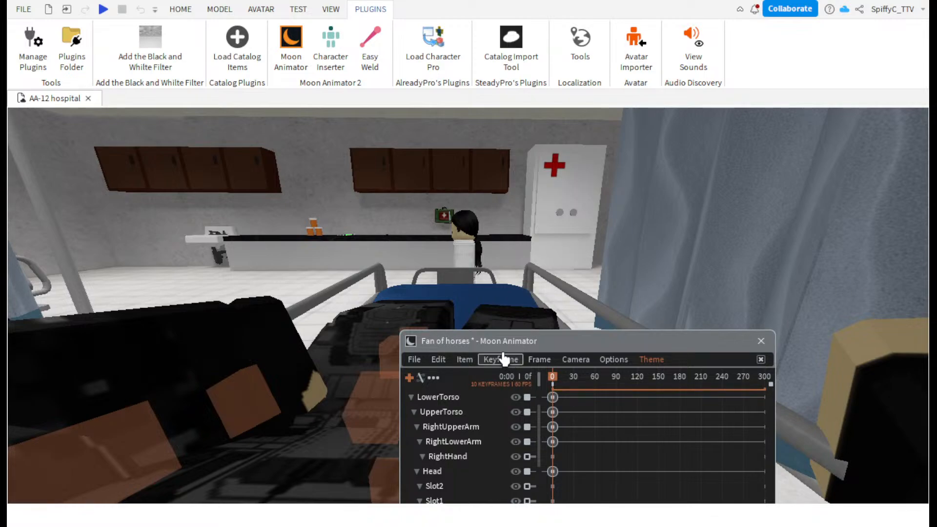
- Save the current animation file and reposition the animator window so it stays clear of the patient's legs
left_click_drag(502, 346, 533, 295)
left_click(445, 307)
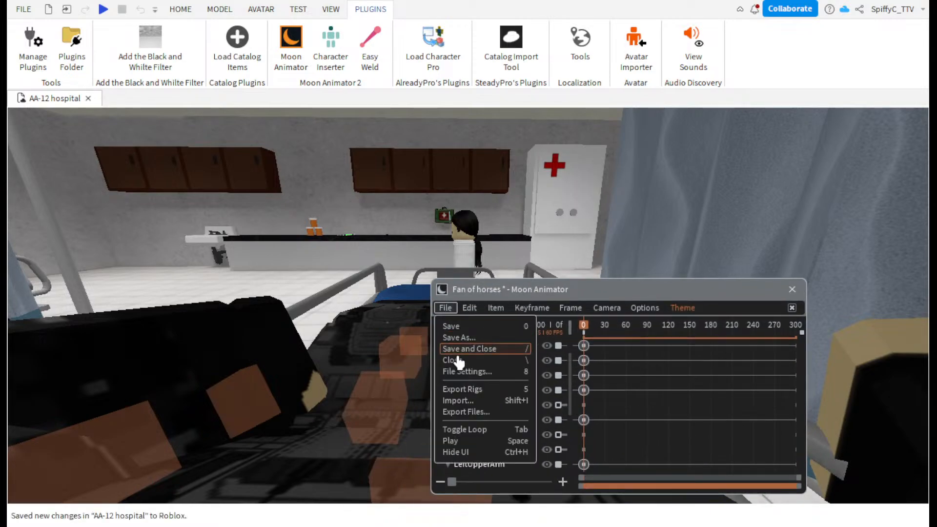
left_click(463, 327)
left_click_drag(523, 291, 628, 282)
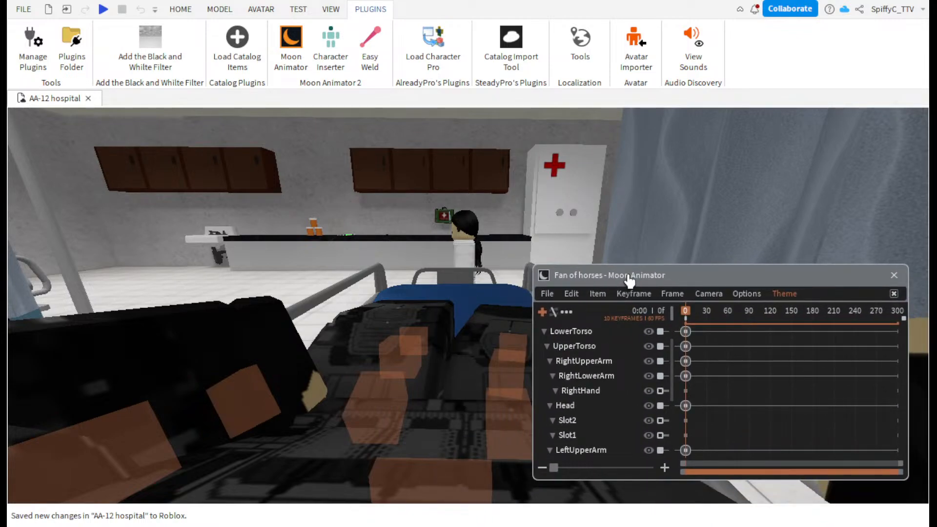
left_click_drag(629, 282, 643, 317)
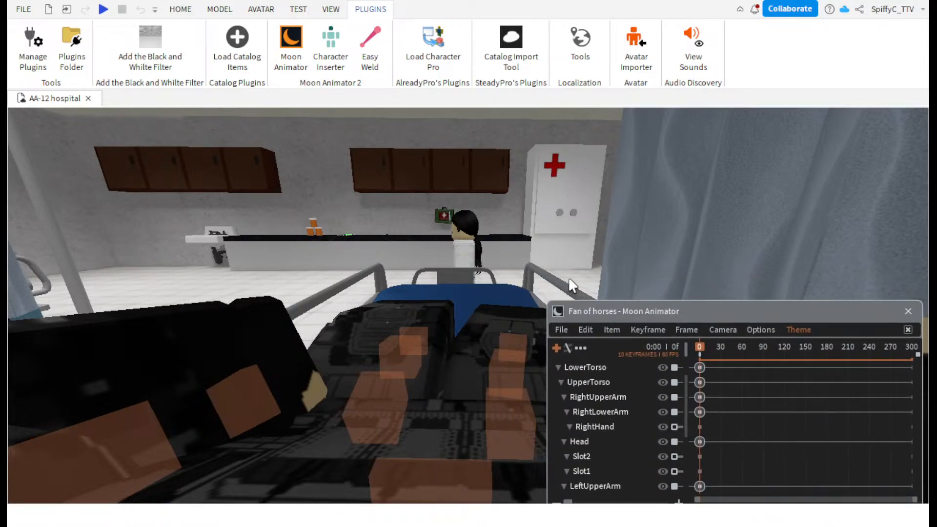
- Add the ponytailed character standing beyond the foot of the bed to the animation as a new item
left_click(563, 333)
left_click(611, 329)
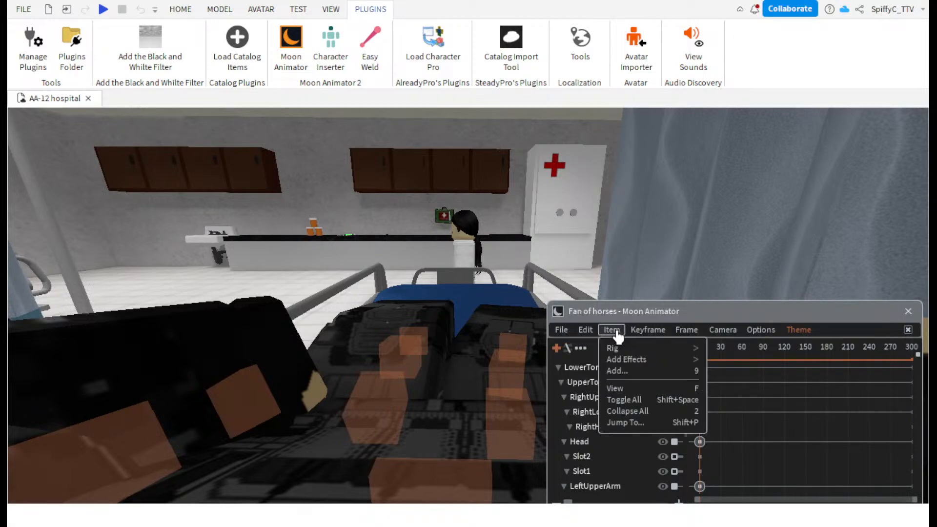
left_click(620, 372)
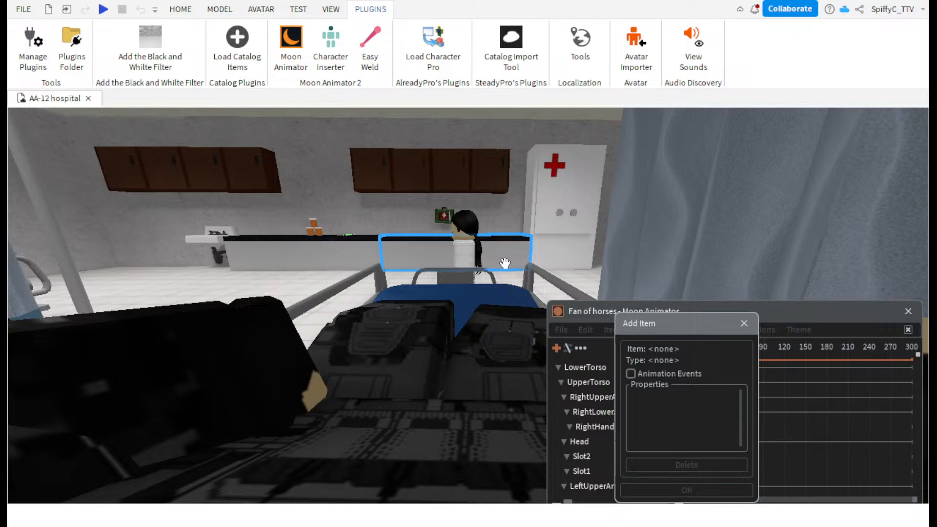
left_click(465, 244)
left_click(675, 489)
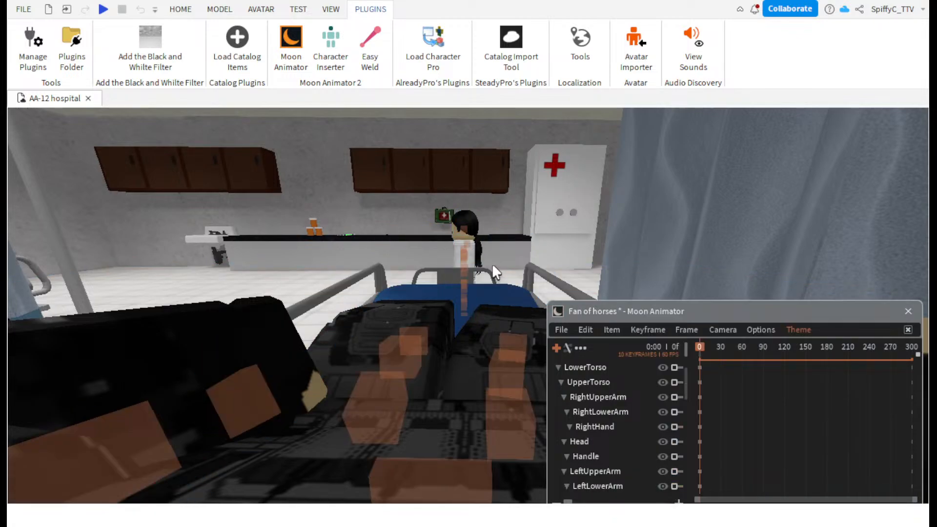
- Move the ponytailed character's LowerTorso sideways at frame 0 so the figure stands behind the blue curtain
left_click(463, 281)
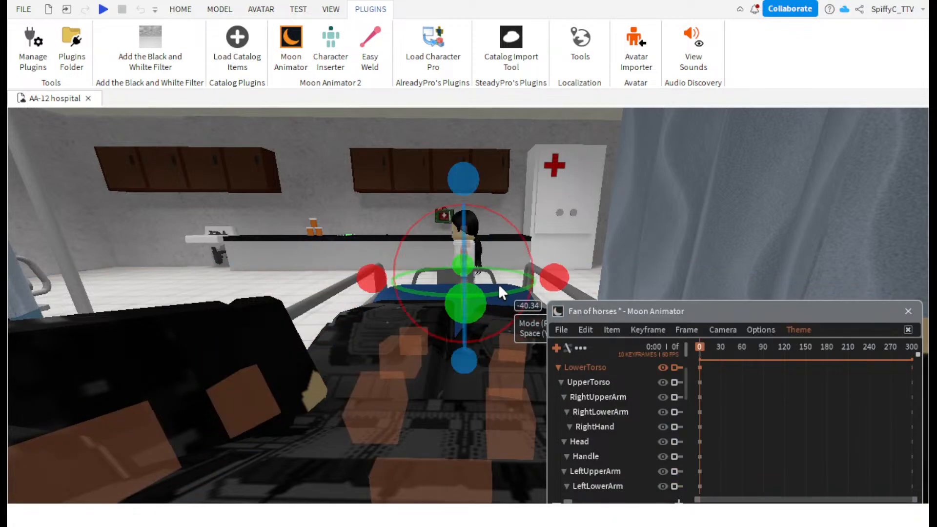
left_click_drag(501, 281, 810, 284)
left_click(631, 228)
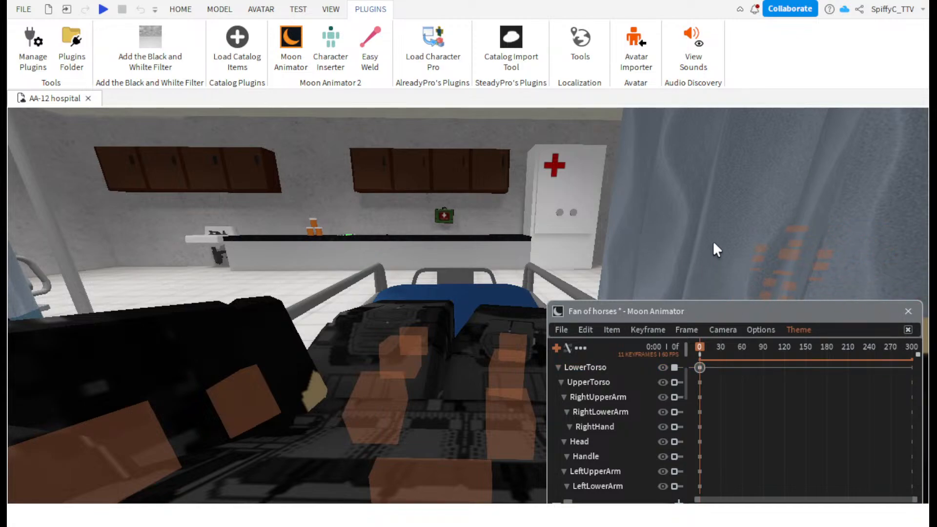
- Examine the patient on the hospital bed from across the room and from the patient's own first-person viewpoint
left_click_drag(785, 316, 788, 204)
key("s")
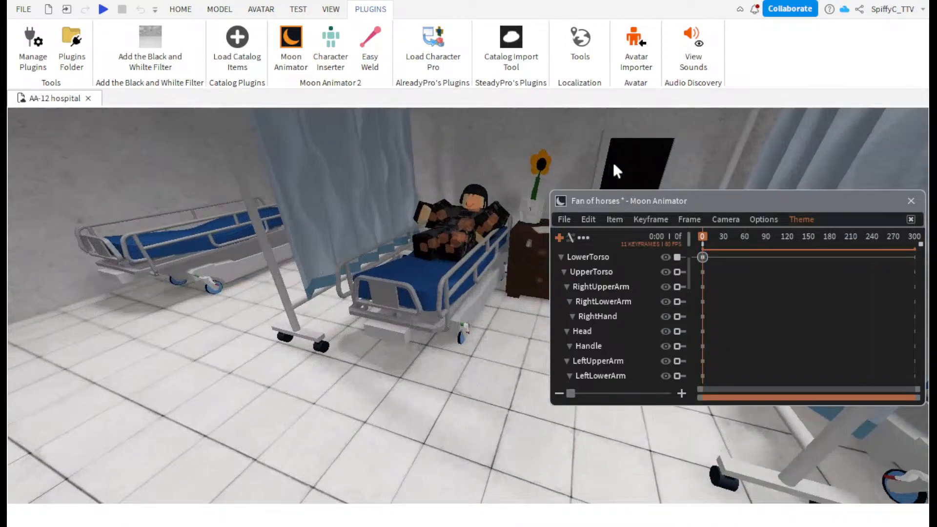
key("w")
right_click_drag(613, 165, 614, 165)
key("w")
scroll(613, 165, "down", 3)
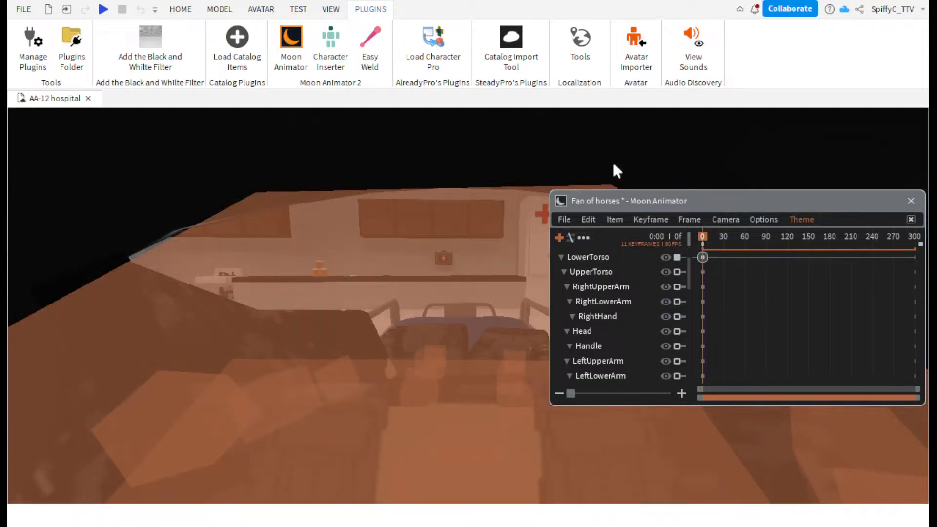
scroll(614, 164, "up", 3)
scroll(614, 165, "down", 1)
left_click_drag(666, 202, 699, 445)
right_click_drag(665, 330, 665, 330)
scroll(662, 324, "down", 3)
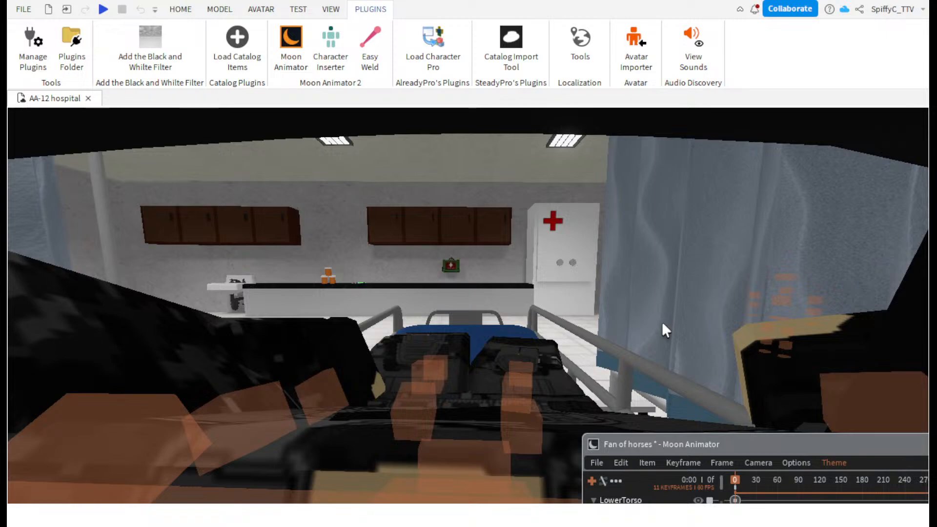
- Try to raise the patient's left arm by rotating its upper part in rotation mode at frame 0
left_click(240, 405)
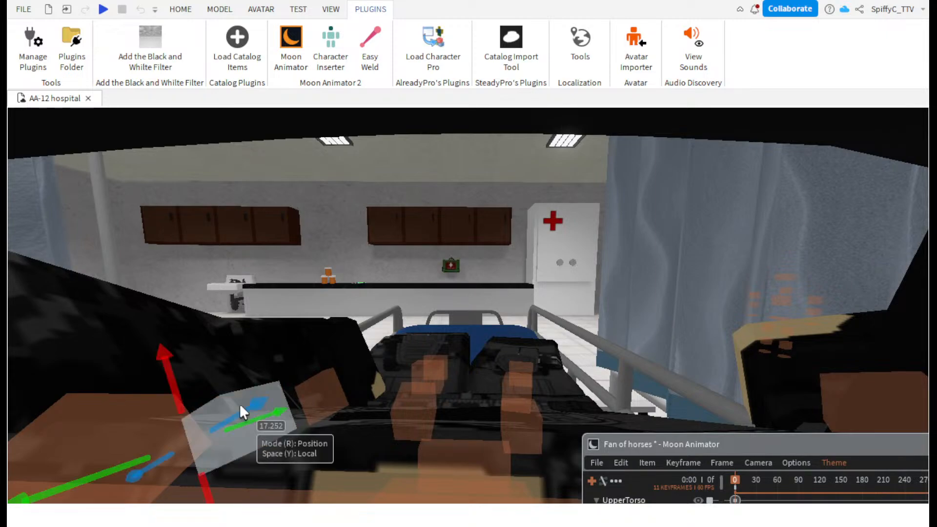
key("r")
left_click_drag(280, 382, 151, 499)
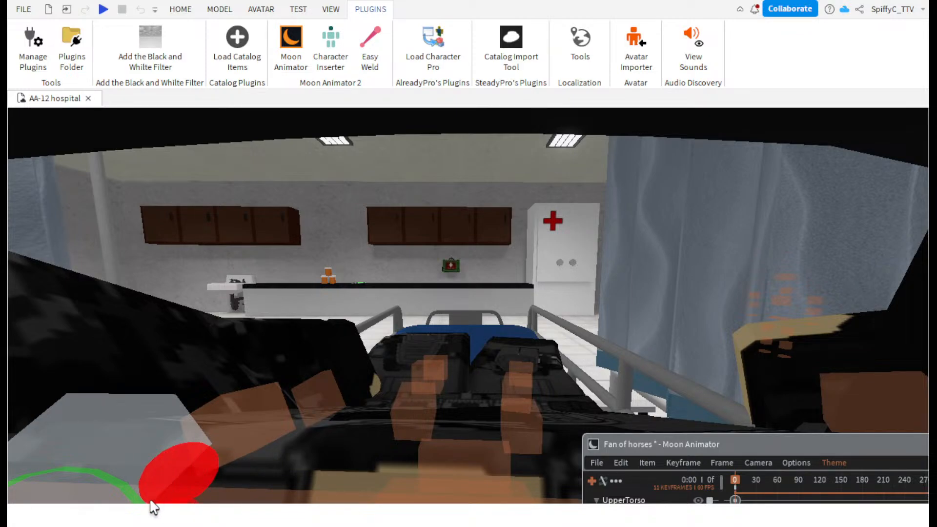
left_click_drag(160, 465, 61, 495)
left_click(12, 490)
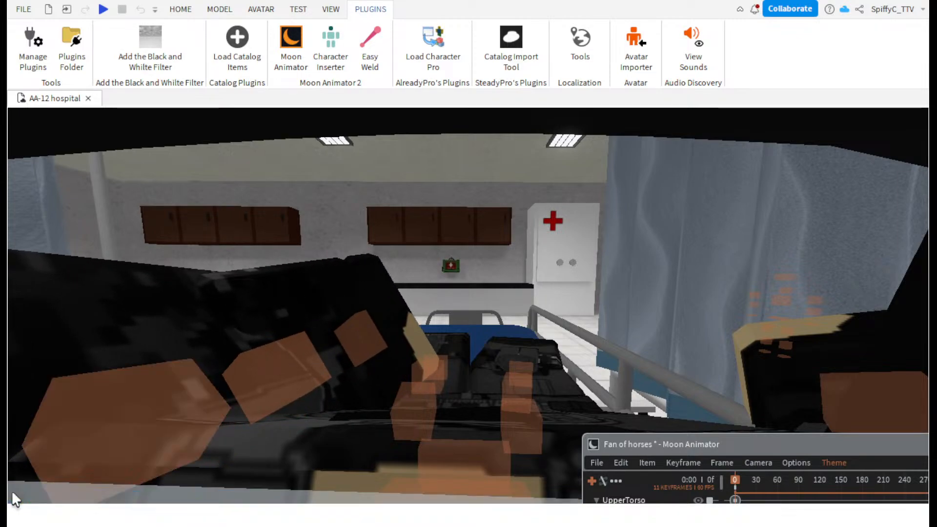
- Try to rotate the patient's left upper arm further from a side view and check it from the patient's viewpoint
left_click(141, 460)
right_click_drag(205, 447, 488, 445)
left_click_drag(569, 304, 540, 388)
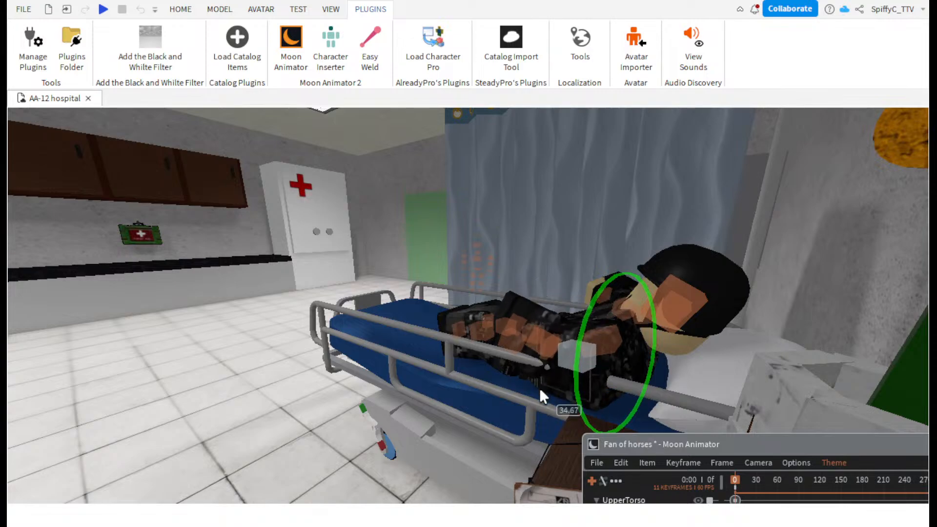
left_click_drag(637, 257, 671, 302)
key("d")
right_click_drag(672, 301, 668, 300)
key("s")
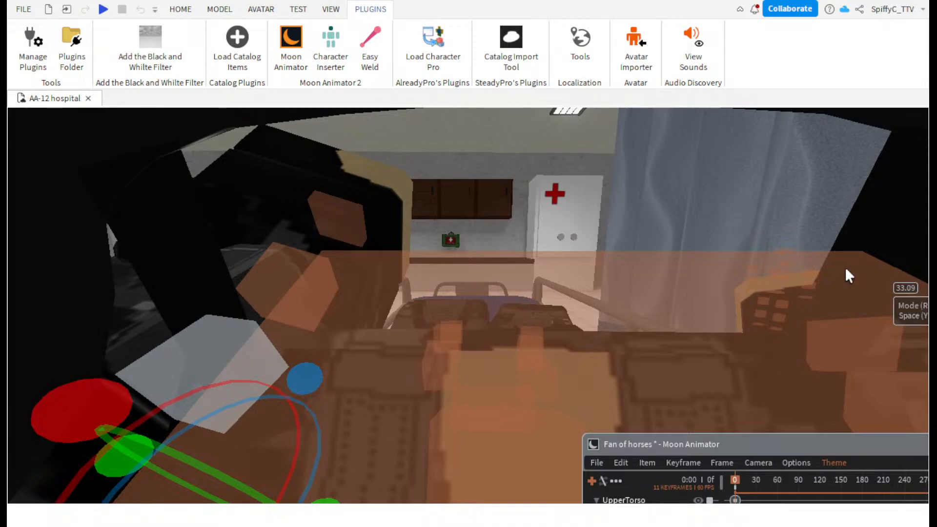
key("a")
right_click_drag(652, 259, 651, 260)
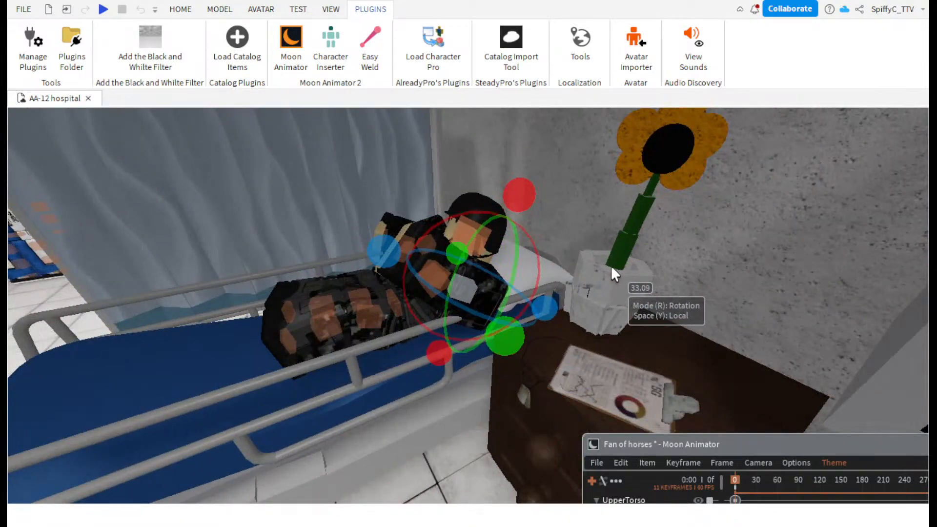
- Undo the rotations made to the patient's left upper arm
key("ctrl+z")
key("ctrl+z")
key("ctrl+z")
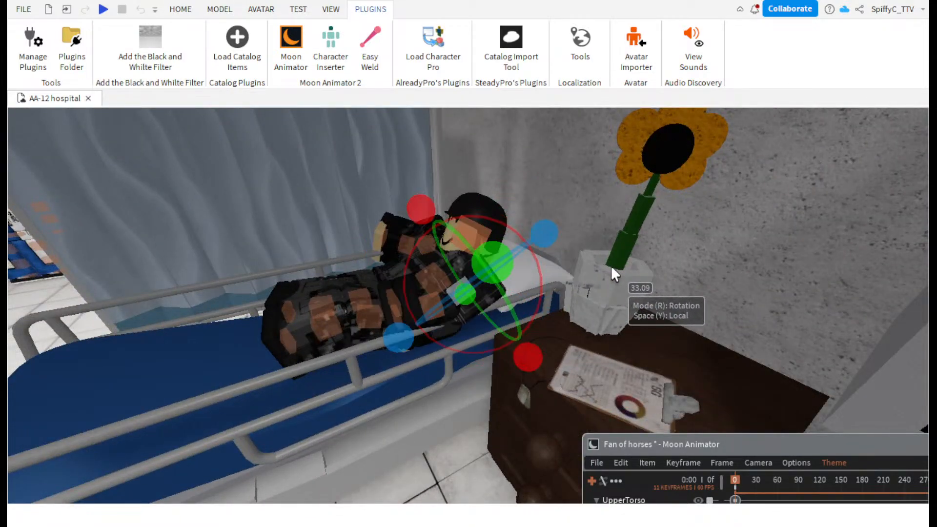
- From the patient's first-person viewpoint, rotate the left upper arm downward at frame 0 so the arm lies low beside the body
key("a")
right_click_drag(611, 265, 610, 266)
key("w")
key("s")
left_click(562, 194)
key("w")
right_click_drag(562, 194, 562, 195)
key("s")
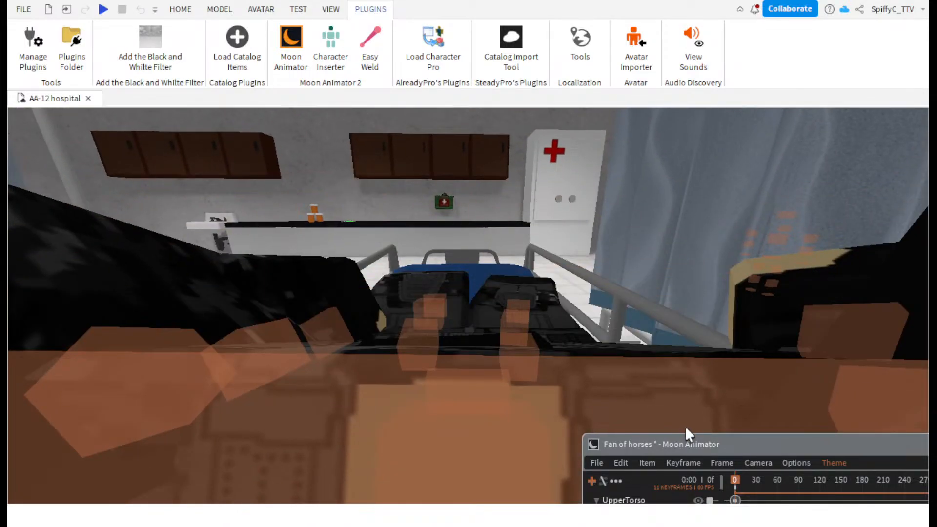
left_click_drag(685, 429, 654, 215)
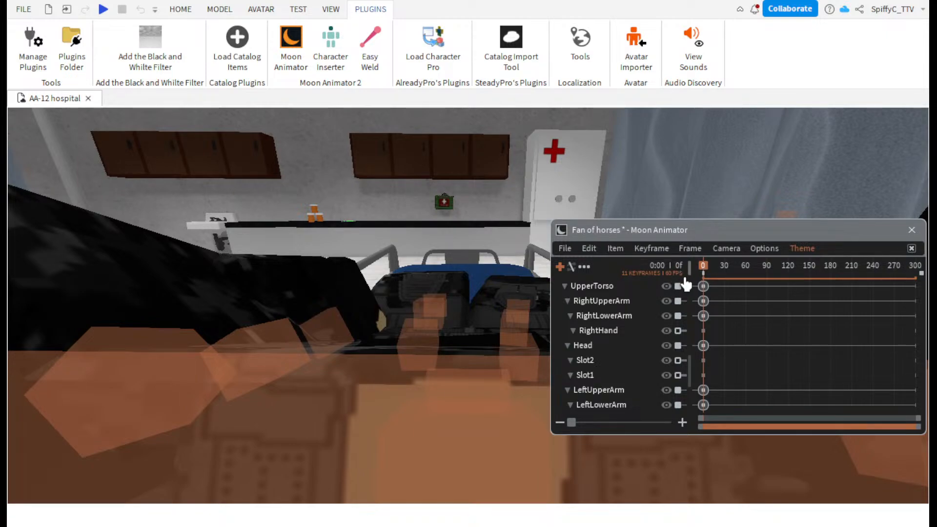
left_click(163, 357)
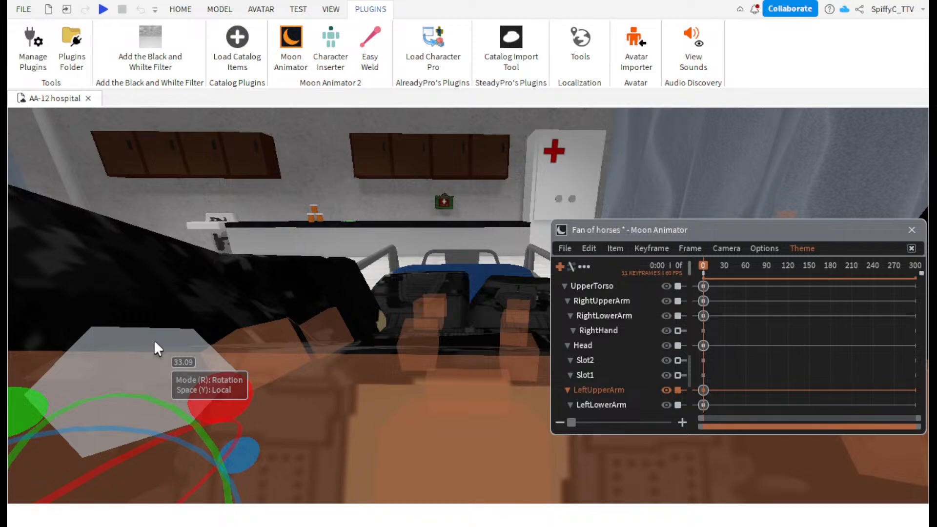
left_click_drag(14, 407, 17, 516)
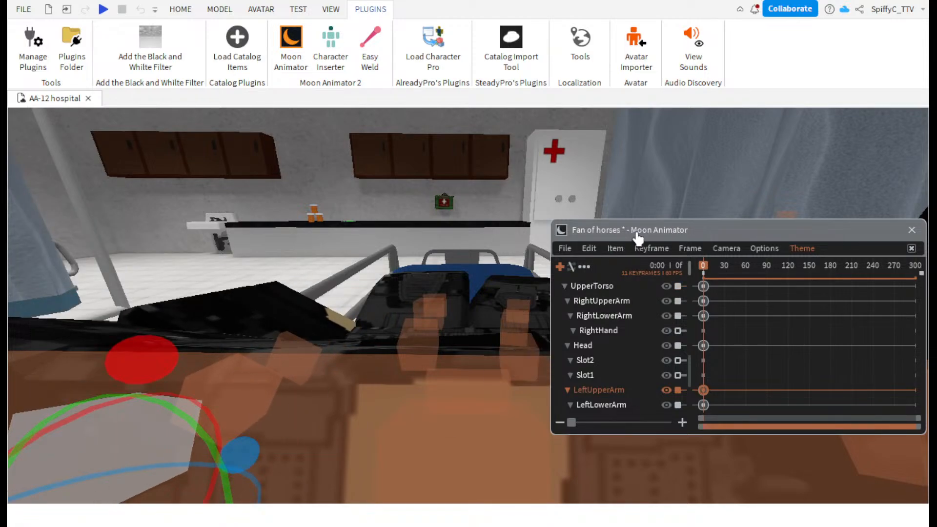
- At frame 90, rotate the patient's left upper arm so the forearm and hand lift into view
left_click_drag(634, 232, 638, 264)
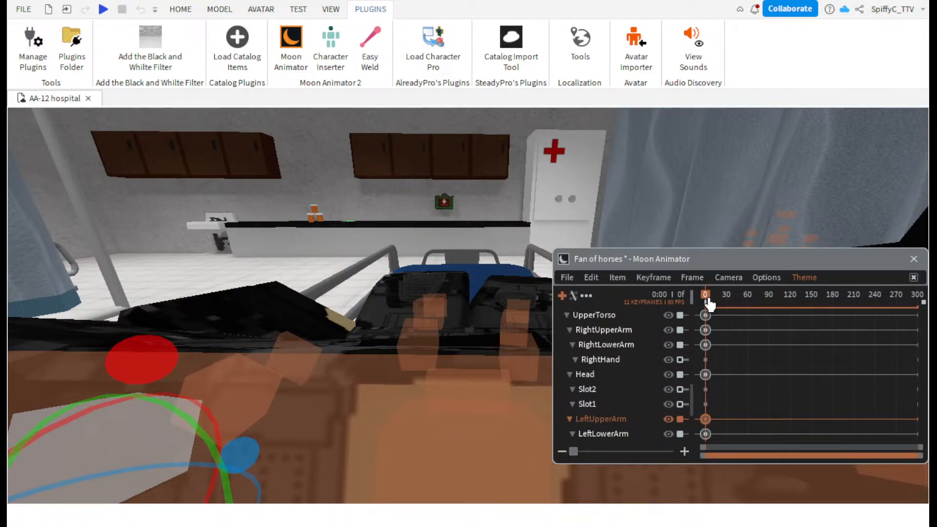
left_click_drag(709, 304, 773, 325)
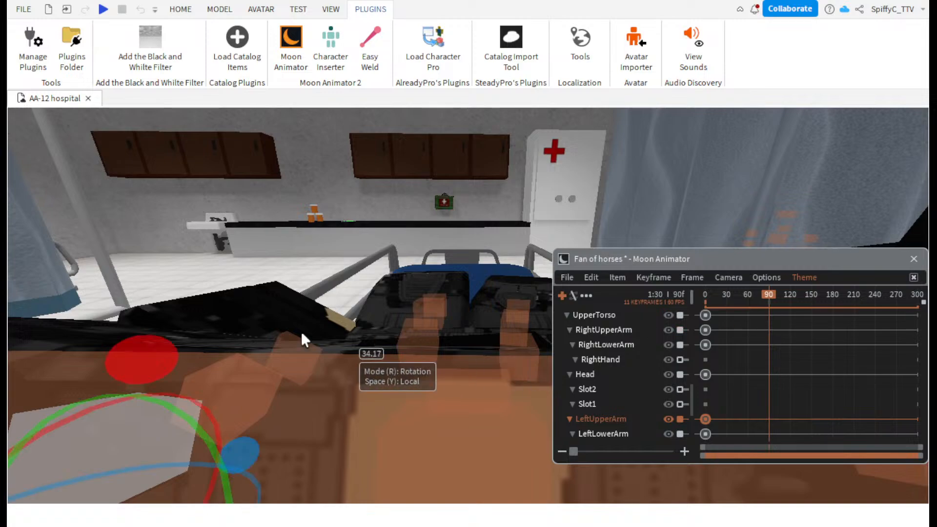
left_click_drag(125, 401, 37, 486)
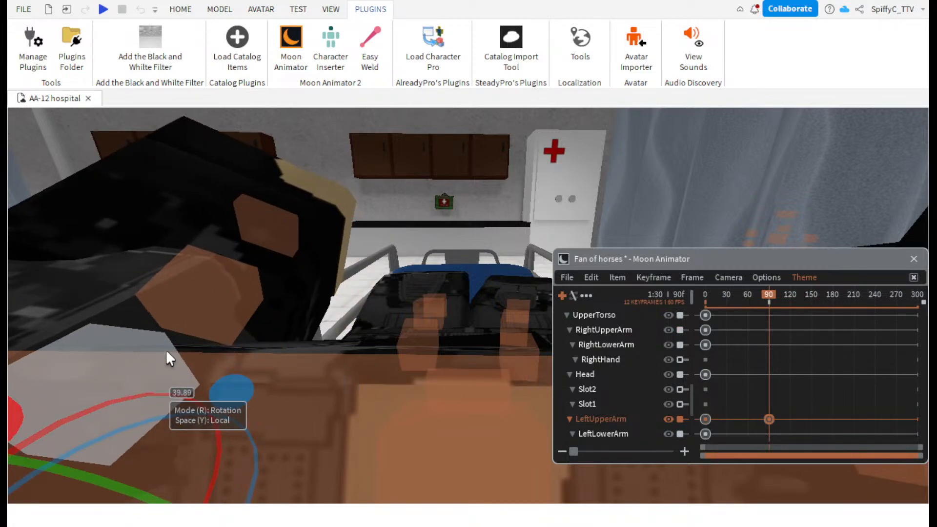
- Rotate the patient's left lower arm and left hand at frame 90 to refine the raised pose
left_click(217, 293)
left_click_drag(300, 379, 156, 366)
left_click(282, 222)
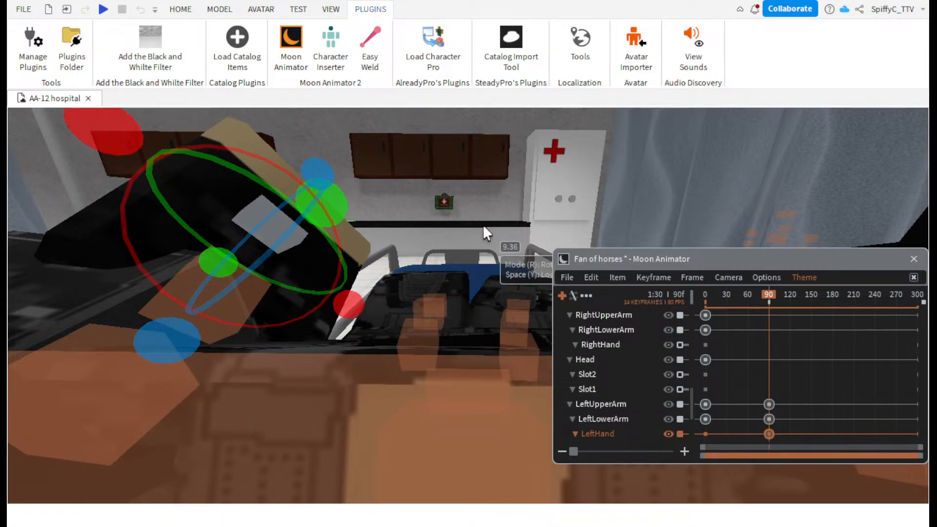
- Preview the left arm's raising motion between frame 0 and frame 90
left_click_drag(769, 303, 656, 306)
left_click_drag(769, 299, 641, 297)
key("space")
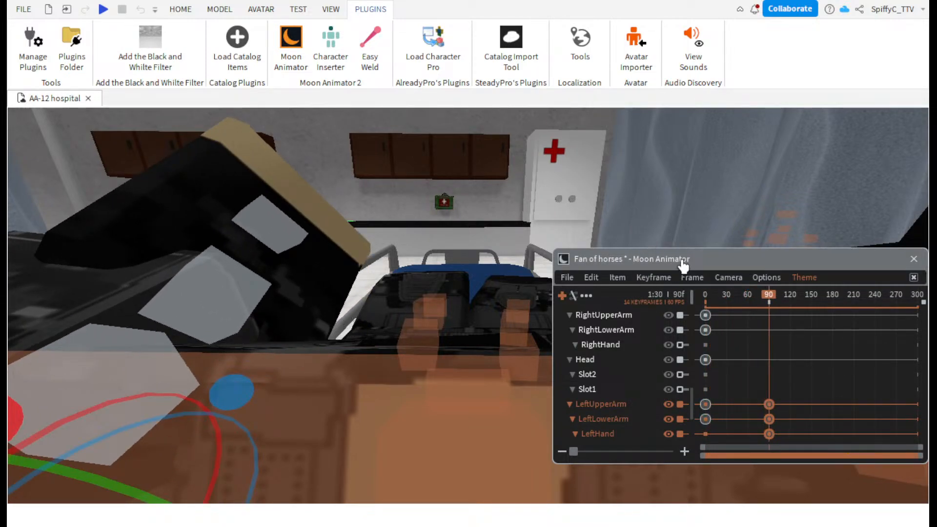
left_click_drag(756, 294, 666, 301)
- Apply Cubic InOut easing to the left upper arm, left lower arm and left hand keyframes at frames 0 and 90
left_click_drag(785, 384, 682, 392)
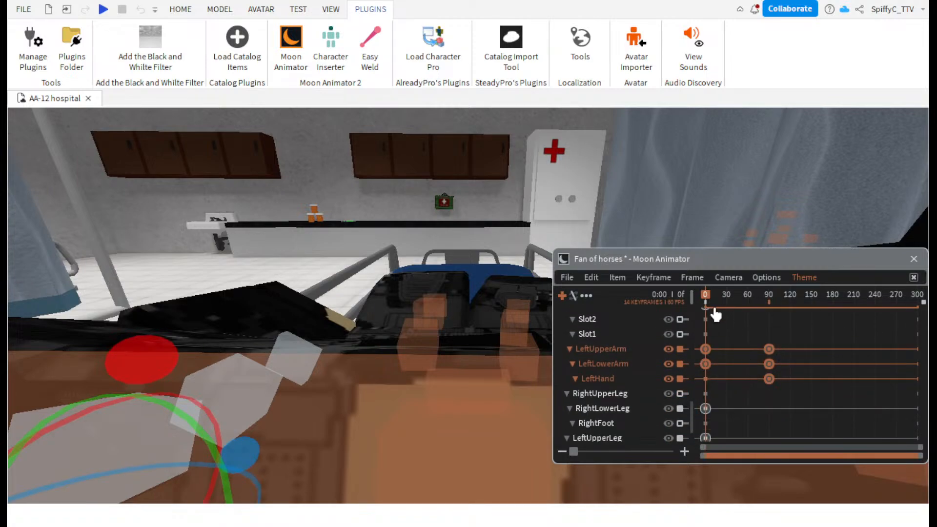
left_click(652, 278)
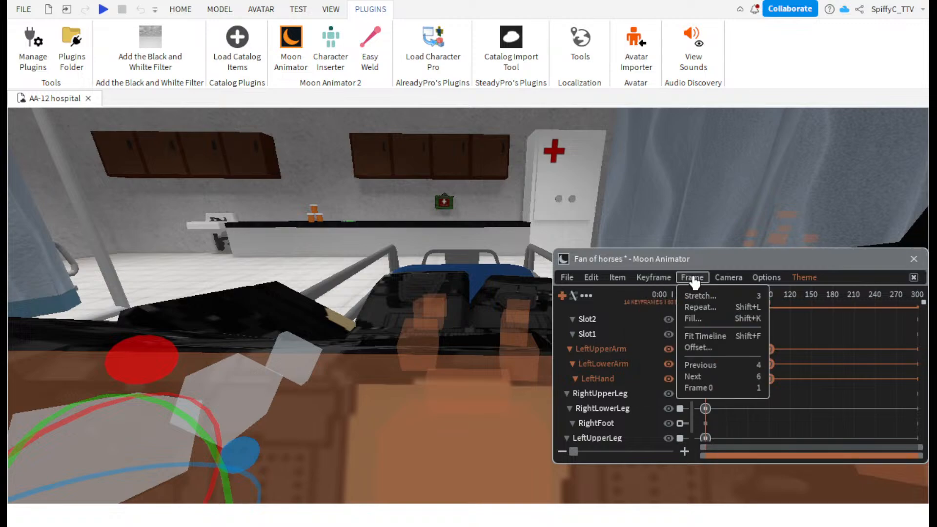
mouse_move(766, 279)
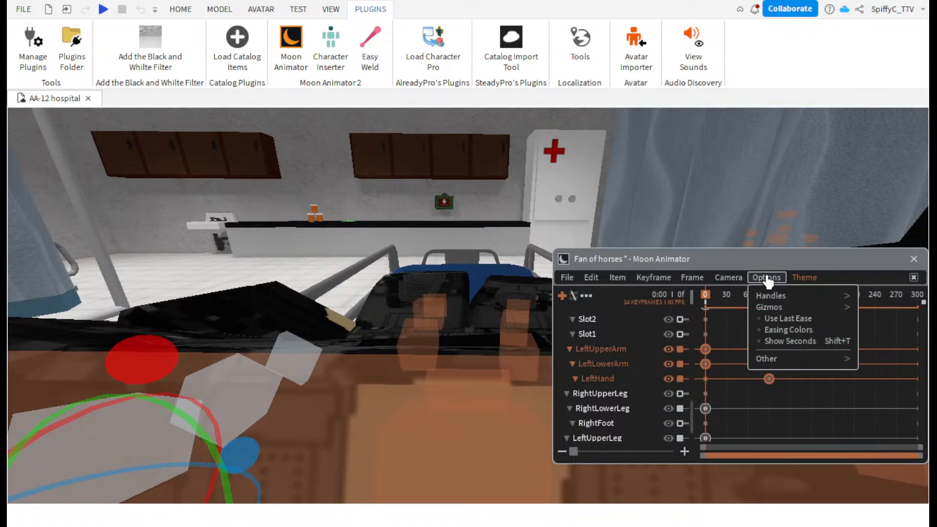
left_click(766, 278)
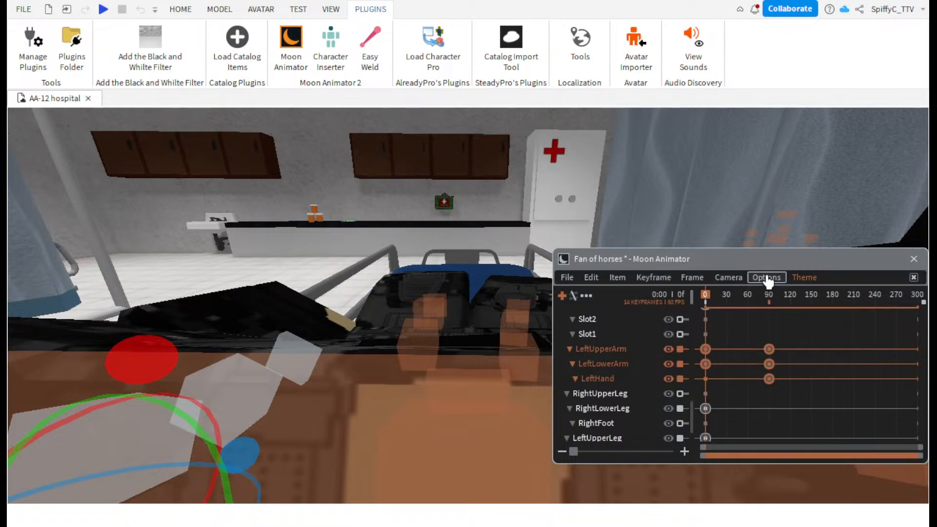
left_click(592, 278)
left_click(592, 280)
left_click(658, 278)
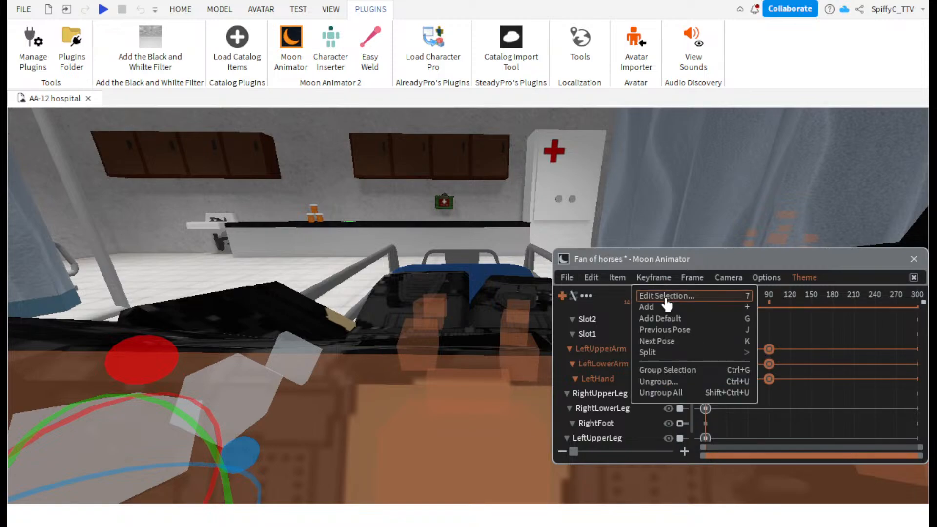
left_click(668, 298)
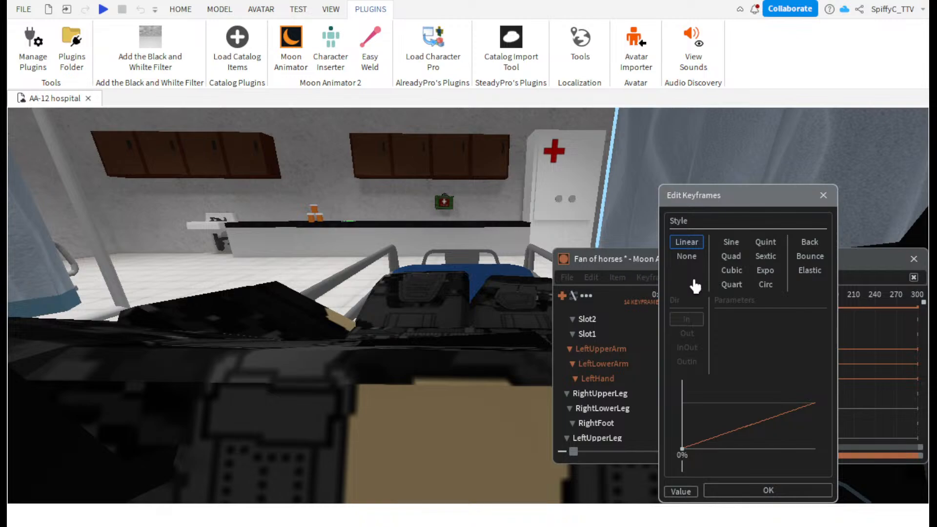
left_click_drag(748, 195, 568, 168)
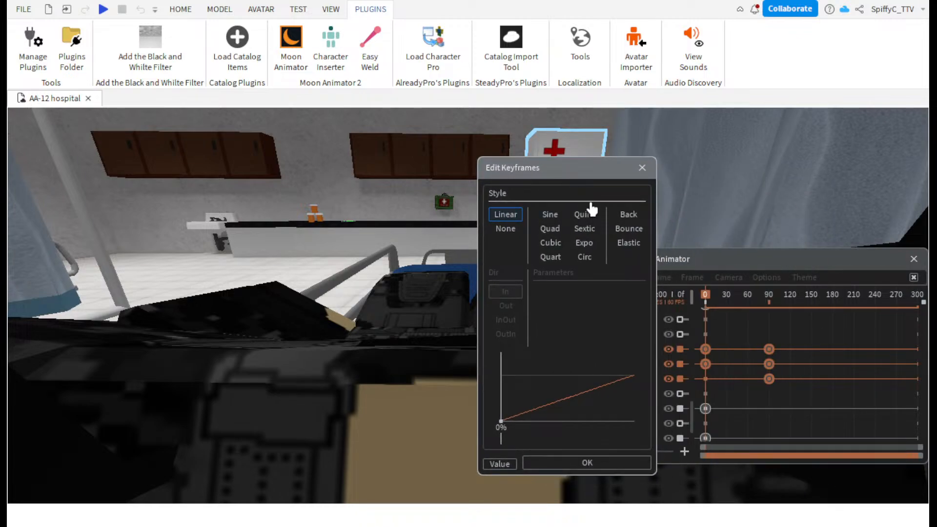
left_click(549, 216)
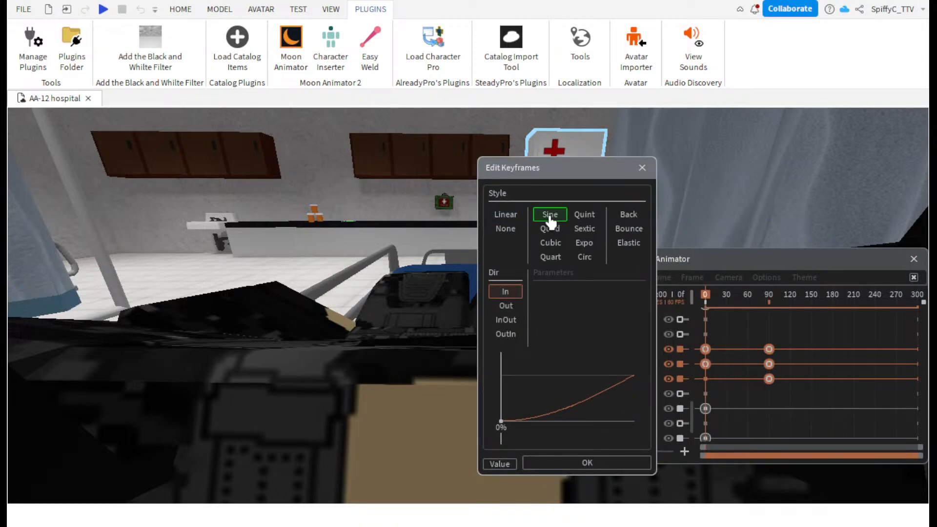
left_click(549, 229)
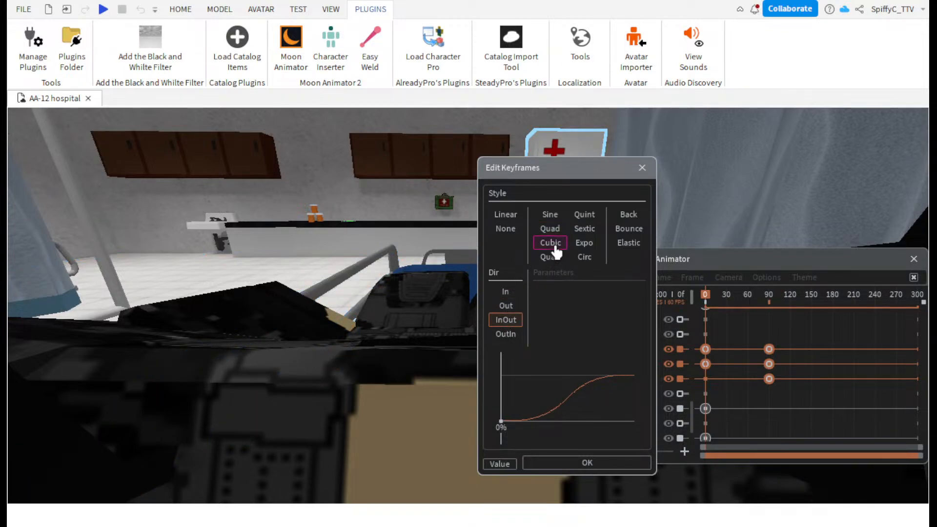
left_click(585, 260)
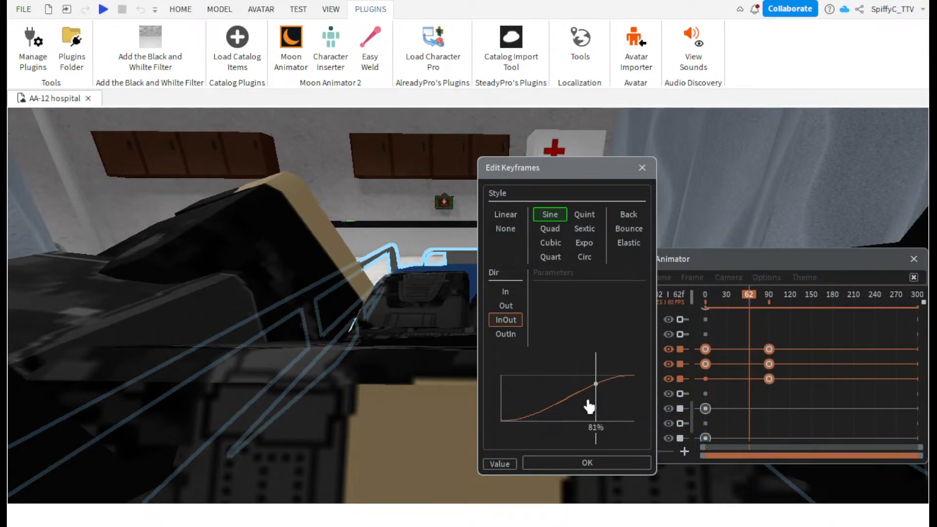
left_click(550, 242)
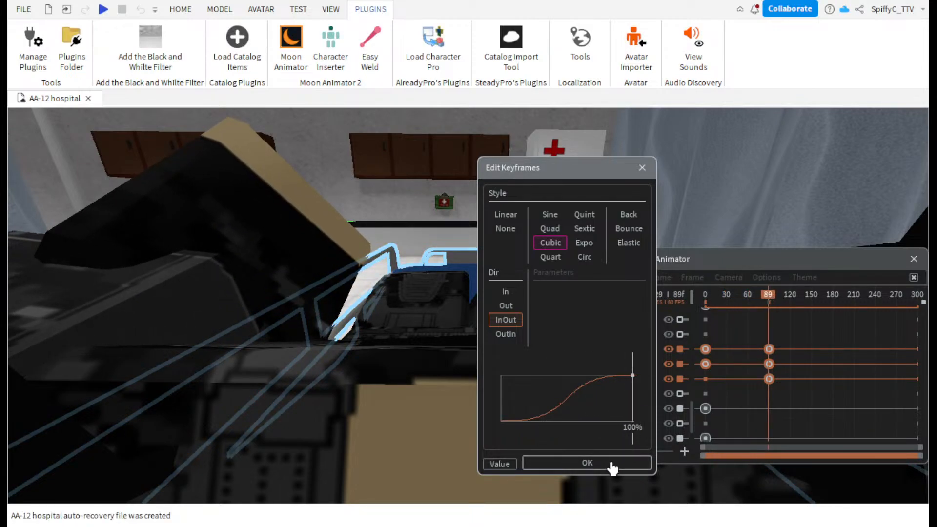
left_click(587, 463)
- Play back the eased left-arm raise and tilt the first-person view up to check the pose
left_click(713, 299)
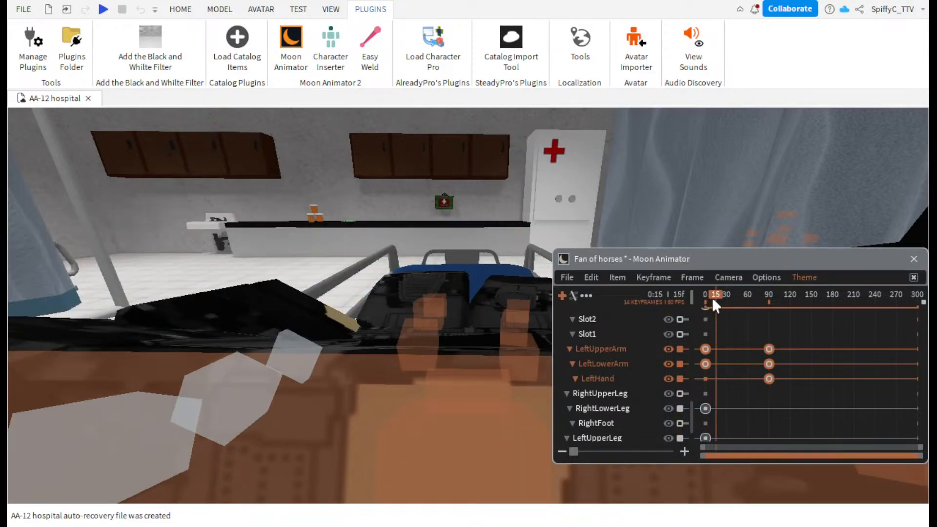
key("space")
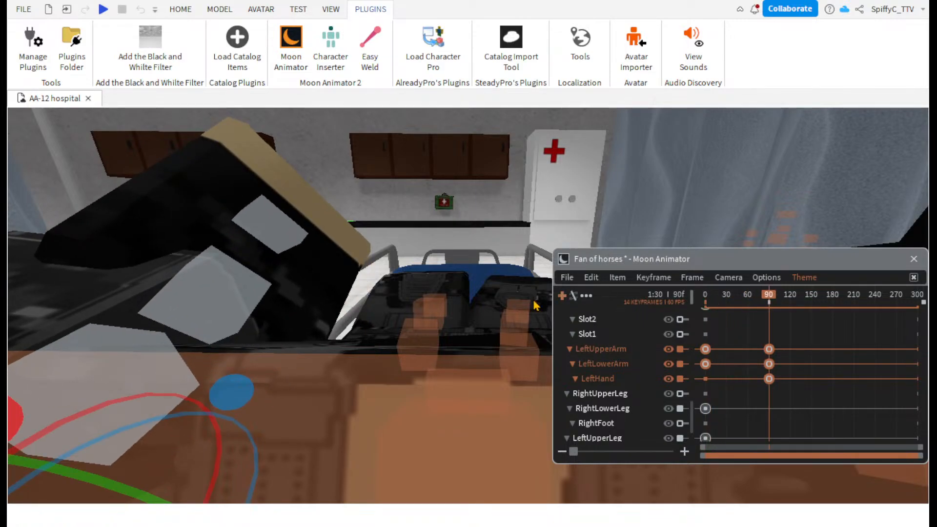
right_click_drag(448, 280, 448, 280)
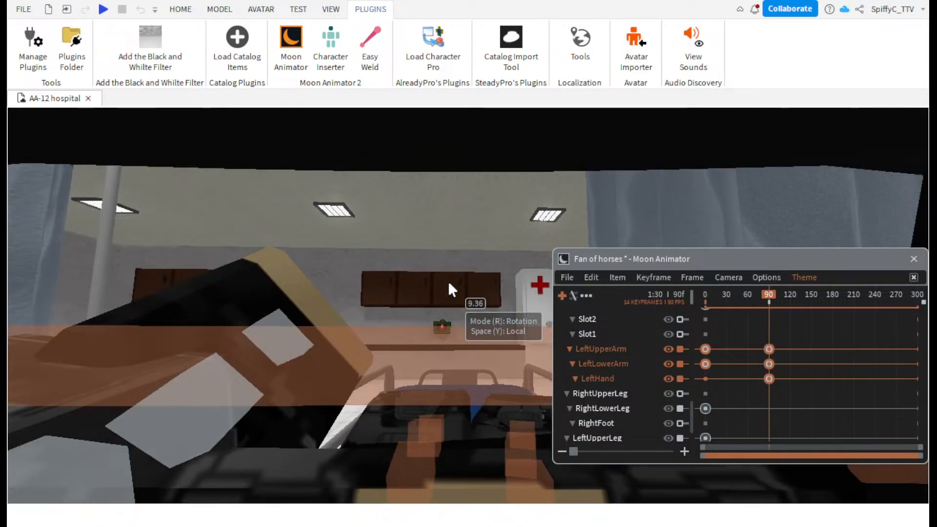
- Hide the animation timeline to examine the raised left arm unobstructed, and bring the timeline back
left_click(567, 277)
left_click(598, 413)
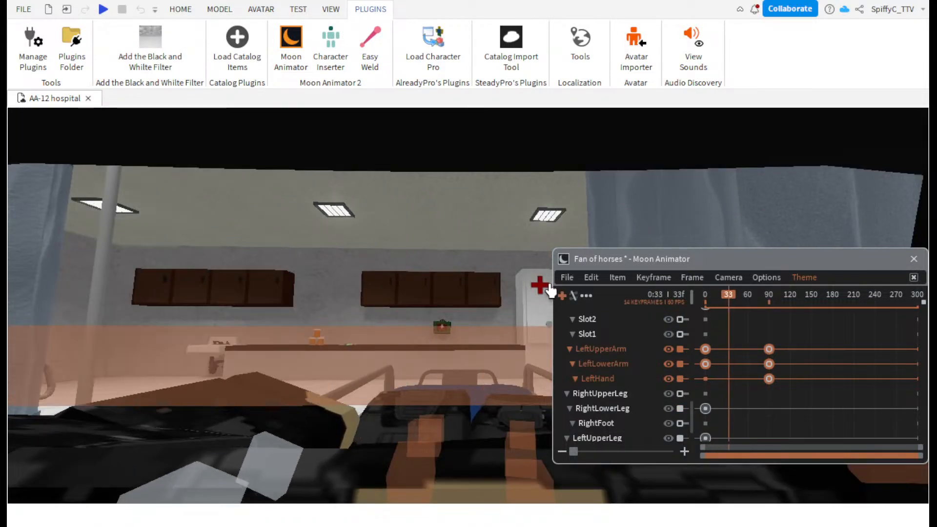
left_click(567, 277)
left_click(592, 423)
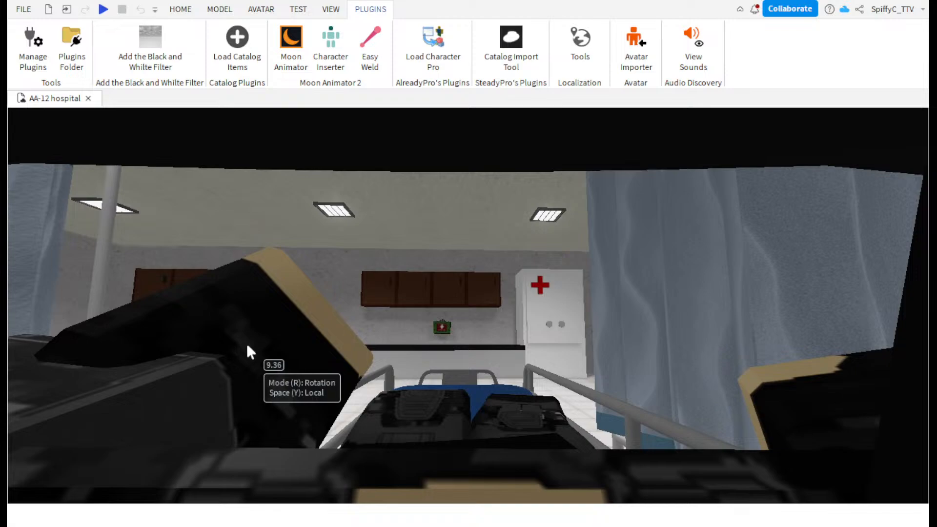
left_click(293, 57)
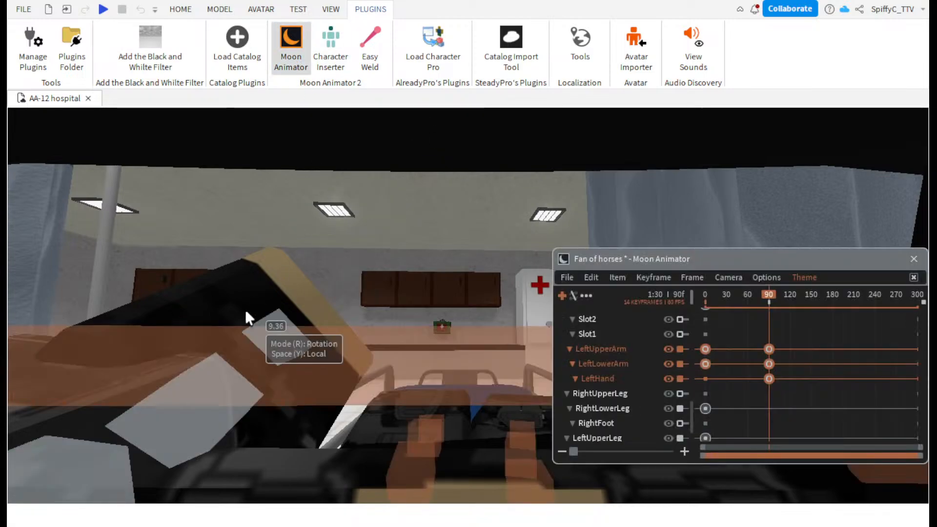
- From beside the bed, rotate the patient's left lower arm at frame 90 by about -32 degrees
key("w")
right_click_drag(465, 301, 472, 298)
key("w")
key("w")
left_click(468, 298)
key("s")
key("d")
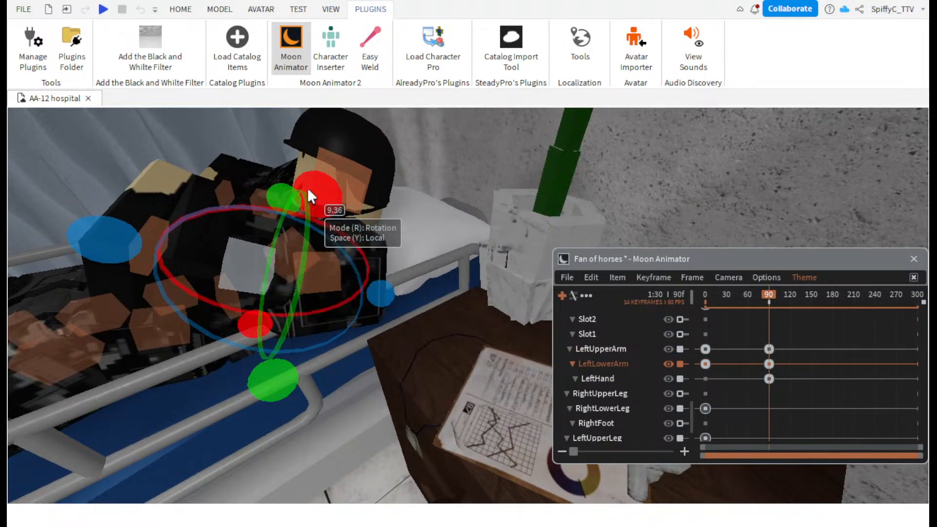
left_click_drag(275, 376, 294, 312)
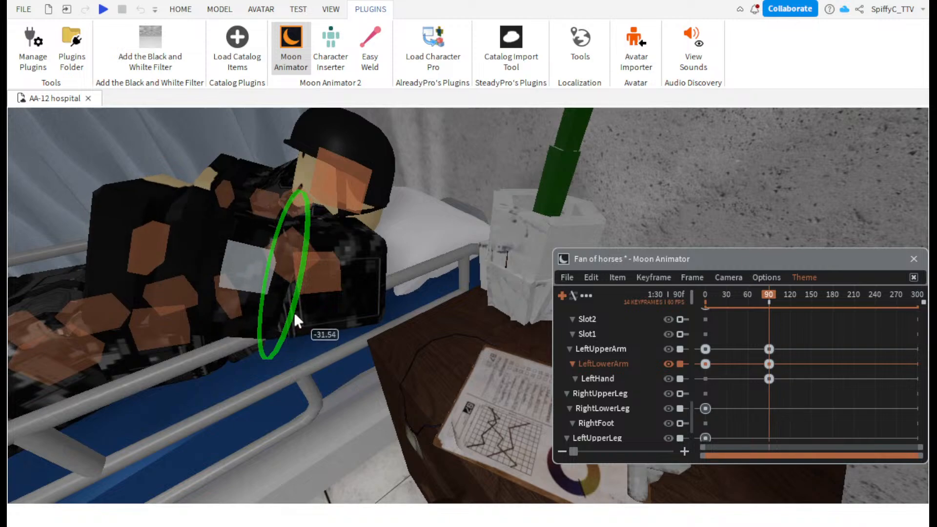
- Refine the left upper arm's rotation at frame 90 and preview the raise from the patient's viewpoint
left_click(311, 263)
left_click_drag(344, 290, 374, 366)
left_click_drag(437, 258, 440, 287)
left_click(479, 280)
right_click_drag(479, 279, 480, 279)
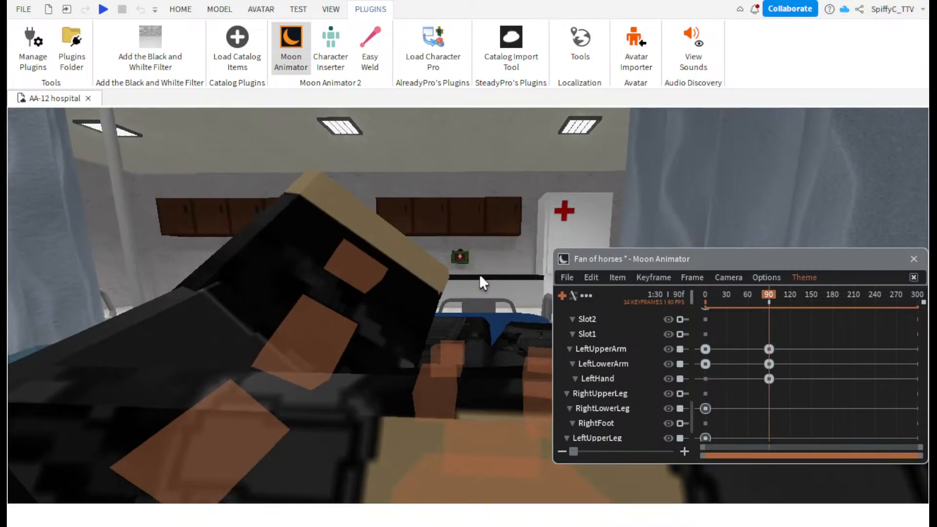
left_click_drag(769, 299, 651, 295)
key("space")
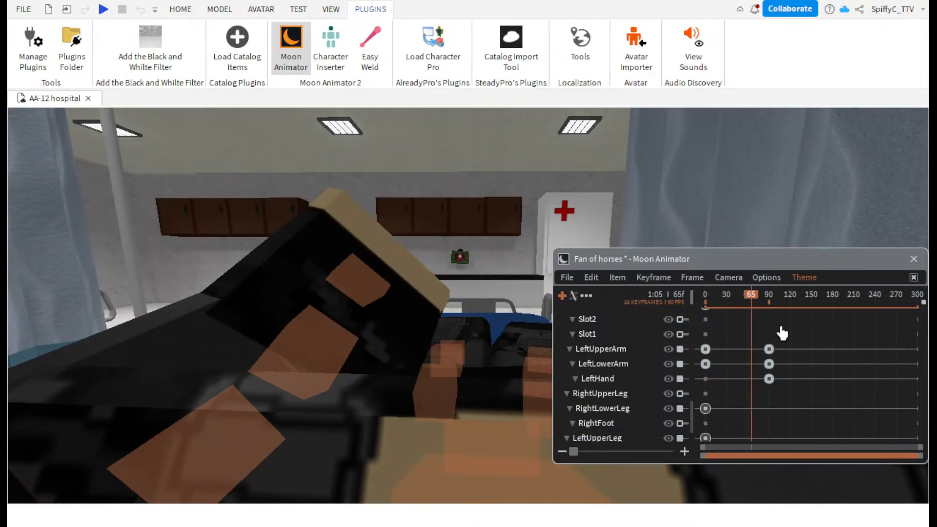
- Rotate the left lower arm by about -11 degrees at frame 90 to adjust the raised forearm
left_click(328, 327)
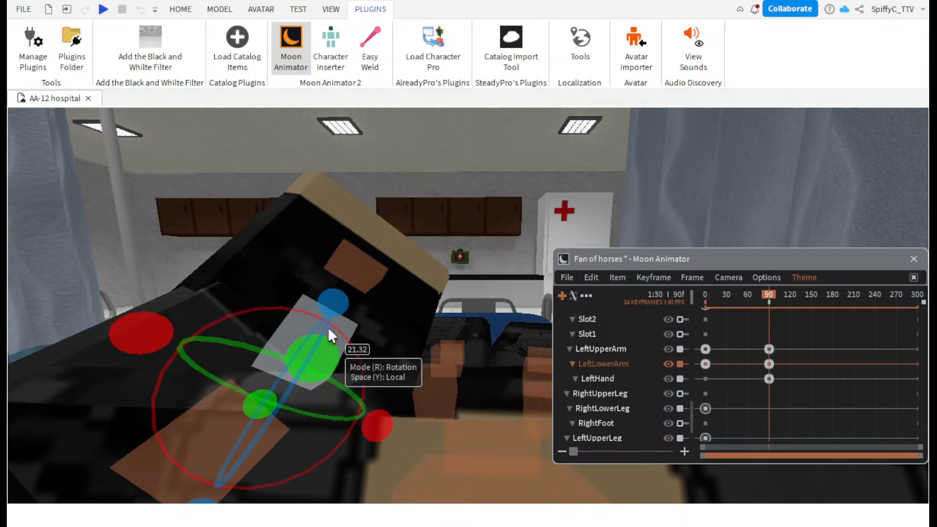
left_click_drag(175, 388, 230, 424)
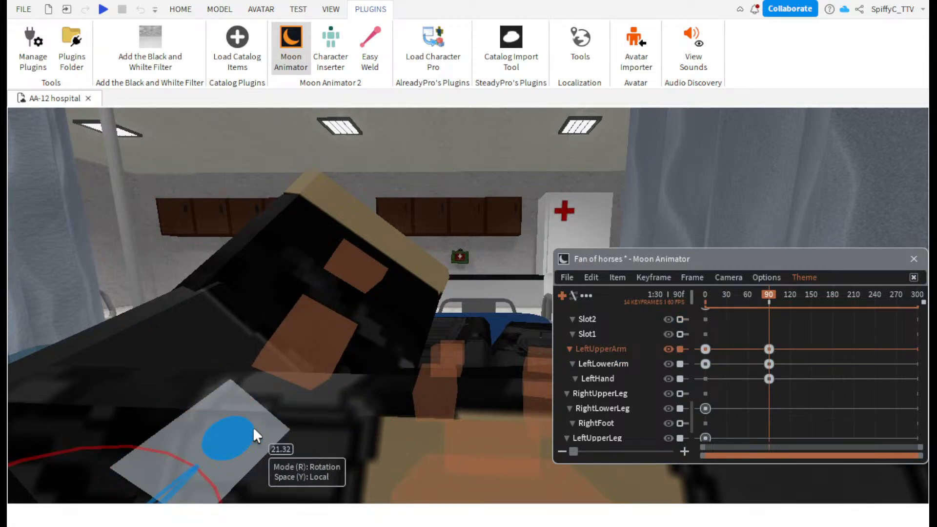
left_click(314, 338)
left_click_drag(330, 348, 251, 312)
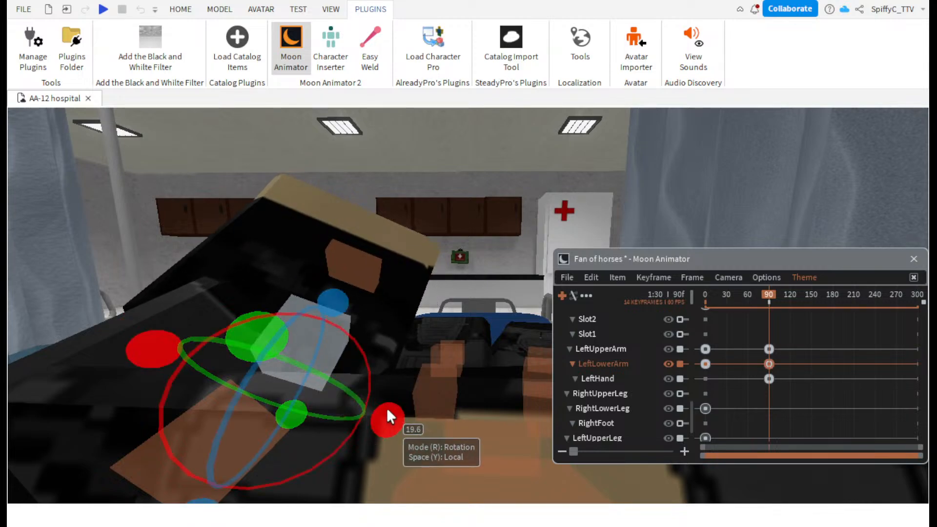
left_click_drag(388, 409, 363, 434)
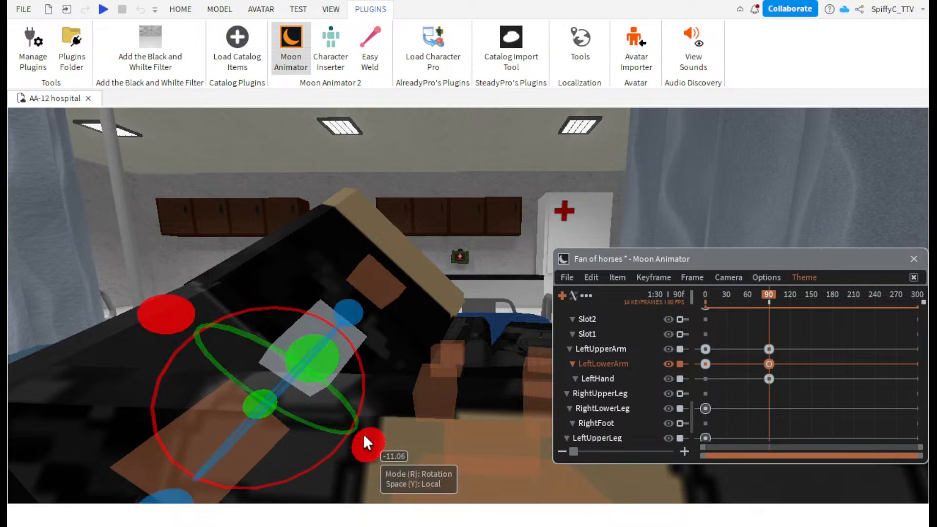
- Twist the left lower arm outward at frame 120 and back by about -30 degrees at frame 150
left_click(776, 303)
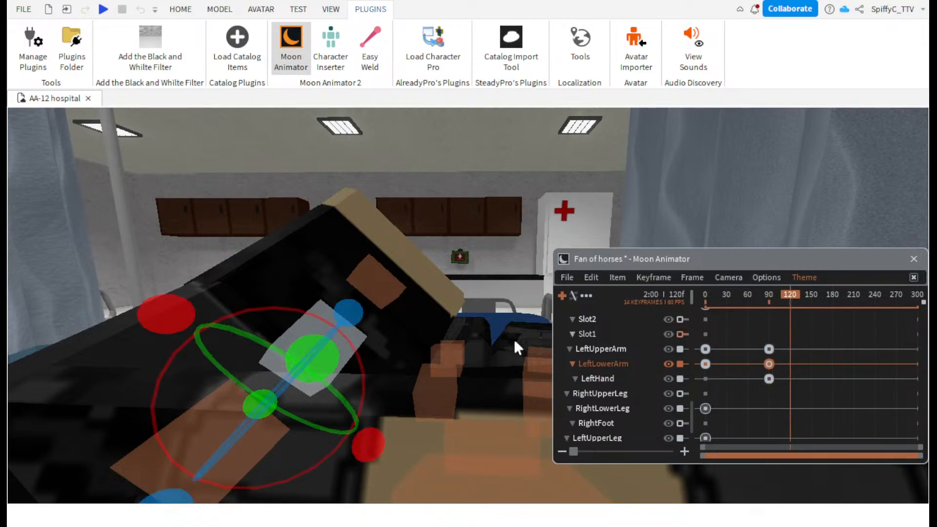
left_click_drag(318, 357, 268, 318)
left_click(806, 303)
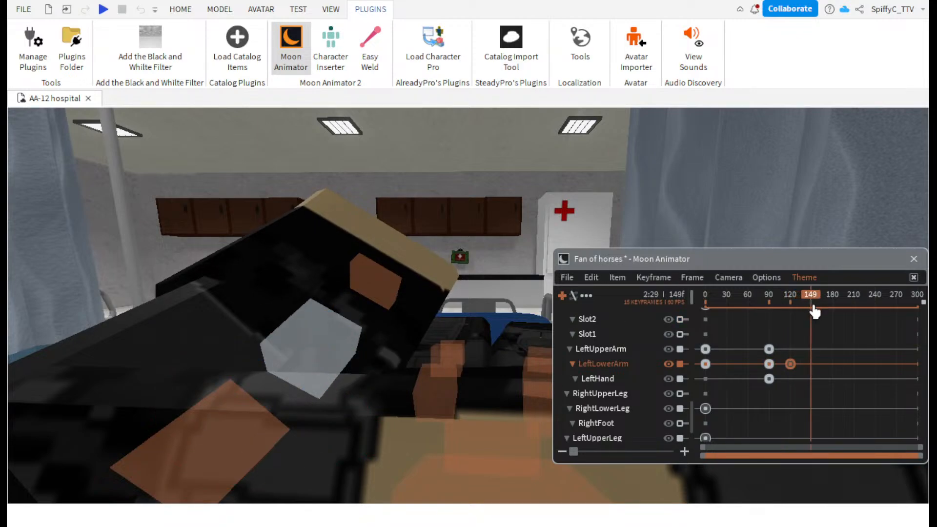
left_click(342, 324)
left_click_drag(343, 324, 349, 383)
- Apply Sine InOut easing to the left lower arm keyframes at frames 120 and 150, and play back the forearm twist
left_click_drag(852, 357, 773, 375)
left_click(653, 277)
left_click(661, 299)
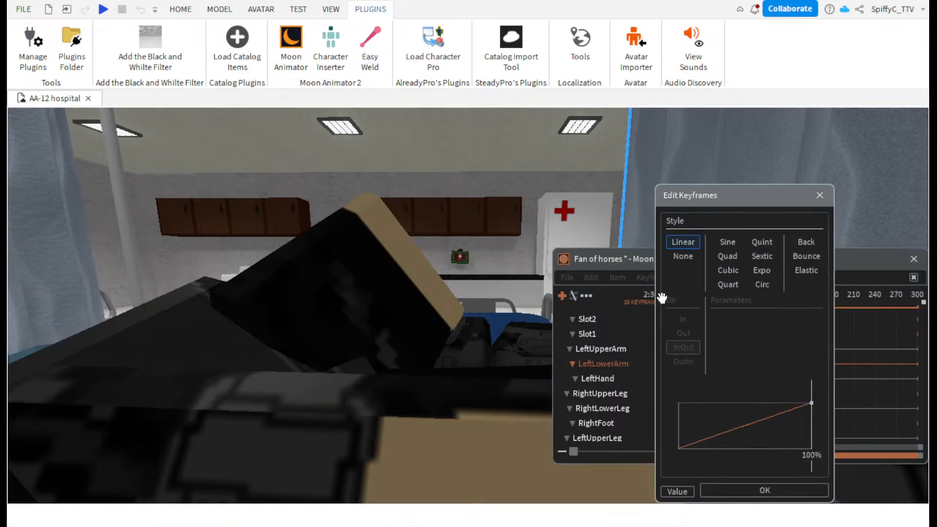
left_click(726, 242)
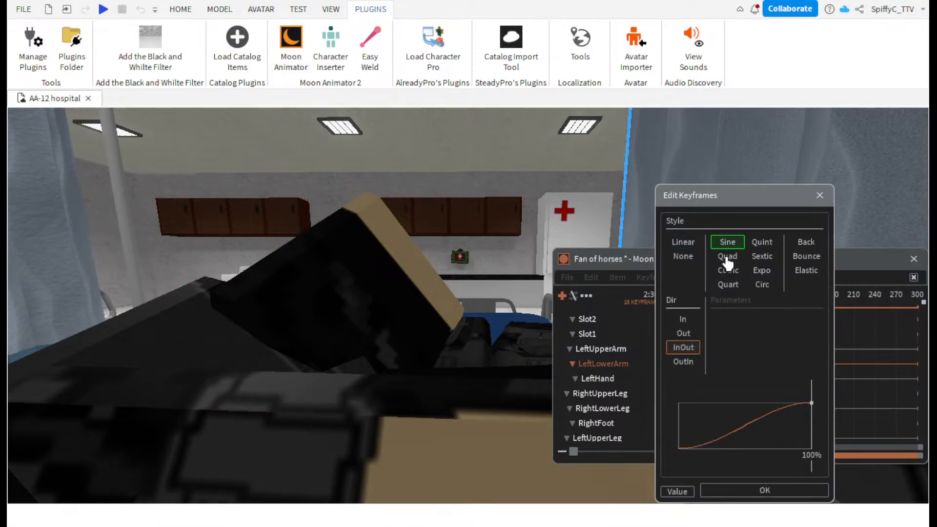
left_click(754, 490)
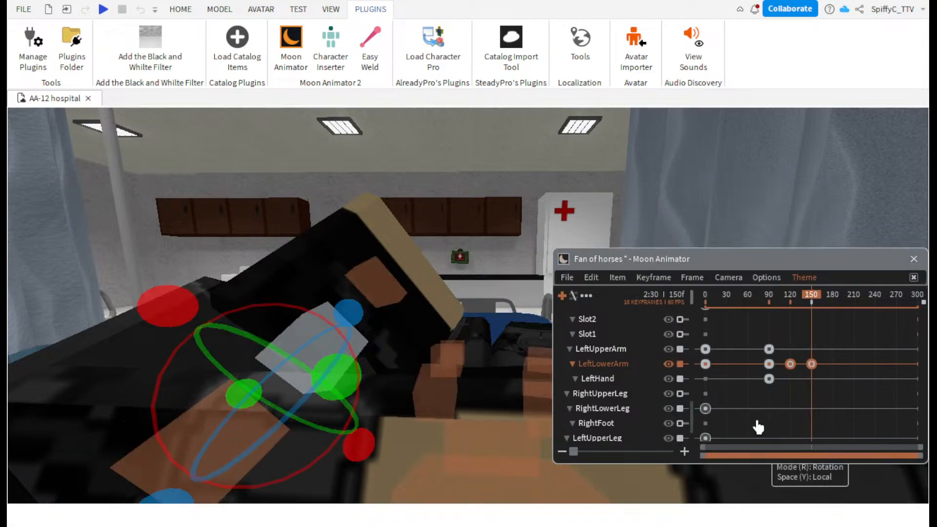
key("space")
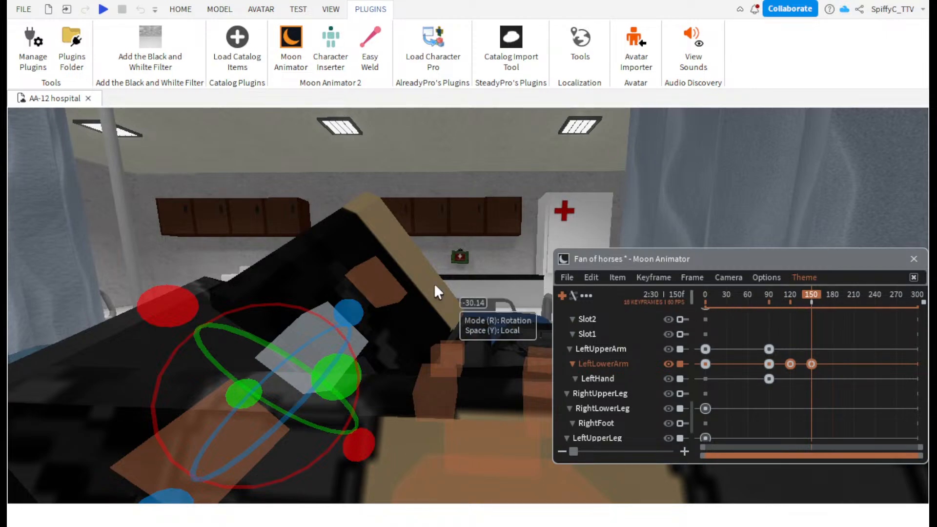
- Rotate the left upper arm at frame 150 by about -34 degrees to lower the arm, checking it from the patient's viewpoint
left_click_drag(346, 313, 347, 320)
left_click(204, 425)
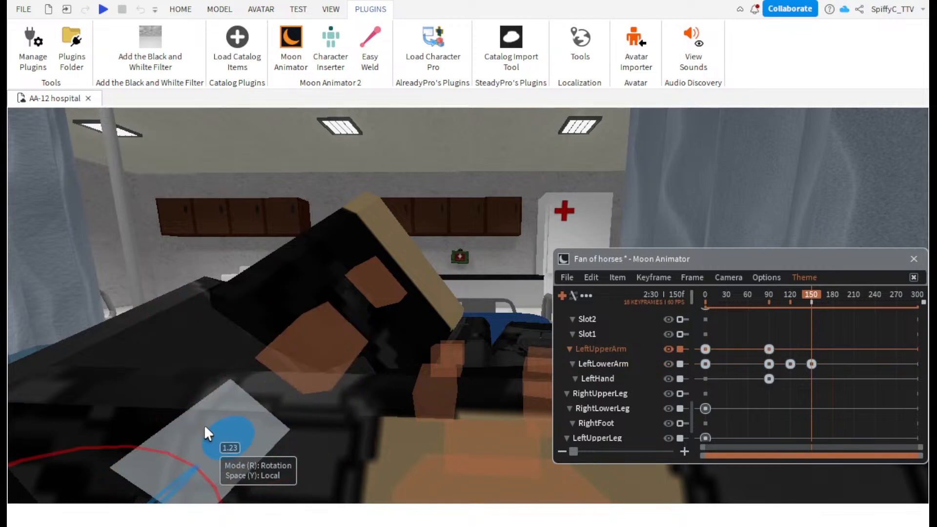
left_click_drag(239, 435, 245, 423)
key("w")
right_click_drag(354, 326, 355, 325)
key("w")
key("s")
key("w")
right_click_drag(431, 310, 431, 310)
key("s")
key("s")
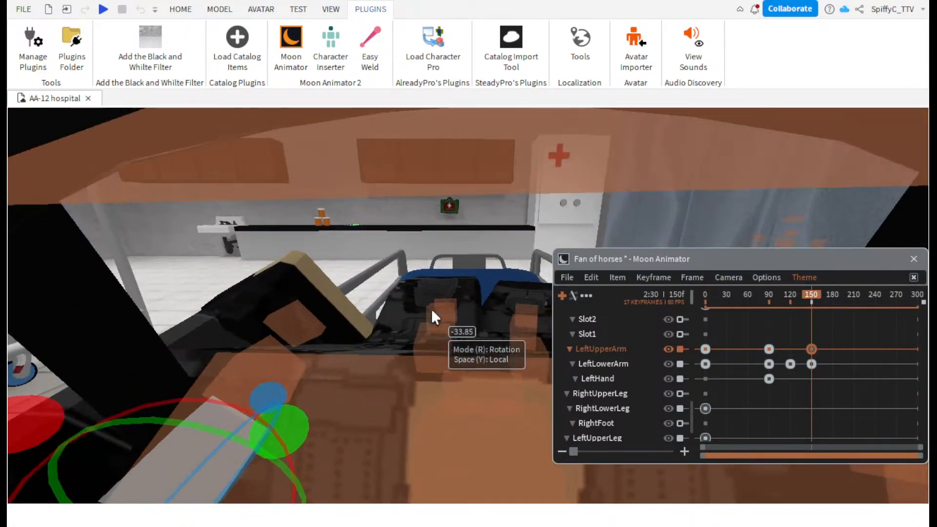
- Preview the left arm's full motion from frame 0 to frame 150
key("space")
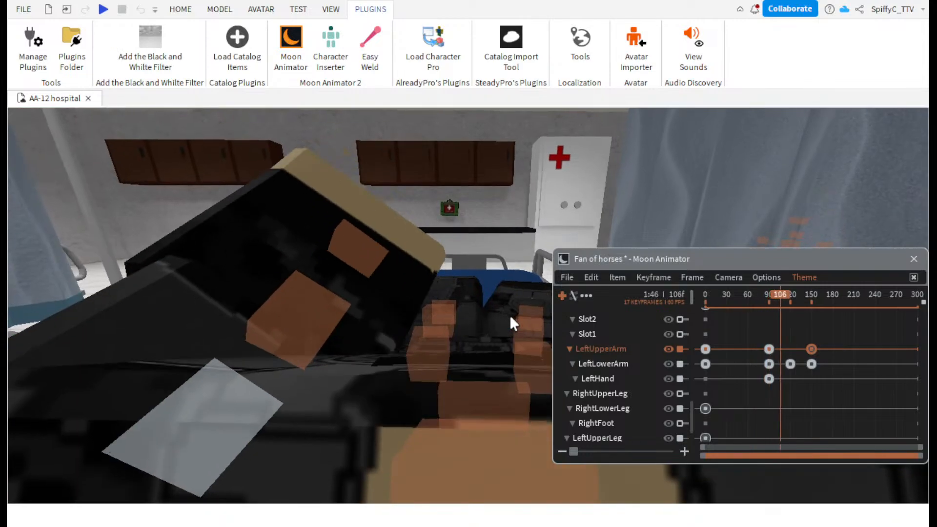
left_click_drag(814, 304, 702, 300)
key("space")
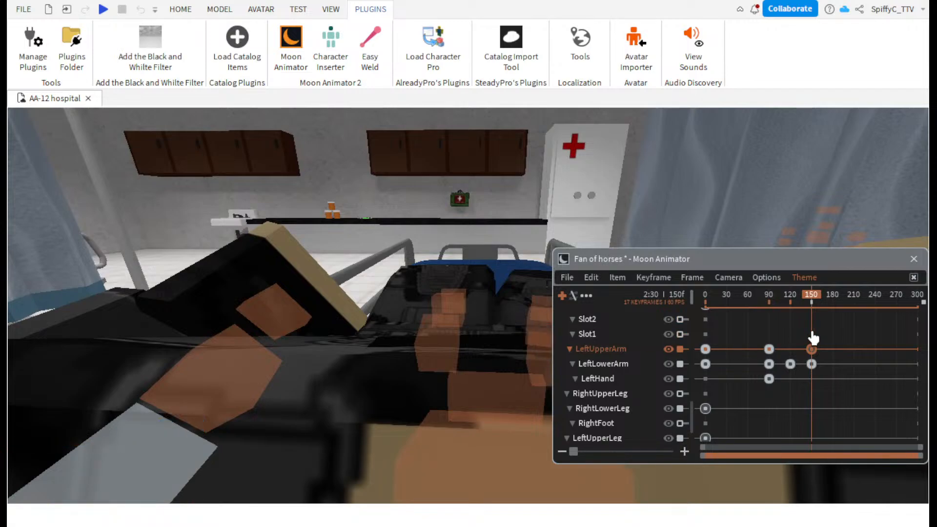
- Pull the view back behind the patient's head and play the arm animation
left_click(835, 336)
scroll(424, 284, "down", 4)
right_click_drag(424, 284, 424, 284)
scroll(423, 284, "down", 3)
scroll(424, 283, "up", 3)
scroll(424, 285, "down", 2)
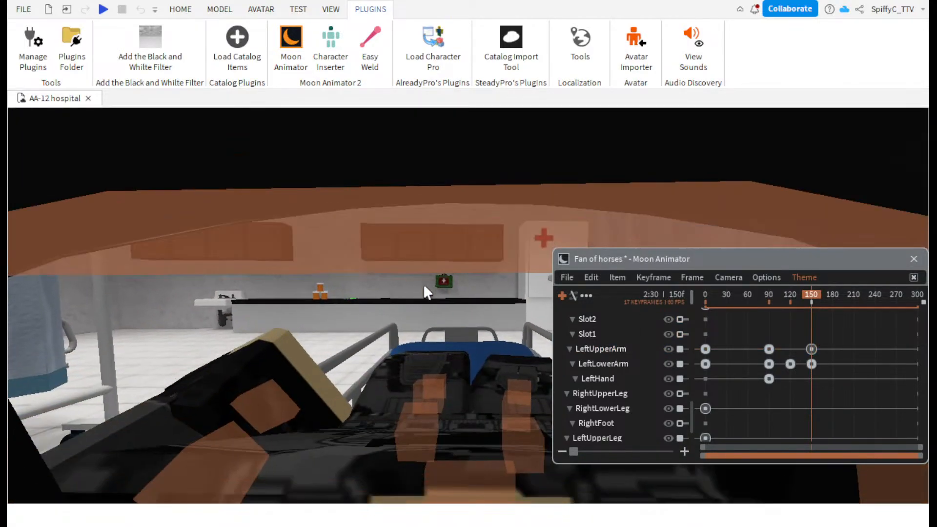
left_click(567, 277)
left_click(587, 410)
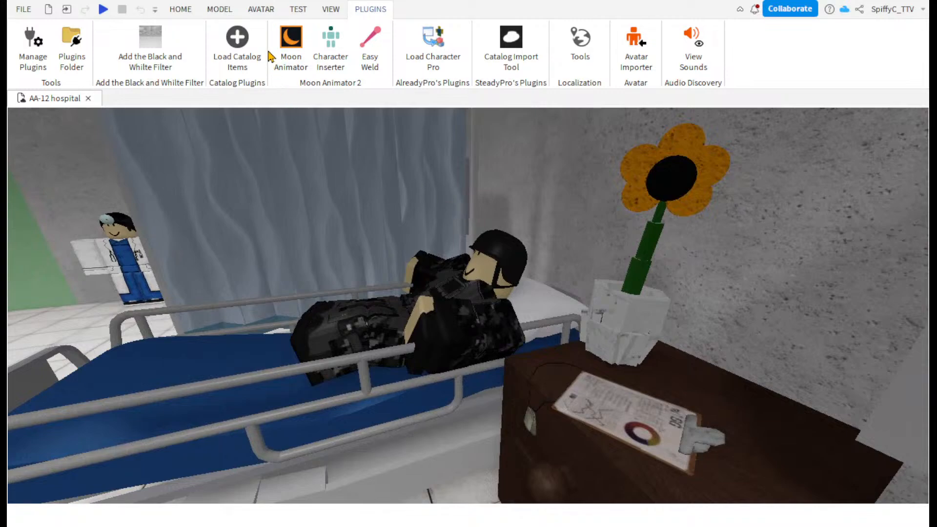
- Reopen Moon Animator and close the Fan of horses animation file
left_click(278, 54)
left_click(567, 279)
left_click(583, 307)
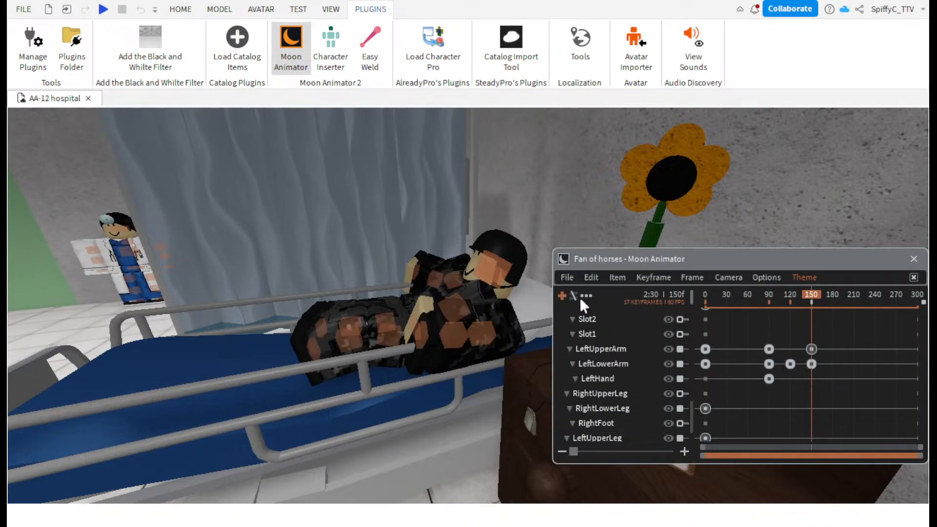
left_click(567, 278)
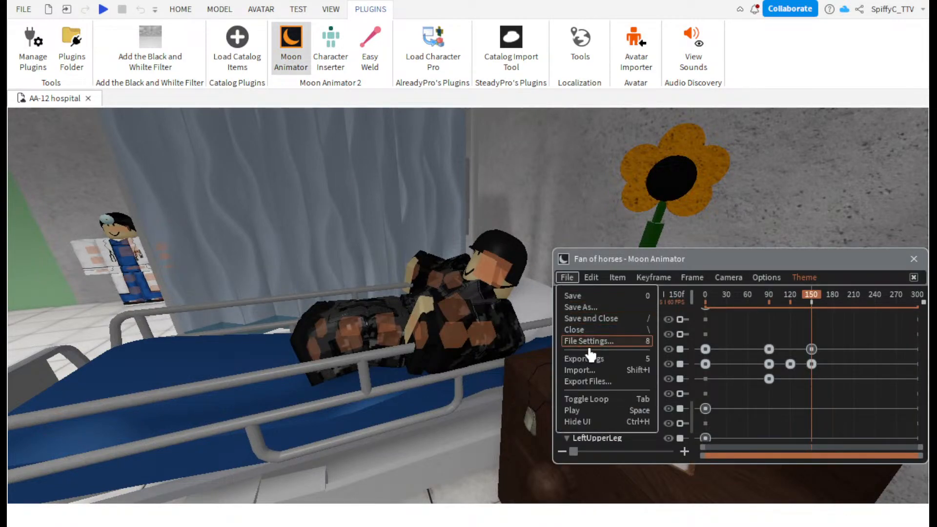
left_click(585, 330)
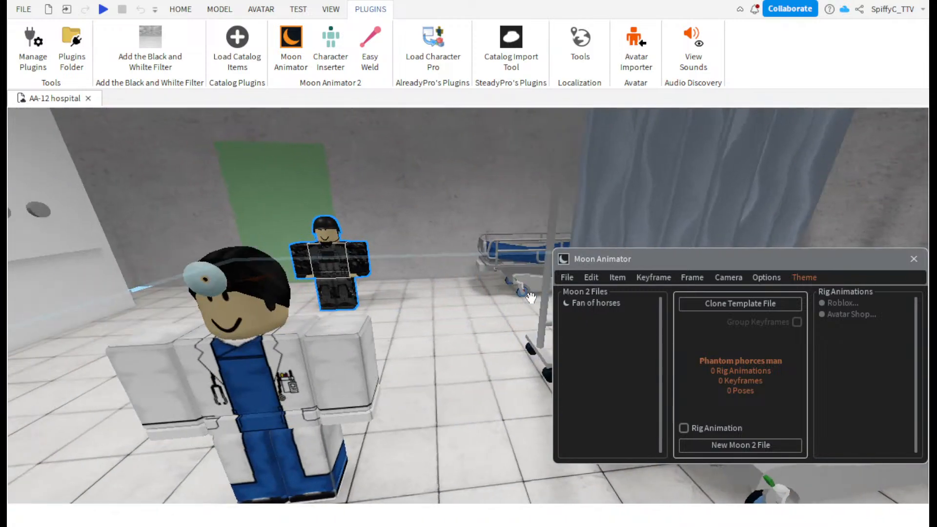
- Create a new Moon 2 file for the Phantom phorces man rig
key("s")
key("w")
right_click_drag(531, 298, 531, 297)
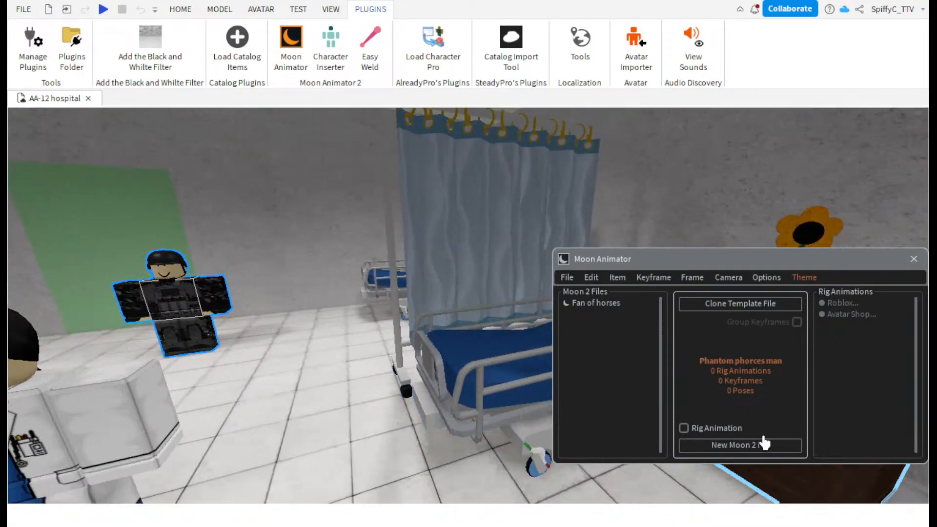
left_click(761, 445)
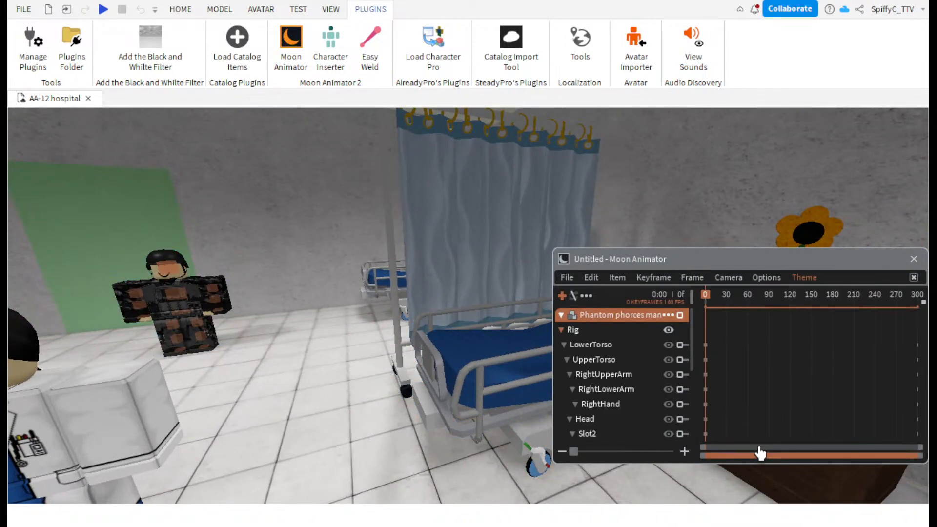
- Turn the rig's lower torso at frame 0 and move it over to the hospital bed beside the flower vase
left_click(185, 294)
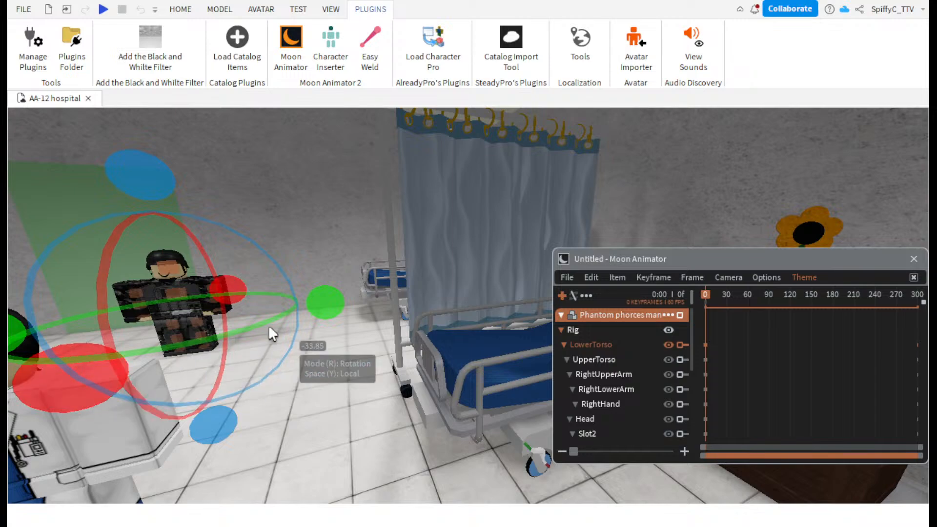
left_click_drag(271, 334, 106, 356)
key("r")
left_click_drag(239, 307, 477, 471)
key("d")
key("r")
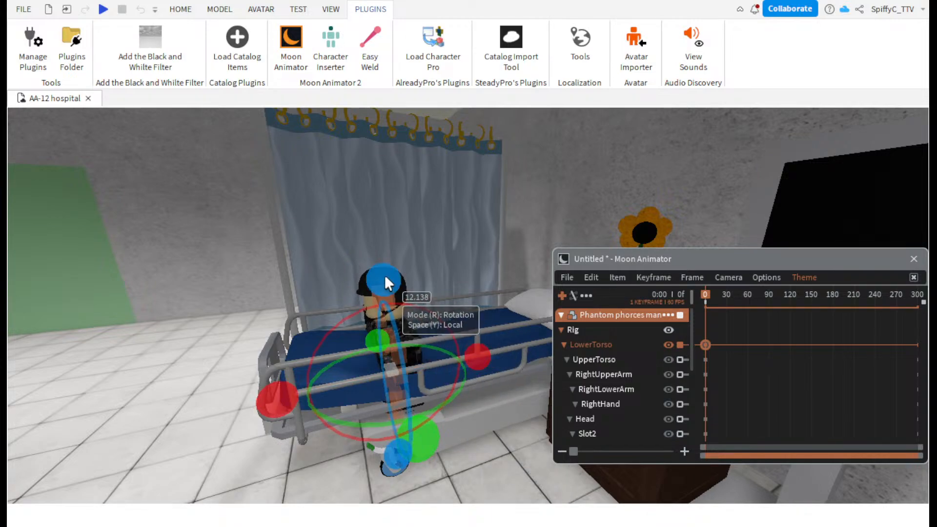
- Rotate the lower torso about 87 degrees onto its back, raise it onto the mattress and slide it toward the pillow
left_click_drag(474, 352, 486, 385)
left_click_drag(453, 467, 411, 473)
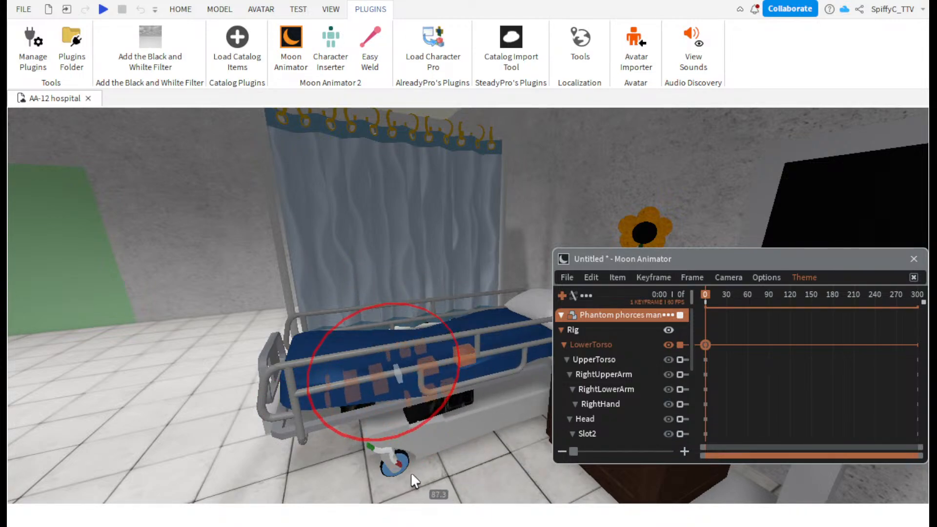
key("r")
left_click_drag(385, 323, 375, 283)
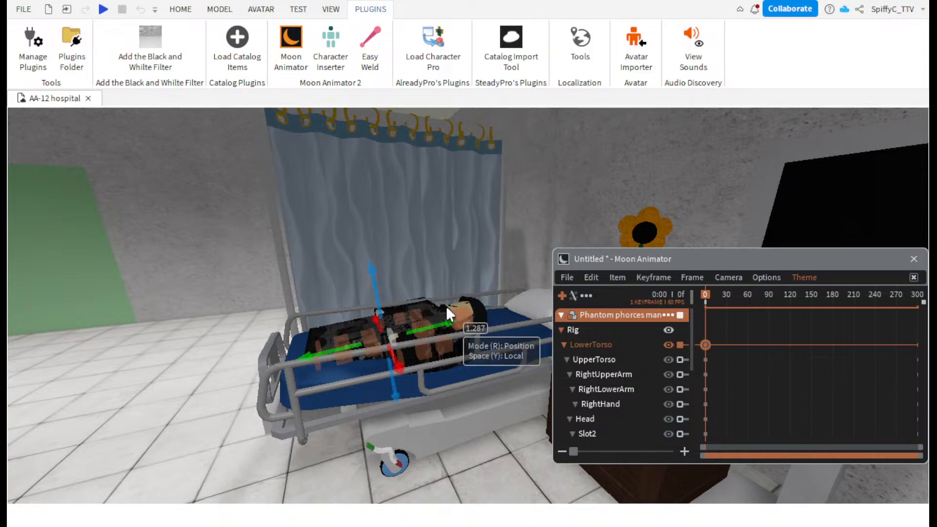
left_click_drag(447, 319, 500, 309)
right_click_drag(497, 309, 500, 309)
left_click_drag(500, 310, 499, 309)
- Try to add the Vase model on the bedside table as an animation item with the CFrame property
right_click_drag(498, 309, 412, 281)
key("w")
key("s")
key("w")
left_click(351, 239)
key("w")
key("s")
key("s")
key("w")
left_click(627, 280)
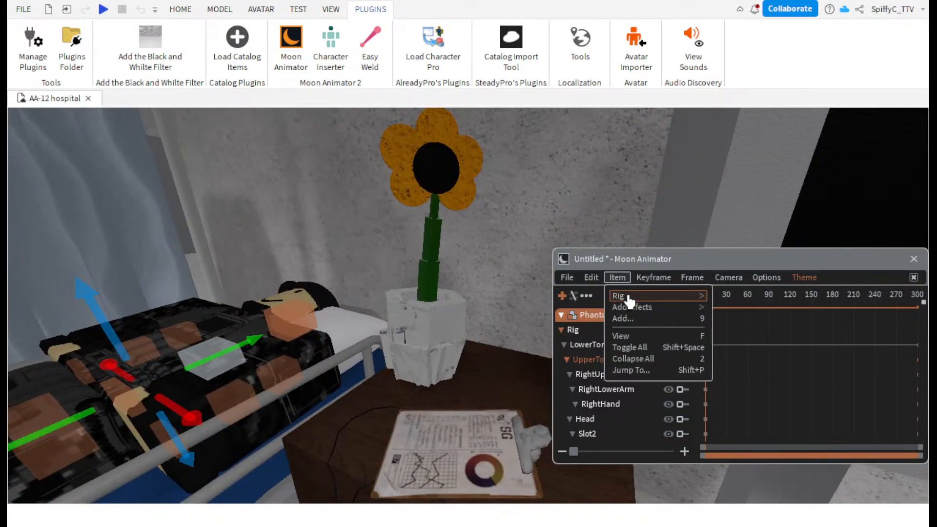
left_click(628, 321)
left_click(437, 333)
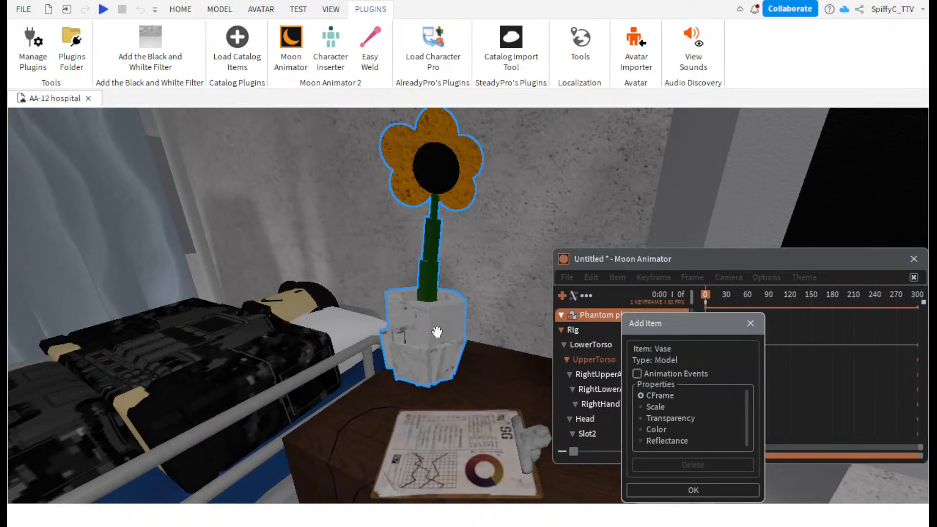
left_click(721, 494)
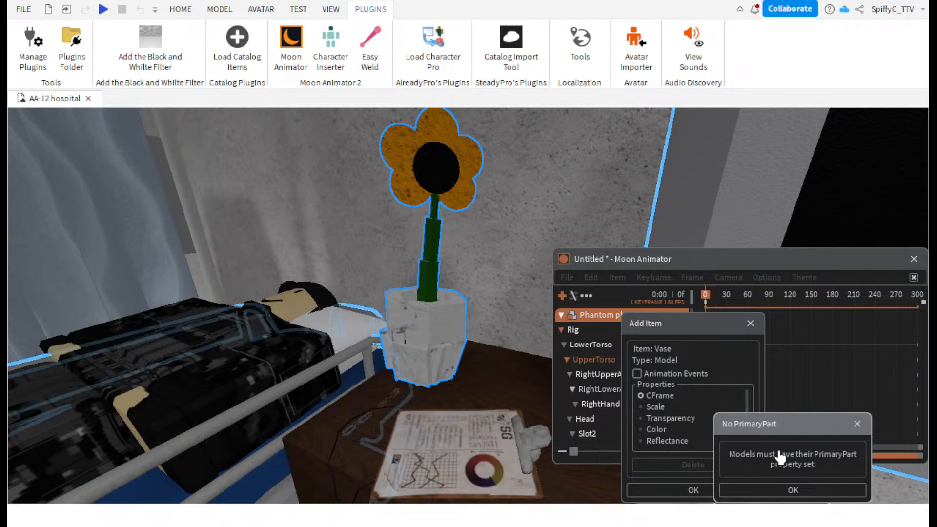
left_click_drag(792, 427, 794, 404)
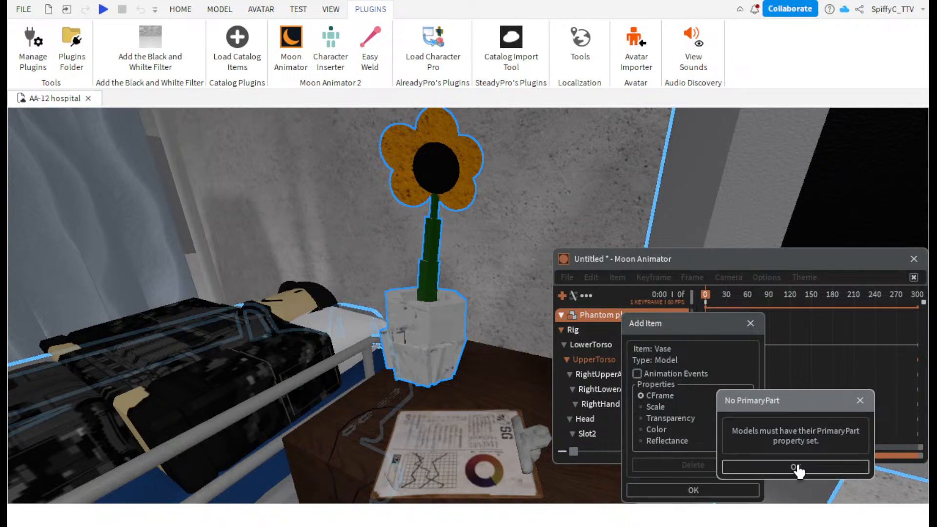
left_click(796, 469)
left_click(753, 330)
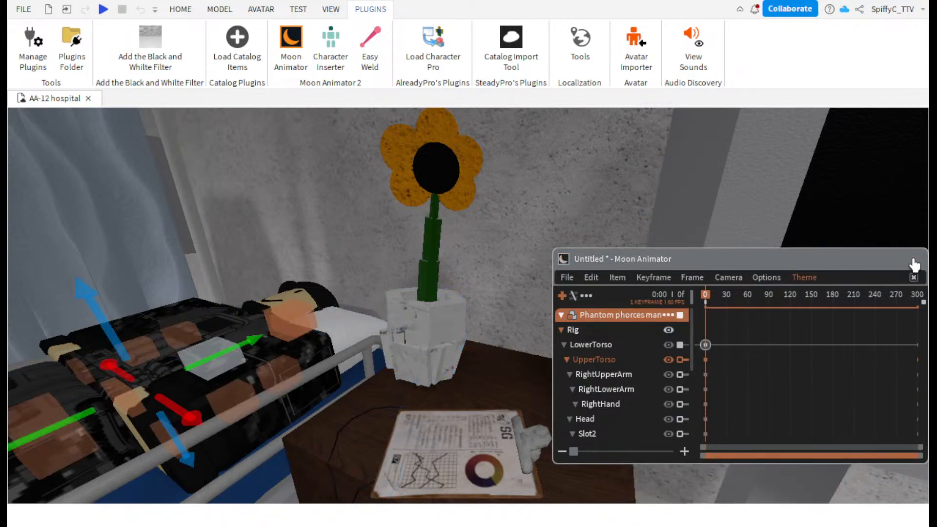
- Save the animation as Hand slam and close Moon Animator
left_click(913, 258)
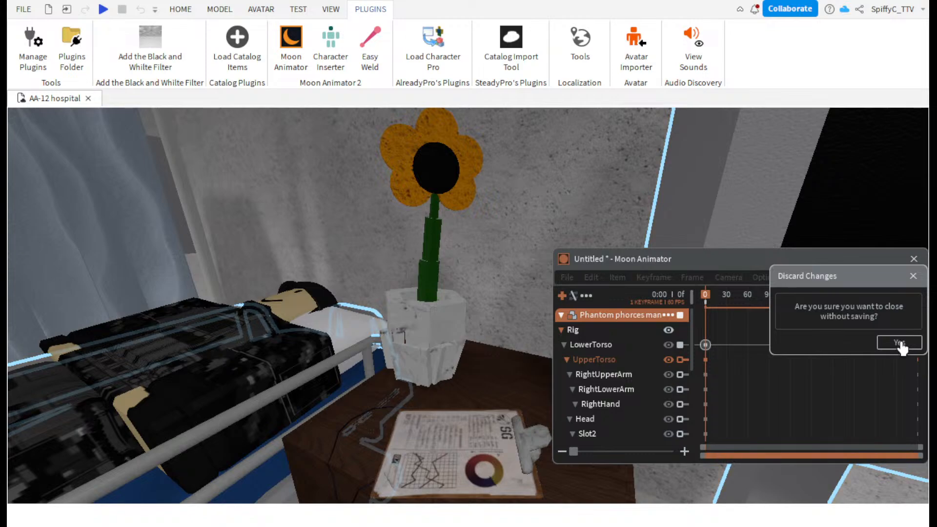
left_click(912, 277)
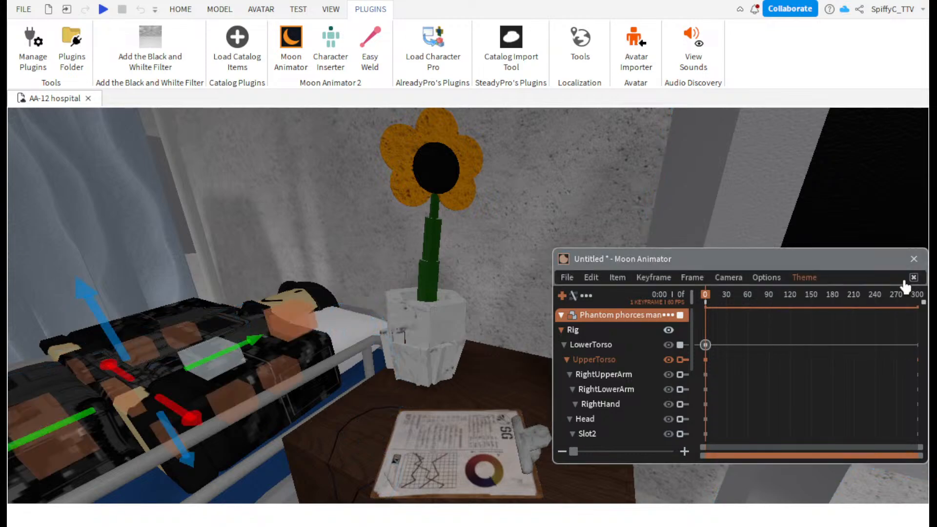
left_click(566, 277)
left_click(589, 307)
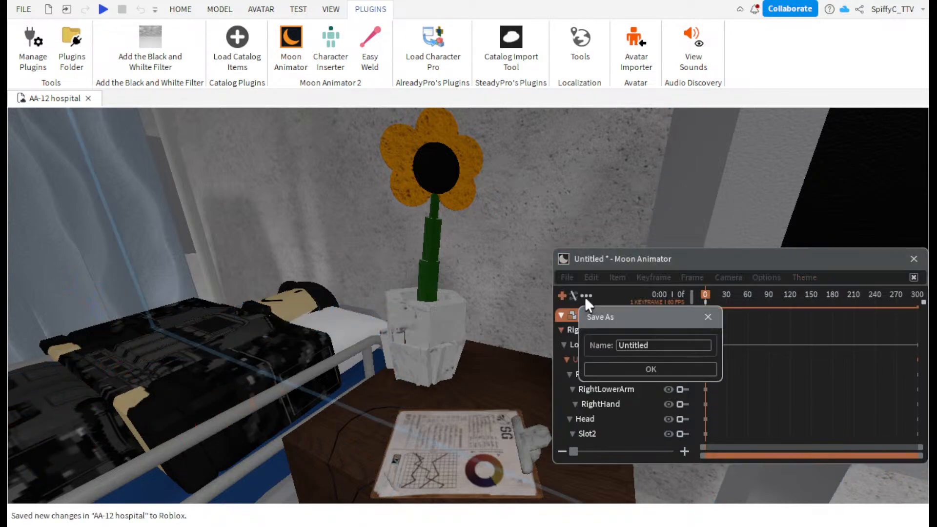
left_click(454, 315)
left_click_drag(670, 343, 538, 328)
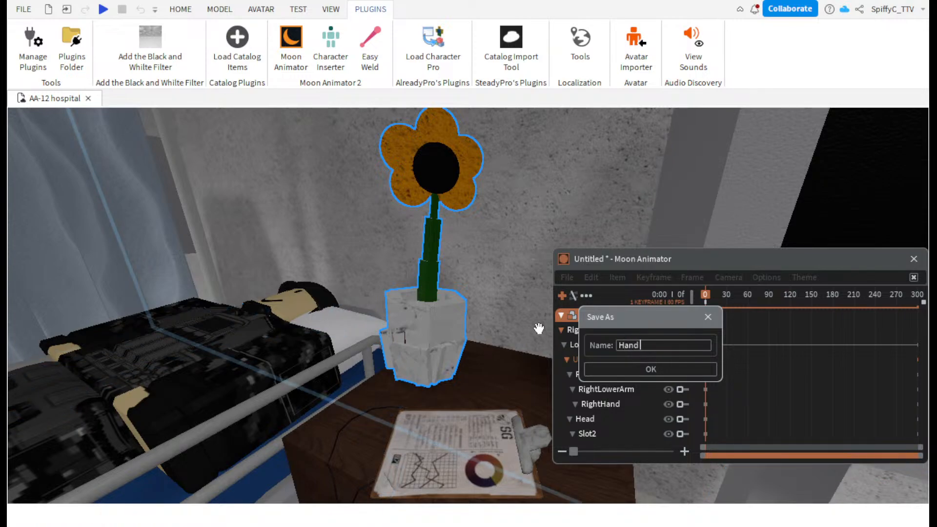
key("Return")
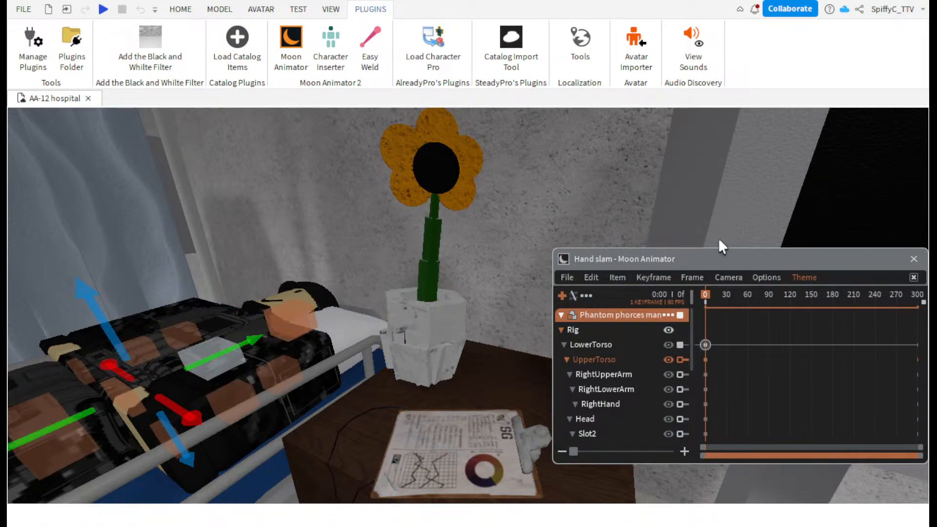
left_click_drag(699, 264, 635, 258)
left_click(847, 255)
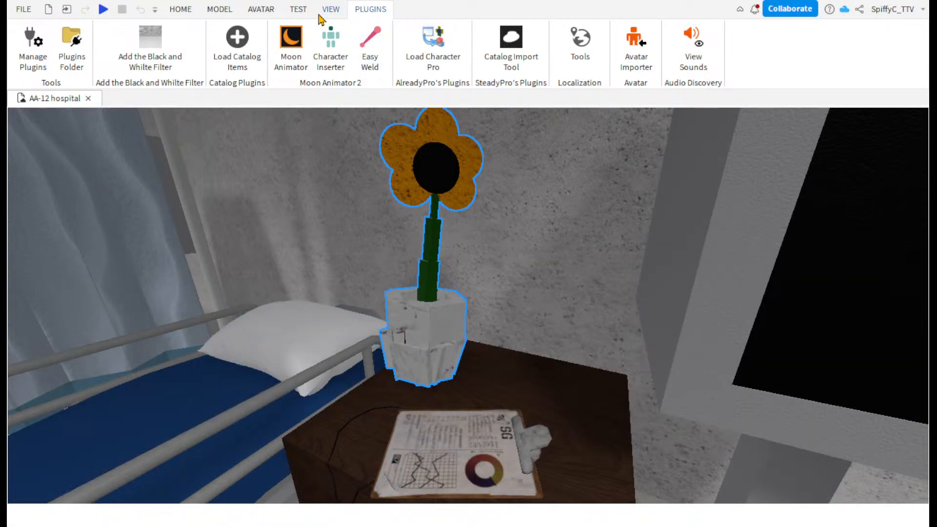
- Open Easy Weld and run its Cleaner on the Vase model
left_click(291, 46)
left_click(291, 49)
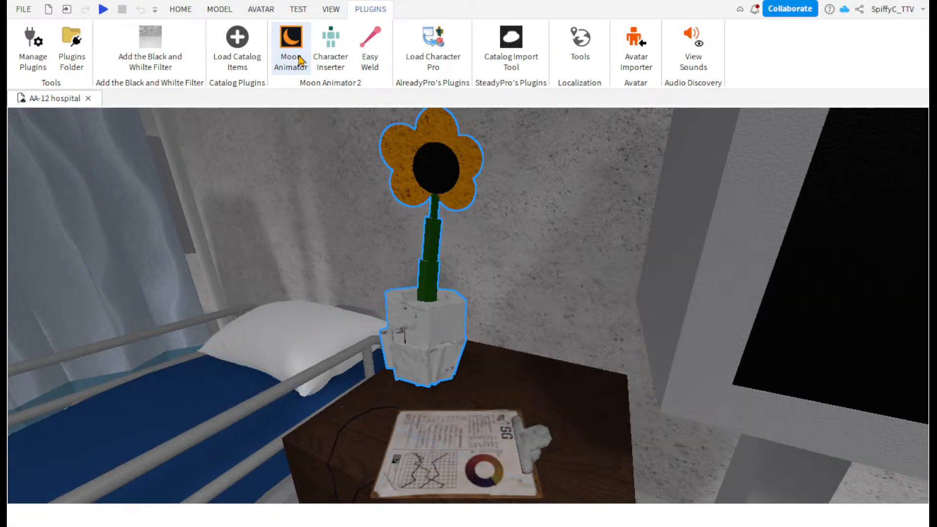
left_click(369, 54)
left_click(527, 356)
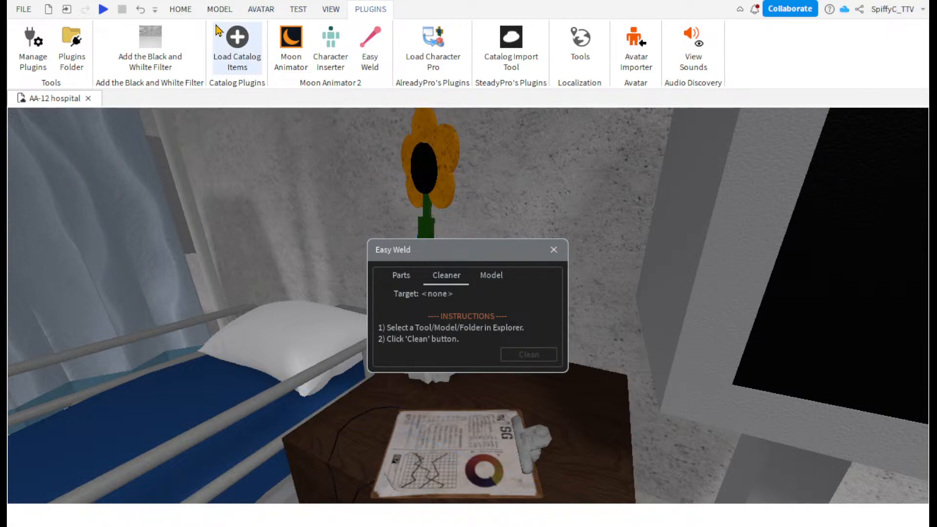
- Show the Explorer and Properties, stack them with Properties below, and widen both
left_click(330, 10)
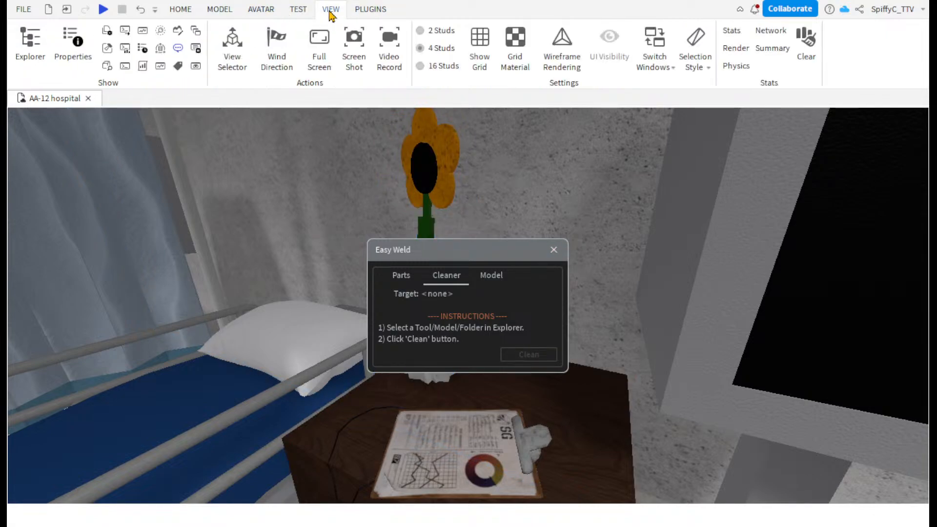
left_click(62, 49)
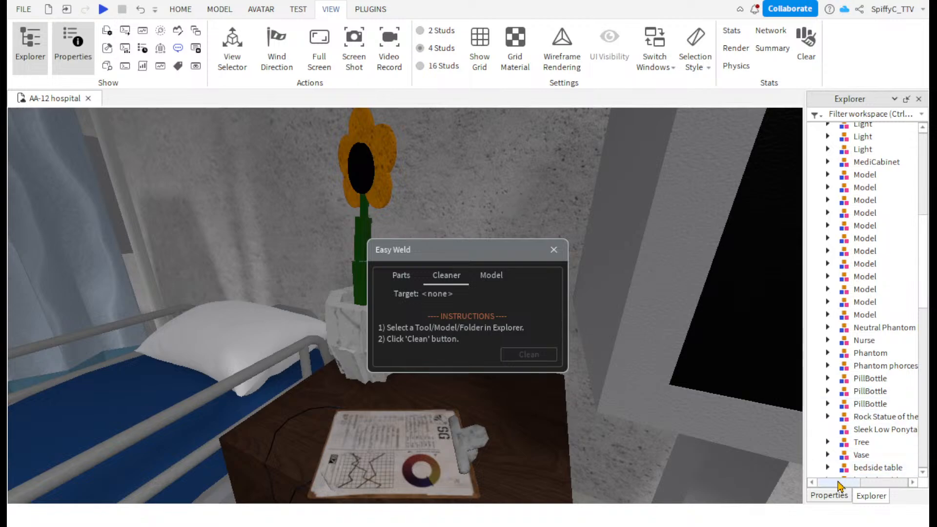
left_click(834, 454)
left_click(505, 352)
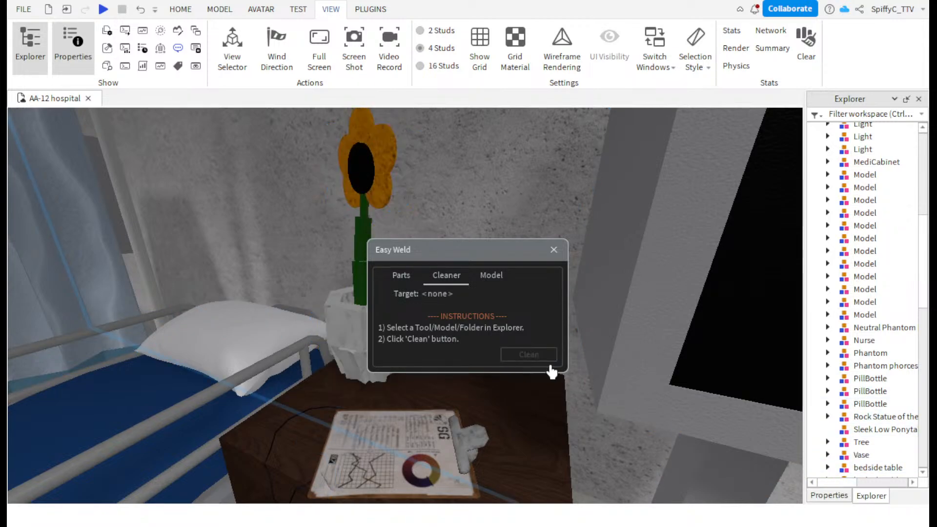
left_click(825, 495)
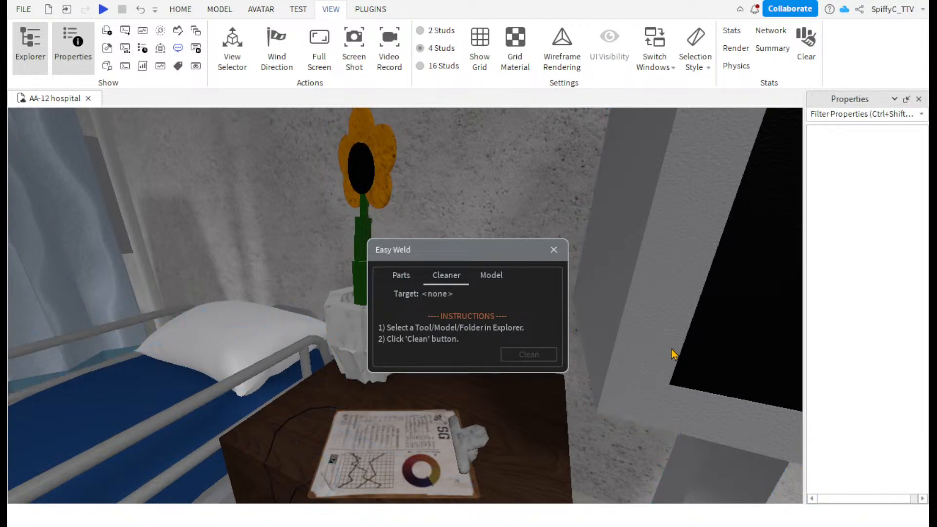
left_click_drag(867, 270, 725, 288)
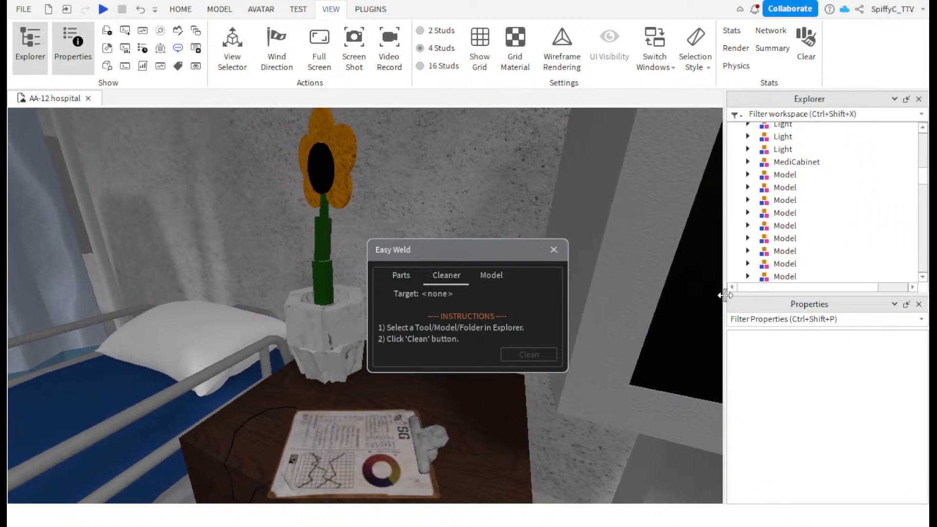
- Select the flower vase and expand its model hierarchy to examine the nested parts and welds
left_click(324, 332)
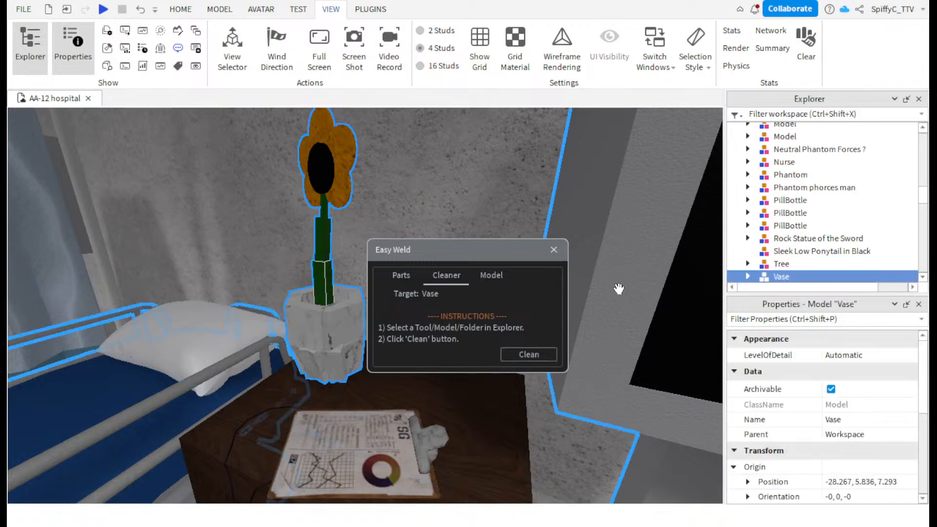
scroll(783, 259, "down", 1)
left_click(747, 240)
scroll(791, 231, "down", 1)
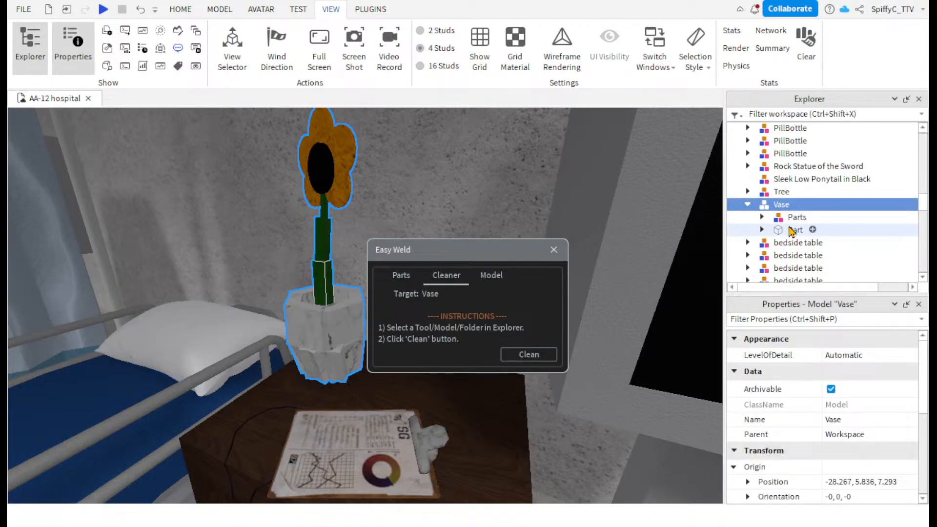
scroll(780, 234, "down", 5)
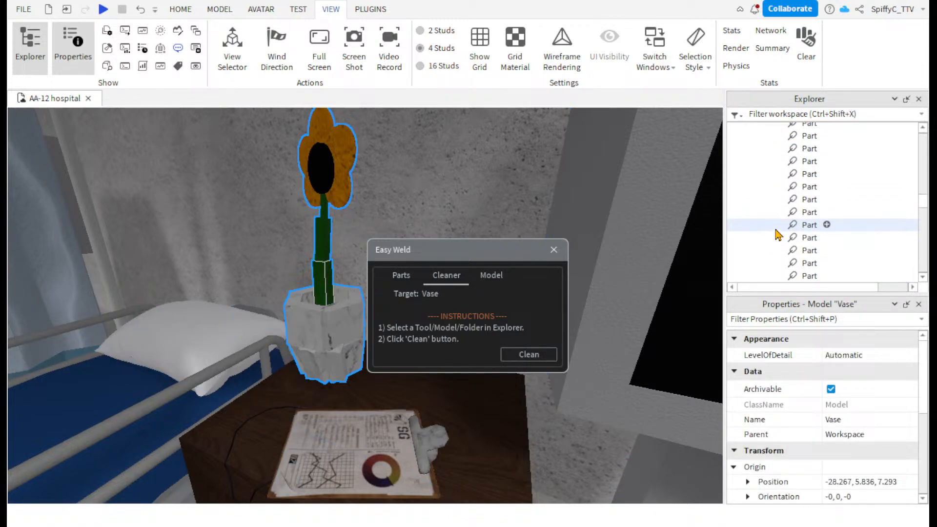
mouse_move(919, 221)
left_mouse_down()
mouse_move(920, 240)
mouse_move(916, 178)
mouse_move(919, 204)
left_mouse_up()
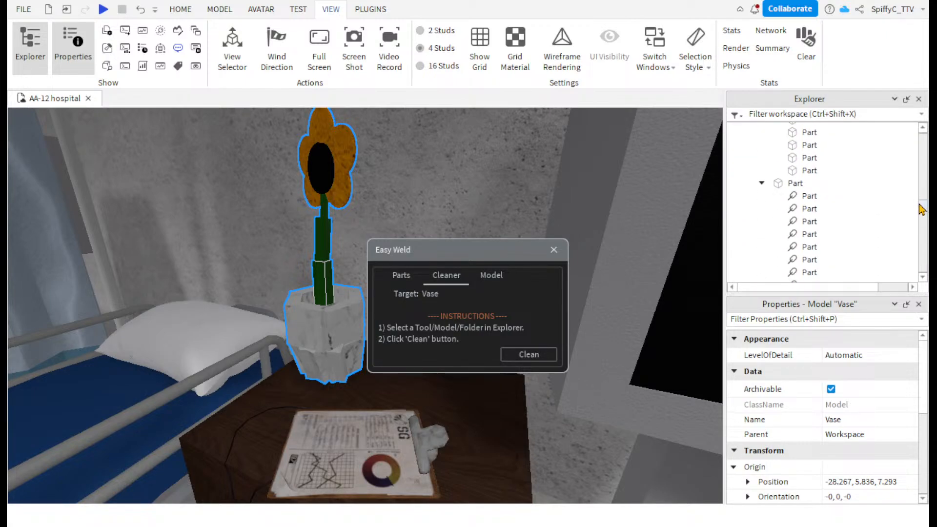
left_click(805, 158)
left_click(797, 209)
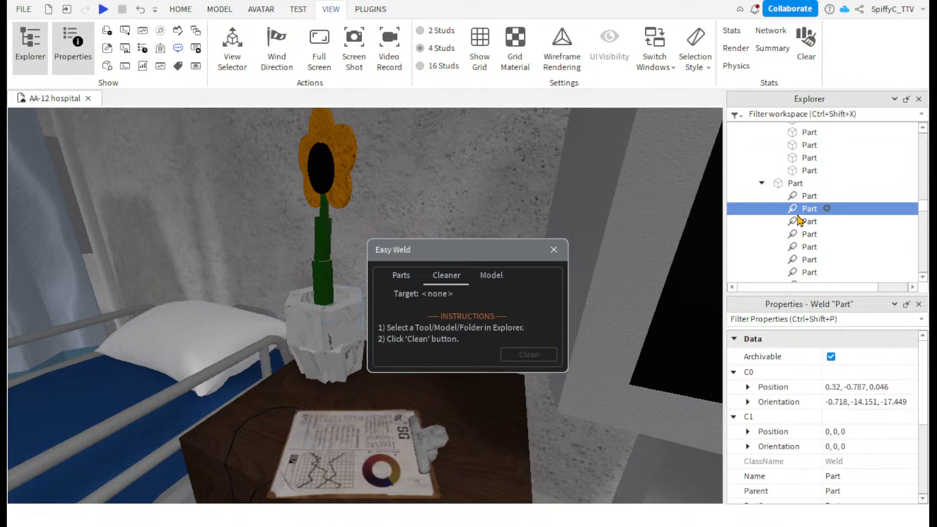
left_click(809, 161)
left_click_drag(921, 206, 928, 191)
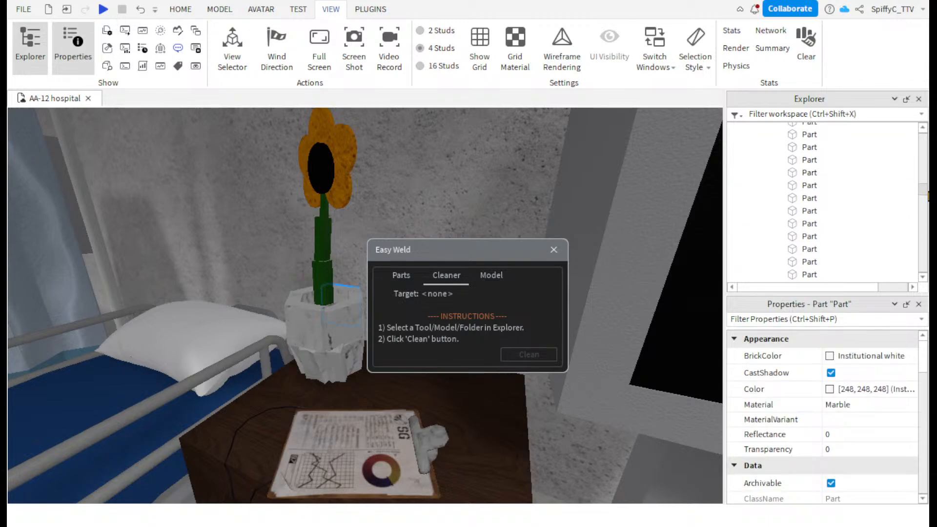
- Go through the first parts in the Vase's Parts group one by one to see which piece each represents
left_click(807, 156)
left_click(805, 169)
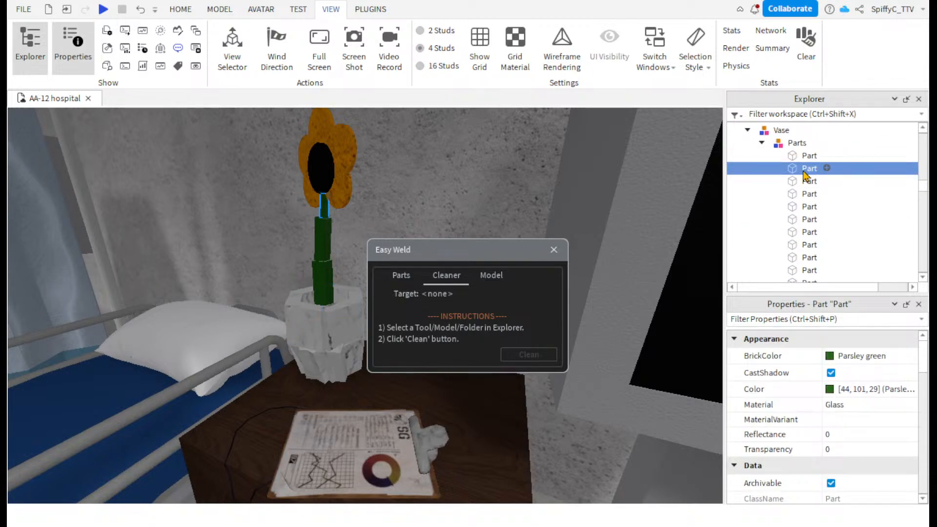
left_click(805, 182)
left_click(806, 195)
left_click(808, 208)
left_click(808, 220)
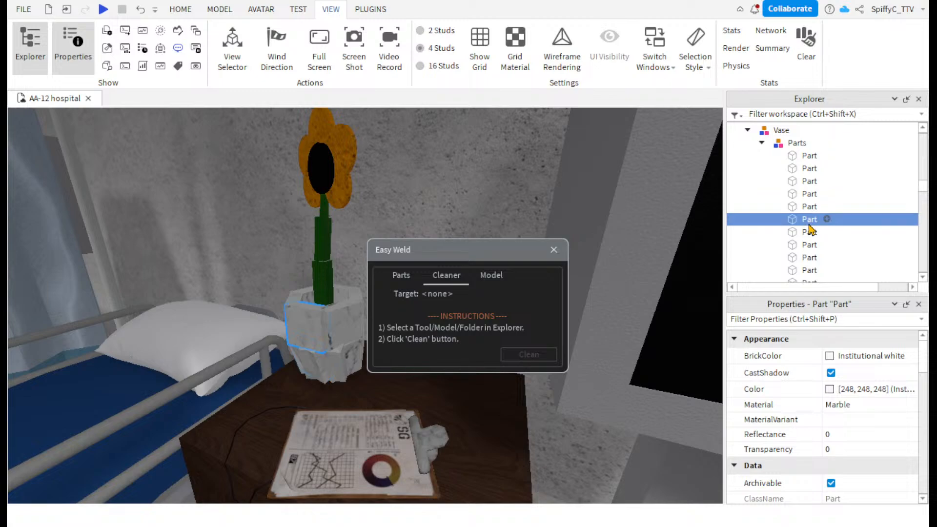
left_click(810, 246)
left_click(808, 233)
left_click(807, 258)
left_click(808, 271)
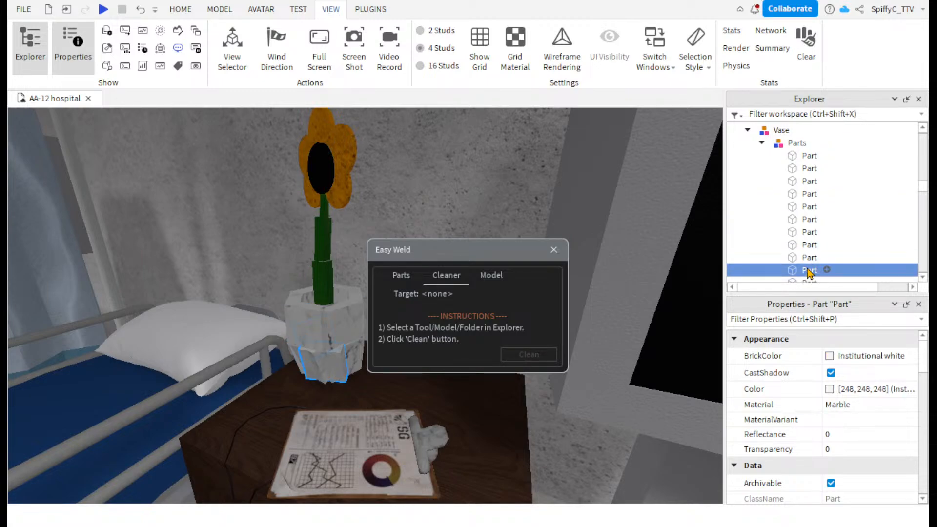
- Check the remaining parts of the Vase's Parts group one by one, down to the last entry
scroll(809, 272, "down", 1)
scroll(809, 270, "down", 1)
left_click(808, 235)
left_click(808, 248)
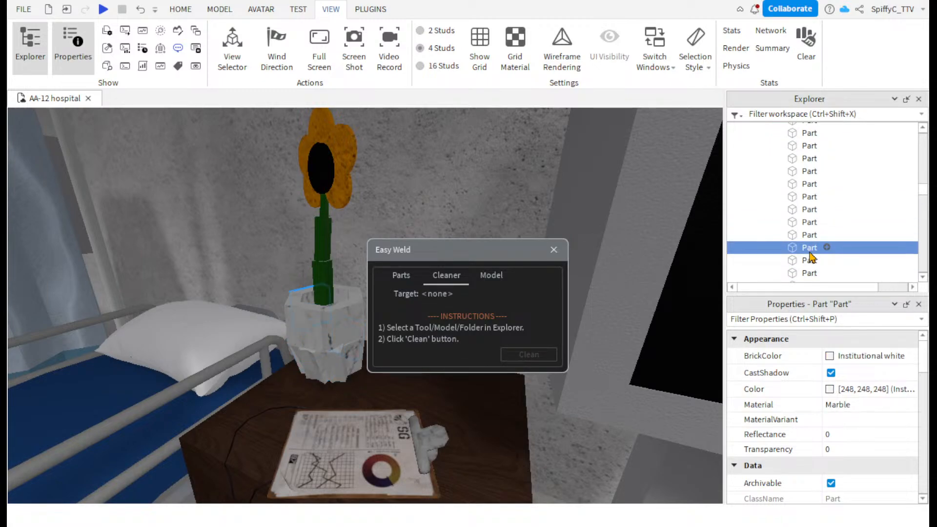
left_click(809, 260)
scroll(809, 268, "down", 3)
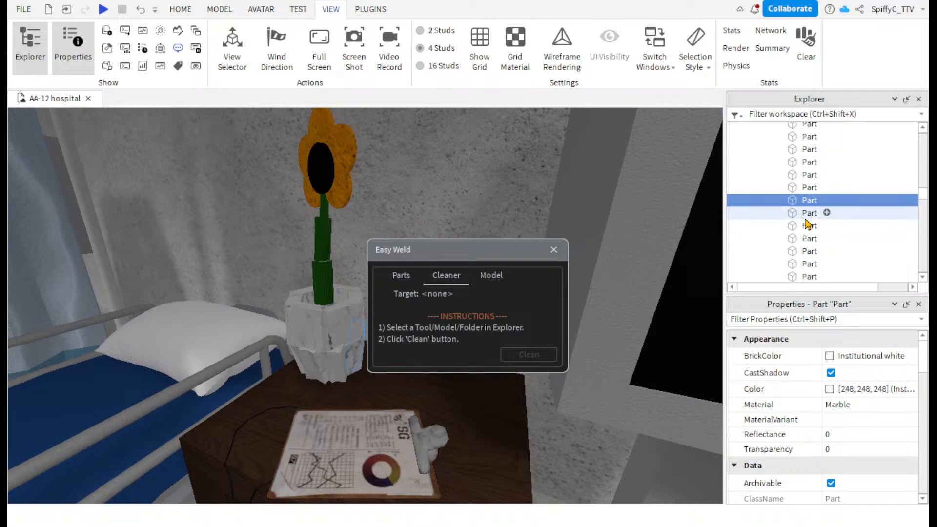
left_click(808, 213)
left_click(808, 226)
left_click(808, 239)
left_click(808, 251)
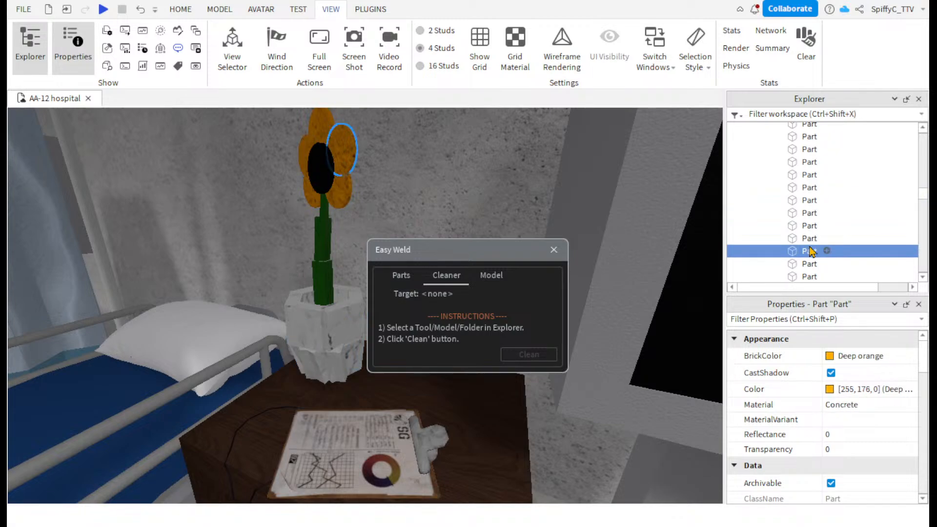
left_click(808, 263)
left_click(808, 276)
scroll(808, 274, "down", 1)
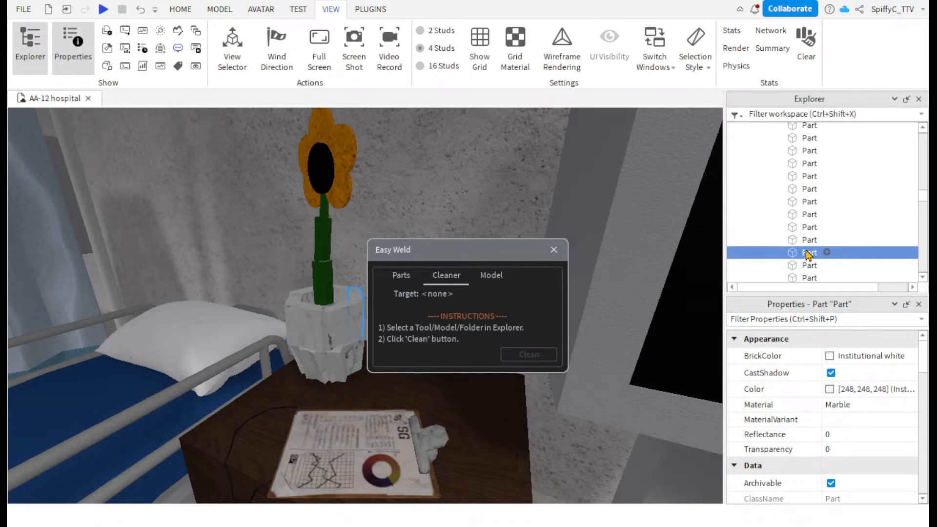
left_click(809, 268)
left_click(807, 277)
scroll(807, 273, "down", 1)
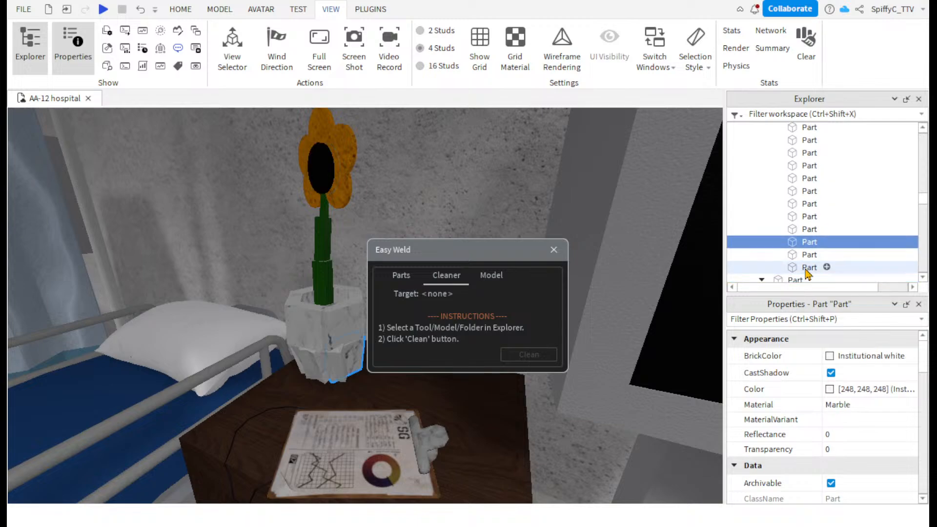
left_click(809, 267)
scroll(802, 269, "down", 1)
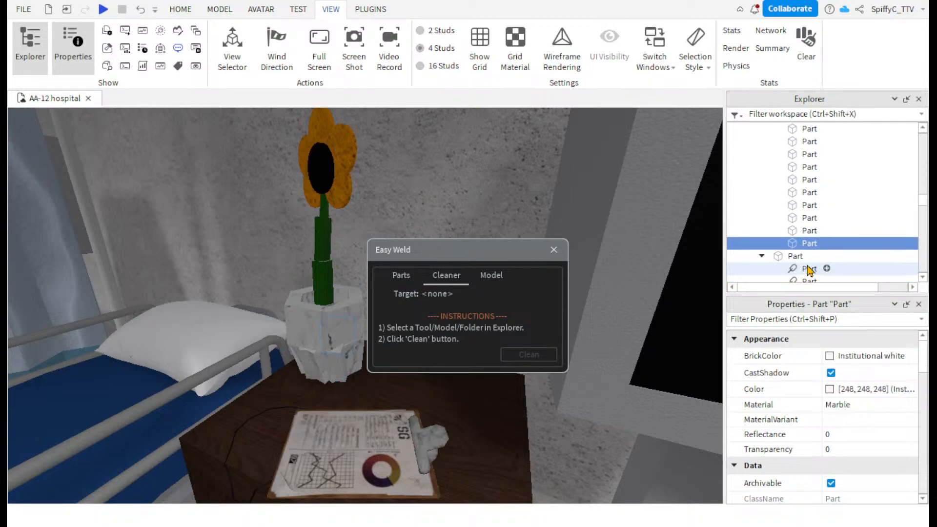
- Compare the Vase's base part and its first weld with the last vase parts, viewing one up close
left_click(793, 257)
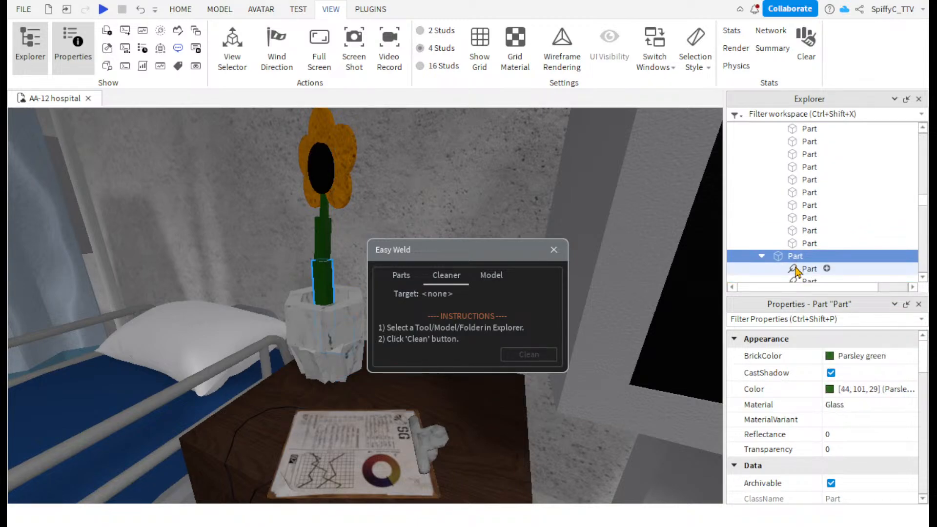
left_click(794, 268)
scroll(796, 264, "down", 1)
scroll(796, 262, "down", 1)
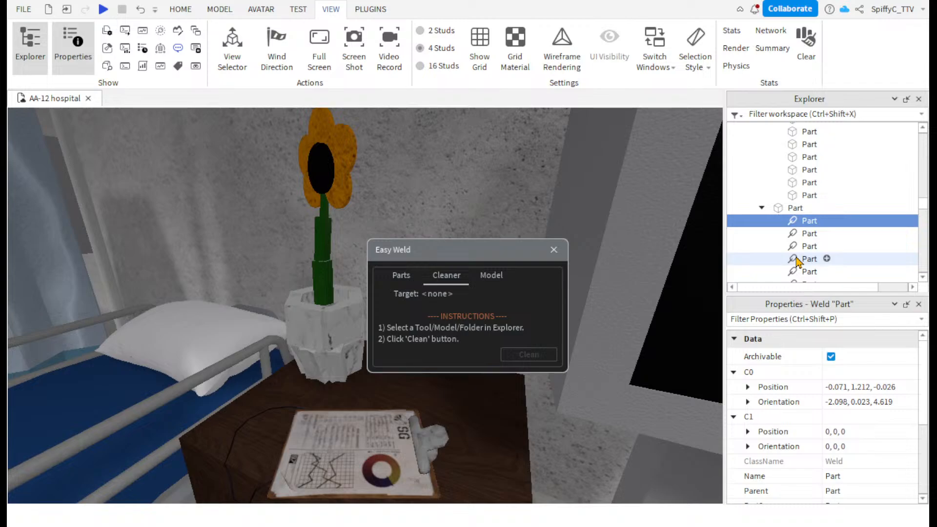
left_click(810, 182)
left_click(806, 171)
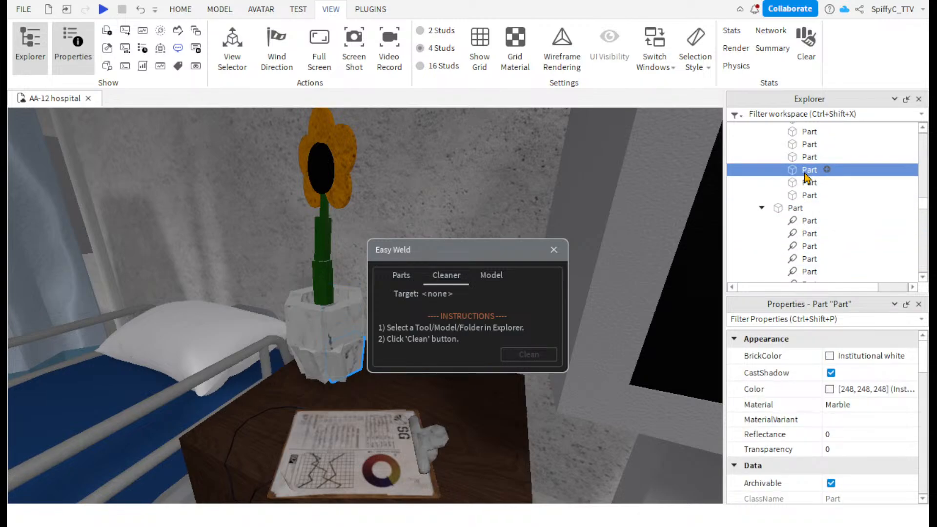
key("f")
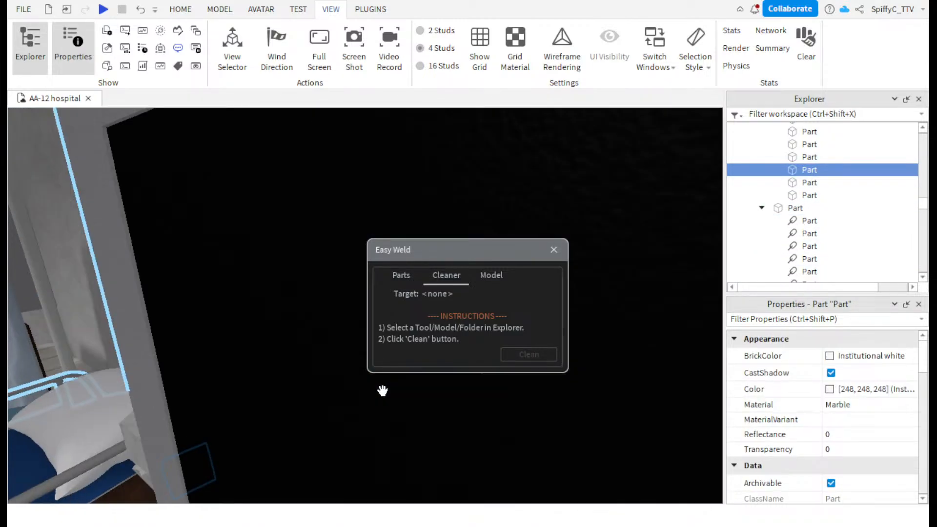
right_click_drag(382, 391, 382, 391)
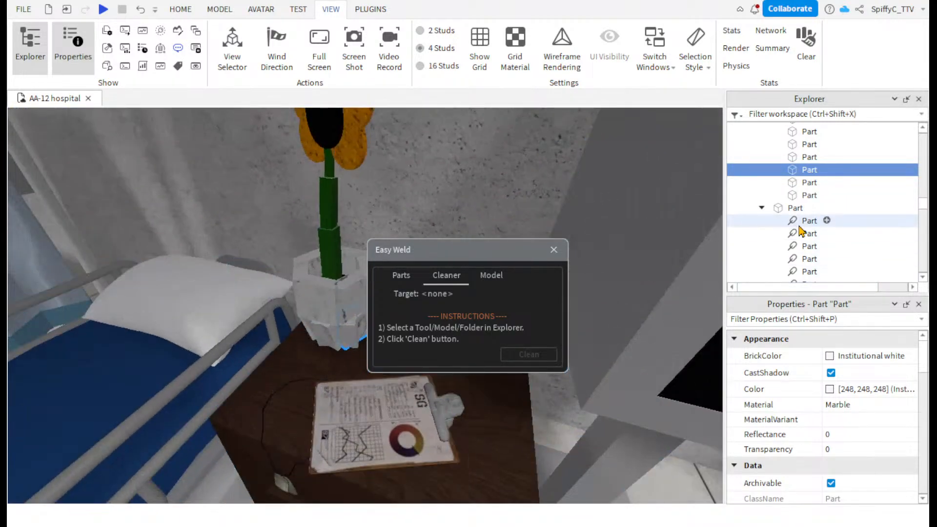
- Examine the properties of the Vase's lower stem part, from Appearance through Transform, Collision and Part
left_click(795, 207)
scroll(874, 425, "down", 4)
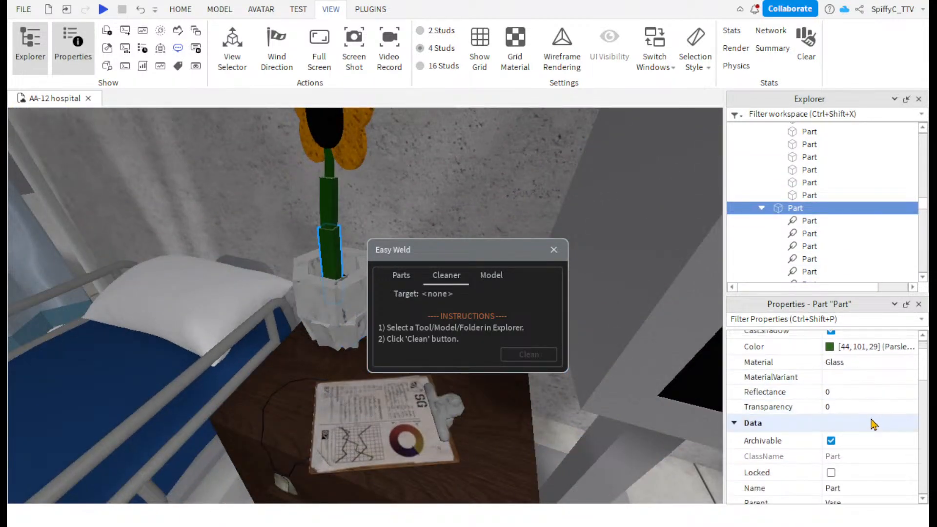
scroll(873, 425, "down", 3)
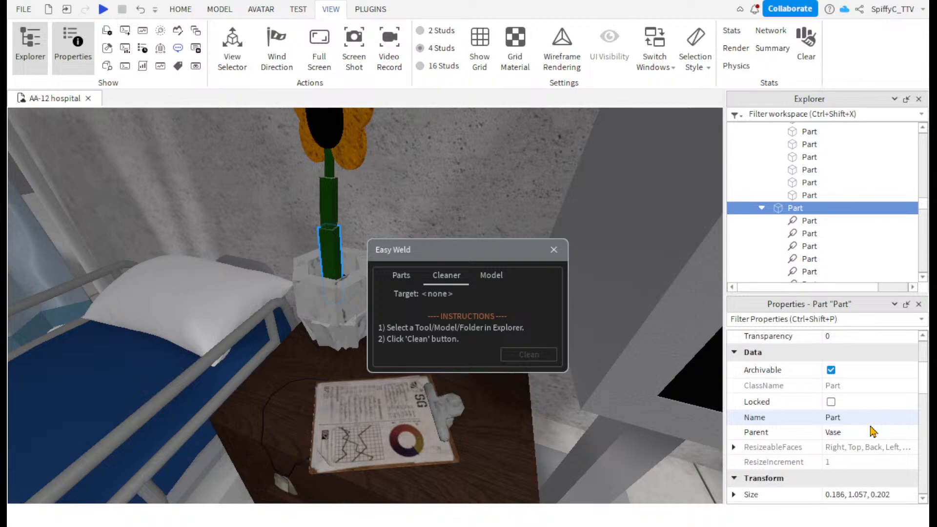
scroll(869, 429, "down", 5)
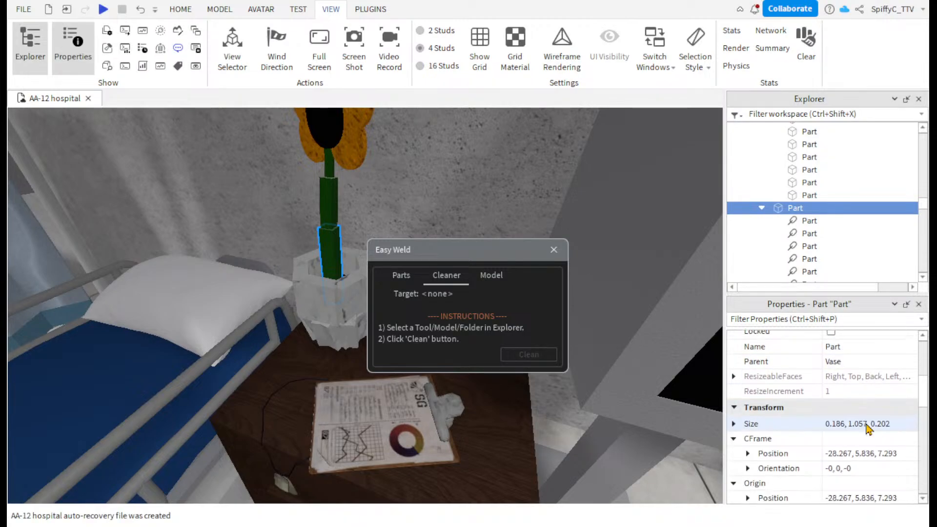
scroll(868, 427, "down", 2)
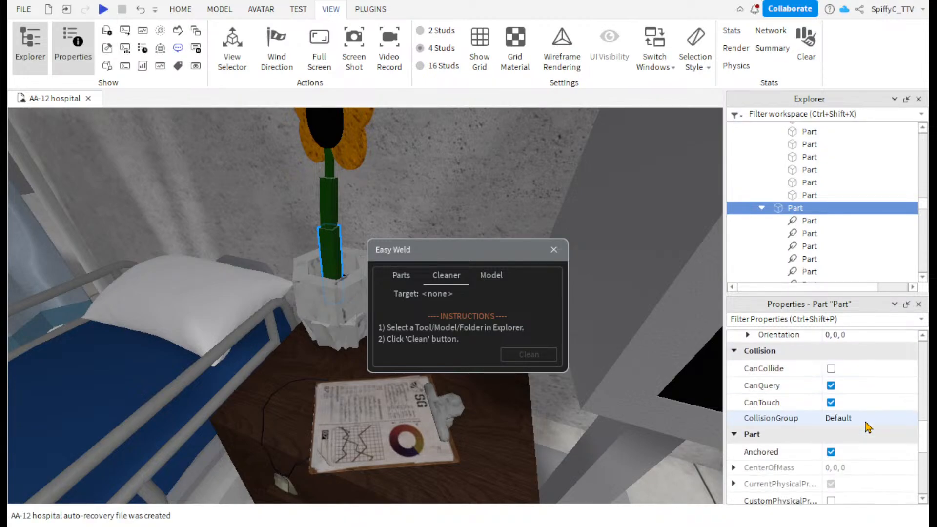
scroll(868, 428, "down", 4)
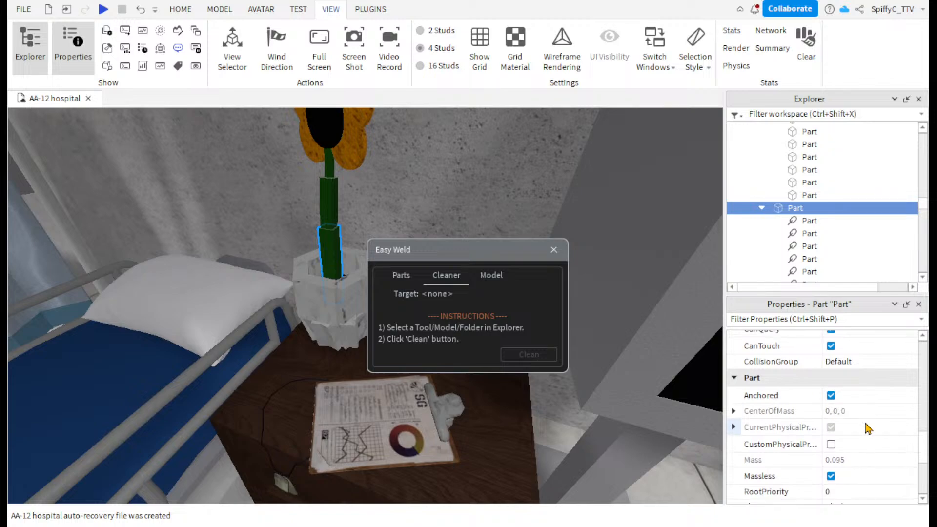
- Search the lower stem part's properties for "prim" and clear the filter
left_click(863, 320)
type("prim")
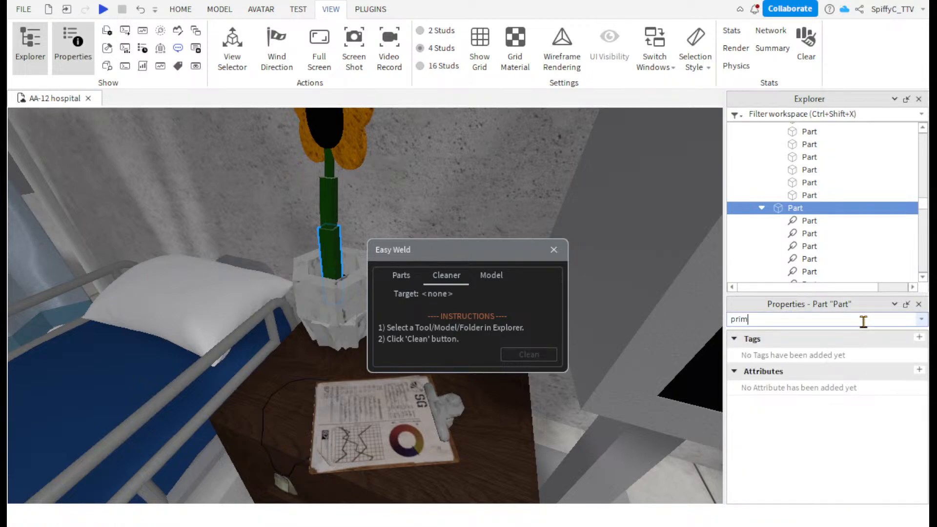
key("BackSpace")
key("BackSpace")
key("BackSpace")
key("BackSpace")
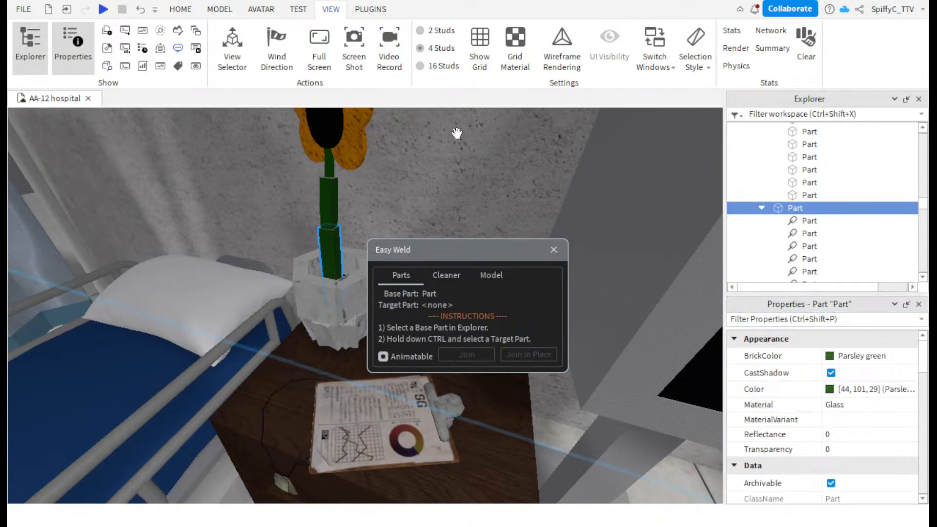
- Close Easy Weld and reopen the Hand slam file in Moon Animator
left_click(553, 252)
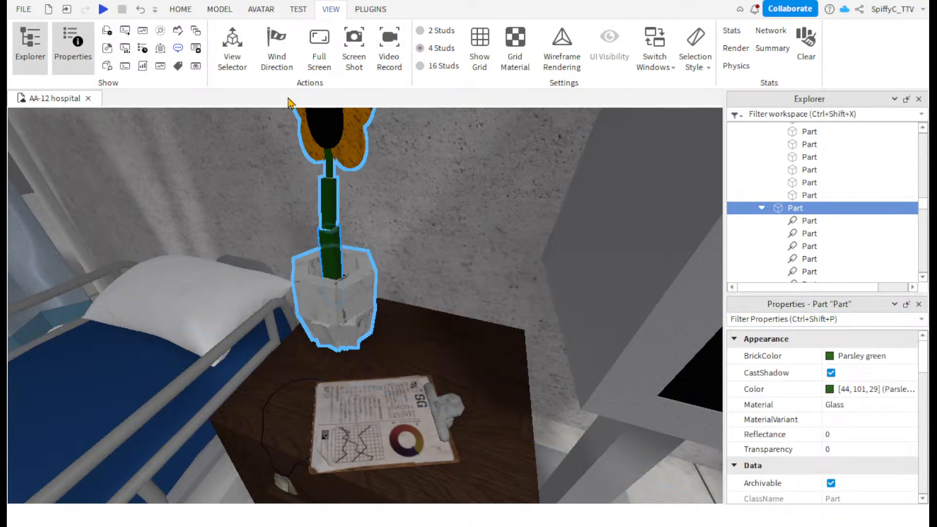
left_click(370, 9)
left_click(278, 56)
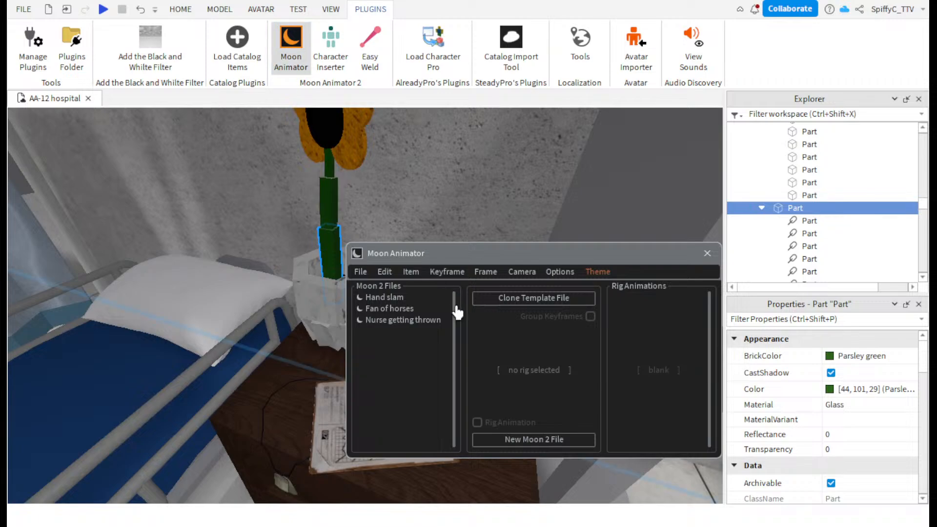
double_click(400, 301)
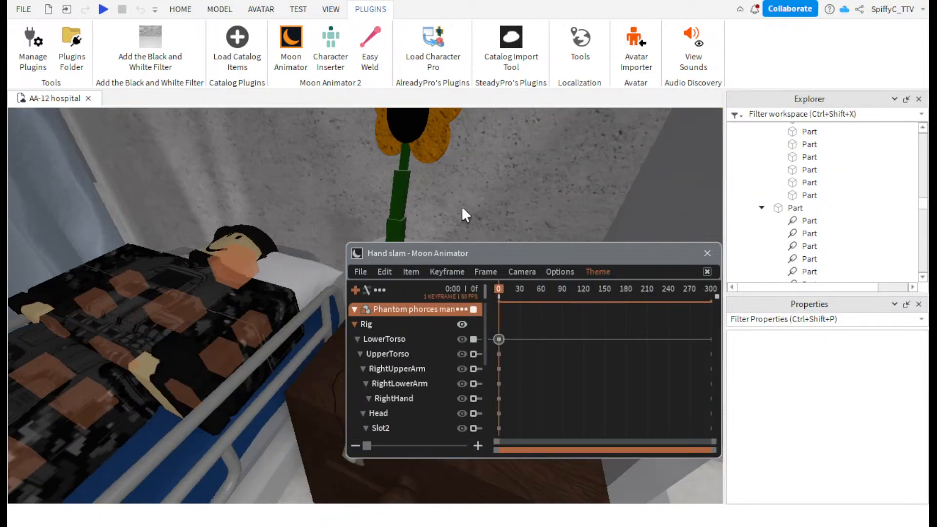
- Add the Vase model to the Hand slam animation as an item with the CFrame property
left_click(420, 273)
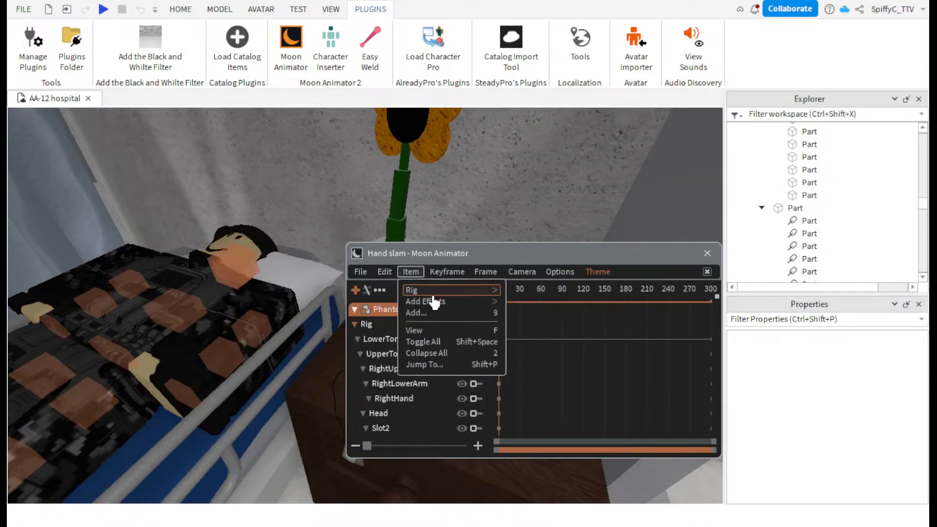
left_click(432, 317)
left_click(395, 232)
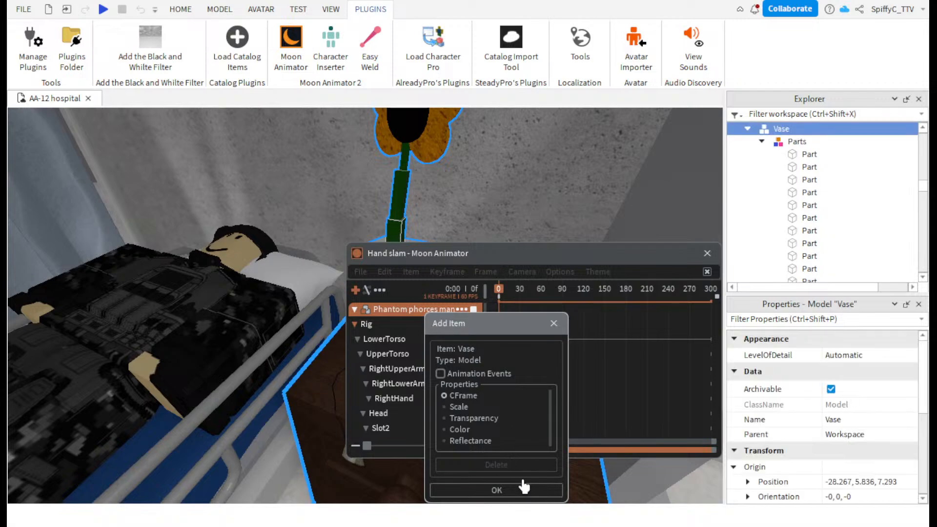
left_click(496, 490)
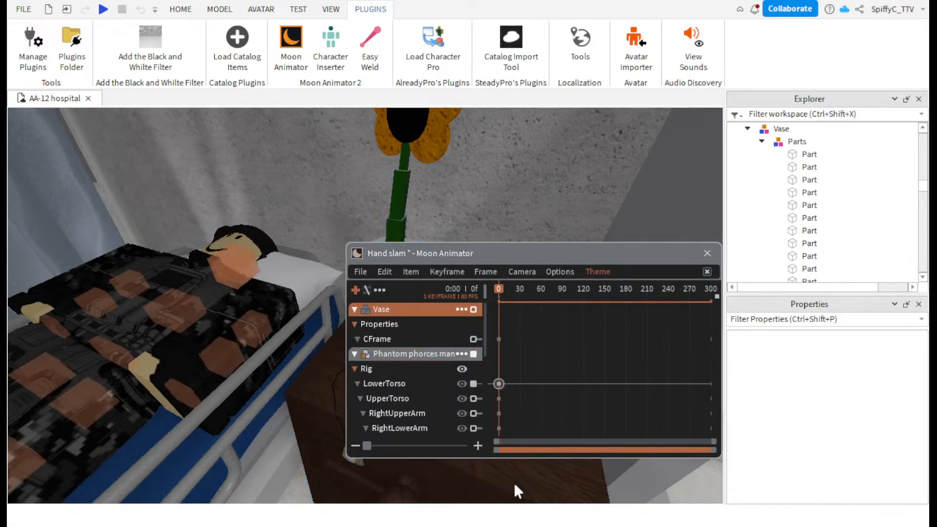
- Select the Vase's CFrame handle and switch the transform gizmo to rotation mode
scroll(479, 209, "down", 5)
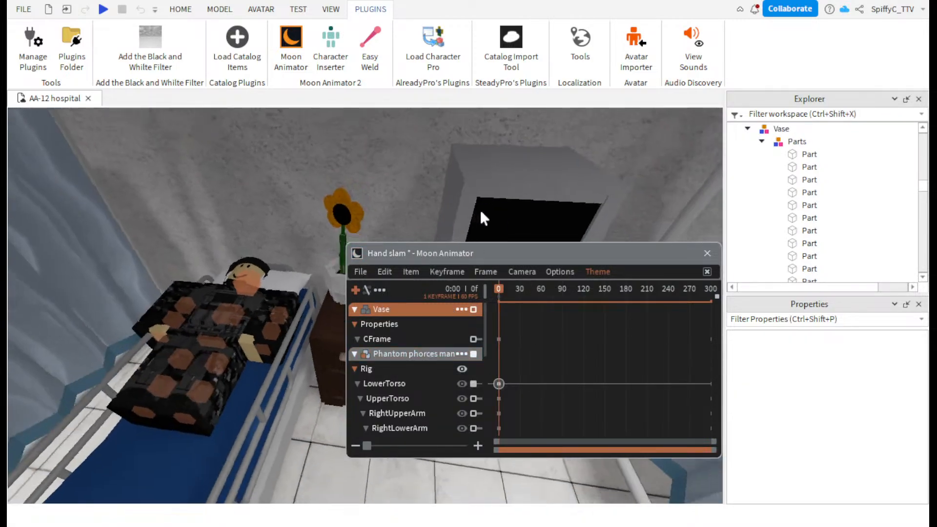
scroll(479, 210, "up", 5)
left_click(284, 247)
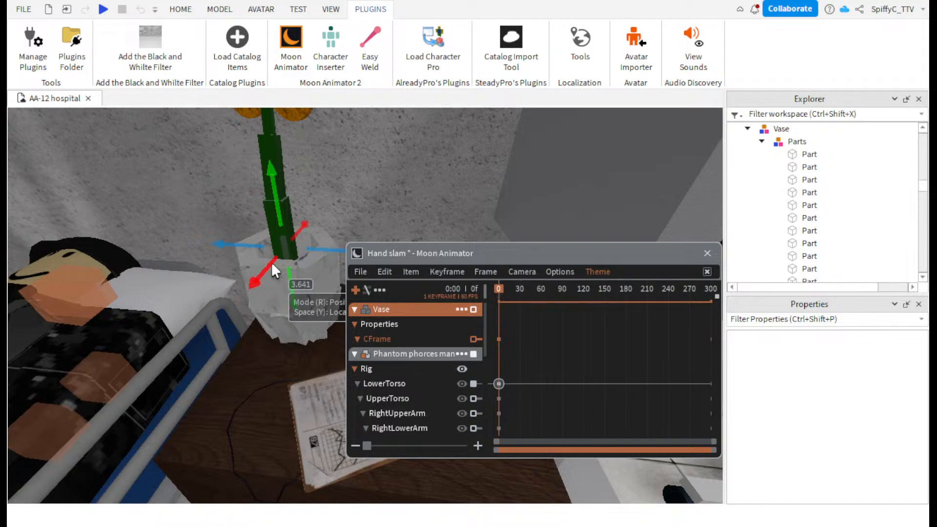
key("r")
left_click_drag(247, 294, 255, 226)
left_click(279, 358)
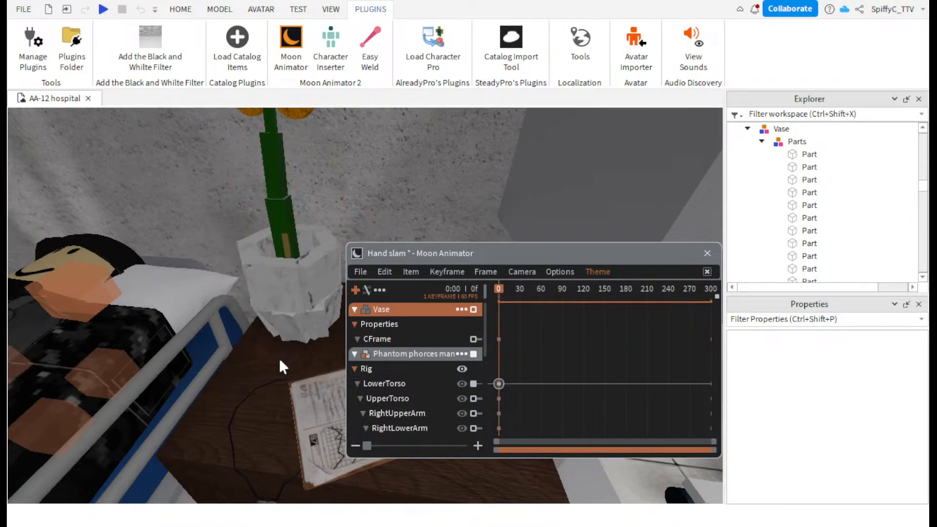
- Rotate the patient's UpperTorso about -12 degrees at frame 0
scroll(280, 358, "down", 5)
right_click_drag(279, 358, 280, 358)
scroll(280, 358, "up", 6)
scroll(280, 358, "down", 5)
scroll(280, 358, "up", 4)
left_click(275, 227)
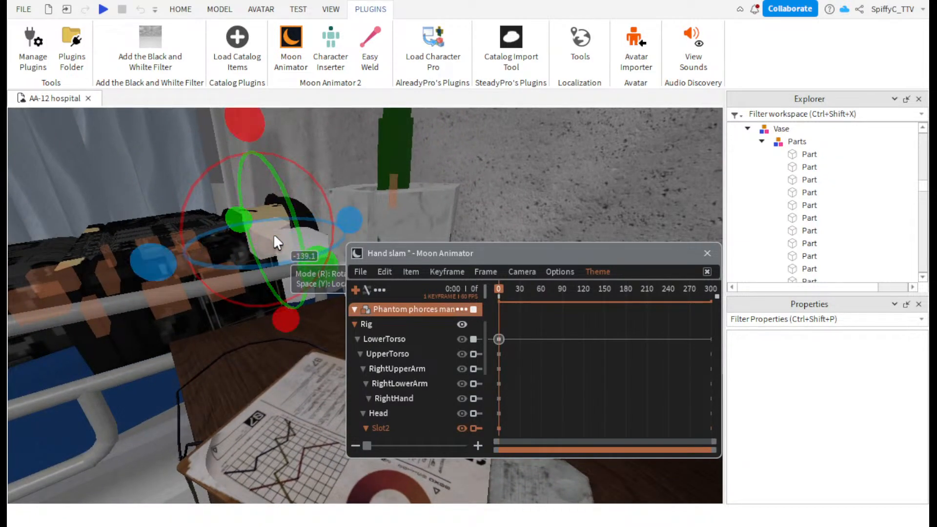
right_click_drag(269, 235, 268, 235)
left_click(379, 202)
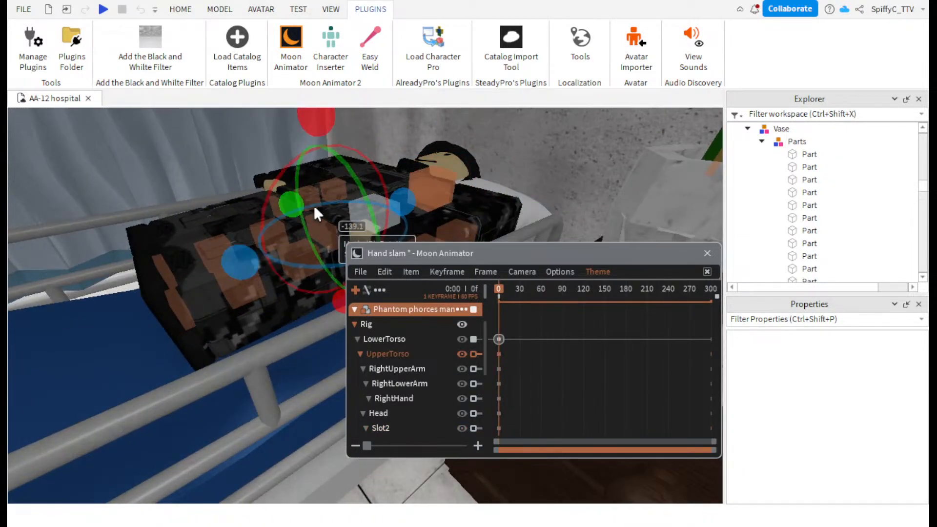
mouse_move(301, 135)
left_mouse_down()
mouse_move(308, 124)
mouse_move(297, 140)
left_mouse_up()
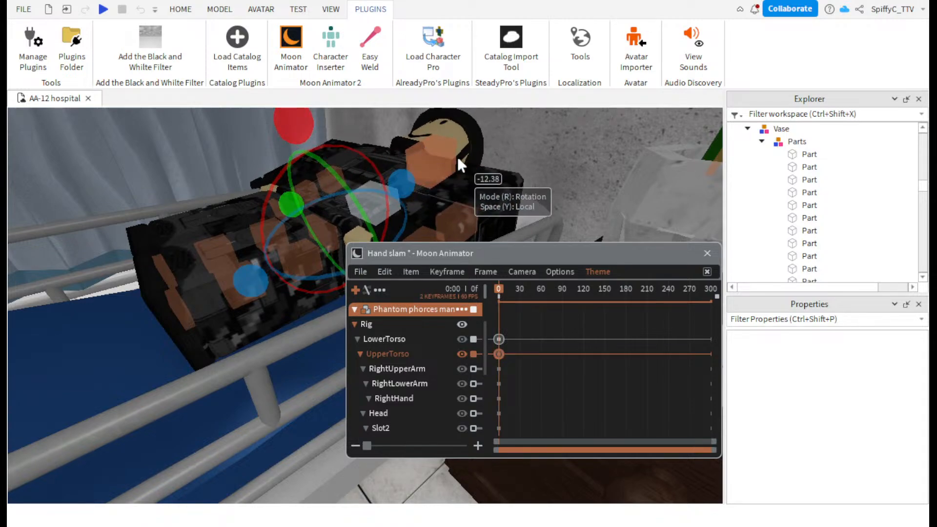
- Move the Moon Animator window clear of the bed and raise the patient's upper body by about 19 degrees
right_click_drag(457, 156, 457, 157)
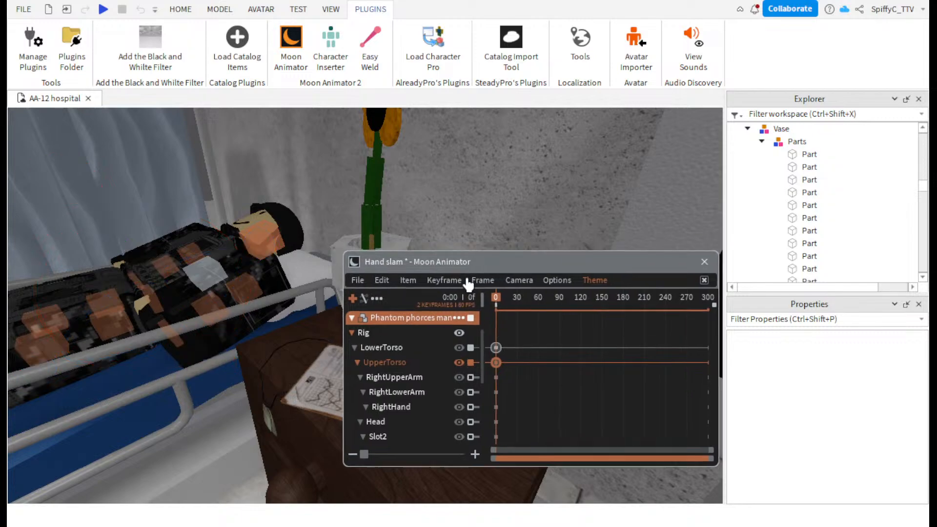
left_click_drag(415, 253, 403, 422)
right_click_drag(493, 312, 493, 312)
left_click(301, 224)
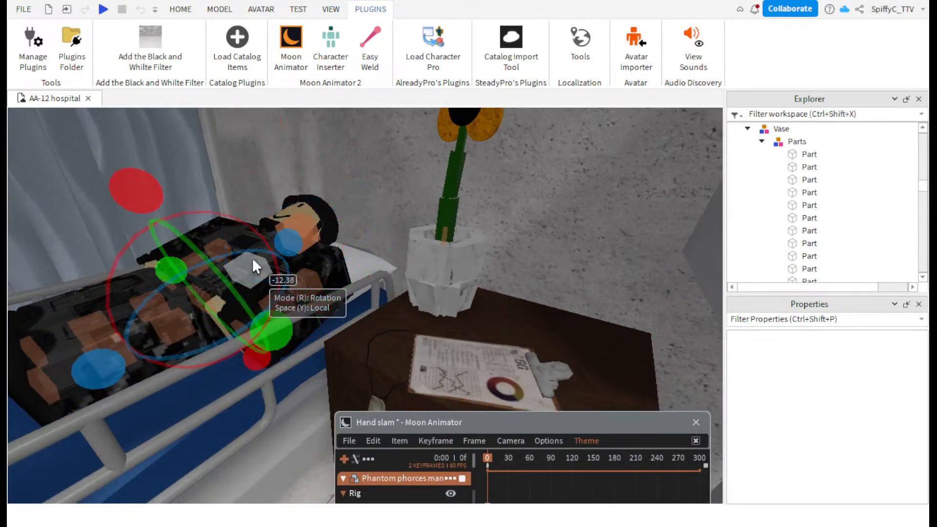
left_click_drag(170, 217, 125, 236)
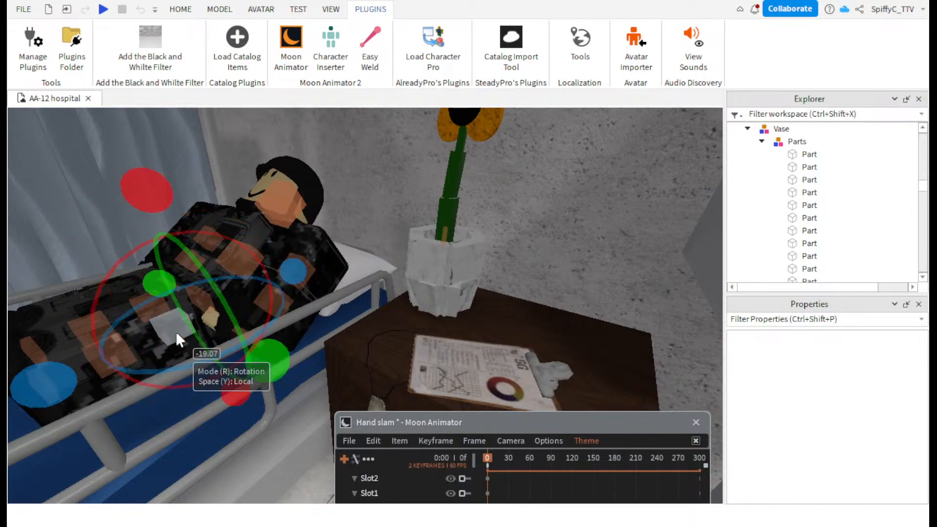
- Rotate both of the patient's upper legs at frame 0 so they rest along the mattress under the raised torso
left_click_drag(226, 355, 260, 356)
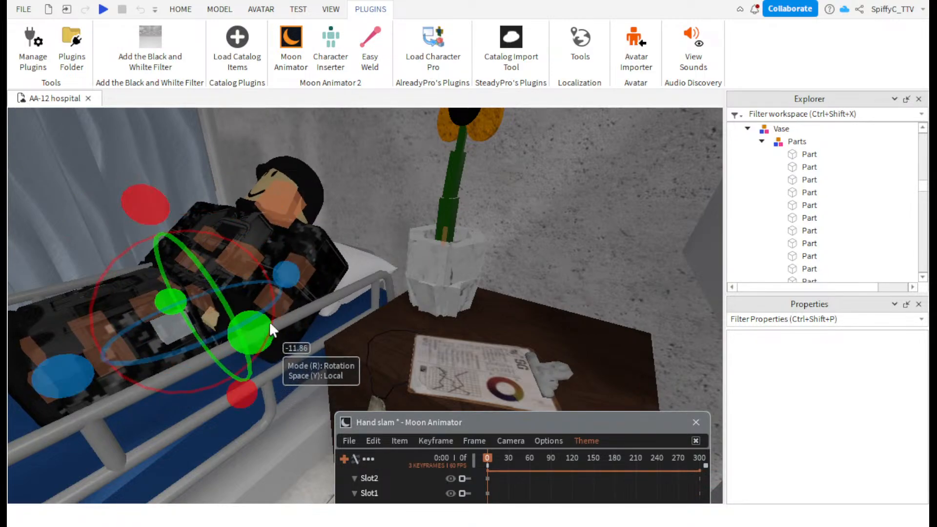
left_click_drag(287, 299, 273, 268)
left_click(157, 293)
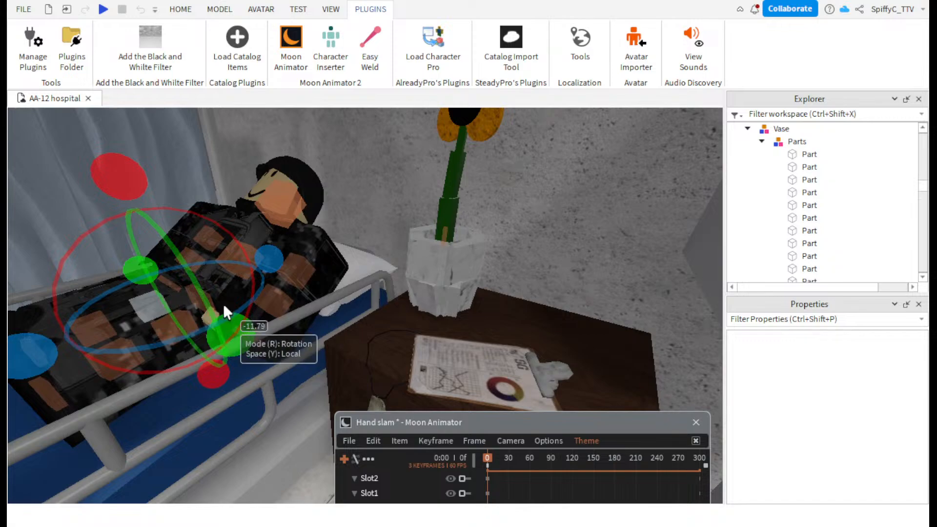
left_click_drag(147, 353, 157, 331)
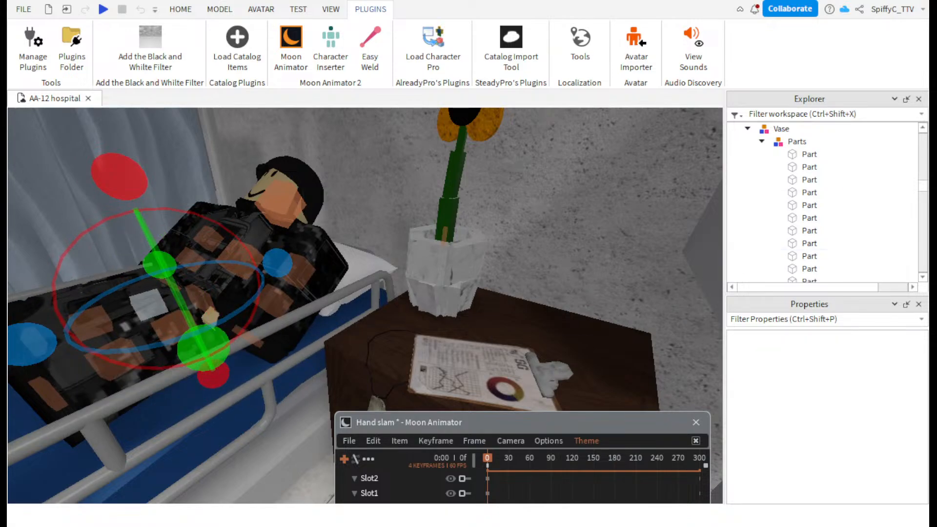
left_click(287, 193)
left_click_drag(341, 224, 385, 275)
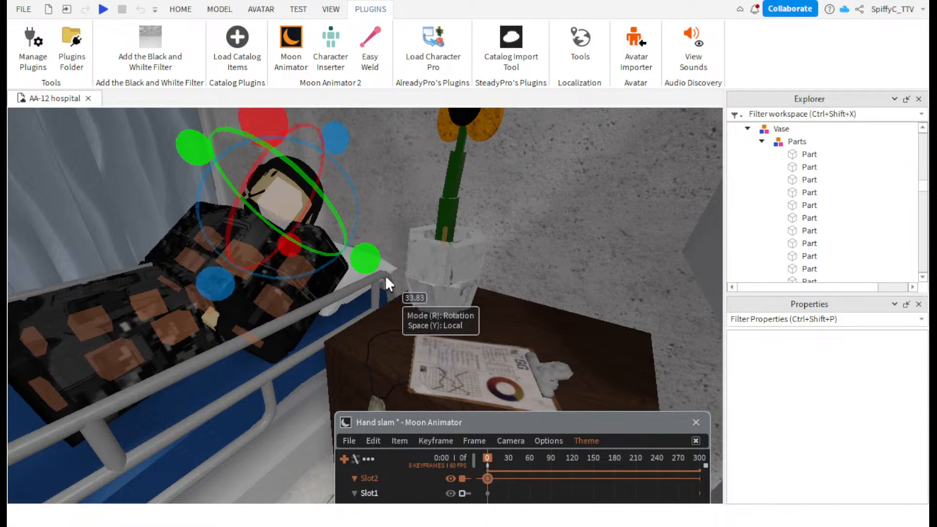
left_click(362, 259)
- Rotate the patient's Head on its local axes, including about 33 and -18 degrees, so the face points over the bed
left_click(274, 215)
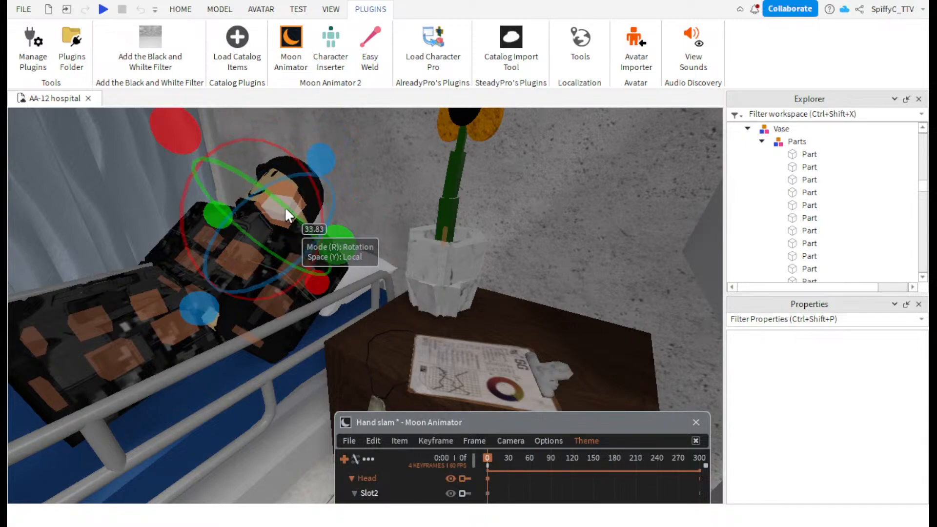
left_click_drag(285, 206, 381, 295)
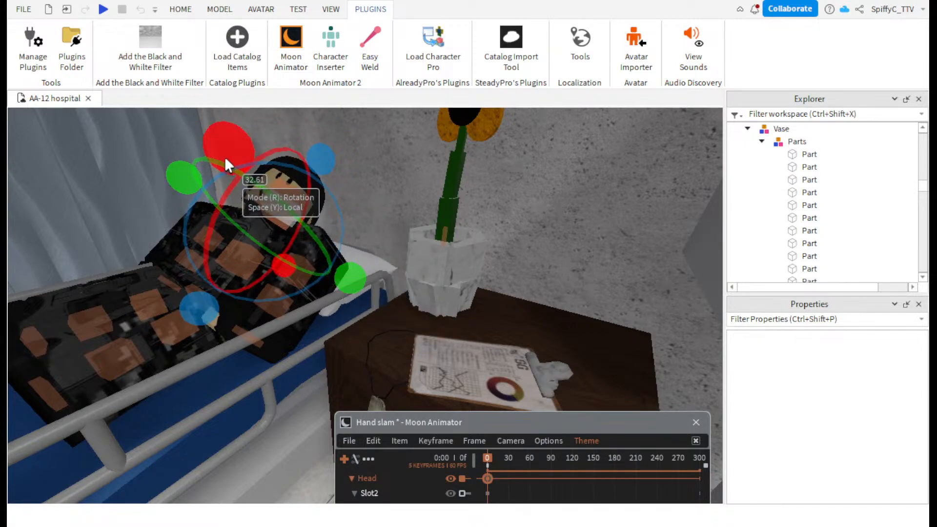
left_click_drag(225, 156, 300, 168)
left_click_drag(310, 130, 283, 118)
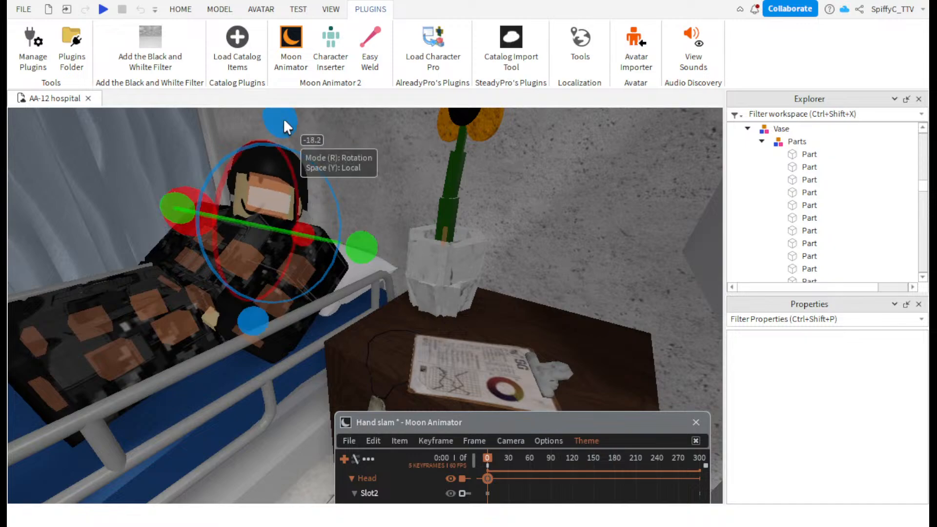
left_click(338, 289)
- Rotate the patient's UpperTorso about 6 degrees at frame 0
left_click(291, 263)
key("w")
right_click_drag(297, 268, 296, 268)
left_click(271, 201)
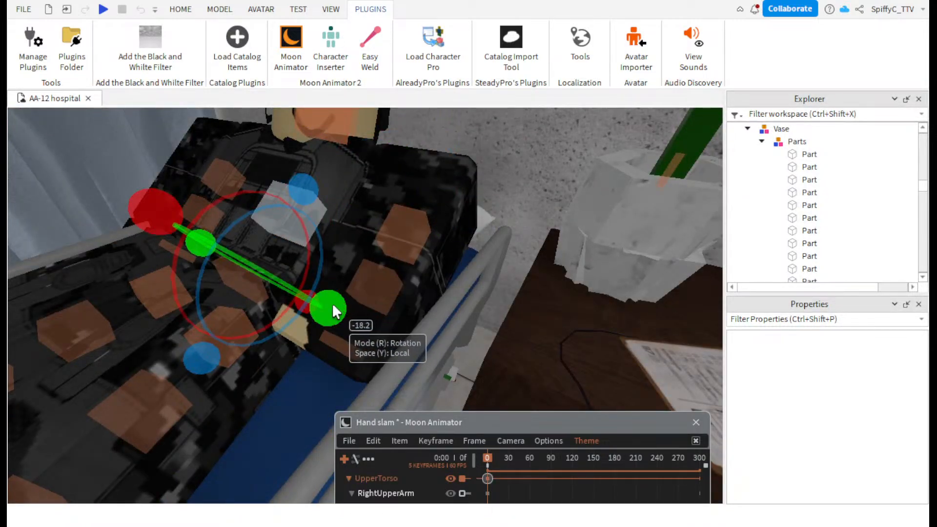
left_click_drag(333, 304, 374, 324)
- Try to raise the patient's RightUpperArm toward the head, turning it by about 70 degrees
left_click(216, 167)
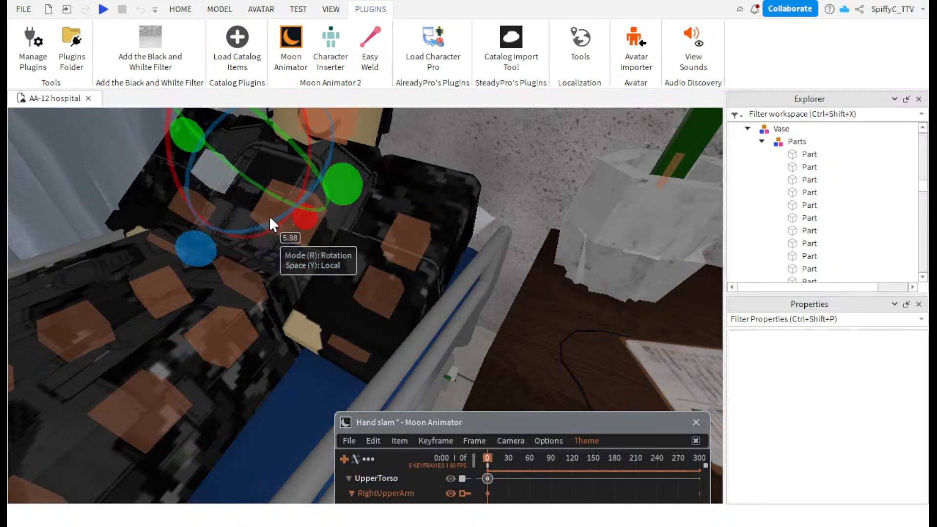
left_click_drag(355, 198, 376, 285)
right_click_drag(376, 285, 355, 240)
left_click_drag(365, 178, 375, 150)
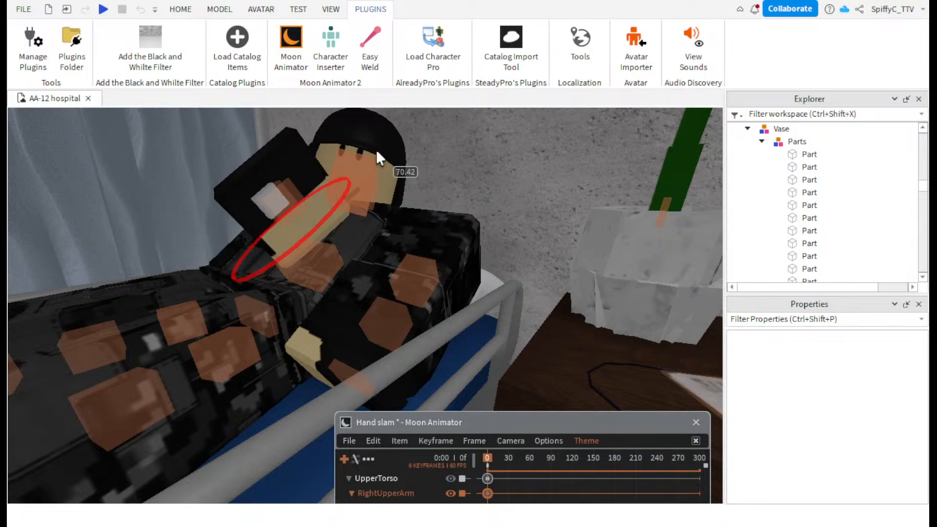
right_click_drag(376, 149, 371, 155)
key("r")
left_click_drag(301, 229, 343, 252)
key("d")
right_click_drag(344, 252, 344, 253)
- Undo the last three rotations of the right arm
key("ctrl+z")
key("ctrl+z")
key("ctrl+z")
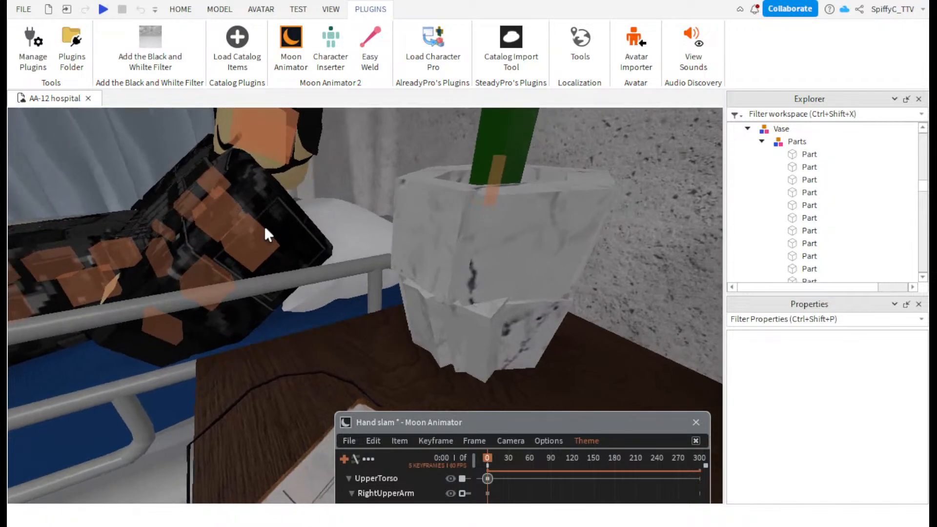
- Rotate the patient's LowerTorso about 32 degrees so the body leans toward the bedside table
left_click(145, 250)
right_click_drag(163, 256, 164, 256)
key("r")
left_click_drag(195, 291, 187, 416)
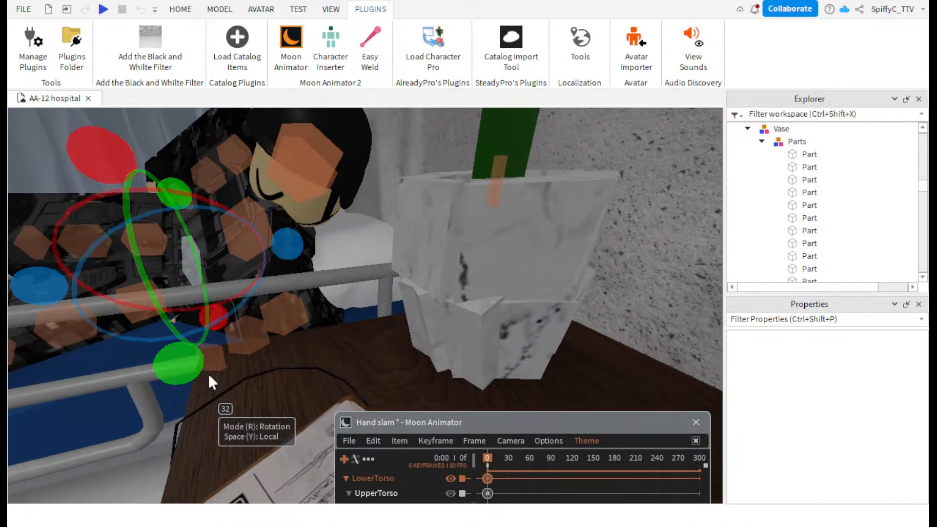
right_click_drag(265, 253, 265, 253)
- Rotate the left upper arm on its local axes by about 63, -24, -97 and -28 degrees to reach over the bedside table
left_click(297, 326)
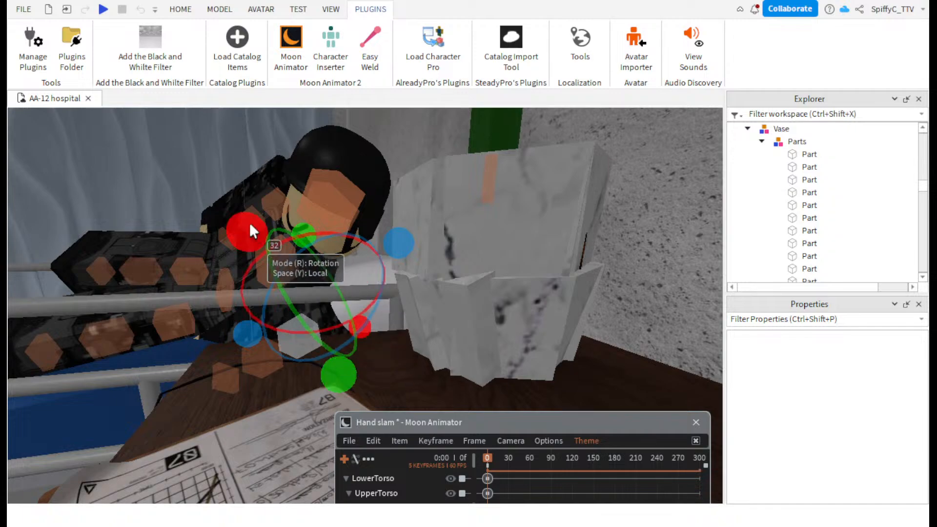
left_click_drag(249, 225, 370, 229)
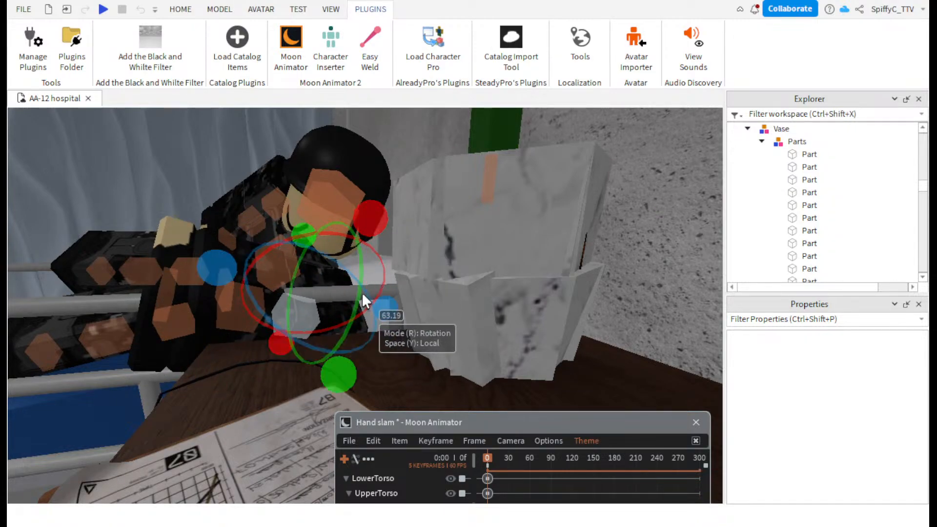
left_click_drag(341, 372, 339, 312)
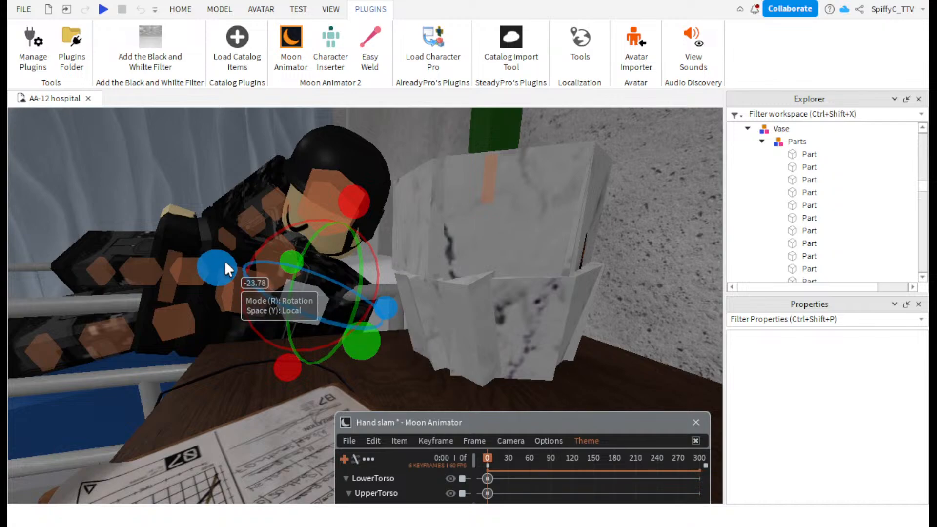
left_click_drag(342, 207, 229, 288)
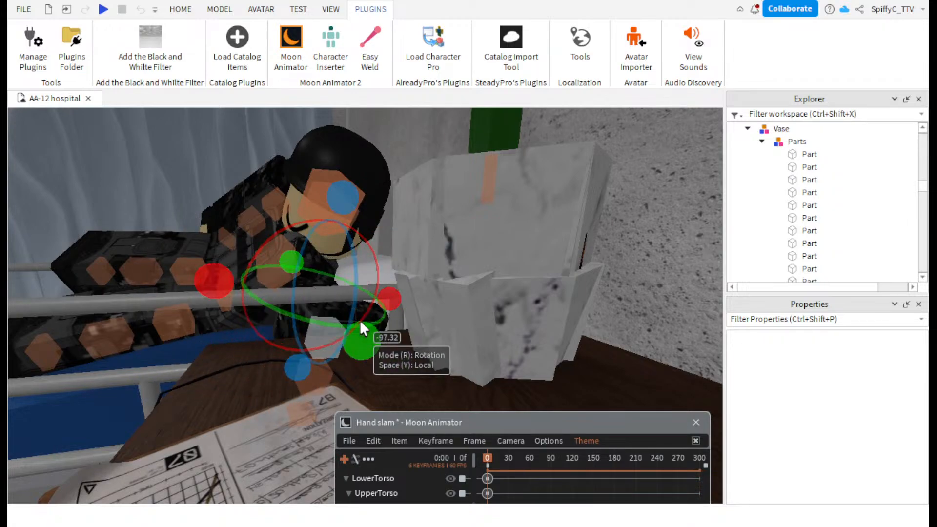
mouse_move(342, 210)
left_mouse_down()
mouse_move(318, 188)
mouse_move(324, 208)
left_mouse_up()
left_click_drag(374, 279, 310, 271)
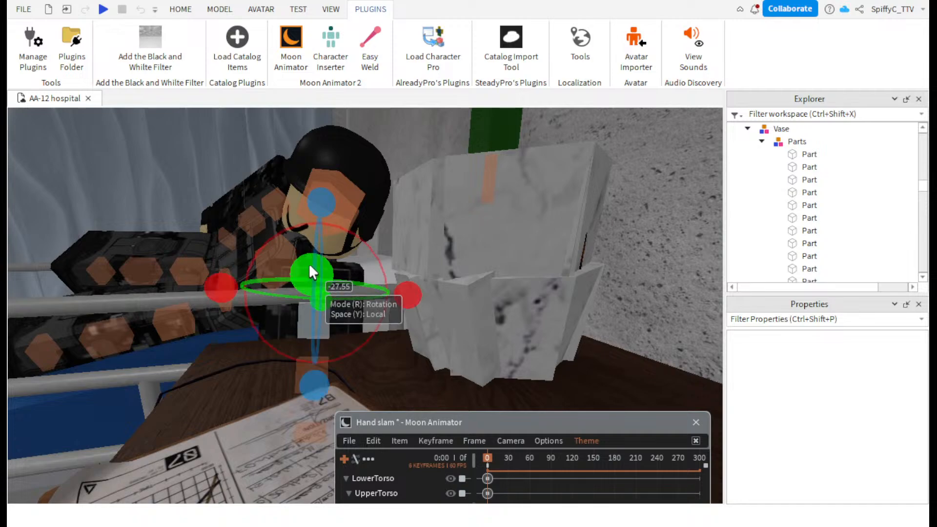
left_click_drag(393, 292, 399, 317)
- Try to bend the left lower arm inward and rotate the head, and undo the rotations
left_click(266, 360)
left_click_drag(378, 371, 300, 404)
left_click(337, 249)
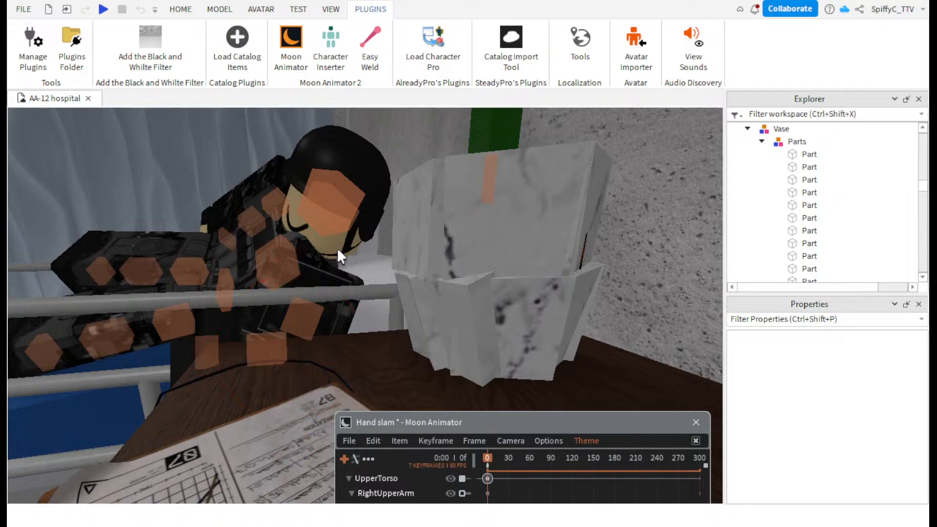
left_click(335, 203)
left_click_drag(379, 247, 397, 262)
left_click(394, 271)
key("ctrl+z")
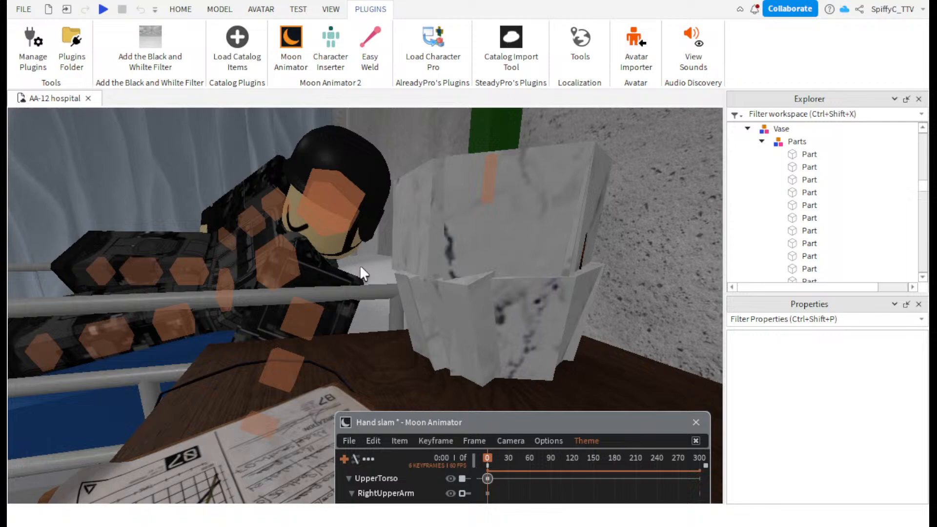
- Bend the left lower arm at the elbow, back from the bedside table toward the patient's body
left_click(315, 347)
left_click_drag(341, 372, 286, 420)
left_click_drag(267, 349, 195, 331)
right_click_drag(251, 335, 250, 336)
left_click(369, 312)
right_click_drag(370, 311, 369, 312)
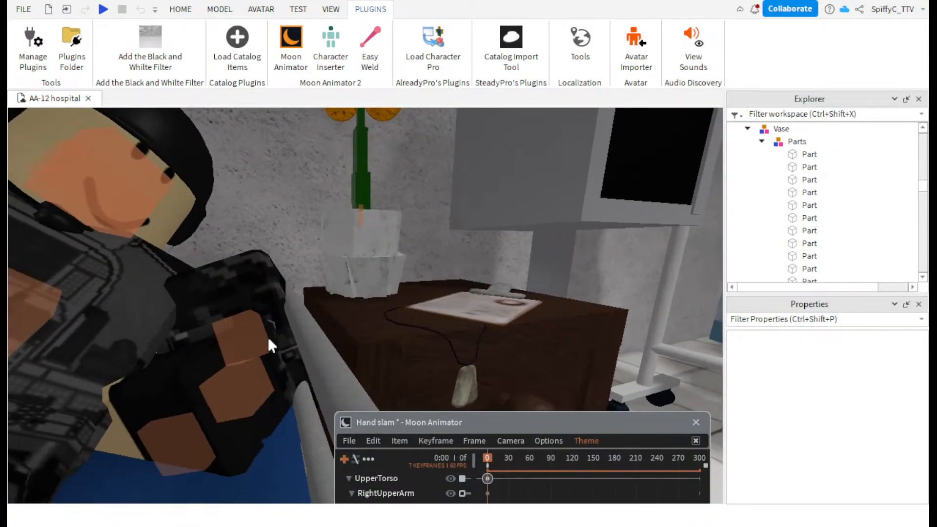
- Rotate the left upper arm about 17 degrees beside the bed rail
left_click(269, 340)
left_click_drag(268, 282, 177, 232)
left_click(388, 289)
right_click_drag(388, 289, 387, 288)
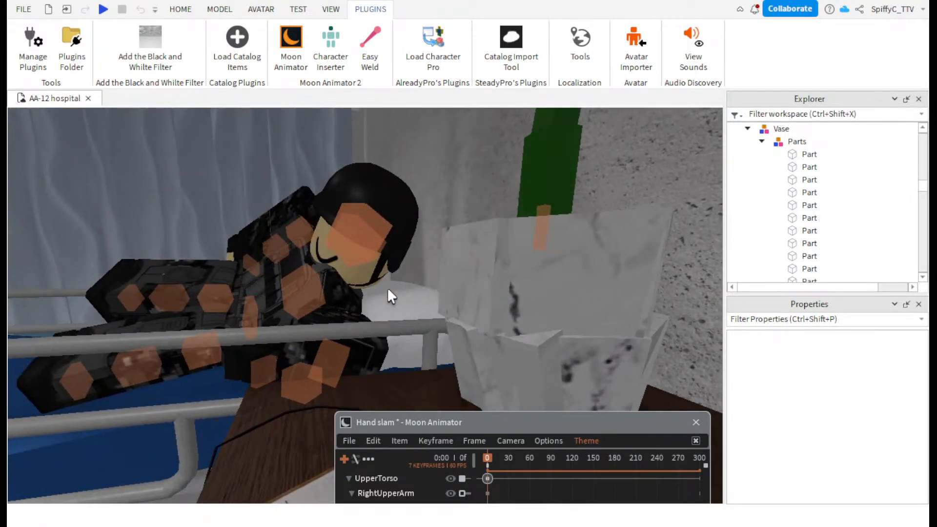
left_click(296, 226)
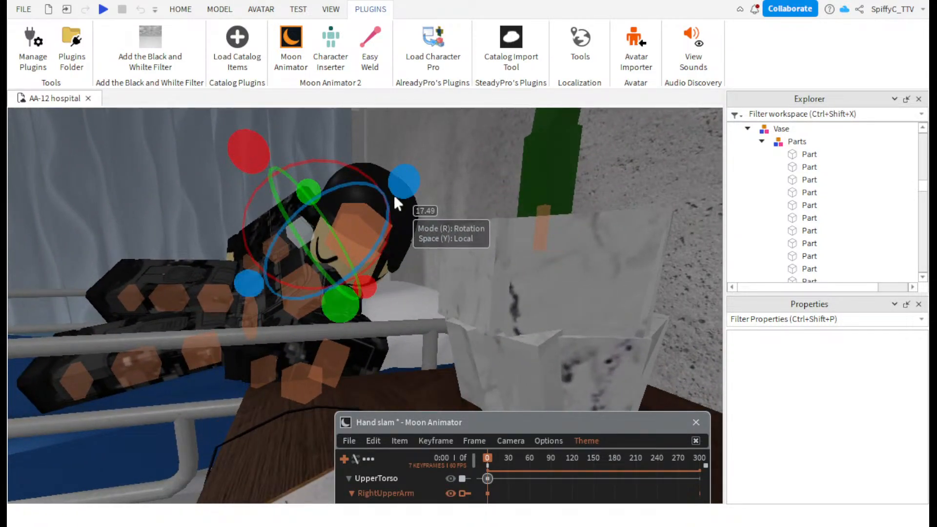
left_click_drag(403, 177, 424, 219)
left_click(423, 213)
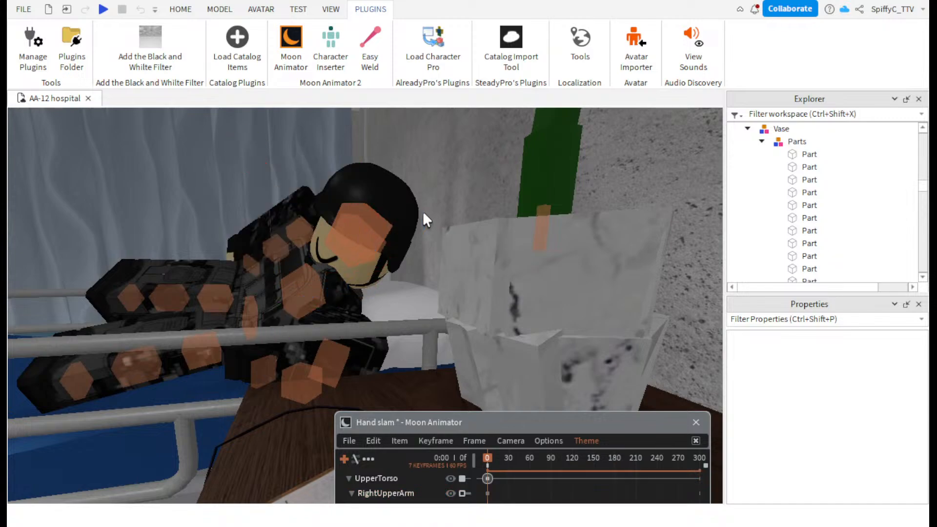
- Rotate the patient's RightUpperArm about 64 degrees and turn it on a second axis to raise it beside the head
left_click(300, 228)
left_click_drag(259, 179, 379, 183)
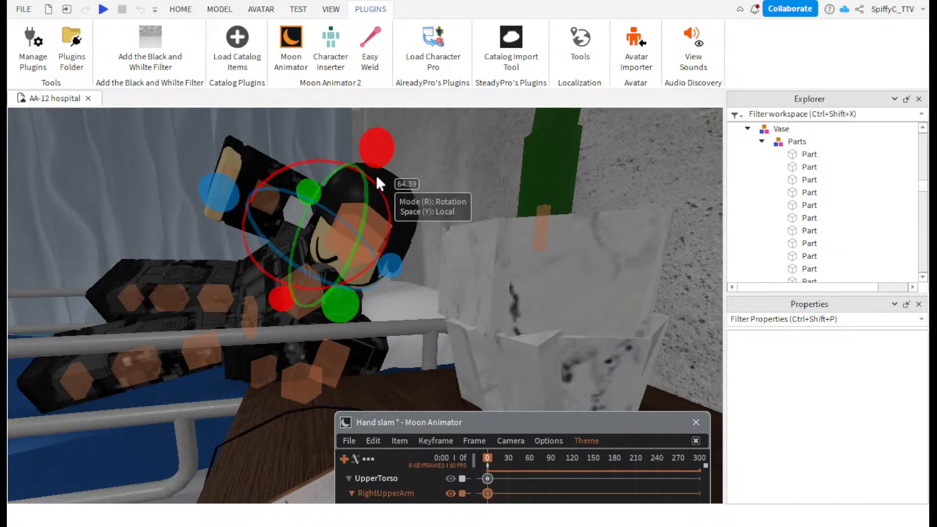
left_click_drag(389, 264, 366, 170)
left_click(456, 264)
- Rotate the patient's LowerTorso about 43 degrees to turn the body on the bed
key("s")
right_click_drag(457, 264, 457, 264)
key("s")
key("w")
key("w")
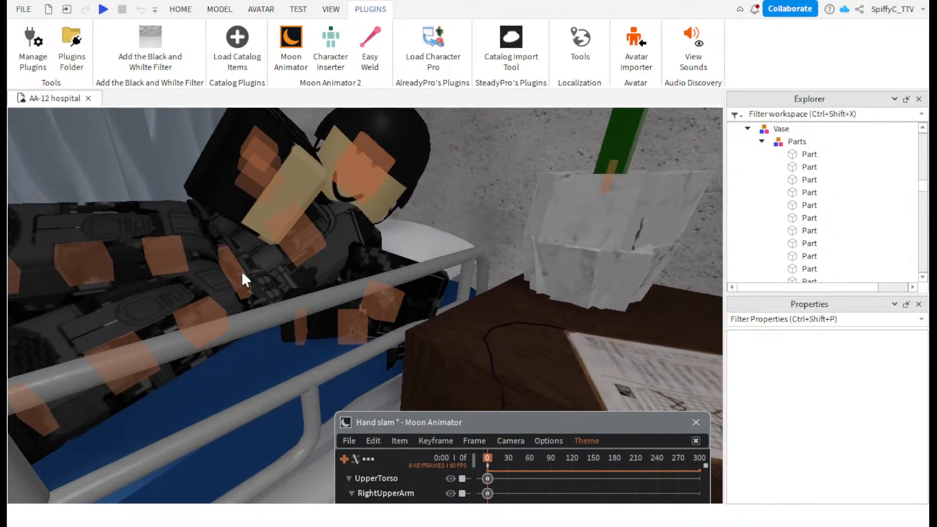
left_click(242, 271)
left_click_drag(259, 361, 251, 396)
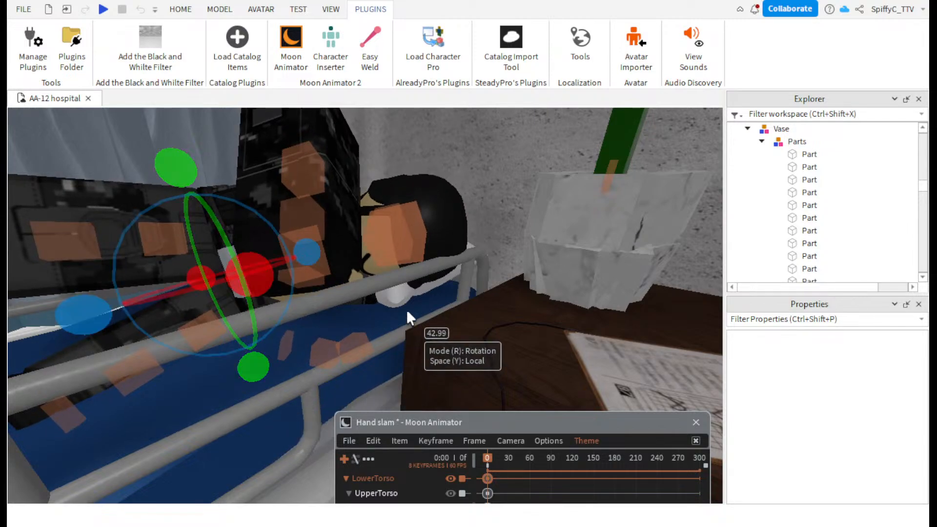
- Undo the last LowerTorso rotation, turn the torso about 54 degrees instead, and shift it above the bed
key("ctrl+z")
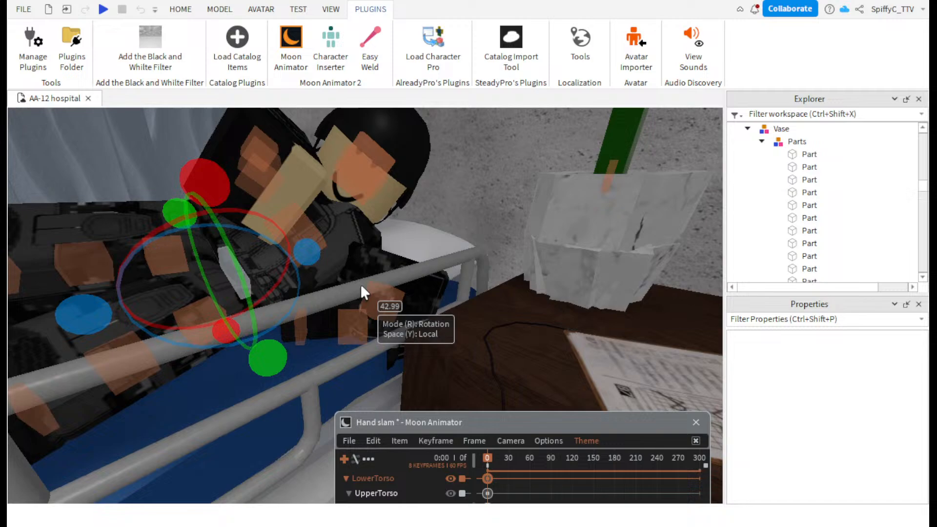
scroll(341, 251, "down", 5)
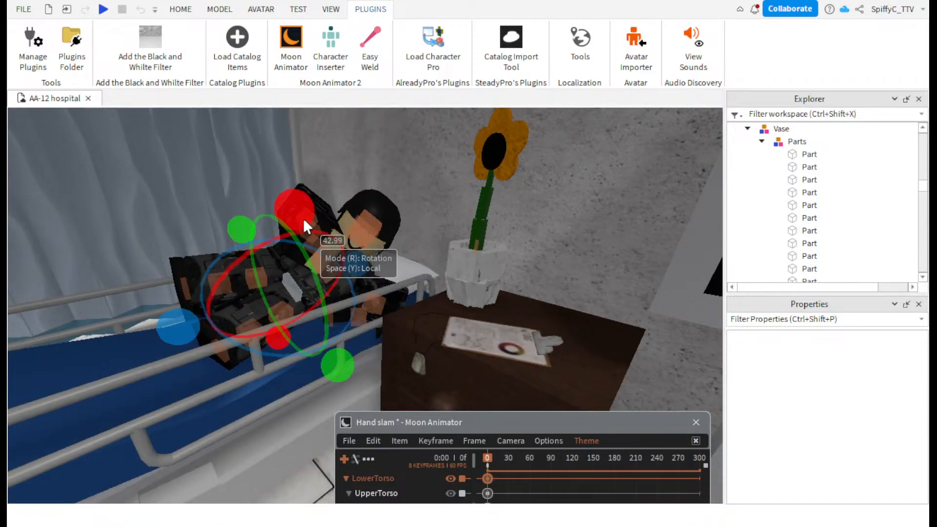
left_click_drag(242, 223, 263, 205)
key("r")
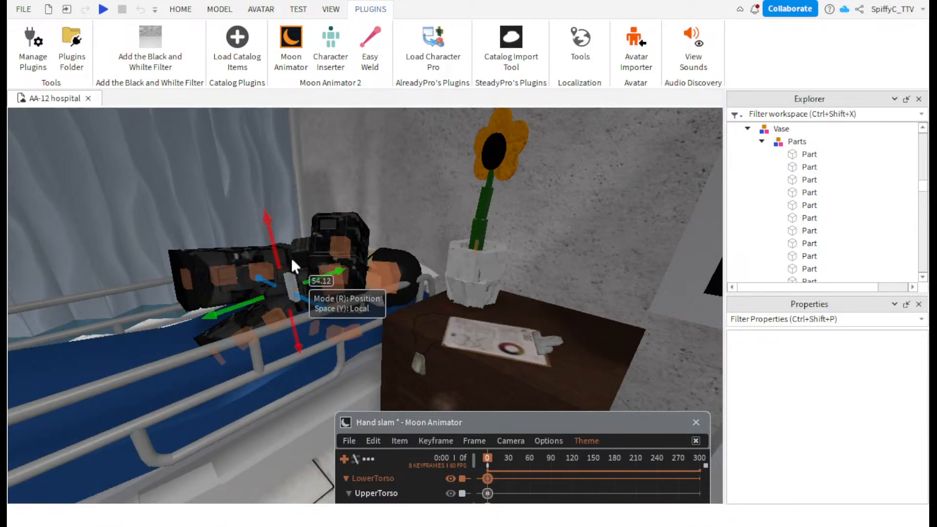
left_click_drag(274, 249, 273, 224)
left_click_drag(309, 280, 325, 287)
left_click(385, 337)
scroll(390, 327, "up", 5)
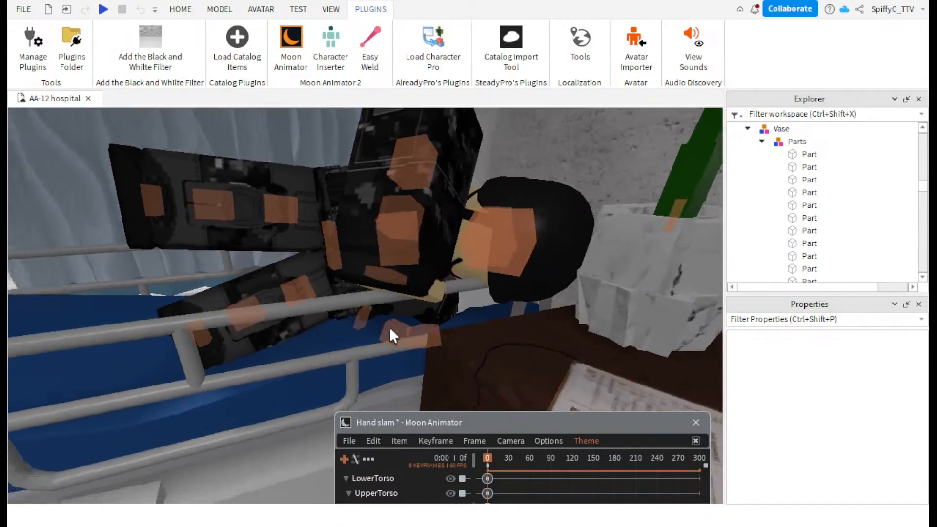
- Rotate the patient's head about 55 degrees so the face turns toward the bedside table
left_click(360, 247)
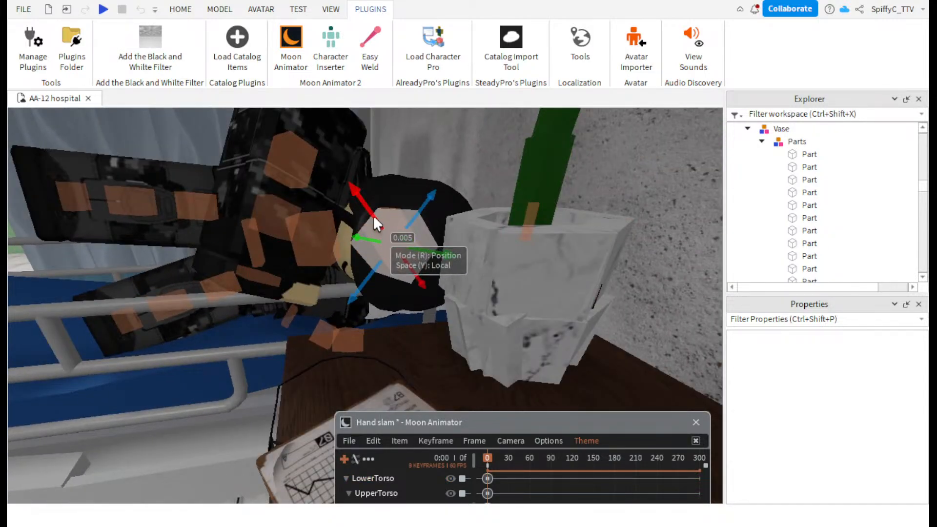
left_click(387, 207)
left_click(389, 217)
key("r")
left_click_drag(406, 253, 407, 206)
left_click_drag(422, 168, 323, 274)
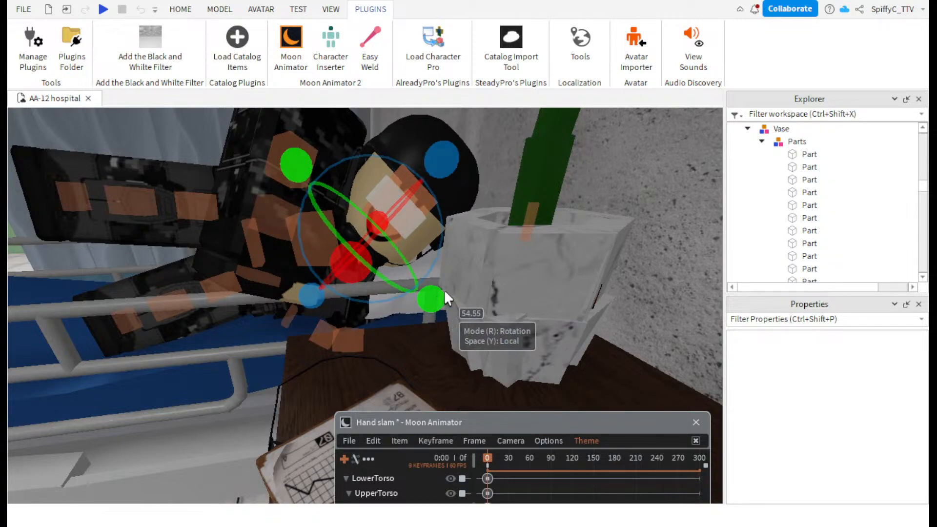
left_click(493, 237)
- Rotate the patient's right upper arm about 32 degrees and move it about 0.74 down in front of the torso
right_click_drag(283, 195, 300, 197)
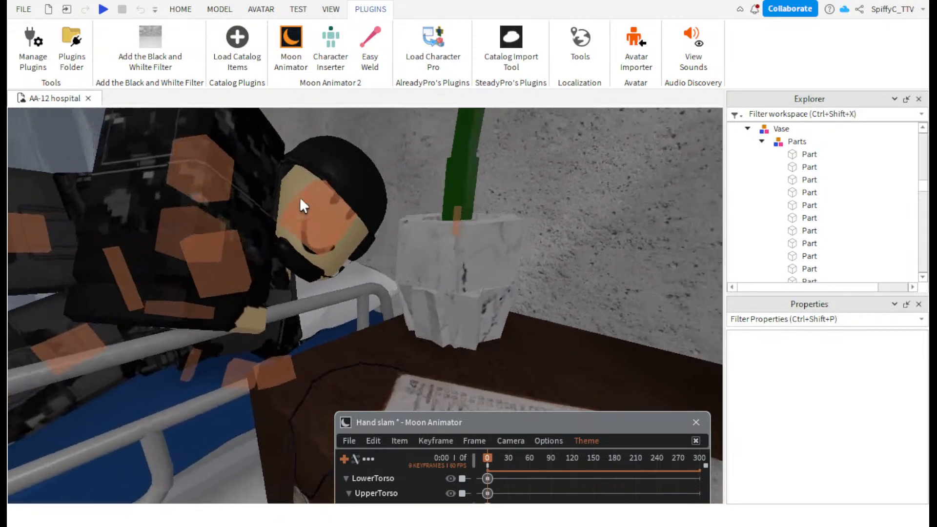
left_click(195, 237)
left_click_drag(272, 199, 273, 144)
right_click_drag(274, 144, 274, 144)
left_click(332, 202)
key("r")
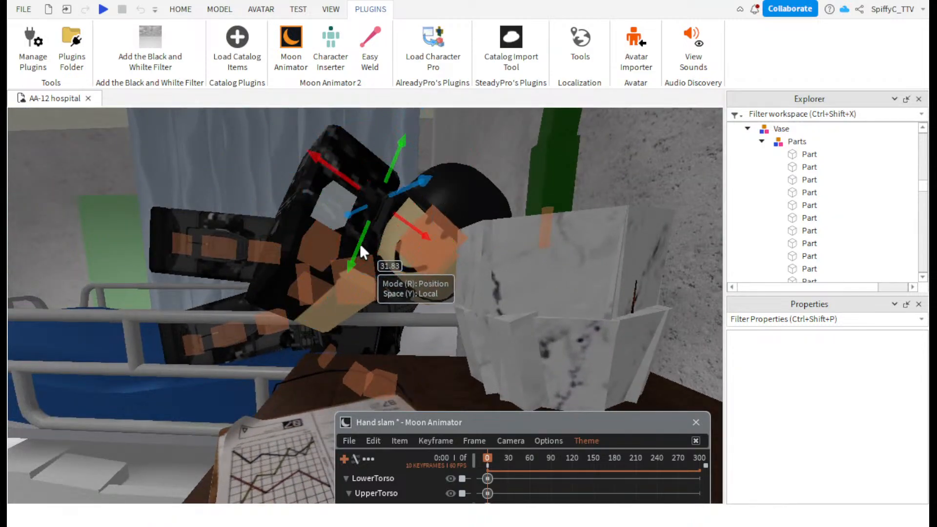
left_click_drag(359, 246, 332, 298)
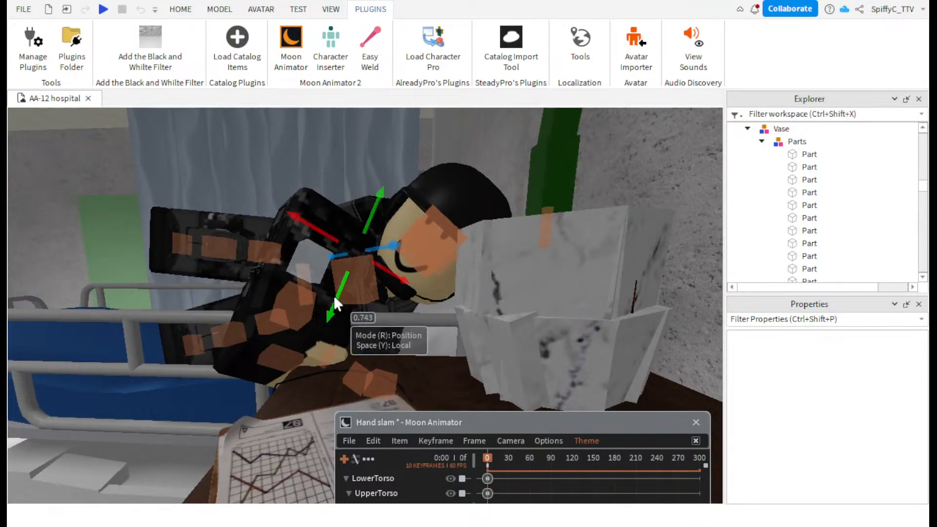
- Raise the right upper arm beside the head, finishing with rotations of about 12 and 10 degrees
key("r")
left_click_drag(390, 165, 384, 166)
key("r")
key("r")
left_click_drag(411, 249, 370, 159)
left_click_drag(421, 191, 394, 197)
key("r")
key("r")
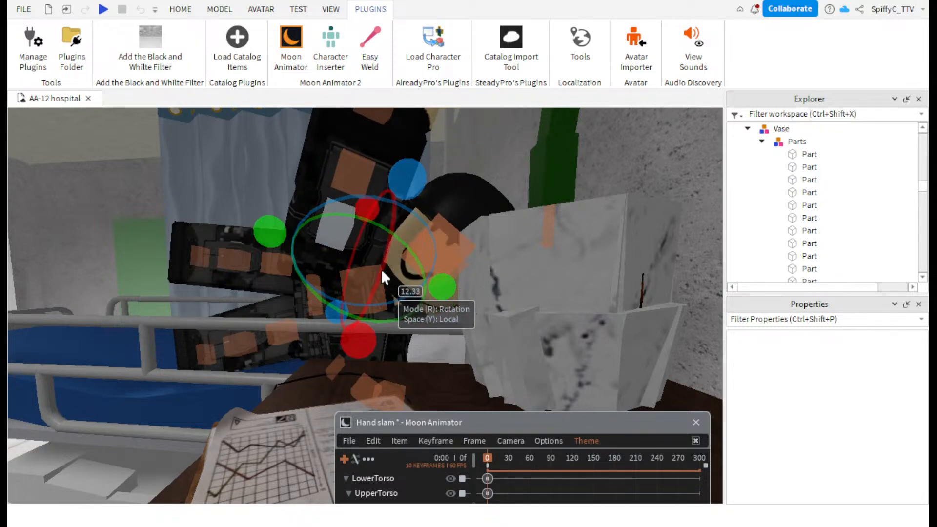
left_click(344, 178)
mouse_move(370, 210)
left_mouse_down()
mouse_move(349, 244)
mouse_move(325, 227)
left_mouse_up()
- Examine the patient's head and shoulder above the bed rail from close up and from farther away
right_click_drag(400, 282, 400, 282)
key("w")
key("s")
key("w")
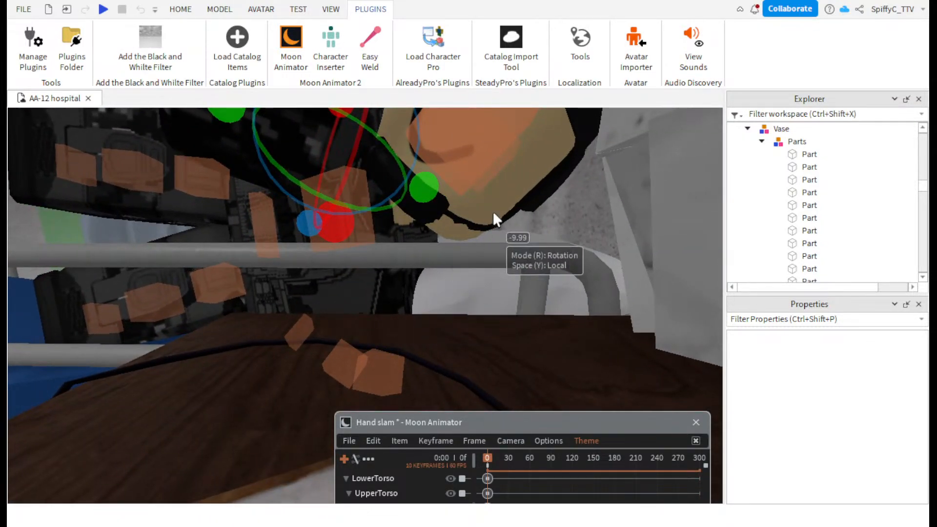
left_click(499, 161)
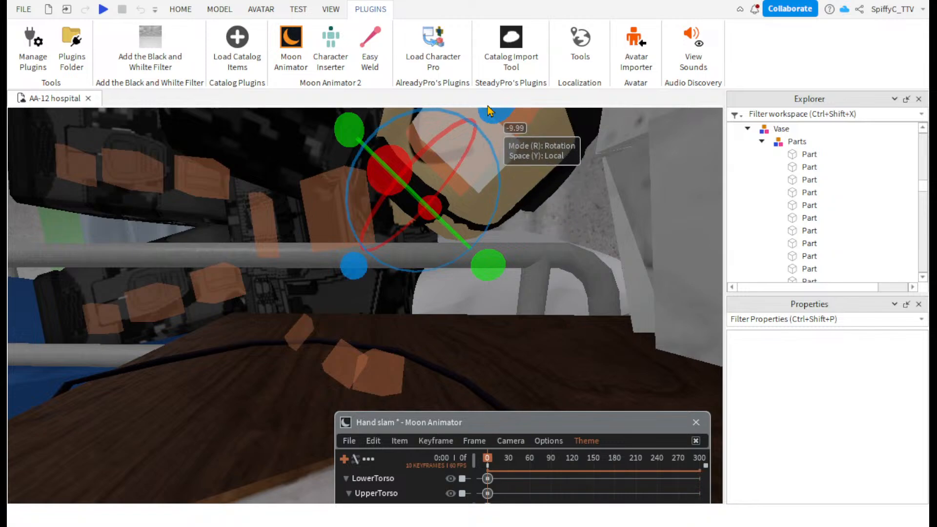
left_click(575, 247)
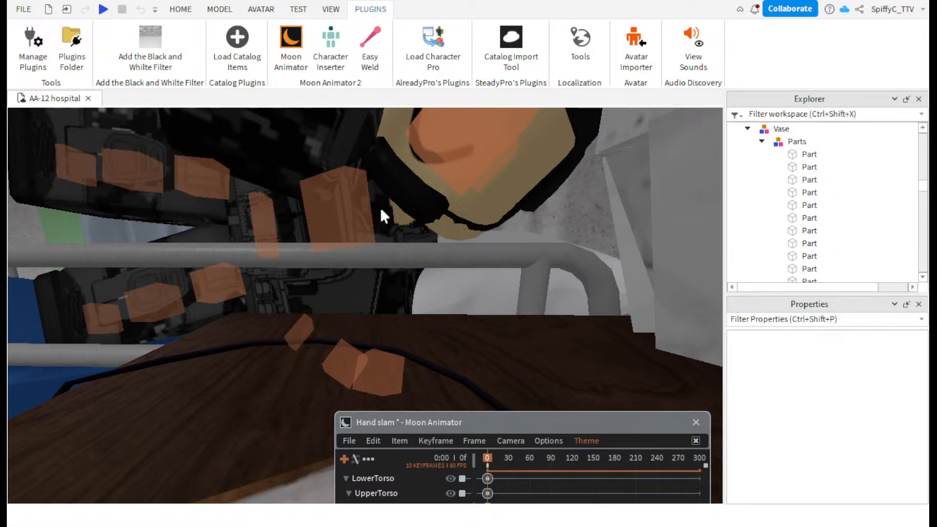
key("s")
right_click_drag(399, 306, 400, 305)
key("w")
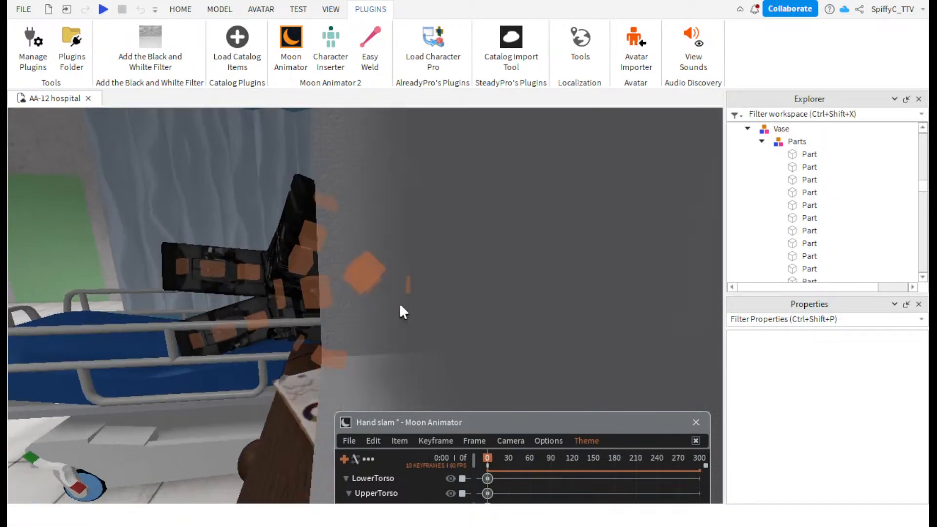
- Rotate the right upper arm about 21 degrees toward the head and about 126 degrees on a second axis
left_click(291, 263)
scroll(291, 263, "up", 3)
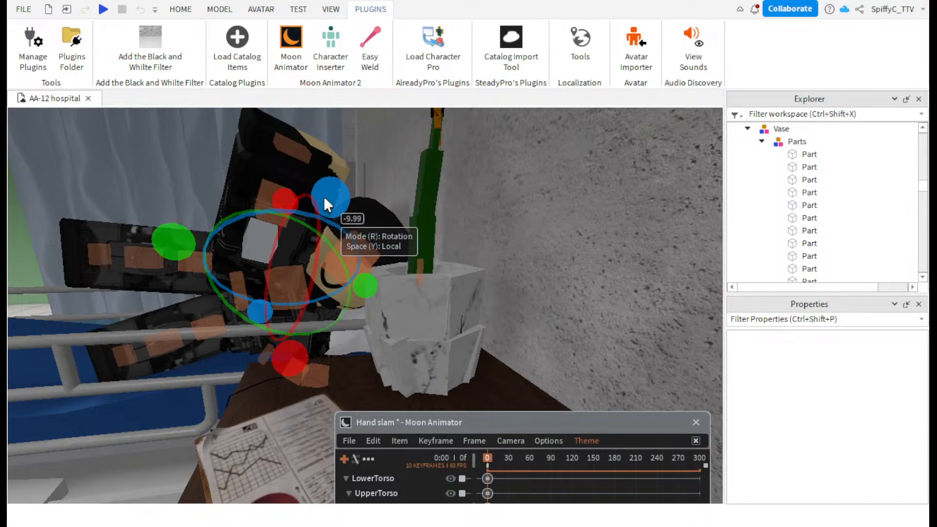
left_click_drag(324, 196, 322, 234)
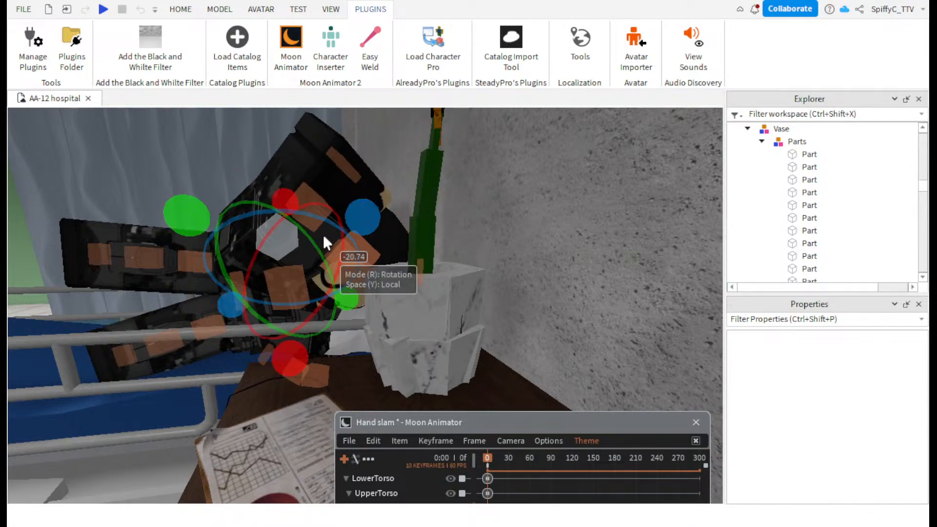
left_click_drag(303, 345, 236, 293)
scroll(274, 293, "up", 5)
key("r")
scroll(379, 278, "down", 8)
- Move the right upper arm up above the patient's head and rotate it about 19 degrees
right_click_drag(380, 278, 373, 278)
key("w")
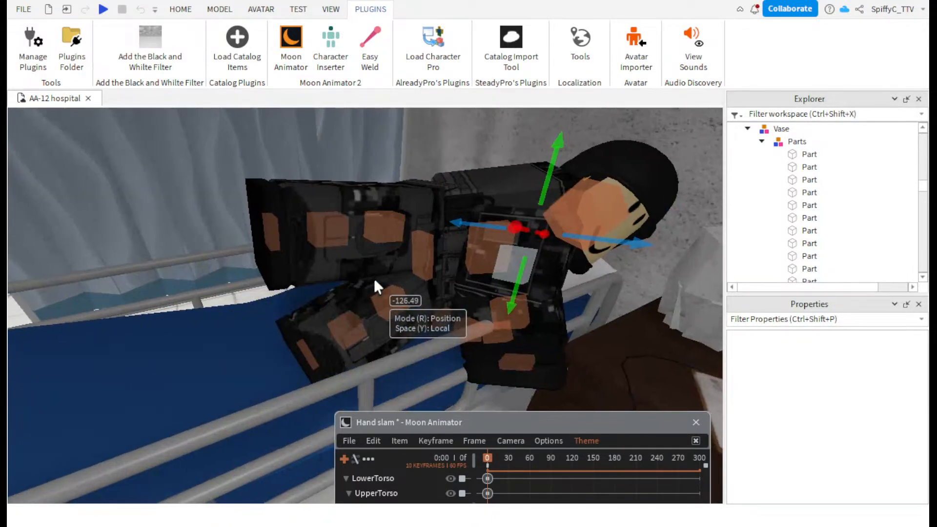
key("r")
right_click_drag(583, 177, 584, 178)
key("r")
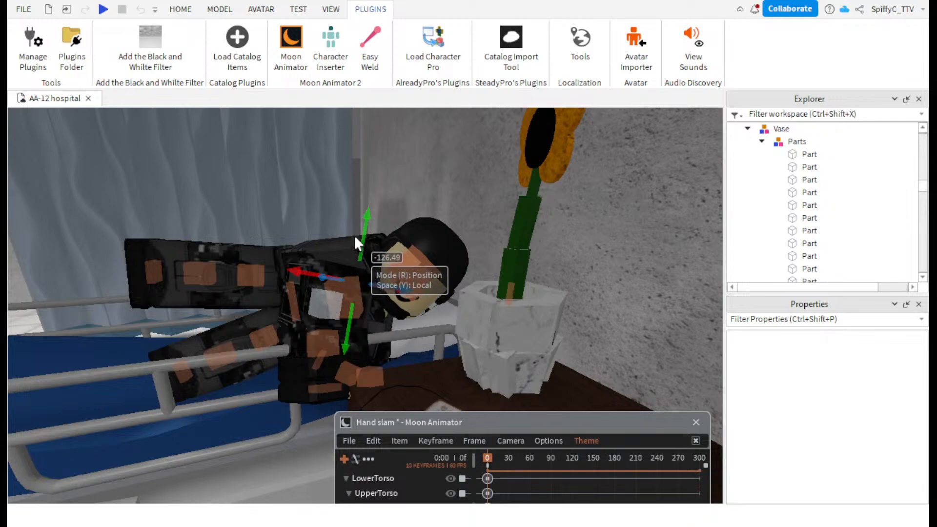
left_click_drag(360, 235, 430, 258)
key("r")
right_click_drag(469, 231, 484, 161)
left_click_drag(492, 120, 493, 163)
right_click_drag(593, 241, 540, 209)
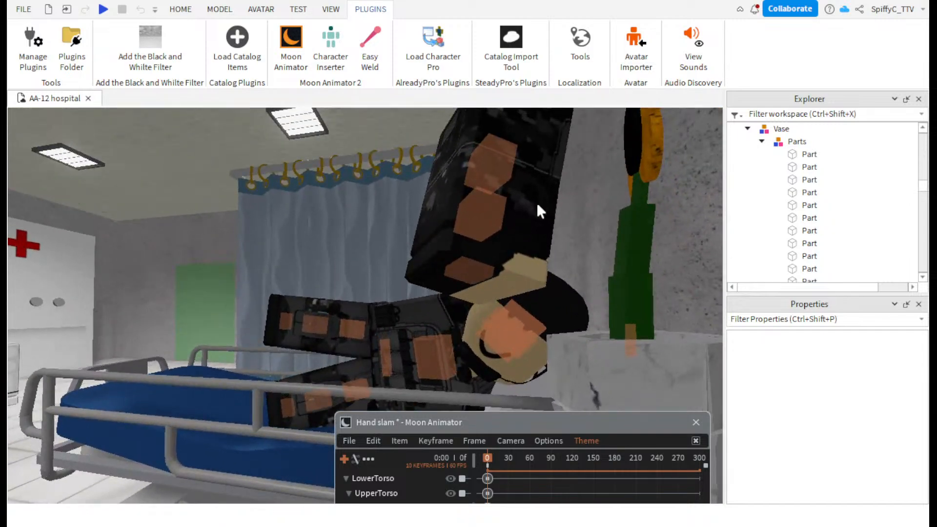
- Straighten the raised right arm with rotations of about 14 and 25 degrees, and shift it about 0.52 away from the flower
scroll(554, 208, "up", 3)
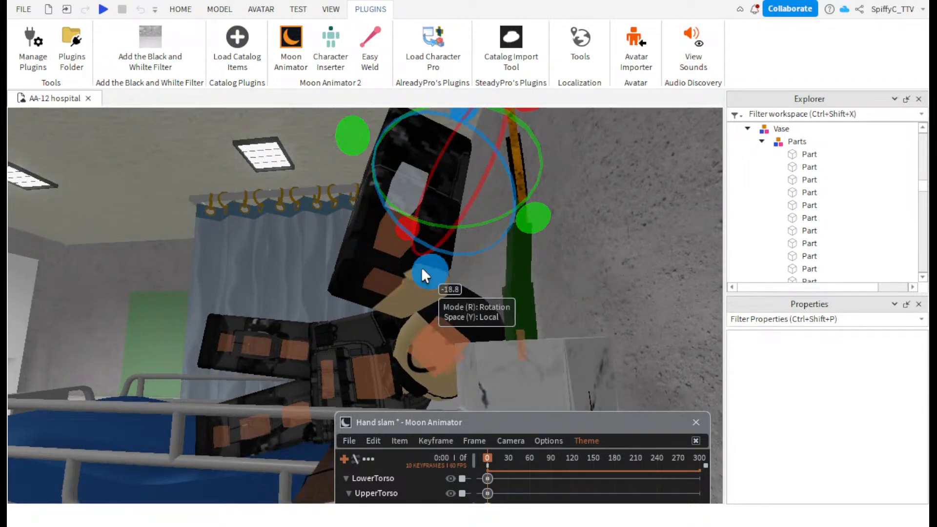
left_click_drag(422, 270, 447, 276)
right_click_drag(478, 160, 484, 128)
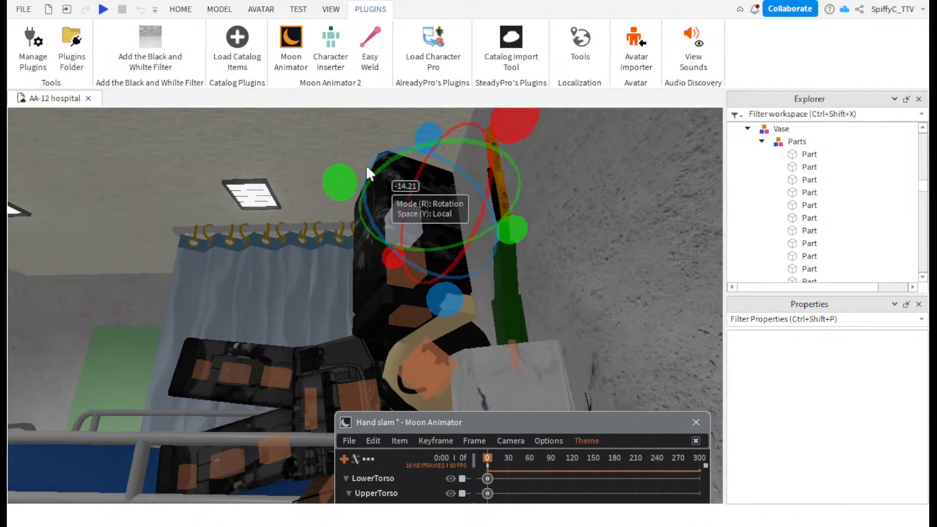
left_click_drag(366, 165, 334, 212)
key("r")
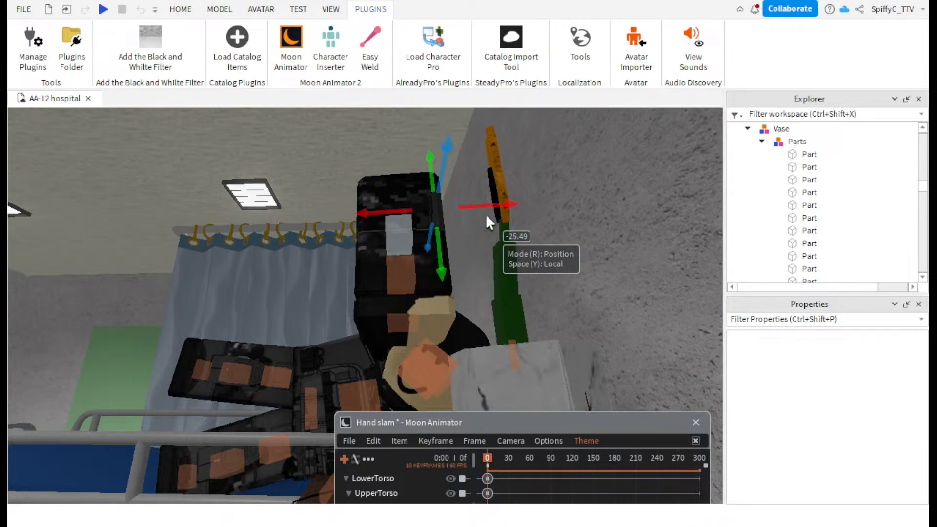
left_click_drag(492, 202, 453, 204)
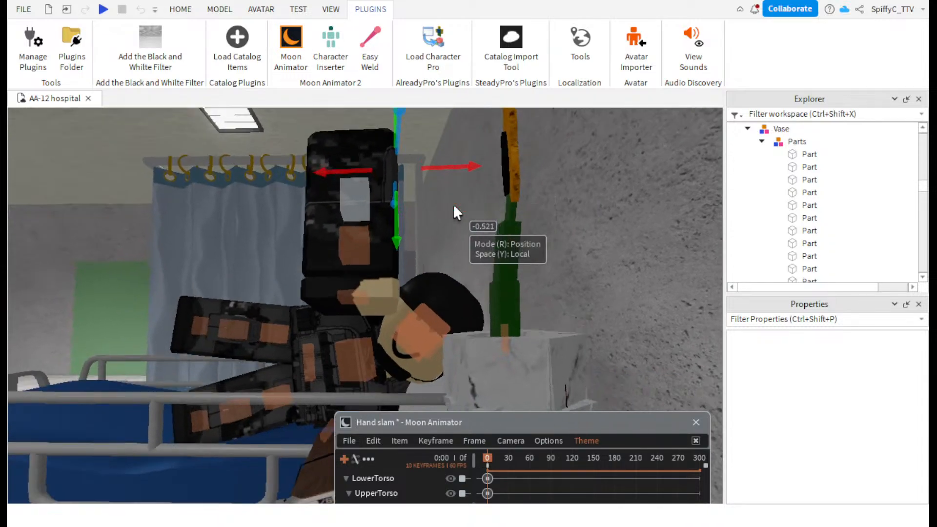
right_click_drag(453, 204, 452, 204)
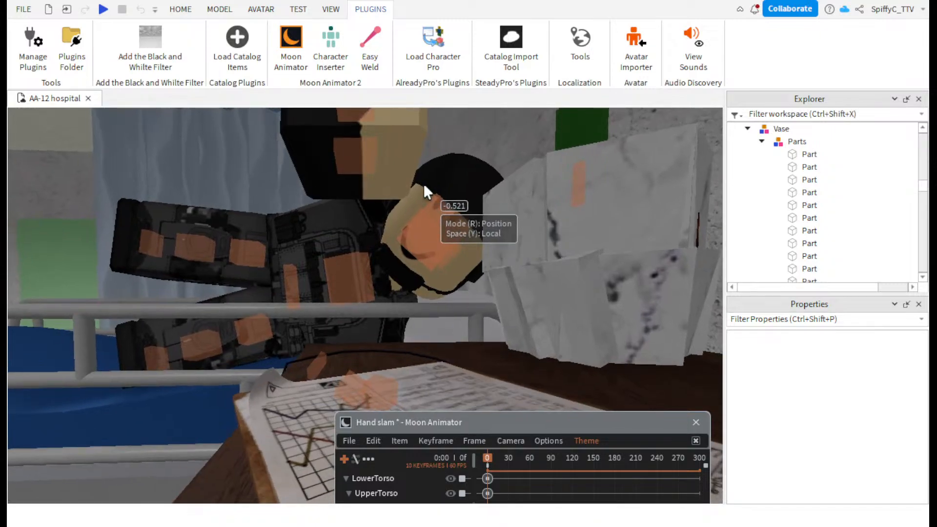
- Raise the right arm about 1.12, and lower it about 2.62 so the hand reaches the bedside table
scroll(423, 185, "down", 5)
left_click_drag(380, 223, 384, 189)
right_click_drag(384, 190, 385, 189)
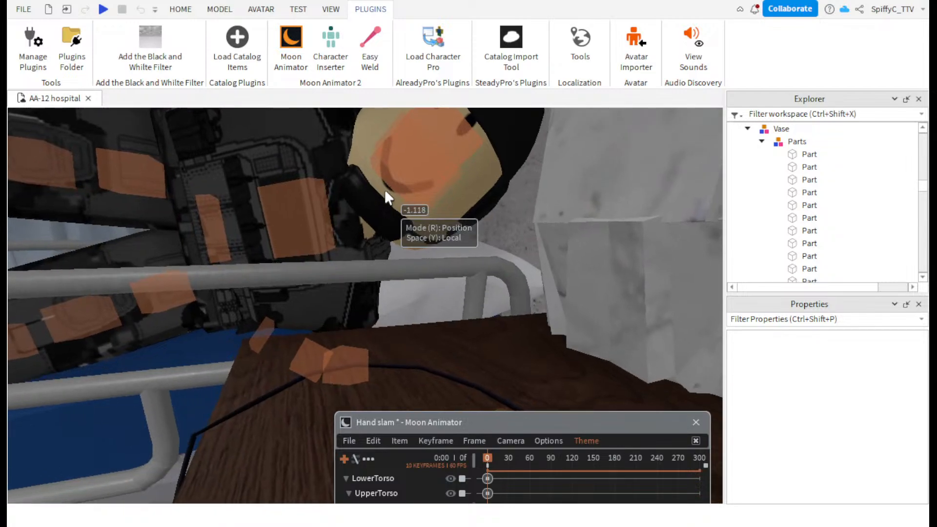
scroll(518, 260, "down", 4)
right_click_drag(518, 261, 519, 263)
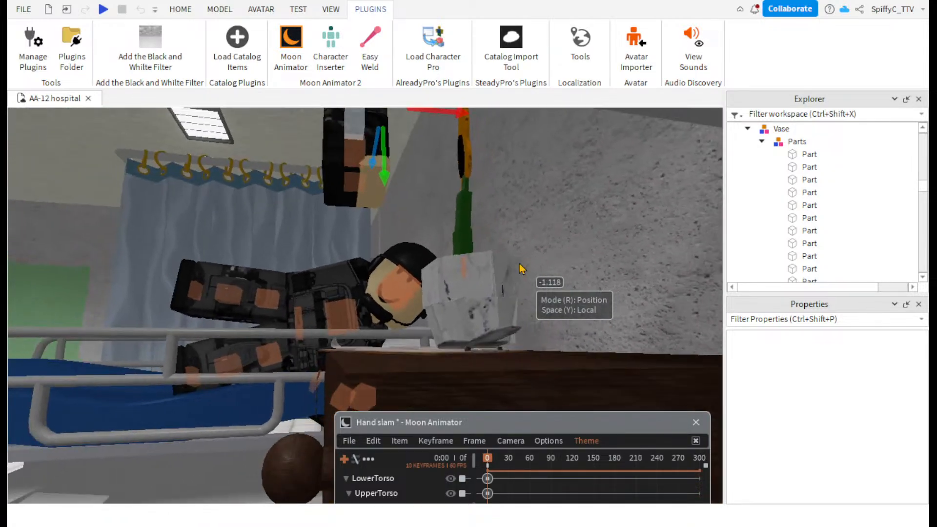
left_click_drag(380, 176, 391, 325)
right_click_drag(434, 272, 434, 273)
scroll(434, 271, "up", 4)
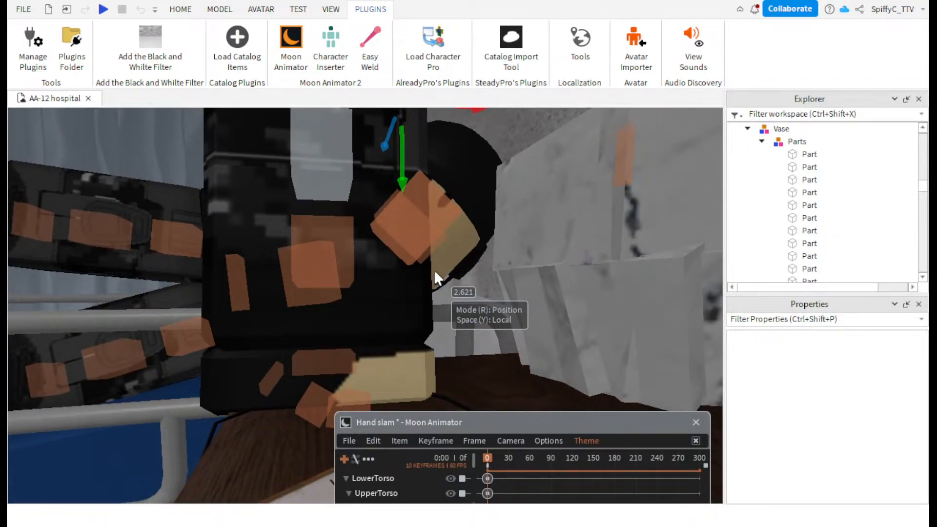
- Tilt the right arm about 17 degrees and slide it about 0.55 back from the vase toward the torso
key("r")
right_click_drag(446, 286, 452, 286)
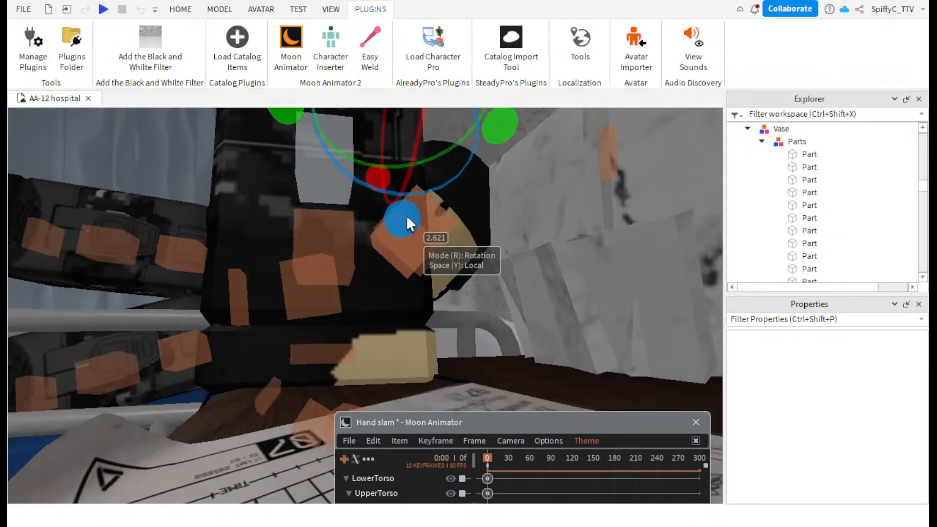
left_click_drag(407, 216, 436, 211)
key("r")
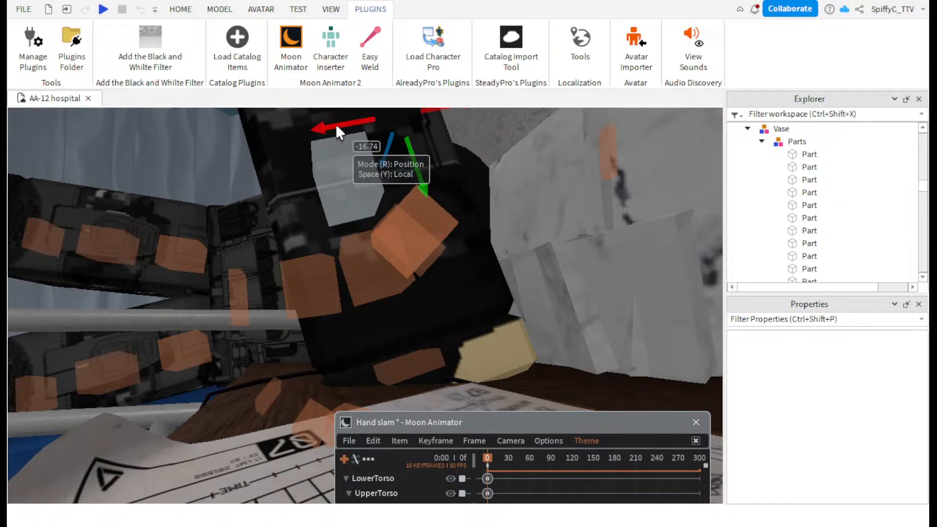
right_click_drag(336, 123, 256, 153)
- Rotate the right arm about 18 degrees to angle the hand over the papers on the table
key("r")
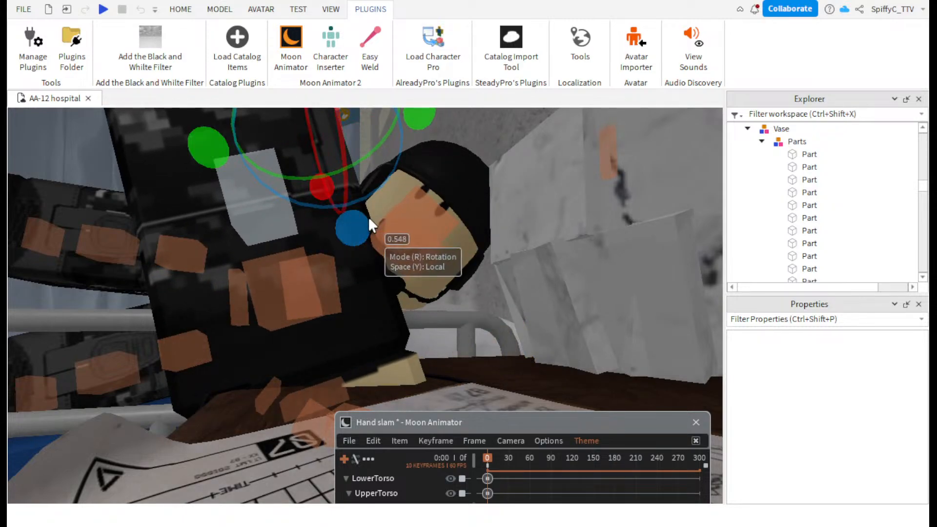
left_click_drag(326, 186, 332, 195)
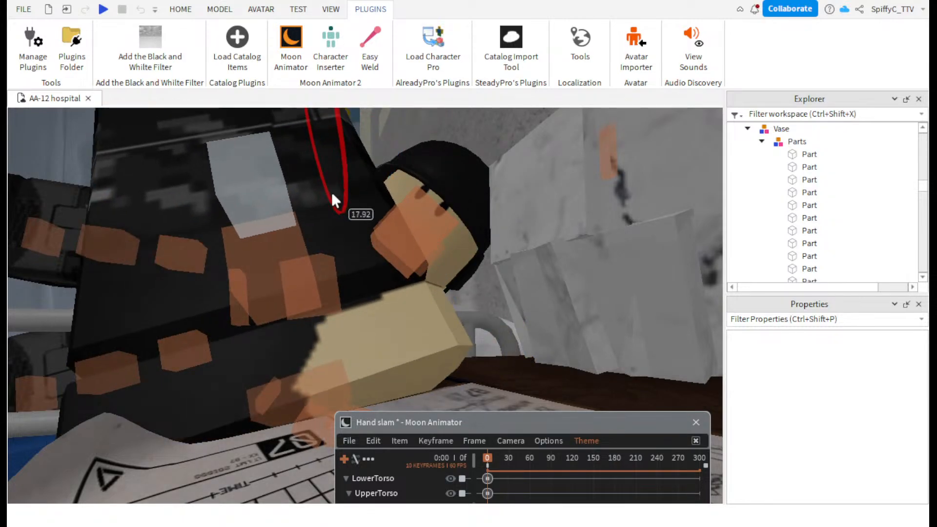
right_click_drag(410, 230, 410, 230)
left_click(537, 337)
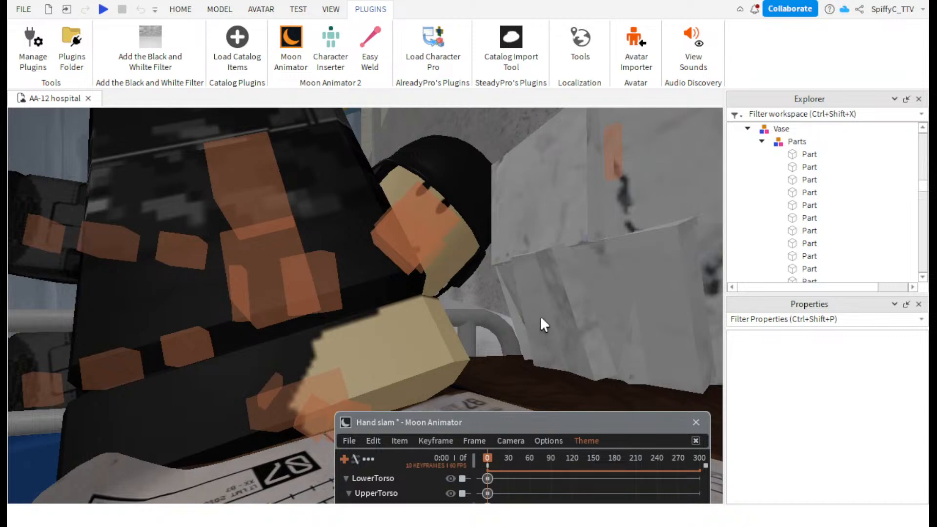
right_click_drag(540, 315, 540, 315)
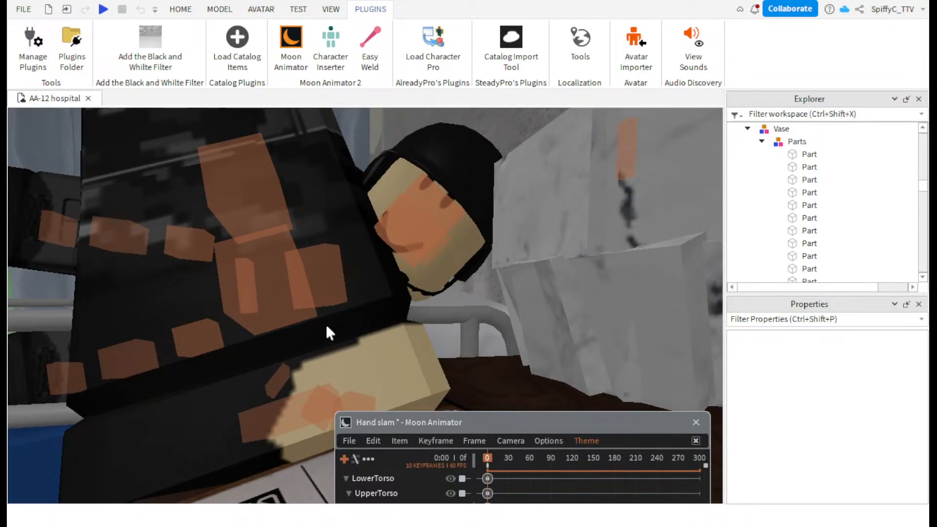
- Fine-tune the right upper arm's position so the hand rests at the edge of the bedside table
left_click(250, 196)
key("r")
left_click_drag(348, 187, 373, 201)
scroll(375, 206, "up", 3)
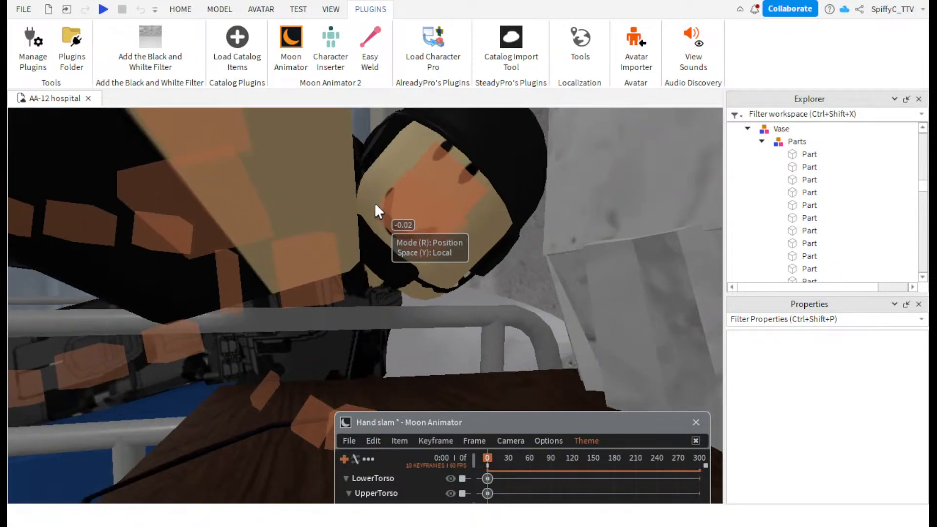
scroll(374, 206, "down", 6)
scroll(374, 203, "up", 5)
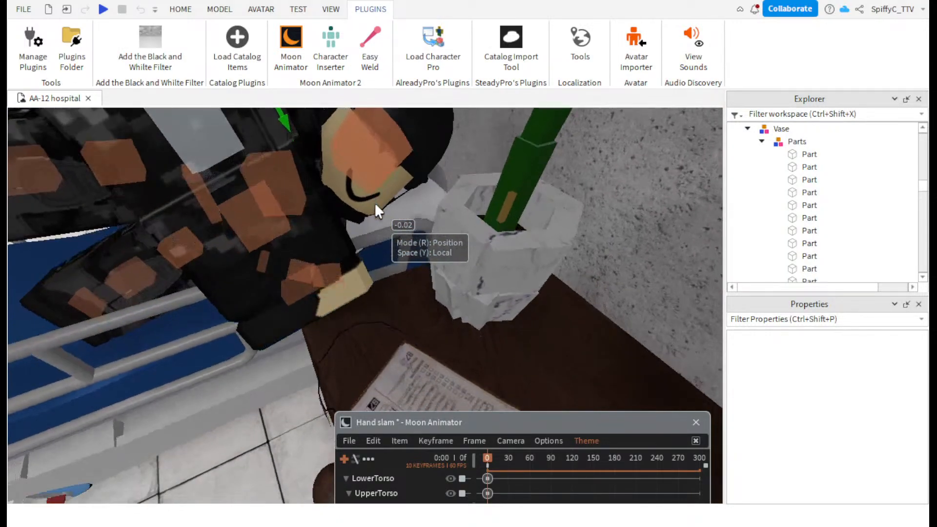
- Raise the right upper arm about 1.85 above the bedside table at frame 0
scroll(375, 204, "up", 2)
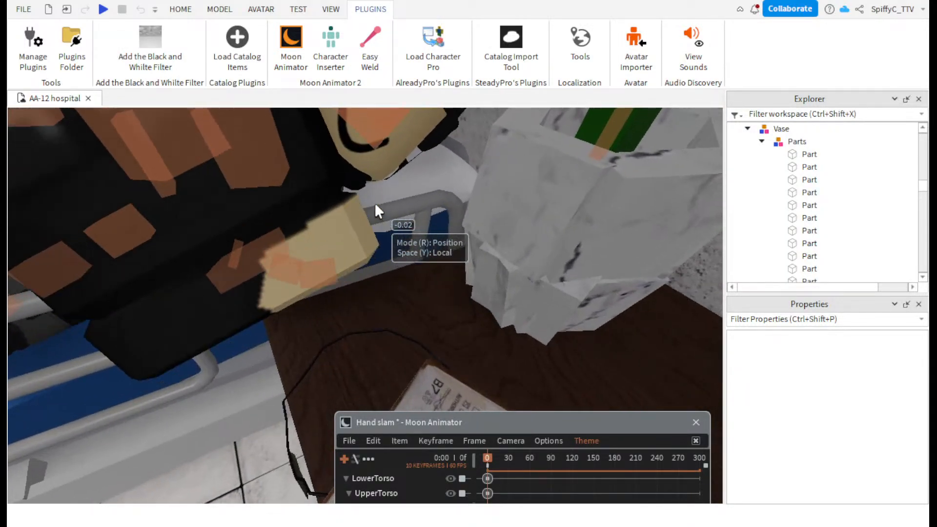
scroll(374, 203, "down", 1)
scroll(352, 232, "down", 5)
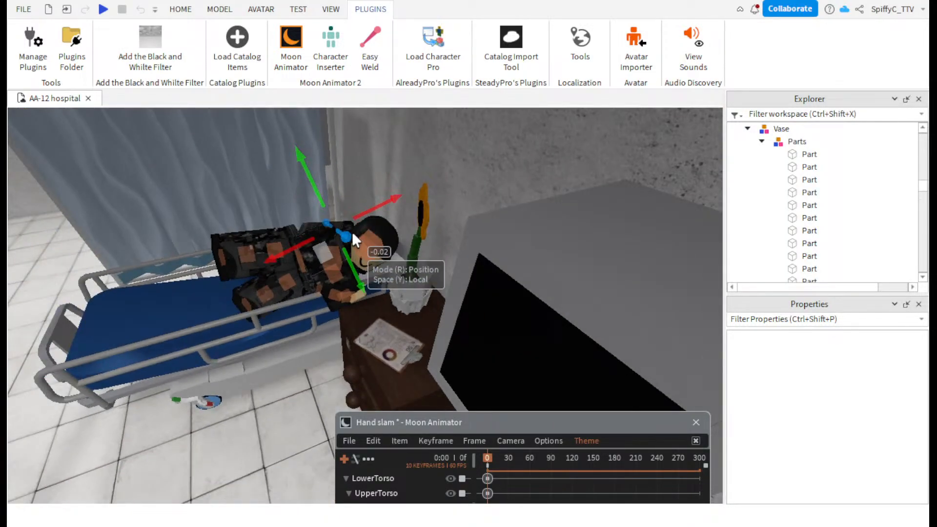
left_click_drag(353, 231, 452, 244)
scroll(452, 244, "up", 6)
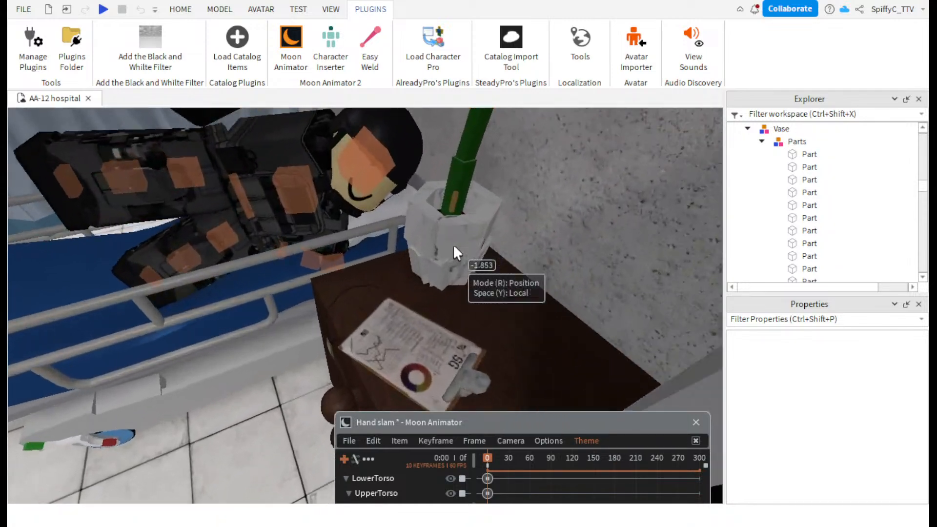
scroll(452, 244, "down", 3)
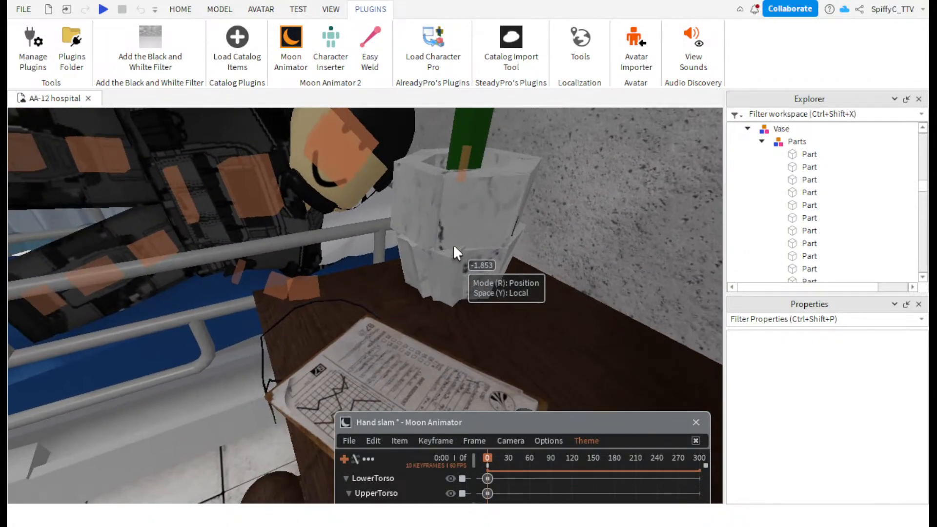
scroll(453, 244, "up", 4)
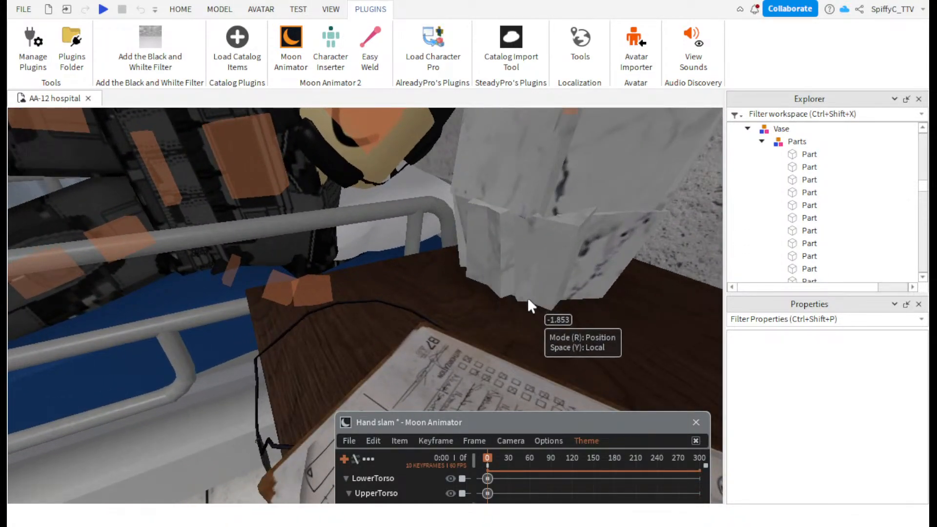
left_click_drag(525, 427, 507, 257)
scroll(322, 207, "down", 3)
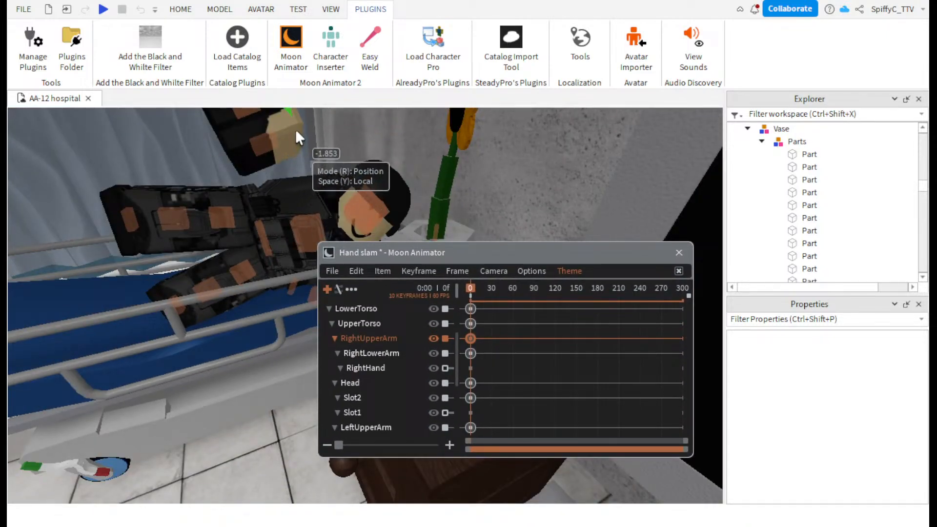
- At frame 10, lower the right upper arm about 2.81 so the hand hits the table, and play back the slam
left_click_drag(496, 298, 478, 304)
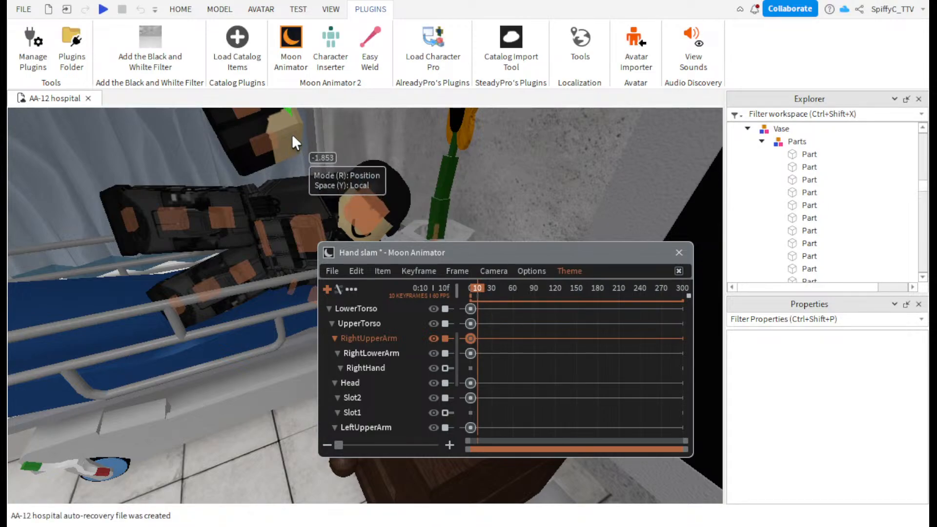
left_click_drag(287, 112, 346, 157)
right_click_drag(346, 157, 303, 204)
left_click_drag(304, 204, 397, 220)
scroll(421, 201, "up", 1)
scroll(318, 206, "down", 1)
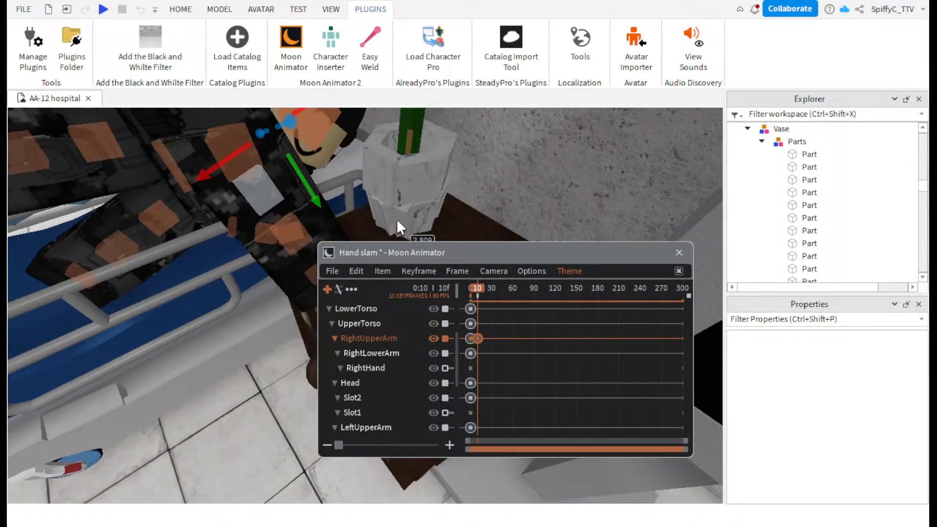
right_click_drag(397, 220, 397, 221)
scroll(397, 220, "up", 3)
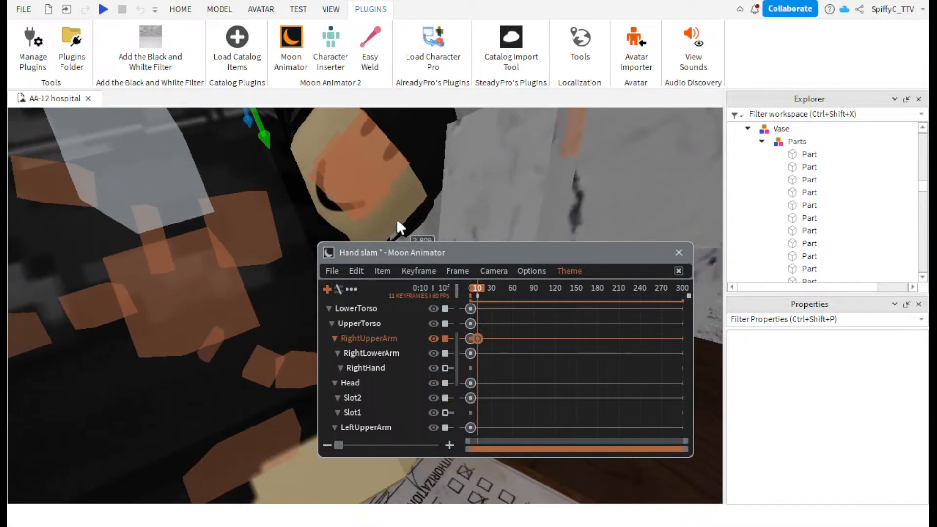
left_click_drag(475, 291, 444, 288)
key("space")
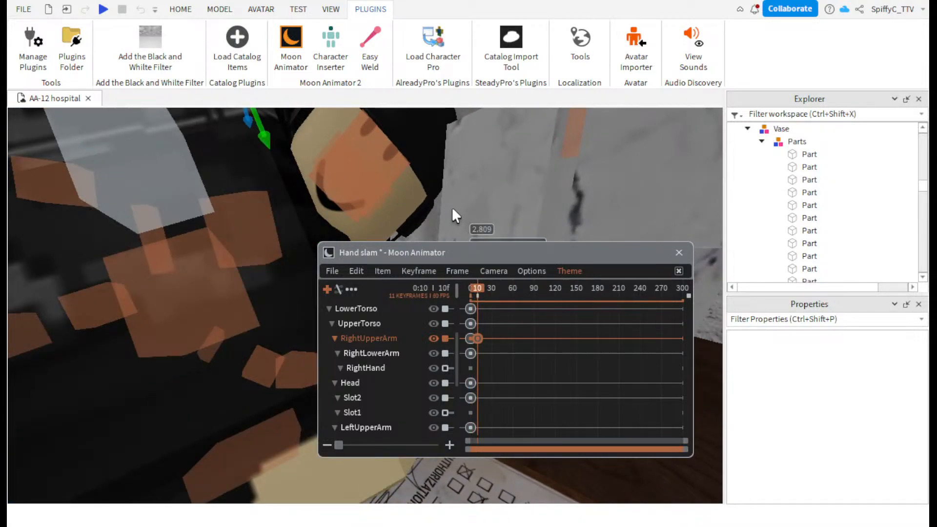
- Compare easing styles for the right upper arm's frame 10 keyframe and apply Circ with the In direction
left_click(416, 273)
left_click(426, 297)
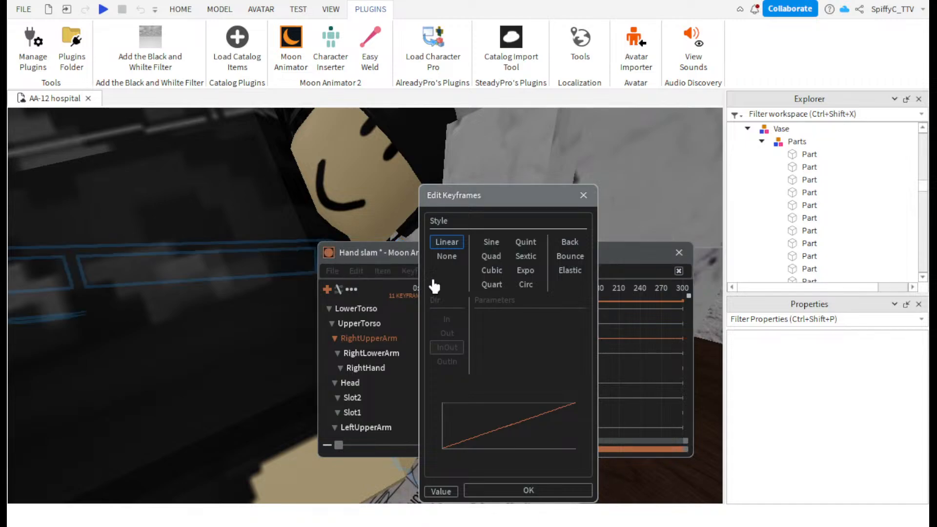
left_click(492, 244)
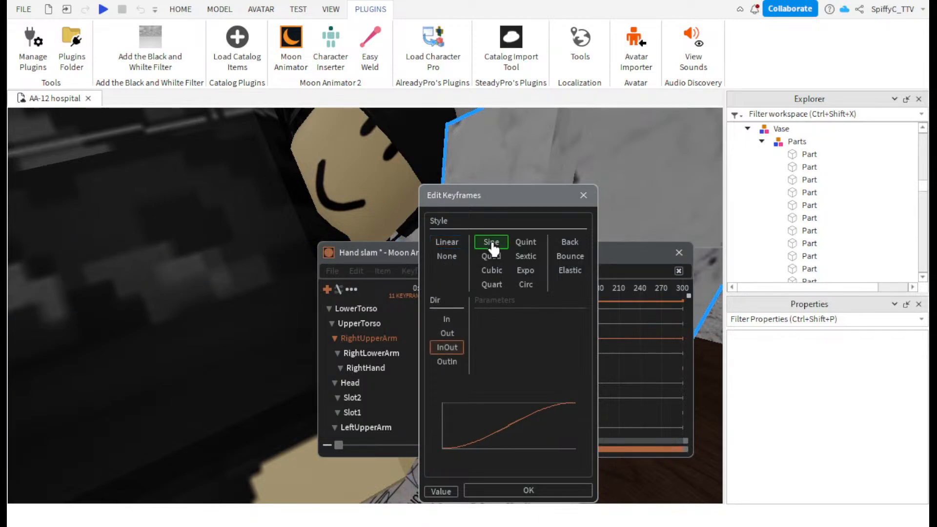
left_click(447, 319)
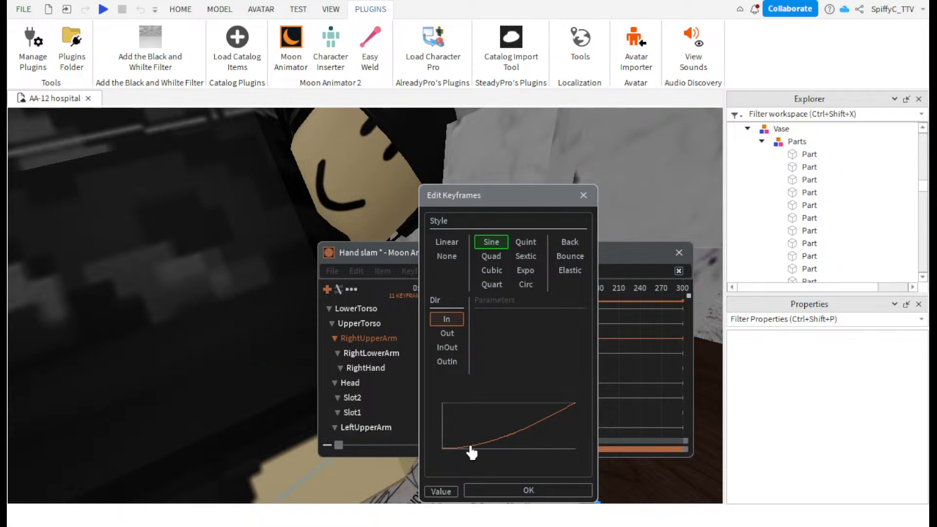
left_click(492, 256)
left_click(525, 257)
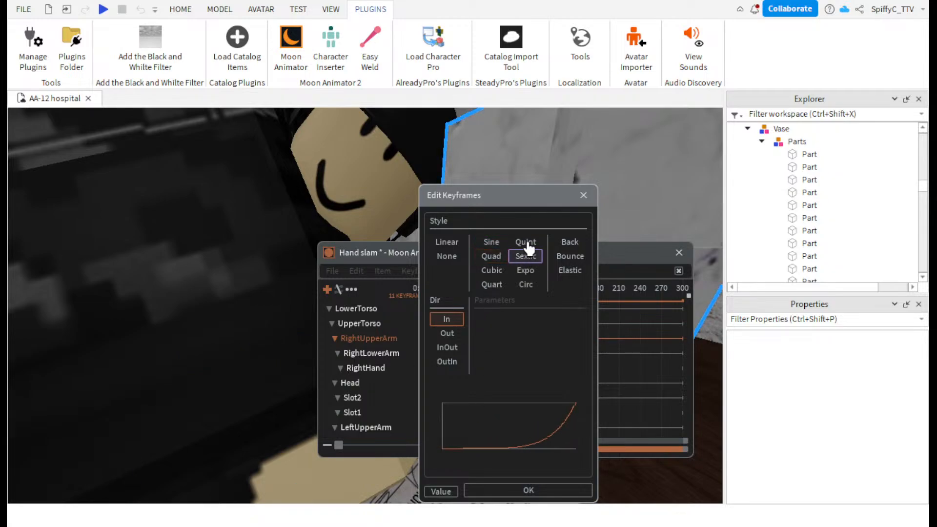
left_click(525, 242)
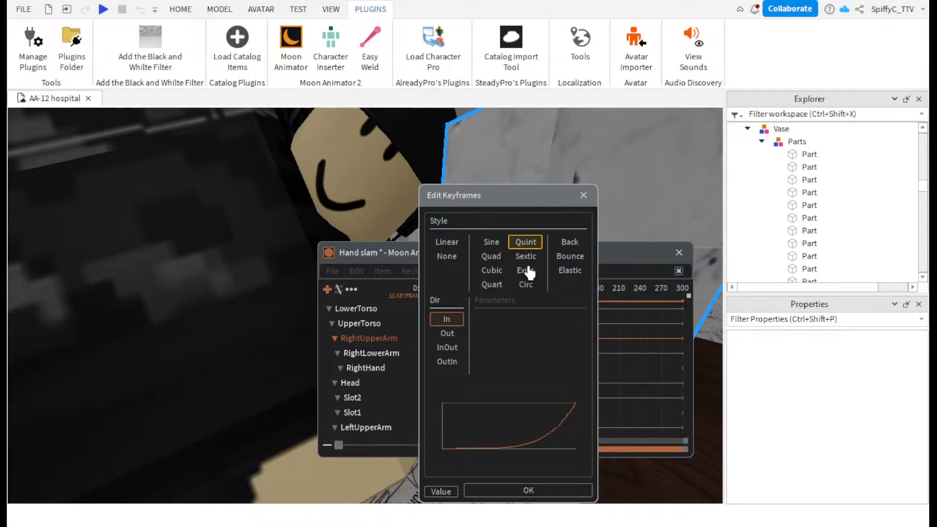
left_click(562, 243)
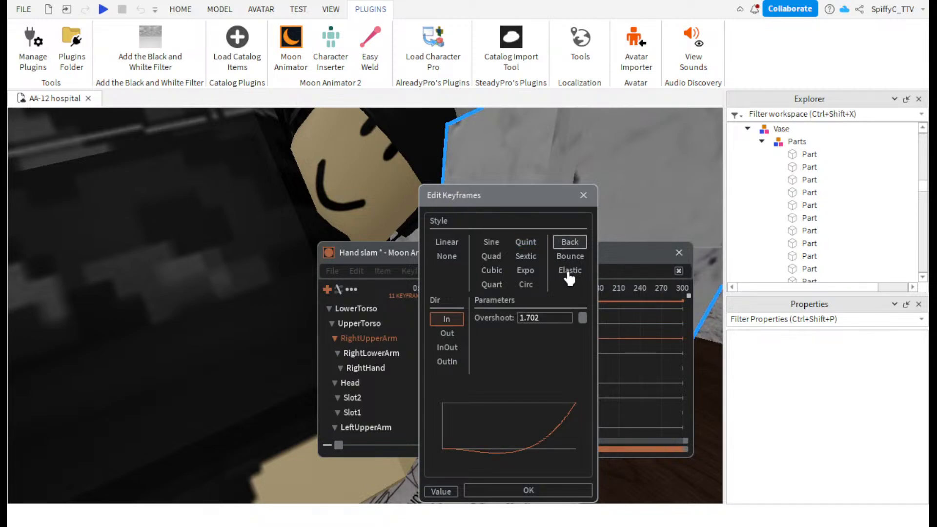
left_click(569, 274)
left_click(569, 256)
left_click(569, 244)
left_click(528, 244)
left_click(525, 256)
left_click(525, 269)
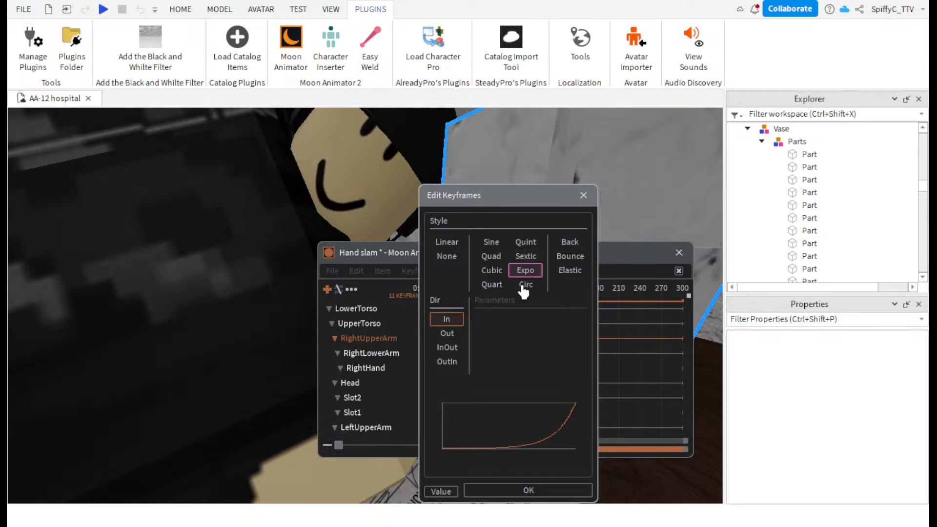
left_click(525, 284)
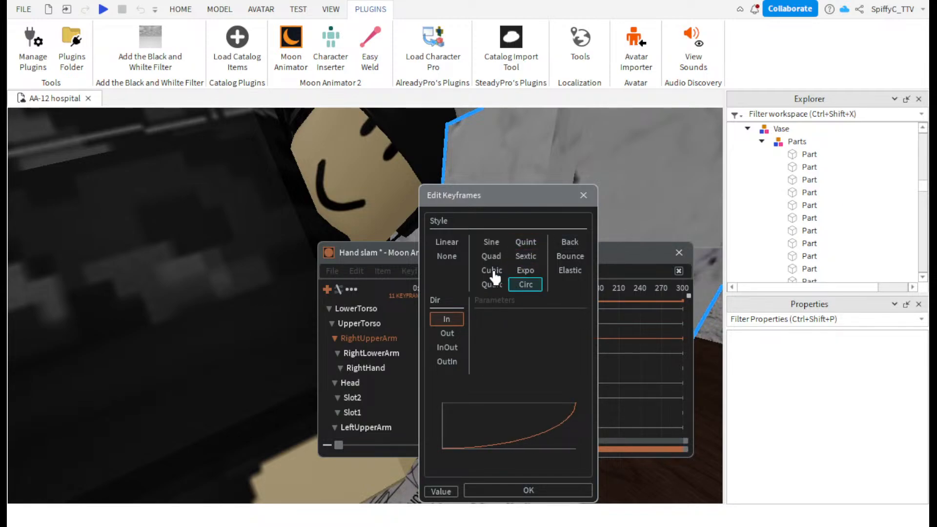
left_click(498, 491)
- Try the right upper arm's lowered keyframe at frame 30 and play back the slower slam
left_click(471, 289)
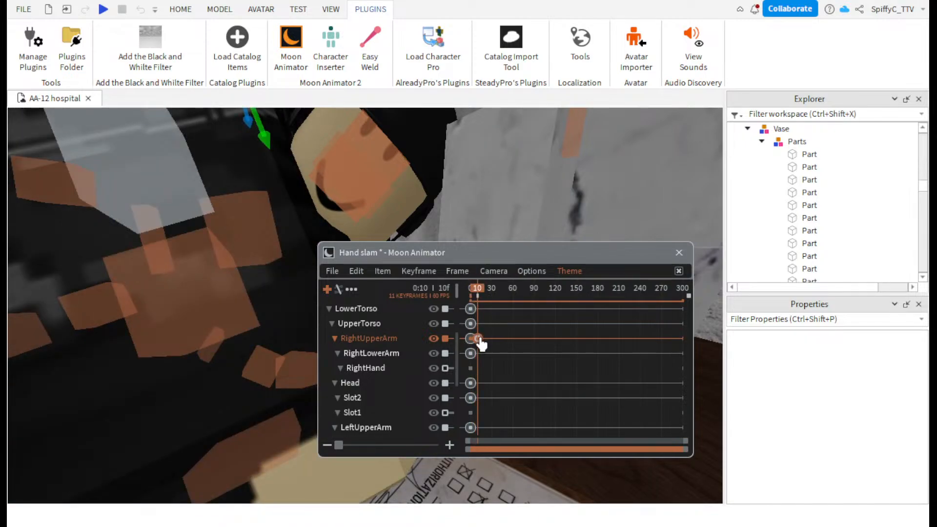
left_click_drag(478, 340, 498, 347)
left_click(470, 293)
key("space")
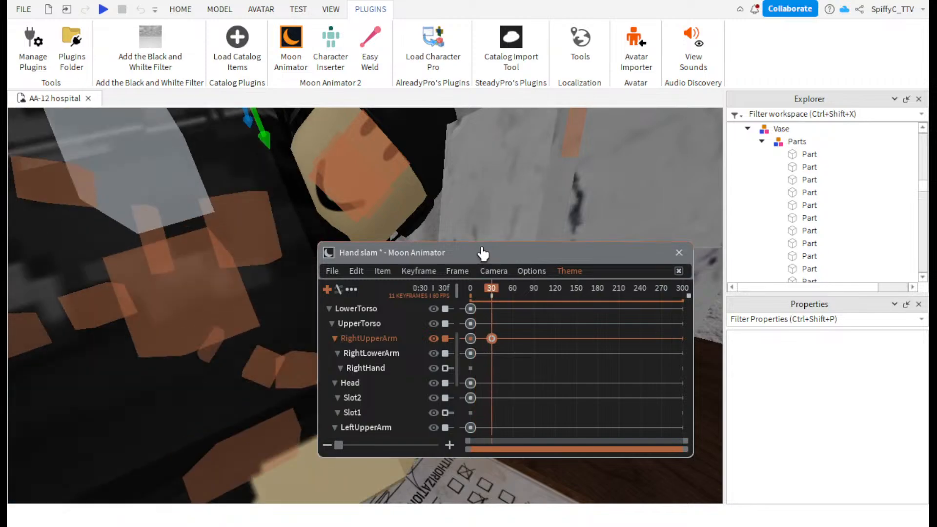
key("space")
- Move the right upper arm's lowered keyframe to frame 20 and play back the slam from the start
left_click_drag(493, 339, 484, 346)
left_click_drag(487, 291, 462, 288)
key("space")
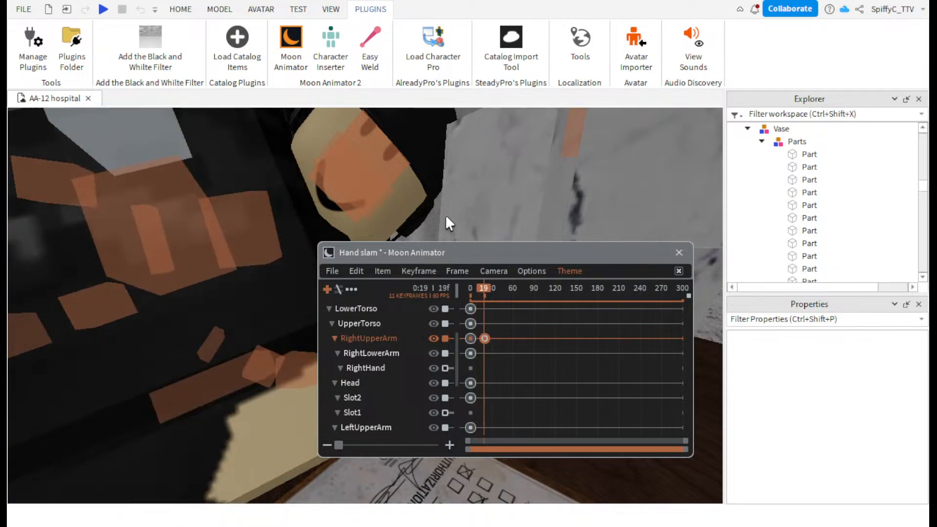
- Try Expo In easing on the right upper arm's frame 0 keyframe and play back the motion
left_click(470, 342)
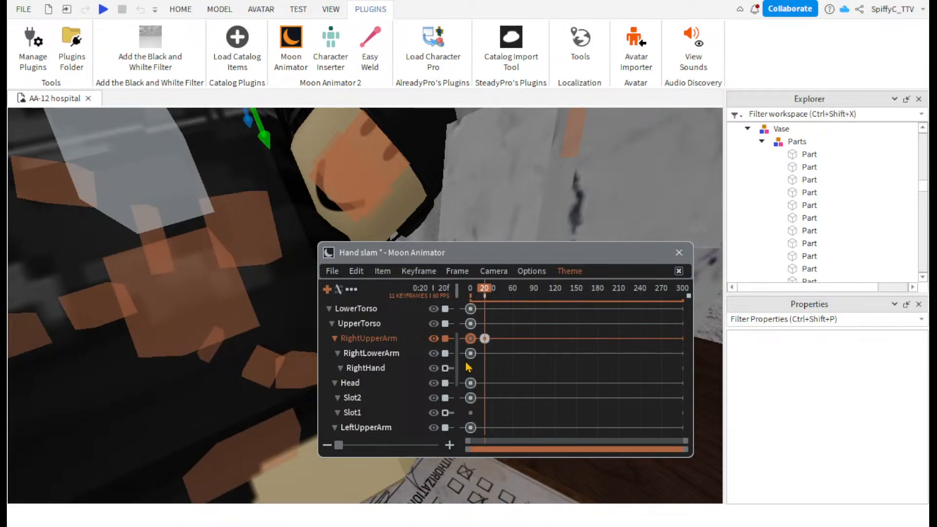
left_click(418, 271)
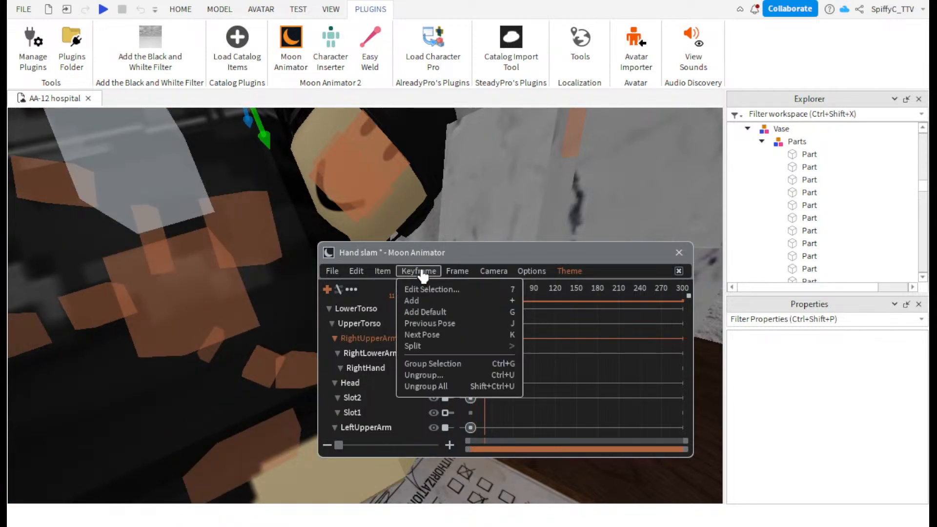
left_click(430, 292)
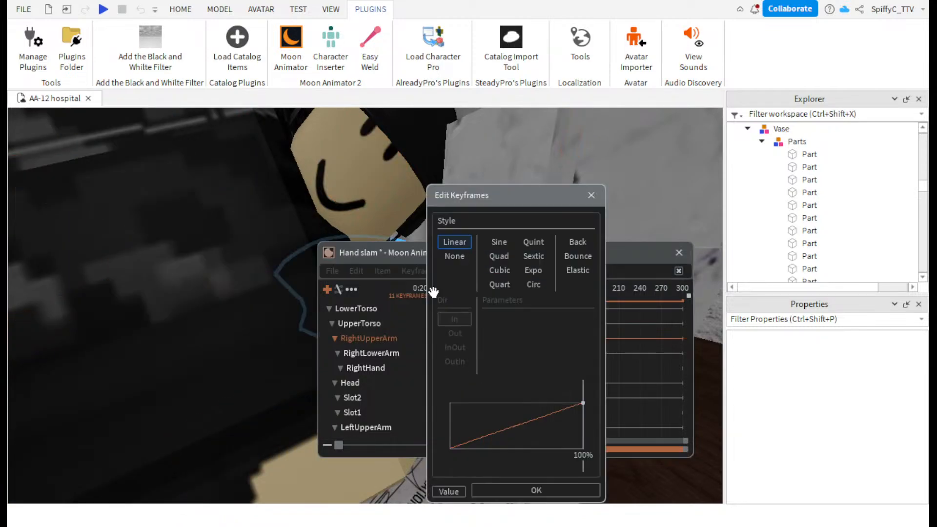
left_click(534, 271)
left_click(559, 487)
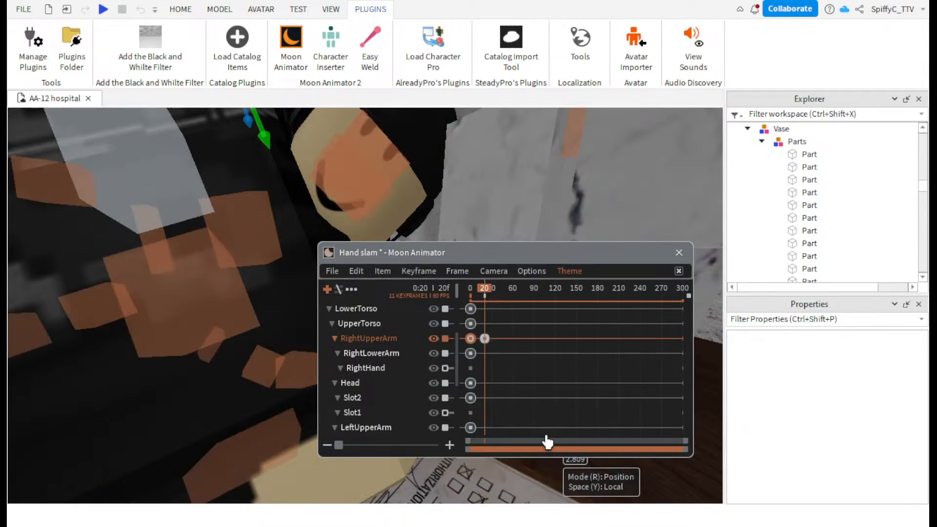
mouse_move(483, 299)
left_mouse_down()
mouse_move(455, 293)
mouse_move(485, 298)
left_mouse_up()
key("space")
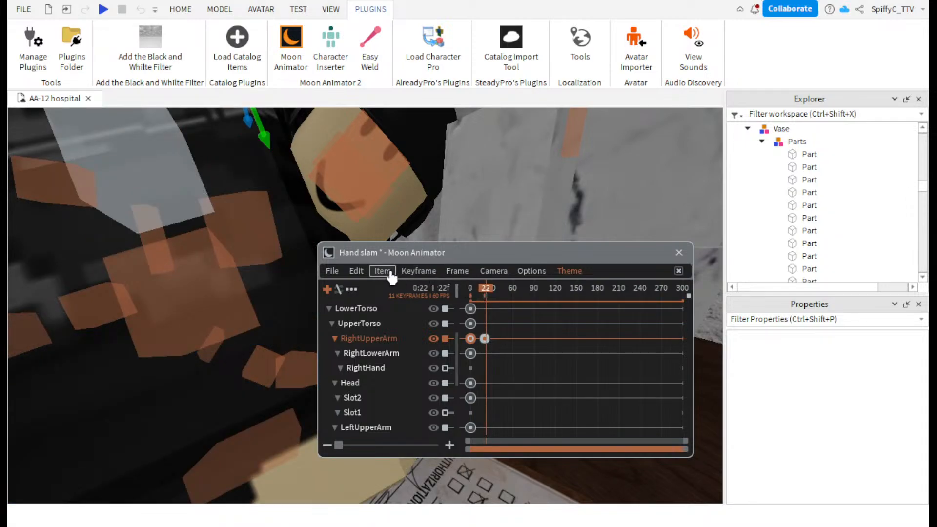
- Set the right upper arm's frame 0 keyframe easing to Sine with the In direction and check the motion up to frame 20
left_click(422, 273)
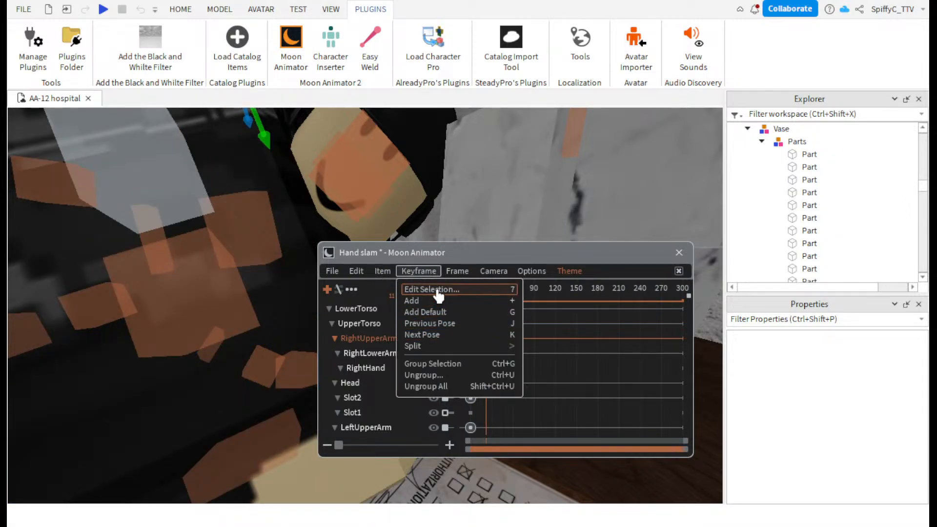
left_click(437, 288)
left_click(504, 271)
left_click(505, 257)
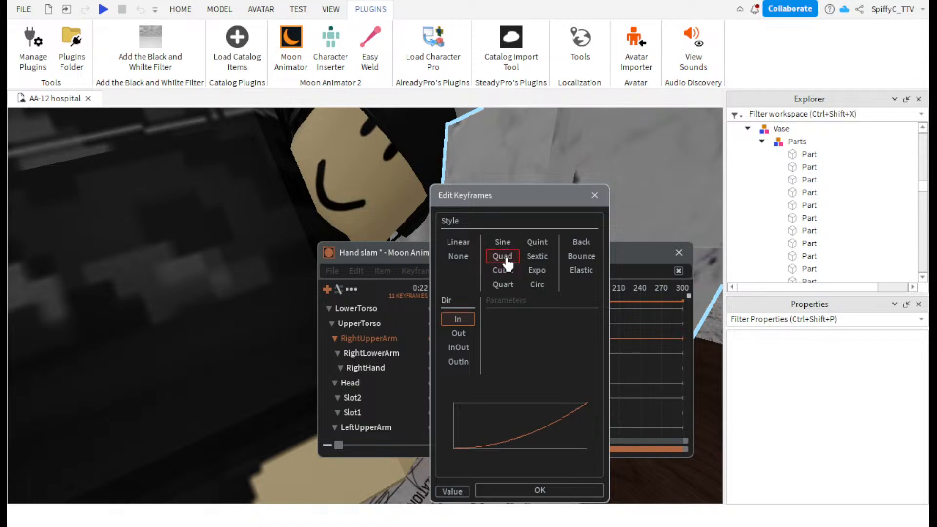
left_click(508, 273)
left_click(504, 256)
left_click(504, 246)
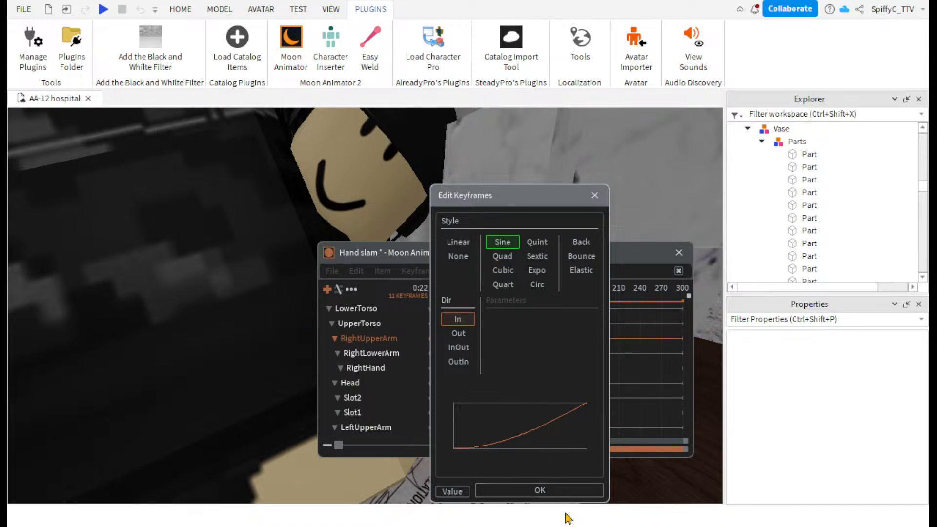
left_click(539, 490)
left_click(474, 291)
left_click(484, 289)
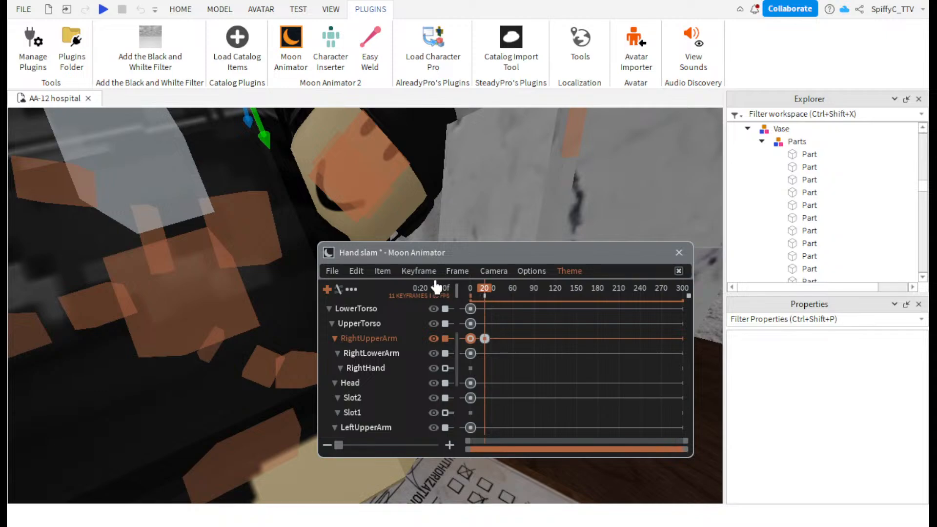
left_click(392, 272)
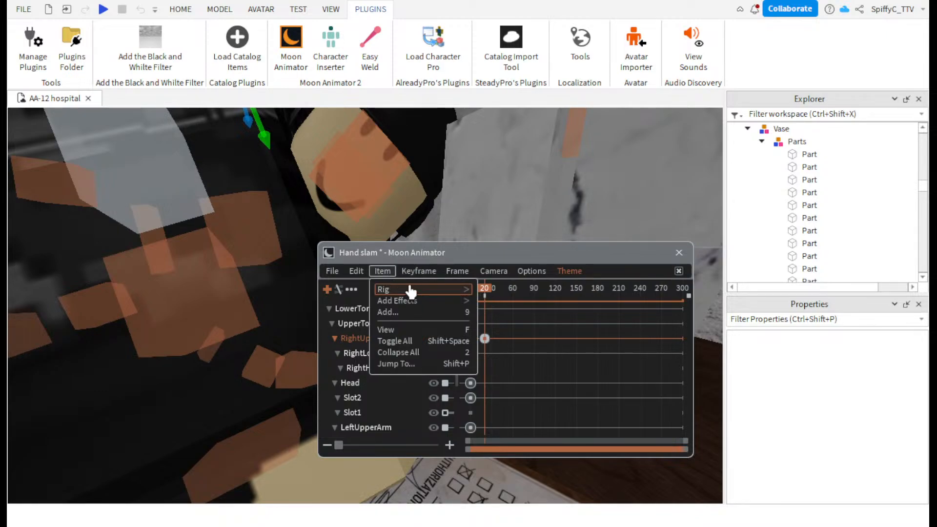
left_click(922, 188)
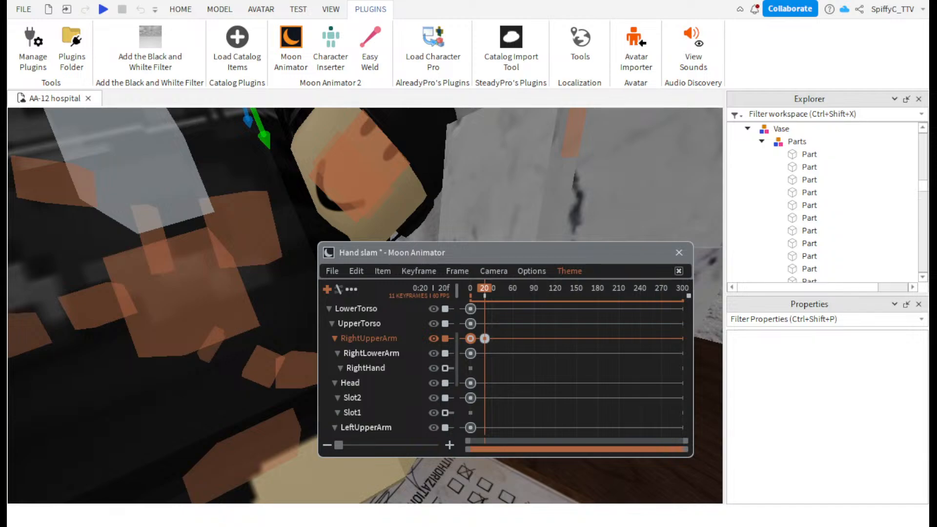
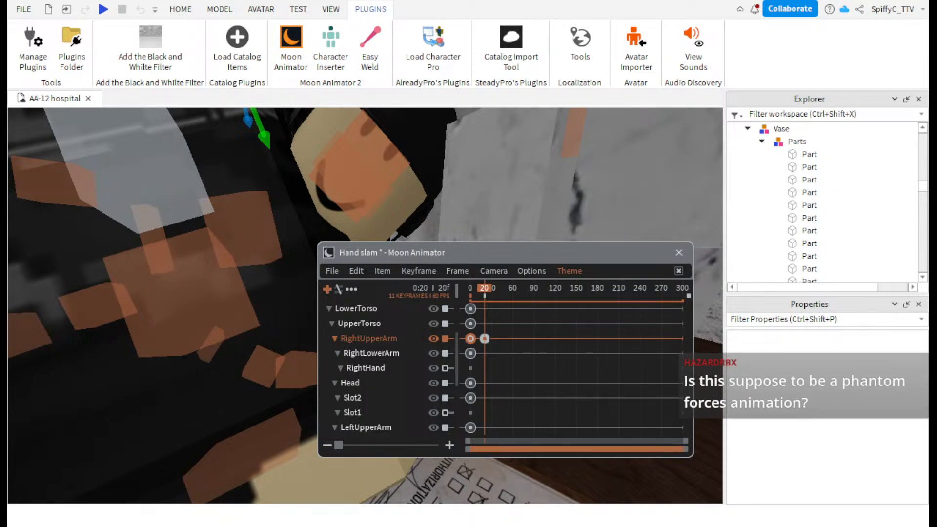
- Review the arm slam between frames 0 and 20 with more of the table and clipboard in view
left_click_drag(547, 259, 554, 219)
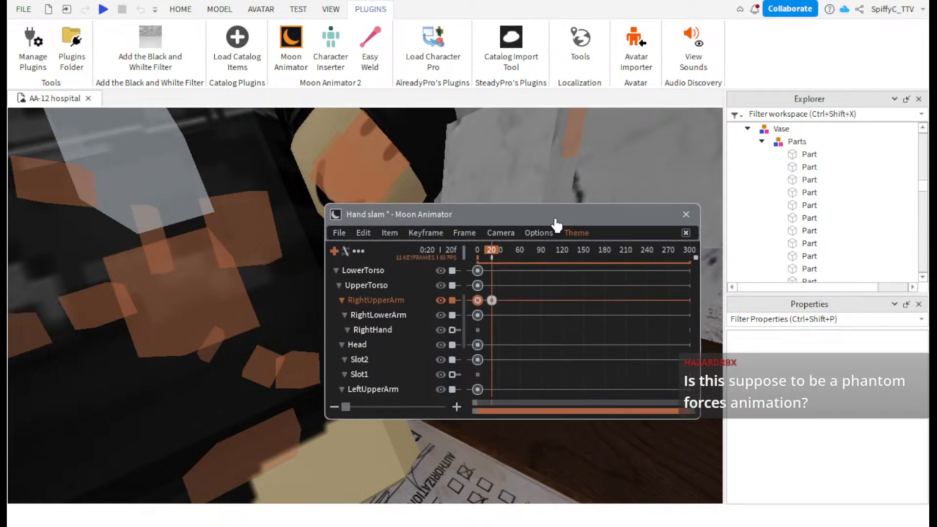
scroll(572, 175, "down", 6)
scroll(573, 175, "up", 6)
right_click_drag(573, 175, 572, 175)
mouse_move(480, 256)
left_mouse_down()
mouse_move(471, 247)
mouse_move(492, 249)
left_mouse_up()
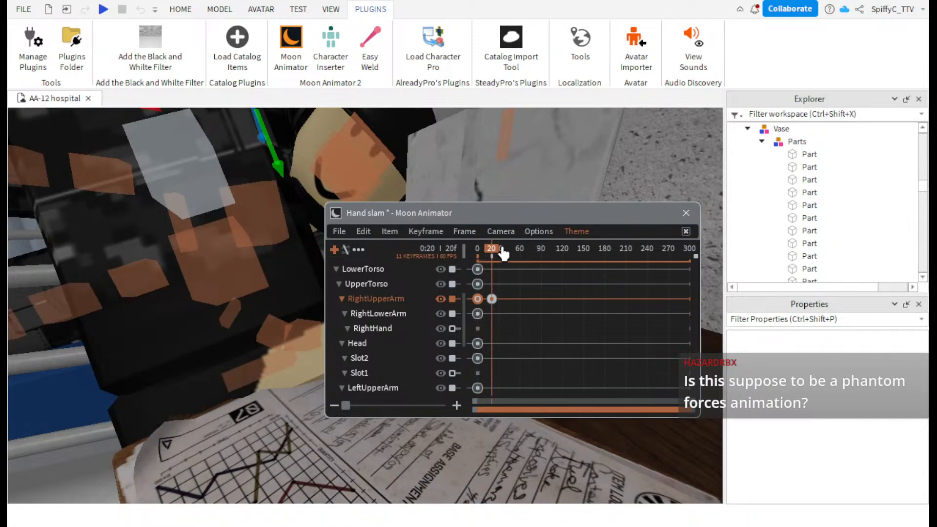
- Play back the arm slam from frame 0 with a closer view of the table
left_click(478, 249)
scroll(491, 164, "up", 2)
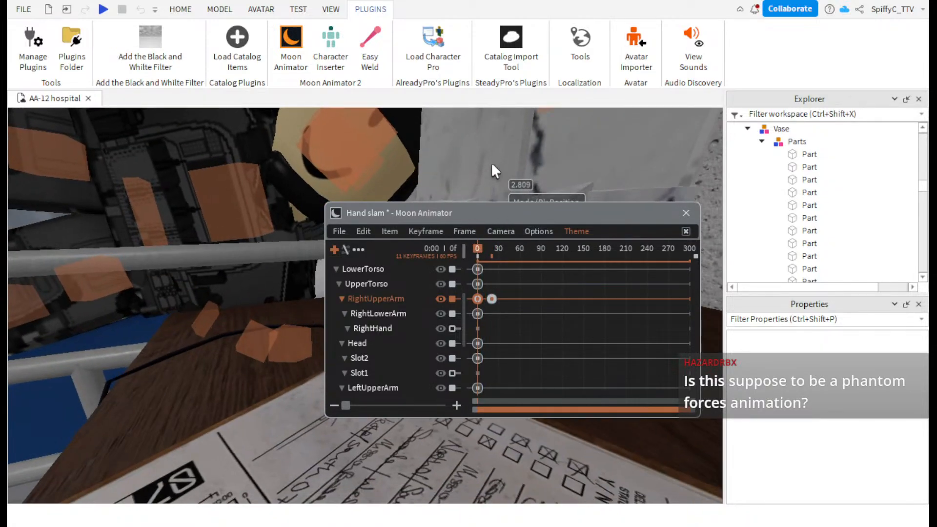
key("space")
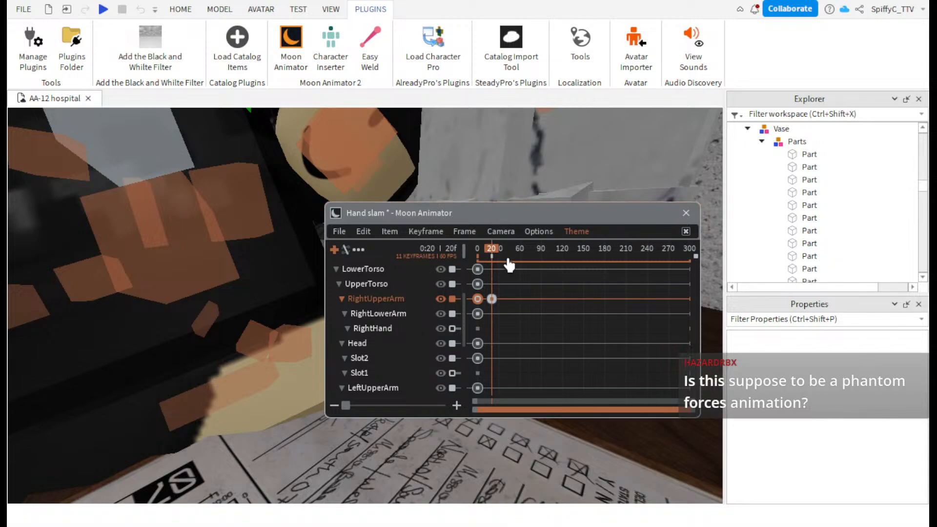
- Try Quad In easing on the right upper arm's frame 0 keyframe and preview the motion along the curve
left_click(389, 231)
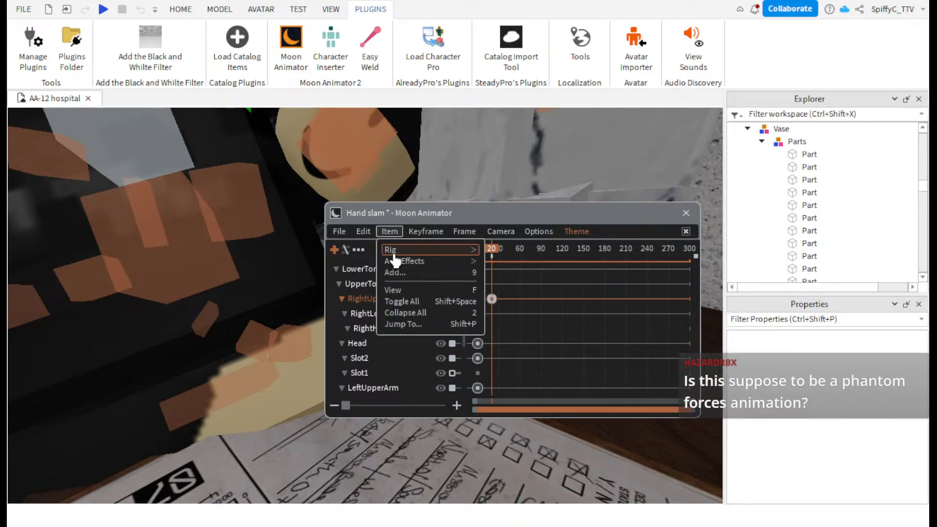
left_click(390, 235)
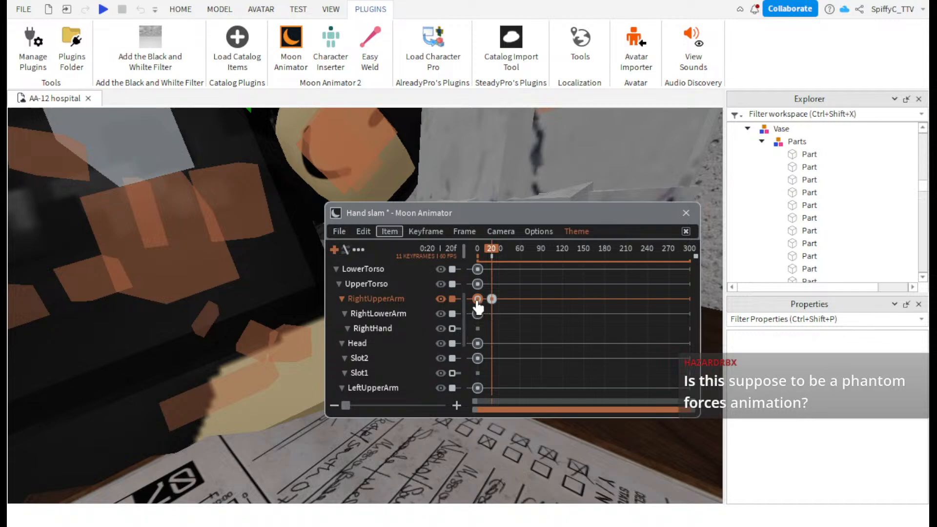
left_click(429, 231)
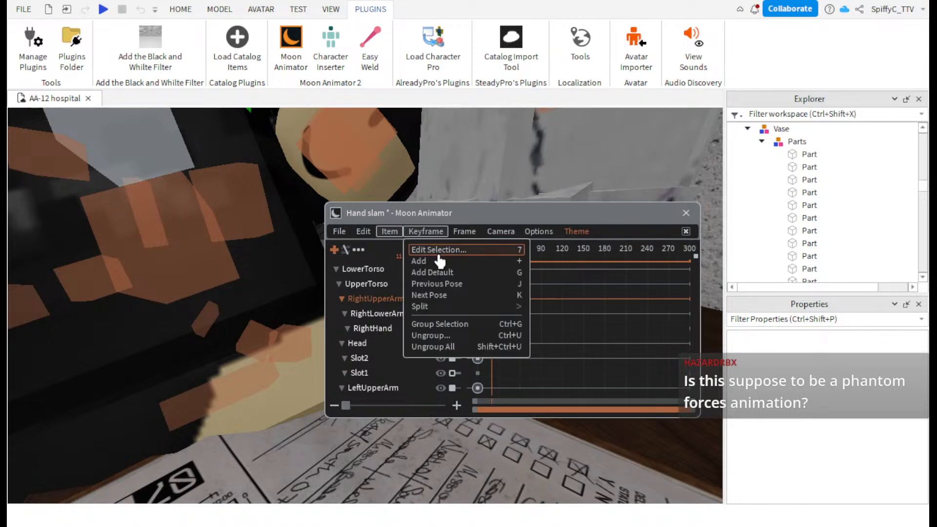
left_click(441, 248)
left_click(504, 255)
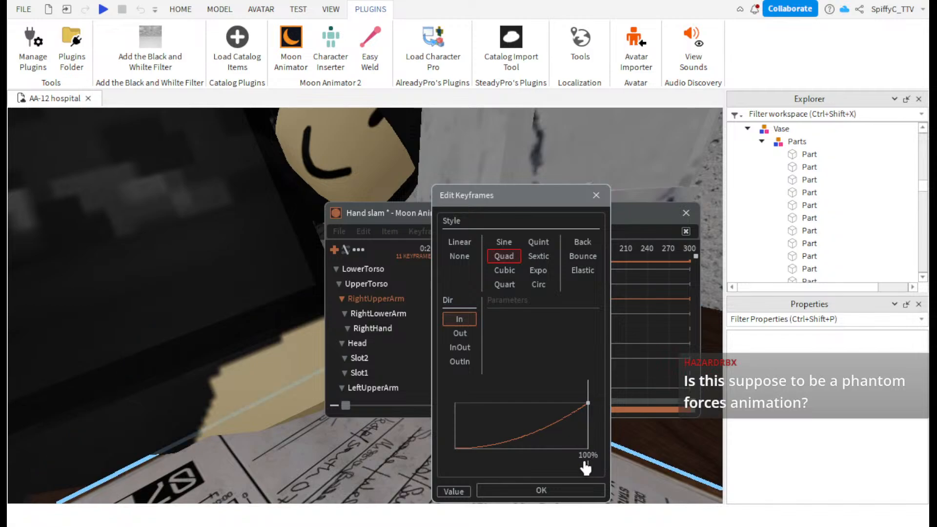
left_click_drag(590, 470, 452, 377)
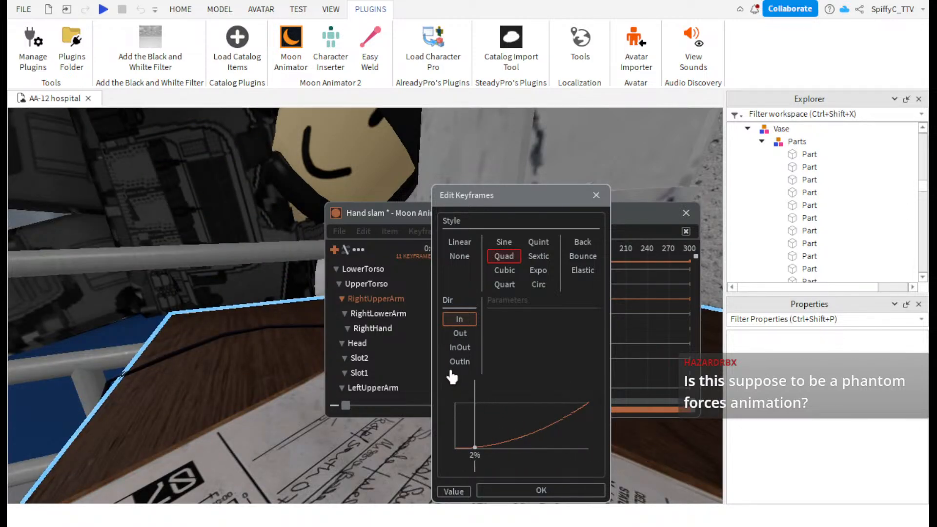
- Compare OutIn curves for the right upper arm's frame 0 keyframe, apply Sine easing with the OutIn direction, and play back the motion
left_click(459, 361)
left_click_drag(474, 448, 502, 429)
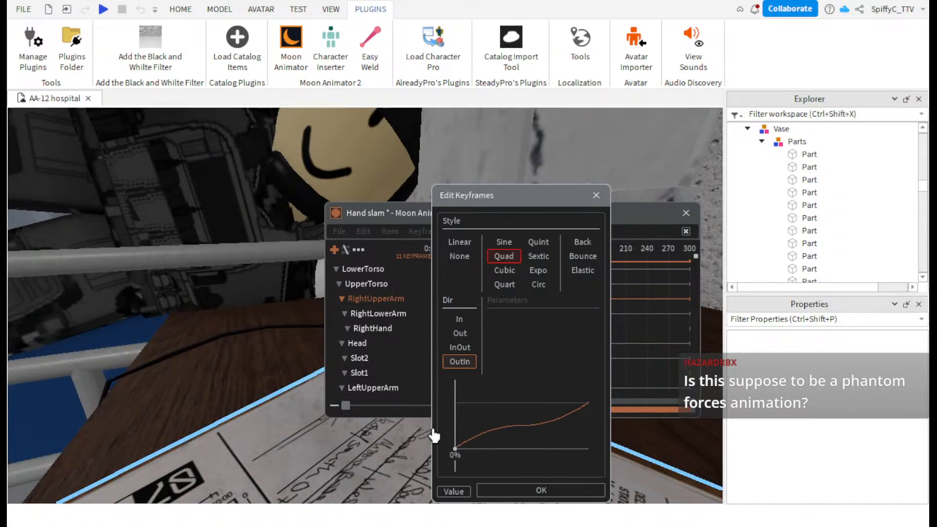
left_click(539, 269)
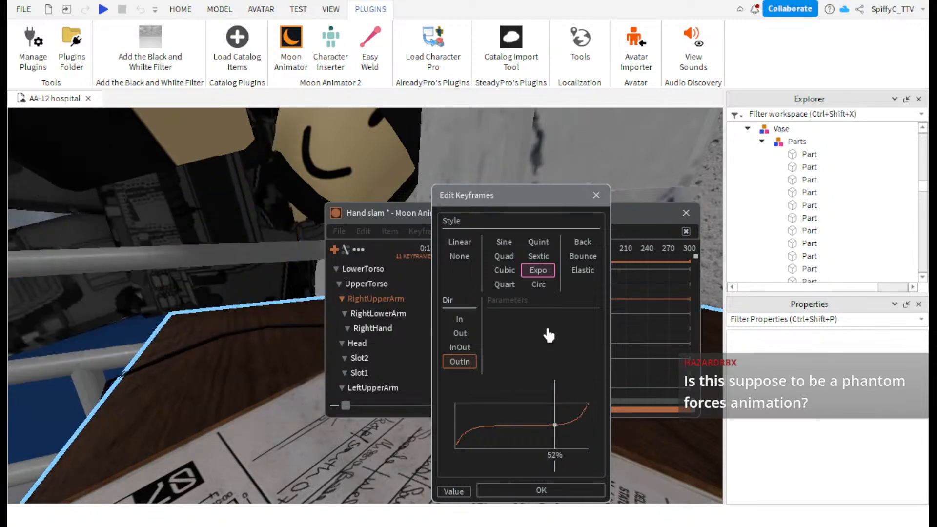
left_click(538, 283)
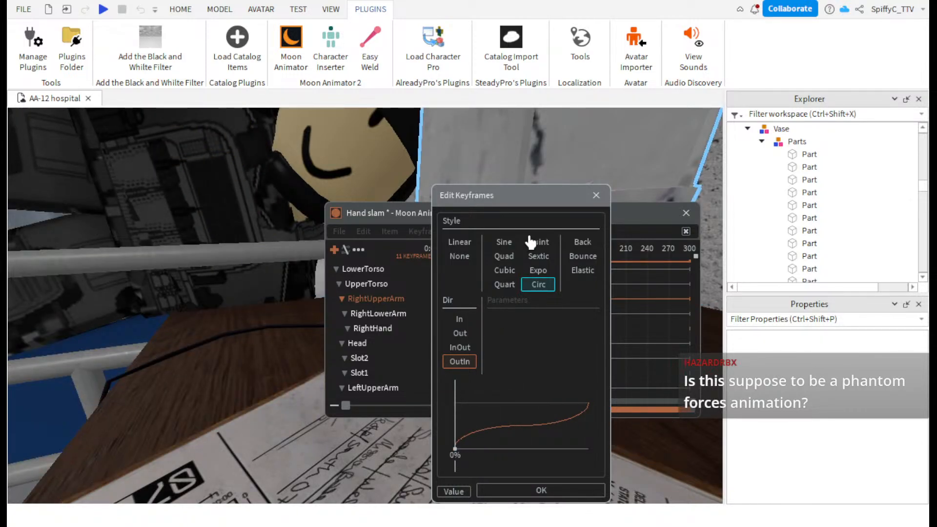
left_click(536, 242)
left_click(503, 241)
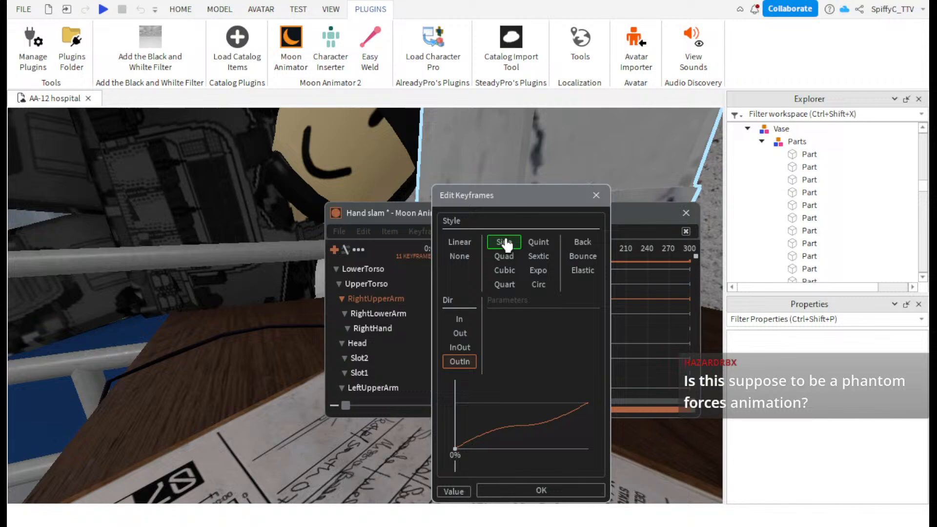
left_click(540, 489)
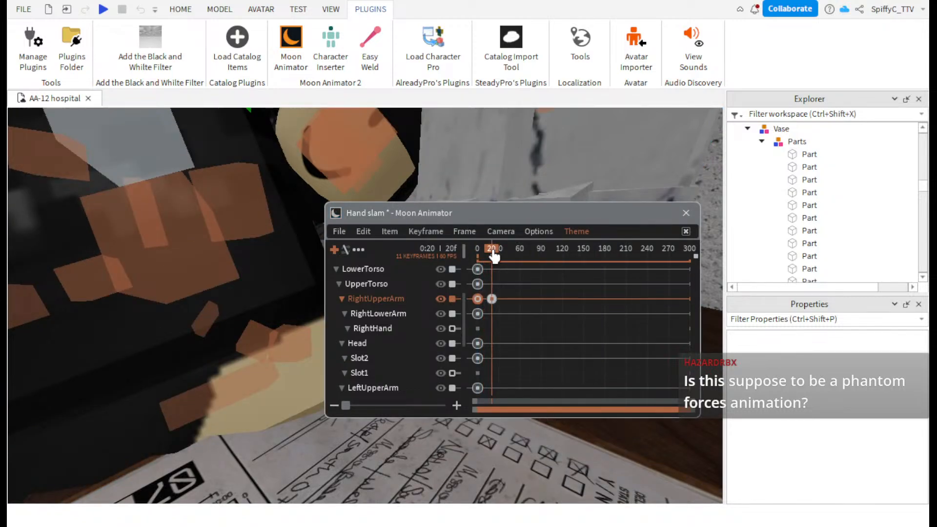
key("space")
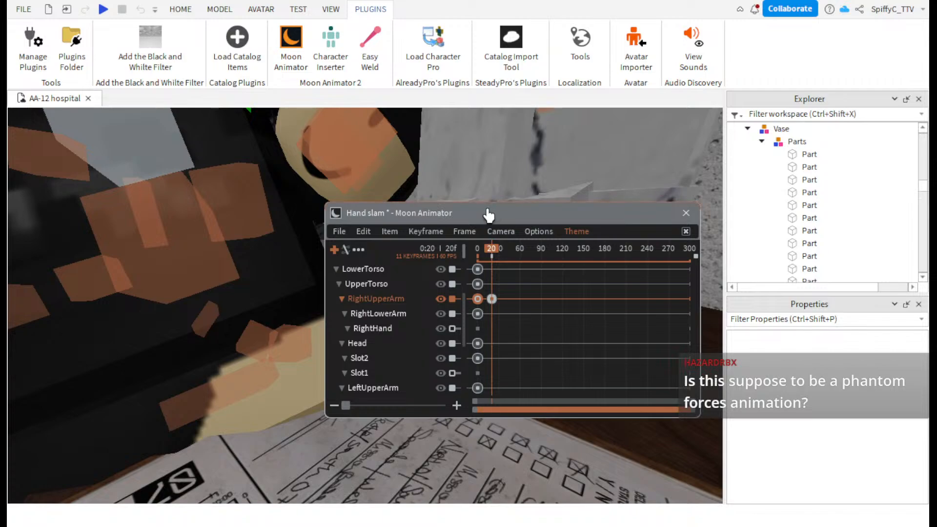
- Save the Hand slam animation and reposition the animator window lower to uncover more of the scene
left_click_drag(488, 215, 417, 310)
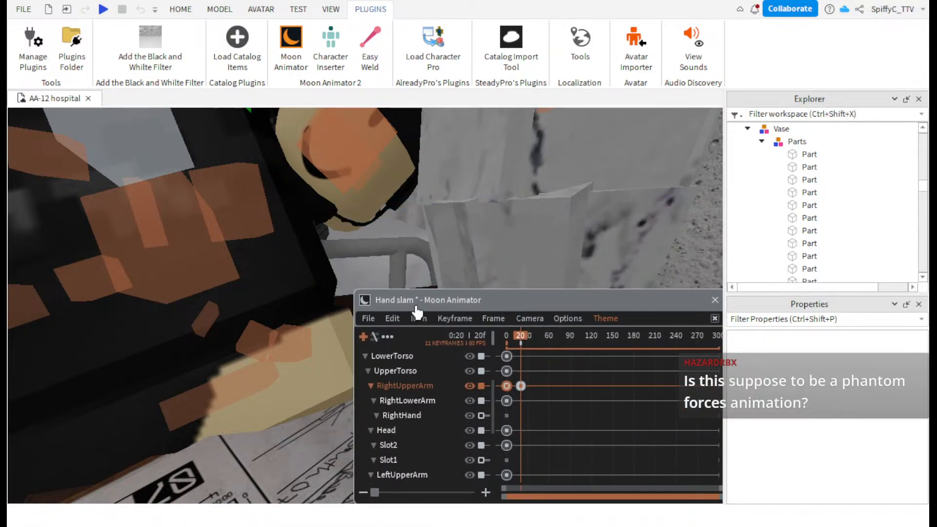
left_click(369, 318)
left_click(382, 336)
left_click_drag(490, 300, 423, 294)
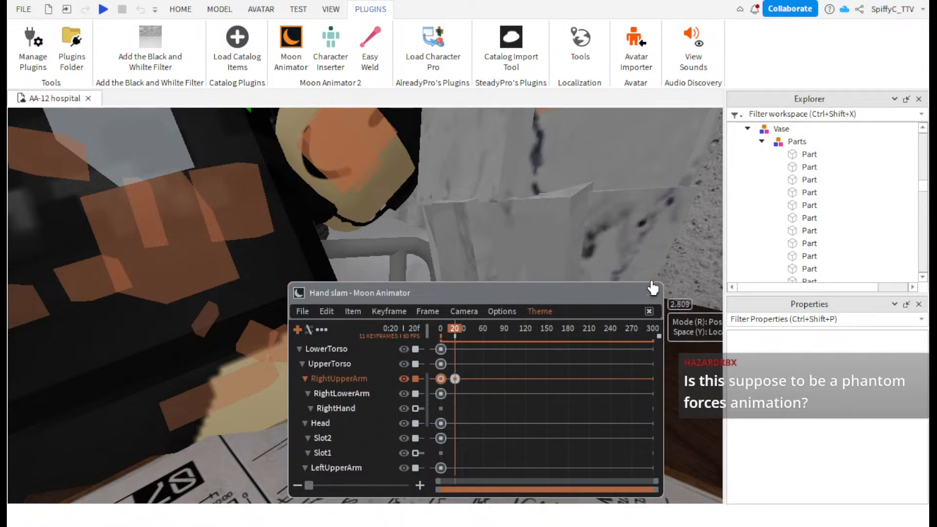
- Play back the arm slam from the start while viewing the patient, bedside table and vase from different distances
left_click_drag(459, 333, 427, 324)
key("space")
right_click_drag(493, 262, 494, 261)
key("space")
key("space")
scroll(493, 264, "up", 5)
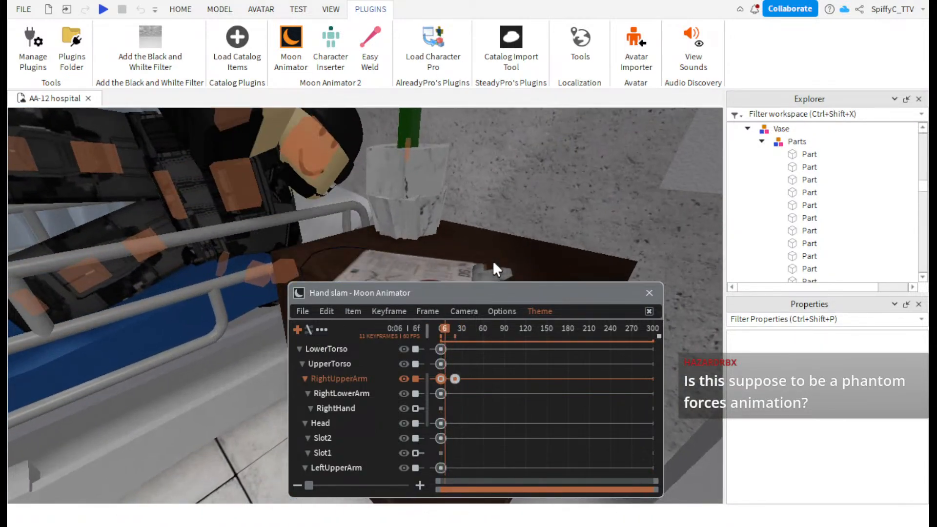
right_click_drag(493, 262, 446, 255)
scroll(493, 259, "up", 8)
- Add a CFrame keyframe at frame 20 for the vase on the bedside table
left_click(394, 158)
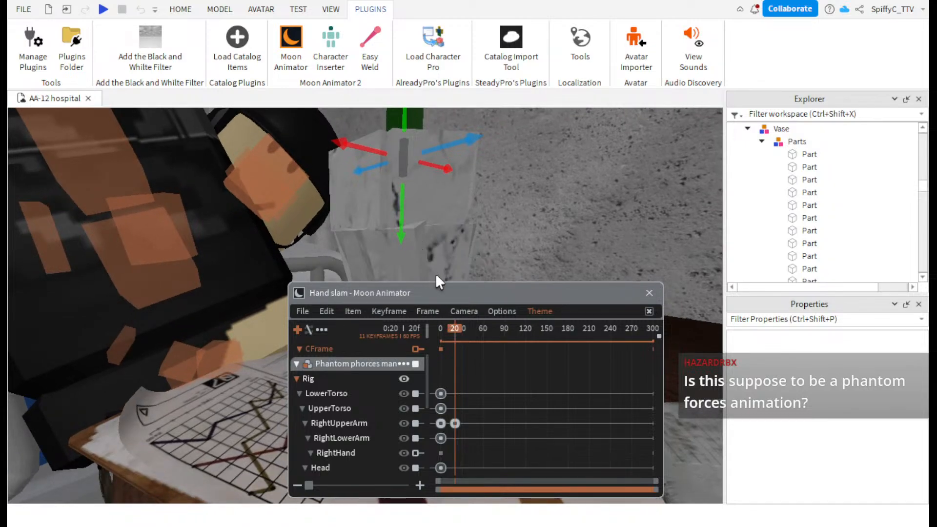
left_click(404, 312)
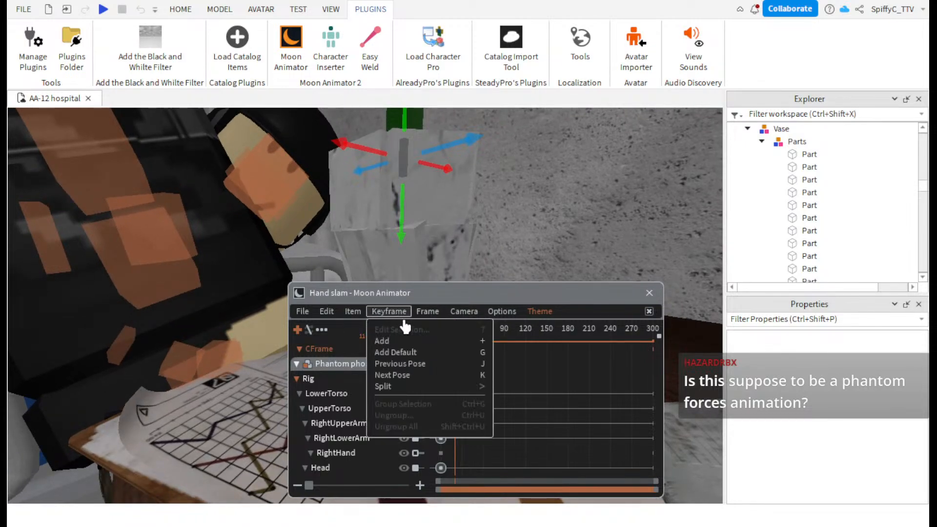
left_click(411, 342)
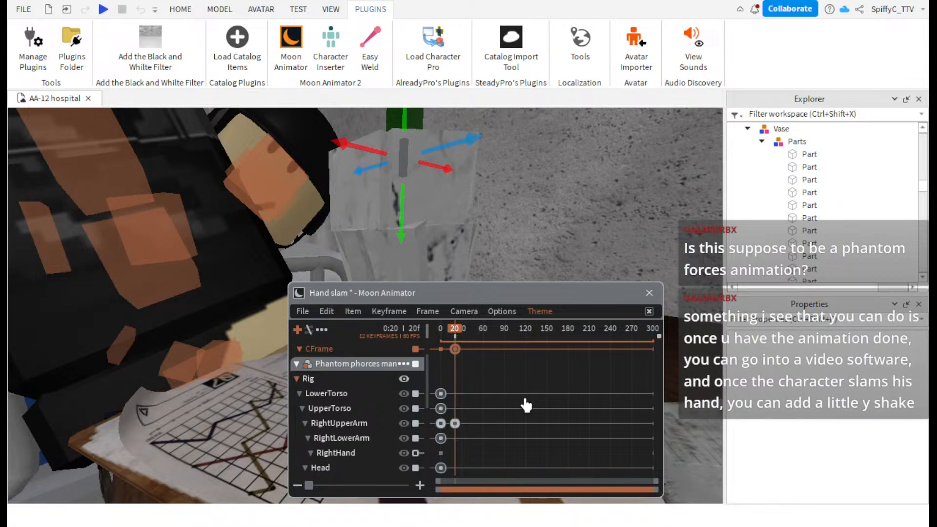
scroll(525, 402, "up", 1)
scroll(525, 402, "down", 2)
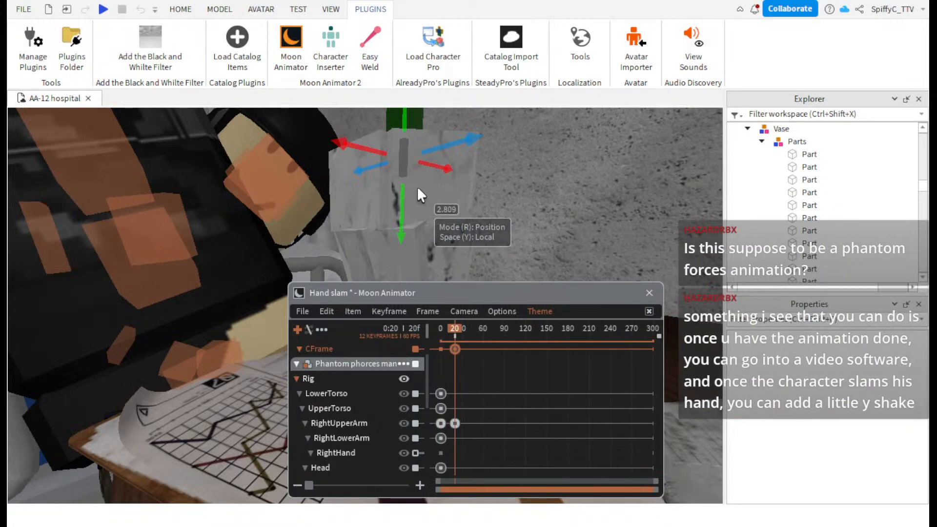
left_click_drag(400, 211, 400, 187)
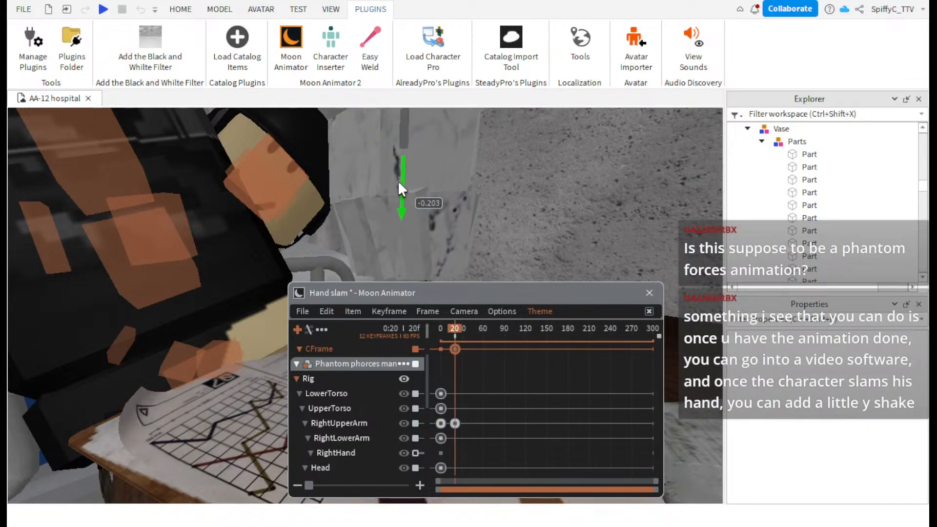
- Raise the vase slightly off the bedside table at frame 30, keying its lifted position
left_click(457, 330)
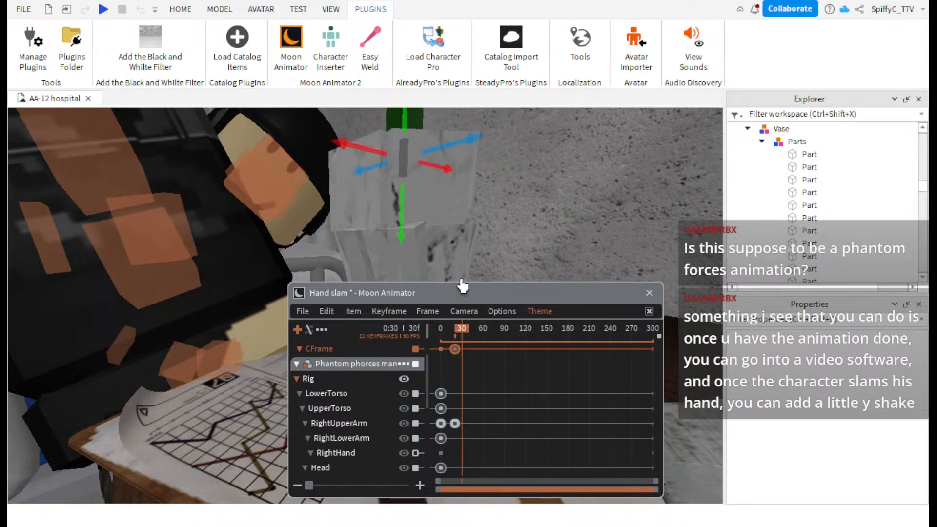
left_click_drag(399, 227, 399, 213)
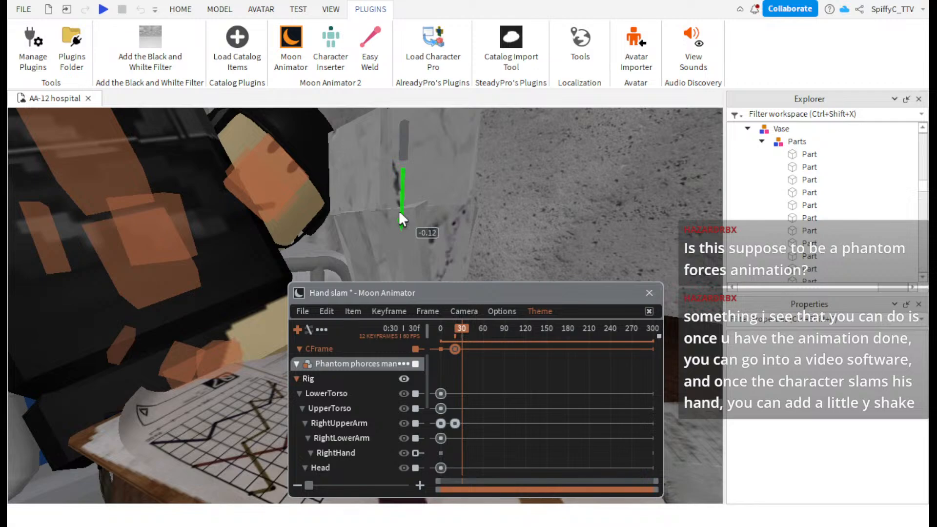
left_click_drag(399, 213, 399, 207)
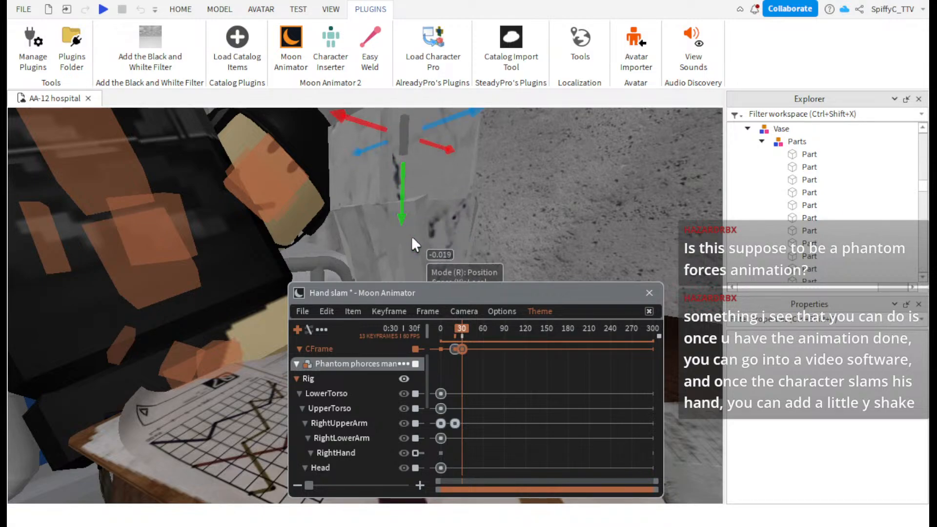
left_click_drag(446, 296, 444, 336)
left_click_drag(400, 198, 400, 197)
- Lower the vase back down to the bedside table at frame 40 and play back its bounce with the slam
left_click_drag(457, 356, 466, 381)
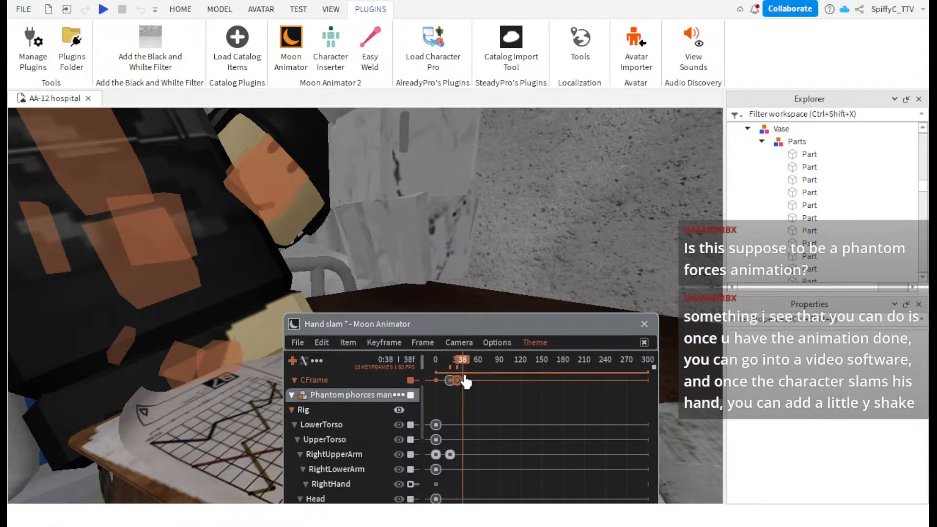
left_click_drag(400, 205, 404, 229)
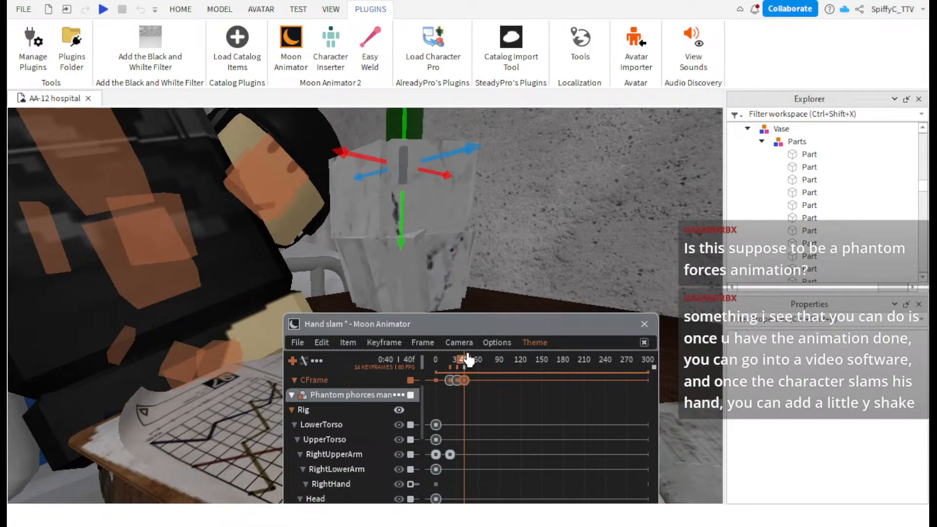
left_click_drag(466, 361, 422, 355)
key("space")
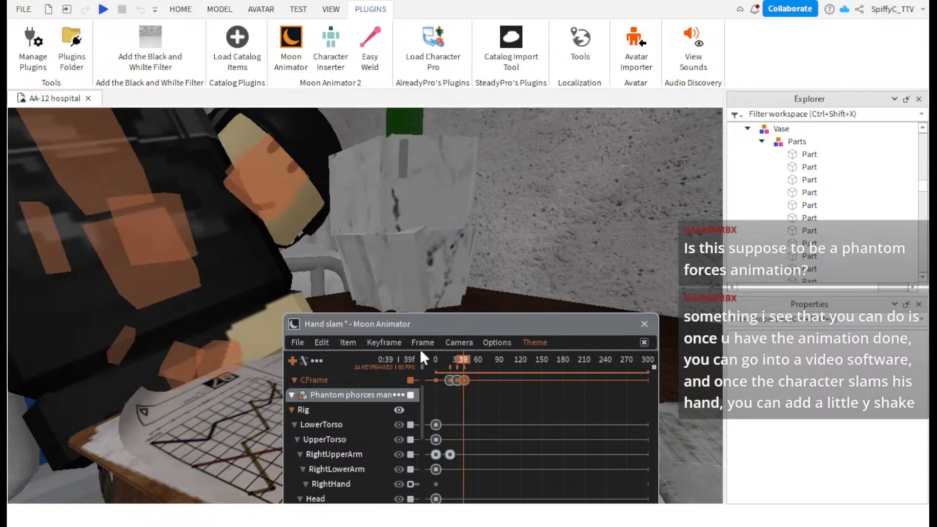
- Check the easing style of the vase's CFrame keyframes at frames 20, 30 and 40 together
left_click(445, 381)
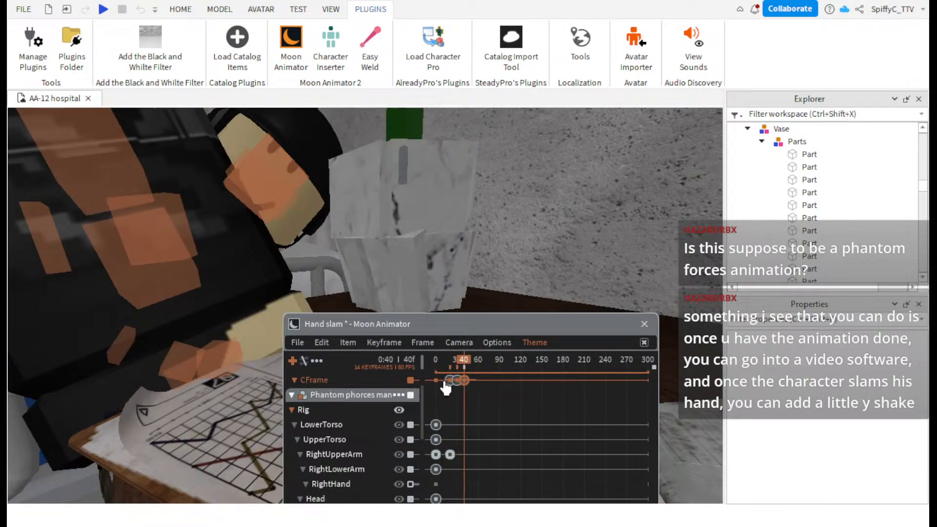
left_click(464, 381)
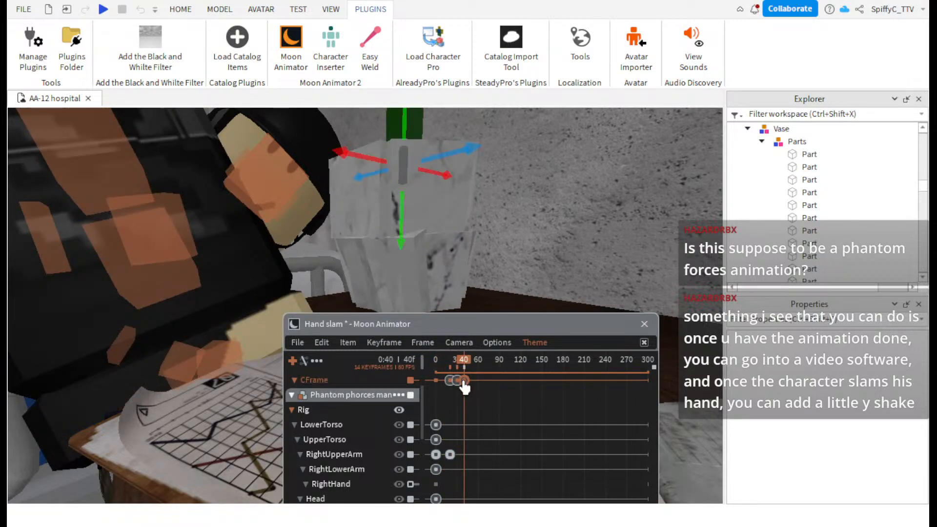
left_click(384, 343)
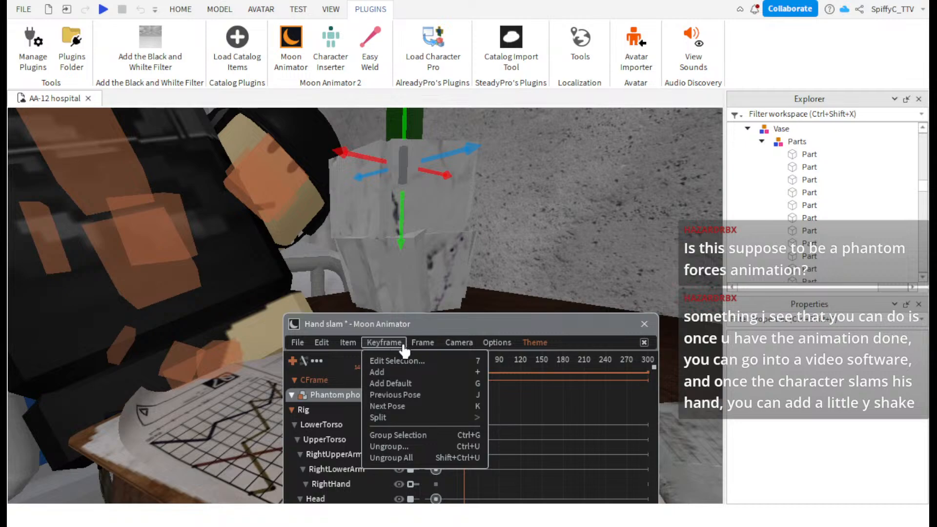
left_click(403, 360)
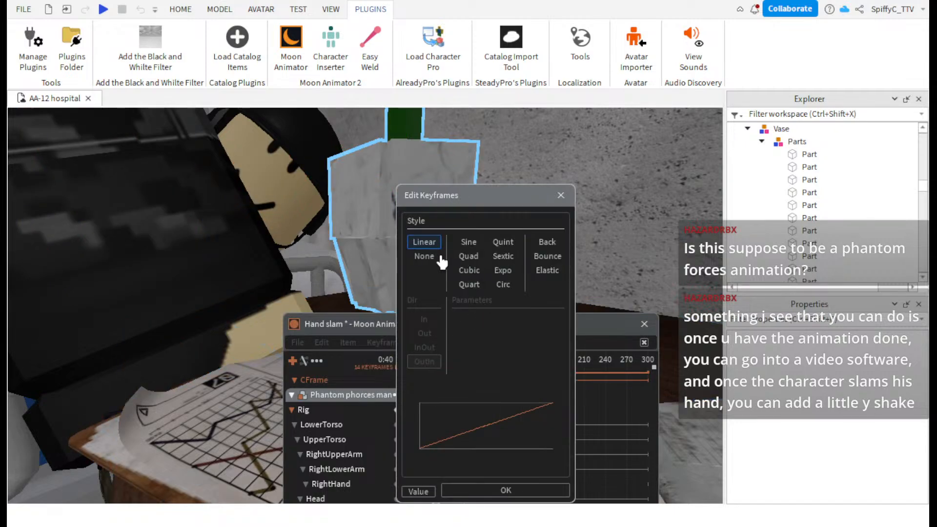
left_click(560, 196)
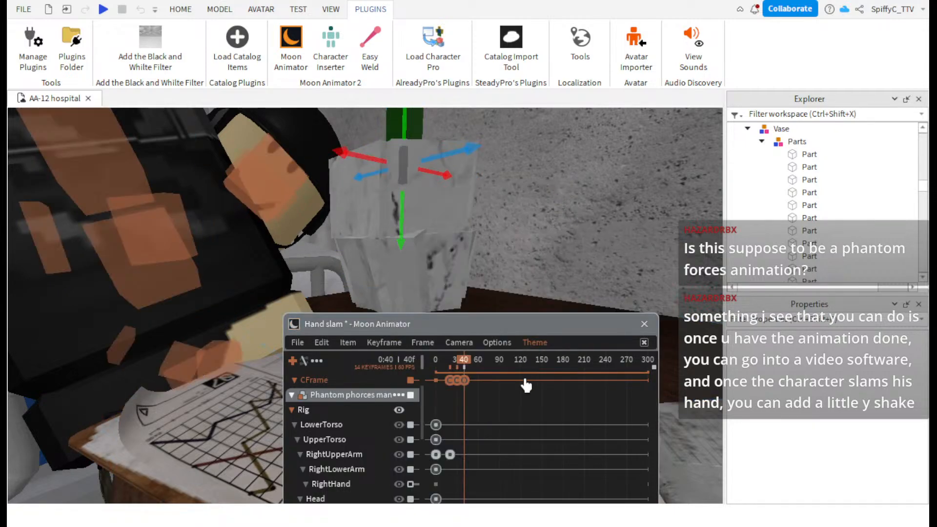
- Check the easing style of the vase's frame 20 CFrame keyframe on its own
left_click(519, 394)
left_click(451, 382)
left_click(390, 343)
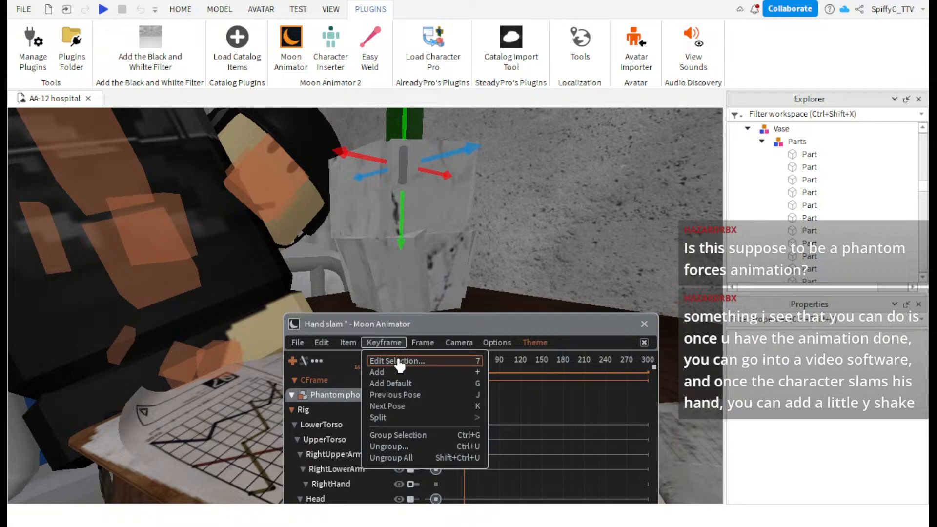
left_click(400, 361)
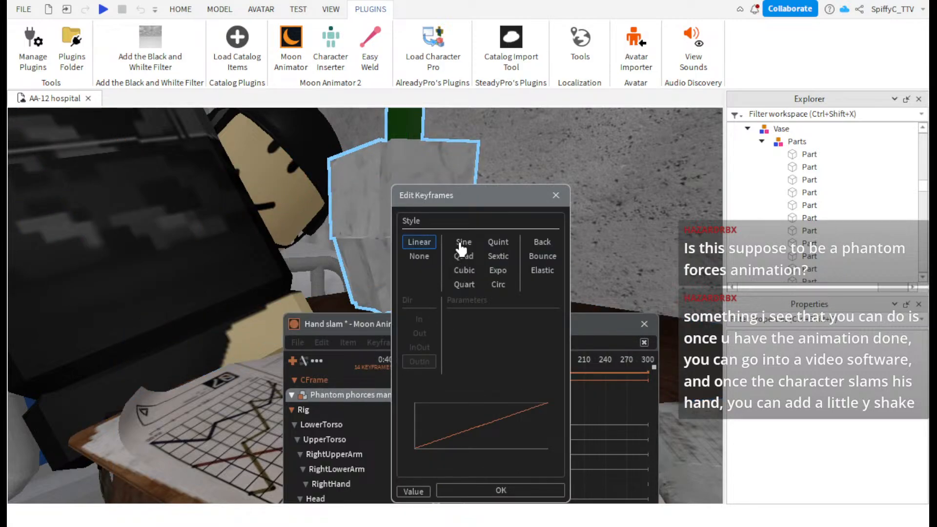
left_click(557, 197)
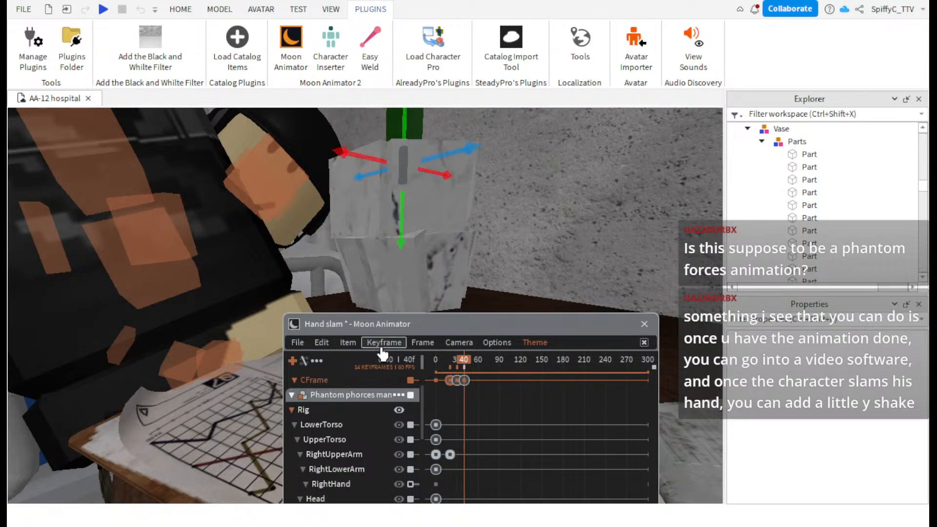
- Set the easing of the vase's frame 20 CFrame keyframe to Sine with the Out direction
left_click(349, 348)
mouse_move(372, 347)
left_click(387, 361)
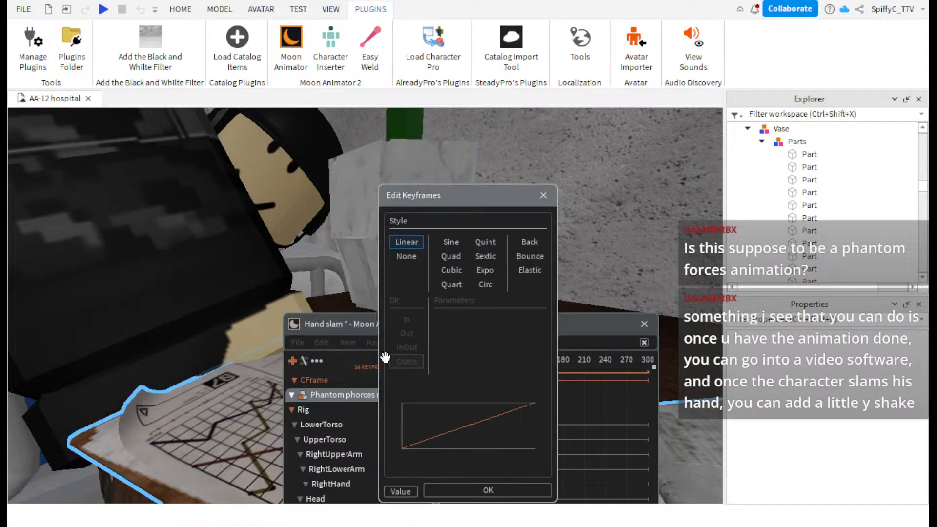
left_click(450, 242)
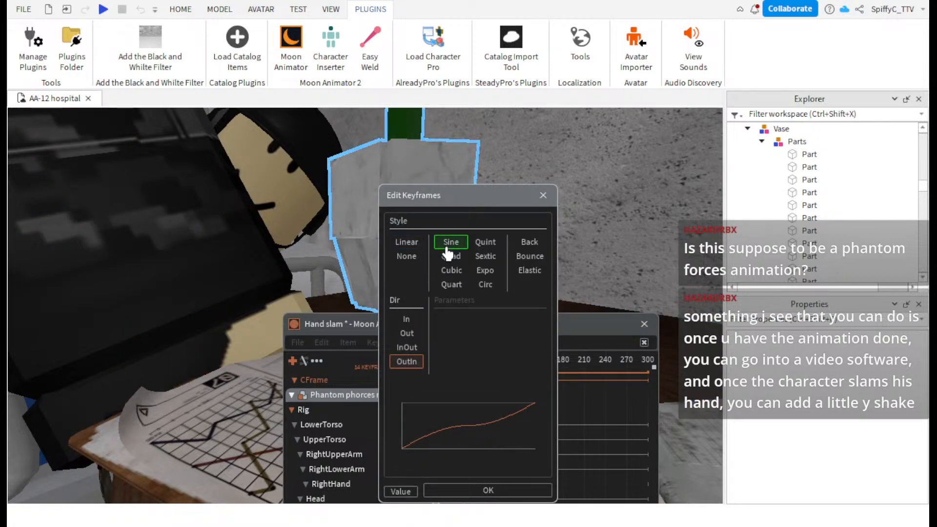
left_click(407, 333)
left_click(510, 494)
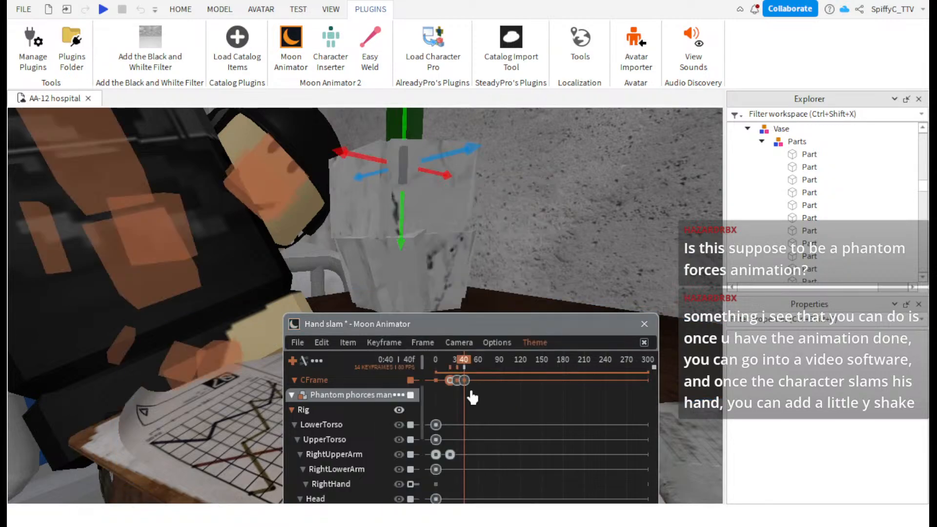
- Set the easing of the vase's frame 30 CFrame keyframe to Sine, direction In, and play back the bounce
left_click(358, 347)
left_click(384, 342)
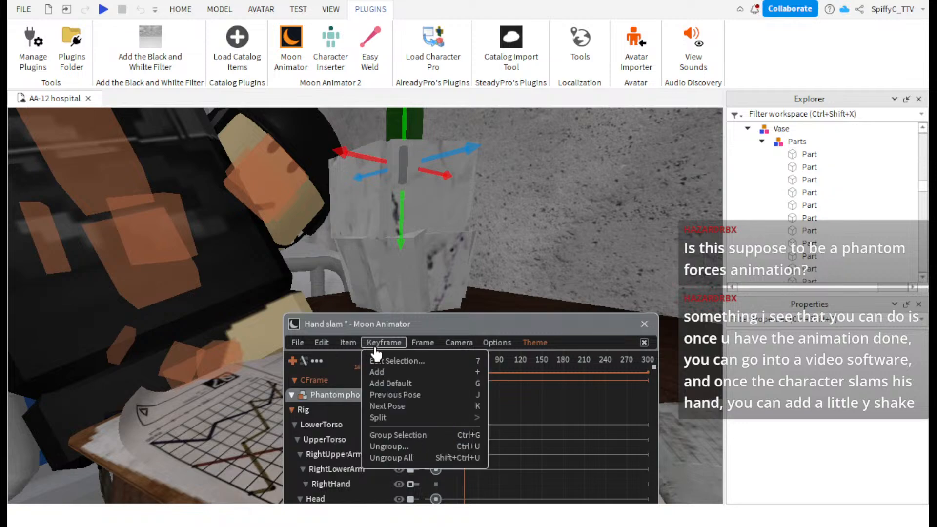
left_click(379, 358)
left_click(449, 242)
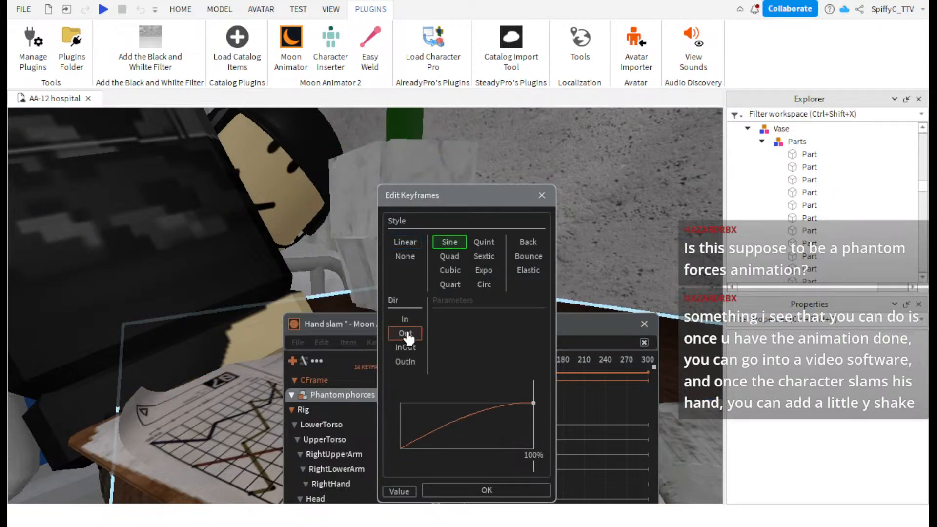
left_click(404, 318)
left_click(487, 490)
left_click_drag(464, 360, 446, 360)
key("space")
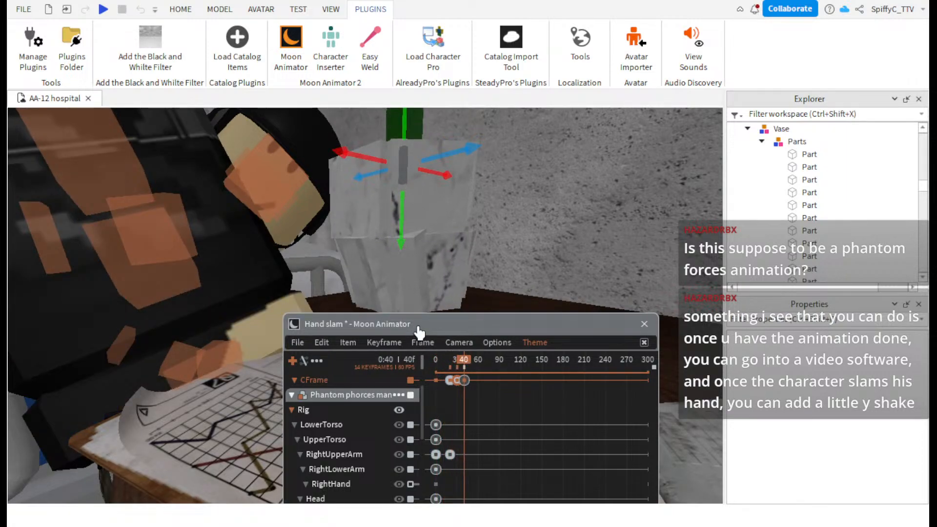
- Raise the vase higher above the bedside table at frame 30 and play back the stronger bounce
left_click(473, 403)
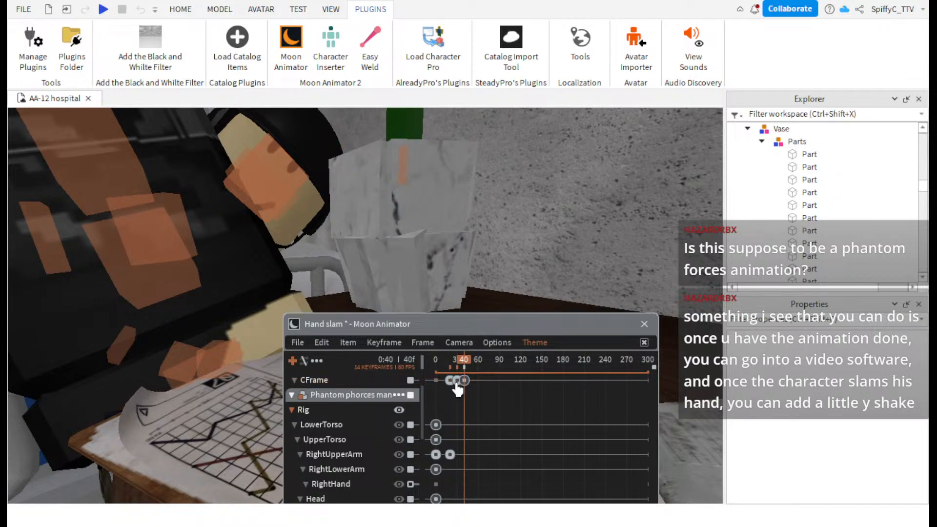
left_click(463, 380)
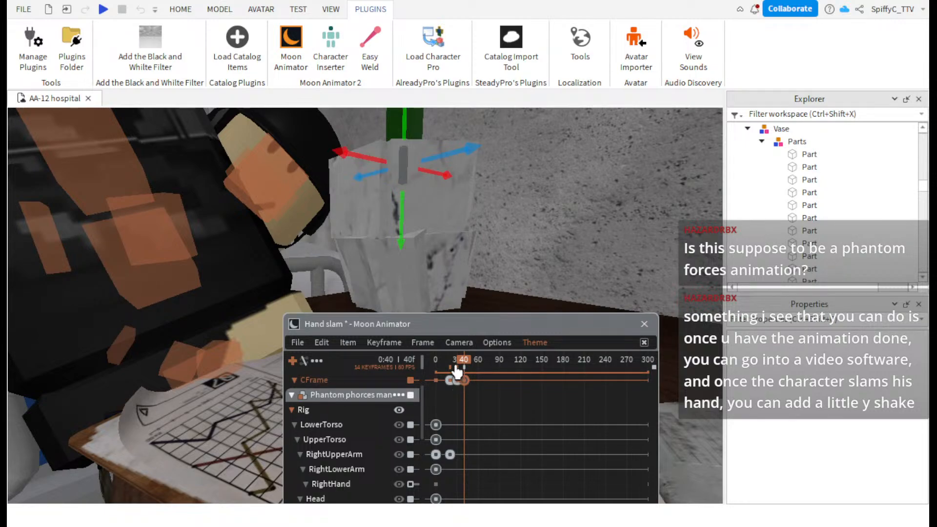
left_click(457, 372)
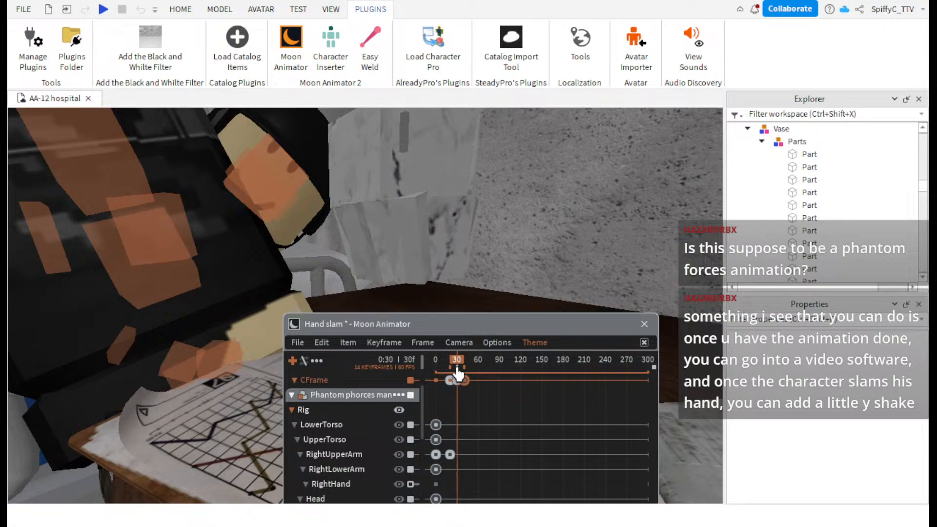
left_click_drag(401, 212, 407, 166)
left_click(443, 362)
key("space")
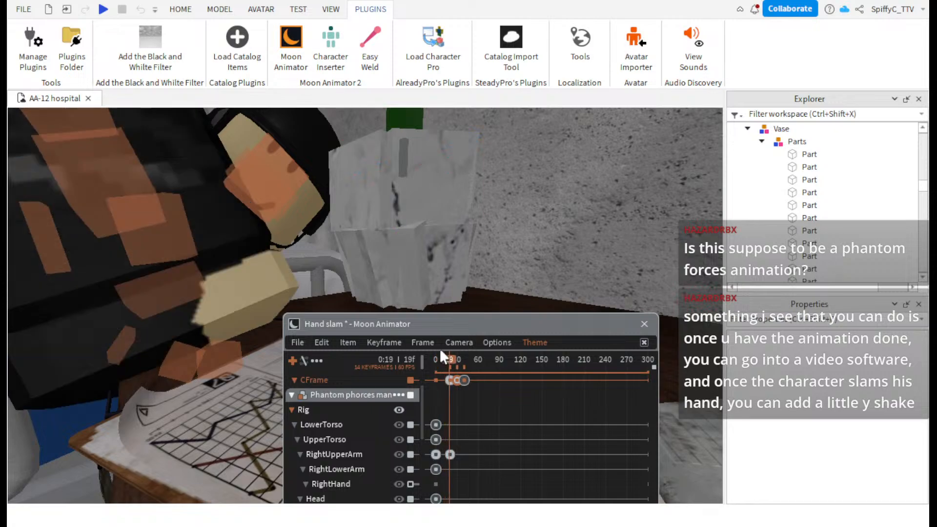
- Tilt the vase in mid-air at frame 30 and play back the animation
left_click(463, 364)
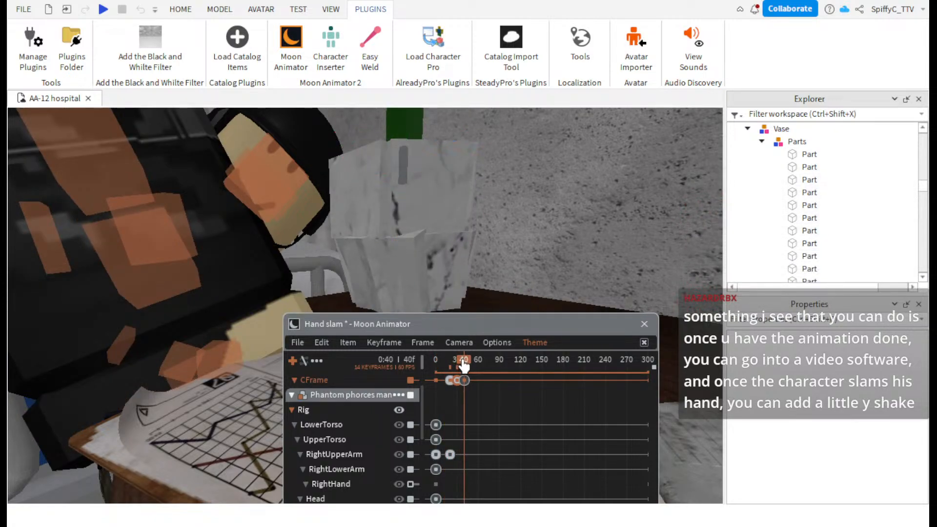
left_click_drag(464, 364, 456, 364)
key("r")
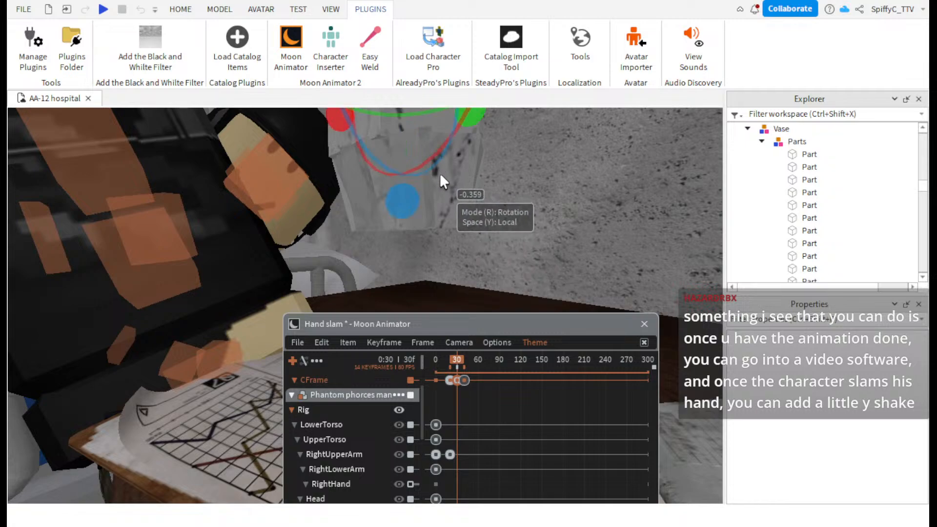
scroll(455, 148, "down", 2)
scroll(477, 284, "down", 3)
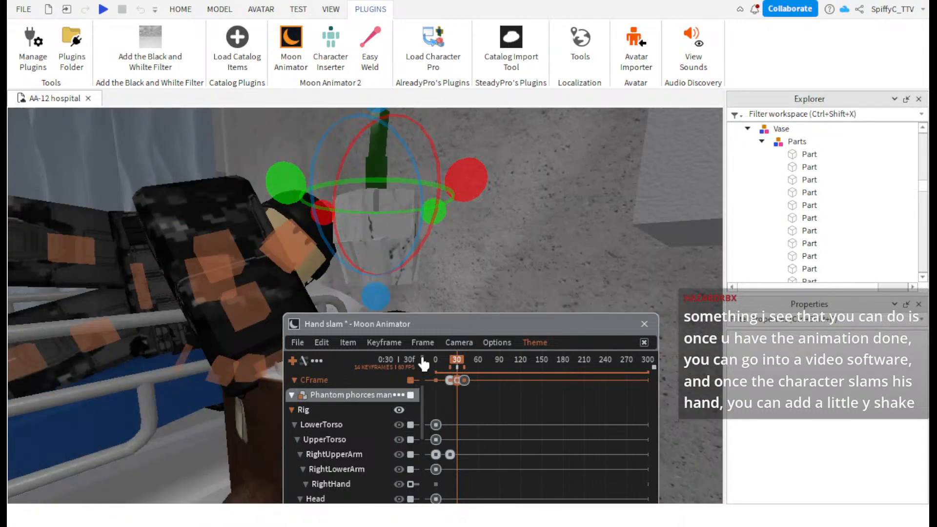
left_click_drag(461, 182, 440, 230)
key("r")
left_click_drag(457, 361, 435, 361)
key("space")
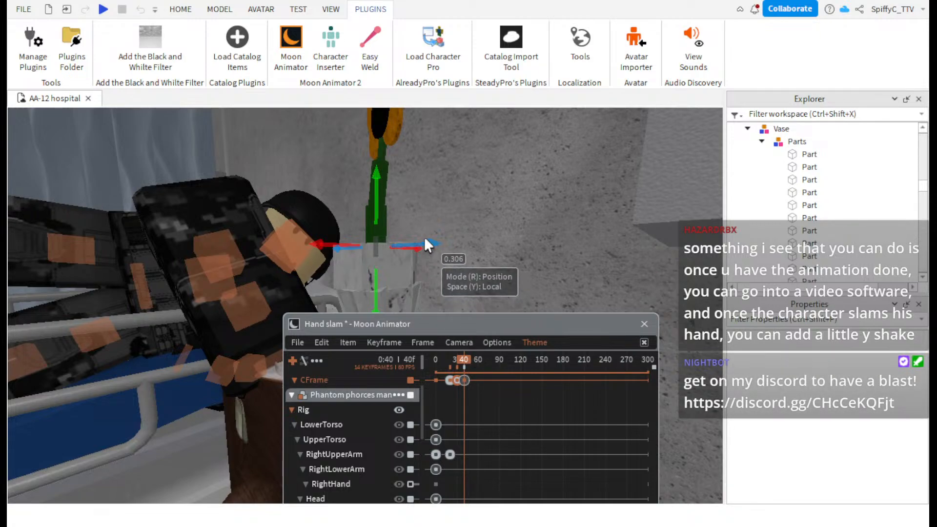
- Rotate the vase about 89 degrees at frame 40 so that it tips over onto its side
left_click_drag(429, 240, 414, 313)
key("r")
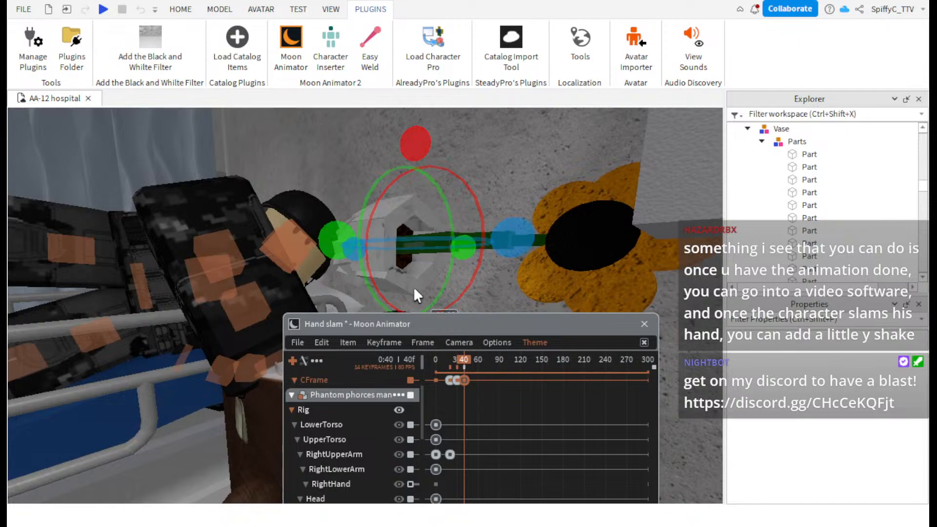
right_click_drag(416, 208, 415, 206)
key("r")
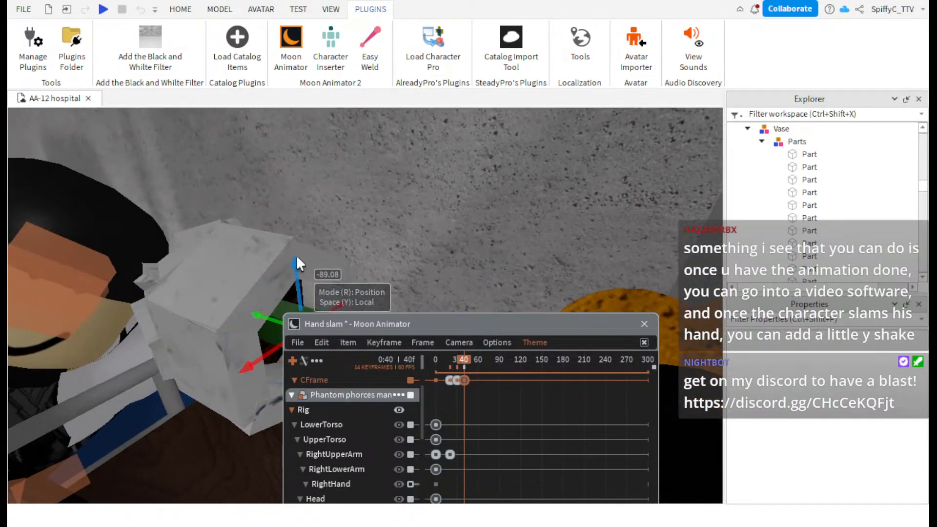
- Lower the tipped vase at frame 40 until it rests on the bedside table
left_click_drag(296, 258, 307, 359)
scroll(356, 266, "down", 5)
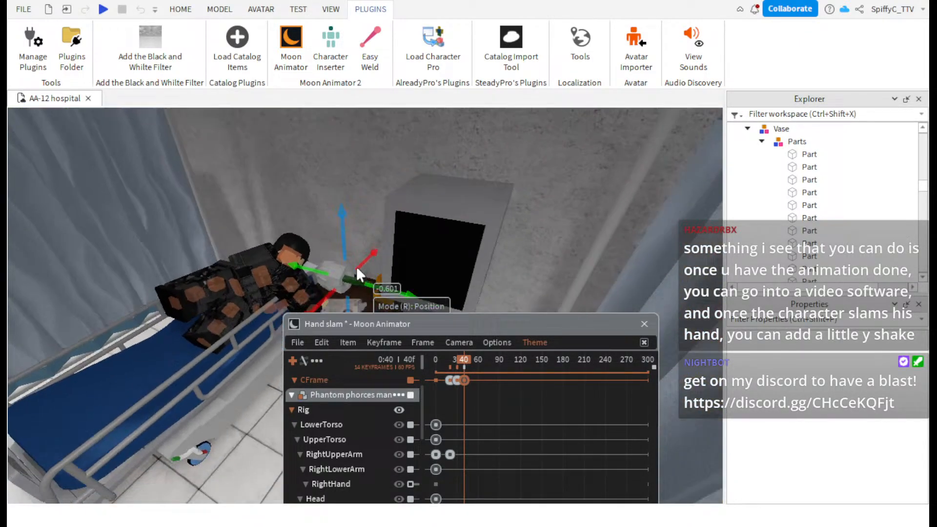
scroll(356, 265, "up", 8)
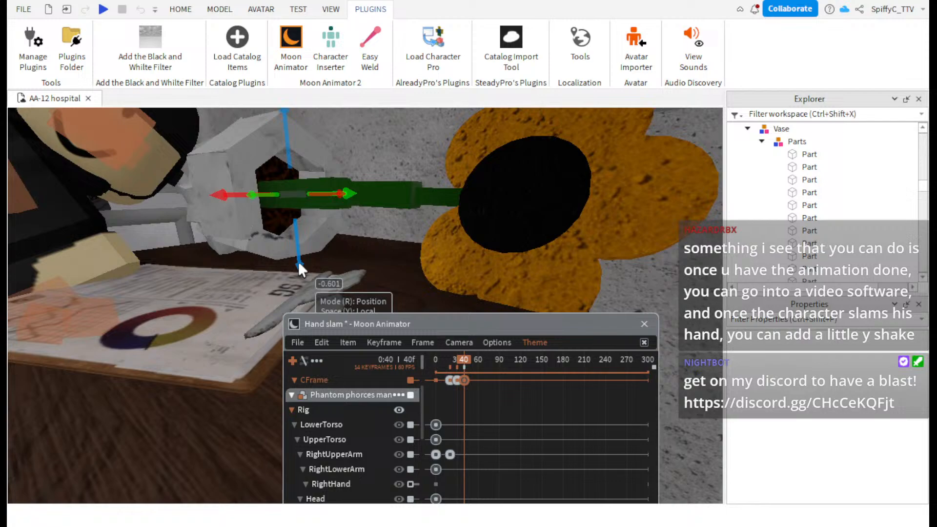
left_click_drag(298, 261, 303, 264)
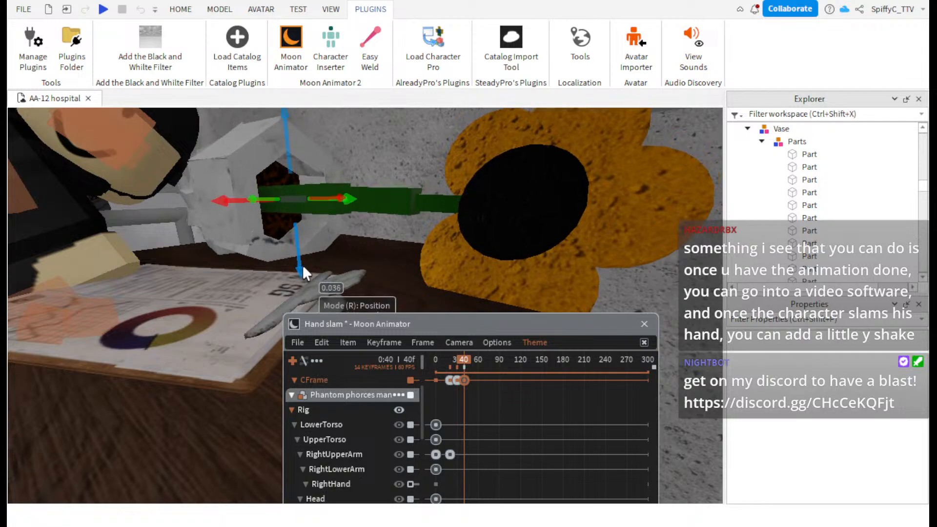
right_click_drag(321, 251, 321, 251)
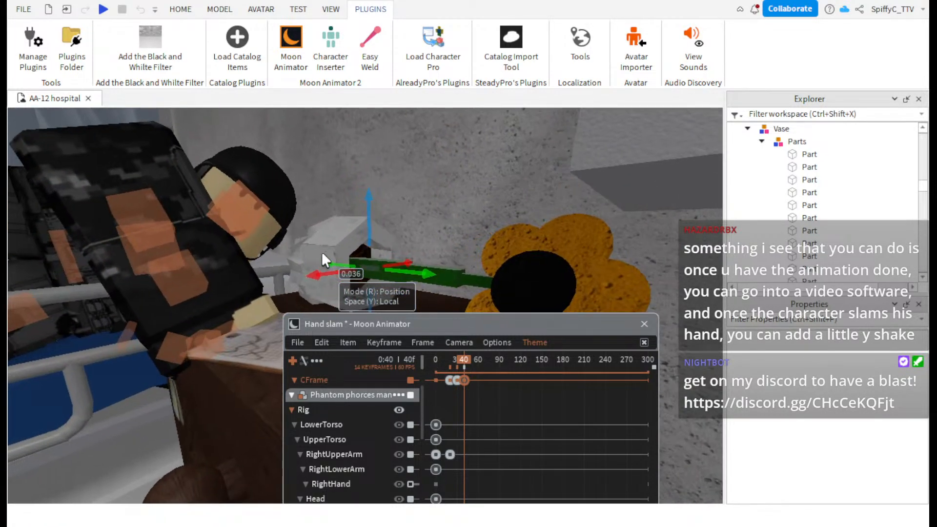
scroll(322, 258, "up", 2)
- Play back the slam several times to review how the vase bounces and topples over
left_click_drag(465, 359, 441, 355)
key("space")
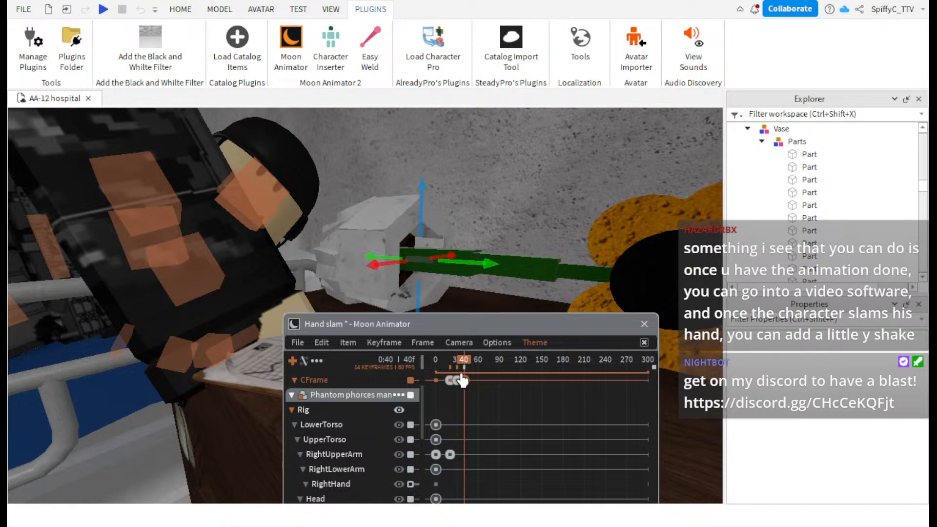
left_click_drag(463, 361, 435, 361)
key("space")
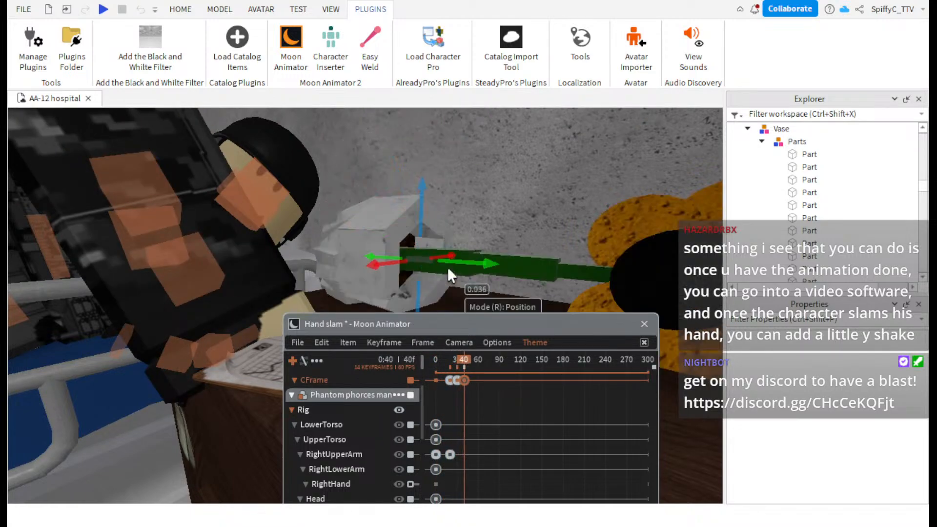
left_click(455, 371)
left_click_drag(455, 370, 436, 369)
key("space")
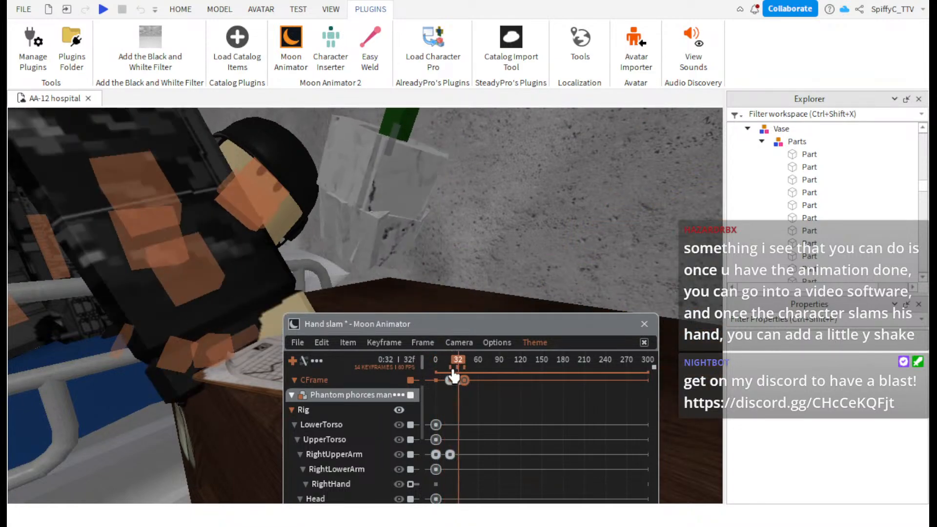
- Shift the airborne vase about 0.28 away from the patient and adjust its height at frame 30, checking with playback
left_click(457, 364)
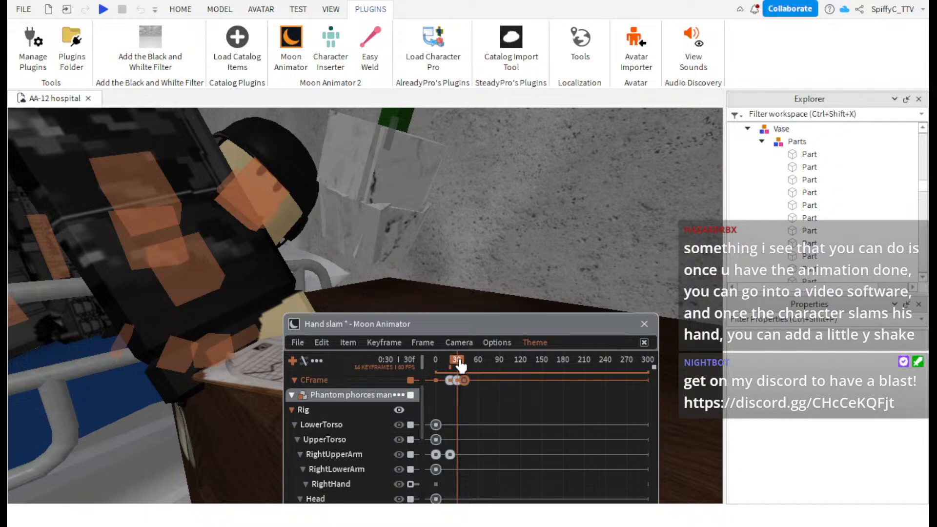
left_click_drag(439, 149, 464, 163)
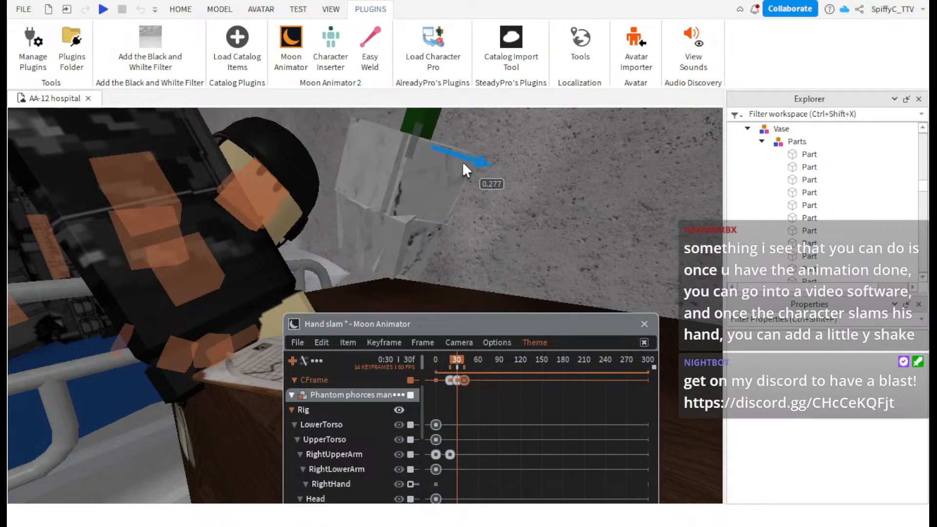
left_click_drag(391, 208, 405, 180)
left_click_drag(457, 363, 436, 363)
key("space")
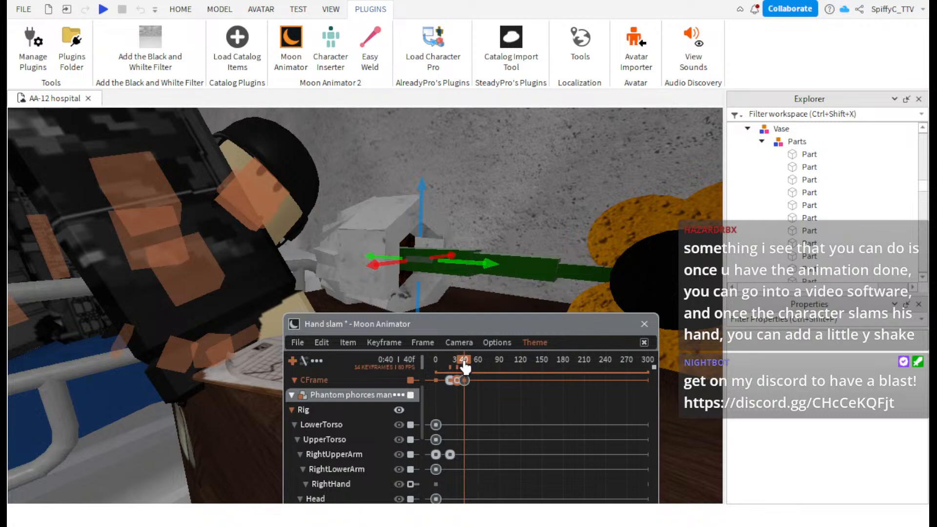
- Slide the toppled vase away from the patient along its length at frame 40, fine-tuning its landing spot with repeated playback
left_click_drag(482, 265, 566, 290)
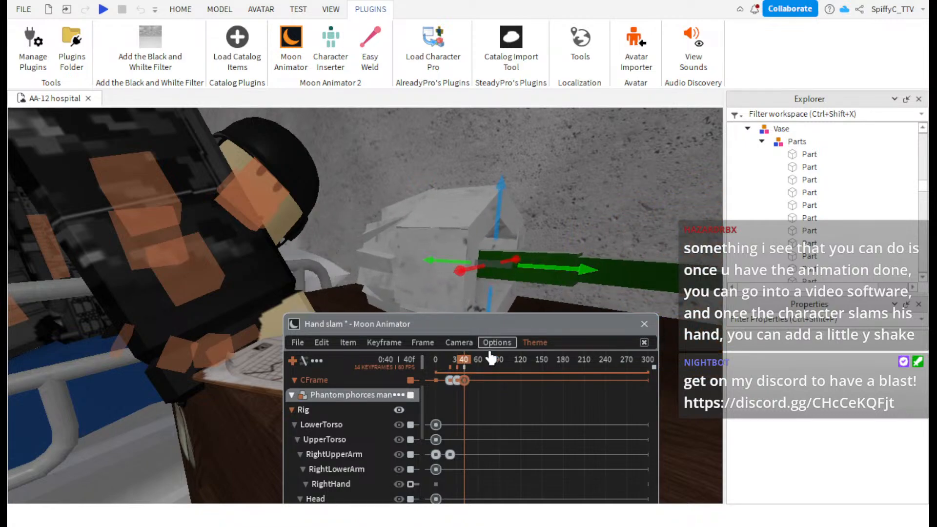
left_click_drag(452, 362, 445, 360)
key("space")
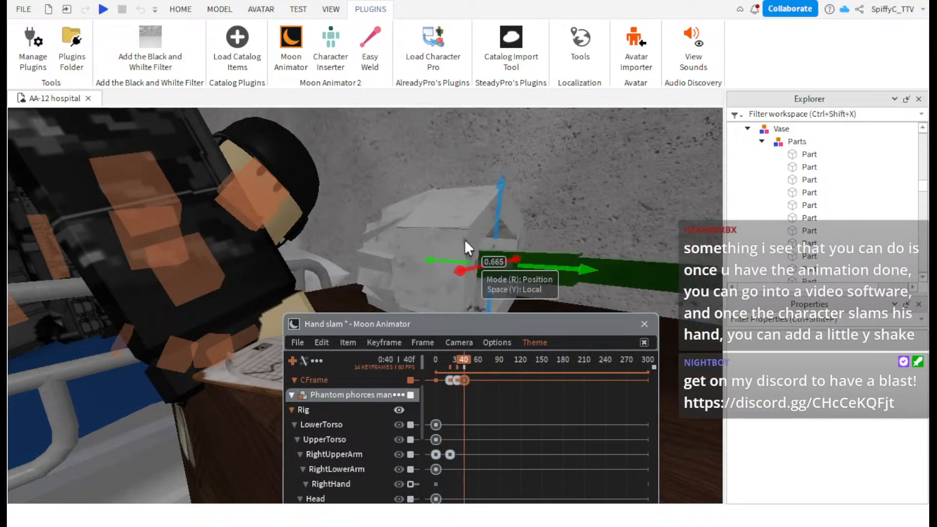
left_click_drag(546, 263, 589, 276)
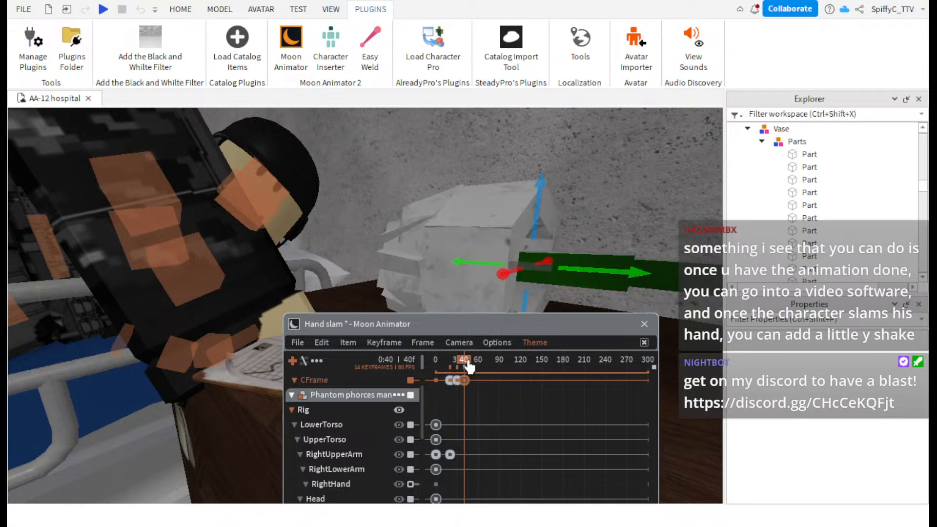
left_click_drag(466, 362, 430, 359)
key("space")
left_click_drag(598, 271, 585, 272)
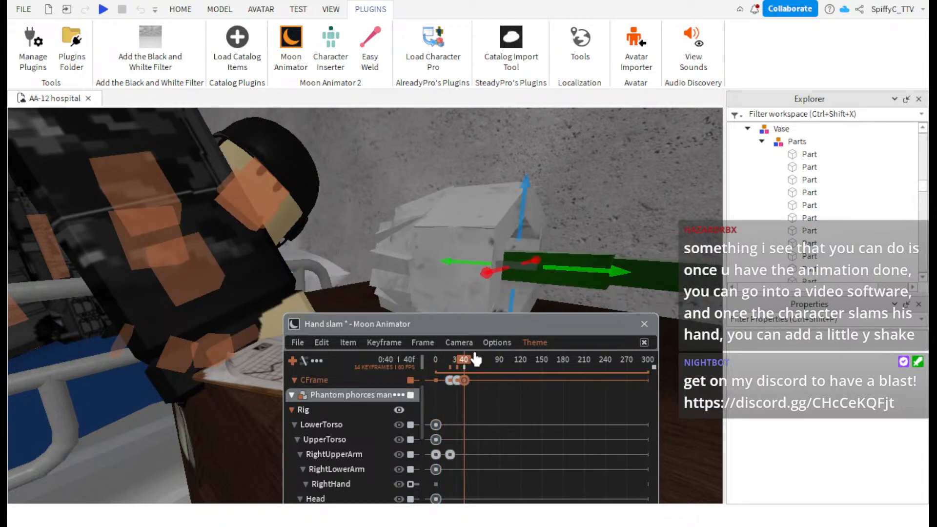
left_click_drag(466, 361, 436, 360)
key("space")
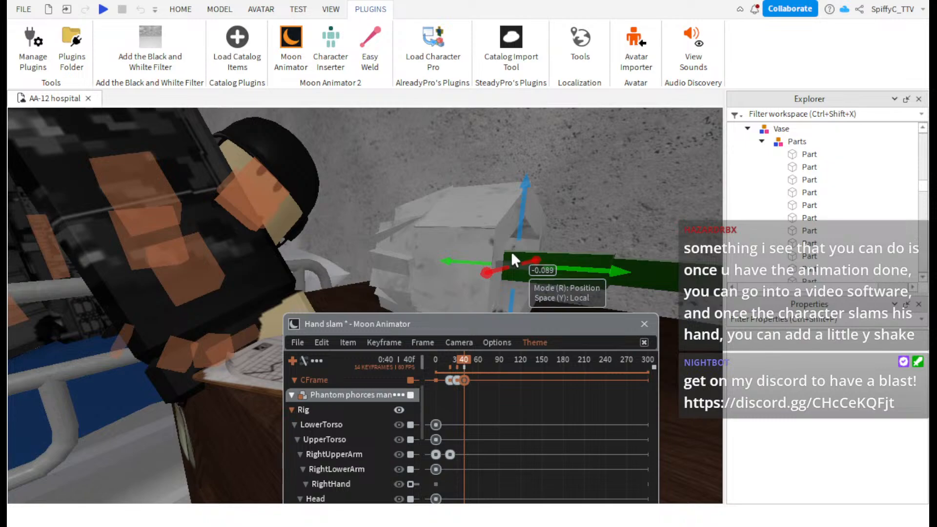
- Try to turn and shift the toppled vase at frame 60 so that it rolls across the bedside table
scroll(517, 263, "down", 4)
right_click_drag(518, 263, 515, 262)
scroll(517, 263, "up", 4)
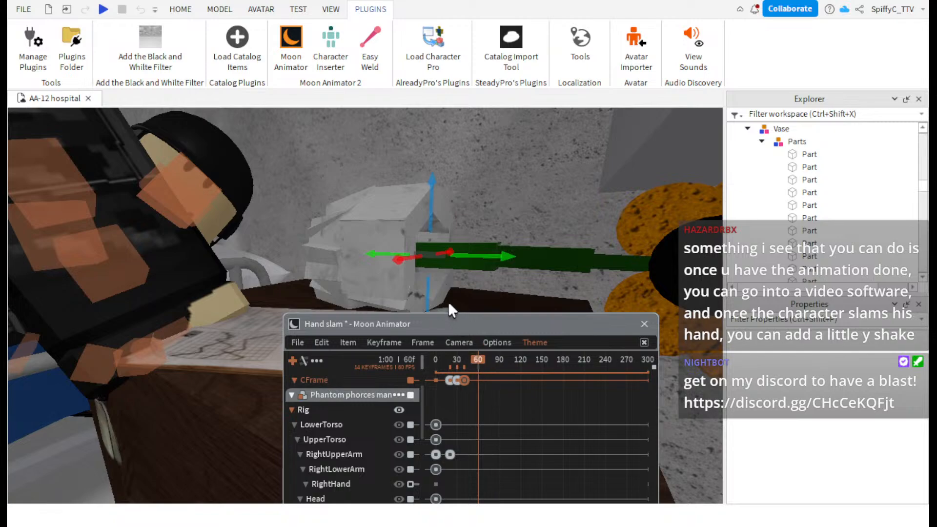
key("r")
left_click_drag(436, 297, 427, 287)
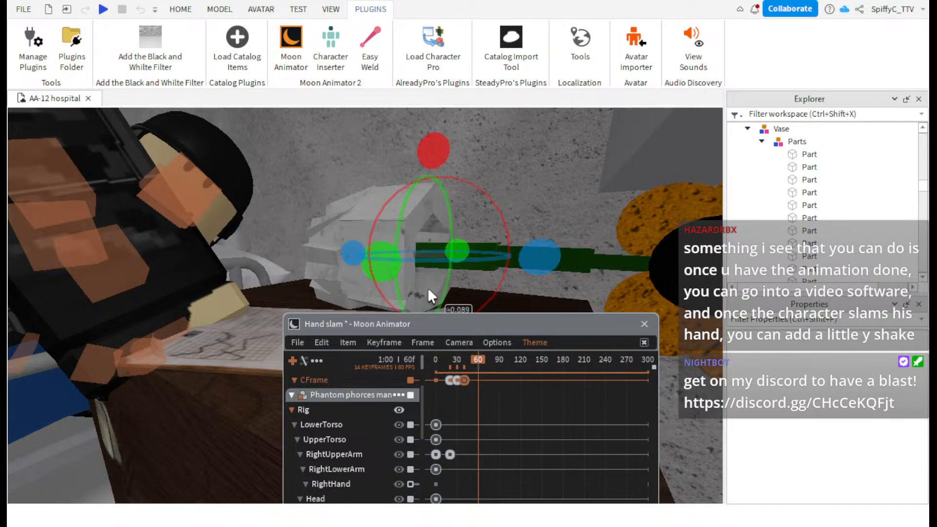
right_click_drag(427, 288, 429, 286)
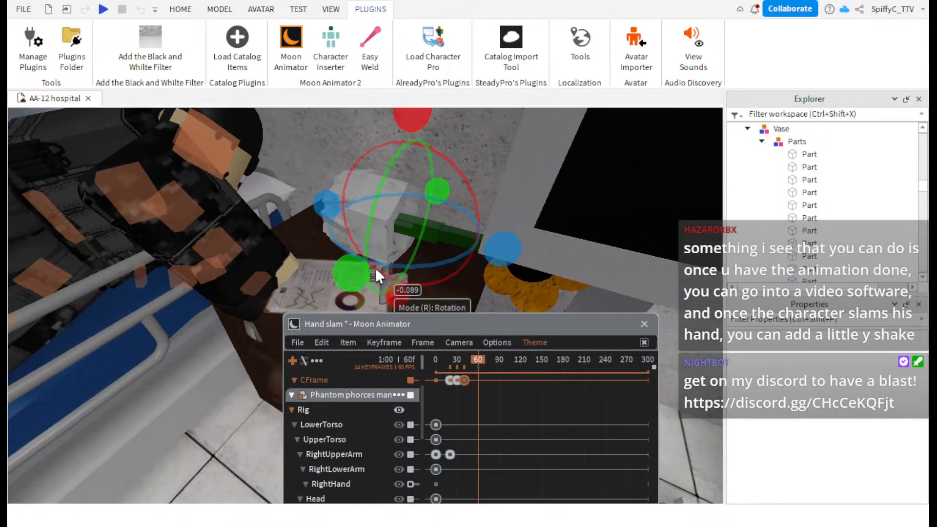
left_click_drag(349, 267, 325, 291)
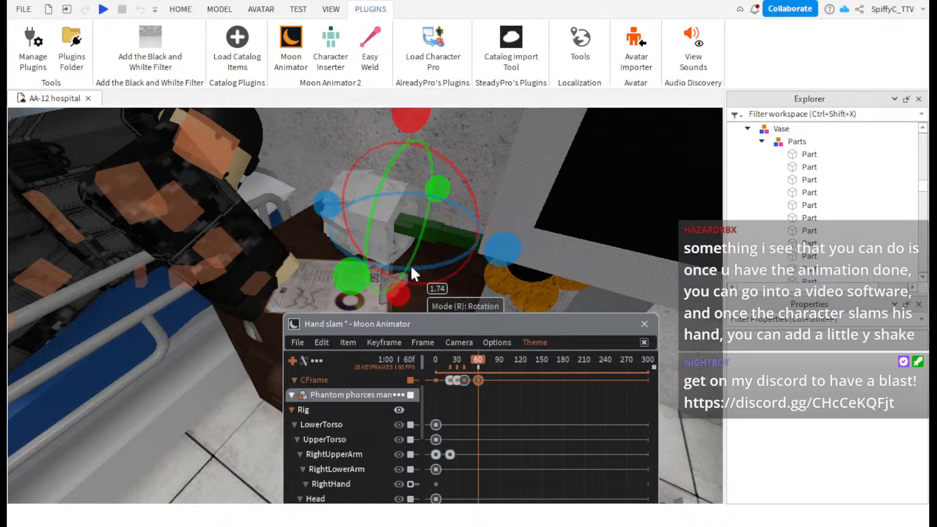
left_click_drag(410, 265, 455, 260)
key("r")
left_click_drag(433, 200, 376, 229)
left_click_drag(326, 203, 327, 189)
- Try another rotation of the vase at frame 61, and delete its keyframes around frame 60
mouse_move(478, 363)
left_mouse_down()
mouse_move(459, 361)
mouse_move(478, 361)
left_mouse_up()
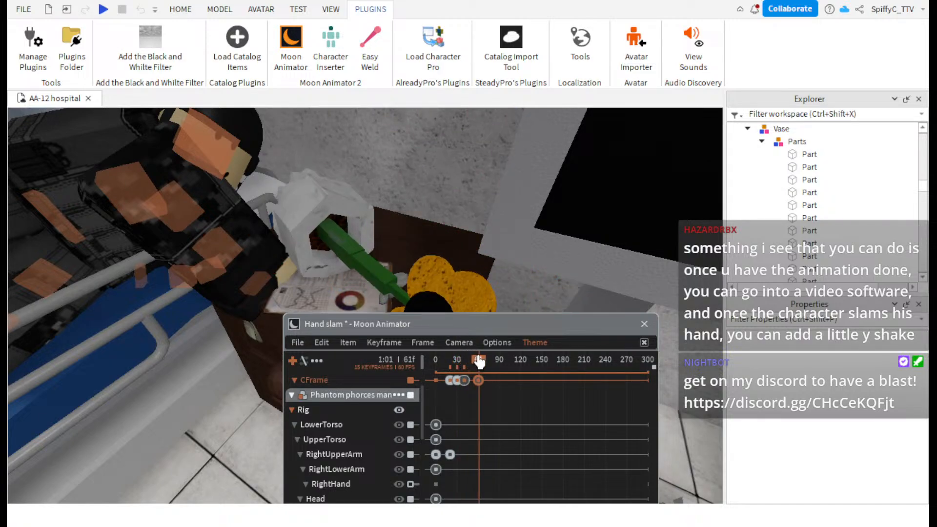
key("r")
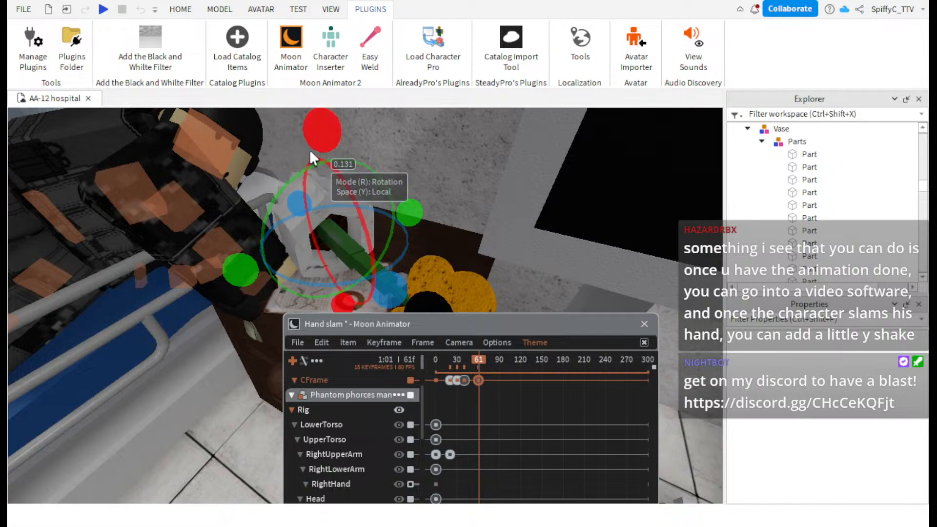
left_click_drag(243, 268, 350, 278)
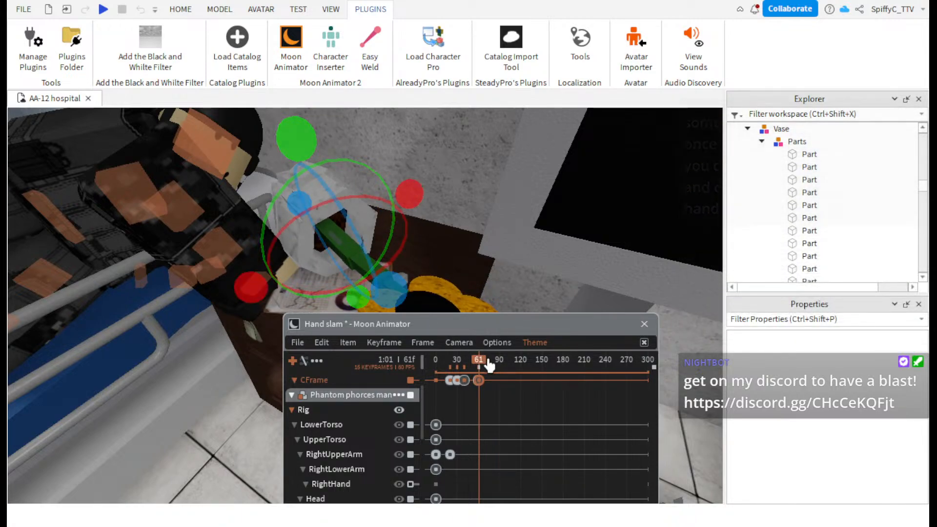
left_click(473, 361)
left_click_drag(475, 360, 481, 362)
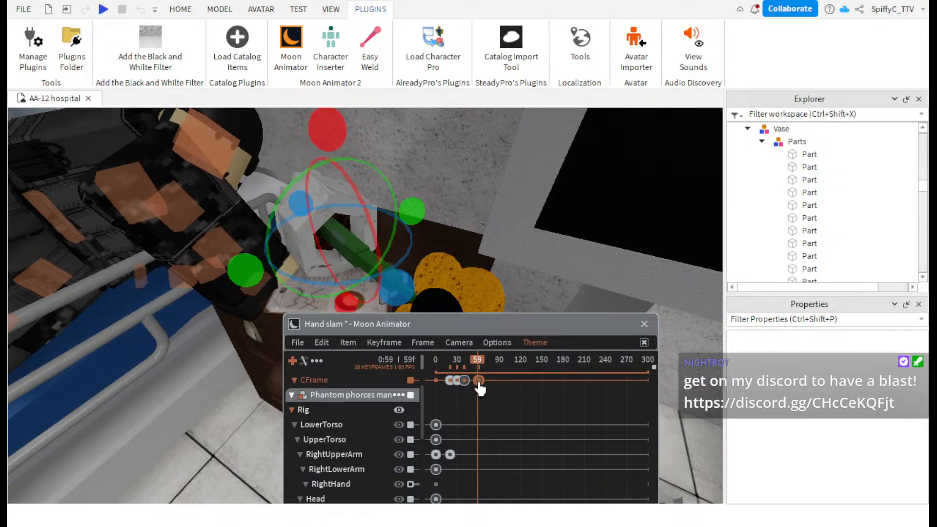
key("Delete")
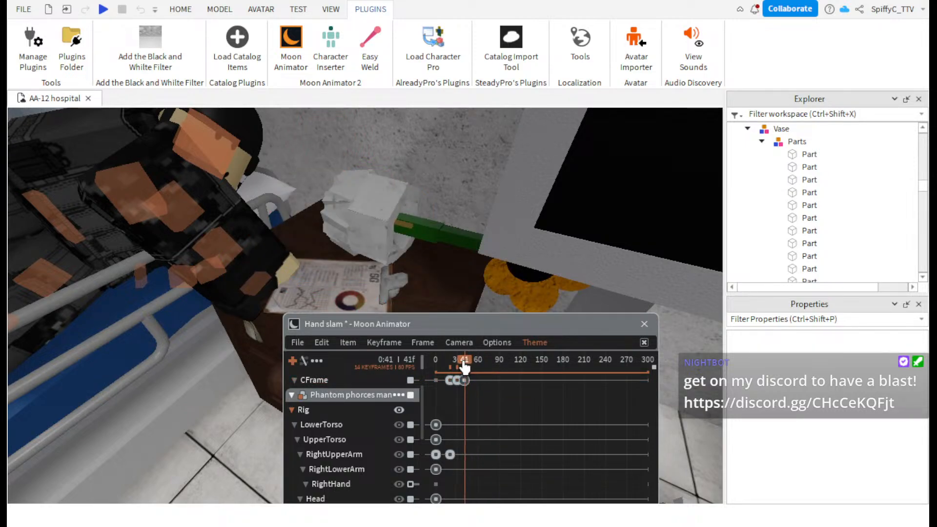
- Return to frame 40 and replay the hand slam several times, checking the vase's landing up close
mouse_move(465, 366)
left_mouse_down()
mouse_move(443, 364)
mouse_move(464, 361)
left_mouse_up()
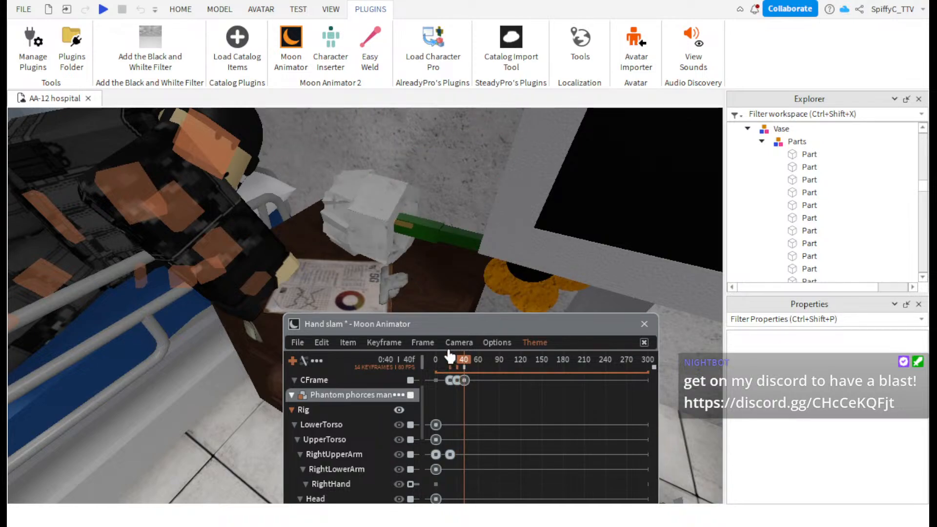
right_click_drag(435, 280, 435, 281)
key("w")
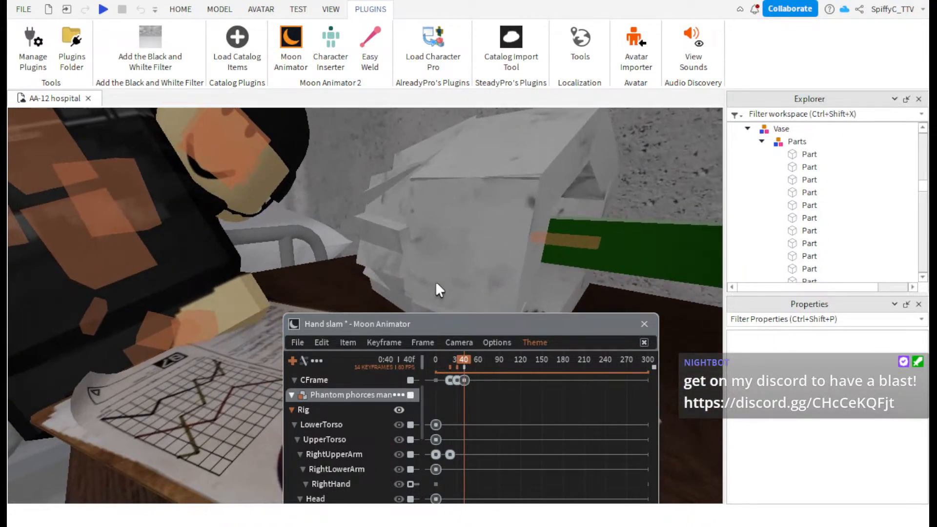
key("space")
scroll(436, 279, "down", 1)
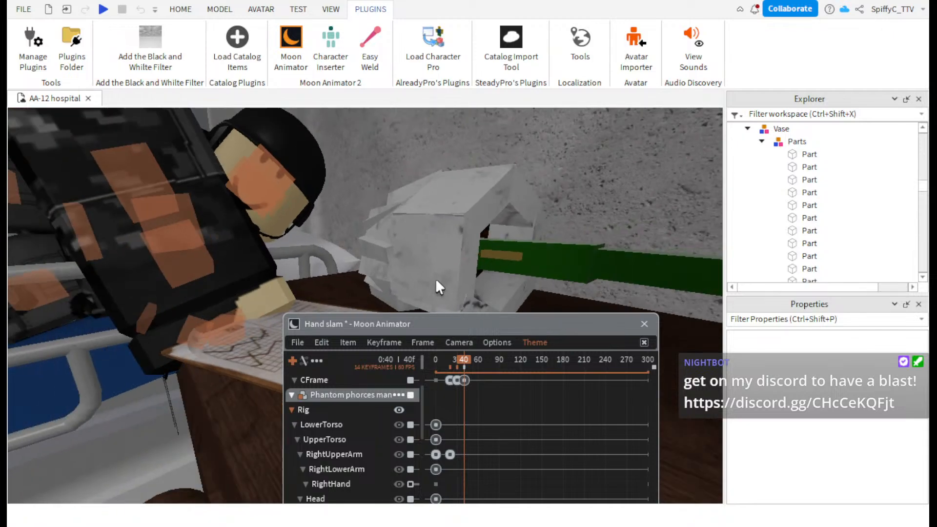
scroll(435, 279, "up", 3)
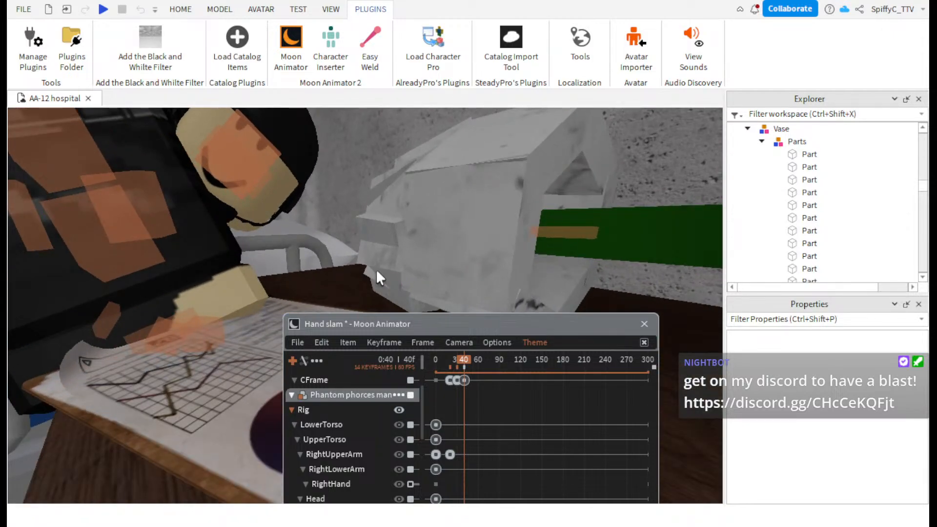
key("space")
scroll(404, 280, "down", 2)
scroll(404, 280, "up", 1)
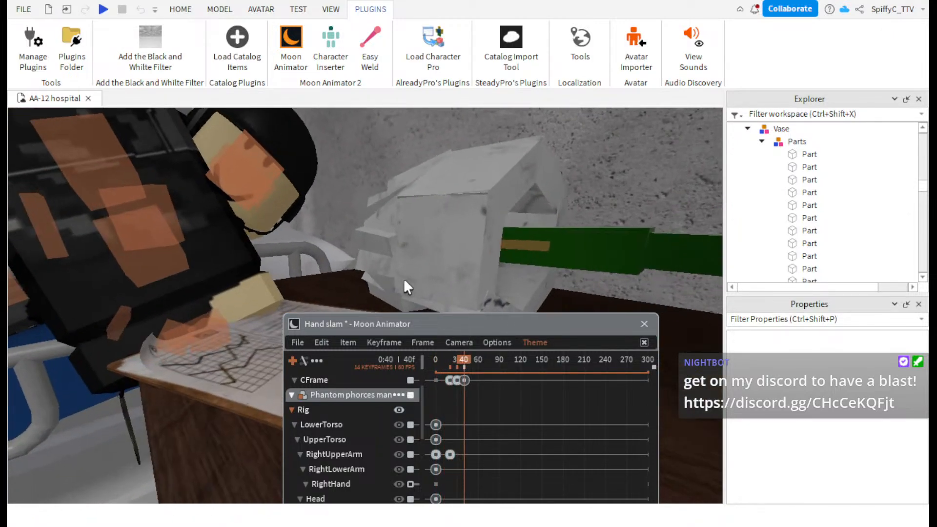
key("space")
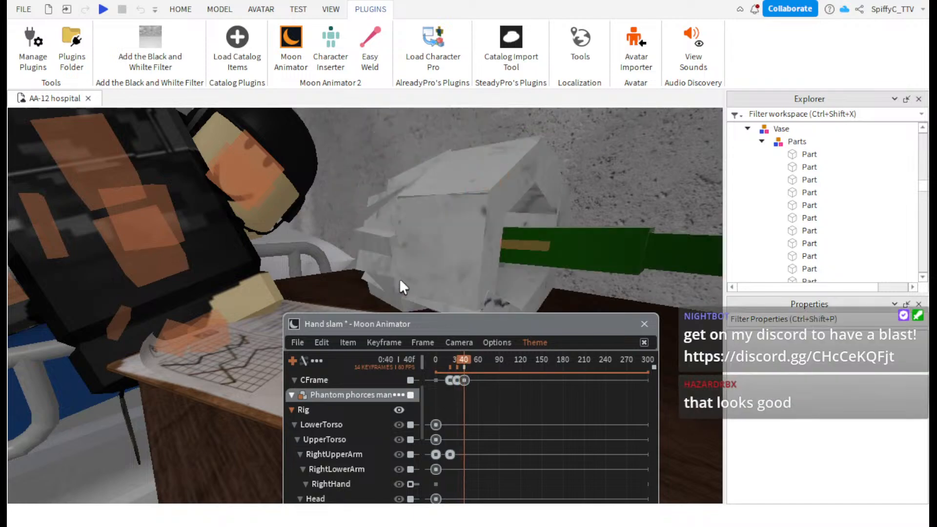
key("space")
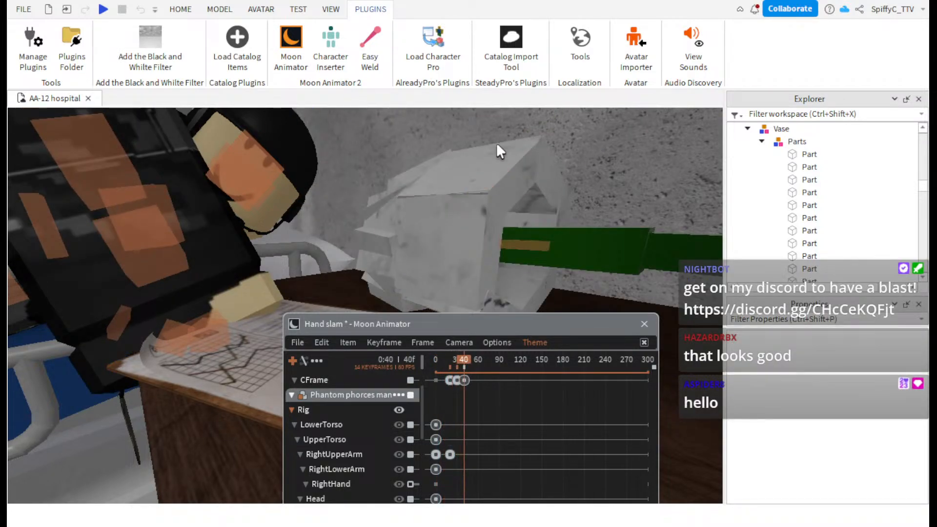
- Examine the toppled vase and the patient's hand on the bedside table from several angles
key("s")
right_click_drag(504, 182, 481, 209)
key("w")
key("s")
key("w")
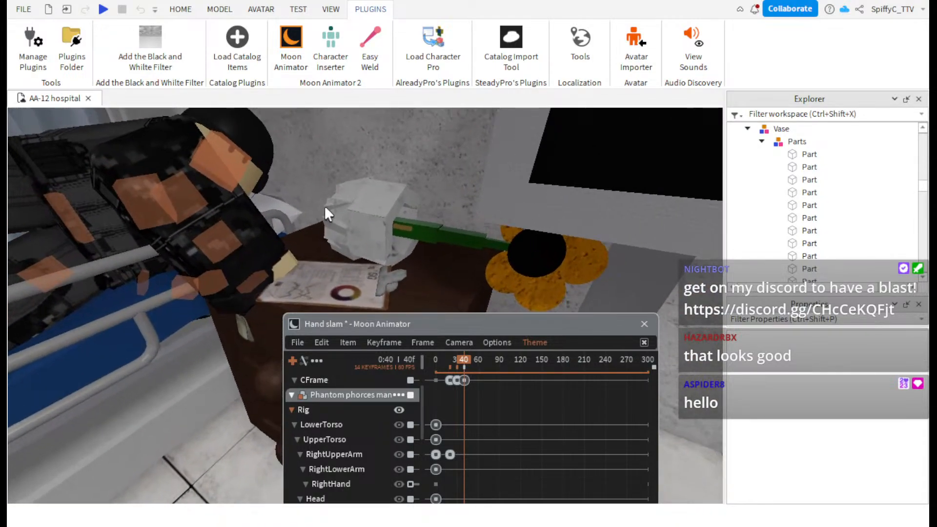
key("w")
right_click_drag(360, 221, 360, 221)
key("s")
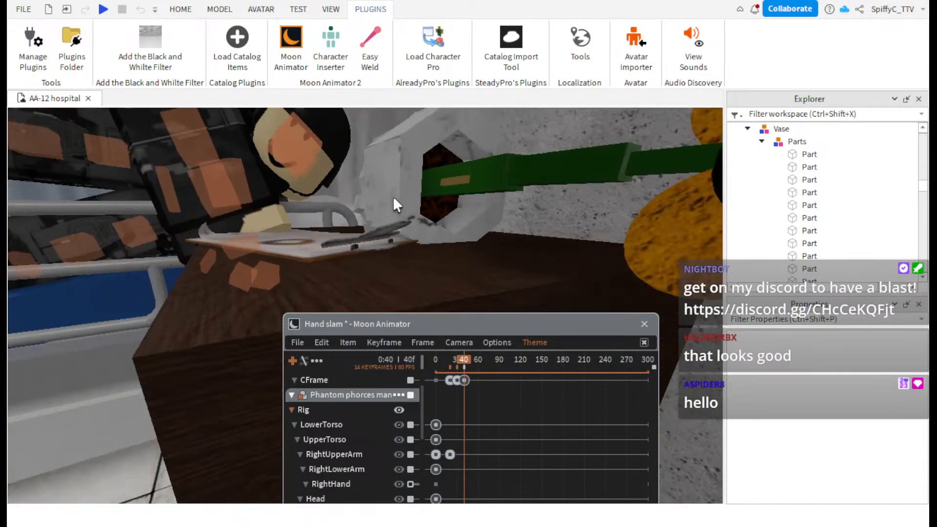
key("s")
right_click_drag(396, 184, 397, 186)
key("w")
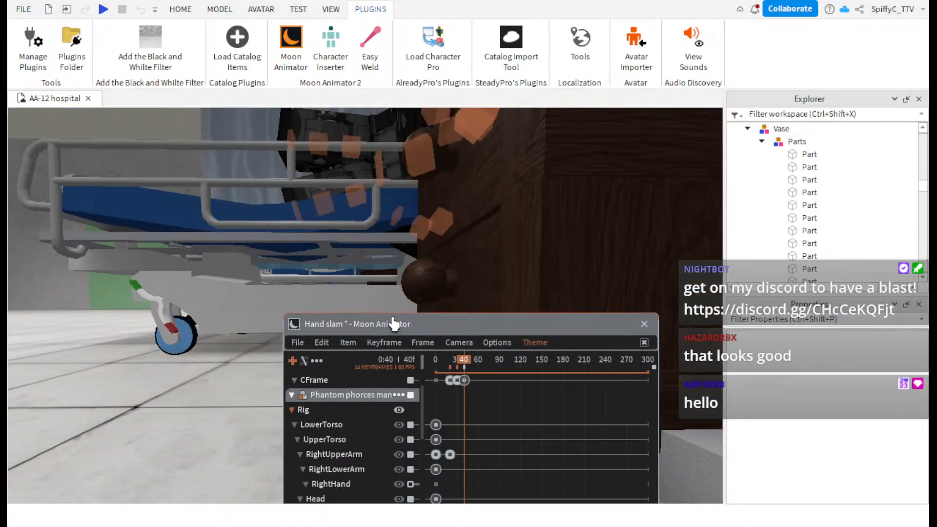
- Move the animator window aside and save the Hand slam animation
left_click_drag(393, 322, 469, 318)
left_click(363, 329)
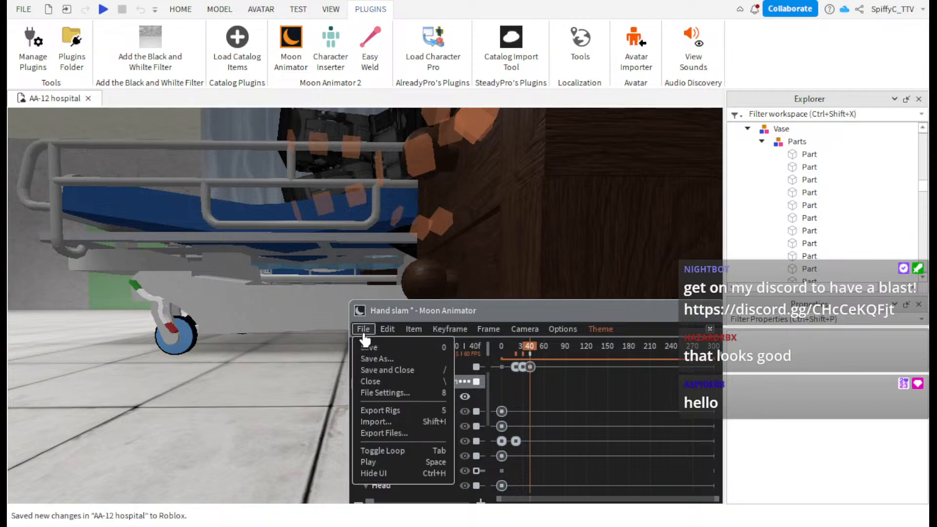
left_click(384, 350)
right_click_drag(452, 263, 452, 263)
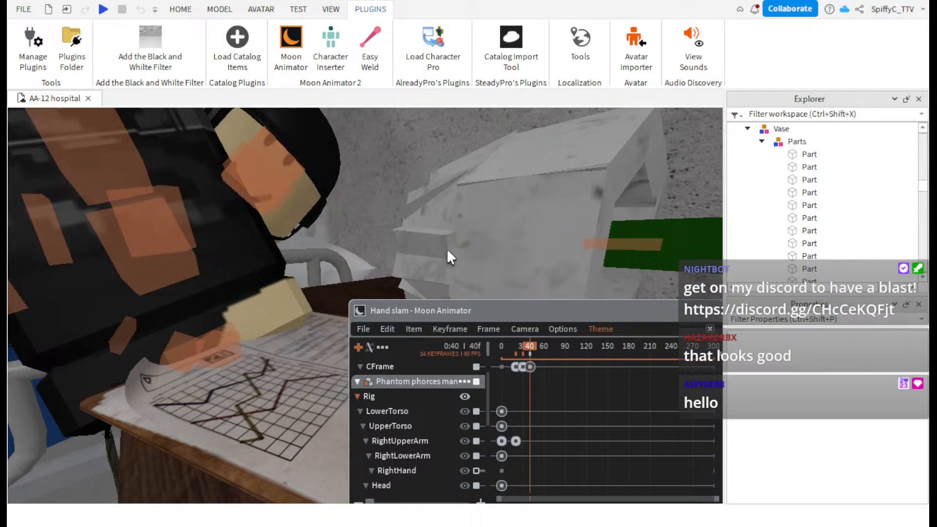
scroll(441, 245, "down", 8)
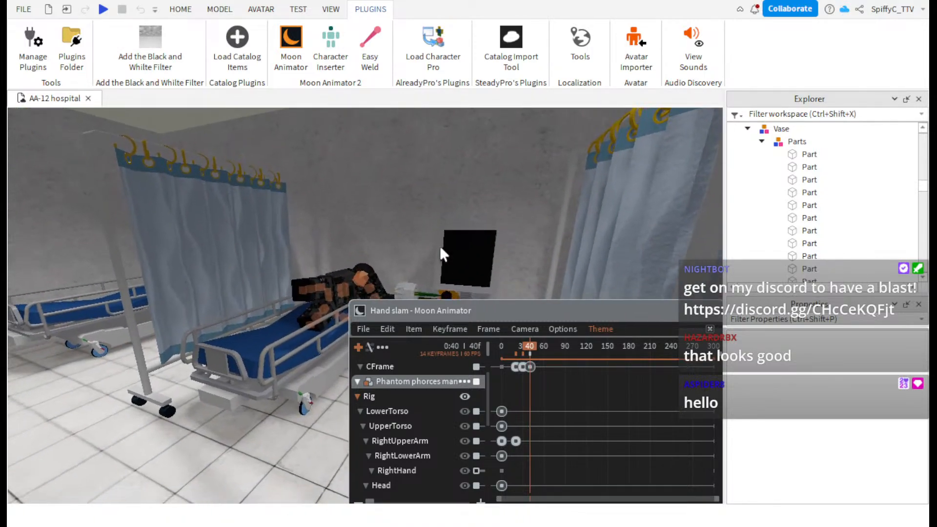
scroll(440, 246, "up", 3)
scroll(440, 246, "down", 10)
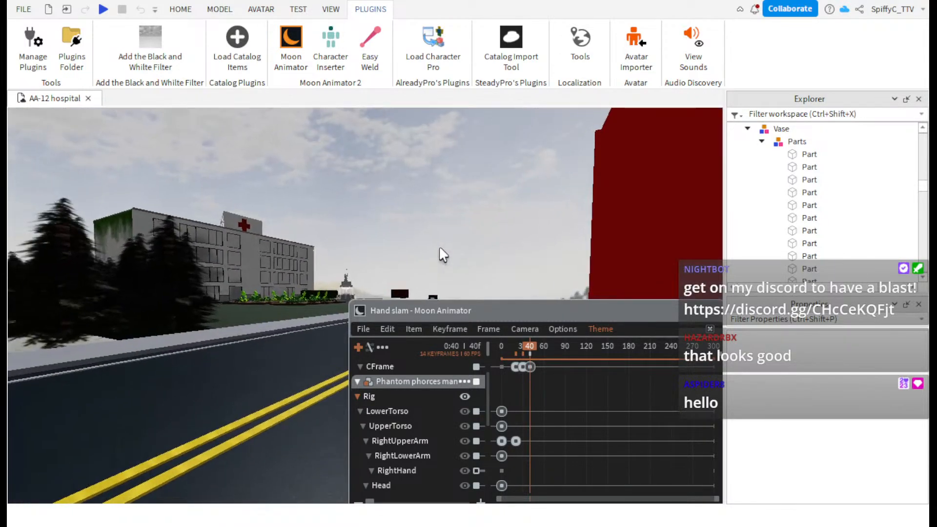
scroll(439, 246, "up", 5)
scroll(439, 245, "down", 10)
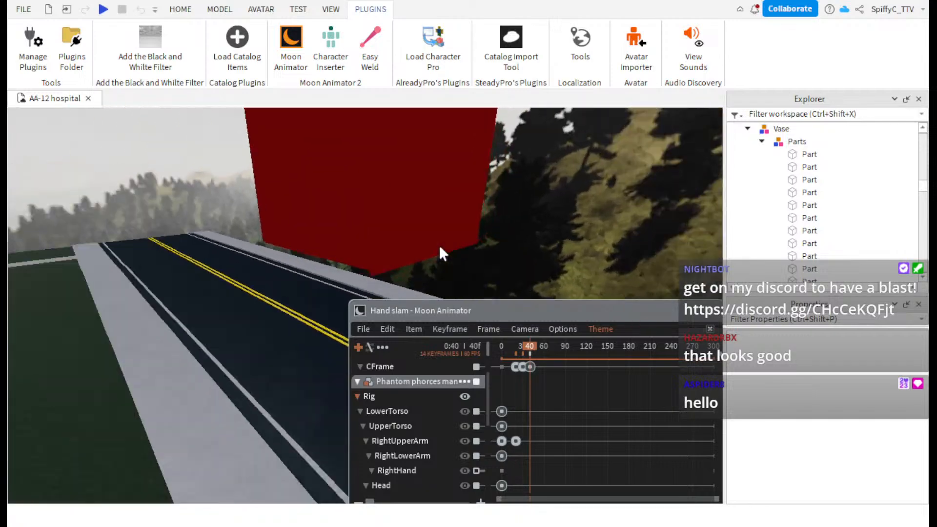
scroll(377, 271, "up", 10)
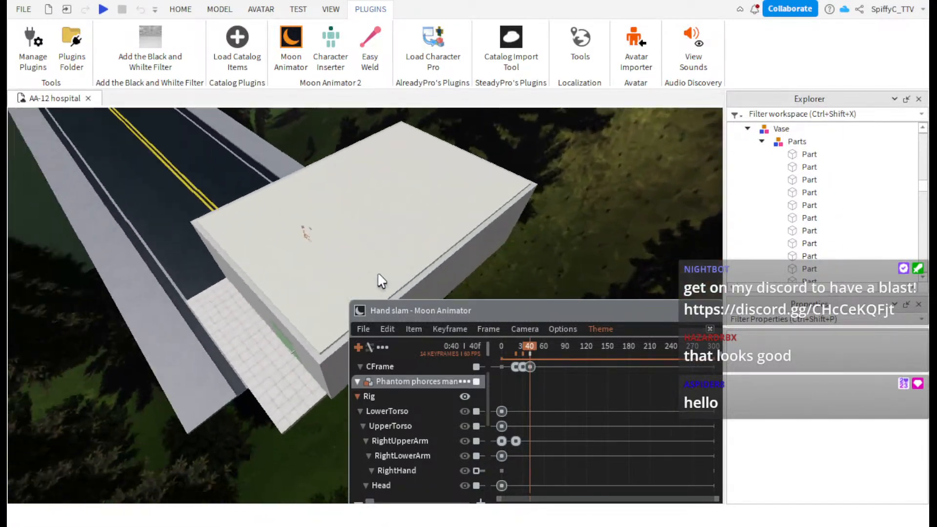
right_click_drag(382, 281, 378, 278)
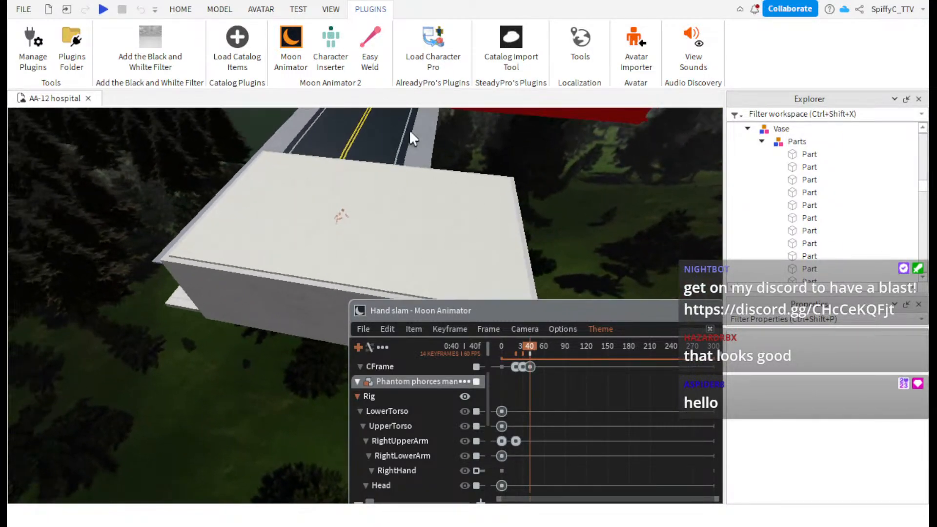
- Close the Hand slam animation window in Moon Animator to free the scene view
scroll(299, 226, "up", 10)
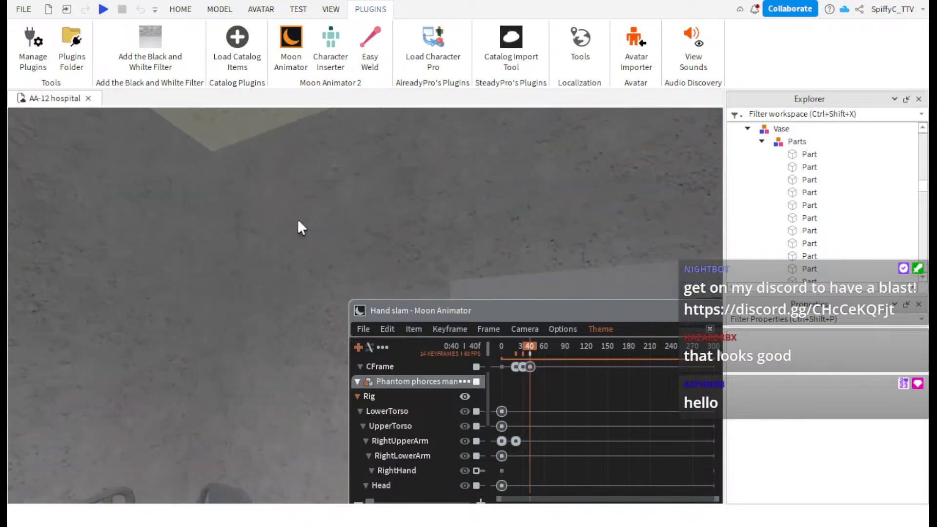
scroll(298, 221, "up", 6)
right_click_drag(445, 228, 441, 242)
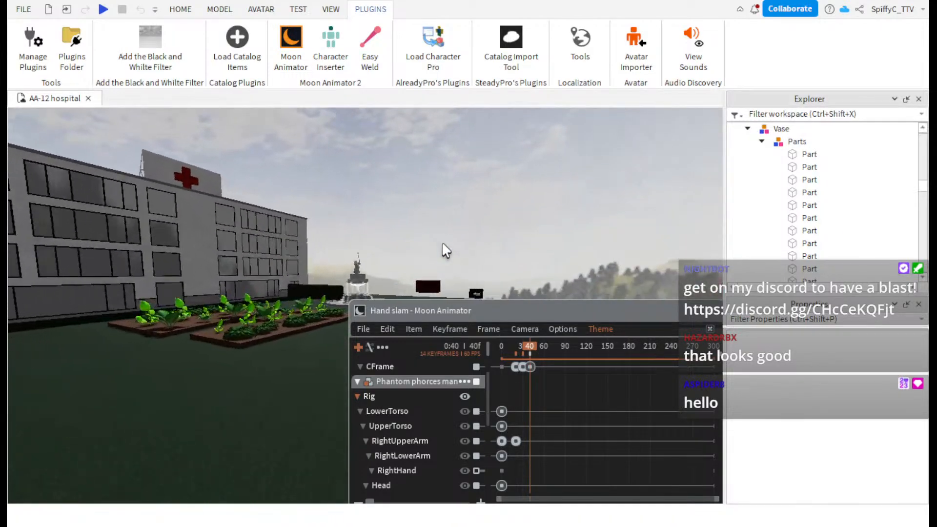
left_click_drag(483, 321, 410, 292)
left_click(648, 281)
key("w")
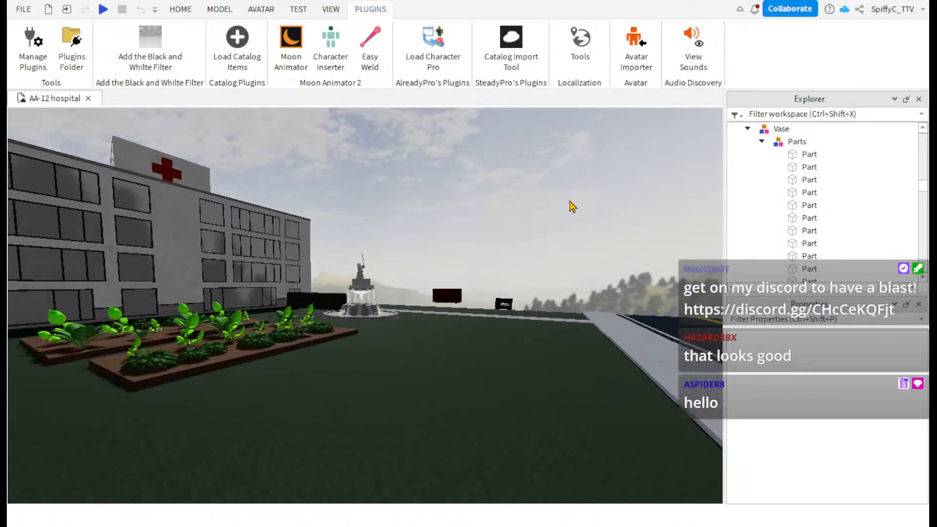
- Look over the hospital grounds, including the building's exterior, garden beds, fountain and adjoining road
right_click_drag(487, 209, 514, 201)
key("d")
key("s")
key("s")
key("s")
key("w")
key("w")
key("w")
key("s")
key("w")
key("w")
key("w")
key("w")
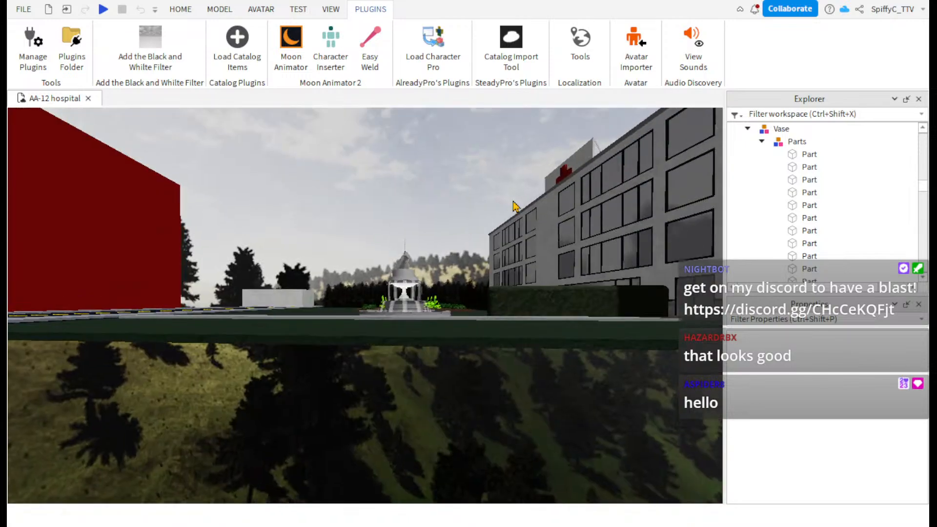
- Inspect the red building beside the road and the pile of characters inside it
right_click_drag(374, 251, 364, 251)
key("w")
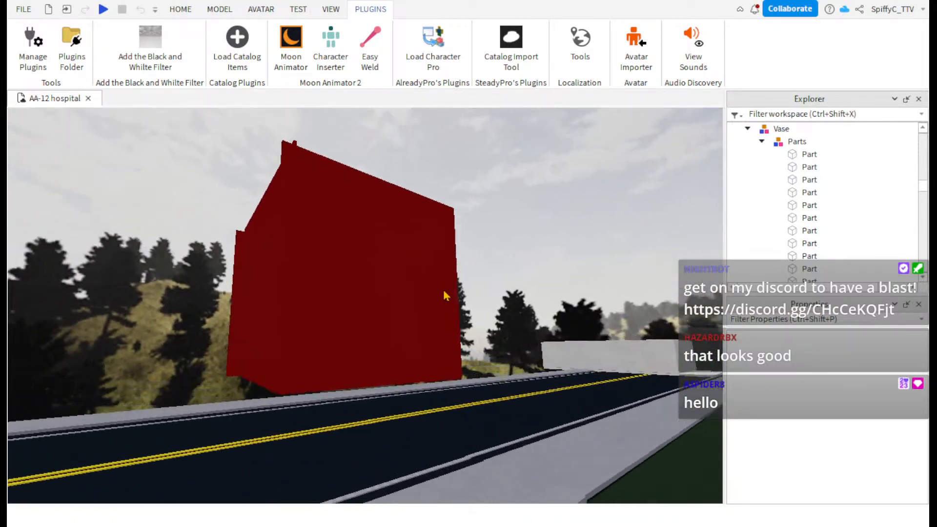
key("w")
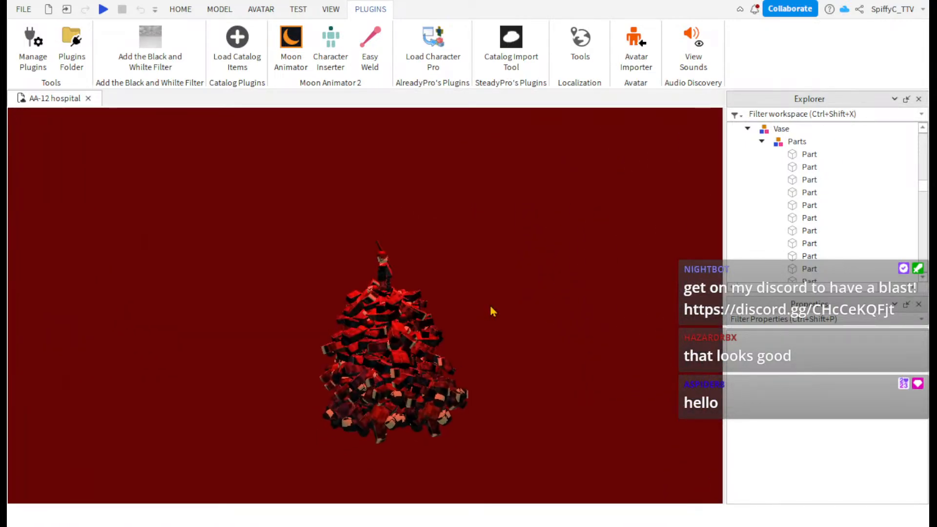
key("a")
right_click_drag(489, 307, 469, 331)
key("w")
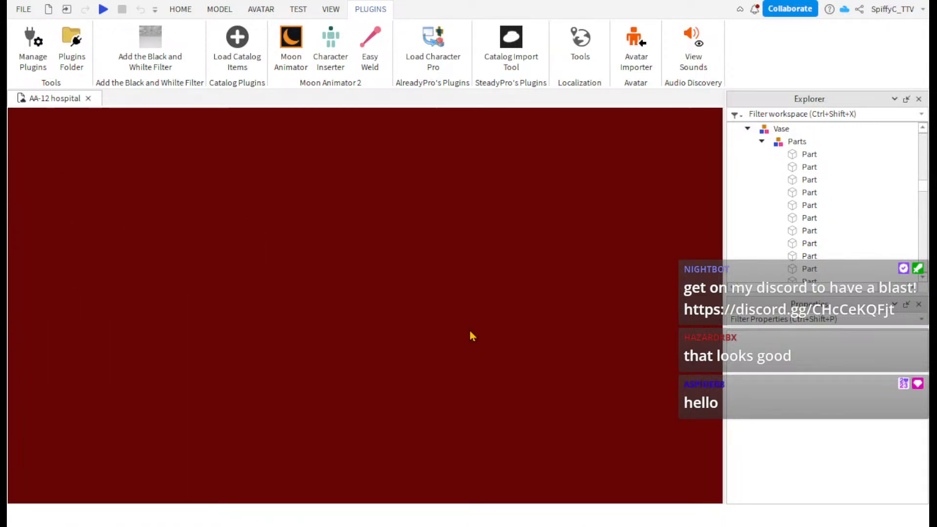
scroll(470, 331, "up", 8)
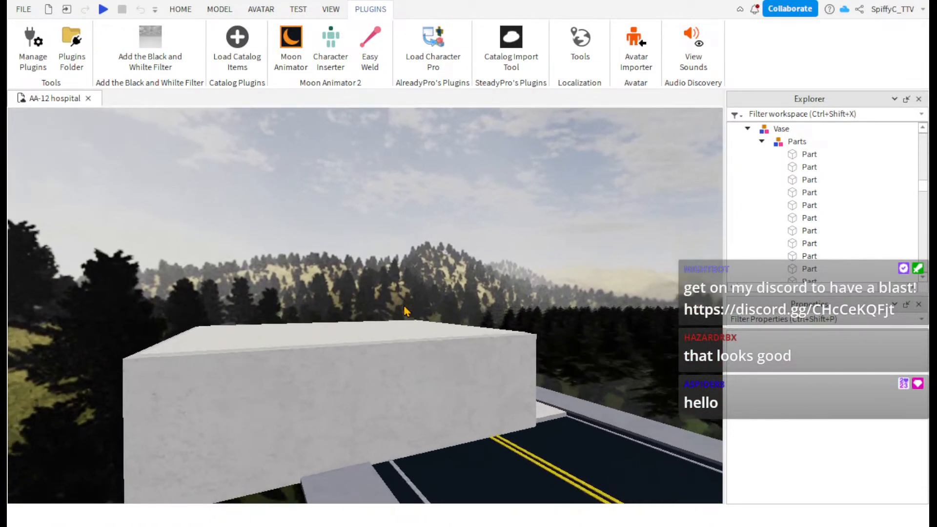
- Check the ward inside the white building, and survey the road and hospital front
scroll(403, 306, "up", 10)
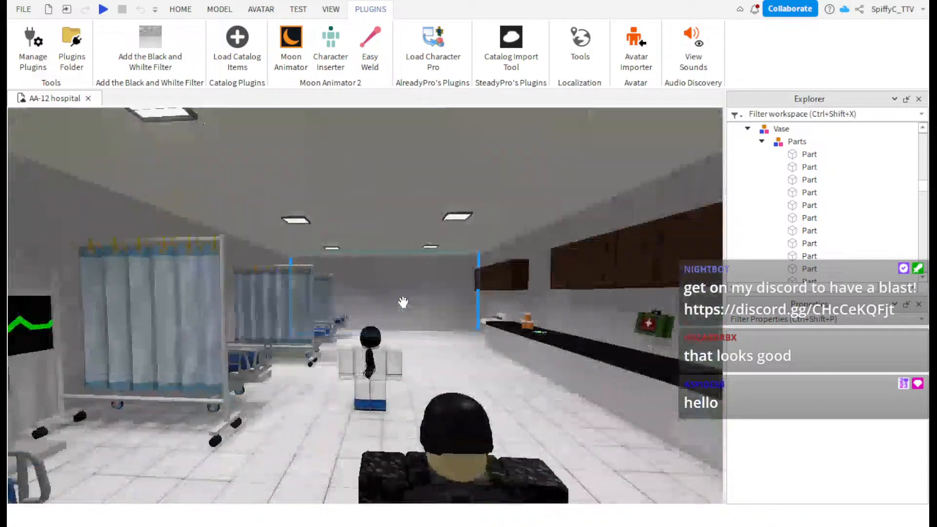
right_click_drag(403, 302, 403, 303)
right_click_drag(516, 317, 516, 317)
key("w")
key("w")
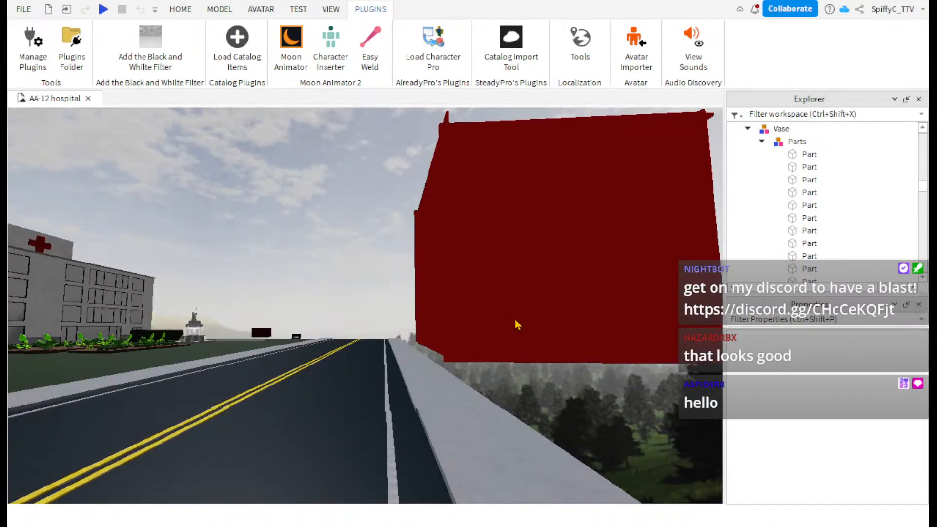
key("w")
right_click_drag(514, 319, 515, 319)
key("w")
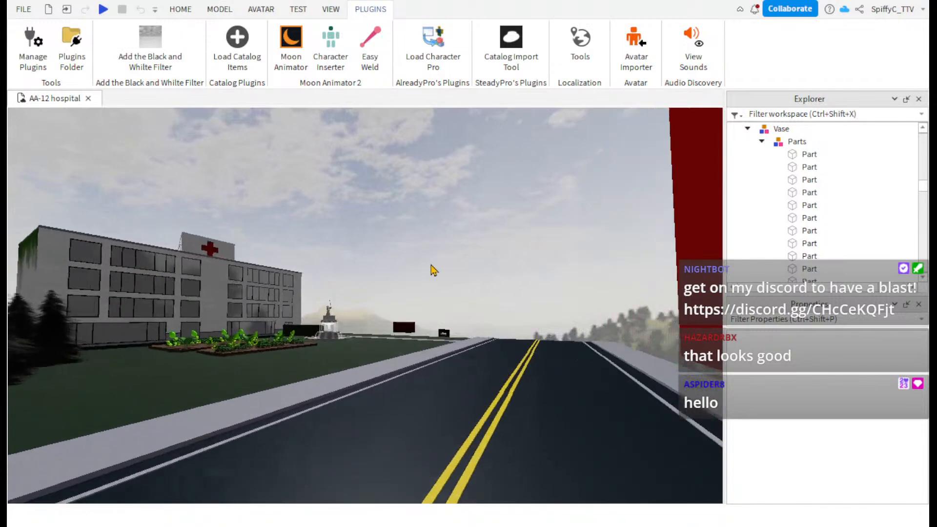
key("w")
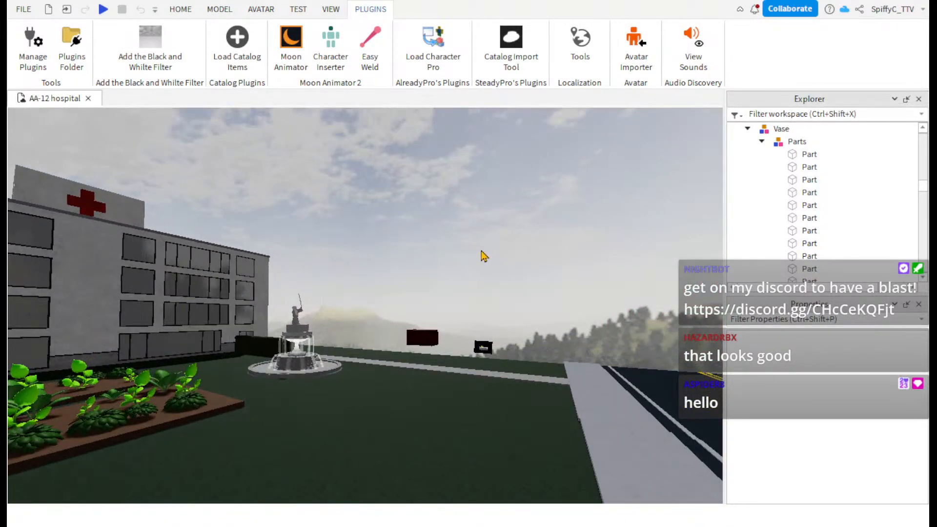
- Show the Toolbox and search its models for "black site map"
left_click(335, 10)
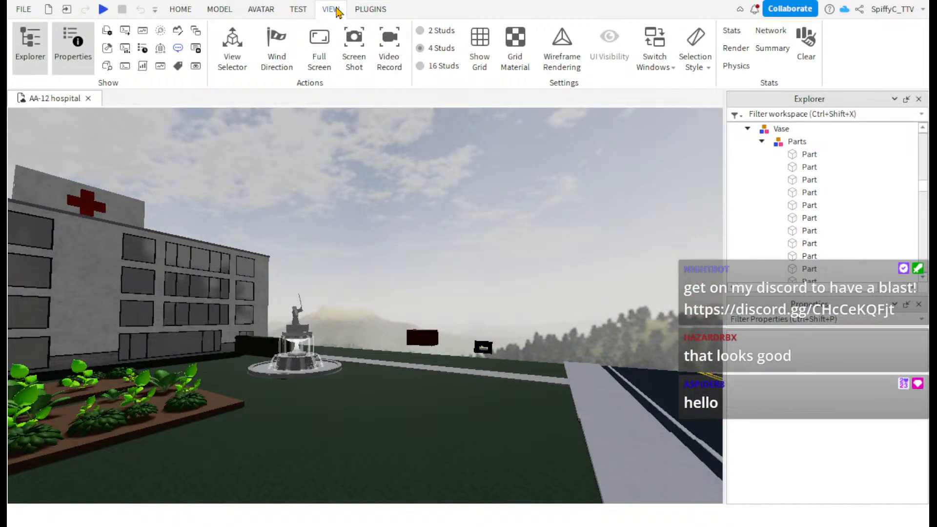
left_click(106, 48)
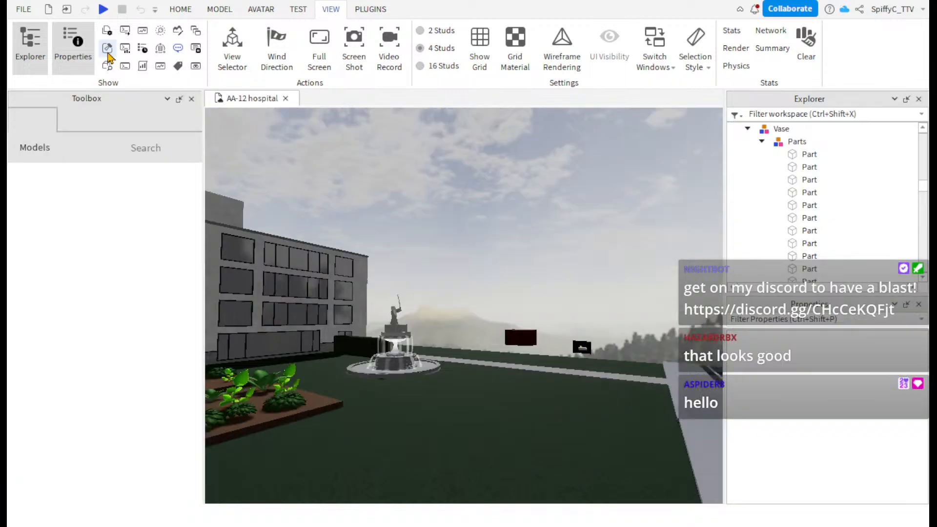
left_click(173, 149)
type("bl")
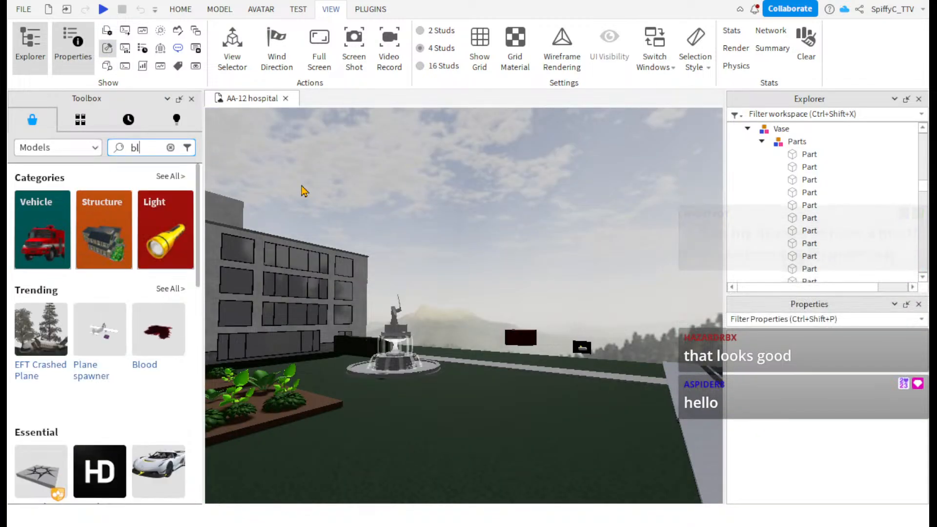
type("ack site")
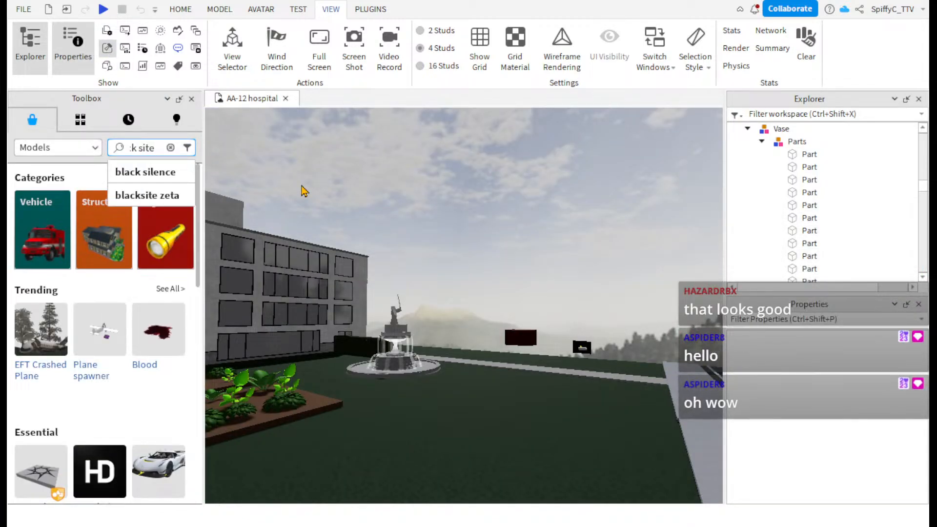
type(" map")
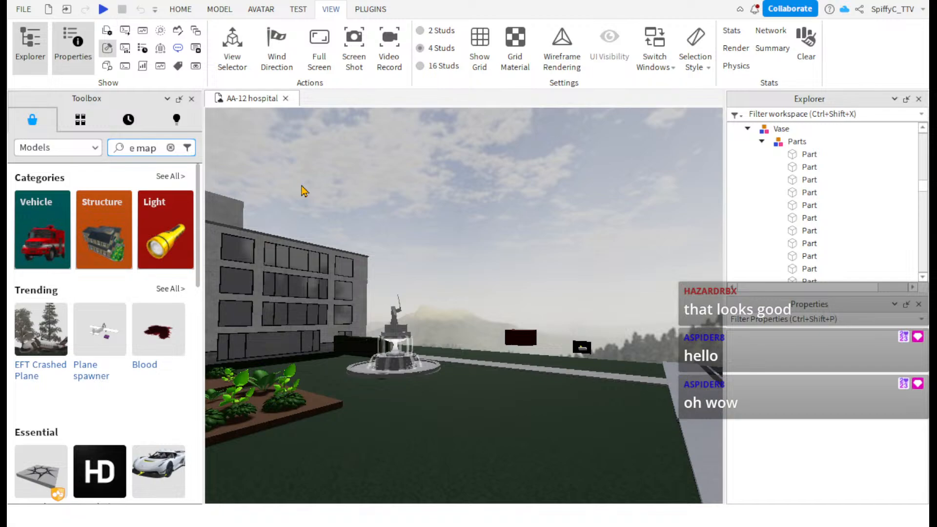
key("Return")
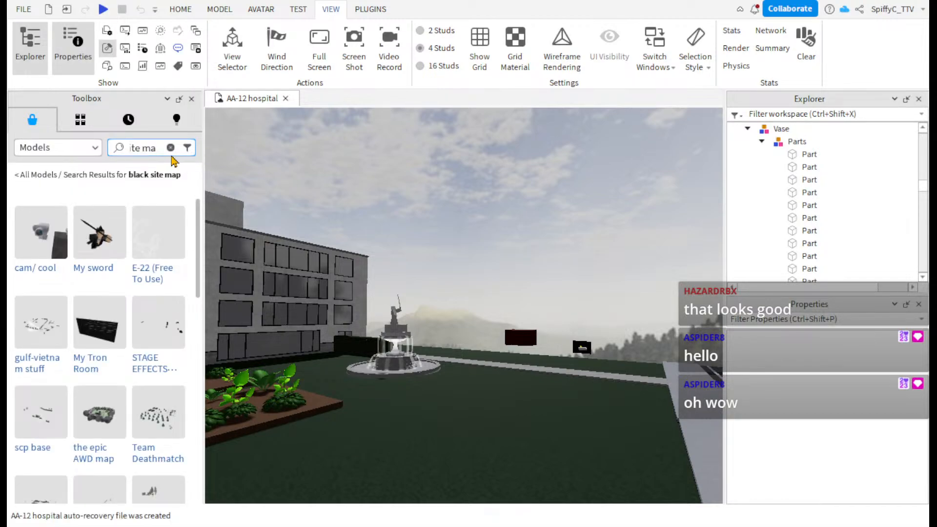
- Shorten the model search to "black site" and run it
key("BackSpace")
key("BackSpace")
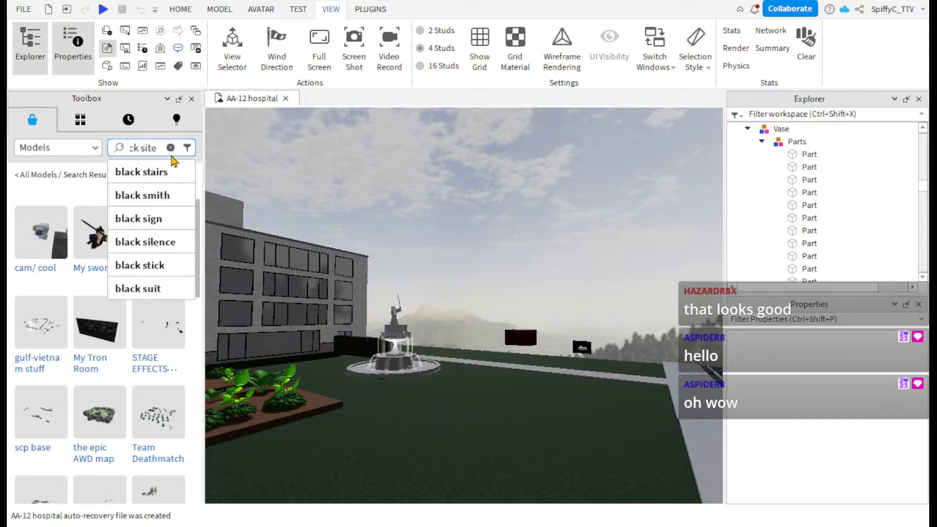
key("Return")
key("w")
right_click_drag(385, 188, 385, 188)
- Extend the model search to "black site phantom for" and run it
left_click(145, 146)
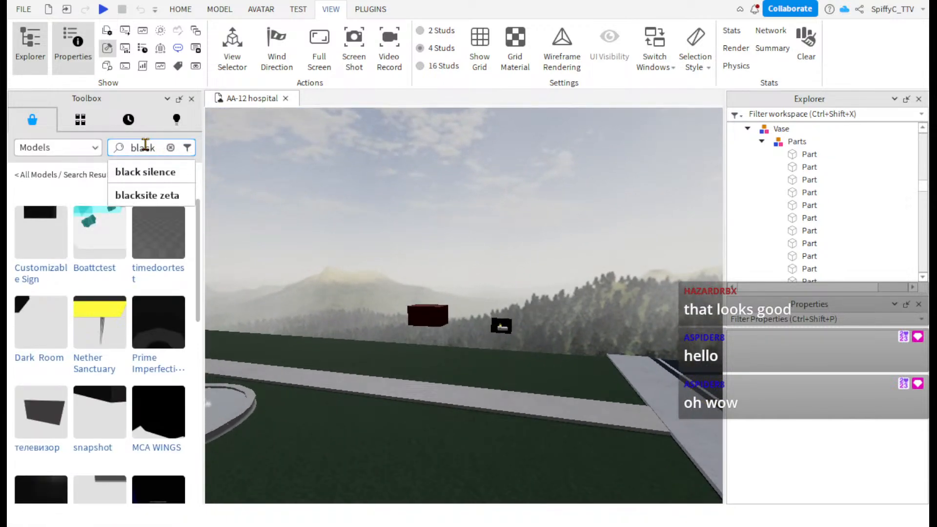
type("phan")
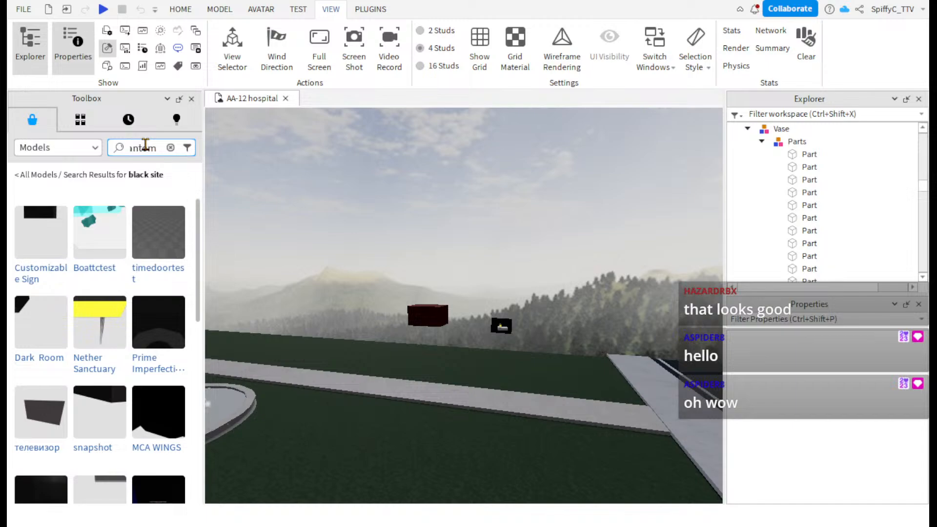
type("tom for")
key("Return")
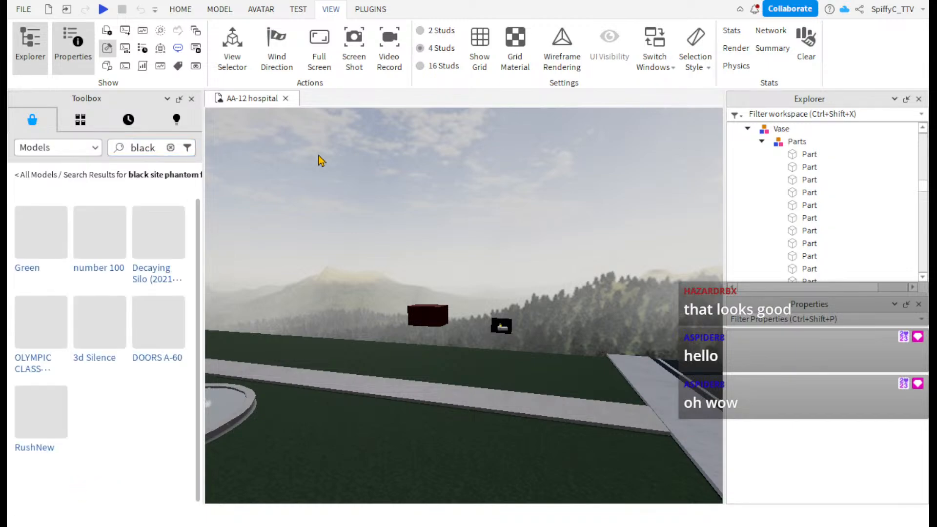
right_click_drag(341, 157, 343, 157)
key("w")
key("s")
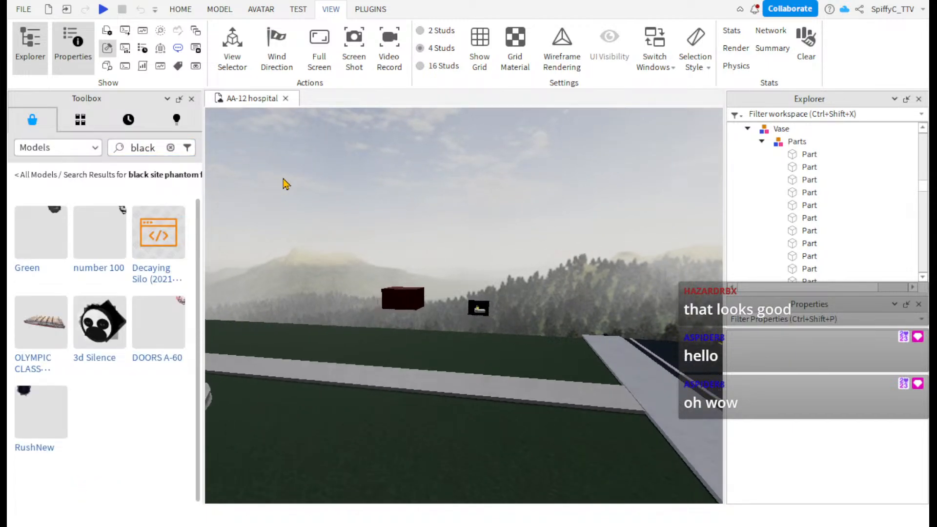
right_click_drag(283, 179, 287, 178)
- Clear the previous model search and search for "suburbia" instead
left_click(170, 148)
right_click_drag(375, 161, 375, 153)
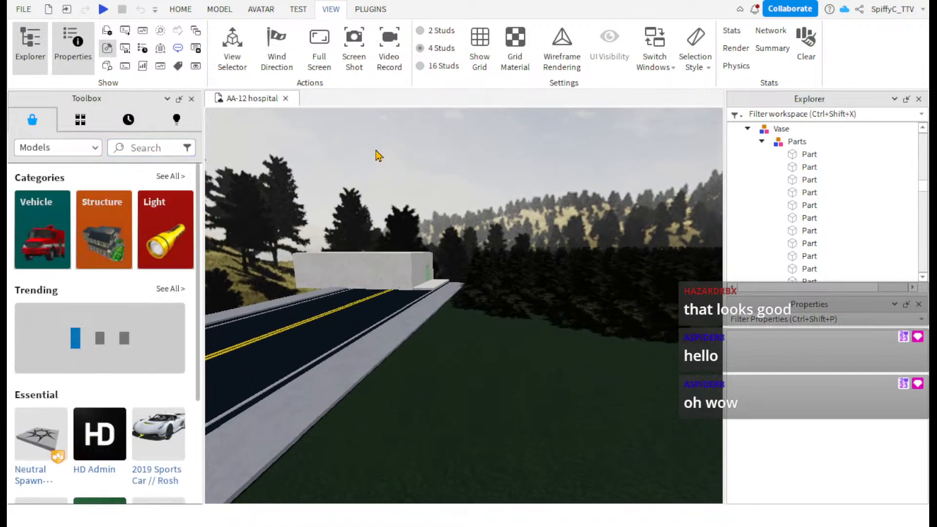
key("w")
key("w")
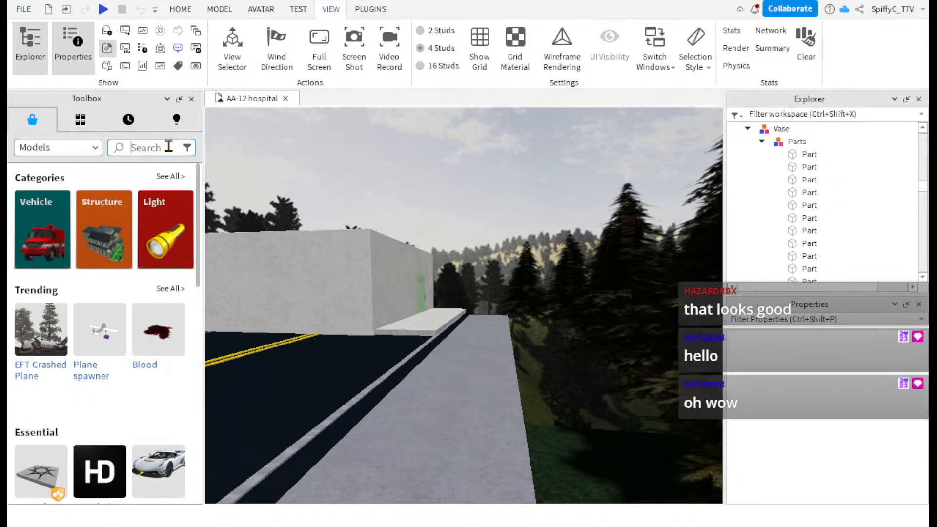
type("suburb")
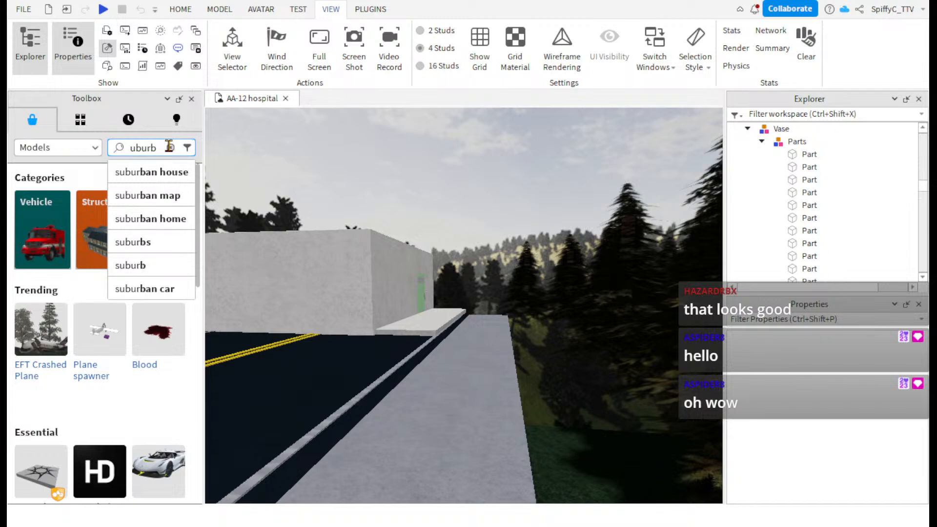
key("BackSpace")
key("BackSpace")
key("BackSpace")
key("BackSpace")
key("BackSpace")
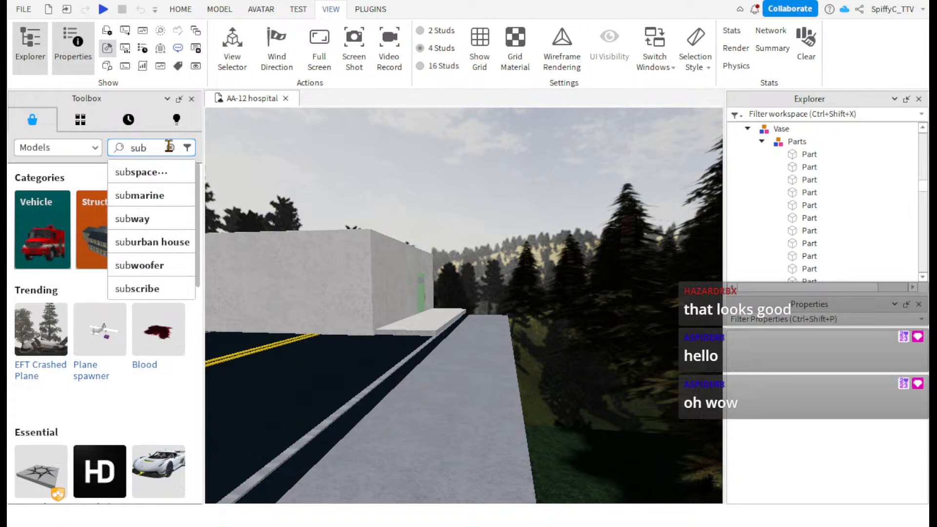
type("burbia")
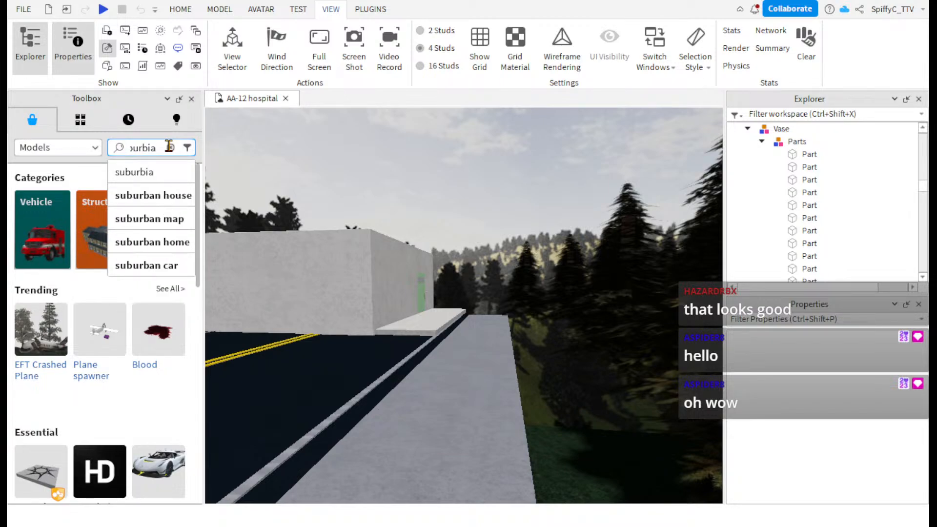
key("Return")
- Insert the first Suburbia map from the search results into the scene
right_click_drag(454, 179, 454, 179)
key("w")
right_click_drag(357, 221, 357, 220)
key("s")
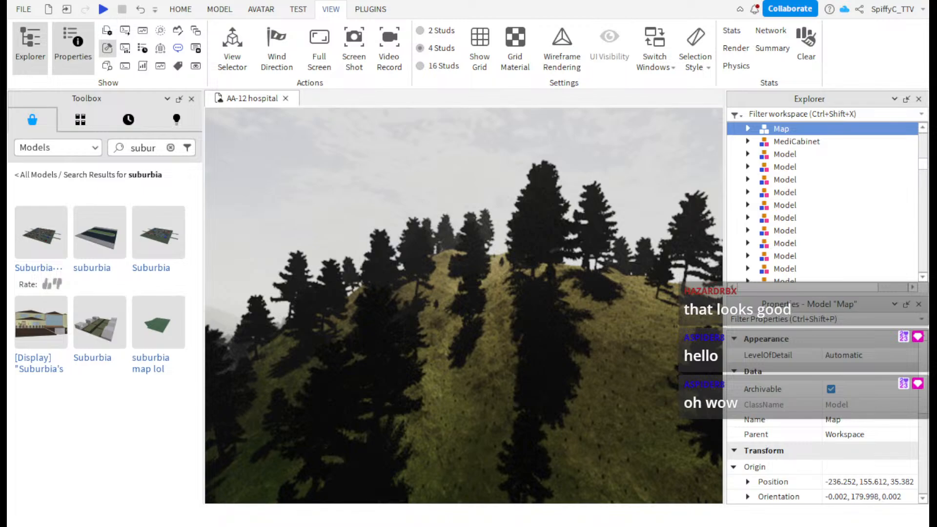
- Examine the inserted suburban map from a distance and up close, including its houses, streets and vehicles
right_click_drag(716, 281, 481, 213)
right_click_drag(477, 268, 533, 267)
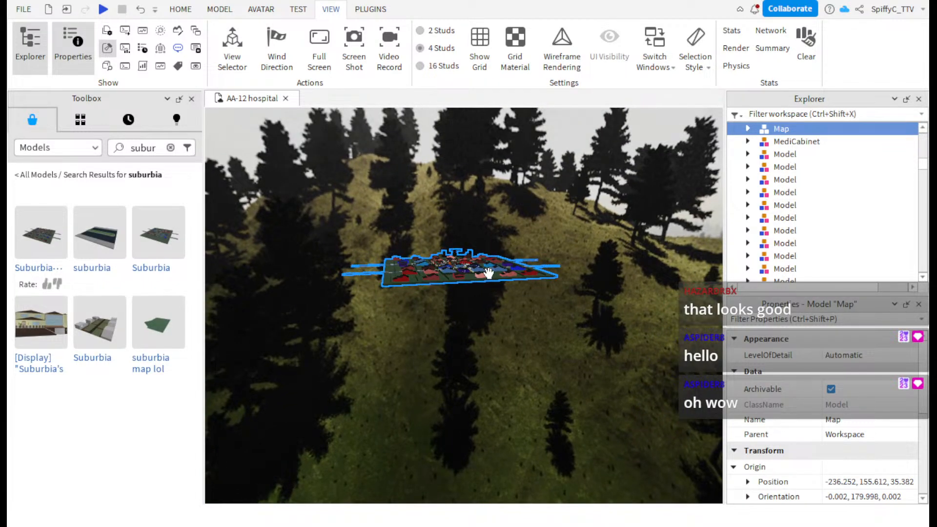
right_click_drag(493, 288, 468, 298)
key("w")
key("w")
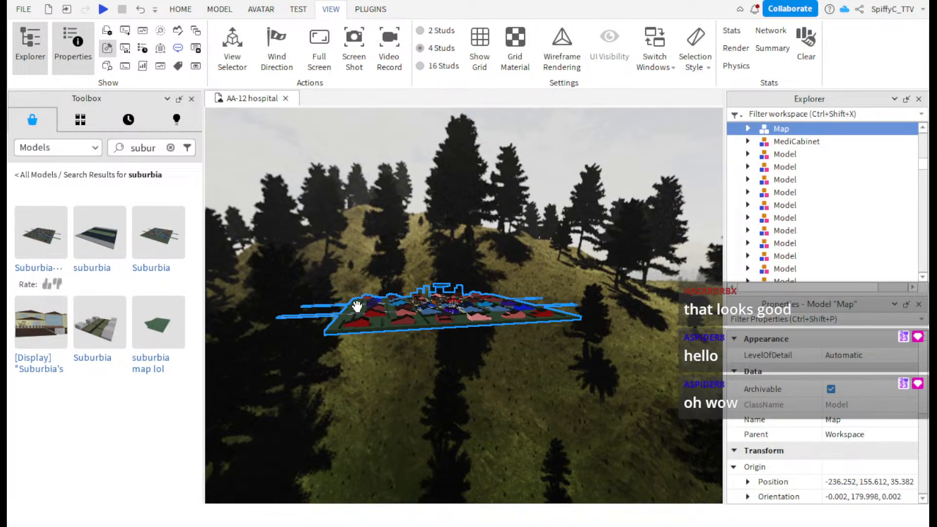
mouse_move(358, 307)
left_mouse_down()
mouse_move(455, 377)
mouse_move(493, 385)
mouse_move(376, 309)
left_mouse_up()
key("w")
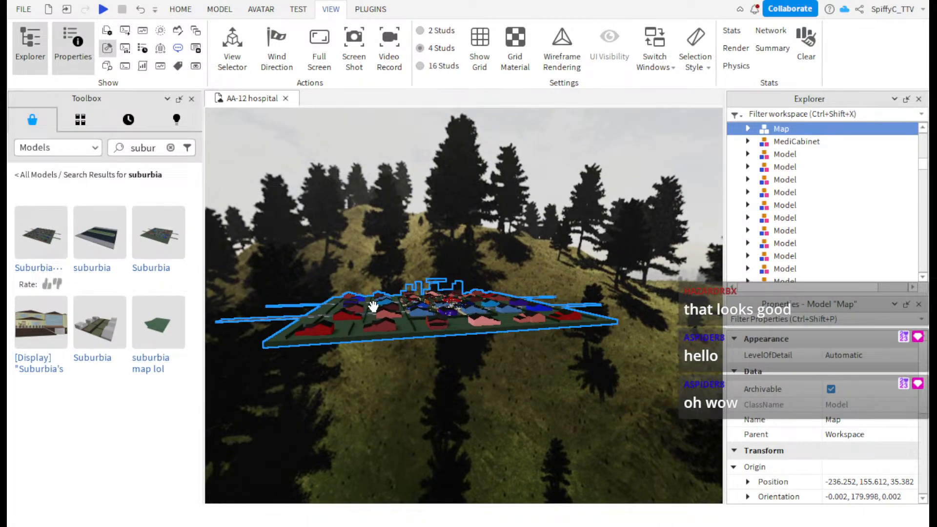
right_click_drag(373, 304, 373, 300)
key("w")
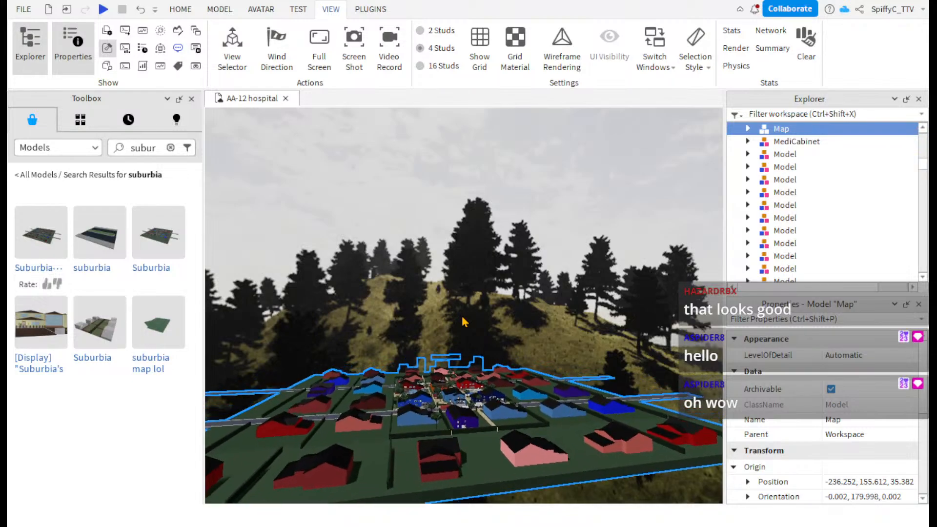
key("w")
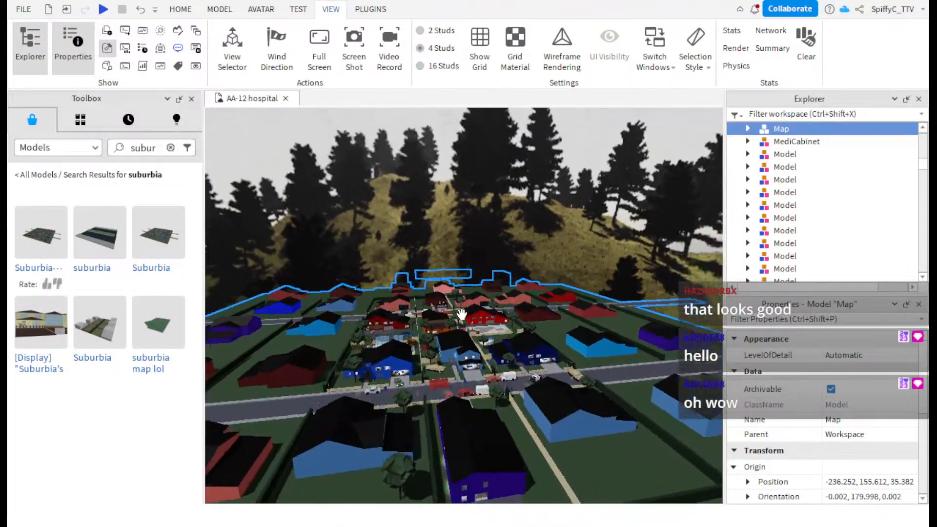
key("w")
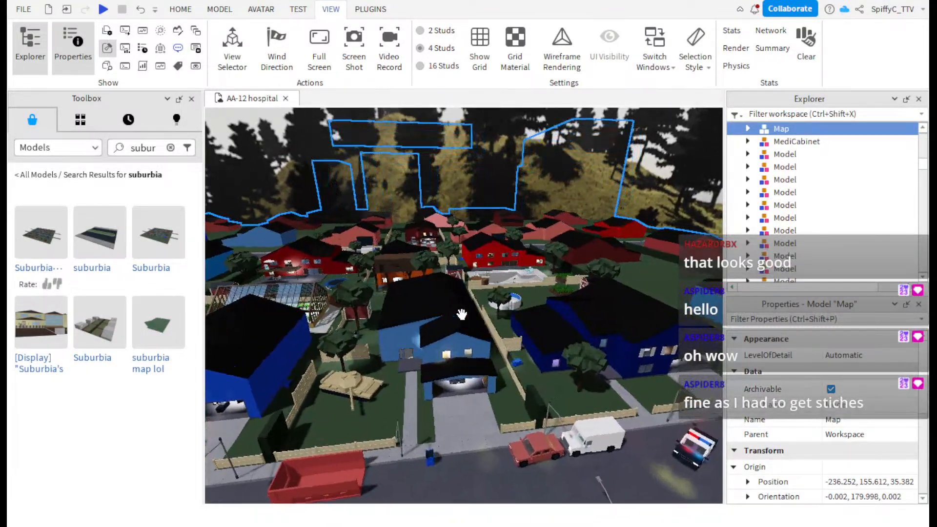
- Delete the inserted suburban Map model from the scene
key("w")
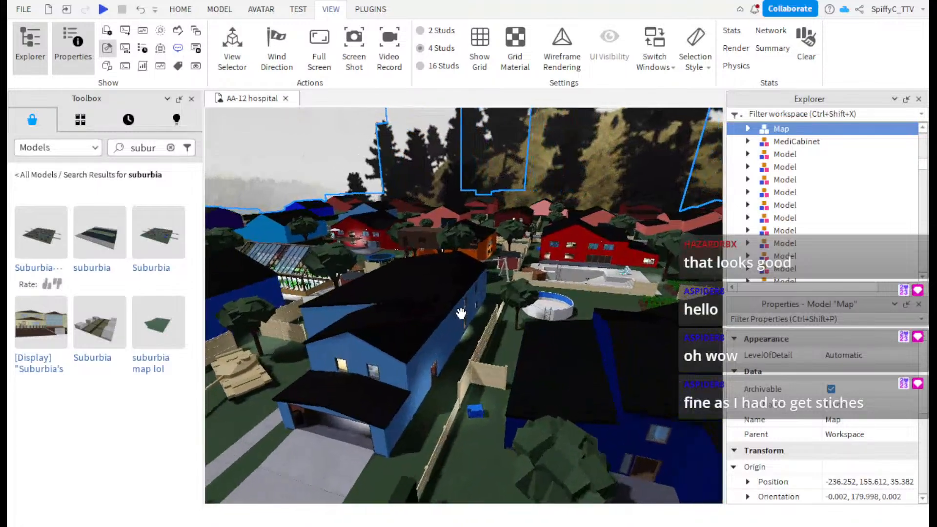
key("a")
key("s")
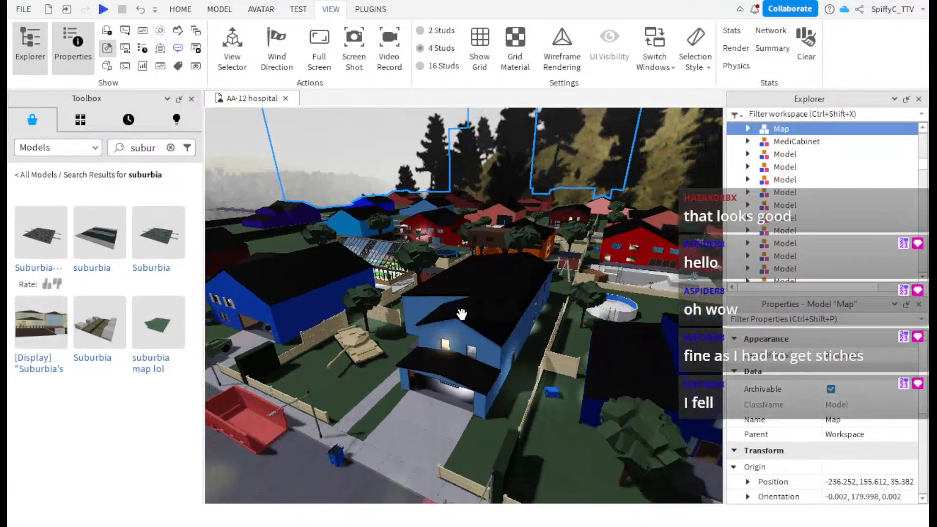
key("s")
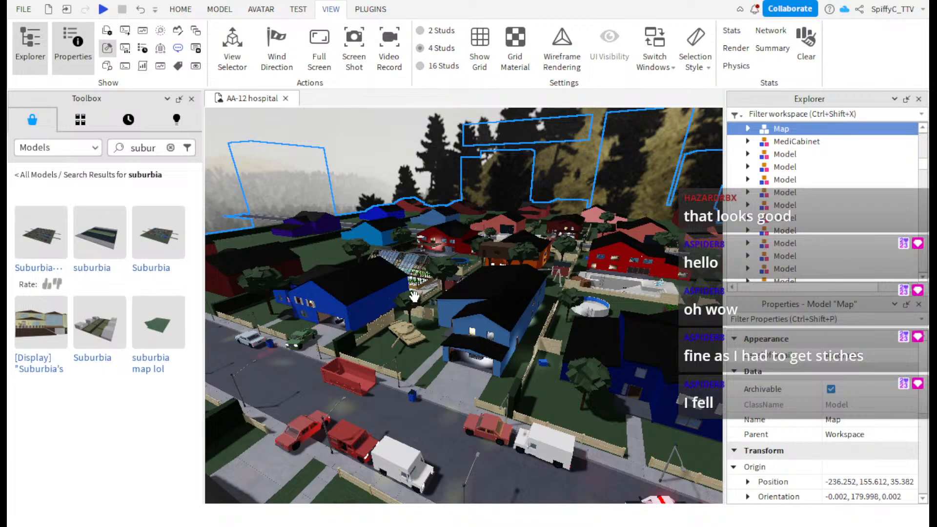
key("Delete")
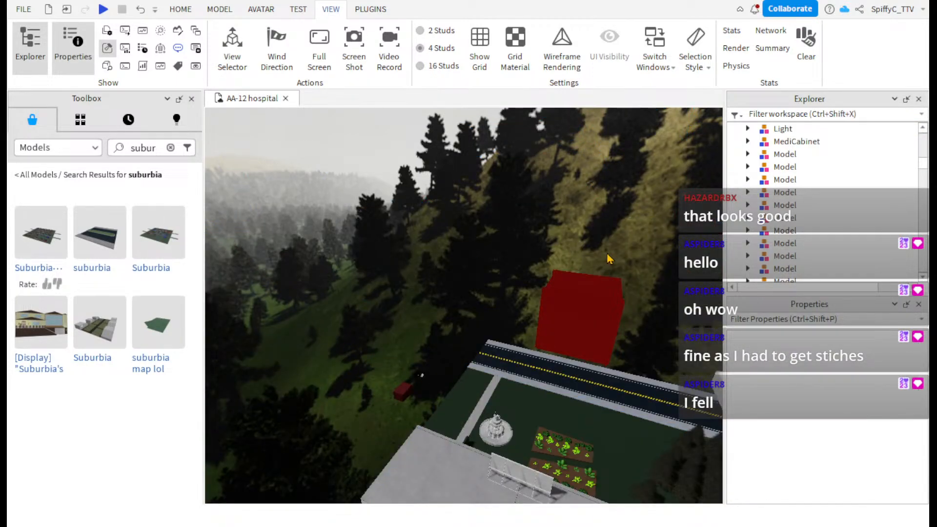
key("ctrl+z")
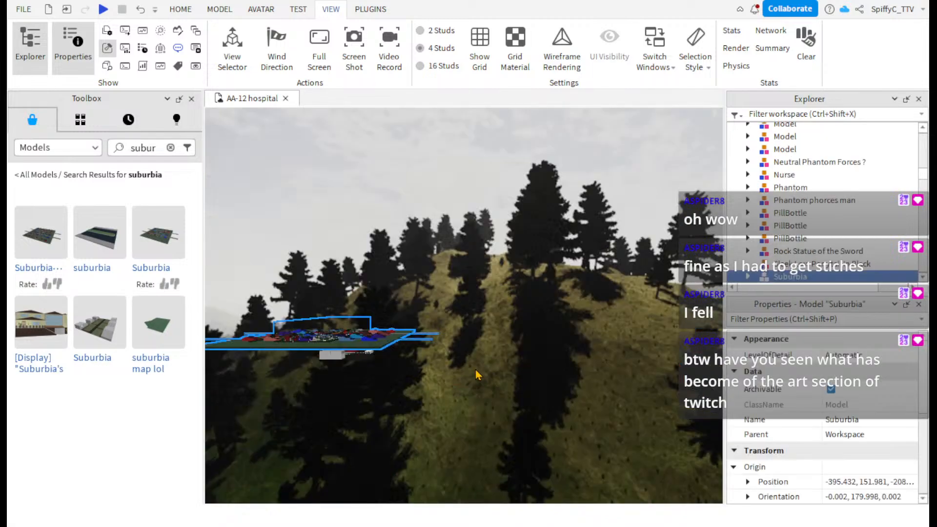
- Examine the newly inserted Suburbia map from a distance and at street level, including its houses, roads and vehicles
key("s")
right_click_drag(476, 376, 499, 293)
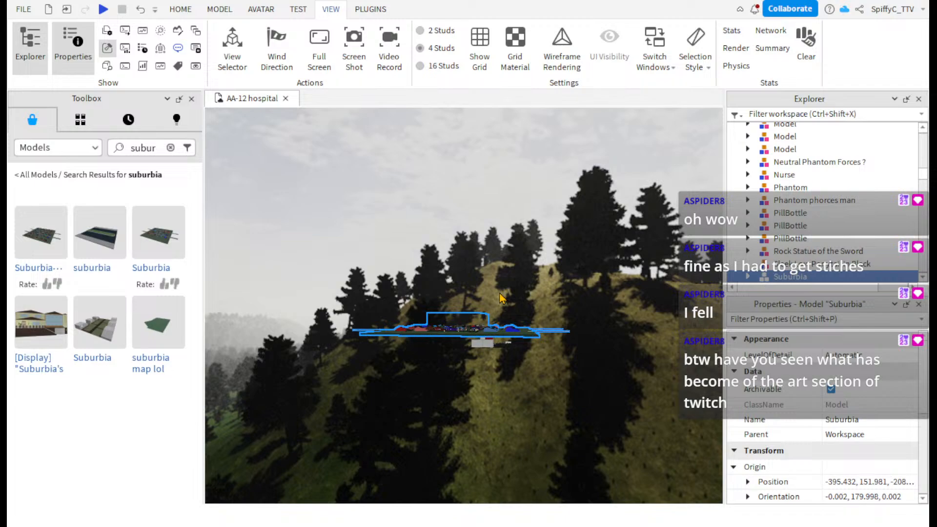
right_click_drag(499, 292, 499, 292)
key("w")
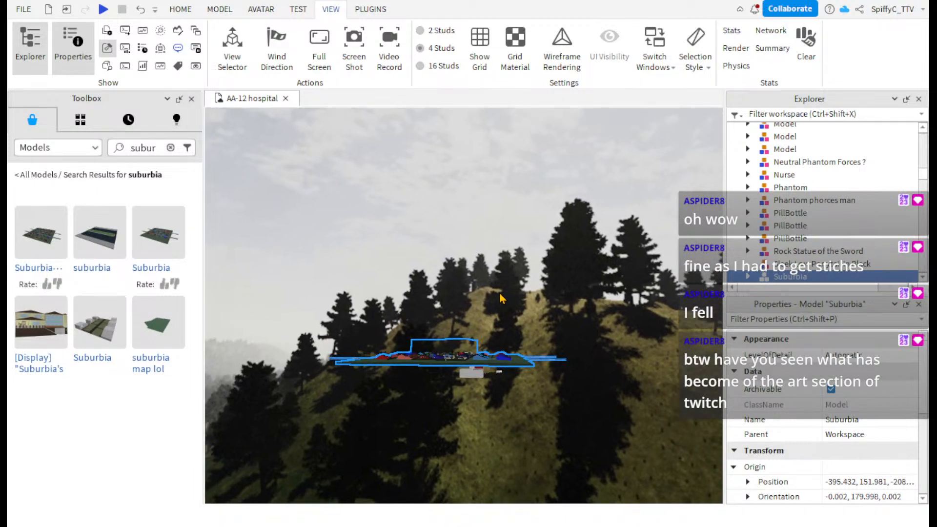
key("w")
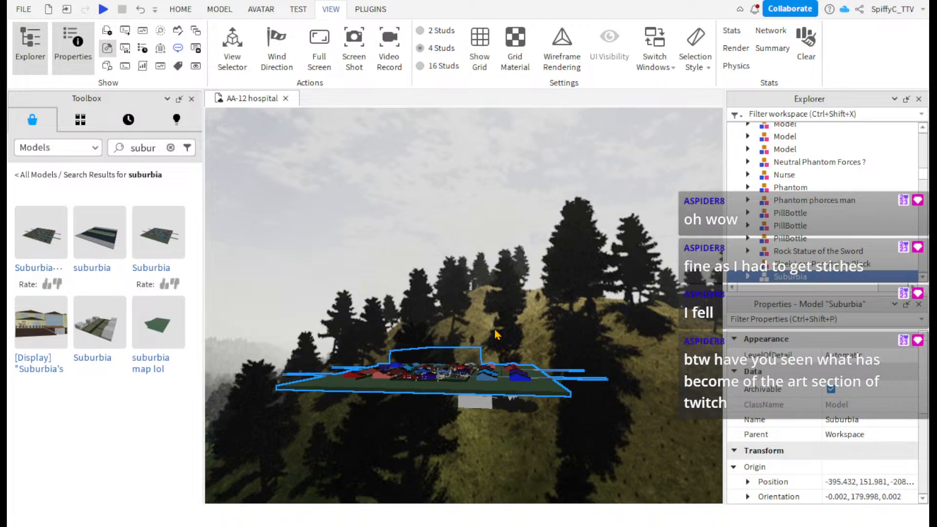
key("w")
right_click_drag(495, 331, 498, 322)
key("w")
key("w")
key("w")
key("w")
key("w")
key("w")
key("s")
key("w")
key("w")
right_click_drag(483, 254, 488, 258)
key("w")
key("w")
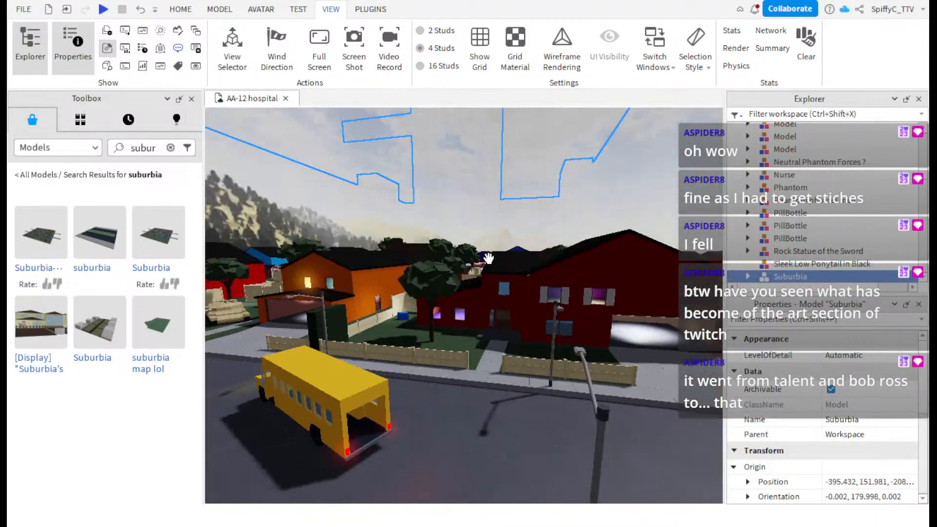
- Delete the Suburbia model from the scene and return to the hospital grounds beside the road
right_click_drag(480, 300, 480, 300)
key("Delete")
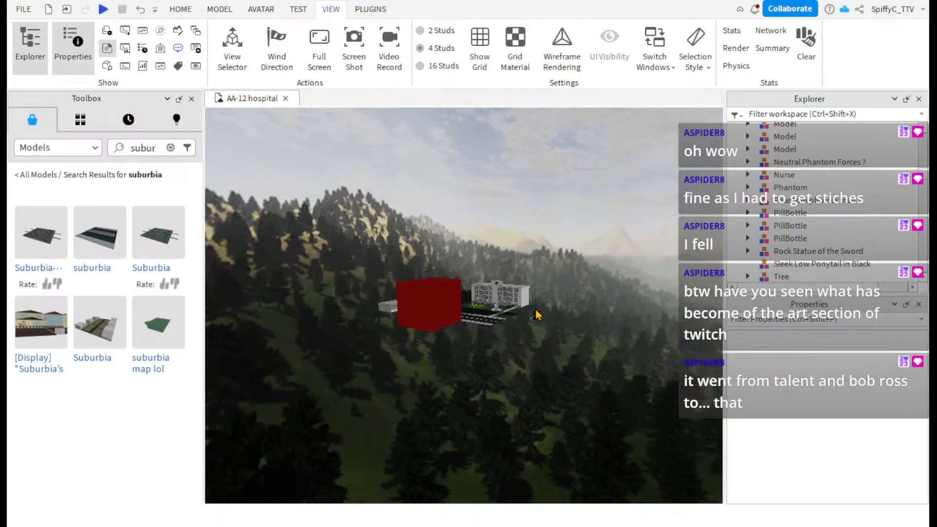
key("w")
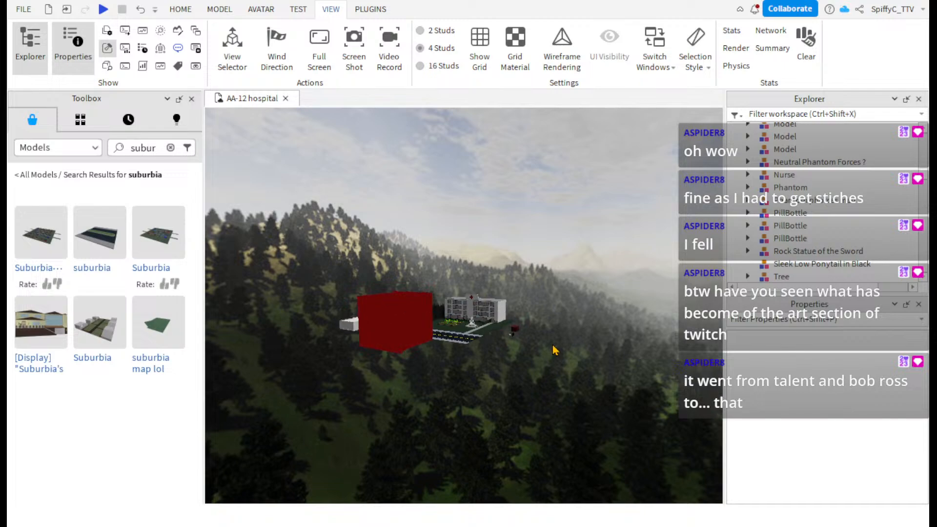
key("w")
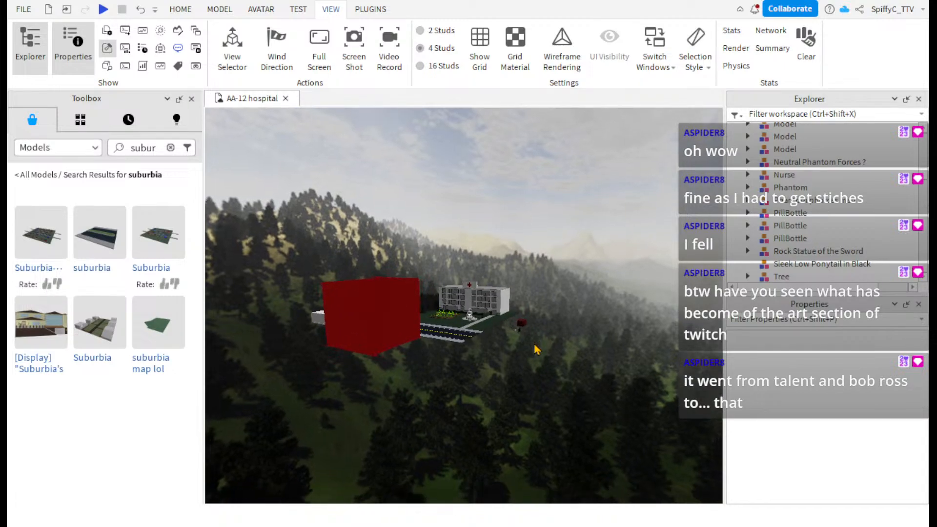
key("w")
right_click_drag(406, 360, 505, 304)
key("w")
key("w")
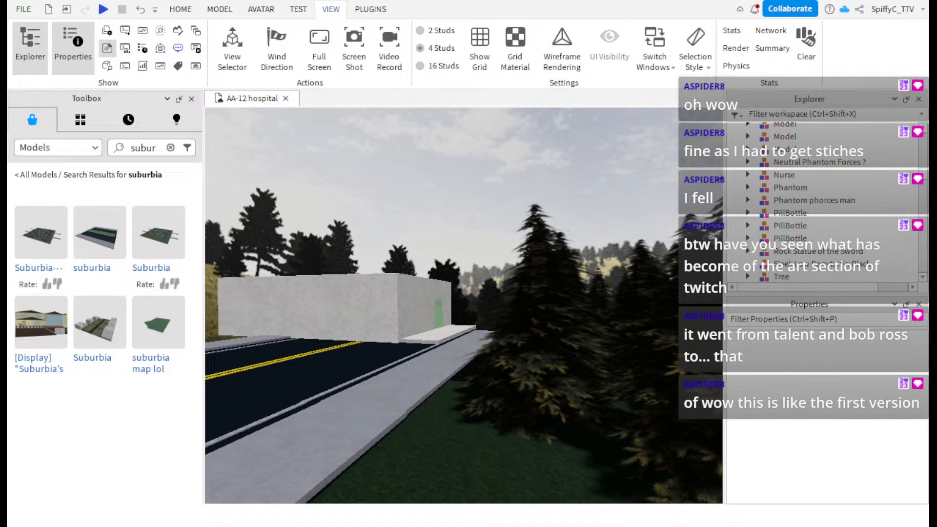
right_click_drag(551, 229, 529, 222)
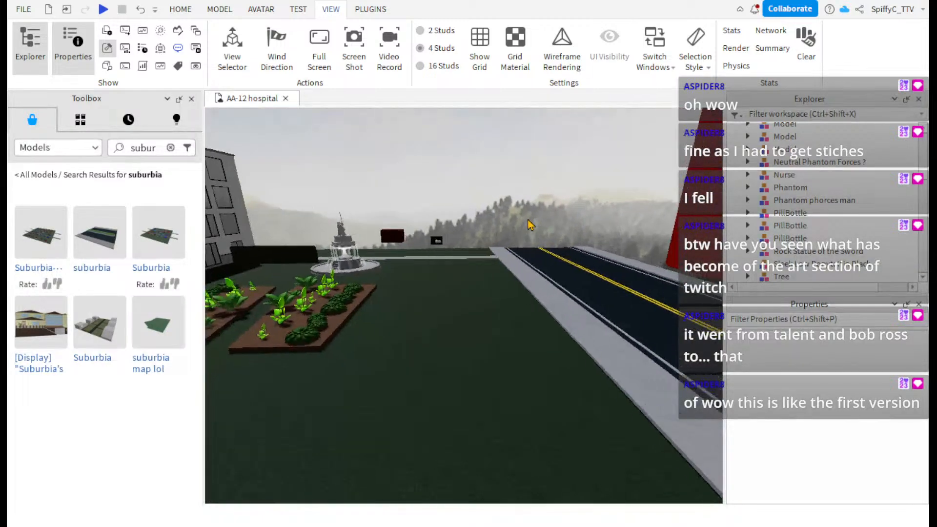
- Clear the suburbia model search and browse the default model listings
left_click(171, 147)
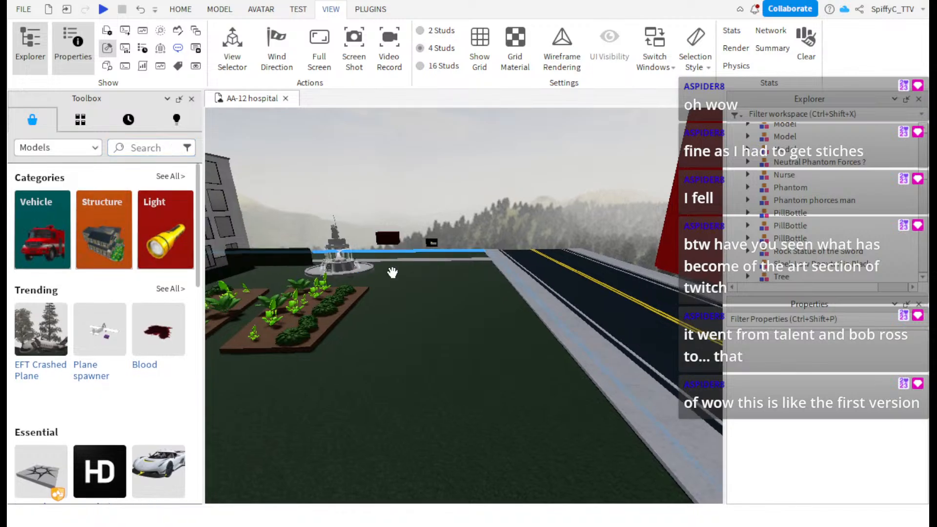
right_click_drag(390, 272, 501, 285)
key("d")
key("s")
scroll(113, 334, "down", 1)
scroll(112, 334, "down", 5)
scroll(171, 333, "down", 5)
scroll(169, 334, "down", 2)
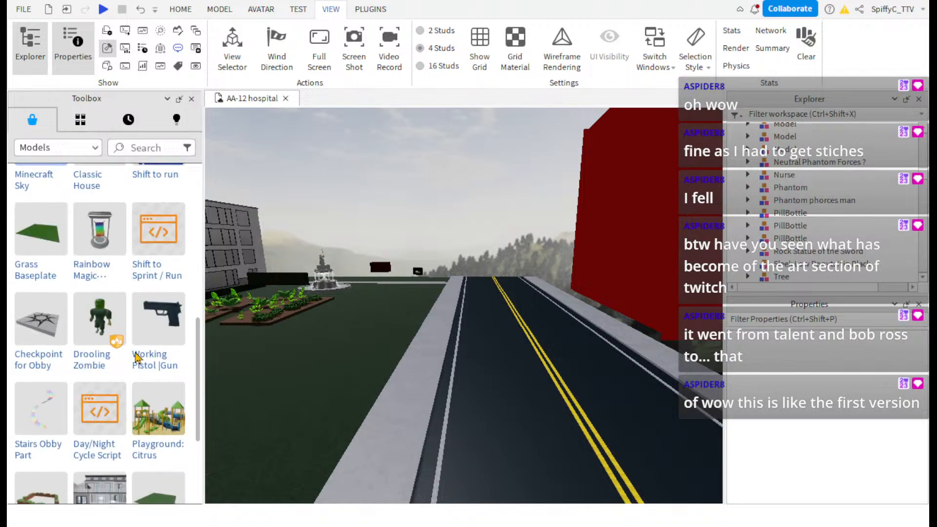
- Inspect the hospital room interior, including the medicine counter, the patient beds and the characters
right_click_drag(368, 312, 362, 313)
key("d")
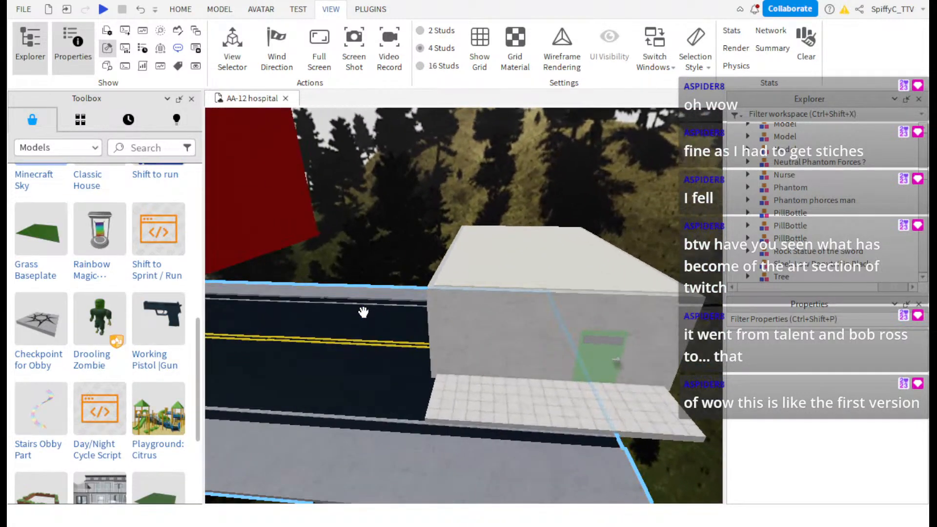
key("d")
key("w")
key("d")
right_click_drag(364, 312, 364, 312)
key("w")
key("a")
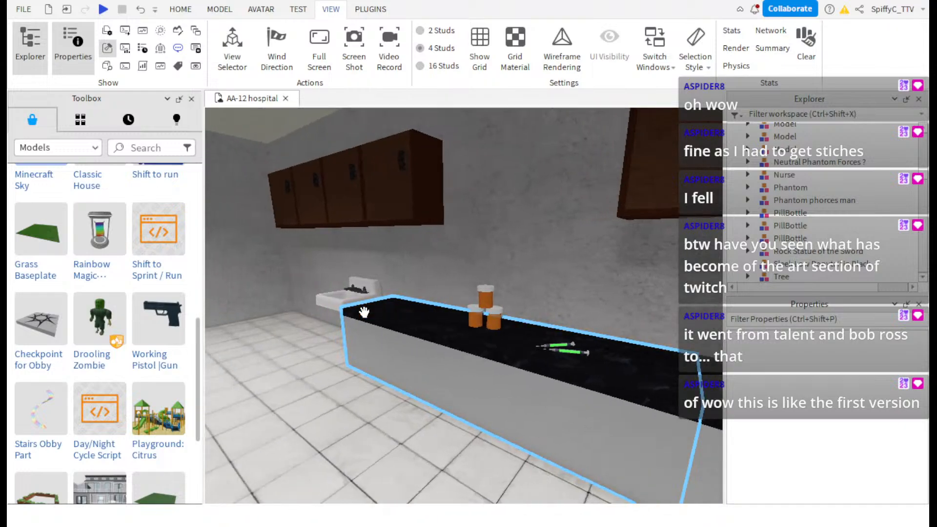
left_click(363, 312)
key("d")
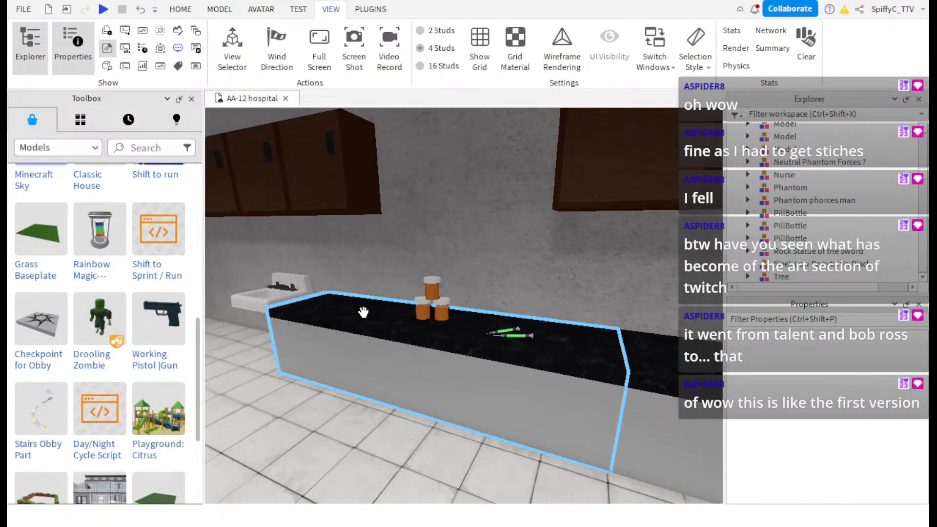
right_click_drag(363, 312, 364, 313)
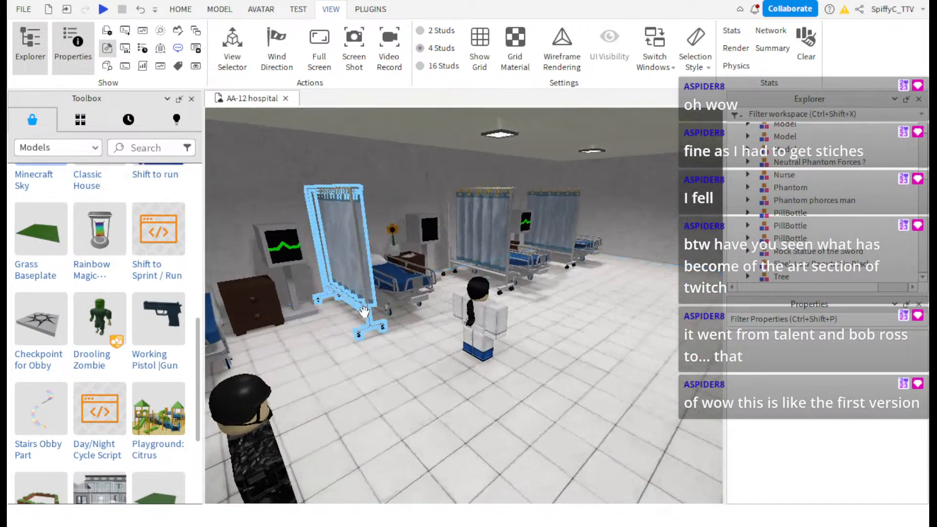
- Open the "Nurse getting thrown" file in Moon Animator and move its window clear of the scene
left_click(357, 9)
left_click(288, 49)
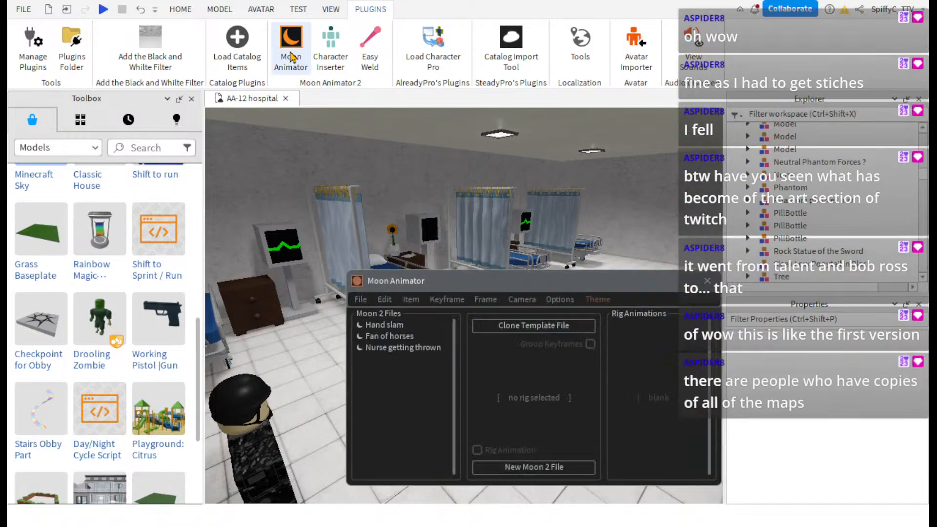
left_click(386, 347)
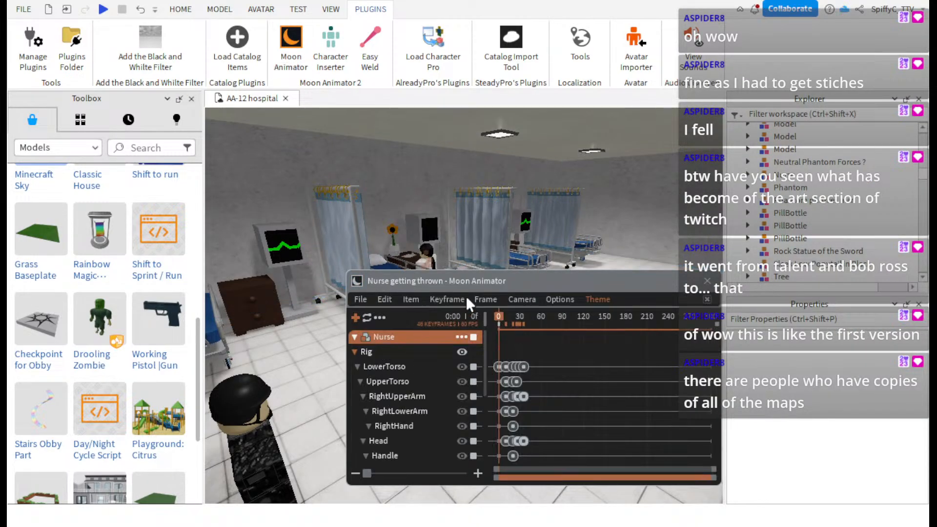
left_click_drag(499, 293, 534, 448)
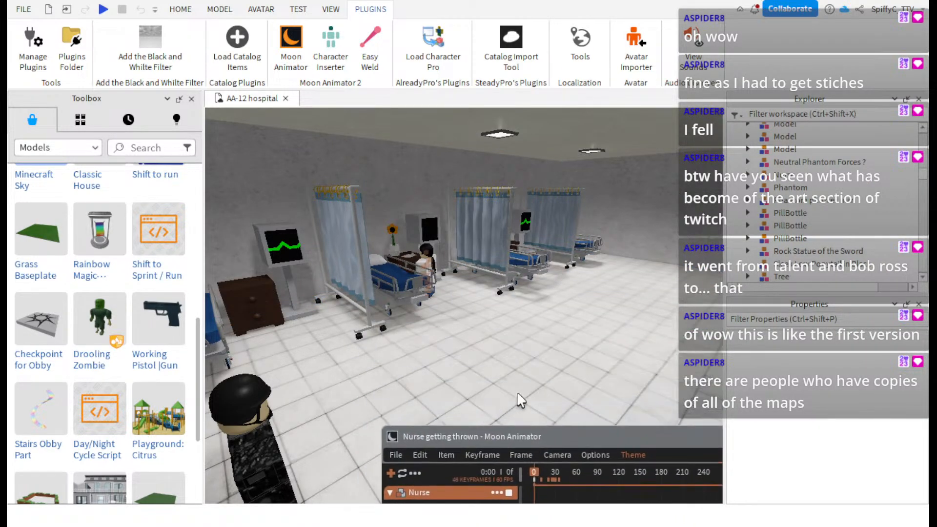
- Play the nurse throw animation and check her pose on the counter from several angles
key("w")
right_click_drag(508, 354, 508, 354)
key("w")
key("space")
key("w")
key("s")
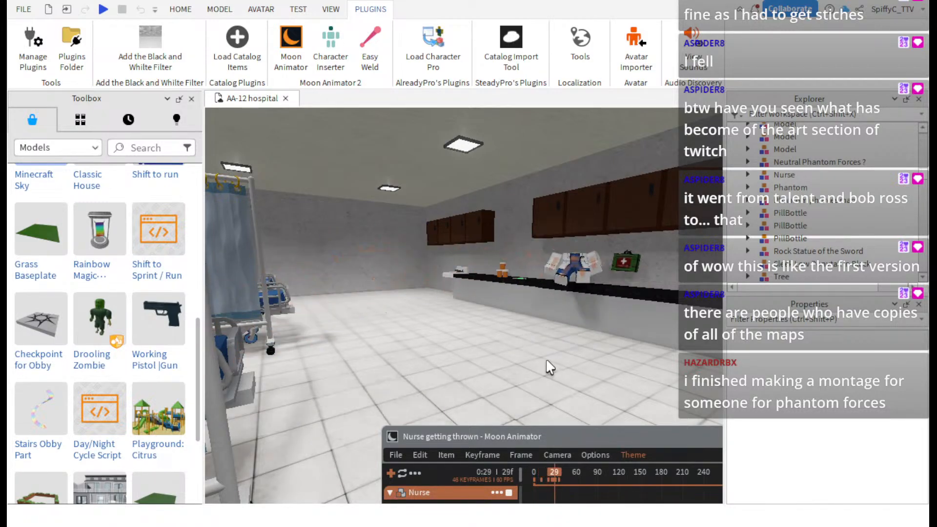
key("d")
key("w")
right_click_drag(546, 361, 546, 361)
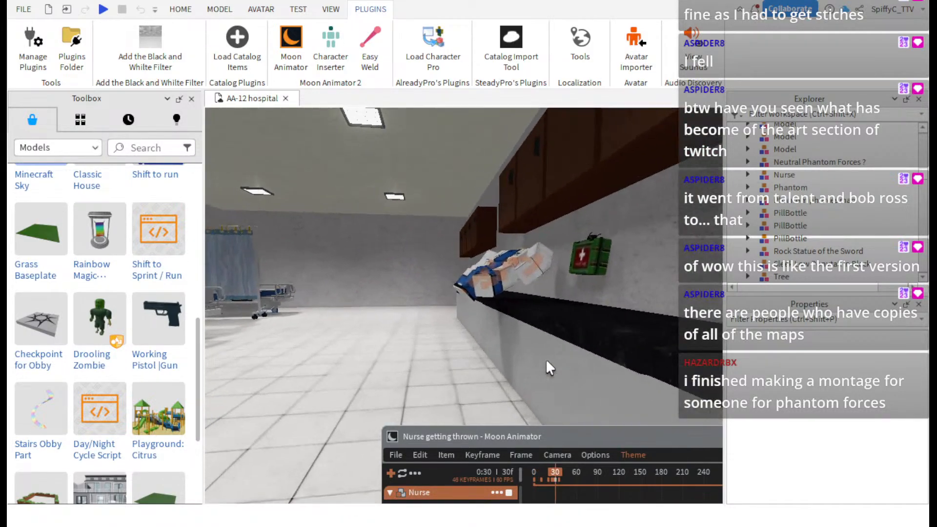
- Rewind the nurse animation and replay it from a close view along the counter
mouse_move(549, 479)
left_mouse_down()
mouse_move(539, 480)
mouse_move(558, 480)
mouse_move(536, 486)
left_mouse_up()
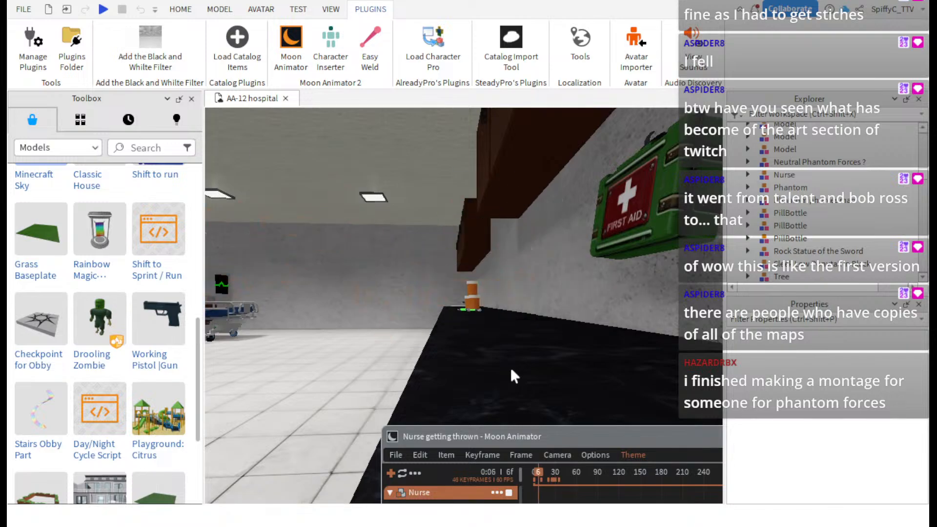
key("space")
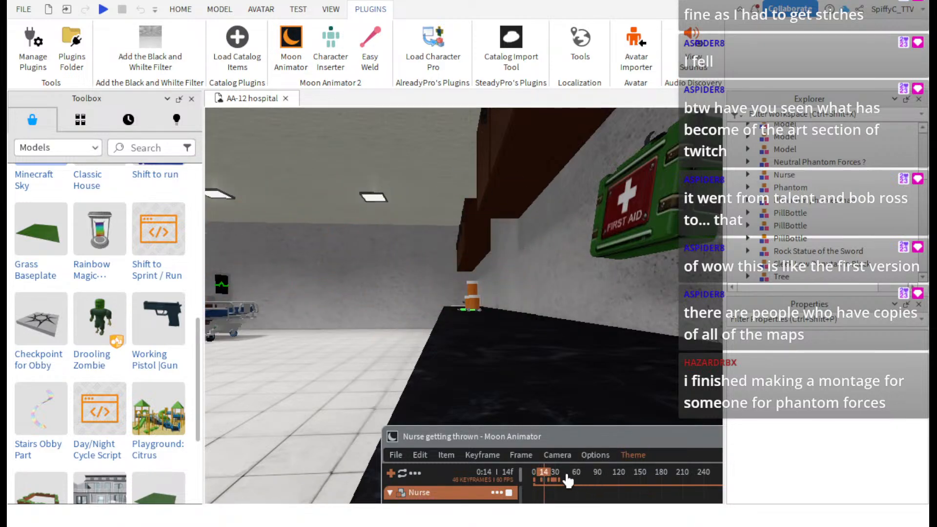
right_click_drag(549, 360, 549, 360)
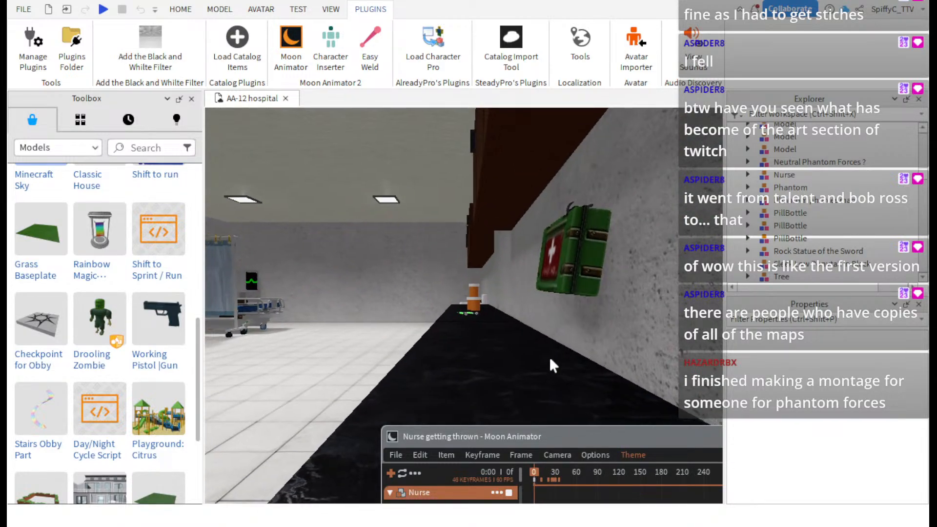
key("space")
- Zoom the Moon Animator timeline in on the nurse's keyframes and set the playhead to frame 17
left_click_drag(575, 444, 543, 249)
left_click_drag(641, 251, 601, 204)
scroll(538, 320, "up", 3)
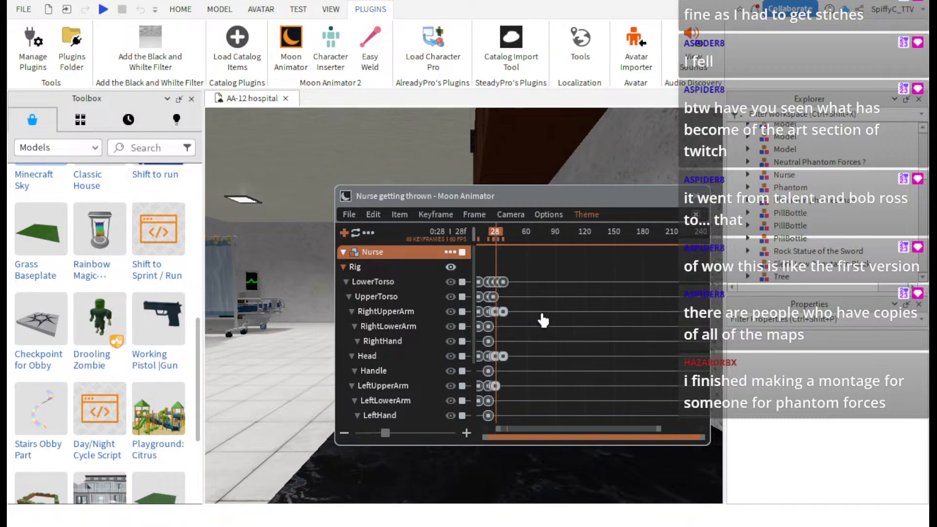
left_click_drag(578, 431, 497, 432)
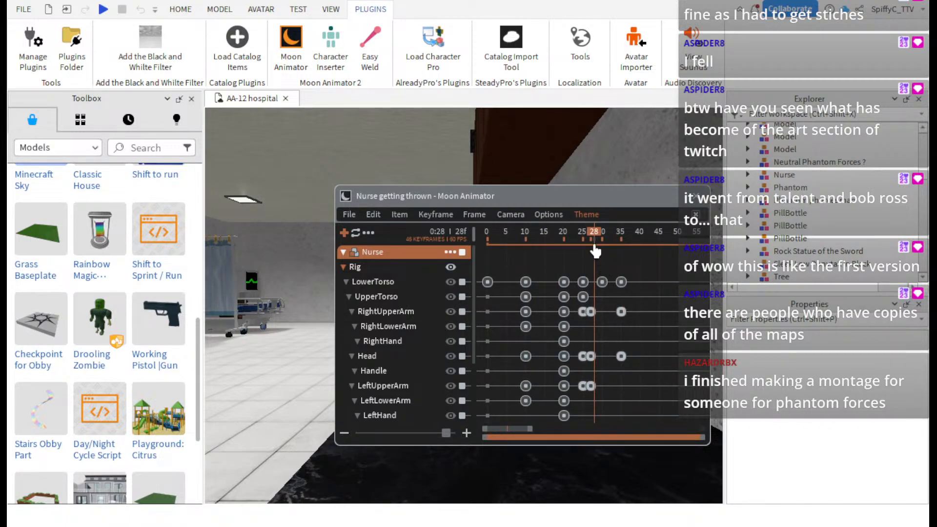
left_click_drag(582, 200, 582, 356)
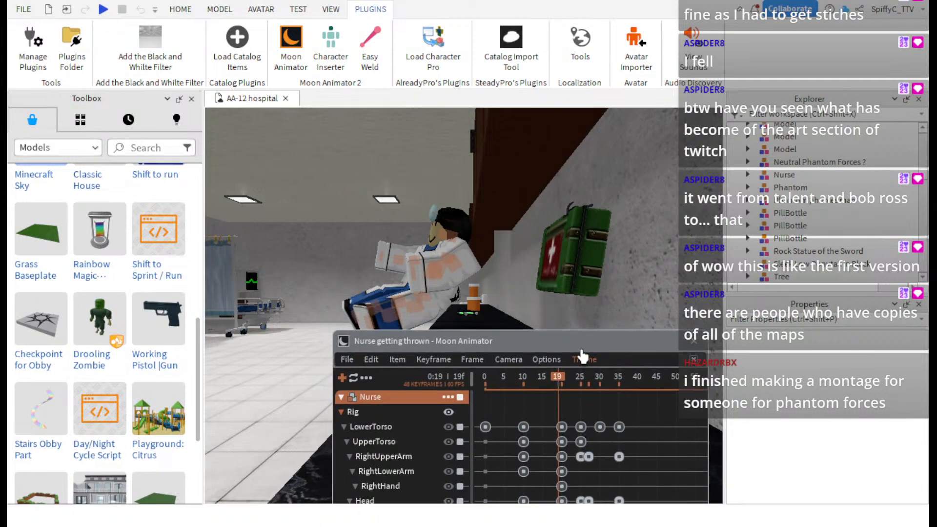
mouse_move(563, 386)
left_mouse_down()
mouse_move(582, 385)
mouse_move(557, 385)
left_mouse_up()
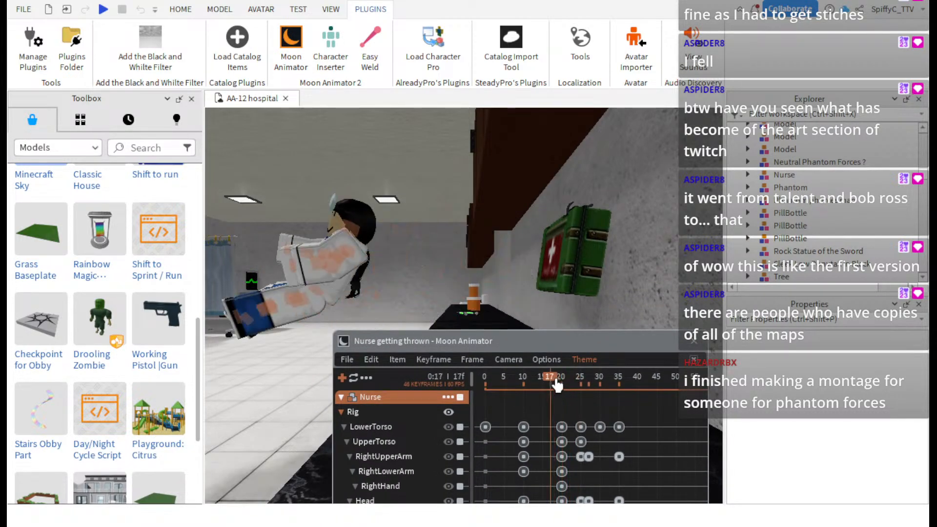
- Select the nurse's body-part keyframes from frame 20 onward and shift them together 10 frames later
left_click_drag(633, 405, 551, 510)
scroll(569, 426, "down", 2)
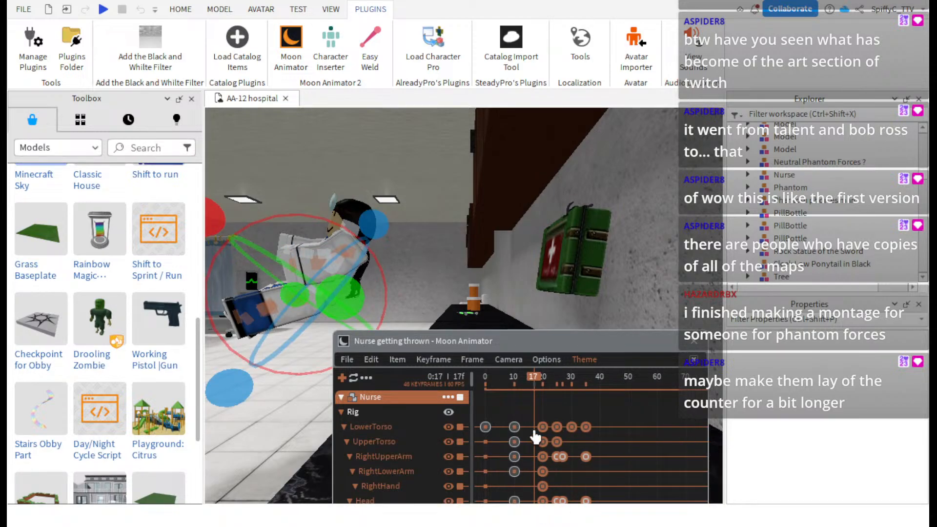
scroll(424, 454, "down", 3)
scroll(617, 433, "down", 1)
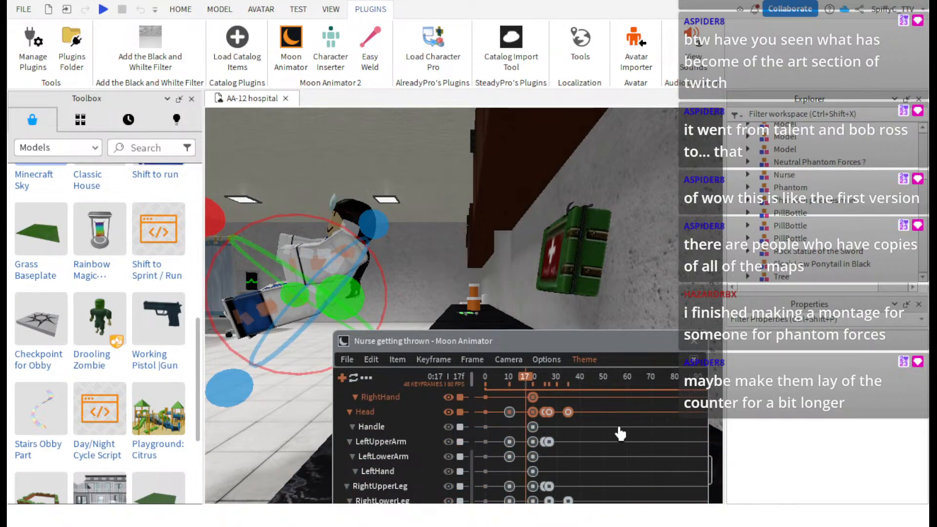
left_click_drag(605, 408, 527, 508)
scroll(535, 471, "down", 2)
left_click_drag(521, 446, 544, 444)
scroll(591, 426, "up", 2)
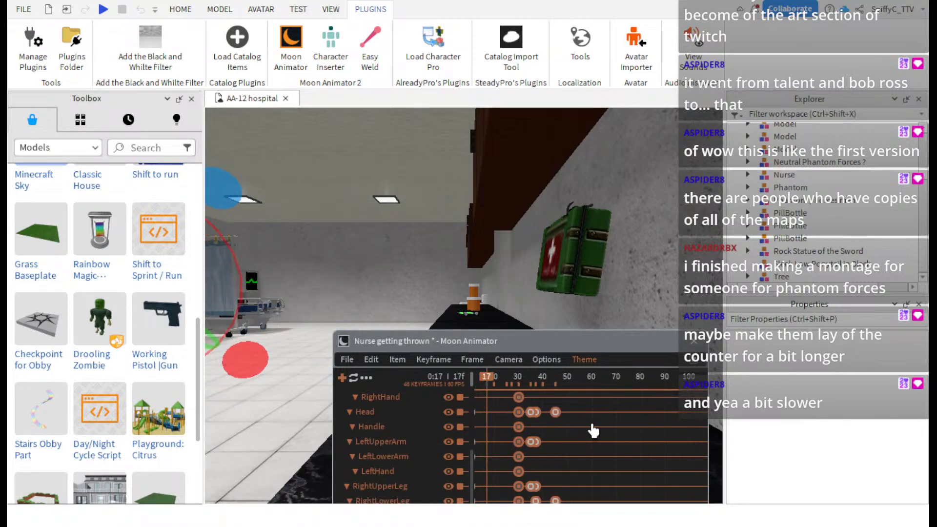
- Rewind the nurse animation to frame 0 and replay it from a wider view of the room
left_click_drag(508, 386, 535, 394)
key("s")
right_click_drag(540, 313, 540, 313)
left_click_drag(540, 382, 480, 382)
key("space")
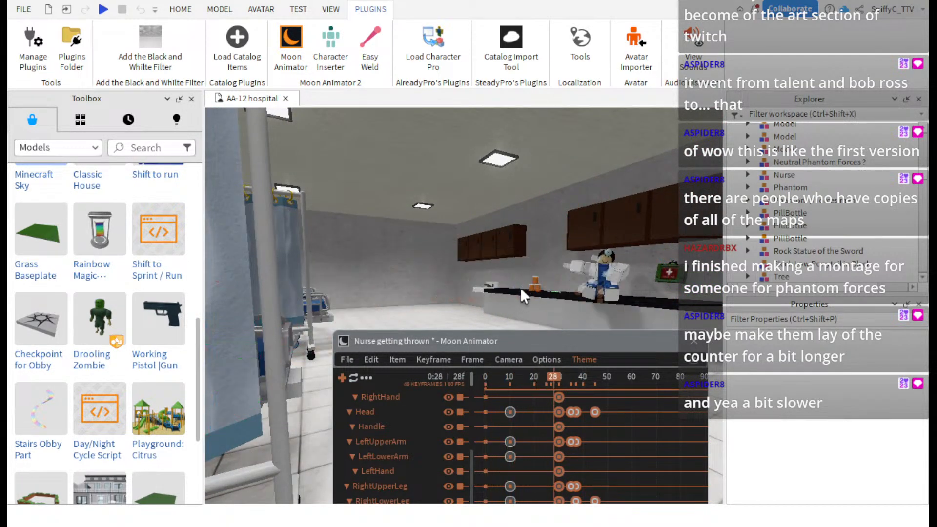
key("space")
- Shift the selected keyframes of the nurse earlier so the first group lands on frame 26, replaying after each adjustment
left_click_drag(559, 400, 555, 399)
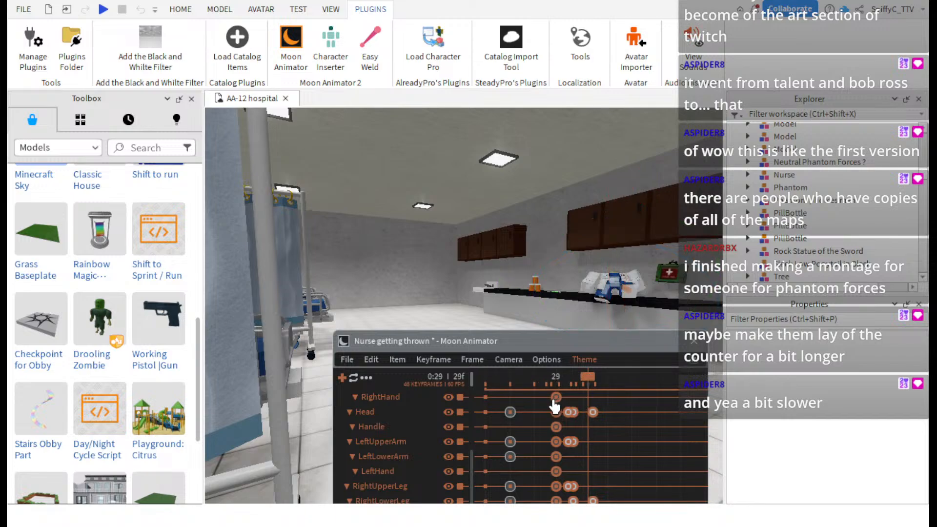
key("space")
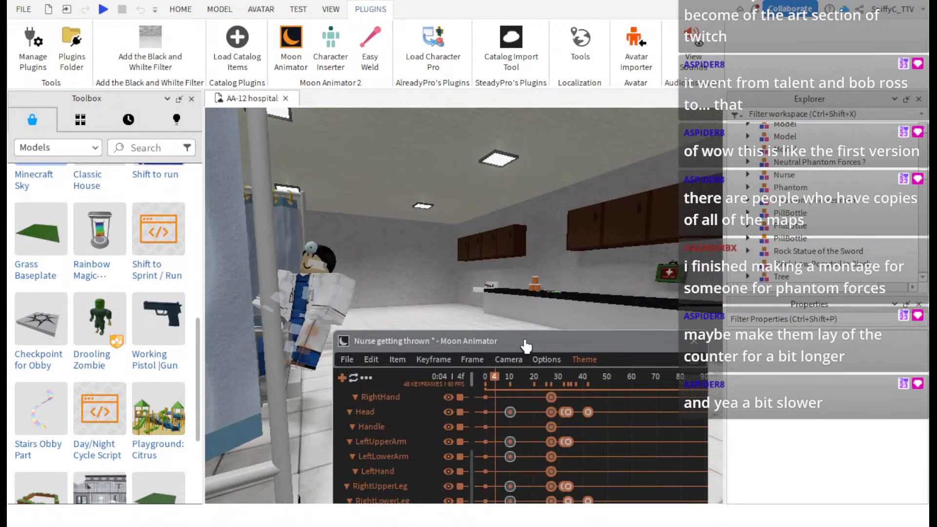
key("space")
left_click(551, 398)
left_click_drag(546, 402, 546, 400)
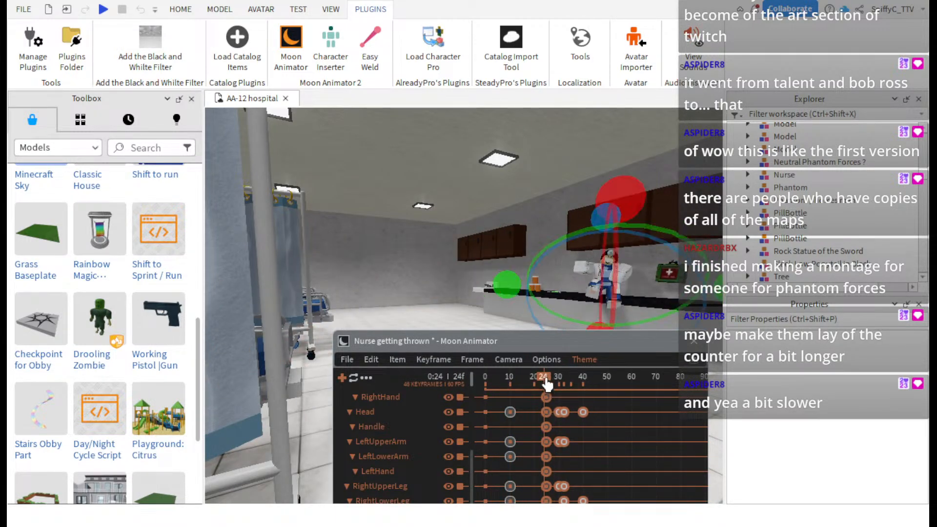
key("space")
key("space")
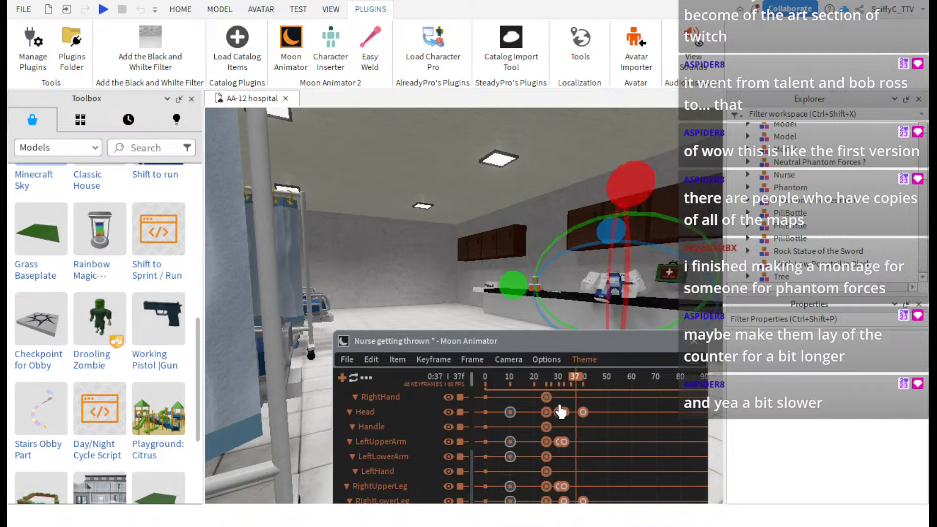
left_click(546, 398)
left_click_drag(551, 399, 550, 399)
key("space")
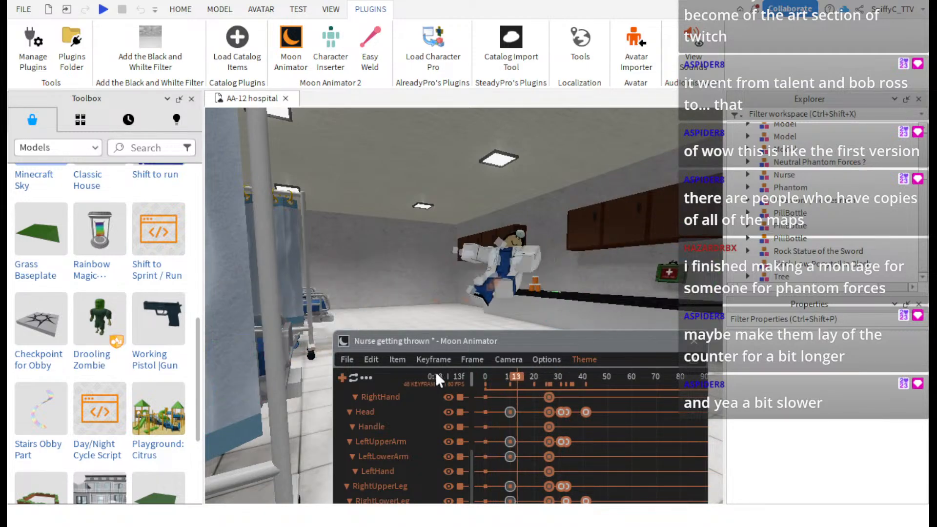
- Examine the nurse's landing on the counter from a close view beside the first aid kit
key("w")
right_click_drag(495, 287, 495, 287)
key("space")
key("w")
key("s")
key("w")
key("s")
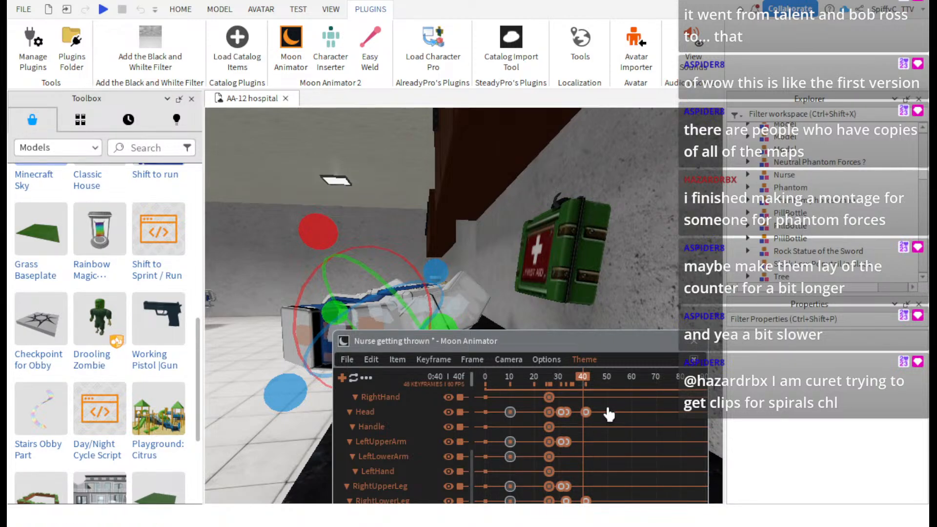
- Select all the nurse's keyframes from frame 31 onward and shift them 3 frames later
left_click(609, 413)
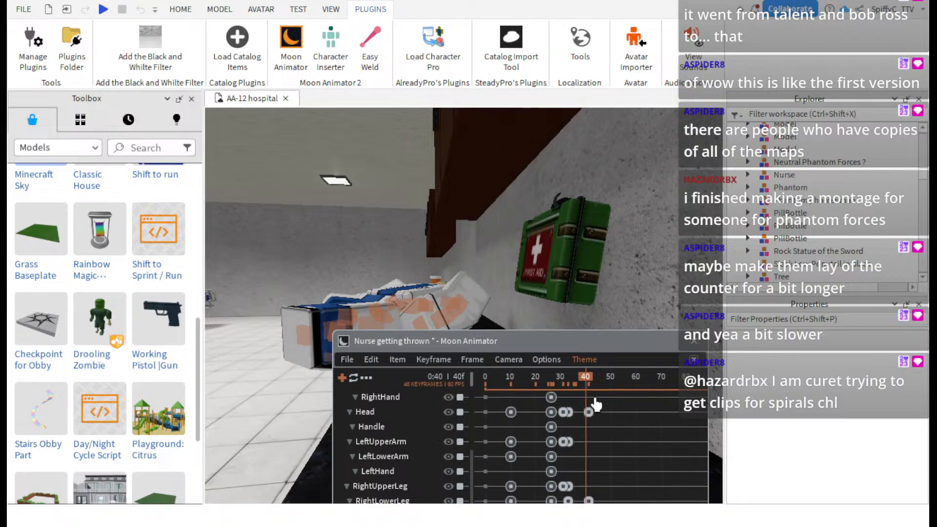
left_click_drag(587, 337, 616, 233)
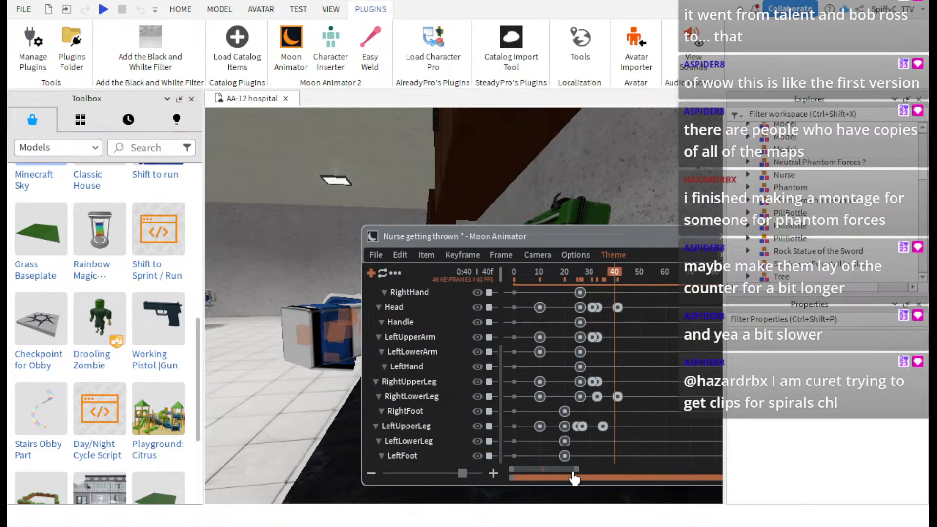
left_click_drag(573, 479, 567, 473)
left_click_drag(588, 240, 528, 237)
scroll(366, 384, "up", 4)
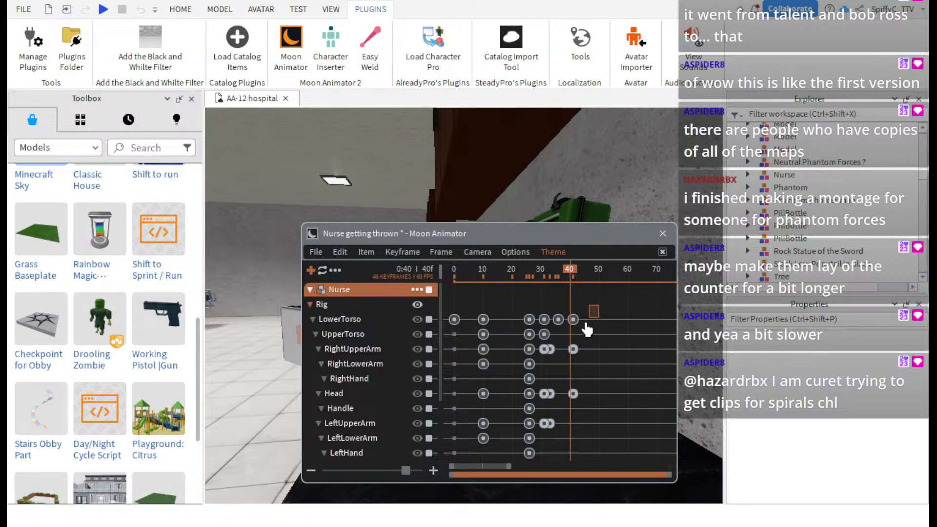
left_click_drag(586, 330, 536, 485)
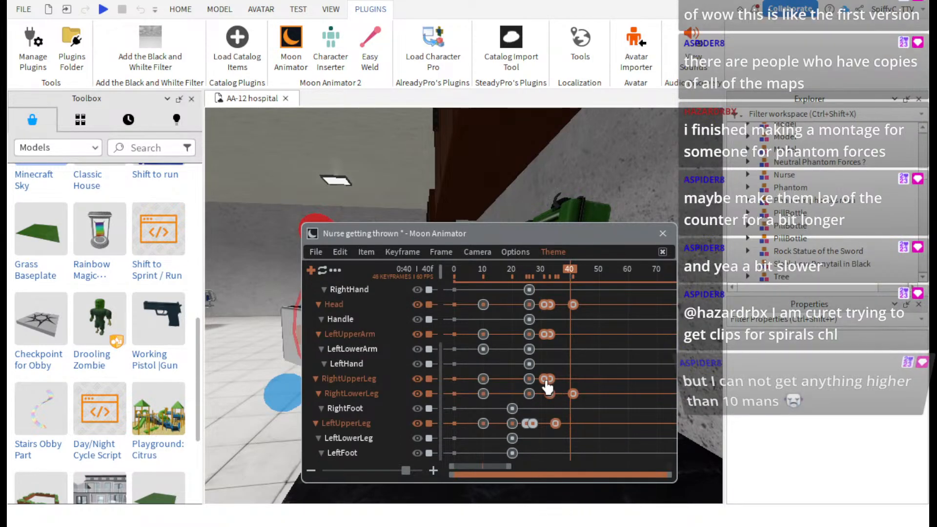
left_click_drag(544, 382, 548, 383)
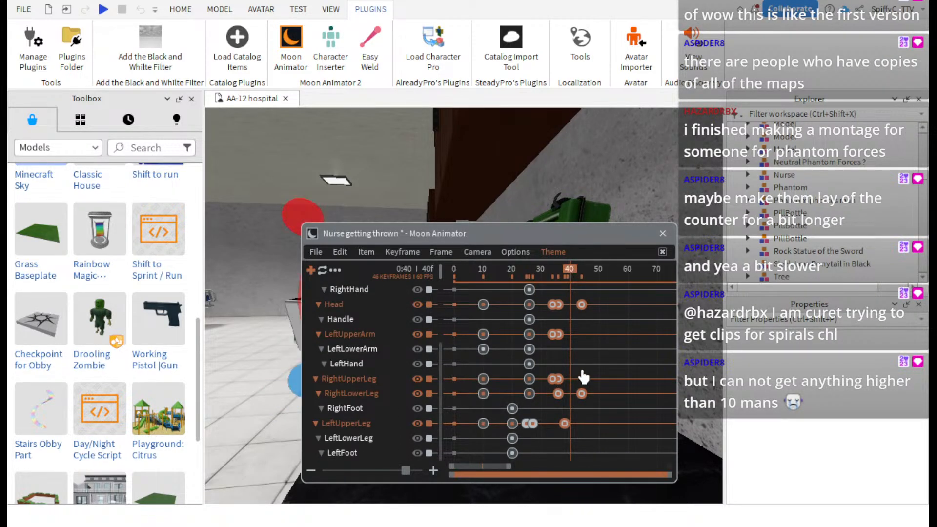
- Select the nurse's keyframes after frame 34, shift them one frame later, and clear the selection
scroll(388, 378, "up", 4)
left_click(596, 305)
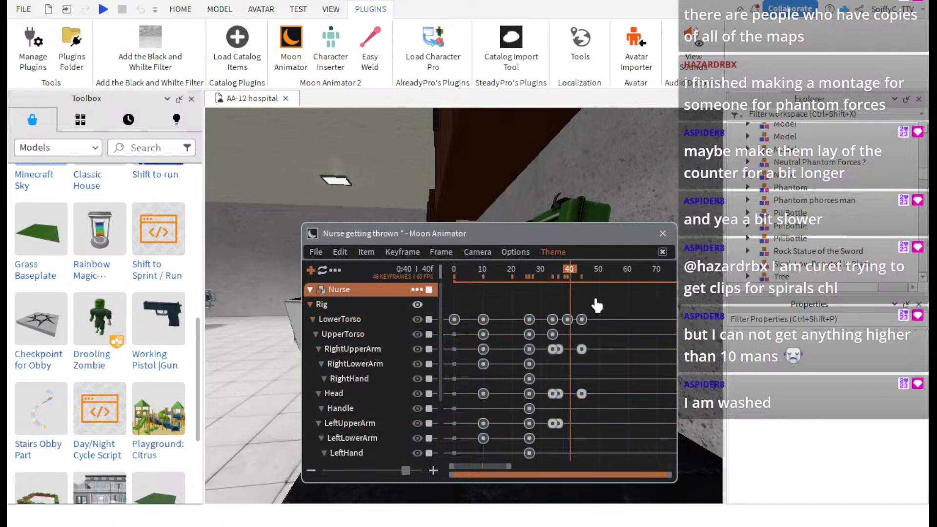
left_click_drag(573, 375, 557, 486)
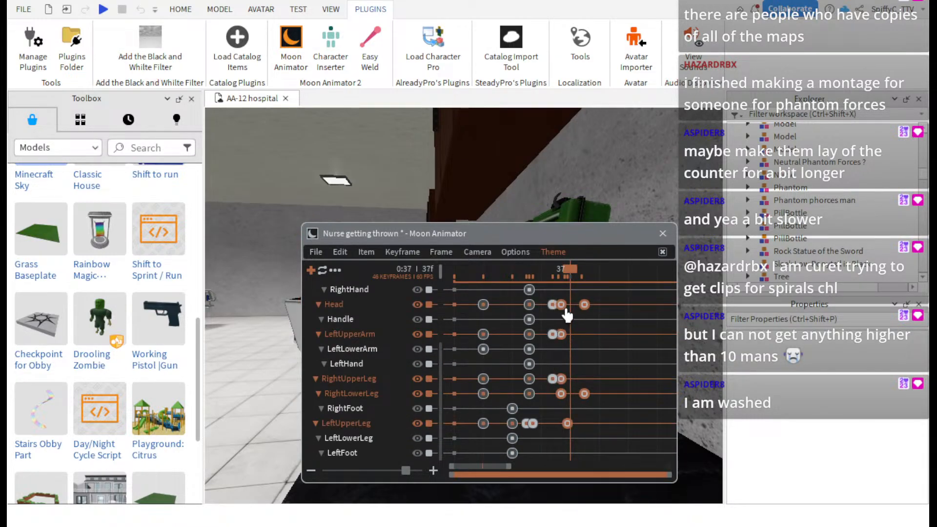
scroll(596, 331, "up", 2)
scroll(598, 337, "down", 1)
scroll(341, 362, "up", 3)
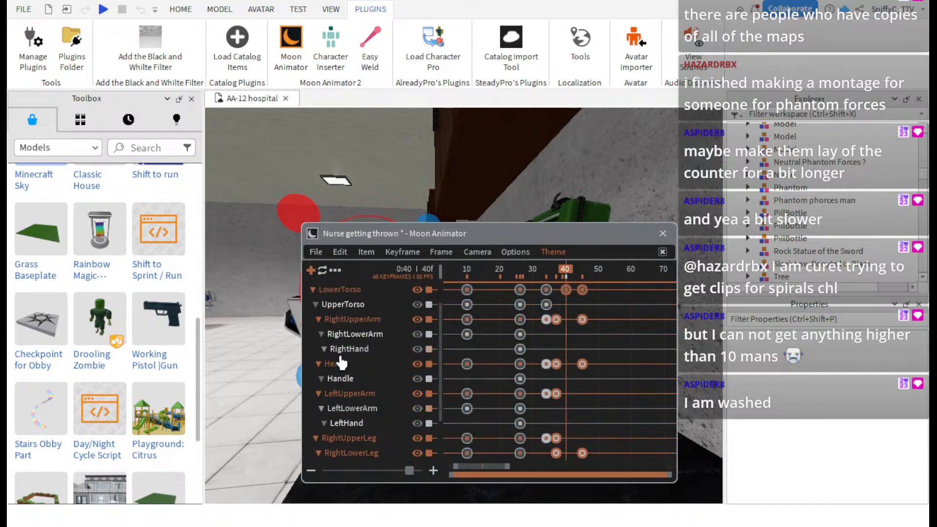
left_click(583, 296)
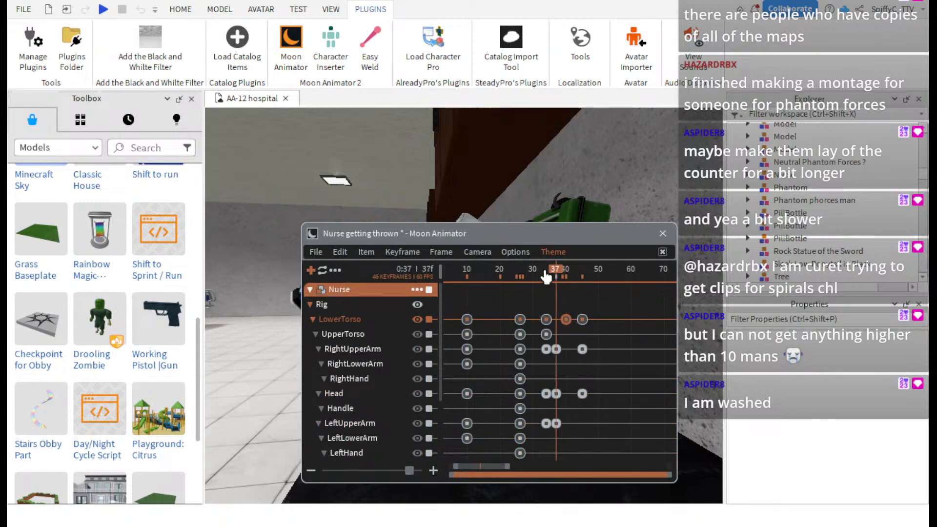
- Rewind the animation to the start and replay the throw with an unobstructed view of the counter
left_click_drag(544, 272, 401, 272)
left_click_drag(494, 238, 503, 467)
key("space")
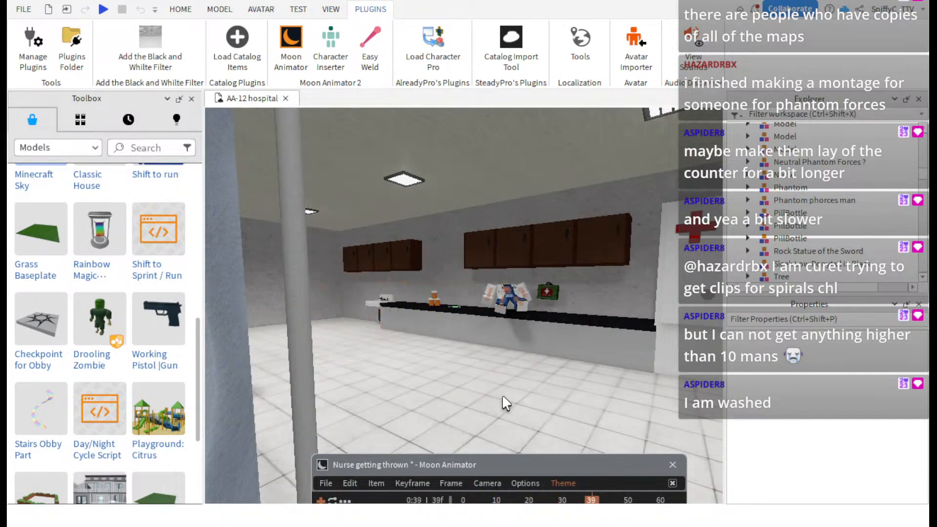
left_click_drag(531, 464, 533, 420)
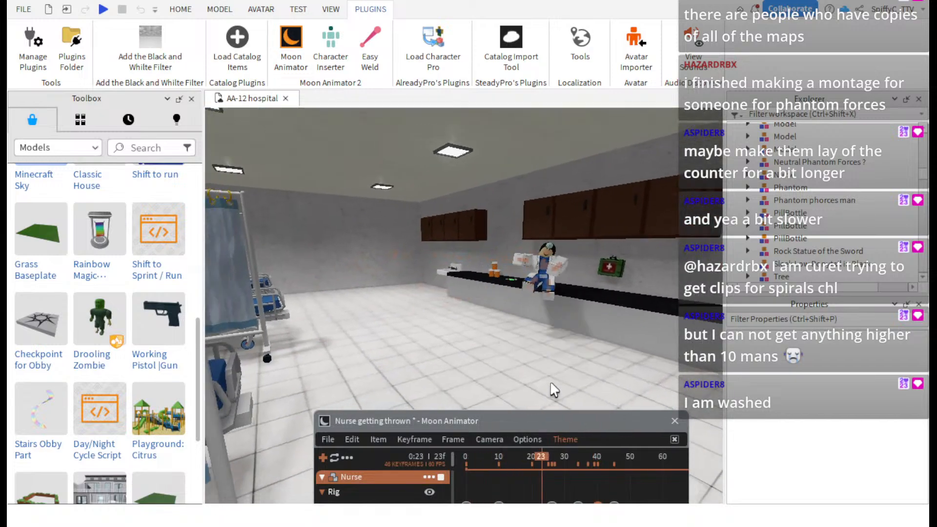
key("space")
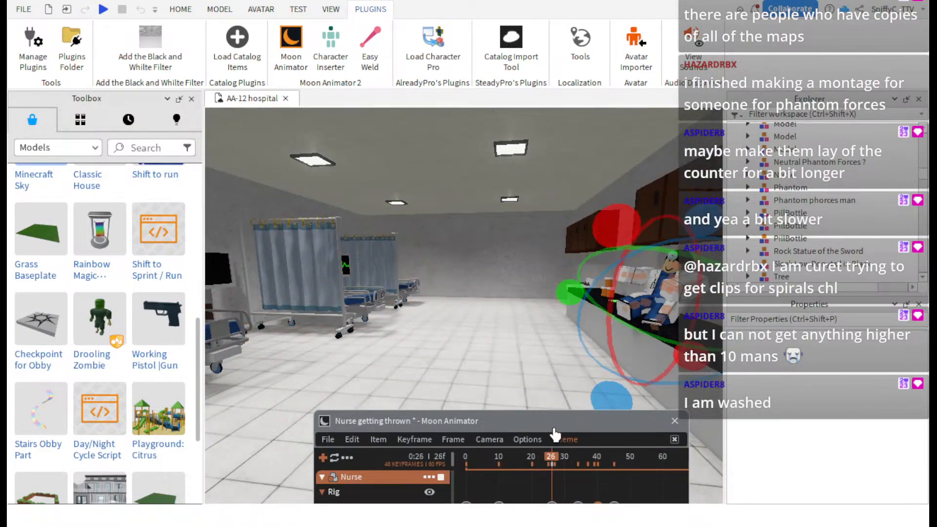
- Scrub between frames 10 and 18 to check the nurse's flight path toward the counter
left_click_drag(555, 434, 530, 419)
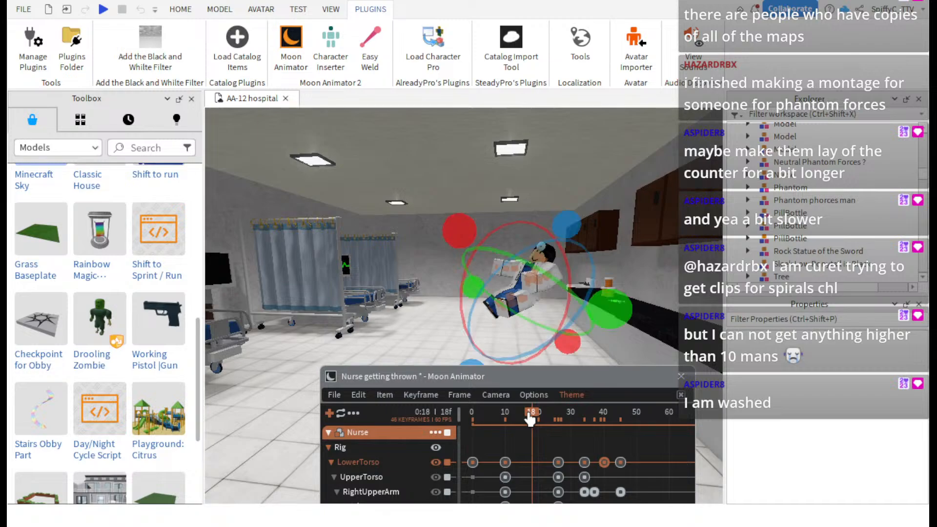
right_click_drag(514, 320, 513, 320)
left_click(525, 415)
left_click_drag(525, 416, 497, 413)
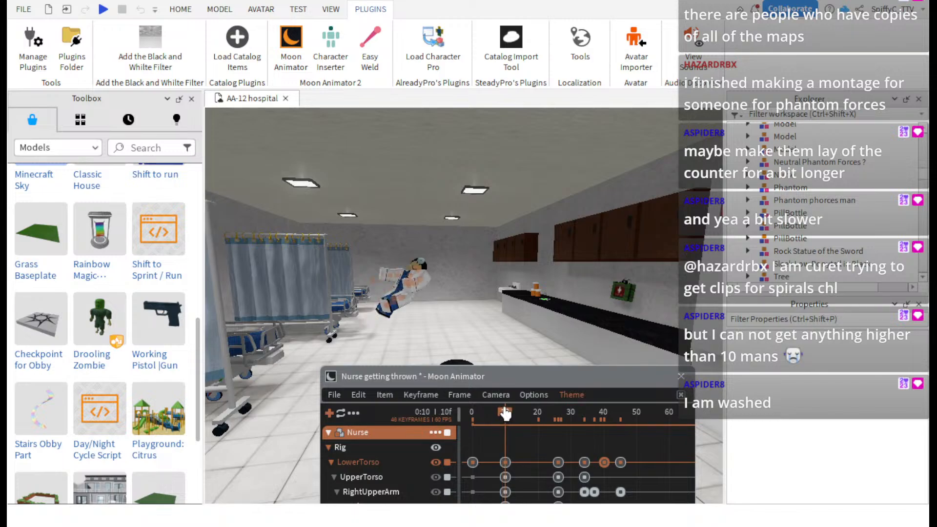
mouse_move(533, 413)
left_mouse_down()
mouse_move(555, 413)
mouse_move(530, 414)
left_mouse_up()
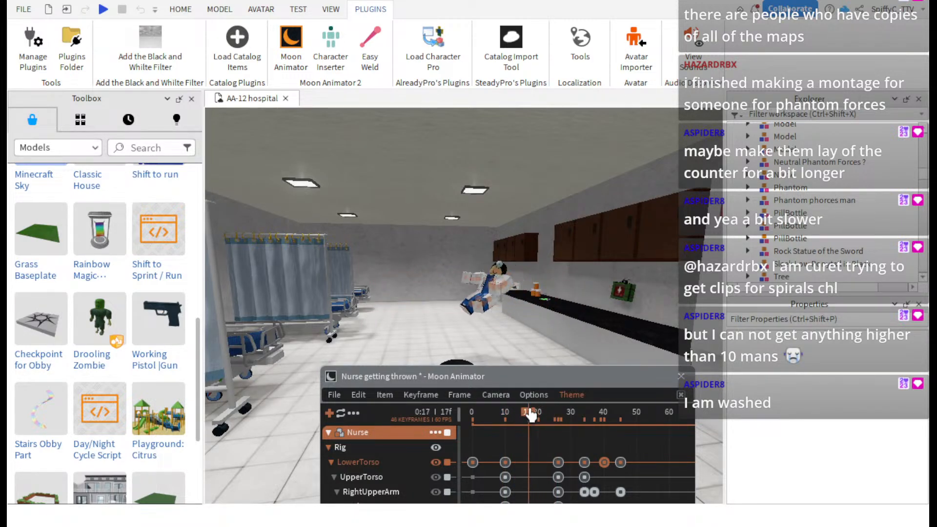
- Switch to position mode and raise the nurse's lower torso at frame 18 to lift her flight path
scroll(507, 291, "up", 5)
right_click_drag(508, 292, 516, 297)
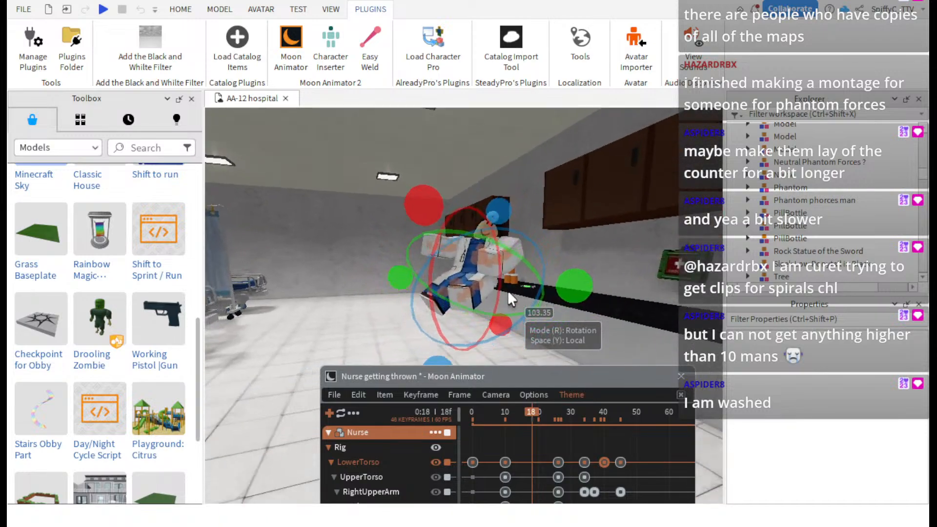
key("r")
left_click_drag(483, 260, 453, 183)
left_click_drag(506, 219, 523, 220)
right_click_drag(523, 220, 525, 220)
- Switch to rotation mode and rotate the nurse's lower torso at frame 16 to rework her mid-air pose
mouse_move(530, 413)
left_mouse_down()
mouse_move(509, 415)
mouse_move(556, 423)
mouse_move(511, 424)
mouse_move(525, 424)
left_mouse_up()
key("r")
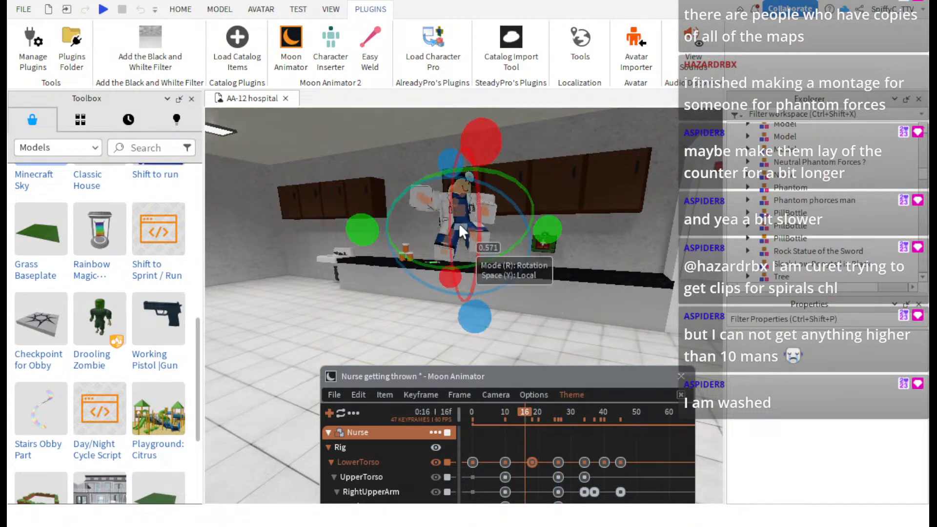
left_click_drag(478, 137, 473, 204)
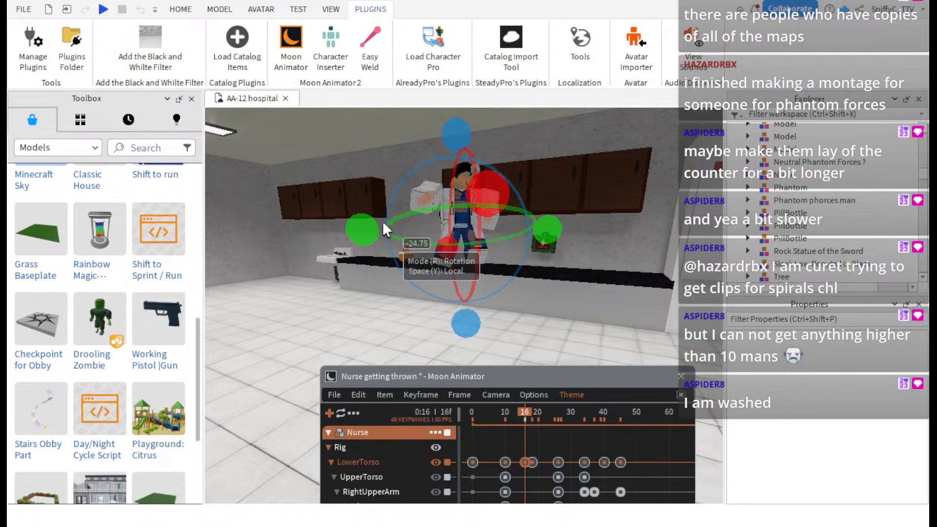
left_click_drag(364, 226, 358, 232)
right_click_drag(423, 215, 432, 209)
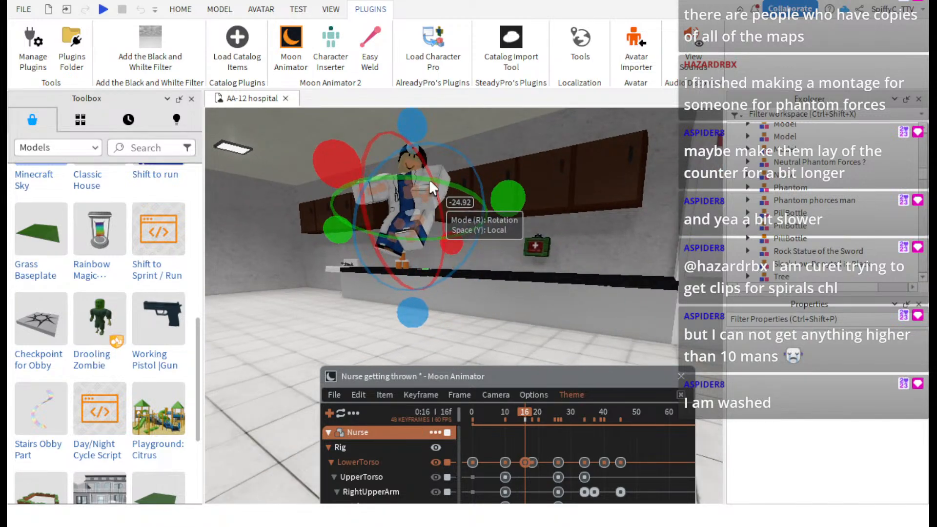
left_click_drag(429, 179, 359, 168)
left_click_drag(436, 242, 433, 214)
right_click_drag(433, 214, 459, 176)
left_click_drag(459, 177, 464, 145)
right_click_drag(464, 146, 464, 145)
- Scrub around the new mid-air keyframes, then rewind to frame 0 and replay the throw
left_click(524, 416)
mouse_move(525, 419)
left_mouse_down()
mouse_move(508, 417)
mouse_move(521, 421)
left_mouse_up()
left_click_drag(530, 416, 472, 416)
key("space")
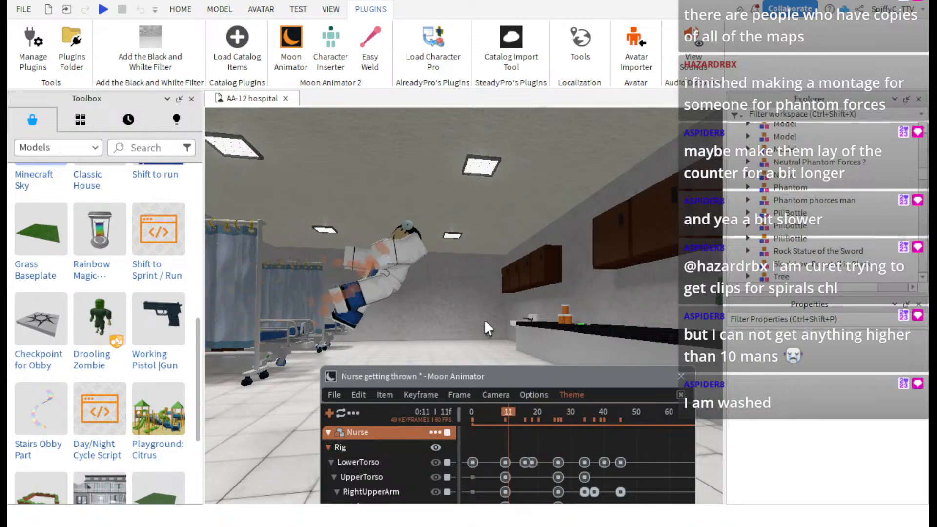
right_click_drag(504, 313, 504, 313)
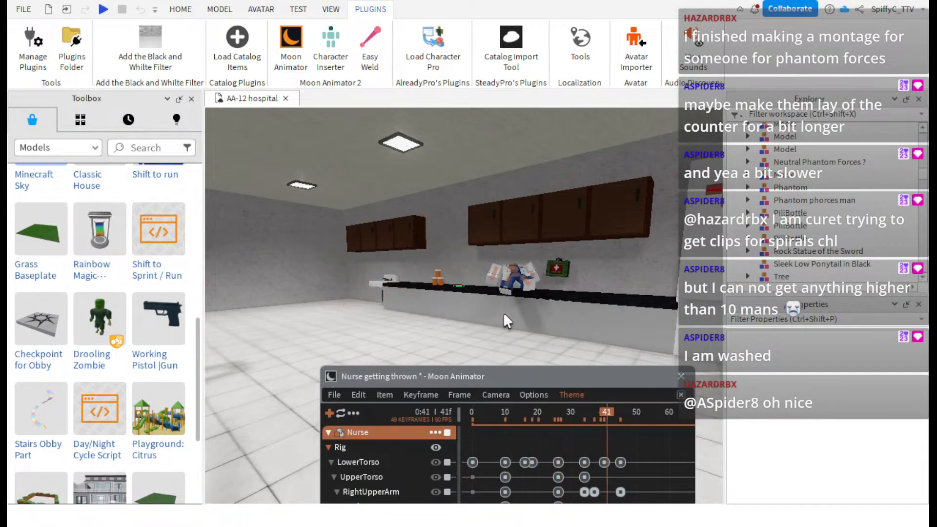
- At frame 21, move the nurse's lower torso up and closer to the wall cabinets in position mode
left_click(541, 414)
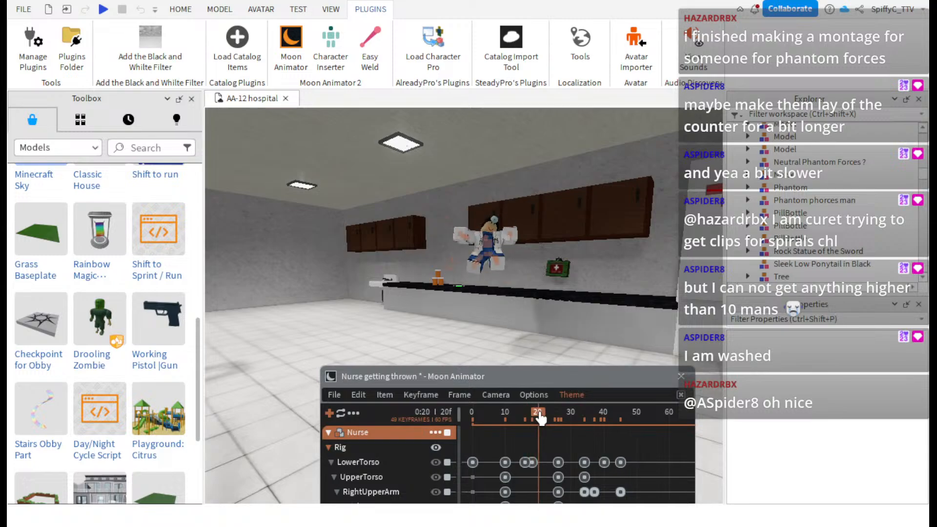
left_click(545, 416)
left_click_drag(545, 414, 541, 415)
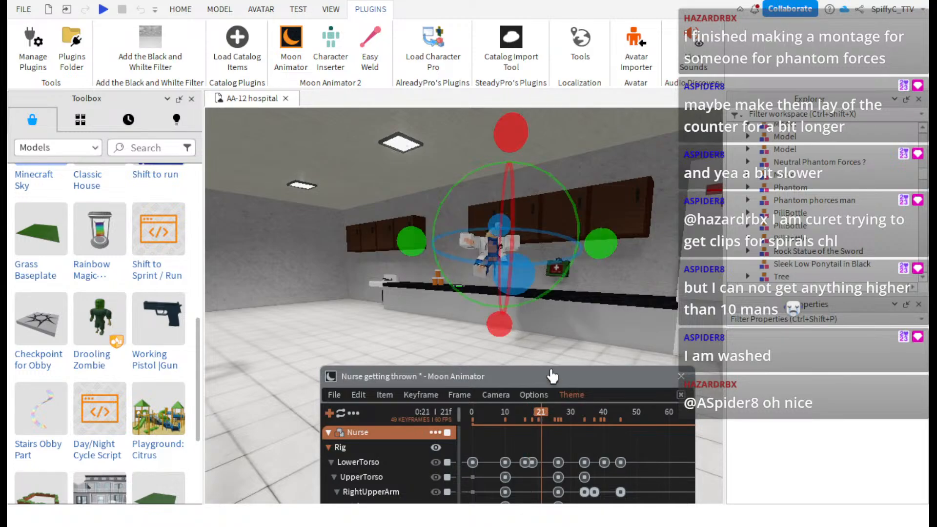
key("w")
right_click_drag(538, 309, 539, 309)
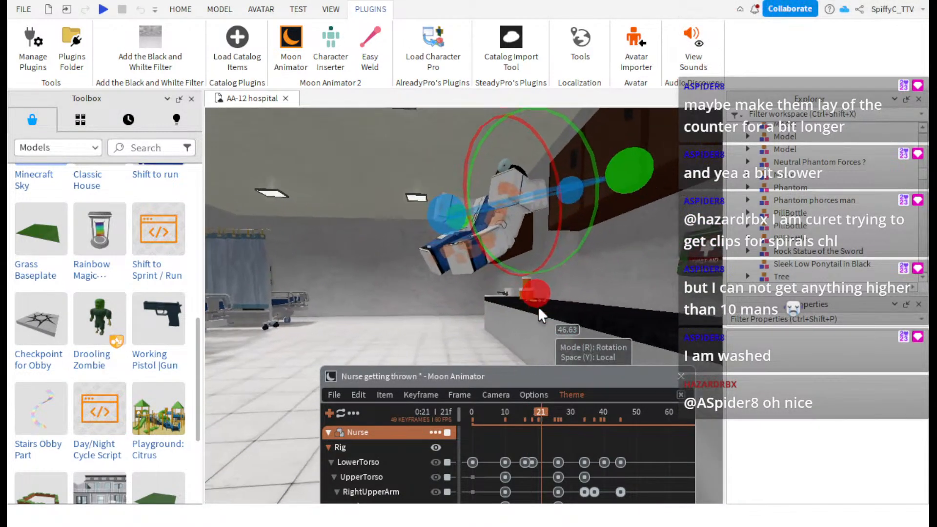
left_click(482, 231)
key("r")
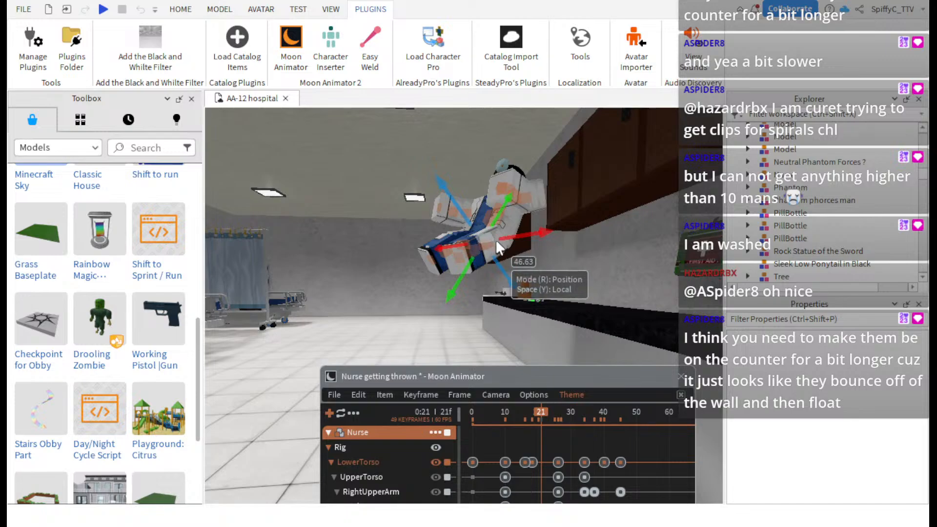
left_click_drag(497, 214, 503, 203)
left_click_drag(512, 256, 521, 265)
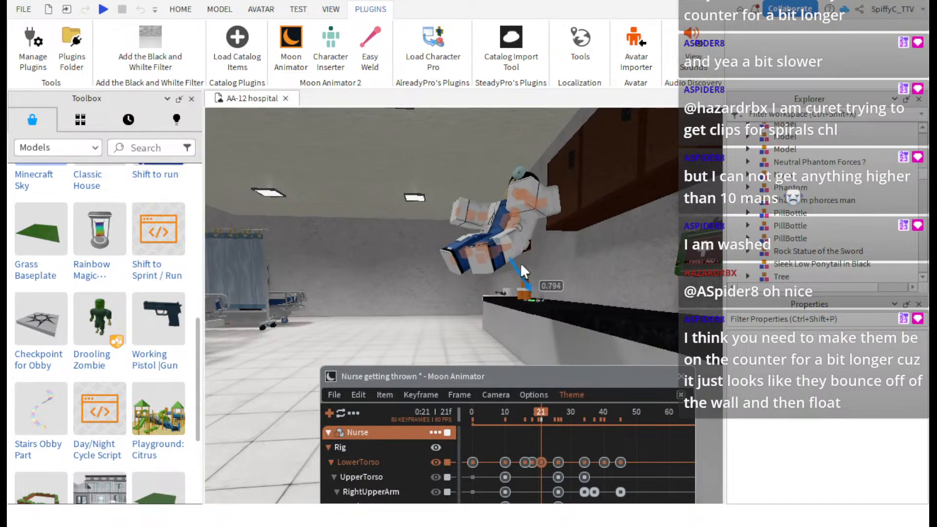
left_click_drag(511, 220, 535, 209)
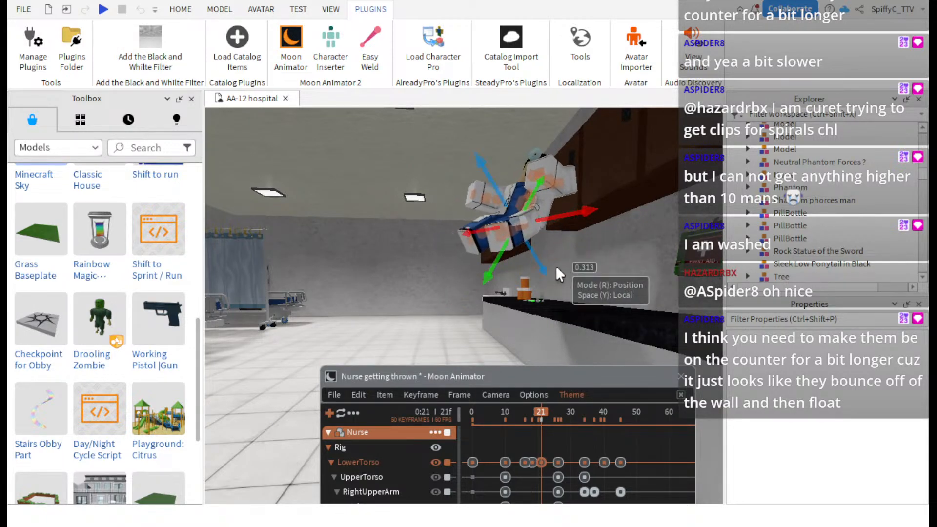
- At frame 13, move the nurse's lower torso upward to raise the early part of her flight
left_click_drag(538, 412, 514, 411)
key("r")
right_click_drag(472, 317, 467, 314)
left_click_drag(378, 222, 367, 207)
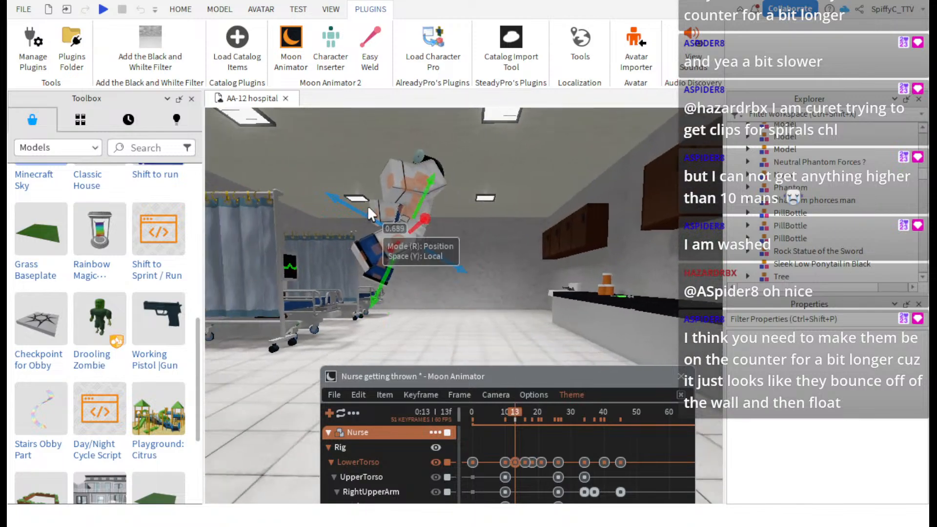
- At frame 13, nudge the nurse's lower torso further up along its local vertical axis
left_click(421, 185)
left_click(414, 216)
left_click(407, 230)
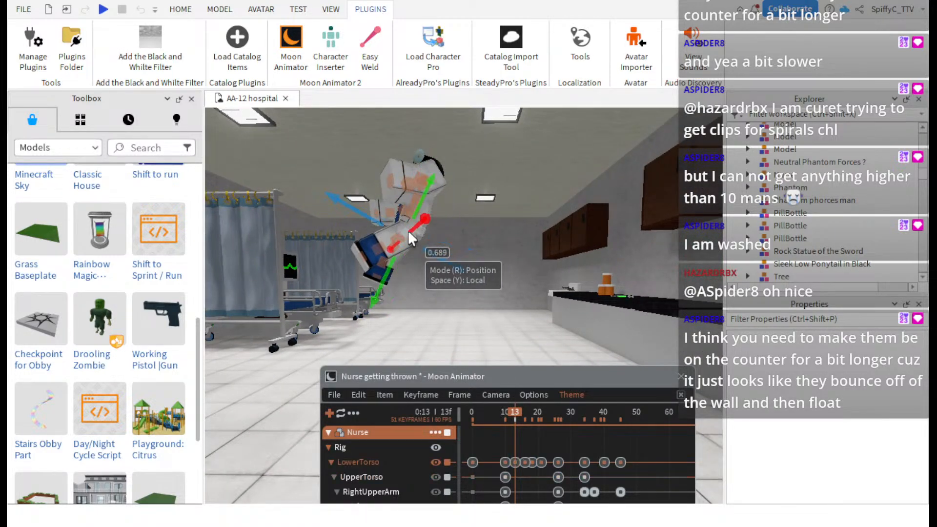
left_click_drag(414, 208, 423, 184)
key("a")
right_click_drag(478, 259, 480, 260)
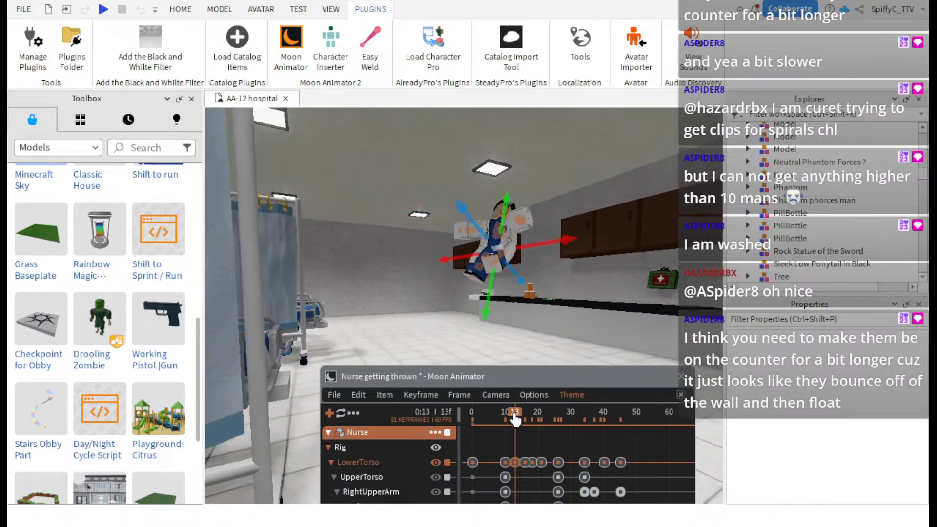
- Rewind to the start of the animation, play the throw and scrub through the mid-air frames
left_click_drag(515, 412, 481, 413)
key("space")
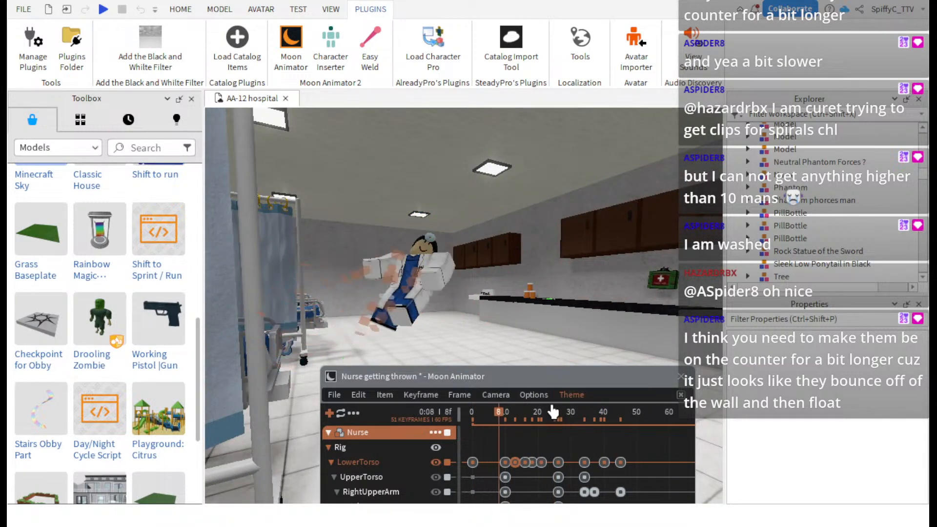
mouse_move(539, 412)
left_mouse_down()
mouse_move(497, 415)
mouse_move(552, 418)
mouse_move(473, 414)
mouse_move(533, 425)
left_mouse_up()
key("space")
- Delete the LowerTorso keyframe at frame 18 and scrub back toward frame 10
left_click(505, 415)
left_click(528, 464)
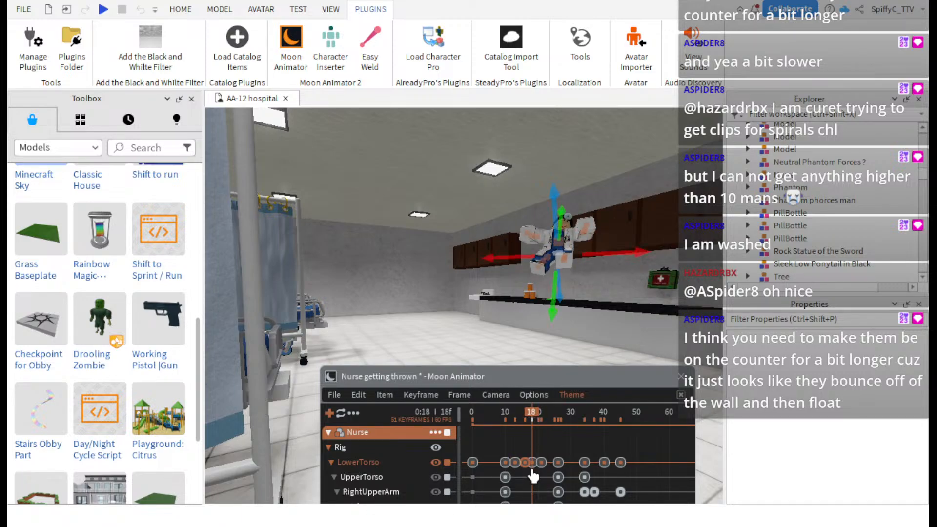
key("Delete")
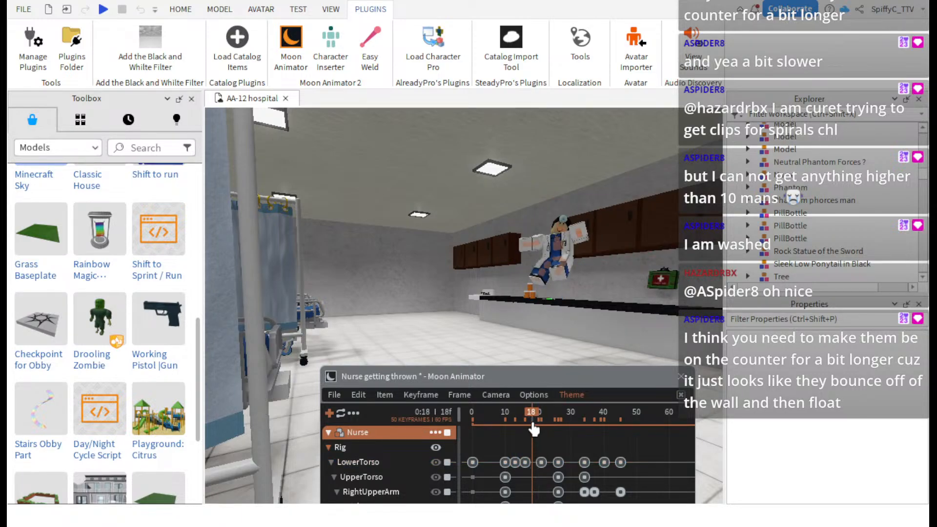
left_click_drag(533, 429, 507, 415)
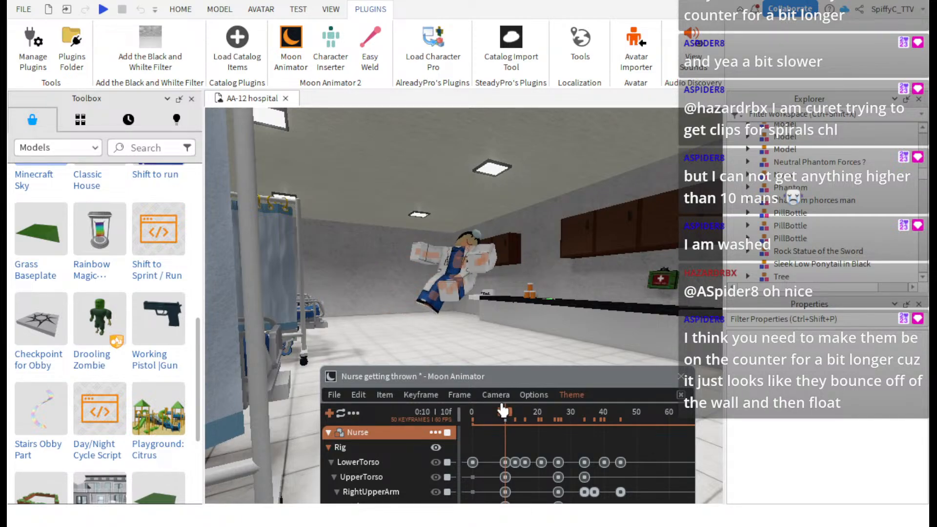
- At frame 10, shift the nurse's lower torso slightly in position mode
left_click_drag(506, 415, 507, 416)
left_click(459, 281)
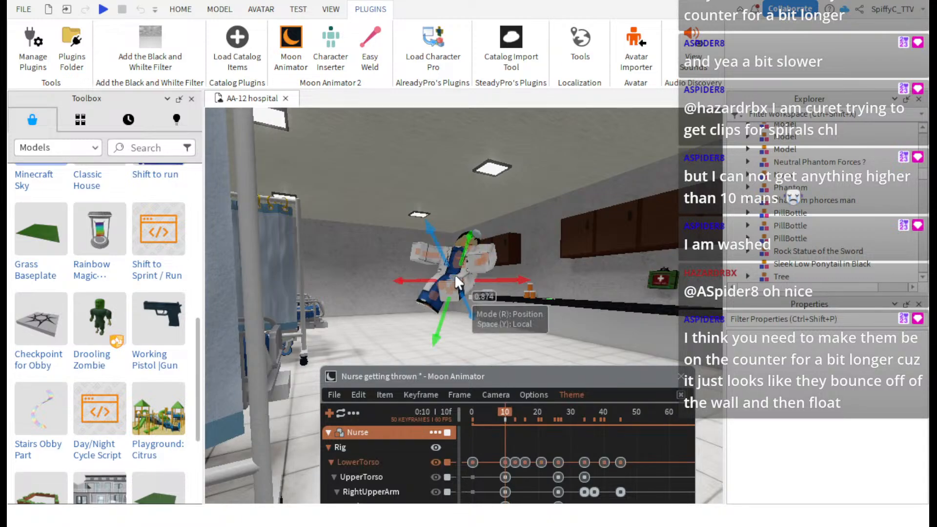
mouse_move(458, 273)
left_mouse_down()
mouse_move(459, 233)
mouse_move(452, 249)
mouse_move(480, 276)
mouse_move(467, 277)
left_mouse_up()
- At frame 21, lower the nurse's lower torso toward the counter and shift it slightly sideways
left_click_drag(501, 417, 543, 422)
key("w")
key("d")
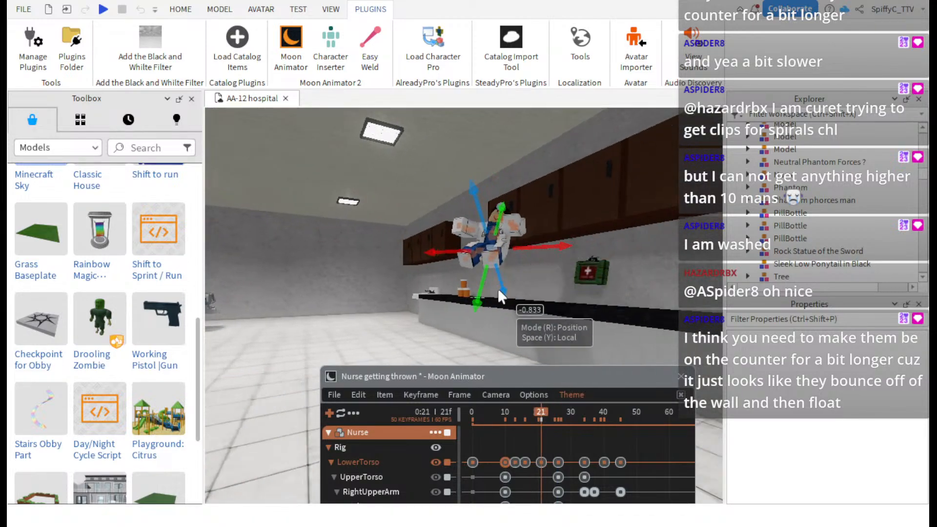
left_click_drag(482, 296, 477, 312)
left_click_drag(529, 263, 525, 262)
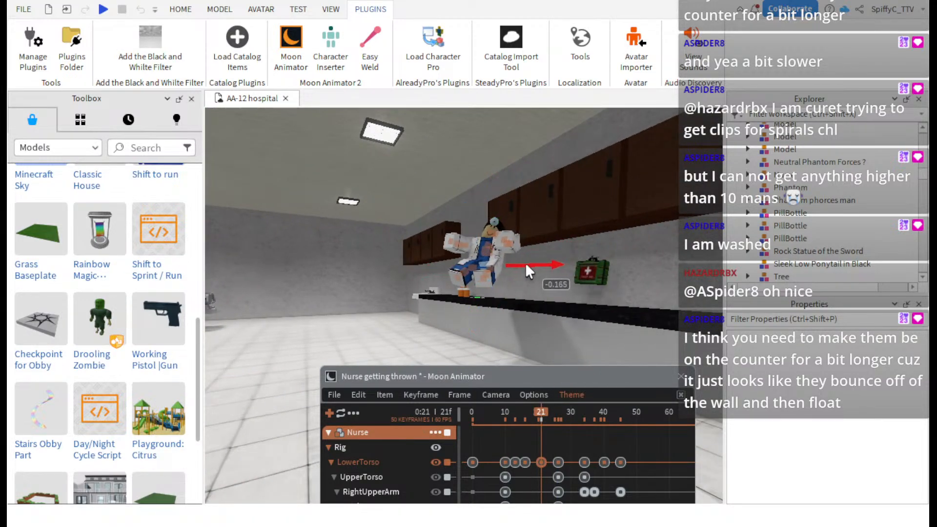
- Return to frame 0 and replay the throw to check the adjusted flight path
right_click_drag(525, 262, 531, 314)
key("a")
key("s")
left_click_drag(526, 412, 472, 402)
key("space")
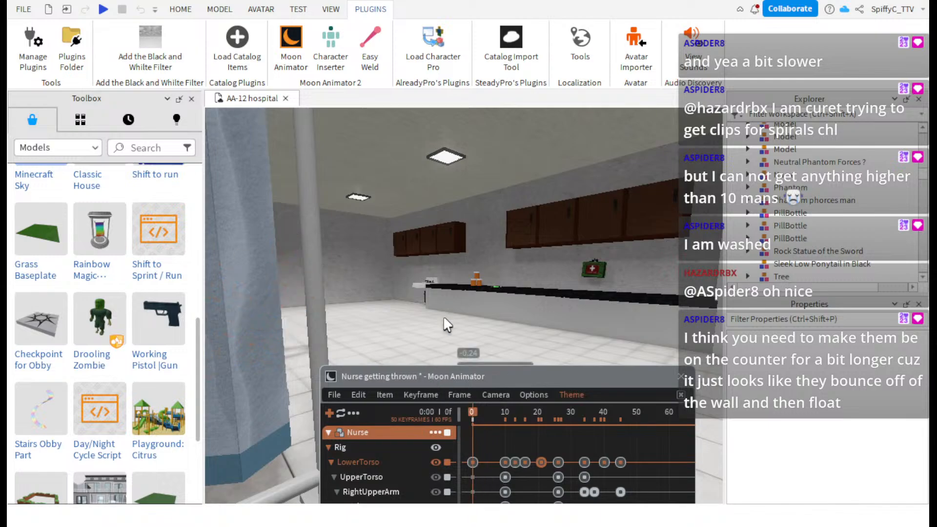
right_click_drag(448, 284, 444, 283)
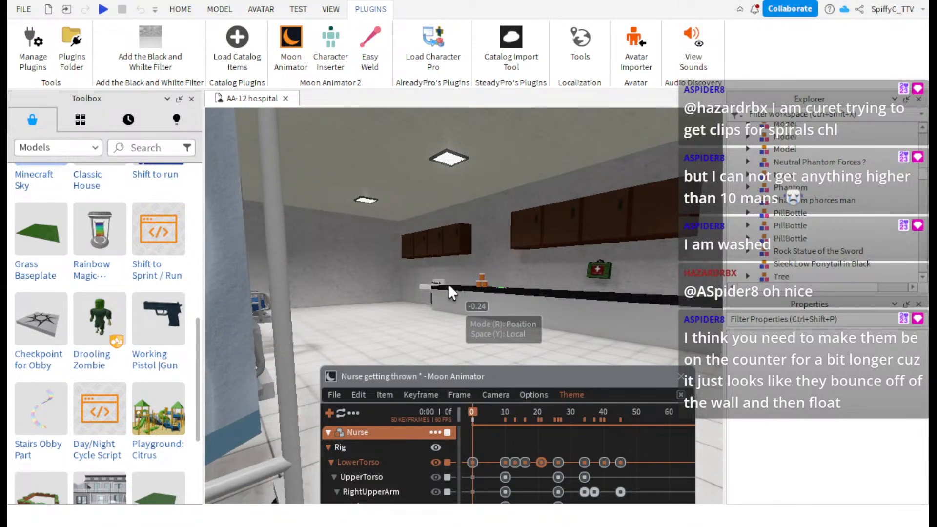
key("space")
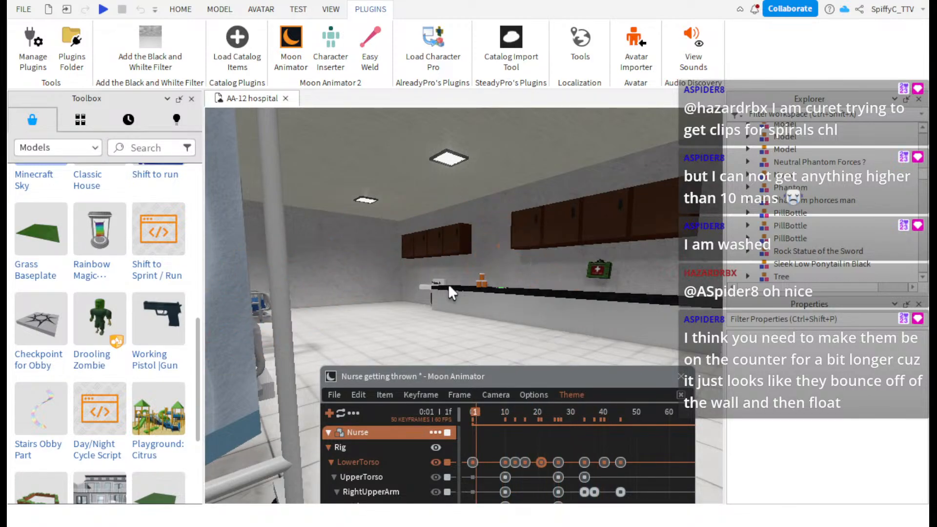
key("space")
- Scrub to frame 45 and examine the nurse's final pose on the counter up close
key("w")
right_click_drag(448, 283, 461, 274)
key("d")
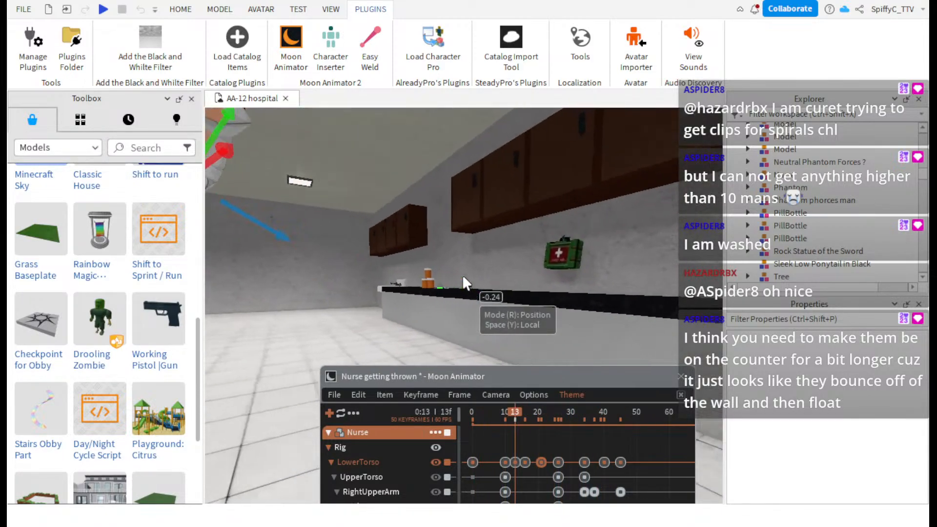
left_click_drag(565, 431, 625, 428)
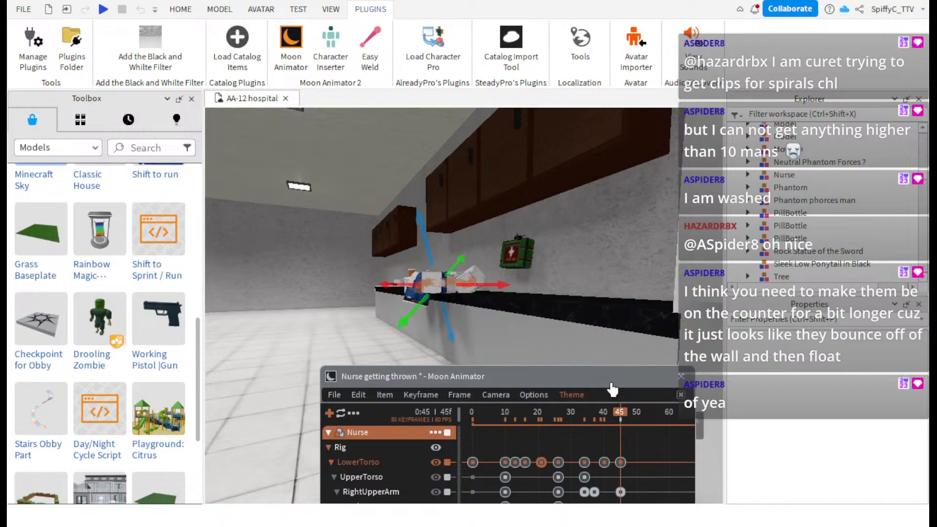
left_click_drag(611, 383, 597, 313)
key("s")
right_click_drag(598, 260, 598, 260)
key("w")
key("w")
key("s")
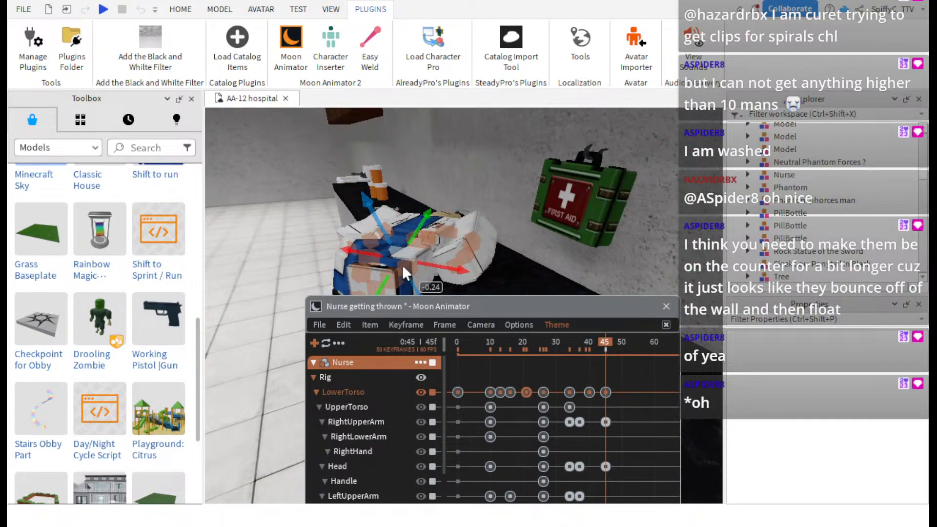
left_click_drag(497, 306, 442, 294)
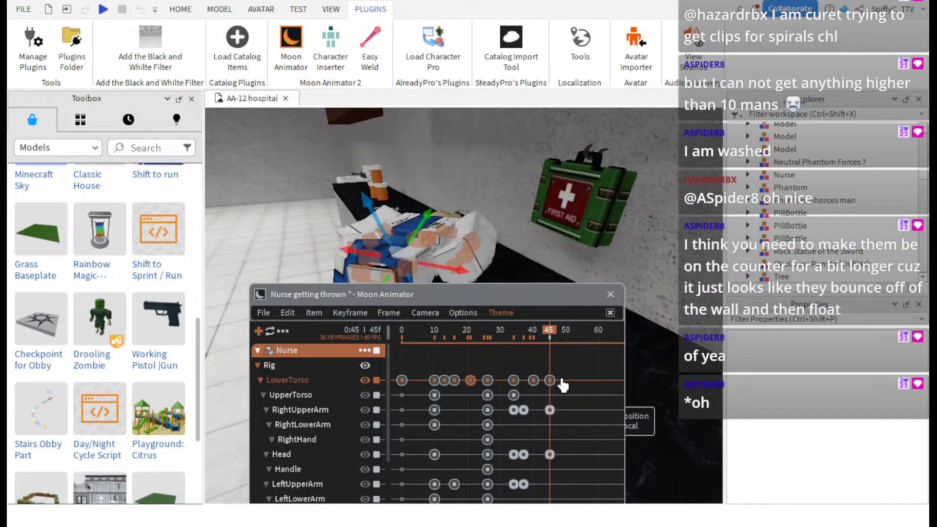
- Copy the frame 45 keyframes of LowerTorso, RightUpperArm, Head and RightLowerLeg and paste them at frame 60
left_click_drag(559, 370, 550, 487)
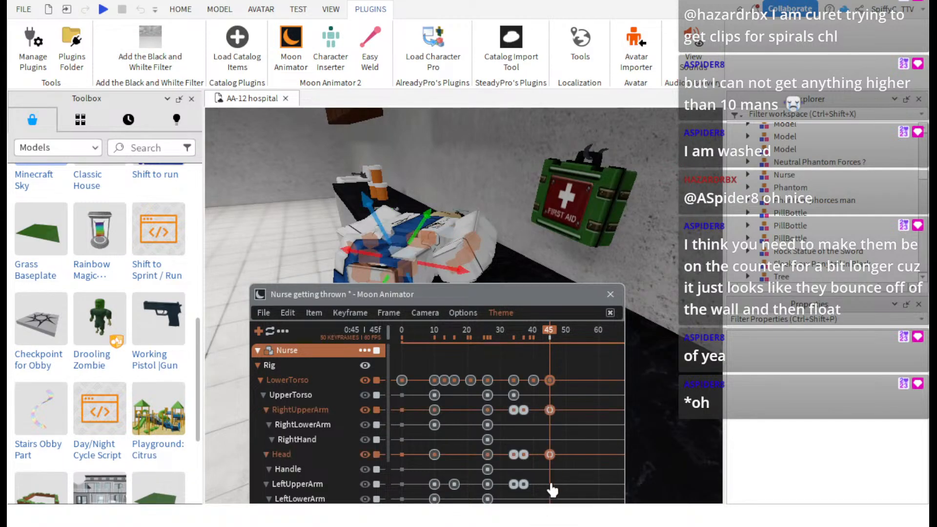
scroll(567, 433, "down", 1)
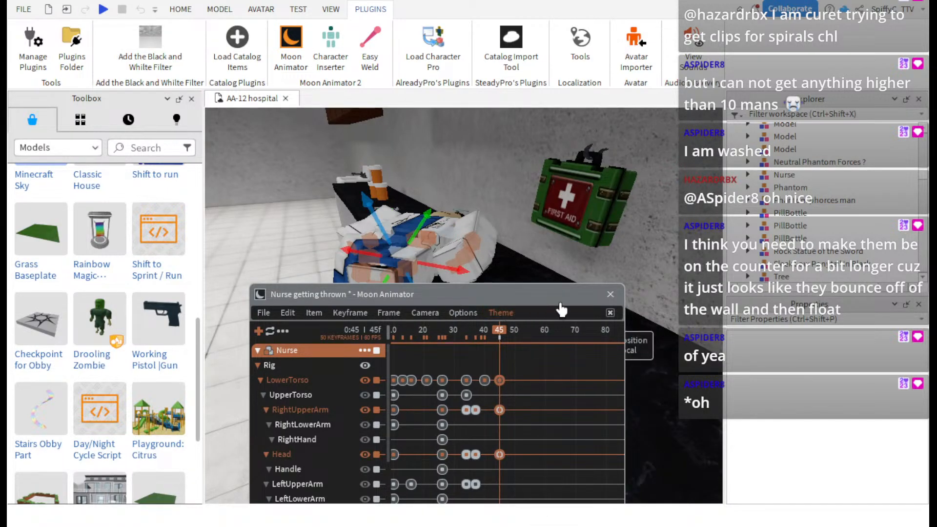
left_click_drag(560, 305, 579, 180)
scroll(307, 332, "down", 2)
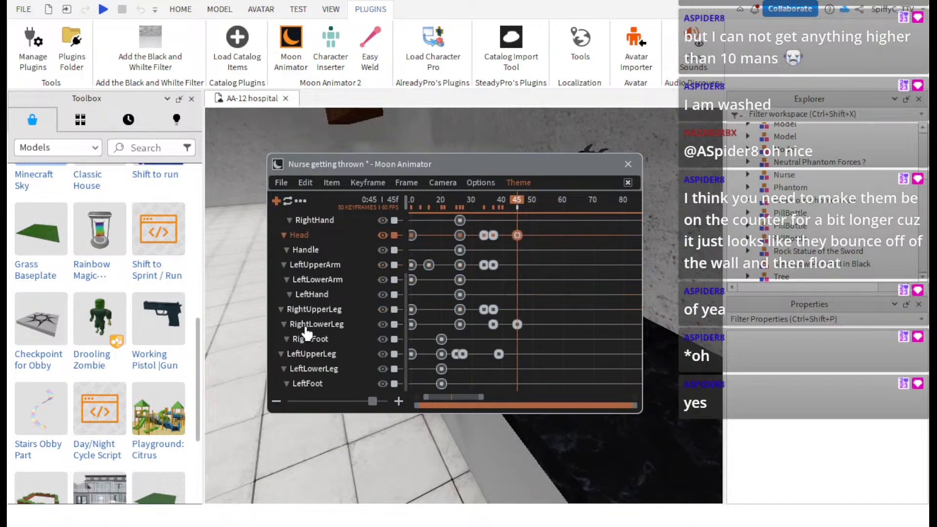
scroll(356, 331, "up", 2)
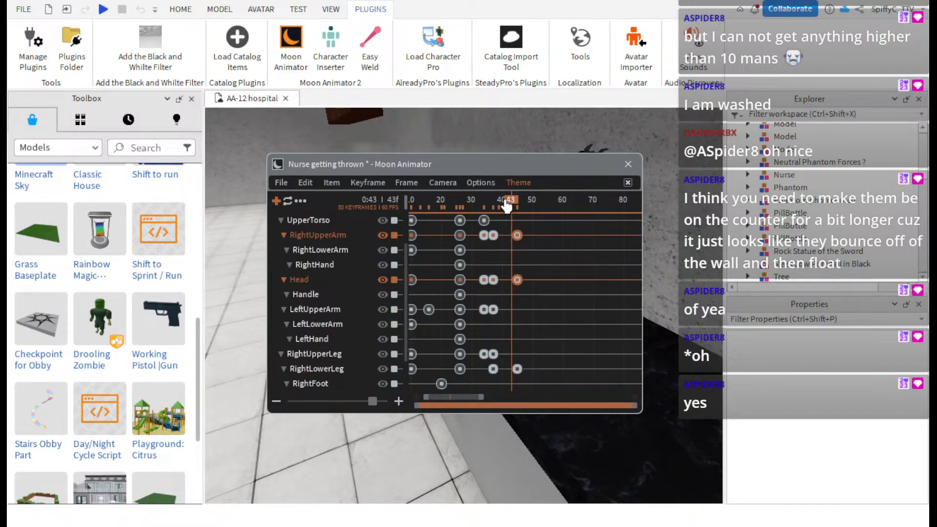
left_click_drag(506, 204, 544, 320)
left_click(532, 316)
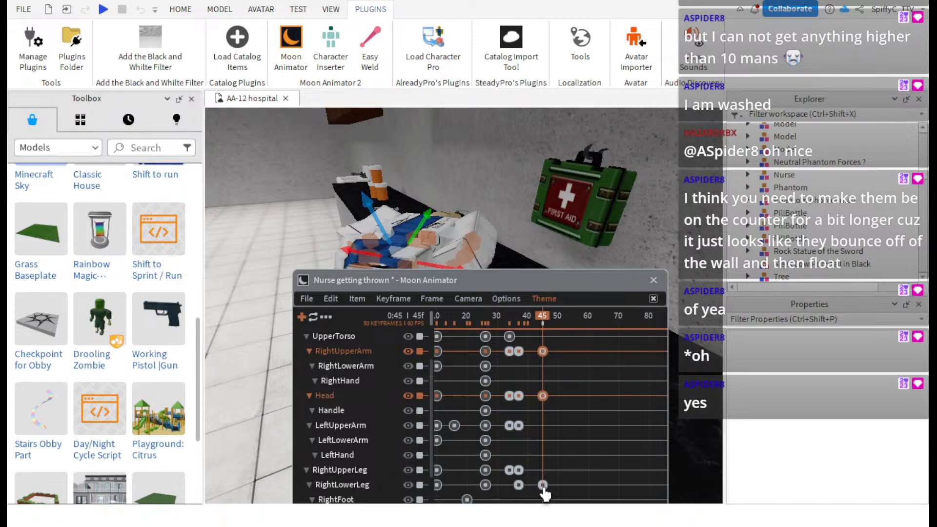
scroll(569, 444, "up", 2)
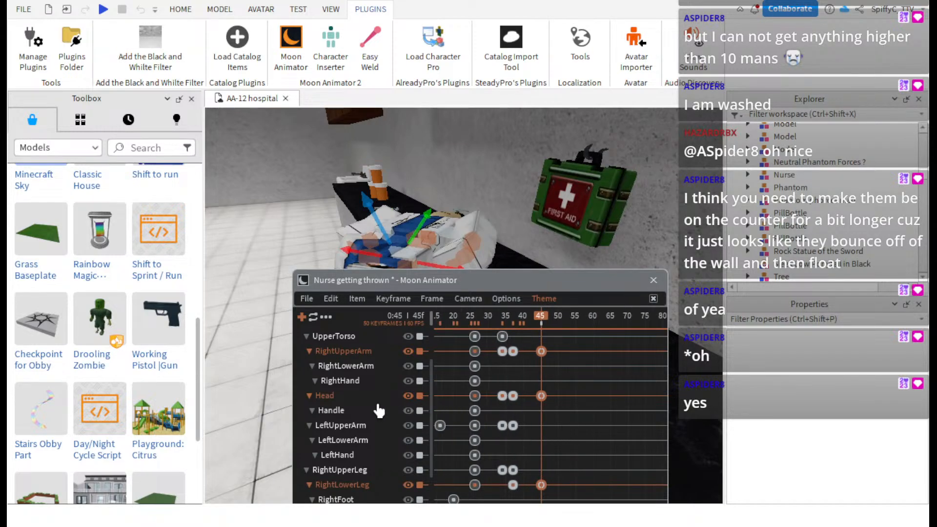
scroll(376, 410, "up", 2)
left_click(565, 322)
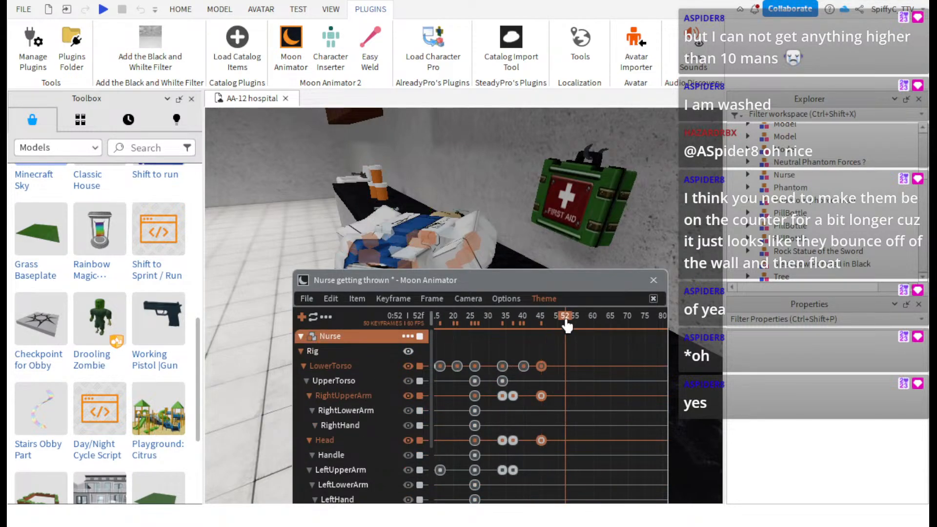
key("ctrl+v")
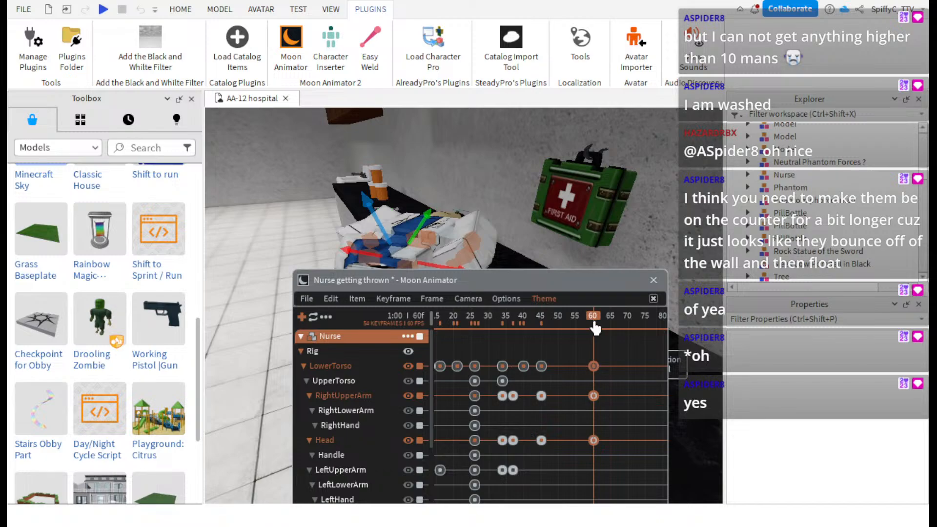
- Rewind to frame 0 and play the extended throw from a wide view of the counter
left_click_drag(594, 323, 301, 315)
scroll(419, 214, "down", 6)
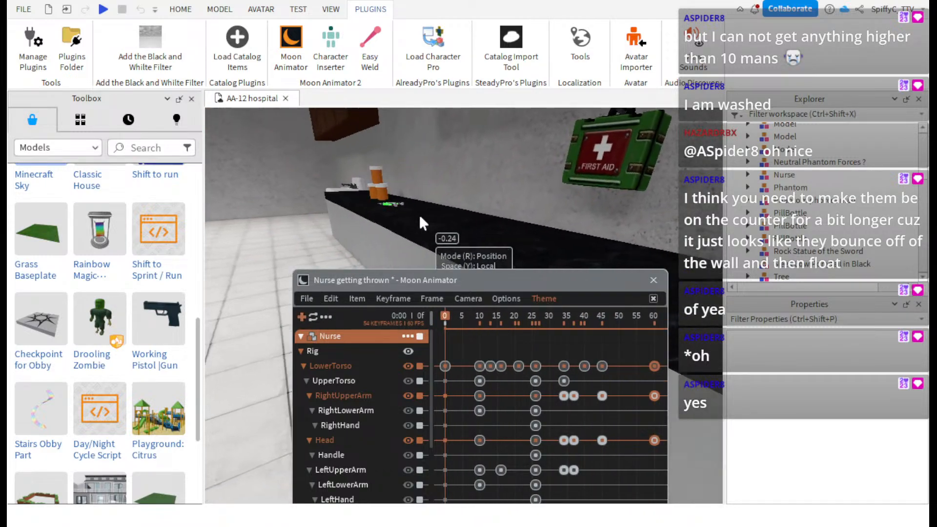
left_click_drag(437, 284, 451, 380)
scroll(473, 337, "down", 3)
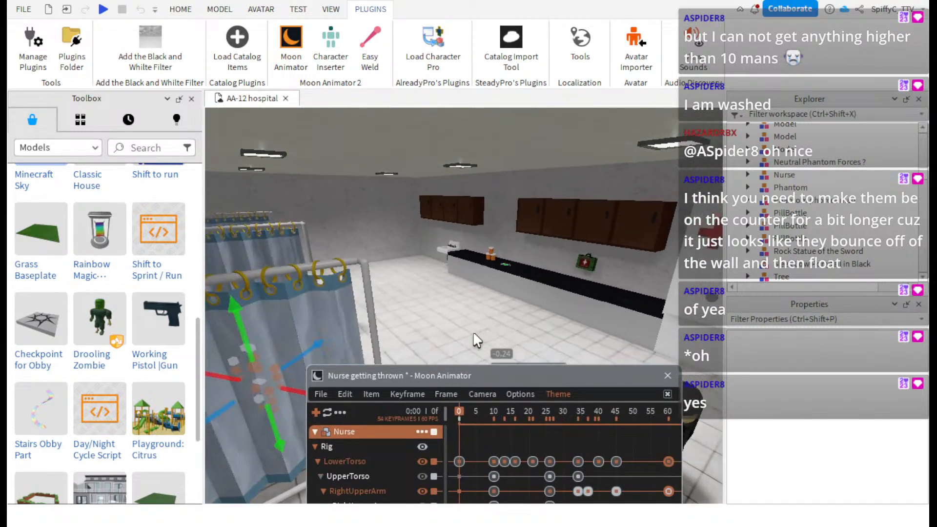
scroll(474, 338, "up", 3)
right_click_drag(474, 337, 463, 327)
key("space")
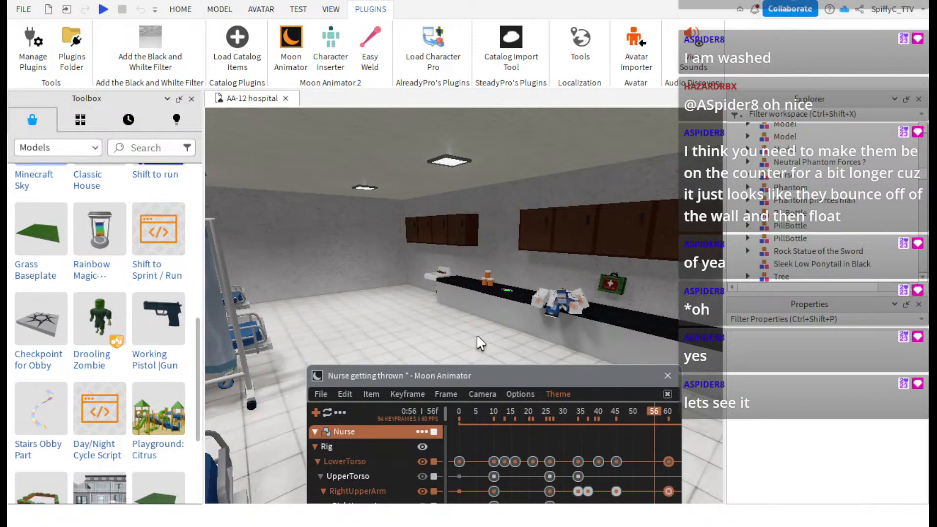
key("space")
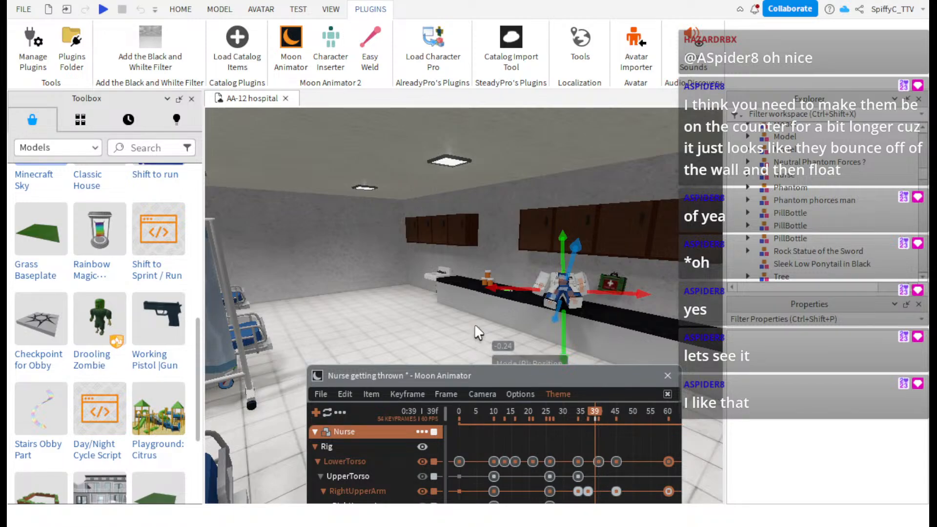
- Save the "Nurse getting thrown" animation and close Moon Animator
left_click(345, 394)
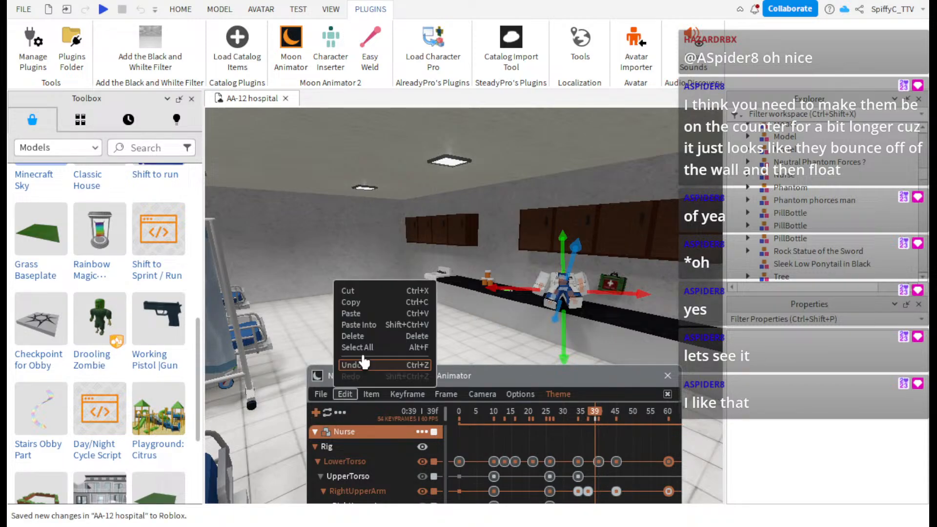
left_click(320, 394)
left_click(353, 248)
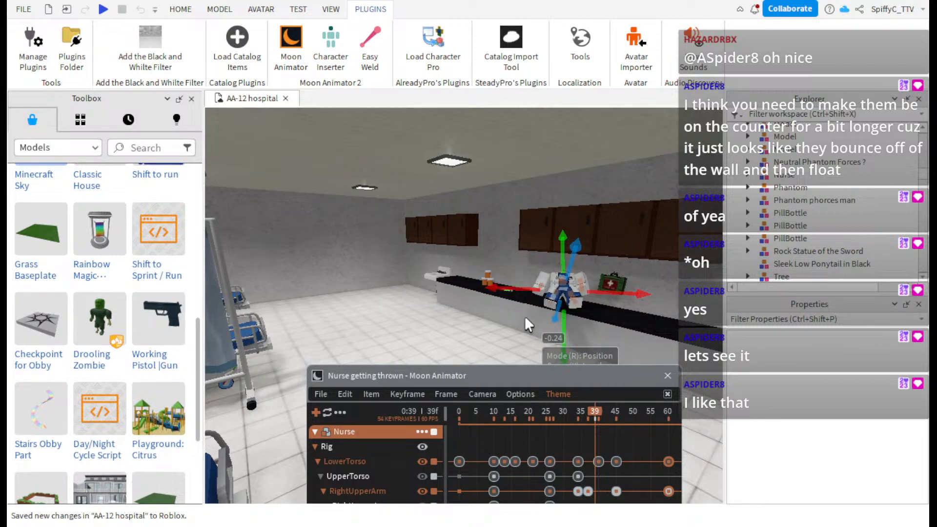
left_click(667, 376)
right_click_drag(599, 346, 599, 347)
right_click_drag(552, 269, 552, 269)
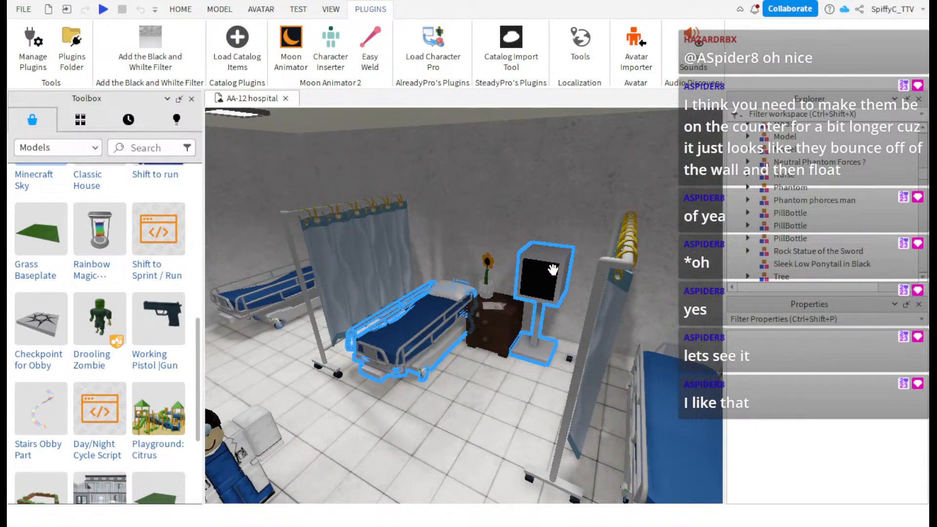
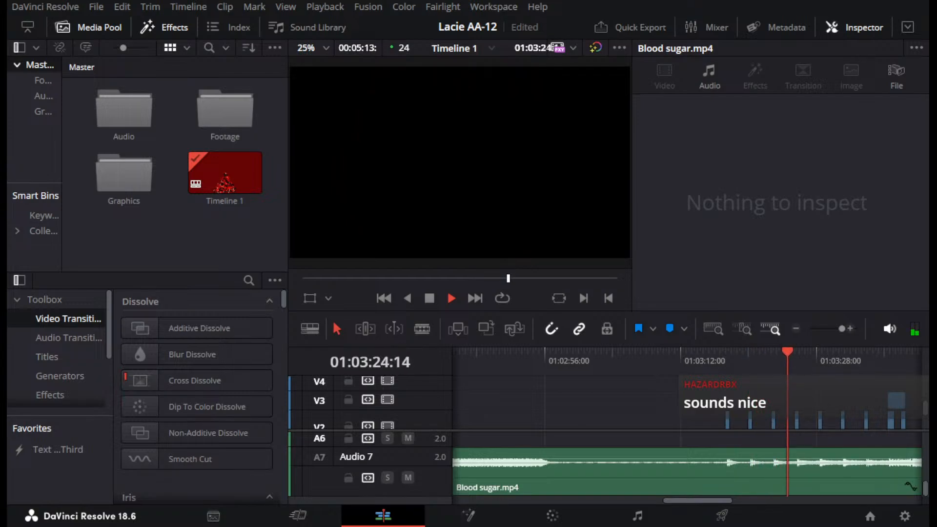
- Switch to DaVinci Resolve and review the heart clips on Timeline 1 around 01:03:23 by jumping between cuts and playing
key("space")
key("Down")
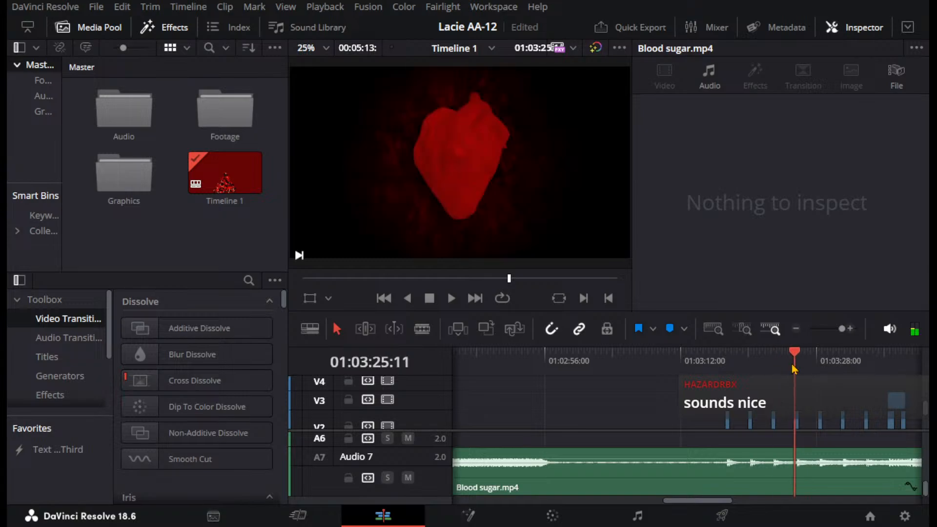
key("Up")
key("Down")
key("Up")
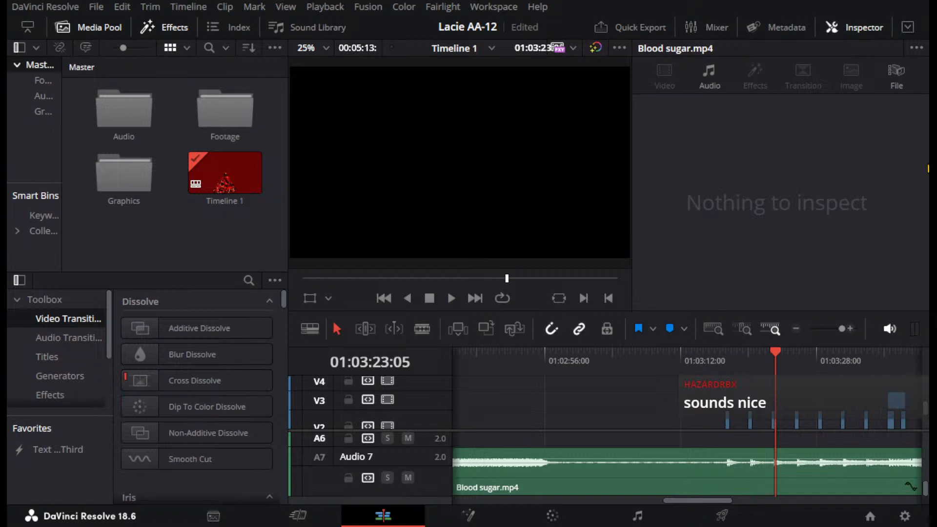
key("Down")
key("space")
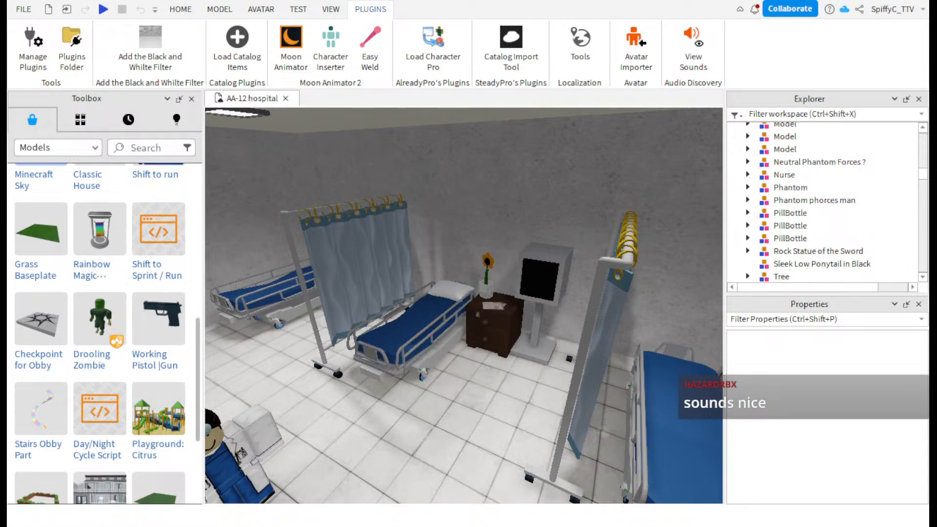
- Switch back to Roblox Studio and select the flower vase on the bedside drawers
right_click_drag(503, 268, 490, 274)
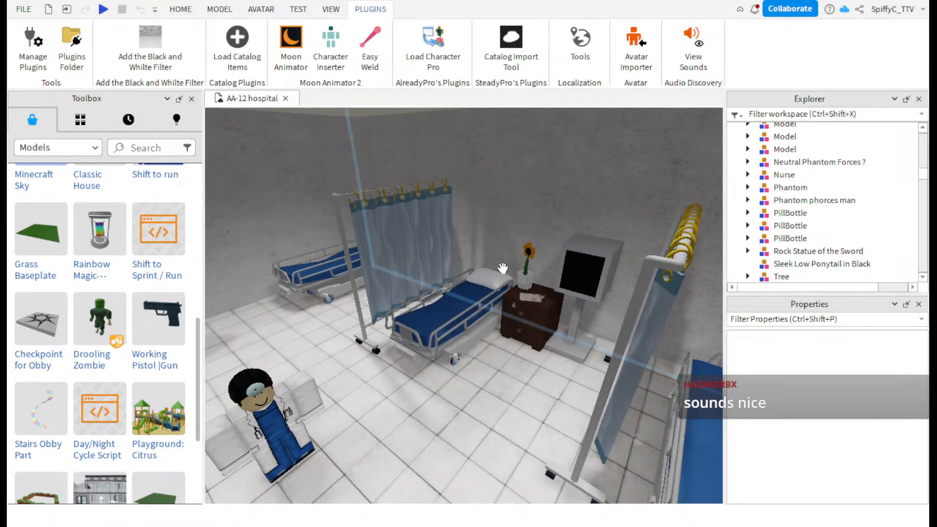
scroll(502, 268, "up", 8)
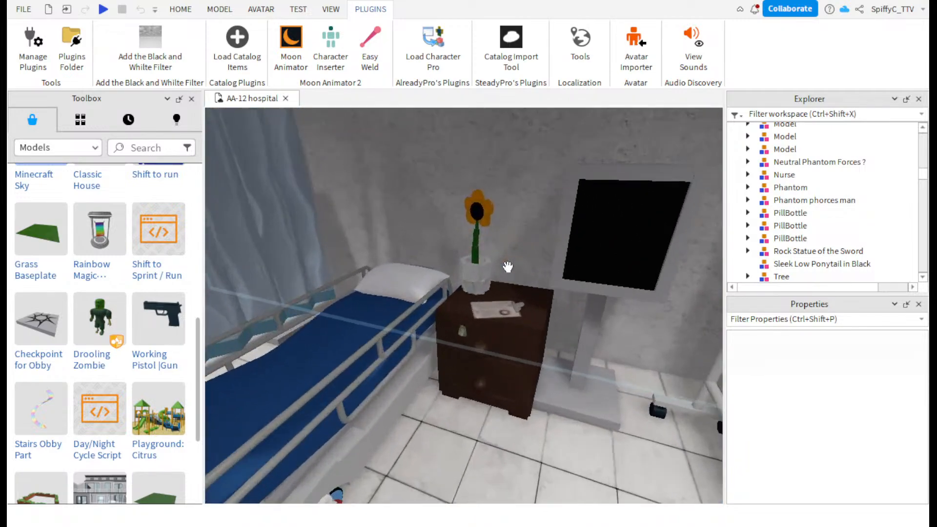
scroll(508, 267, "up", 1)
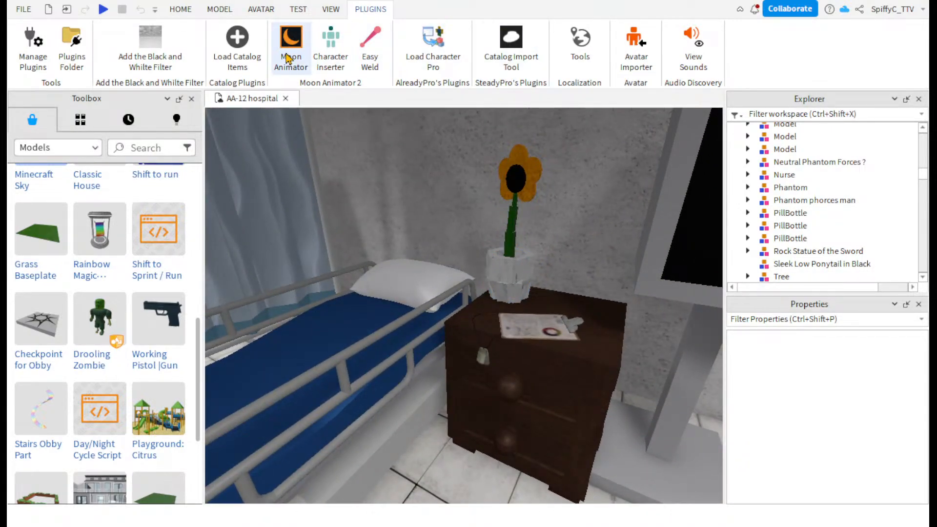
right_click_drag(456, 163, 441, 176)
right_click_drag(624, 374, 624, 374)
right_click_drag(518, 266, 518, 266)
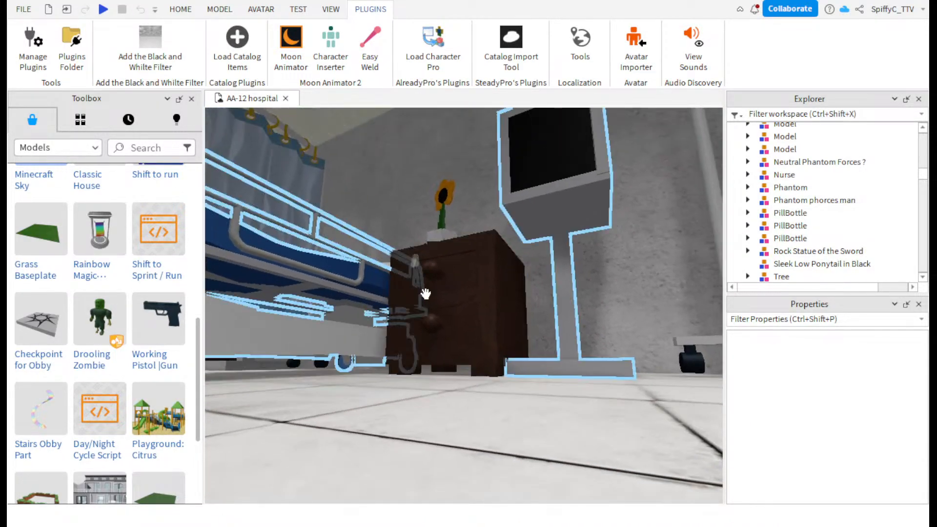
right_click_drag(455, 204, 455, 204)
left_click(462, 211)
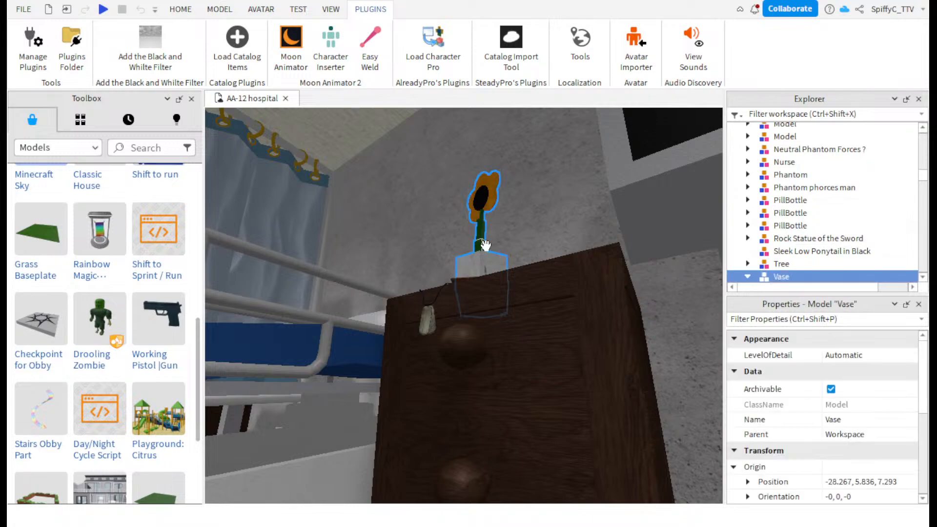
- Create a new Moon 2 file in Moon Animator and add the Vase as an animated item
left_click(306, 58)
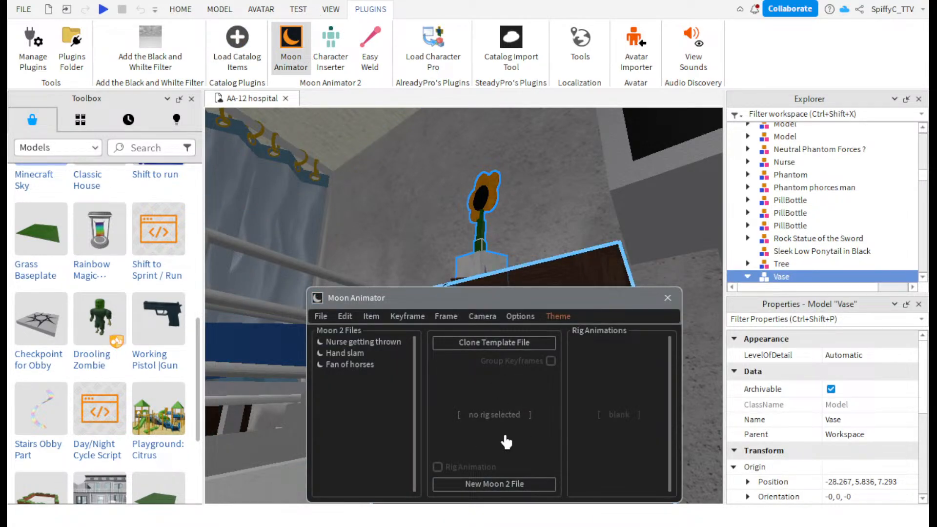
left_click(500, 485)
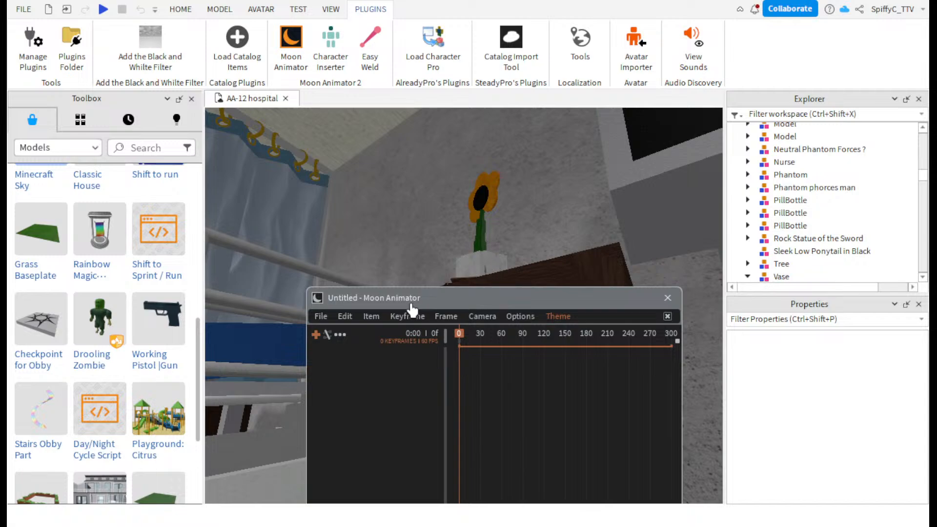
left_click(371, 316)
left_click(381, 330)
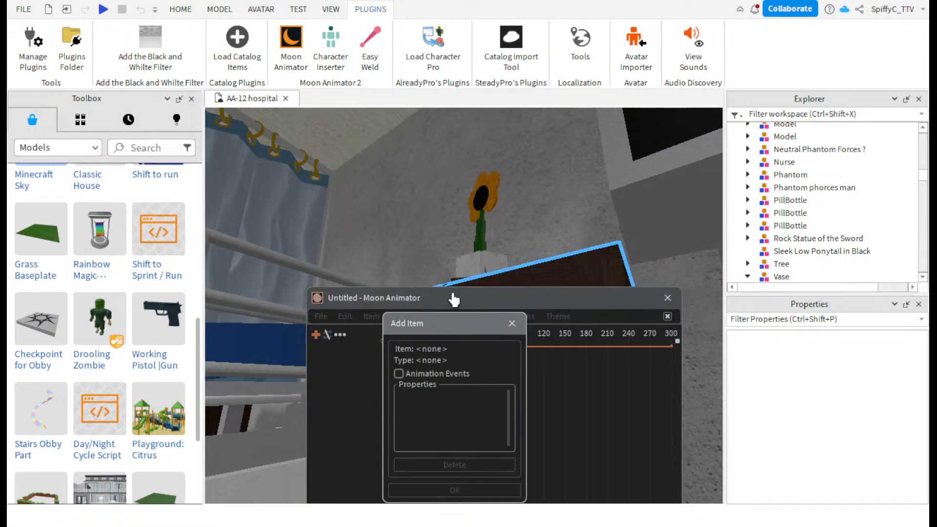
left_click(482, 261)
left_click(464, 490)
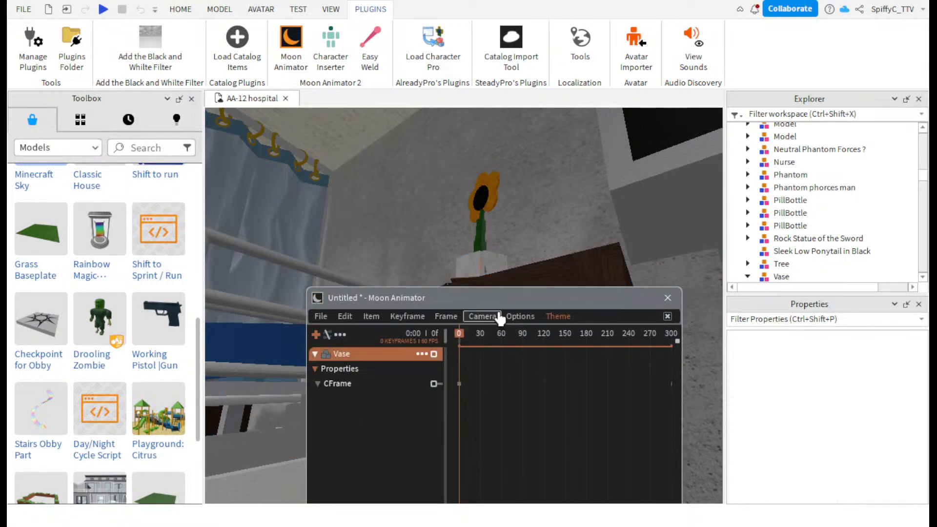
- At frame 0, move the vase off the front of the bedside drawers
left_click_drag(483, 298, 466, 423)
scroll(470, 295, "down", 4)
scroll(471, 296, "up", 2)
left_click(481, 229)
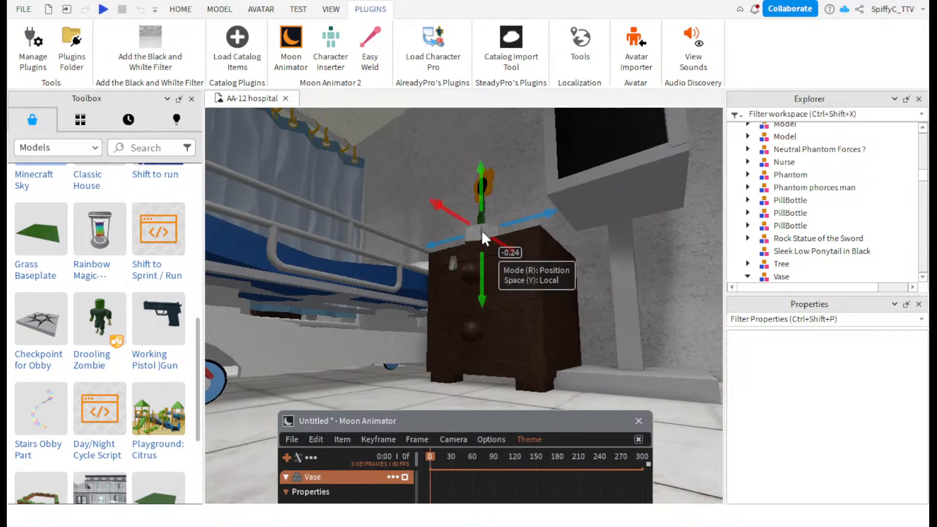
left_click_drag(463, 216, 379, 154)
right_click_drag(459, 165, 460, 165)
- Tilt the vase at frame 0 on several axes, including turns of about -43° and -12°
key("r")
left_click_drag(516, 282, 587, 250)
right_click_drag(592, 204, 592, 204)
left_click_drag(566, 168, 569, 231)
scroll(569, 232, "up", 2)
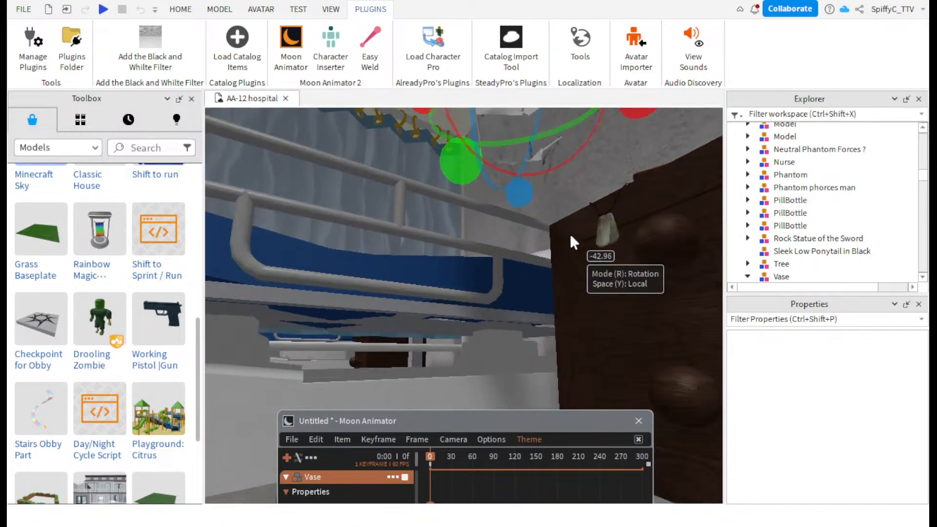
left_click_drag(526, 198, 530, 193)
scroll(530, 193, "down", 2)
scroll(530, 193, "up", 1)
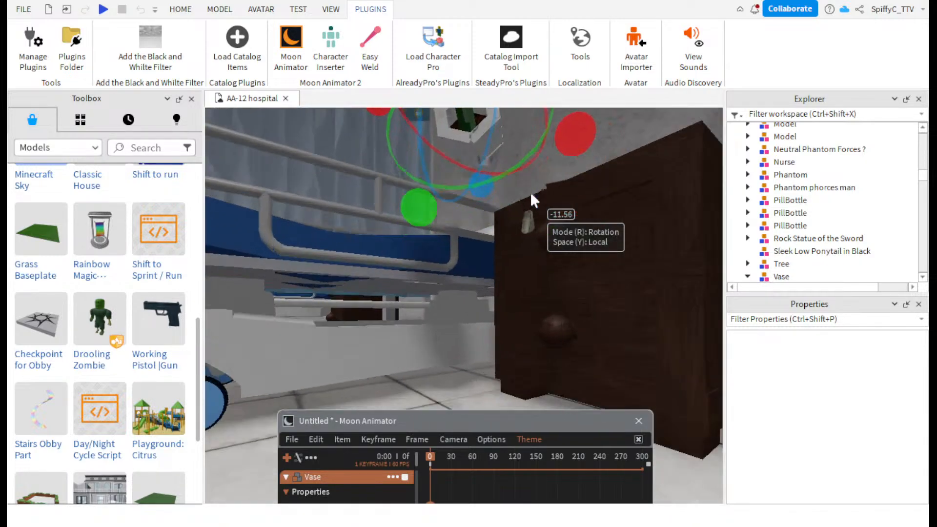
right_click_drag(530, 193, 530, 193)
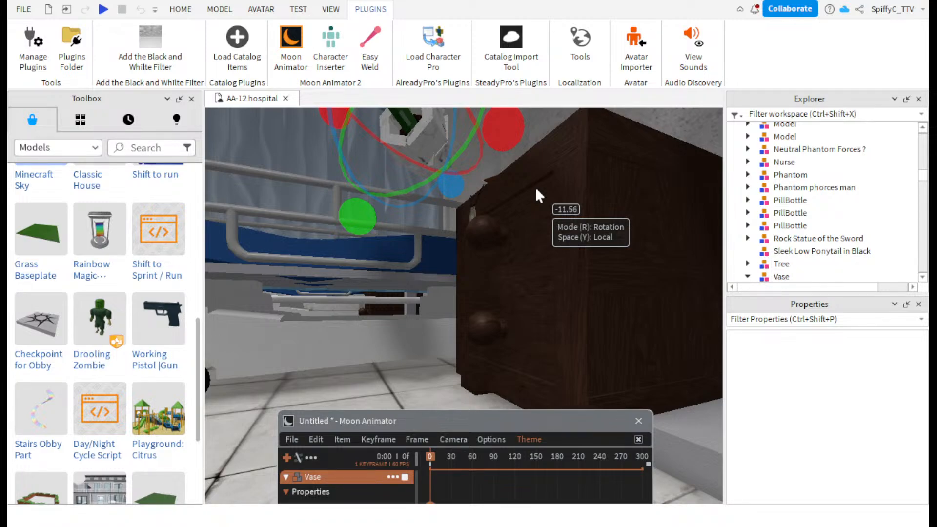
- Shift the tilted vase about 0.59 along its local axis toward the bedside drawers at frame 0
key("r")
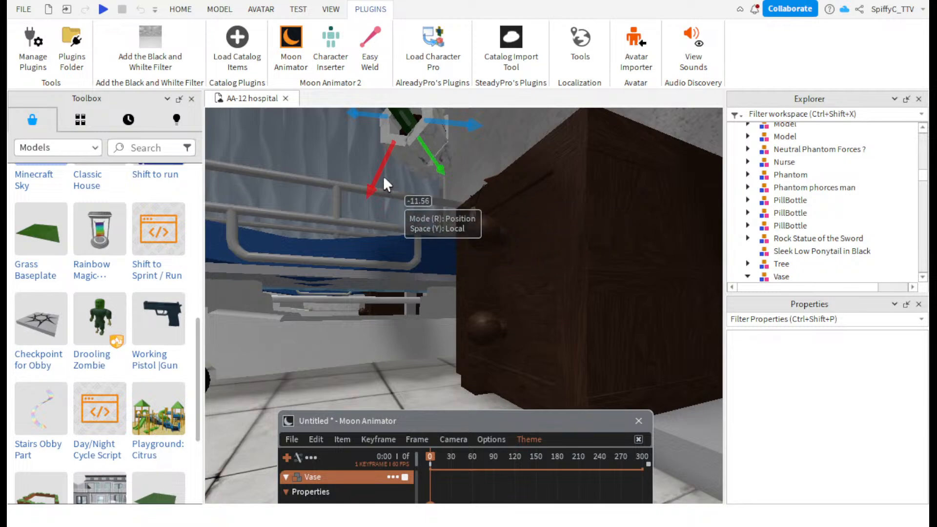
right_click_drag(406, 181, 407, 180)
key("r")
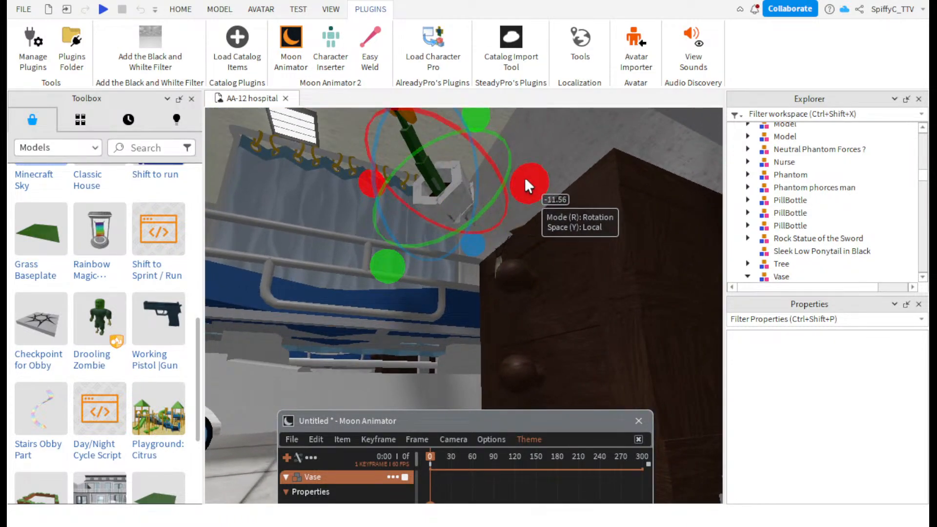
key("r")
left_click_drag(494, 198, 525, 209)
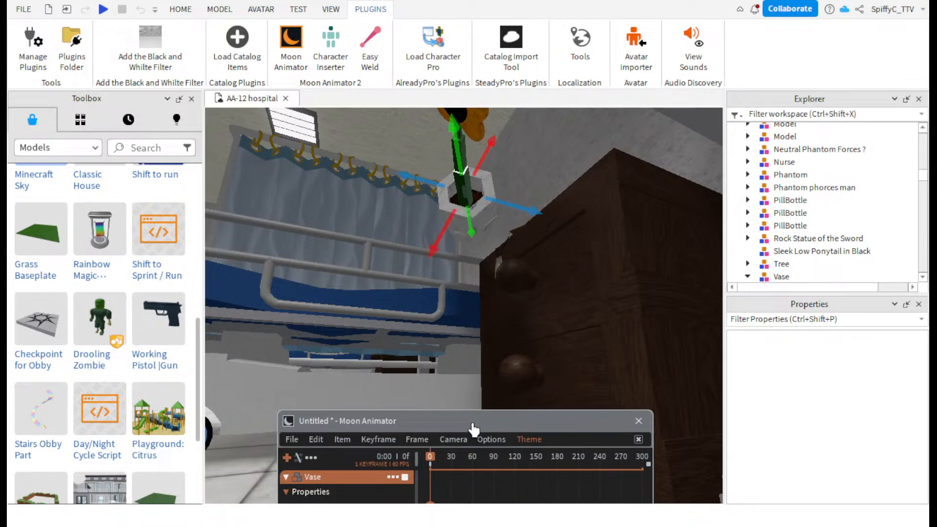
left_click_drag(473, 429, 461, 313)
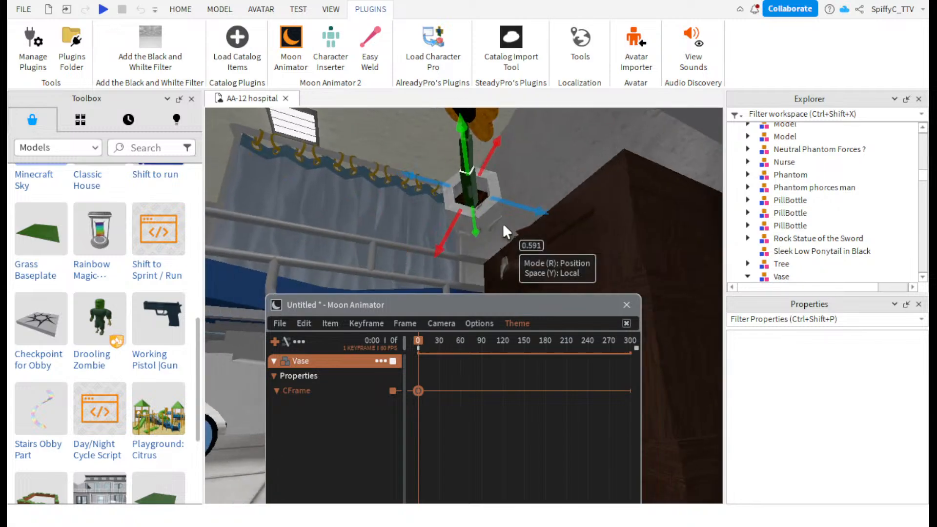
- Refine the vase's starting tilt at frame 0 with a further rotation of about 23.6°
scroll(503, 224, "down", 3)
scroll(503, 223, "up", 3)
key("r")
left_click_drag(543, 215, 546, 218)
left_click_drag(425, 268, 475, 263)
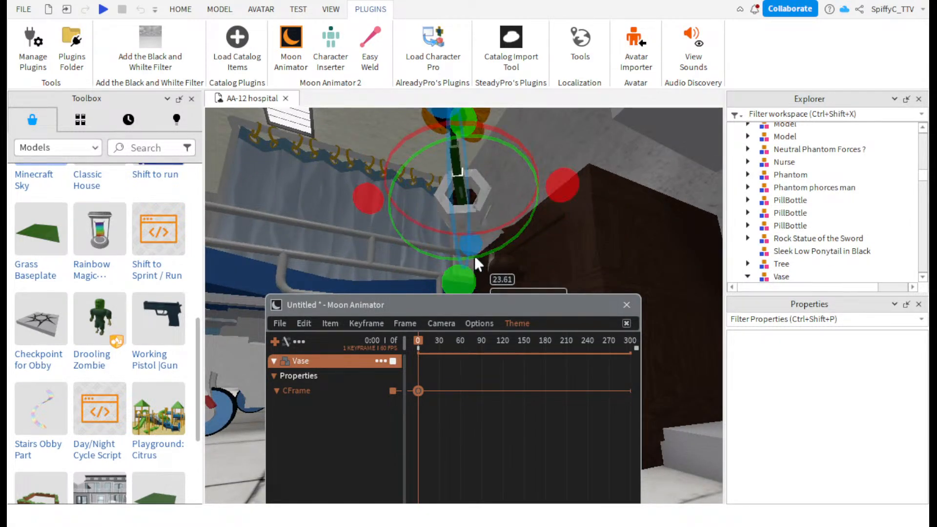
right_click_drag(530, 234, 529, 234)
left_click_drag(491, 307, 521, 262)
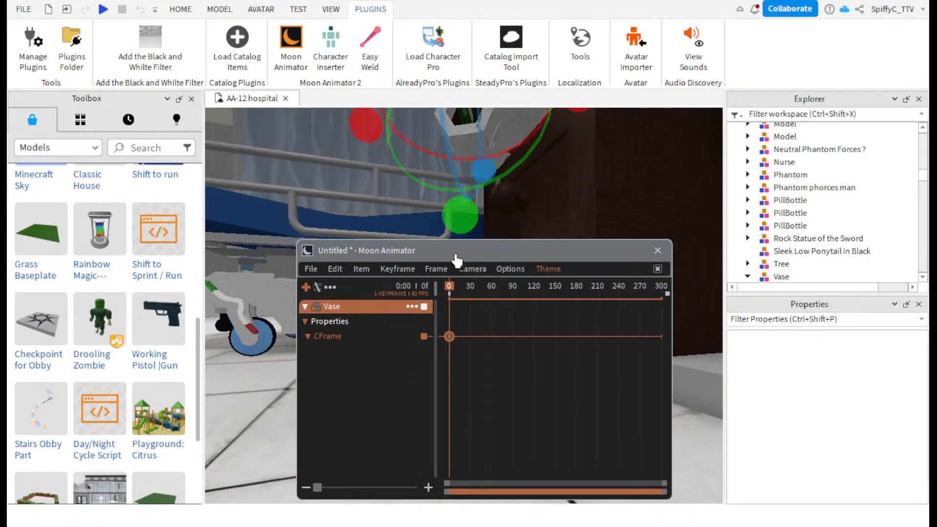
- At frame 30, lower the vase to just above the floor beside the drawers and adjust its landing position
left_click_drag(456, 260, 466, 263)
left_click_drag(463, 296, 485, 299)
key("r")
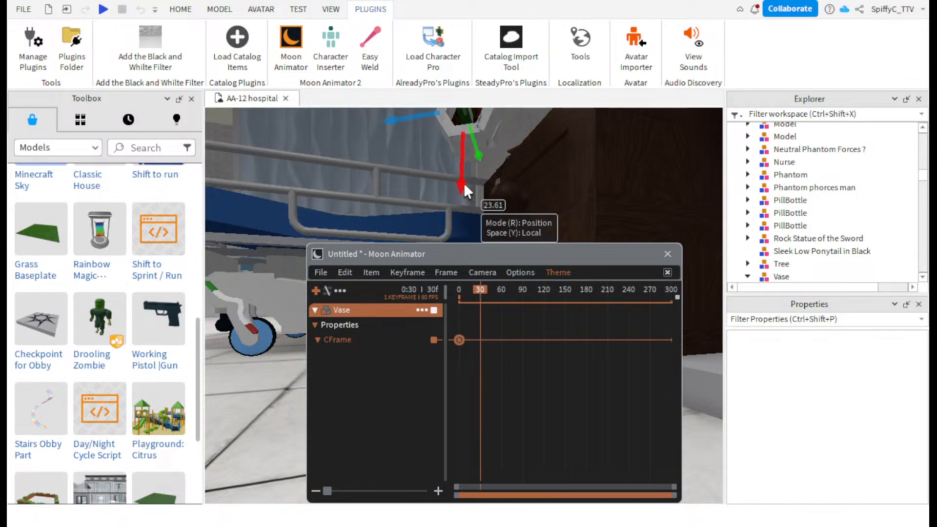
left_click_drag(464, 185, 466, 260)
mouse_move(466, 260)
right_mouse_down()
mouse_move(466, 299)
mouse_move(490, 268)
mouse_move(456, 249)
right_mouse_up()
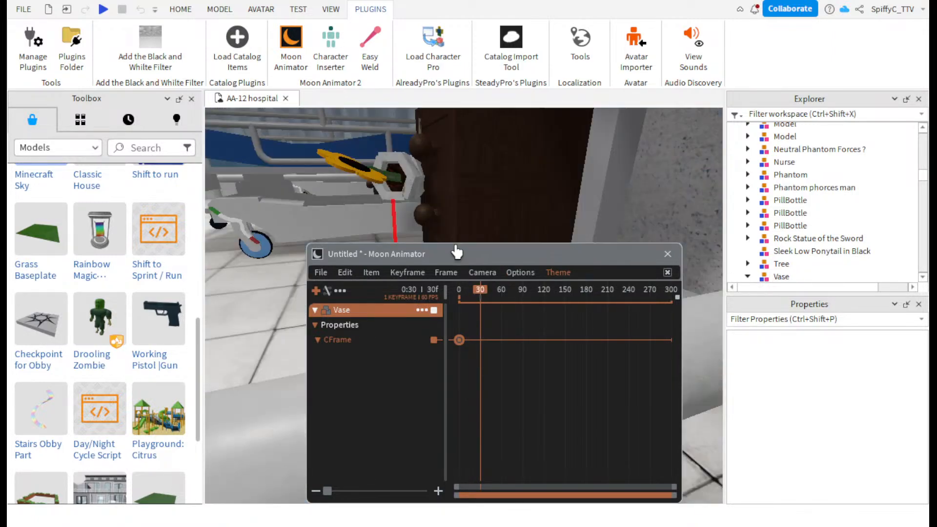
key("w")
left_click_drag(455, 247, 379, 294)
left_click_drag(454, 219, 431, 225)
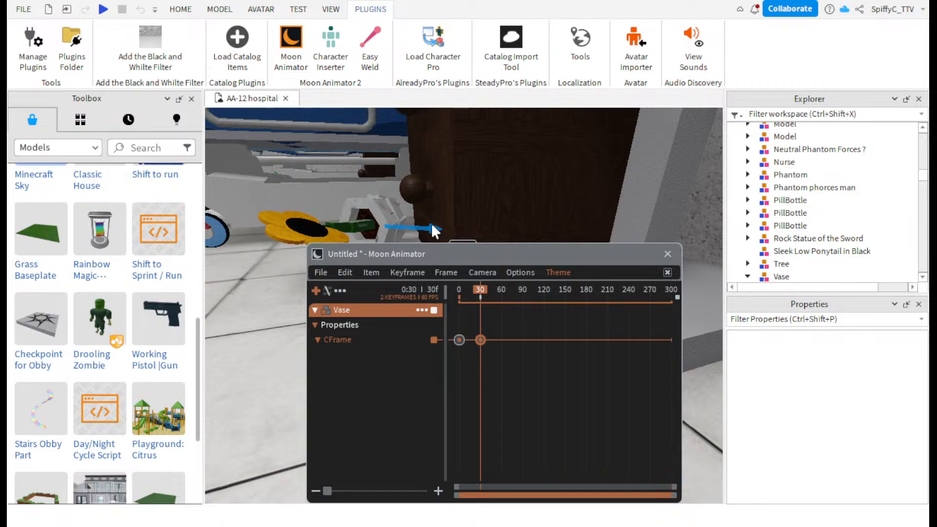
- Return to frame 0 and play the vase's fall
left_click_drag(478, 295, 456, 288)
right_click_drag(462, 172, 464, 166)
key("space")
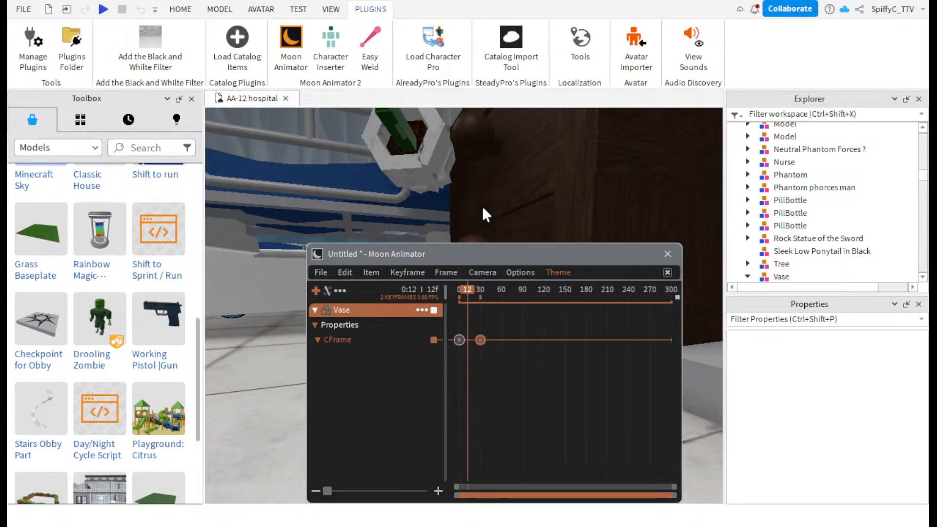
- Slow the fall by moving the vase's frame 30 CFrame keyframe to frame 60, and replay it
left_click_drag(502, 257, 635, 158)
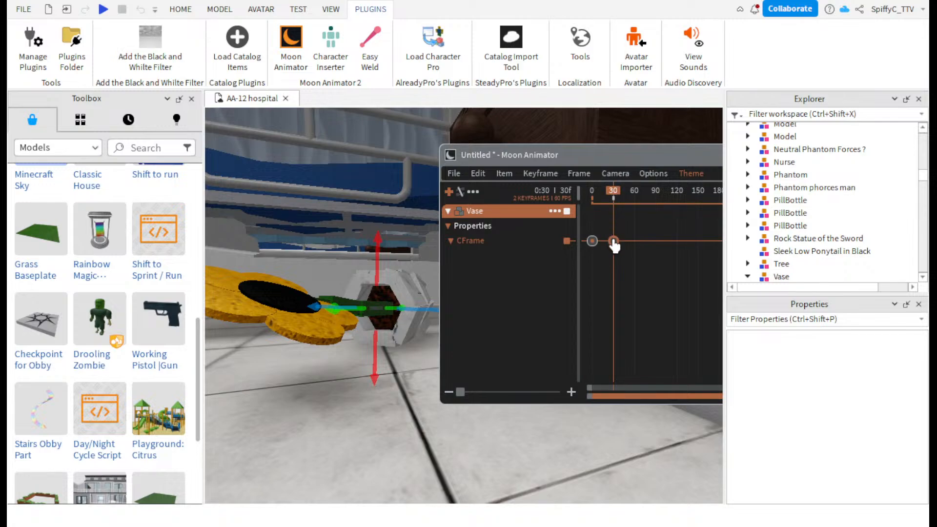
left_click_drag(613, 243, 639, 256)
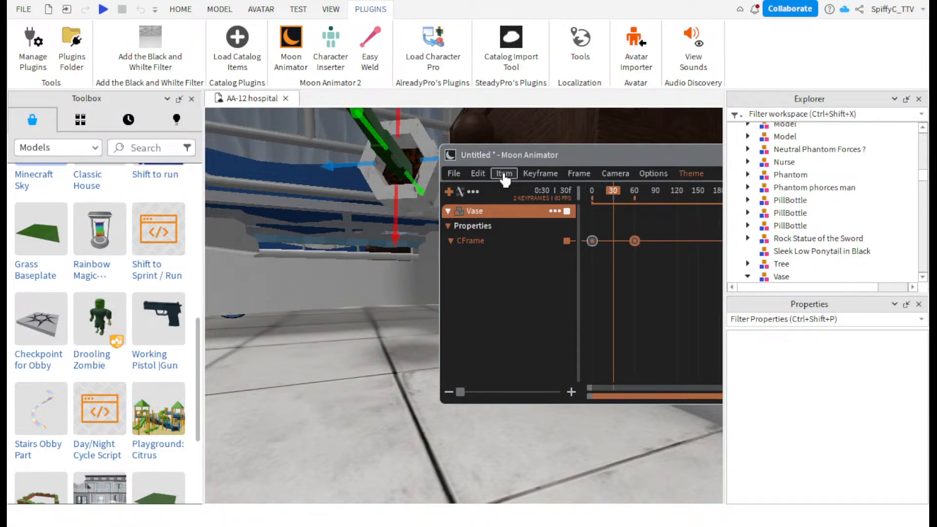
key("space")
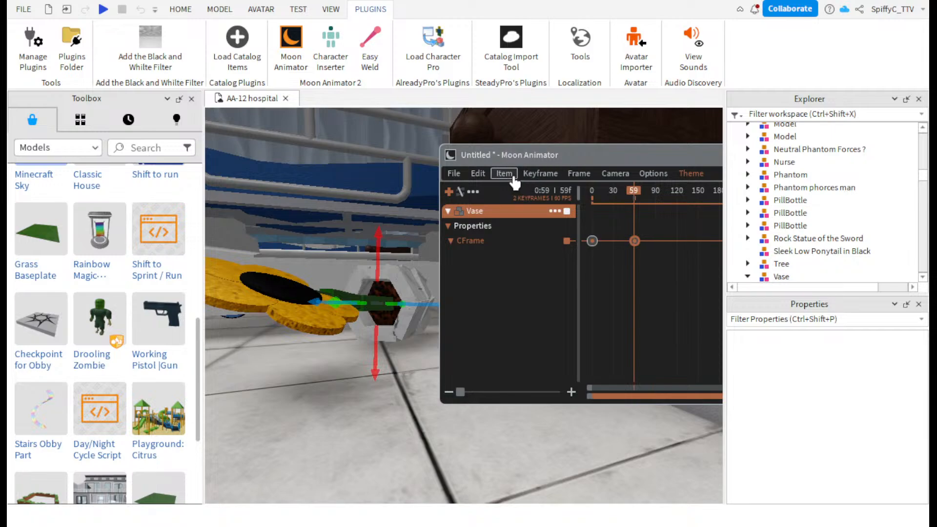
- Set the easing of the vase's frame 0 CFrame keyframe to Expo with direction Out and replay the fall
left_click(512, 176)
left_click(539, 175)
left_click(577, 175)
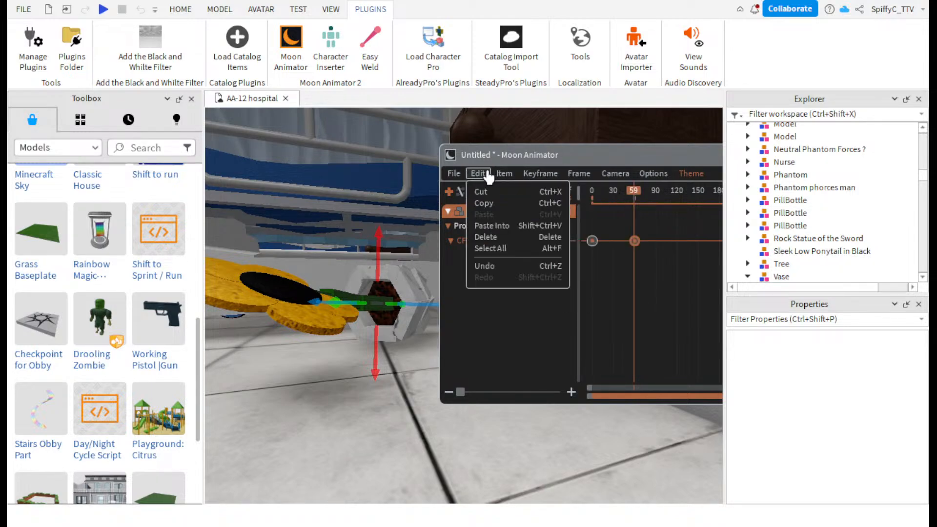
left_click(541, 176)
left_click(592, 241)
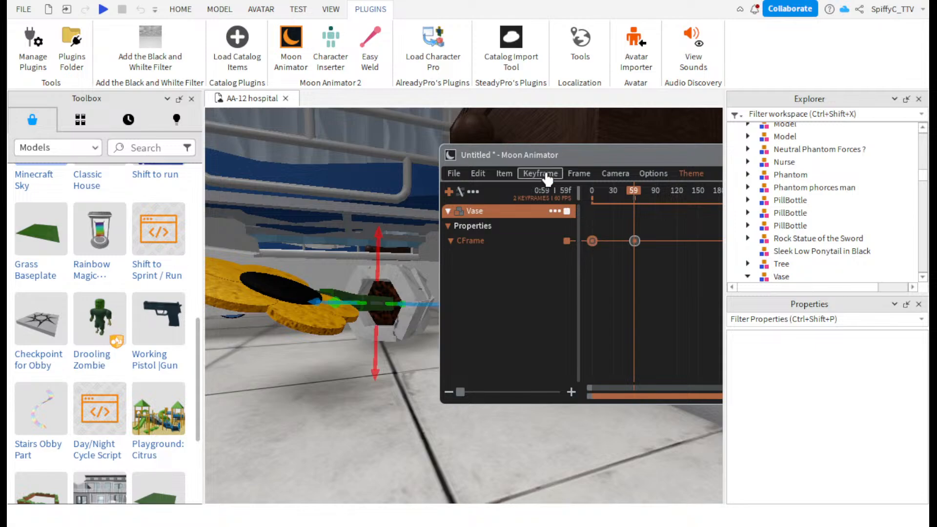
left_click(540, 173)
left_click(554, 192)
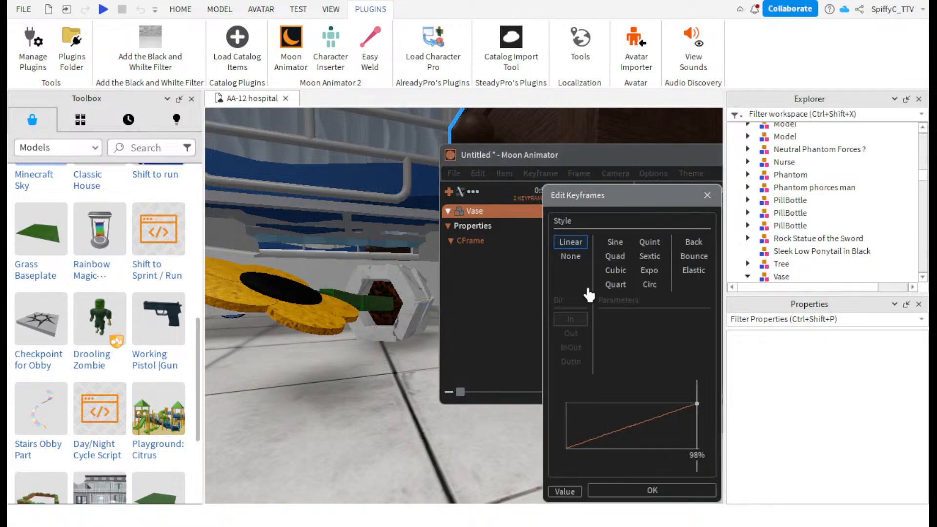
left_click(649, 270)
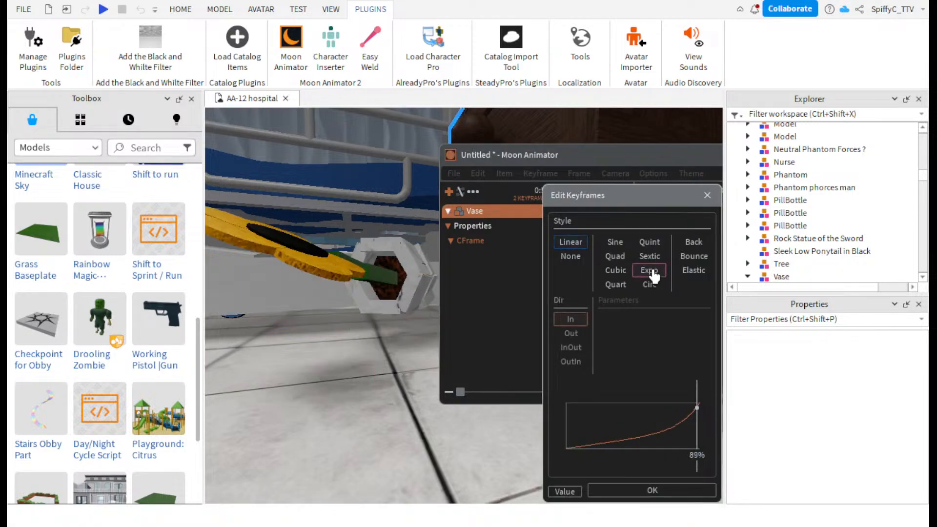
left_click(571, 334)
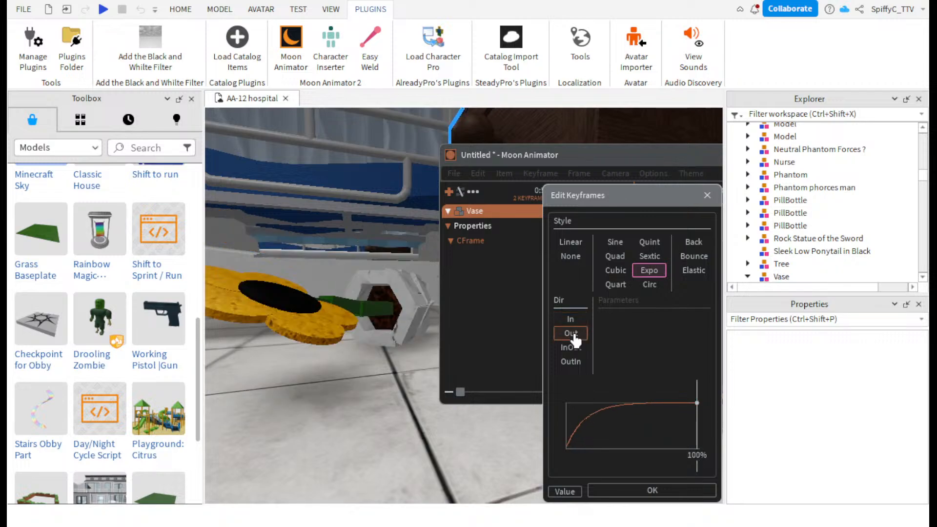
left_click_drag(694, 429, 671, 441)
left_click(629, 490)
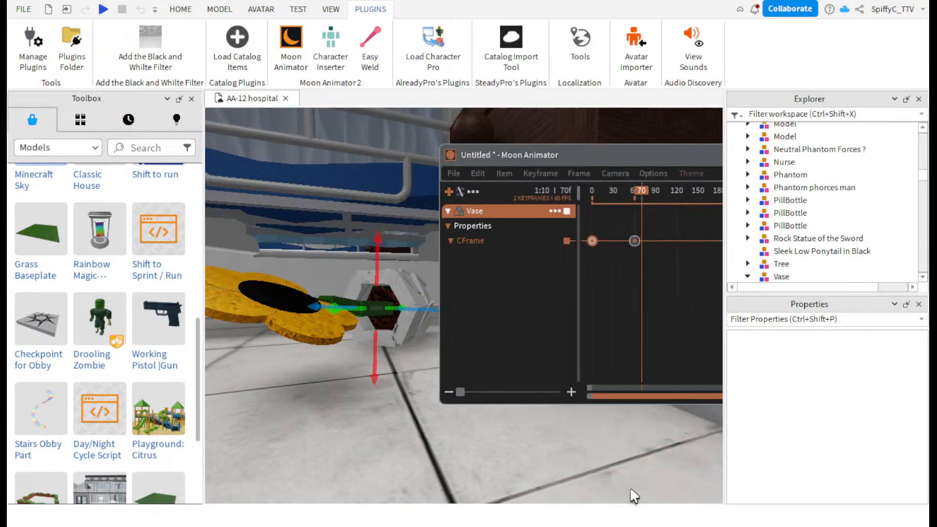
left_click(481, 211)
key("space")
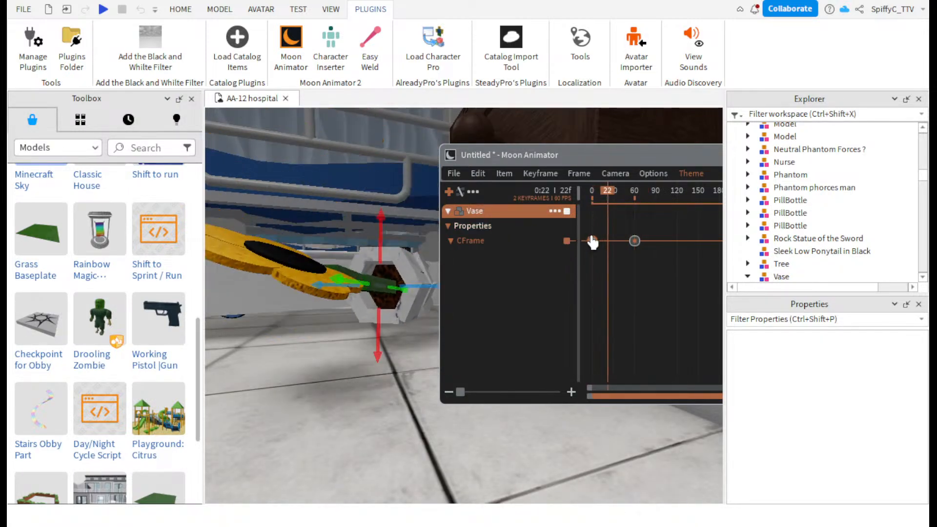
- Review the easing of the vase's frame 0 CFrame keyframe and confirm Expo with direction Out
left_click(452, 177)
left_click(451, 177)
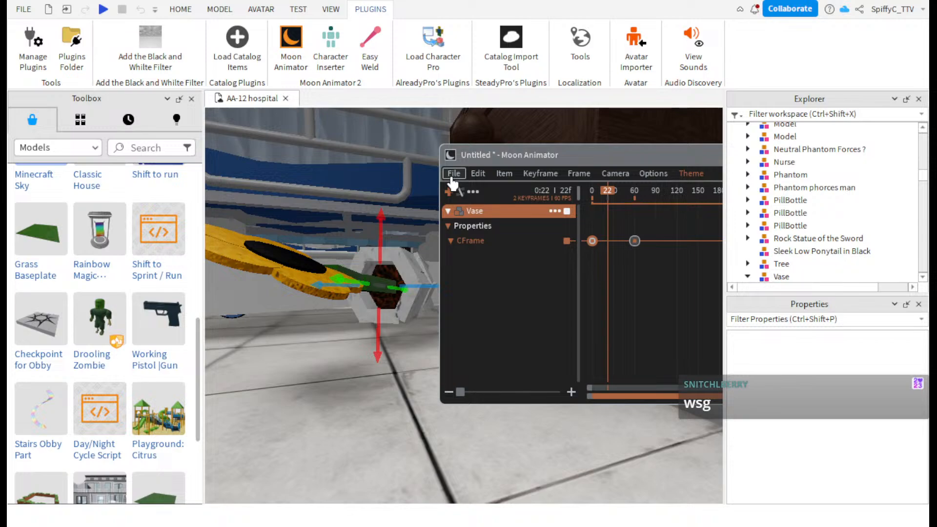
left_click(540, 174)
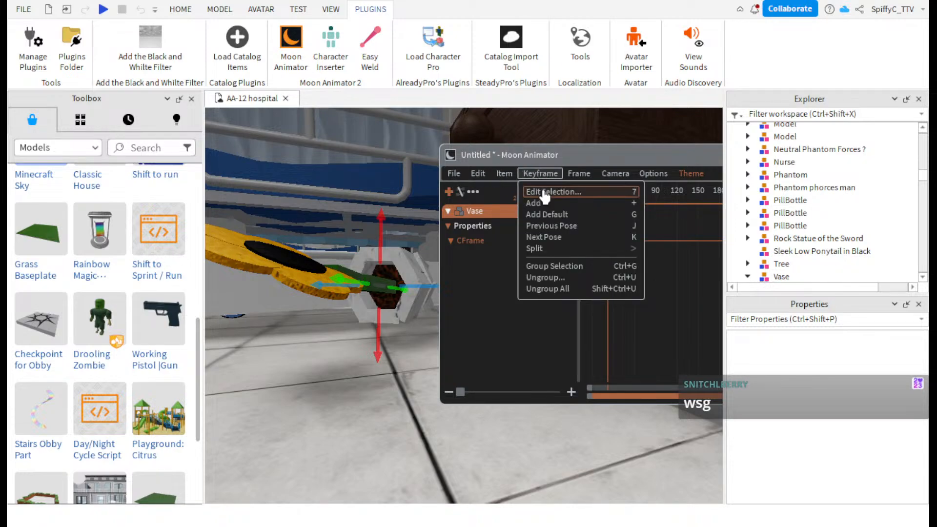
left_click(544, 193)
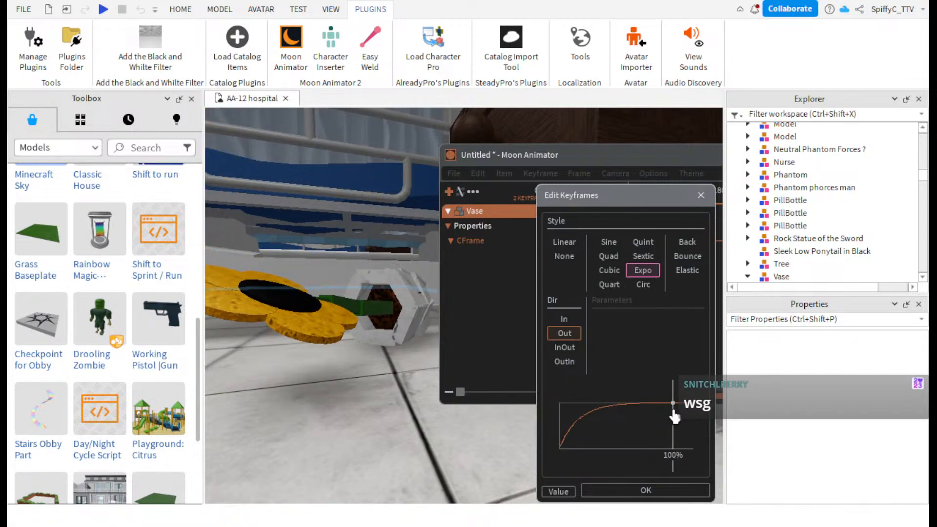
left_click(629, 490)
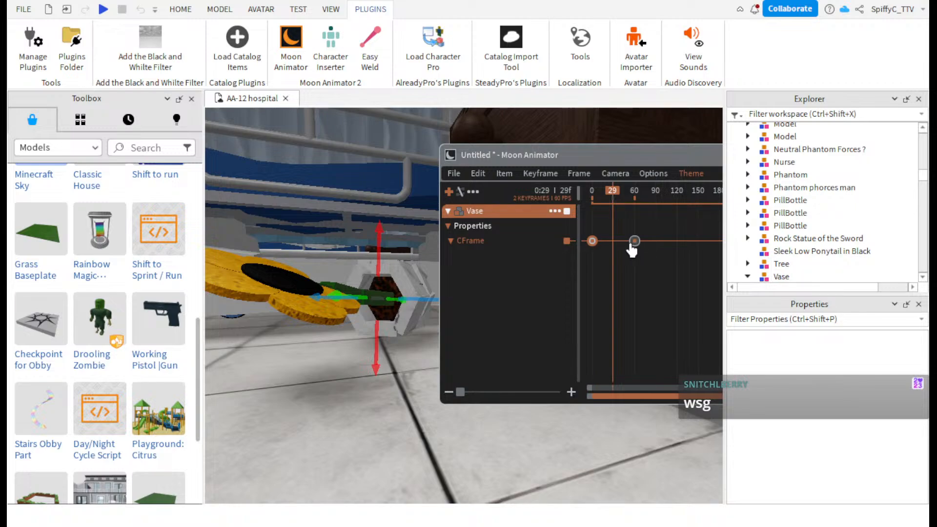
- At frame 60, raise the vase by about 0.305 above its landing position
left_click(635, 200)
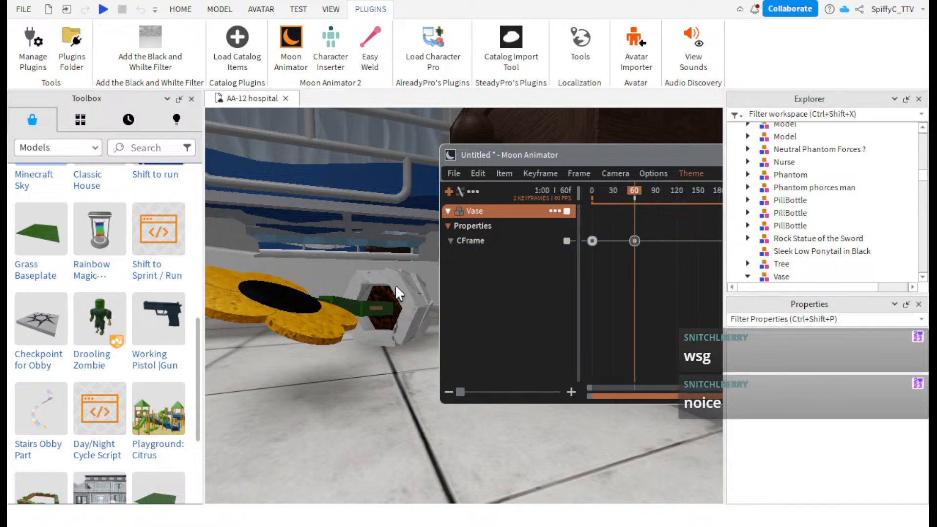
left_click(377, 306)
left_click_drag(375, 262, 384, 240)
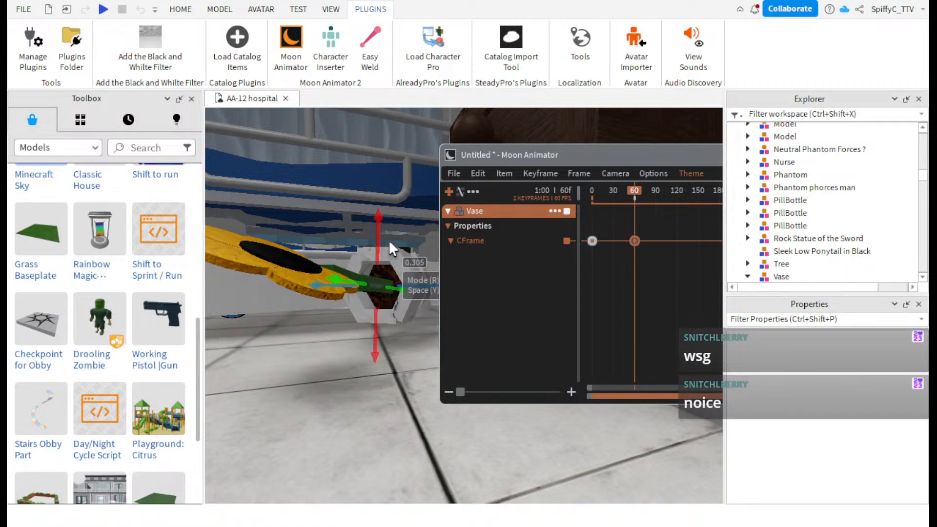
left_click(601, 190)
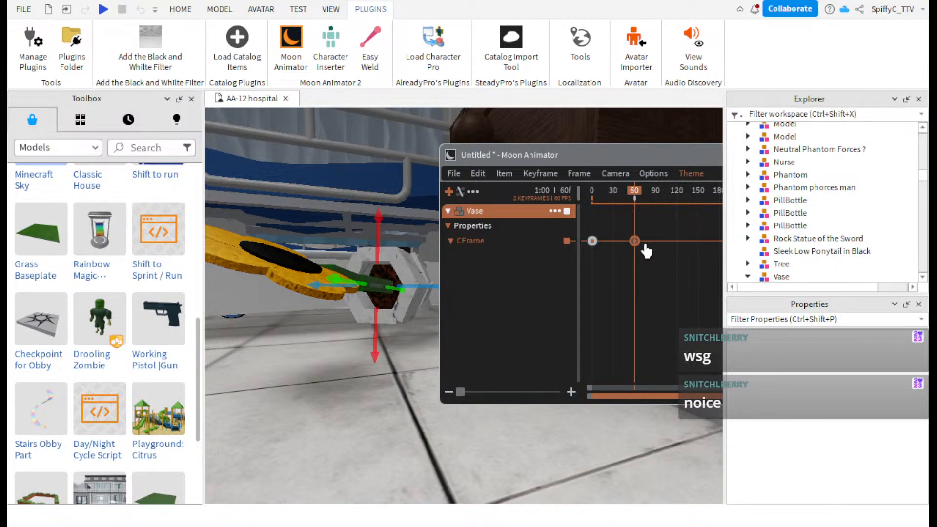
- Add a vase CFrame keyframe at frame 90, replay the fall, and shift that keyframe to frame 80
left_click_drag(641, 203, 656, 209)
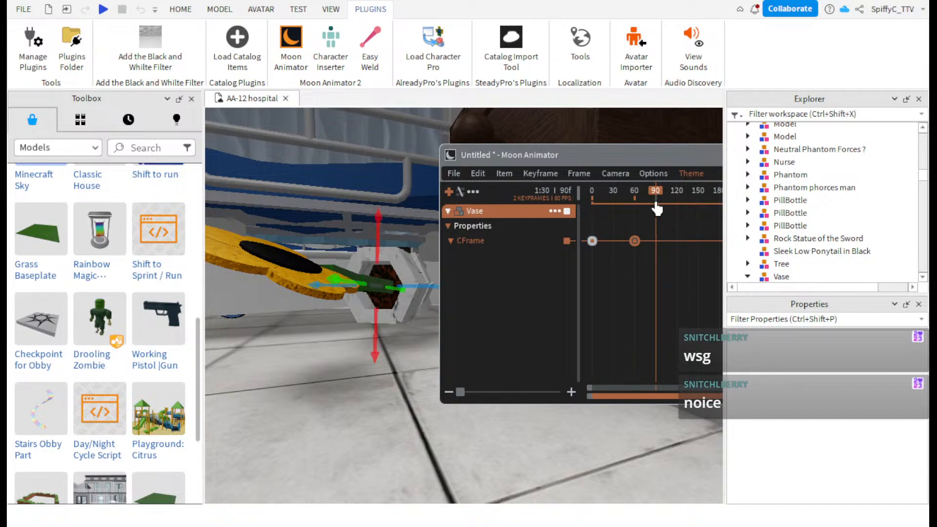
key("space")
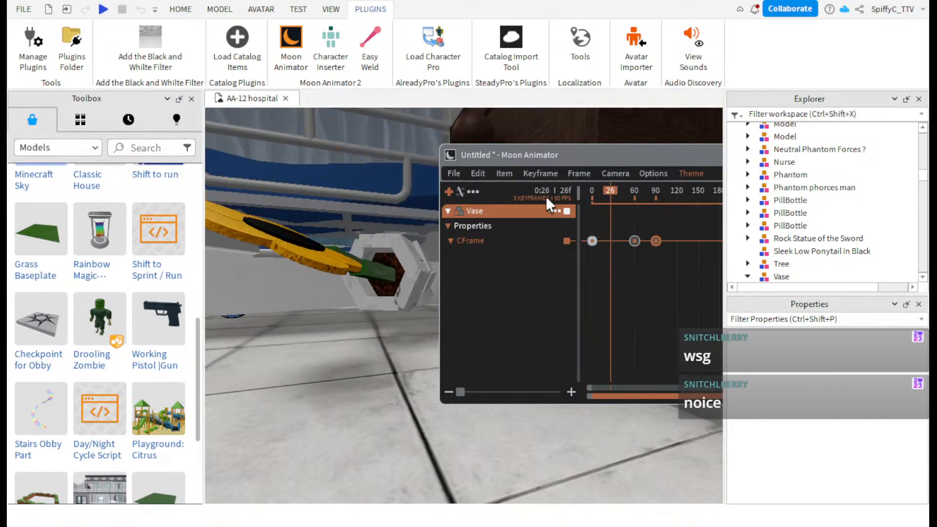
key("space")
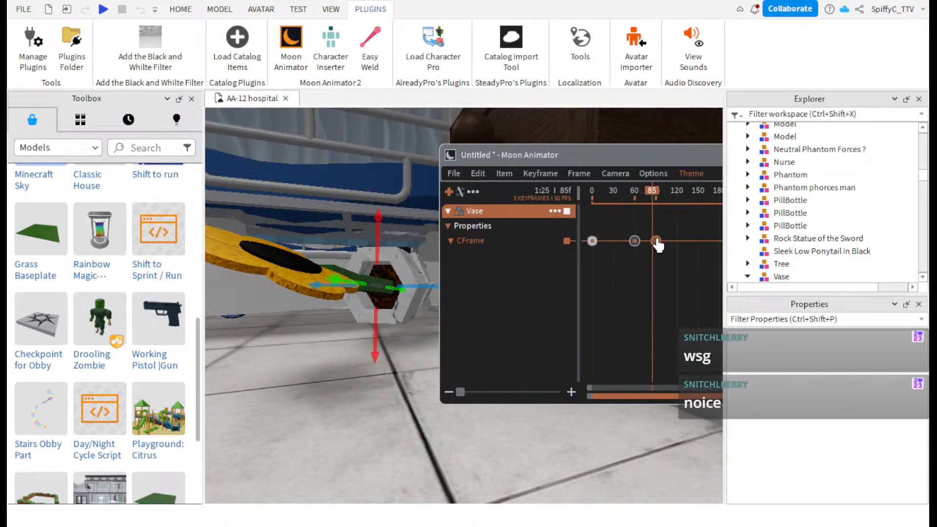
left_click_drag(657, 245, 649, 243)
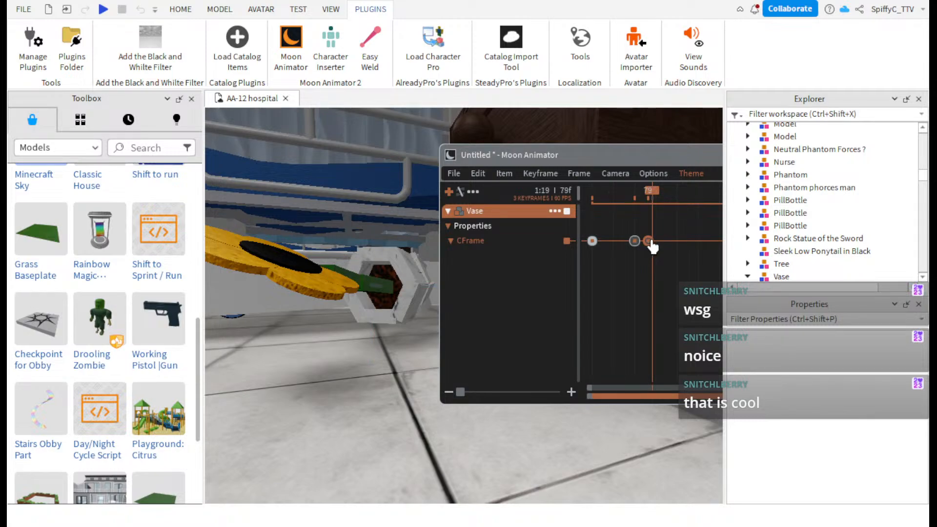
left_click(649, 195)
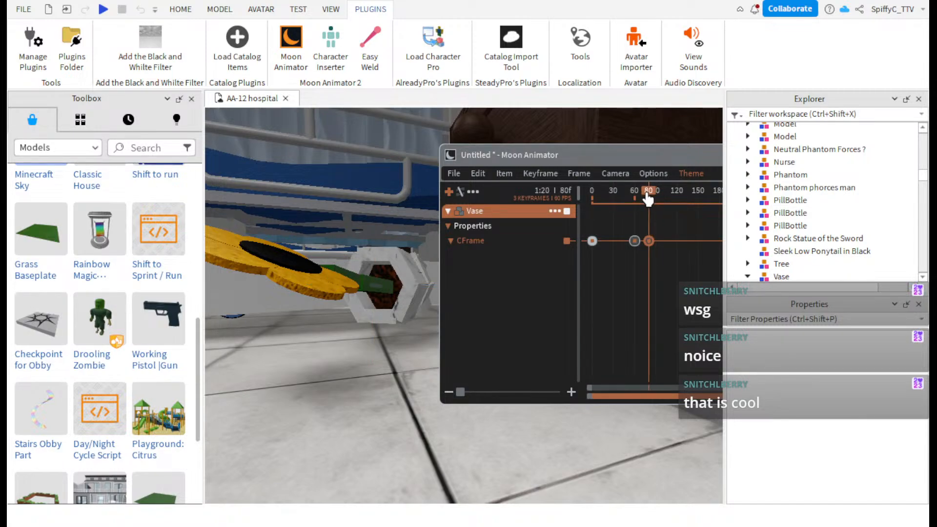
- At frame 90, lower the vase onto the floor and replay the fall
left_click_drag(648, 198, 657, 207)
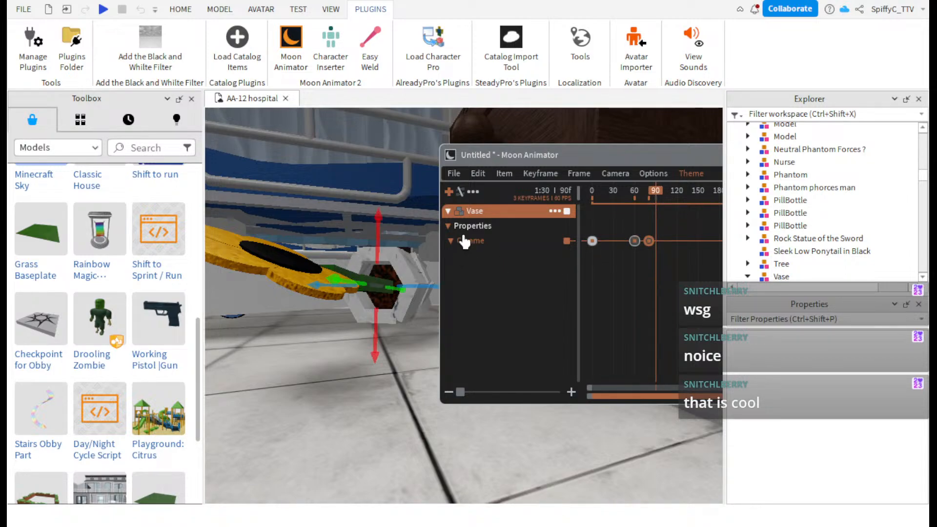
left_click_drag(392, 244, 377, 269)
left_click_drag(637, 198, 480, 202)
key("space")
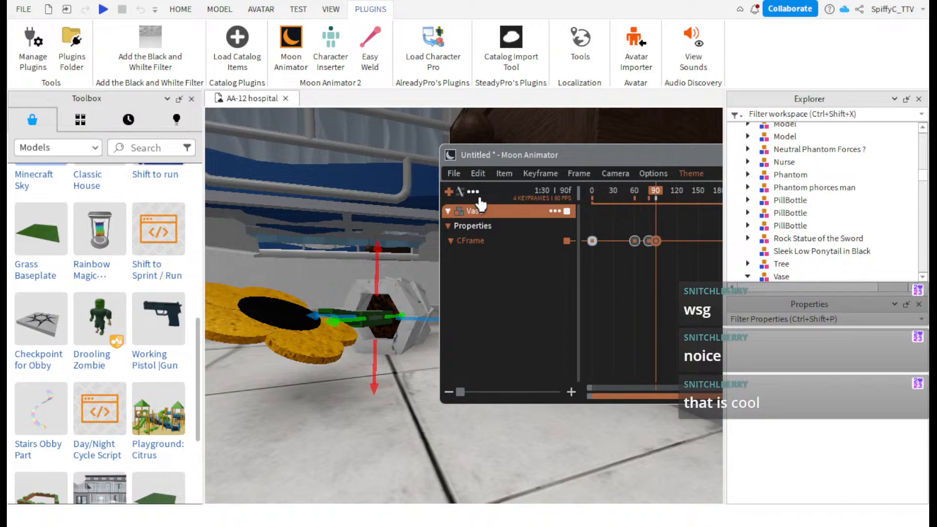
- Move the vase's frame 90 CFrame keyframe to frame 86 and replay the animation from frame 0
left_click_drag(596, 389, 619, 391)
left_click(710, 242)
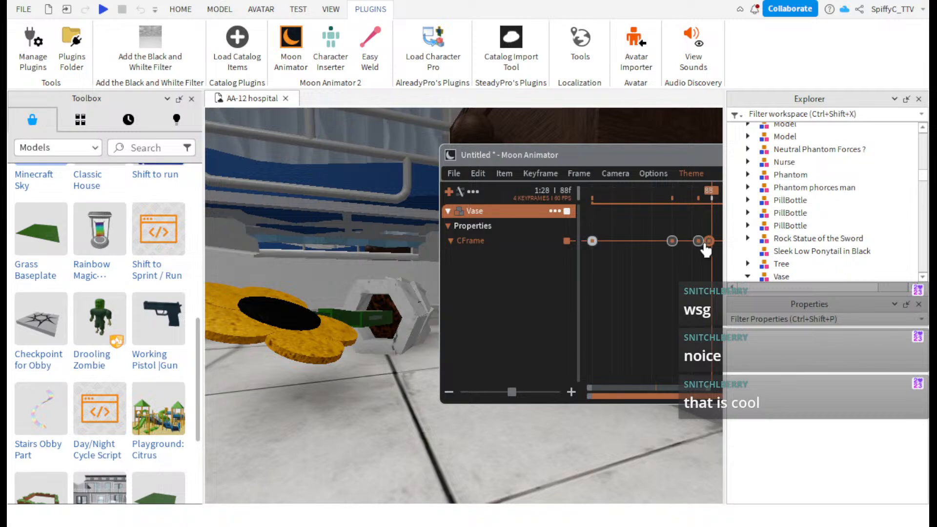
left_click_drag(702, 246, 701, 244)
left_click_drag(695, 199, 537, 198)
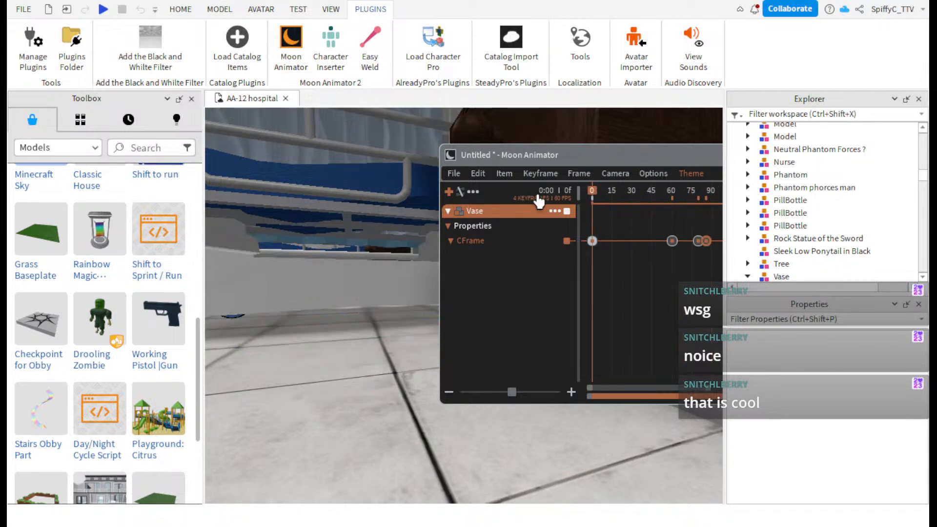
key("space")
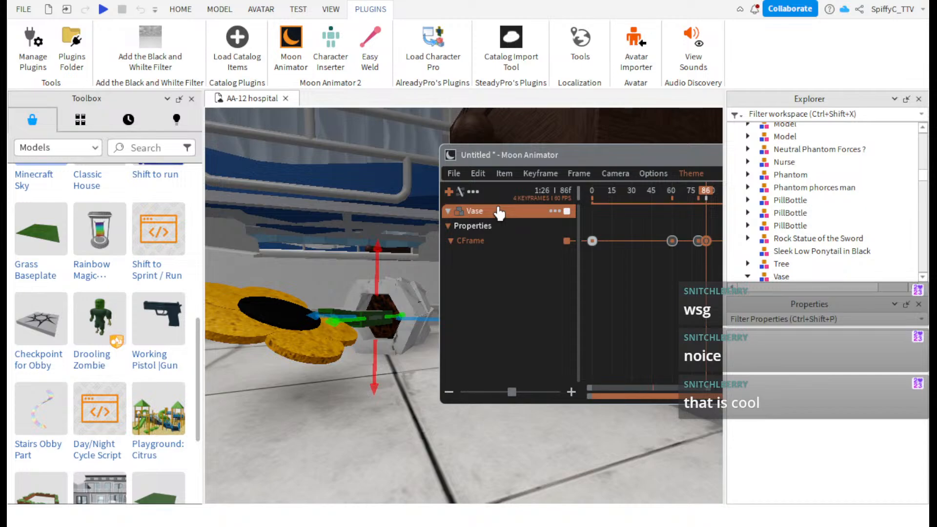
- Replay the vase's fall from a closer view of the landing spot, with the animator window moved out of the way
right_click_drag(386, 237, 387, 235)
left_click(617, 199)
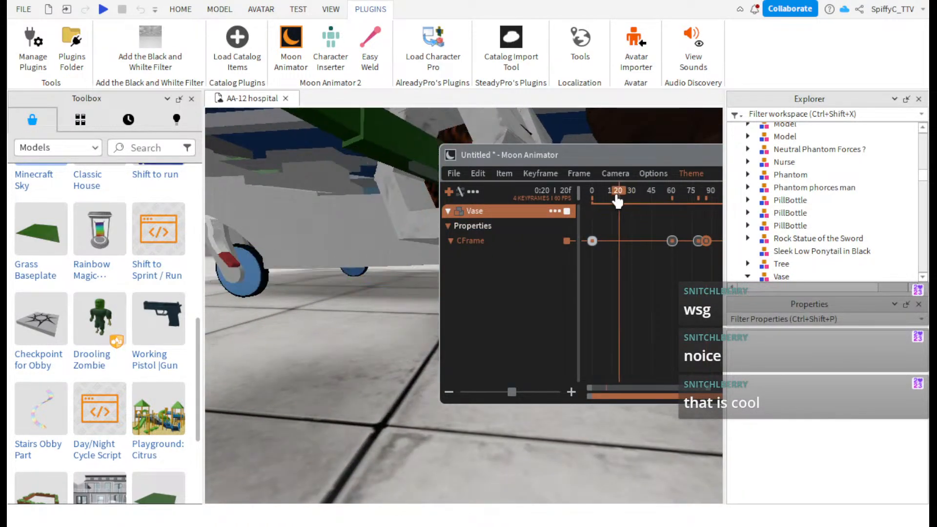
key("space")
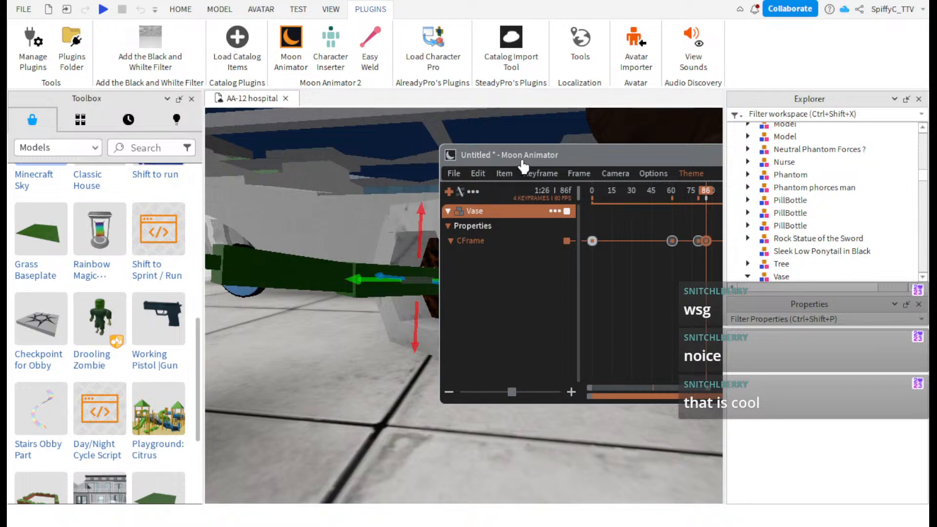
left_click_drag(532, 147, 525, 396)
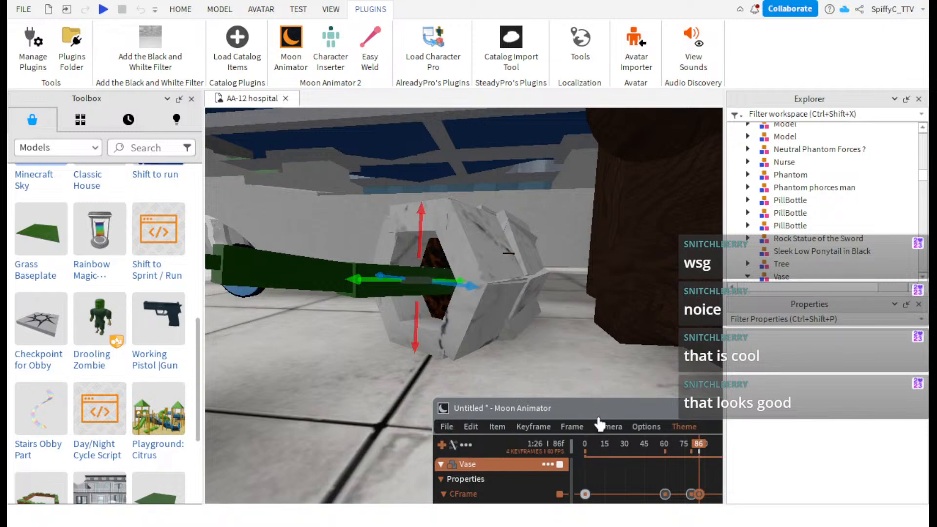
left_click(593, 445)
key("space")
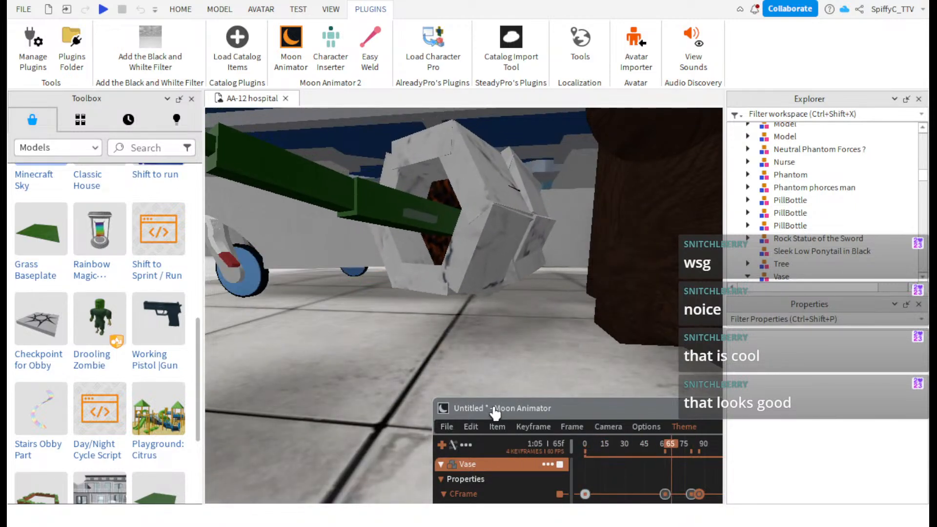
- Save the animation as "Vase falling"
left_click(447, 426)
left_click(483, 283)
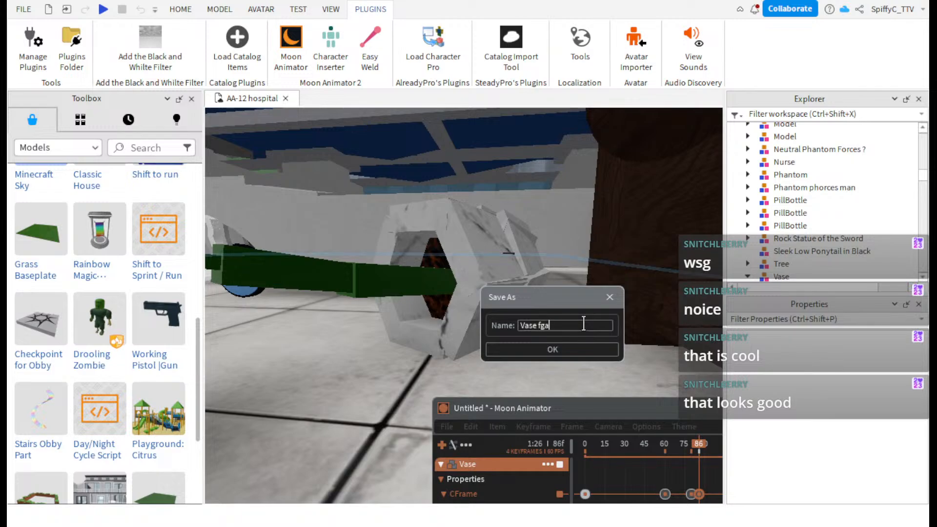
type("Vase falling")
key("Return")
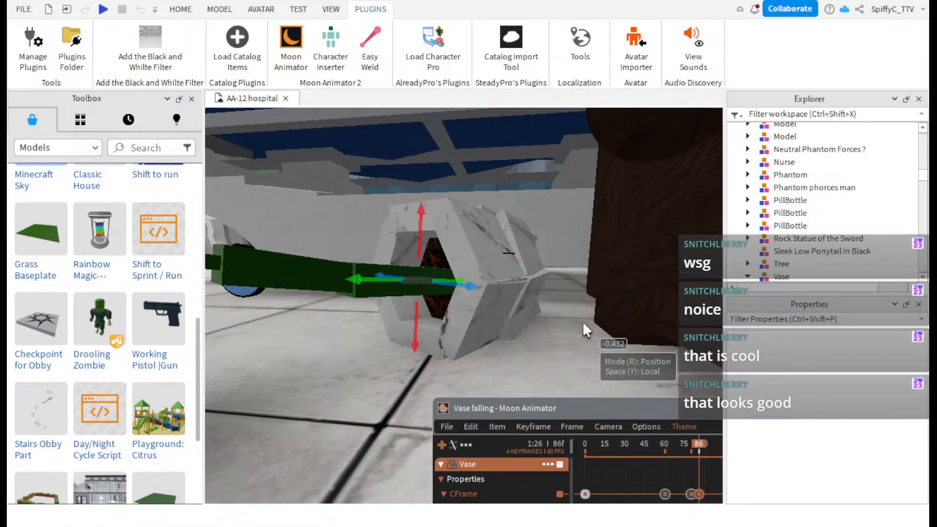
- Close the vase animation and open the "Fan of horses" file in Moon Animator
left_click_drag(507, 409, 381, 298)
left_click(666, 297)
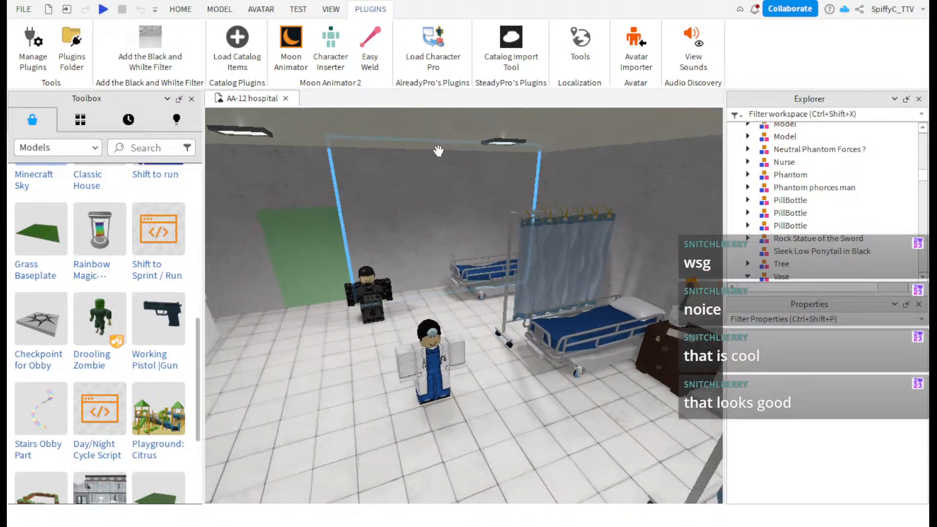
left_click(291, 46)
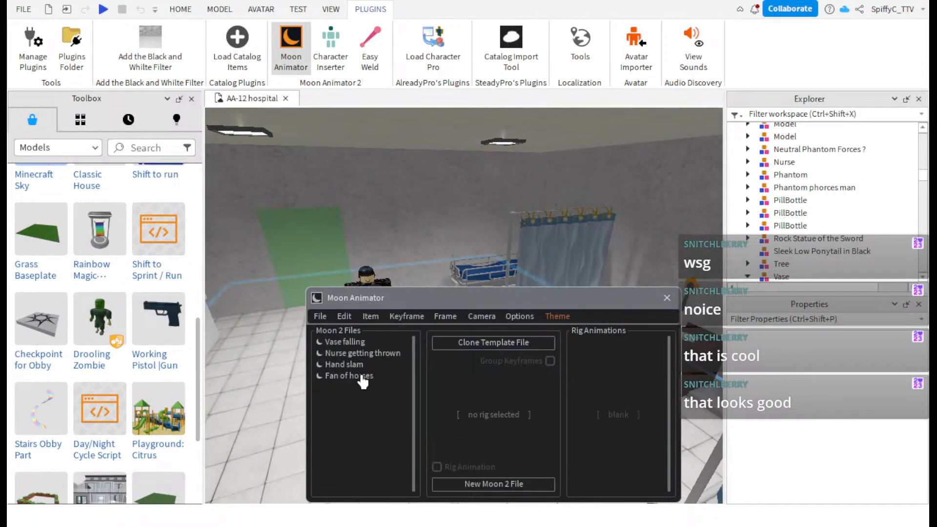
left_click(362, 376)
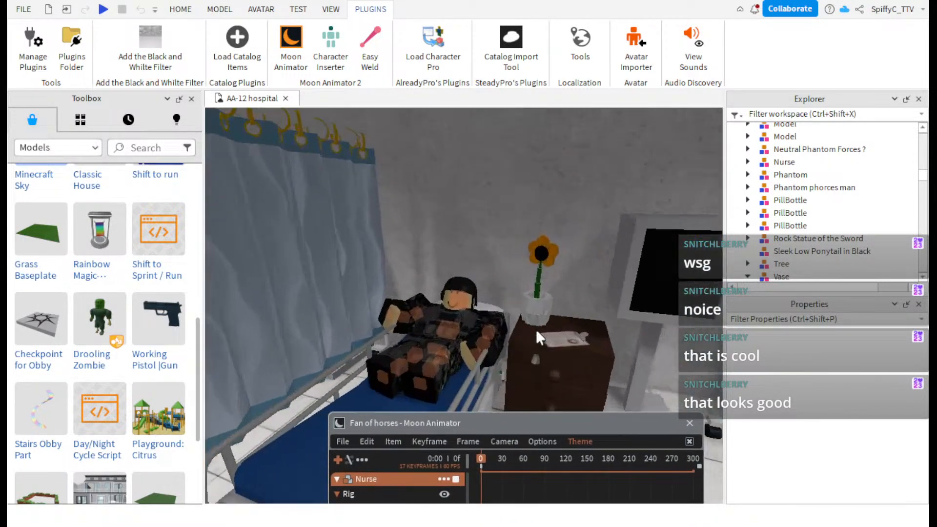
- Play the "Fan of horses" animation and examine it from around the patient's bed
key("w")
right_click_drag(536, 330, 537, 330)
key("s")
key("w")
key("s")
key("w")
key("s")
key("w")
key("space")
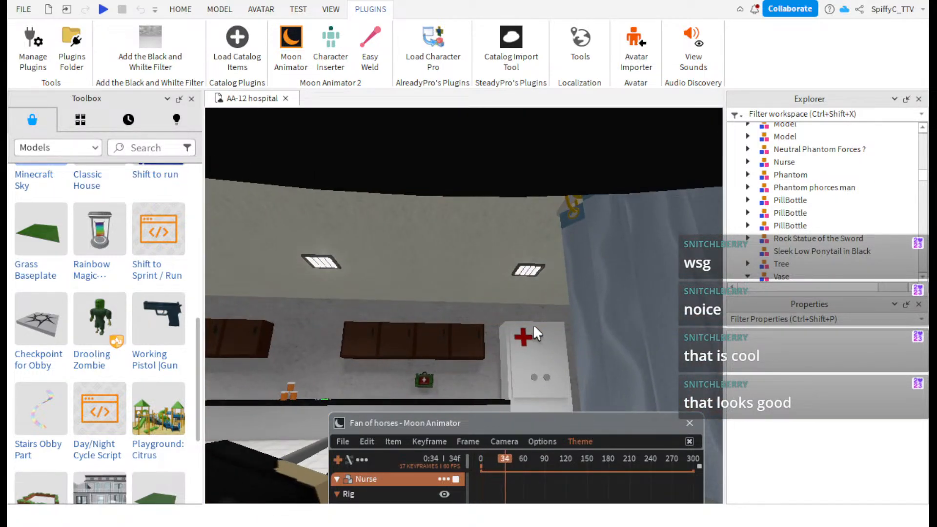
- Hide the animator interface to view the "Fan of horses" scene unobstructed
left_click_drag(488, 424, 613, 253)
left_click(469, 270)
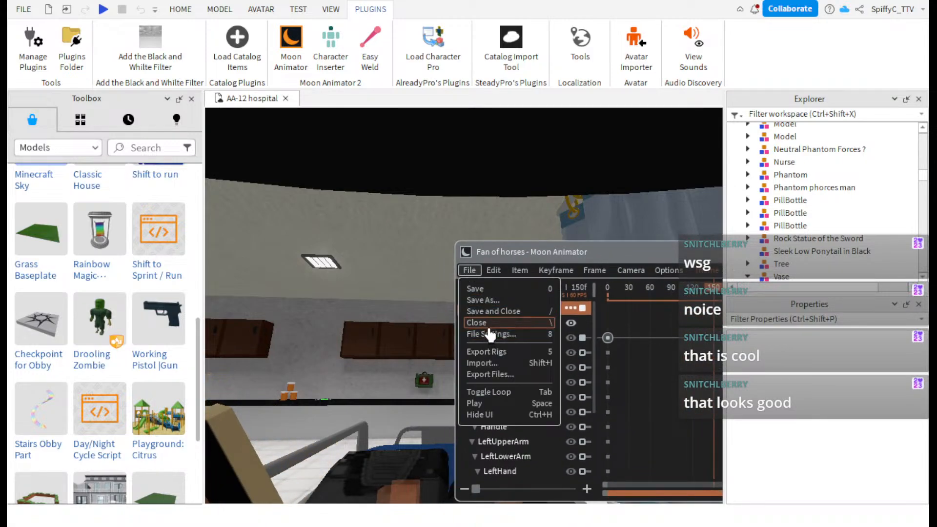
left_click(493, 414)
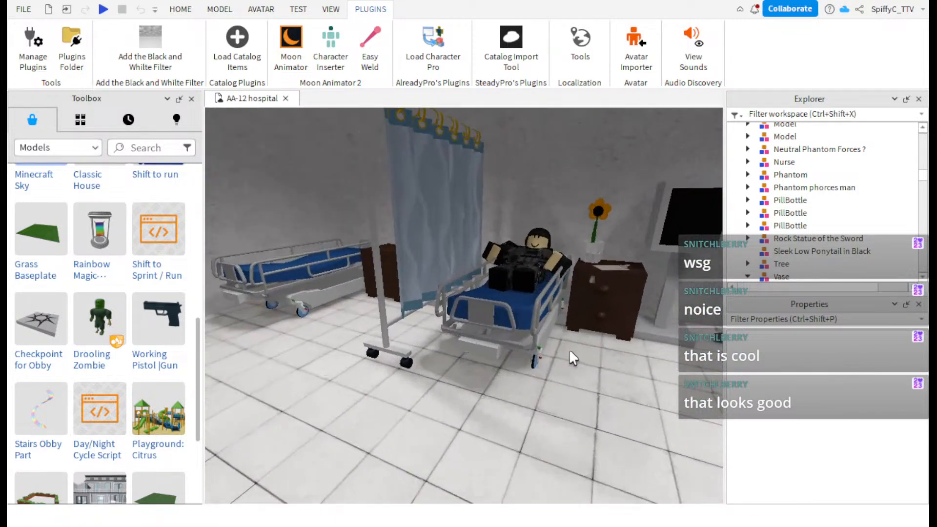
- Bring back the animator window and close the "Fan of horses" file
left_click(291, 46)
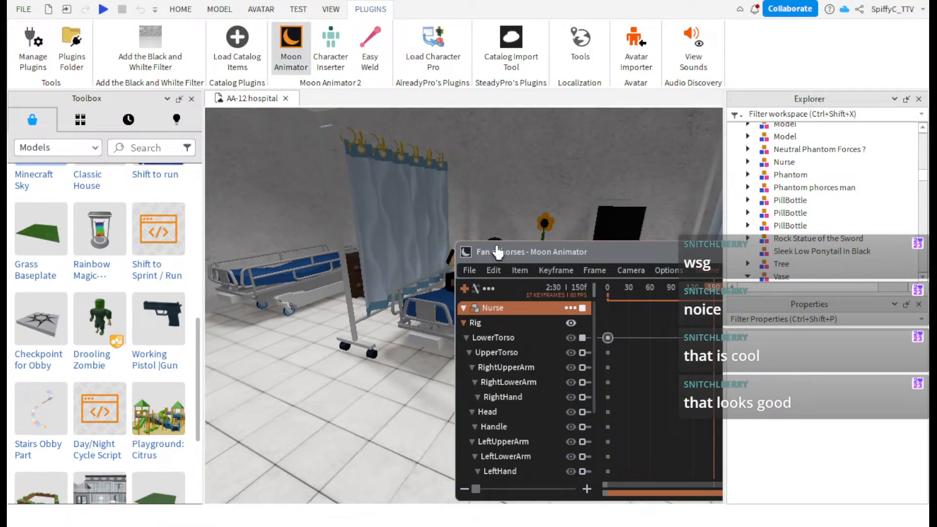
left_click_drag(515, 251, 414, 225)
left_click(369, 243)
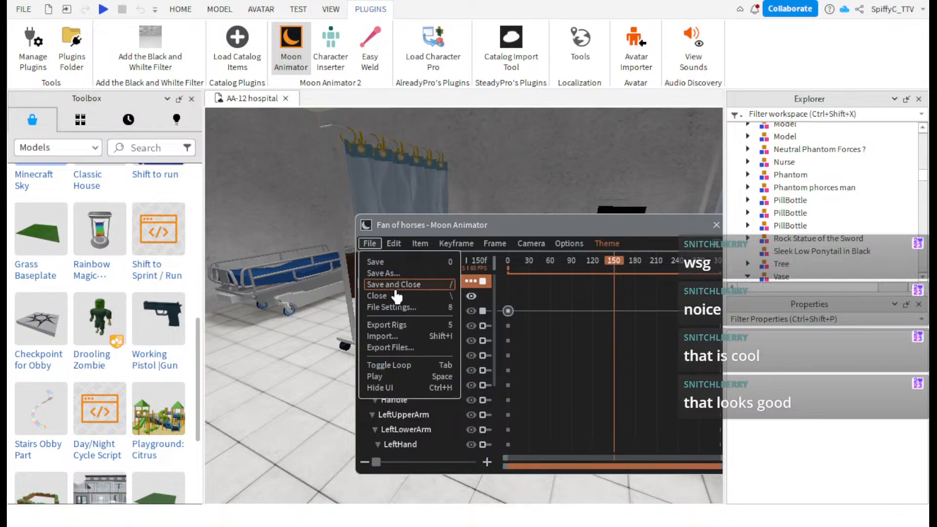
left_click(396, 297)
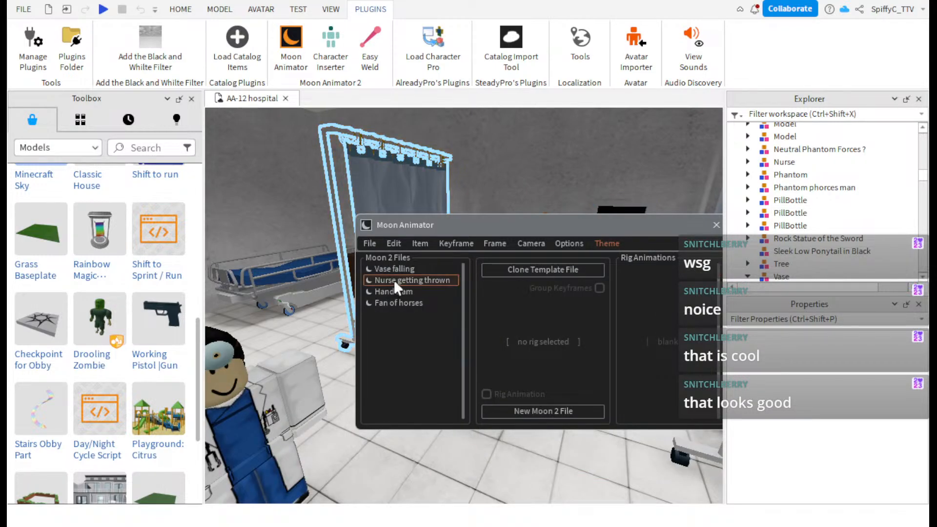
- Open the "Nurse getting thrown" animation and play it while viewing the nurse's impact beside the first aid kit
left_click(393, 280)
left_click_drag(479, 224, 441, 461)
right_click_drag(471, 355, 471, 355)
key("w")
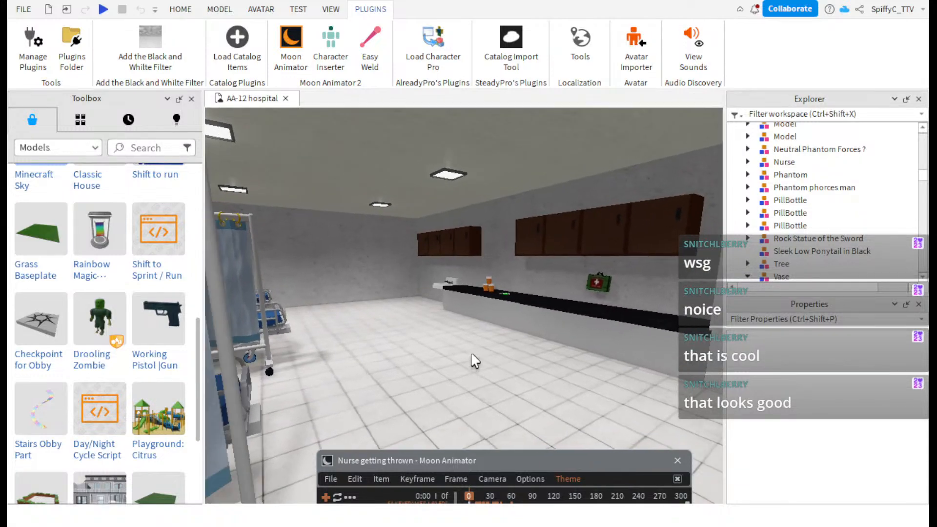
key("s")
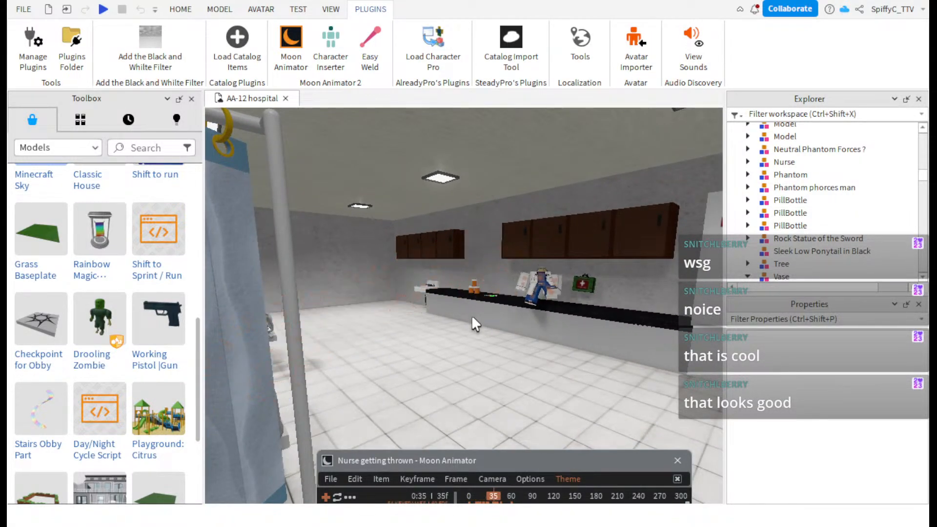
key("w")
right_click_drag(469, 305, 469, 305)
key("w")
key("w")
key("space")
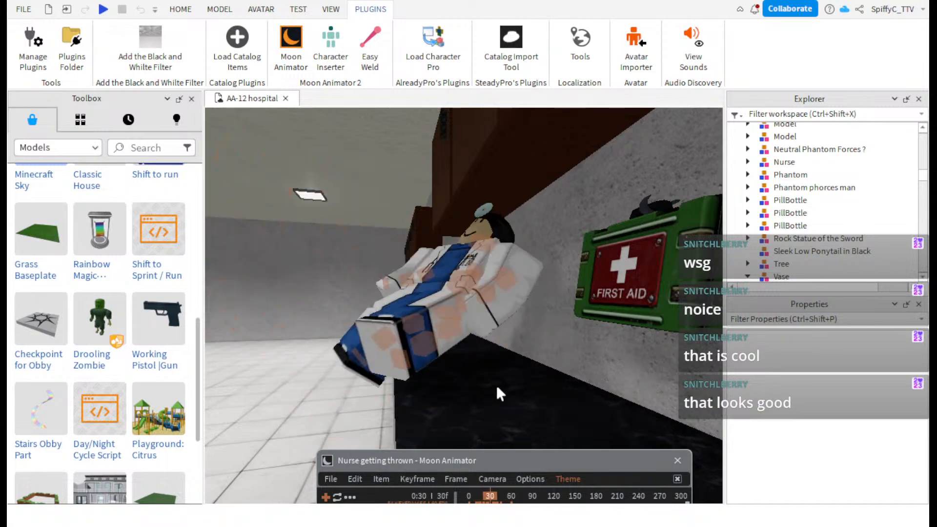
- View the "Nurse getting thrown" animation from farther back in the ward and close the file
left_click_drag(495, 459, 508, 307)
key("s")
right_click_drag(544, 262, 544, 263)
left_click_drag(508, 347, 530, 356)
left_click_drag(529, 313, 548, 407)
right_click_drag(531, 328, 531, 328)
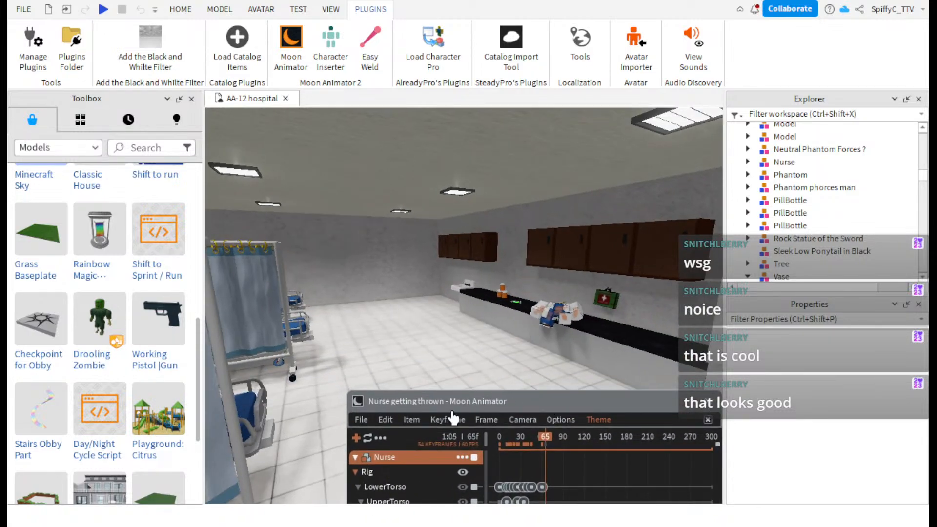
left_click(361, 419)
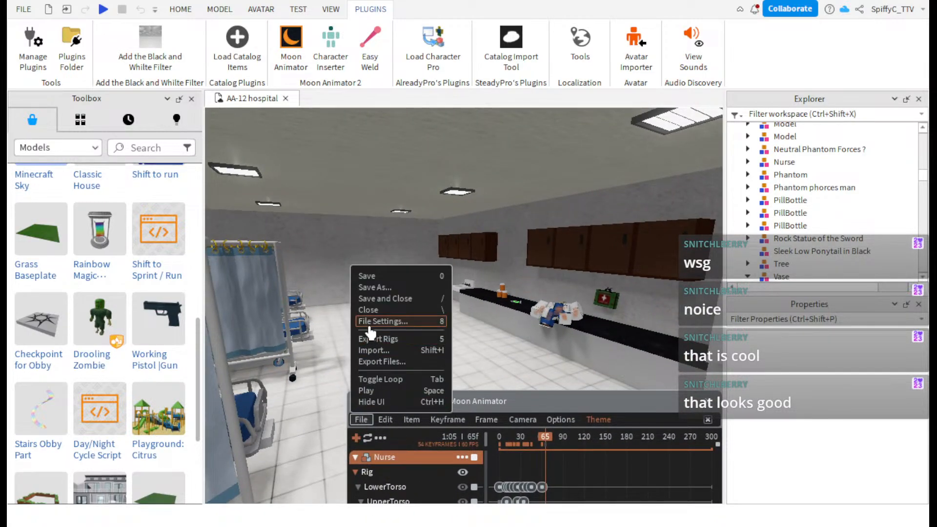
left_click(369, 311)
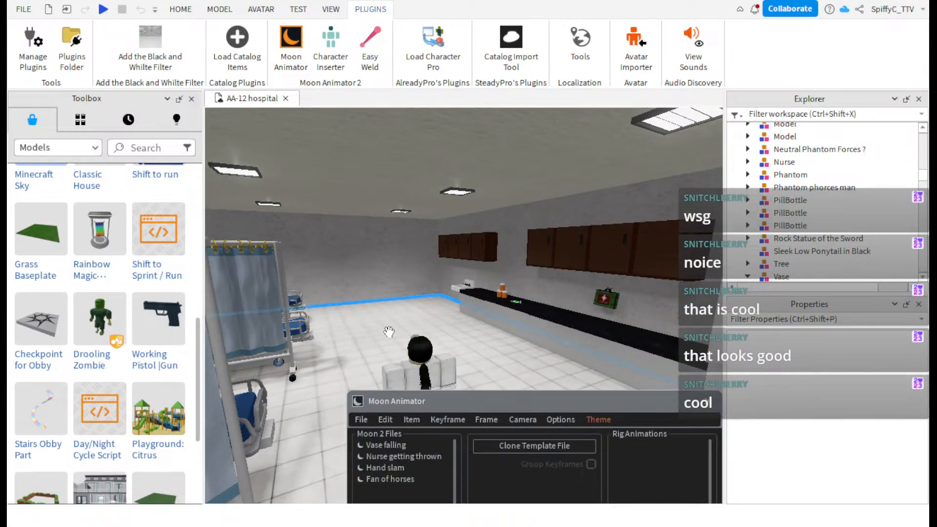
- Open the "Hand slam" animation, play it and examine the vase and patient beside the bed
left_click(394, 469)
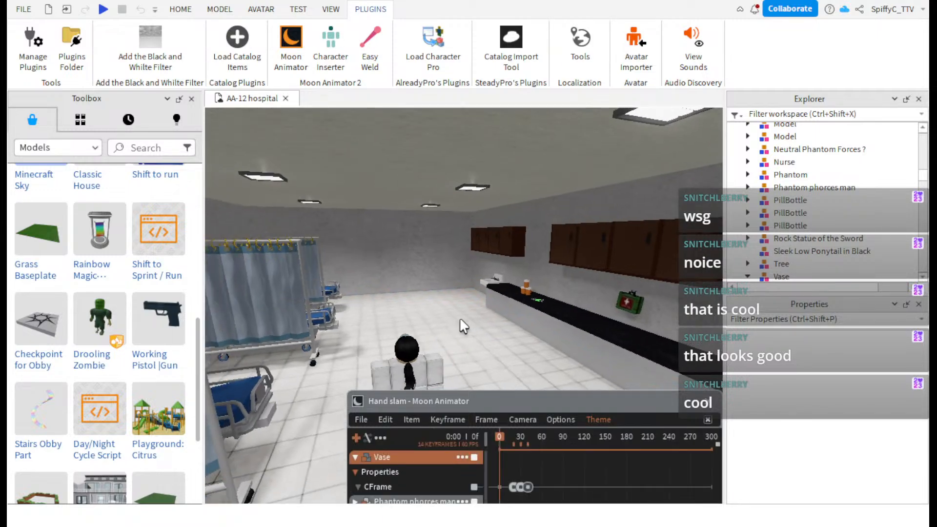
right_click_drag(461, 320, 461, 317)
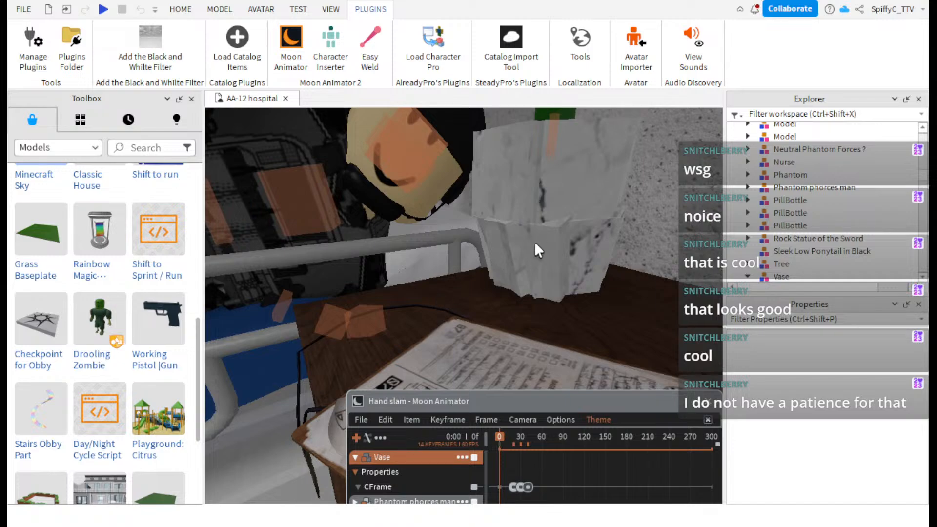
key("space")
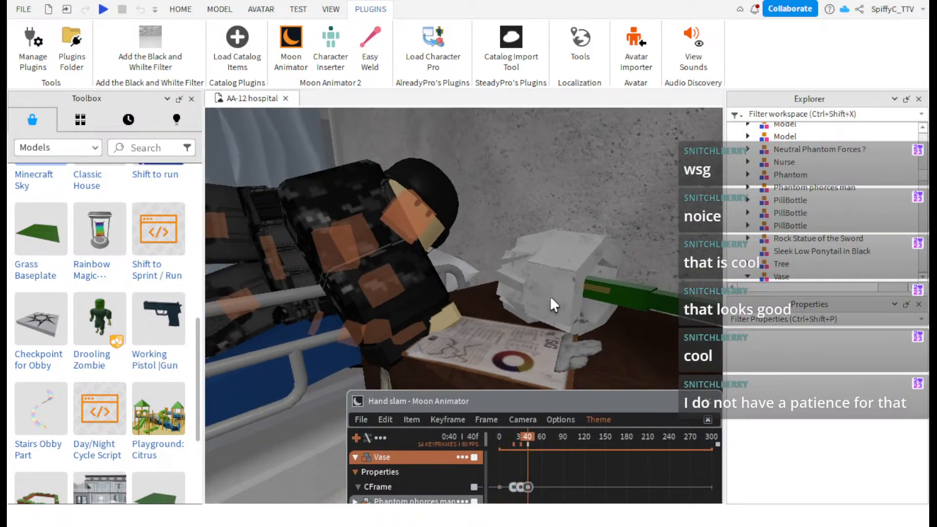
right_click_drag(550, 298, 551, 298)
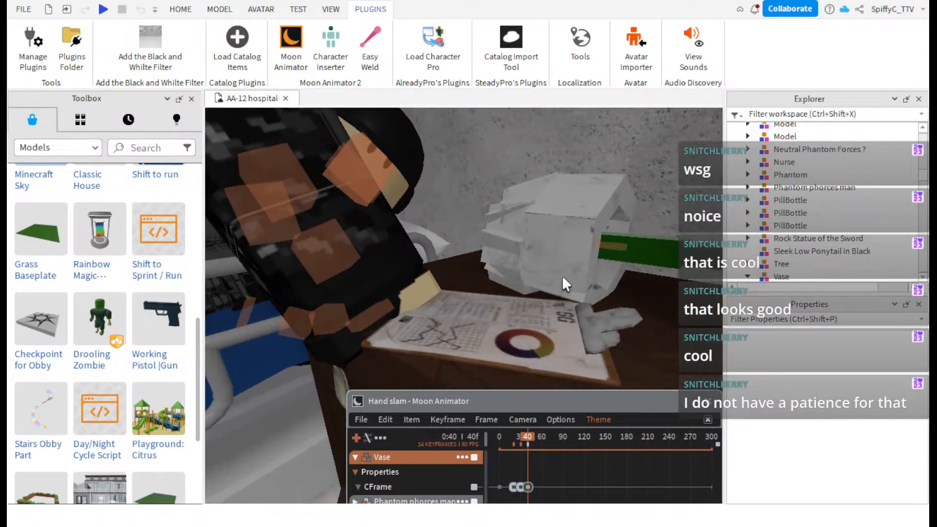
scroll(399, 286, "down", 5)
scroll(403, 295, "up", 2)
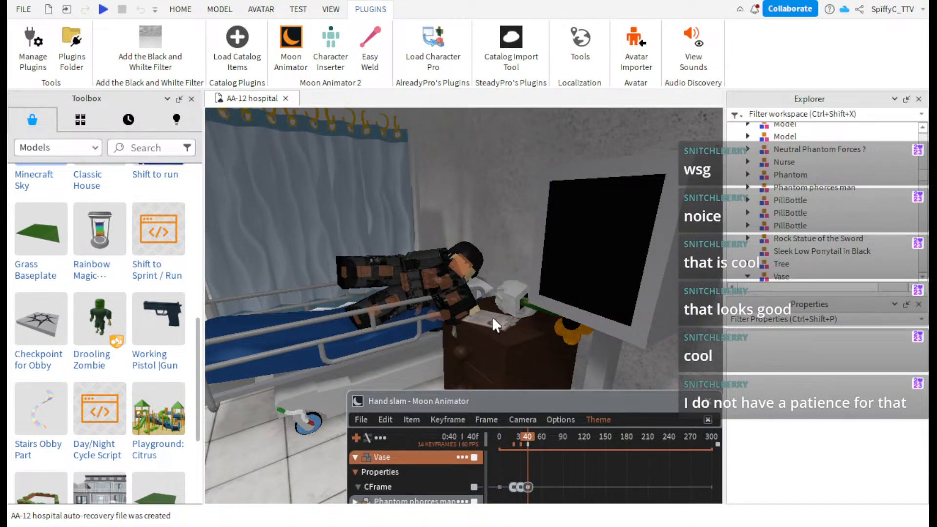
- Close the Moon Animator window and leave the bedside view
left_click_drag(459, 409, 420, 303)
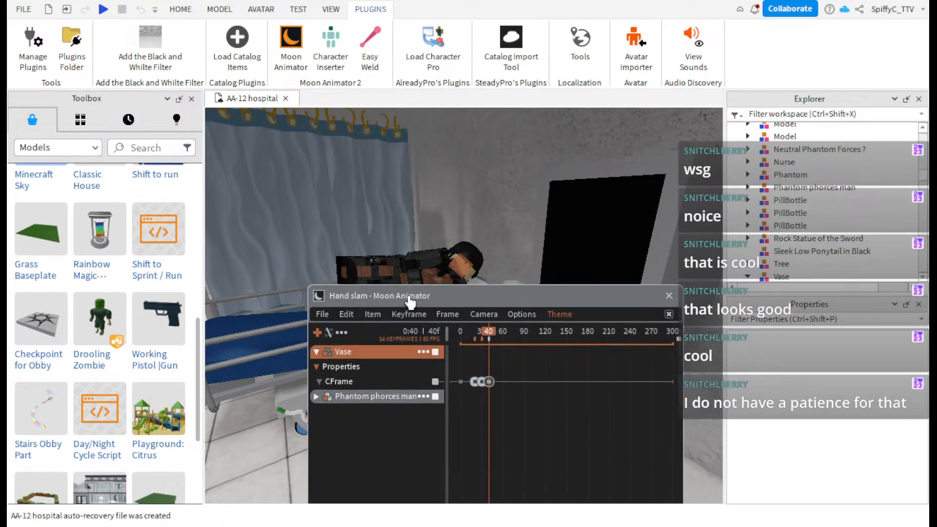
left_click(668, 297)
scroll(551, 309, "down", 15)
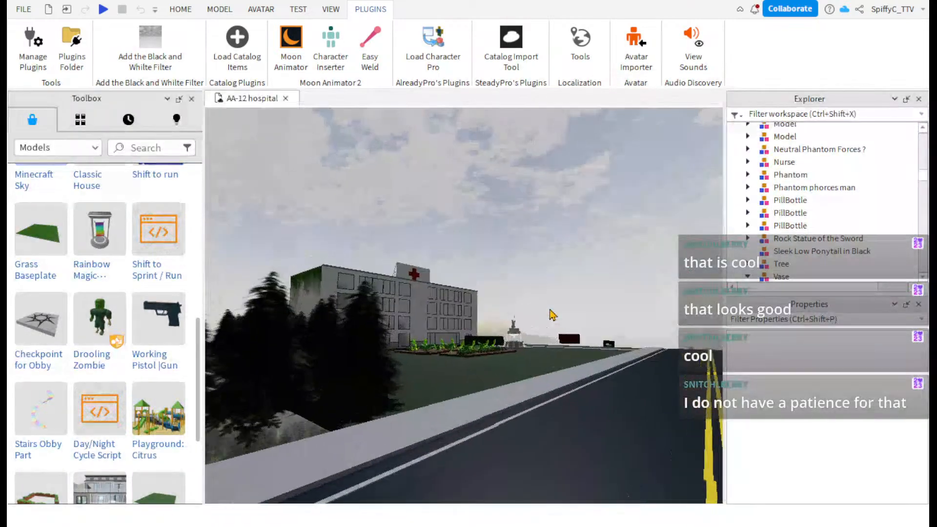
- Examine the forest and hills surrounding the hospital building
right_click_drag(551, 315, 443, 226)
scroll(414, 220, "down", 4)
scroll(443, 227, "up", 4)
right_click_drag(510, 232, 512, 233)
key("w")
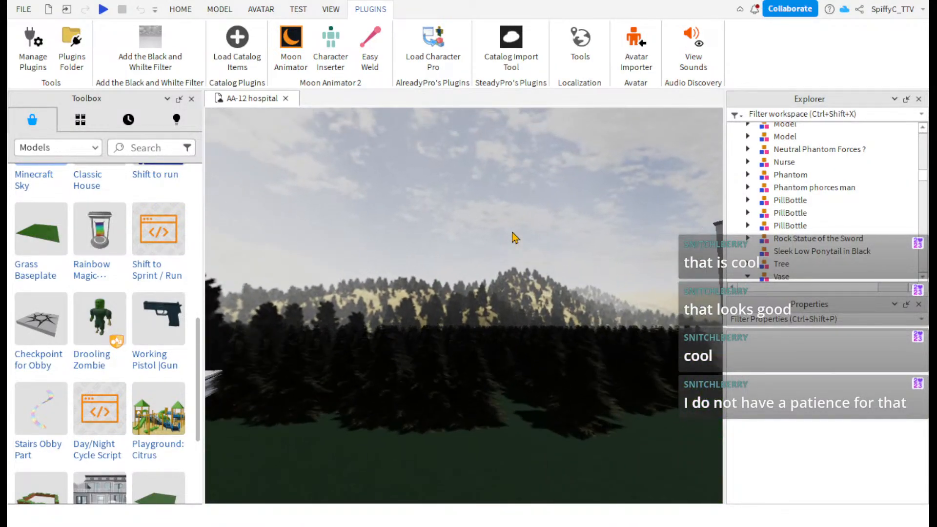
key("w")
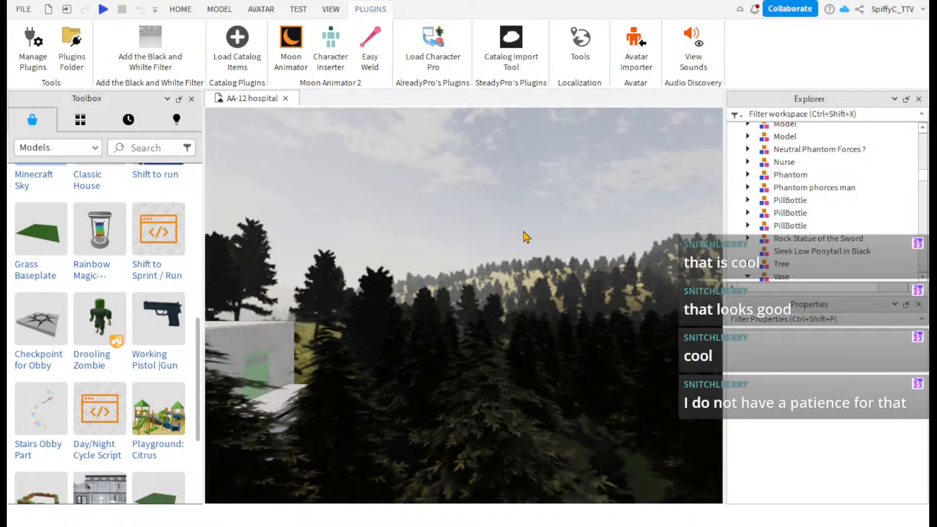
key("w")
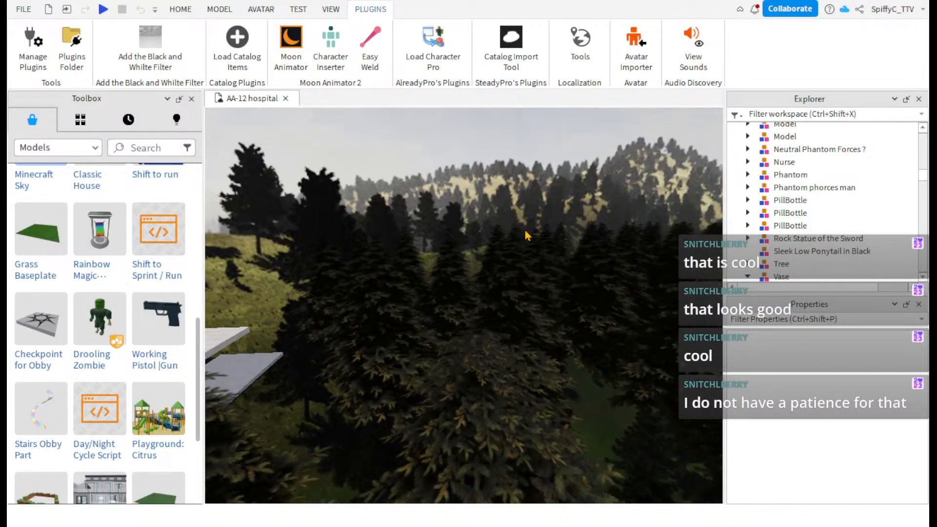
key("w")
key("s")
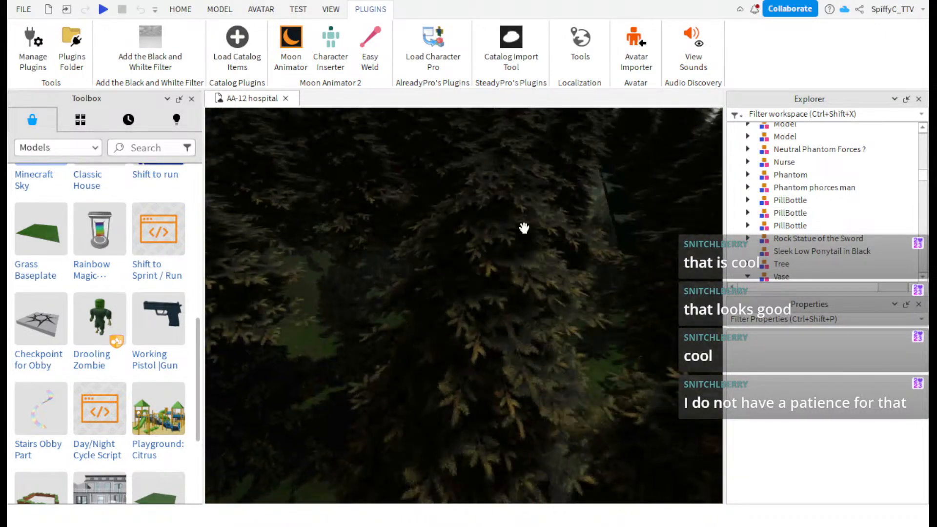
- Return to the hospital ward and look over its beds, counter and characters from both ends
right_click_drag(523, 228, 469, 227)
key("s")
key("w")
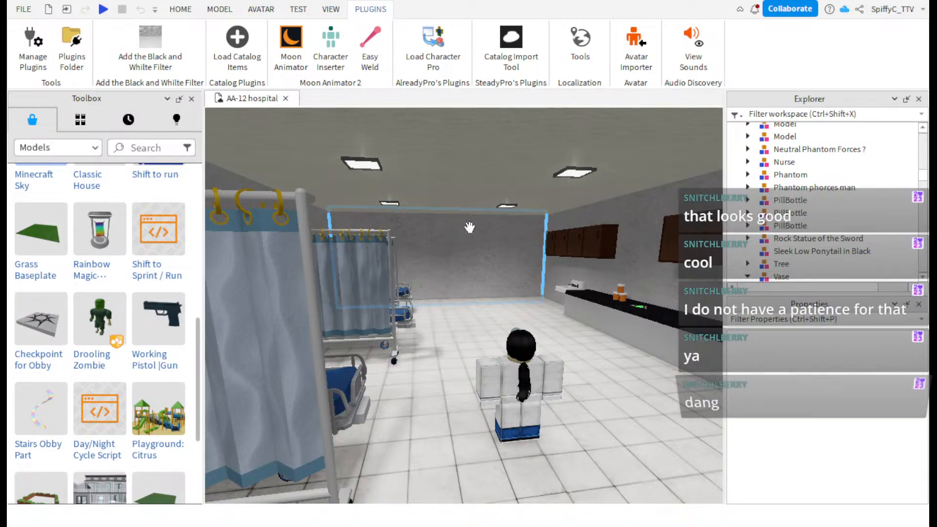
key("w")
right_click_drag(469, 227, 470, 228)
key("s")
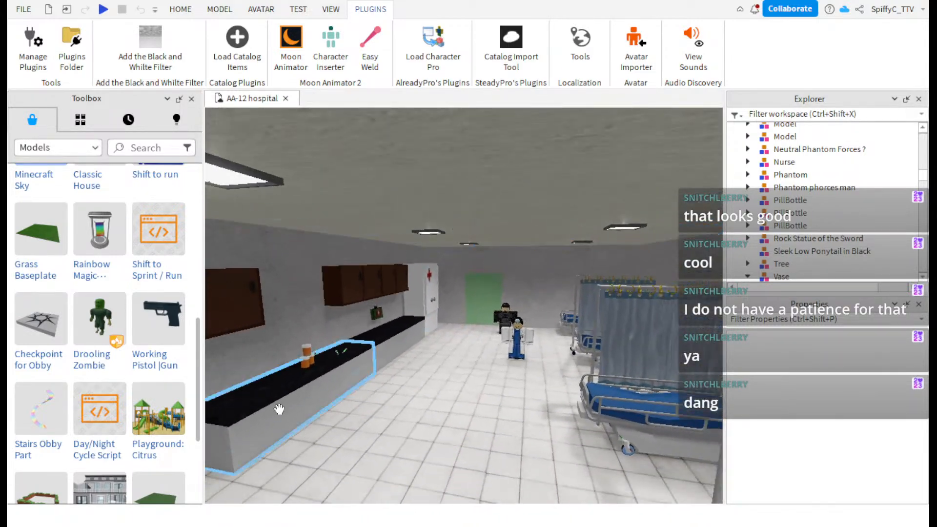
right_click_drag(487, 378, 487, 378)
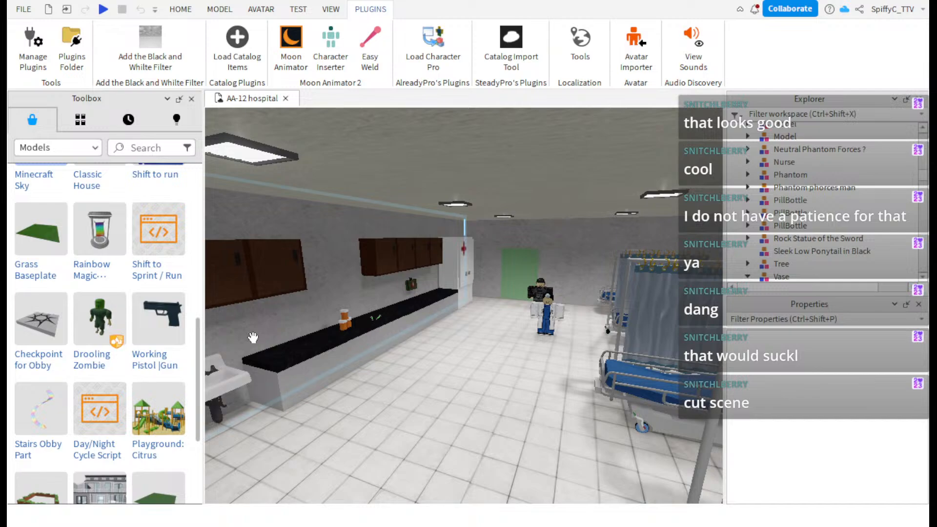
scroll(188, 349, "down", 2)
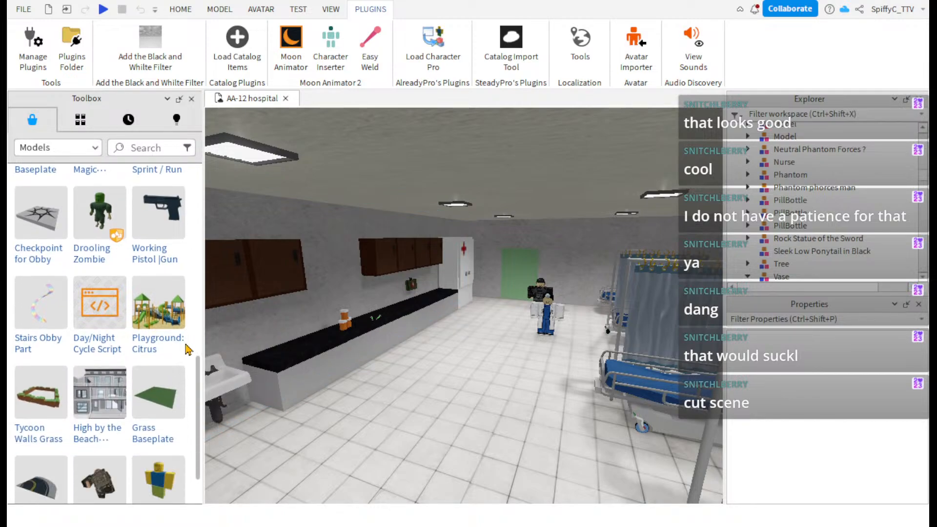
scroll(183, 351, "up", 5)
scroll(151, 289, "up", 5)
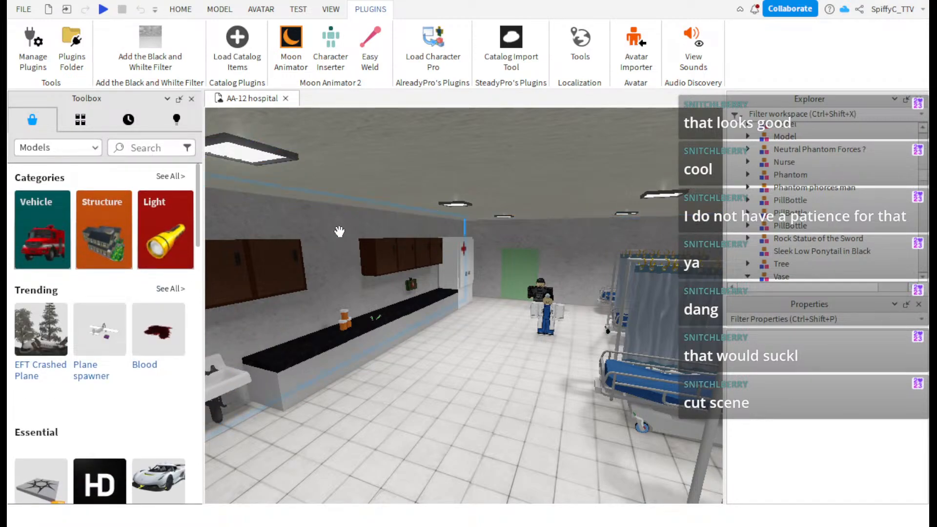
- Select the white MediCabinet model with the red cross at the end of the ward's counter
key("w")
right_click_drag(339, 231, 339, 231)
key("w")
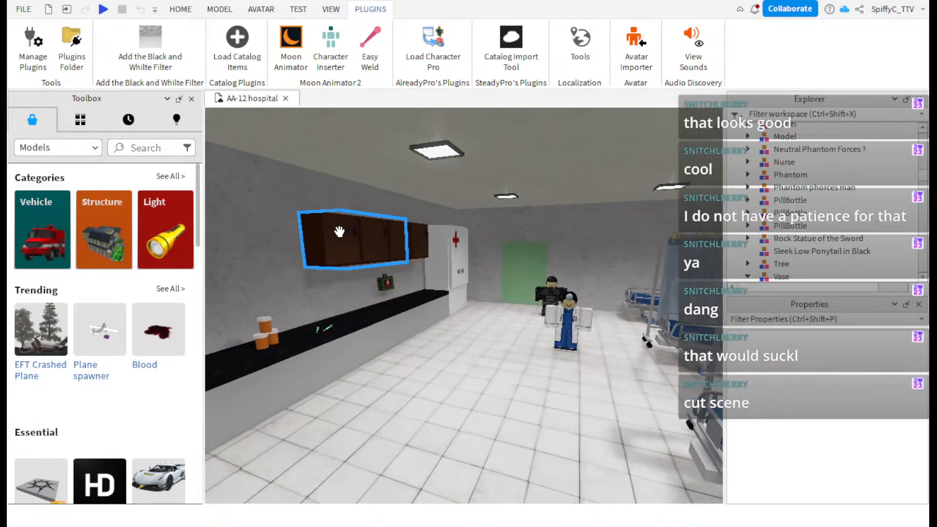
key("w")
right_click_drag(339, 231, 340, 232)
left_click(340, 231)
key("w")
scroll(491, 272, "down", 2)
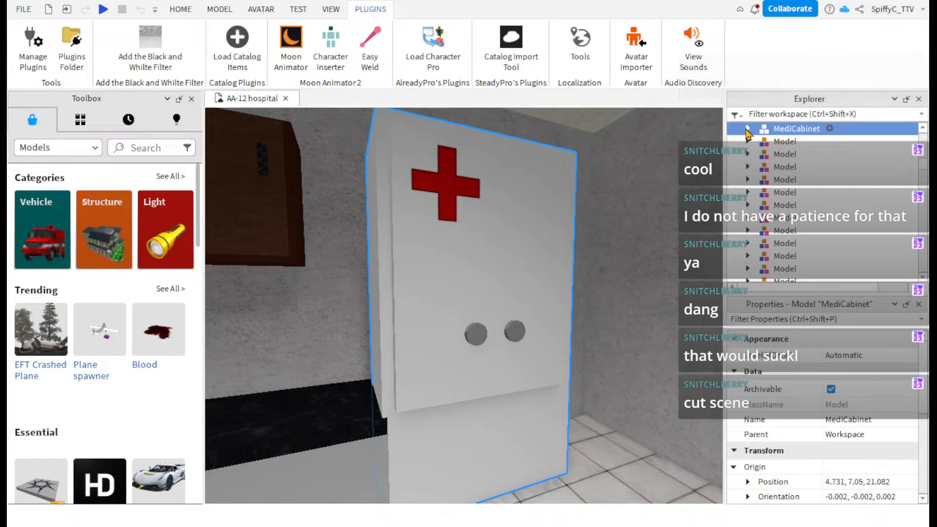
- Expand the MediCabinet model to list its parts and examine the cabinet from several angles
left_click(747, 129)
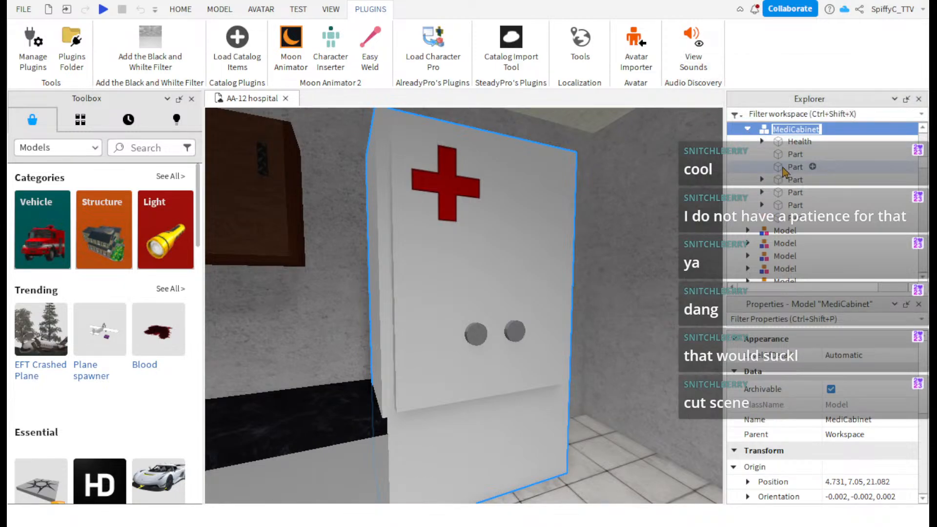
right_click_drag(555, 257, 555, 257)
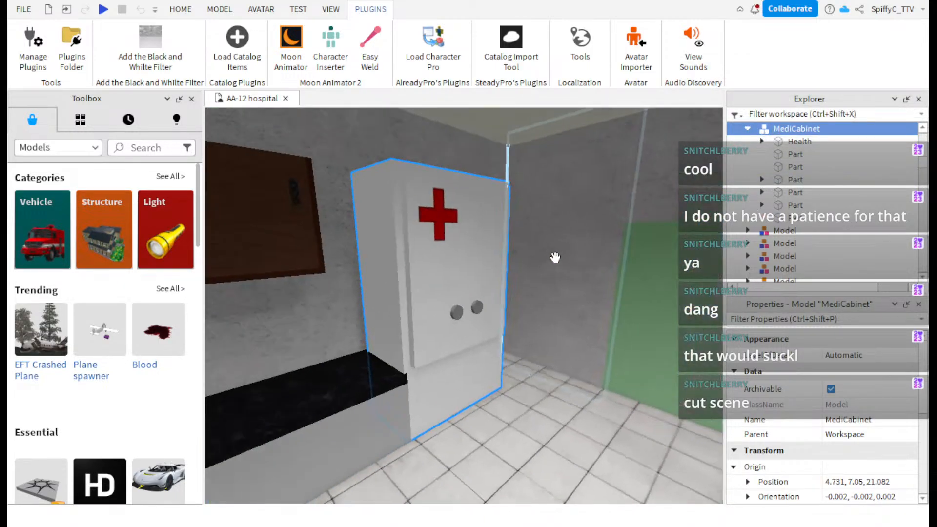
scroll(467, 129, "up", 4)
scroll(699, 174, "down", 4)
right_click_drag(669, 194, 668, 195)
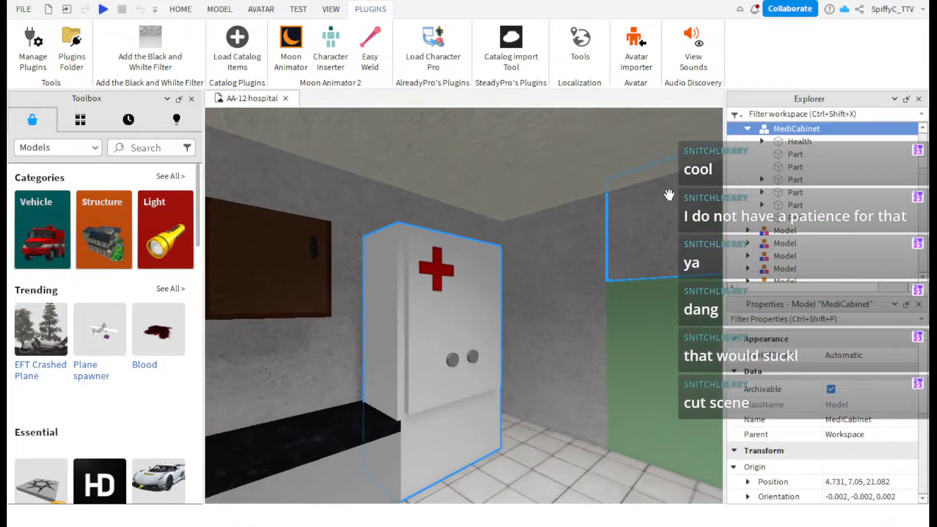
scroll(668, 194, "up", 1)
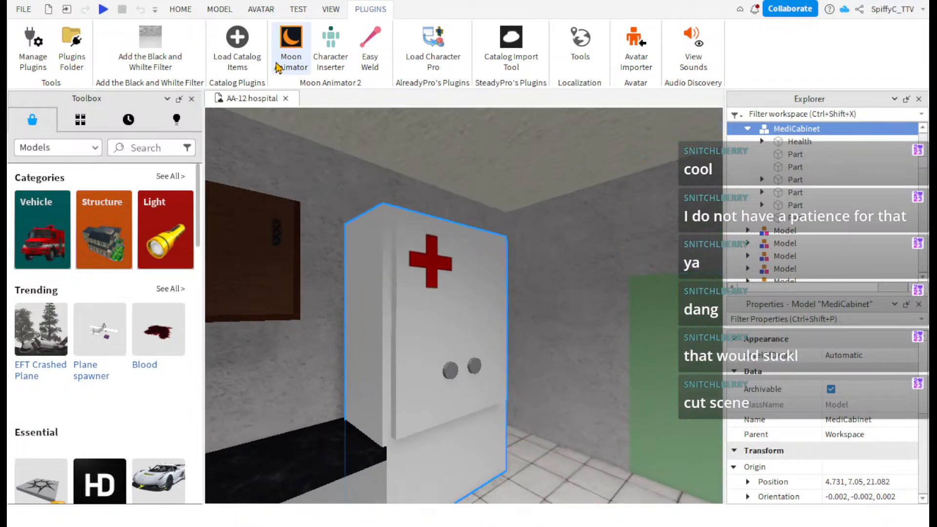
- Weld the MediCabinet's parts together with Easy Weld
left_click(370, 56)
left_click(621, 282)
left_click(715, 258)
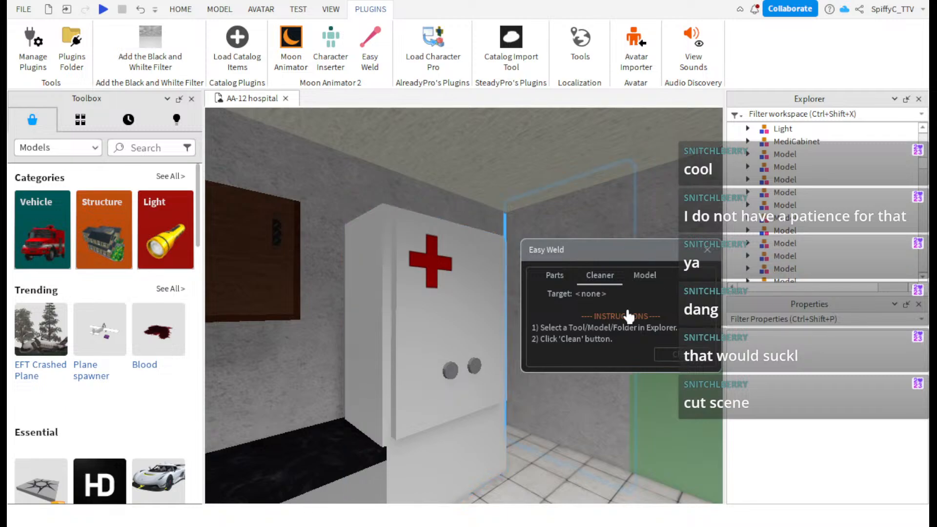
- Select the MediCabinet model again and expand it and its Parts group in the object hierarchy
scroll(790, 222, "up", 3)
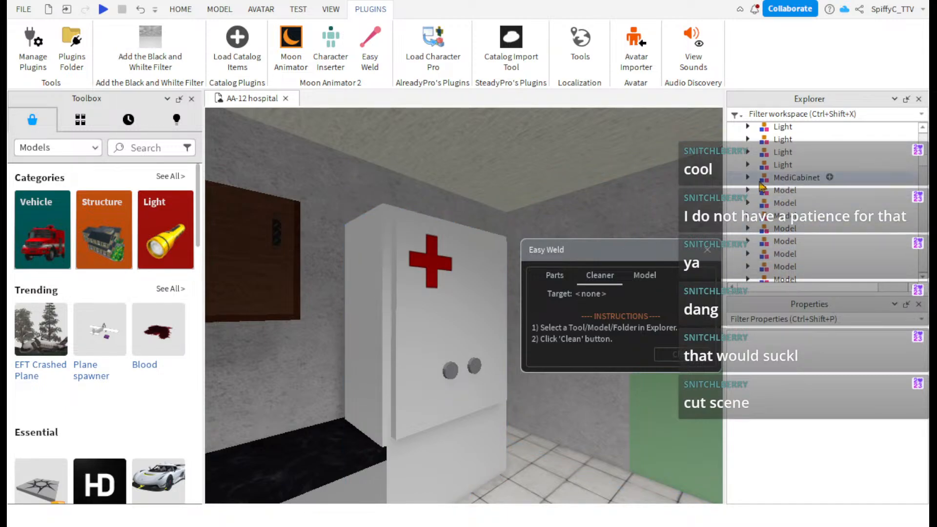
left_click(438, 284)
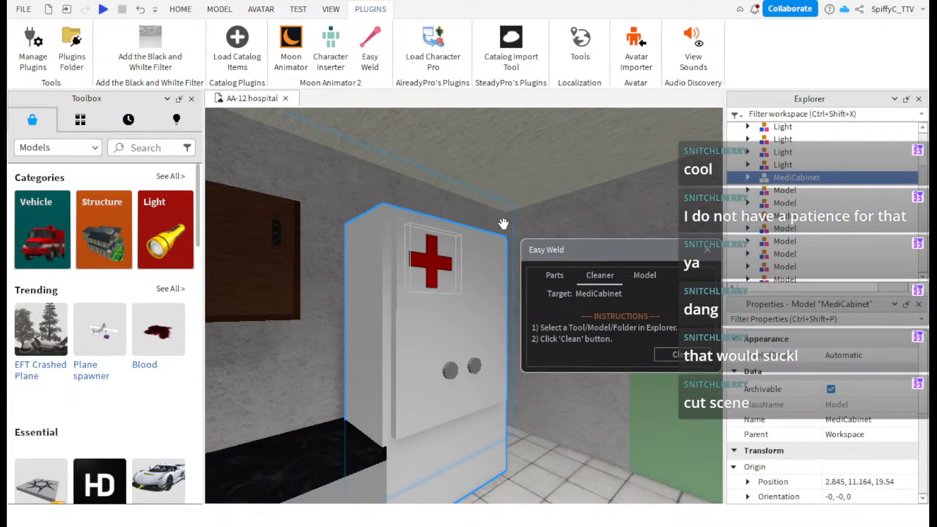
key("a")
key("w")
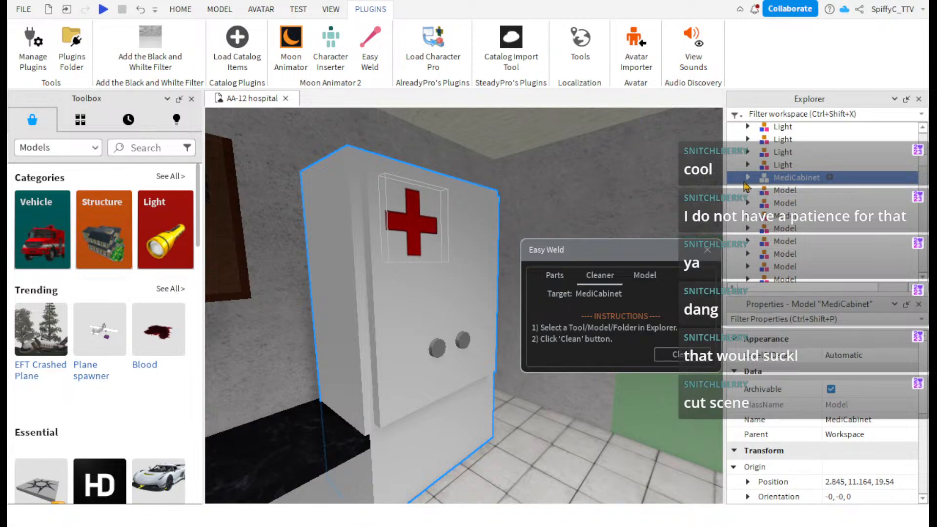
left_click(748, 178)
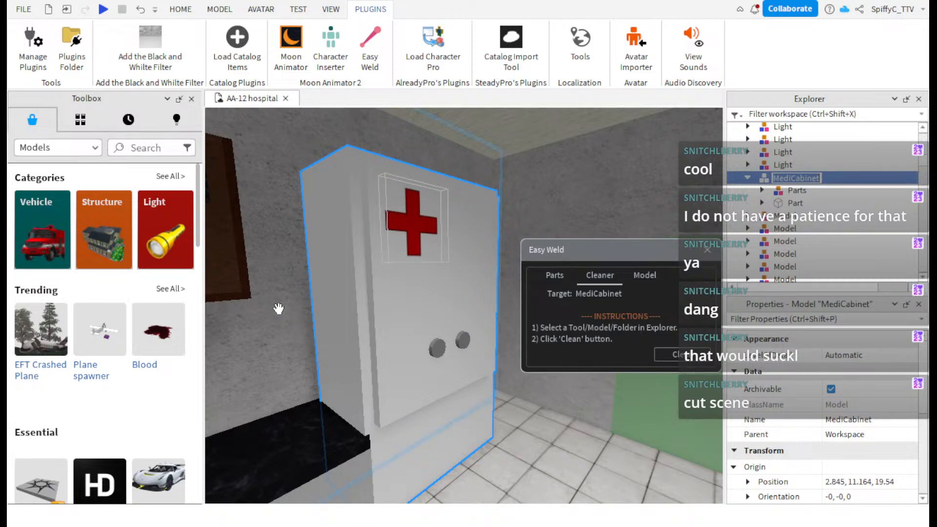
left_click(762, 190)
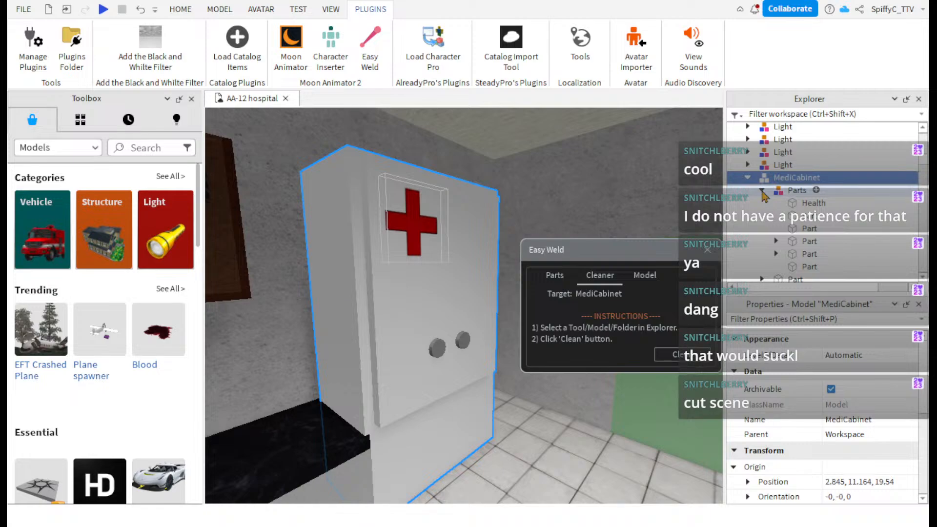
- Check which cabinet pieces the Parts group contains, and inspect the contents of the separate Part beneath it
scroll(764, 196, "down", 1)
left_click(800, 191)
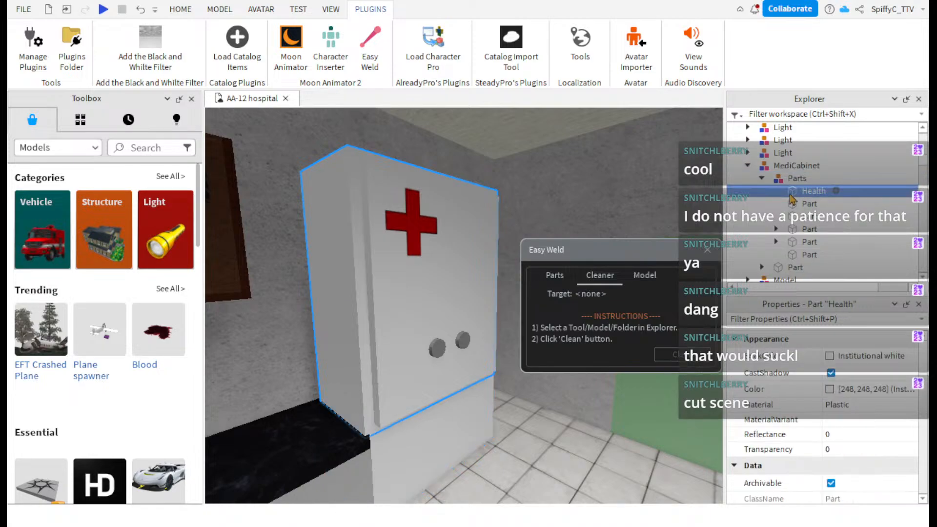
left_click(793, 203)
left_click(796, 230)
scroll(794, 229, "down", 1)
left_click(762, 167)
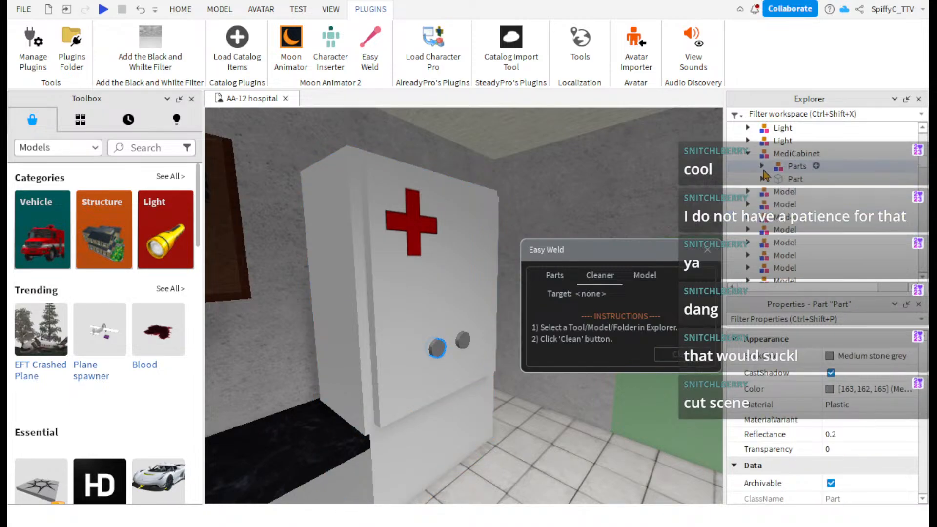
left_click(762, 179)
scroll(788, 202, "down", 3)
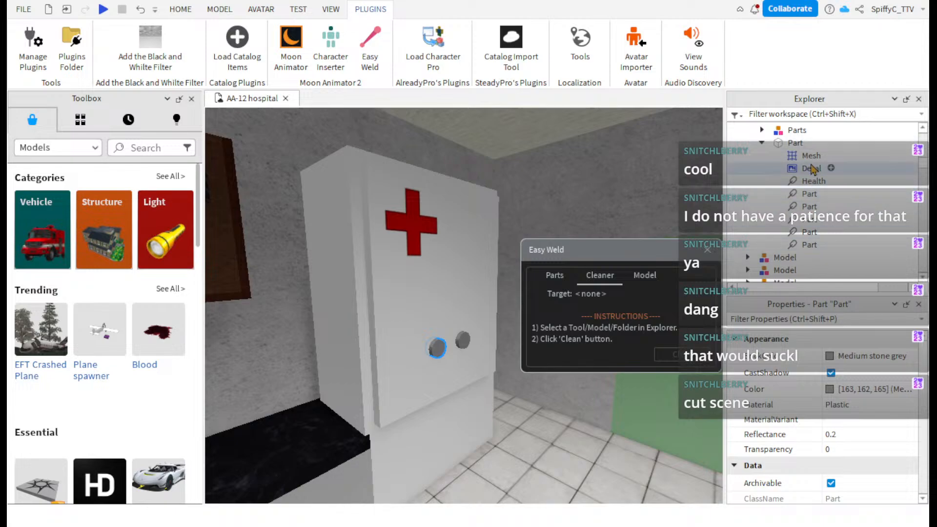
left_click(762, 143)
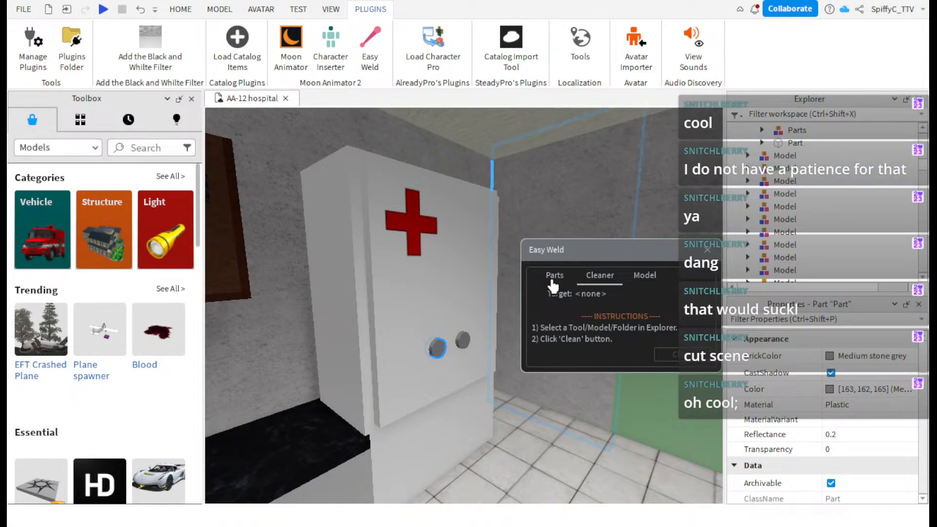
- Close Easy Weld and inspect the pieces in MediCabinet's Parts group to identify which part is the left door panel
left_click(709, 255)
left_click(415, 340)
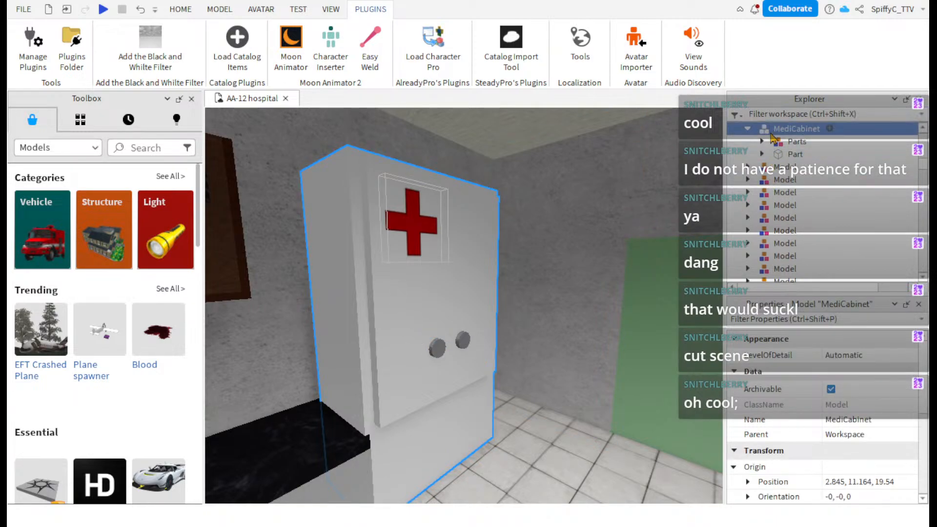
left_click(775, 143)
left_click(777, 155)
left_click(778, 180)
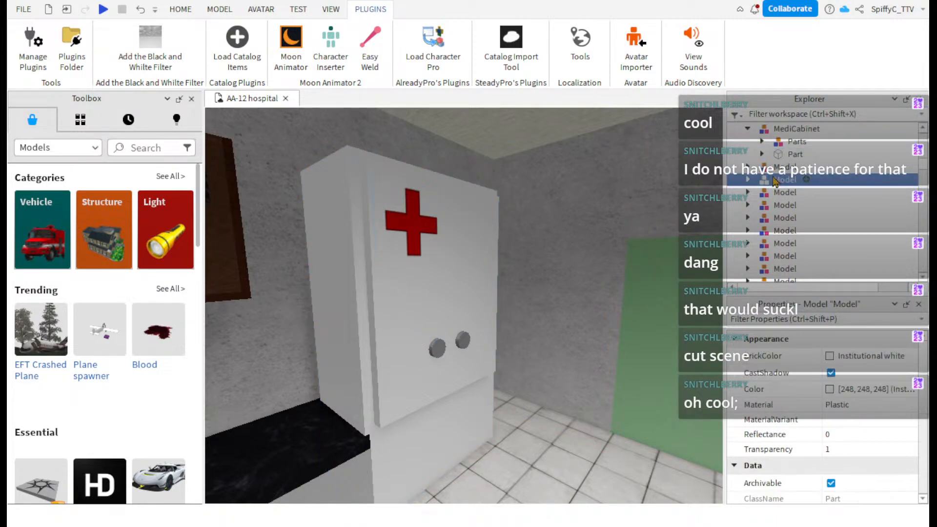
left_click(762, 141)
left_click(803, 167)
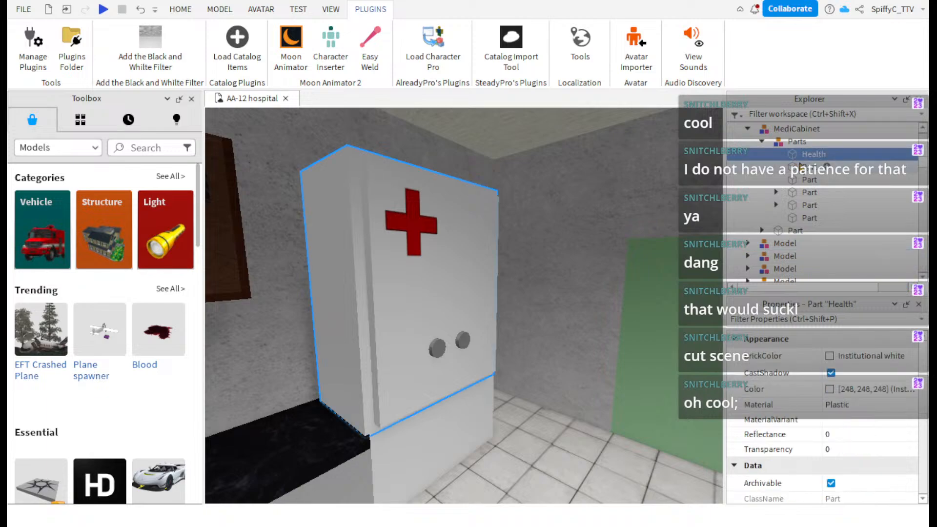
left_click(800, 180)
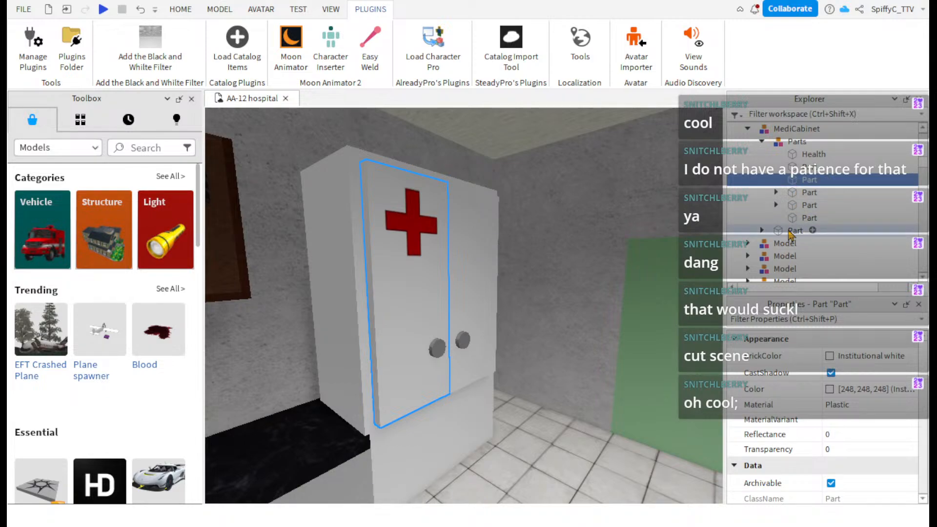
- Group the cabinet's left door panel, its knob and the red cross decal into a new model inside MediCabinet
left_click(808, 192)
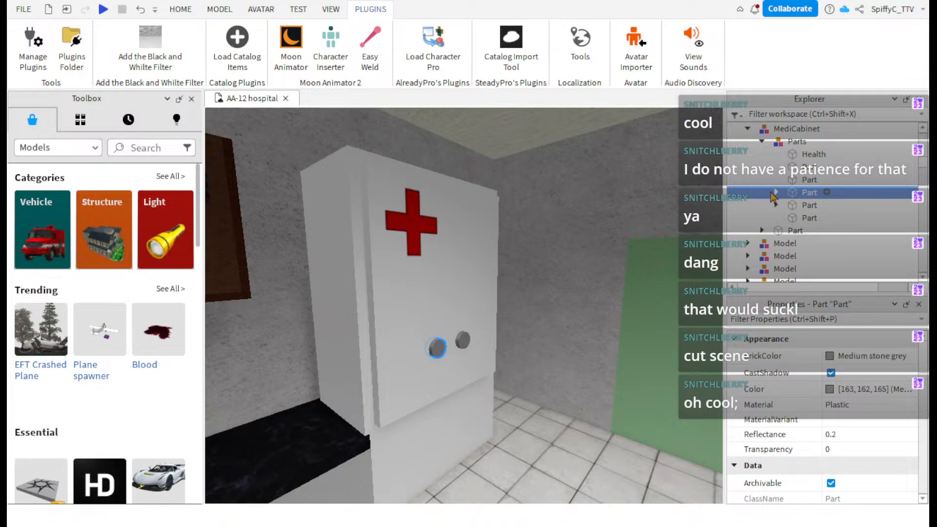
left_click(800, 181, "ctrl")
mouse_move(800, 183)
left_mouse_down()
mouse_move(801, 171)
mouse_move(802, 215)
mouse_move(764, 227)
left_mouse_up()
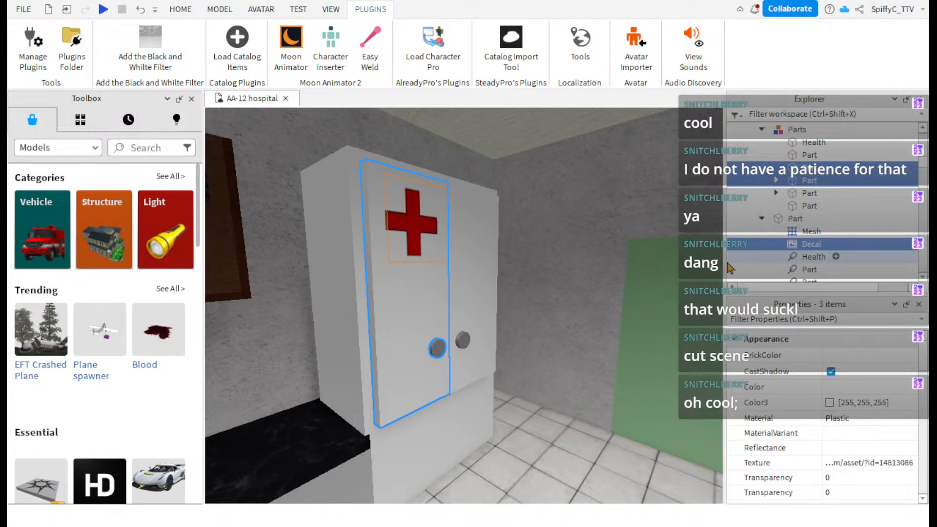
left_click_drag(804, 248, 776, 159)
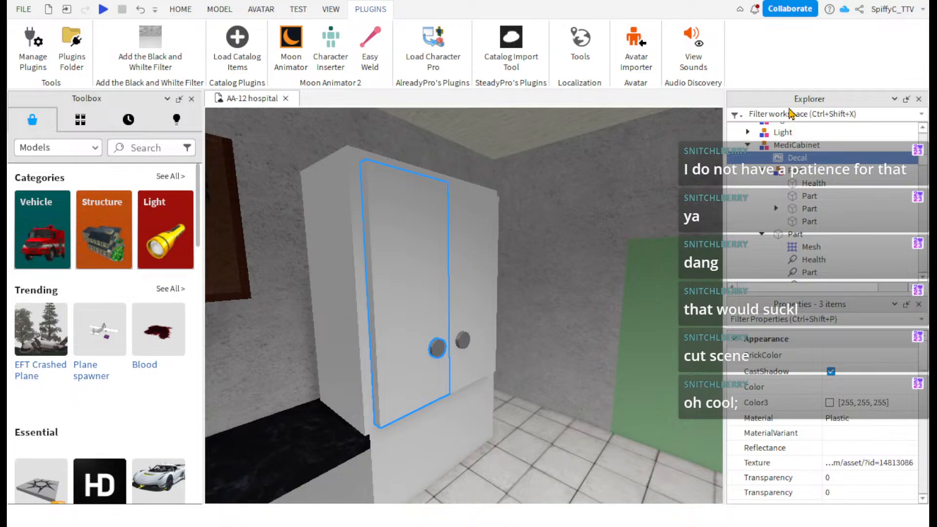
key("ctrl+g")
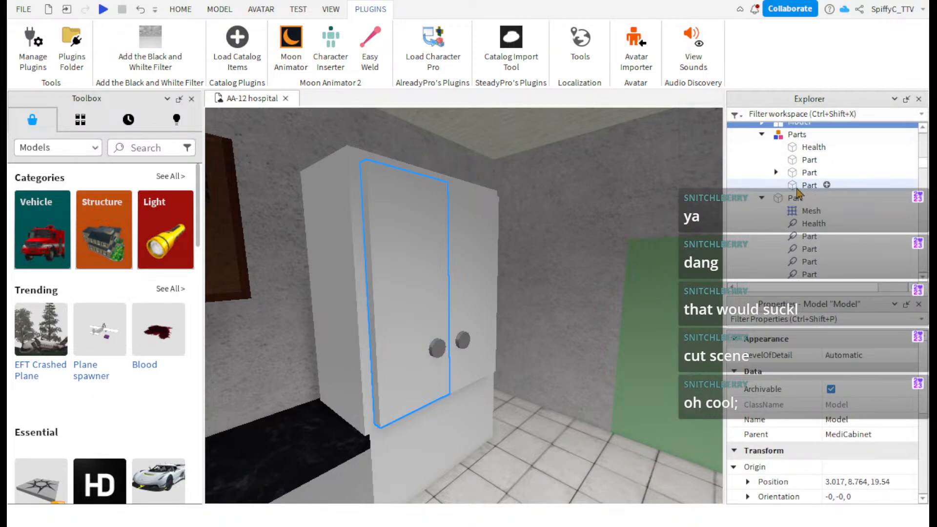
- Move the red cross Decal out of the new door model and back into the separate Part that holds the Mesh
left_click(761, 146)
left_click(811, 158)
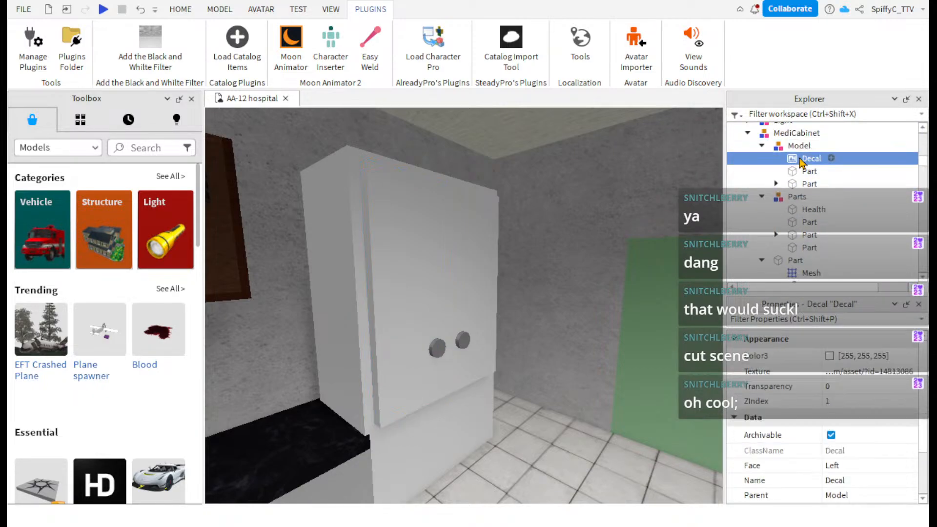
key("f")
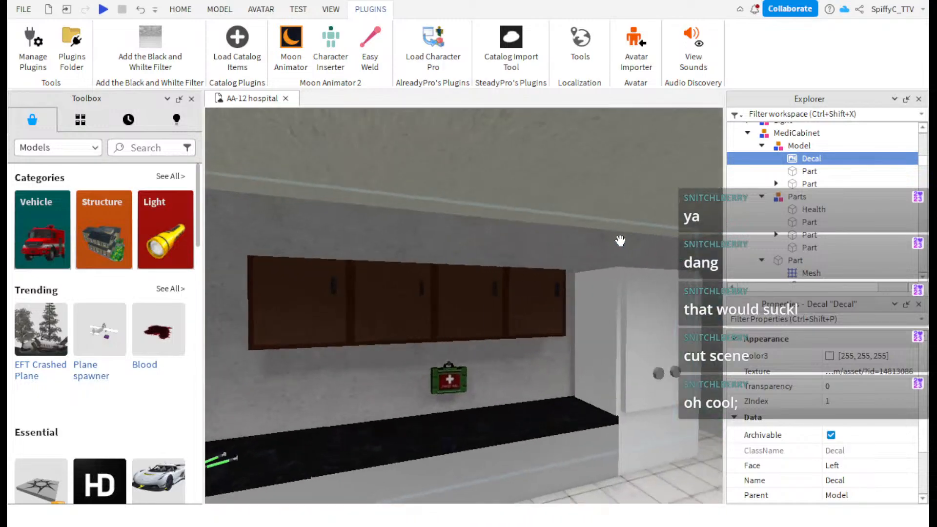
right_click_drag(620, 241, 620, 241)
key("w")
key("s")
key("d")
scroll(822, 196, "down", 3)
scroll(817, 192, "up", 1)
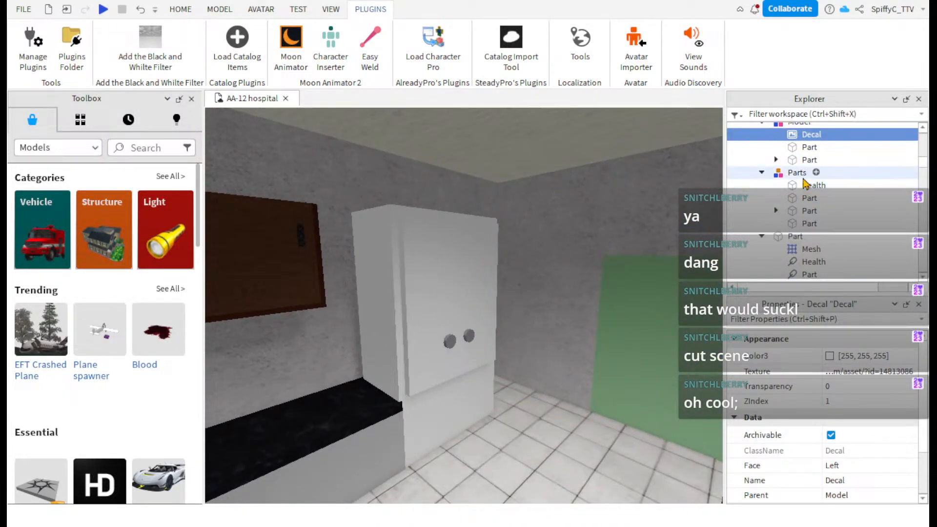
left_click_drag(805, 141, 795, 236)
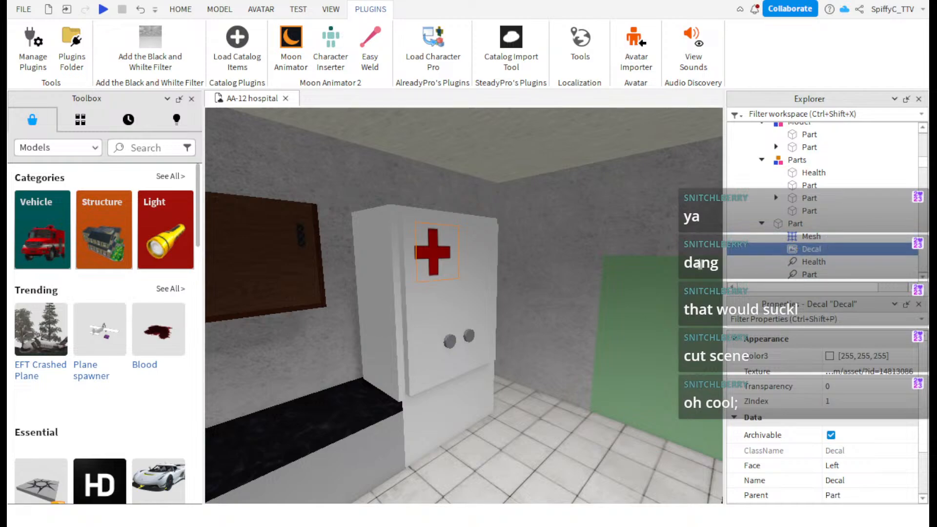
- Try attaching the red cross Decal directly to the door panel part in the new model
key("w")
left_click(792, 241)
left_click(797, 249)
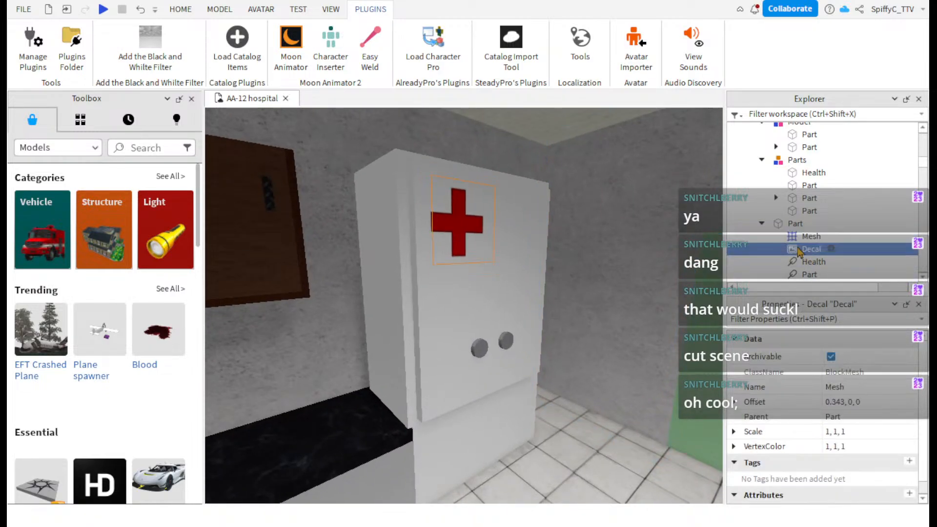
left_click(789, 238)
left_click(798, 249)
scroll(810, 261, "up", 2)
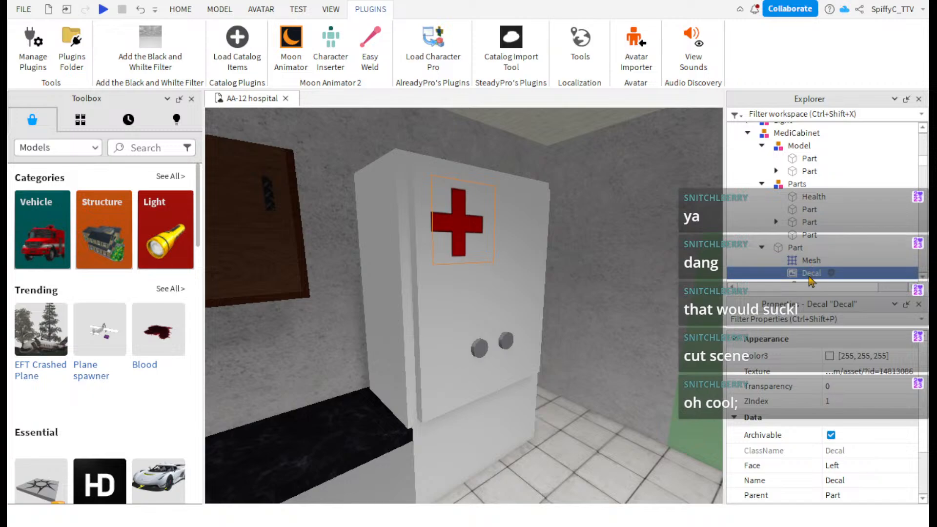
mouse_move(807, 273)
left_mouse_down()
mouse_move(802, 167)
mouse_move(813, 186)
mouse_move(810, 159)
left_mouse_up()
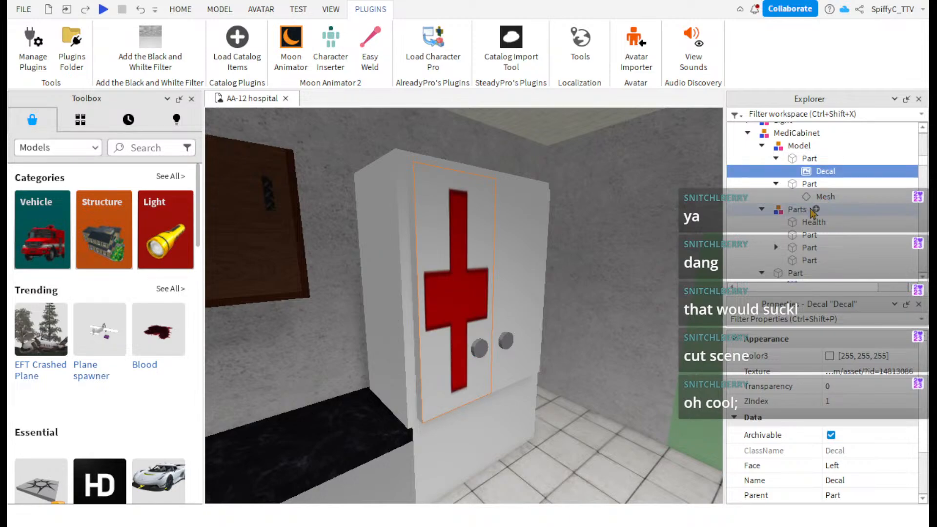
- Move the separate Part with its Mesh and welds into the new door model and return the red cross Decal to it
scroll(818, 225, "down", 1)
left_click(810, 224)
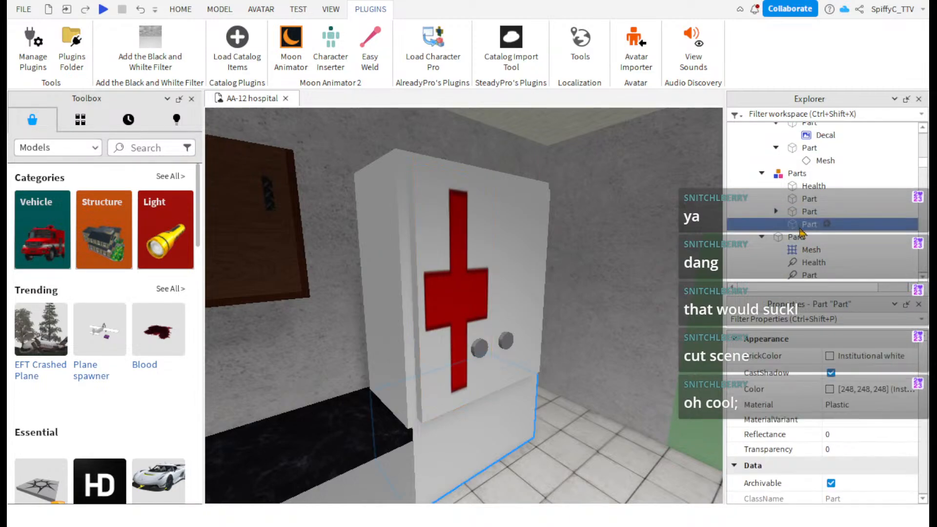
left_click(806, 250)
left_click(810, 262)
left_click(810, 275)
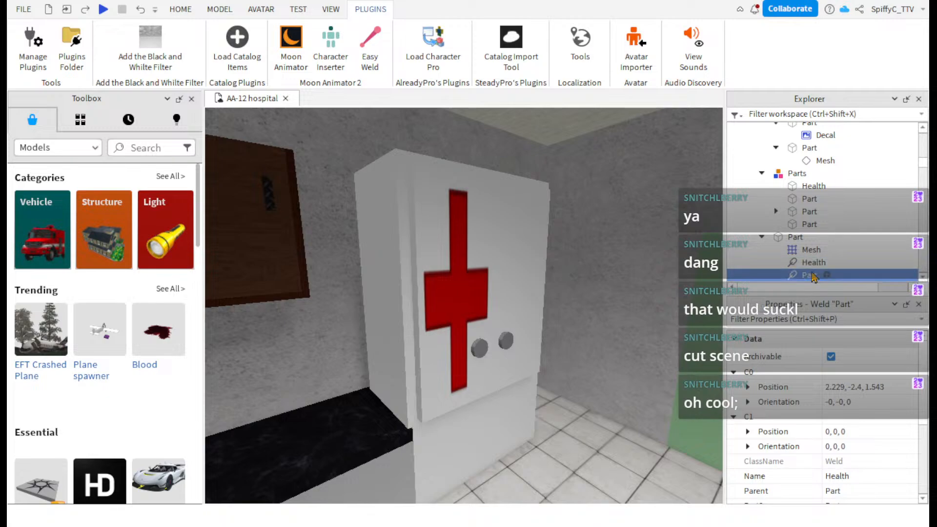
scroll(810, 268, "down", 1)
left_click(805, 213)
scroll(805, 227, "up", 1)
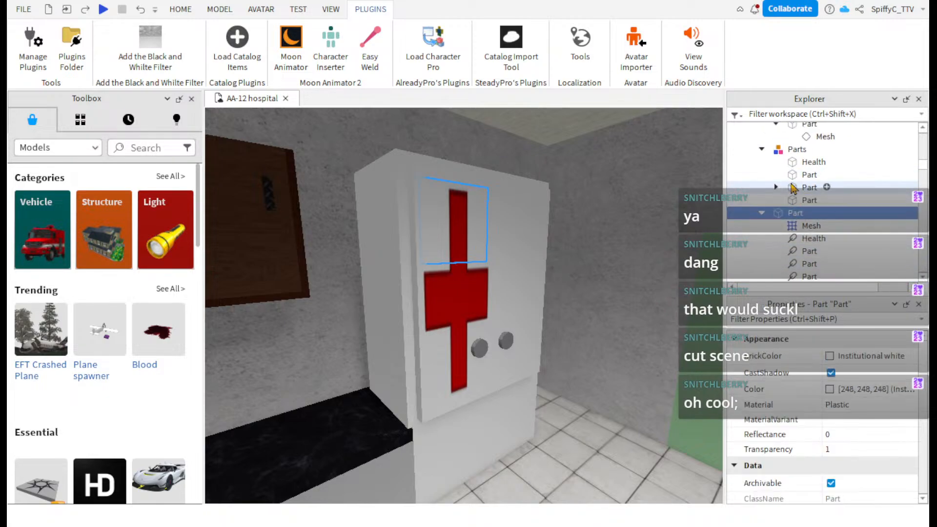
scroll(803, 237, "up", 1)
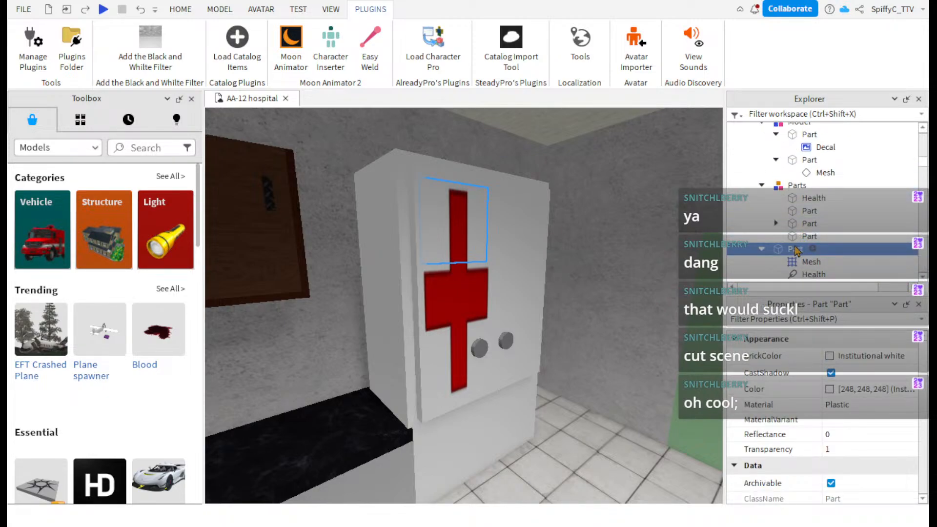
left_click_drag(794, 250, 799, 206)
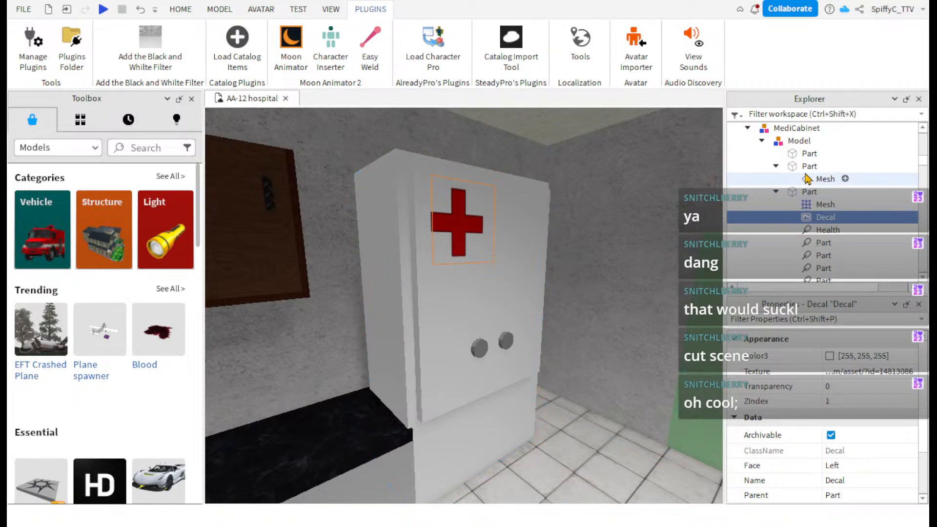
- Try rotating the new door model about its vertical axis, and undo the rotation
left_click(820, 141)
right_click_drag(579, 293, 579, 293)
key("ctrl+2")
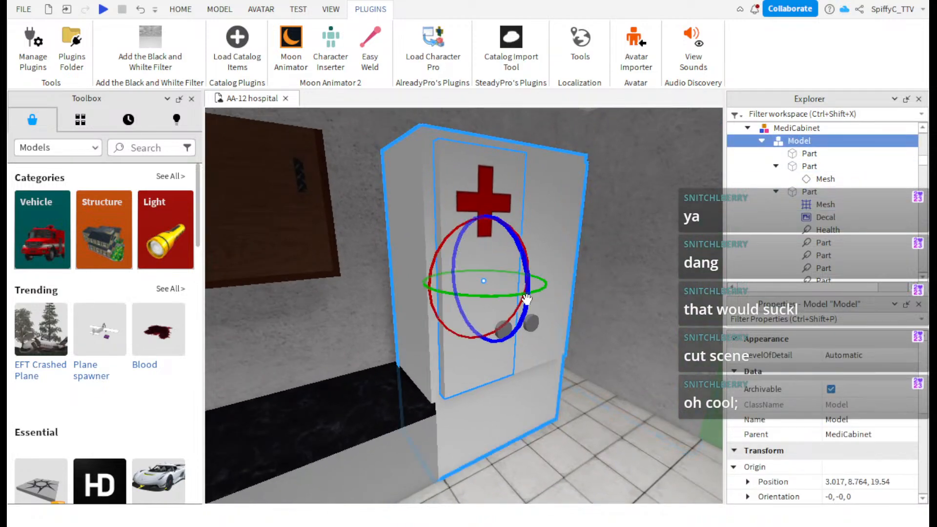
left_click_drag(514, 293, 400, 291)
key("ctrl+z")
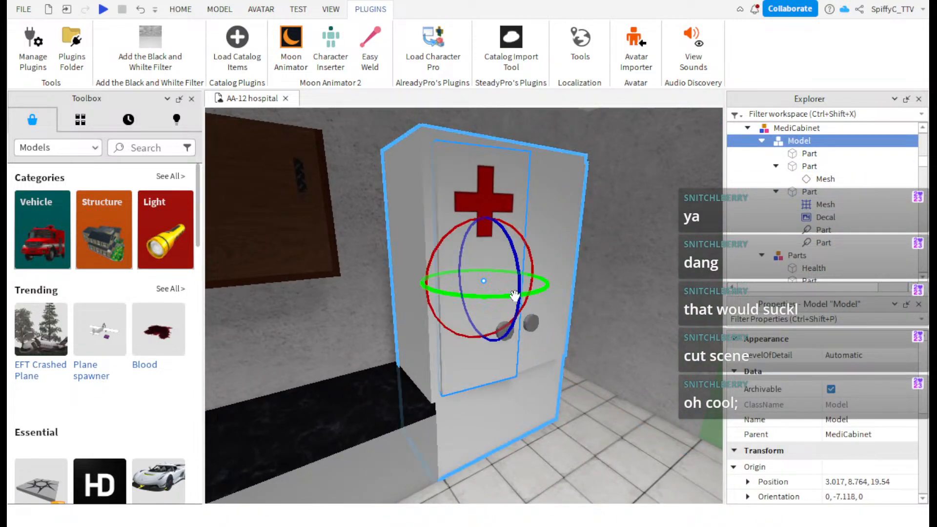
- Look through the door model's properties for its pivot and primary part settings
scroll(818, 411, "down", 5)
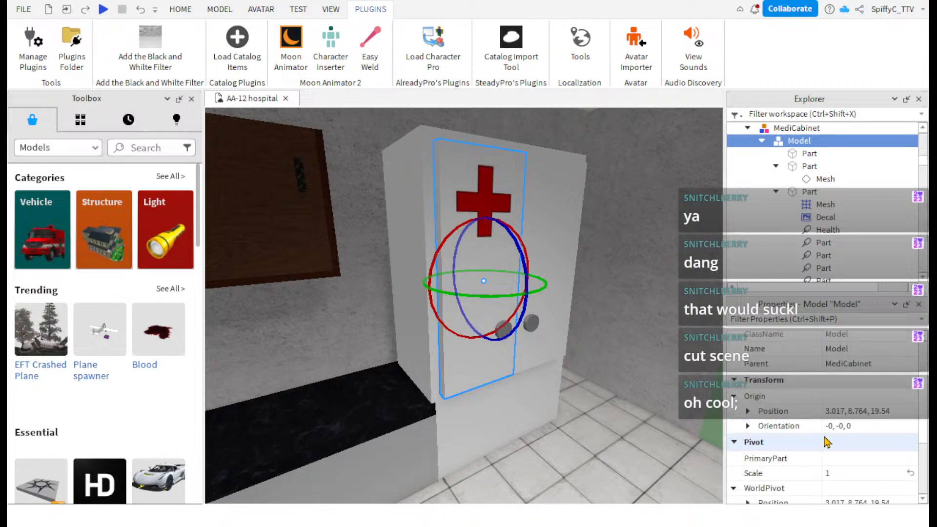
scroll(829, 442, "down", 3)
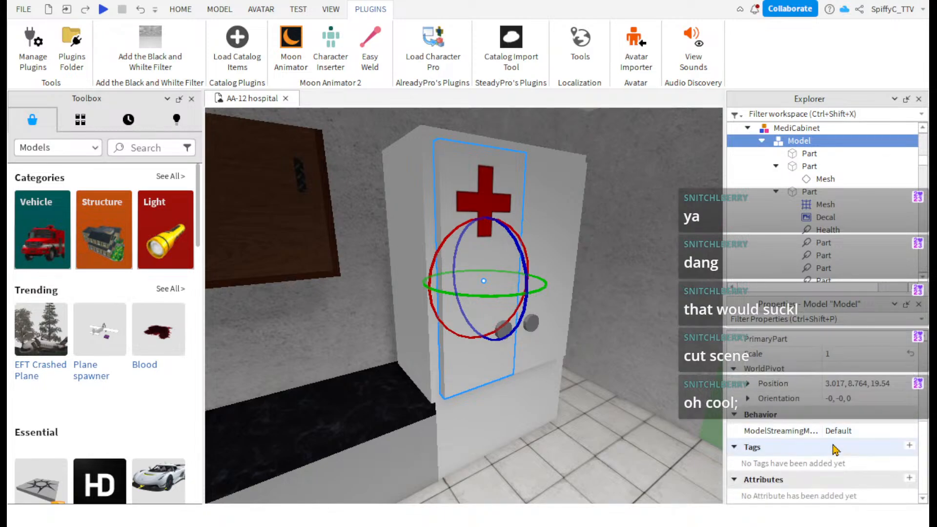
scroll(829, 442, "up", 6)
key("w")
key("d")
right_click_drag(600, 230, 600, 230)
key("a")
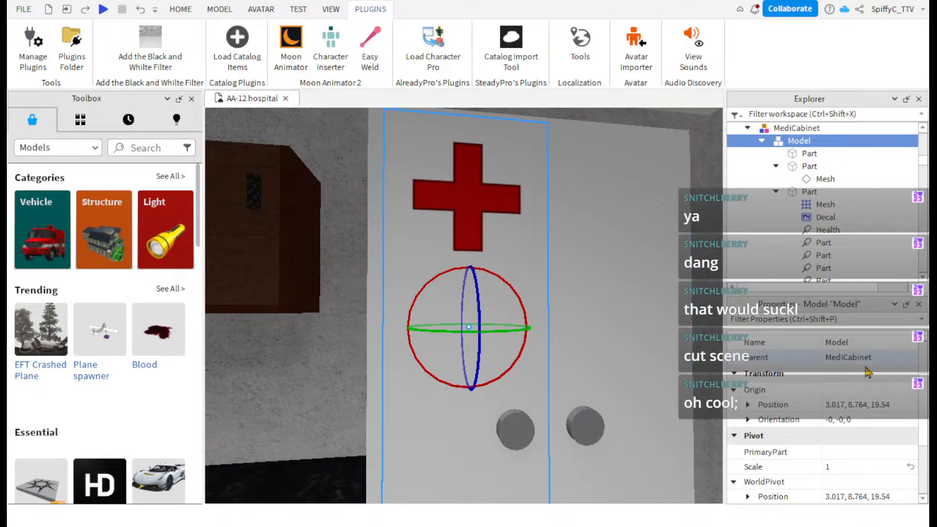
scroll(878, 390, "up", 3)
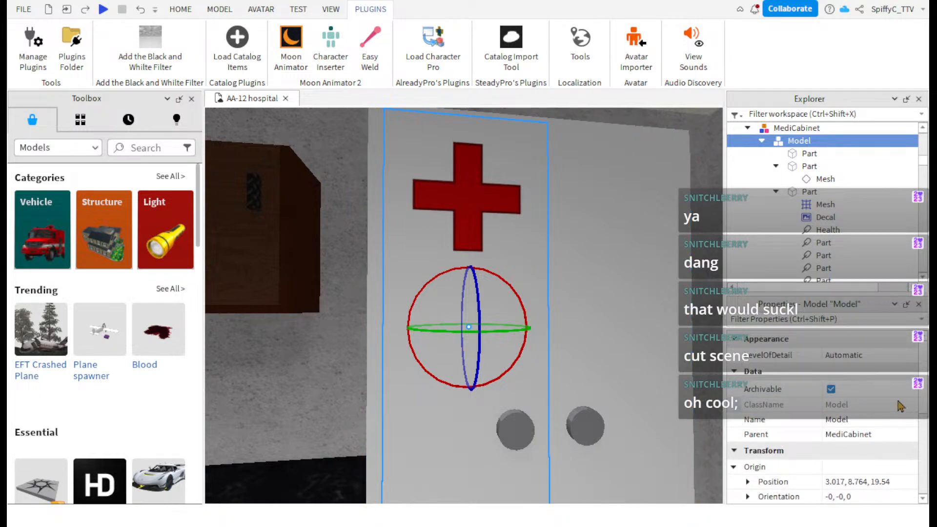
scroll(900, 406, "down", 3)
scroll(835, 416, "down", 1)
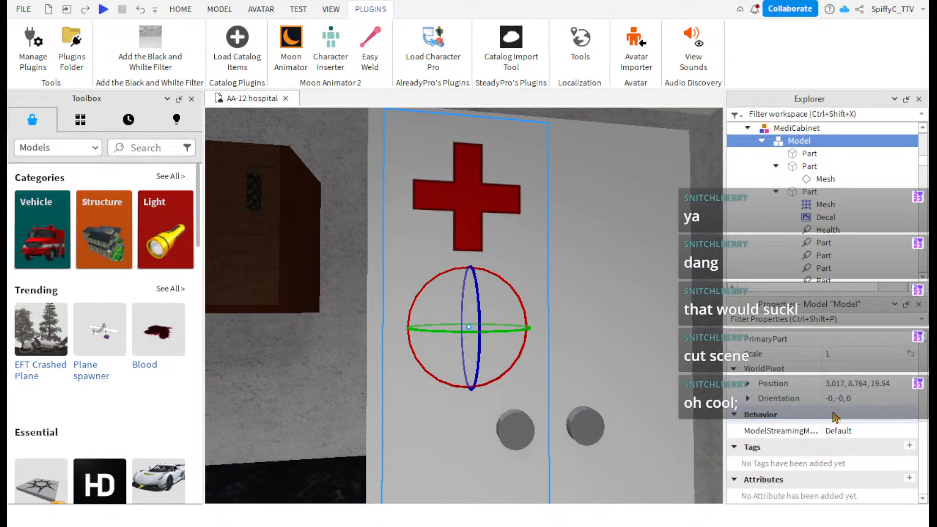
scroll(834, 417, "up", 1)
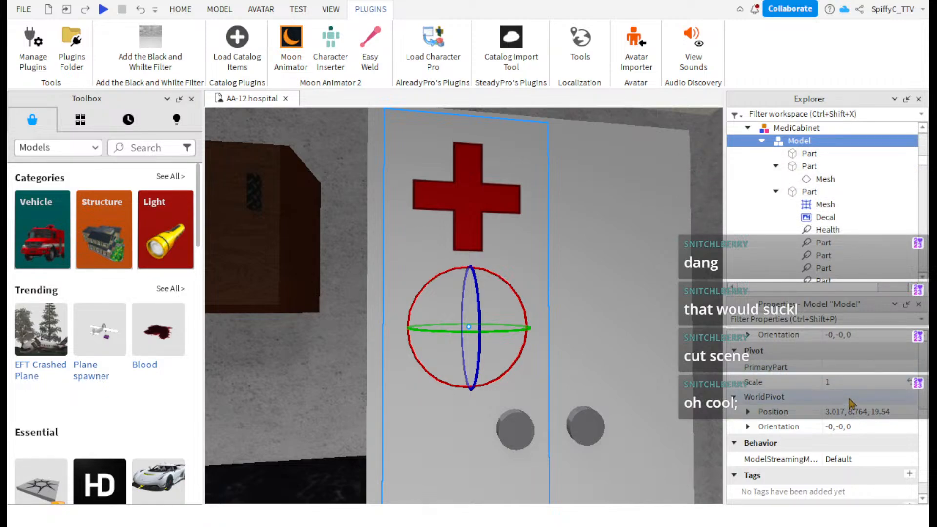
- Set the door model's PrimaryPart to the first Part in the model
left_click(836, 368)
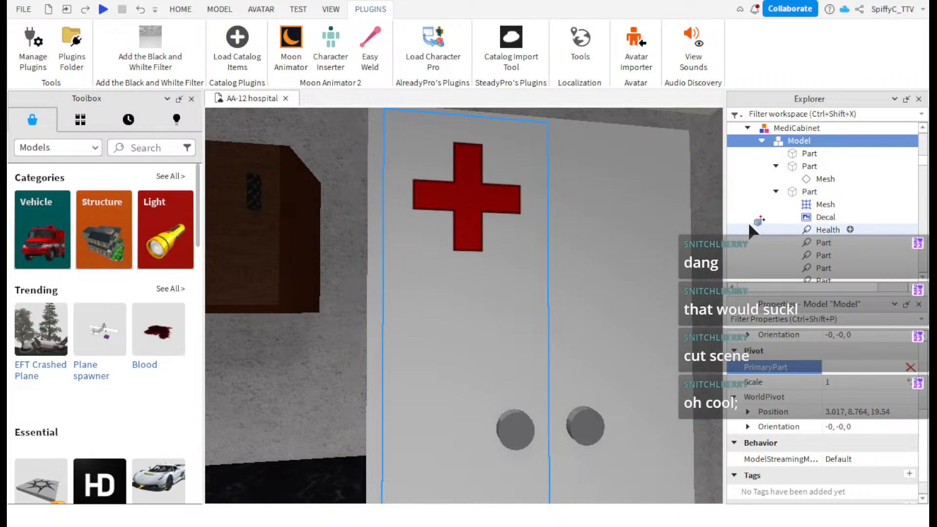
double_click(797, 140)
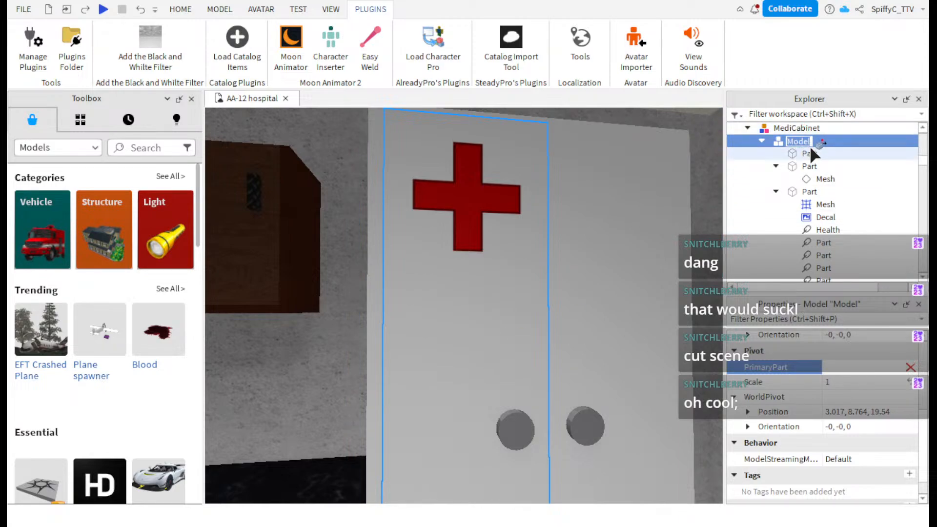
left_click(807, 152)
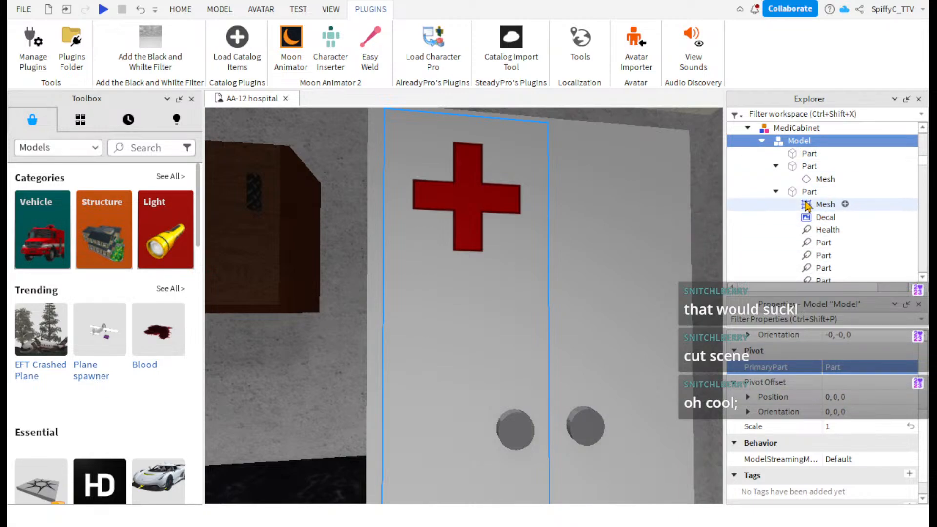
- Try a pivot offset position of 15, 0, 0 on the door model and show its move handles
left_click(809, 153)
left_click(795, 142)
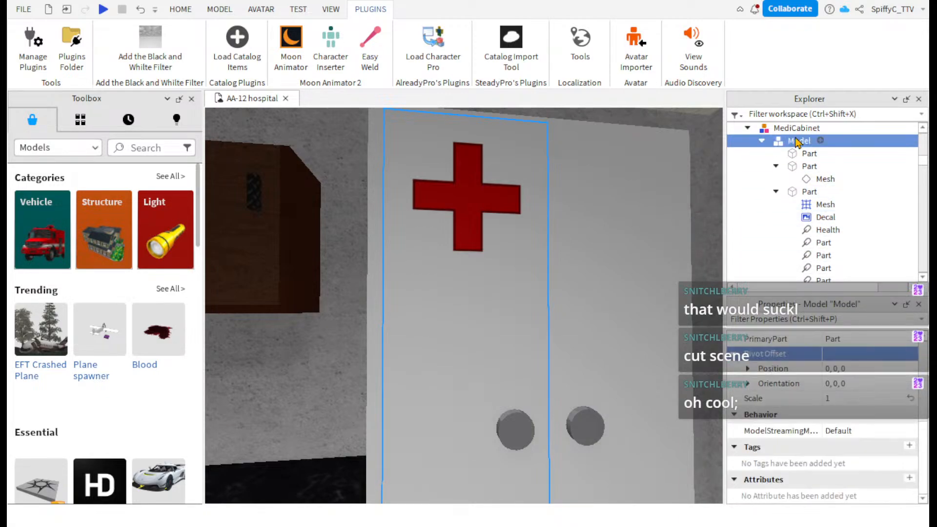
scroll(887, 426, "up", 2)
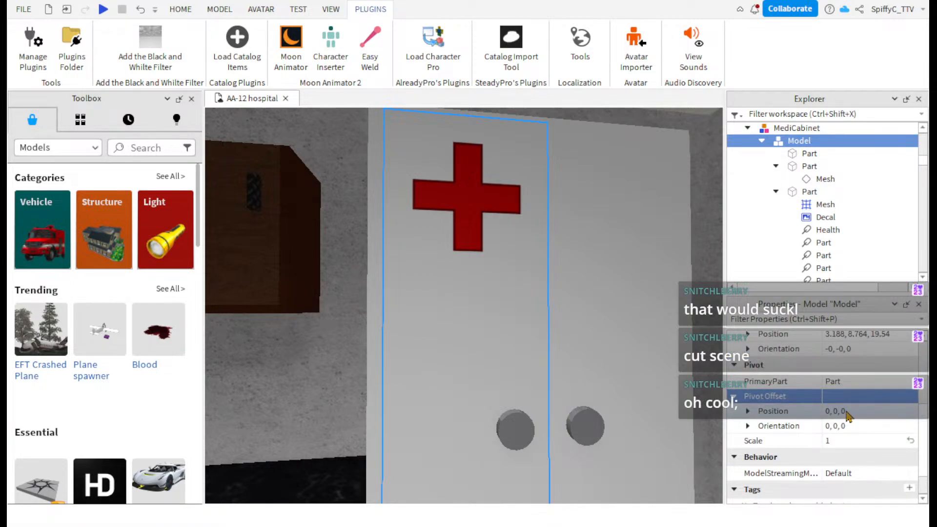
right_click_drag(721, 405, 720, 406)
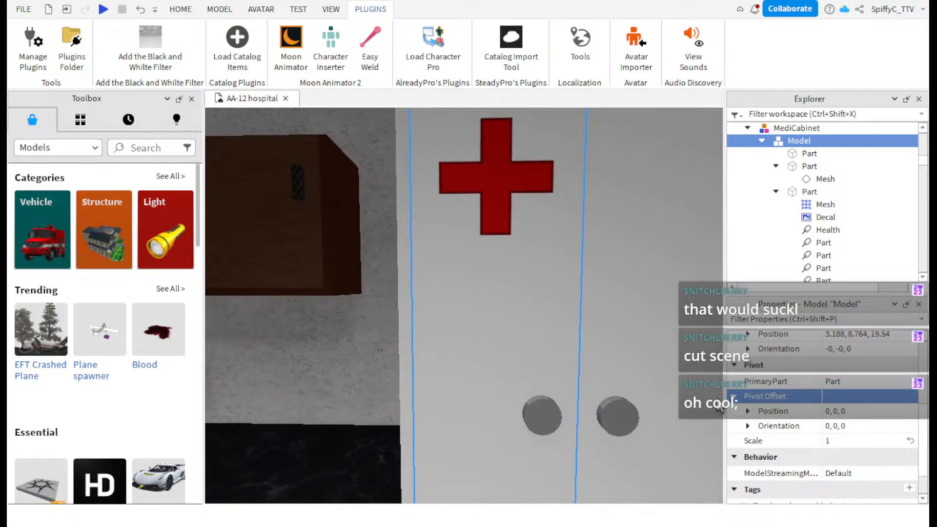
left_click(330, 9)
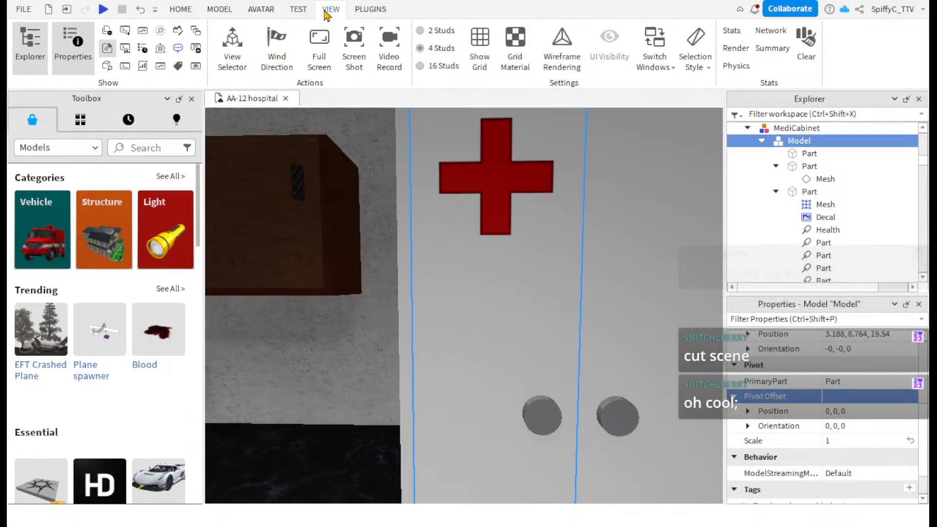
left_click(369, 9)
left_click(851, 414)
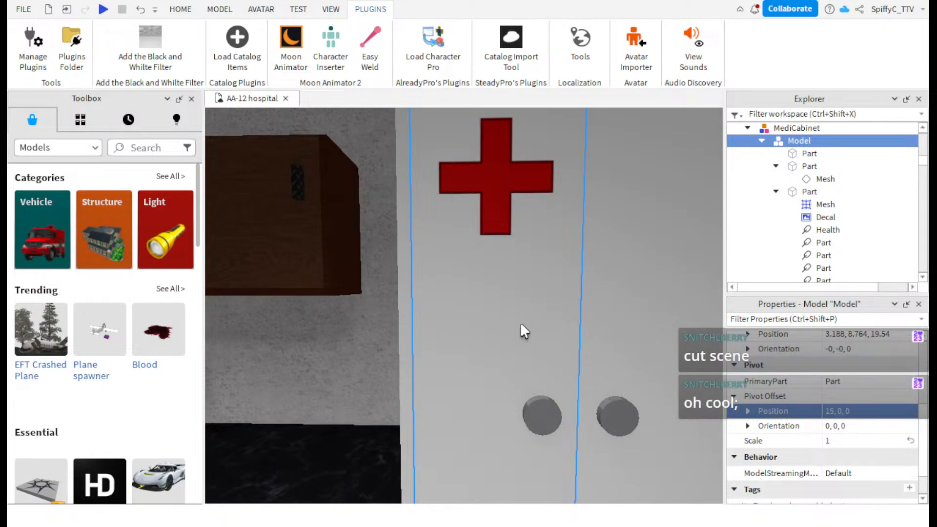
key("ctrl+2")
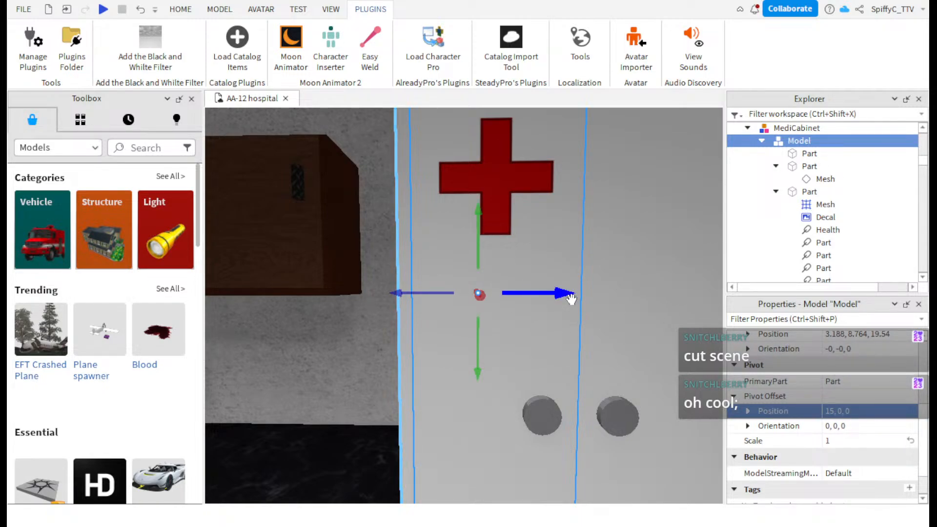
- Try pivot offset positions of 1, 0, 0 and 0, 10, 0 on the door model, undoing each one
left_click(847, 411)
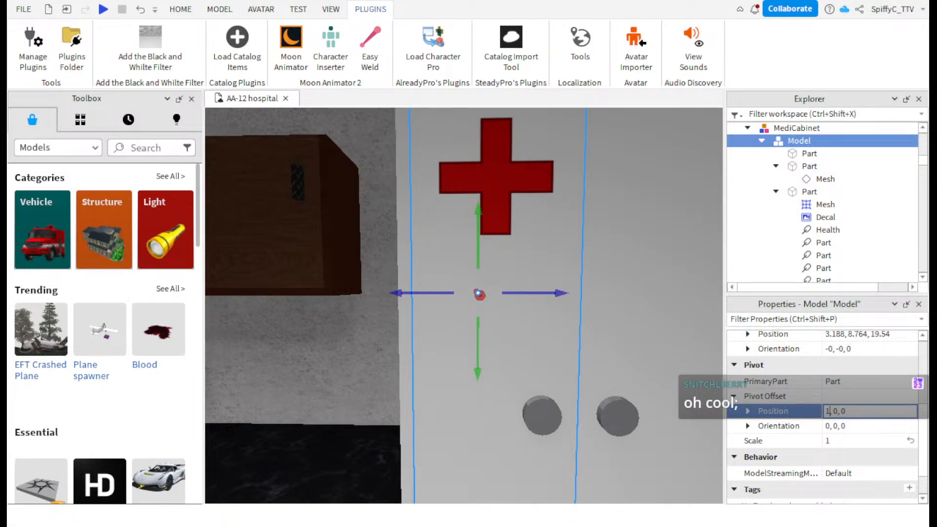
key("Return")
right_click_drag(648, 334, 647, 334)
key("ctrl+z")
key("ctrl+z")
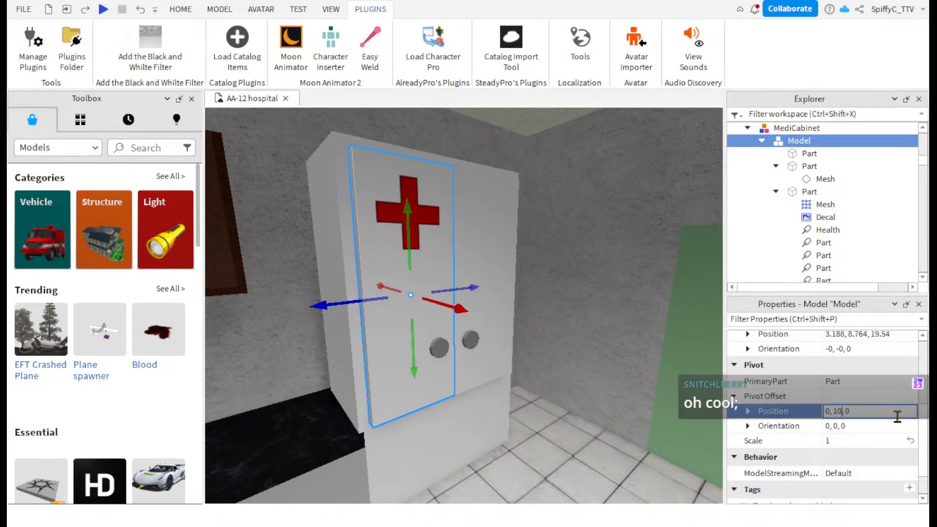
key("Return")
right_click_drag(575, 309, 576, 309)
key("ctrl+z")
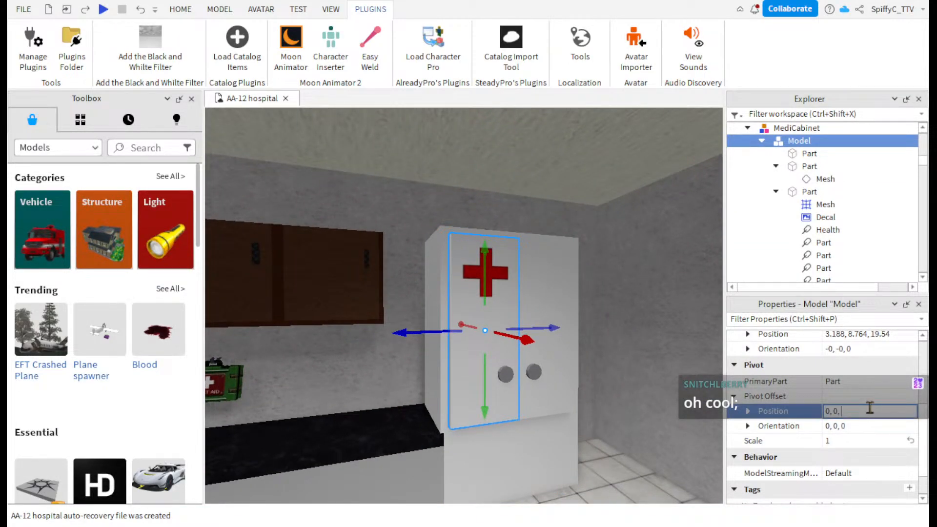
- Try shifting the door model's pivot along Z with offset positions of 0, 0, 4 and 0, 0, -2
key("Return")
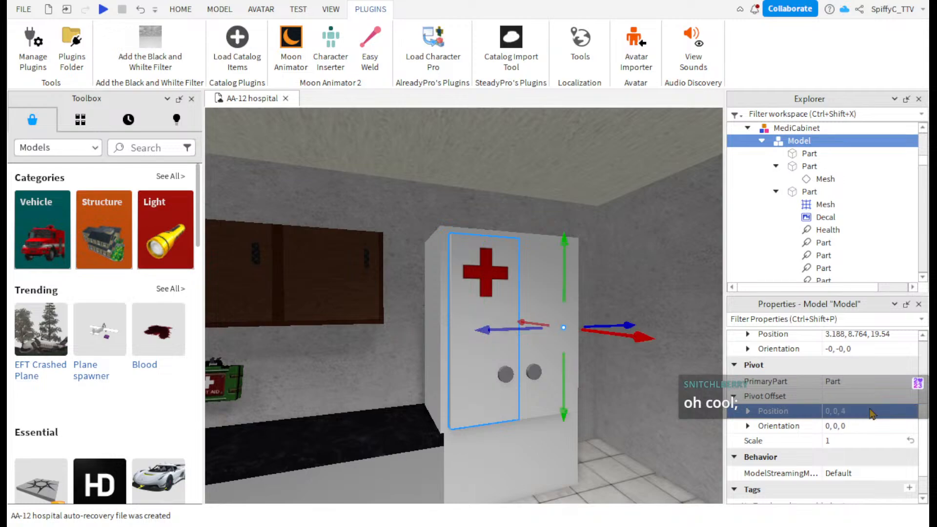
right_click_drag(669, 386, 669, 385)
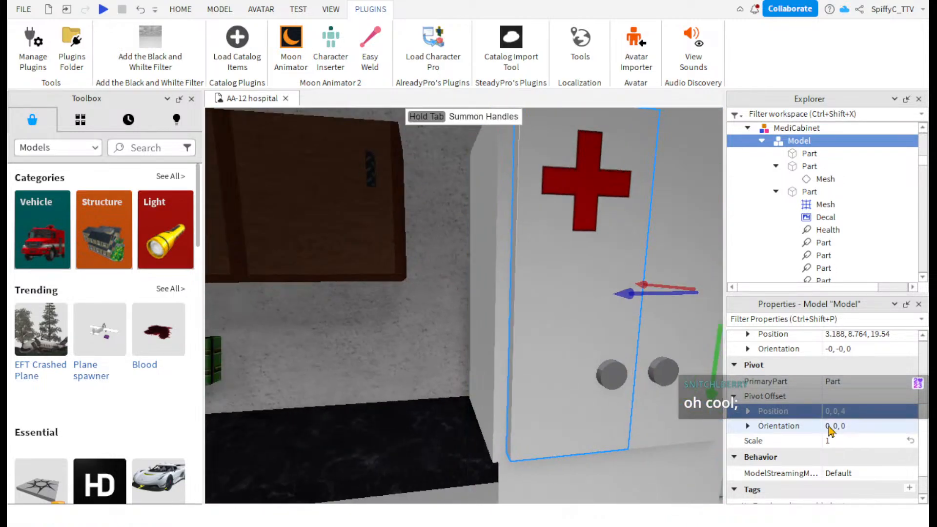
left_click(857, 411)
type("0, 0, -")
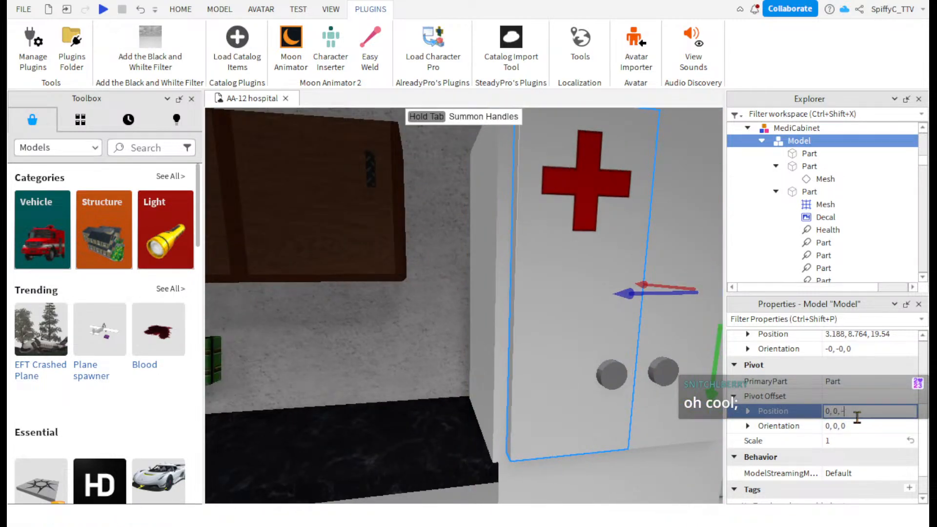
type("2")
key("Return")
right_click_drag(606, 330, 605, 331)
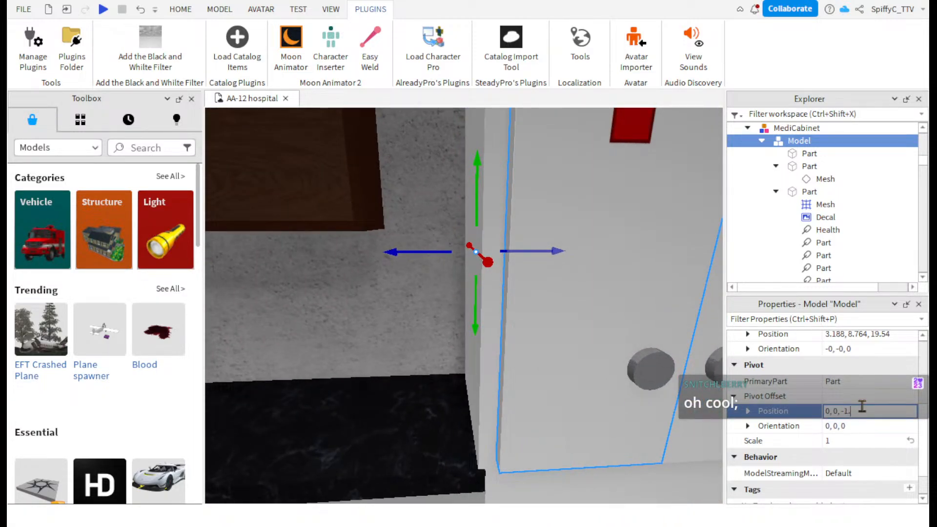
- Set the door model's pivot offset position to 0, 0, -1.6
key("Return")
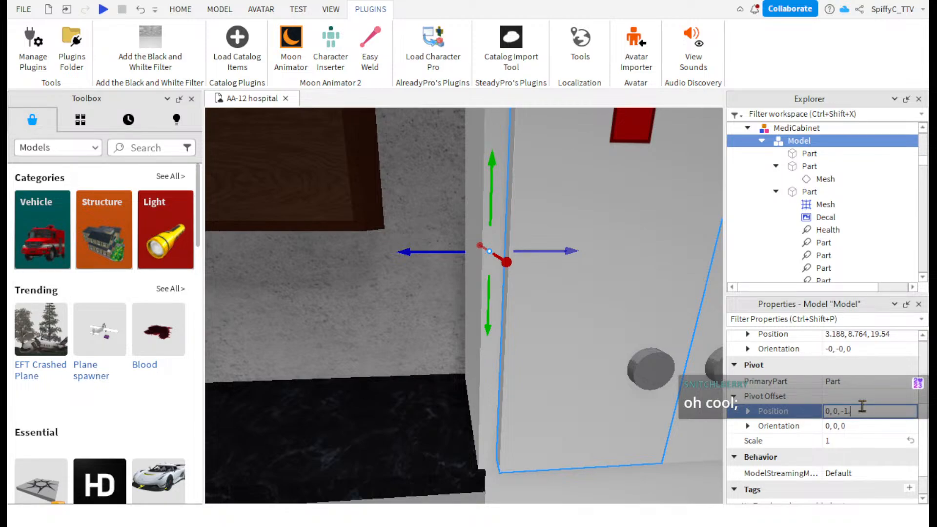
type("6")
key("Return")
- Rotate the door model open by about 84 degrees around its vertical hinge axis and inspect the hinge edge and knob
right_click_drag(623, 313, 629, 311)
key("s")
key("ctrl+4")
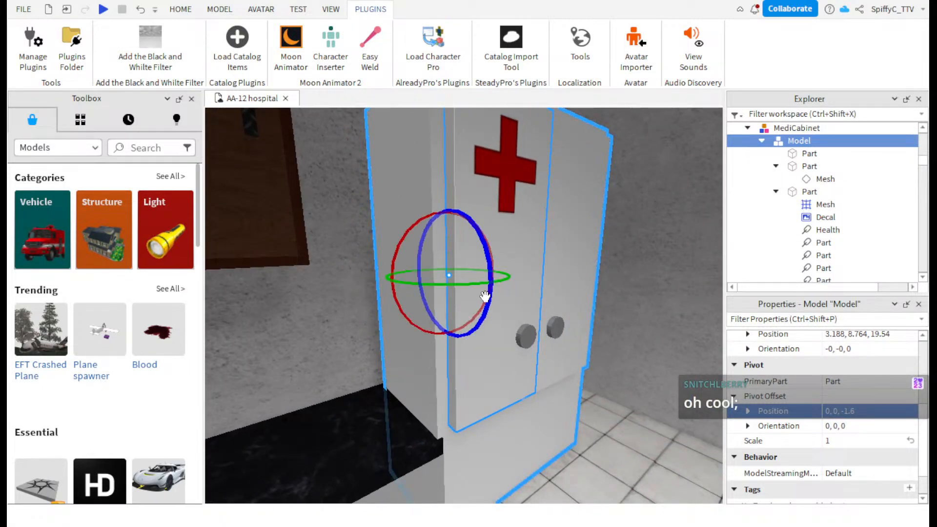
left_click_drag(472, 284, 539, 285)
key("w")
right_click_drag(539, 285, 539, 286)
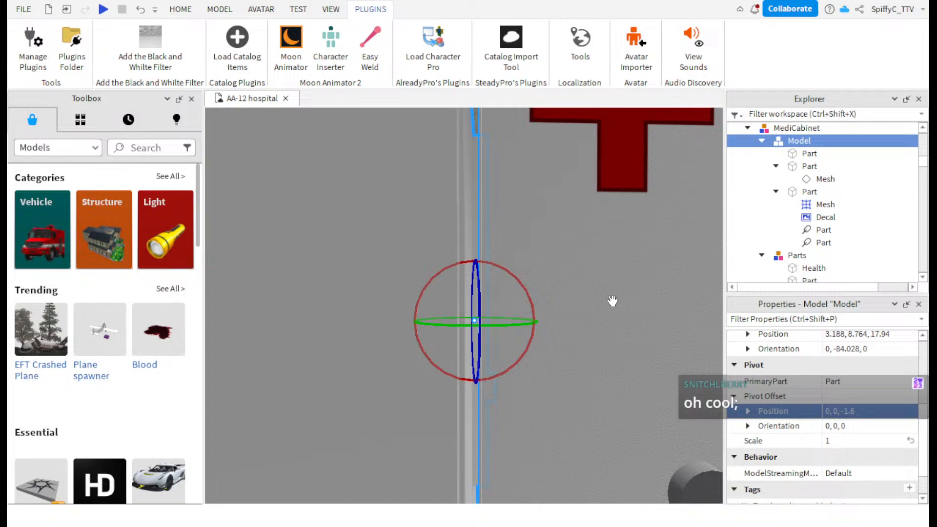
key("s")
key("d")
key("w")
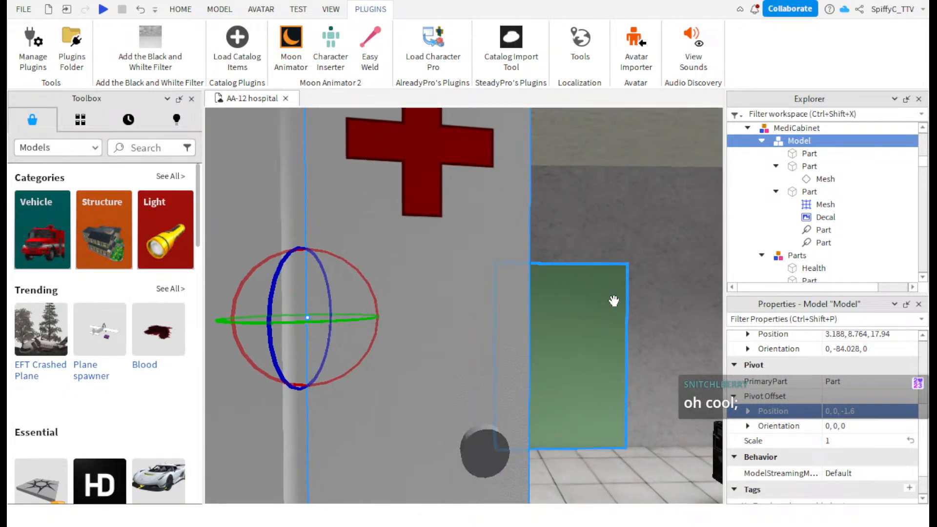
key("a")
key("w")
key("s")
right_click_drag(614, 301, 614, 301)
key("w")
key("w")
key("s")
key("s")
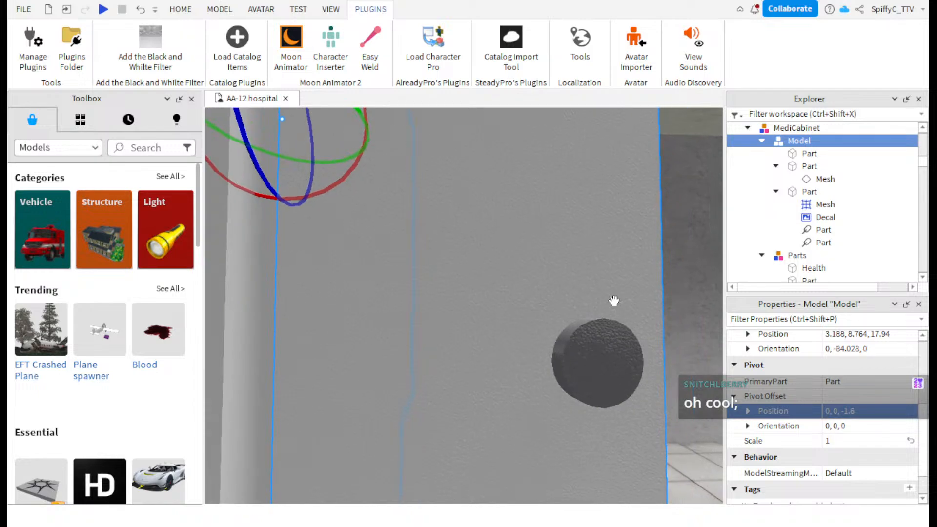
- Try rotating the opened door model further around its hinge, and undo both door rotations
left_click_drag(373, 129, 395, 204)
key("ctrl+z")
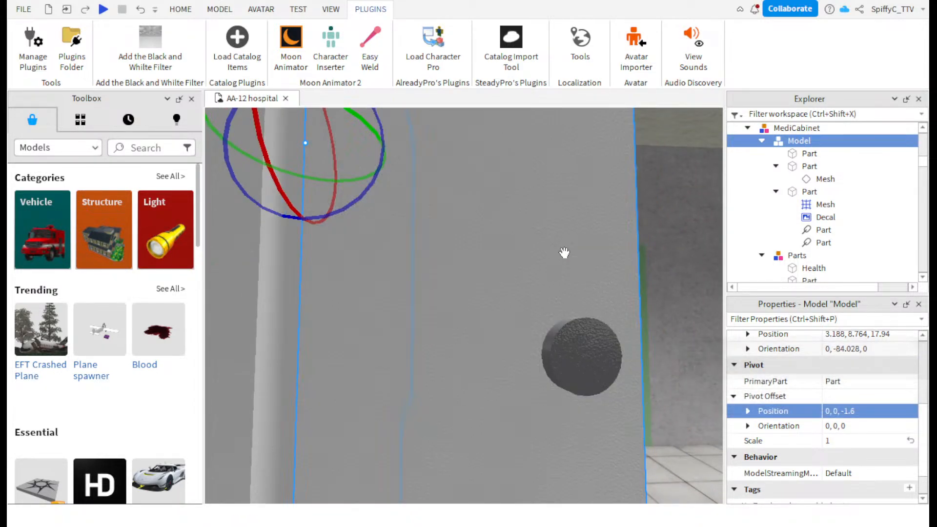
key("ctrl+z")
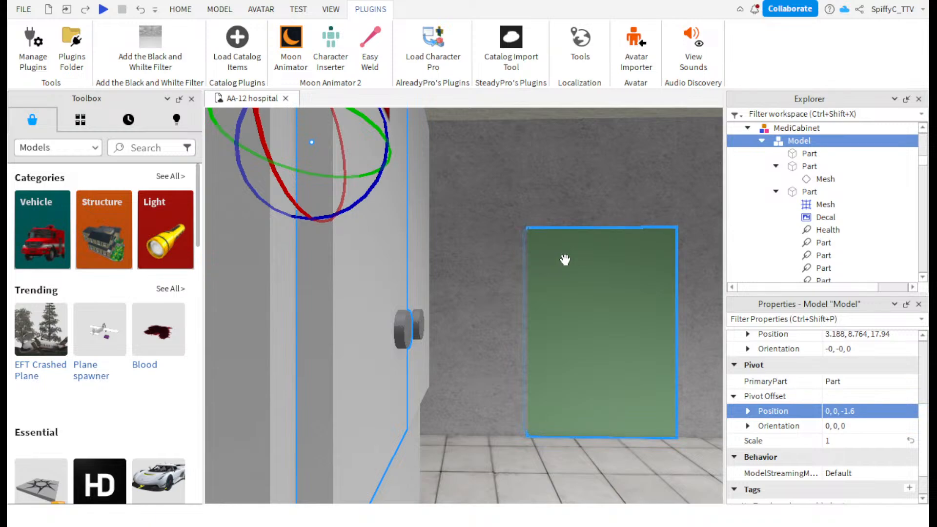
- Try swinging the door model open by about 136 degrees around its hinge, and return it to the closed position
right_click_drag(537, 282, 425, 248)
scroll(414, 266, "up", 5)
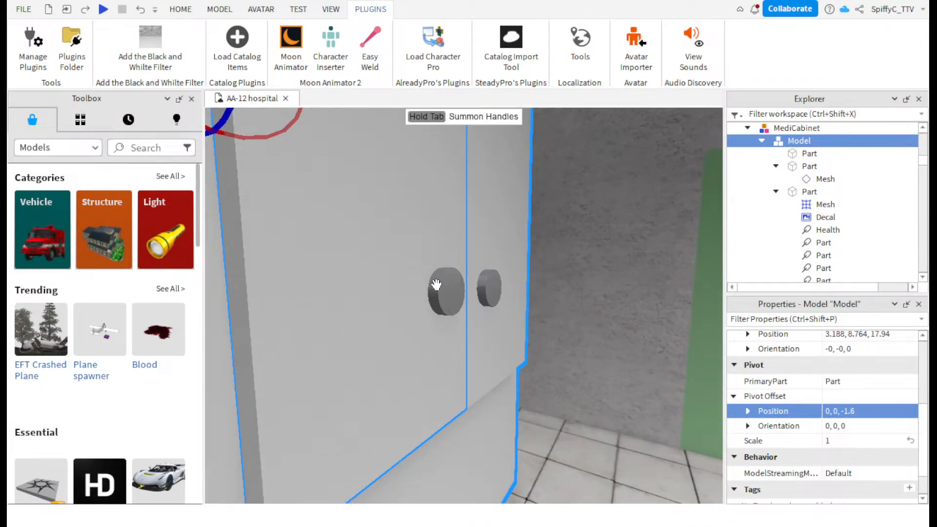
scroll(439, 284, "down", 4)
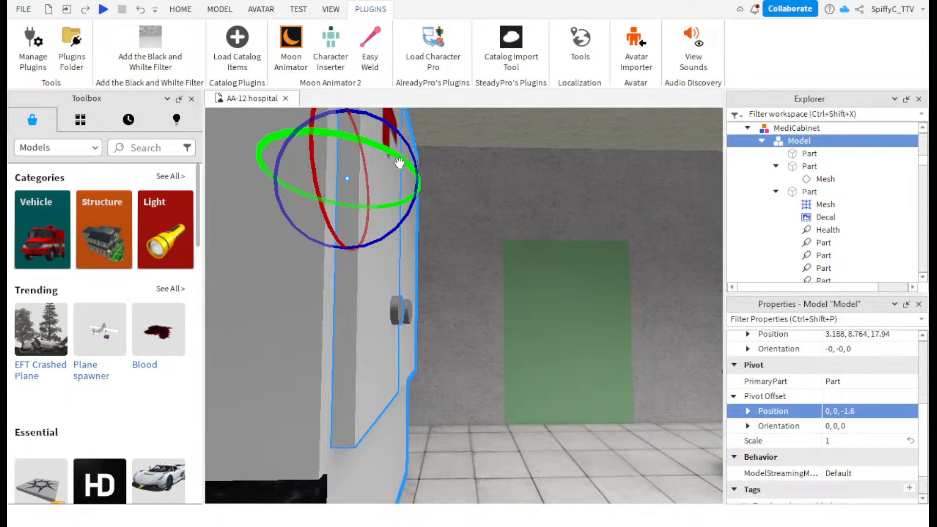
key("ctrl+y")
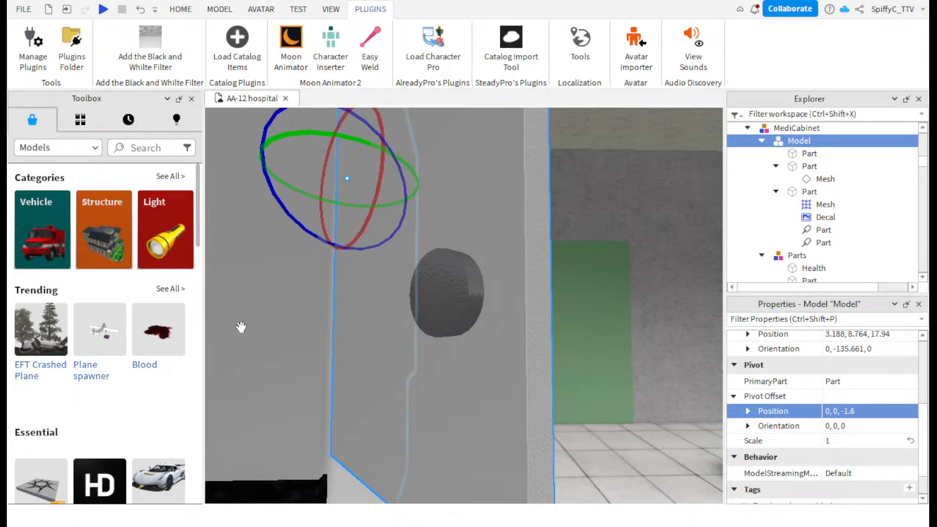
scroll(495, 351, "down", 8)
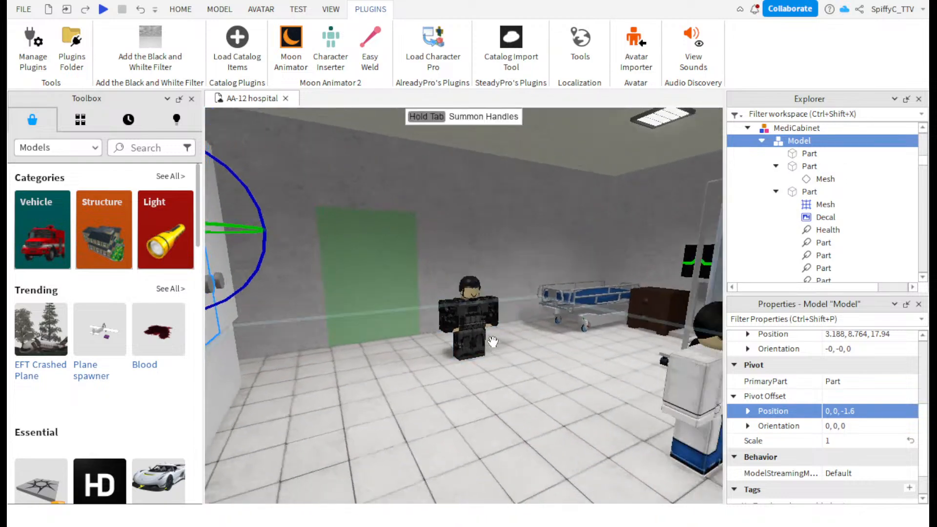
- Create a new Moon 2 file in Moon Animator for the Phantom phorces man rig and move the animator window lower
left_click(482, 323)
left_click(300, 66)
right_click_drag(410, 150, 548, 226)
key("w")
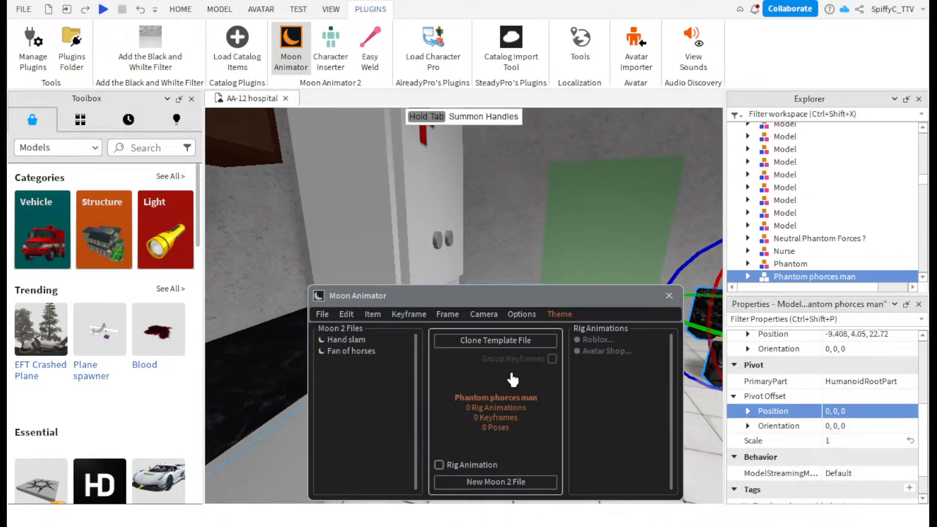
left_click(486, 483)
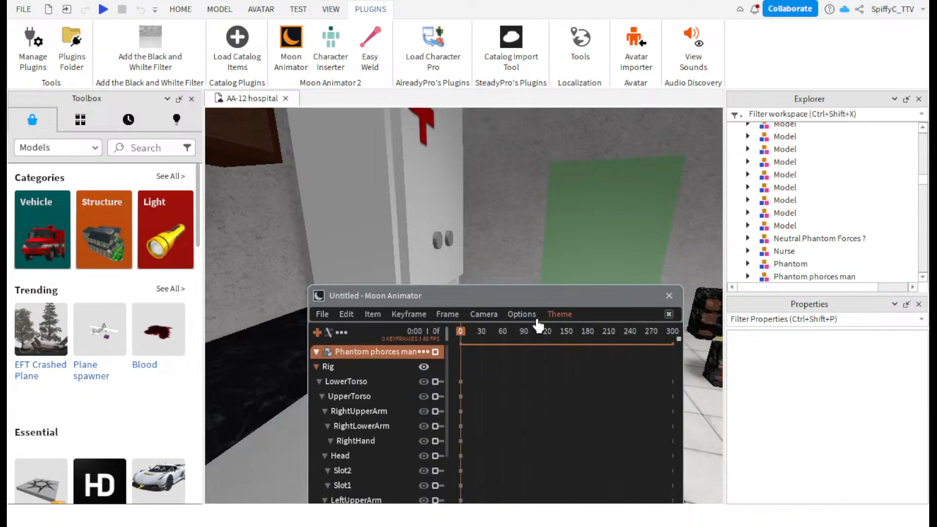
left_click_drag(528, 303, 565, 400)
- Find the door model inside MediCabinet and focus the view on it
key("a")
right_click_drag(636, 275, 649, 273)
key("d")
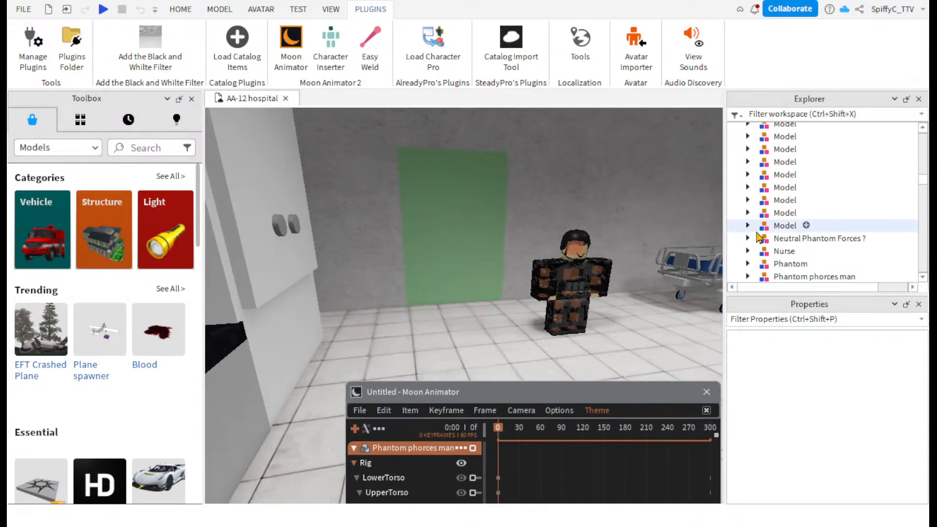
right_click_drag(662, 241, 651, 239)
scroll(745, 248, "up", 5)
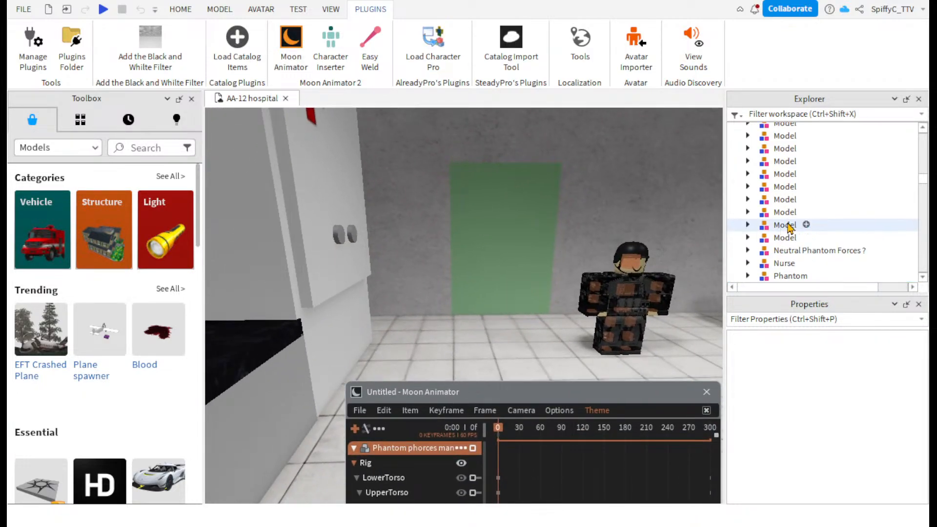
scroll(791, 211, "up", 1)
left_click(793, 193)
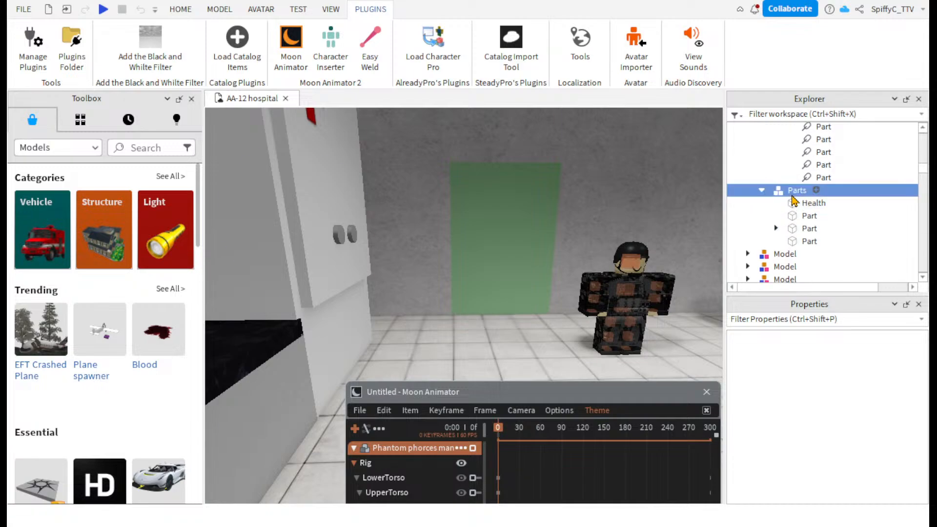
scroll(791, 197, "up", 5)
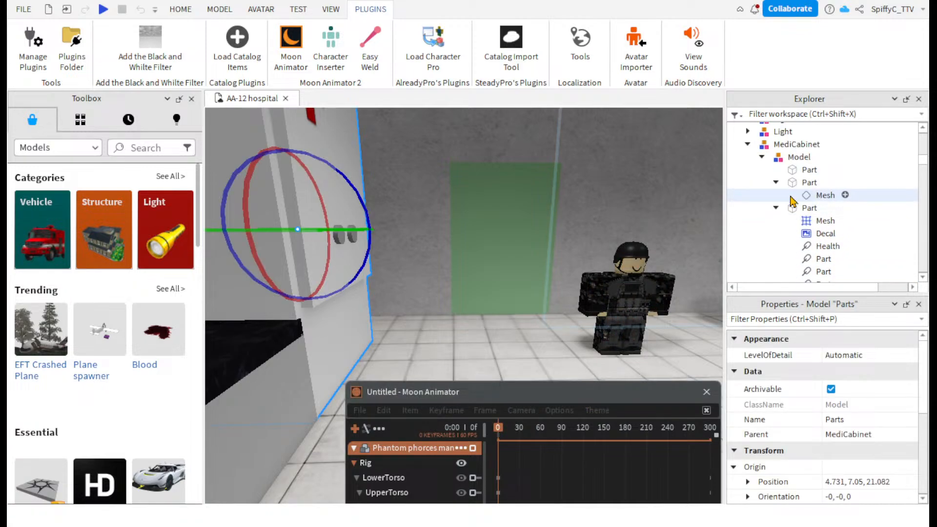
left_click(796, 156)
key("f")
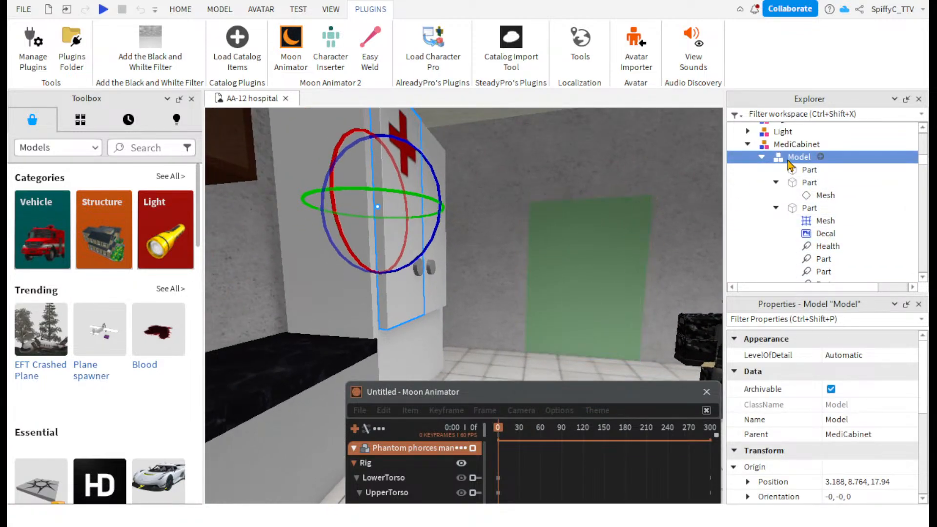
- Add the MediCabinet door model to the Moon Animator timeline as a new item with a CFrame track
left_click_drag(531, 398, 552, 341)
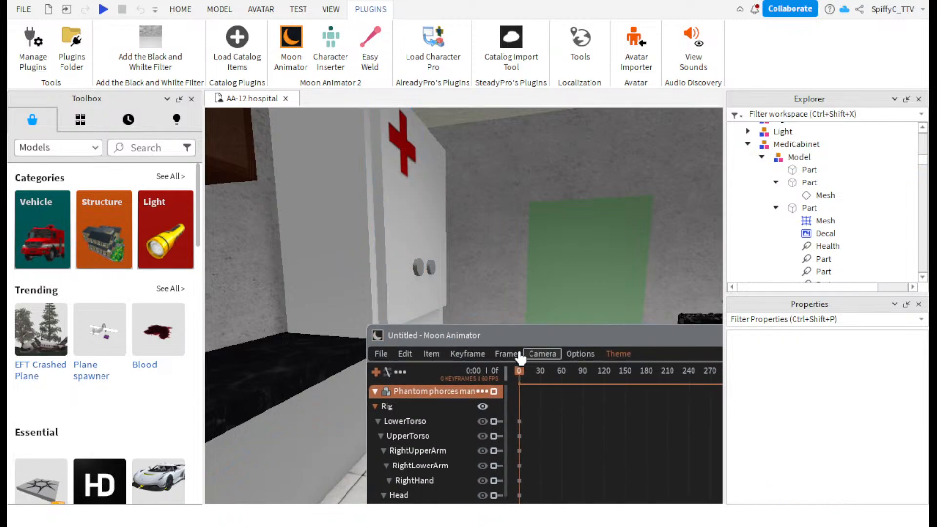
left_click(451, 356)
left_click(433, 355)
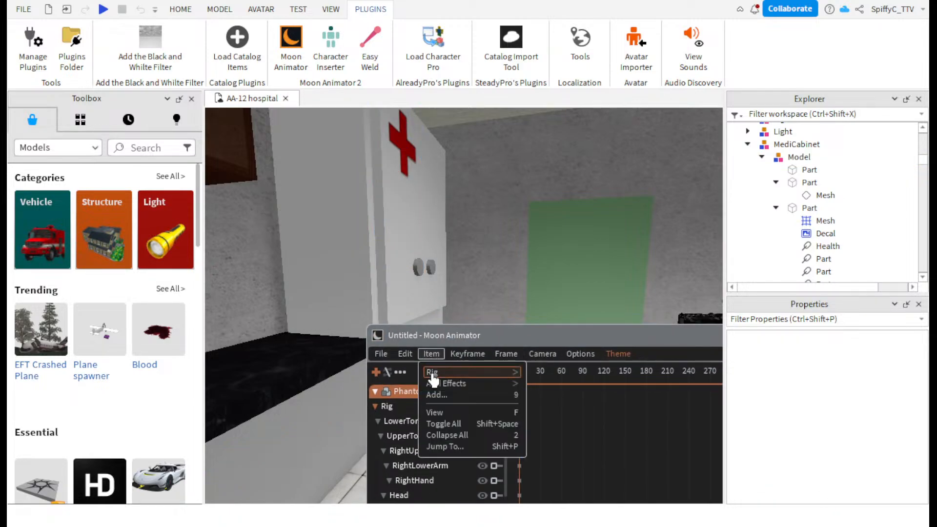
left_click(441, 395)
left_click(799, 157)
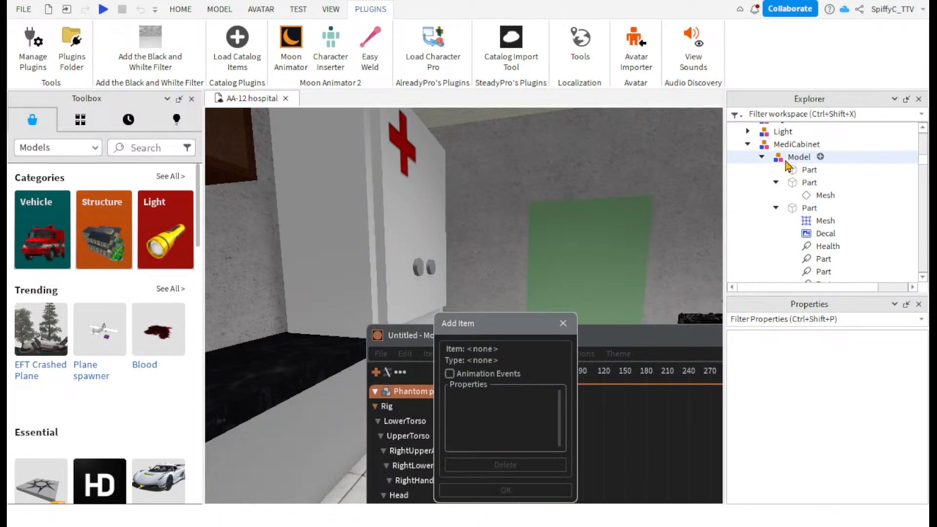
left_click(508, 488)
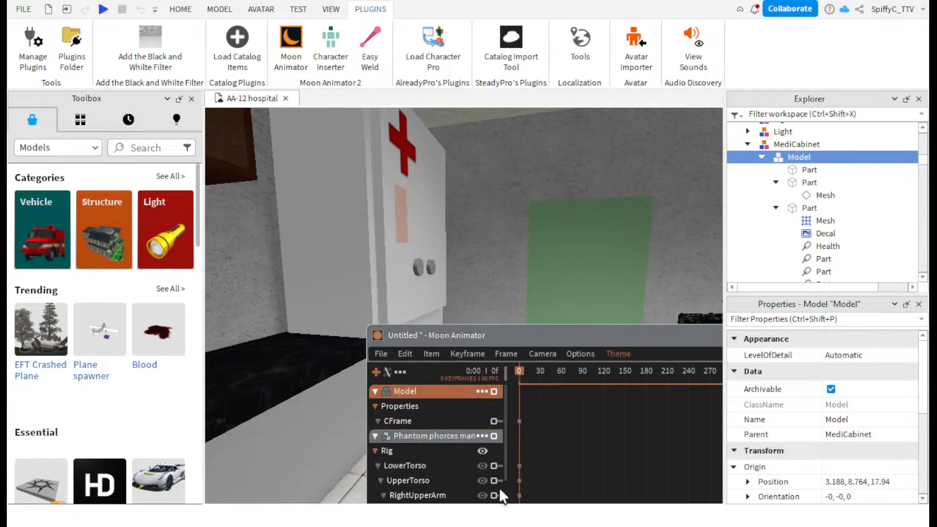
- Try rotating the door model with the animator's local rotation handles, and undo the change
key("r")
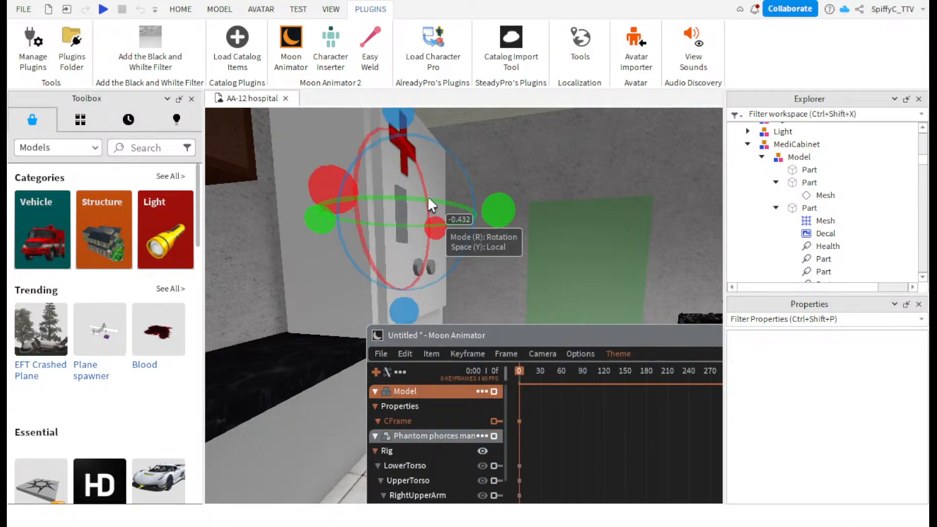
mouse_move(335, 185)
left_mouse_down()
mouse_move(308, 197)
mouse_move(339, 192)
left_mouse_up()
key("ctrl+z")
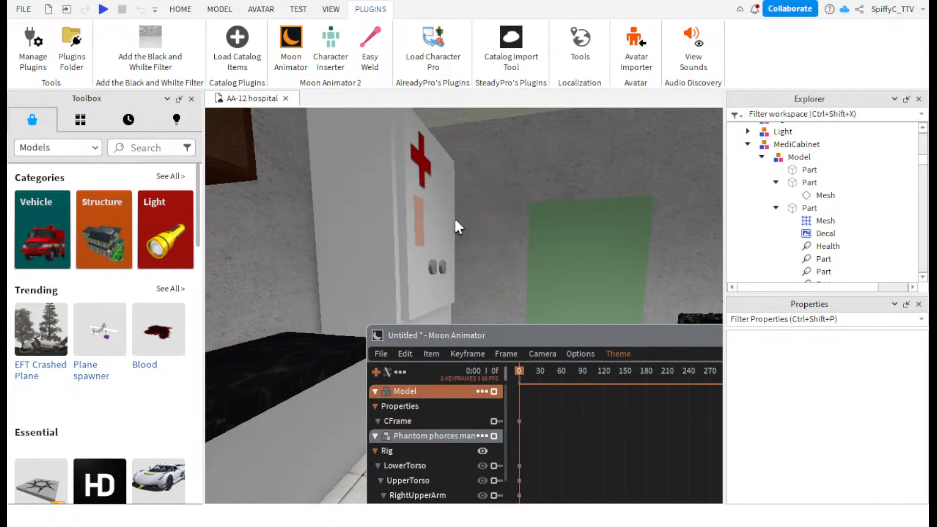
- Cancel saving the untitled animation and close its Moon Animator file without saving
left_click_drag(528, 343, 489, 330)
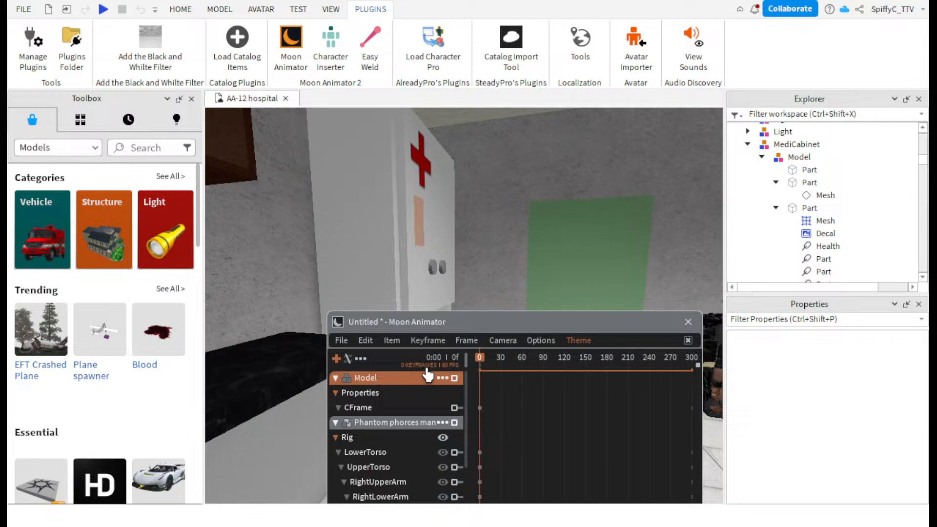
left_click(341, 340)
left_click(377, 374)
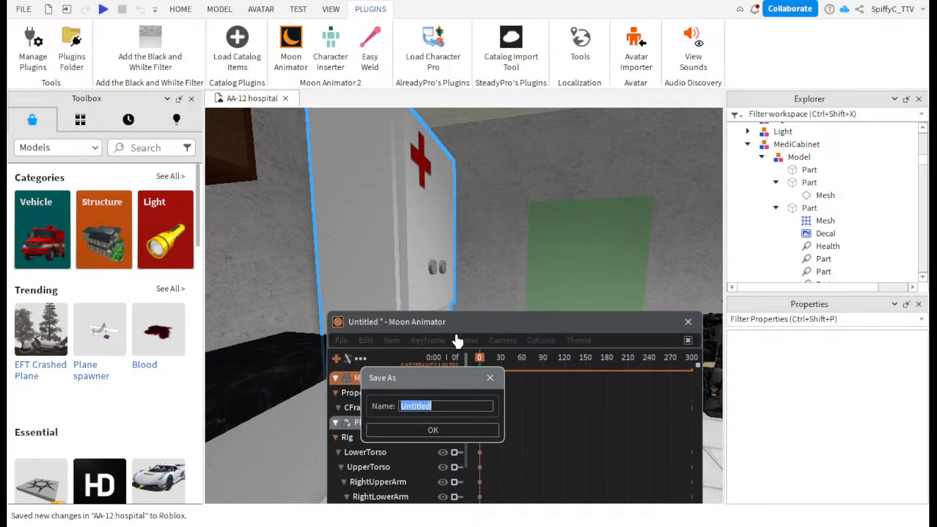
left_click(491, 380)
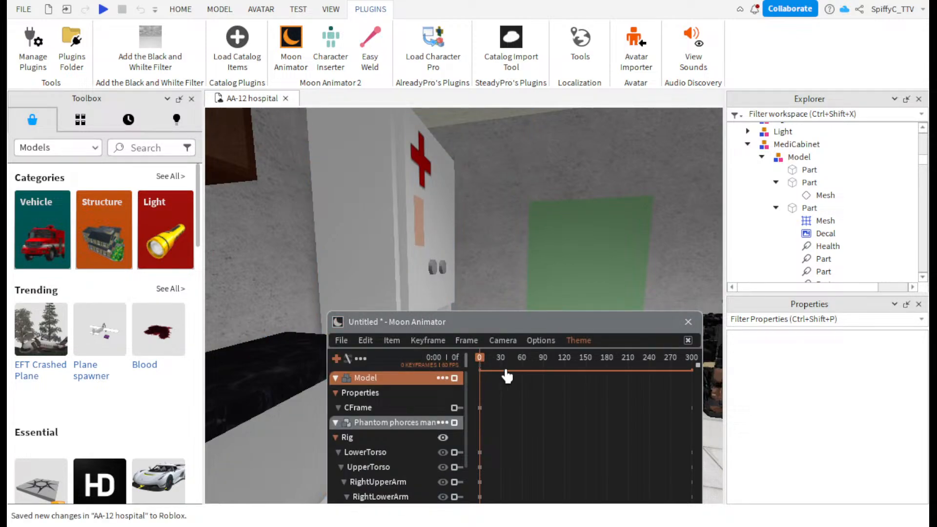
left_click(690, 326)
left_click(692, 409)
- Move the door model out of MediCabinet so that its parent is Workspace, and keep the door selected
left_click(790, 159)
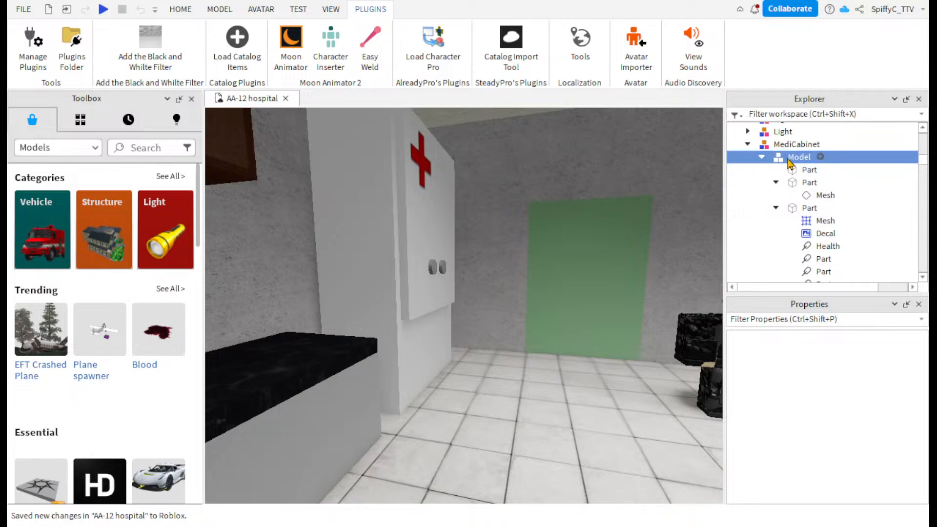
scroll(788, 163, "up", 1)
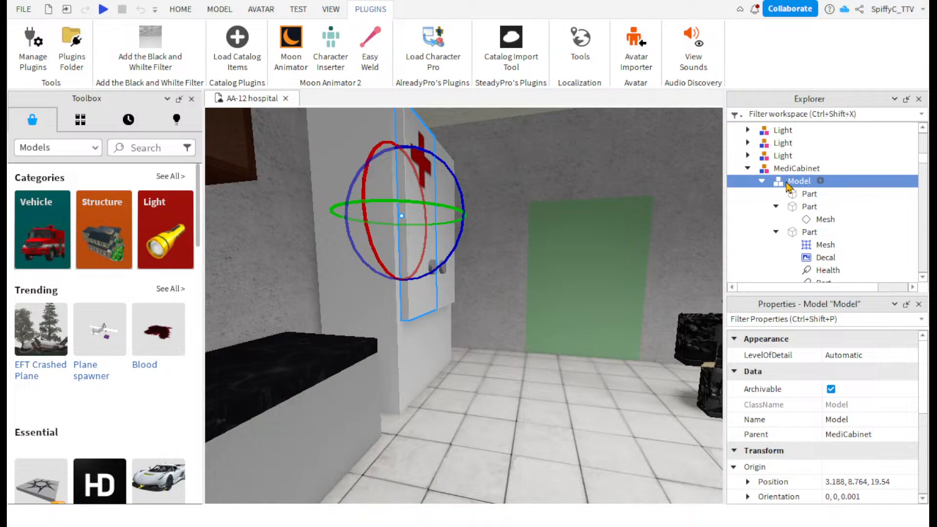
left_click_drag(835, 185, 773, 130)
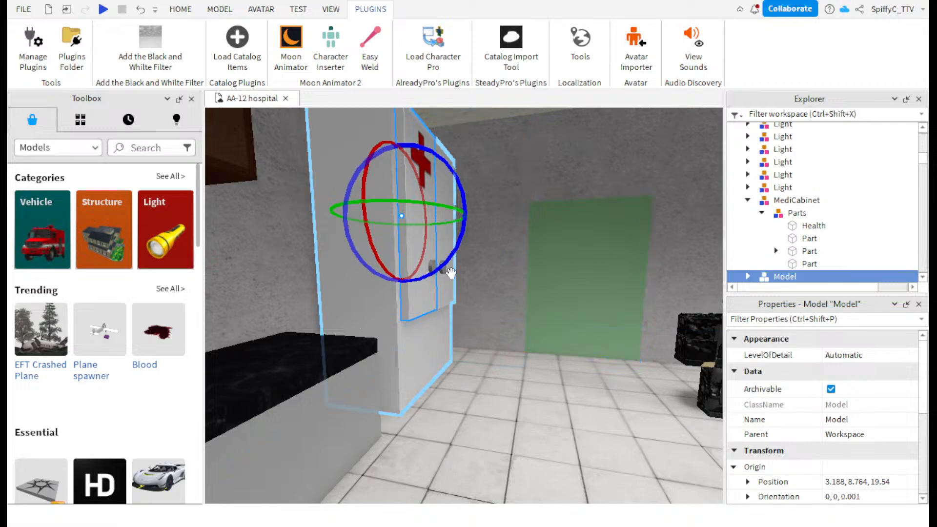
left_click(446, 365)
left_click(418, 254)
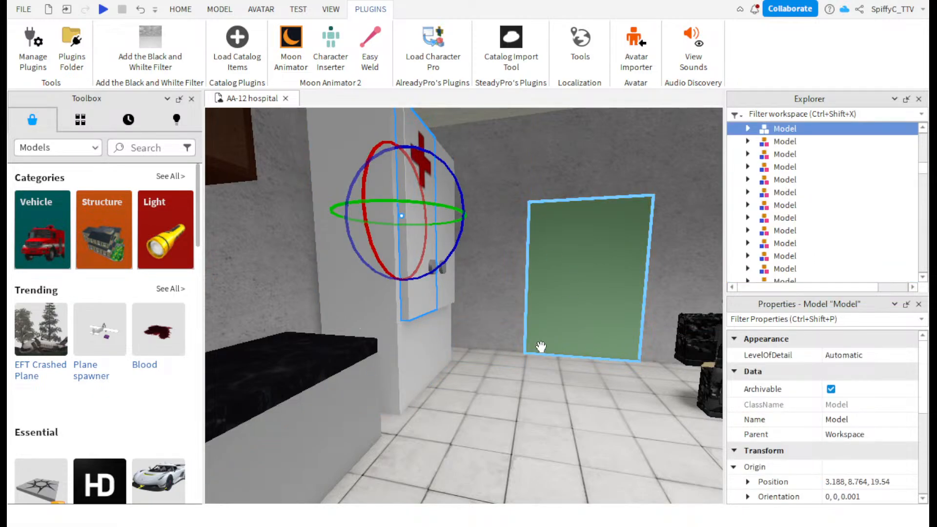
- Reopen Moon Animator and create a new Moon 2 file for the Phantom phorces man rig
left_click(291, 59)
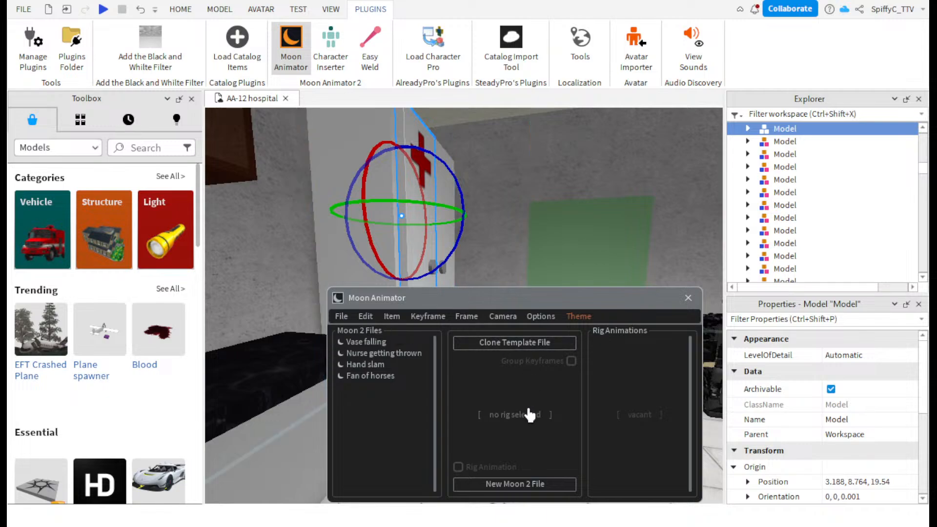
key("a")
right_click_drag(602, 285, 605, 298)
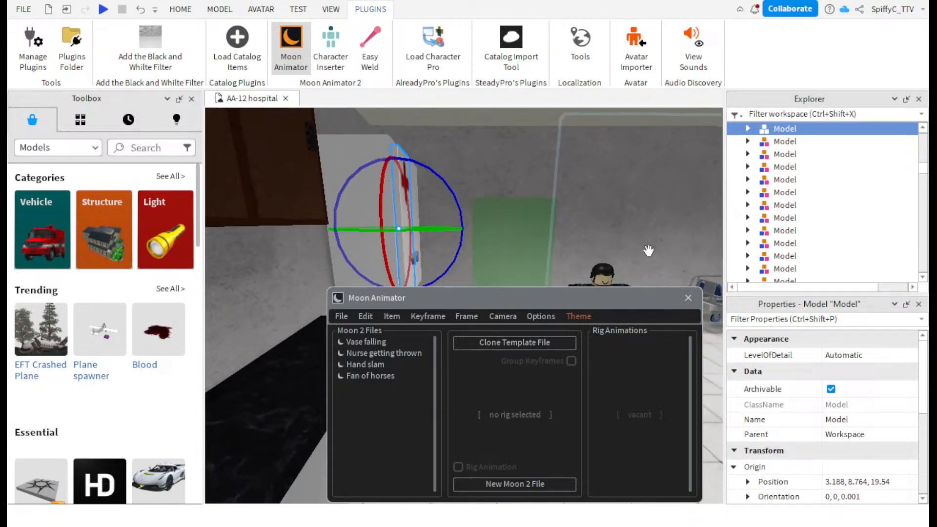
left_click(626, 264)
left_click(515, 483)
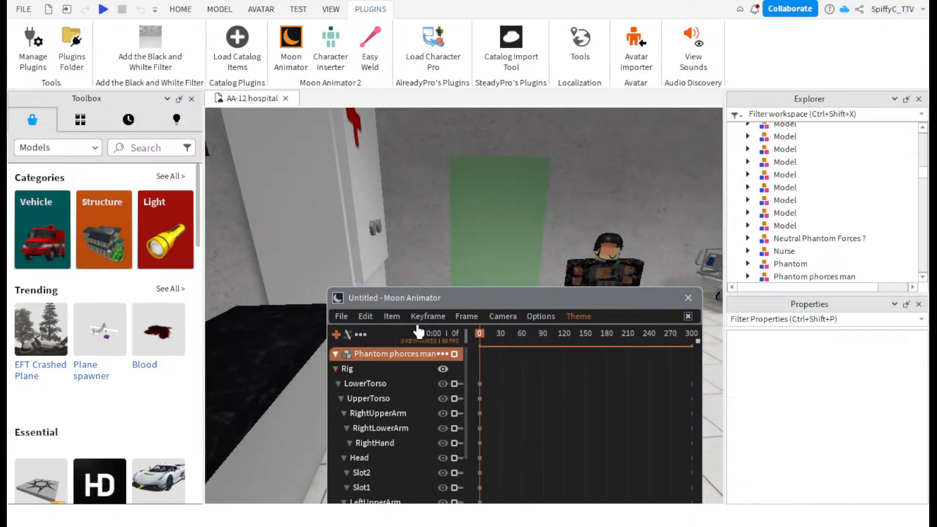
- Try to add the cabinet's door model to the Moon Animator timeline with the CFrame property
left_click(391, 316)
left_click(408, 357)
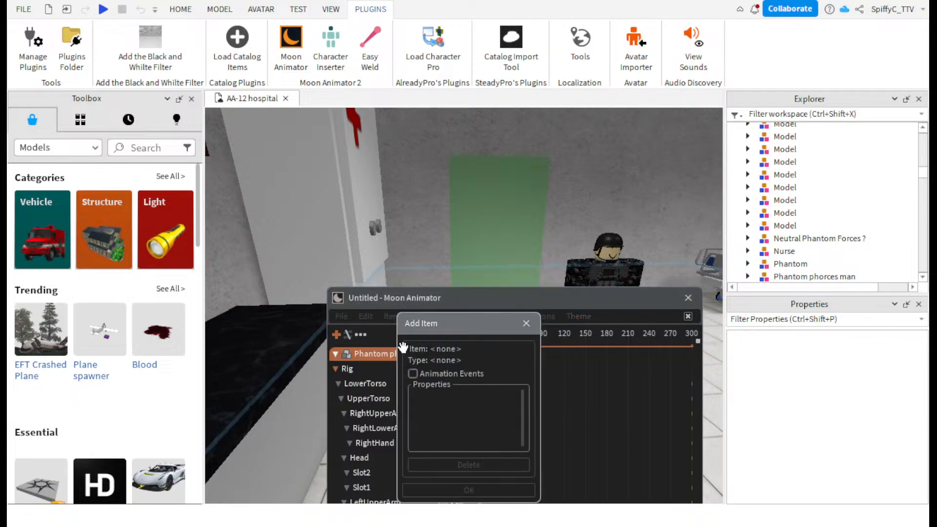
left_click(365, 218)
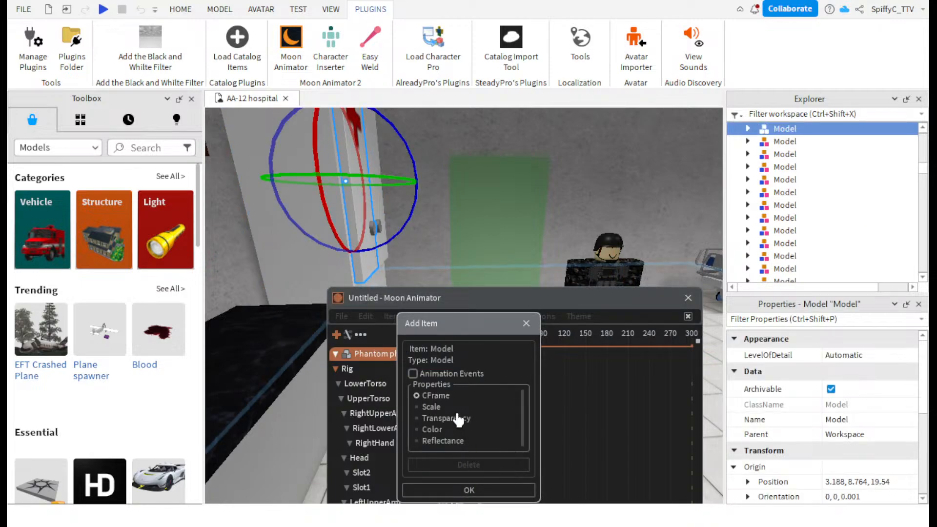
left_click(486, 491)
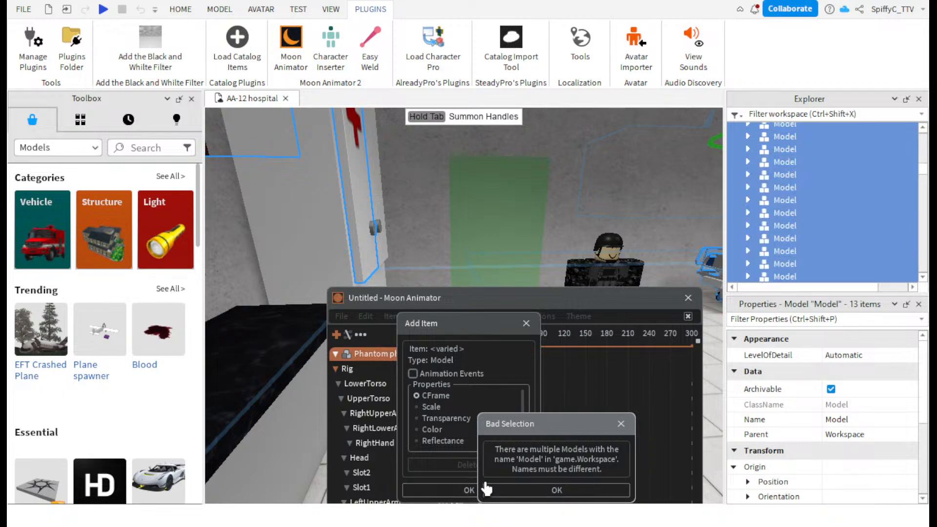
left_click_drag(557, 434, 564, 411)
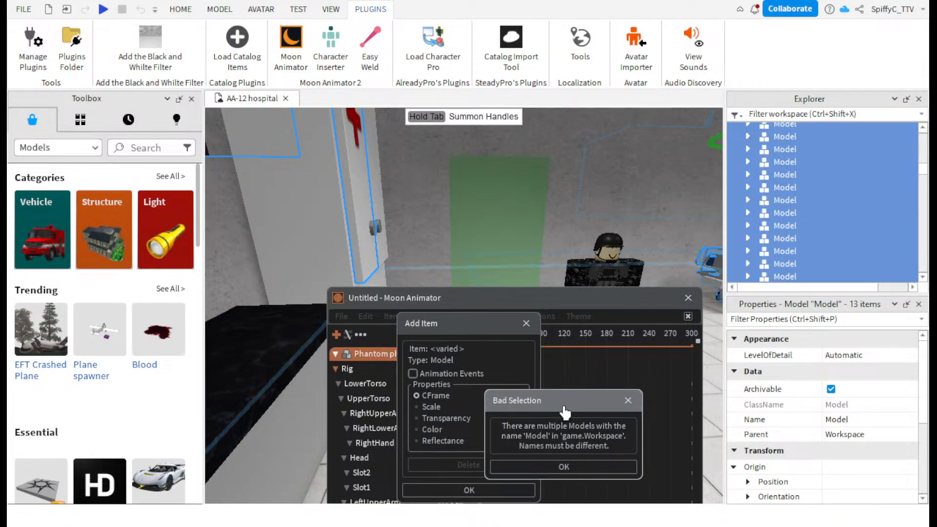
left_click(554, 467)
left_click(525, 323)
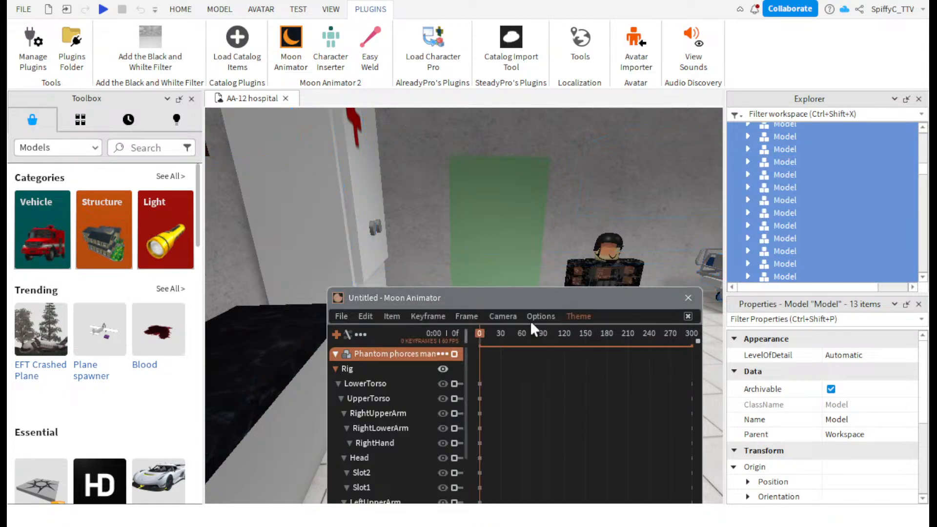
- Close the animation and rename the cabinet's door model to "Cabinet door"
scroll(801, 209, "down", 3)
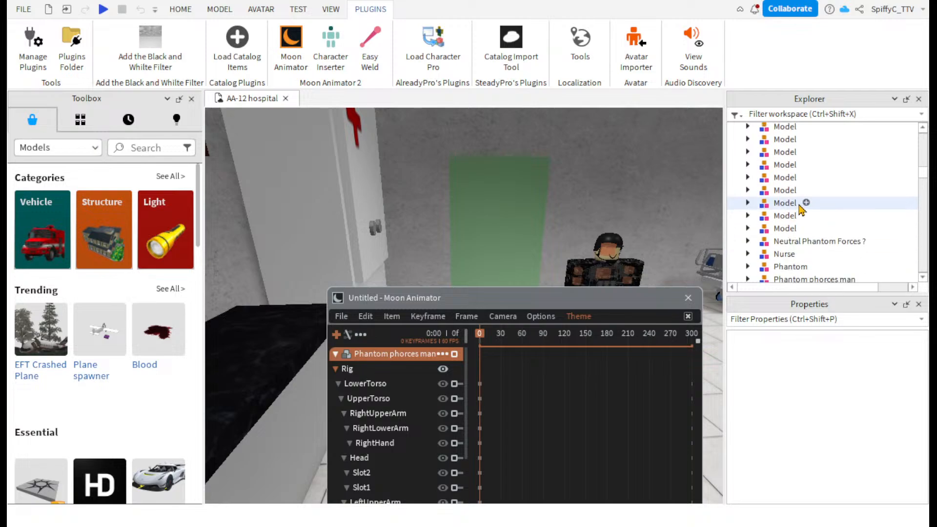
scroll(803, 208, "up", 5)
scroll(807, 215, "down", 1)
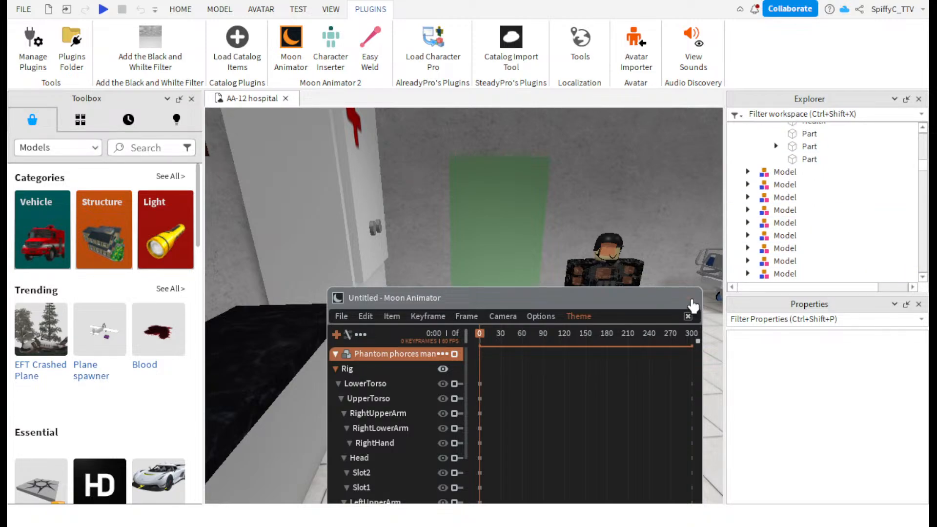
left_click(691, 299)
left_click(363, 218)
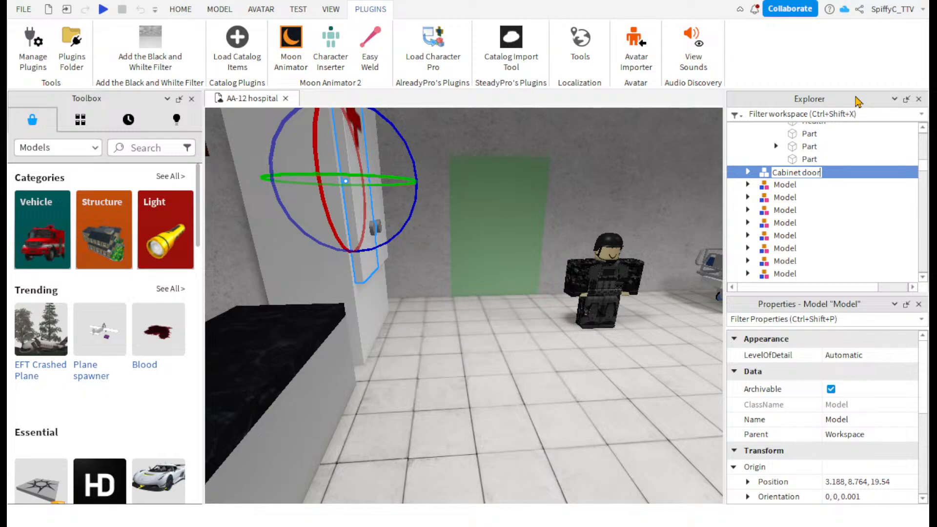
- Open Moon Animator and create a new Moon 2 file for the Phantom phorces man rig
right_click_drag(569, 259, 569, 259)
key("w")
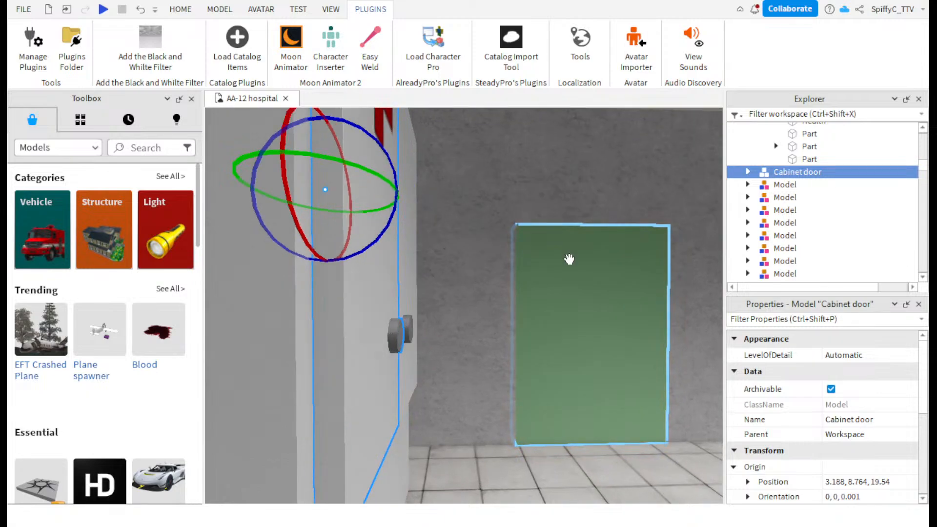
left_click(290, 49)
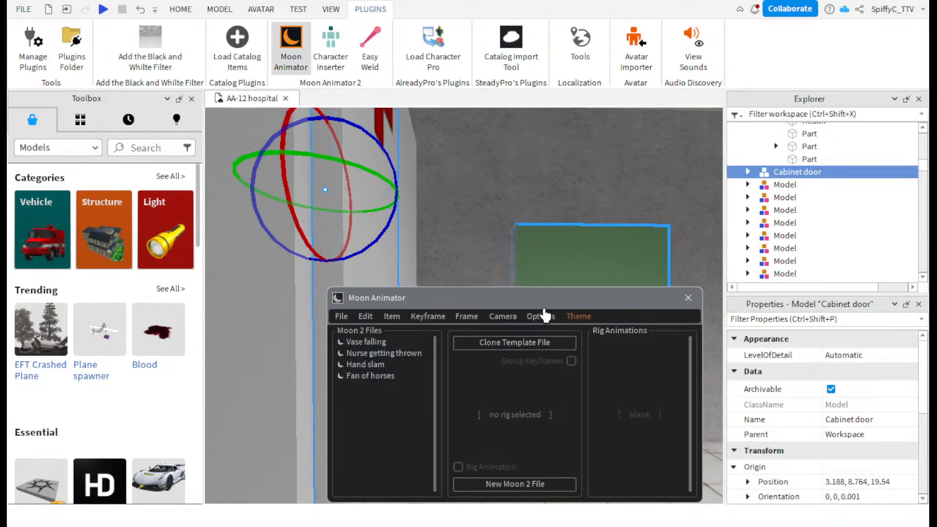
key("s")
right_click_drag(533, 258, 512, 244)
left_click(512, 244)
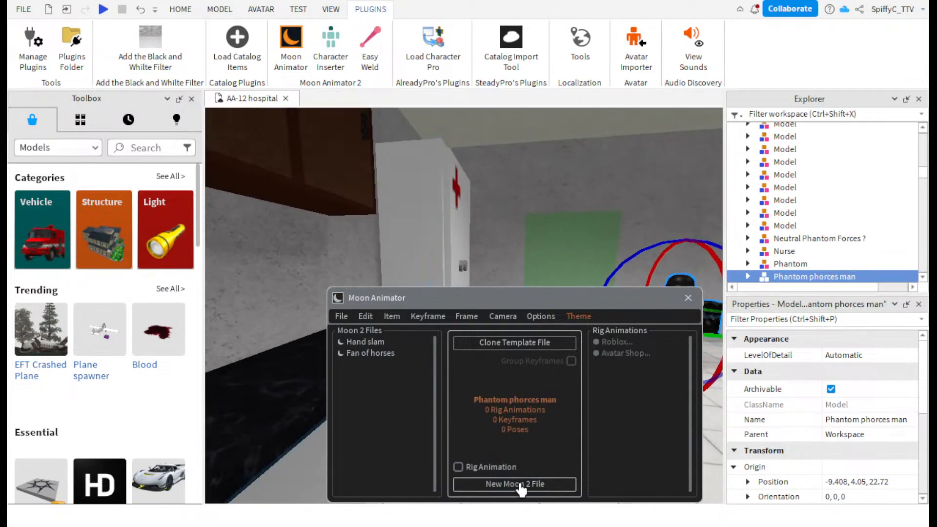
left_click(521, 484)
- Add the Cabinet door model to the animation with the CFrame property
left_click(393, 318)
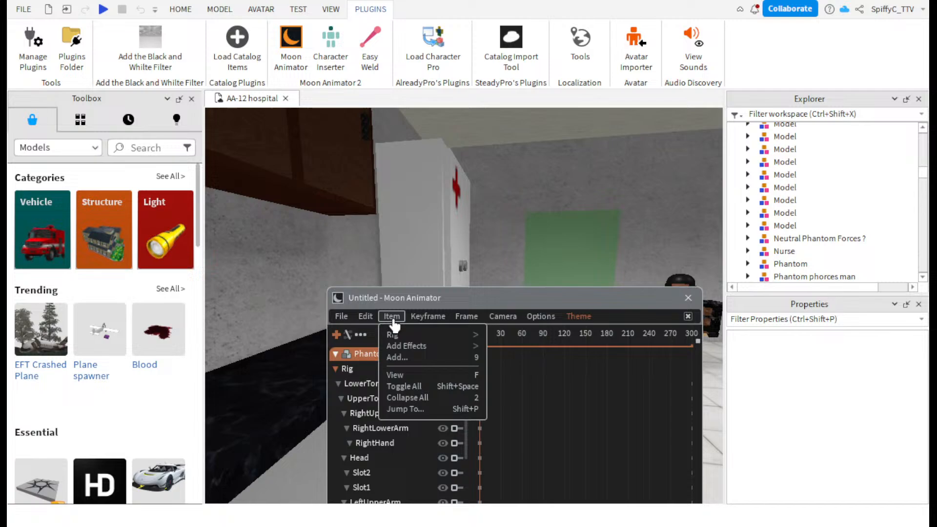
left_click(414, 357)
left_click(425, 205)
left_click(498, 486)
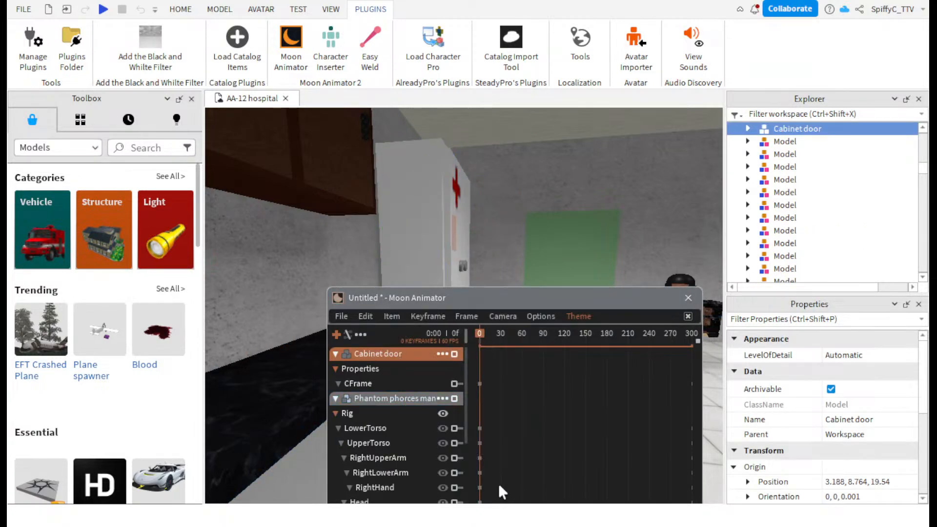
- Try rotating the Cabinet door in the animation, then undo the rotation
scroll(468, 222, "up", 3)
left_click(440, 194)
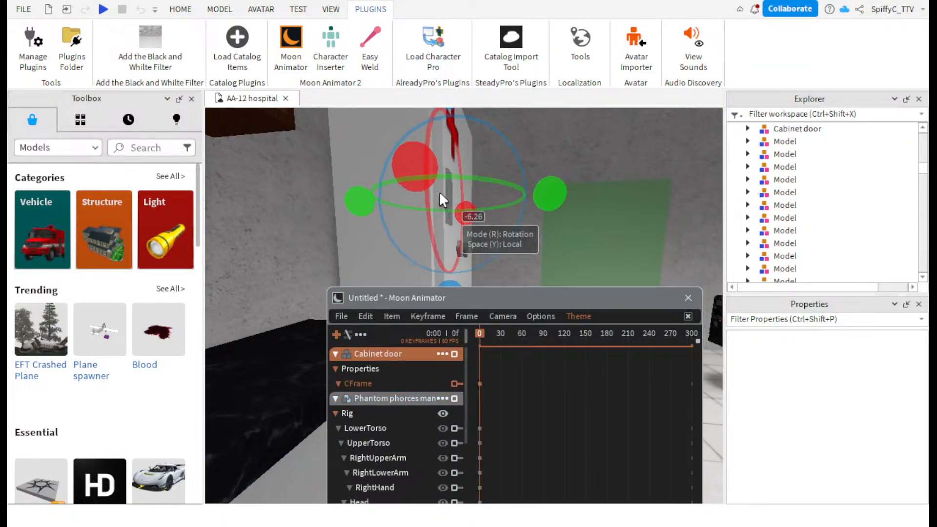
right_click_drag(401, 176, 401, 176)
key("d")
left_click_drag(511, 159, 454, 158)
right_click_drag(540, 226, 540, 226)
key("ctrl+z")
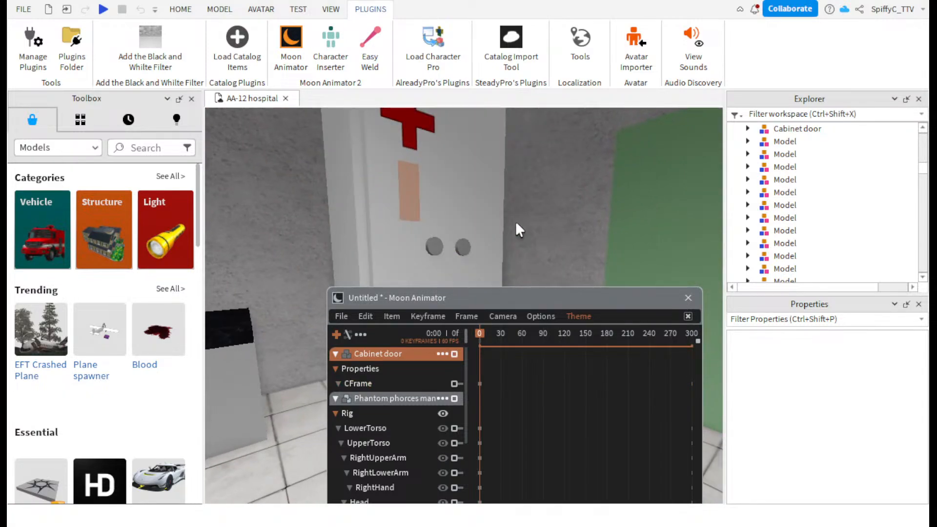
- Select the Cabinet door in the animation once more, then close the untitled file without saving it
left_click(401, 194)
left_click_drag(461, 303, 461, 278)
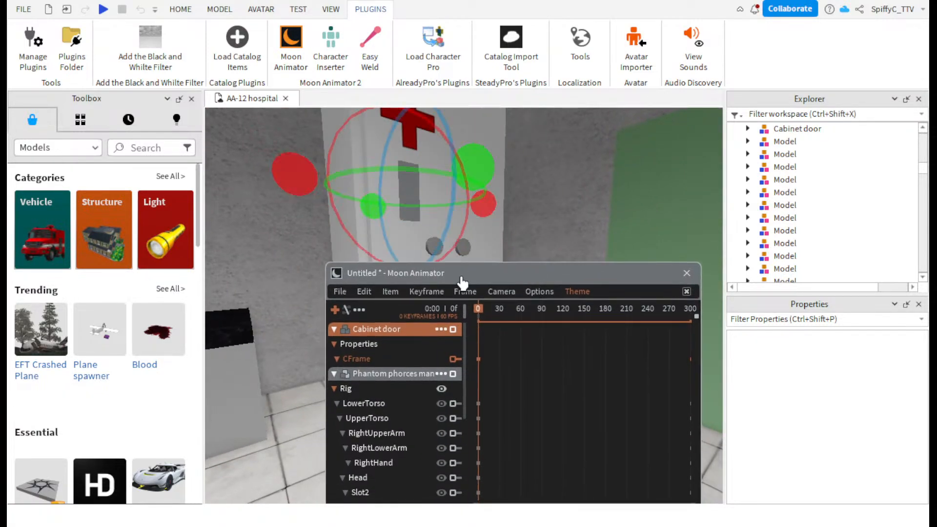
left_click(686, 273)
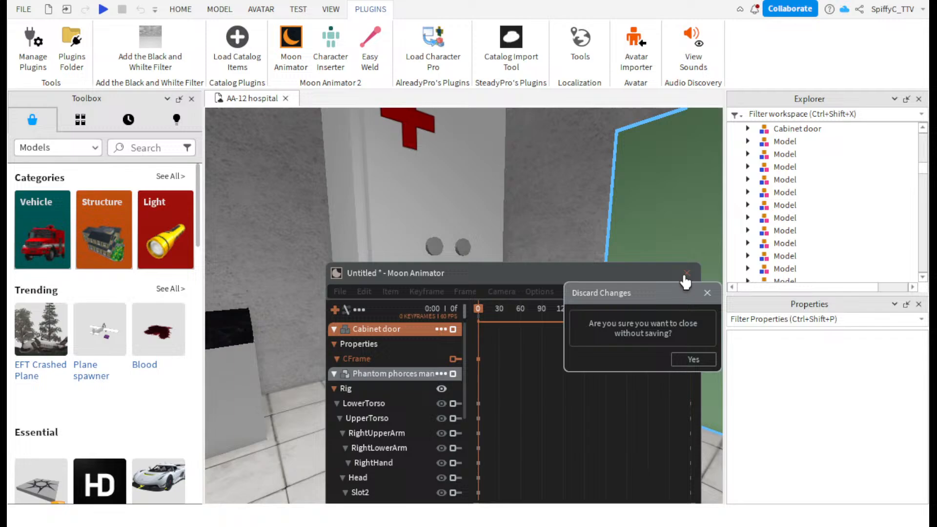
left_click(669, 360)
- Delete the Health weld and the five Part welds from the last part of the Cabinet door model
left_click(383, 210)
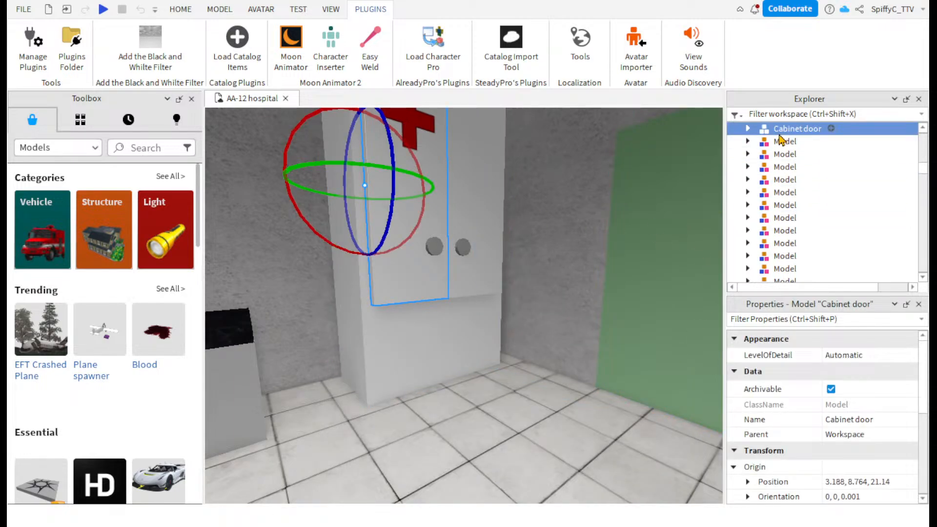
left_click(761, 154)
left_click(760, 154)
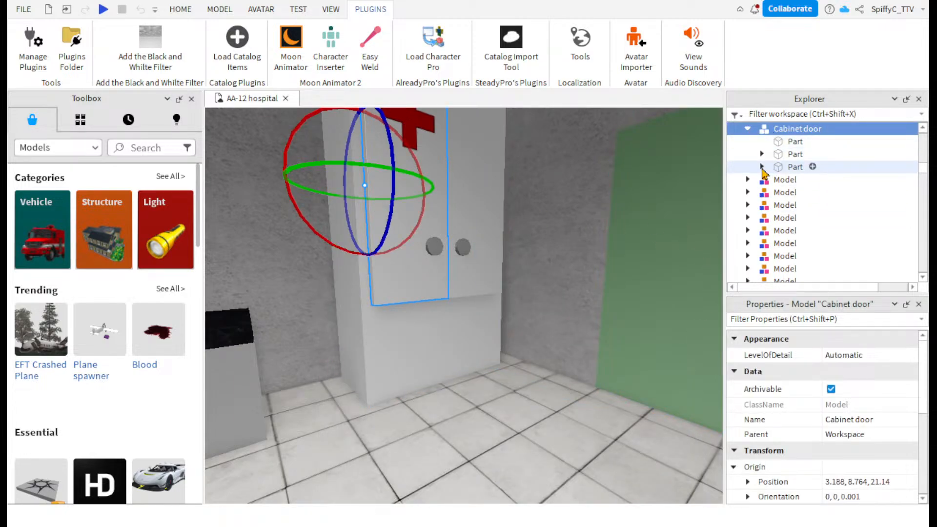
left_click(761, 167)
left_click(811, 204)
scroll(810, 222, "down", 1)
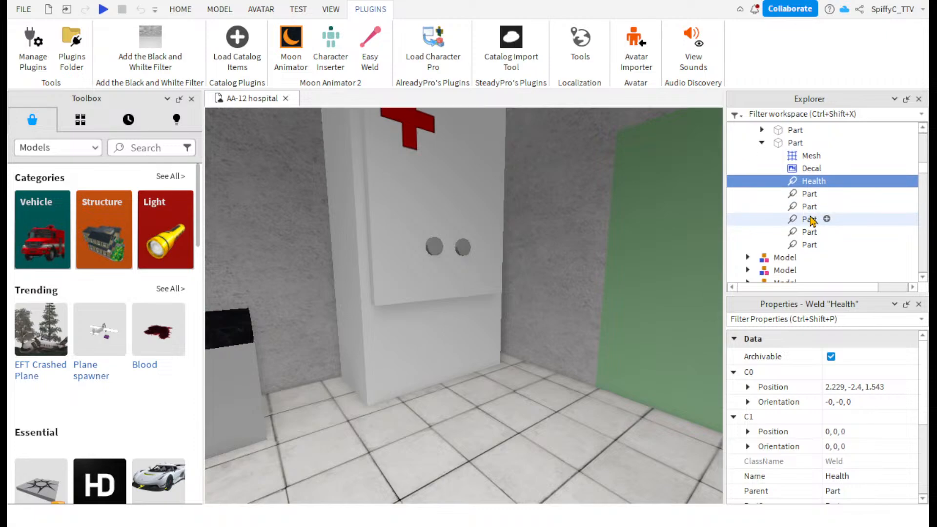
left_click(809, 194)
left_click(810, 219)
left_click(811, 232)
left_click(810, 244)
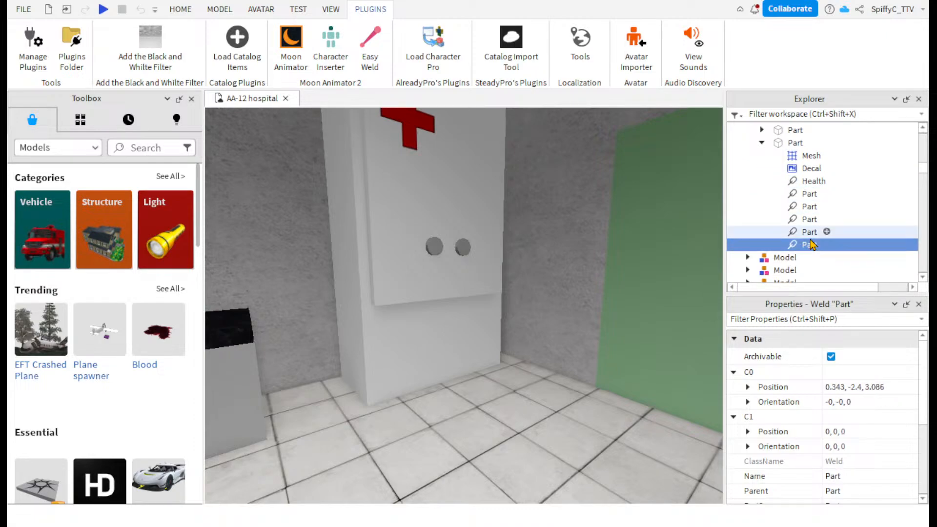
left_click(809, 182, "shift")
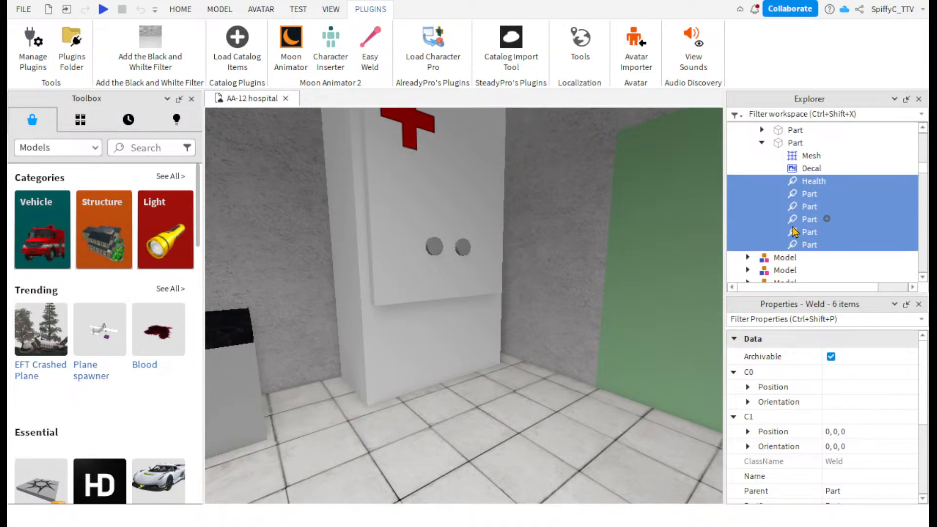
key("Delete")
scroll(783, 210, "up", 2)
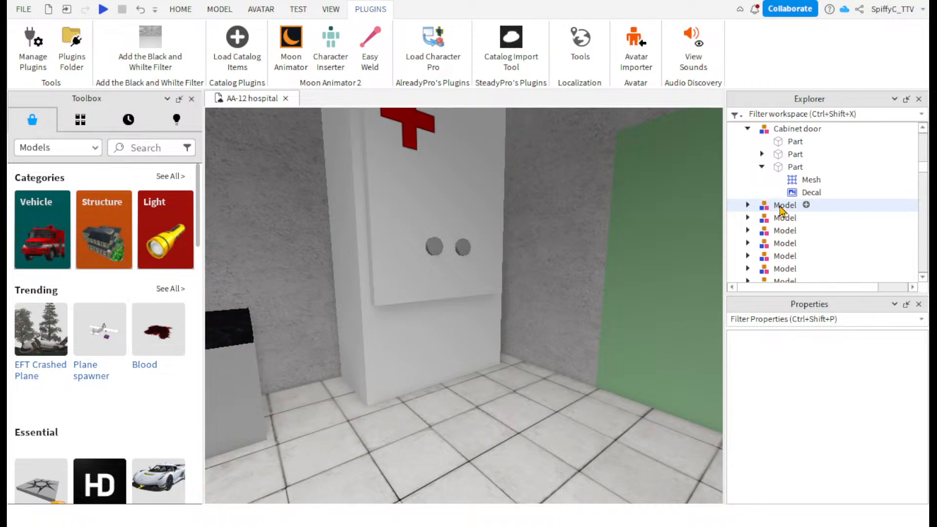
left_click(807, 180)
left_click(808, 192)
left_click(761, 167)
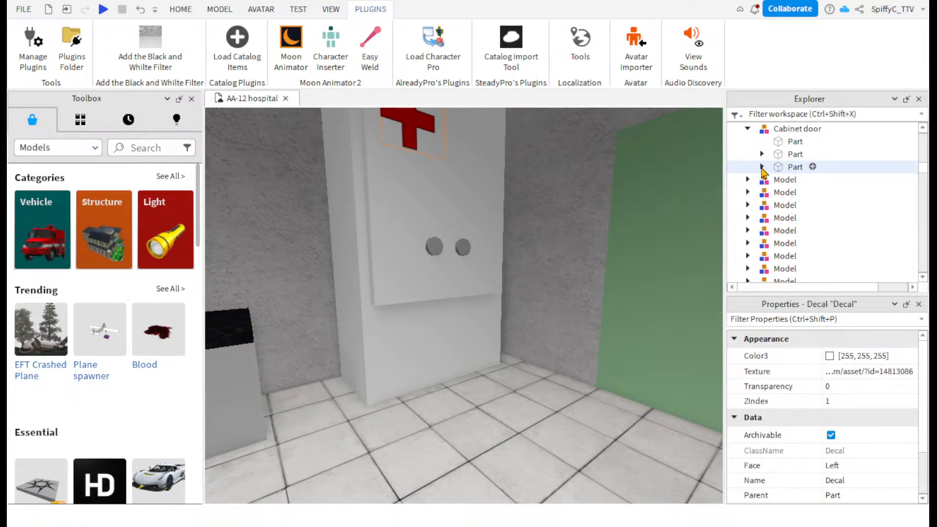
- Reopen Moon Animator and start a new Moon 2 file for the Phantom phorces man rig
left_click(420, 184)
key("s")
right_click_drag(420, 184, 431, 143)
left_click(291, 55)
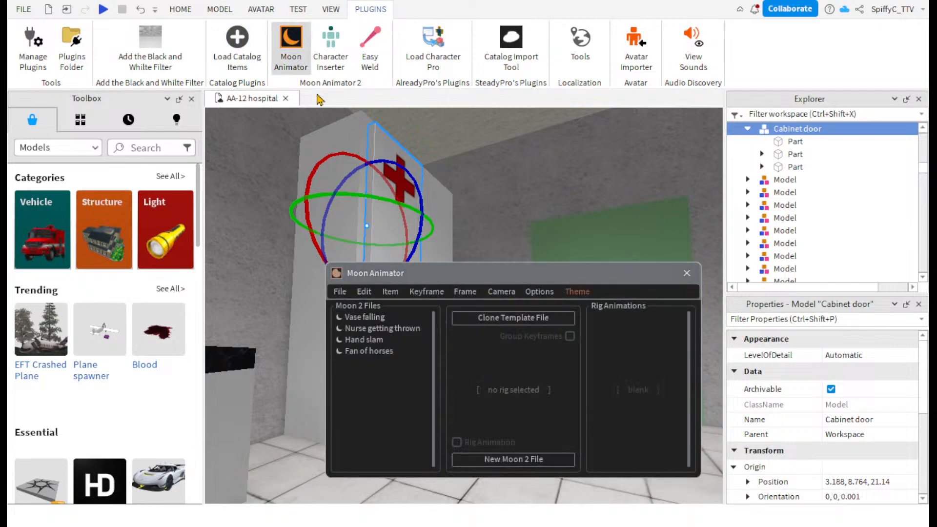
right_click_drag(476, 215, 494, 229)
left_click(495, 230)
left_click(524, 462)
- Add the Cabinet door model with its CFrame property to the new animation
right_click_drag(582, 258, 470, 275)
left_click(390, 291)
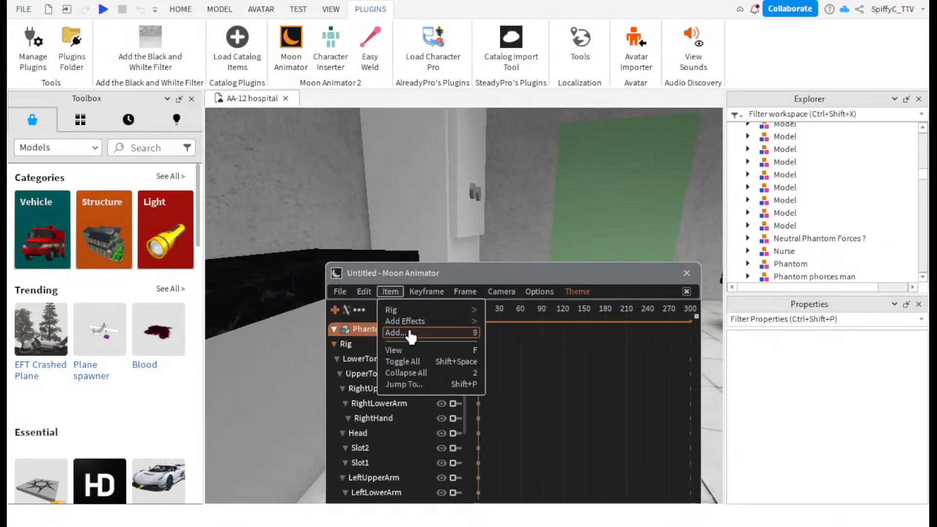
left_click(409, 334)
left_click(477, 193)
left_click(482, 491)
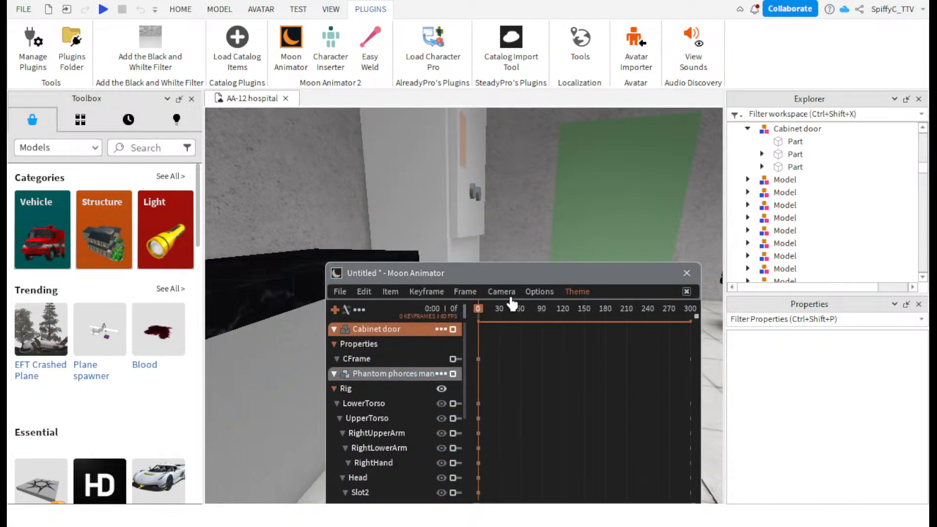
- Try turning the Cabinet door with the rotation handles, then undo the change
key("d")
left_click(405, 125)
right_click_drag(425, 152, 400, 141)
left_click_drag(403, 147, 498, 142)
key("d")
right_click_drag(498, 142, 494, 141)
key("ctrl+z")
- Try two more adjustments of the Cabinet door in the animation and undo them all
left_click(514, 219)
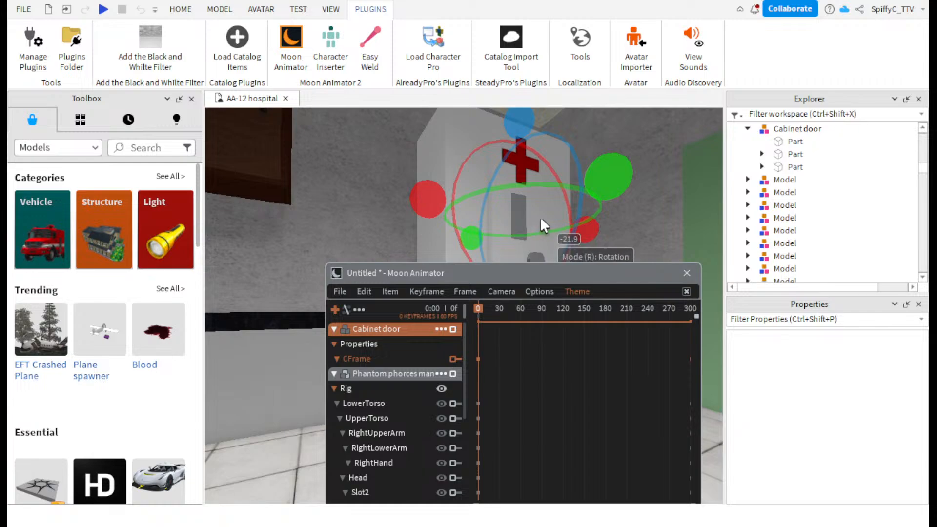
key("d")
right_click_drag(540, 217, 540, 216)
left_click_drag(498, 192, 461, 194)
left_click_drag(572, 190, 536, 180)
right_click_drag(565, 193, 561, 195)
key("ctrl+z")
key("ctrl+z")
key("d")
key("ctrl+z")
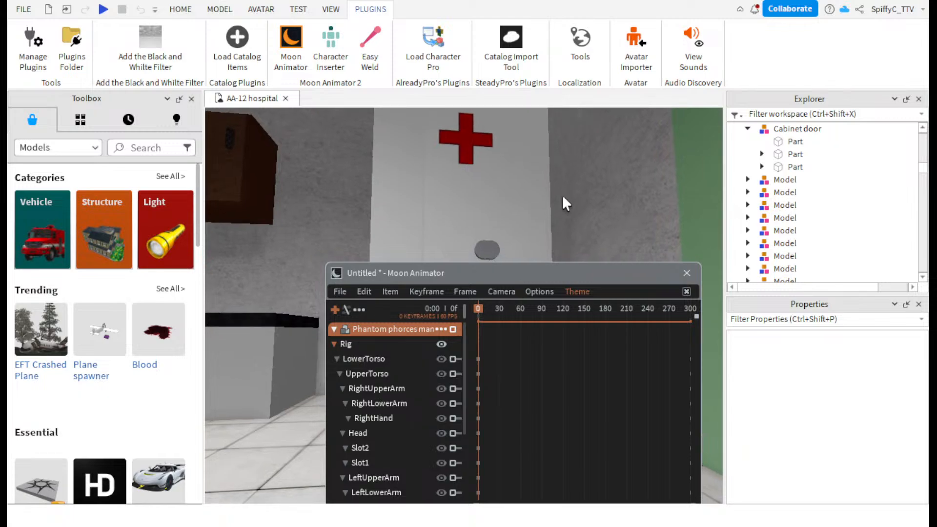
- Inspect the cabinet front up close and close the animation without saving it
key("a")
right_click_drag(467, 191, 476, 193)
key("w")
key("d")
left_click(681, 276)
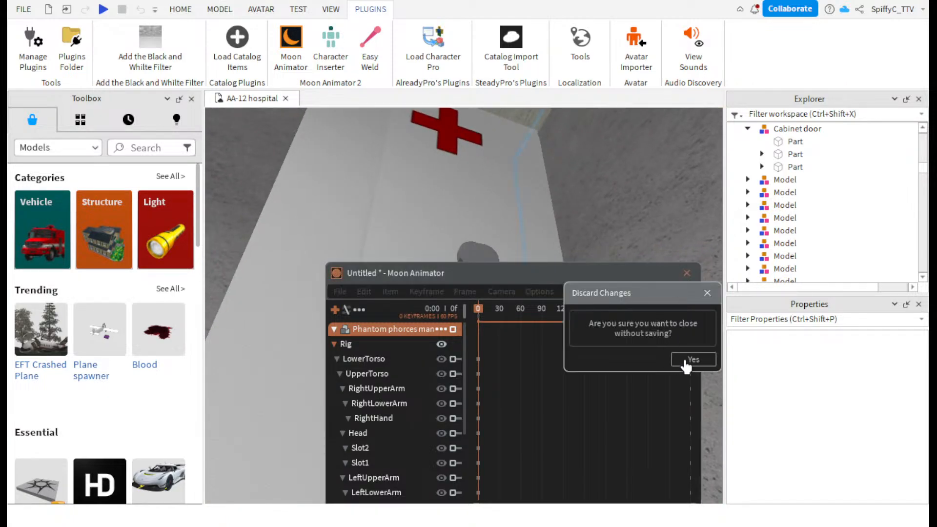
left_click(688, 360)
- Slide the Cabinet door along the cabinet front to position 3.188, 8.764, 20.982, beside the other door
left_click(453, 242)
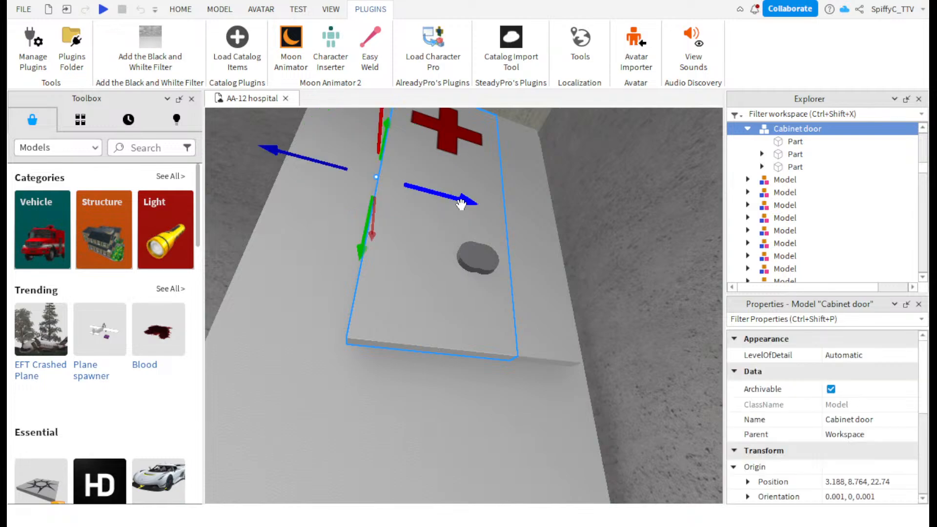
left_click_drag(460, 199, 389, 188)
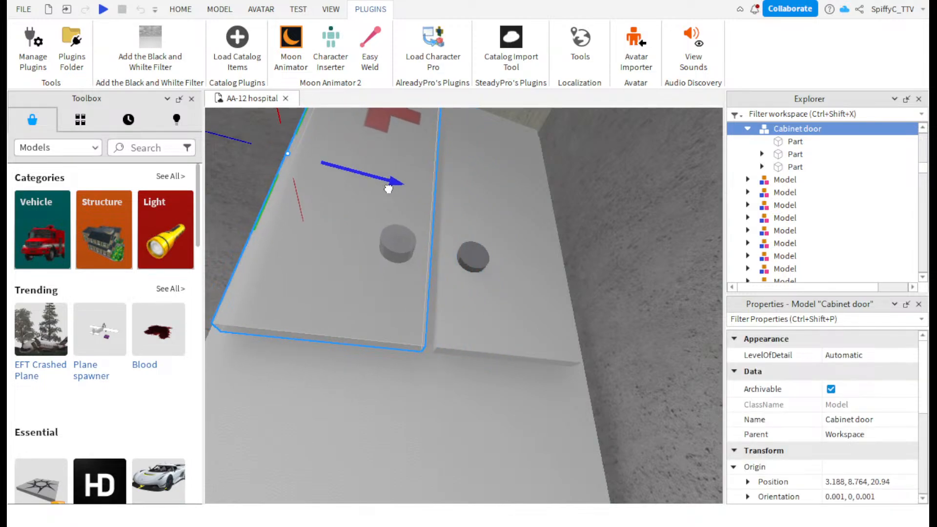
key("f")
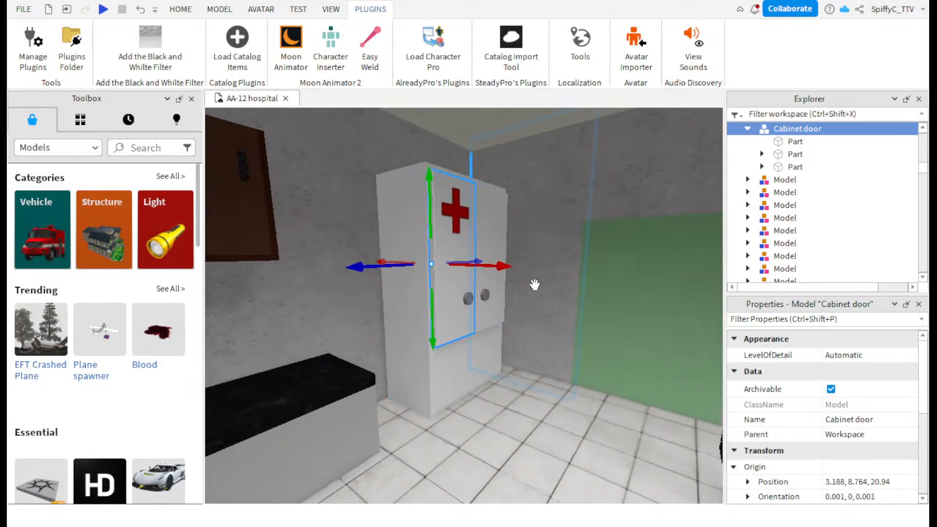
right_click_drag(535, 284, 533, 285)
scroll(534, 285, "up", 3)
scroll(533, 285, "down", 2)
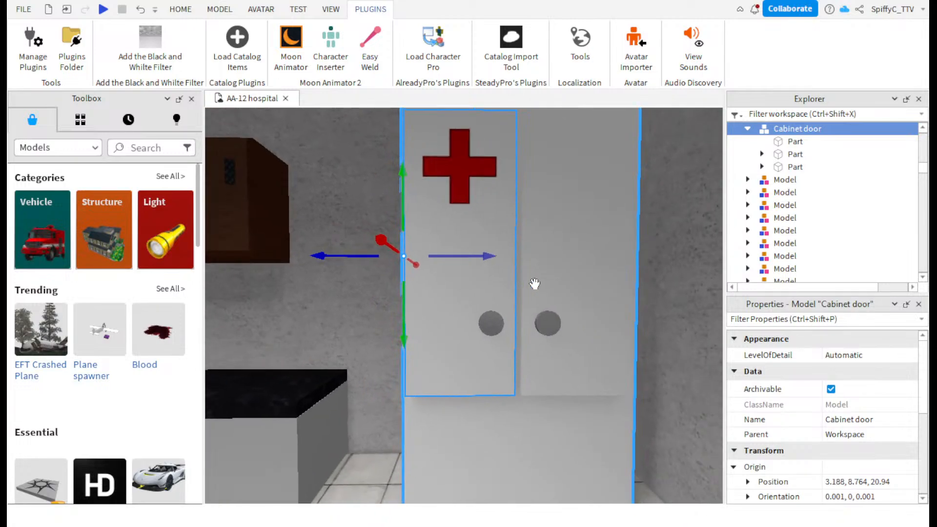
left_click_drag(483, 259, 485, 258)
scroll(773, 415, "down", 2)
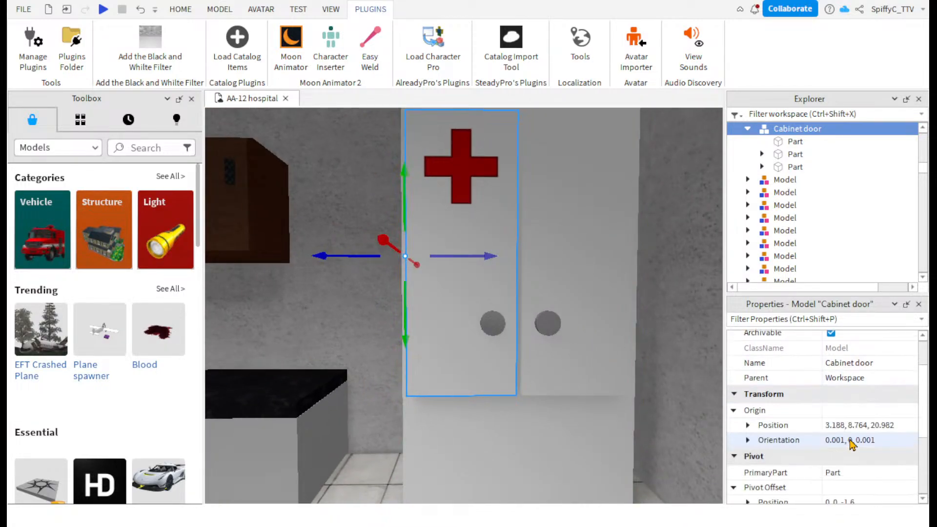
- Reset the Cabinet door's pivot offset position to 0, 0, 0 and deselect the door
scroll(851, 444, "down", 1)
scroll(854, 444, "down", 1)
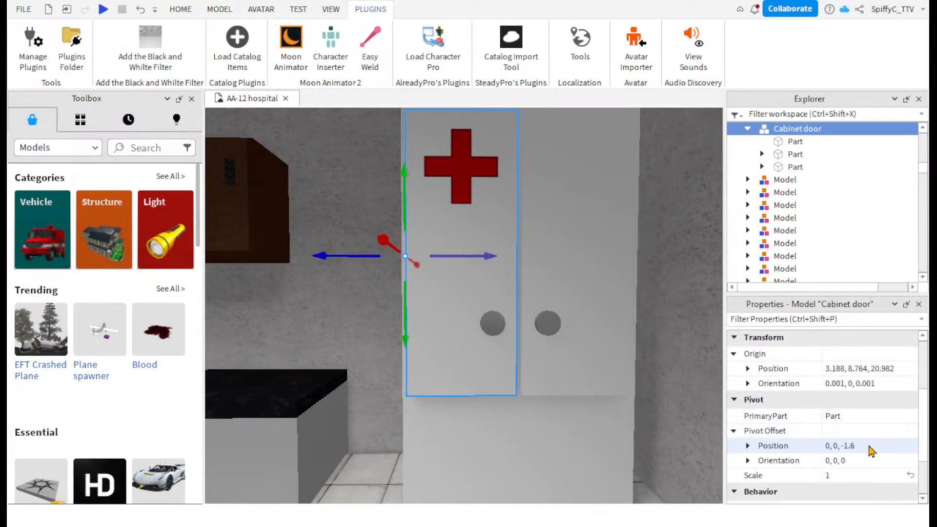
left_click(869, 445)
type("0, 0, ")
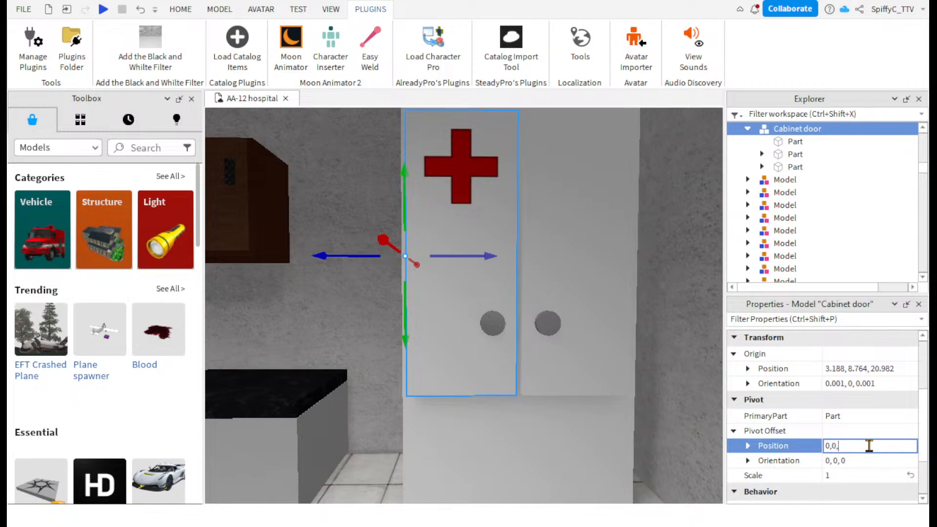
type("0")
key("Return")
right_click_drag(607, 417, 606, 417)
left_click(562, 278)
- Select the Phantom phorces man model and load it into a new Moon Animator animation
right_click_drag(564, 279, 565, 279)
key("s")
key("w")
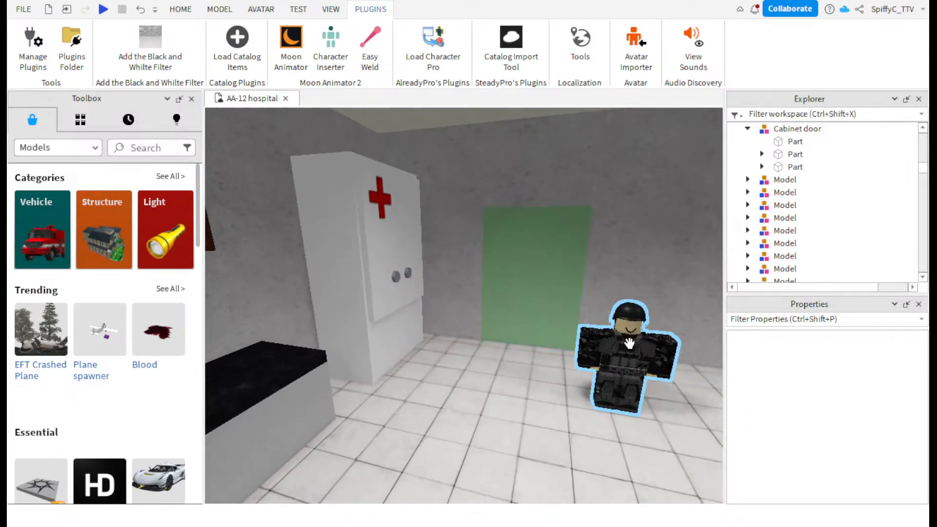
left_click(628, 341)
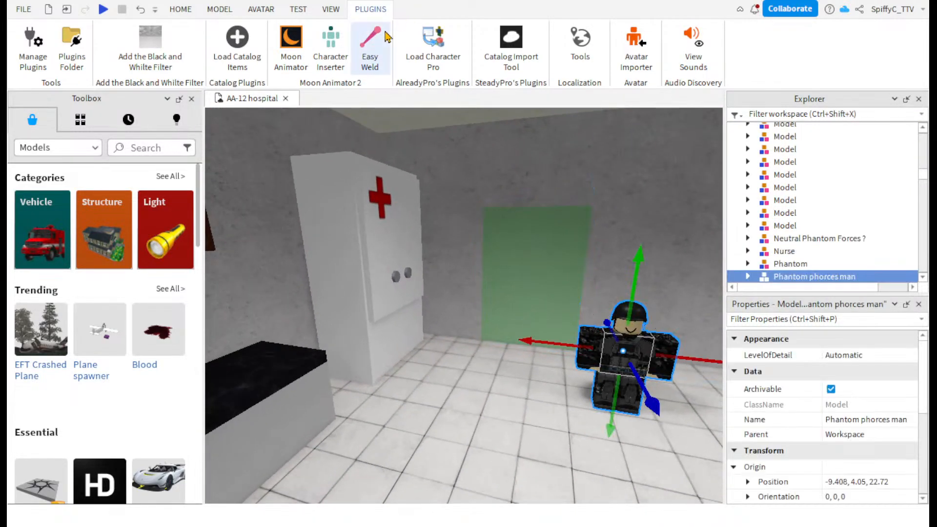
left_click(291, 49)
left_click(534, 458)
- Add the Cabinet door to the animation as an item with its CFrame property enabled
left_click_drag(573, 300, 602, 419)
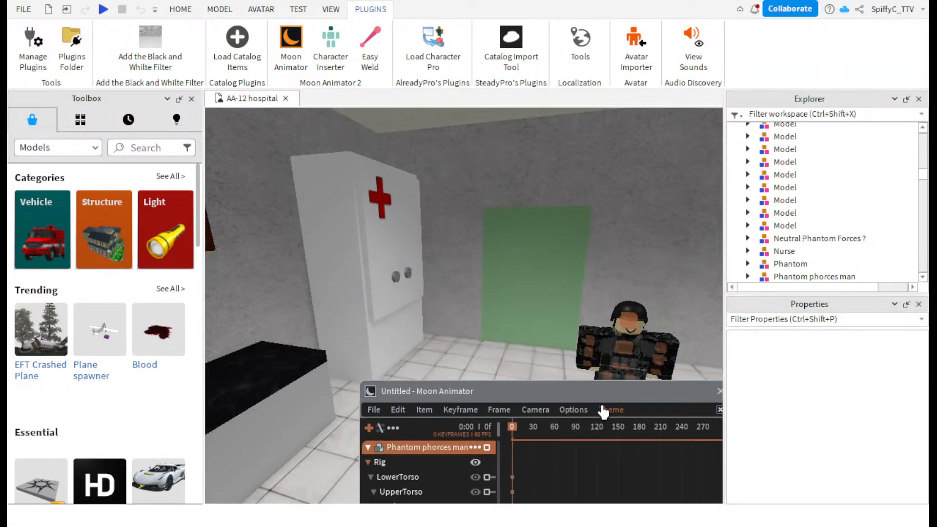
left_click(502, 450)
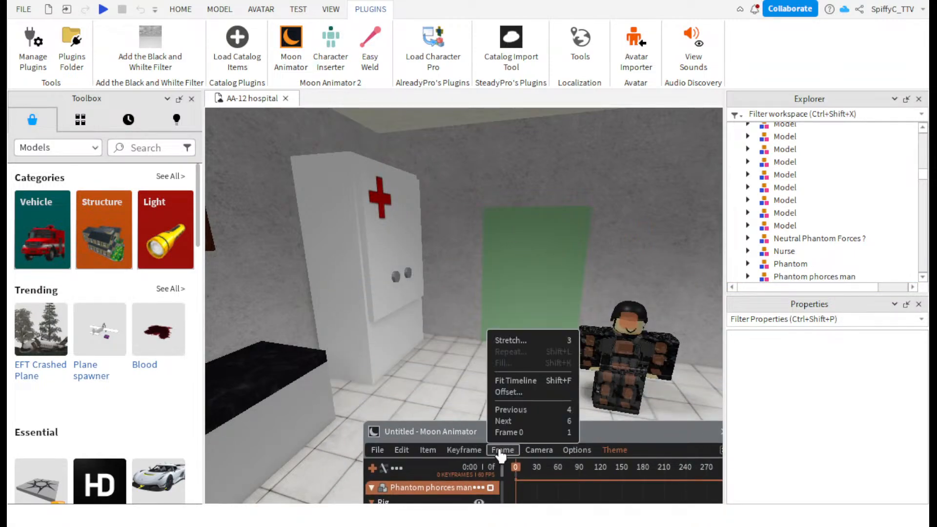
left_click(428, 450)
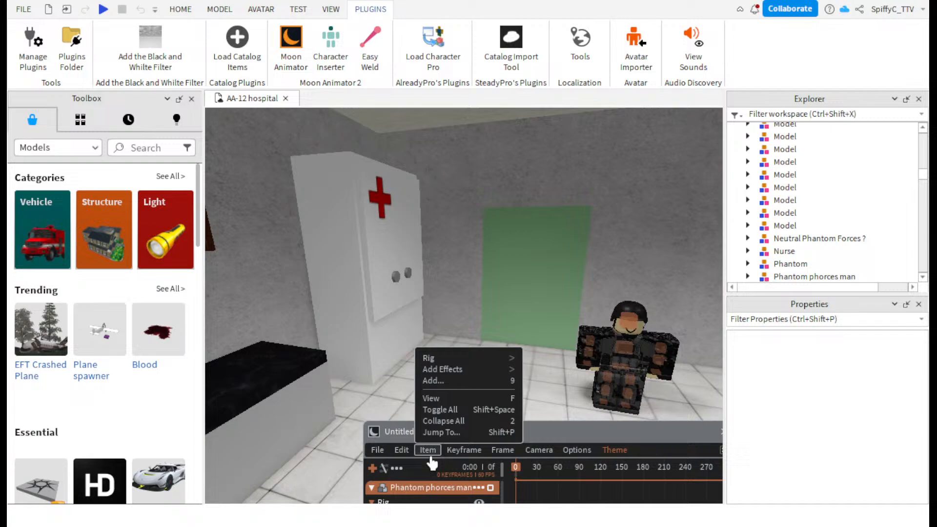
left_click(439, 381)
left_click(380, 263)
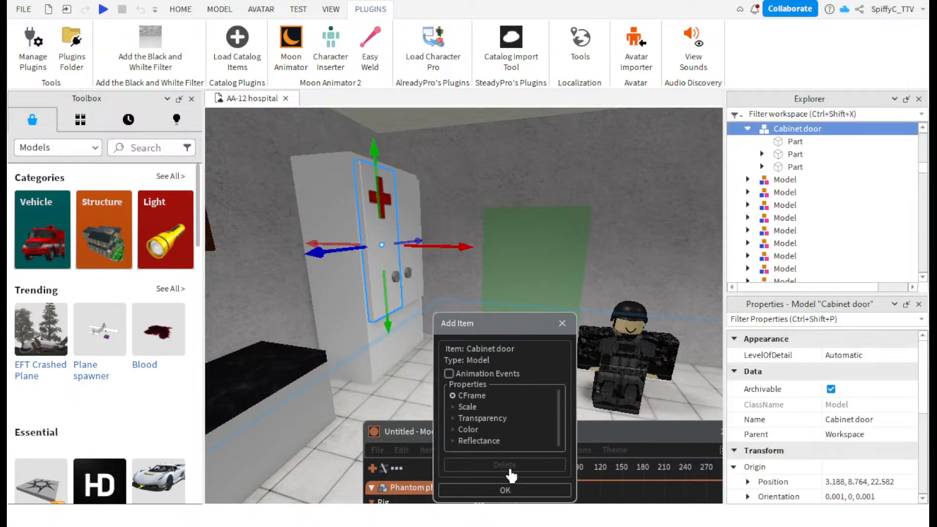
left_click(515, 493)
- Select the Cabinet door in the scene to check its rotation handles, and reposition the animation window so its tracks are exposed
right_click_drag(508, 334, 494, 314)
key("w")
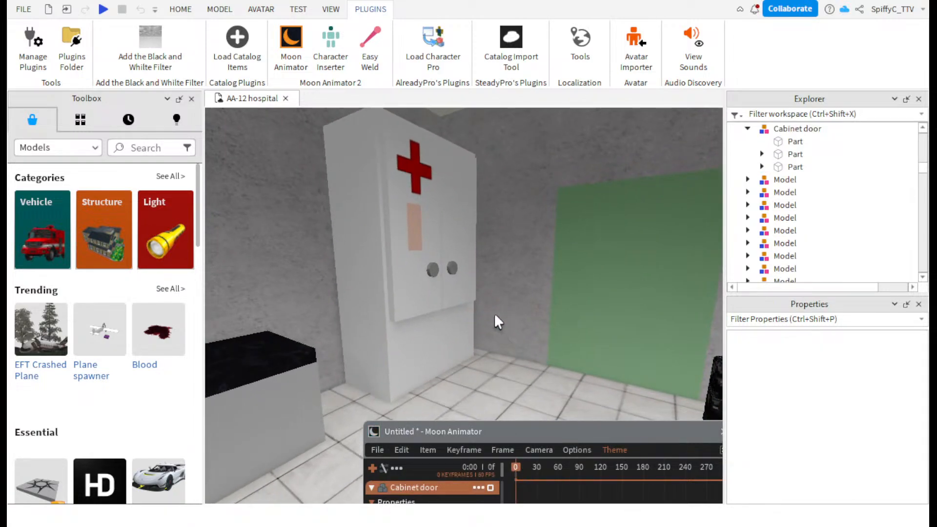
left_click(409, 218)
right_click_drag(528, 158, 528, 158)
key("e")
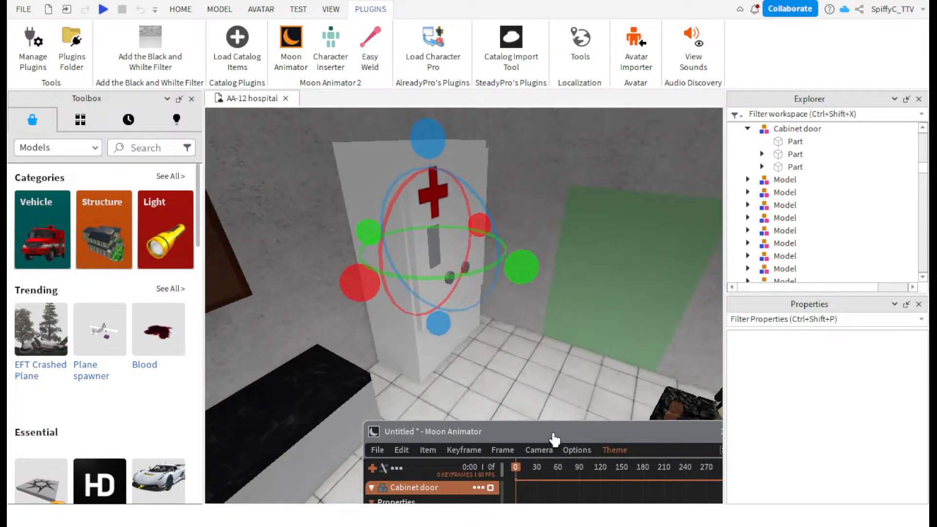
left_click_drag(554, 434, 528, 310)
- Turn the Phantom phorces man rig by its LowerTorso to face the cabinet and move it about 8.75 toward the cabinet
right_click_drag(525, 268, 559, 255)
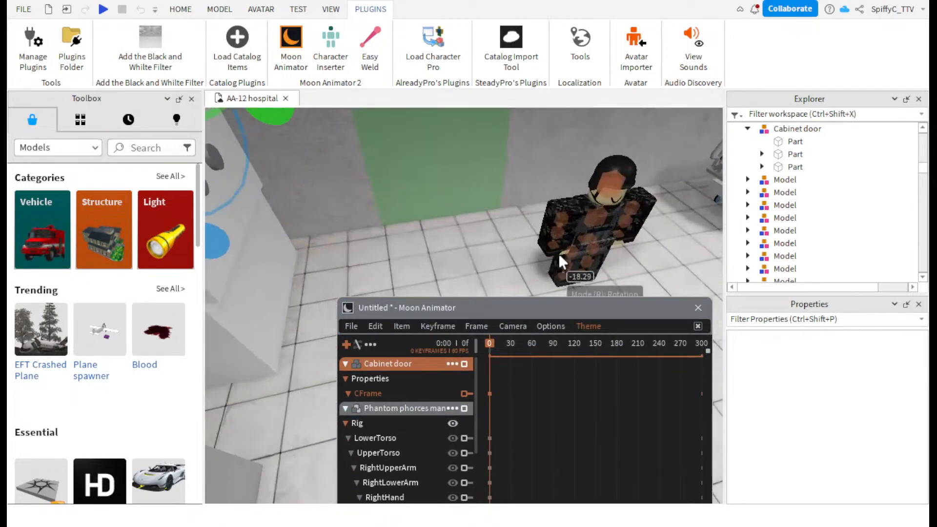
left_click(583, 237)
left_click_drag(477, 263, 522, 166)
key("r")
left_click_drag(540, 255, 306, 277)
right_click_drag(306, 276, 309, 277)
- Close the Toolbox to enlarge the scene view and shift the animation window clear of the rig
left_click_drag(501, 315, 507, 406)
left_click(191, 99)
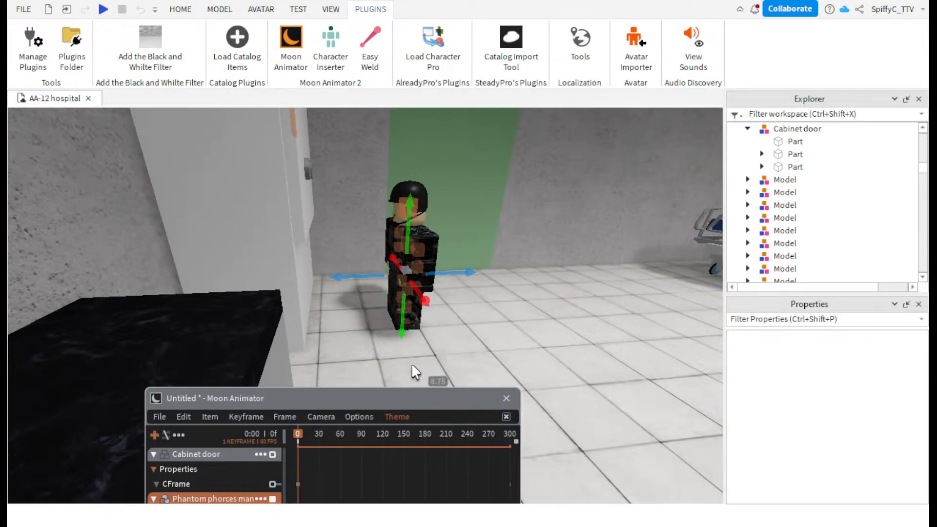
left_click_drag(386, 409, 584, 376)
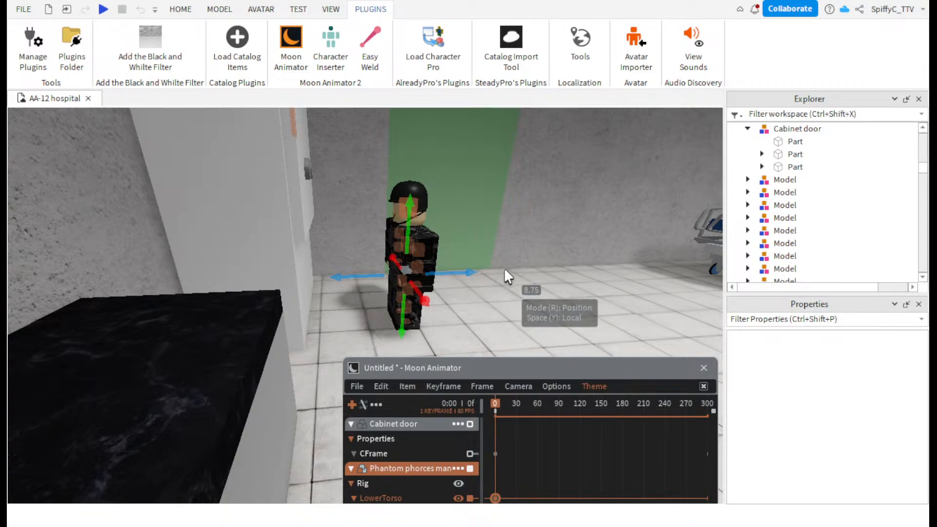
- Move the rig's LowerTorso back from the cabinet by about 3.03 along its local axis
right_click_drag(504, 268, 485, 264)
left_click(486, 257)
left_click(451, 309)
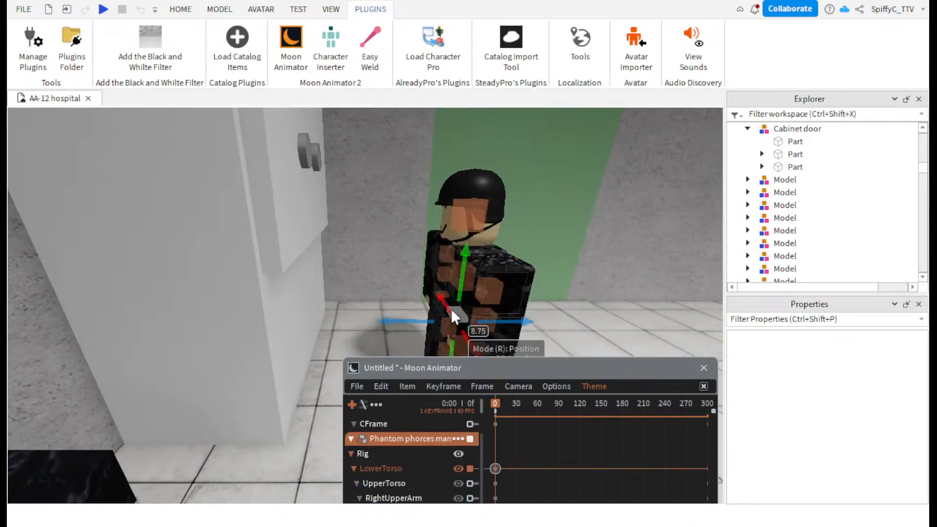
left_click_drag(414, 320, 541, 299)
right_click_drag(474, 240, 474, 242)
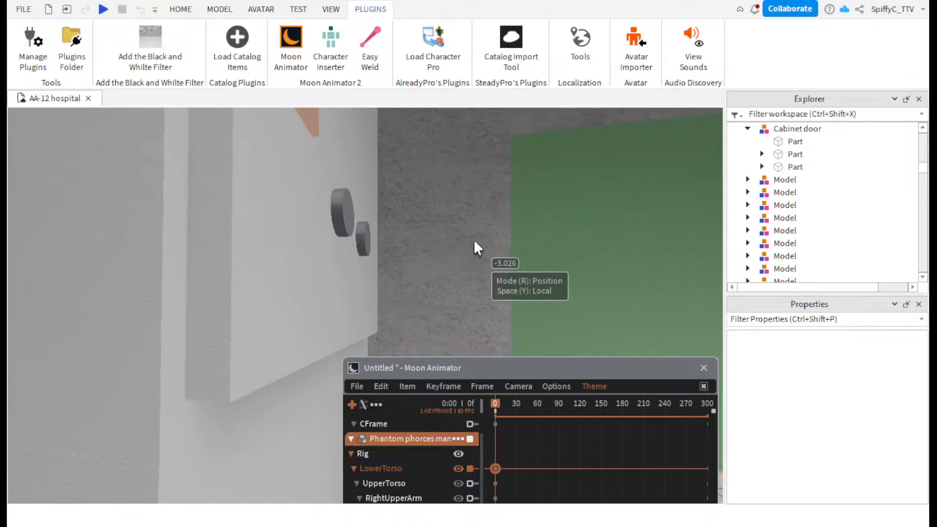
- Examine the rig's placement relative to the cabinet and look through its list of part tracks
left_click_drag(506, 374, 508, 494)
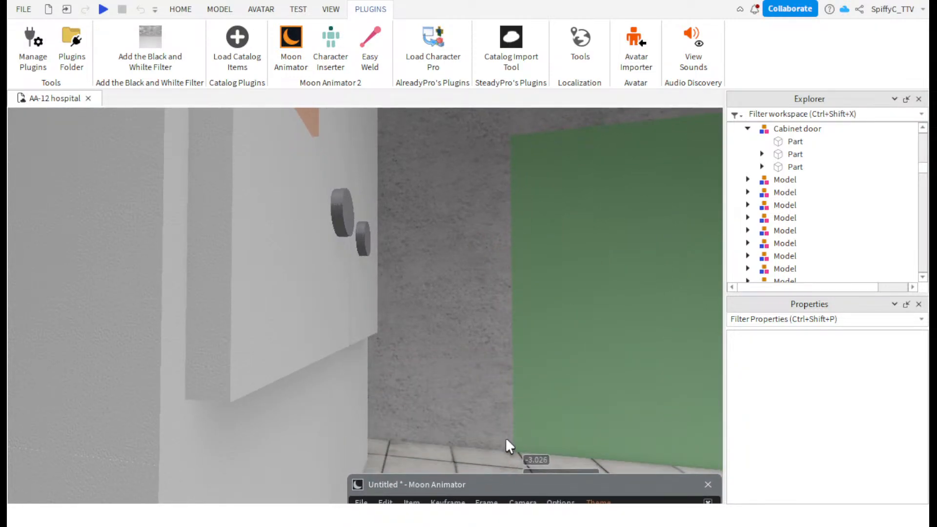
scroll(497, 377, "down", 6)
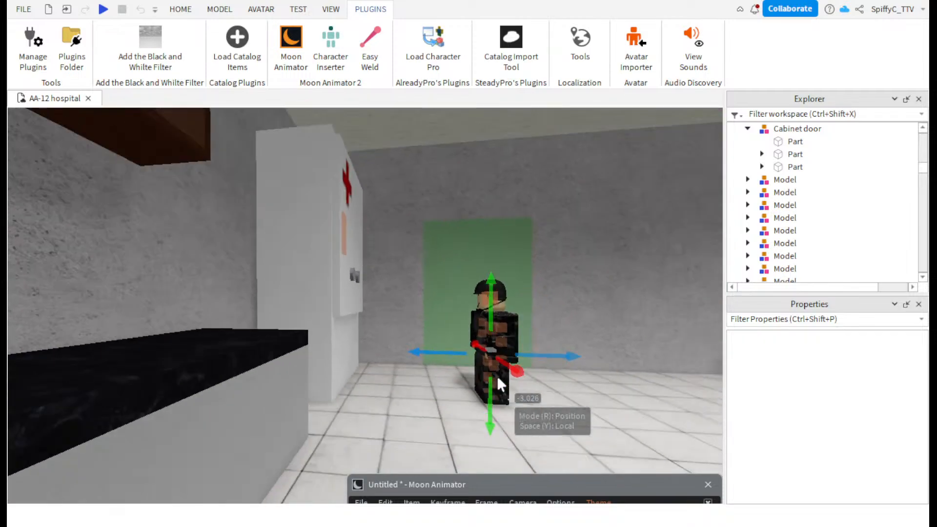
scroll(502, 371, "up", 2)
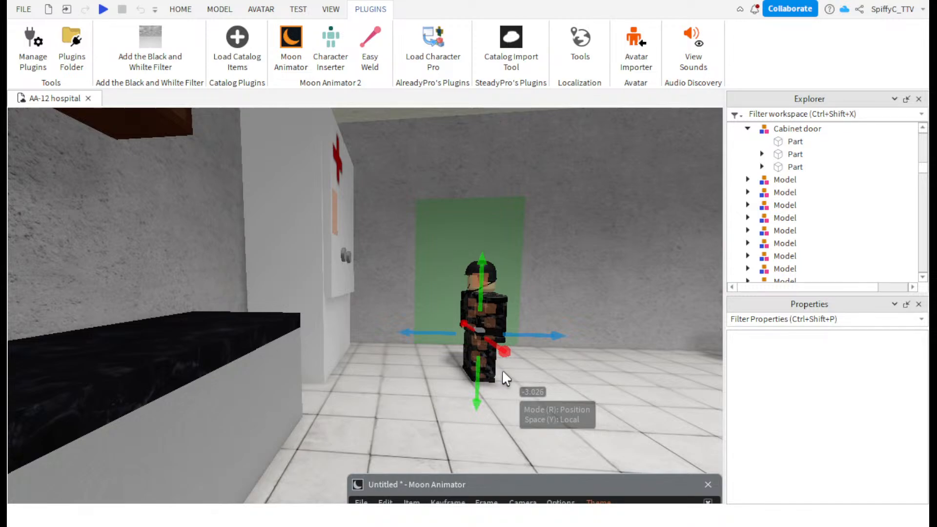
left_click_drag(547, 486, 587, 287)
right_click_drag(579, 261, 578, 273)
scroll(465, 379, "up", 2)
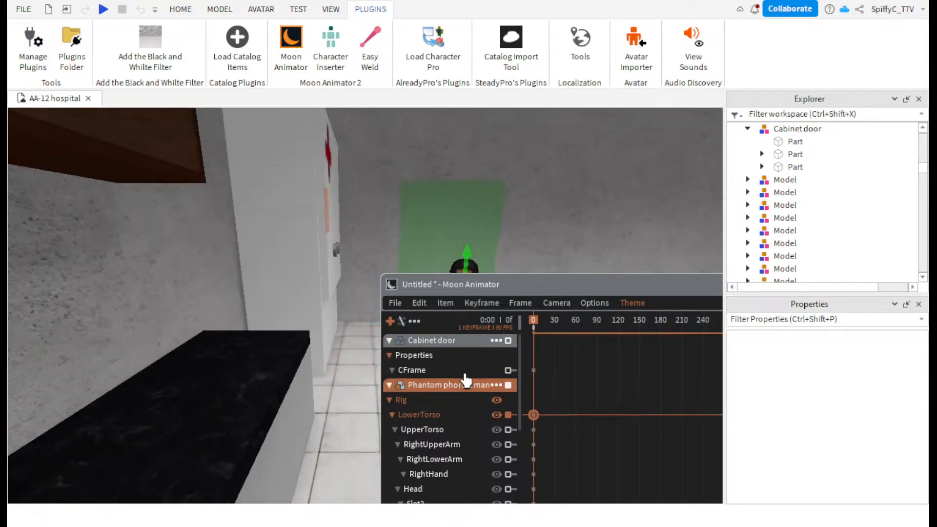
right_click_drag(507, 229, 505, 226)
key("w")
left_click_drag(566, 285, 585, 222)
scroll(506, 375, "down", 5)
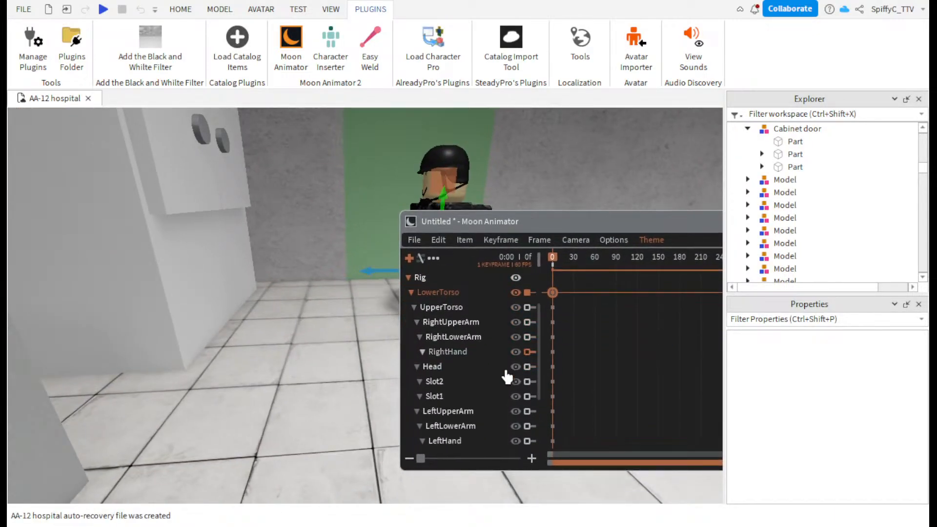
scroll(501, 327, "up", 5)
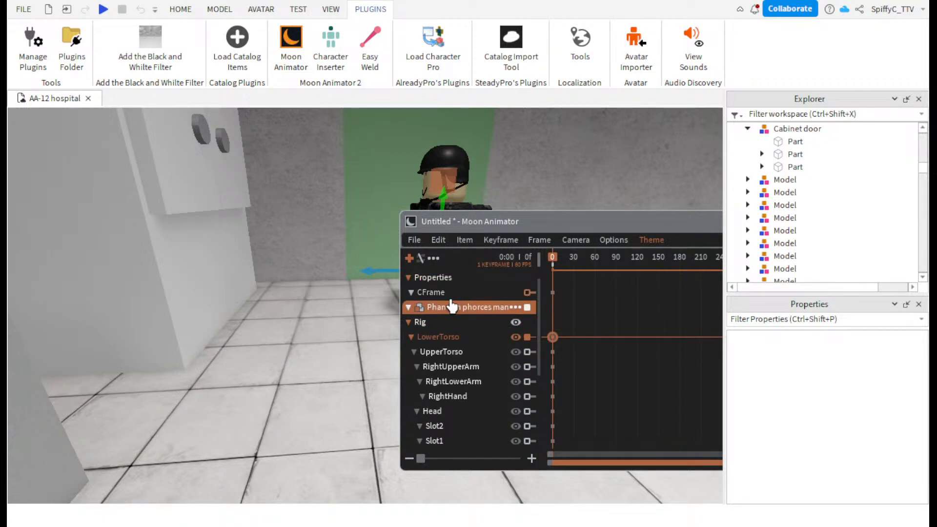
left_click(450, 307)
left_click(459, 241)
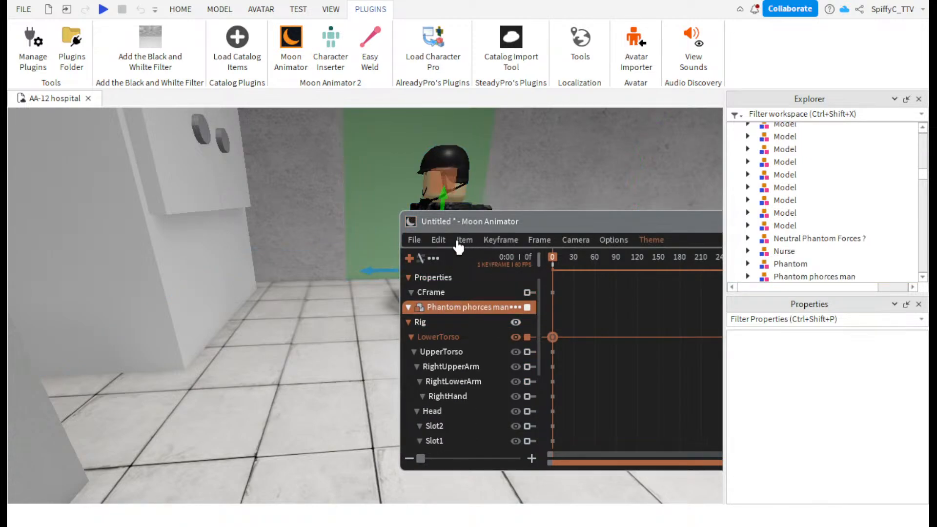
left_click(438, 239)
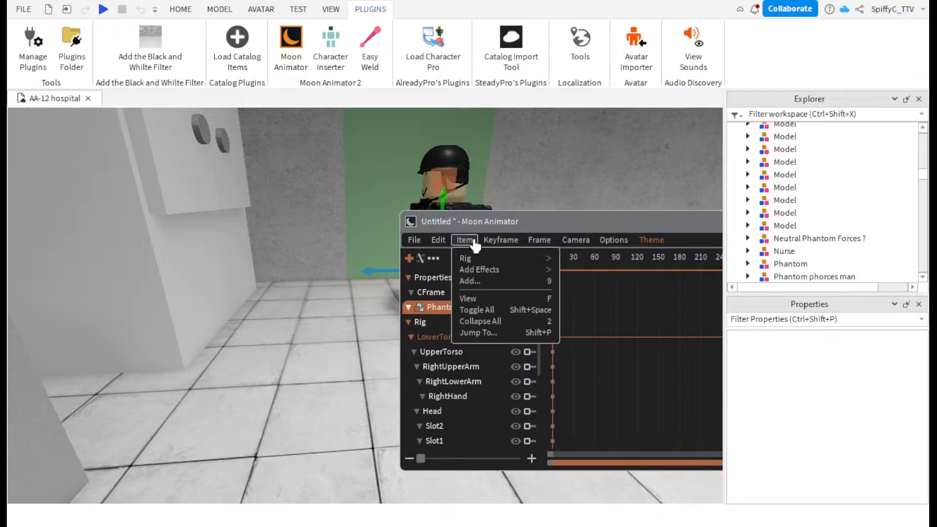
left_click(506, 261)
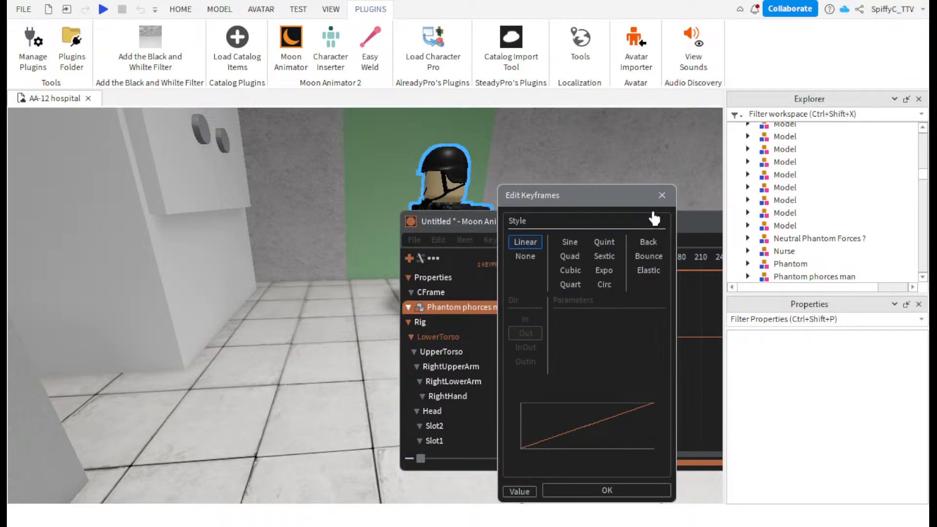
left_click(662, 195)
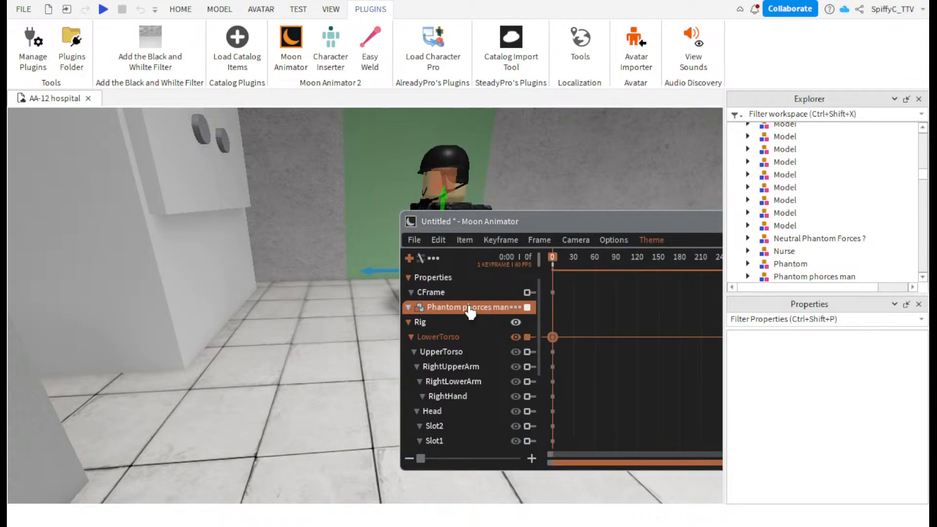
- Enable the CFrame property for the Phantom phorces man item in the animation
double_click(514, 308)
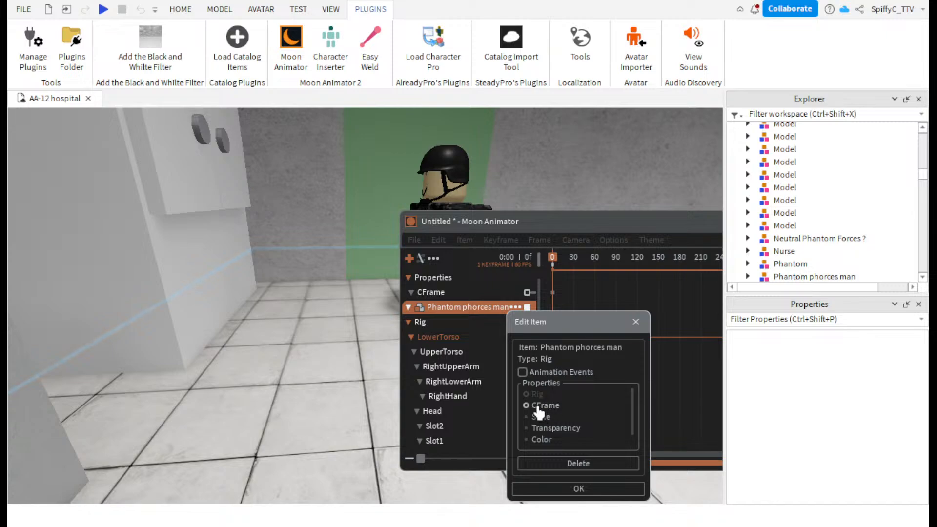
left_click(555, 489)
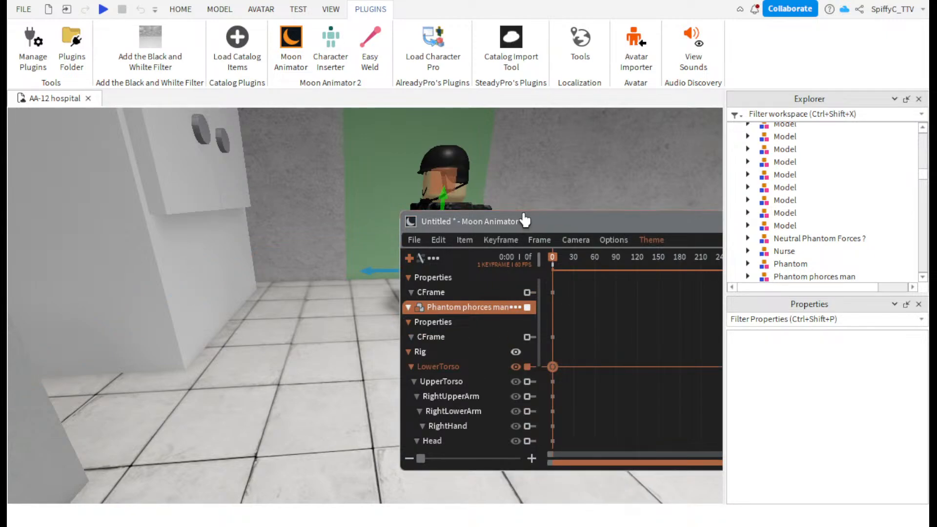
left_click_drag(527, 226, 514, 340)
- Examine the rig's distance and alignment to the cabinet door from several viewpoints
scroll(514, 345, "down", 2)
scroll(524, 300, "up", 1)
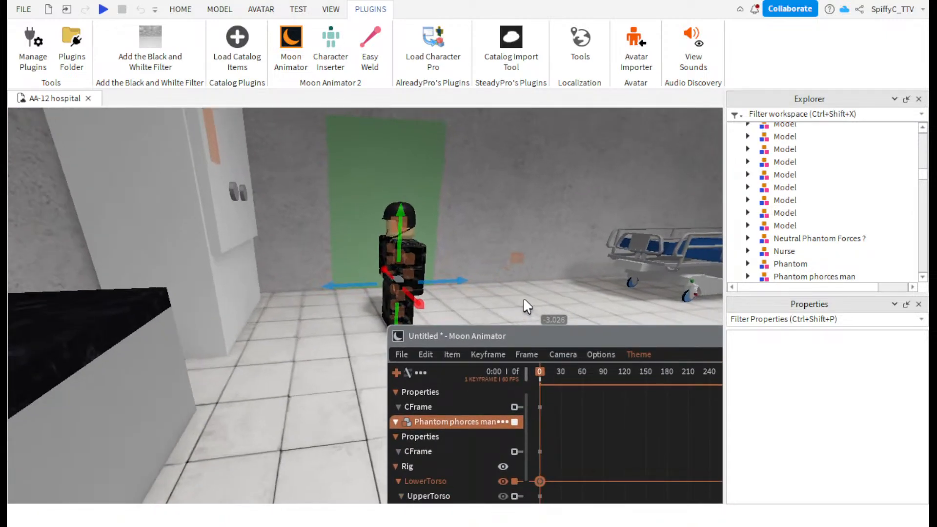
scroll(523, 297, "up", 3)
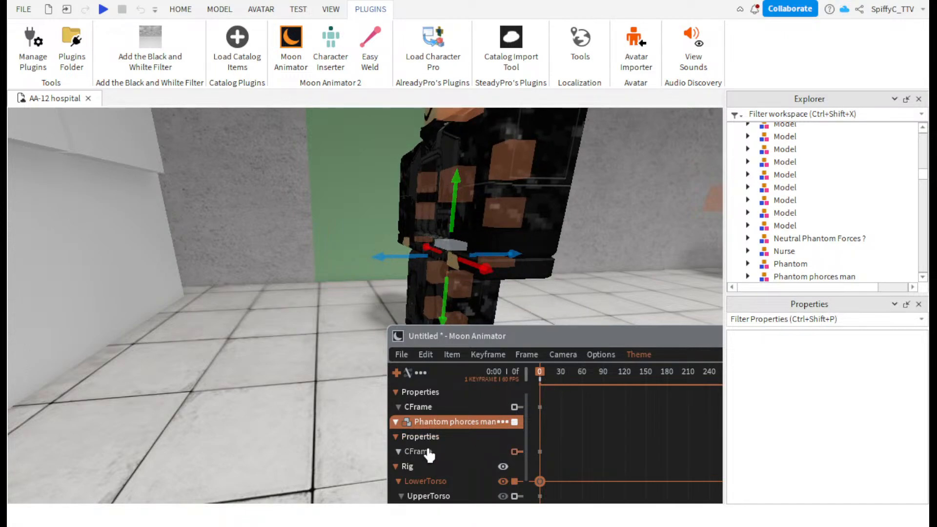
scroll(557, 309, "down", 4)
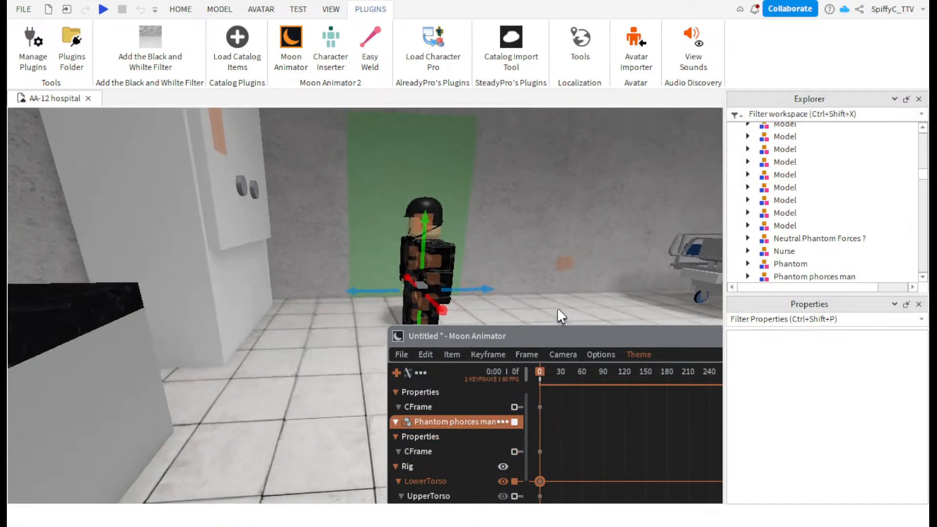
right_click_drag(558, 309, 558, 309)
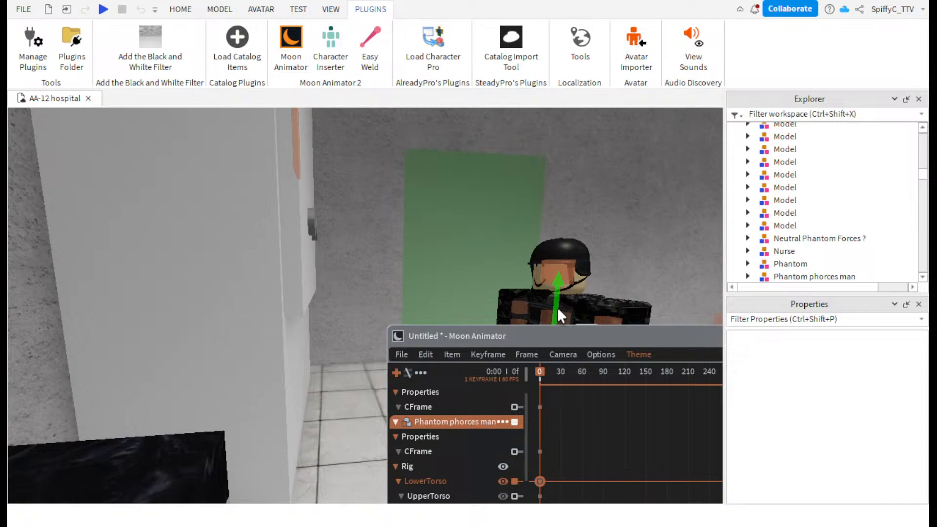
key("w")
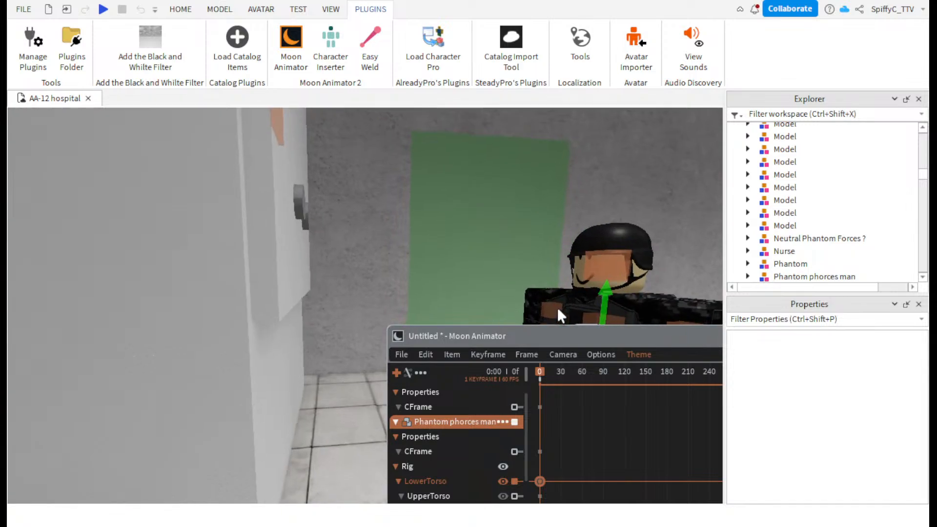
key("s")
key("w")
key("w")
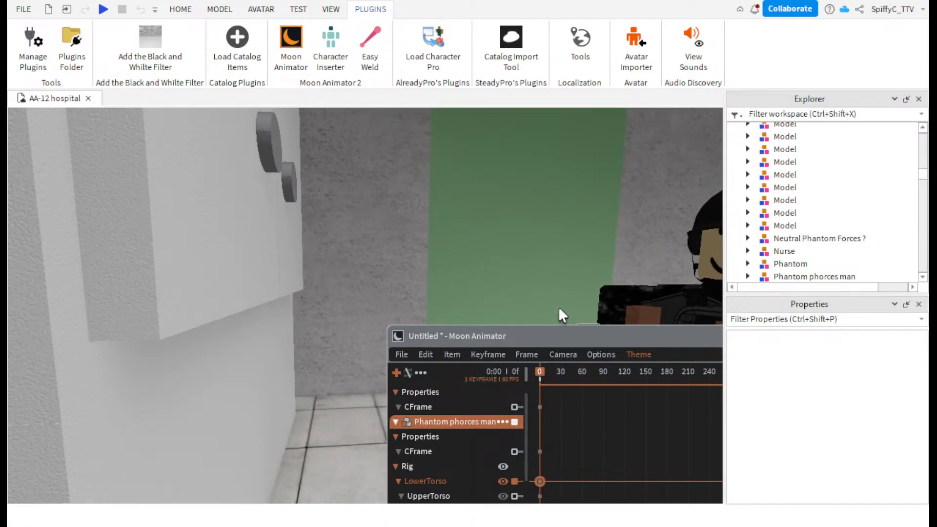
- Shift the rig's LowerTorso sideways by about 0.73 in front of the cabinet
key("s")
right_click_drag(525, 248, 524, 249)
key("s")
key("w")
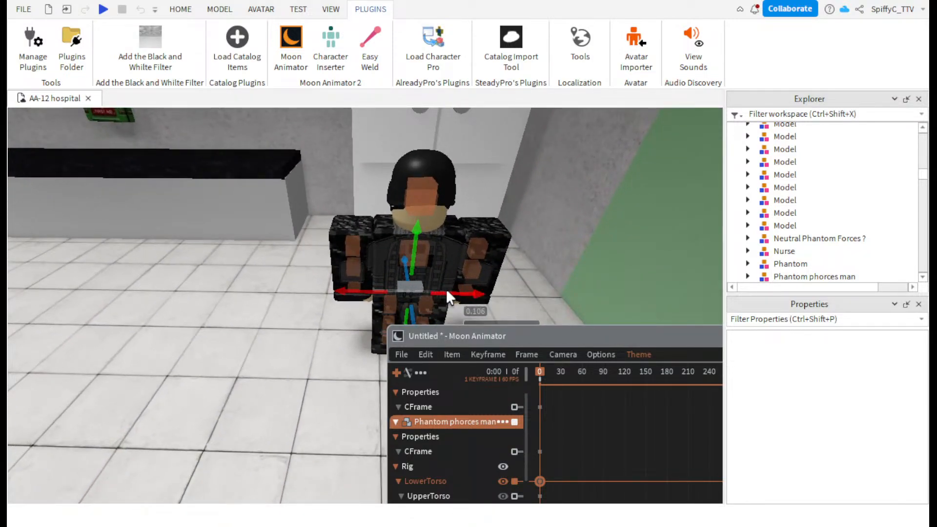
left_click_drag(447, 292, 474, 292)
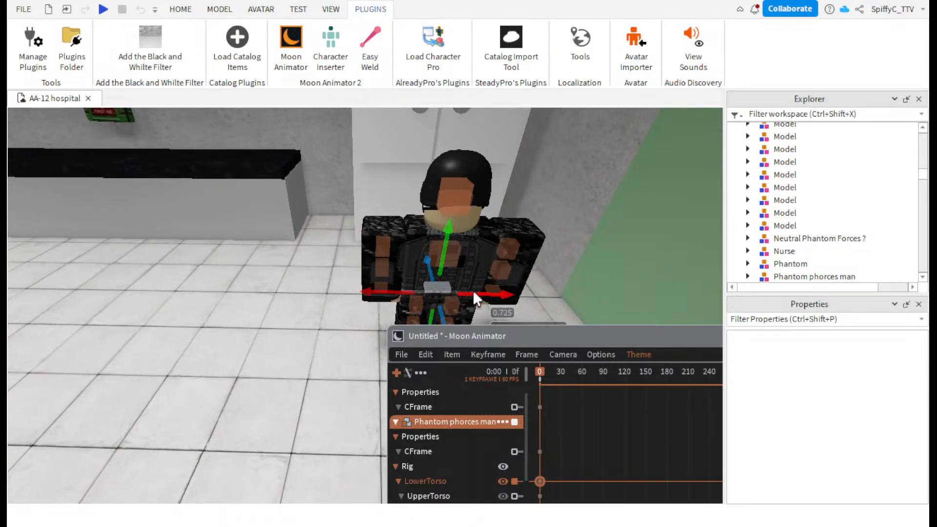
- Examine the rig's spacing and alignment in front of the cabinet from several viewpoints
key("s")
right_click_drag(473, 293, 473, 291)
key("w")
key("w")
left_click(282, 326)
key("s")
right_click_drag(298, 249, 298, 250)
key("w")
key("s")
key("s")
key("w")
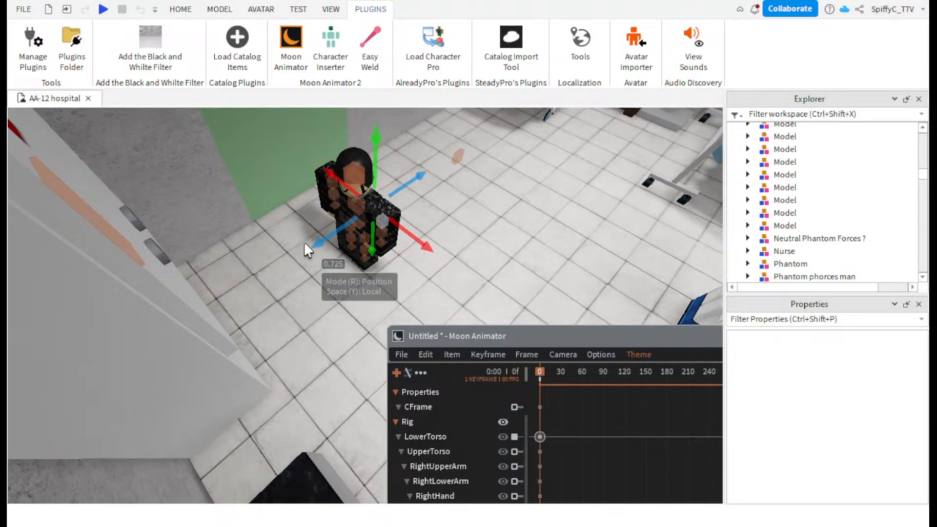
right_click_drag(369, 243, 369, 244)
key("w")
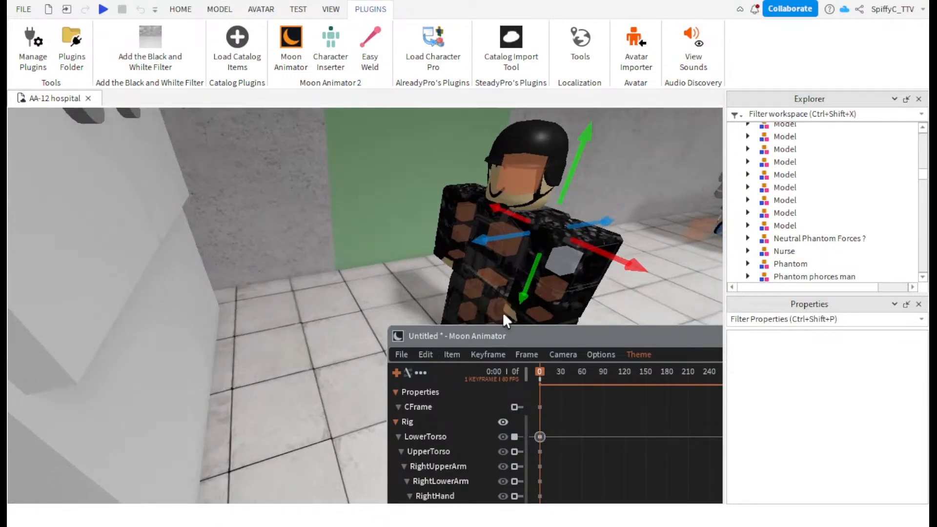
- Close the Explorer and Properties panels and shift the Moon Animator window clear of the rig
left_click_drag(527, 341, 512, 372)
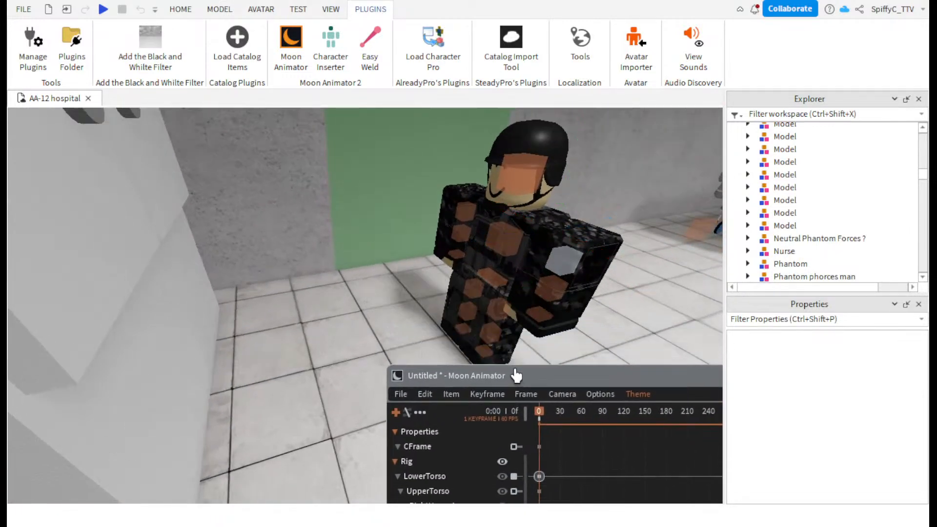
left_click(918, 99)
left_click(918, 99)
left_click_drag(611, 375, 796, 357)
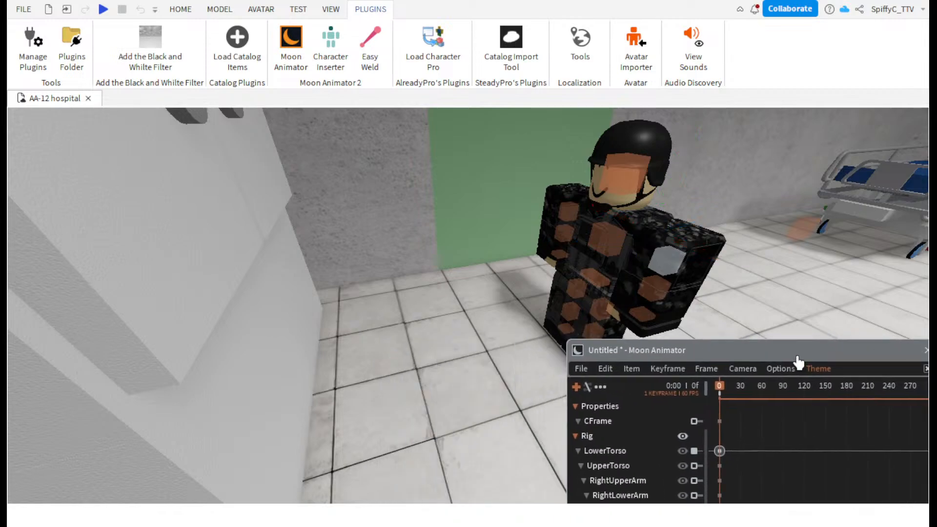
- Inspect the position handles of the rig's LowerTorso and of the CFrame track from beside the cabinet
key("s")
right_click_drag(781, 279, 780, 279)
key("w")
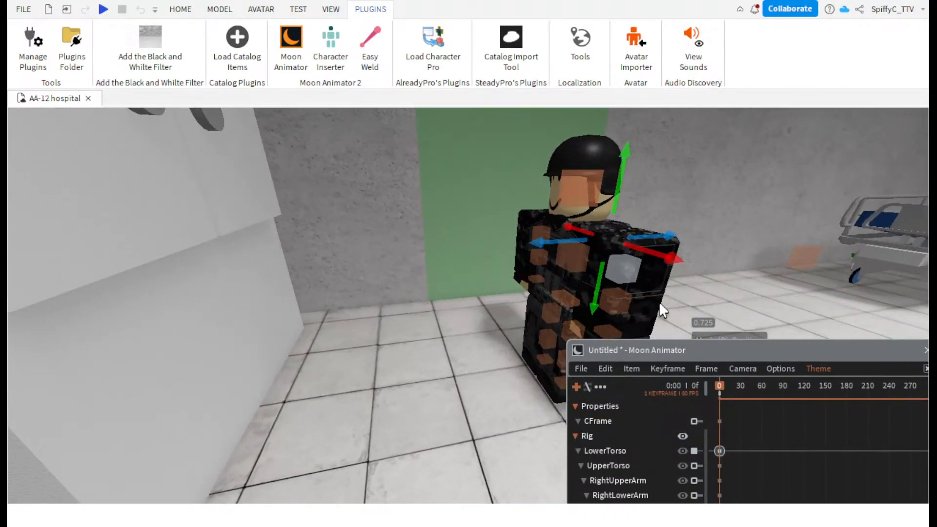
left_click(558, 295)
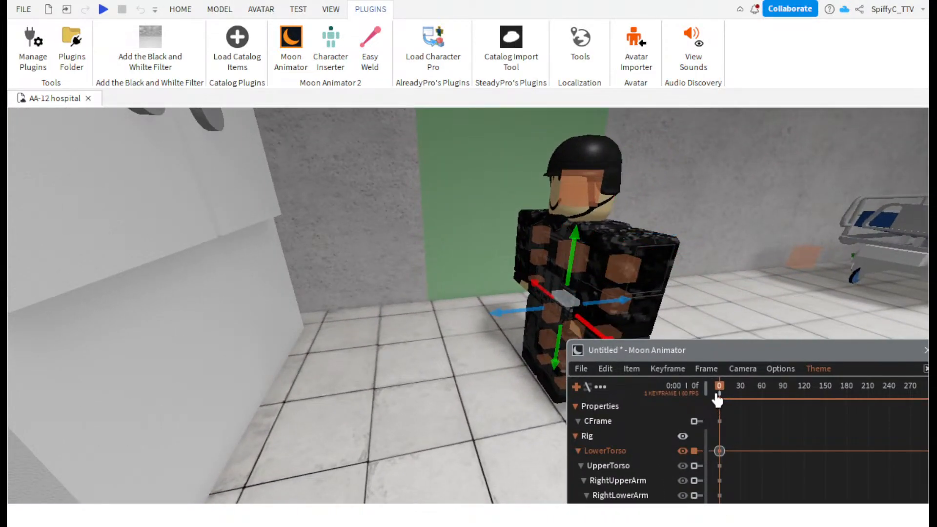
left_click(617, 419)
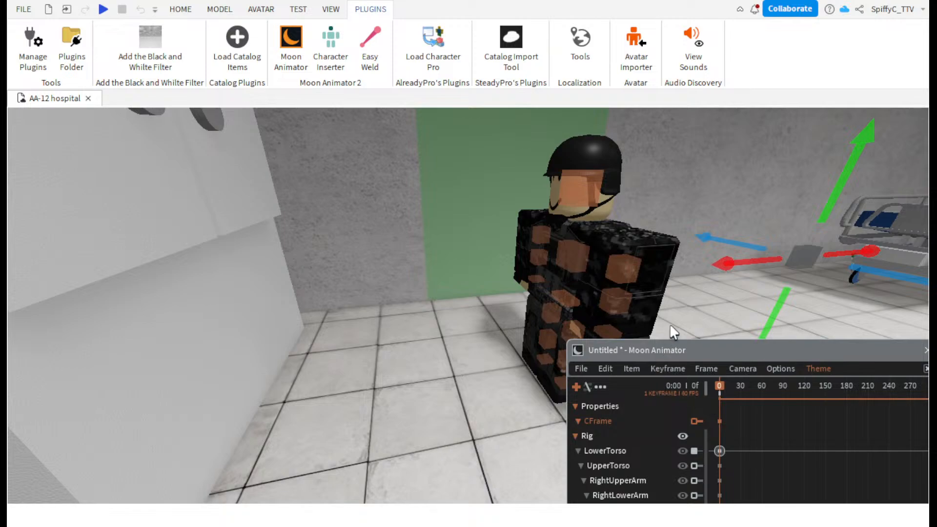
key("s")
right_click_drag(683, 304, 683, 305)
key("w")
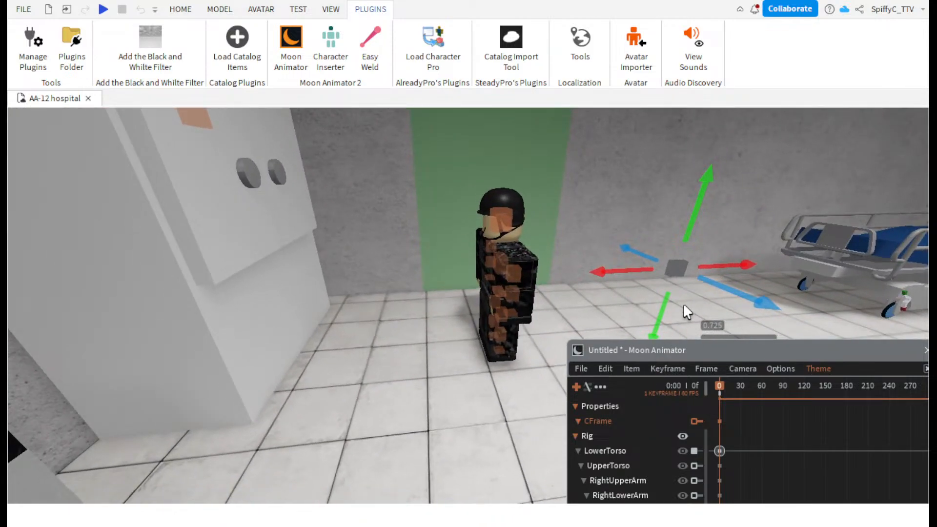
- Keyframe the LowerTorso at frame 30, moved about 4.98 forward so the rig stands at the cabinet
left_click_drag(699, 355, 717, 296)
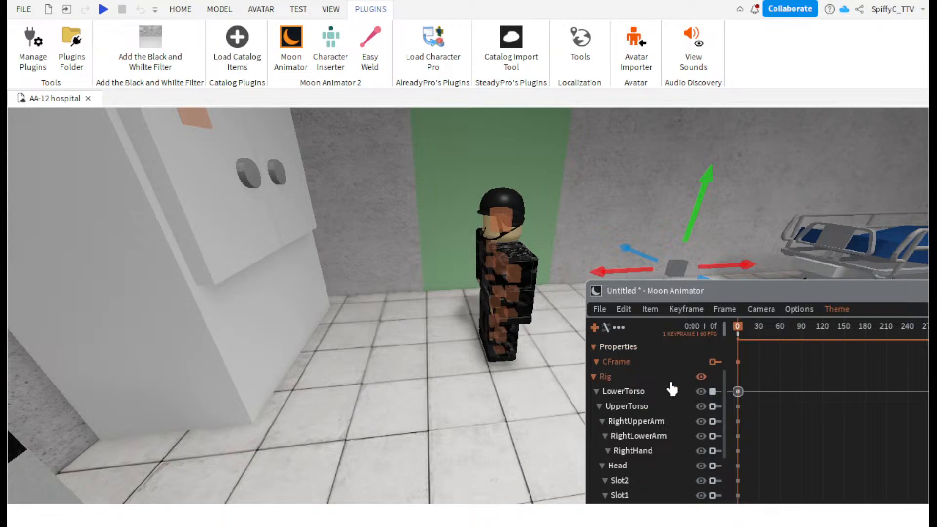
right_click_drag(512, 329, 512, 322)
key("a")
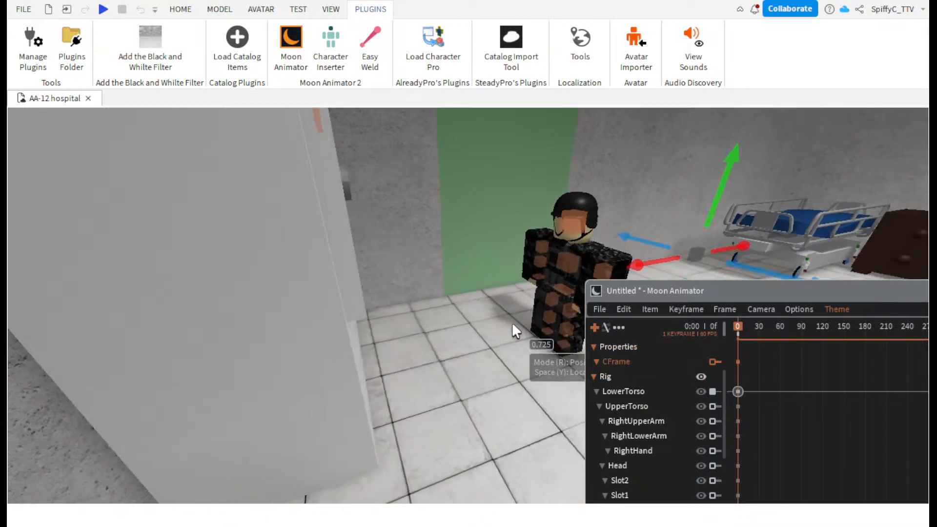
left_click(559, 289)
key("d")
right_click_drag(555, 293, 555, 290)
key("w")
key("s")
key("w")
key("s")
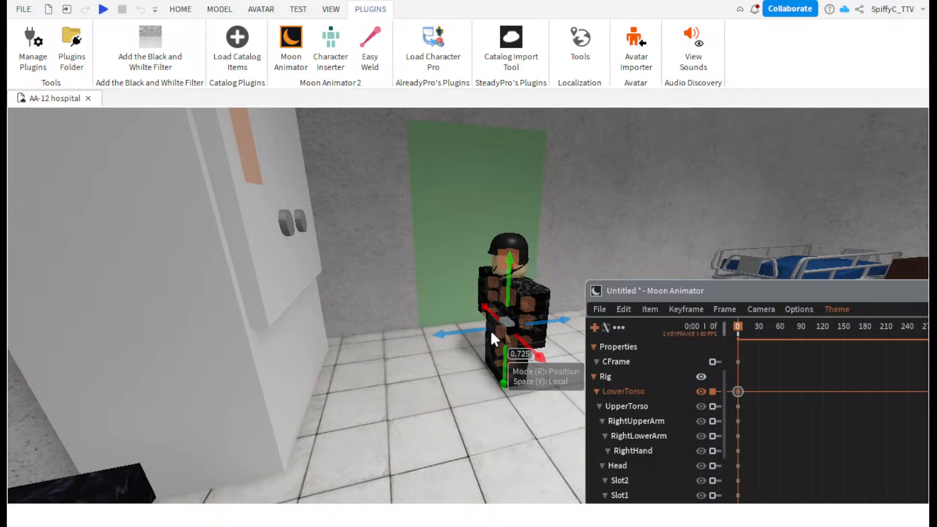
left_click_drag(749, 334, 757, 340)
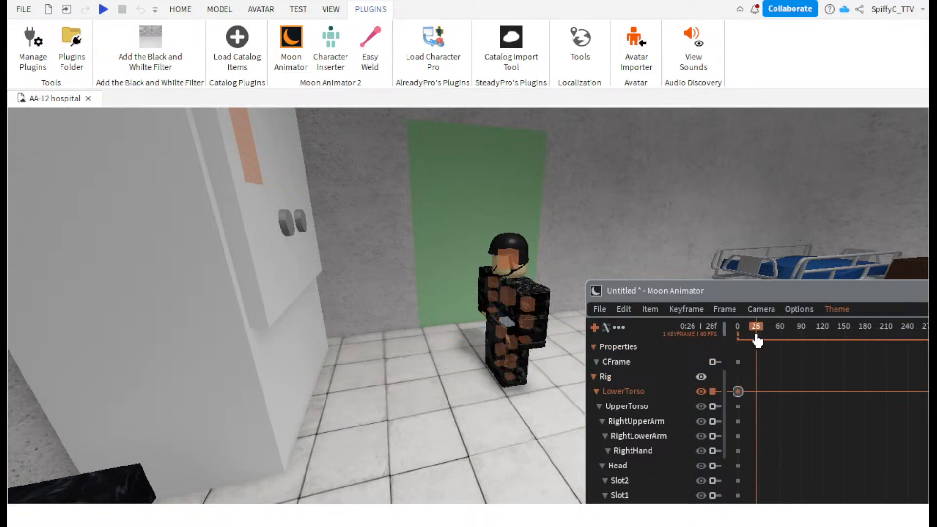
left_click_drag(471, 331, 312, 344)
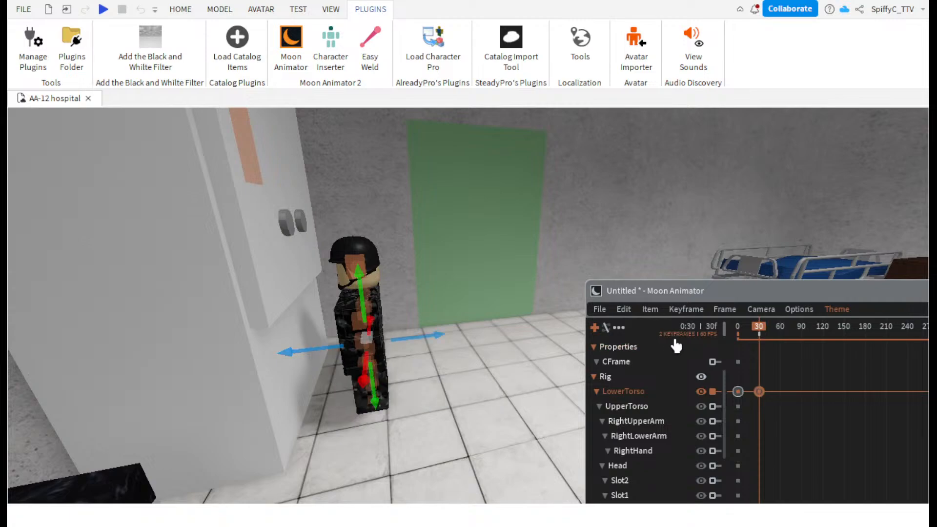
- Play back the rig's movement to the cabinet from the start of the timeline
left_click_drag(752, 328, 581, 335)
key("space")
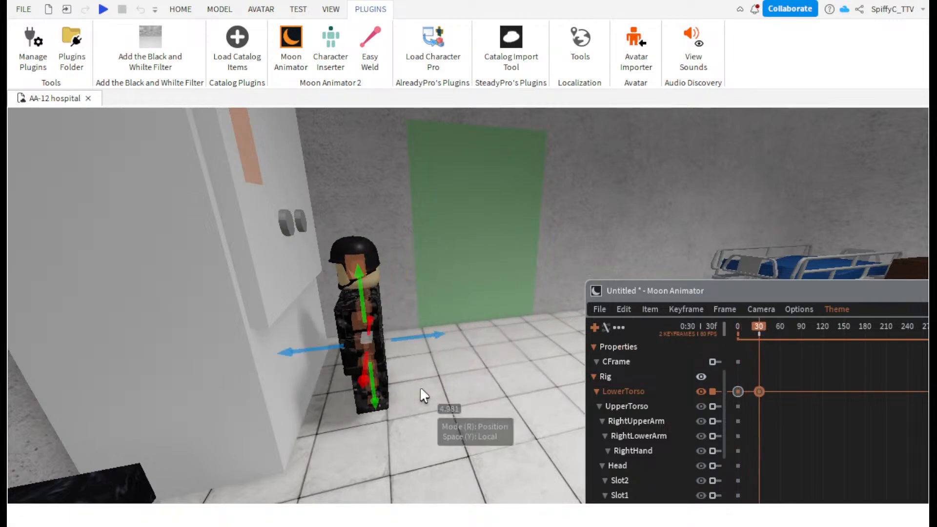
key("space")
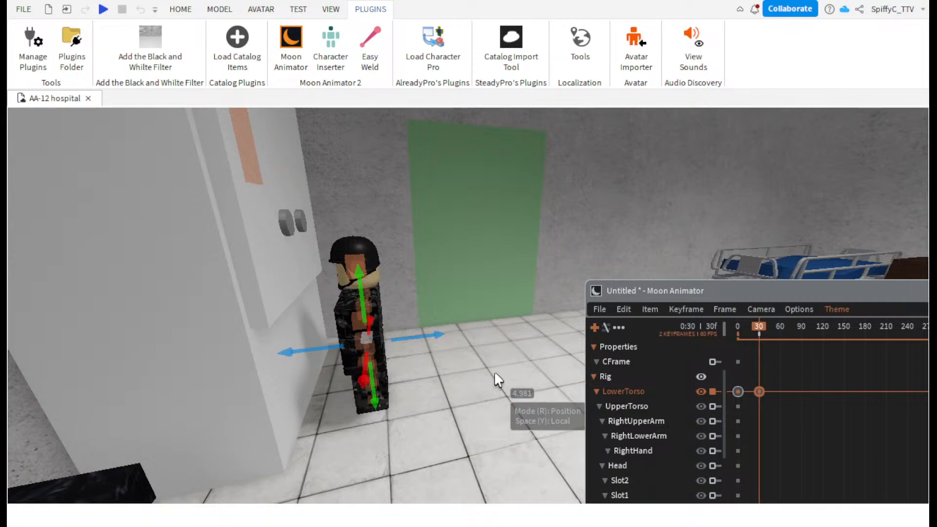
- At frame 0, move the LowerTorso about 5.16 back, farther away from the cabinet
left_click_drag(757, 336, 737, 330)
key("w")
right_click_drag(503, 322, 503, 322)
key("f")
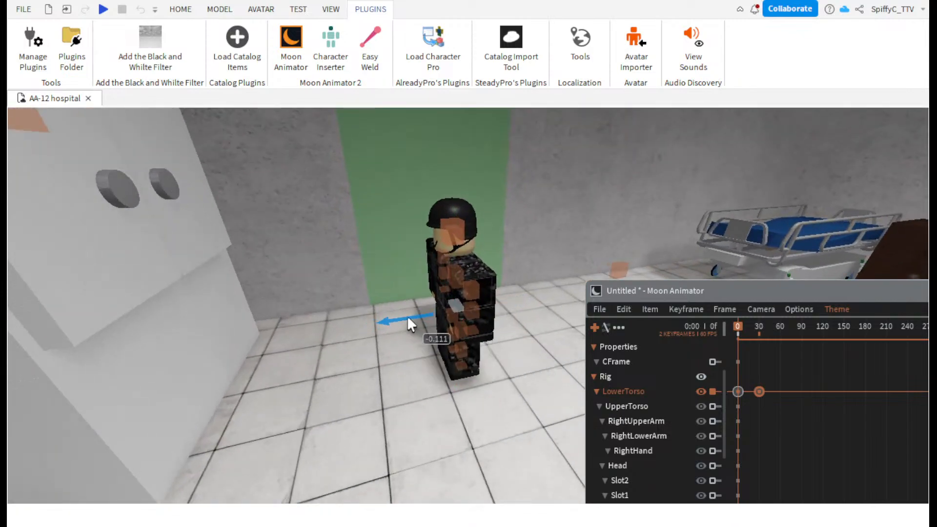
left_click_drag(408, 317, 521, 305)
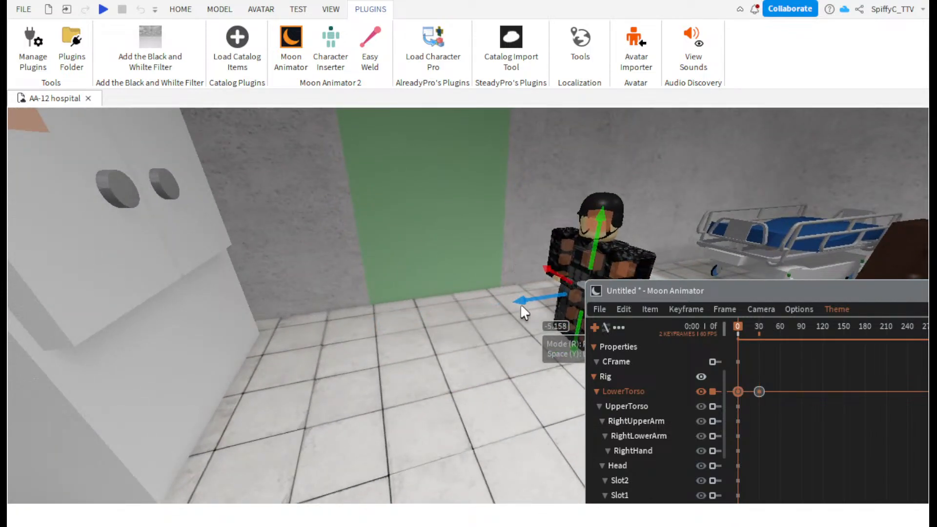
- Review the rig's longer approach to the cabinet by playing and scrubbing the animation from different viewpoints
right_click_drag(491, 301, 491, 301)
key("s")
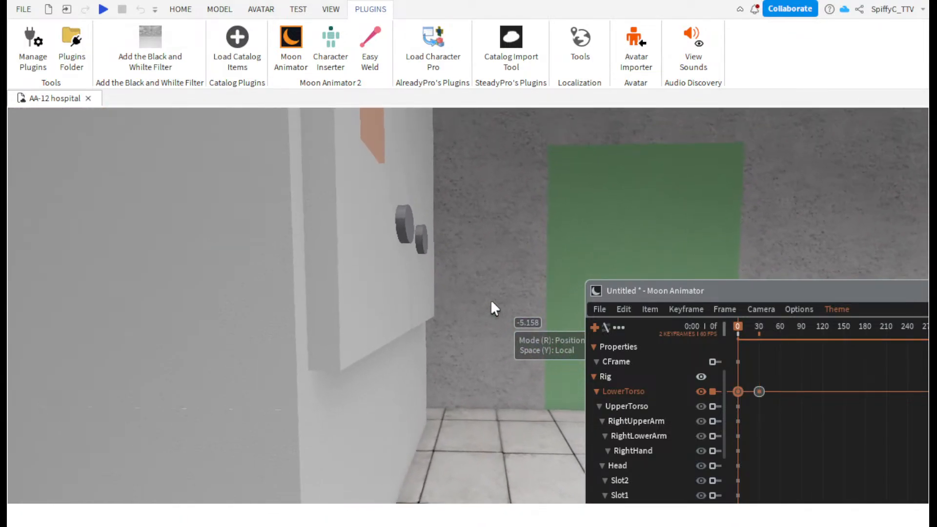
key("space")
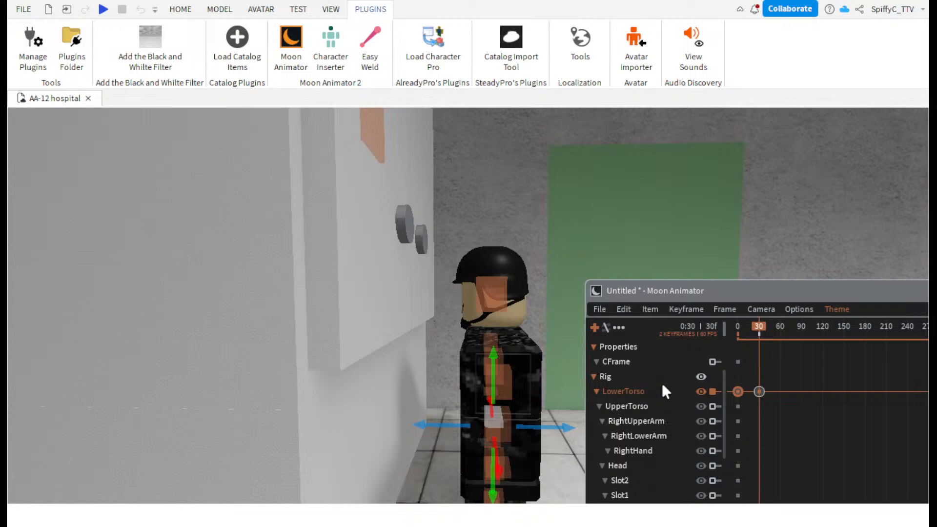
key("space")
left_click_drag(699, 299, 739, 507)
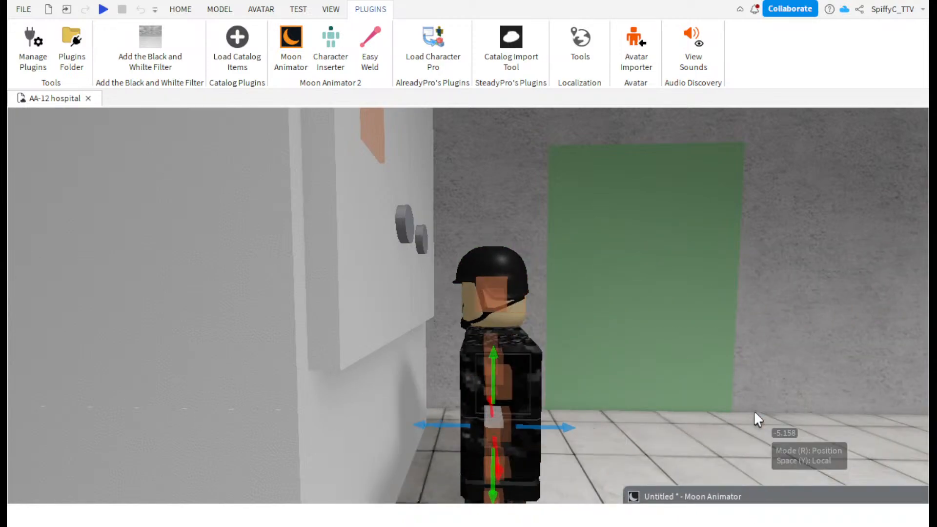
key("space")
left_click_drag(751, 495, 744, 336)
right_click_drag(723, 289, 719, 277)
key("s")
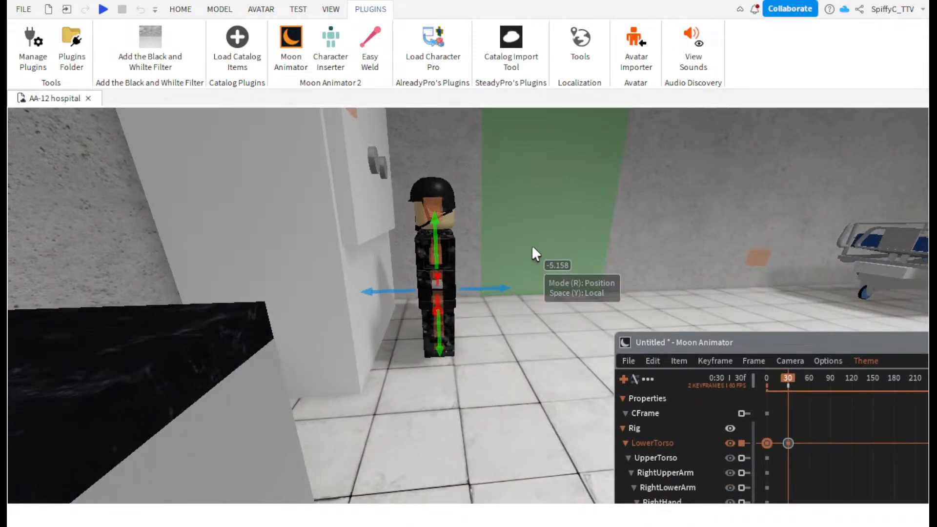
left_click_drag(786, 383, 765, 385)
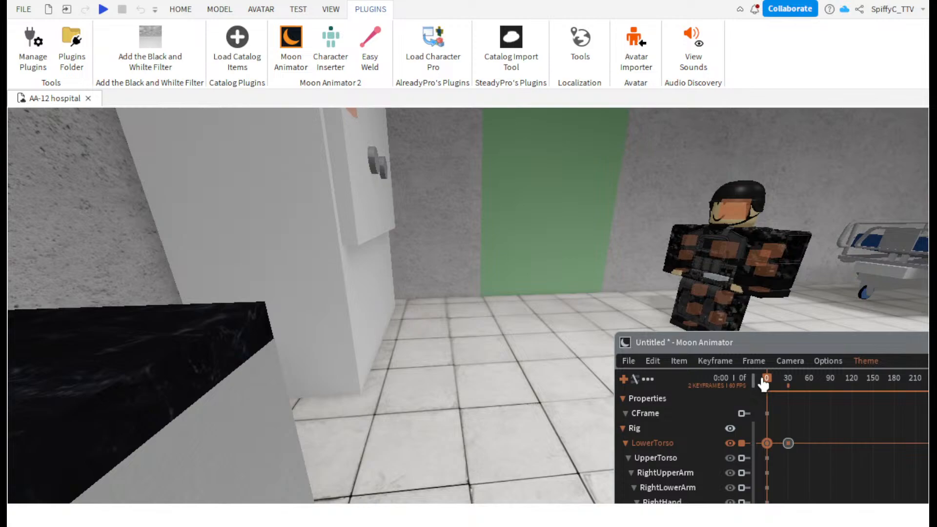
- Set the easing of both LowerTorso keyframes to Expo with direction Out
key("d")
key("w")
key("s")
right_click_drag(732, 298, 731, 298)
key("w")
key("d")
key("s")
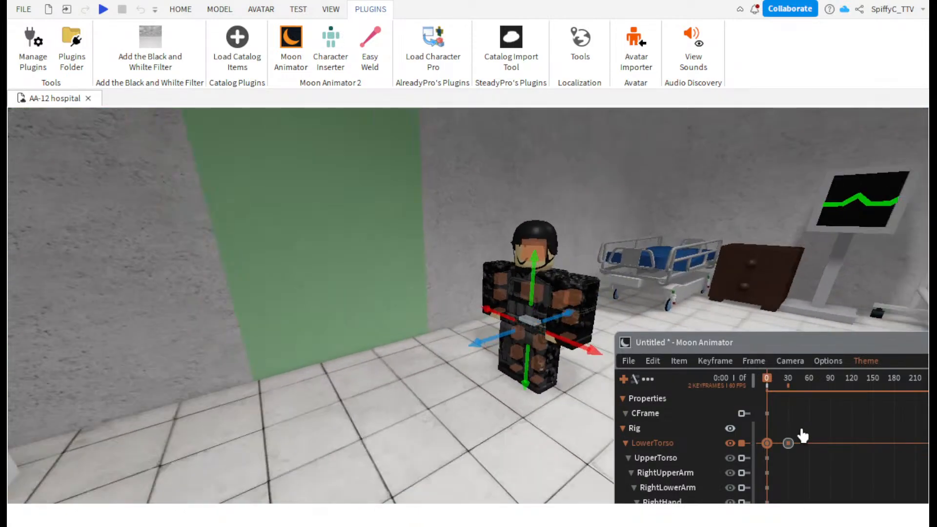
left_click_drag(797, 427, 761, 457)
left_click(713, 361)
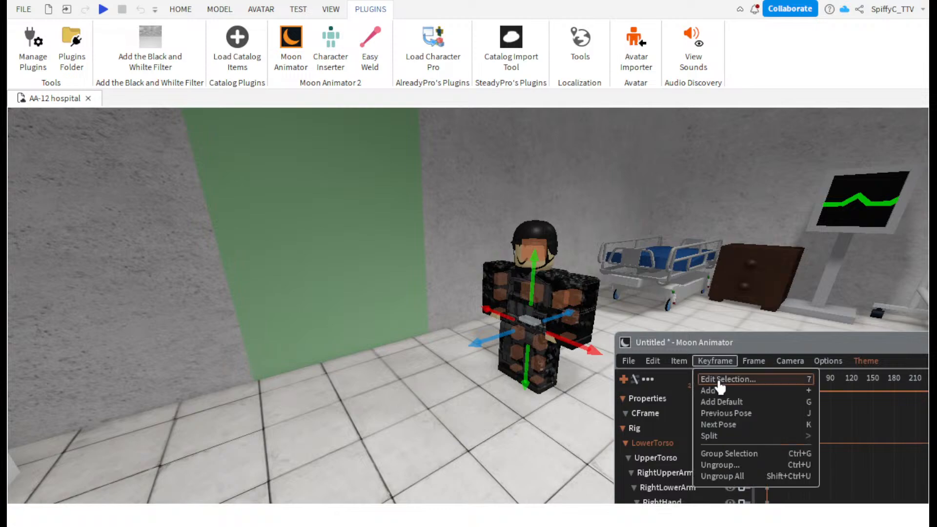
left_click(721, 386)
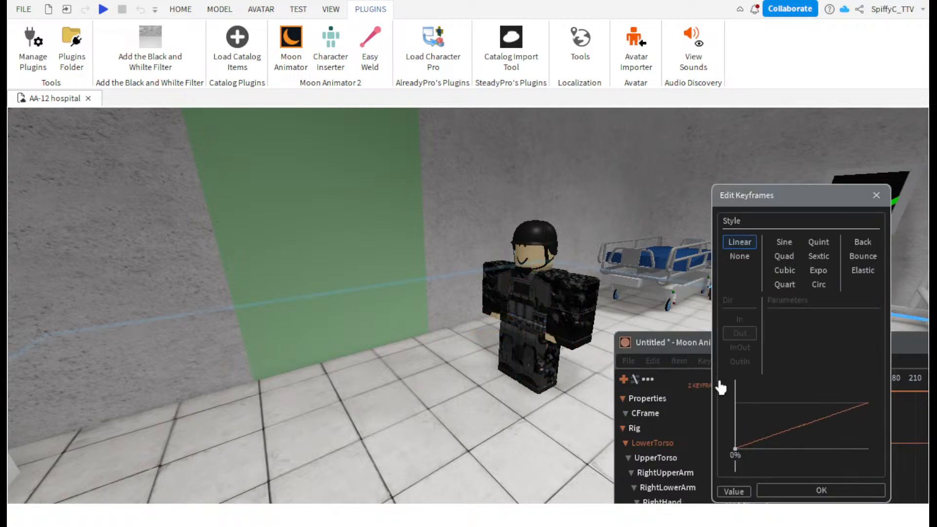
left_click(784, 243)
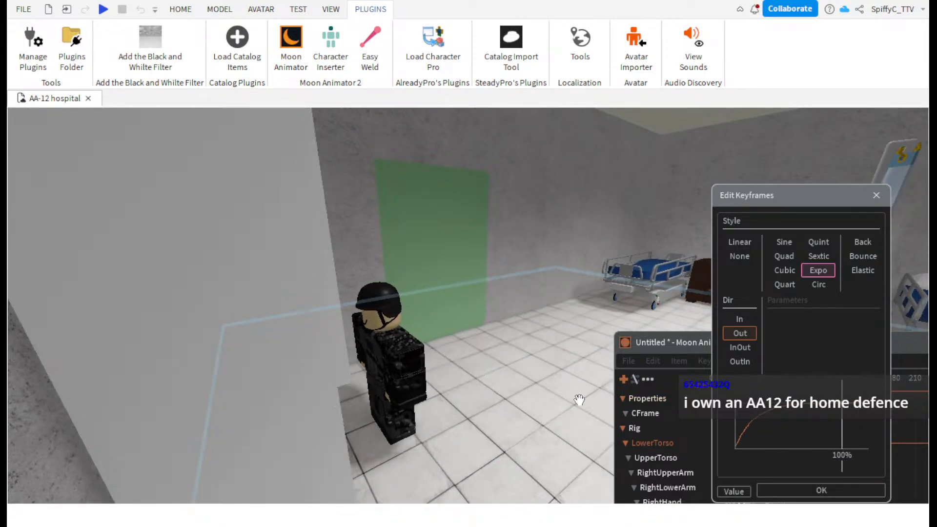
left_click(811, 490)
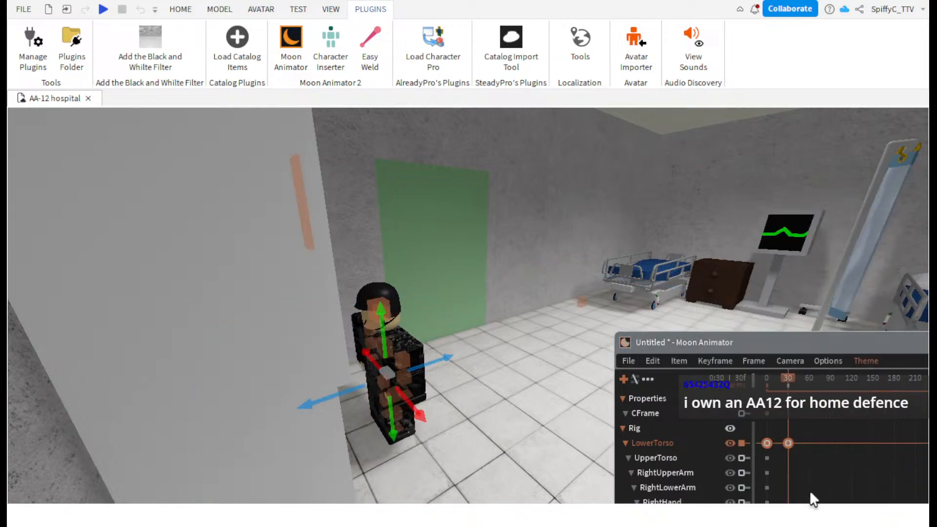
- Change the easing of the LowerTorso keyframes to Quad with direction Out
mouse_move(791, 394)
left_mouse_down()
mouse_move(763, 396)
mouse_move(787, 394)
left_mouse_up()
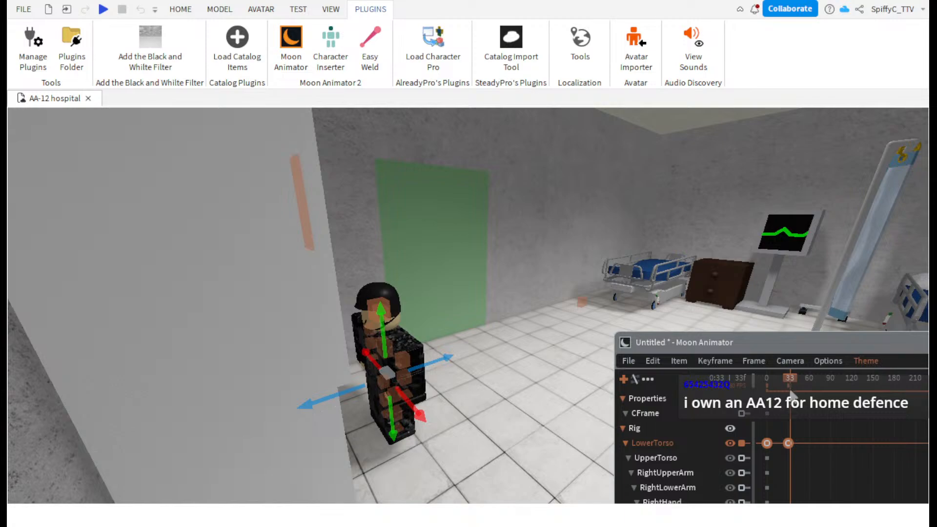
left_click(723, 371)
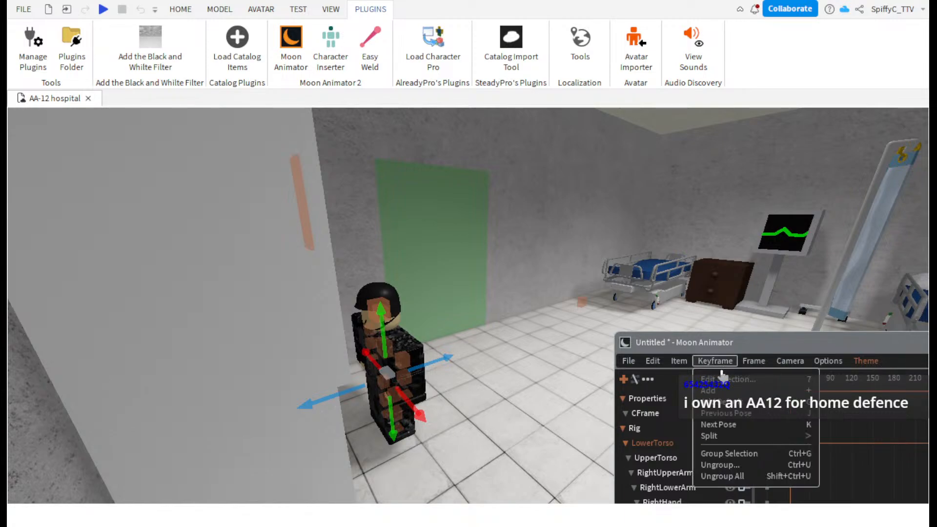
left_click(731, 381)
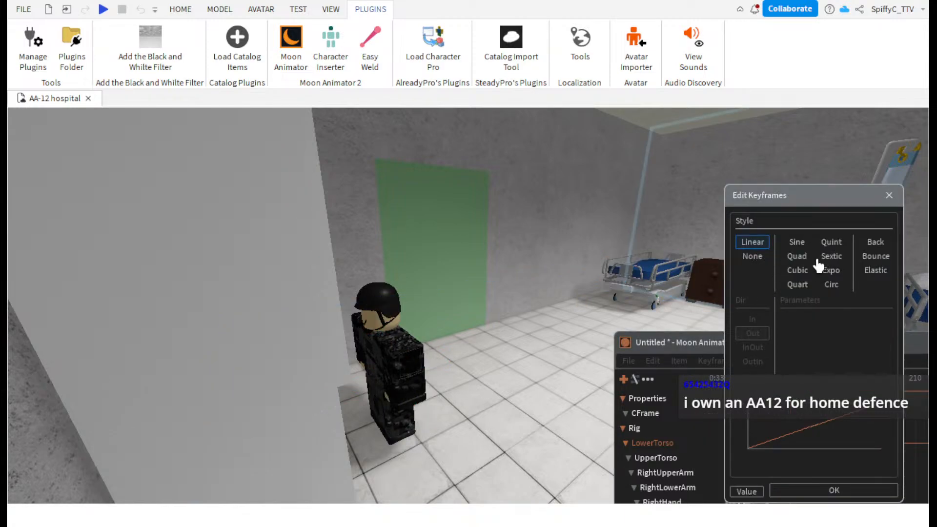
left_click(796, 257)
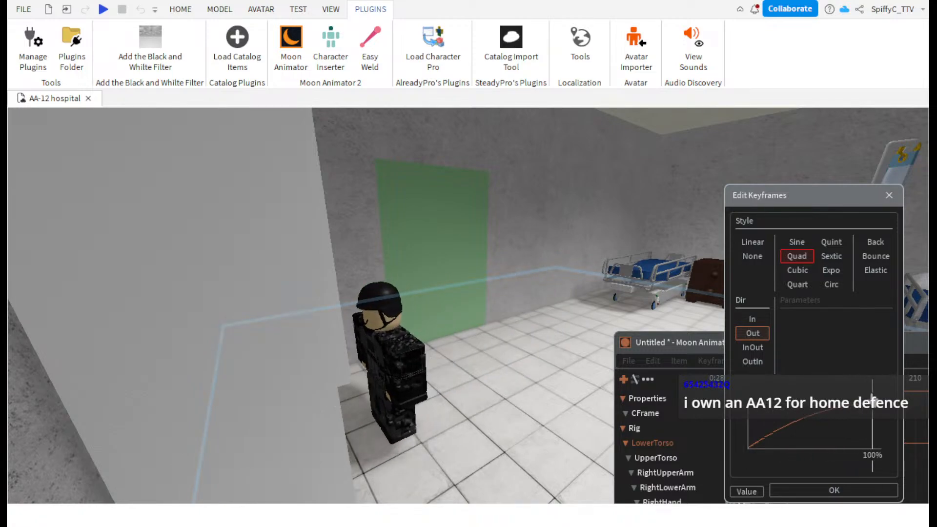
left_click(829, 490)
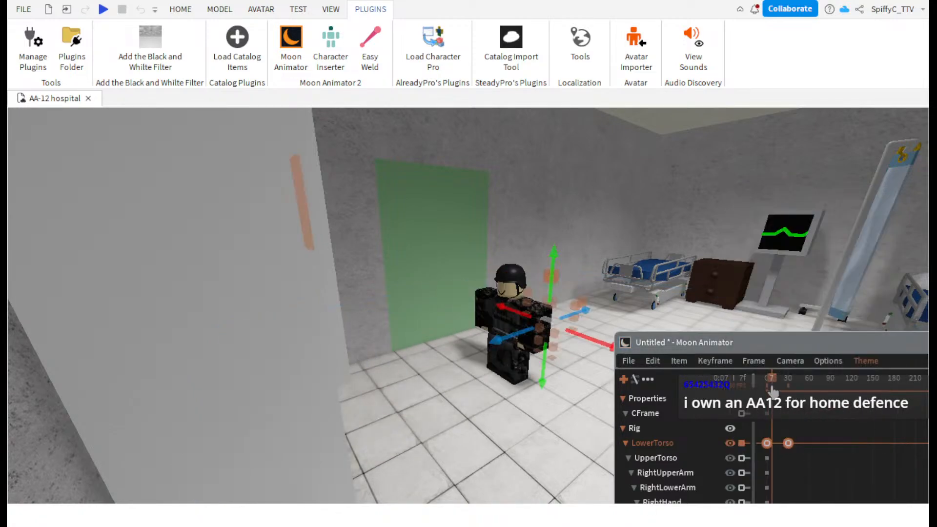
- Play back the eased approach and examine the rig's final position at the cabinet up close
key("space")
right_click_drag(557, 383, 557, 383)
key("w")
key("s")
key("w")
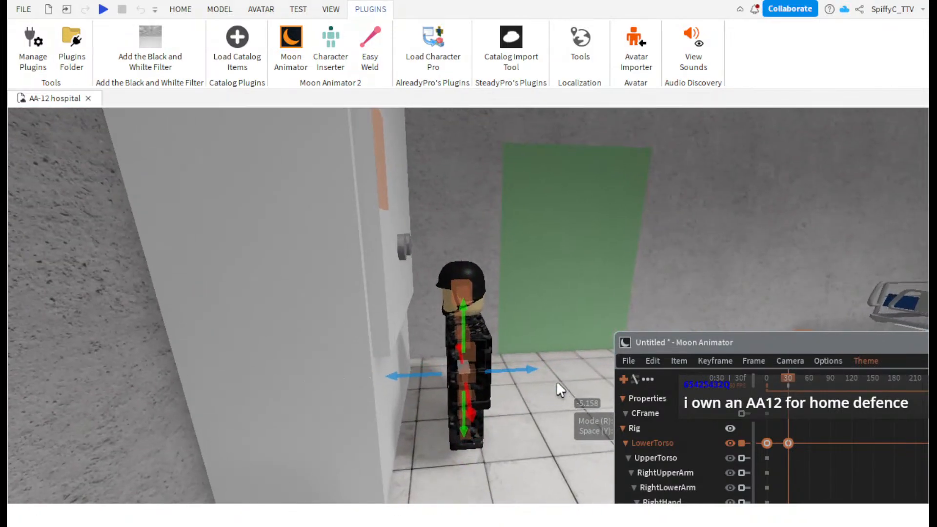
key("w")
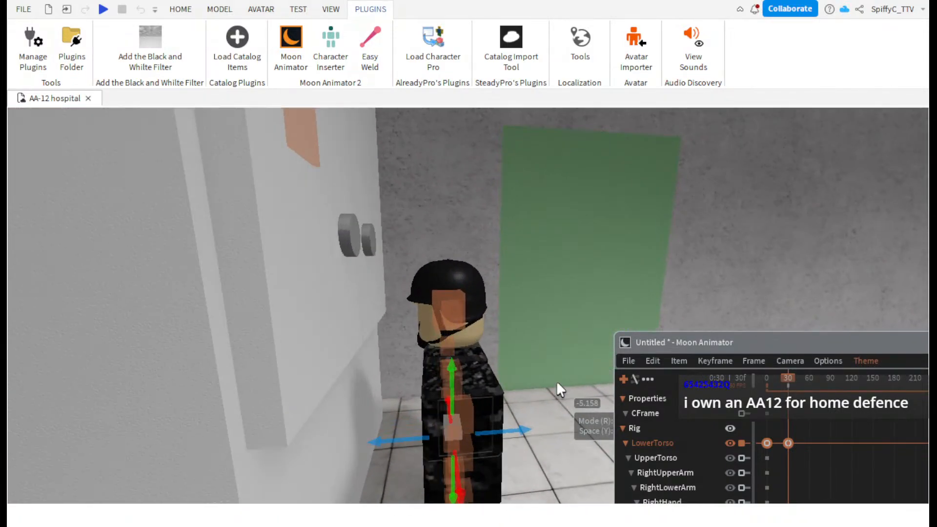
- Move the LowerTorso's end keyframe to frame 90 and return the playhead to frame 0
double_click(788, 443)
left_click(911, 196)
left_click_drag(788, 444, 834, 451)
left_click_drag(789, 380, 719, 374)
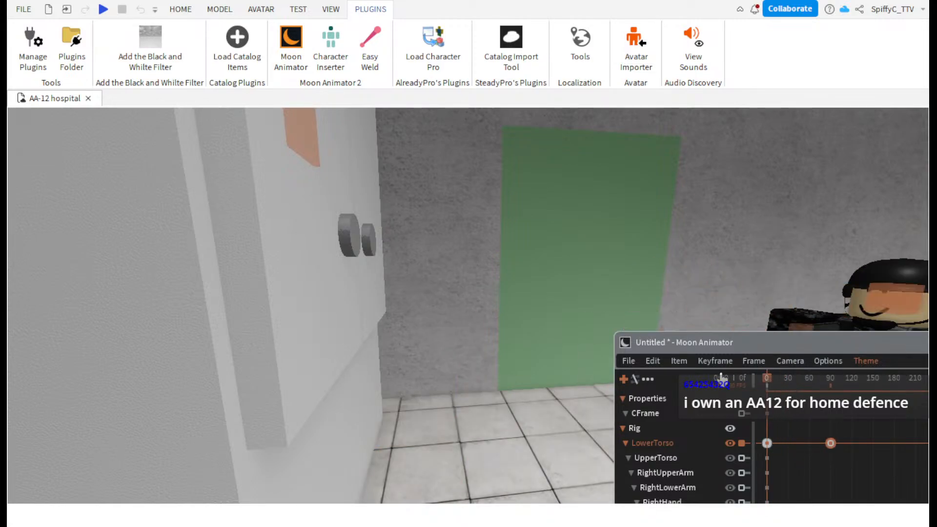
- Play back the approach to the cabinet and move the LowerTorso's end keyframe to frame 60
key("space")
key("s")
right_click_drag(622, 294, 622, 293)
key("w")
left_click_drag(836, 440, 825, 447)
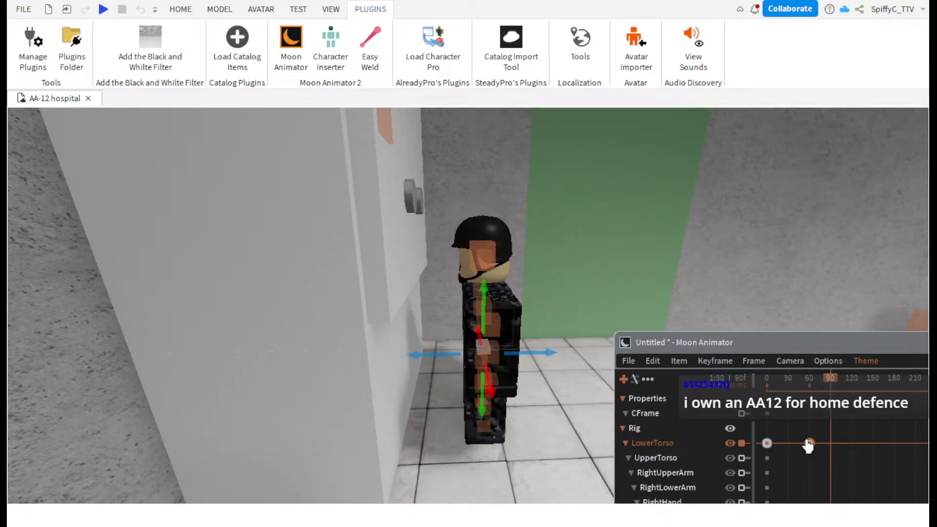
- Play back the shortened approach from the start and examine the rig's stance at the cabinet from several angles
left_click_drag(789, 379, 728, 378)
key("space")
key("s")
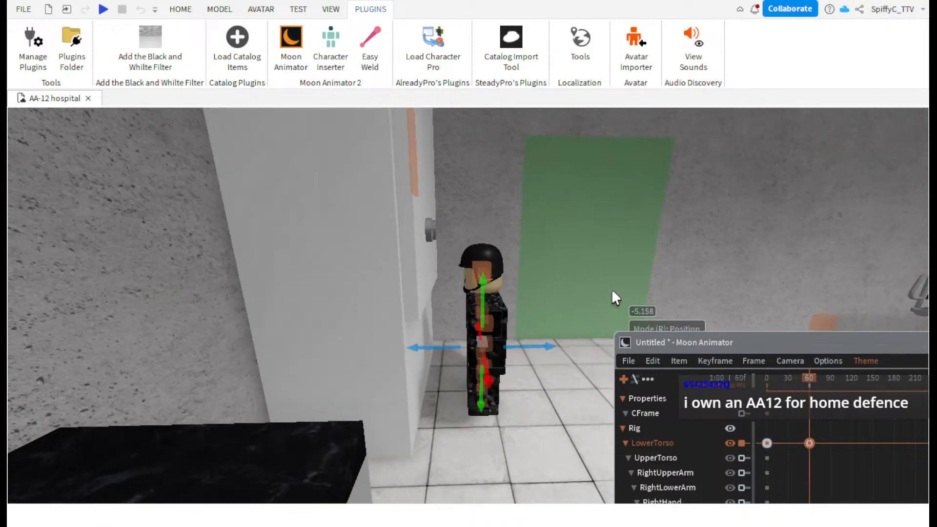
right_click_drag(612, 291, 612, 292)
key("w")
key("s")
key("w")
key("s")
key("w")
key("s")
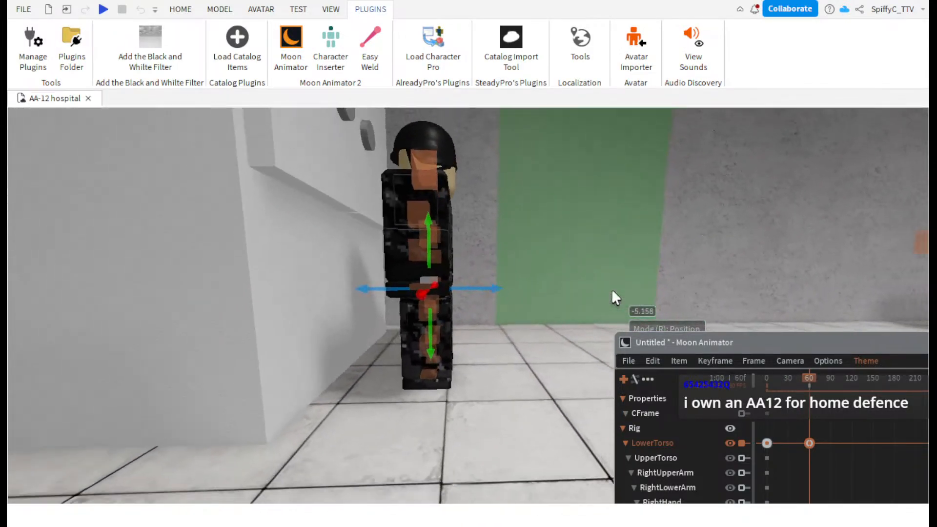
- At frame 0, rotate the rig's LeftUpperLeg forward and bend its LeftLowerLeg by -79.46°
left_click_drag(776, 381, 761, 380)
right_click_drag(687, 310, 706, 324)
key("w")
key("s")
key("w")
left_click(540, 284)
key("r")
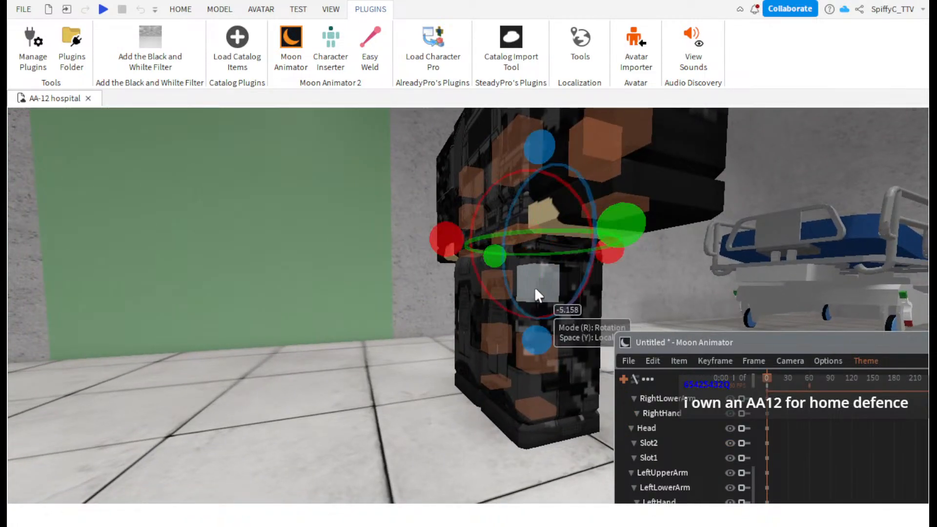
left_click_drag(447, 238, 431, 305)
left_click_drag(470, 340, 455, 337)
- Rotate the LeftUpperLeg by -42.55° and the LeftLowerLeg by -22.16° at frame 0
right_click_drag(455, 337, 455, 337)
key("a")
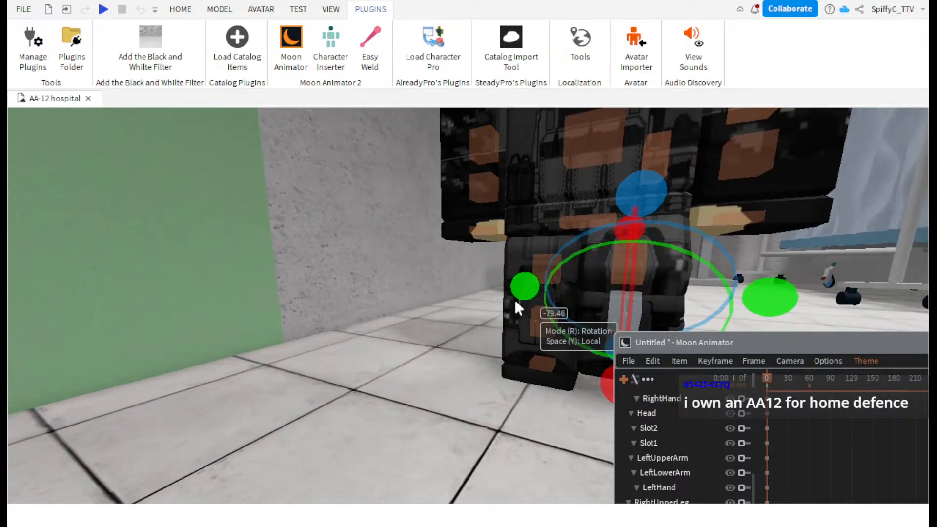
left_click(548, 261)
key("d")
right_click_drag(522, 261, 522, 263)
key("s")
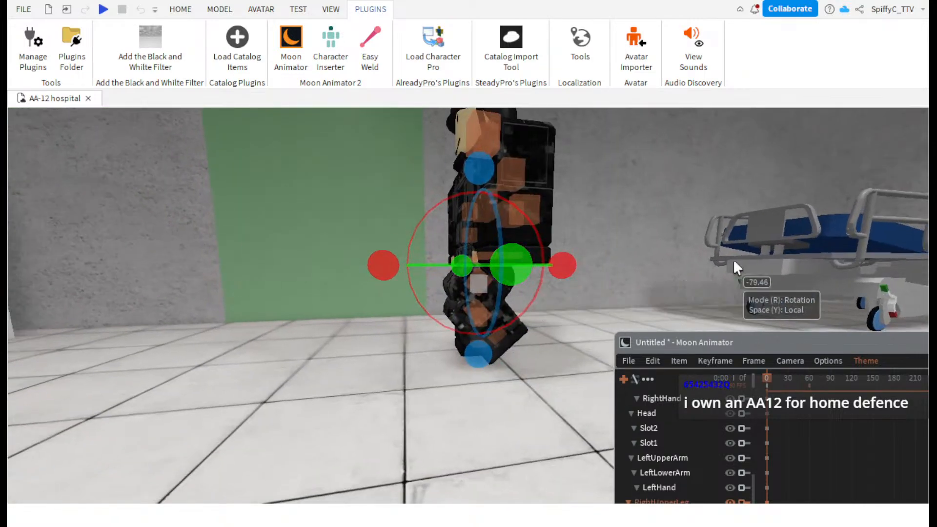
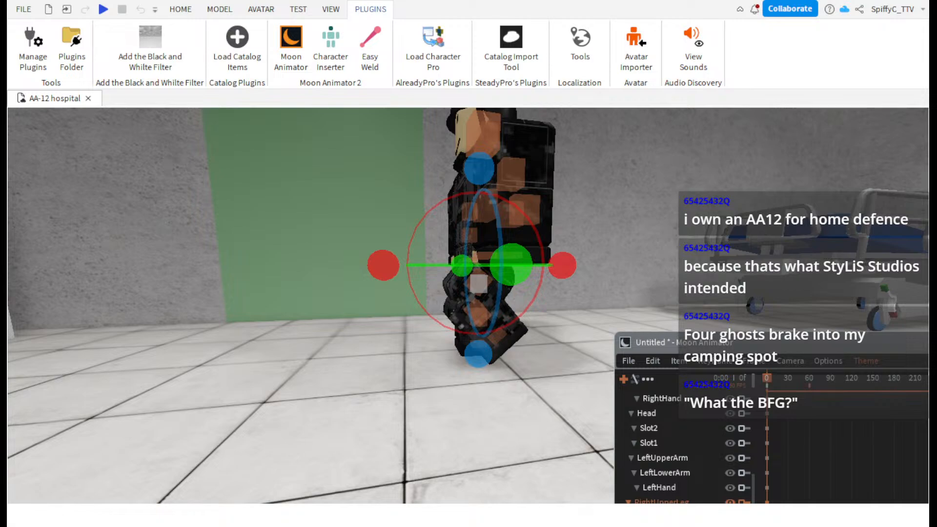
left_click(479, 278)
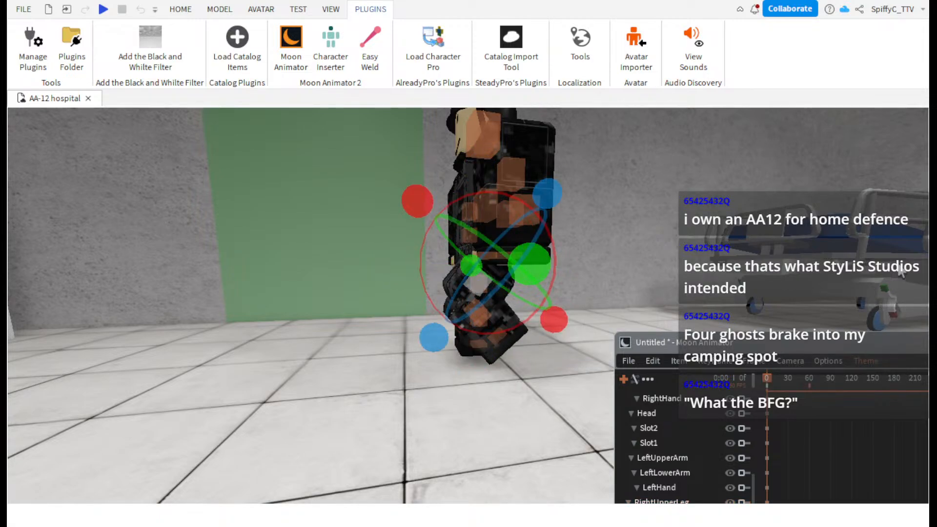
left_click_drag(553, 319, 592, 259)
left_click(521, 310)
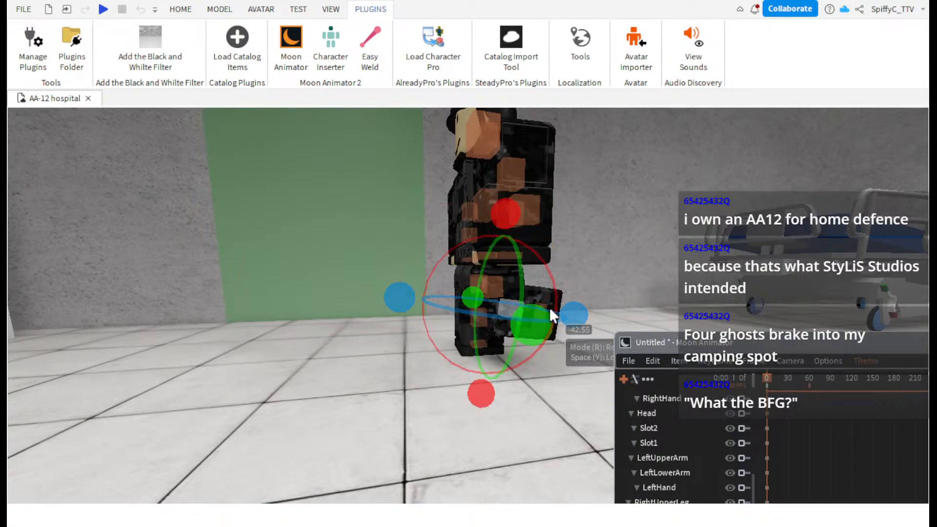
left_click_drag(510, 215, 477, 214)
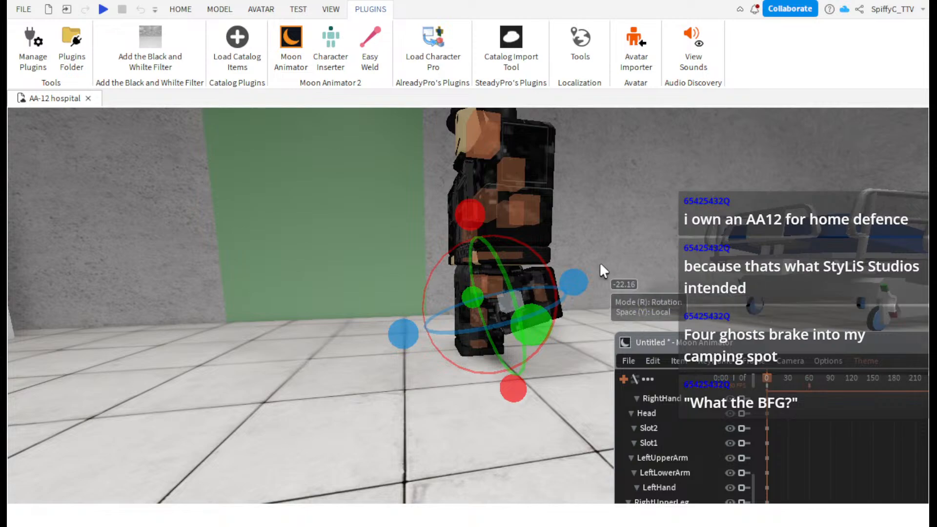
- Rotate the RightUpperLeg by 27.06° and the RightLowerLeg by -39.78° at frame 0
scroll(458, 288, "up", 5)
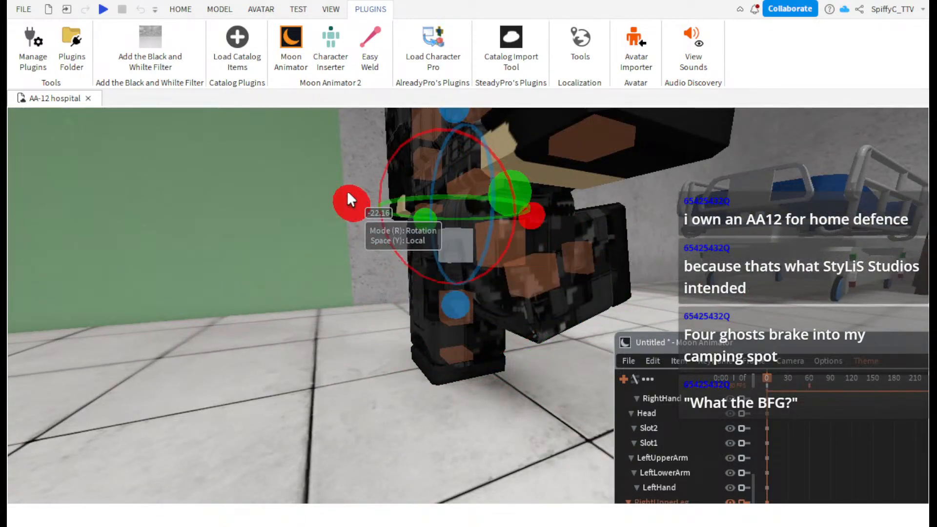
left_click_drag(349, 200, 361, 148)
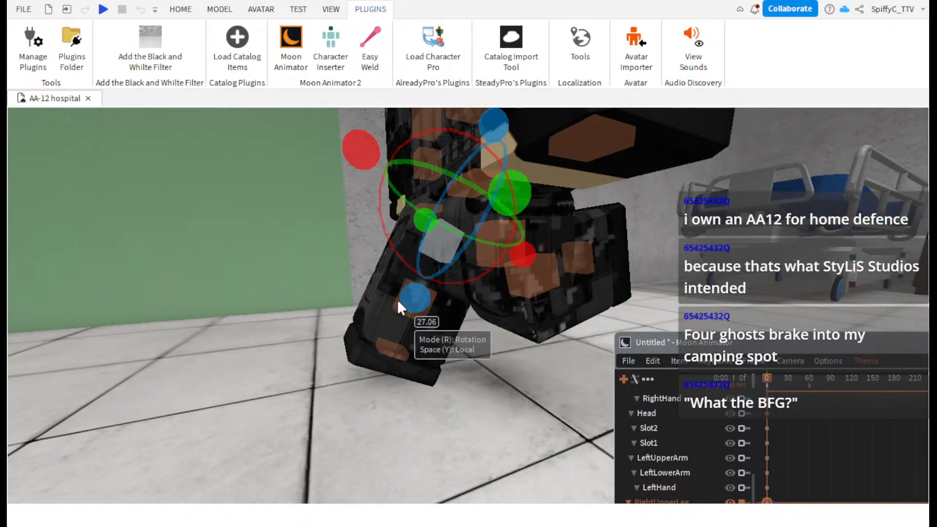
left_click_drag(397, 300, 338, 289)
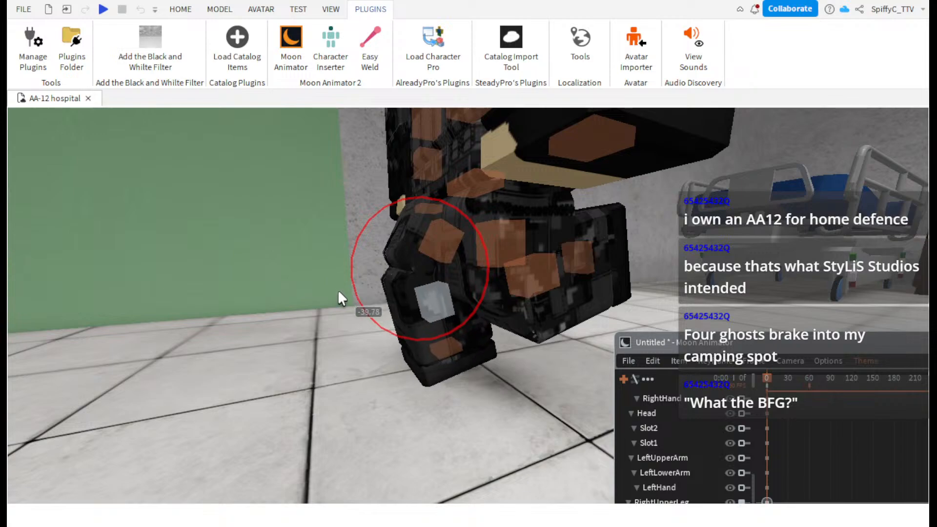
scroll(445, 317, "down", 6)
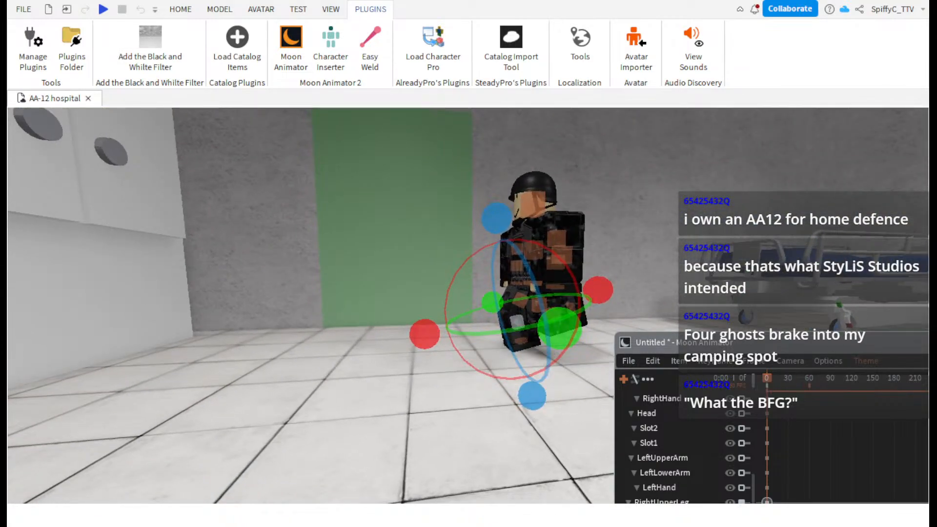
mouse_move(780, 382)
left_mouse_down()
mouse_move(800, 377)
mouse_move(771, 378)
left_mouse_up()
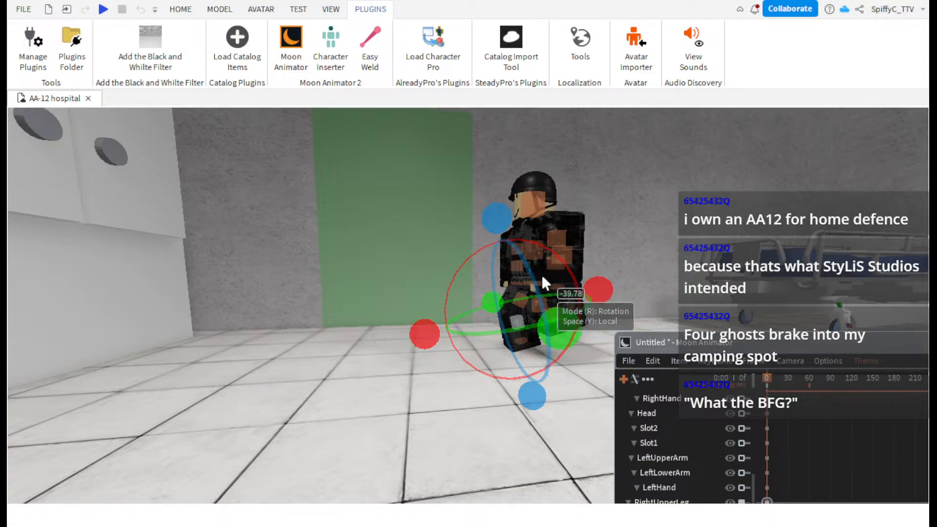
left_click(769, 391)
left_click(769, 386)
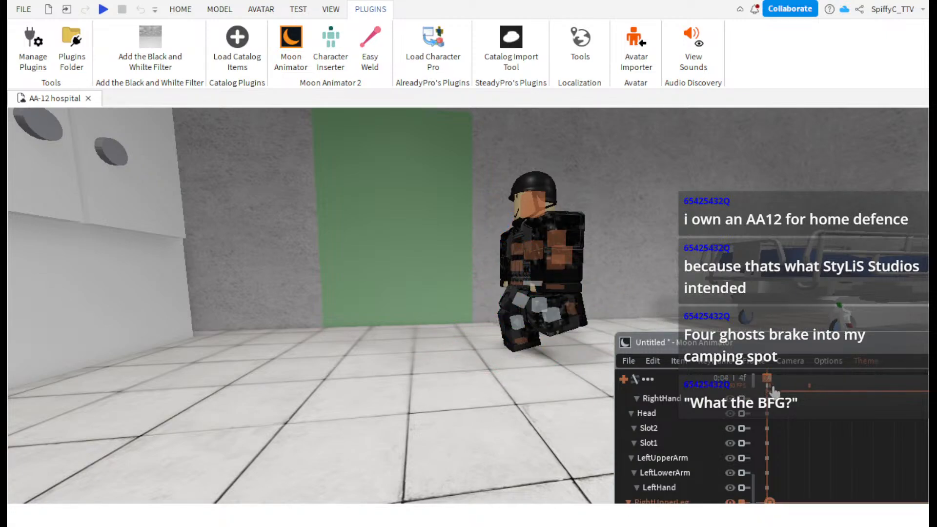
left_click_drag(772, 388, 779, 390)
key("ctrl+z")
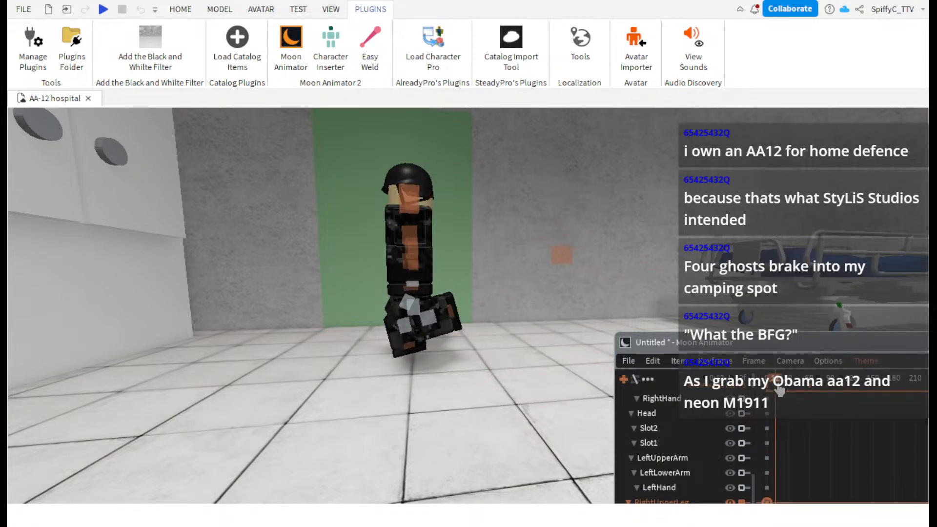
- Set the playhead to frame 10 and lower the LowerTorso by 0.195
left_click_drag(779, 390, 778, 390)
right_click_drag(524, 300, 525, 300)
left_click(482, 261)
key("r")
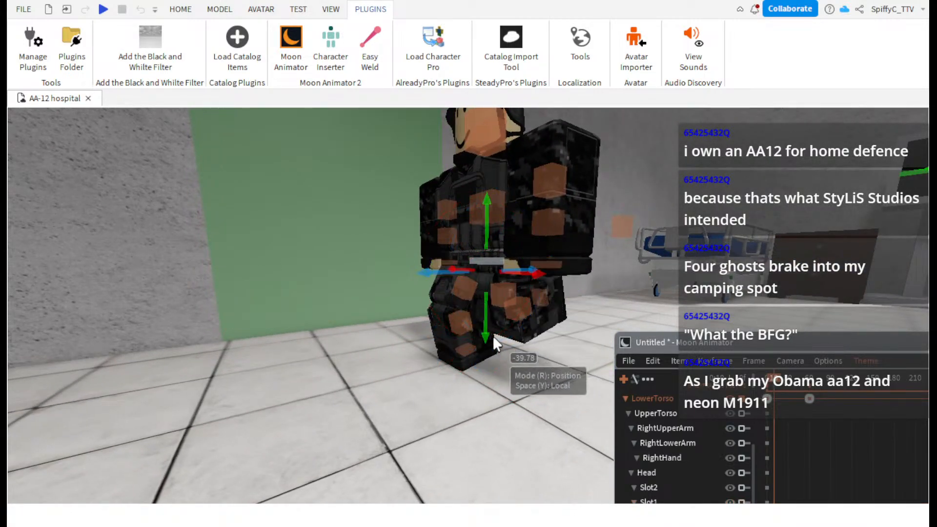
left_click_drag(485, 326, 484, 332)
- Rotate the RightUpperLeg by 11.59° and the RightLowerLeg by -22.93° at frame 10
scroll(462, 295, "up", 3)
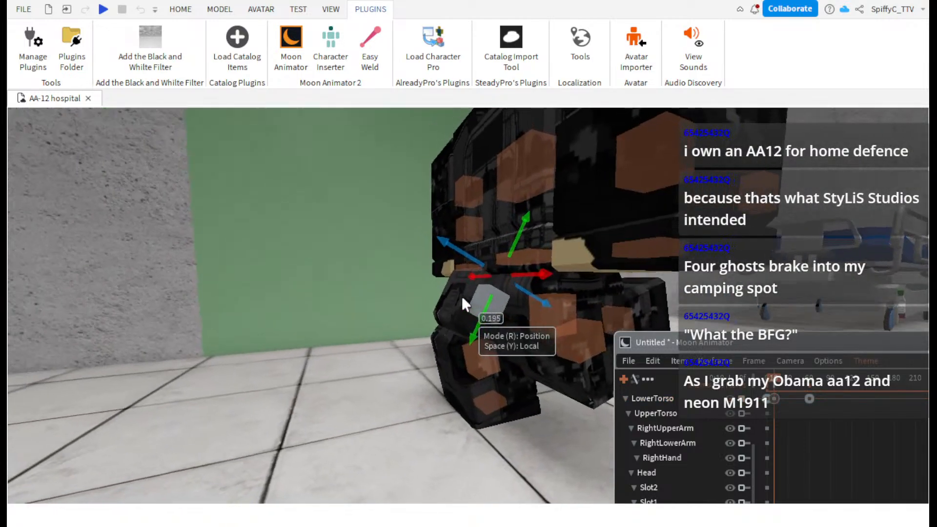
key("r")
scroll(462, 295, "down", 2)
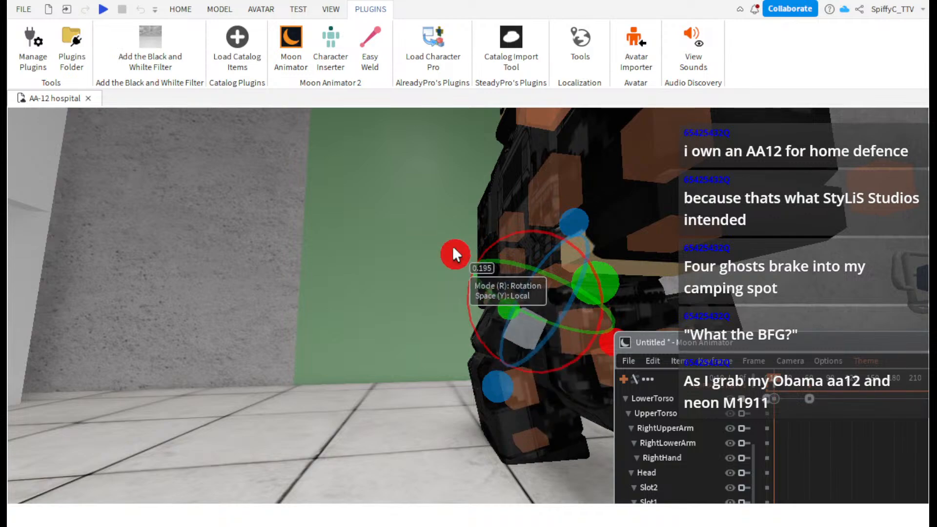
left_click_drag(453, 251, 505, 372)
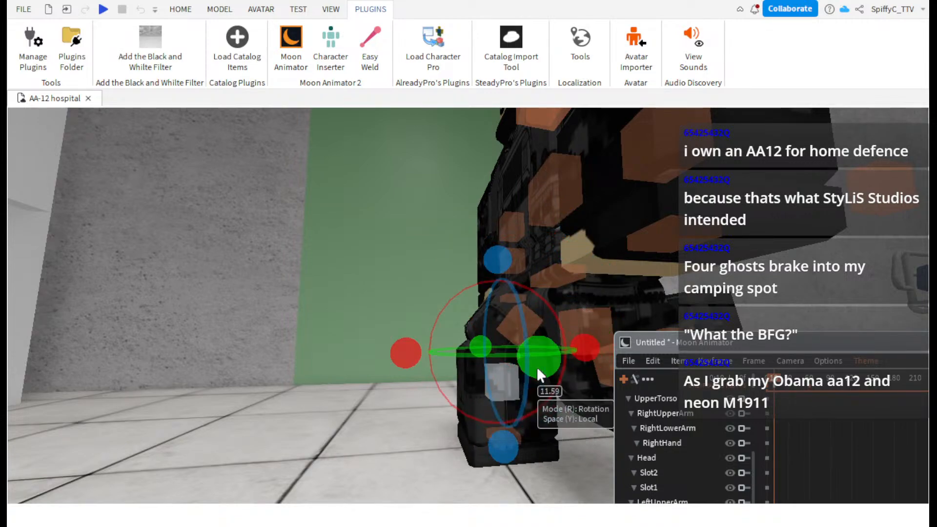
left_click_drag(584, 348, 571, 314)
- Rotate the RightFoot to level it with the floor at frame 10 and play back the motion from frame 0
left_click(515, 431)
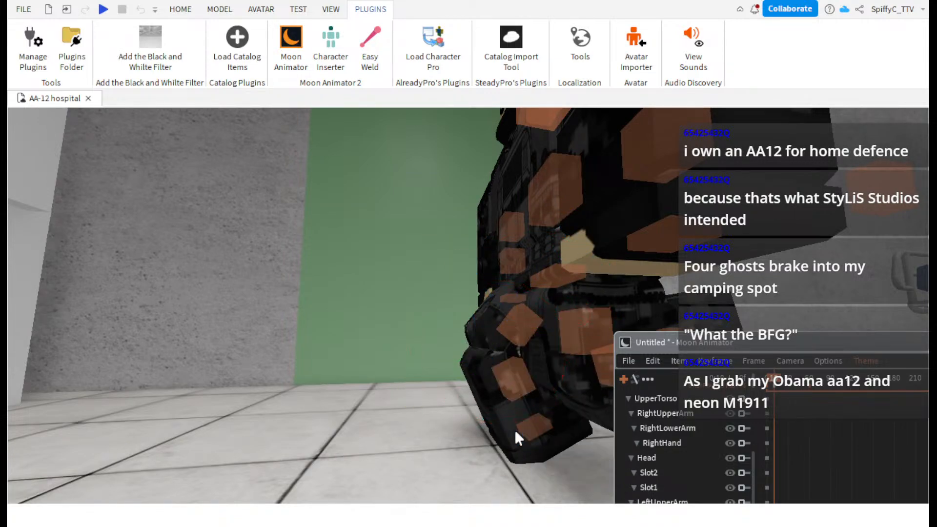
left_click(522, 424)
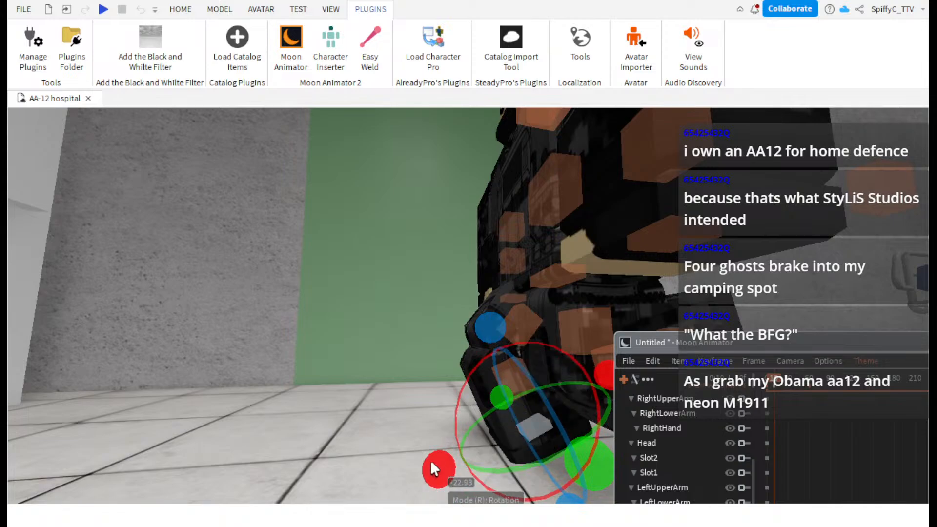
left_click_drag(431, 462, 446, 406)
scroll(445, 407, "down", 3)
right_click_drag(445, 407, 436, 400)
left_click_drag(770, 383, 753, 398)
key("space")
right_click_drag(712, 320, 708, 317)
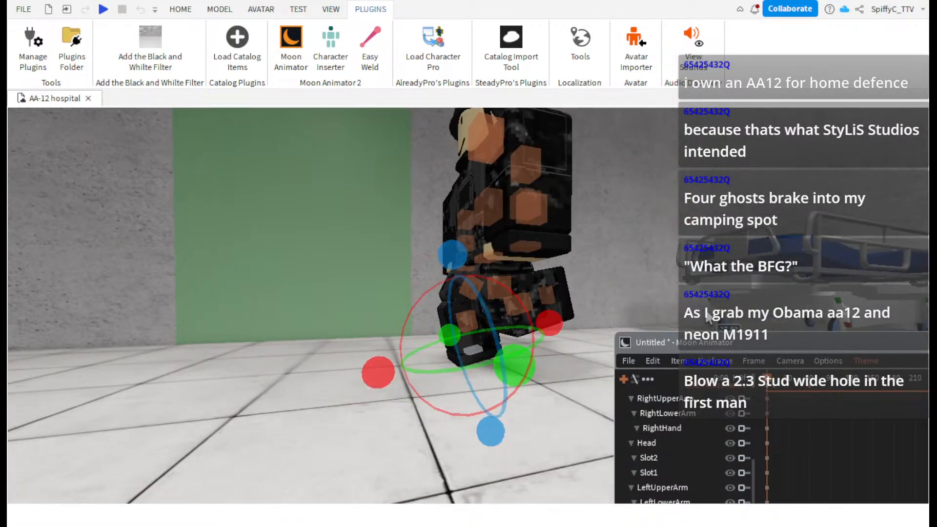
- Try rotating the LeftUpperLeg at frame 0 and undo the change
left_click_drag(501, 274, 567, 321)
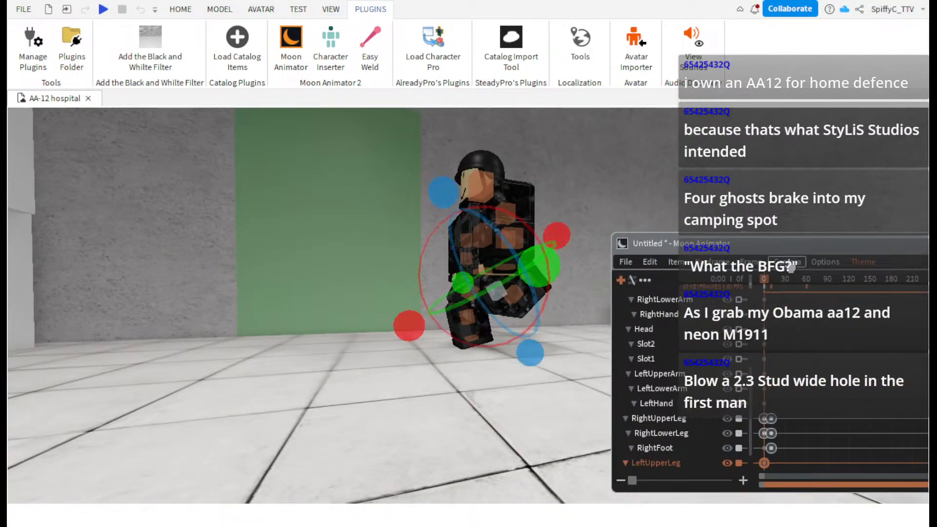
left_click_drag(765, 286, 769, 286)
key("ctrl+z")
- Set the playhead to frame 10 and redo the undone RightFoot rotation
left_click(770, 288)
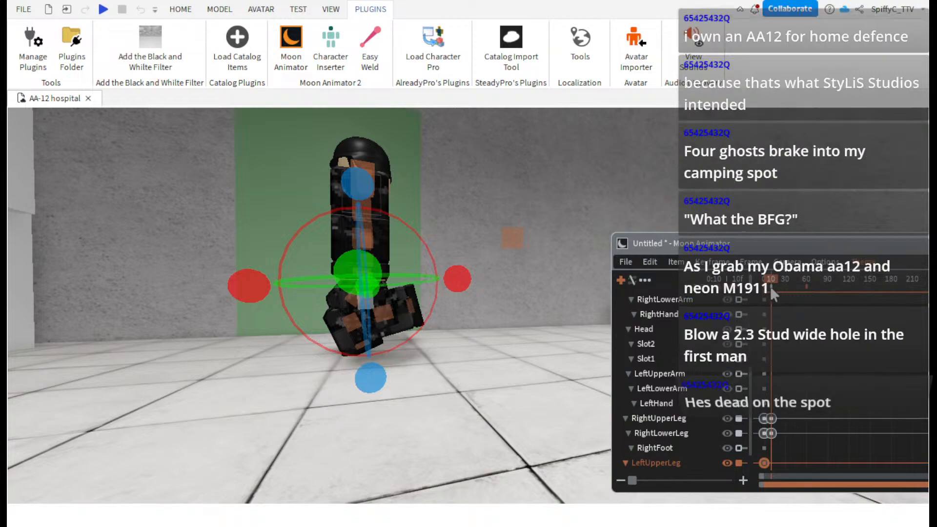
scroll(462, 295, "up", 5)
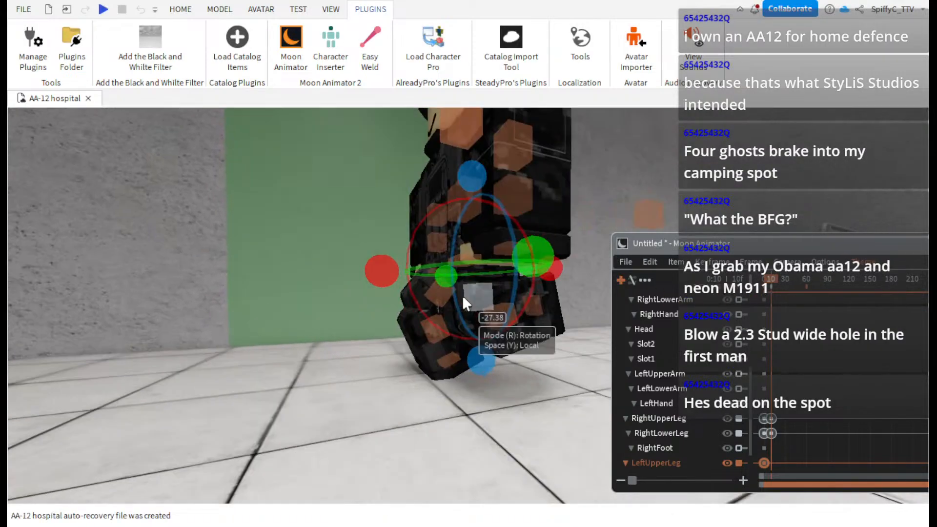
left_click(625, 263)
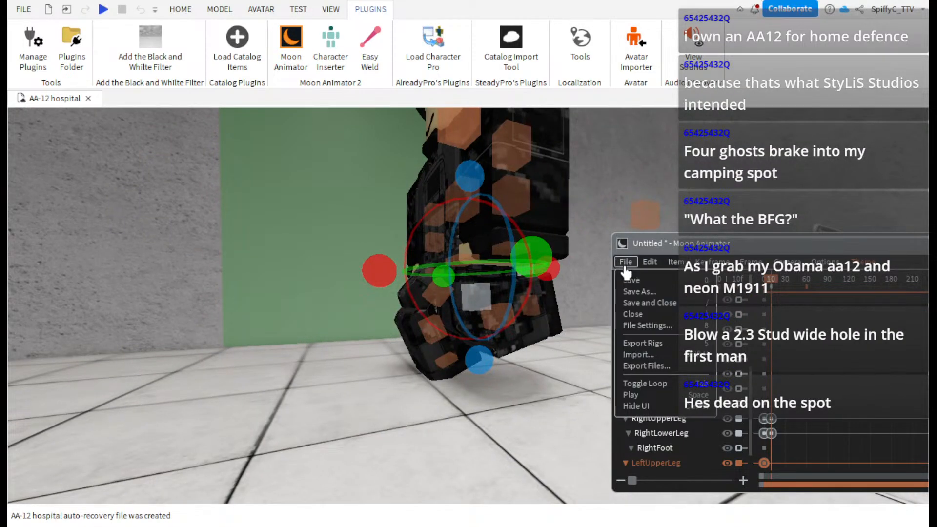
left_click(648, 262)
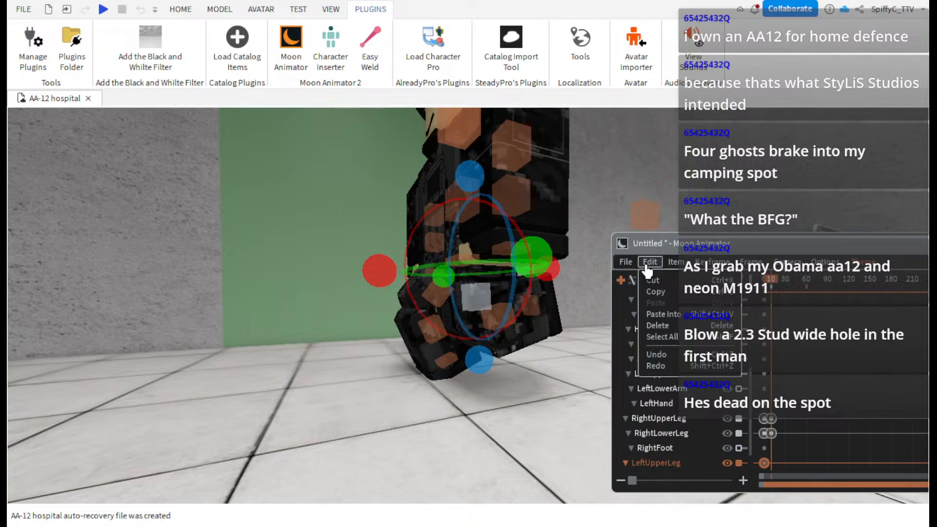
left_click(647, 265)
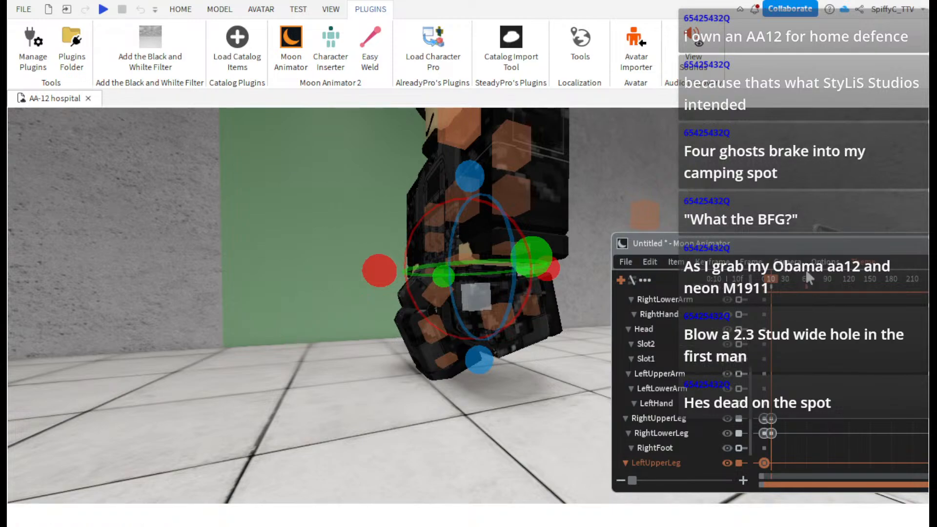
key("ctrl+y")
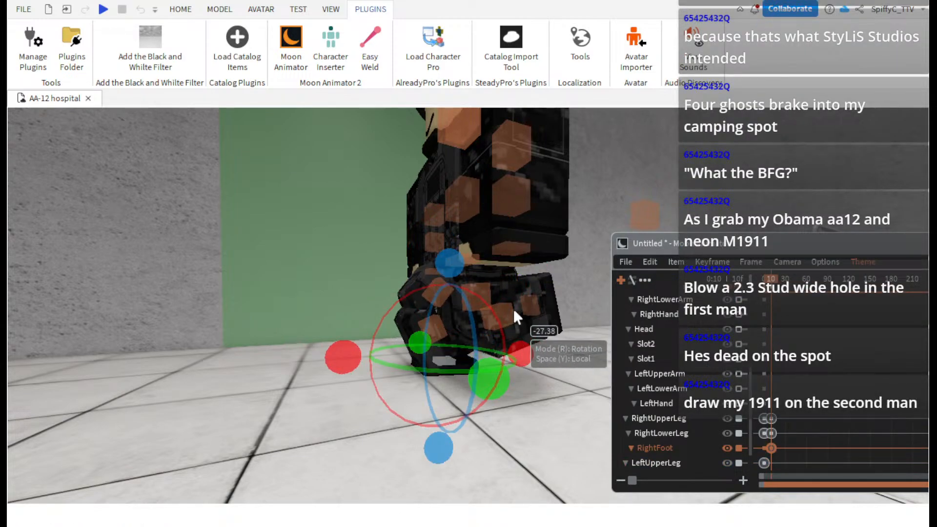
- Rotate the LeftUpperLeg by -20.21° at frame 10, play back the motion and return the playhead to frame 10
left_click(412, 256)
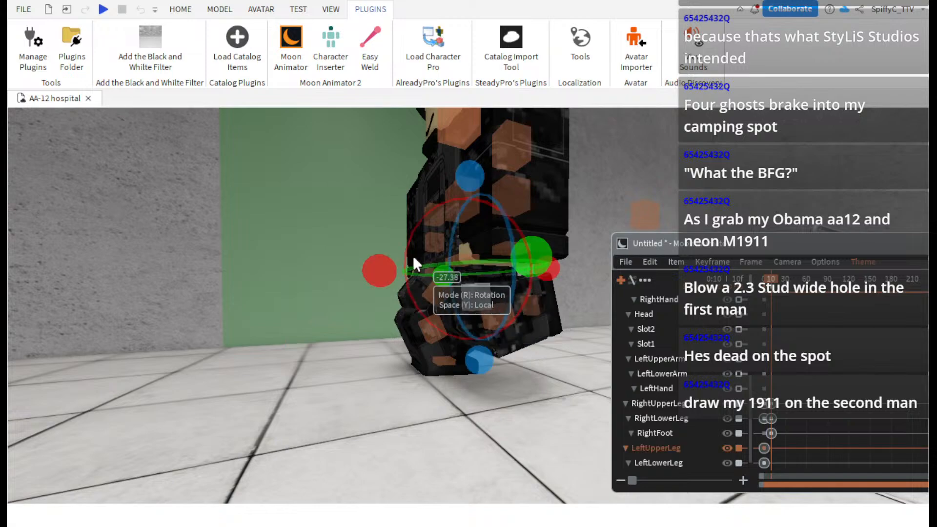
left_click_drag(412, 255, 401, 310)
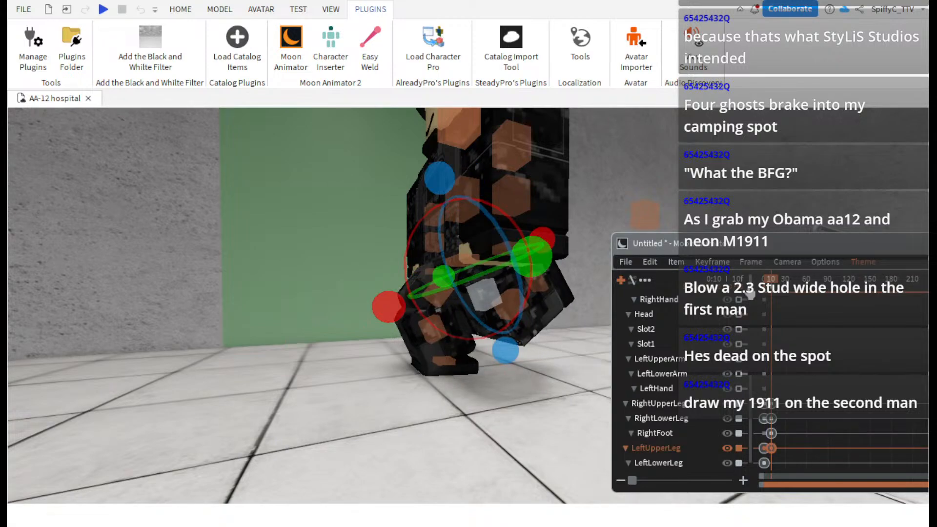
key("space")
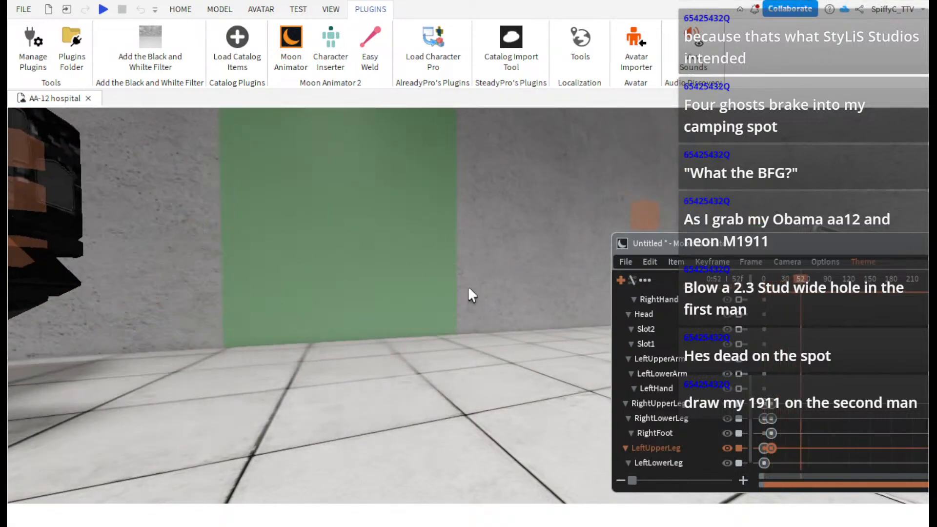
key("space")
left_click_drag(780, 294, 771, 294)
scroll(471, 344, "up", 4)
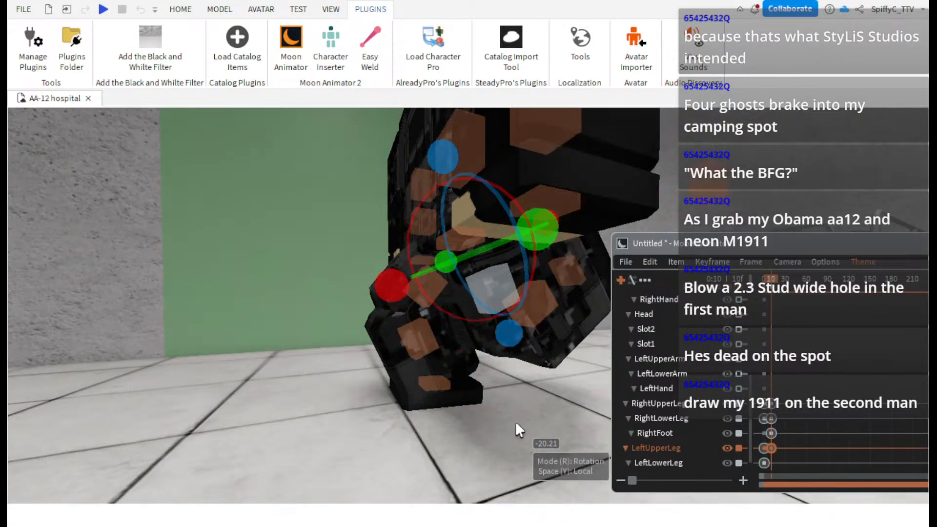
- Try rotating the RightUpperLeg by -27.15° and readjusting the RightLowerLeg at frame 10
left_click(515, 420)
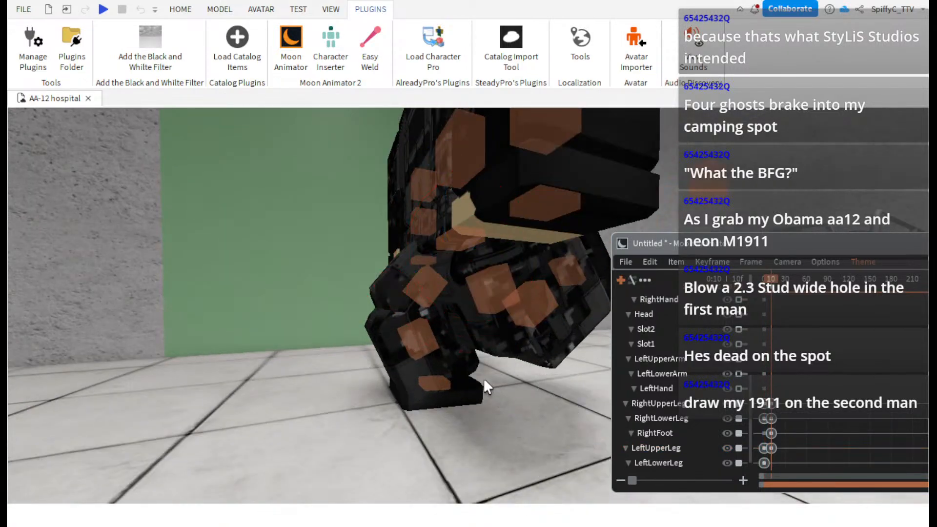
left_click(412, 309)
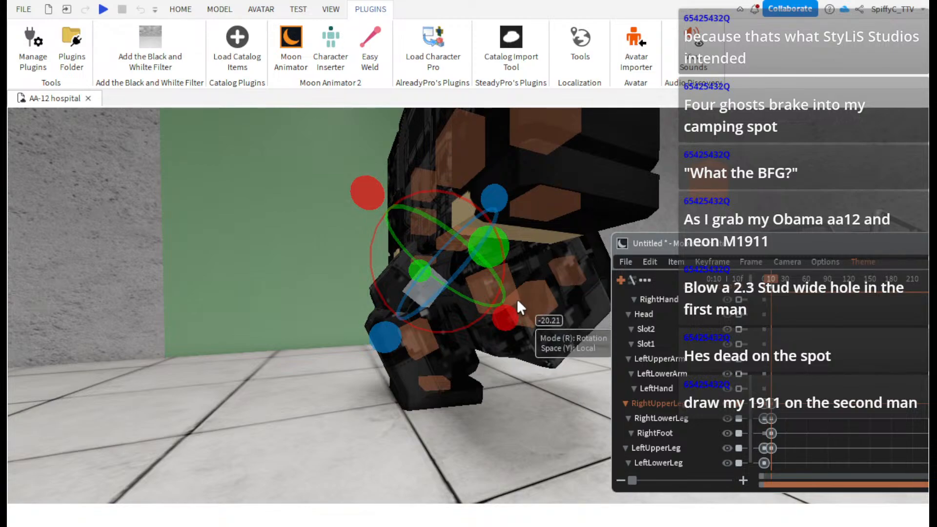
left_click_drag(509, 310, 474, 320)
left_click(474, 323)
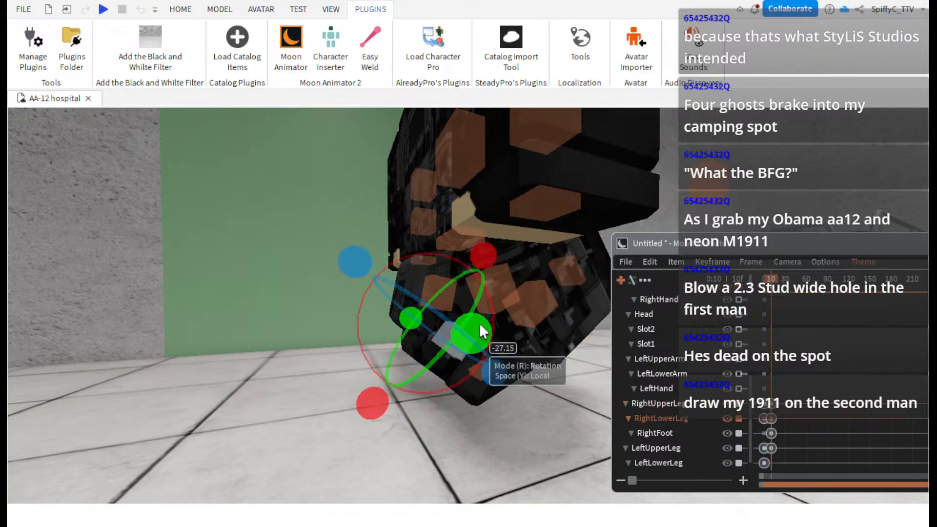
left_click_drag(482, 254, 498, 271)
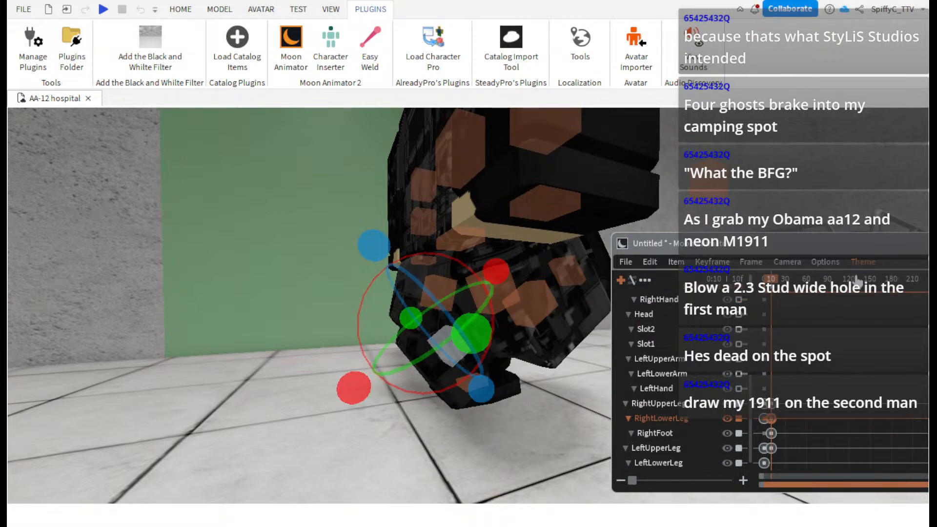
- Try rotating the LeftUpperLeg by 69.96° and the LeftLowerLeg by -23.05° at frame 10
left_click(493, 285)
left_click_drag(386, 283, 403, 159)
left_click(437, 315)
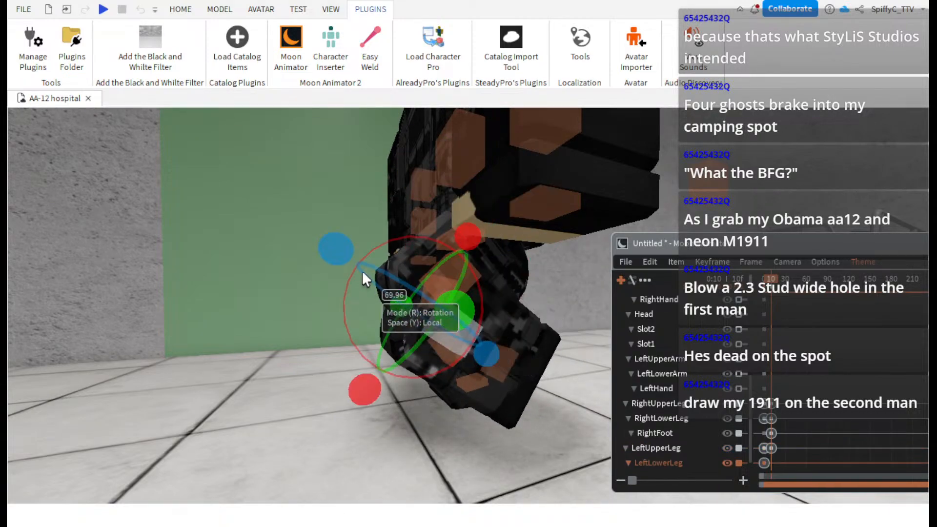
left_click_drag(362, 272, 327, 277)
key("ctrl+z")
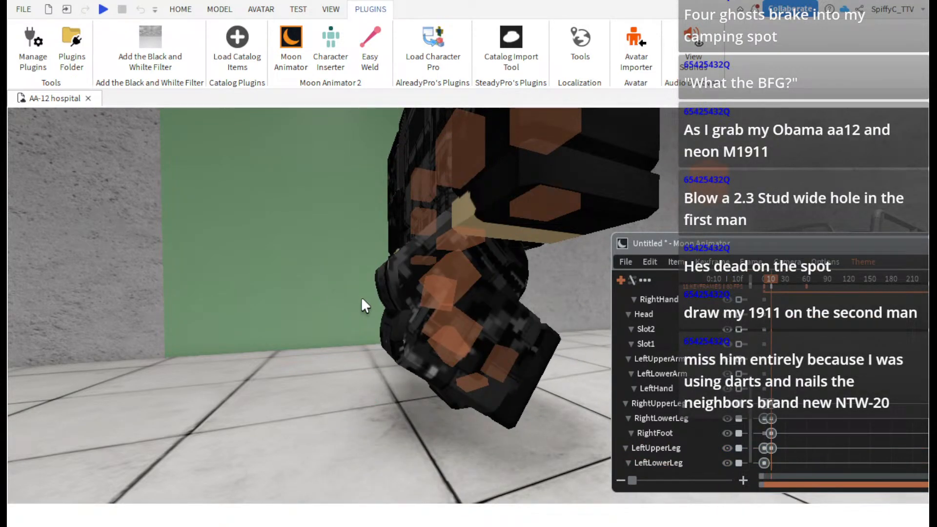
left_click(462, 332)
left_click_drag(476, 314, 440, 214)
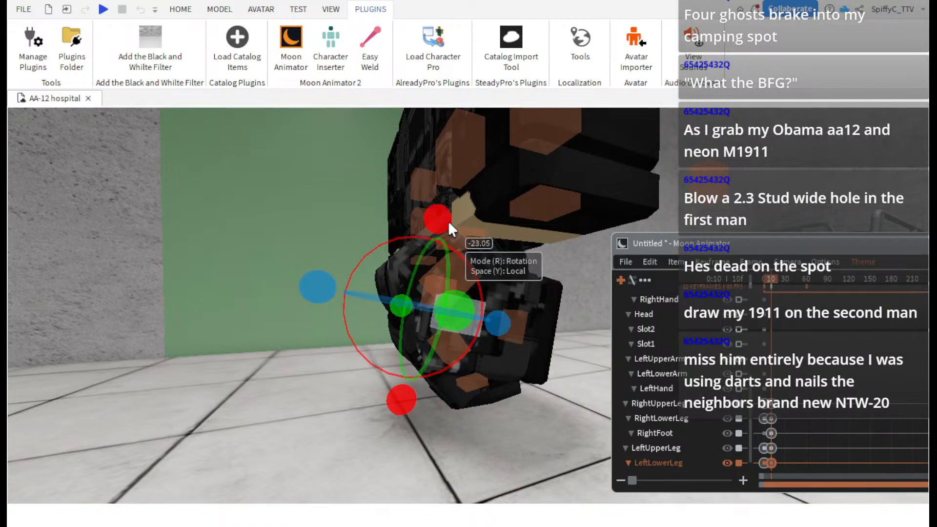
- Play back the walk to check the frame 10 leg pose, and return the playhead to frame 10
scroll(448, 220, "down", 5)
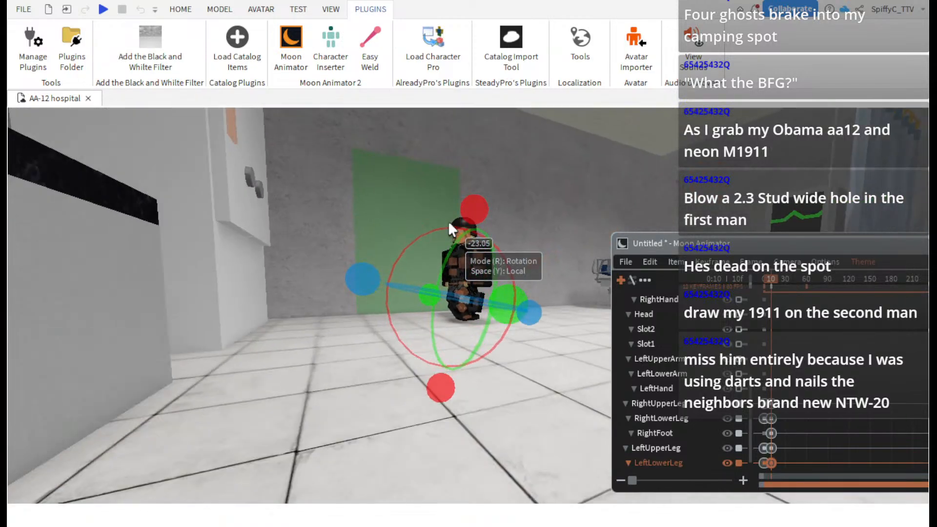
key("space")
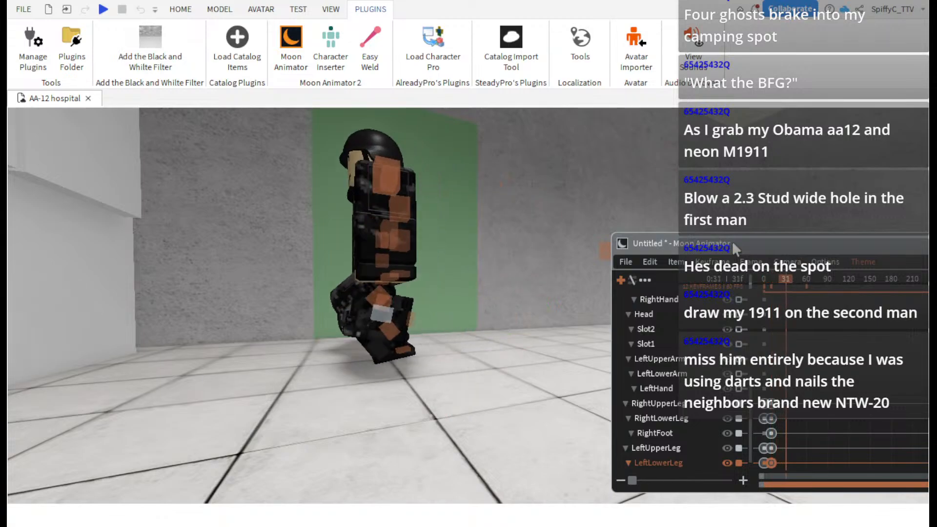
right_click_drag(545, 238, 544, 238)
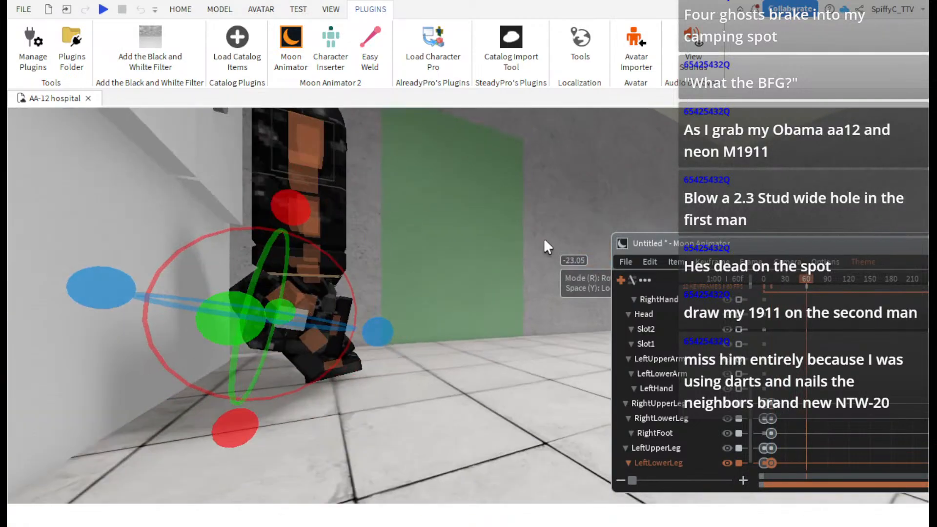
scroll(544, 239, "down", 3)
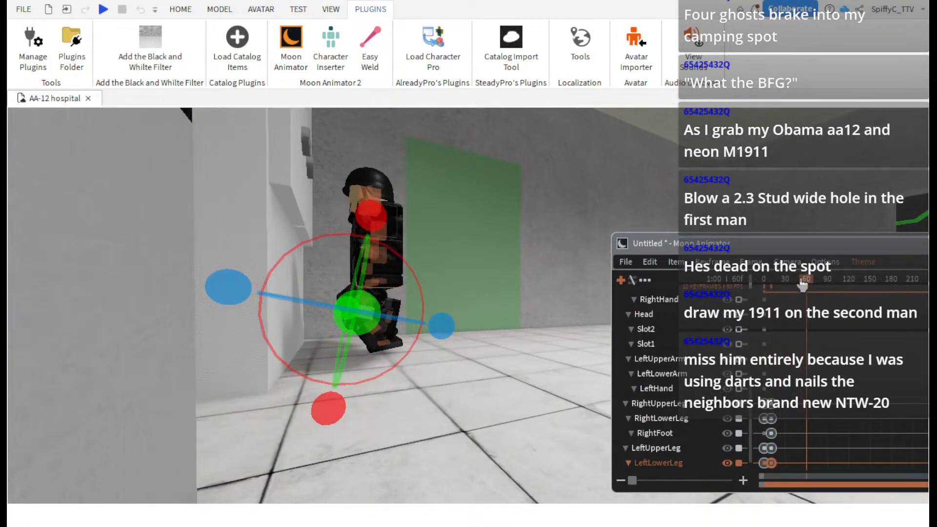
left_click_drag(802, 285, 758, 289)
scroll(756, 279, "up", 1)
key("space")
scroll(767, 259, "up", 1)
scroll(771, 227, "down", 1)
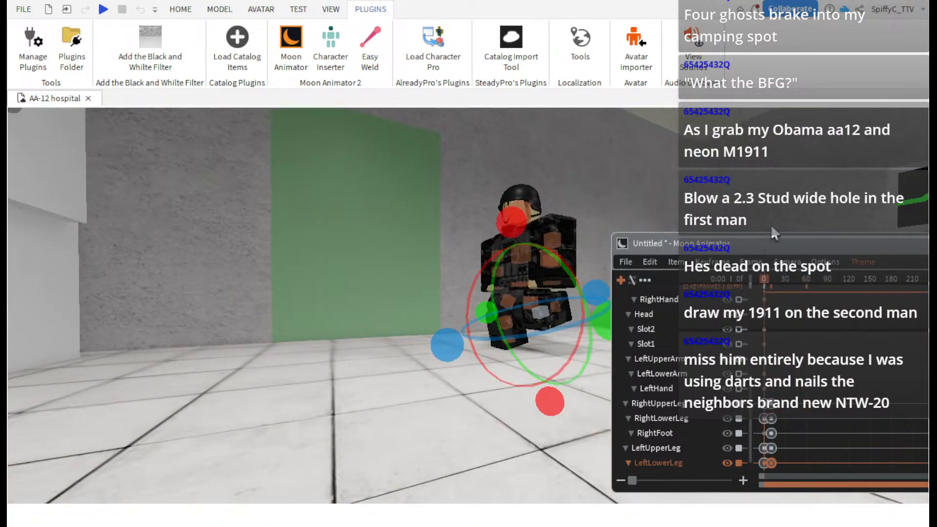
scroll(771, 224, "up", 4)
left_click(777, 288)
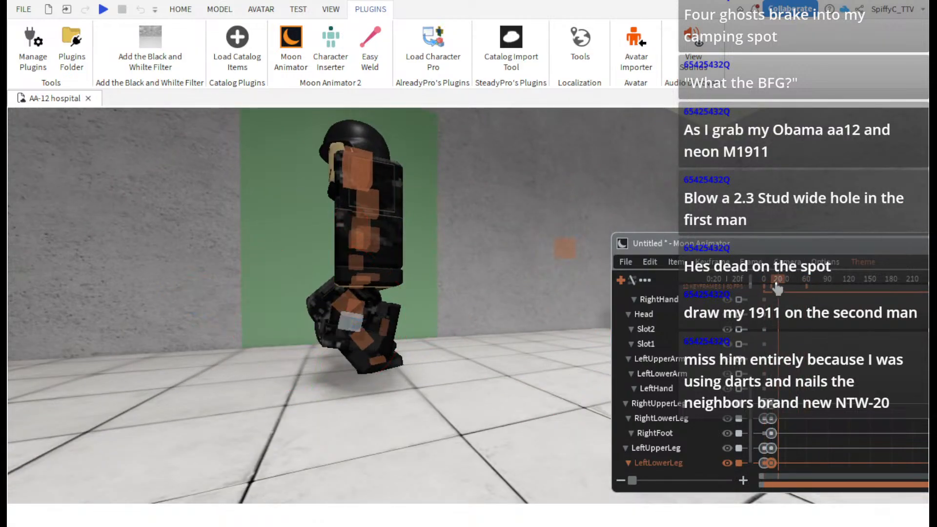
mouse_move(777, 288)
left_mouse_down()
mouse_move(762, 290)
mouse_move(767, 300)
left_mouse_up()
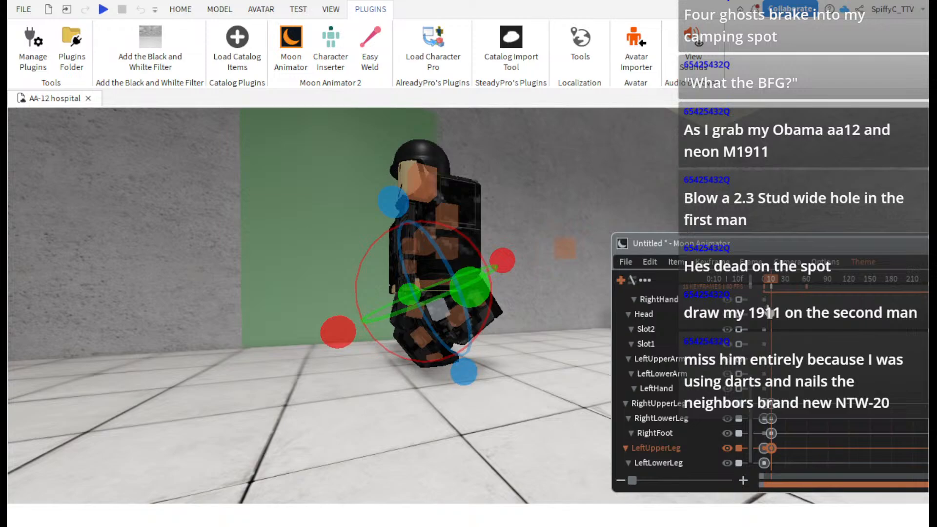
- Undo the latest rotations of the left and right legs at frame 10
key("ctrl+z")
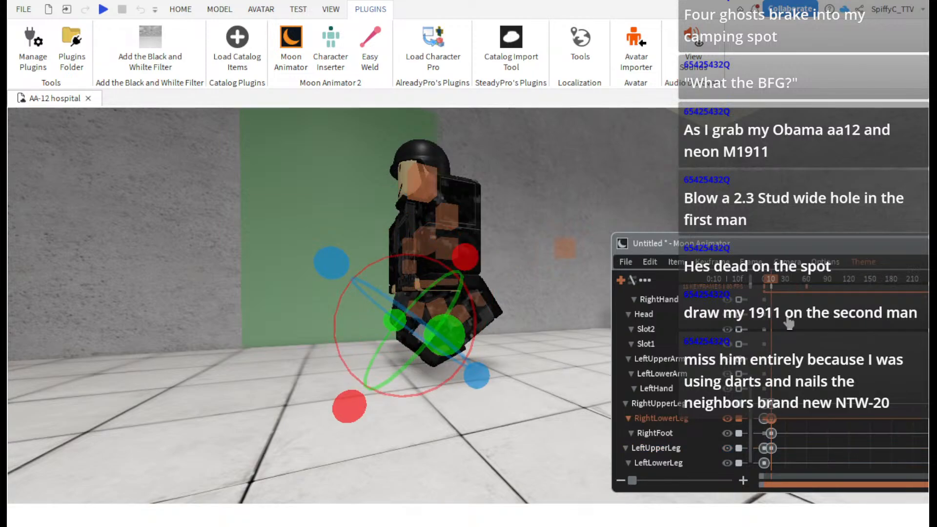
key("ctrl+z")
key("w")
right_click_drag(523, 387, 550, 377)
key("s")
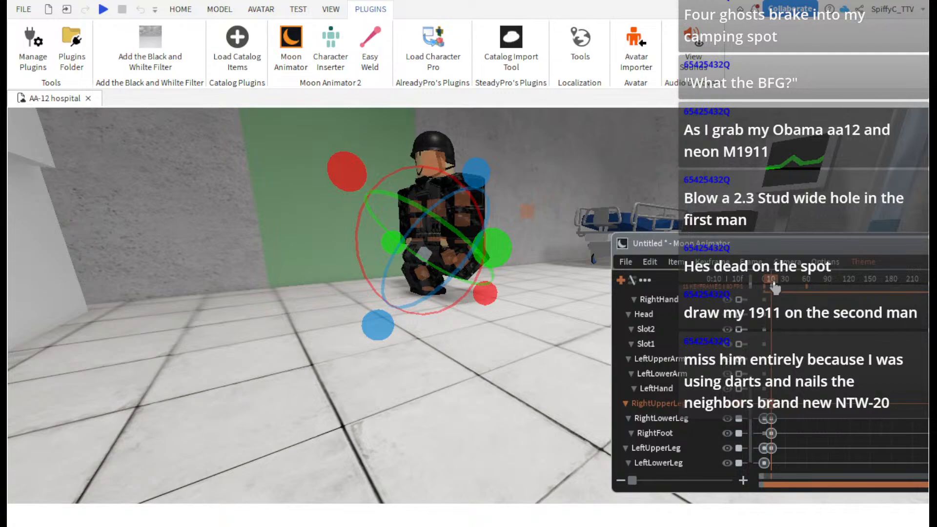
- At frame 20, rotate the LeftUpperLeg by -15.1° and the LeftLowerLeg by -29.47°
left_click_drag(774, 287, 778, 286)
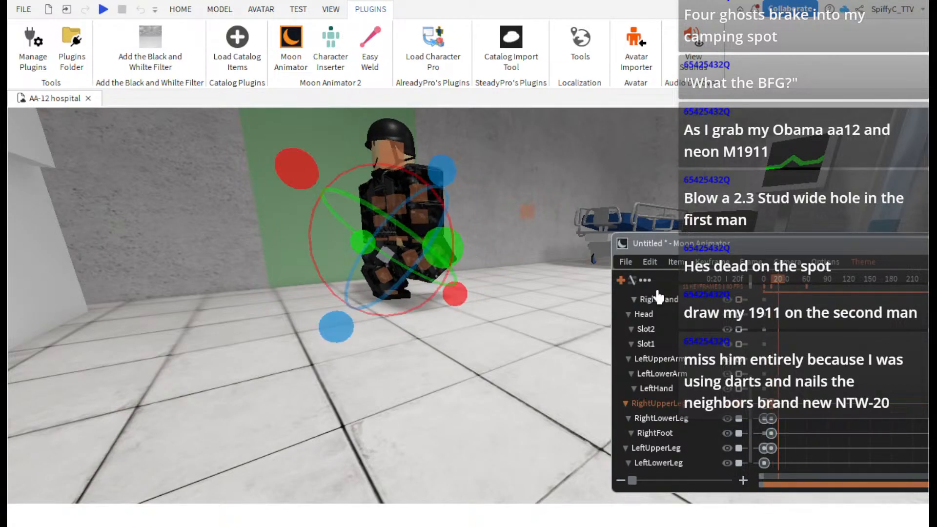
right_click_drag(580, 279, 580, 279)
key("w")
left_click(460, 337)
left_click_drag(365, 340, 419, 344)
left_click(426, 362)
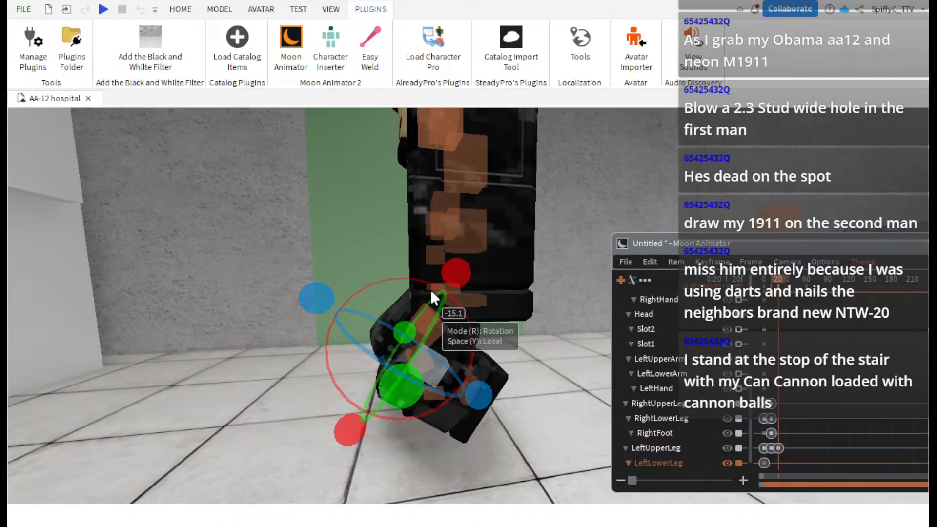
left_click_drag(431, 295, 409, 278)
- Rotate the RightUpperLeg by -31.24° and adjust the RightLowerLeg rotation at frame 20
scroll(427, 306, "up", 4)
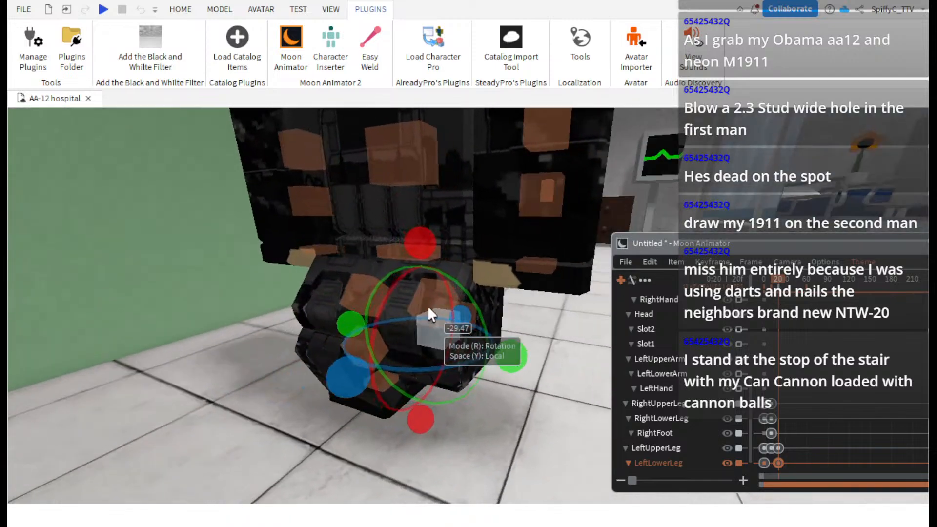
left_click(361, 285)
left_click_drag(303, 201, 301, 266)
key("d")
right_click_drag(418, 327, 418, 326)
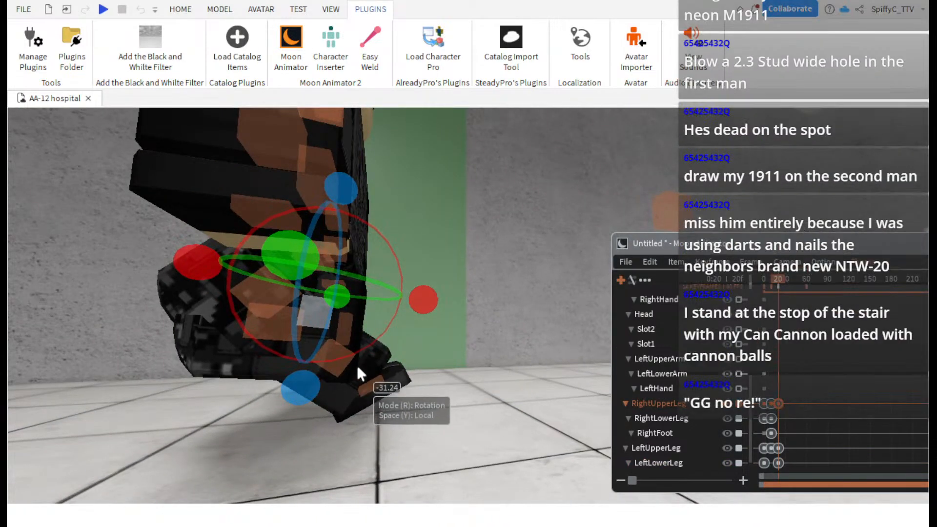
left_click(347, 357)
left_click_drag(377, 252, 390, 303)
left_click(464, 332)
- Play back the walk from frame 0 to review the frame 20 leg pose
key("s")
right_click_drag(464, 331, 465, 335)
left_click_drag(774, 287, 757, 287)
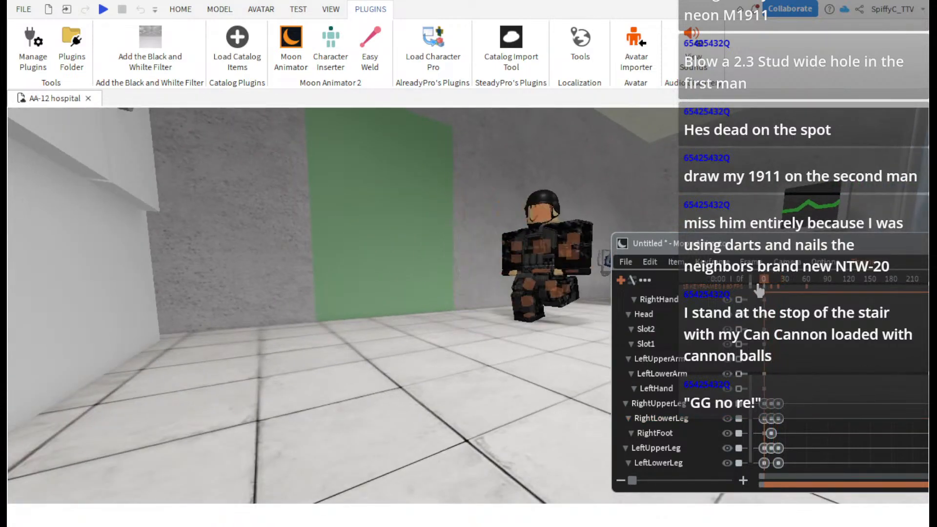
key("space")
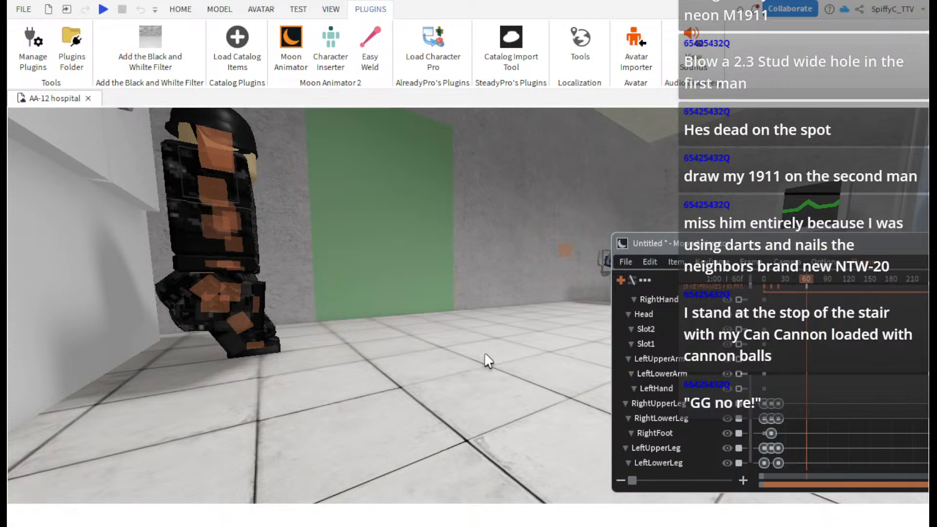
left_click_drag(791, 285, 788, 318)
key("space")
key("space")
- Set the playhead to frame 30 and rotate the RightUpperLeg and RightLowerLeg backward
left_click(789, 287)
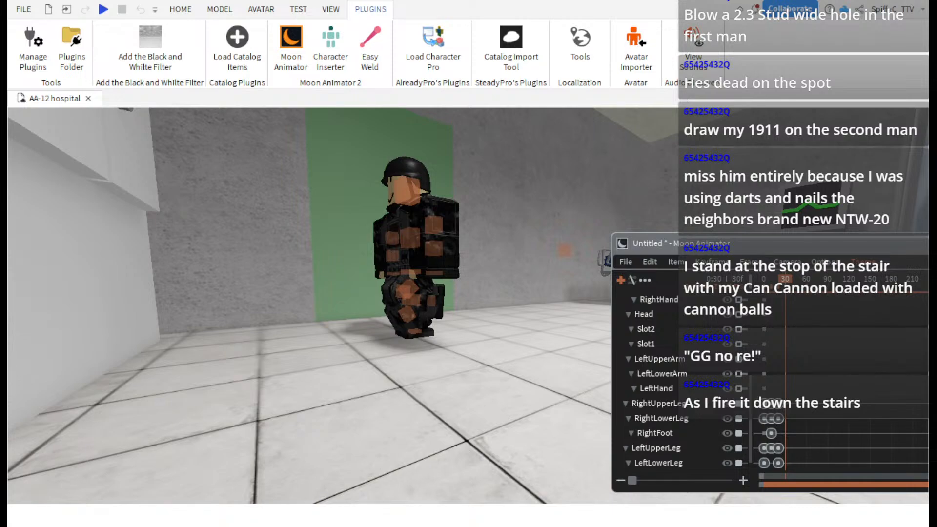
key("w")
right_click_drag(554, 297, 555, 297)
key("w")
left_click(451, 283)
left_click_drag(505, 248, 510, 183)
left_click(454, 310)
left_click_drag(493, 265, 506, 192)
left_click(440, 273)
- Rotate the RightFoot by -37.54° at frame 30 so its toes point down toward the floor
left_click(485, 370)
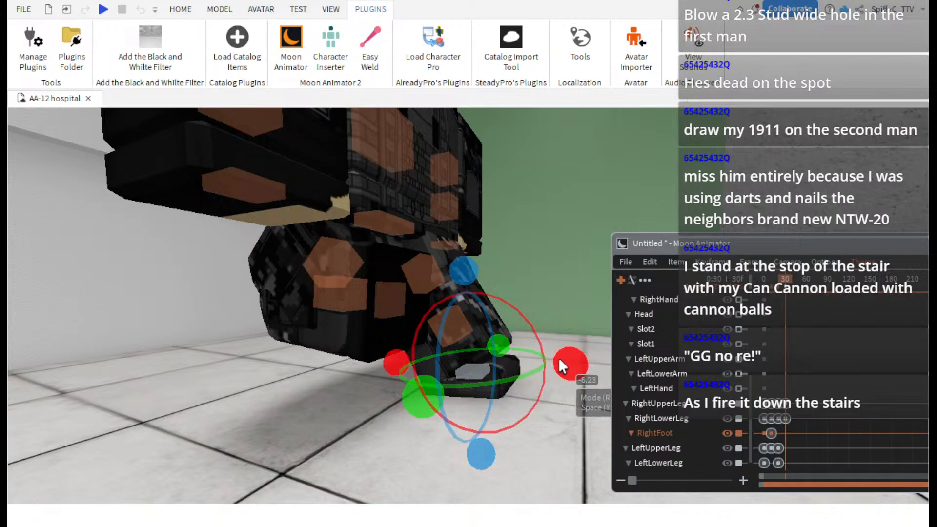
left_click_drag(560, 359, 543, 294)
left_click(528, 432)
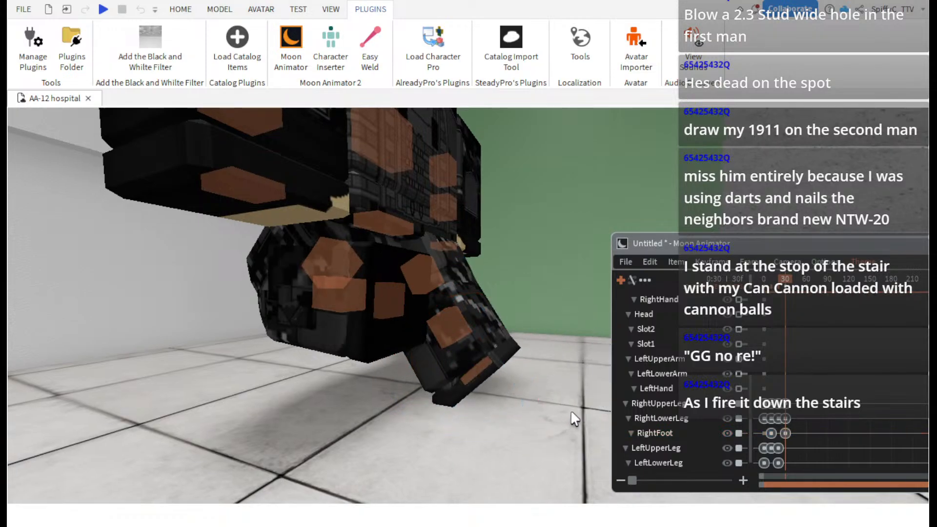
right_click_drag(571, 412, 545, 345)
scroll(545, 346, "down", 5)
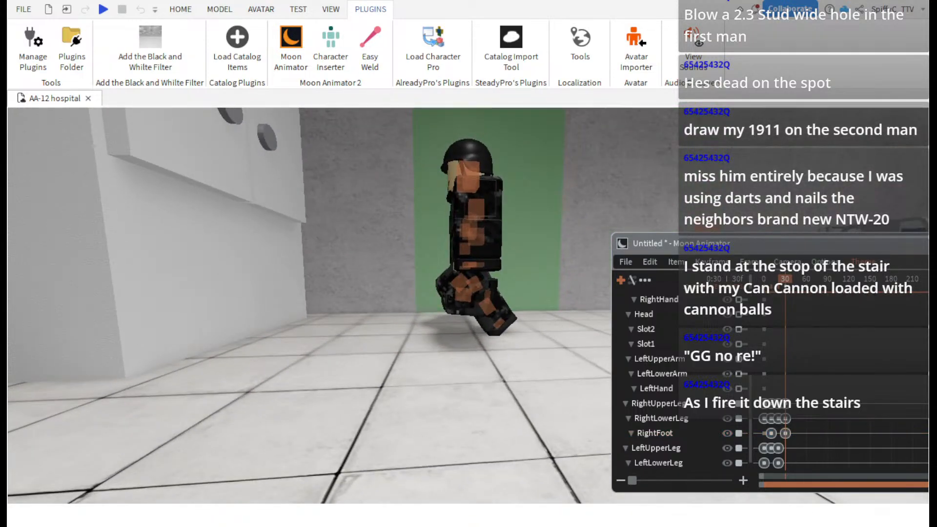
- Raise the LeftUpperLeg forward and rotate the LeftLowerLeg by 34.58° at frame 30
scroll(446, 259, "up", 5)
left_click(446, 259)
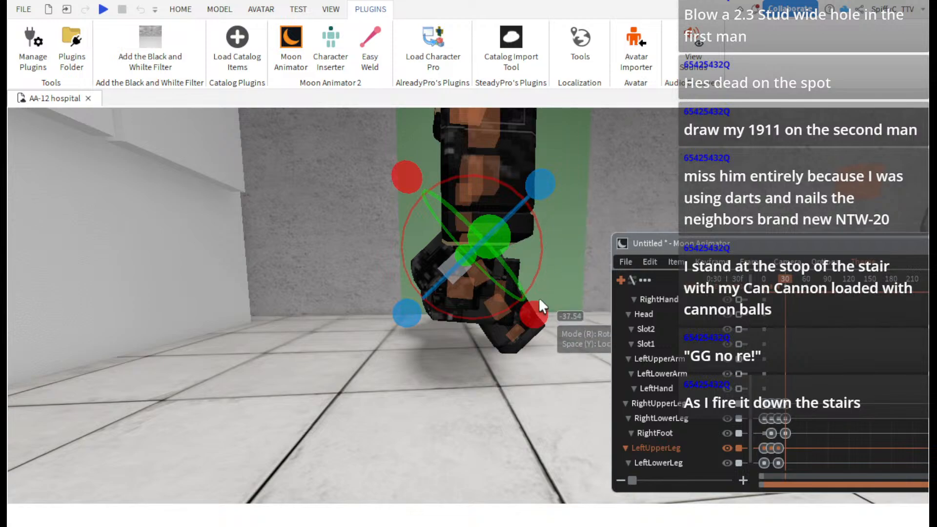
left_click_drag(537, 297, 488, 338)
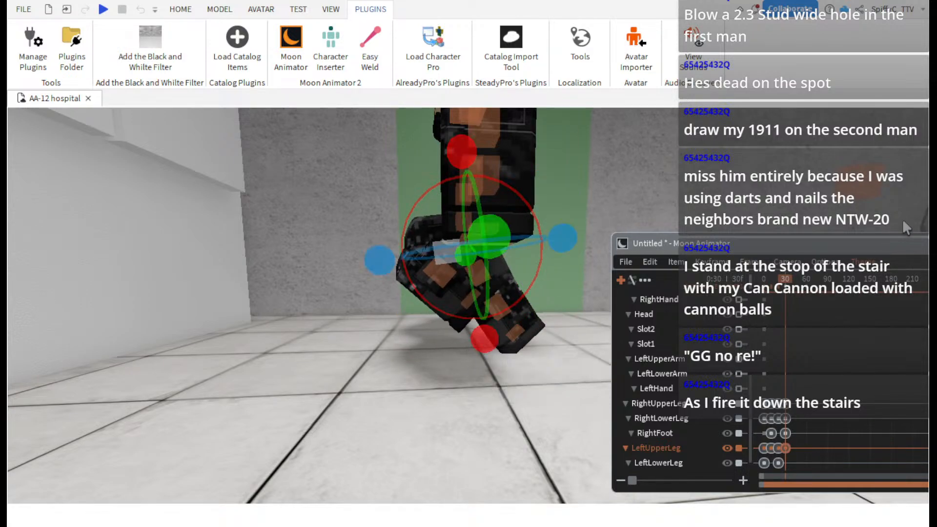
left_click(444, 274)
left_click_drag(504, 200, 504, 235)
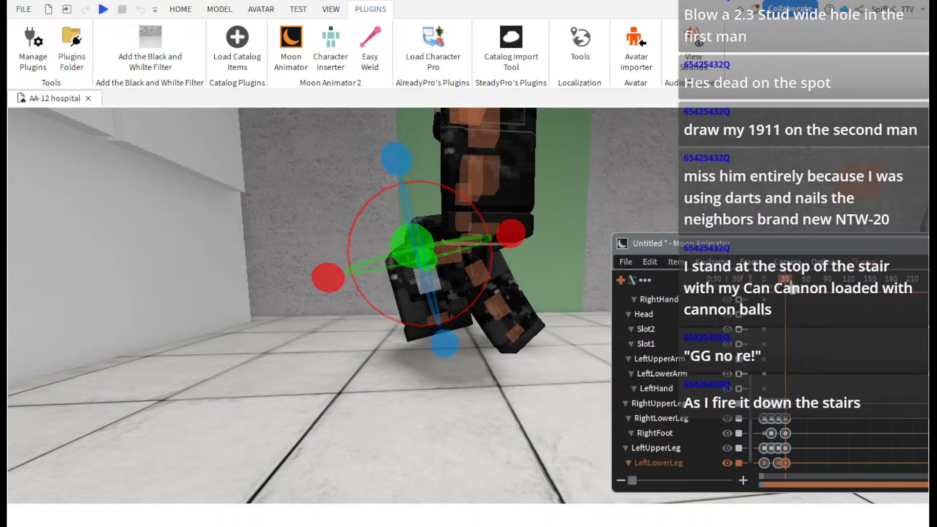
- Play back the walk twice from frame 0 to check the frame 30 leg pose
left_click_drag(784, 279, 746, 283)
right_click_drag(481, 286, 482, 286)
key("space")
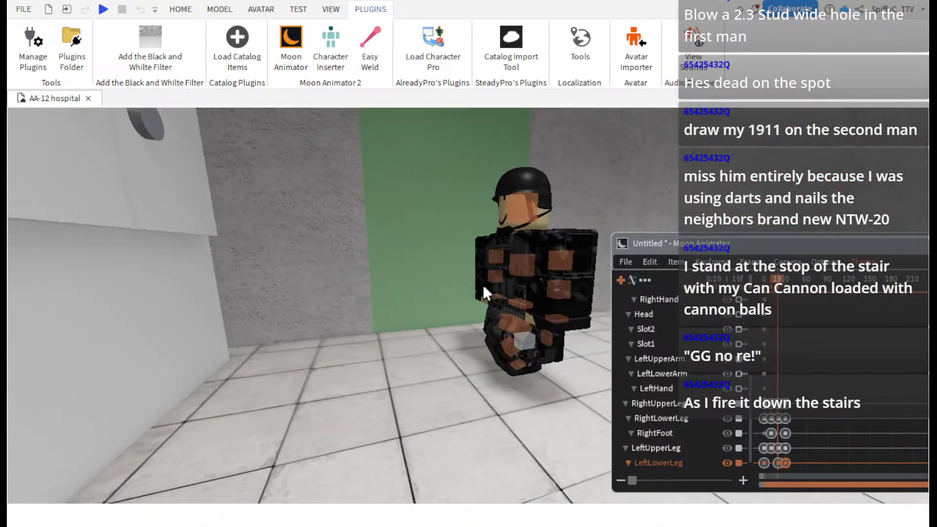
left_click_drag(802, 280, 751, 283)
right_click_drag(506, 300, 506, 300)
key("space")
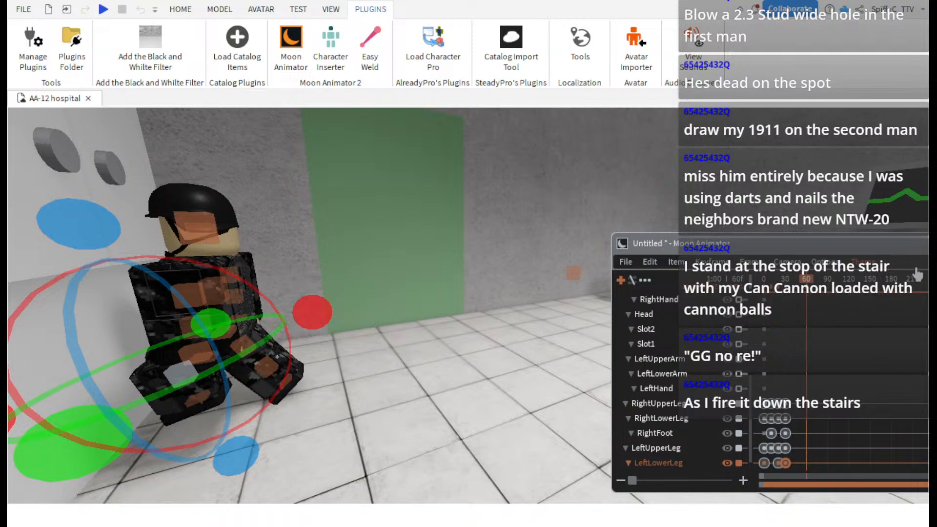
- Pose the right leg at frame 40 by rotating its upper leg, its lower leg by -20.54°, and its foot
mouse_move(805, 283)
left_mouse_down()
mouse_move(766, 290)
mouse_move(795, 298)
left_mouse_up()
scroll(497, 347, "down", 3)
scroll(464, 353, "up", 5)
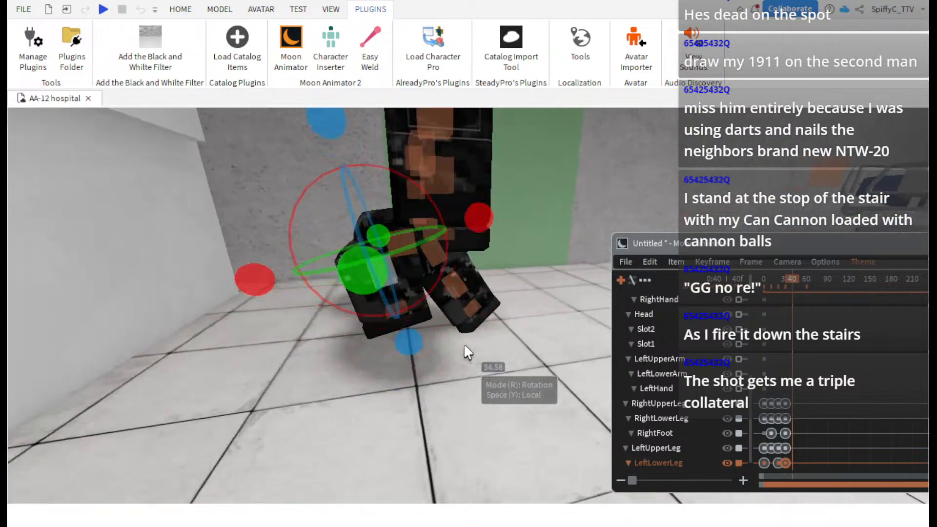
scroll(464, 345, "up", 3)
right_click_drag(464, 345, 448, 296)
left_click(437, 265)
left_click_drag(506, 190, 475, 170)
left_click(484, 282)
left_click_drag(514, 196, 514, 233)
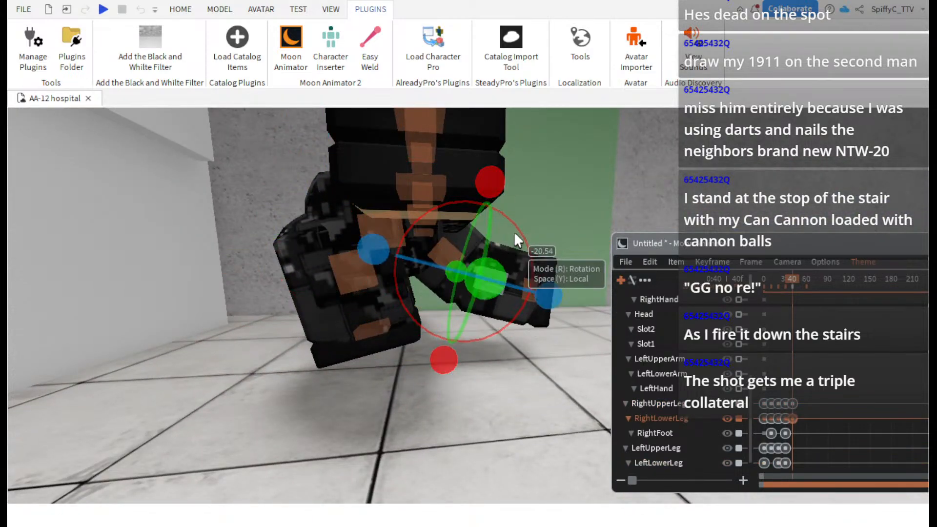
left_click(532, 291)
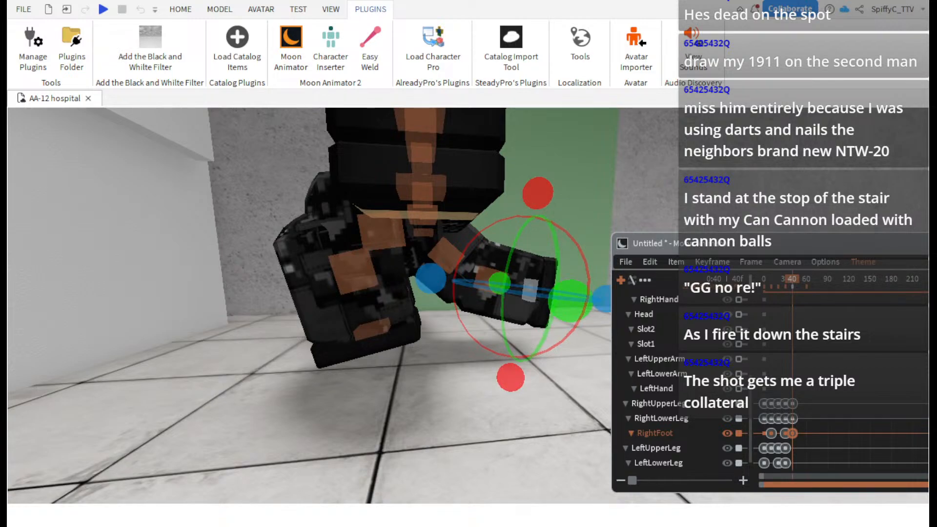
- Pose the left leg at frame 40 by rotating the LeftLowerLeg and LeftUpperLeg
left_click(359, 258)
left_click_drag(420, 231, 432, 257)
left_click(399, 232)
left_click_drag(513, 215, 517, 209)
key("ctrl+z")
left_click(400, 227)
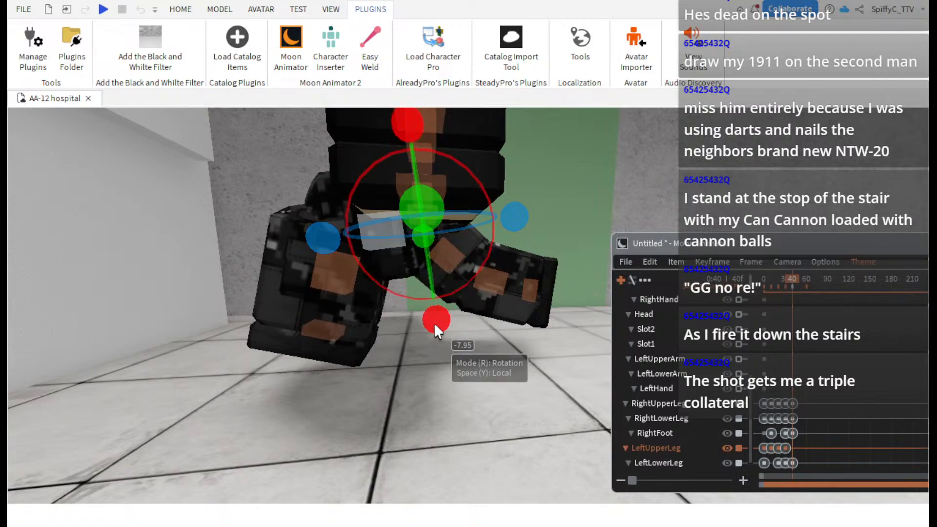
left_click_drag(434, 323, 424, 321)
left_click(399, 352)
scroll(446, 349, "down", 3)
right_click_drag(447, 349, 447, 349)
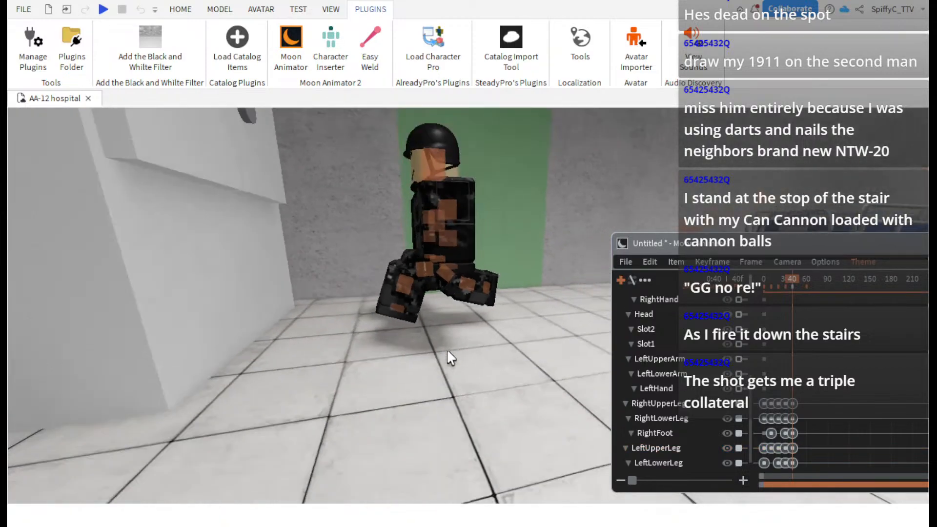
- Play back the walk from frame 0 to check the frame 40 leg pose
left_click_drag(791, 279, 743, 278)
right_click_drag(535, 296, 536, 296)
key("space")
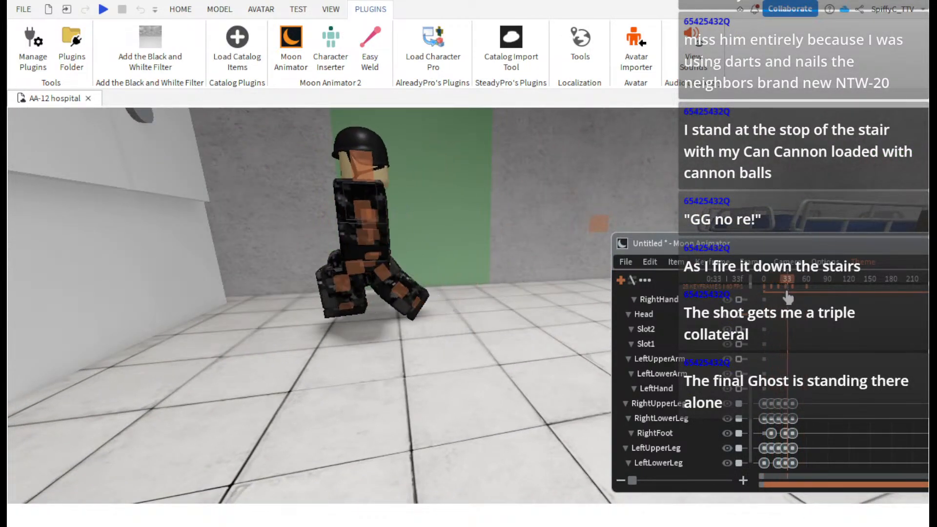
left_click_drag(788, 296, 760, 307)
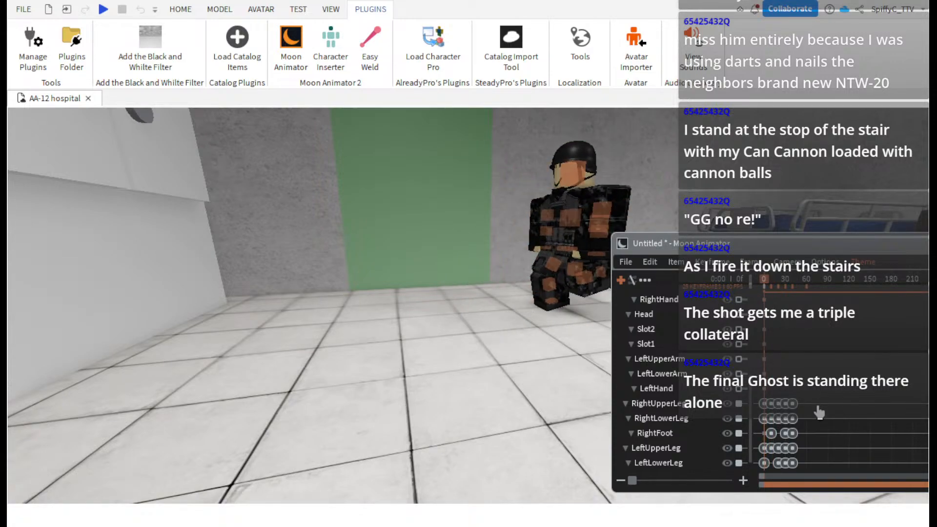
- Inspect the easing settings of the frame 0 keyframes on the upper leg and LowerTorso tracks
left_click_drag(798, 250, 710, 149)
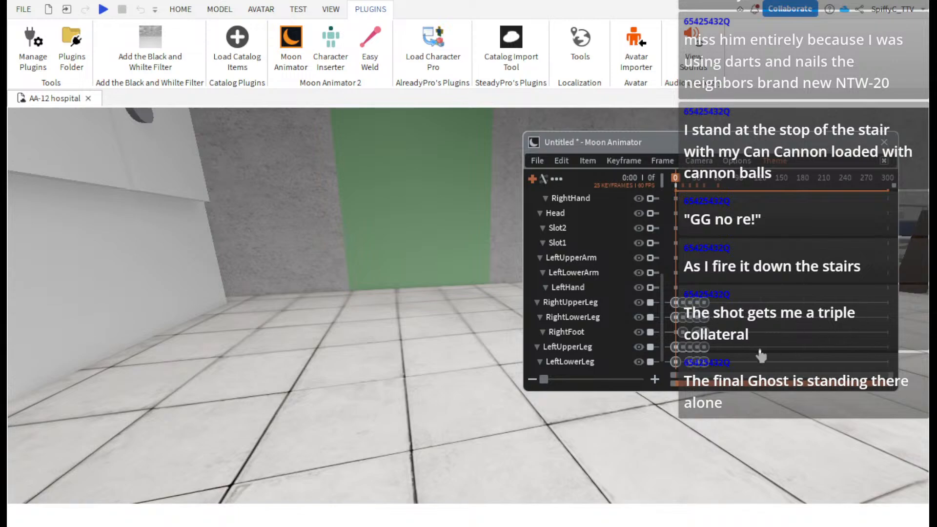
left_click(653, 164)
mouse_move(642, 163)
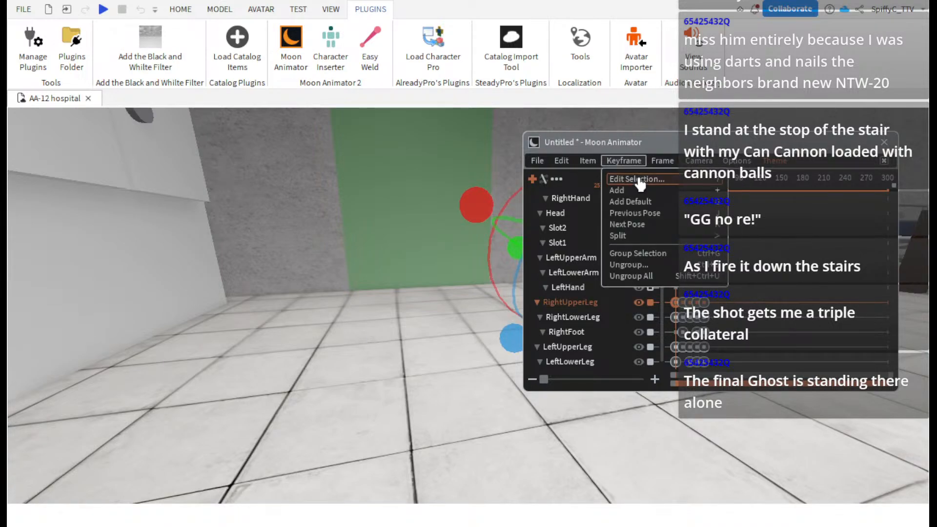
left_click(638, 181)
left_click(795, 195)
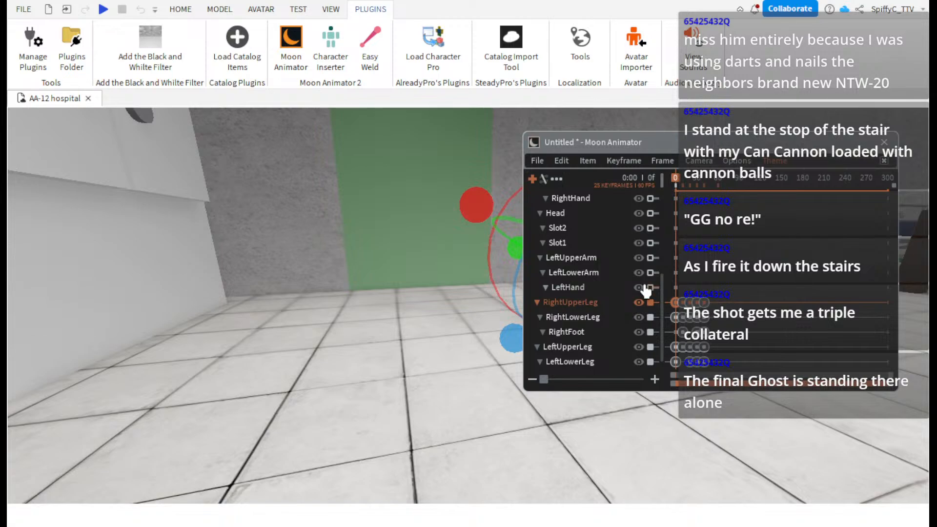
scroll(616, 287, "down", 1)
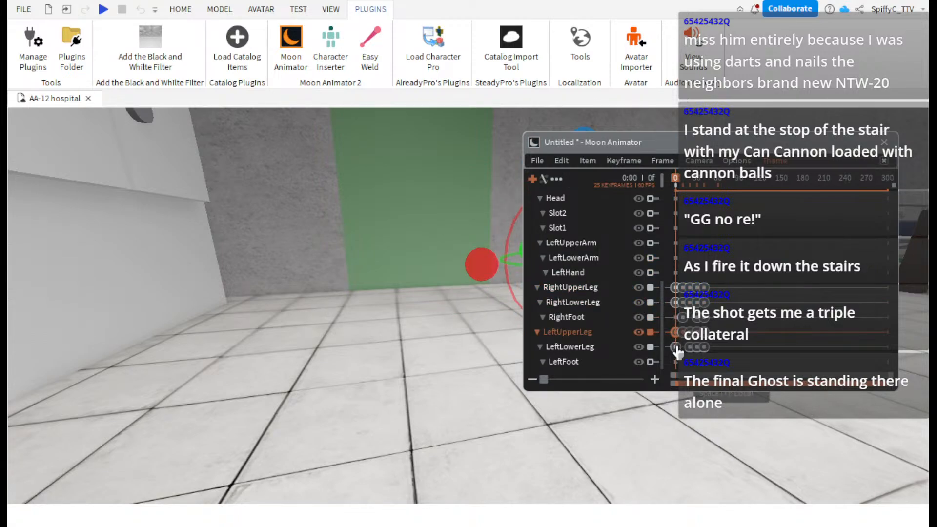
scroll(671, 318, "up", 8)
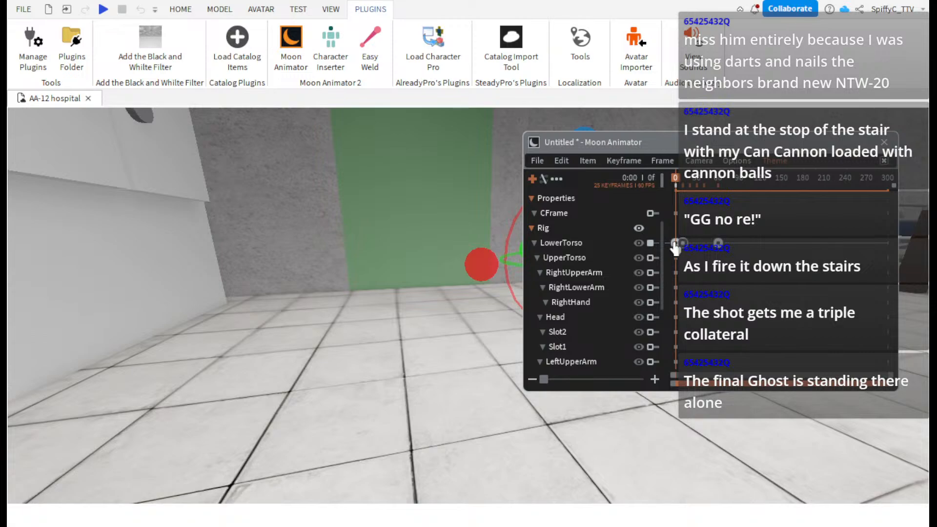
left_click(622, 166)
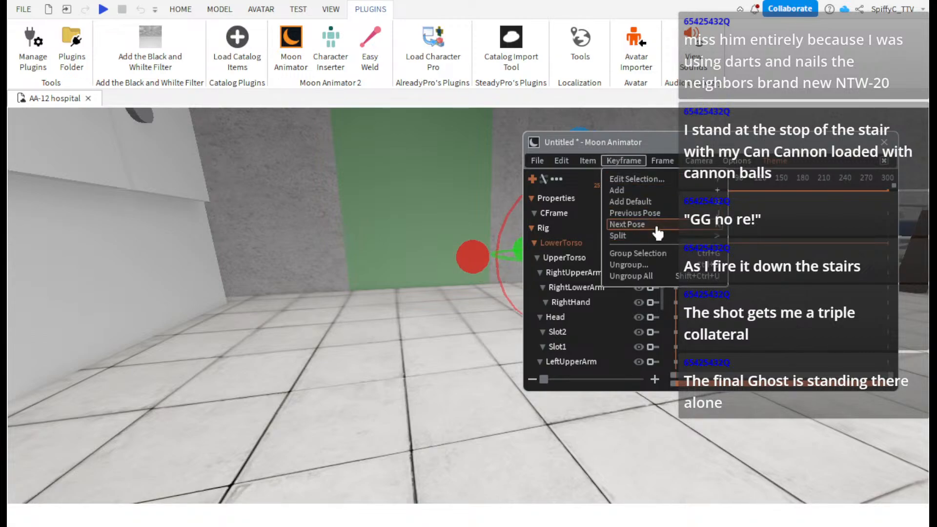
left_click(638, 178)
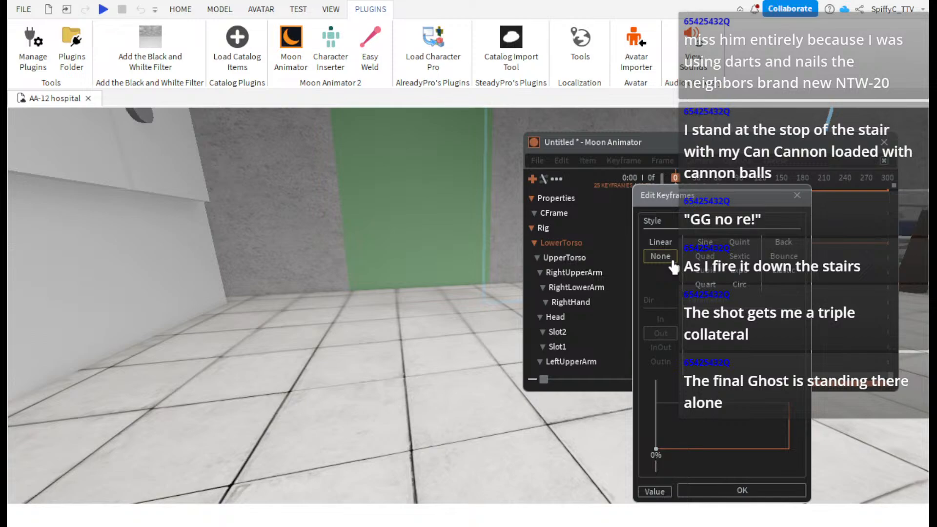
left_click(799, 205)
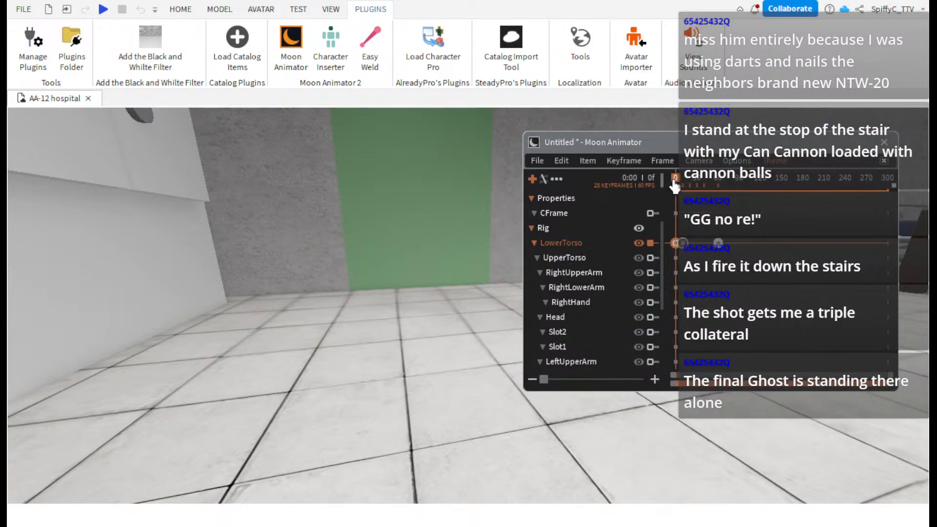
- Replay the walk from frame 0 and examine the rig's body movement from several angles
right_click_drag(671, 129, 672, 129)
key("space")
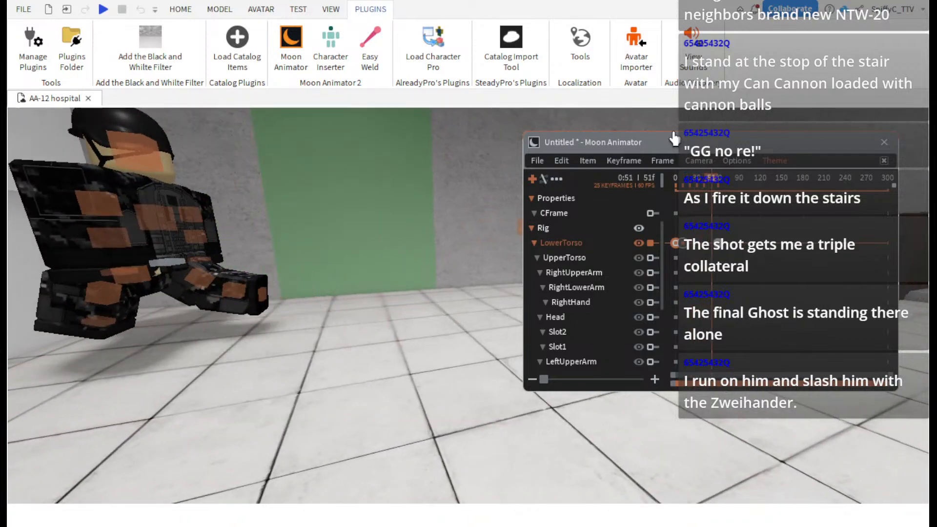
key("space")
left_click_drag(712, 185, 644, 193)
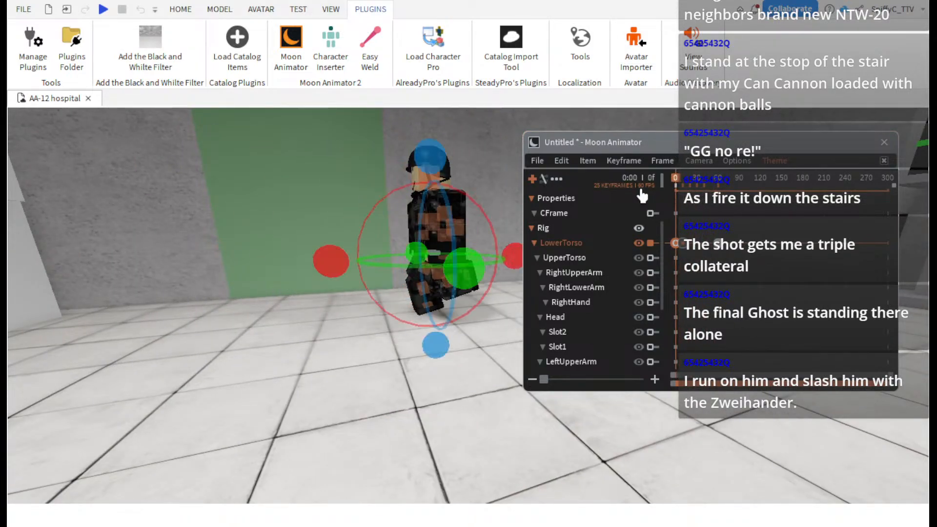
key("w")
right_click_drag(491, 178, 482, 174)
left_click(385, 179)
key("s")
left_click_drag(482, 197, 480, 217)
left_click(481, 249)
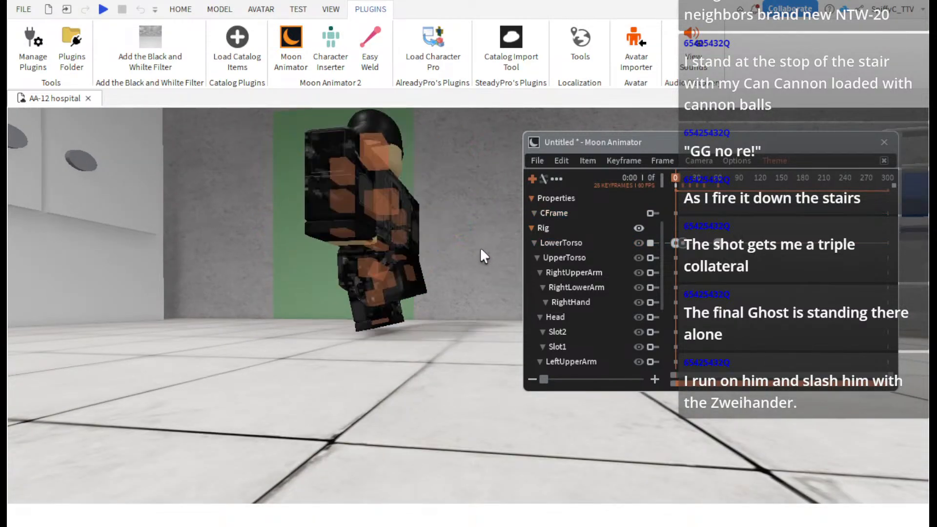
right_click_drag(481, 250, 482, 250)
key("s")
key("w")
key("s")
left_click(388, 315)
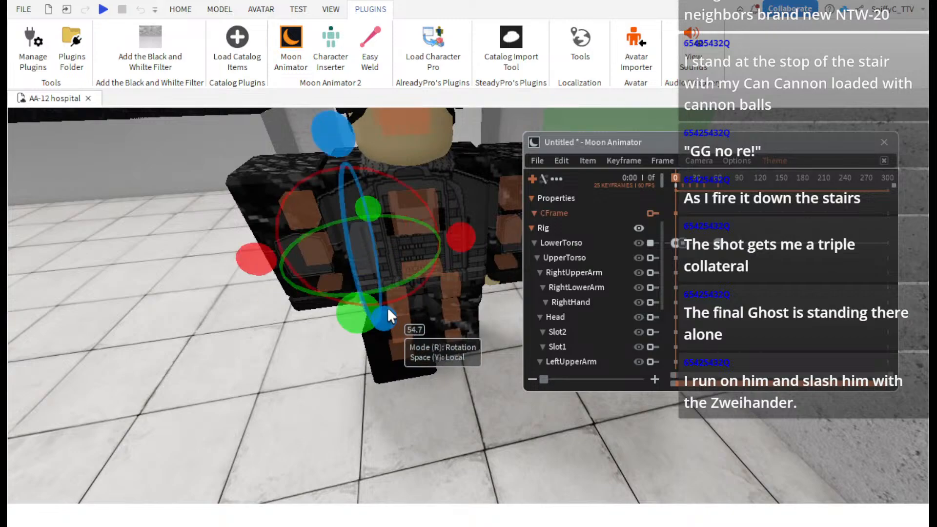
left_click_drag(352, 309, 418, 280)
key("ctrl+z")
key("ctrl+z")
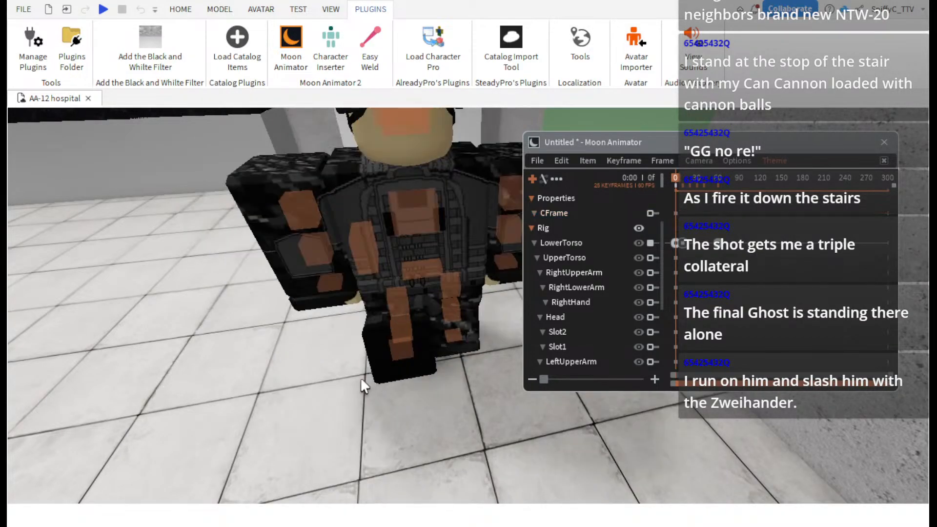
key("s")
right_click_drag(350, 375, 350, 376)
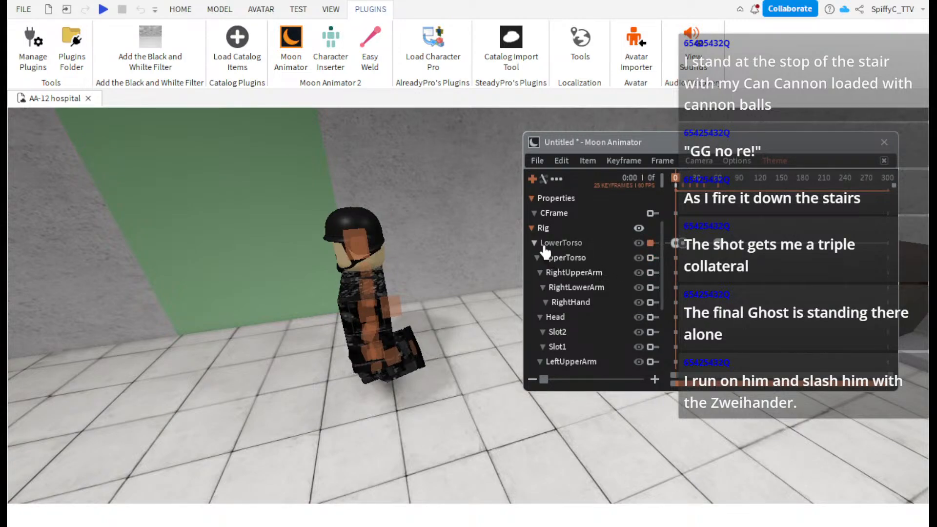
- Keyframe the LowerTorso at frame 35, moving it up by about 0.37
left_click_drag(678, 182, 703, 201)
left_click(687, 253)
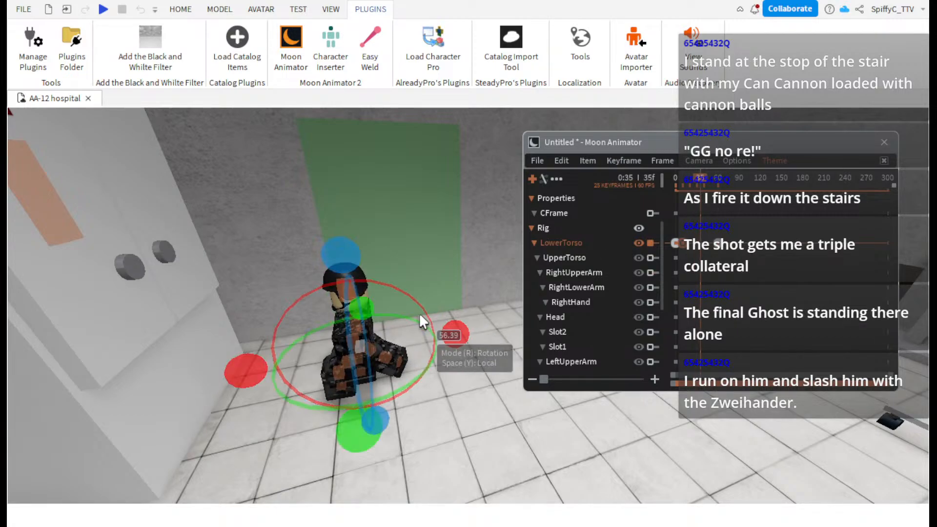
key("w")
right_click_drag(420, 315, 420, 315)
key("s")
key("w")
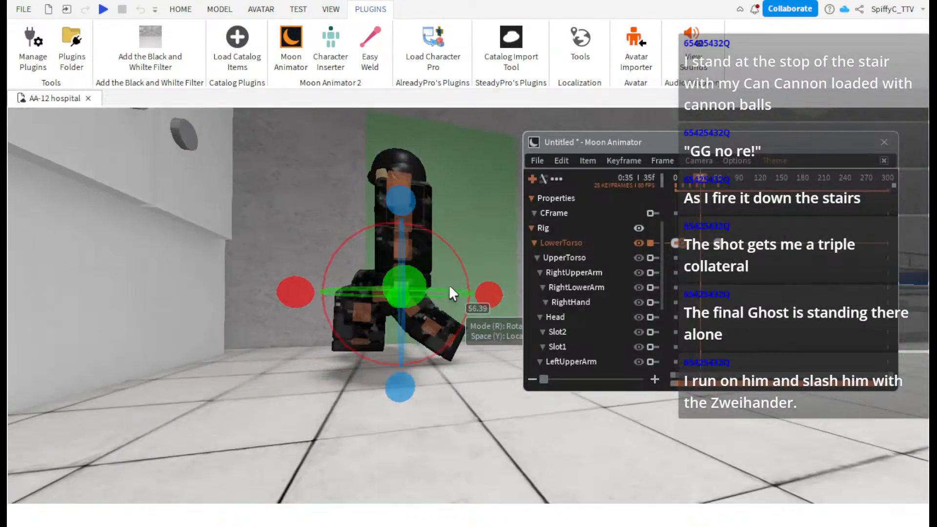
key("r")
left_click_drag(400, 239, 402, 222)
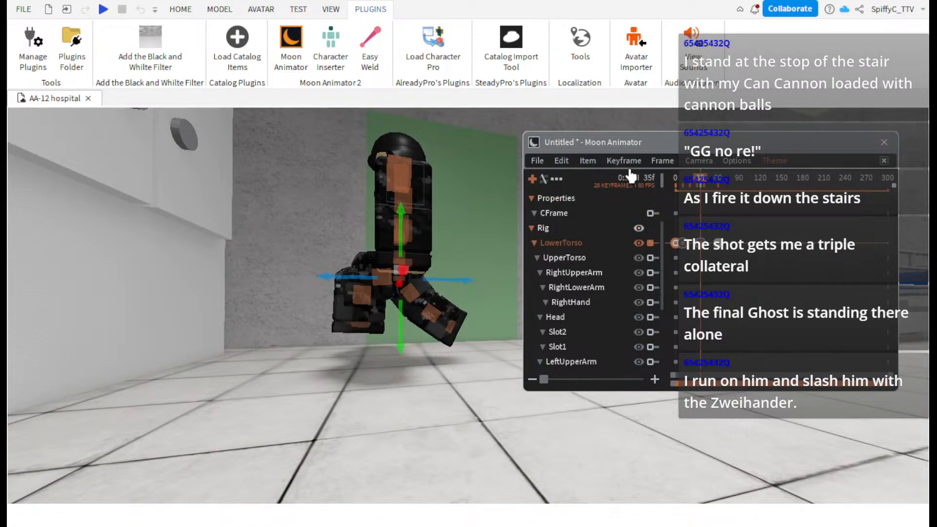
- Try to change the easing style of the selected LowerTorso keyframes to Linear
left_click(623, 162)
left_click(625, 175)
left_click(646, 240)
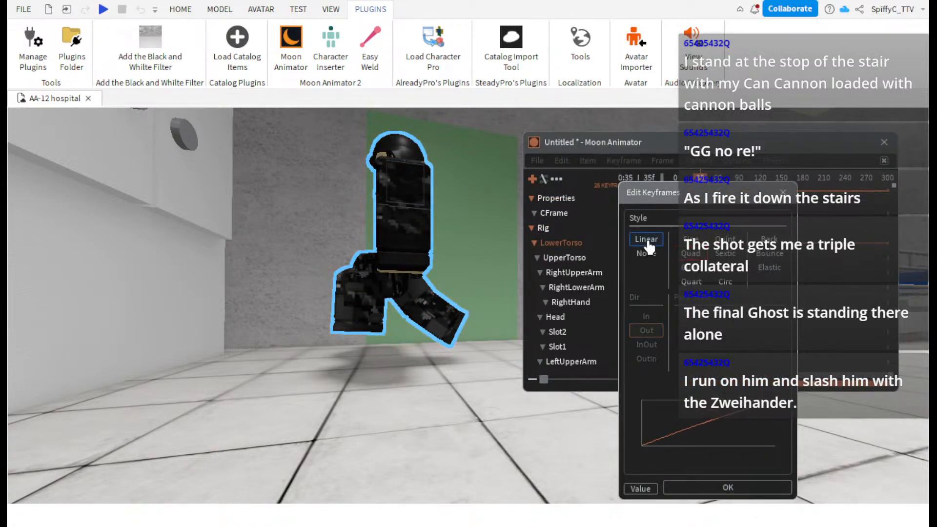
left_click(783, 193)
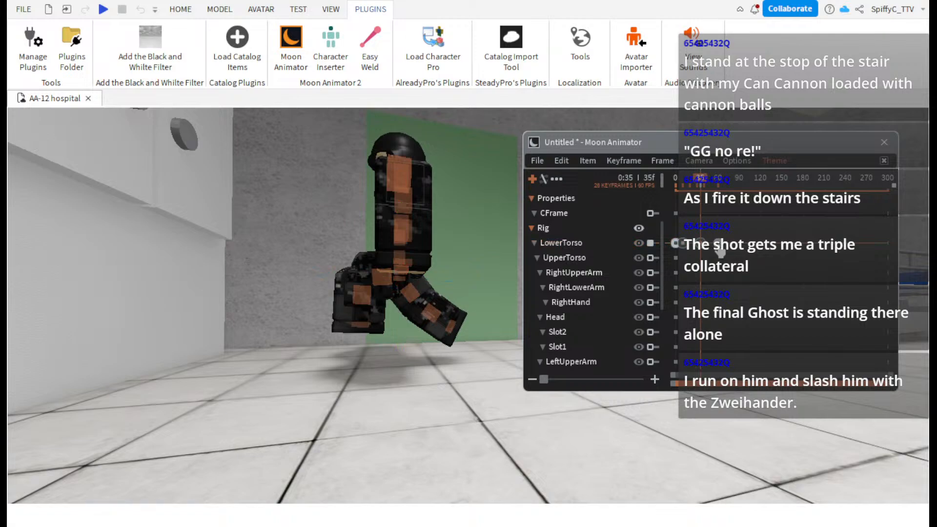
left_click(623, 161)
left_click(634, 193)
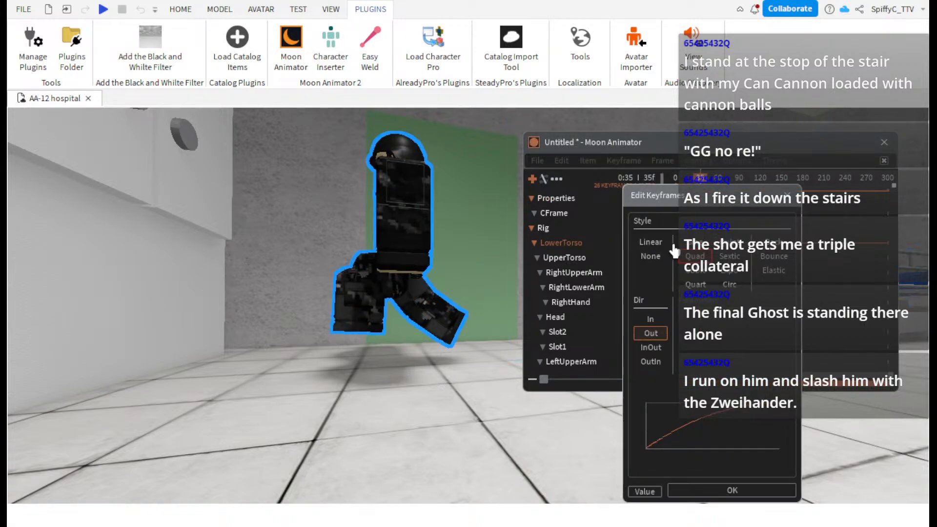
left_click(651, 242)
left_click(784, 195)
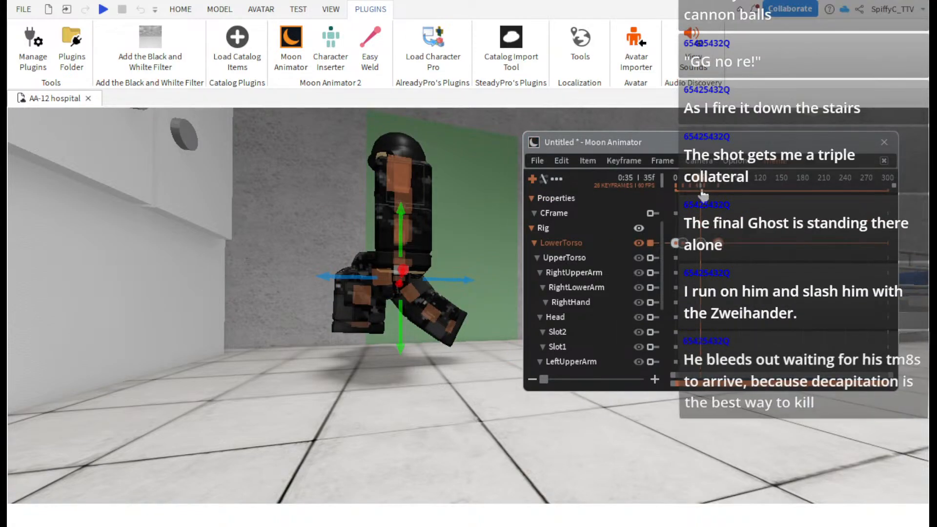
- Scrub through the walk's start and apply Linear easing to the LowerTorso keyframes
left_click_drag(702, 194, 638, 189)
left_click_drag(701, 192, 672, 187)
key("d")
left_click_drag(681, 194, 687, 194)
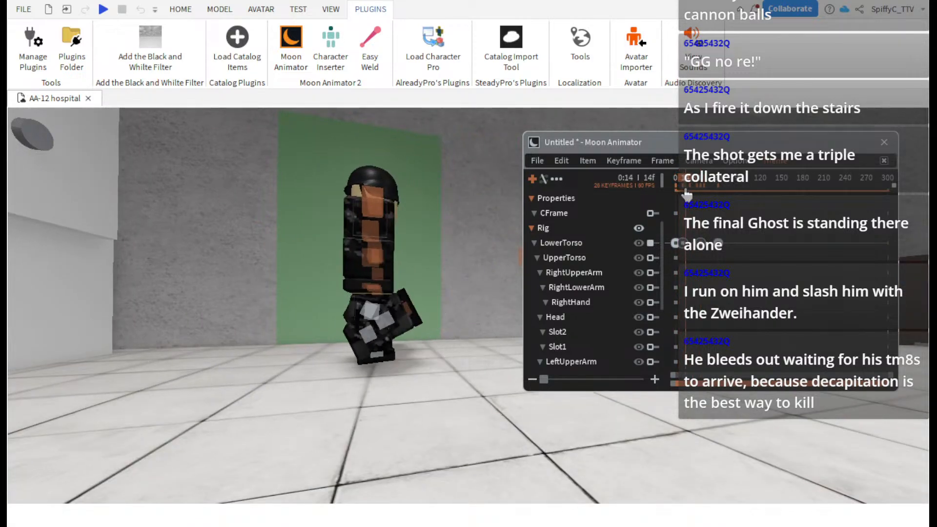
left_click(587, 163)
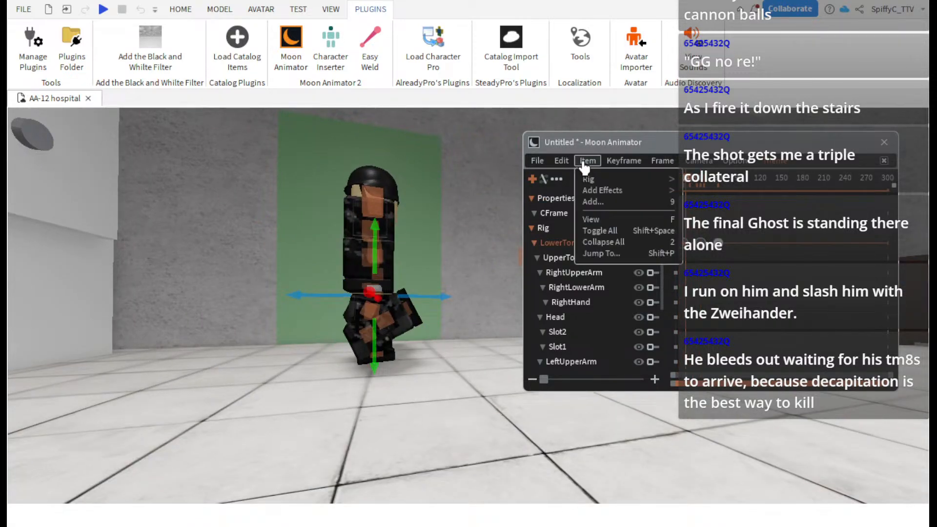
left_click(624, 177)
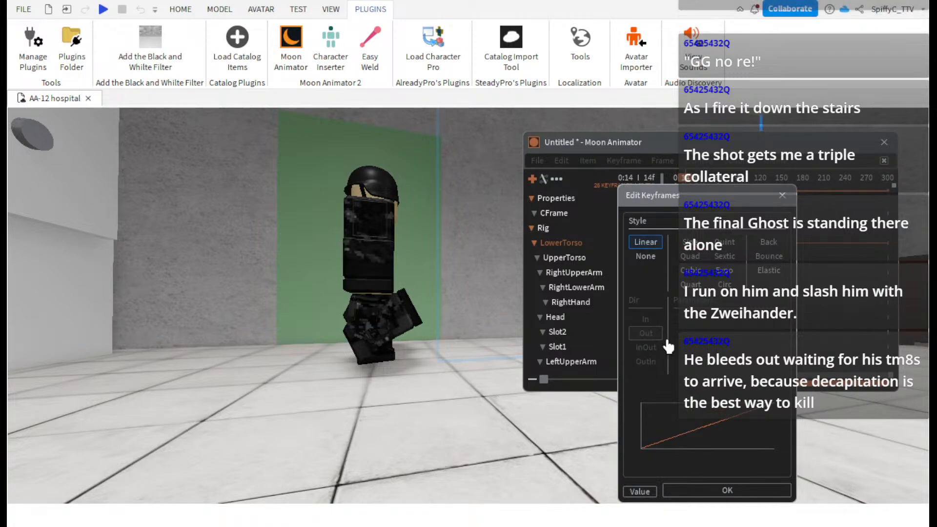
left_click(688, 491)
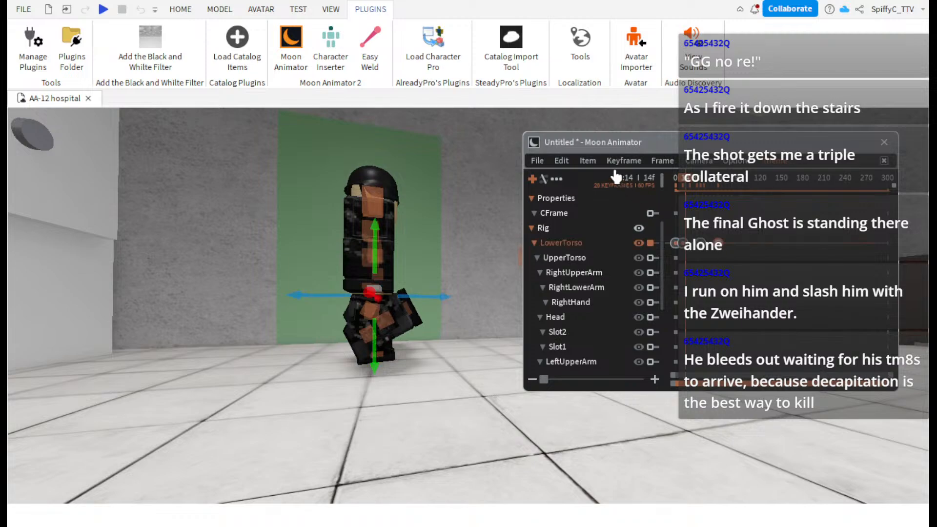
left_click(623, 161)
left_click(624, 177)
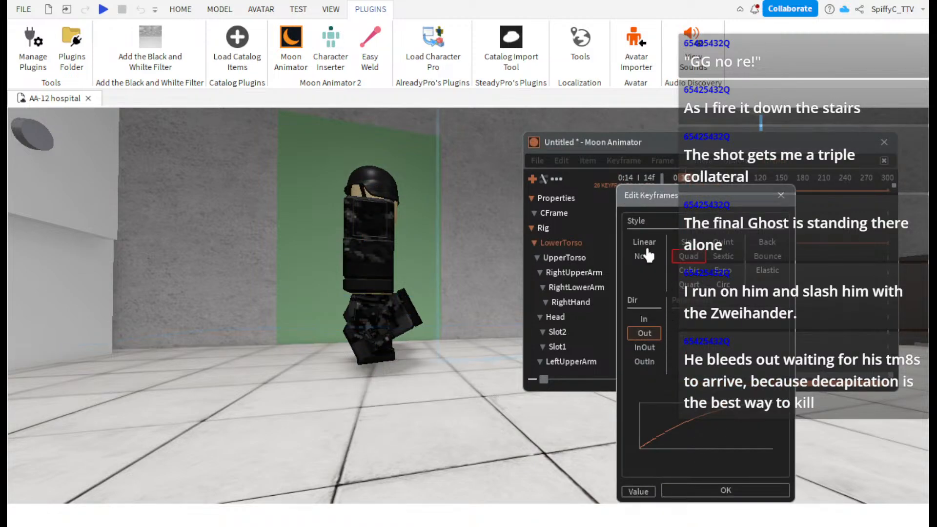
left_click(705, 489)
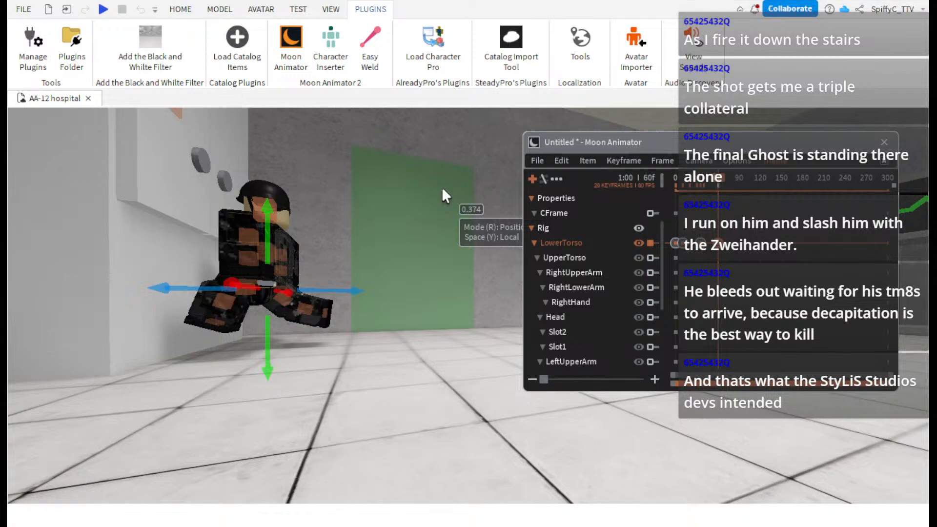
- Scrub the walk to frame 44 and enlarge the timeline scale around the leg keyframes
left_click(695, 185)
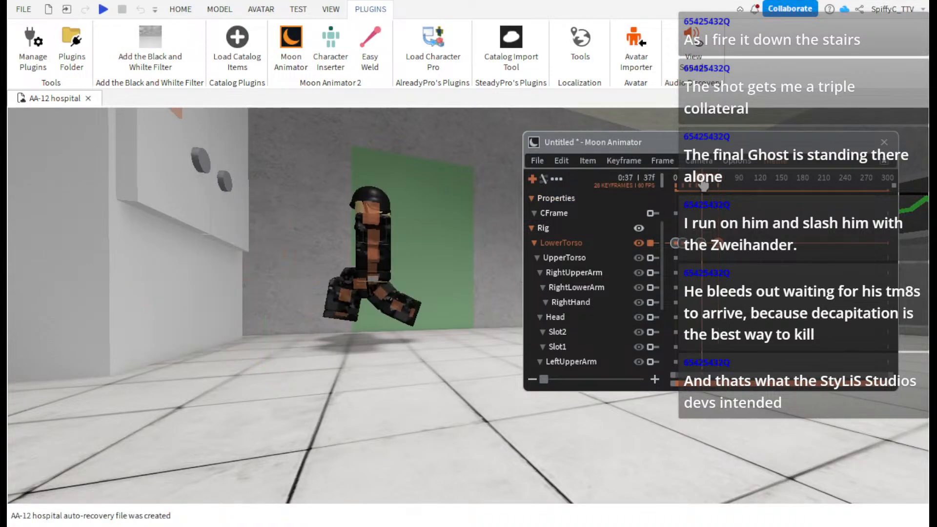
left_click_drag(695, 186, 707, 230)
scroll(638, 282, "down", 5)
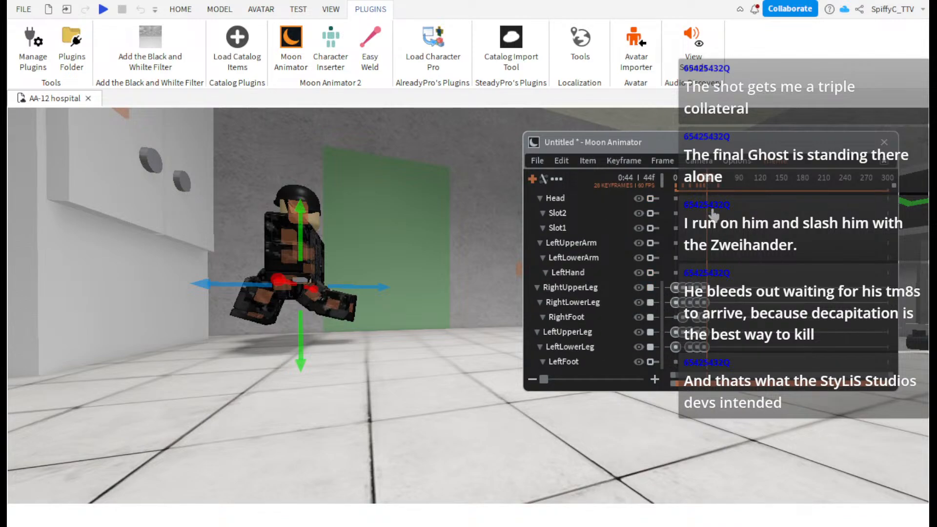
left_click(654, 380)
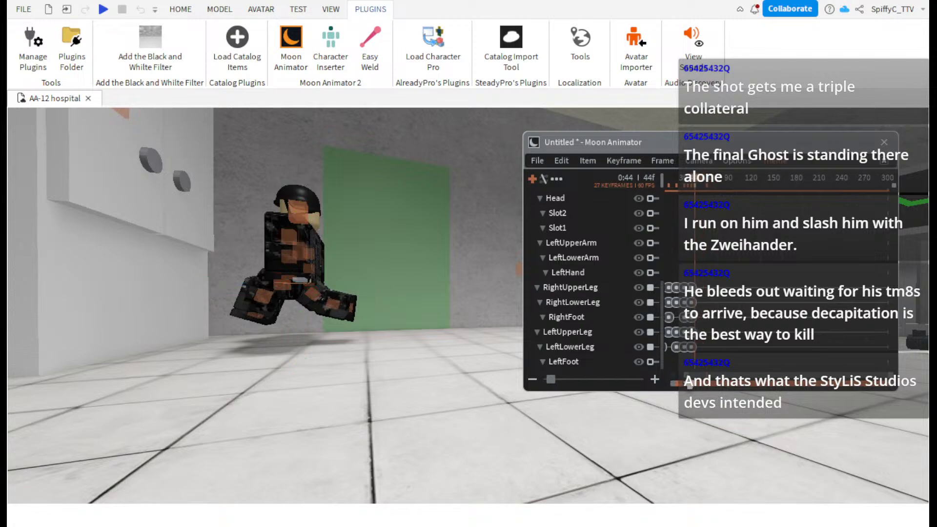
left_click_drag(741, 378, 658, 366)
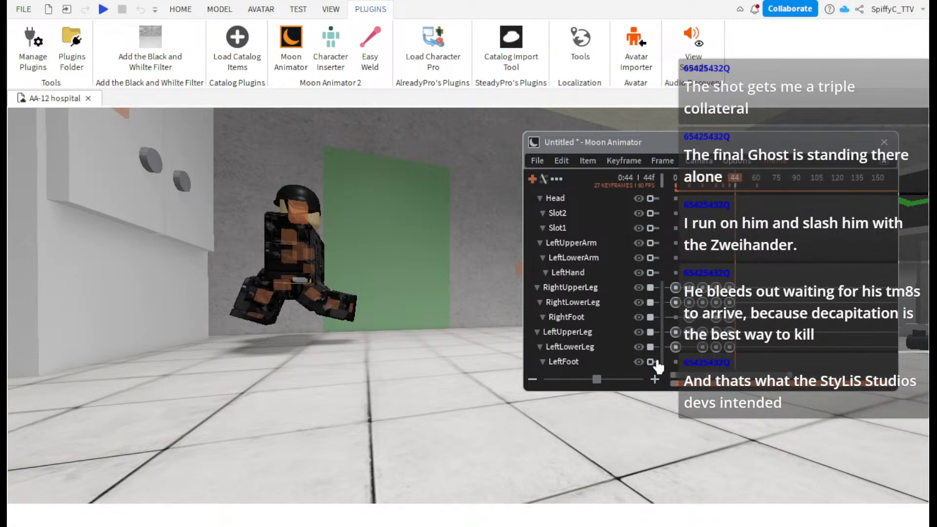
left_click_drag(791, 381, 732, 376)
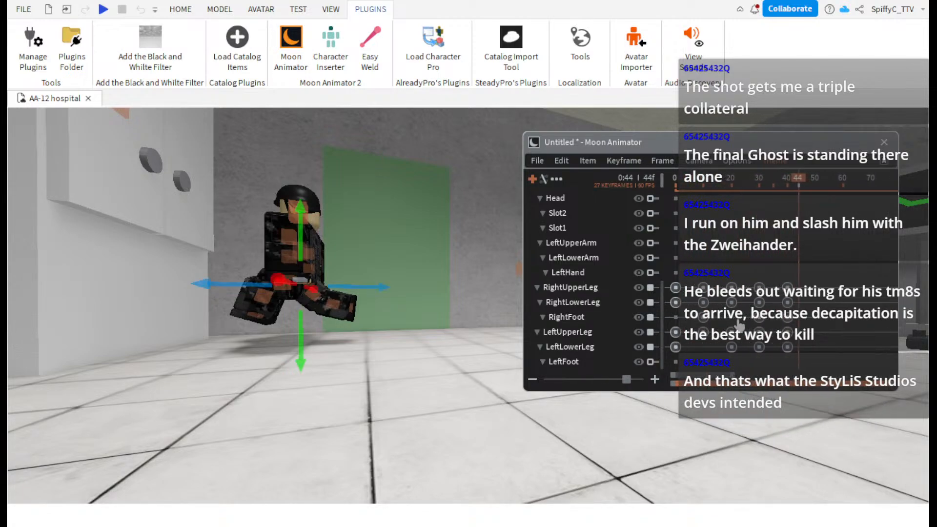
- Replay the walk from the start and examine the leg and LowerTorso keyframe tracks
left_click_drag(795, 186, 643, 188)
key("space")
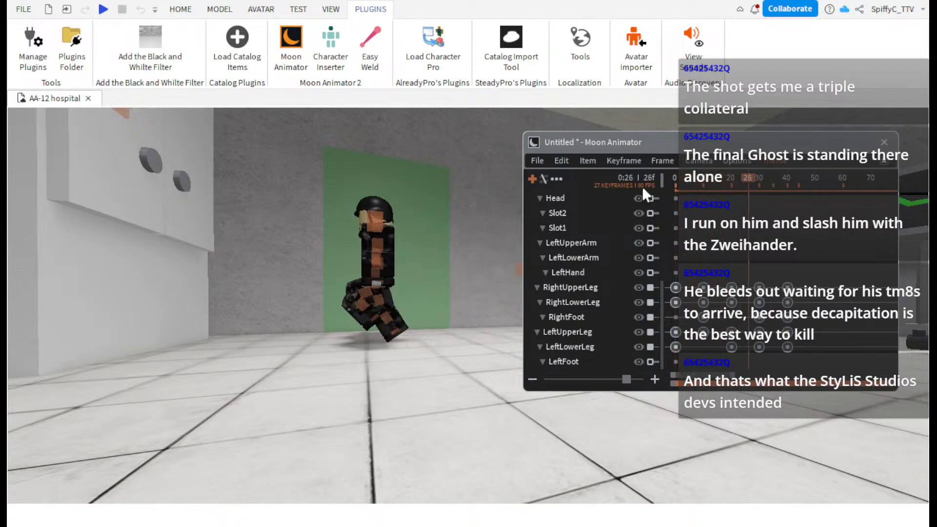
key("space")
left_click_drag(778, 187, 669, 202)
scroll(727, 264, "up", 3)
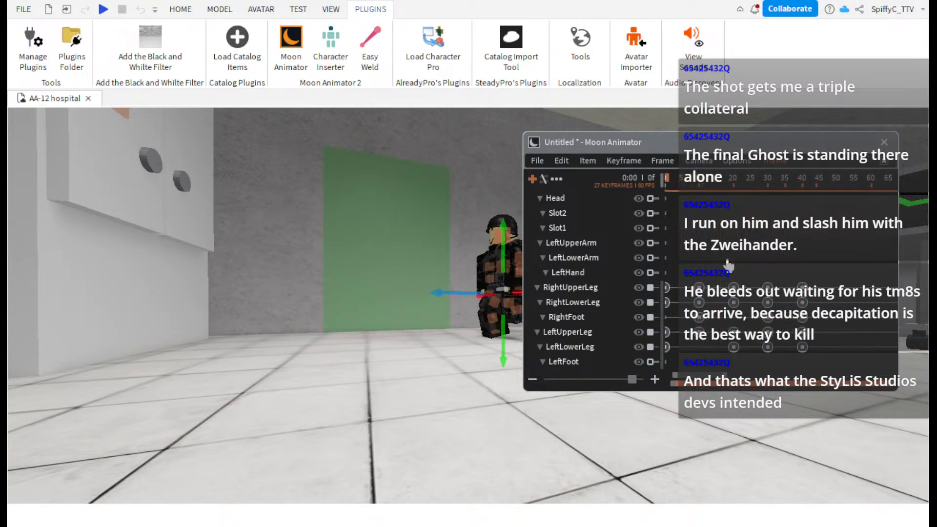
scroll(776, 277, "down", 3)
scroll(625, 273, "up", 3)
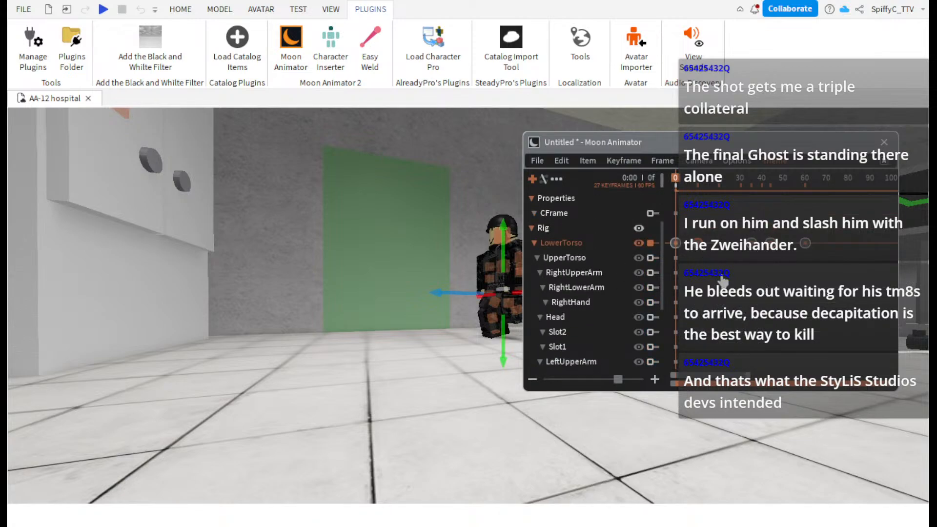
- Retime the second LowerTorso keyframe to about frame 17 and replay the walk from frame 0
left_click_drag(685, 203, 667, 192)
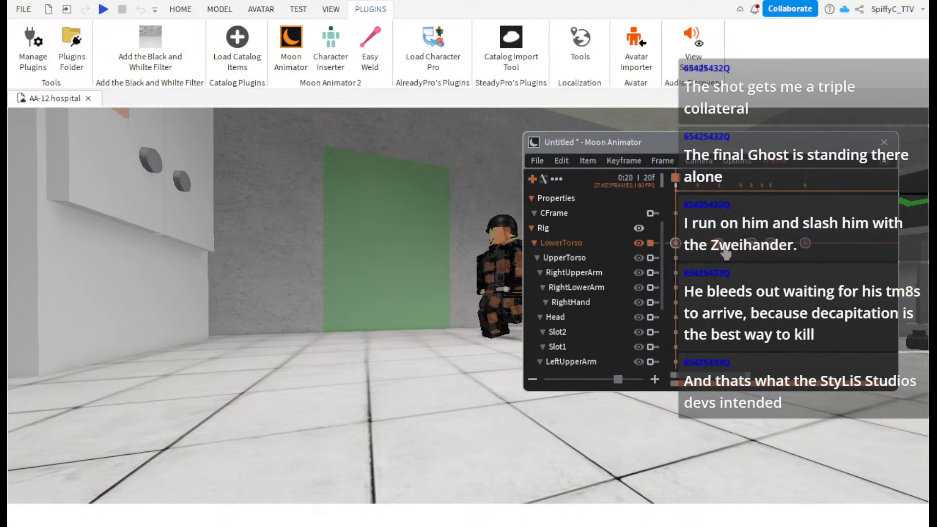
key("space")
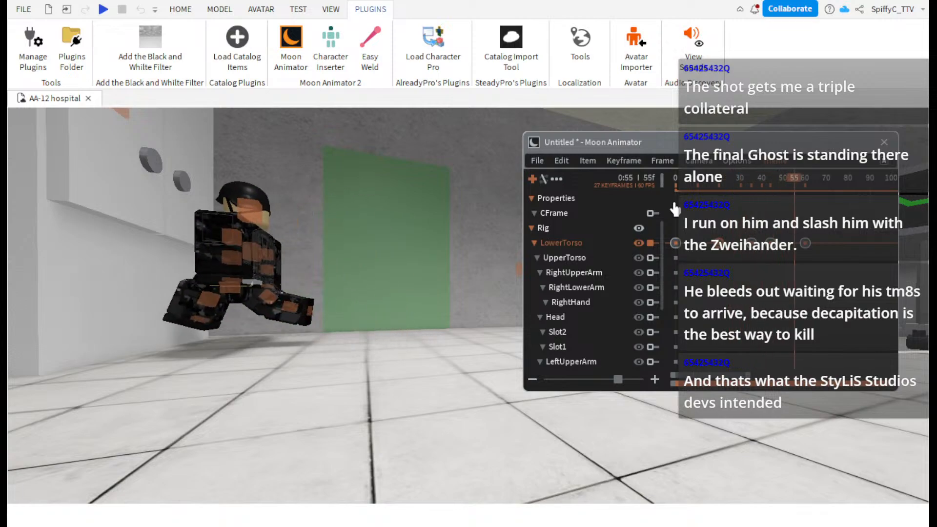
left_click(702, 203)
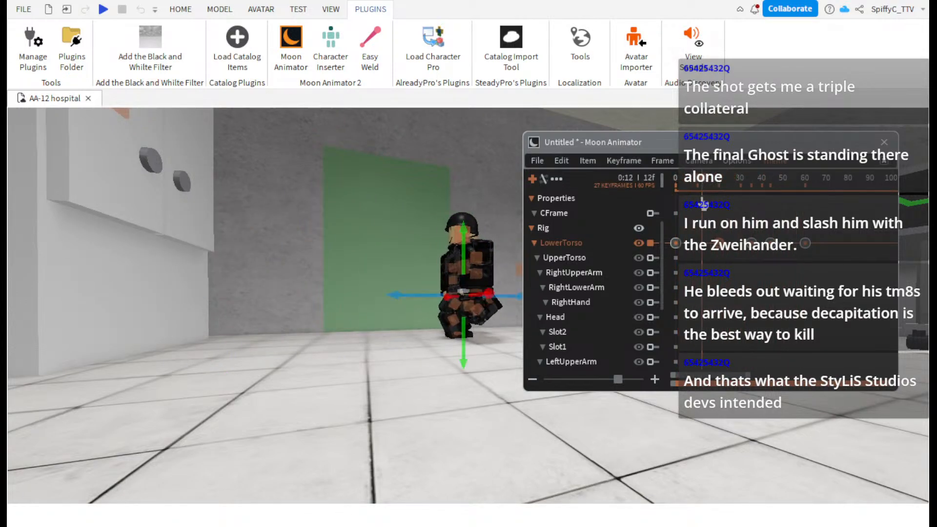
left_click_drag(709, 244, 710, 243)
left_click(676, 183)
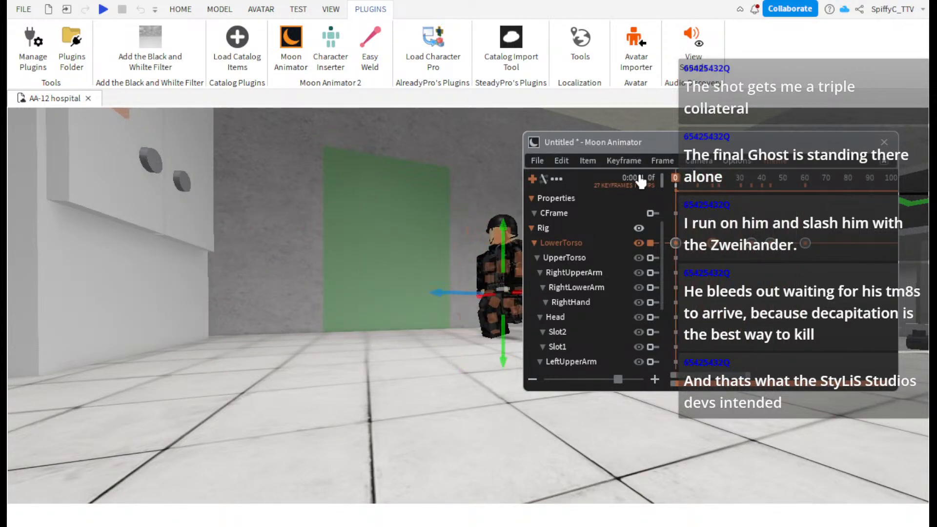
key("space")
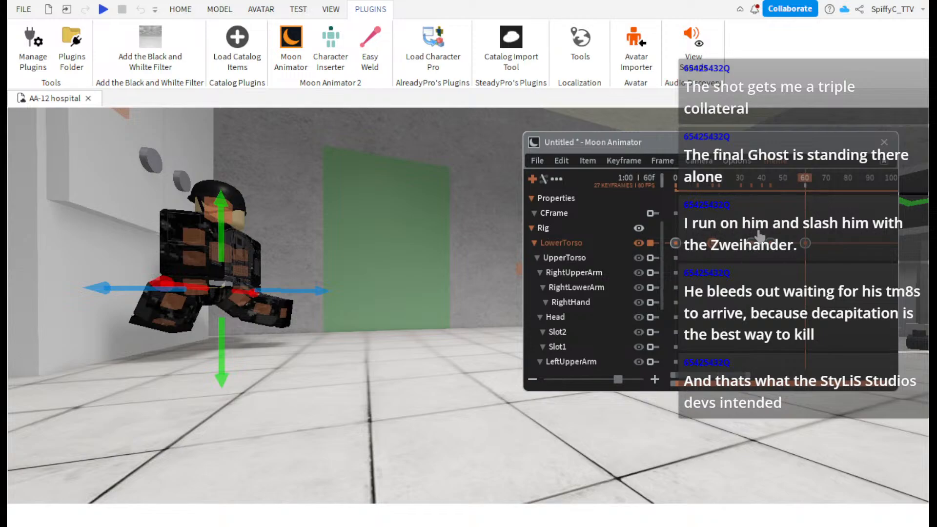
- Replay the walk from frame 0 and examine the rig's legs beside the cabinet from a closer angle
left_click_drag(767, 182, 646, 185)
key("space")
right_click_drag(431, 224, 419, 247)
key("w")
scroll(634, 283, "down", 2)
scroll(634, 283, "down", 6)
key("s")
key("w")
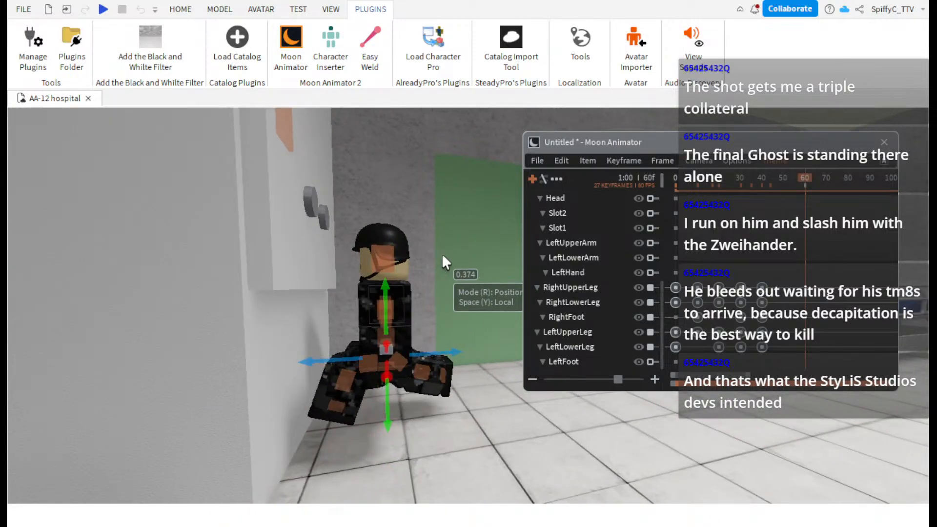
- Delete the right and left leg keyframes at frame 40
left_click_drag(719, 180, 741, 214)
key("d")
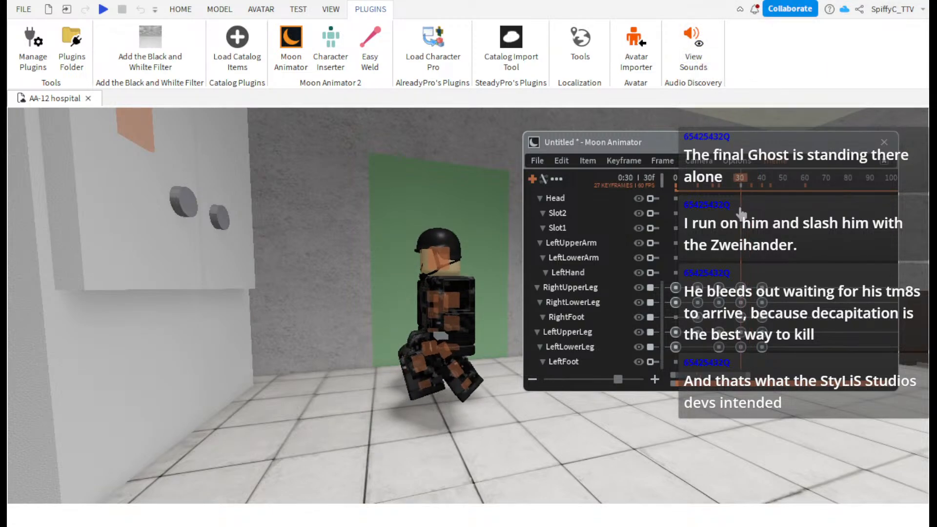
scroll(412, 274, "up", 6)
left_click(437, 292)
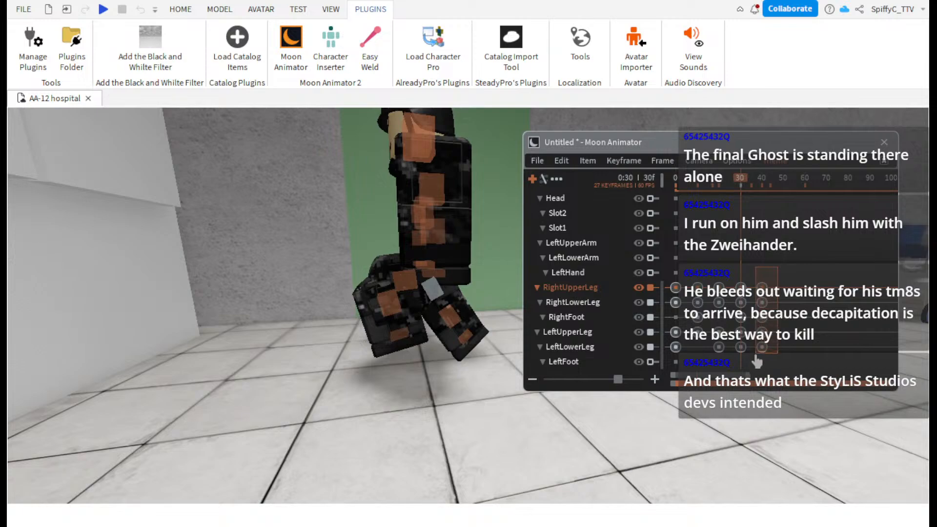
left_click_drag(757, 361, 757, 361)
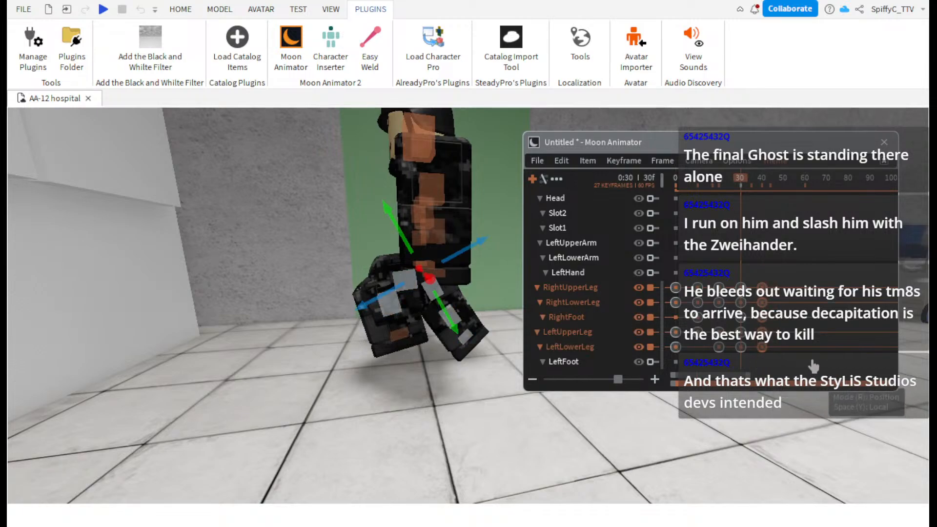
key("Delete")
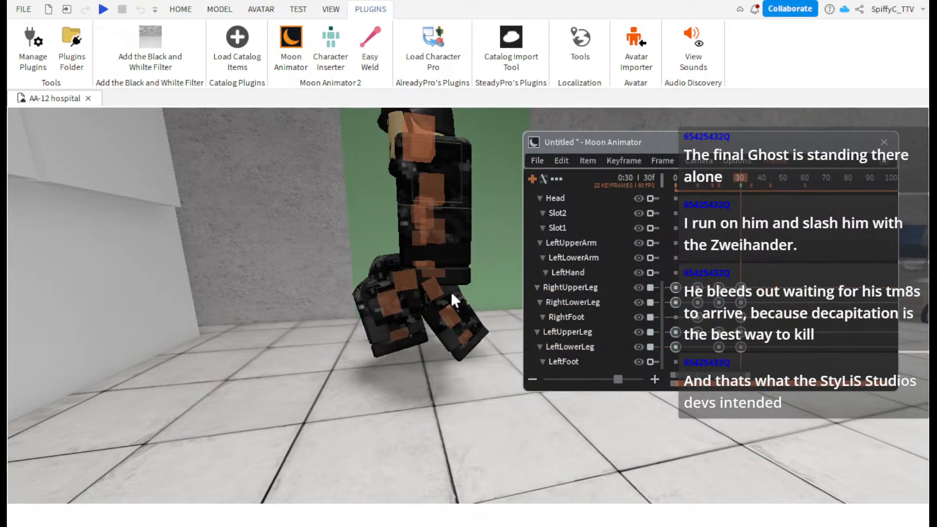
- Re-pose the RightUpperLeg at frame 30, rotating it by about 67 degrees
key("r")
left_click_drag(504, 227, 488, 325)
left_click_drag(739, 191, 740, 218)
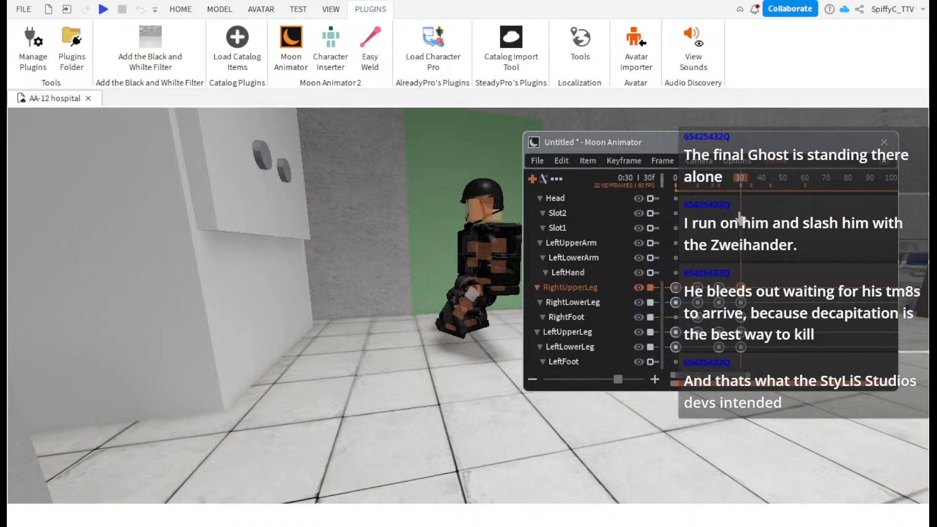
scroll(490, 321, "up", 2)
- Re-pose the left leg at frame 30 by rotating the LeftUpperLeg, and bend the LeftLowerLeg by about 31 degrees
left_click(465, 304)
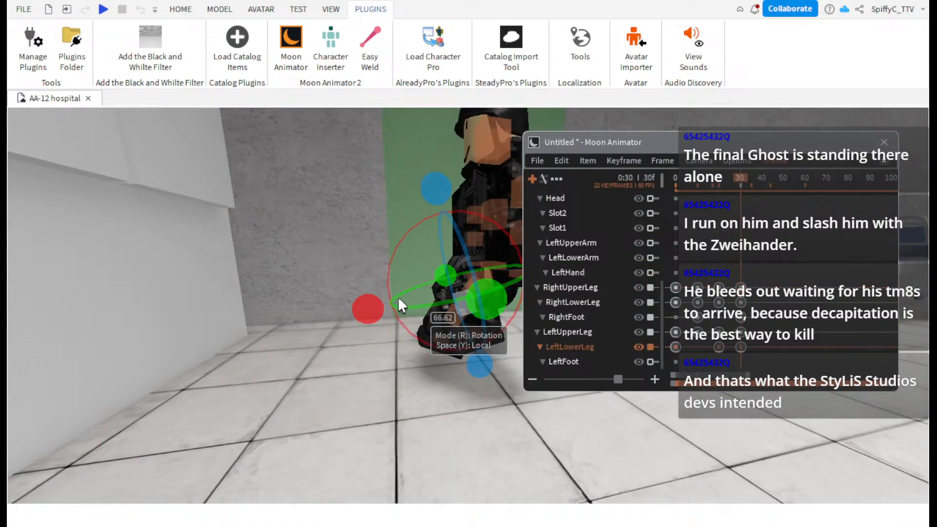
left_click_drag(399, 304, 383, 256)
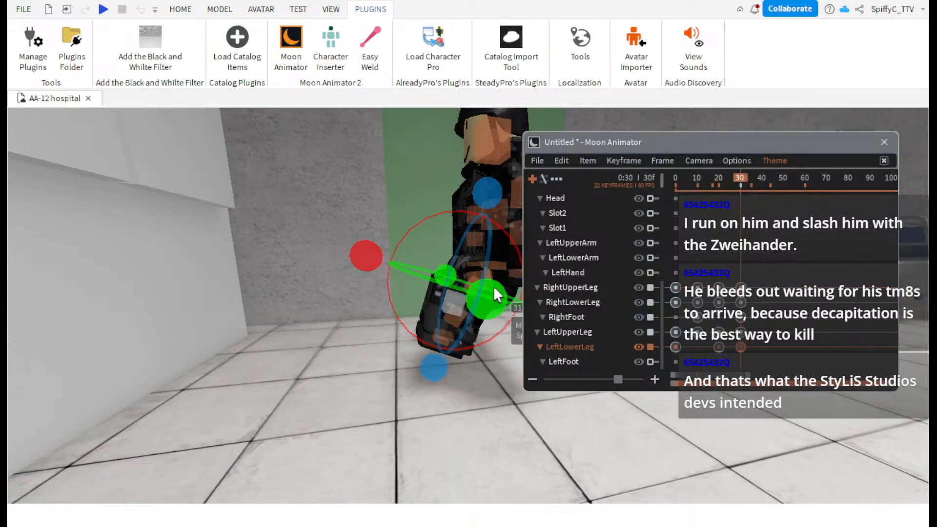
left_click(469, 273)
left_click_drag(412, 294, 498, 344)
left_click(475, 316)
left_click_drag(372, 320, 376, 311)
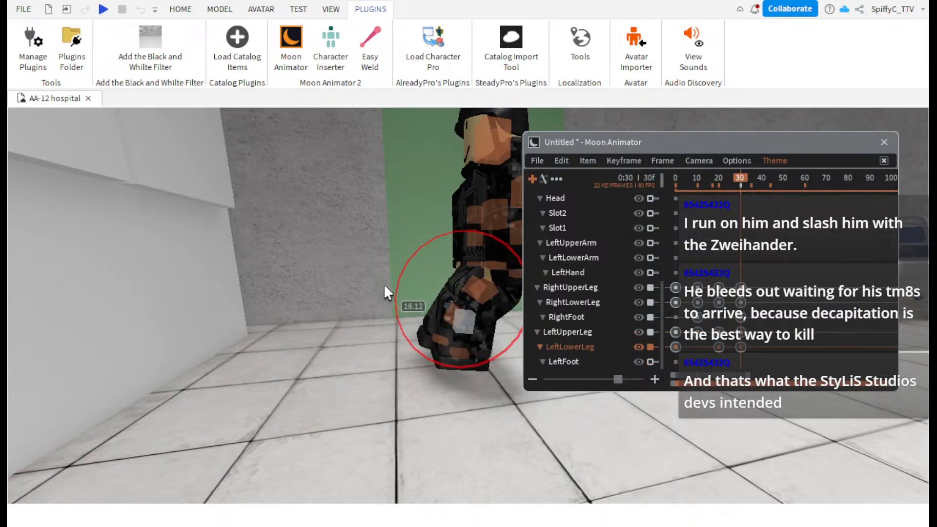
left_click_drag(393, 268, 393, 267)
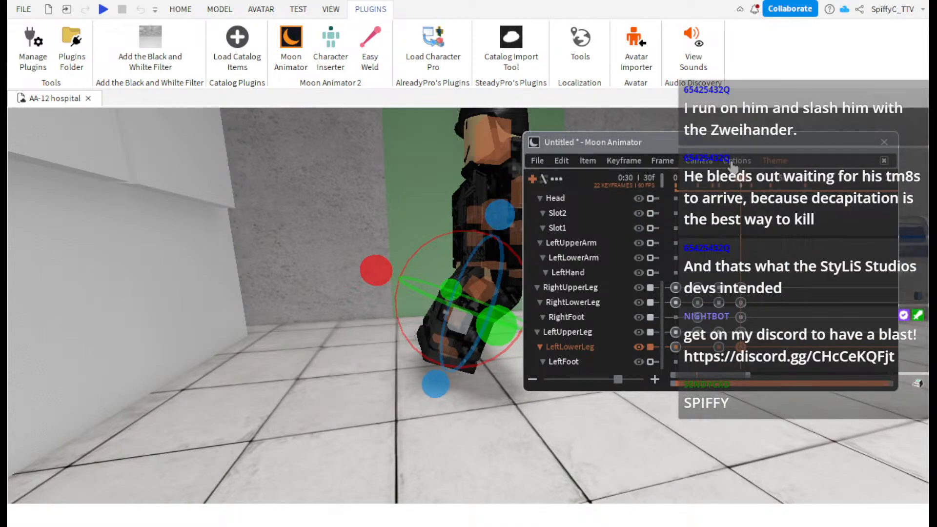
- Replay the walk from frame 0 to check the revised leg pose at frame 30
left_click_drag(740, 184, 654, 203)
key("s")
key("d")
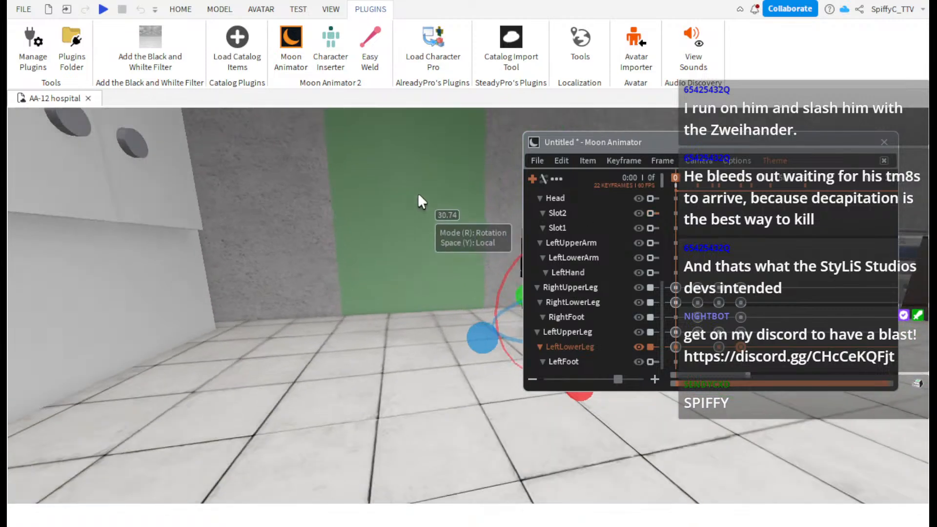
key("space")
key("a")
- Keyframe the LowerTorso at frame 40, moving it down by about 0.55
left_click_drag(703, 186, 761, 191)
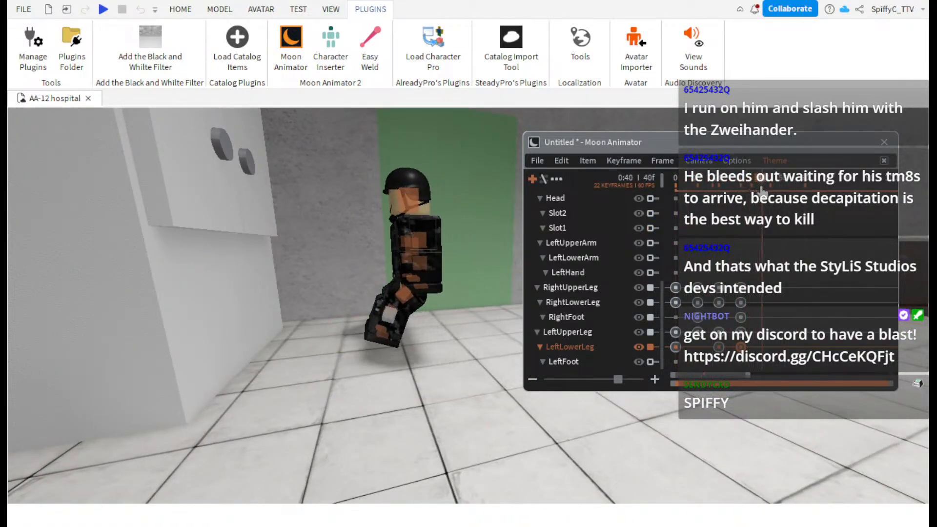
key("r")
left_click(410, 275)
key("r")
key("r")
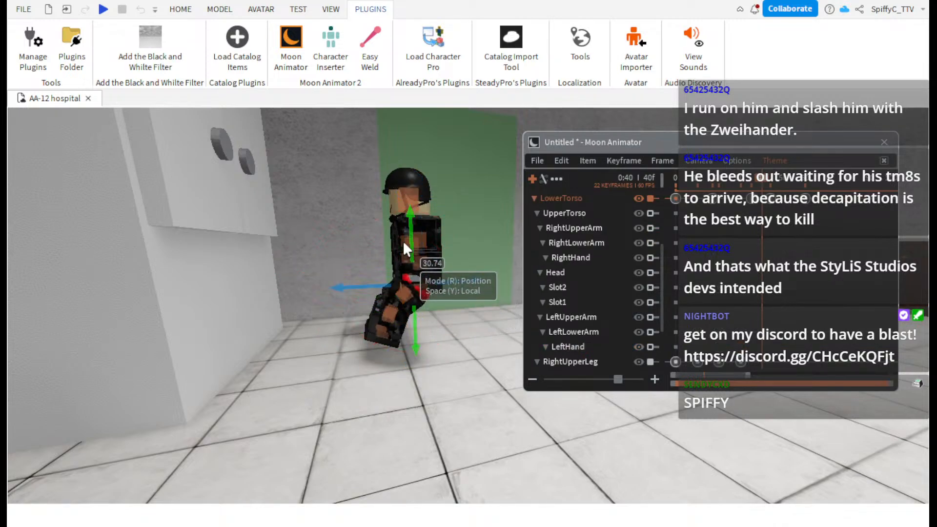
left_click_drag(414, 245, 416, 264)
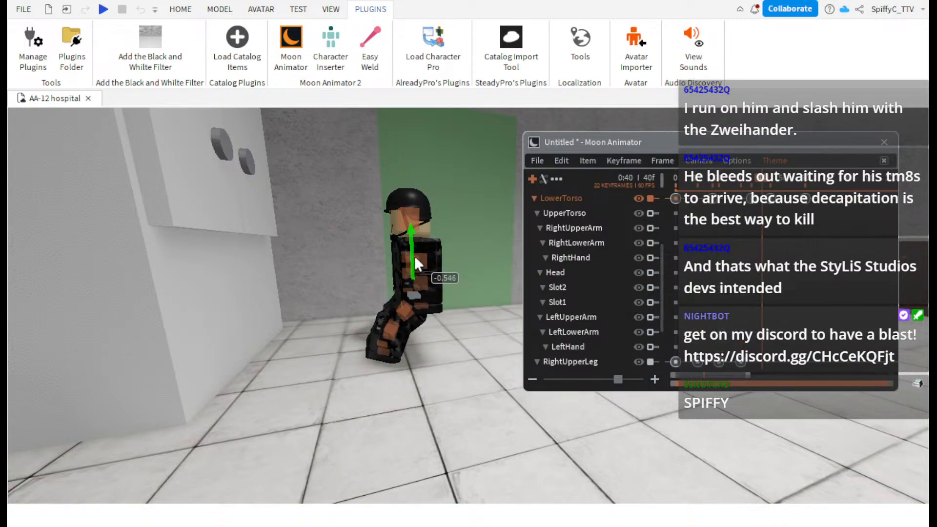
- Replay the walk from frame 0 and check the torso drop from another angle
left_click_drag(761, 185, 675, 186)
right_click_drag(464, 214, 527, 207)
key("space")
right_click_drag(465, 210, 442, 214)
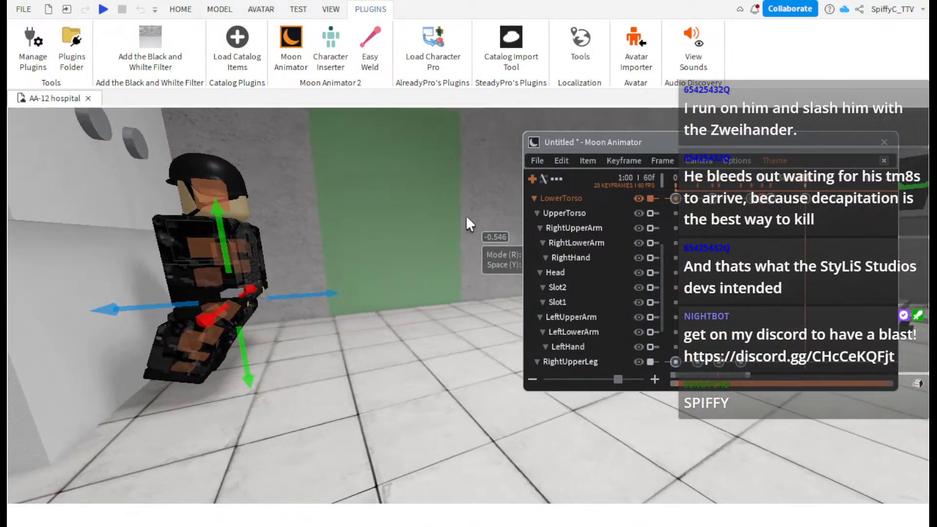
- Delete the LowerTorso keyframes after frame 40 and keyframe it again at frame 60, moved forward toward the cabinet
left_click_drag(794, 188, 774, 209)
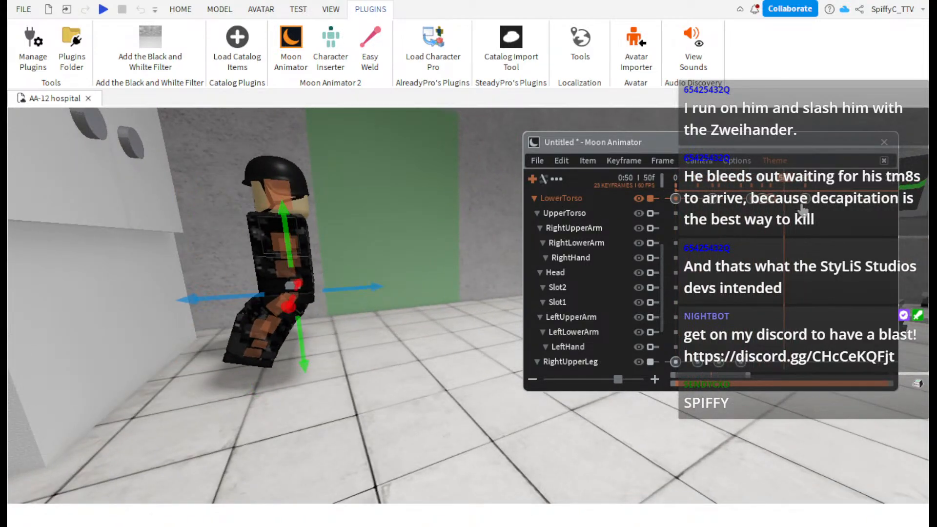
key("Delete")
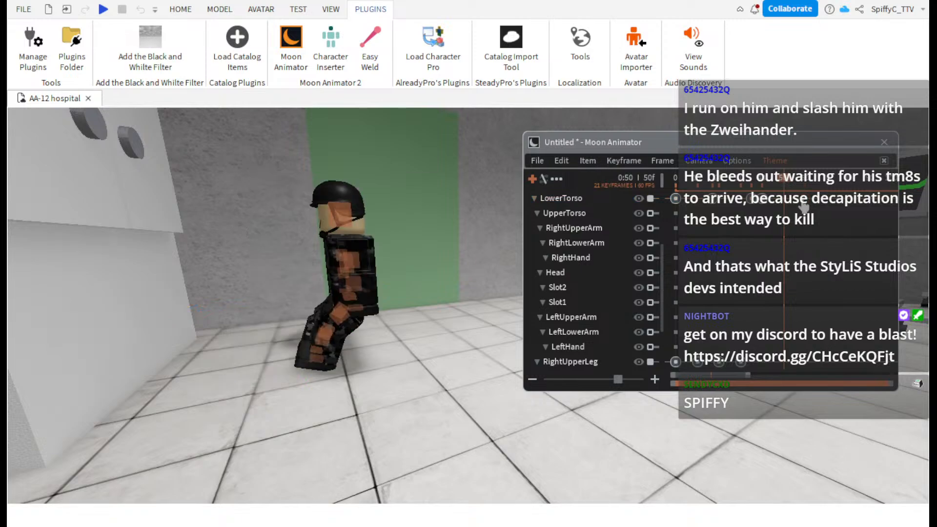
left_click_drag(784, 192, 790, 196)
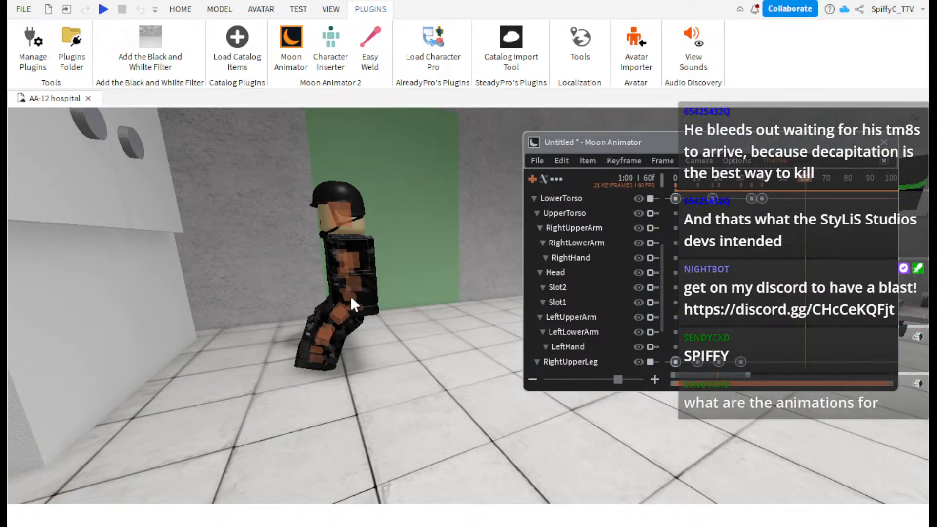
left_click(351, 304)
left_click_drag(387, 293, 329, 301)
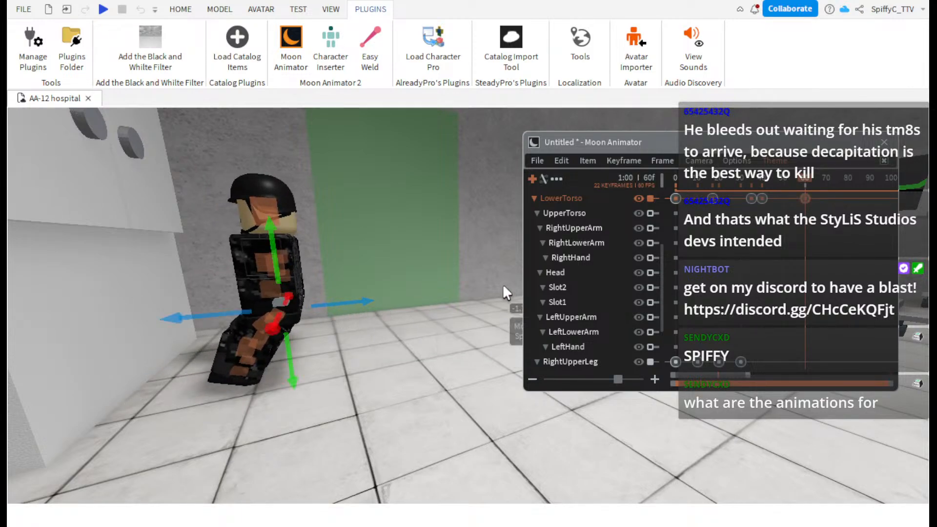
- Replay the walk from the start and inspect the rig's final approach to the cabinet up close
left_click_drag(799, 181, 650, 194)
key("space")
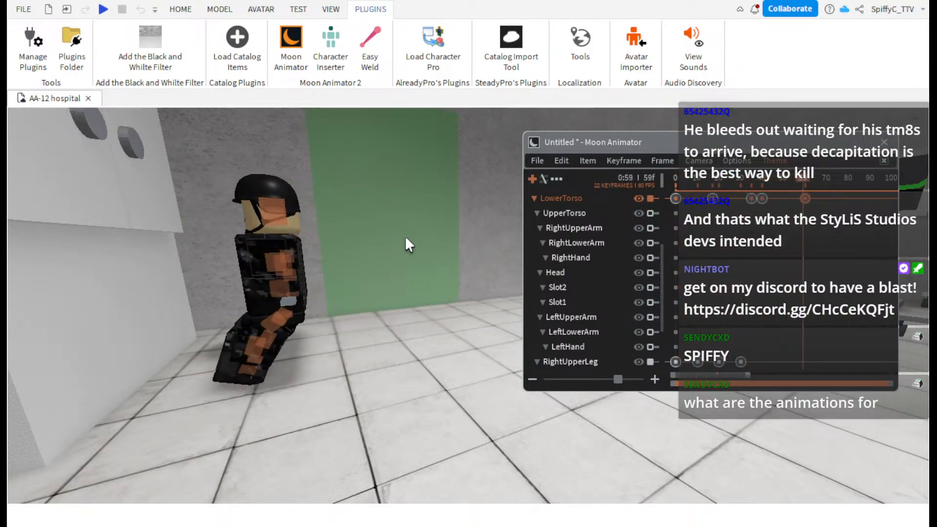
right_click_drag(422, 246, 423, 248)
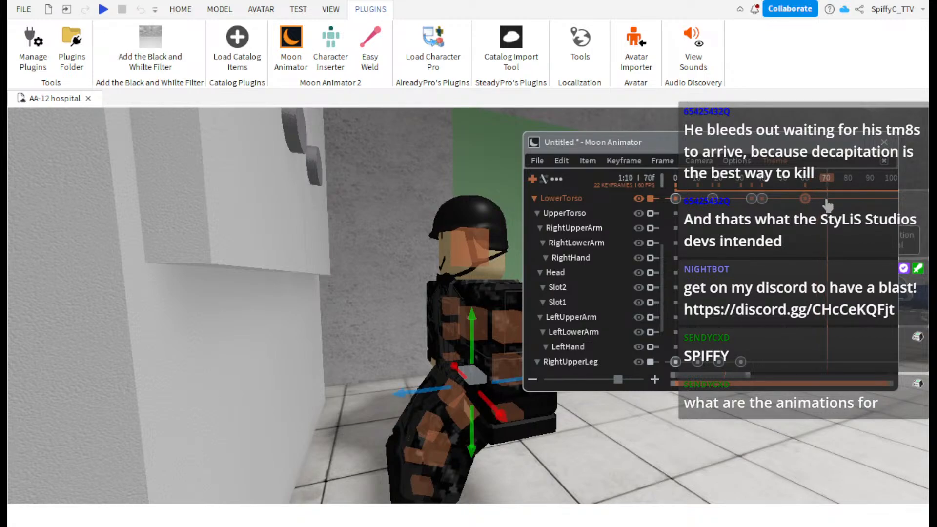
- Keyframe the LowerTorso at frame 70, moved about 0.81 toward the cabinet, and straighten the left leg, rotating the LeftLowerLeg about 34°
left_click_drag(475, 335, 383, 363)
left_click(418, 400)
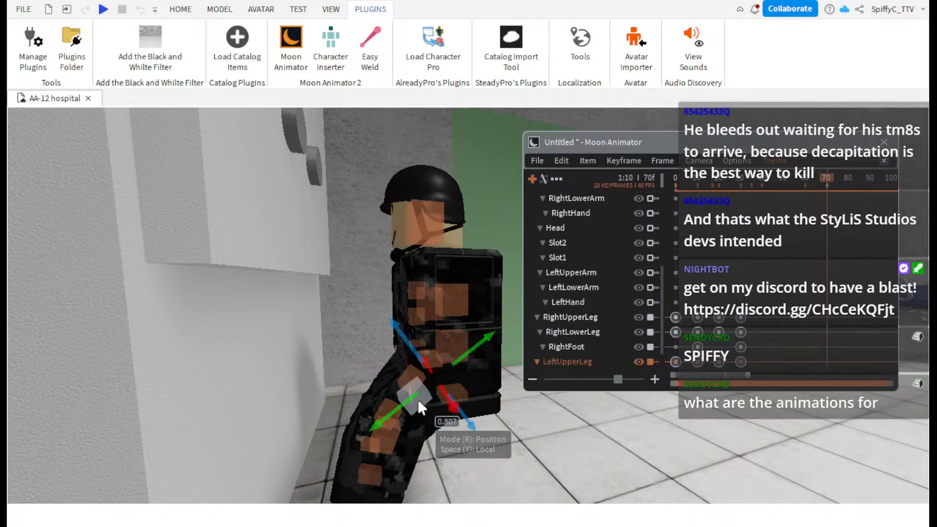
key("r")
left_click_drag(380, 300, 349, 380)
left_click(452, 447)
left_click_drag(489, 384, 508, 413)
- Keyframe the right leg at frame 70 by rotating the RightUpperLeg, RightLowerLeg and RightFoot into an upright stance
left_click(410, 375)
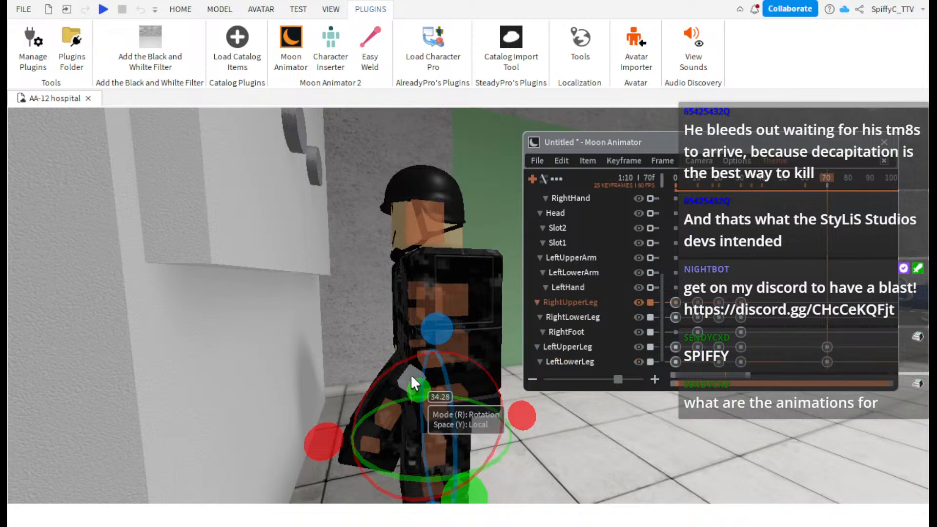
left_click_drag(353, 317, 339, 361)
left_click(417, 417)
left_click_drag(344, 415, 317, 405)
left_click(418, 447)
left_click_drag(370, 449, 310, 450)
- Replay the walk repeatedly from frame 0 with the animator window out of the way, checking the final standing pose
right_click_drag(518, 425, 516, 425)
left_click(518, 425)
left_click_drag(745, 182, 675, 188)
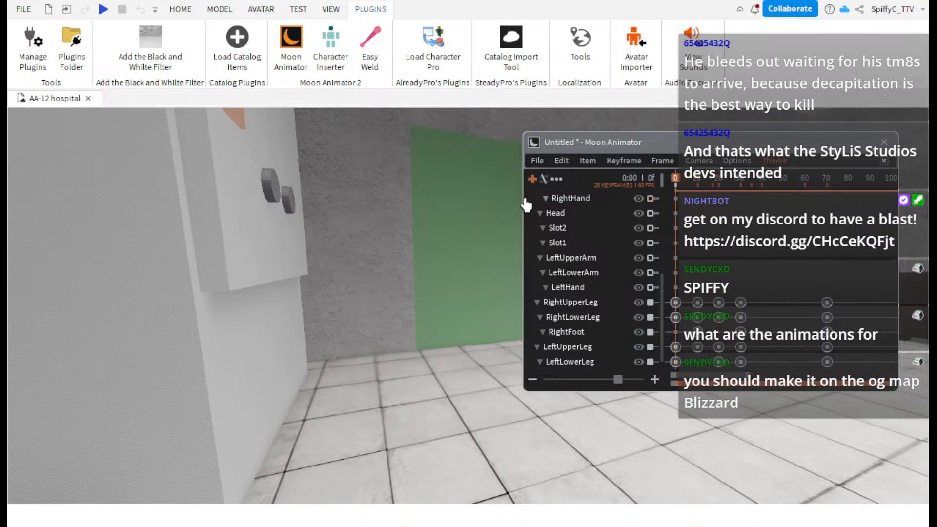
right_click_drag(386, 212, 385, 210)
key("space")
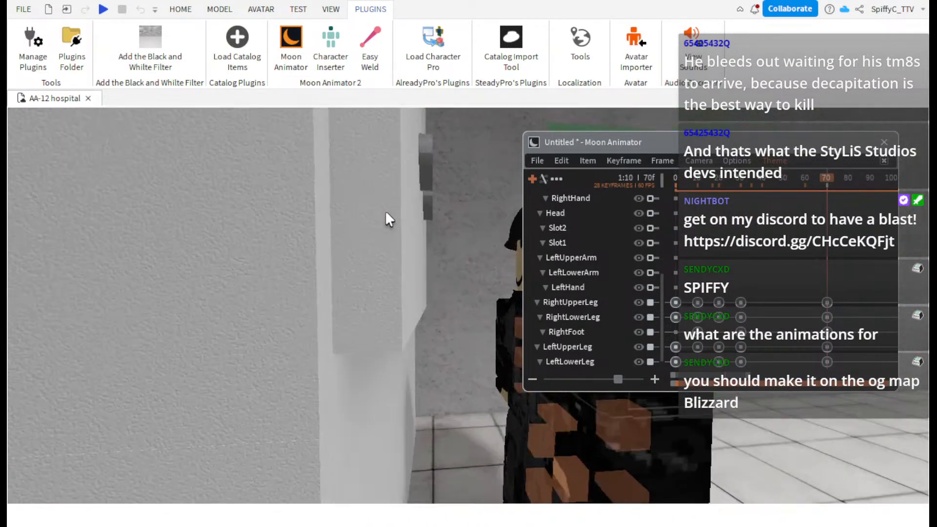
left_click_drag(710, 181, 638, 165)
left_click_drag(699, 144, 761, 469)
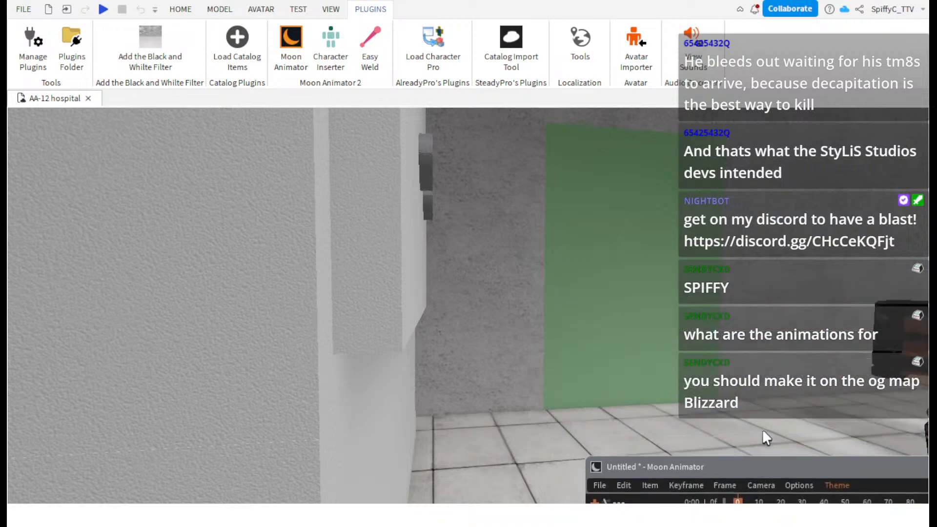
key("space")
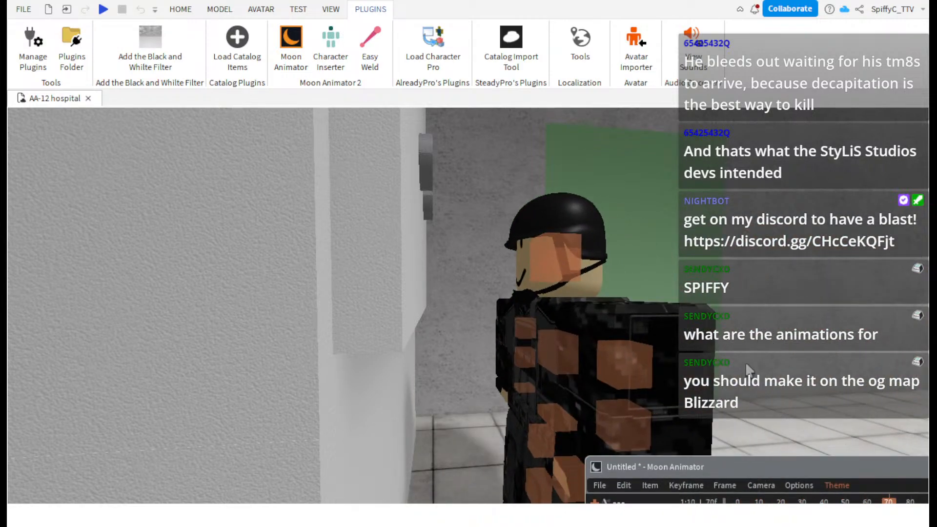
scroll(746, 366, "down", 1)
mouse_move(745, 465)
left_mouse_down()
mouse_move(745, 354)
mouse_move(755, 461)
mouse_move(734, 473)
left_mouse_up()
key("space")
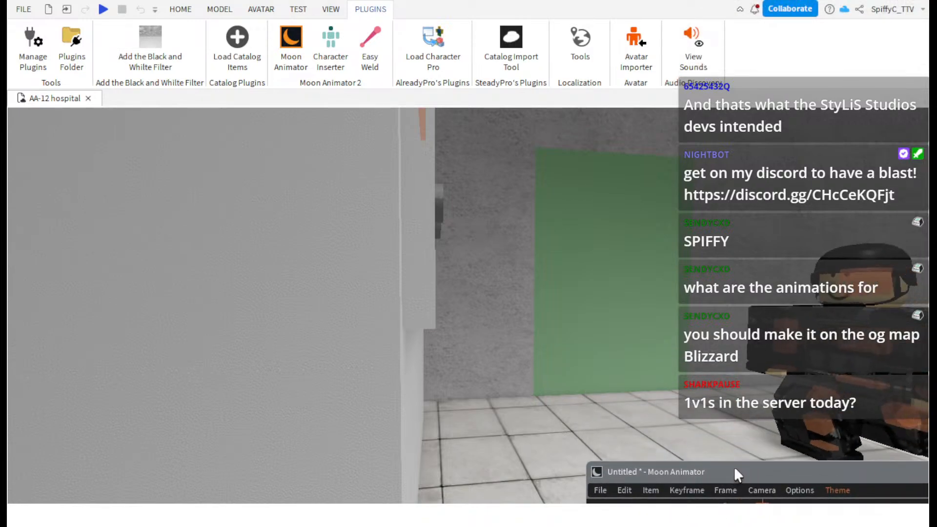
scroll(722, 454, "down", 1)
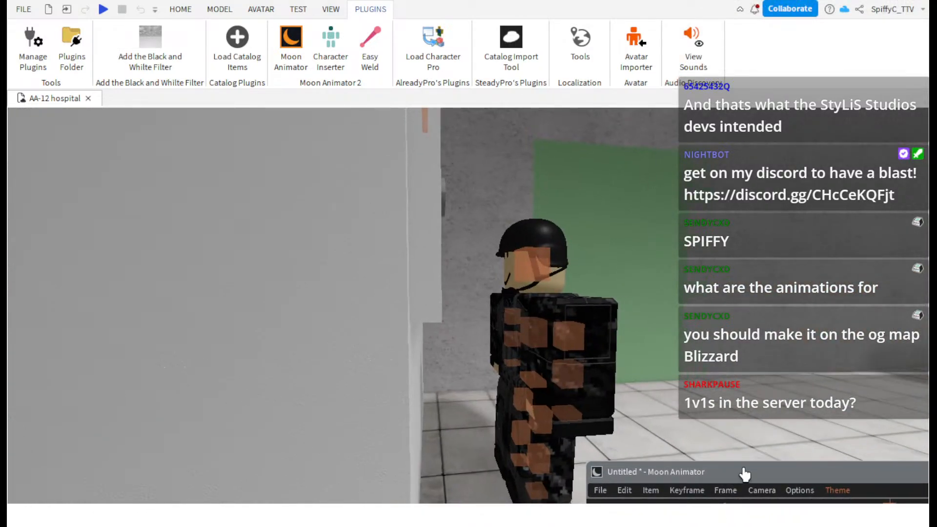
- Save the animation as a new file named Medicine cabinet
left_click_drag(742, 473, 737, 434)
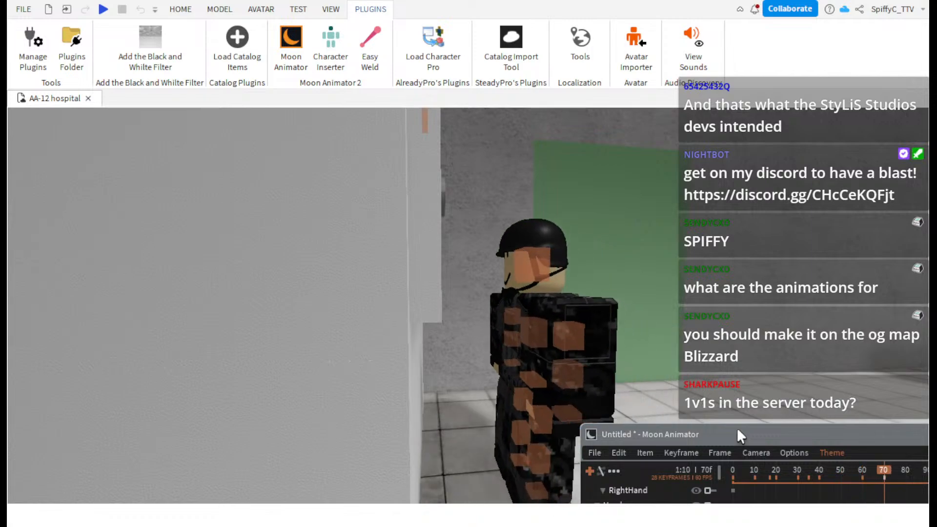
left_click(594, 452)
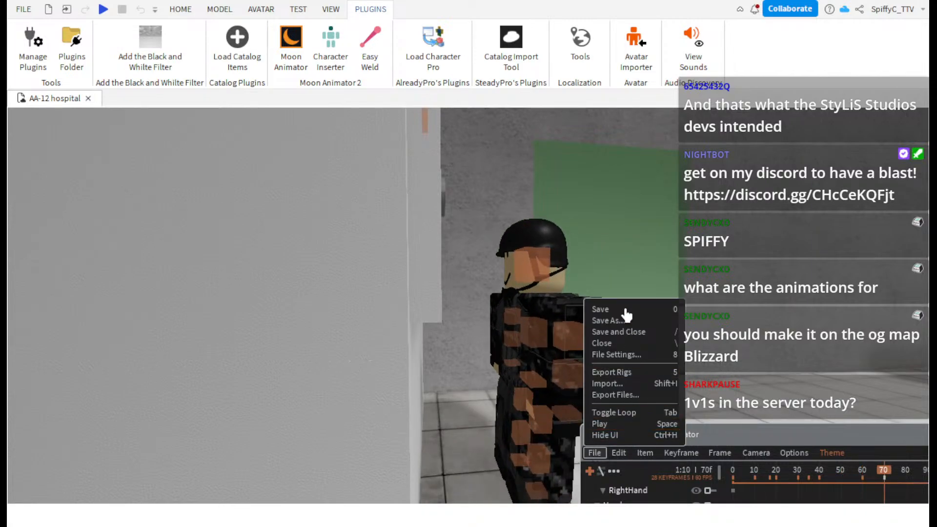
left_click(624, 319)
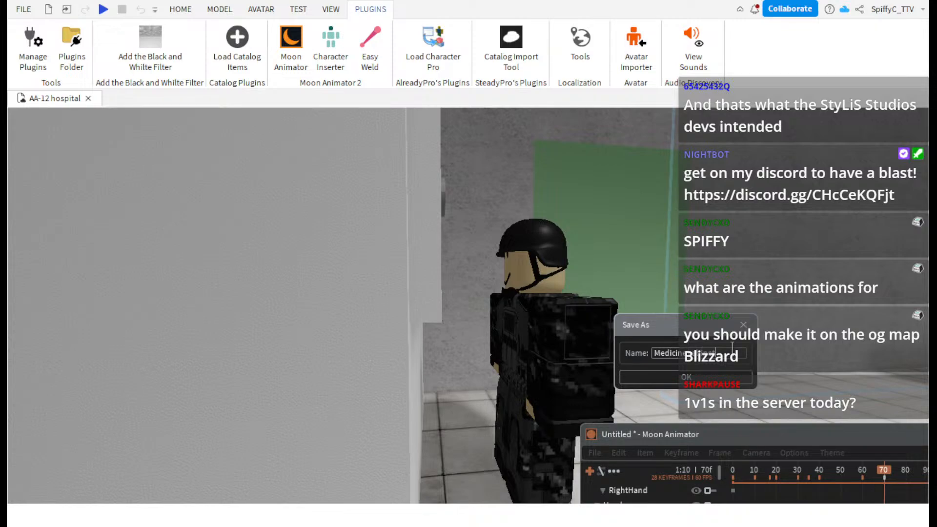
key("Return")
- Pose the left arm at frame 0, rotating the LeftUpperArm about 31° and the LeftLowerArm about 26°
key("s")
right_click_drag(681, 385, 680, 394)
left_click_drag(784, 476, 707, 473)
key("d")
right_click_drag(689, 383, 688, 381)
key("w")
left_click_drag(694, 438, 702, 388)
key("w")
right_click_drag(702, 389, 701, 392)
key("s")
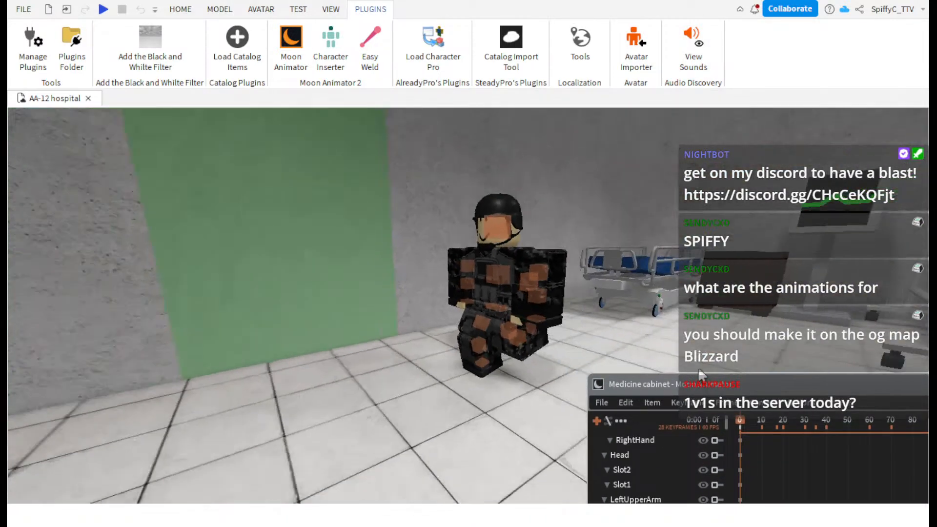
key("w")
left_click(575, 256)
left_click_drag(574, 253, 538, 282)
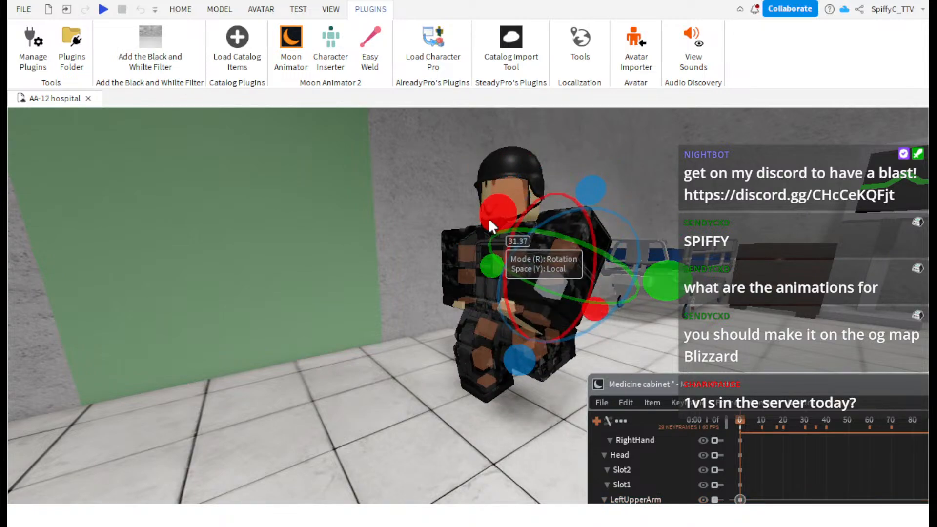
left_click_drag(493, 224, 526, 179)
key("a")
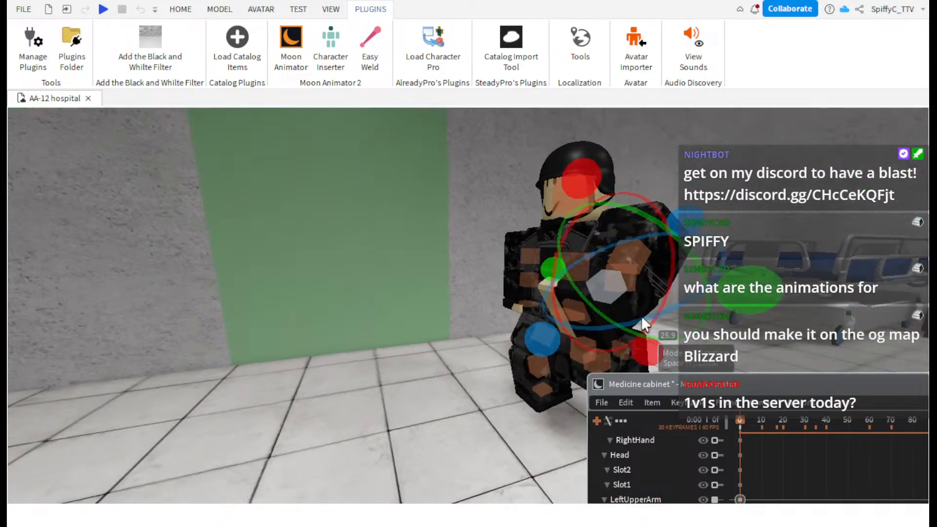
- Keyframe the left upper and lower arm at frame 10, swung backward, and replay the walk from frame 0
left_click_drag(749, 423, 764, 428)
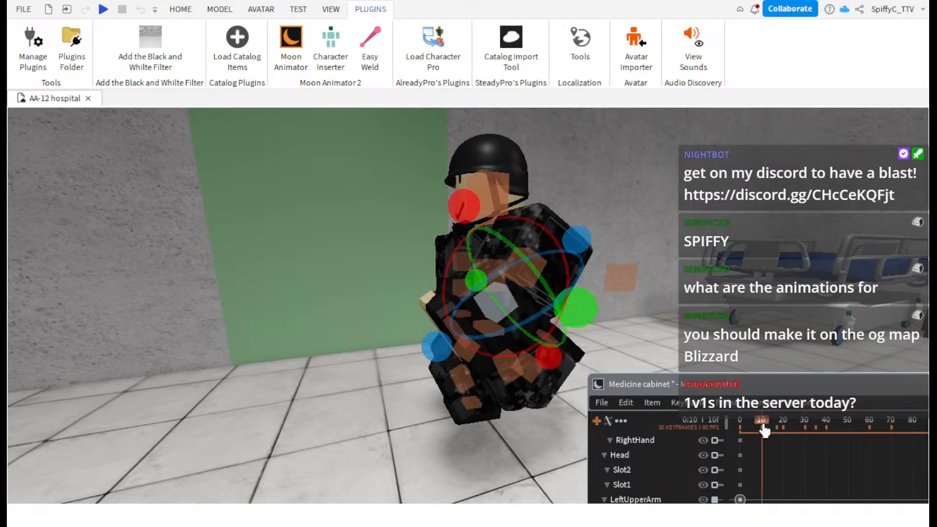
left_click_drag(590, 289, 584, 157)
left_click_drag(590, 294, 503, 229)
left_click_drag(761, 421, 707, 426)
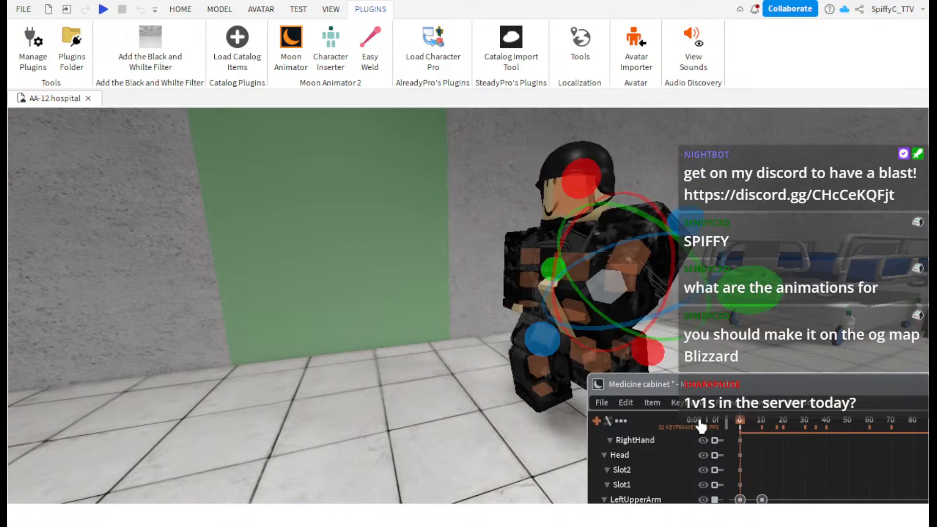
key("space")
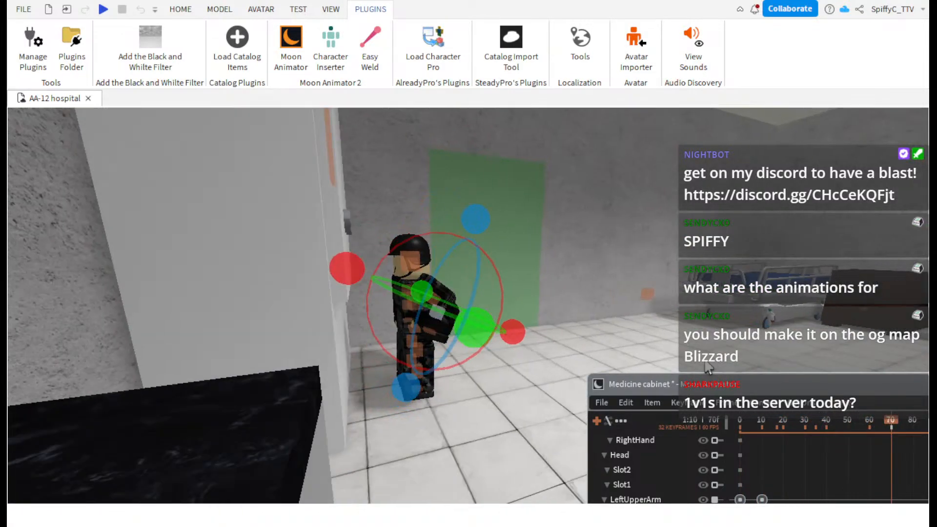
- Swing the left arm forward at frame 30 by rotating its upper and lower parts, and replay from frame 0
left_click_drag(834, 436, 806, 447)
scroll(488, 297, "up", 1)
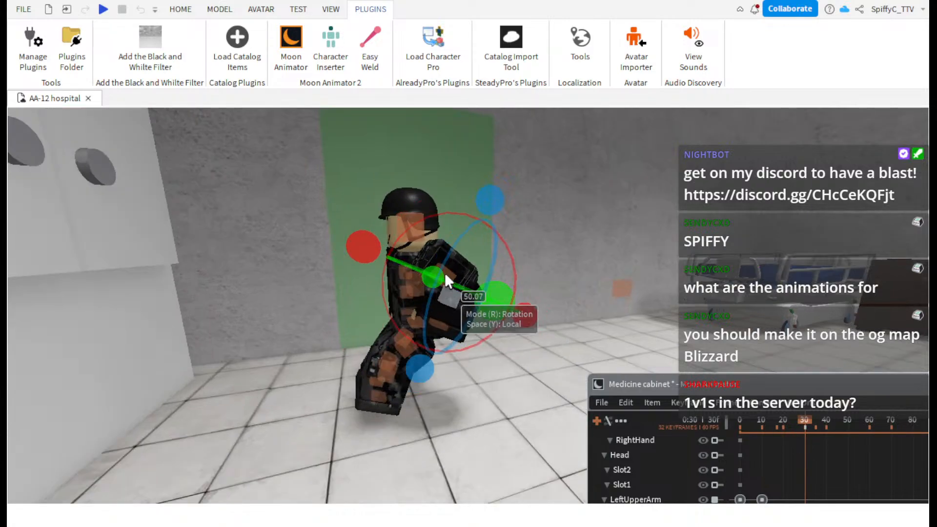
left_click(446, 269)
left_click_drag(478, 203, 432, 330)
left_click_drag(461, 274, 462, 220)
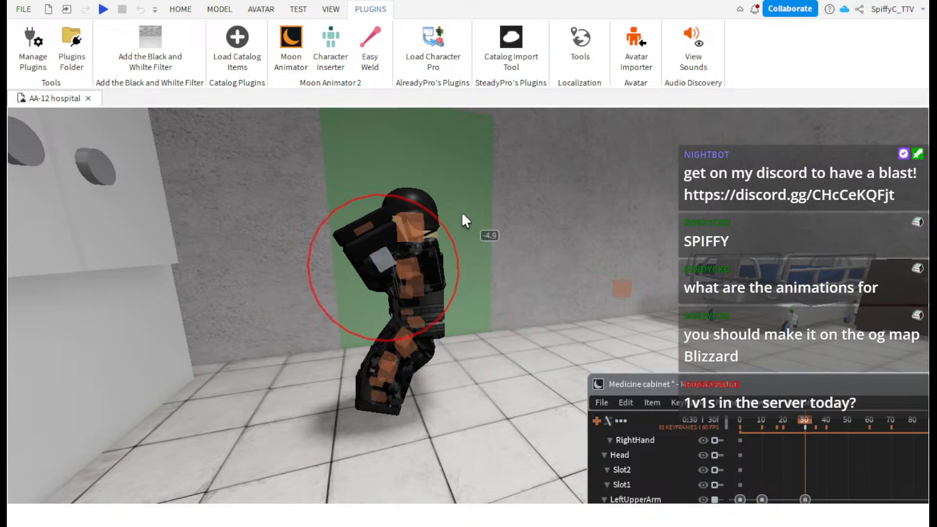
left_click_drag(409, 183, 408, 181)
left_click_drag(779, 426, 718, 413)
key("space")
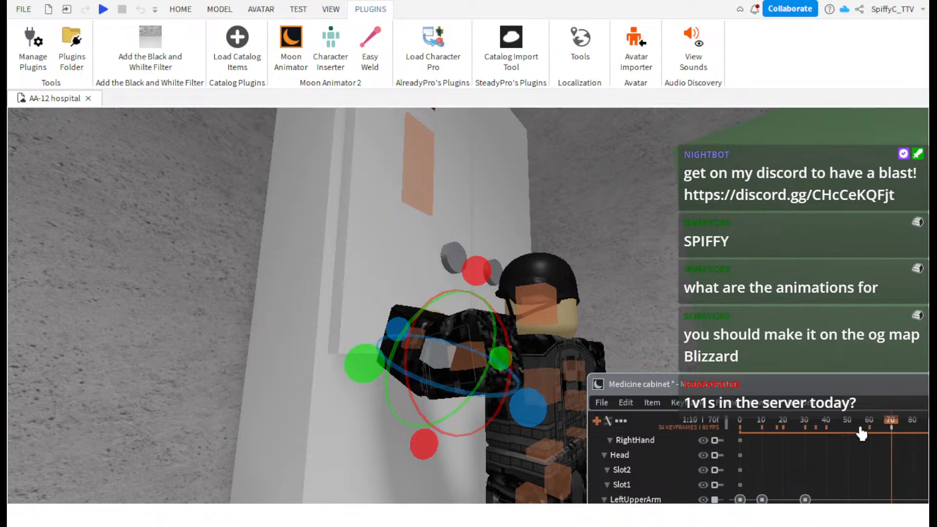
- Keyframe the left arm at frame 60, rotating the upper arm and turning the lower arm about -17° toward the cabinet knobs
left_click_drag(891, 430, 870, 429)
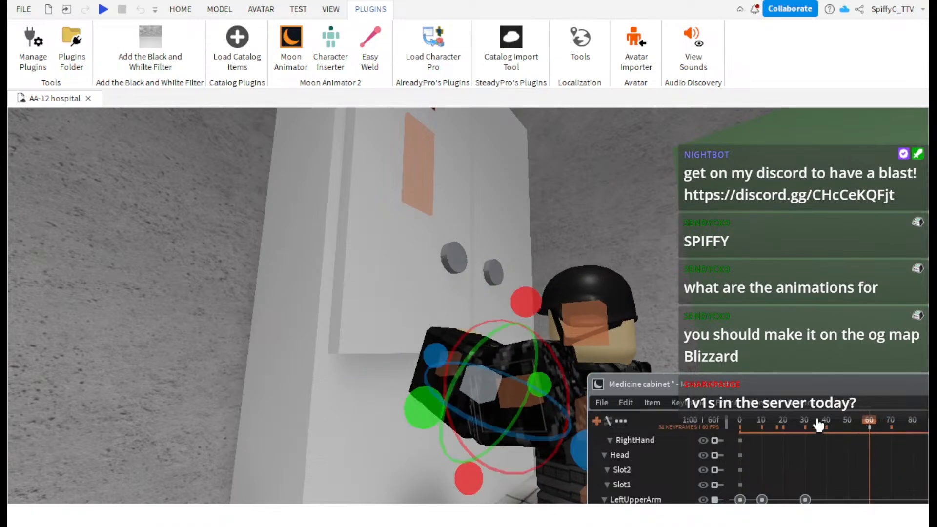
left_click(529, 395)
right_click_drag(549, 381, 548, 383)
left_click_drag(523, 368, 489, 397)
left_click_drag(426, 330, 394, 324)
left_click(368, 315)
scroll(440, 335, "down", 3)
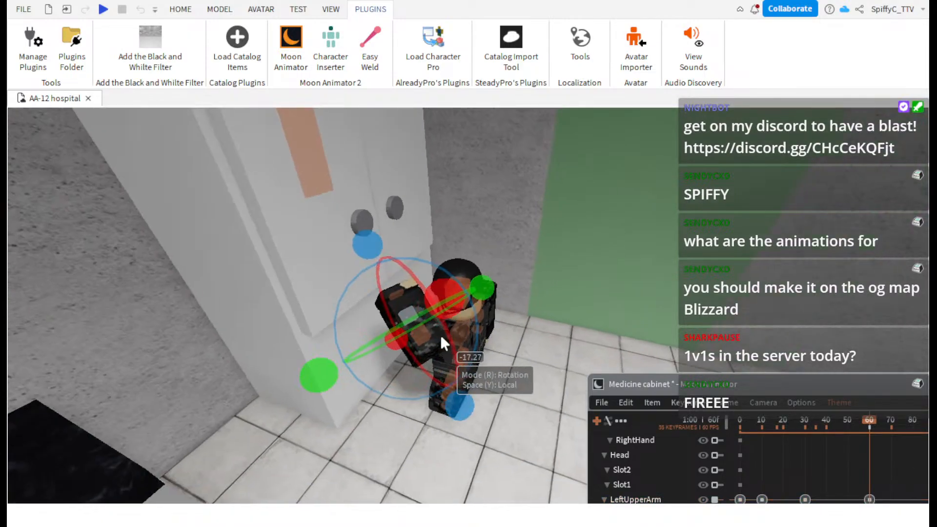
right_click_drag(440, 336, 440, 336)
scroll(440, 336, "down", 3)
scroll(440, 335, "up", 3)
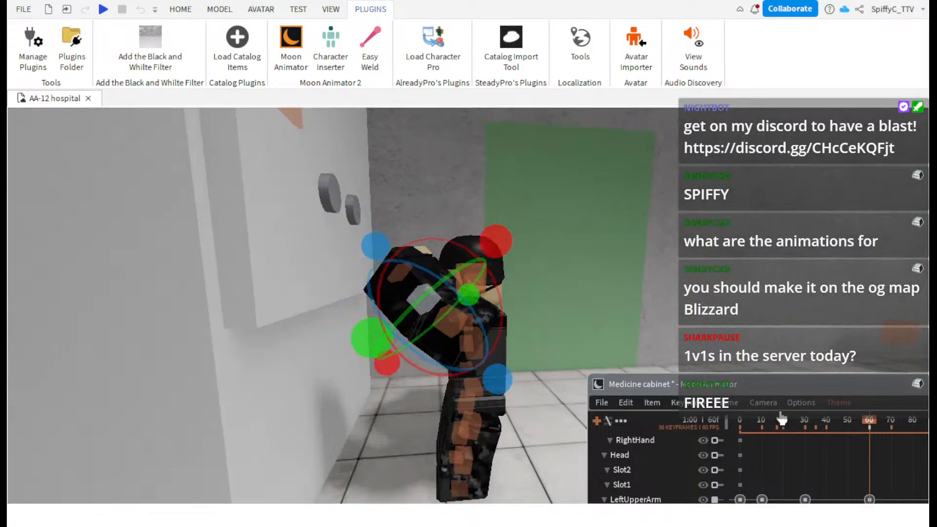
- Refine the left arm's reach at frame 70, rotating the LeftUpperArm about 14.5° and shifting it slightly along its local axes
left_click_drag(866, 427, 897, 433)
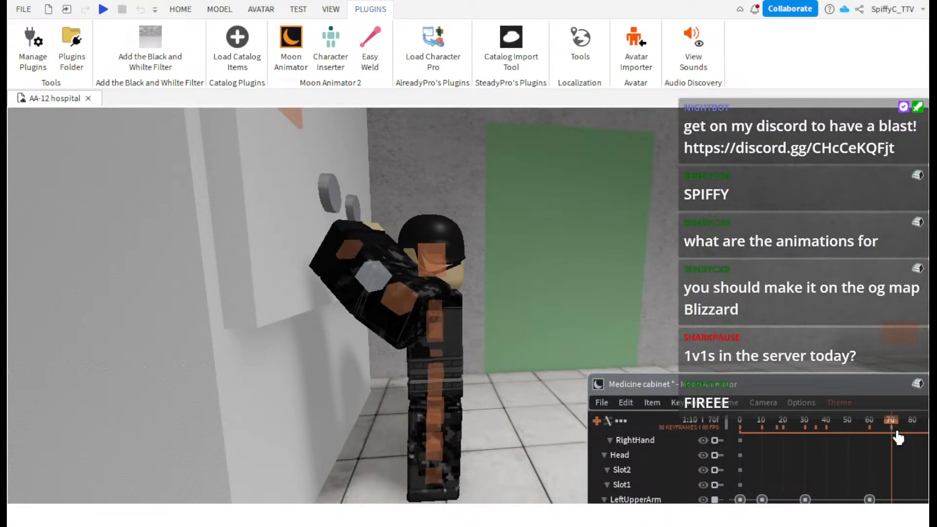
left_click(405, 299)
left_click_drag(469, 223, 494, 237)
key("r")
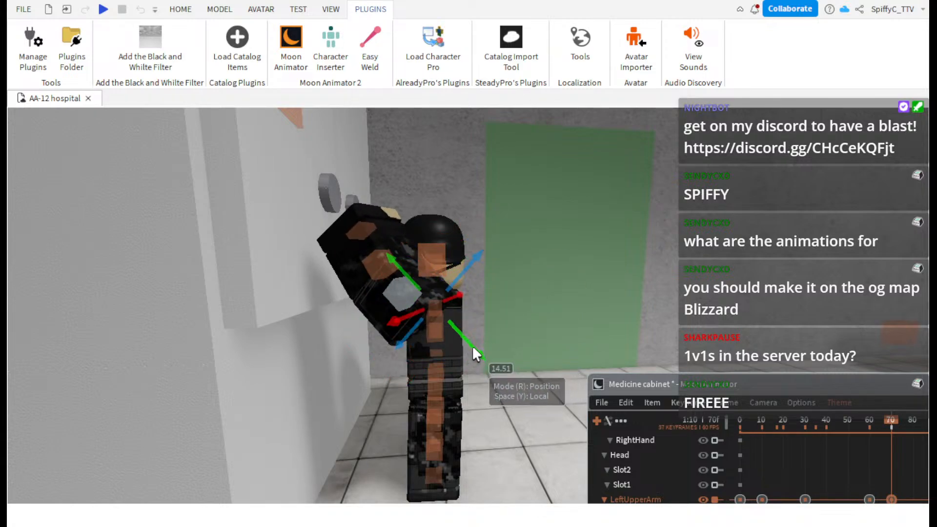
left_click_drag(472, 346, 461, 329)
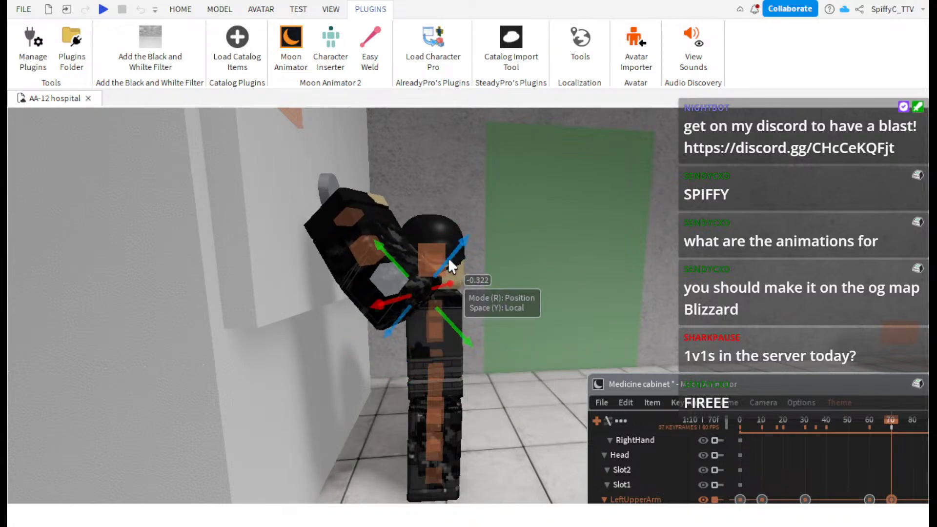
left_click_drag(449, 261, 383, 310)
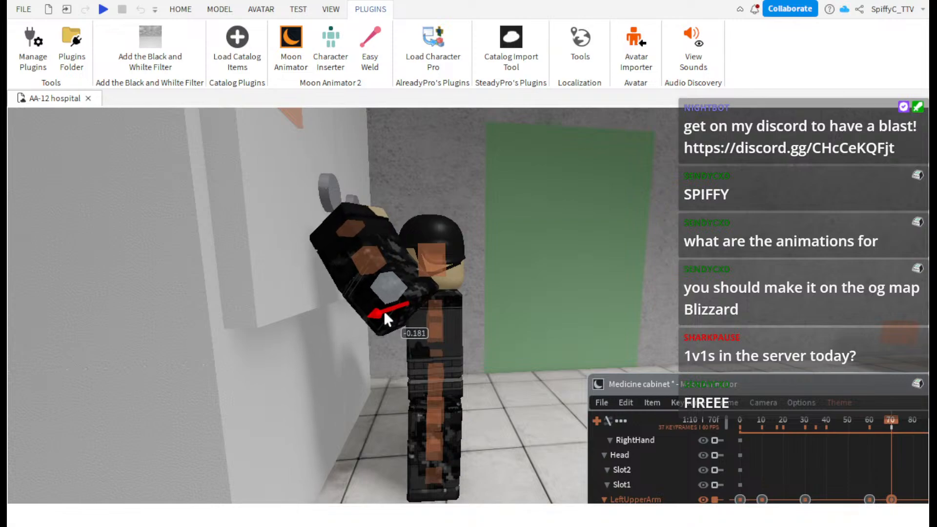
key("r")
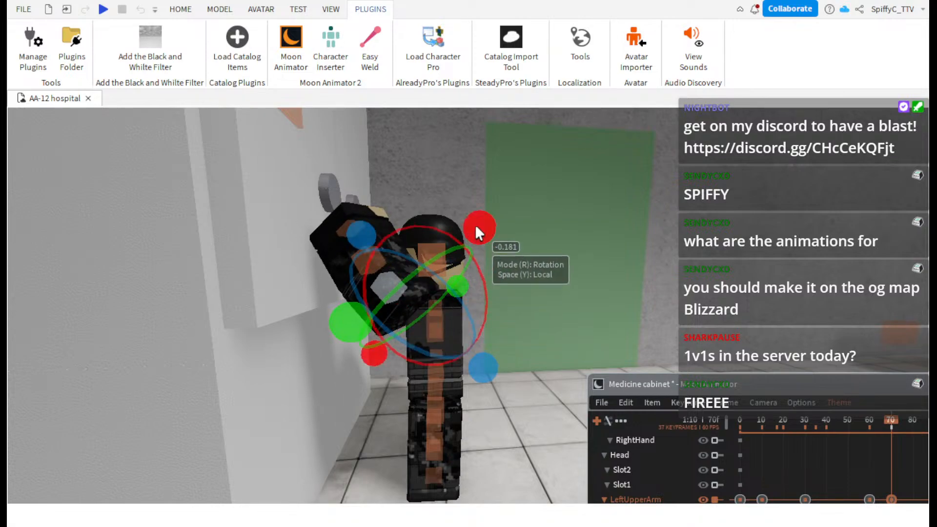
left_click_drag(475, 225, 444, 211)
left_click(376, 253)
left_click(550, 231)
- Move the LowerTorso about 0.39 closer to the cabinet at frame 70
scroll(550, 231, "down", 3)
right_click_drag(550, 232, 546, 257)
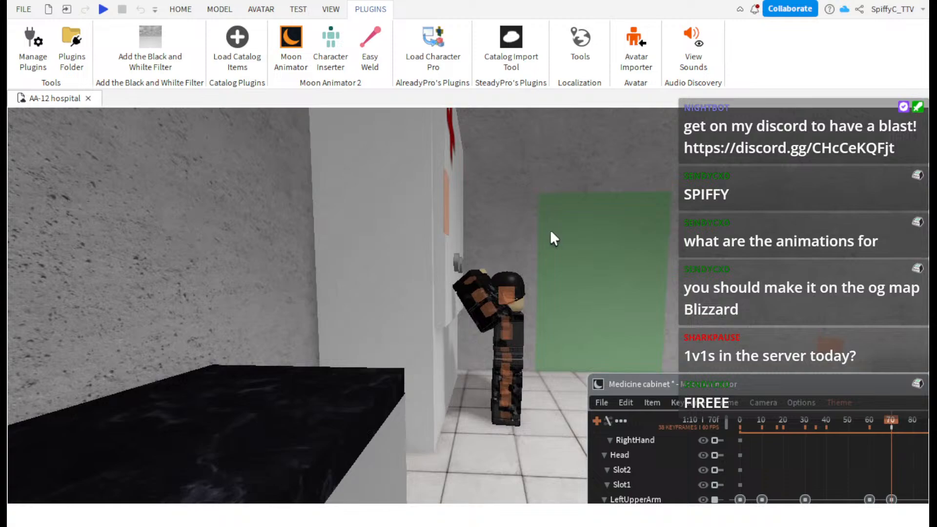
key("w")
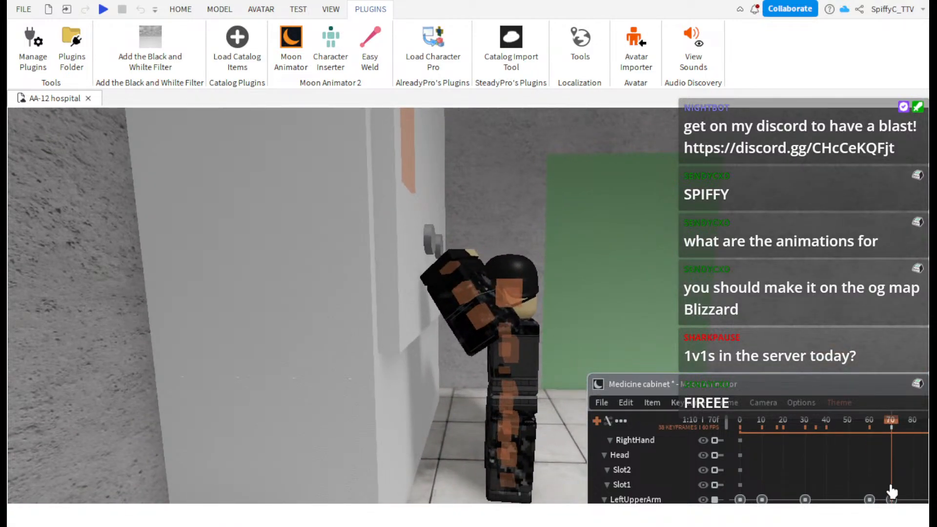
left_click_drag(800, 388, 797, 302)
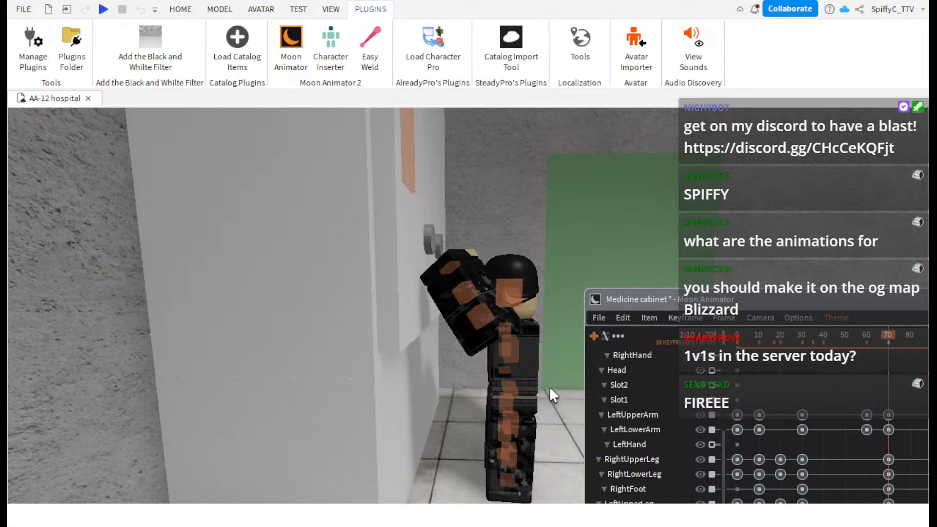
left_click(510, 390)
key("r")
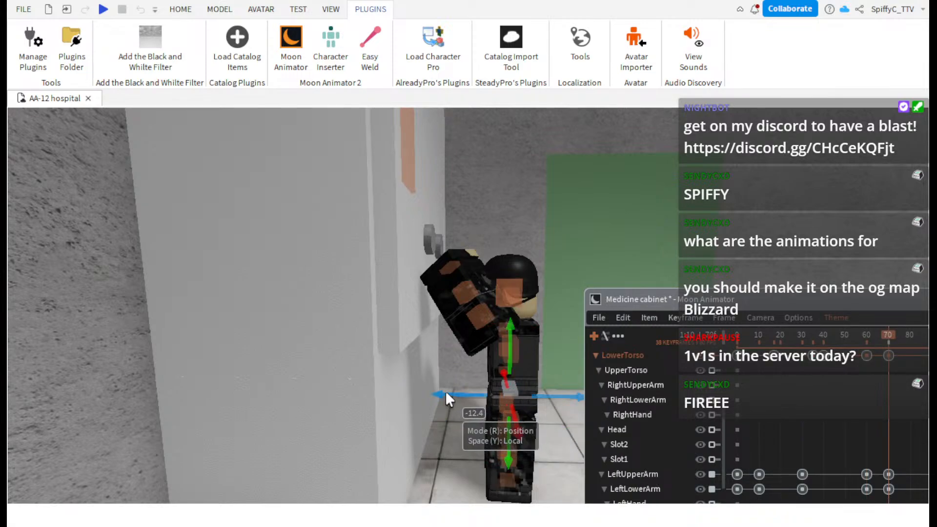
left_click_drag(445, 393, 430, 387)
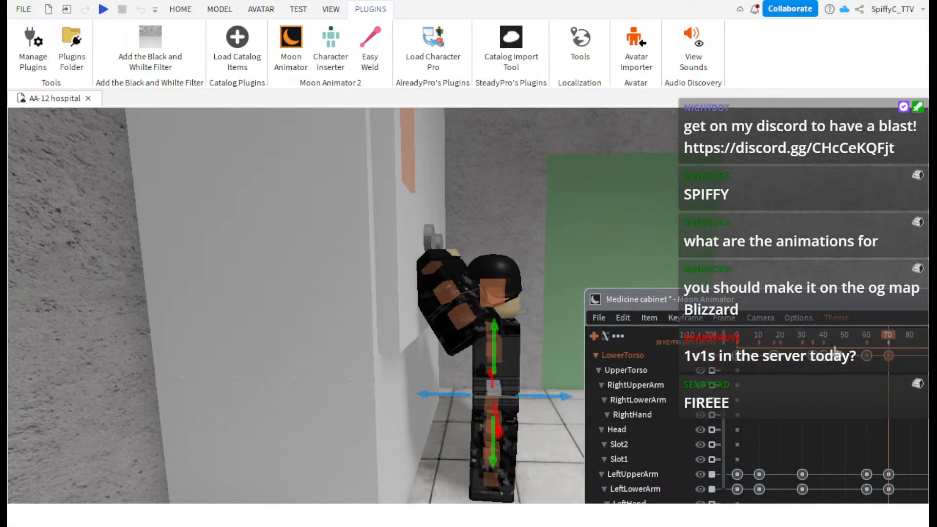
- Refine the left arm's reach toward the cabinet knobs at frame 70 by rotating the LeftUpperArm, and replay from frame 0
left_click(741, 335)
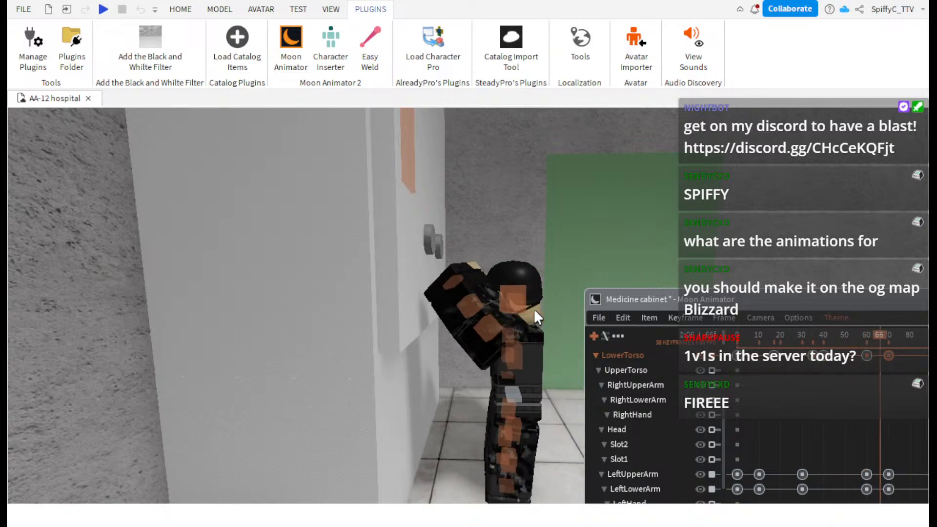
right_click_drag(535, 333, 535, 330)
left_click(343, 320)
key("r")
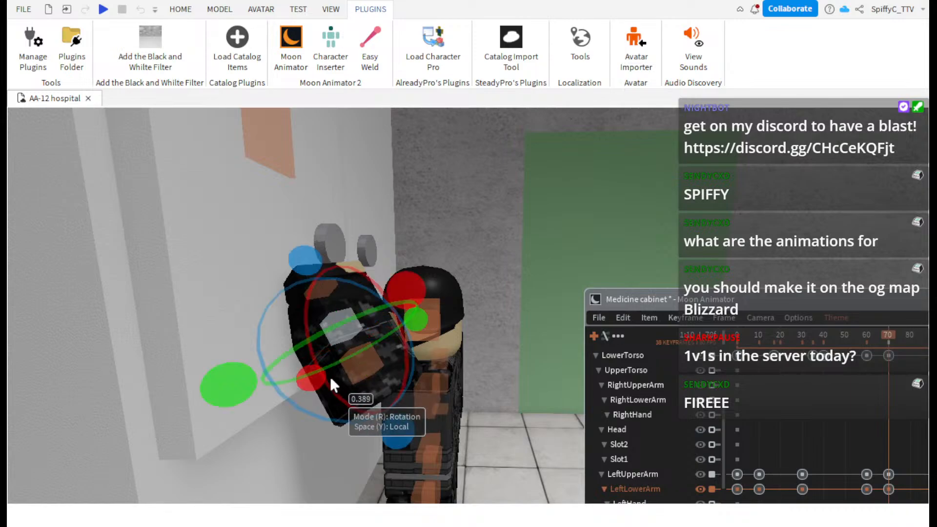
left_click(351, 369)
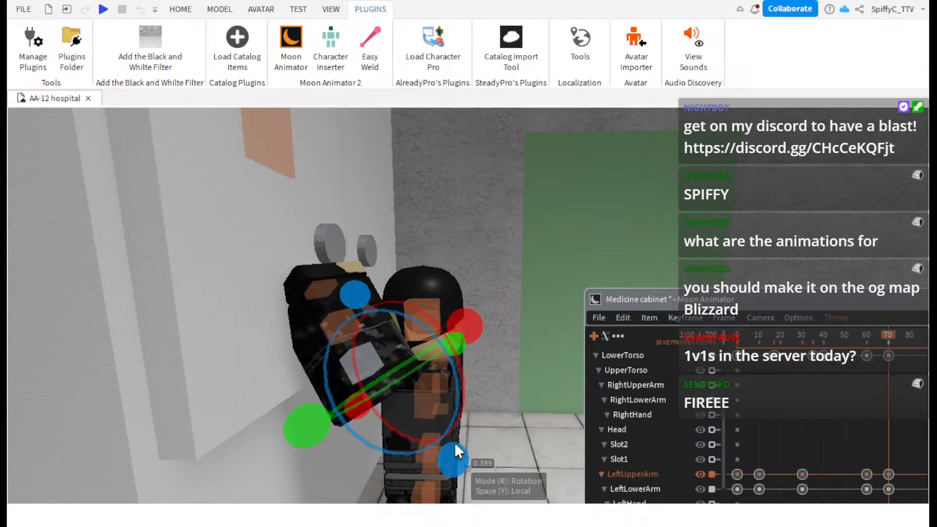
left_click_drag(455, 449, 433, 445)
left_click(548, 399)
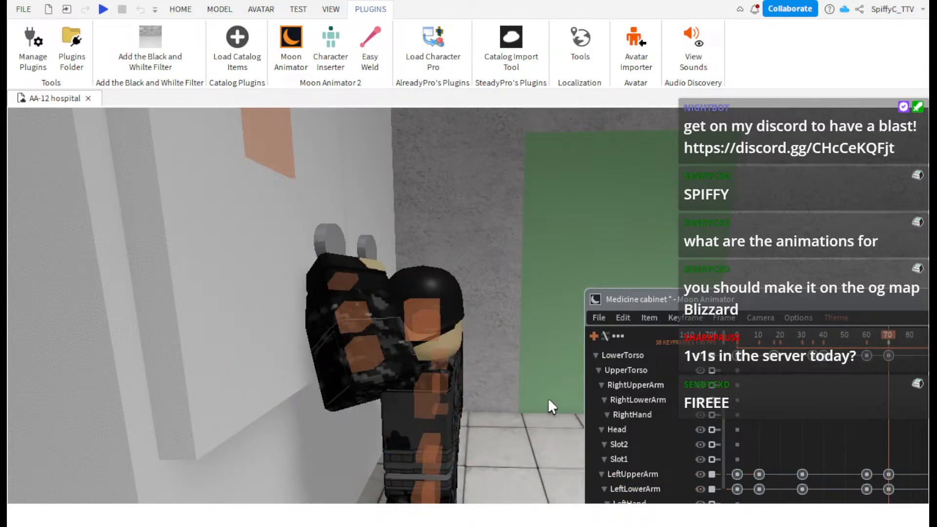
right_click_drag(547, 399, 548, 399)
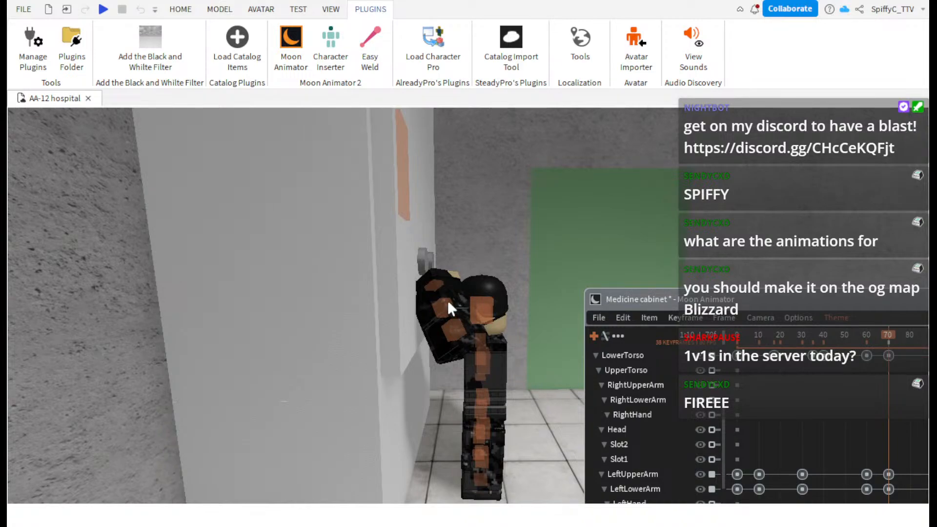
left_click_drag(831, 338, 603, 337)
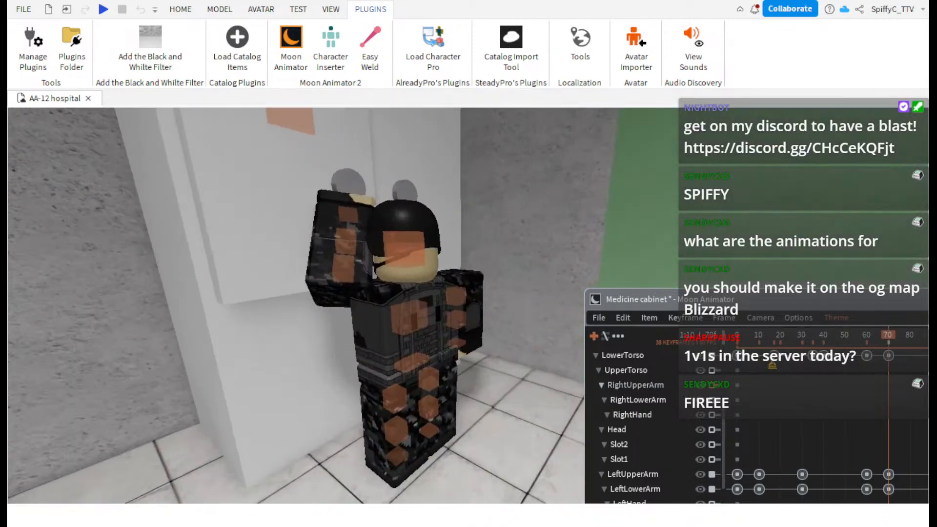
- Keyframe the right arm at frame 0 by rotating the RightUpperArm and RightLowerArm, and replay the walk
left_click(758, 340)
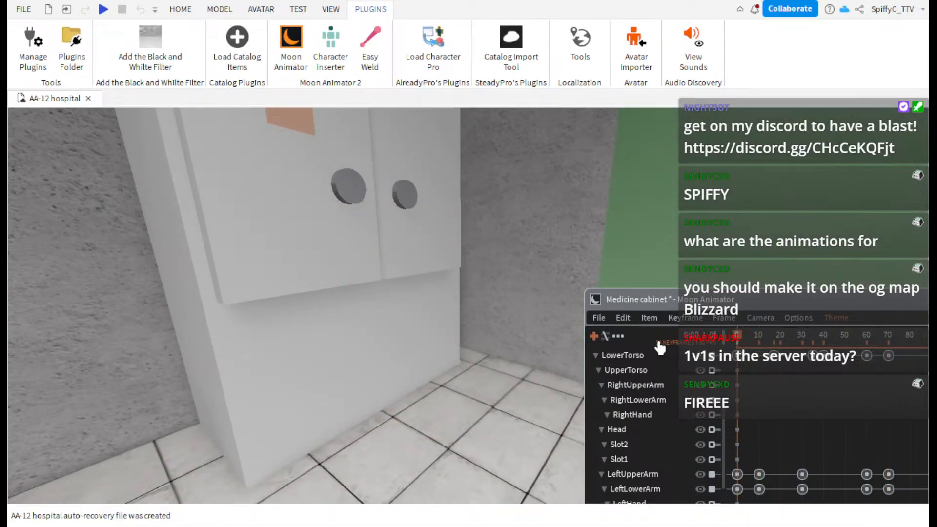
right_click_drag(474, 342, 473, 341)
key("w")
key("s")
left_click(414, 226)
left_click_drag(501, 206, 466, 191)
left_click(394, 245)
left_click(734, 337)
key("space")
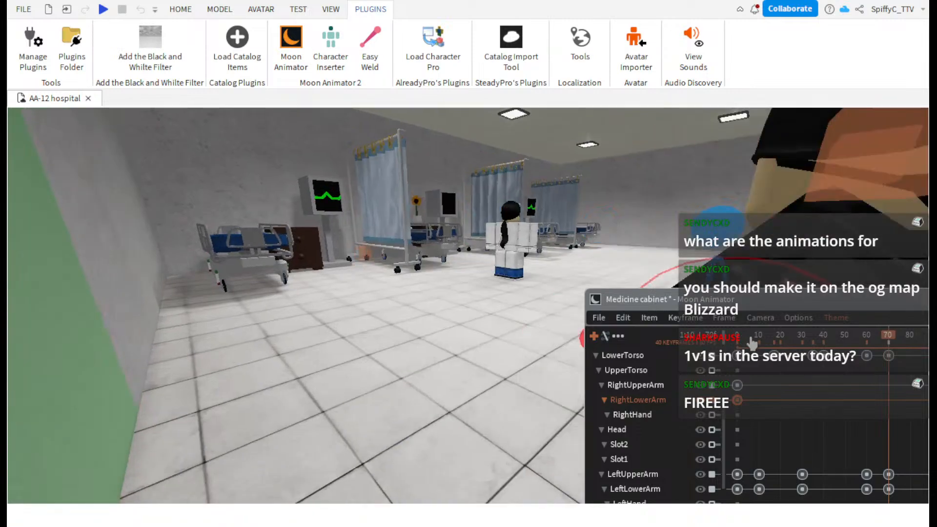
- Swing the right arm at frame 11 by rotating the RightUpperArm about 62.6°, and play back the motion
mouse_move(744, 338)
left_mouse_down()
mouse_move(720, 339)
mouse_move(760, 344)
left_mouse_up()
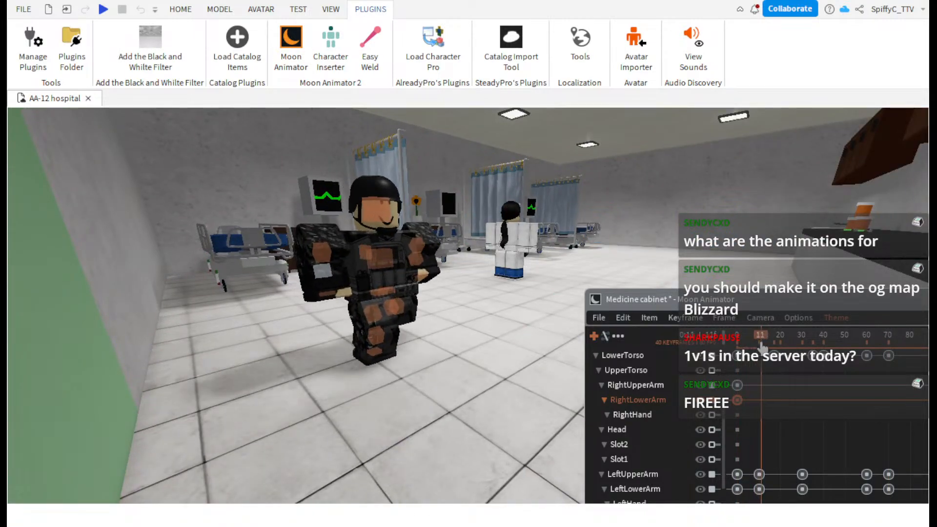
left_click(308, 243)
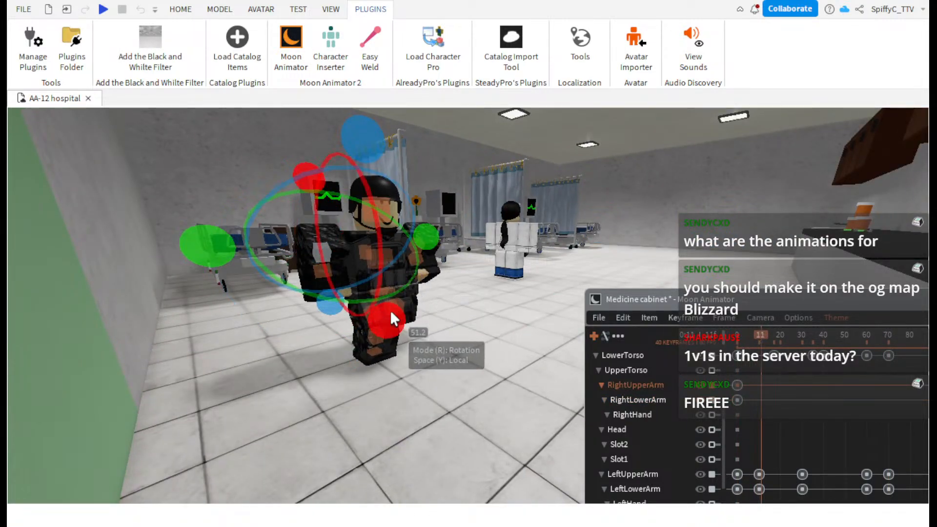
left_click(312, 278)
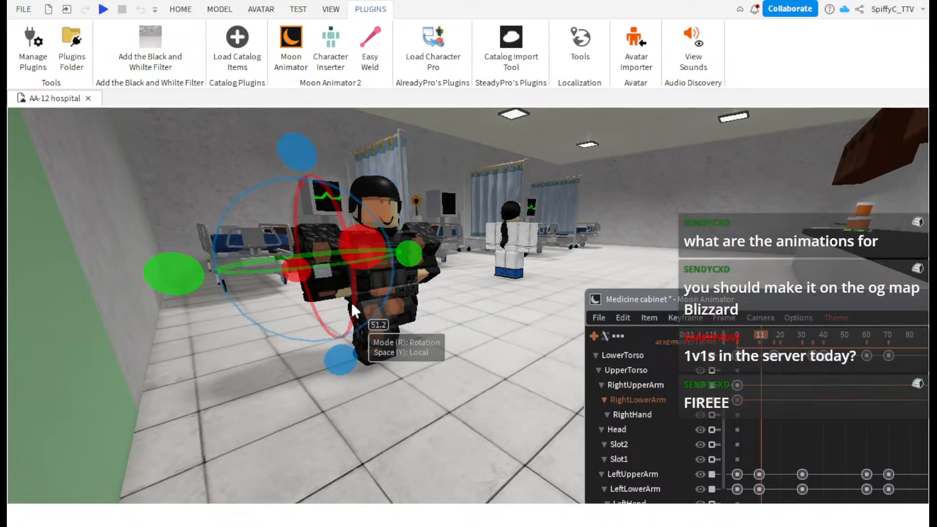
left_click(330, 269)
left_click_drag(352, 292, 385, 287)
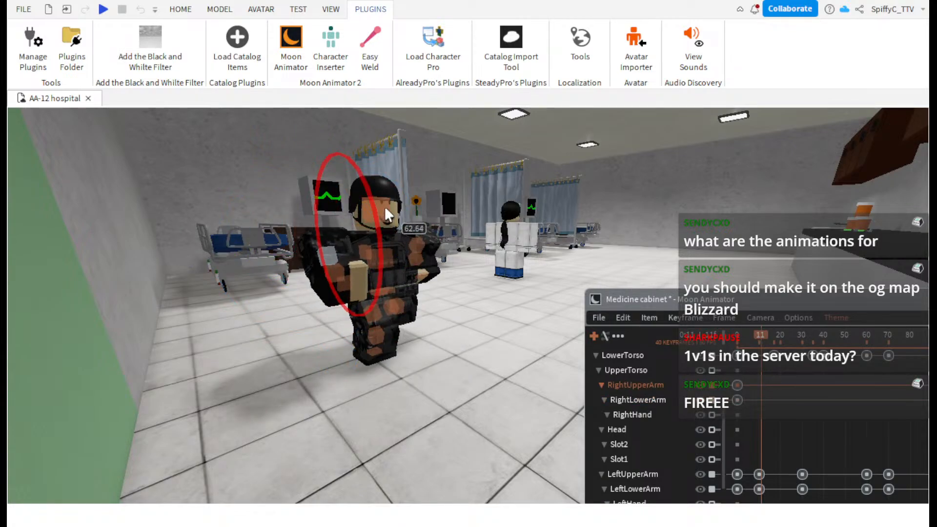
left_click_drag(386, 215, 387, 214)
key("space")
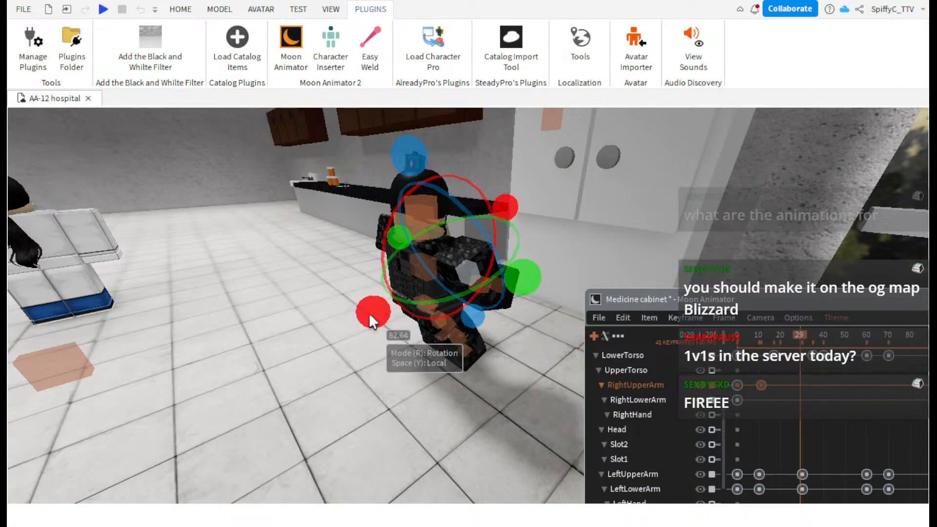
- Keyframe the right arm at frame 29, rotating the RightUpperArm about 44.7° and the RightLowerArm about -28°
left_click_drag(368, 312, 424, 342)
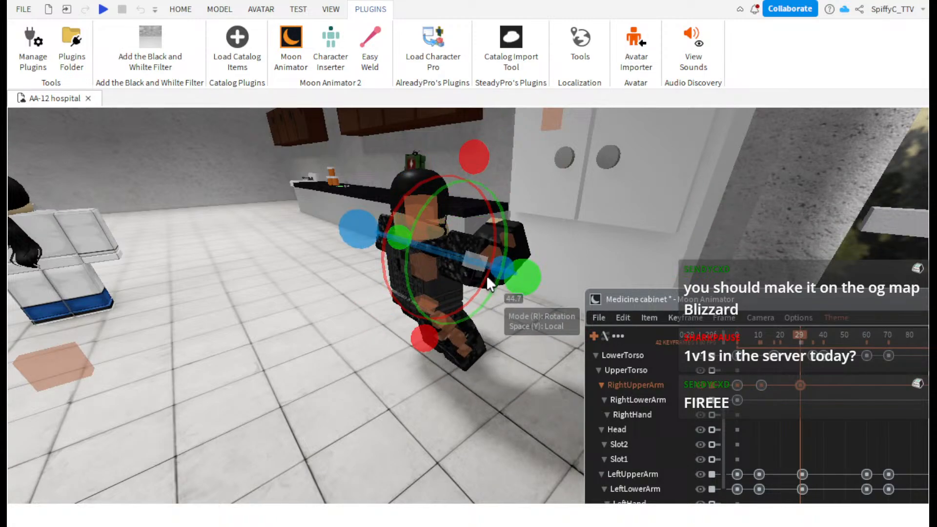
left_click(490, 247)
left_click_drag(443, 221, 484, 174)
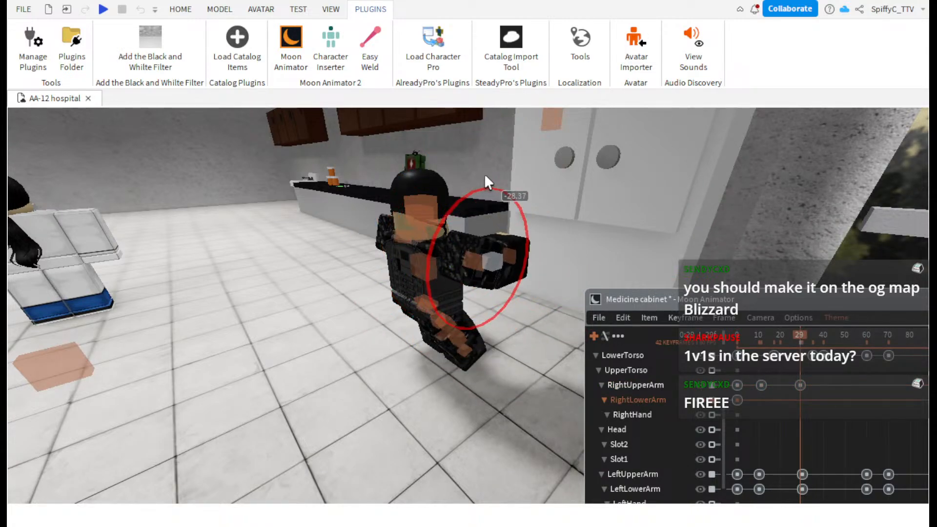
- Rotate the RightUpperArm at frame 40 to continue the arm swing
left_click_drag(804, 340, 823, 344)
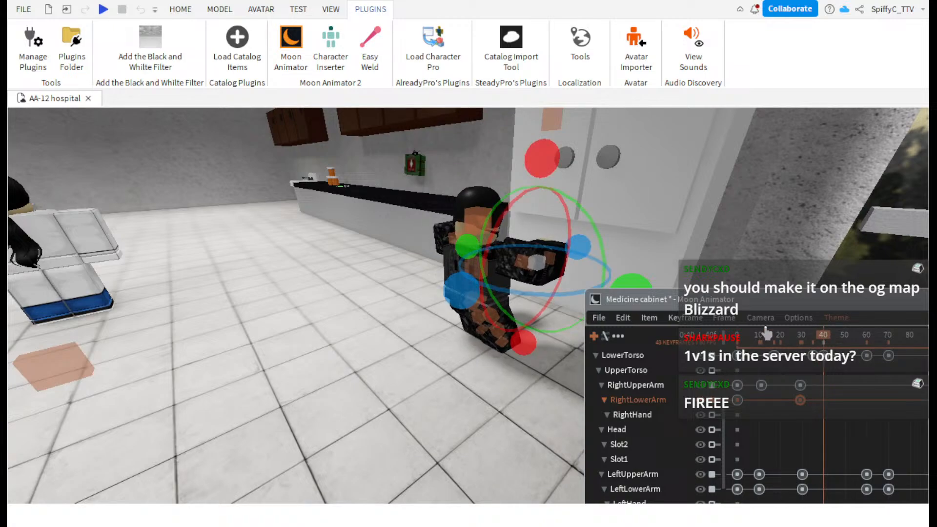
left_click(522, 260)
left_click_drag(519, 167, 556, 182)
- Raise the LowerTorso about 0.33 along its vertical axis at frame 60, and replay from frame 0
left_click_drag(823, 341, 867, 380)
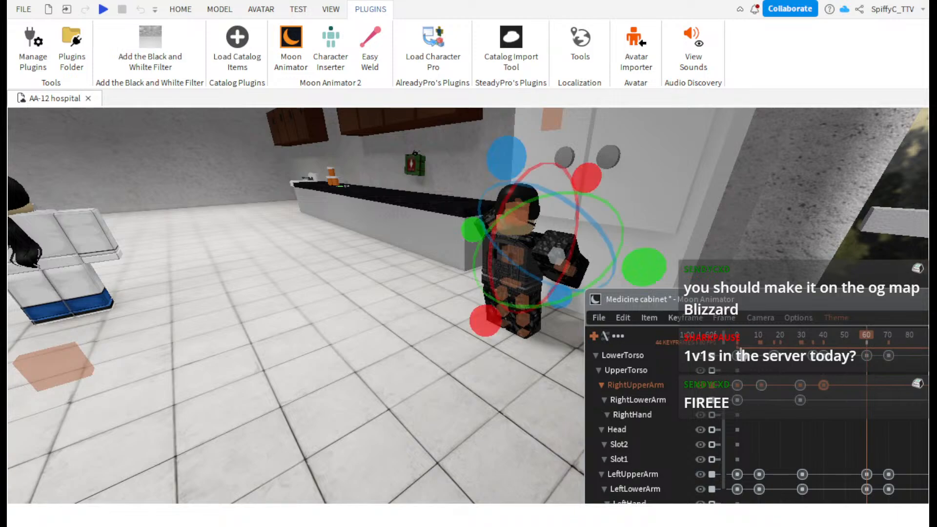
left_click(514, 280)
key("r")
left_click_drag(510, 223, 526, 213)
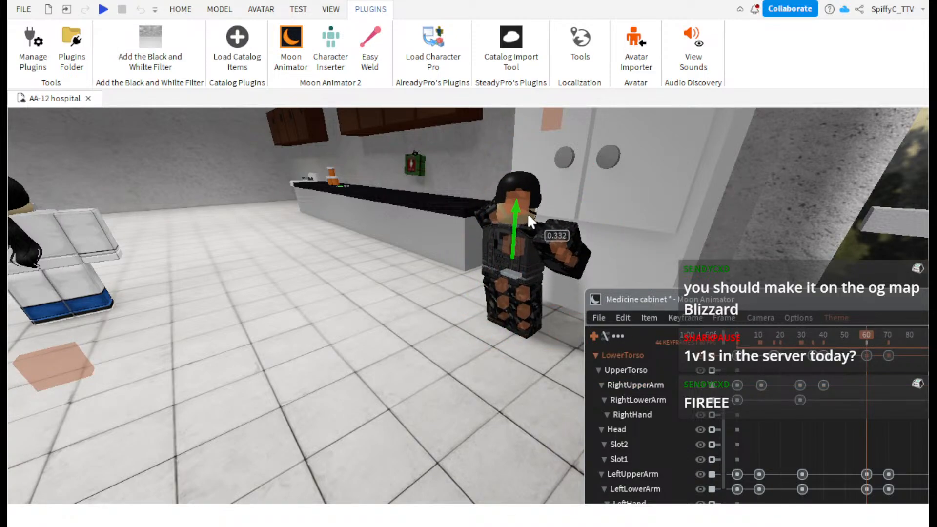
left_click(835, 336)
left_click_drag(835, 335, 620, 334)
key("space")
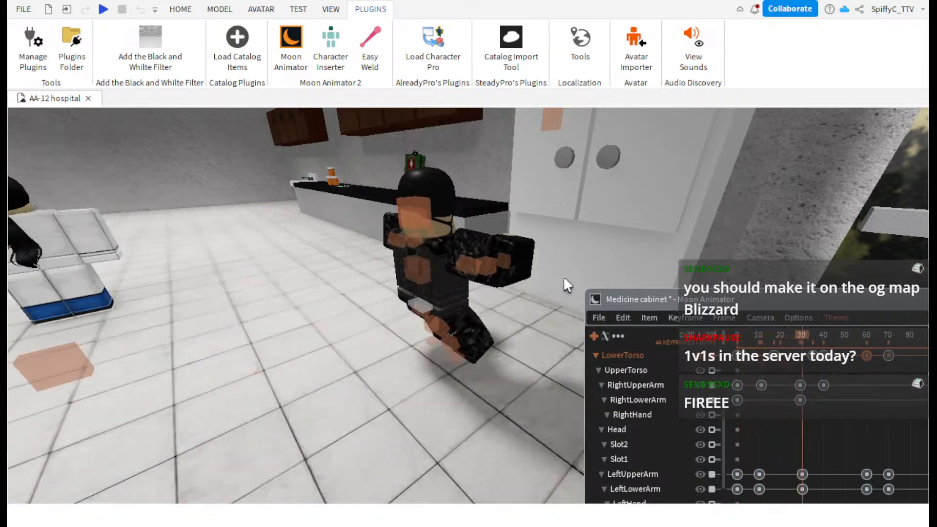
- Lower the right arm at frame 60 by rotating the RightUpperArm
key("w")
right_click_drag(552, 296, 552, 297)
key("s")
left_click_drag(813, 338, 869, 396)
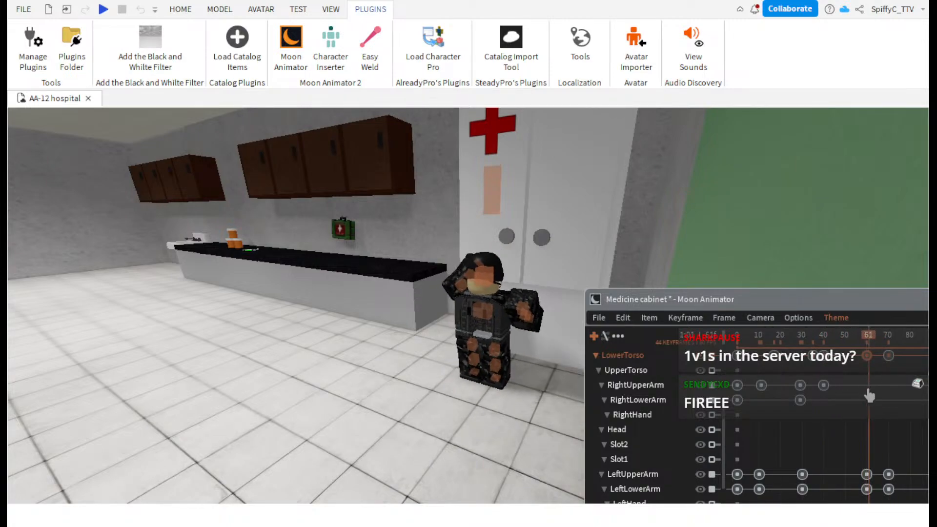
scroll(506, 302, "up", 5)
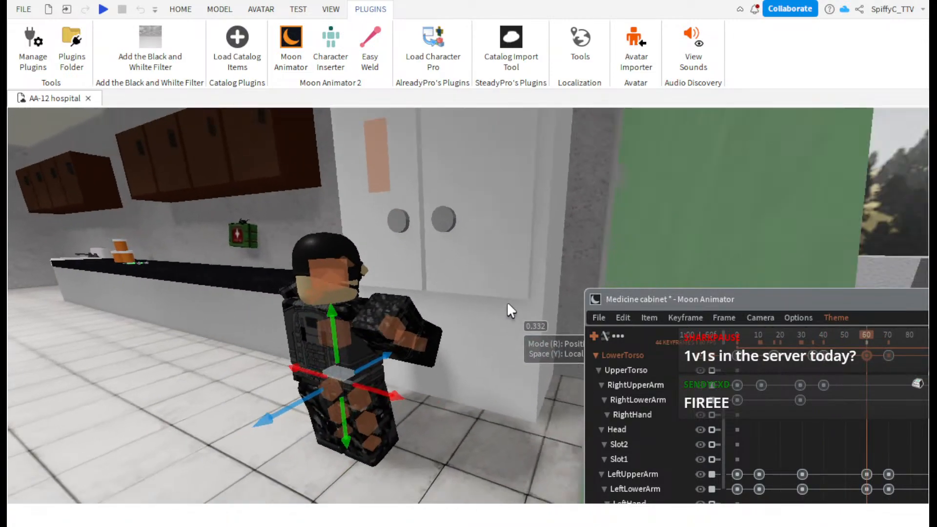
left_click(372, 334)
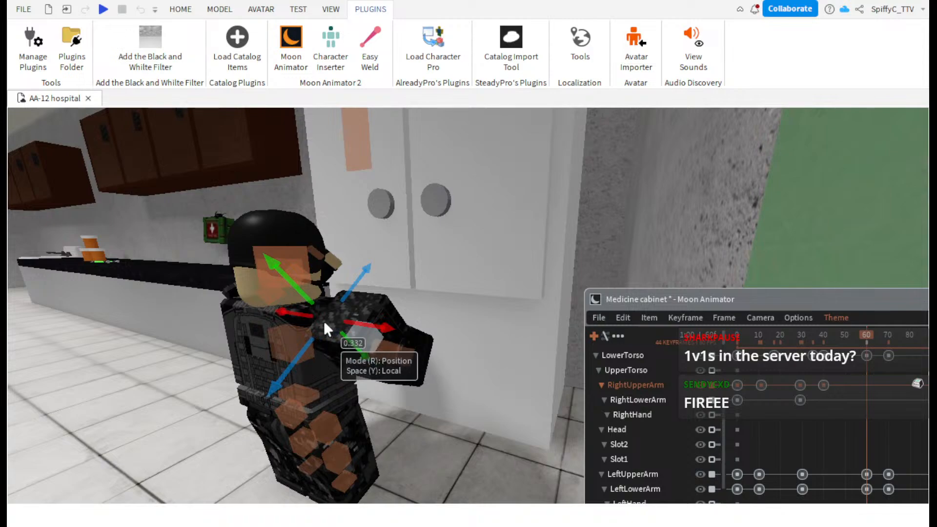
key("r")
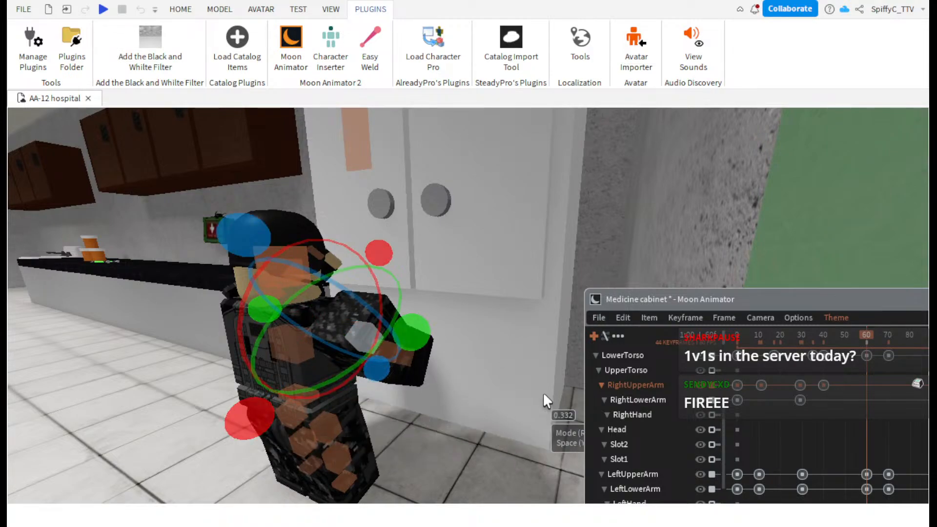
left_click_drag(241, 416, 246, 342)
- Pose the right arm at frame 70 by rotating the RightUpperArm and RightLowerArm, and replay from frame 0
left_click_drag(878, 346, 891, 347)
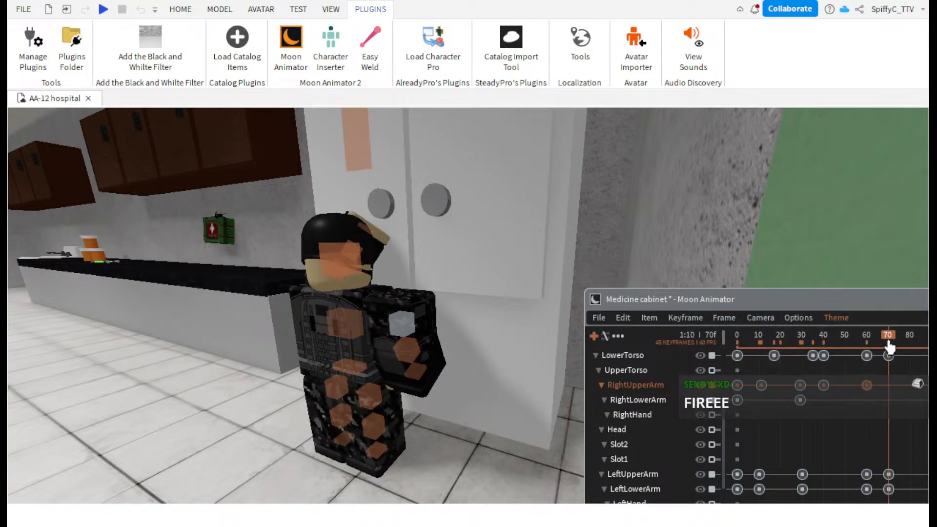
left_click_drag(293, 329, 312, 309)
left_click(406, 344)
left_click_drag(324, 410, 330, 371)
left_click_drag(838, 336, 516, 323)
right_click_drag(485, 324, 484, 324)
key("space")
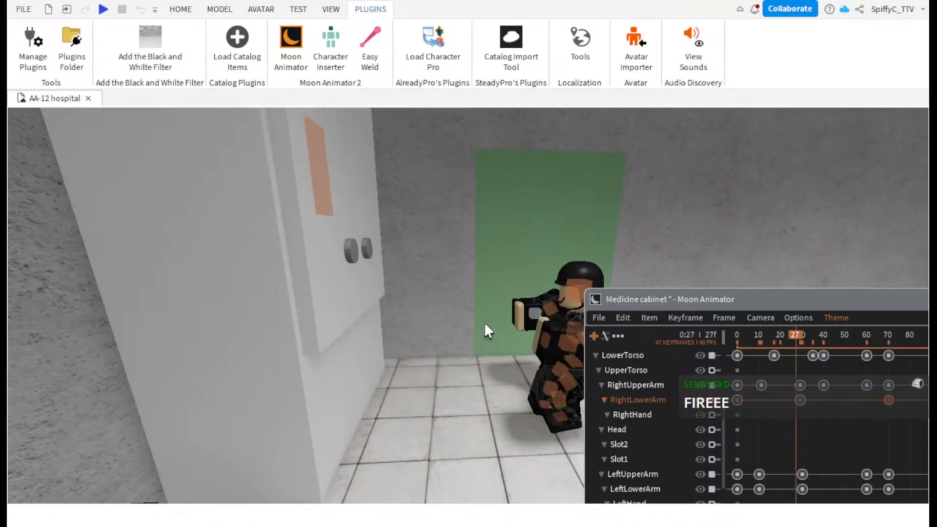
- Hide the animator UI and replay the animation to check it without overlays
left_click(599, 318)
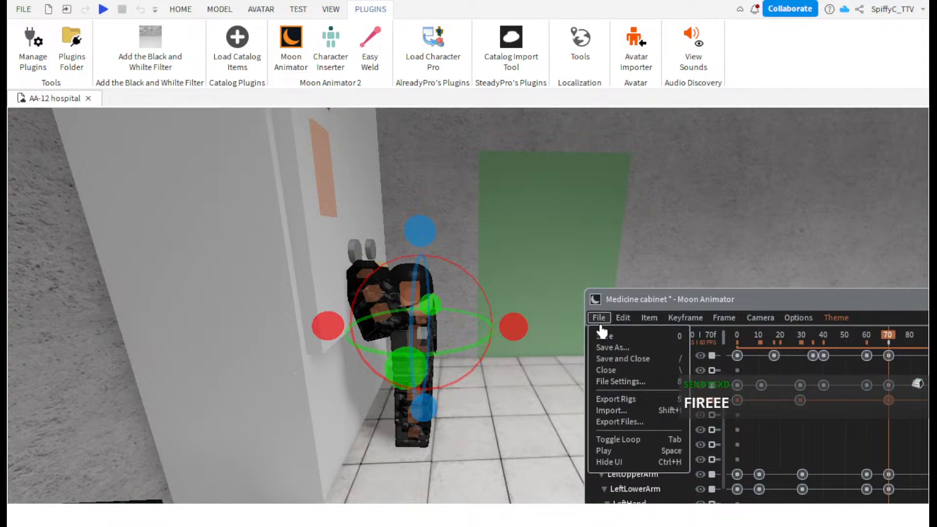
left_click(610, 462)
right_click_drag(532, 412, 531, 412)
key("space")
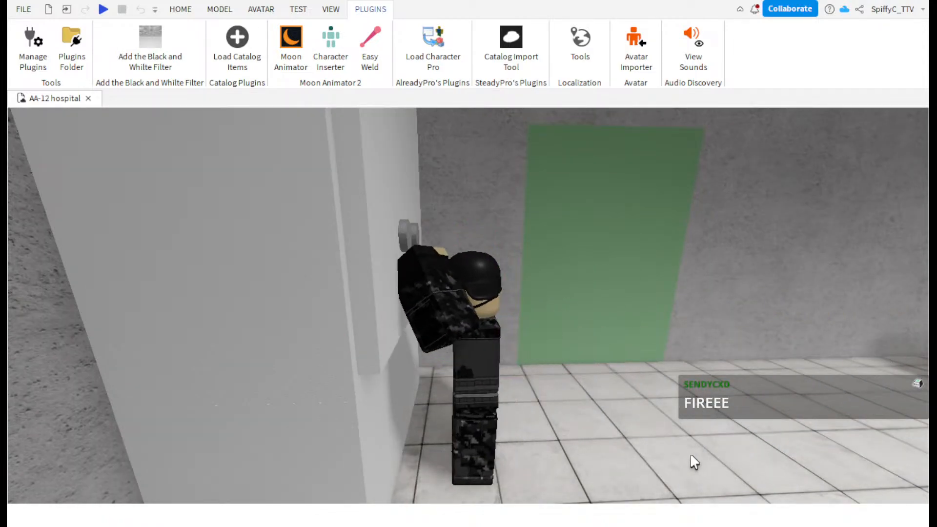
right_click_drag(691, 455, 690, 453)
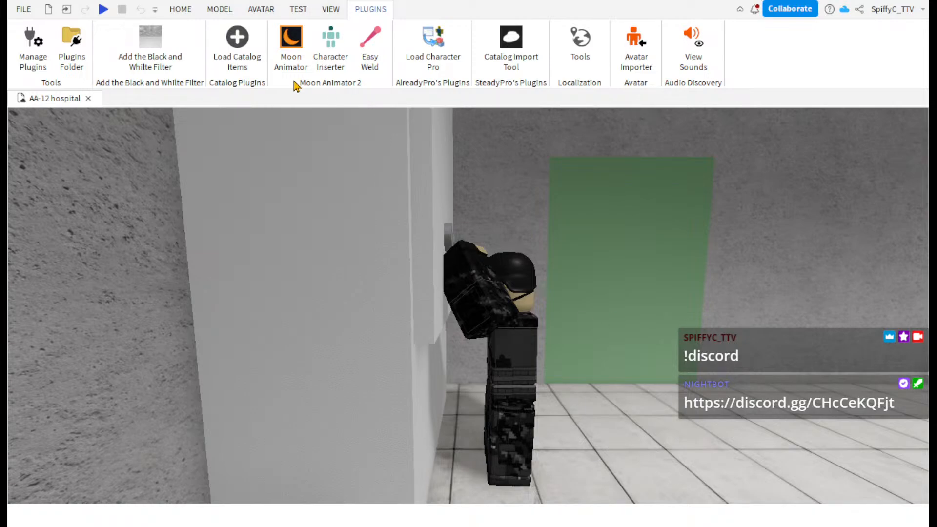
- Reopen the Moon Animator window with the Medicine cabinet animation and move it clear of the character
left_click(291, 46)
left_click_drag(695, 303, 686, 209)
key("d")
key("s")
right_click_drag(669, 152, 669, 151)
left_click_drag(692, 211, 773, 225)
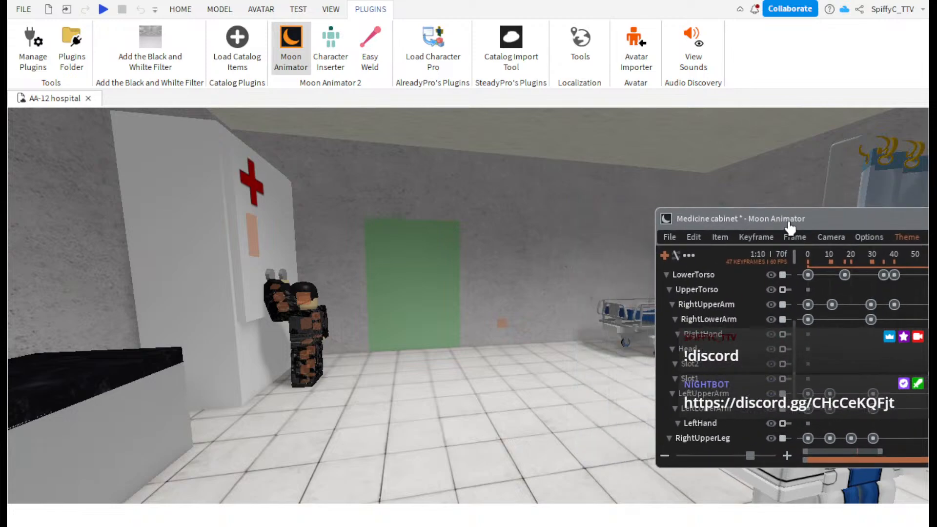
- Replay the walk to the medicine cabinet several times, examining the motion from different angles
key("space")
right_click_drag(706, 181, 705, 181)
key("w")
key("a")
key("w")
key("space")
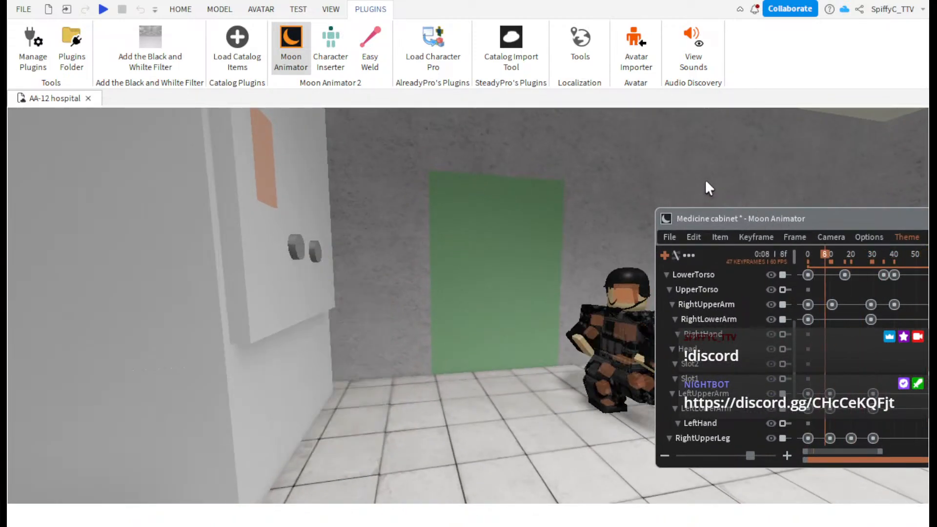
key("space")
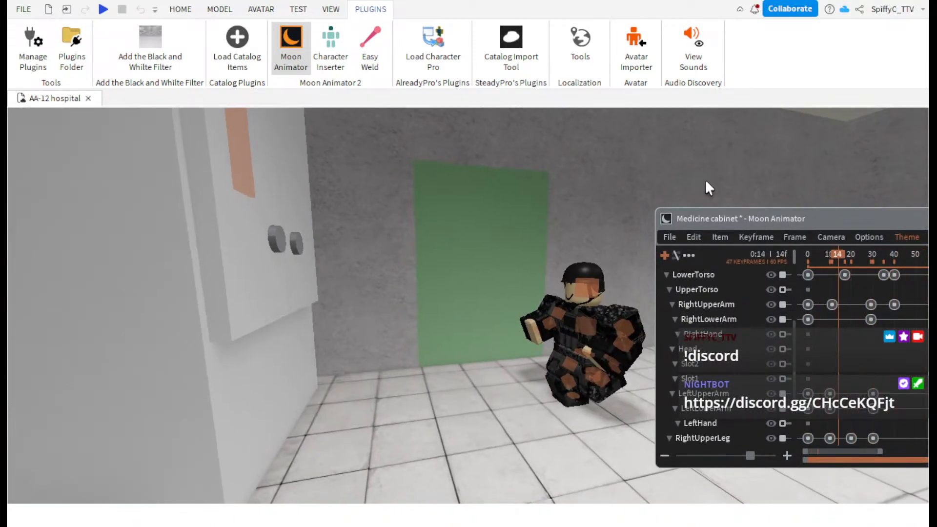
key("s")
key("w")
key("a")
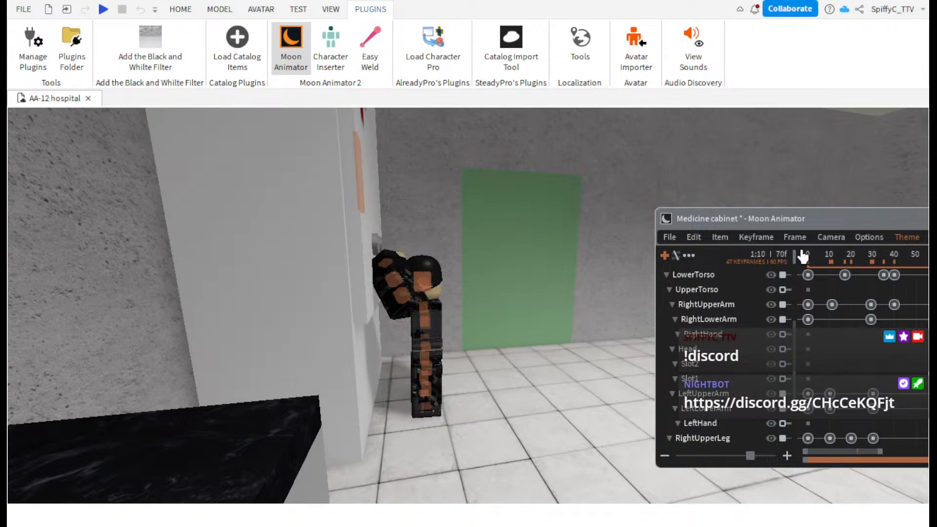
- Keyframe the left leg at frame 40 by rotating the LeftLowerLeg and LeftUpperLeg
left_click_drag(822, 260, 895, 271)
key("d")
key("s")
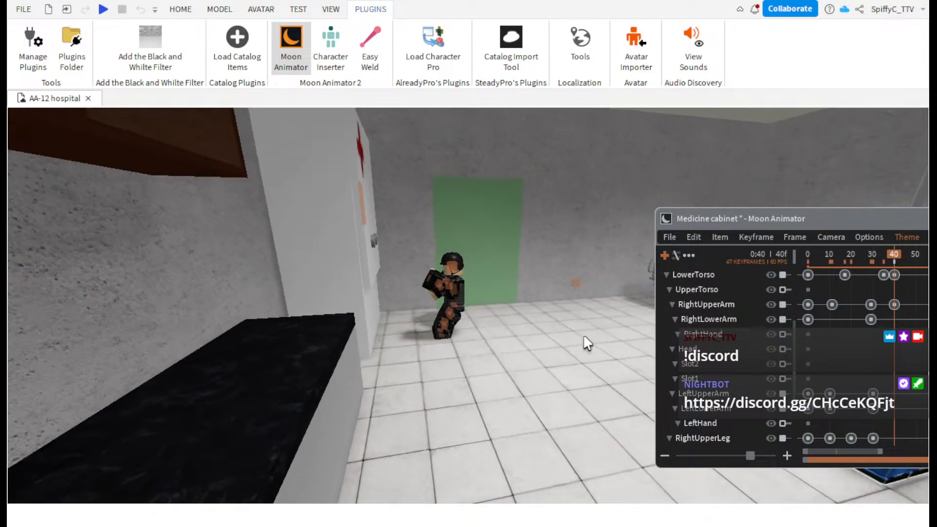
key("w")
right_click_drag(583, 335, 584, 332)
key("s")
key("w")
left_click(408, 329)
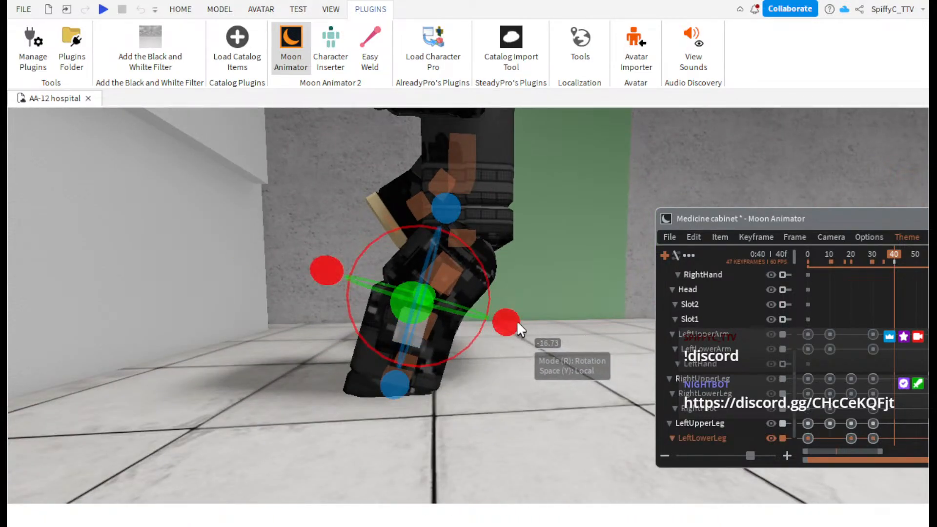
mouse_move(516, 320)
left_mouse_down()
mouse_move(520, 285)
mouse_move(501, 312)
mouse_move(494, 276)
mouse_move(509, 317)
mouse_move(523, 317)
left_mouse_up()
left_click(446, 270)
left_click(391, 304)
left_click(459, 260)
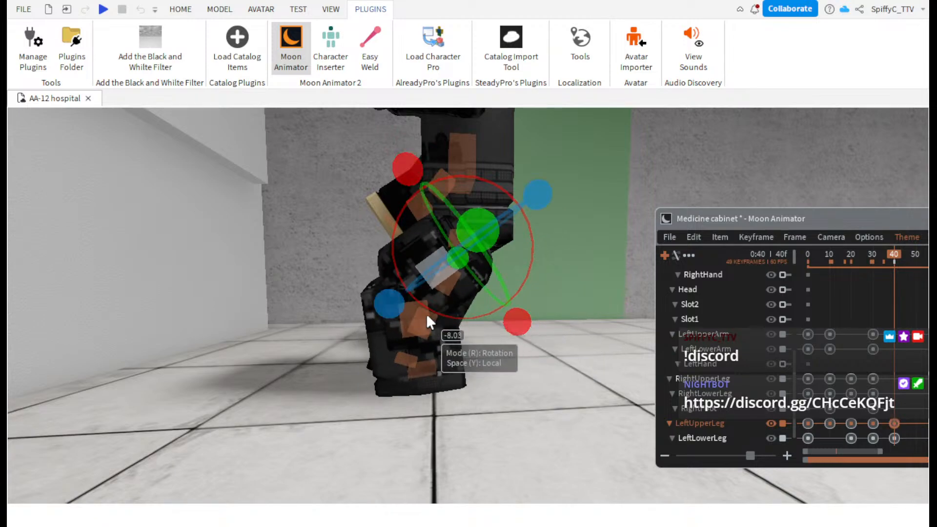
- Rotate the LeftLowerLeg by about 7.7 degrees to adjust its pose at frame 40
left_click(440, 323)
left_click_drag(508, 279, 515, 289)
scroll(584, 300, "up", 5)
scroll(584, 301, "down", 5)
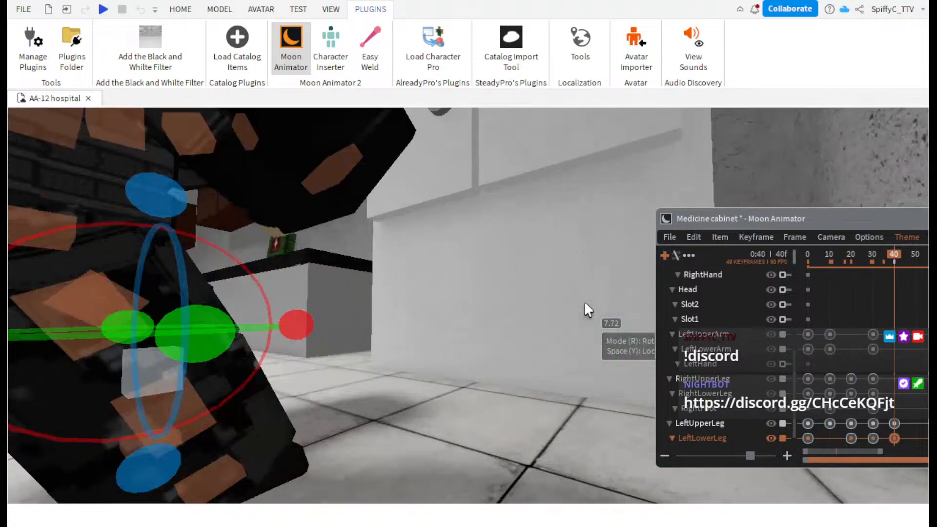
- Keyframe the right leg at frame 40 by rotating the RightUpperLeg about 18 degrees to bend it forward
left_click(326, 302)
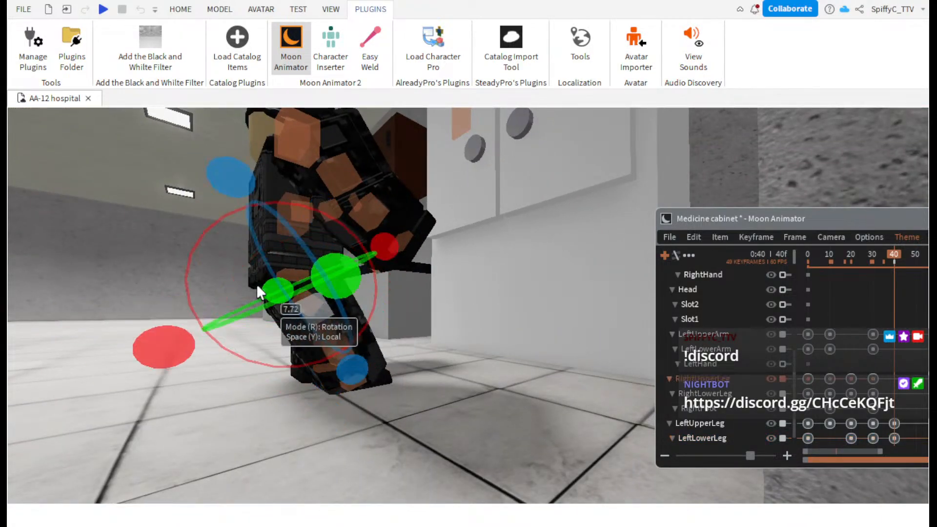
left_click_drag(189, 317, 191, 356)
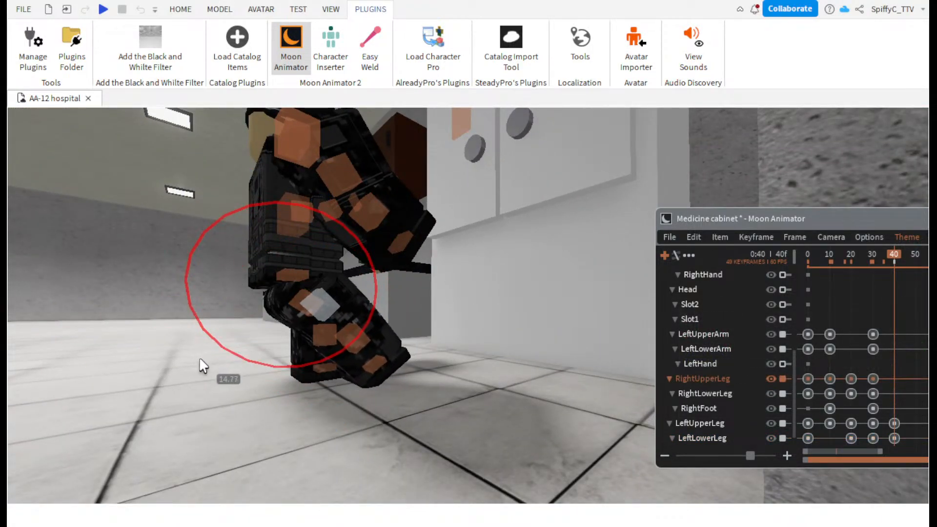
left_click_drag(207, 363, 211, 360)
left_click(366, 341)
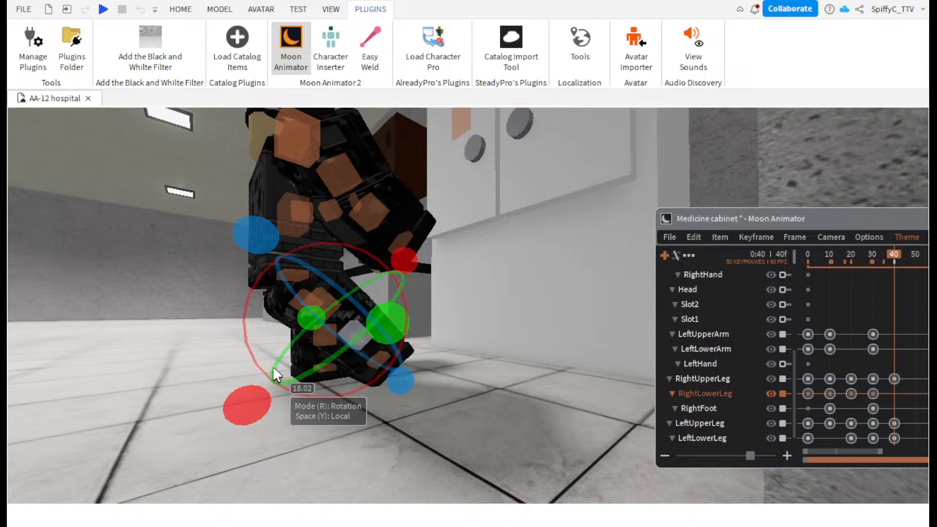
left_click(461, 395)
- Play the animation from a side view near the cabinet to check the new leg poses
right_click_drag(461, 395, 470, 395)
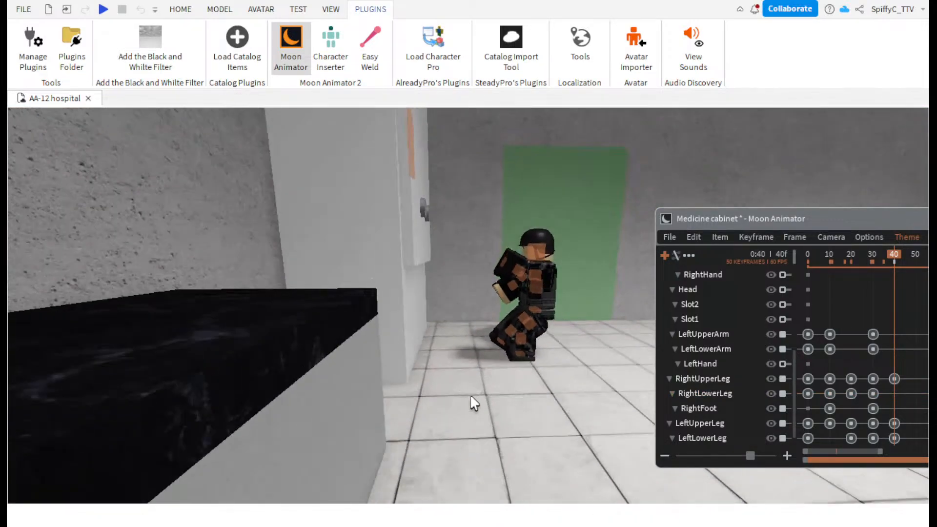
key("space")
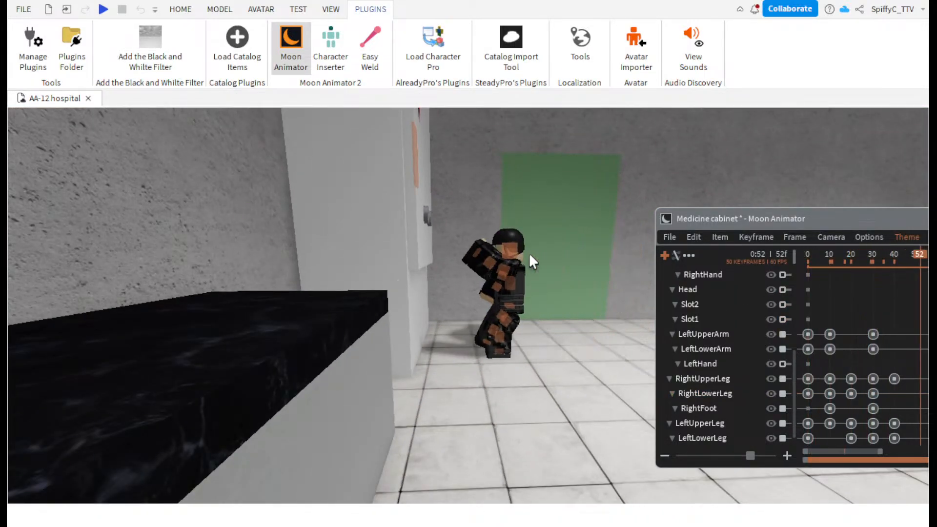
scroll(535, 253, "up", 2)
key("d")
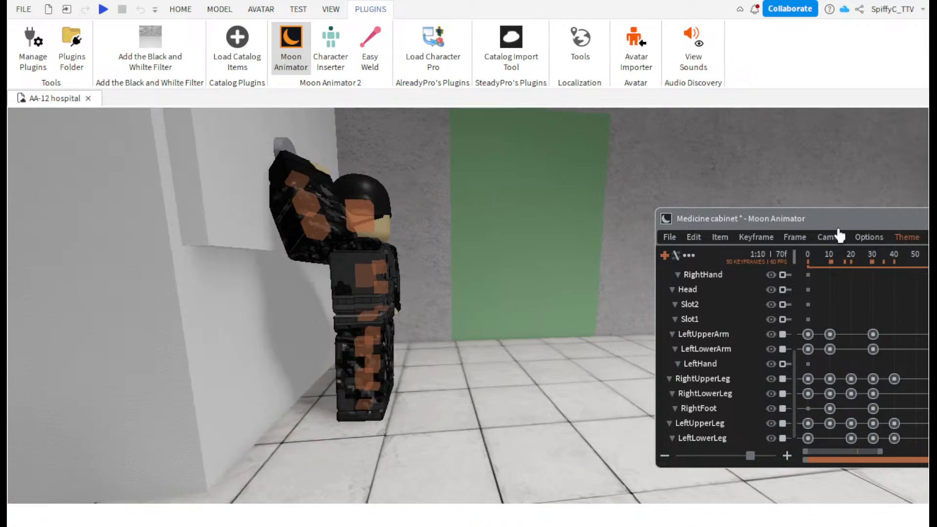
- Apply Sine Out easing to the left arm keyframes at frame 60 and the RightUpperLeg, LeftUpperLeg and LeftLowerLeg keyframes at frame 40
left_click_drag(836, 220, 753, 213)
mouse_move(833, 256)
left_mouse_down()
mouse_move(882, 262)
mouse_move(850, 273)
mouse_move(798, 258)
mouse_move(839, 263)
left_mouse_up()
scroll(833, 396, "down", 1)
scroll(659, 380, "down", 1)
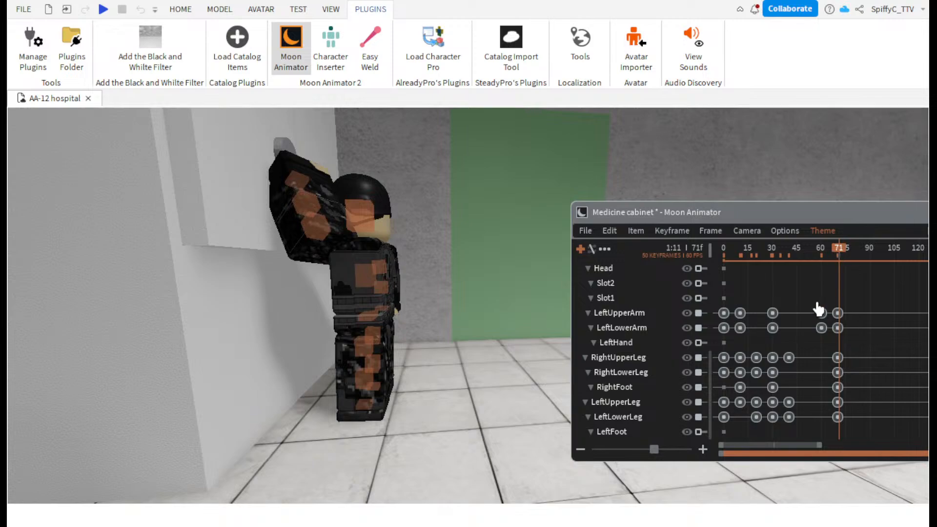
left_click_drag(820, 324, 784, 441)
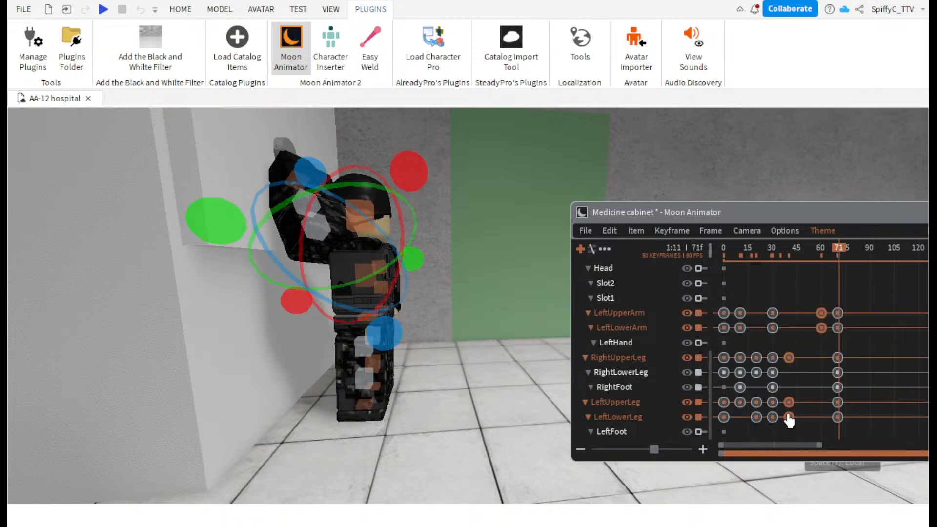
left_click(678, 237)
left_click(690, 249)
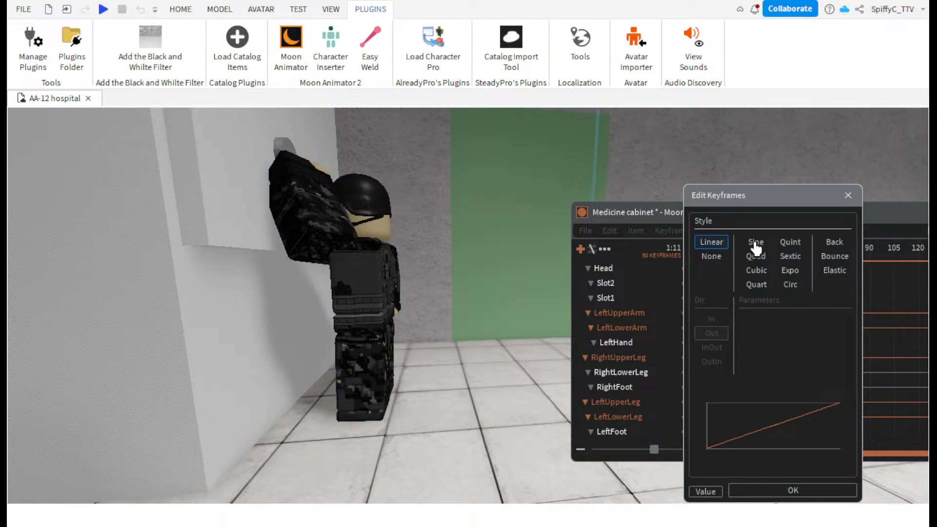
left_click_drag(781, 208, 600, 165)
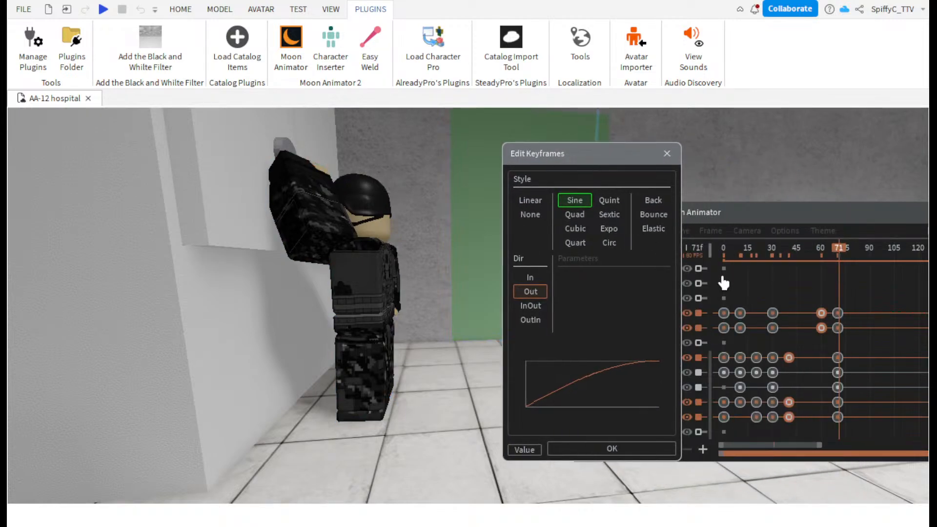
mouse_move(572, 388)
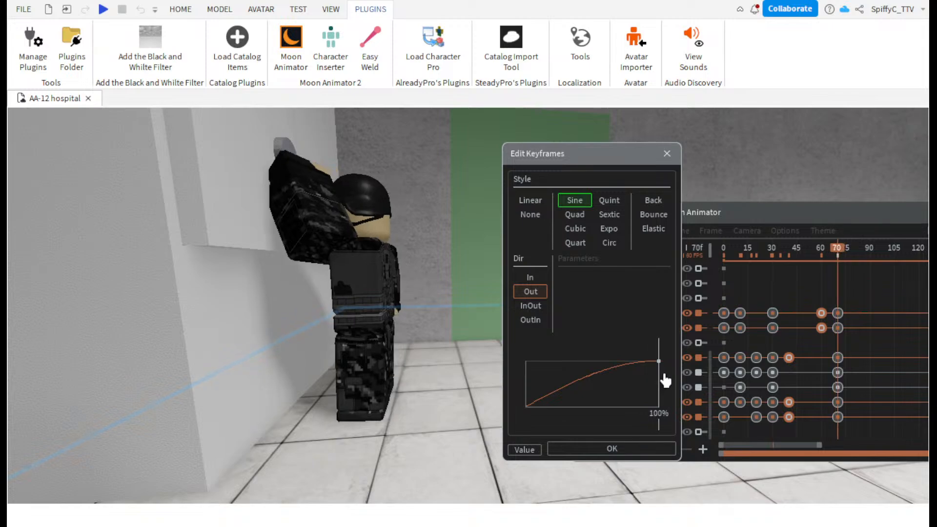
left_click(610, 454)
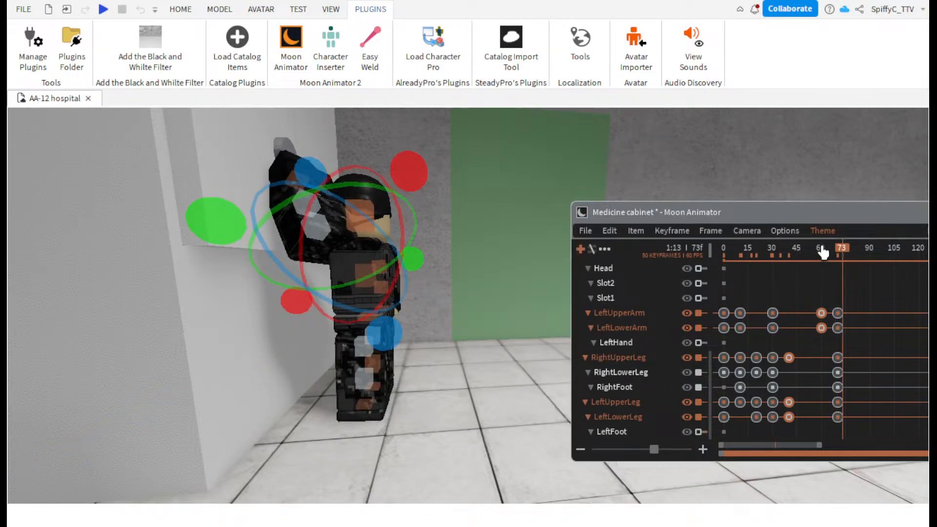
- Play back and scrub the animation around frame 70 to examine the character's pose at the cabinet
left_click(778, 248)
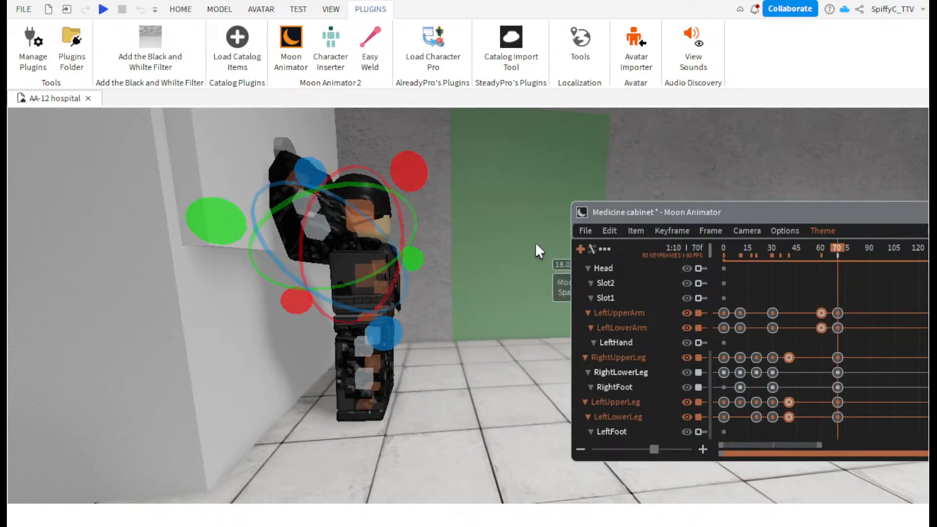
key("space")
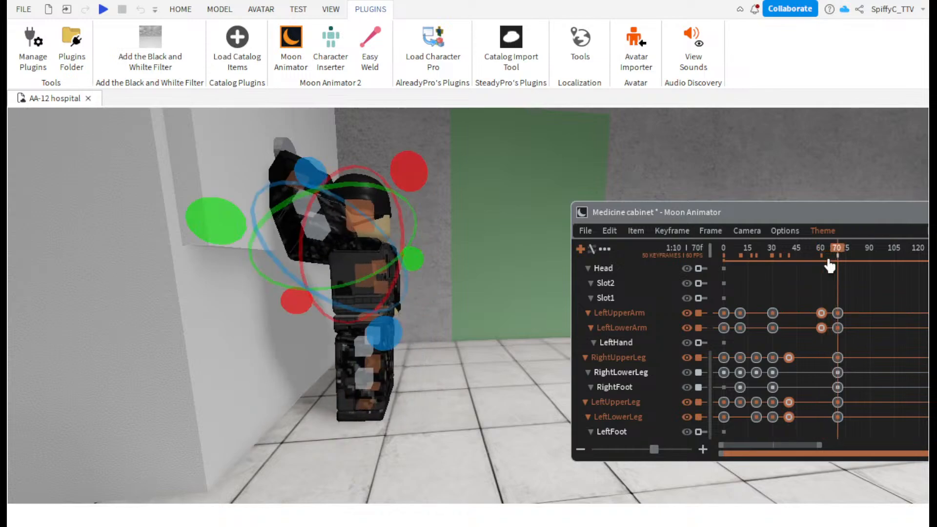
left_click_drag(839, 264, 856, 292)
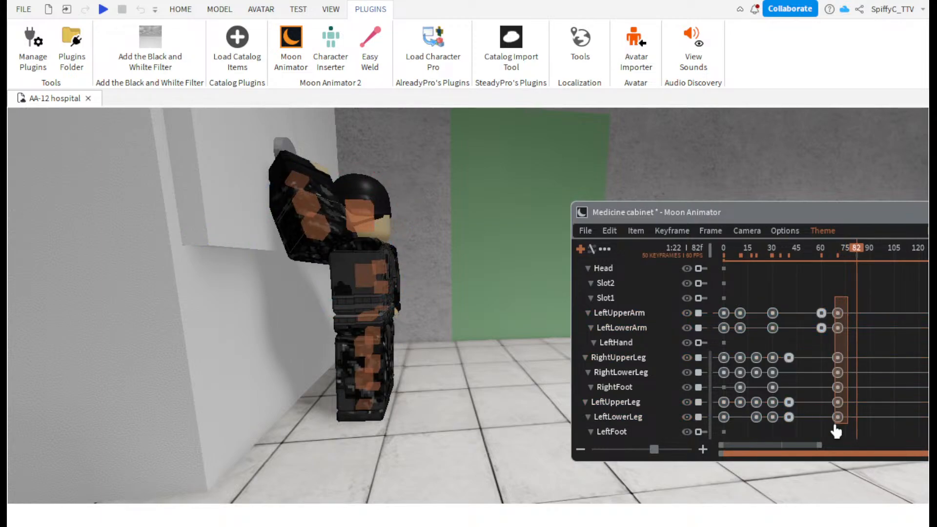
left_click_drag(836, 432, 837, 430)
left_click(854, 330)
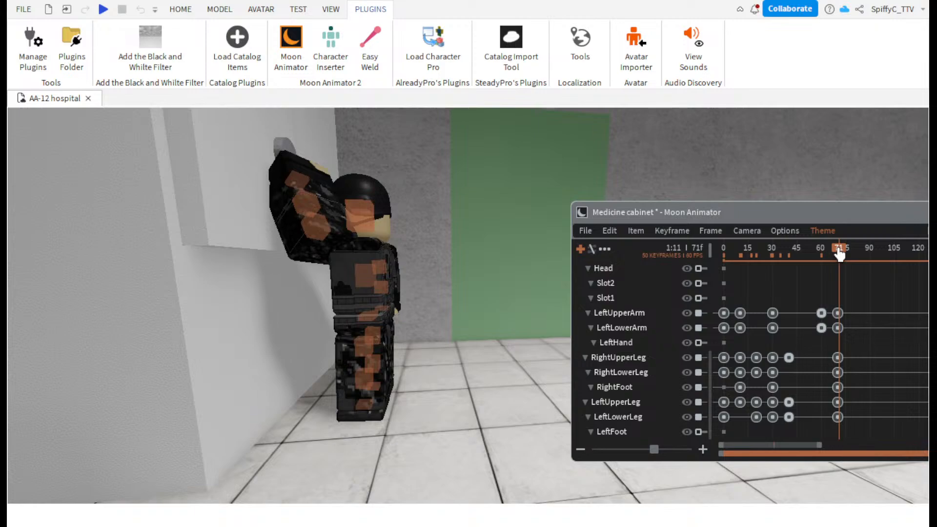
left_click_drag(838, 252, 678, 254)
key("space")
- Try deleting the left arm and leg keyframes at frame 70 and preview the motion without them
left_click_drag(832, 432, 831, 429)
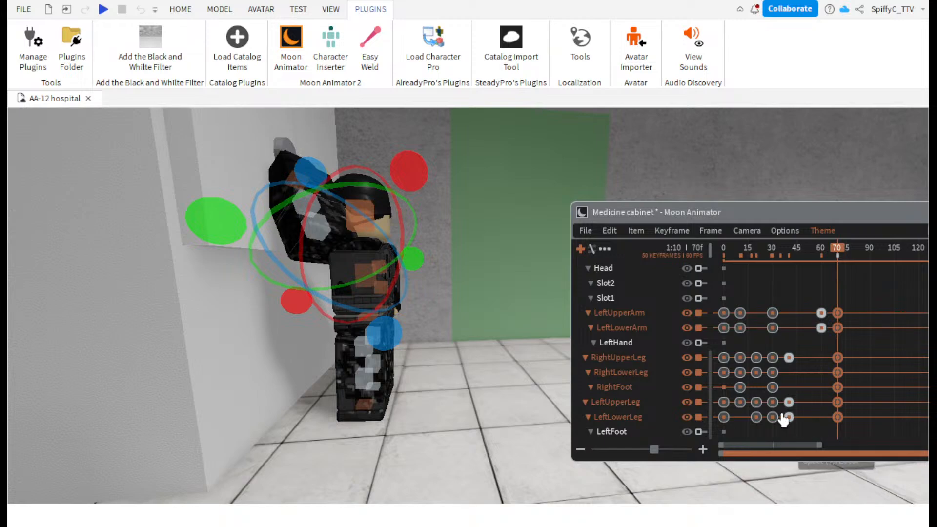
key("Delete")
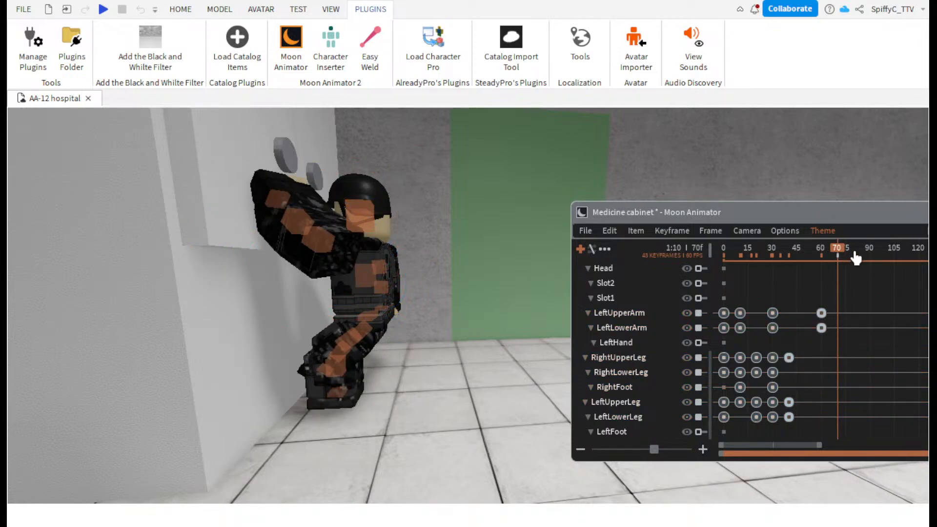
left_click_drag(836, 247, 807, 257)
key("space")
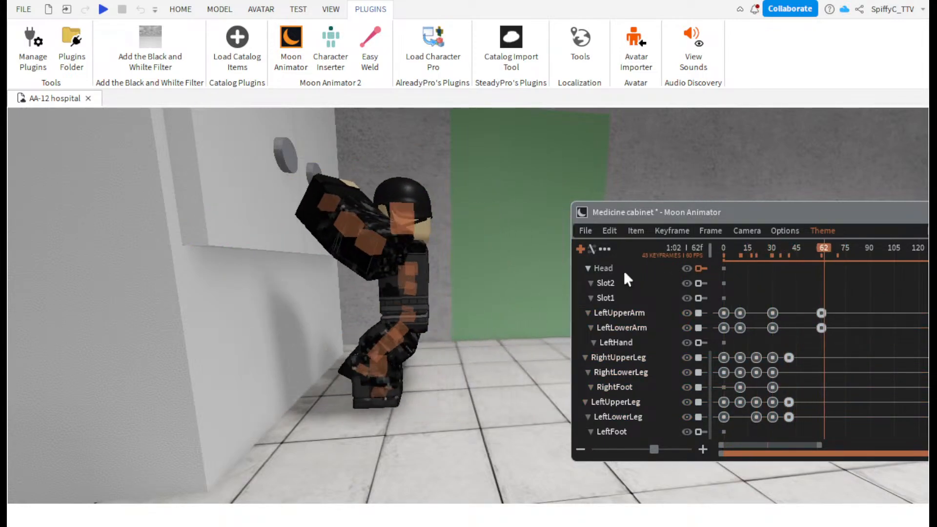
key("ctrl+z")
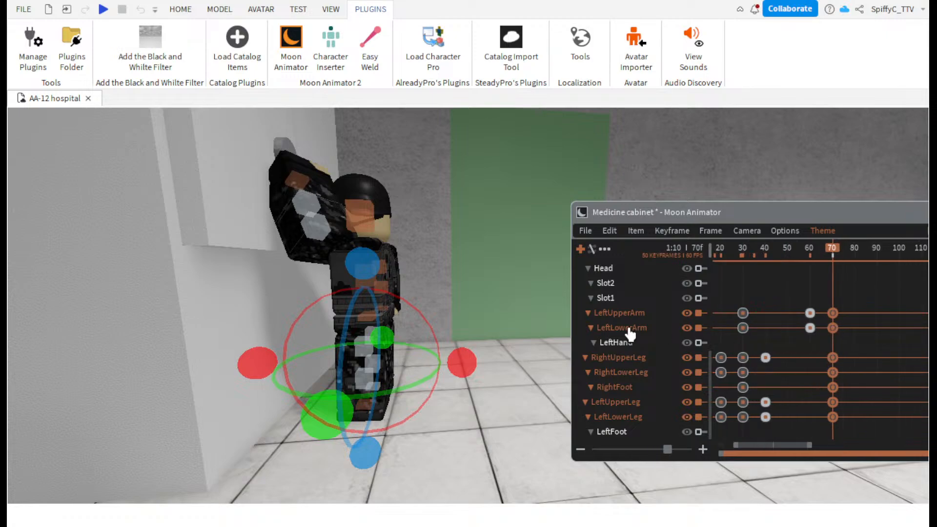
- Delete the LowerTorso keyframe at frame 70
scroll(619, 331, "up", 3)
scroll(767, 358, "up", 2)
scroll(648, 346, "up", 3)
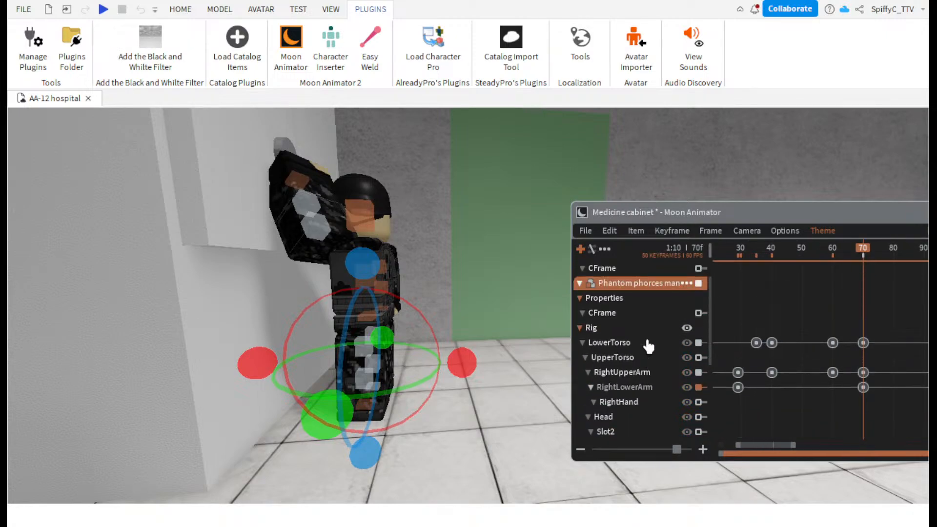
left_click(864, 343)
key("Delete")
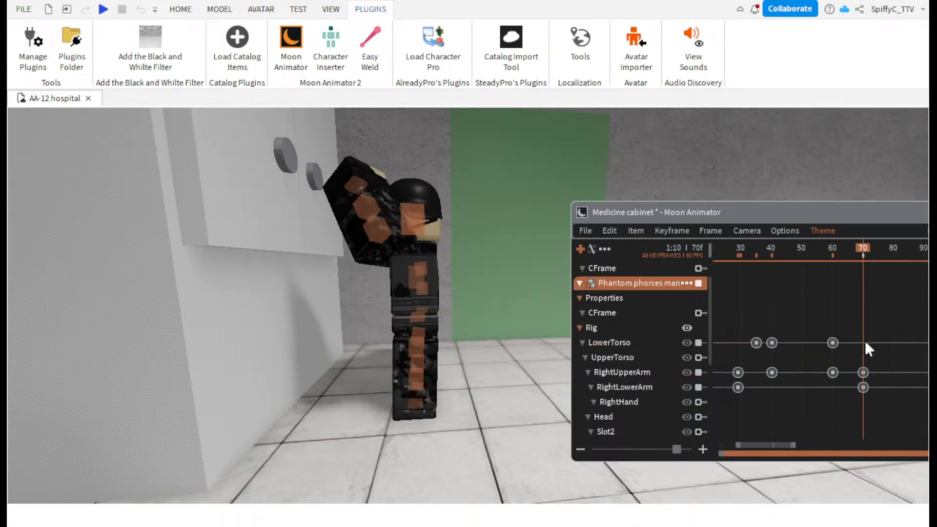
- Replay the animation from frame 0 and examine the character's approach to the cabinet from a wider view
left_click_drag(852, 252, 610, 258)
key("space")
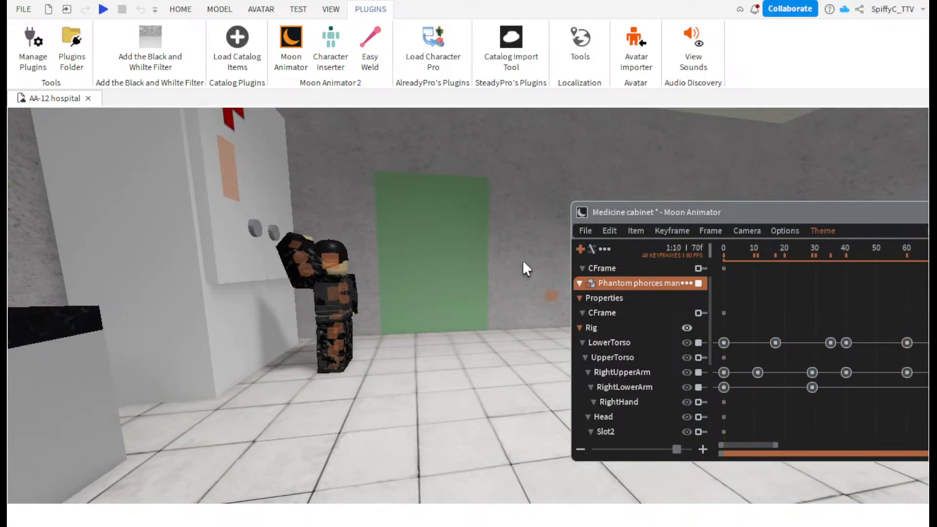
left_click(778, 261)
left_click_drag(778, 261, 568, 256)
key("d")
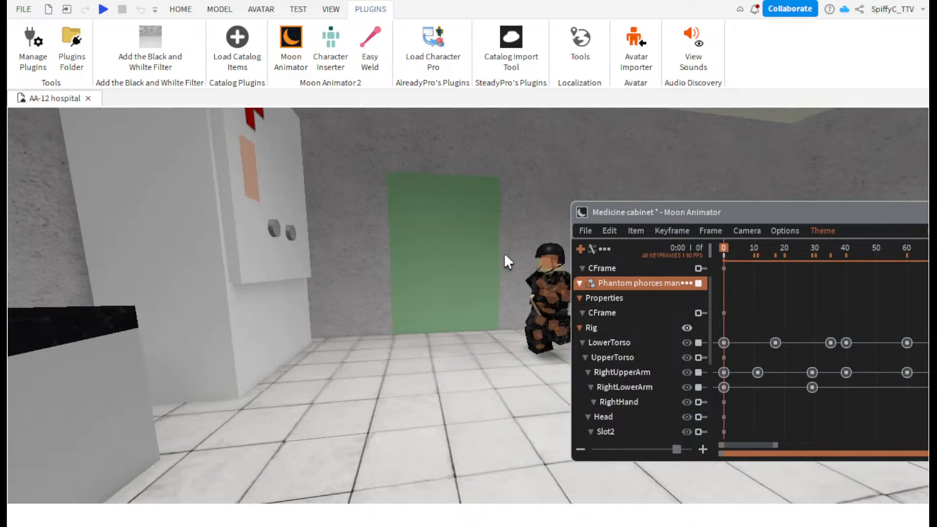
key("space")
left_click_drag(706, 217, 616, 151)
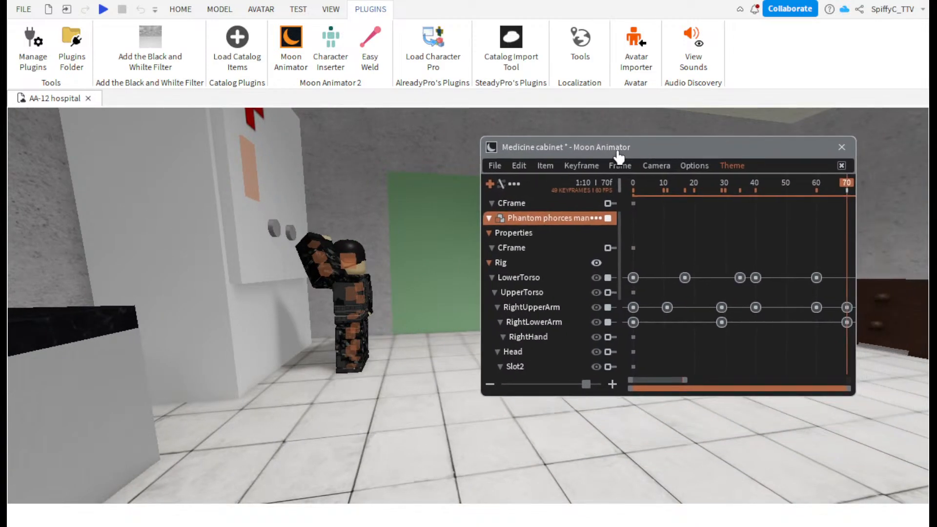
left_click_drag(721, 184, 626, 193)
key("d")
key("space")
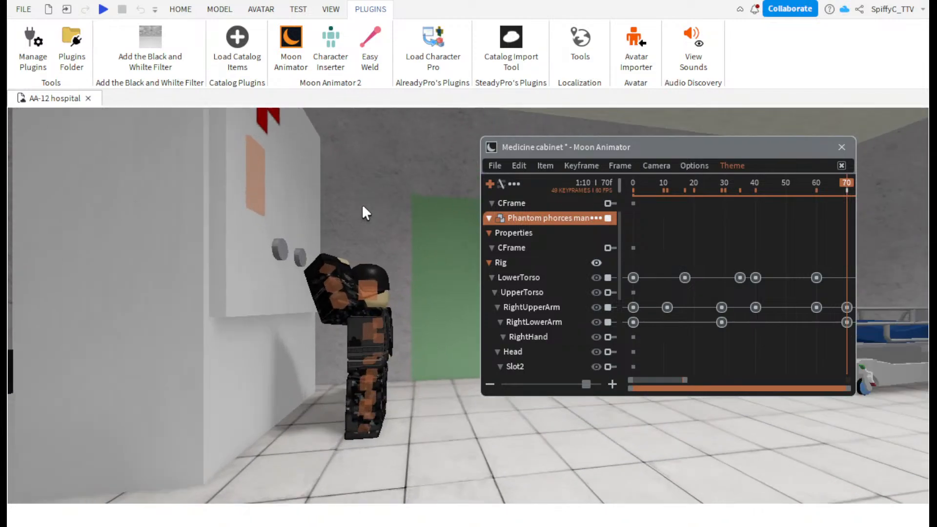
- At frame 60, move the character's LowerTorso closer to the medicine cabinet
left_click_drag(764, 166, 735, 160)
left_click_drag(777, 184, 788, 186)
left_click(356, 371)
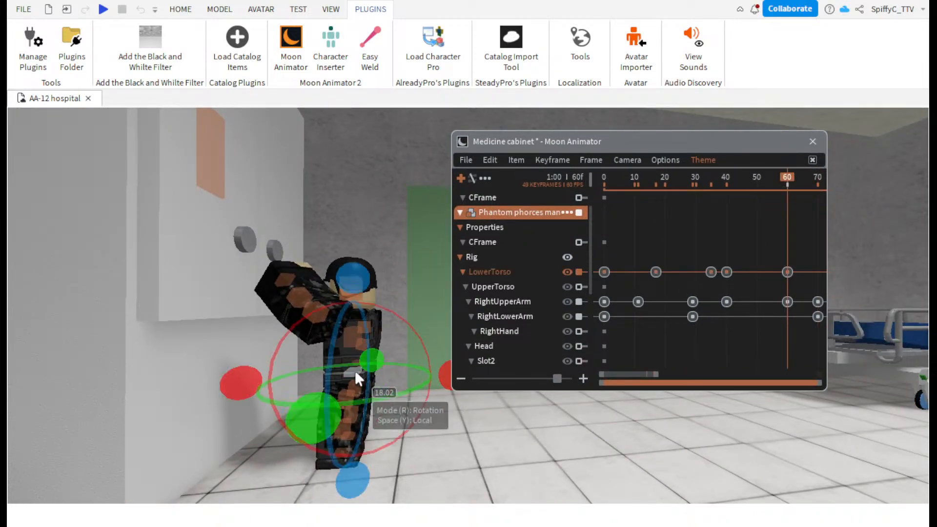
key("r")
left_click_drag(432, 379, 389, 374)
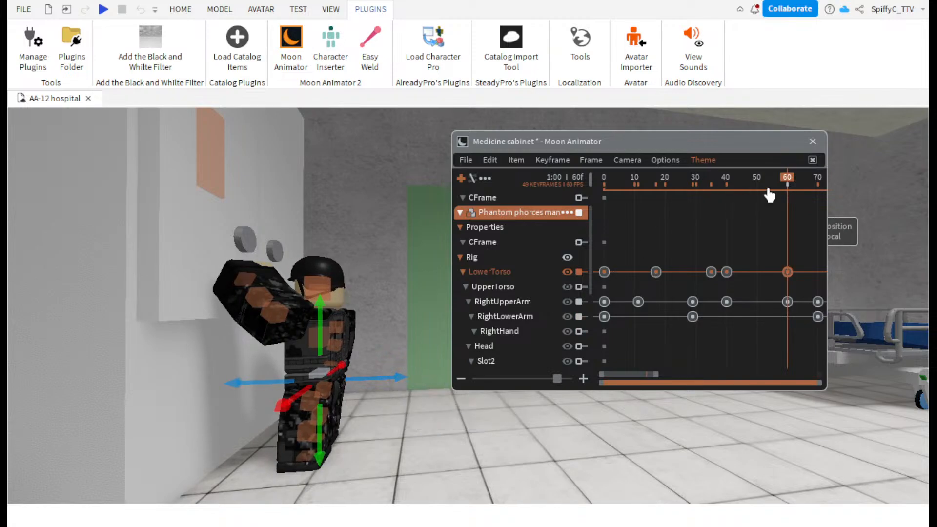
- Play the animation through from frame 0 several times to check the adjusted torso movement
mouse_move(785, 185)
left_mouse_down()
mouse_move(805, 183)
mouse_move(793, 187)
left_mouse_up()
key("space")
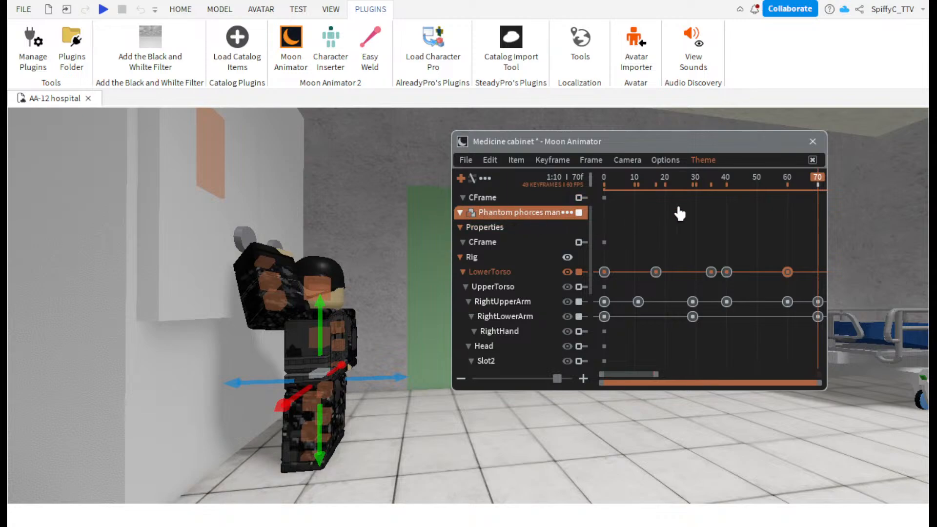
left_click_drag(818, 184, 509, 184)
key("space")
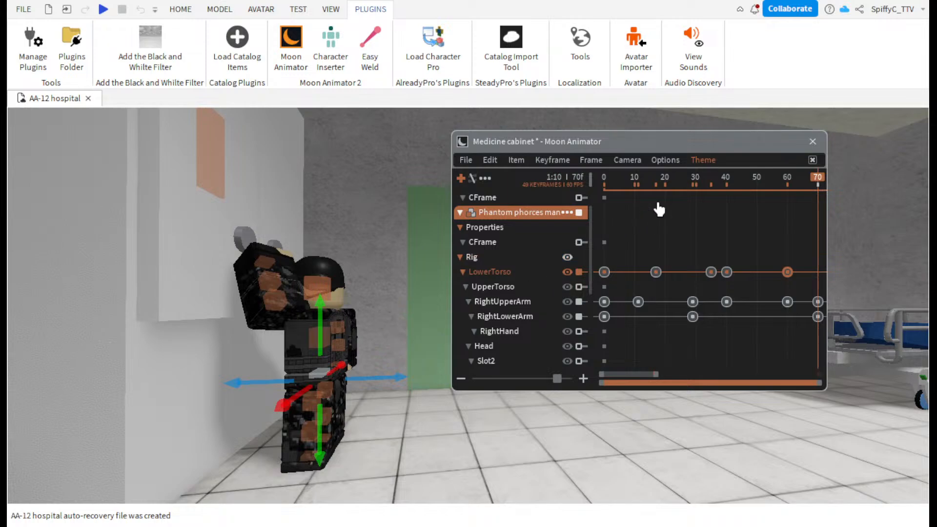
left_click_drag(672, 179, 385, 170)
key("space")
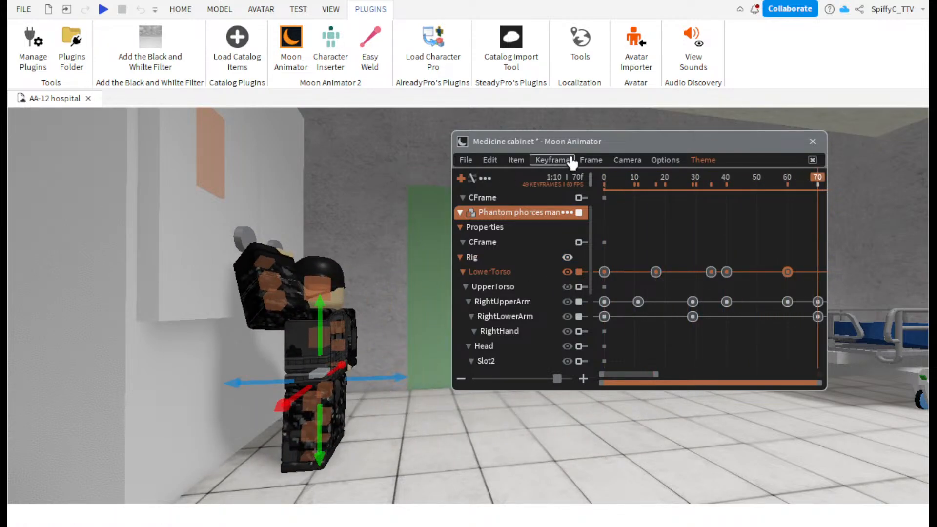
- Save the Medicine cabinet animation and play it back from another viewing angle
left_click_drag(568, 158, 720, 171)
left_click(619, 175)
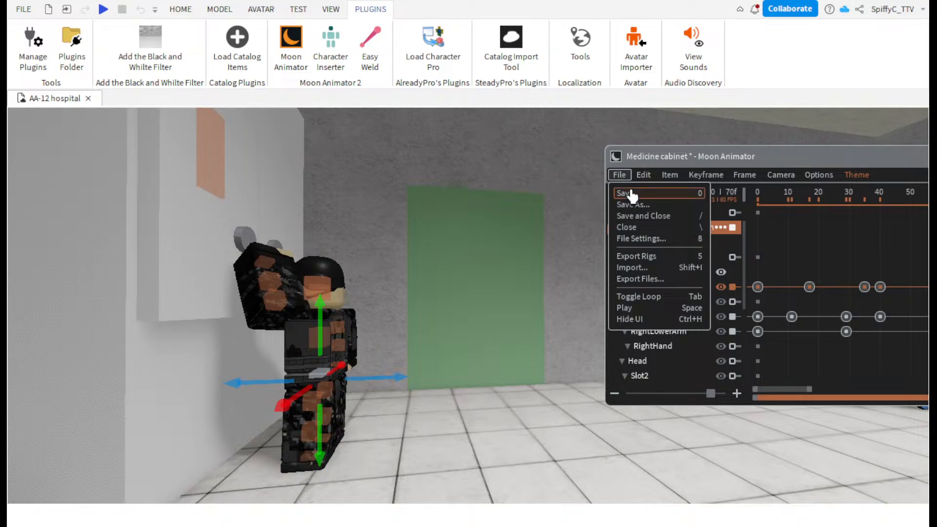
left_click(628, 193)
right_click_drag(519, 213, 493, 212)
key("space")
key("space")
- Select the medicine cabinet's door and set the timeline to frame 75
left_click(455, 159)
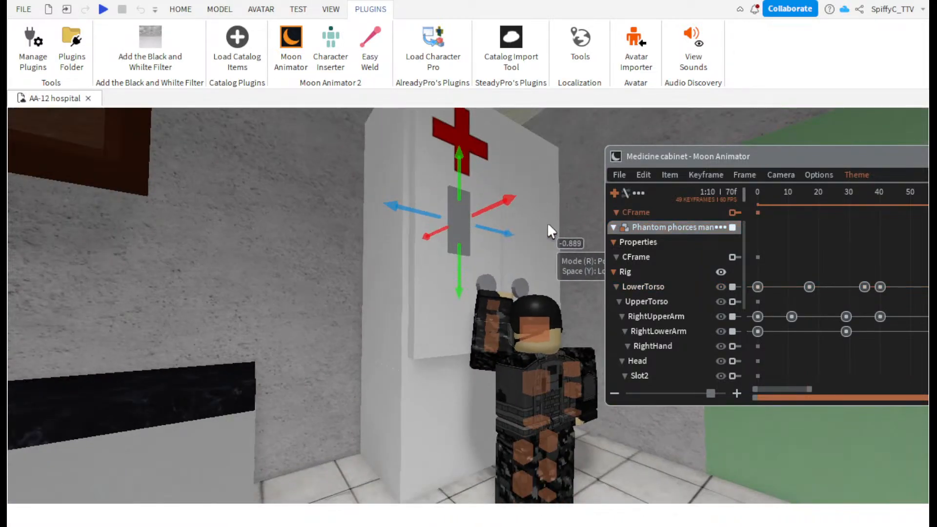
left_click_drag(783, 161, 576, 151)
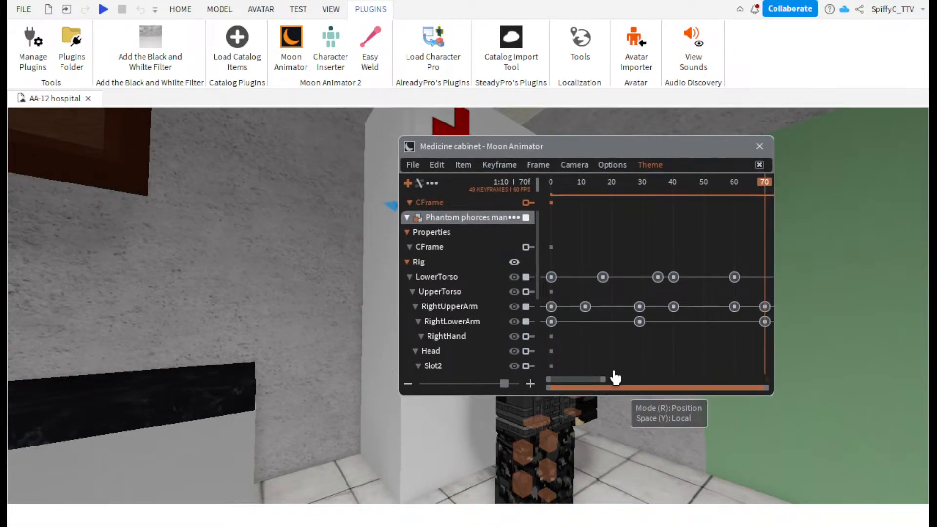
left_click_drag(587, 386, 614, 384)
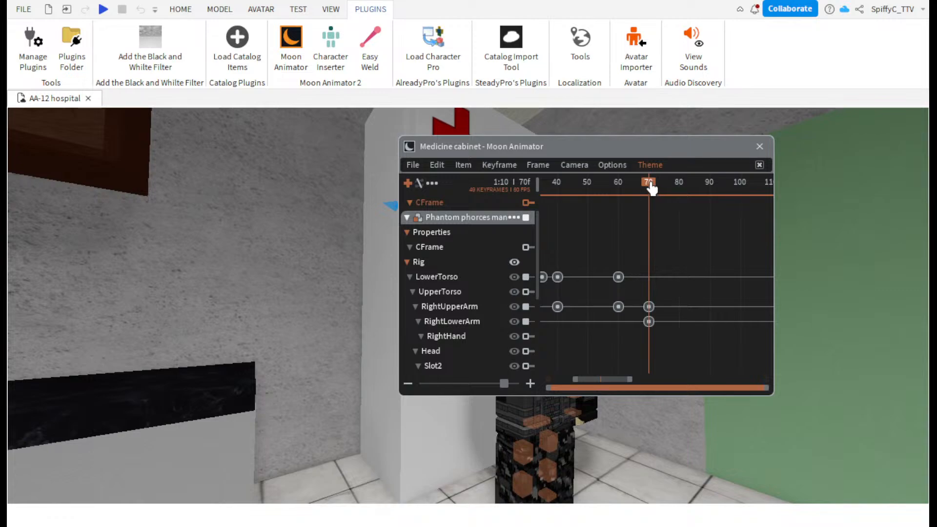
left_click_drag(655, 153, 793, 233)
- Try rotating and repositioning the cabinet door into an open pose at frame 75
key("r")
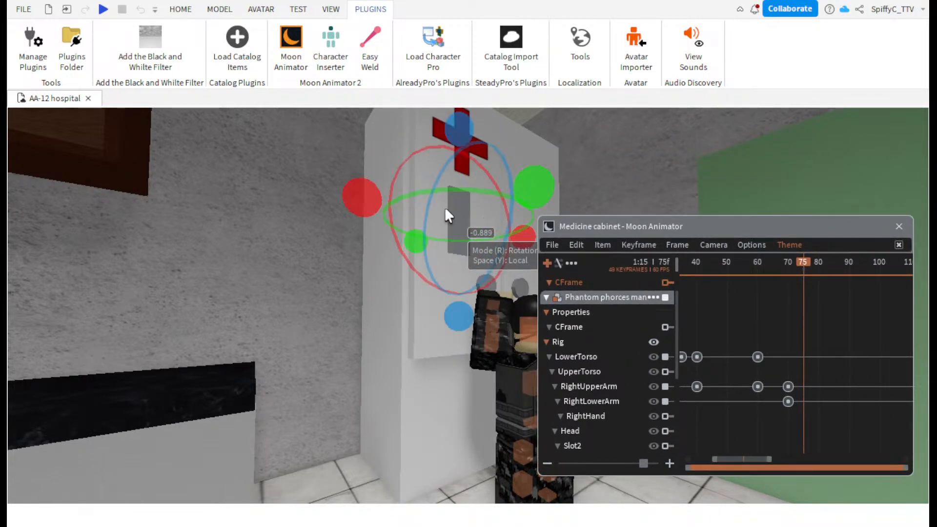
left_click_drag(498, 201, 317, 209)
key("r")
left_click_drag(474, 192, 503, 181)
key("ctrl+z")
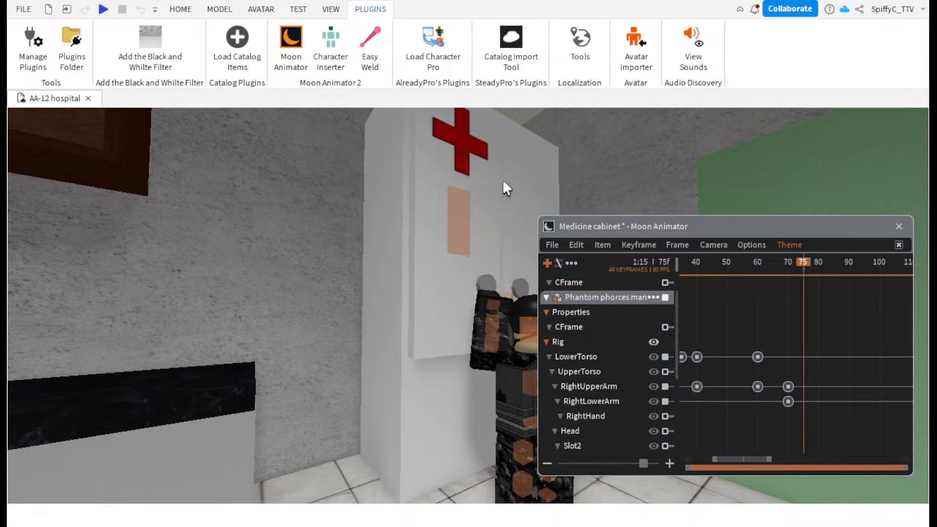
- Add a CFrame keyframe for the closed cabinet door at frame 75
left_click(634, 245)
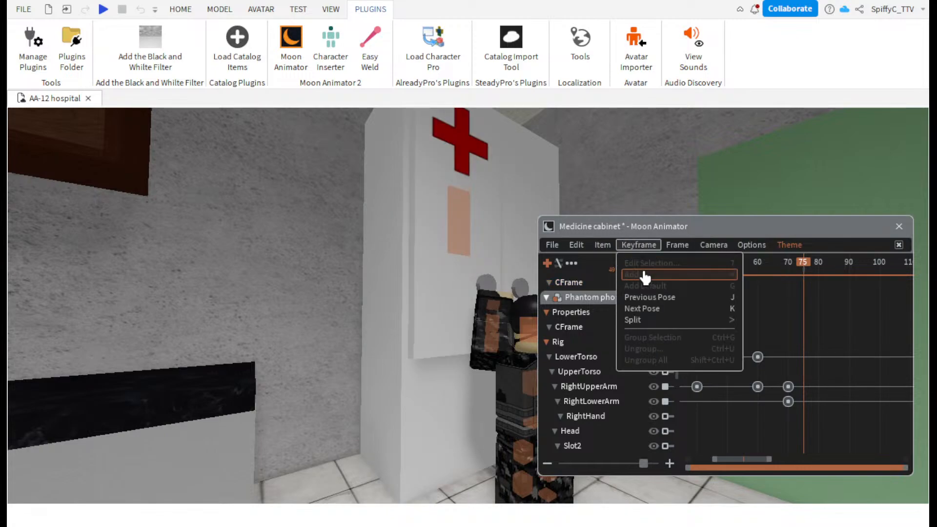
left_click(468, 226)
left_click(640, 245)
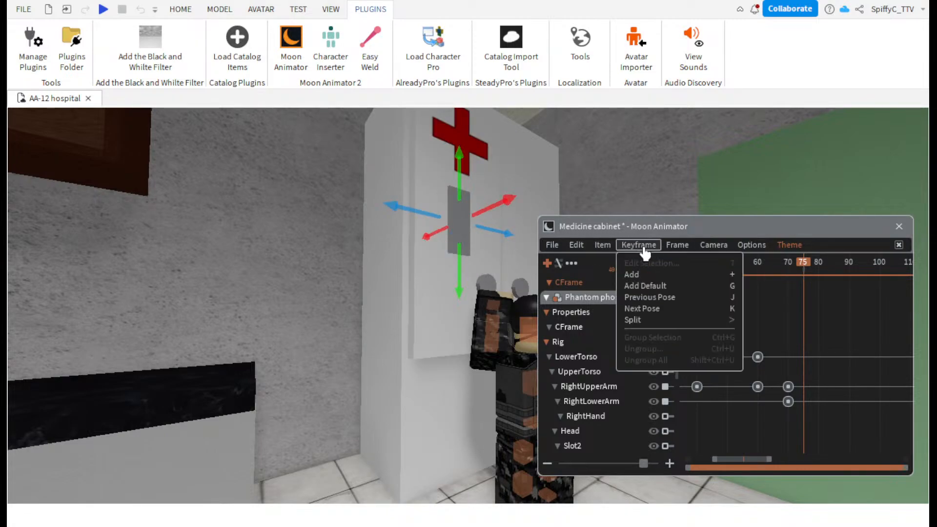
left_click(660, 276)
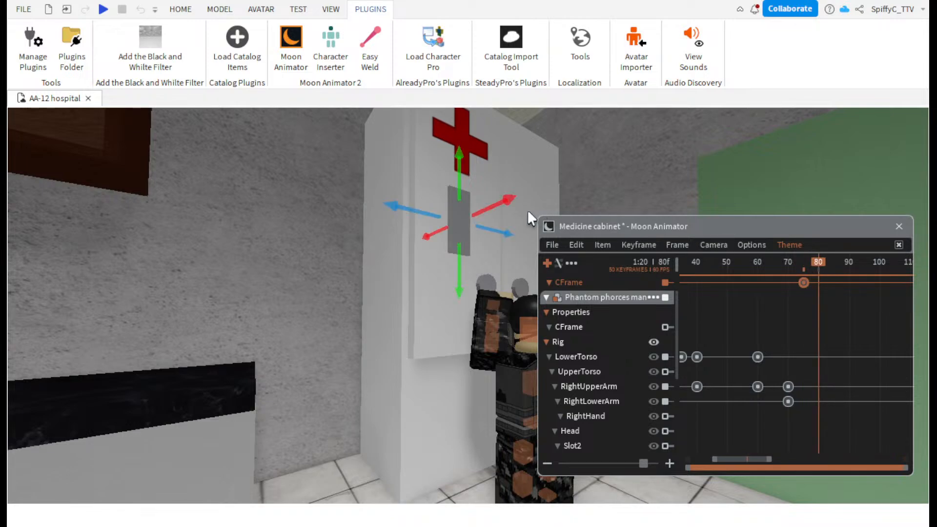
- At frame 80, rotate the cabinet door open and move it back in line with its hinge side
key("ctrl+4")
left_click_drag(478, 204, 303, 213)
key("r")
left_click_drag(470, 193, 492, 185)
key("a")
right_click_drag(492, 185, 481, 185)
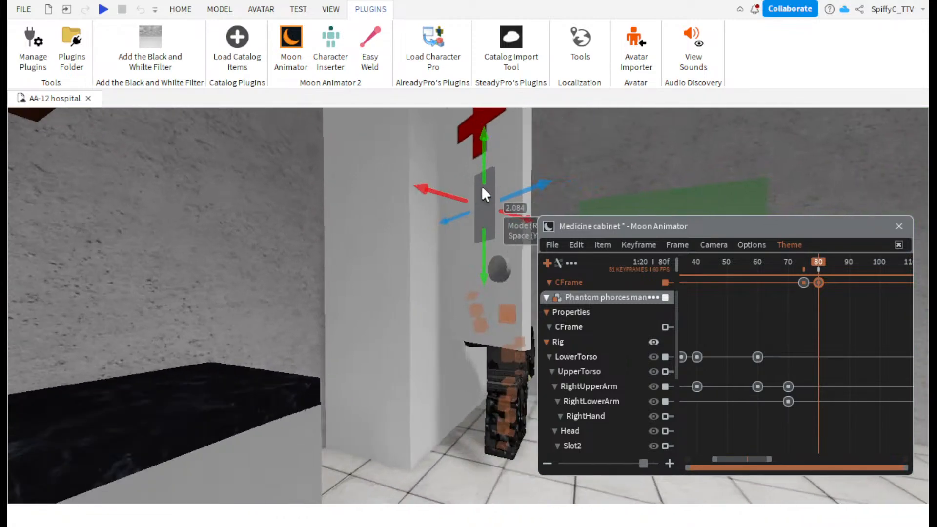
left_click_drag(442, 193, 401, 185)
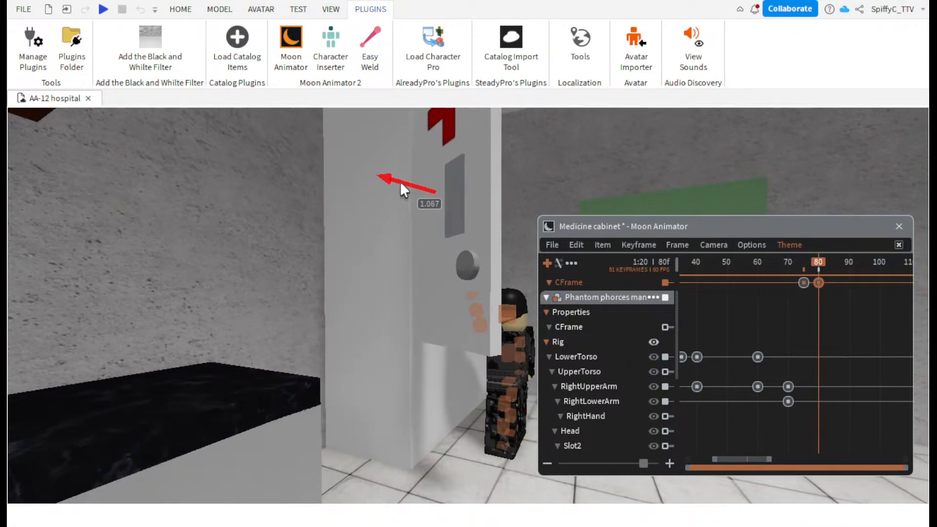
- At frame 77, shift the partly open cabinet door by about 0.2 to correct its swing
key("a")
right_click_drag(401, 184, 403, 183)
key("w")
mouse_move(815, 271)
left_mouse_down()
mouse_move(795, 275)
mouse_move(805, 271)
left_mouse_up()
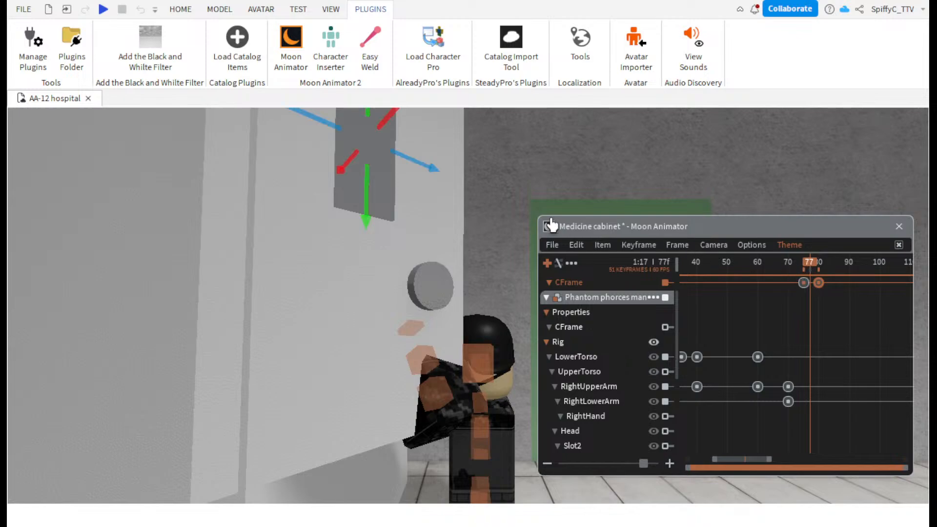
left_click_drag(429, 167, 448, 127)
- Play back and scrub the door opening from frame 60 to 80 to examine its swing
left_click_drag(808, 266, 757, 263)
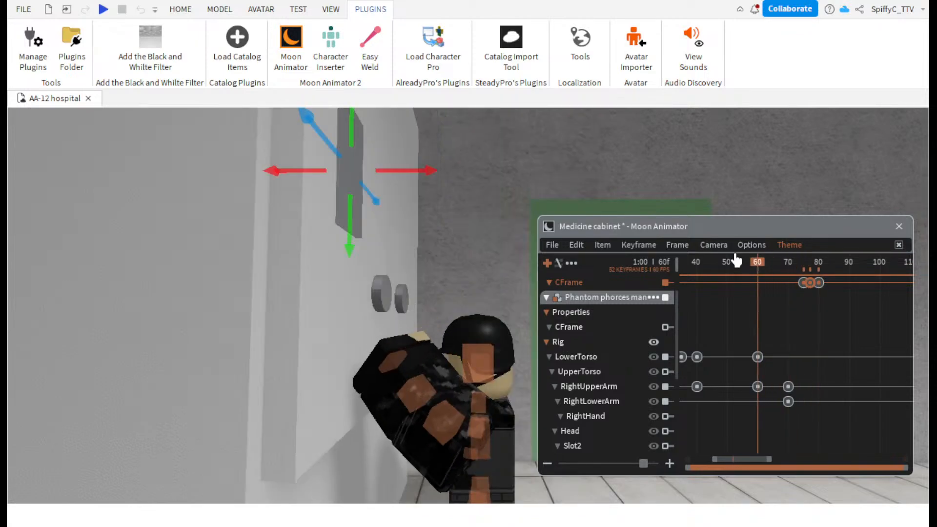
key("space")
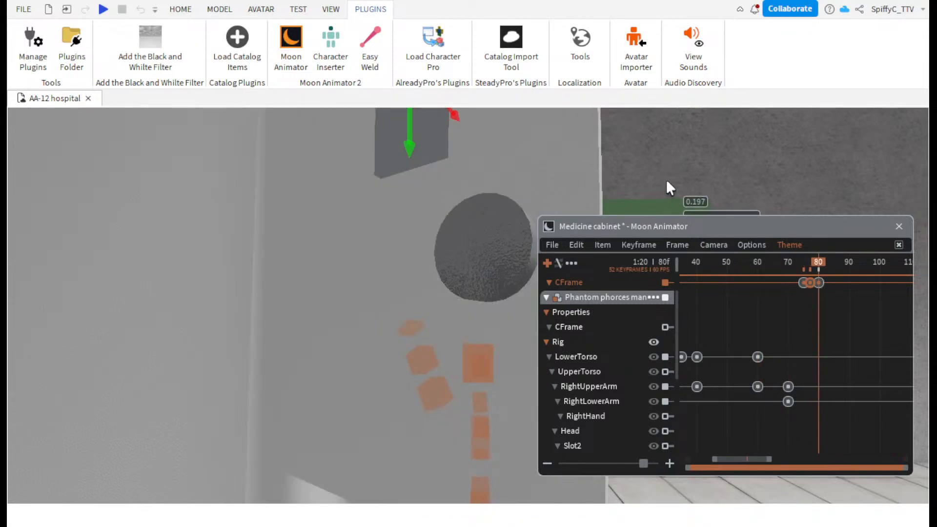
left_click_drag(821, 273, 805, 270)
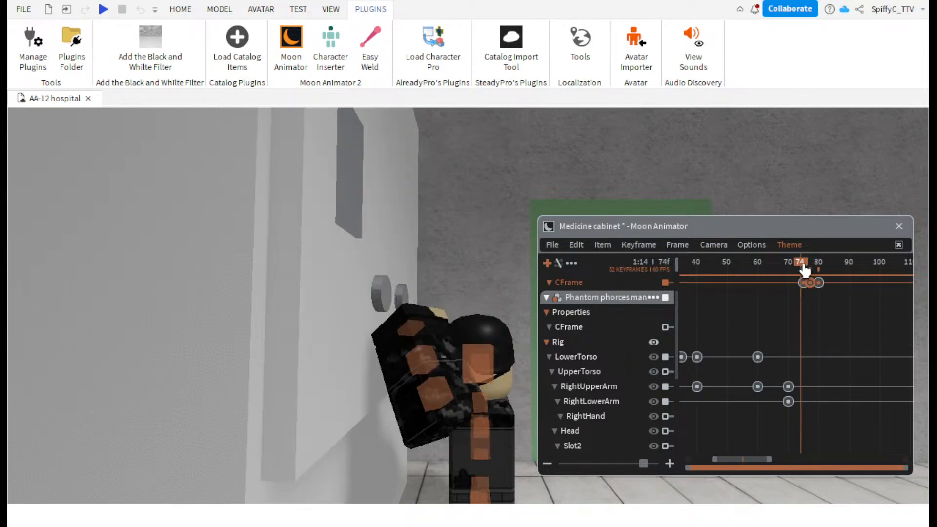
right_click_drag(725, 180, 724, 180)
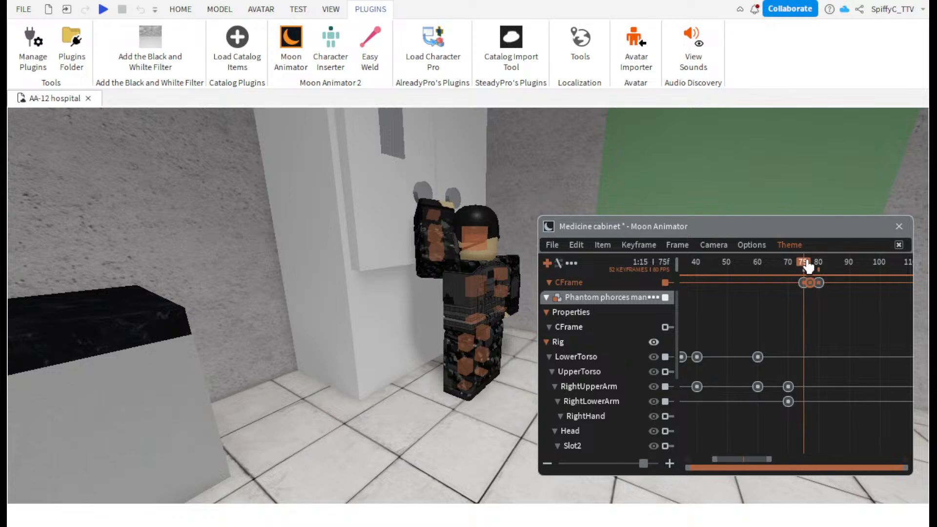
scroll(475, 319, "up", 2)
left_click(476, 319)
right_click_drag(476, 320, 467, 329)
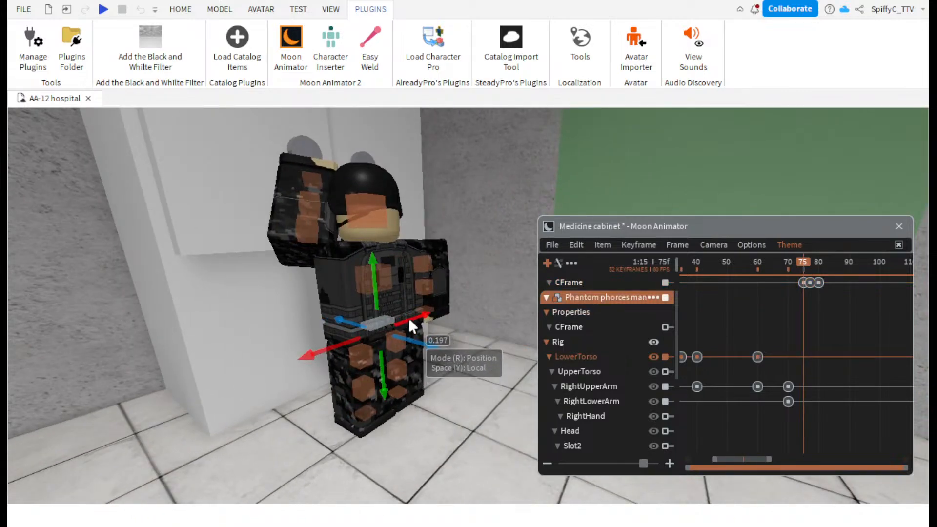
left_click_drag(409, 317, 426, 315)
key("ctrl+2")
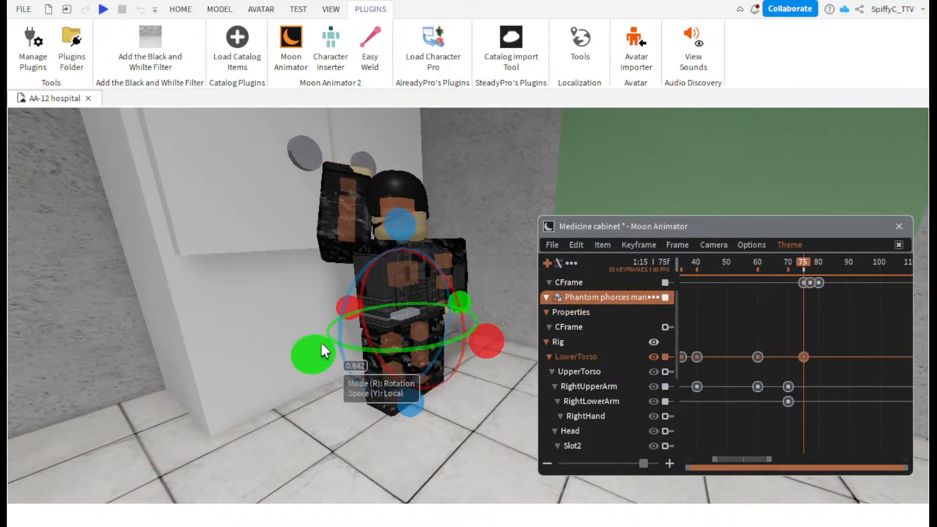
left_click_drag(322, 347, 366, 348)
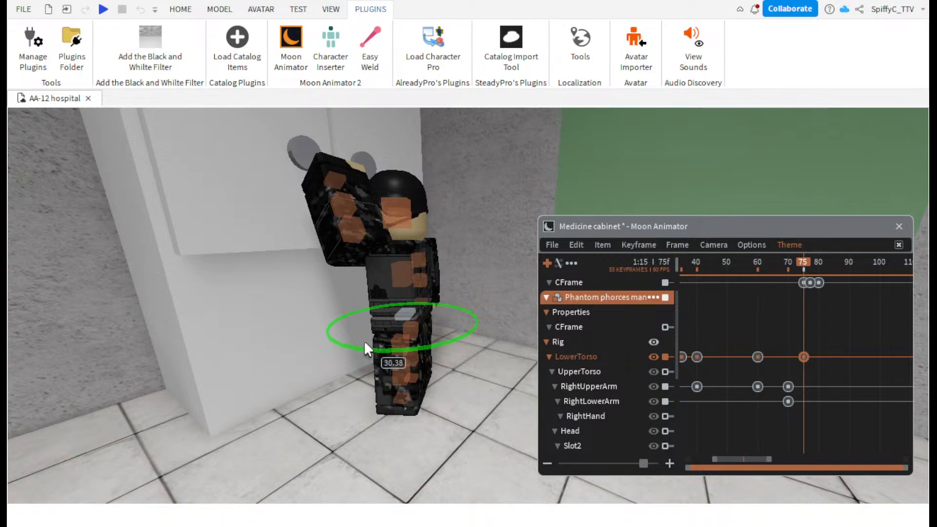
left_click_drag(364, 341, 364, 342)
key("ctrl+z")
key("ctrl+z")
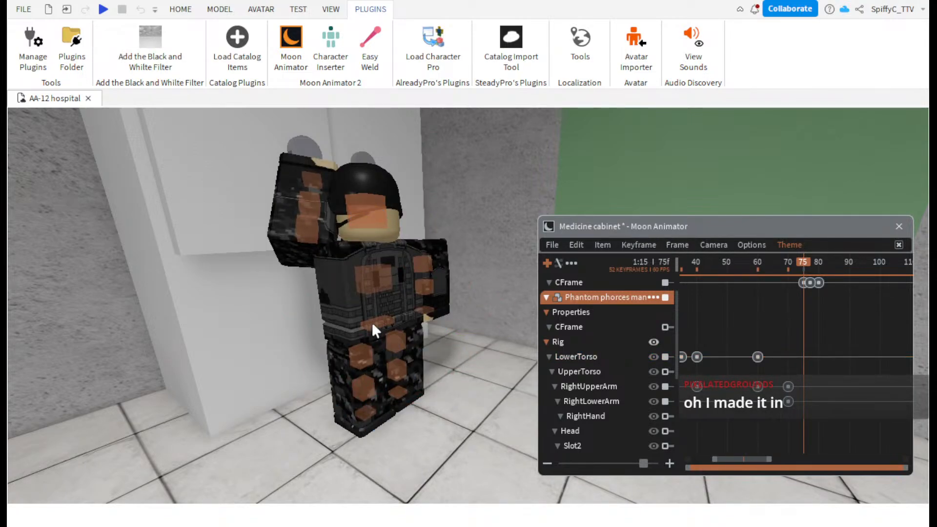
- Add a keyframe for the soldier's LowerTorso at frame 75
left_click(394, 324)
left_click(638, 244)
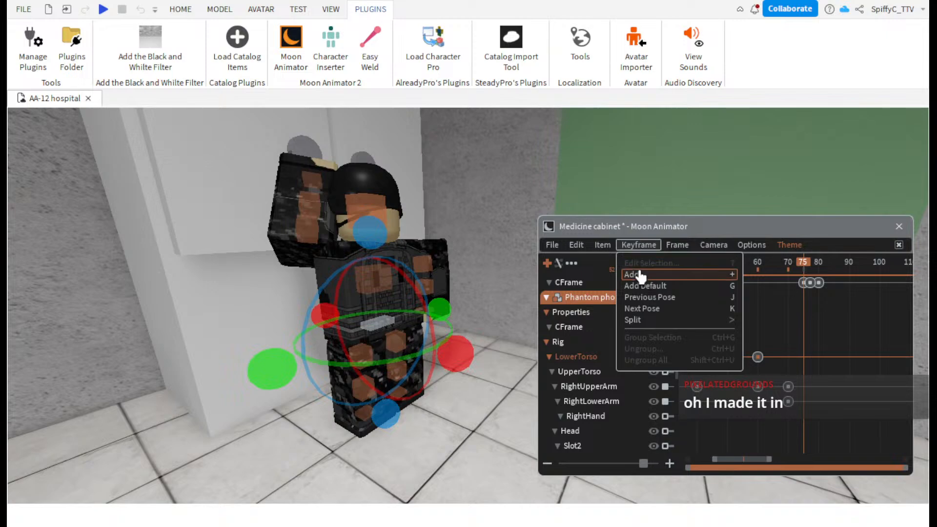
left_click(633, 271)
- At frame 77, shift the soldier's LowerTorso sideways away from the opening door and rotate it about 69°
left_click_drag(804, 271, 809, 272)
key("r")
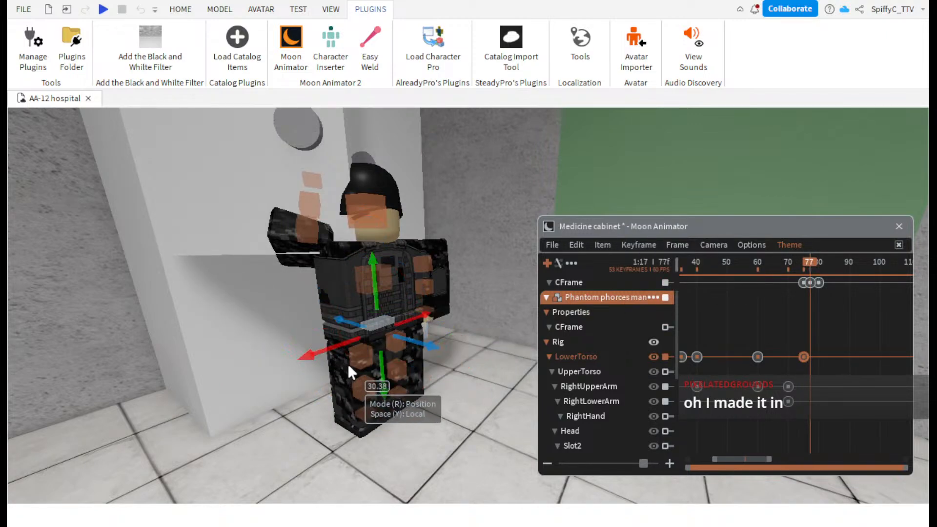
left_click(331, 336)
left_click(384, 323)
left_click_drag(330, 345, 371, 335)
key("r")
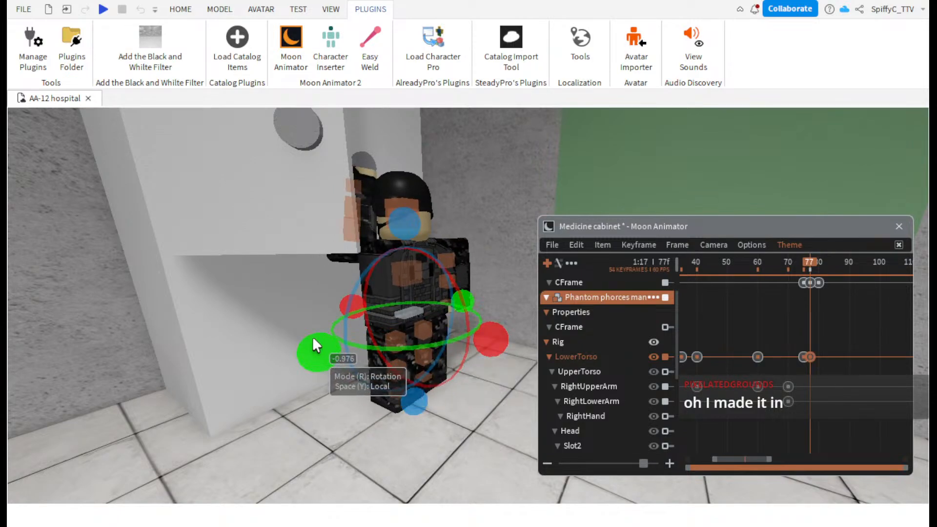
left_click_drag(315, 346, 413, 339)
- Slow the cabinet door's swing by retiming its last two CFrame keyframes to frames 84 and 93
mouse_move(812, 264)
left_mouse_down()
mouse_move(802, 265)
mouse_move(818, 265)
left_mouse_up()
right_click_drag(433, 262, 444, 264)
key("a")
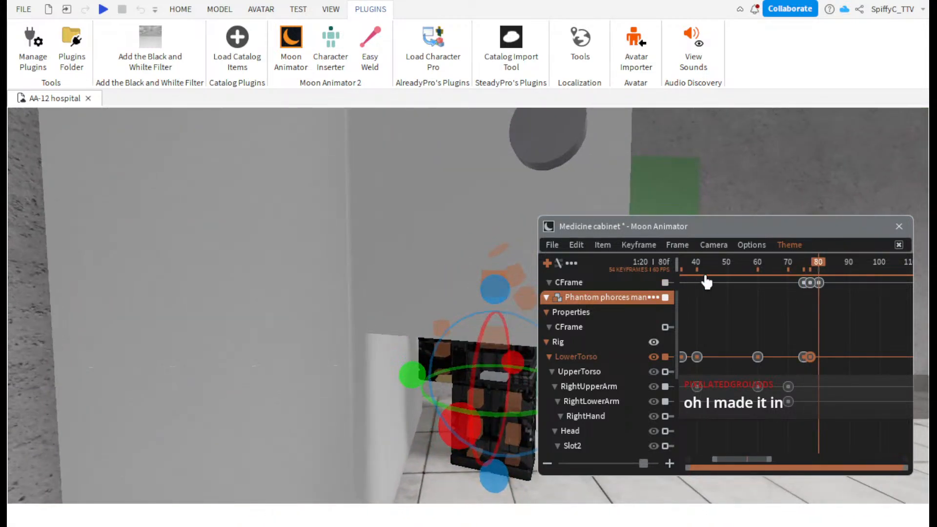
left_click_drag(707, 268, 581, 266)
right_click_drag(423, 251, 423, 250)
scroll(423, 250, "down", 1)
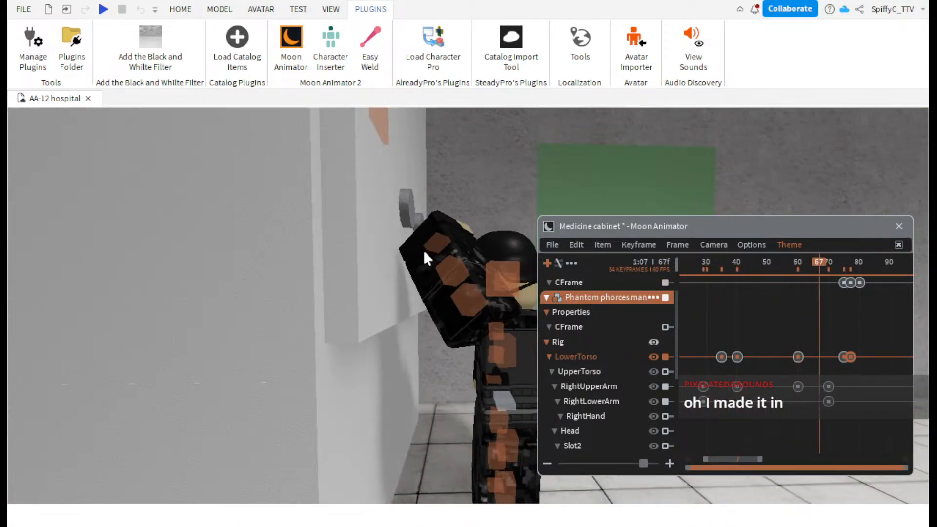
left_click(860, 284)
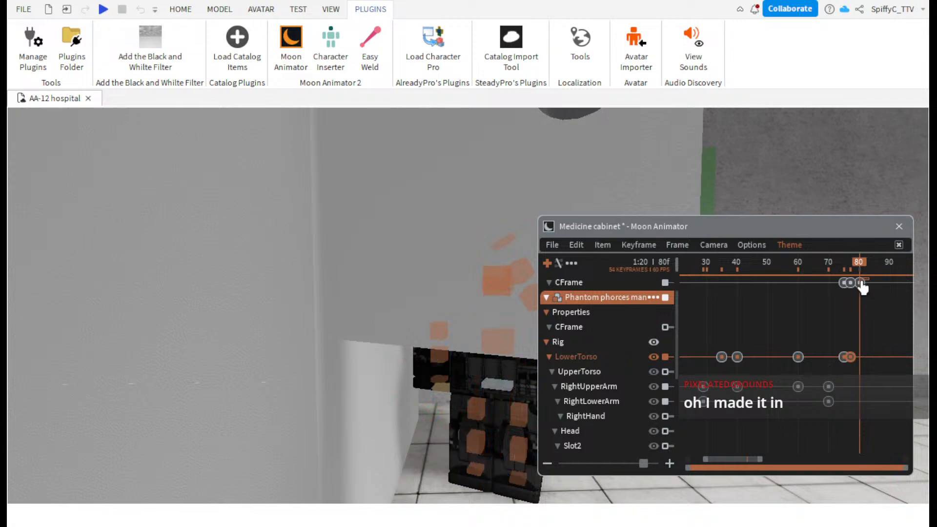
left_click_drag(849, 291, 872, 290)
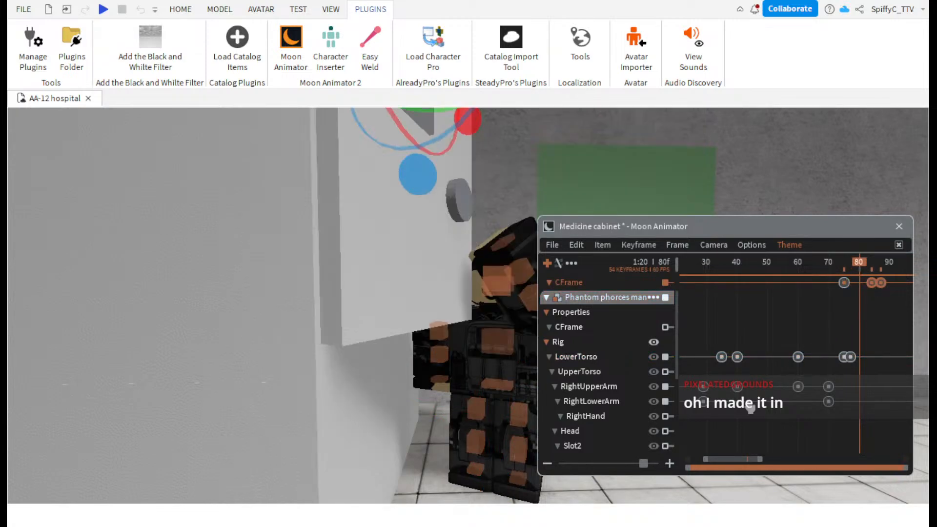
left_click_drag(722, 462, 742, 457)
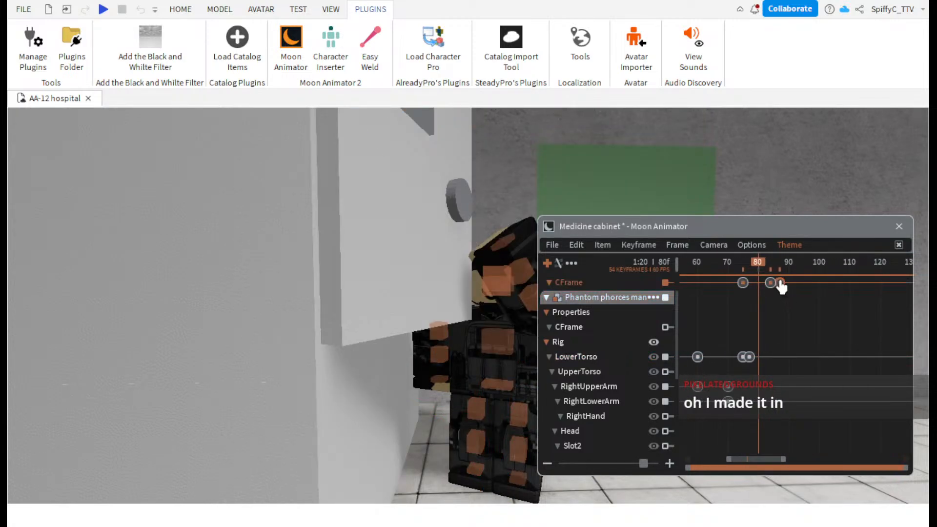
left_click_drag(779, 284, 801, 290)
- Move the soldier's last LowerTorso keyframe to frame 84 and play back the door opening
left_click_drag(749, 358, 774, 357)
left_click_drag(759, 264, 653, 266)
key("space")
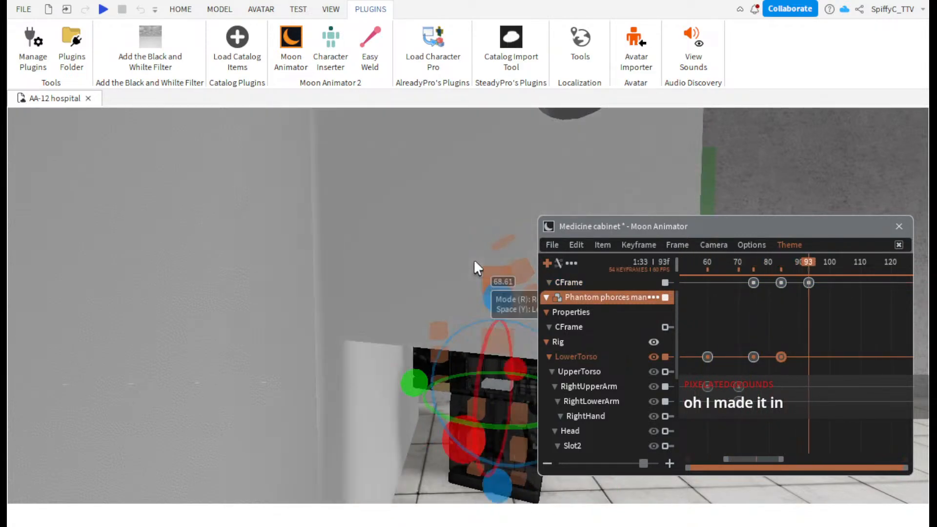
right_click_drag(474, 261, 474, 261)
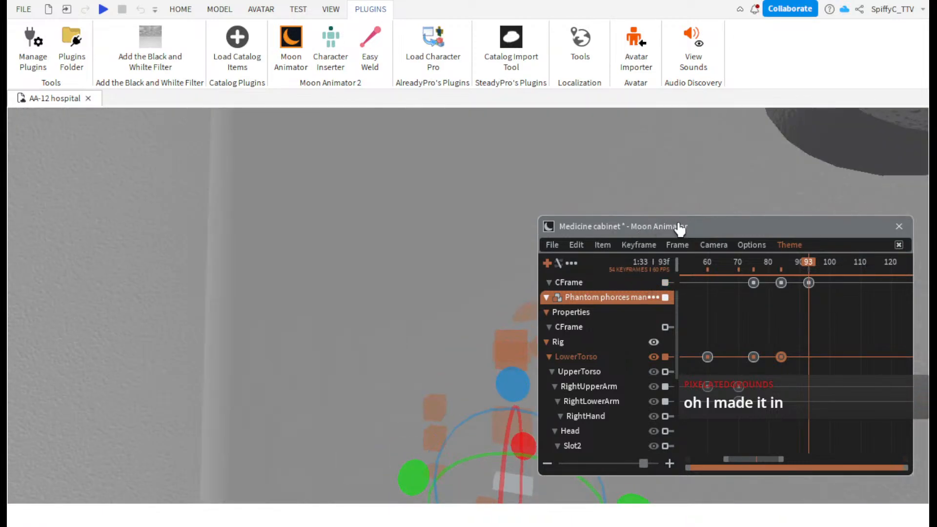
- Save the Medicine cabinet animation and hide the animator's interface
left_click_drag(678, 226, 668, 269)
left_click(543, 287)
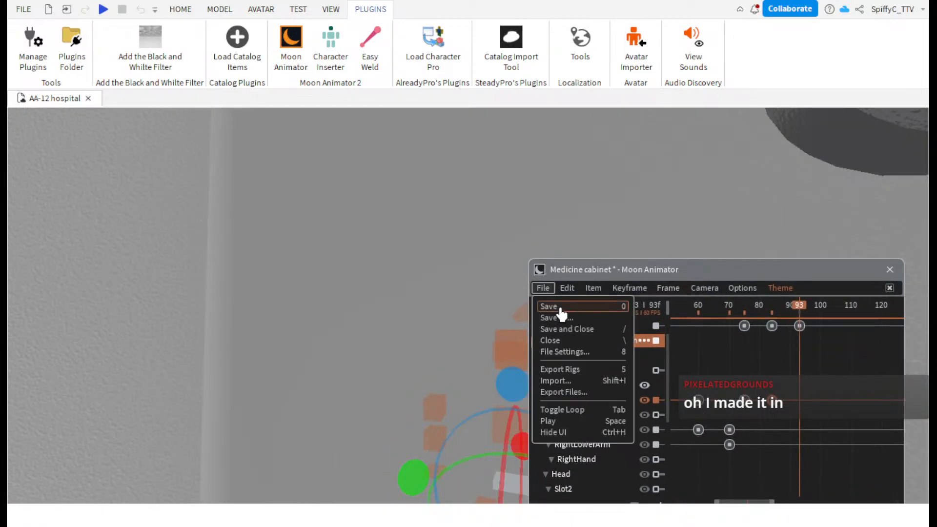
left_click(559, 308)
left_click(542, 287)
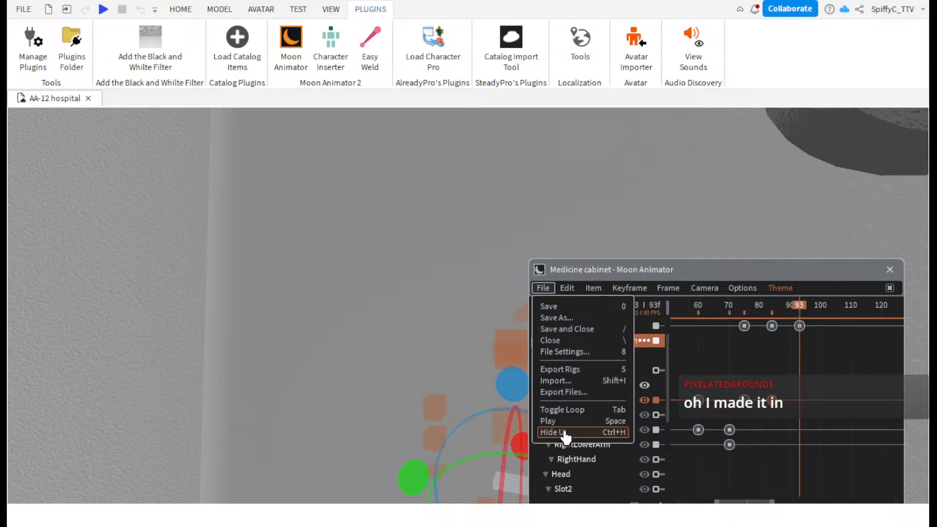
left_click(565, 433)
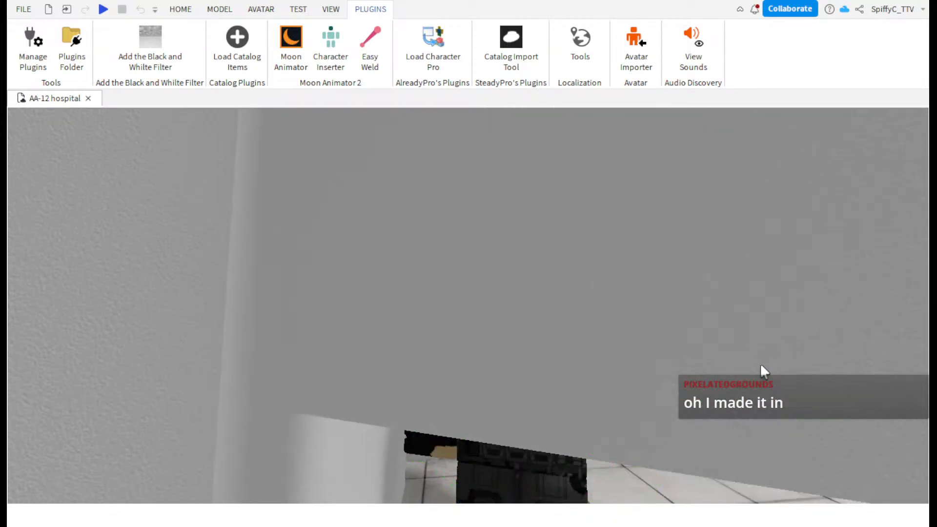
- Bring Moon Animator back, save the Medicine cabinet animation again and close the animator
right_click_drag(760, 365, 766, 385)
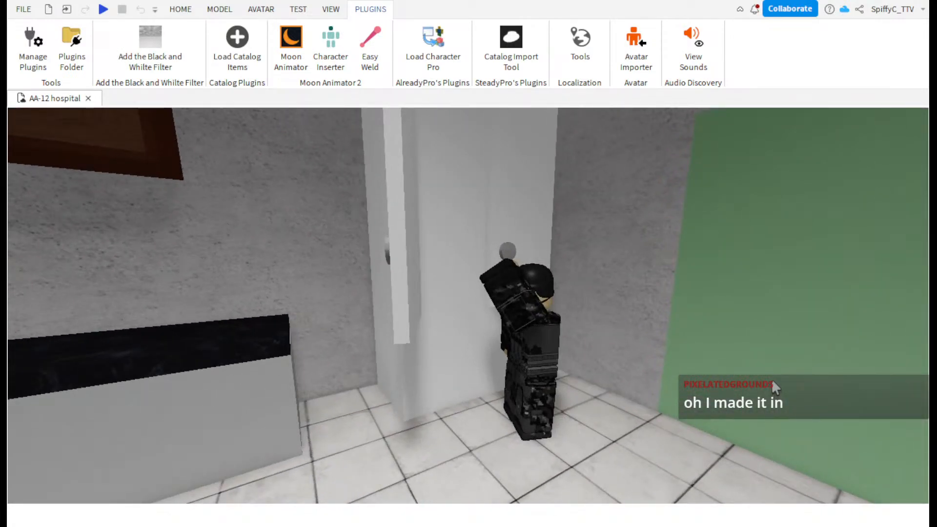
right_click_drag(771, 378, 771, 378)
key("w")
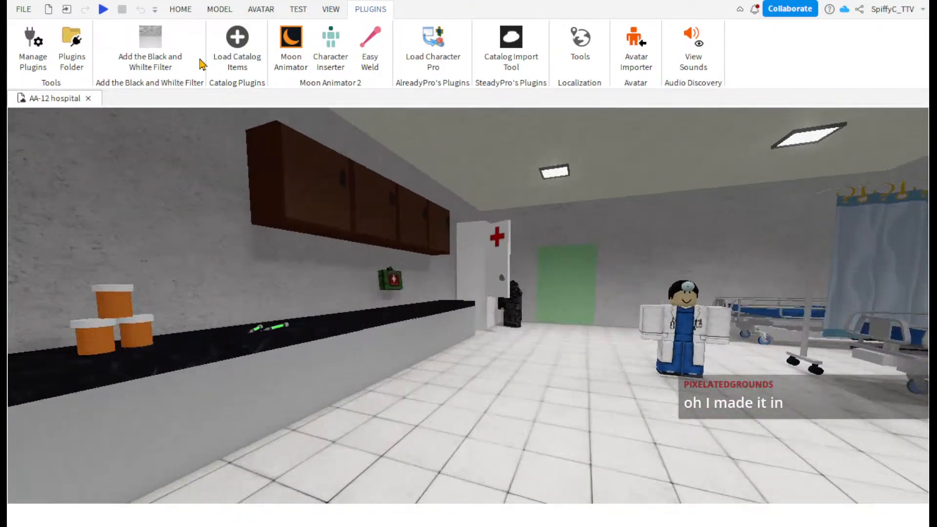
left_click(291, 46)
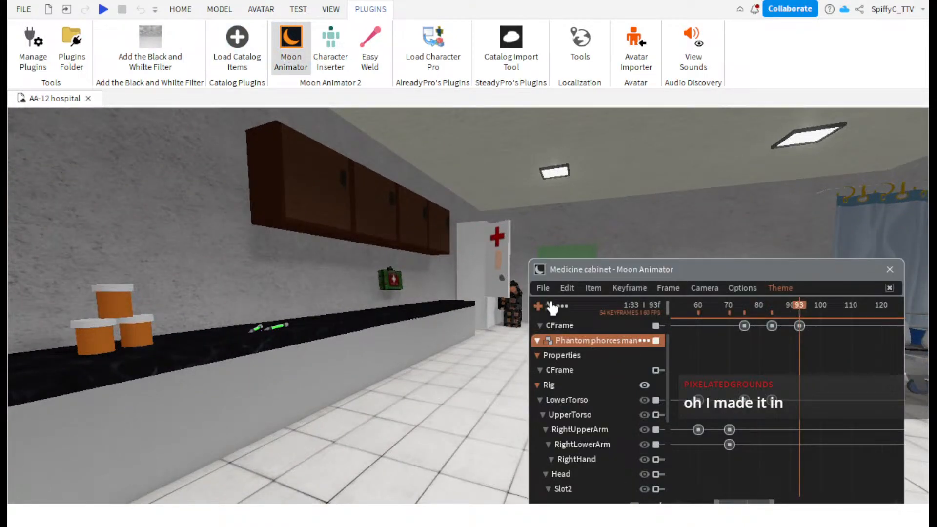
left_click(543, 288)
left_click(557, 311)
left_click(890, 271)
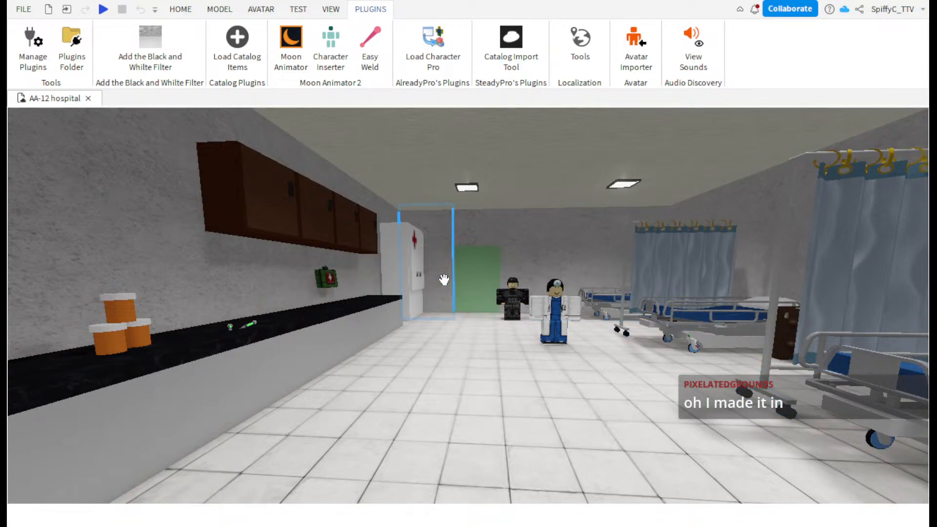
- Reopen Moon Animator and start a new Moon 2 file with the soldier rig added to its timeline
right_click_drag(443, 277, 443, 277)
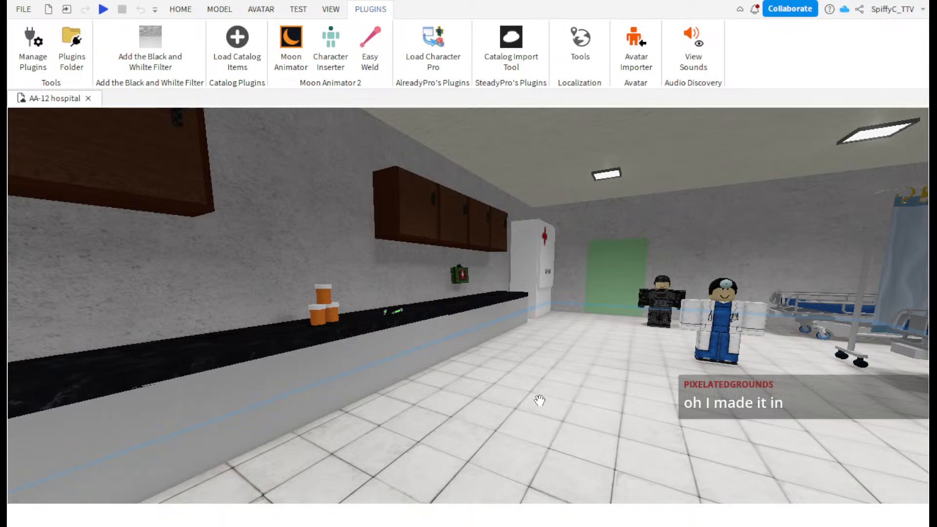
right_click_drag(536, 397, 536, 397)
key("w")
key("w")
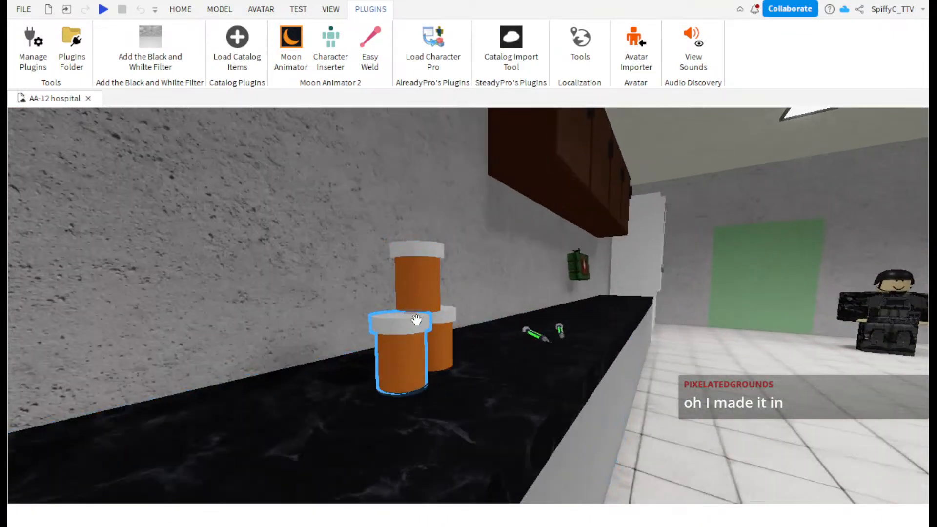
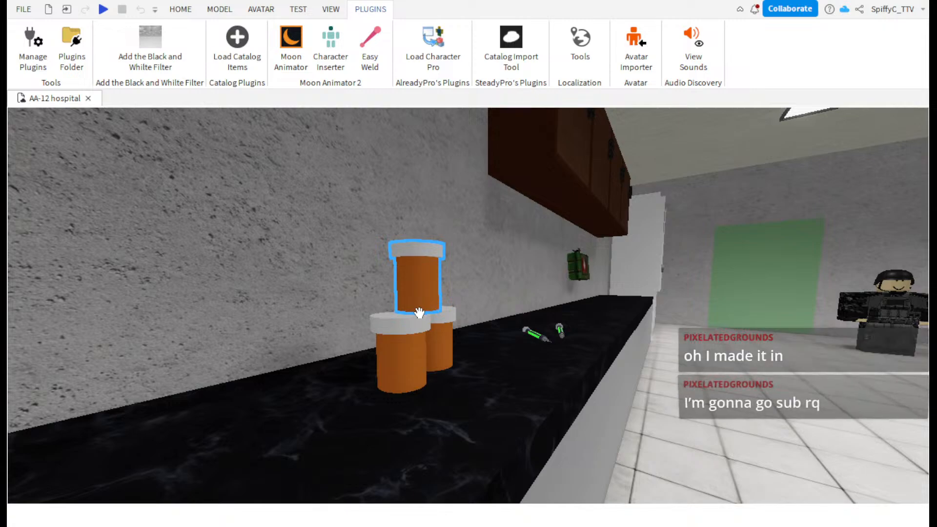
left_click(419, 313)
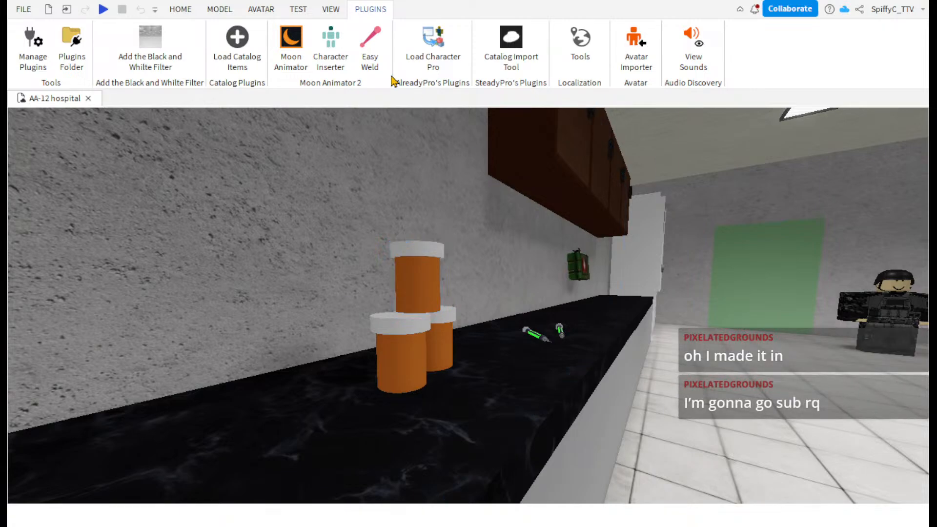
left_click(291, 49)
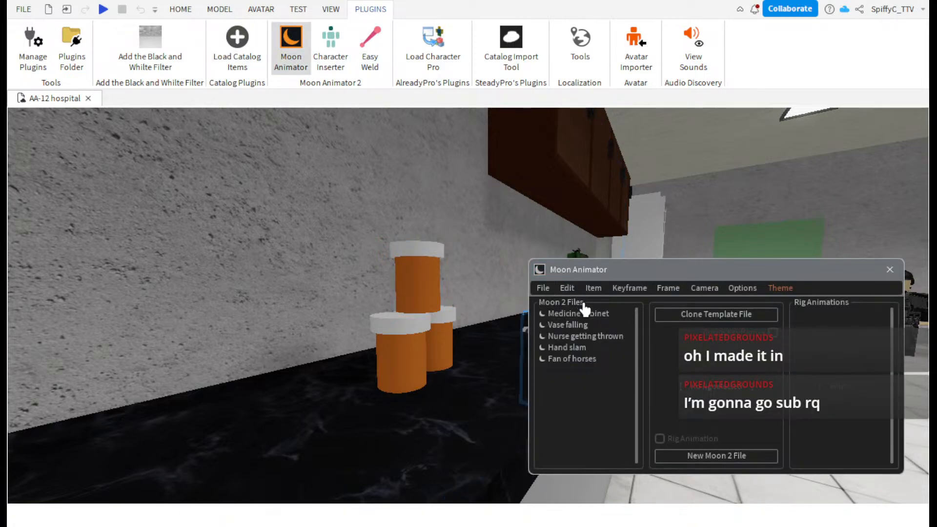
right_click_drag(619, 238, 619, 238)
key("s")
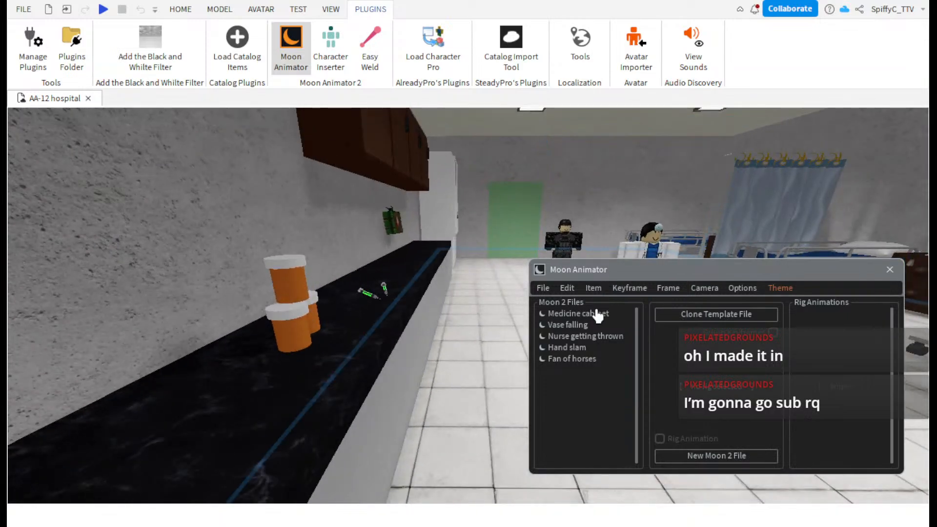
left_click(543, 288)
left_click(552, 289)
left_click(563, 239)
left_click(715, 456)
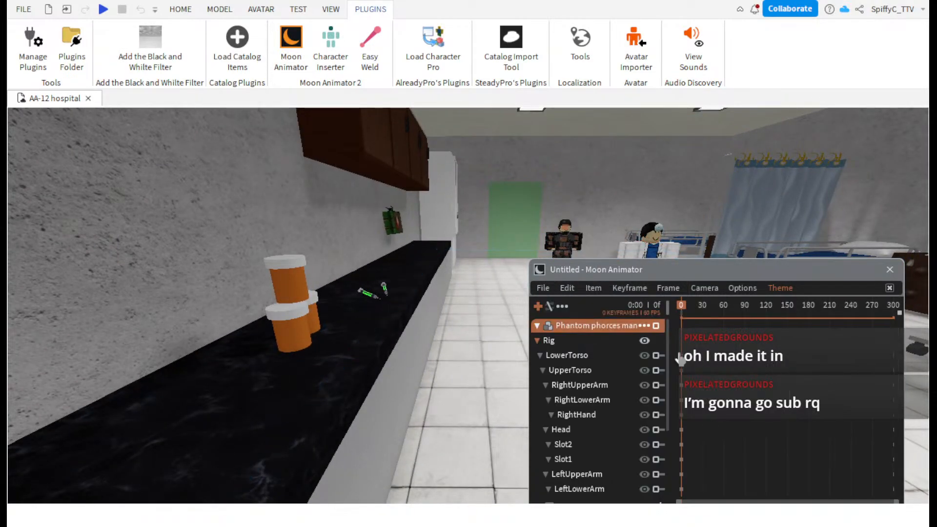
- At frame 0, move the soldier's LowerTorso to the counter near the pill bottles and rotate it about 102°
scroll(565, 237, "up", 2)
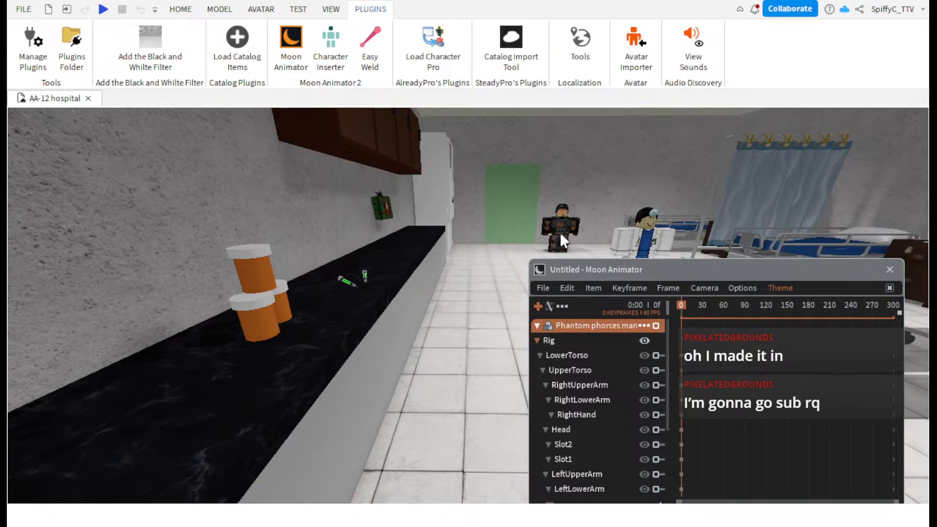
left_click(559, 231)
scroll(546, 224, "up", 2)
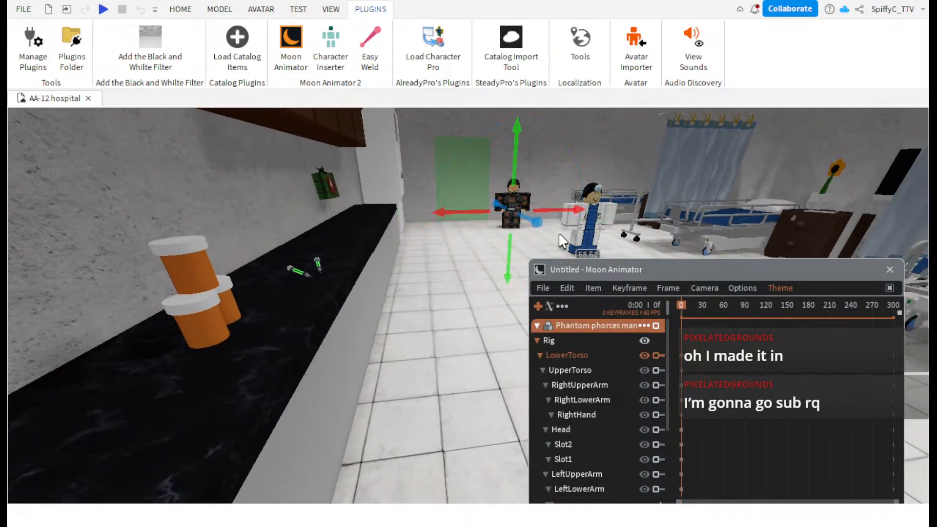
left_click_drag(543, 224, 545, 227)
scroll(544, 227, "down", 2)
right_click_drag(543, 225, 547, 232)
left_click_drag(545, 228, 660, 464)
left_click_drag(500, 326, 273, 367)
key("r")
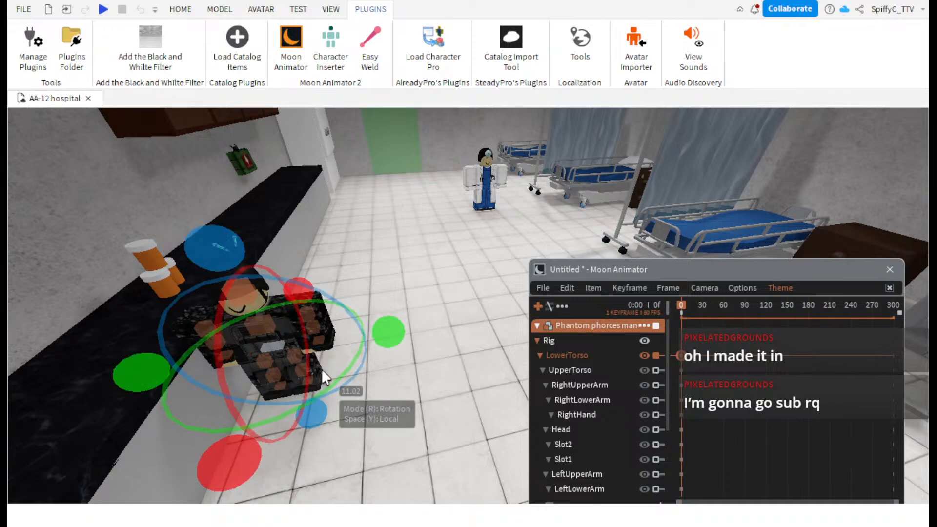
left_click_drag(383, 343, 294, 259)
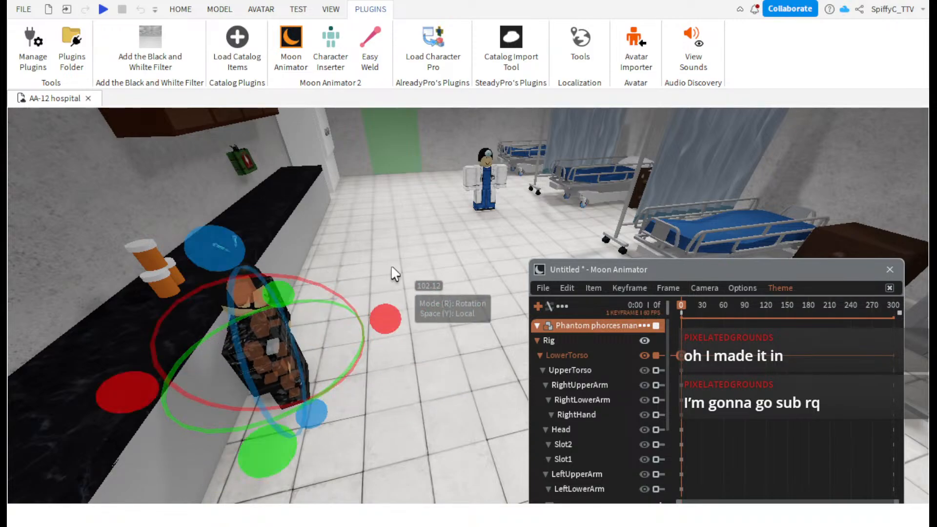
- Rotate the soldier's LowerTorso about 16° so his body turns slightly as he stands at the counter
right_click_drag(409, 262, 411, 262)
scroll(411, 262, "up", 1)
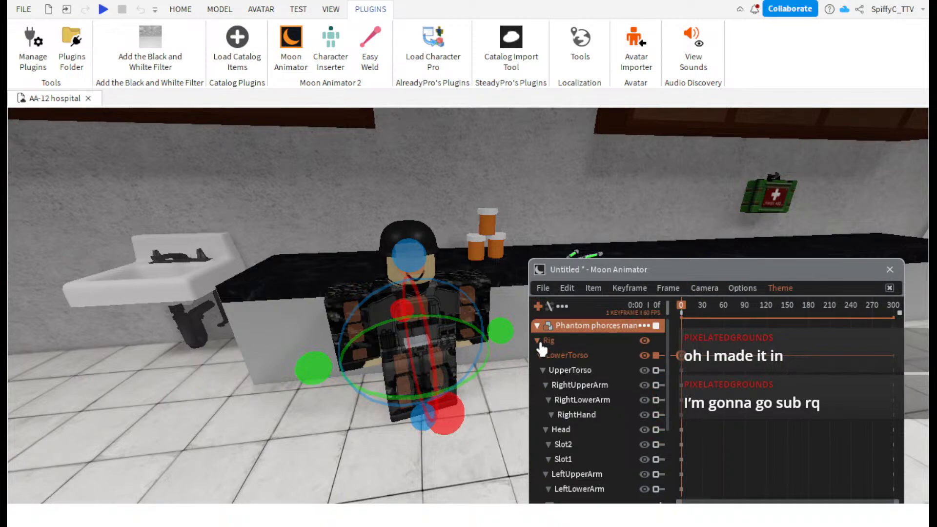
left_click(492, 278)
scroll(421, 349, "up", 1)
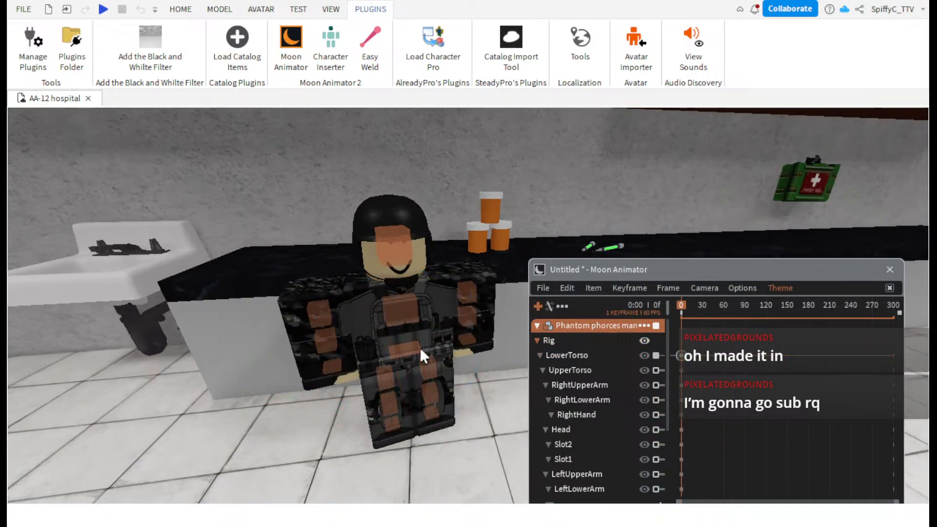
left_click(420, 347)
scroll(461, 418, "up", 5)
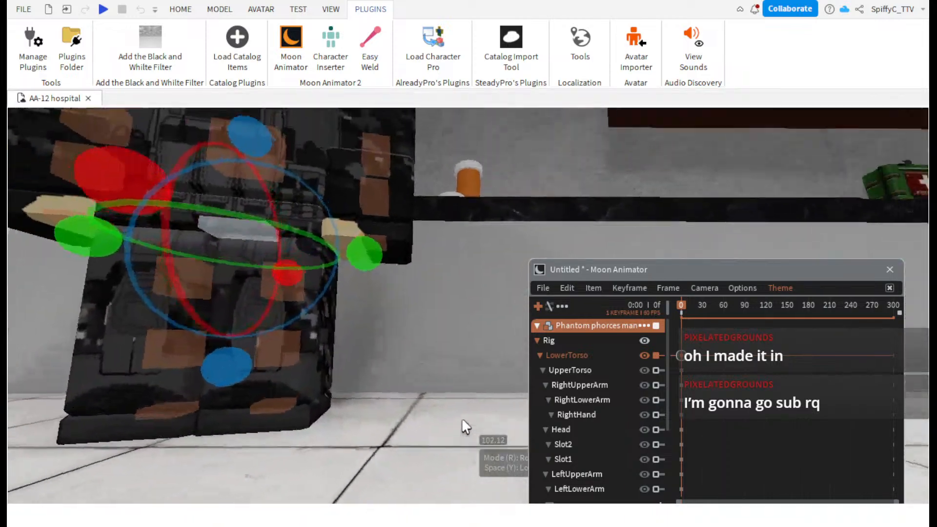
right_click_drag(462, 418, 462, 419)
scroll(461, 419, "down", 5)
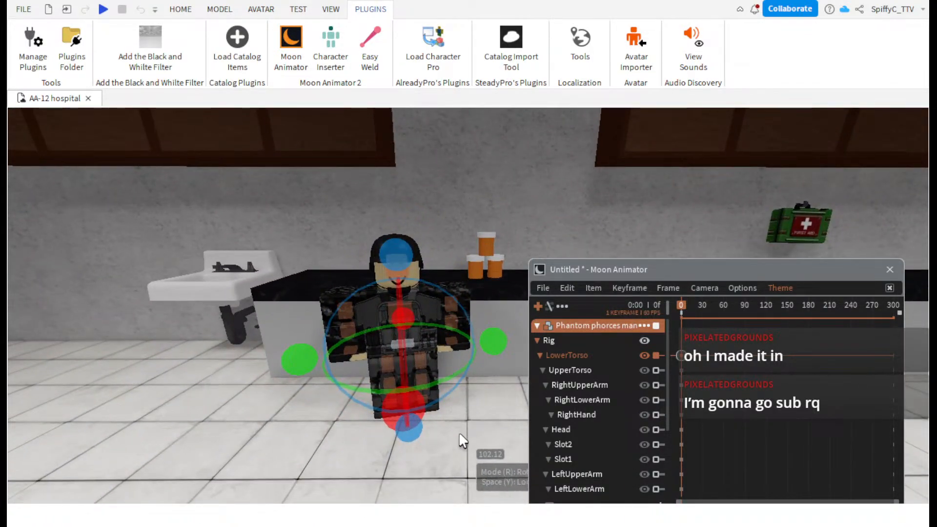
left_click_drag(486, 345, 419, 286)
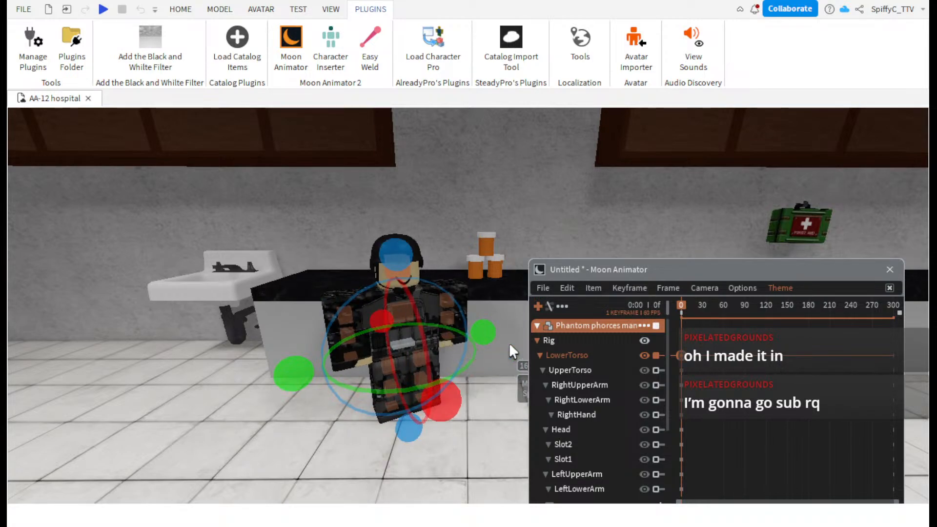
- Move the animator window aside and raise the soldier's LeftUpperArm forward, shifting it about -0.137 at frame 0
left_click_drag(649, 276, 736, 292)
key("d")
right_click_drag(601, 242, 600, 239)
key("w")
left_click(561, 299)
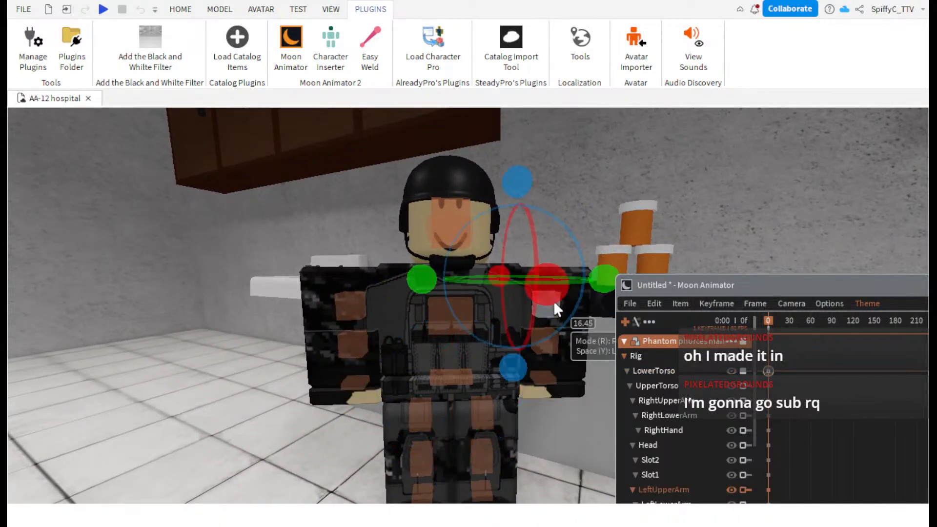
left_click_drag(543, 283, 559, 238)
key("r")
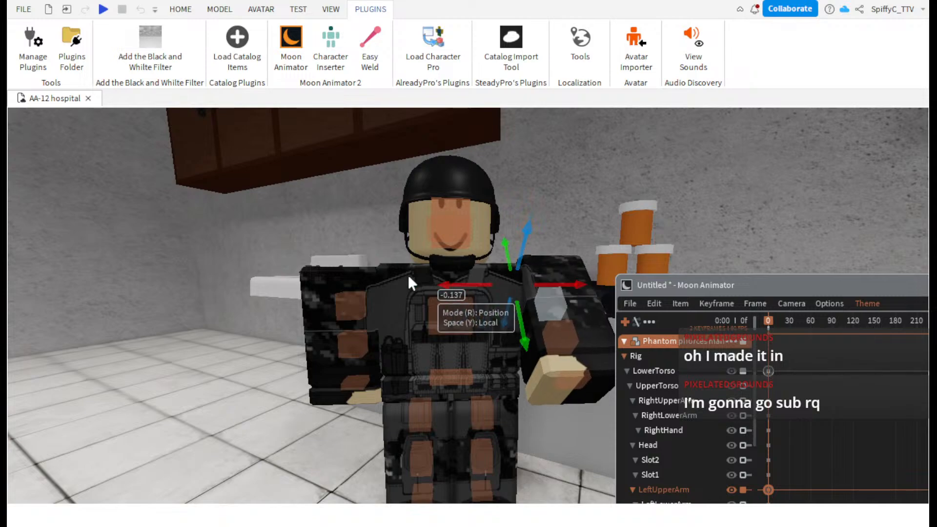
- Raise the soldier's RightUpperArm forward at frame 0 and shift it about -0.279 at the shoulder
left_click(339, 299)
key("r")
left_click_drag(376, 270, 379, 234)
key("r")
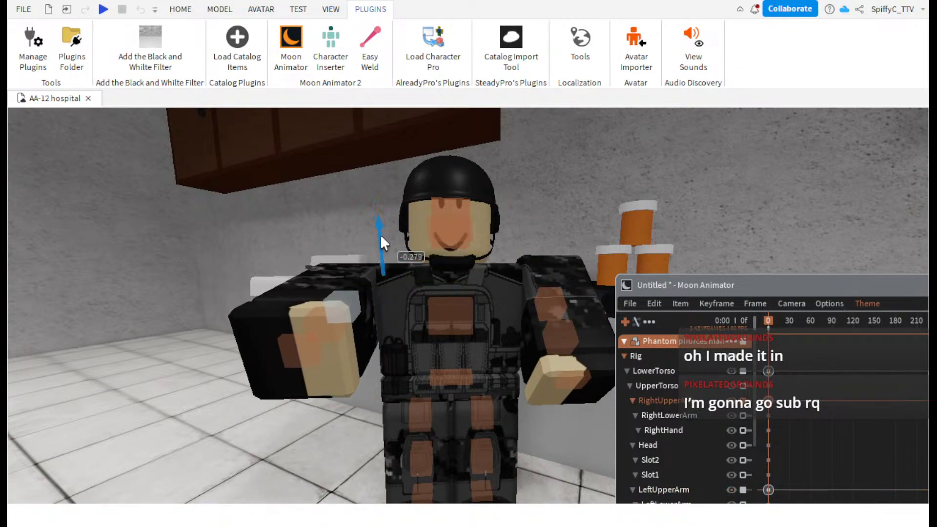
- Raise the soldier's LeftUpperArm further to match the right arm and shift it about -0.049 at the shoulder
left_click(554, 313)
key("r")
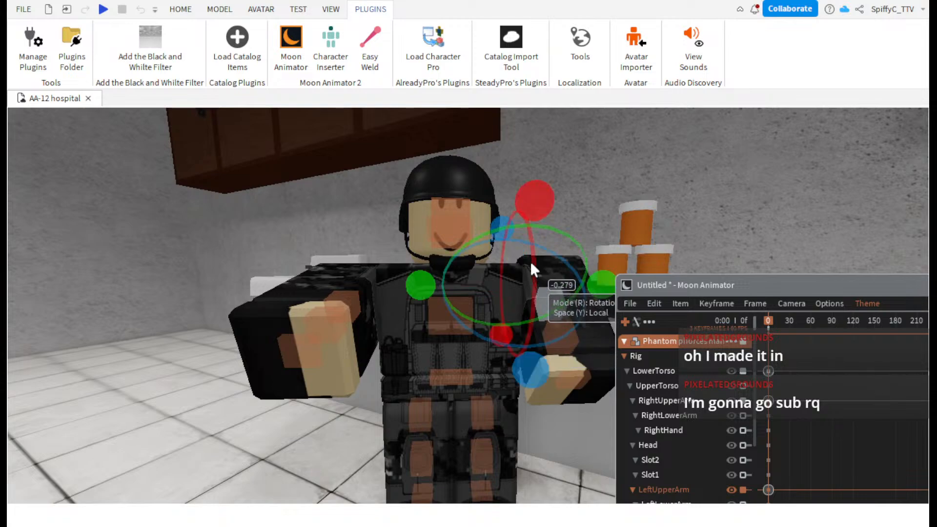
left_click_drag(532, 200, 523, 183)
key("r")
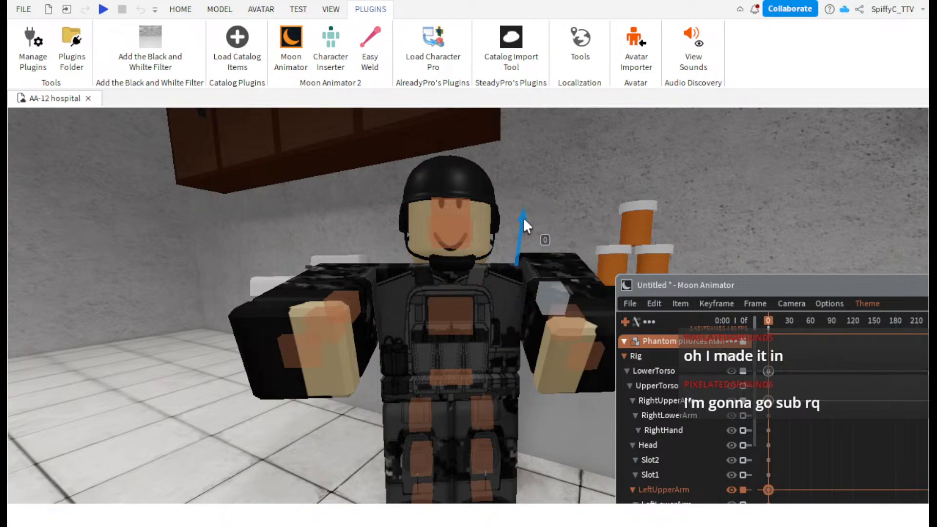
- Rotate the soldier's RightLowerArm about 11° so the forearm lifts, undoing a first rotation around another axis
left_click(337, 323)
key("r")
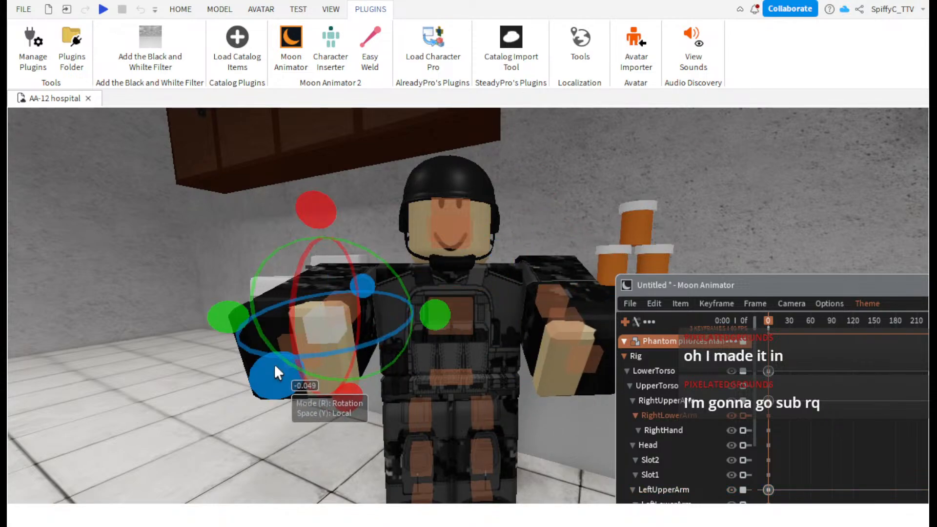
left_click_drag(280, 364, 284, 347)
key("ctrl+z")
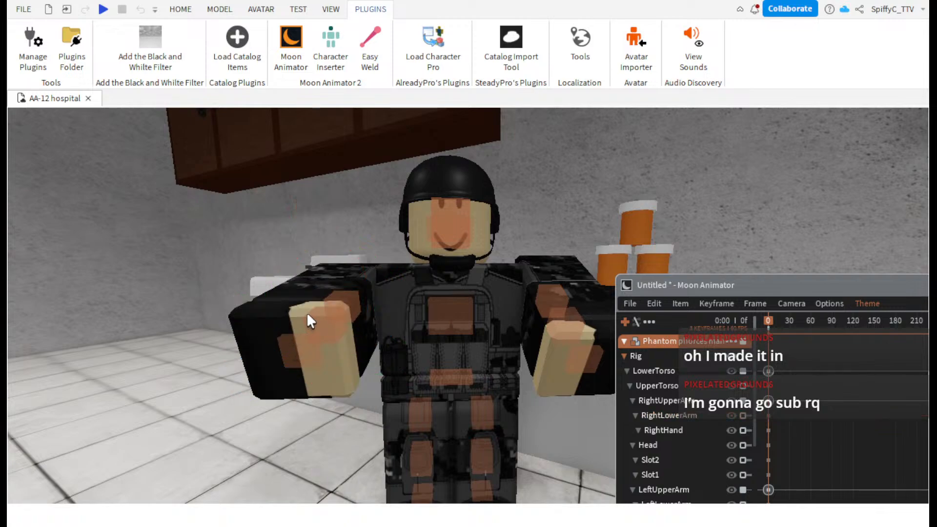
left_click(326, 316)
mouse_move(320, 210)
left_mouse_down()
mouse_move(342, 208)
mouse_move(333, 206)
left_mouse_up()
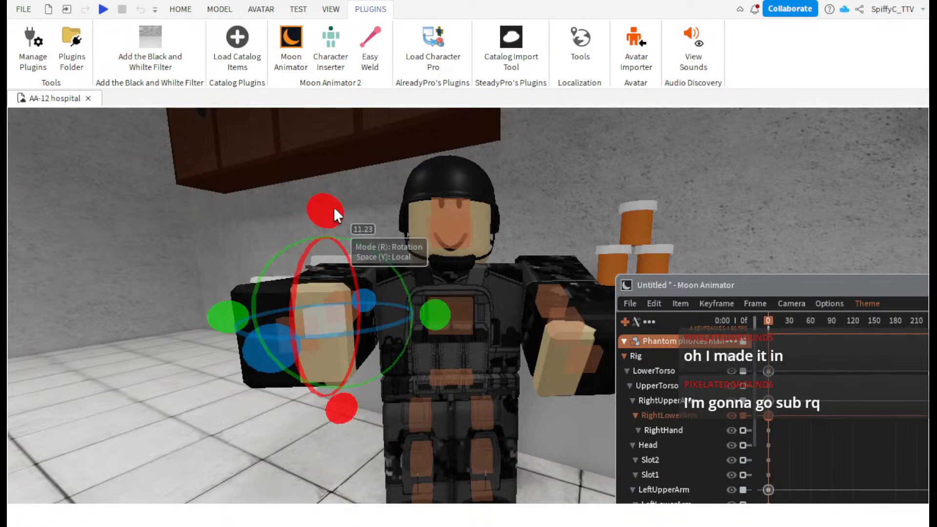
- Swing the soldier's RightUpperArm outward, adjust its shoulder position and finish with a rotation of about 13°
left_click(341, 298)
left_click_drag(277, 300, 281, 295)
key("r")
left_click_drag(375, 247, 383, 267)
key("r")
left_click_drag(455, 324, 343, 357)
- Rotate the soldier's LeftLowerArm slightly at frame 0 to adjust the left forearm
left_click(549, 300)
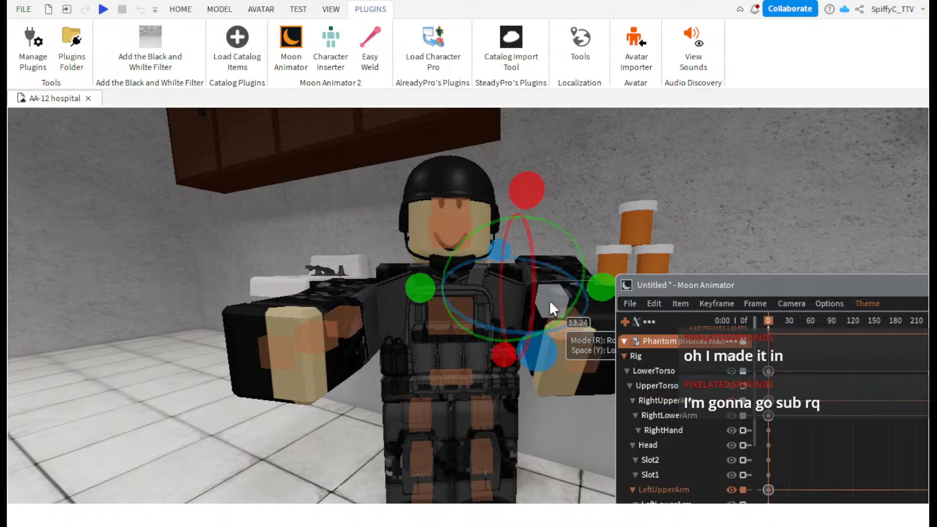
right_click_drag(549, 300, 554, 313)
left_click(553, 314)
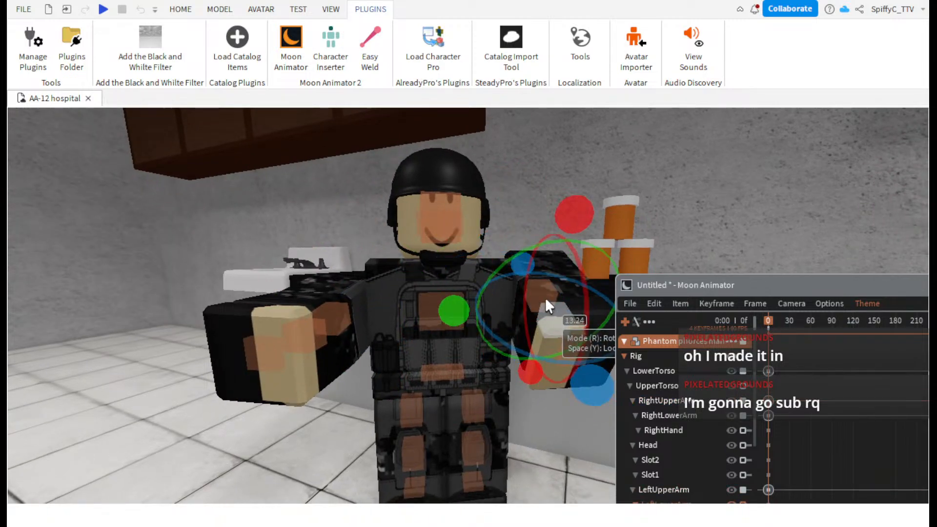
left_click_drag(561, 230, 508, 250)
- Shift the soldier's LeftUpperArm about -0.408 and rotate it about -17.6° outward, then check the arm pose
left_click(537, 283)
key("r")
key("r")
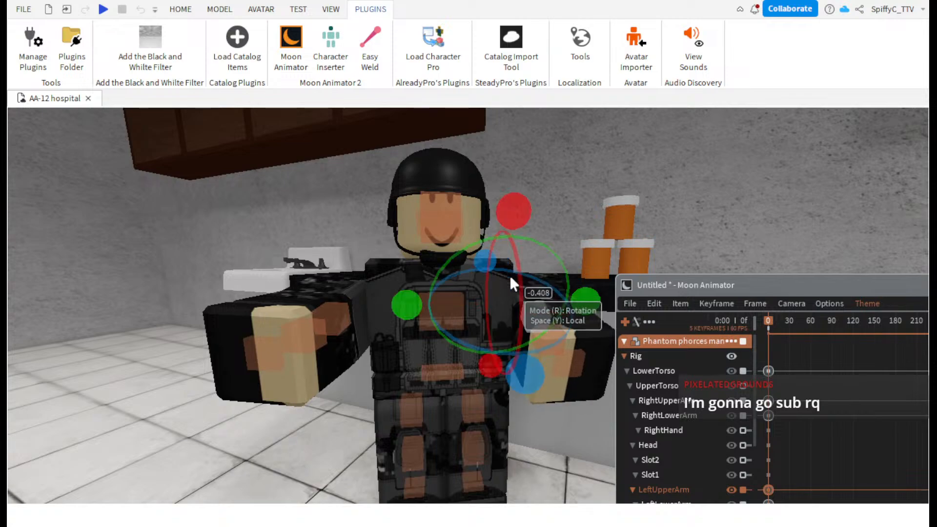
left_click_drag(529, 366, 567, 360)
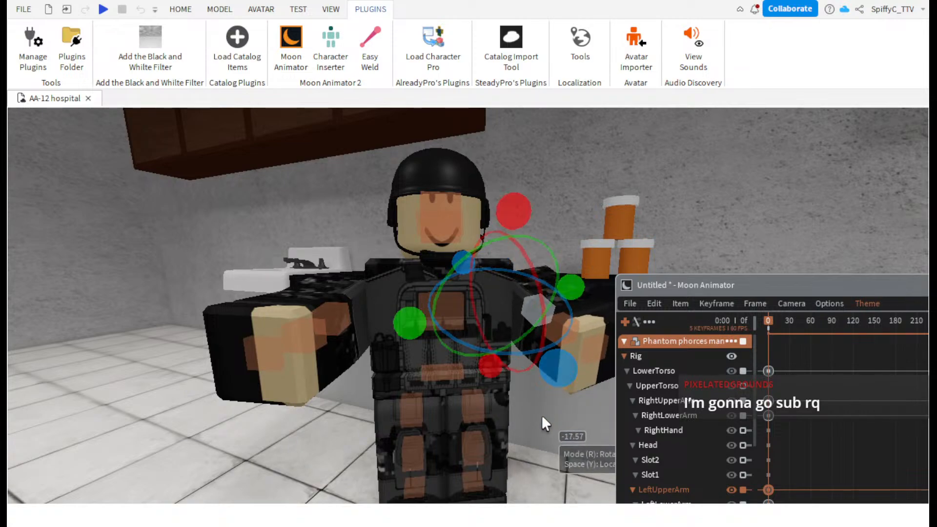
left_click(537, 415)
scroll(535, 414, "up", 4)
scroll(534, 414, "down", 4)
right_click_drag(535, 414, 536, 419)
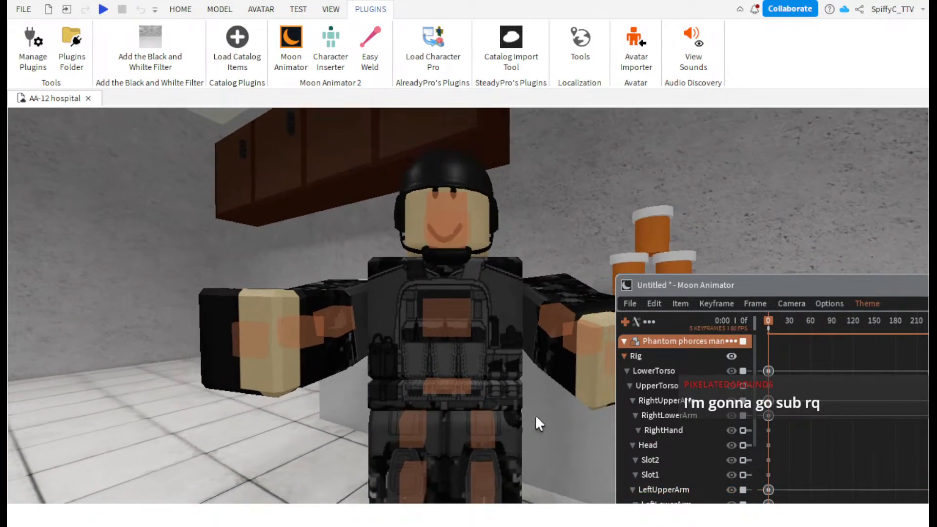
- Move the animator window down and save the new animation under the name Pill
left_click_drag(709, 291, 700, 381)
left_click(632, 391)
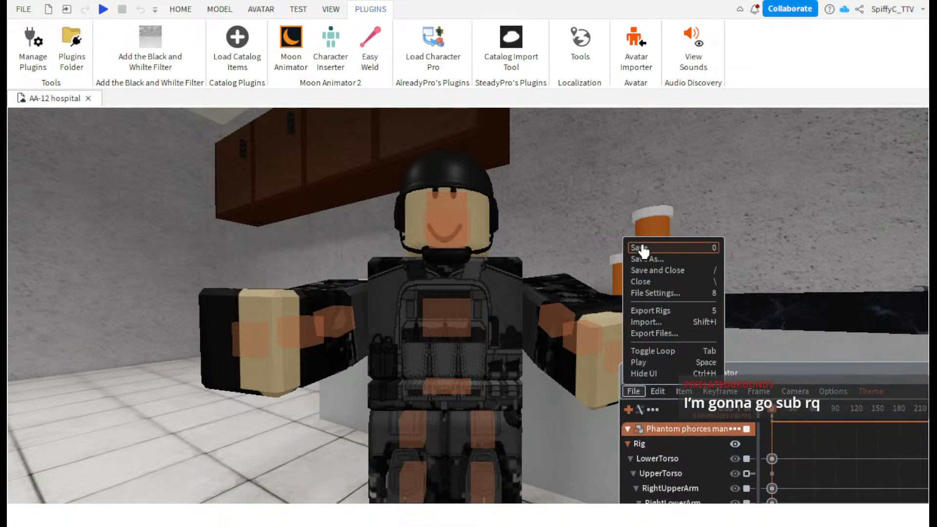
left_click(642, 248)
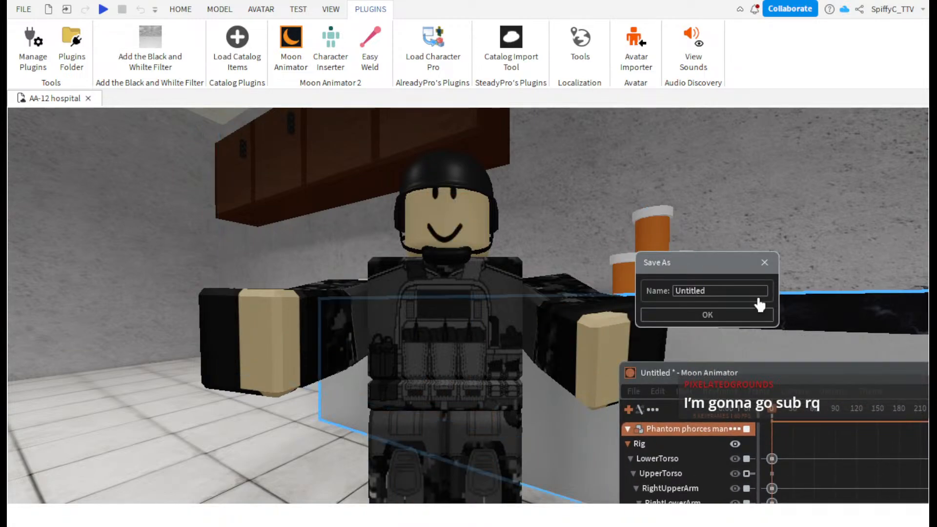
left_click_drag(716, 291, 601, 281)
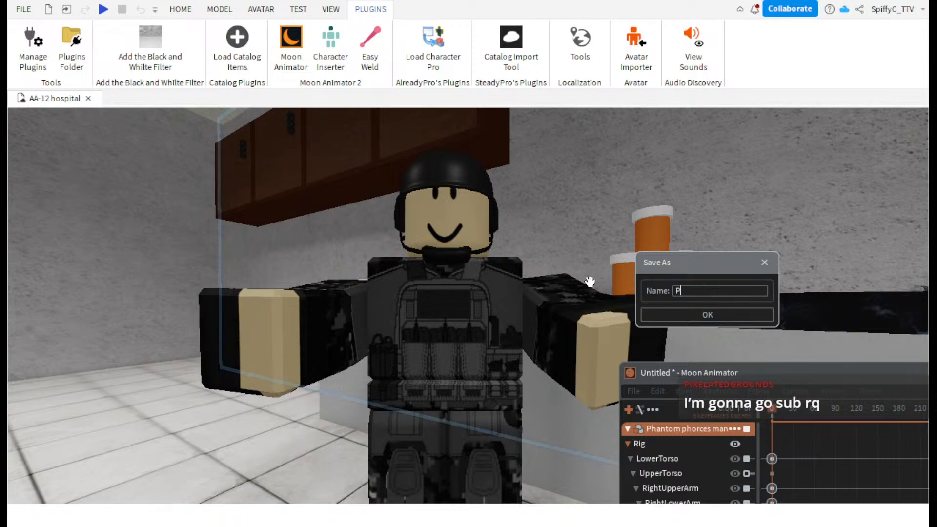
key("Return")
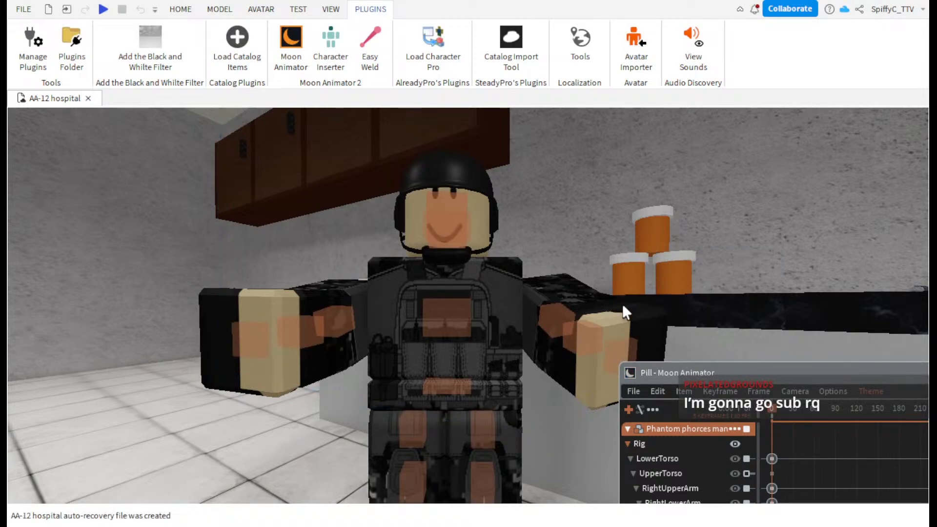
left_click(691, 393)
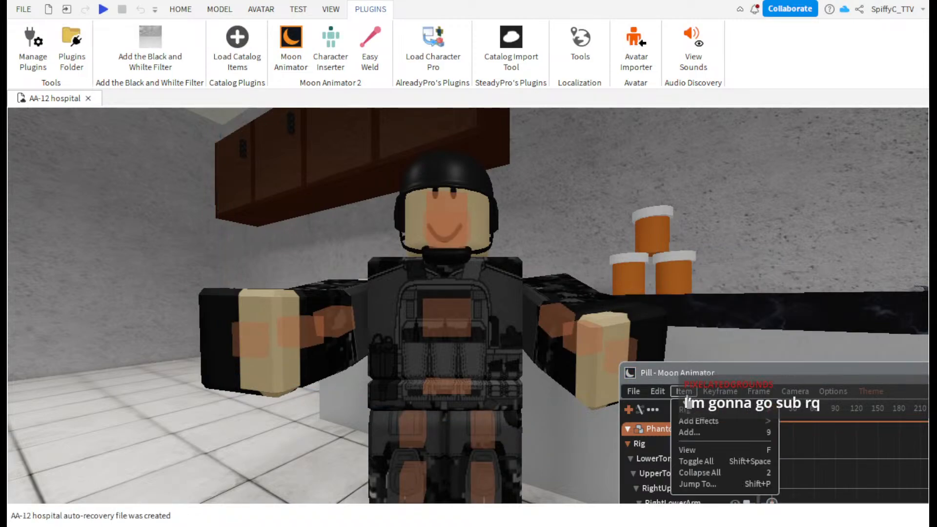
left_click(688, 432)
left_click(651, 229)
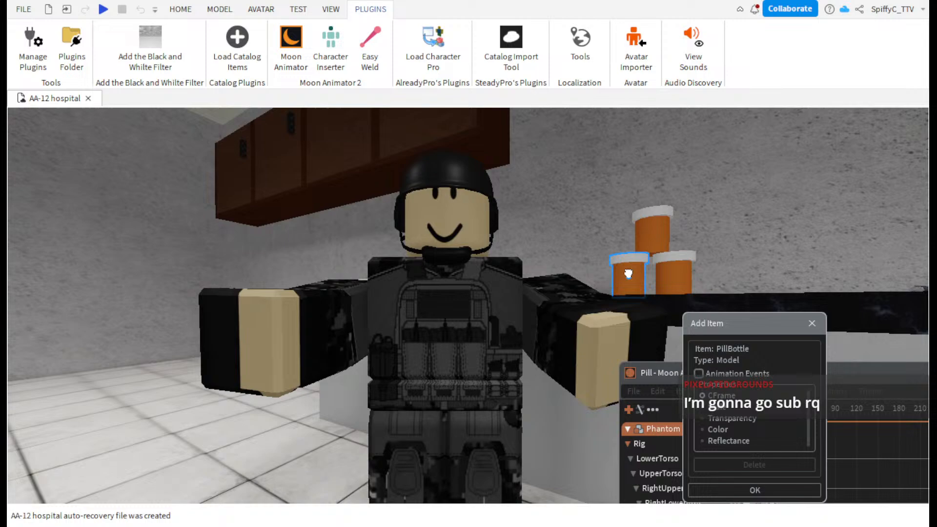
left_click(754, 490)
left_click(759, 491)
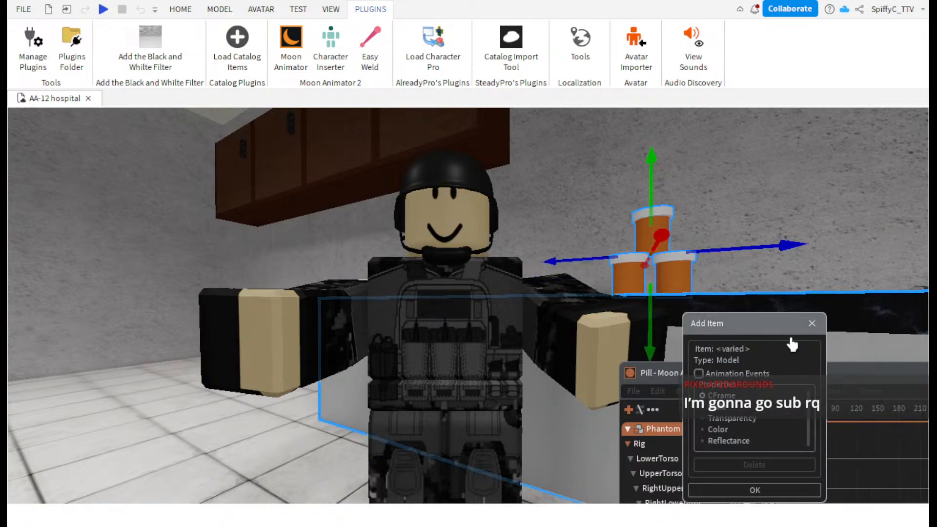
left_click(814, 324)
- Close Moon Animator and show the Properties and Explorer for the lower pill bottle nearest the sink
left_click_drag(759, 380, 600, 330)
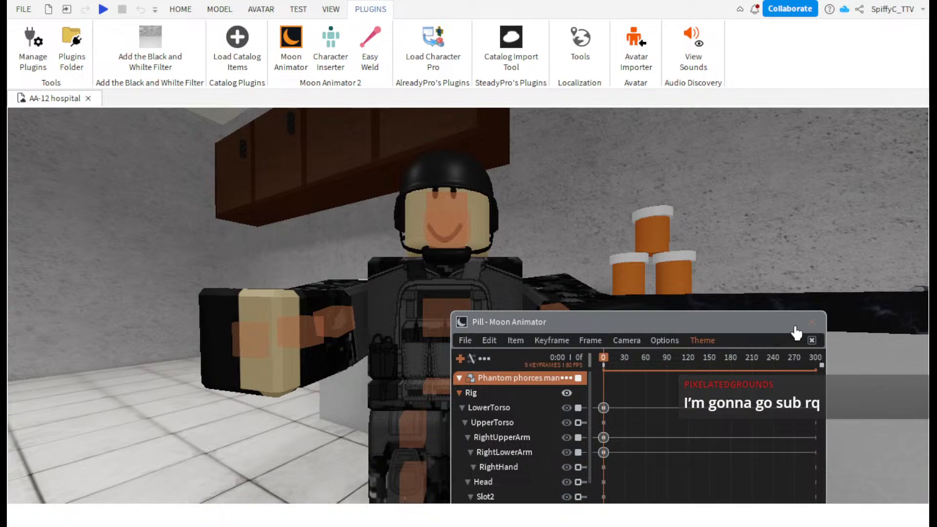
left_click(811, 323)
left_click(623, 273)
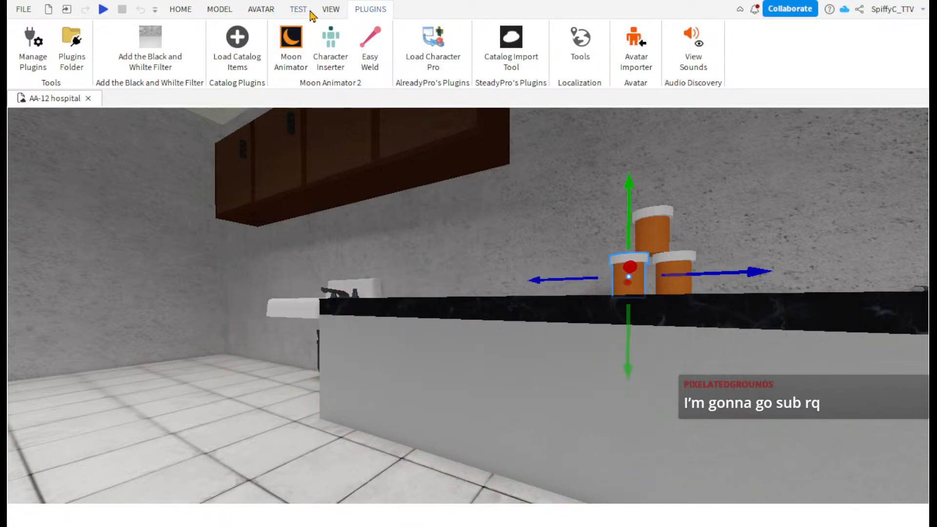
left_click(330, 8)
left_click(74, 40)
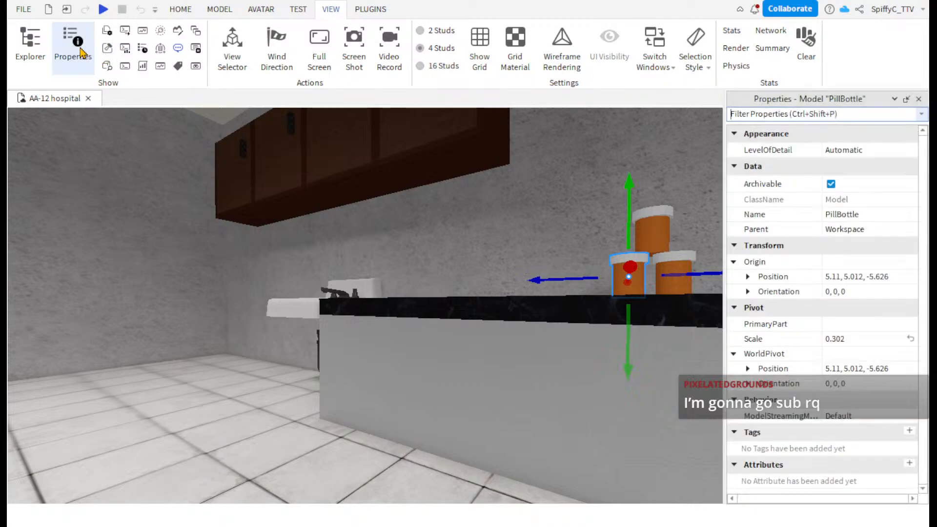
left_click(34, 55)
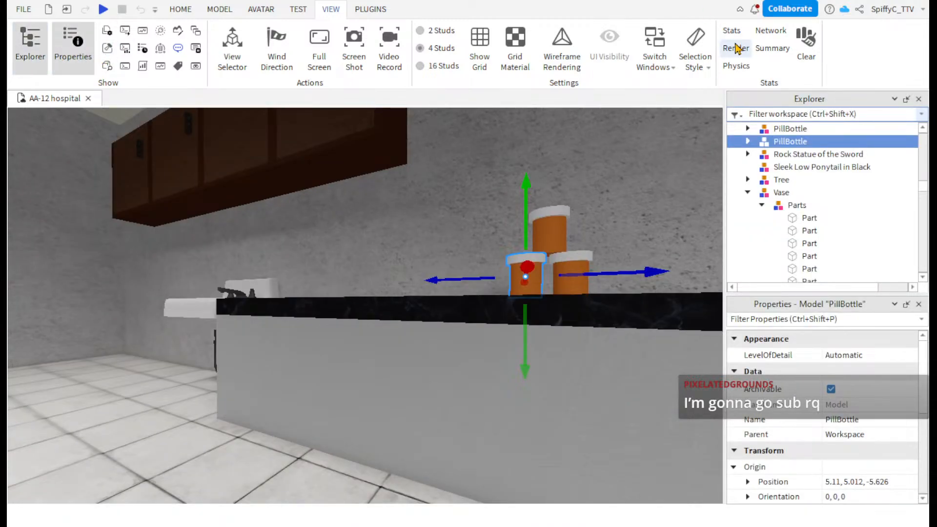
- Rename the selected lower pill bottle model nearest the sink to PillBottle1
scroll(800, 167, "up", 2)
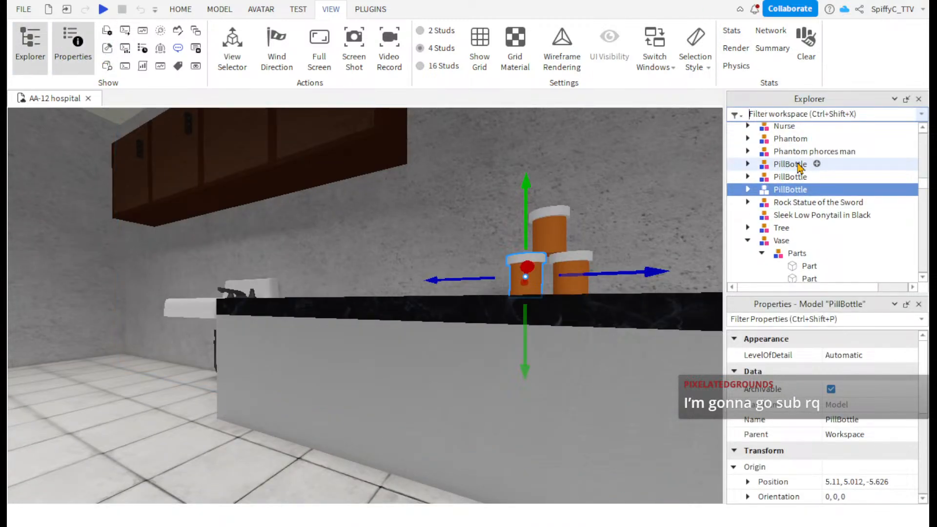
double_click(797, 189)
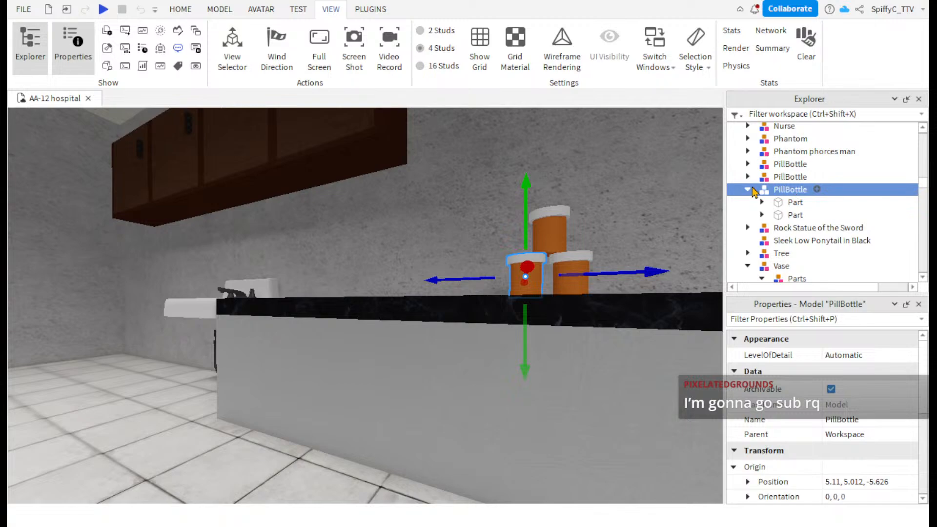
left_click(754, 191)
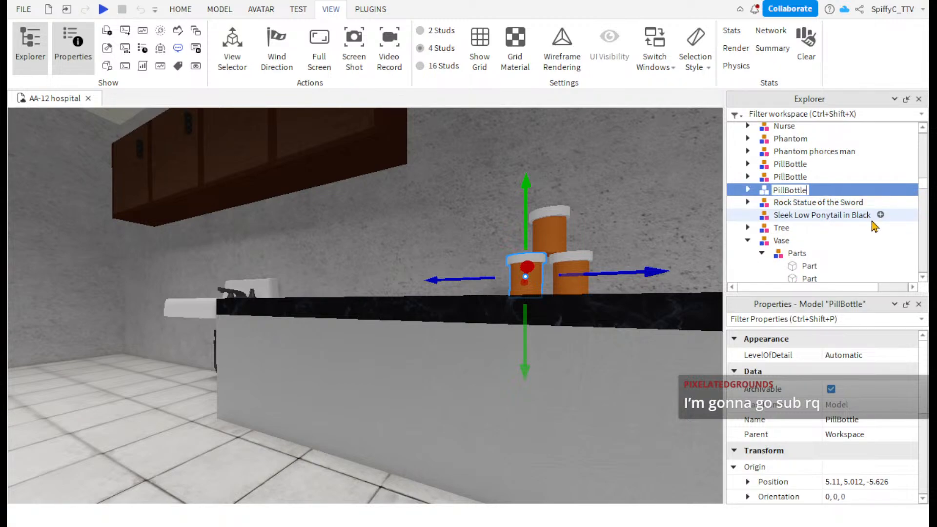
type("1")
- Rename the model of the pill bottle stacked on top to PillBottle2
left_click(829, 179)
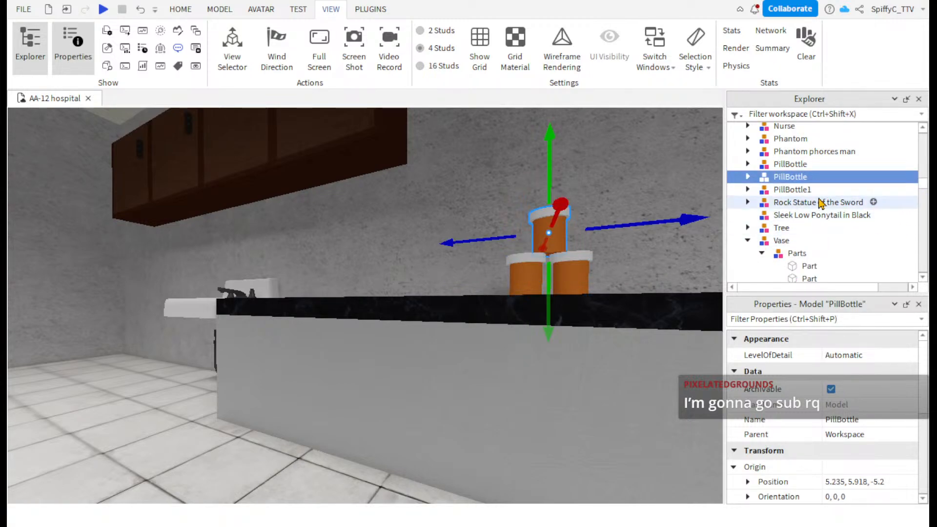
left_click(879, 418)
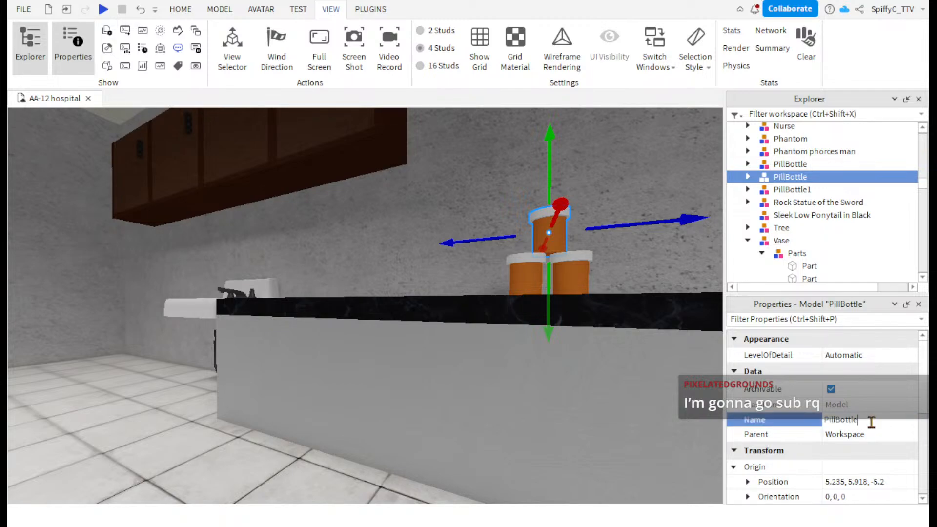
type("2")
key("Return")
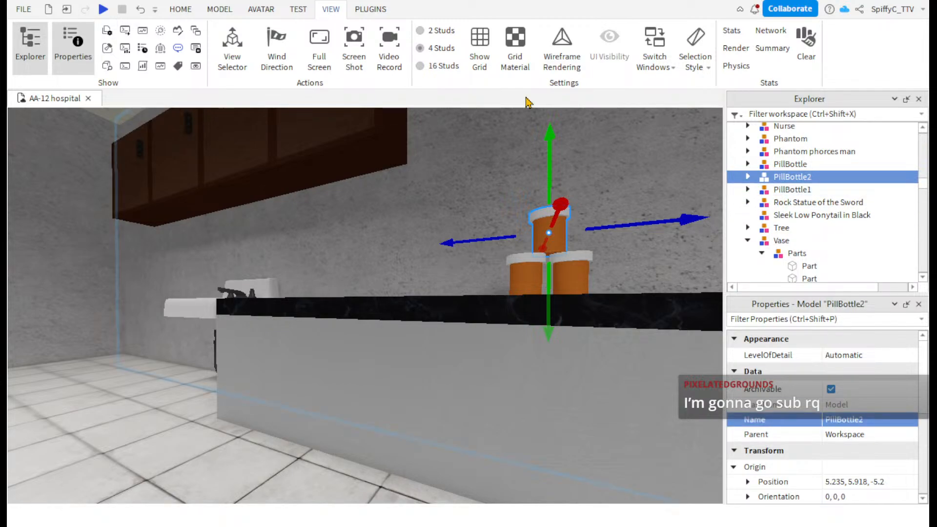
- Clean the PillBottle2 model with the Easy Weld Cleaner
left_click(370, 9)
left_click(291, 49)
left_click(293, 52)
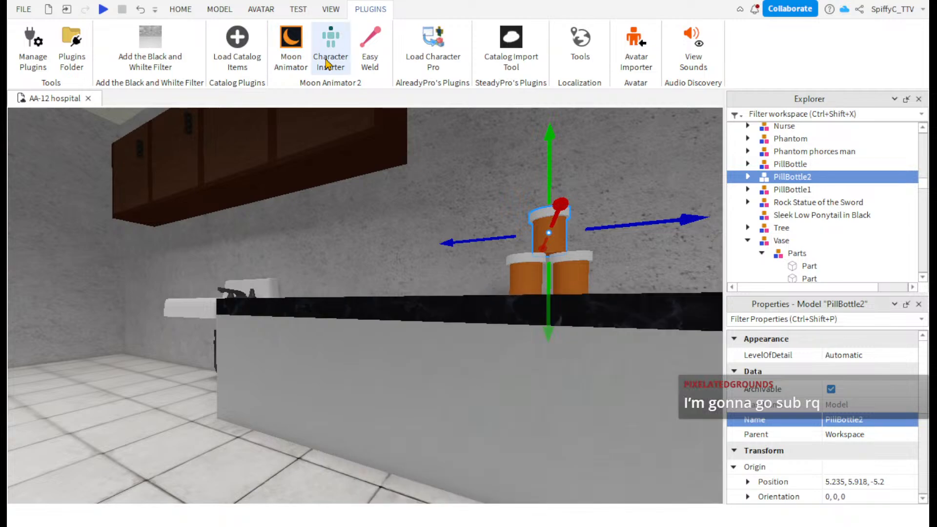
left_click(370, 49)
left_click(485, 355)
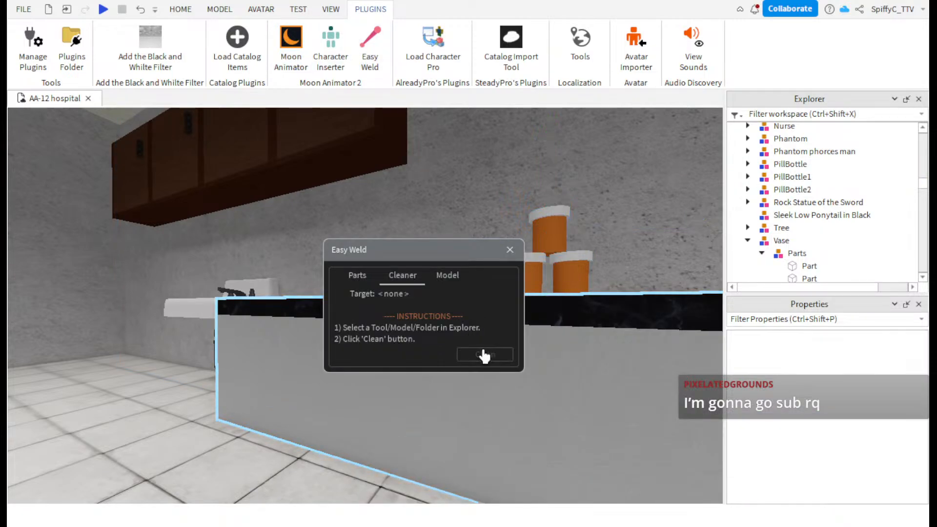
left_click(795, 190)
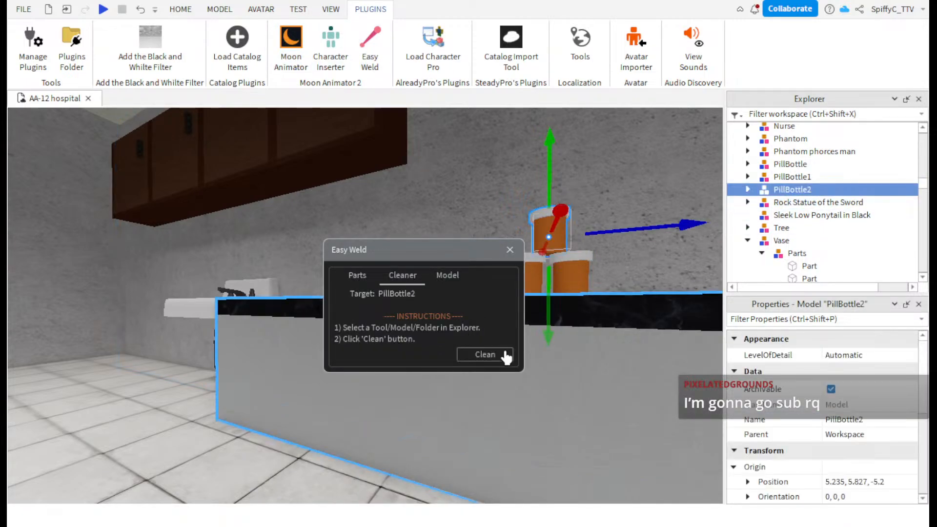
left_click(486, 355)
- Clean the PillBottle1 model, rerun the clean on PillBottle2, and close Easy Weld
left_click(800, 178)
left_click(485, 355)
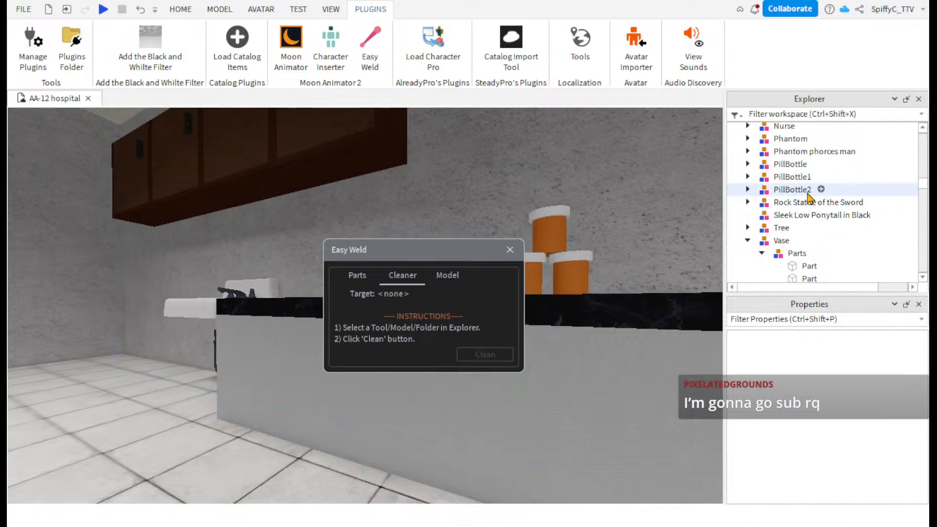
left_click(800, 188)
left_click(501, 353)
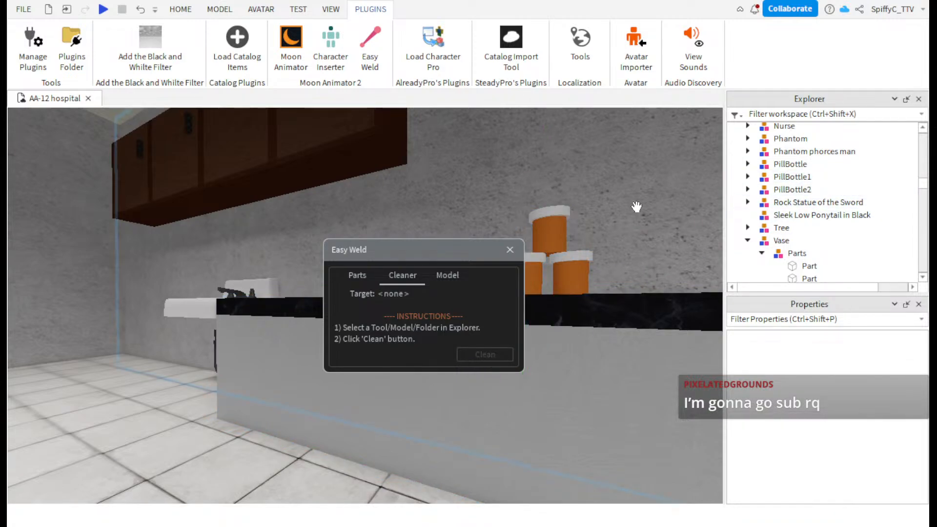
left_click(518, 250)
left_click(291, 47)
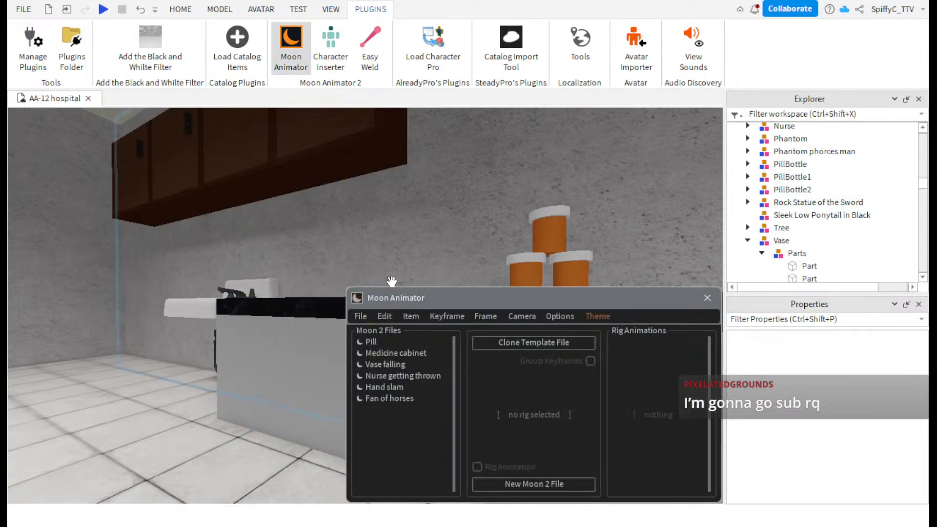
left_click(370, 342)
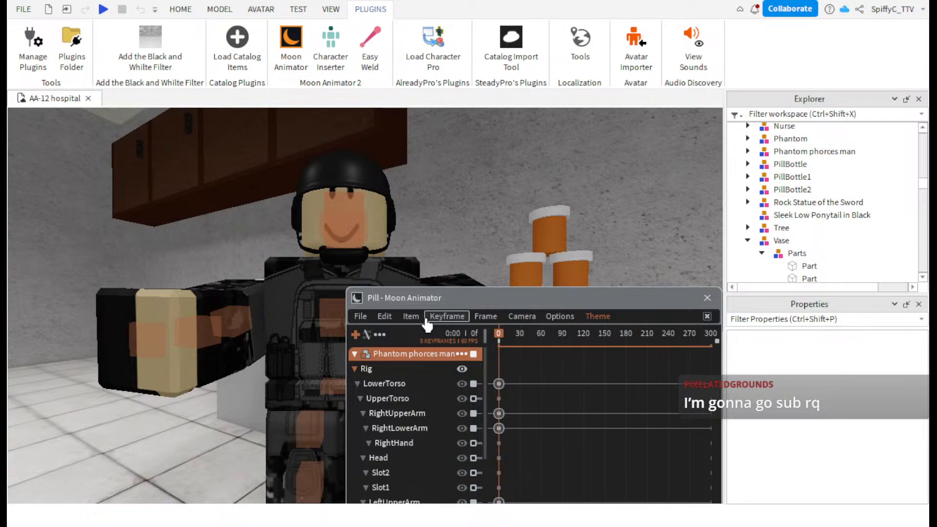
left_click(410, 316)
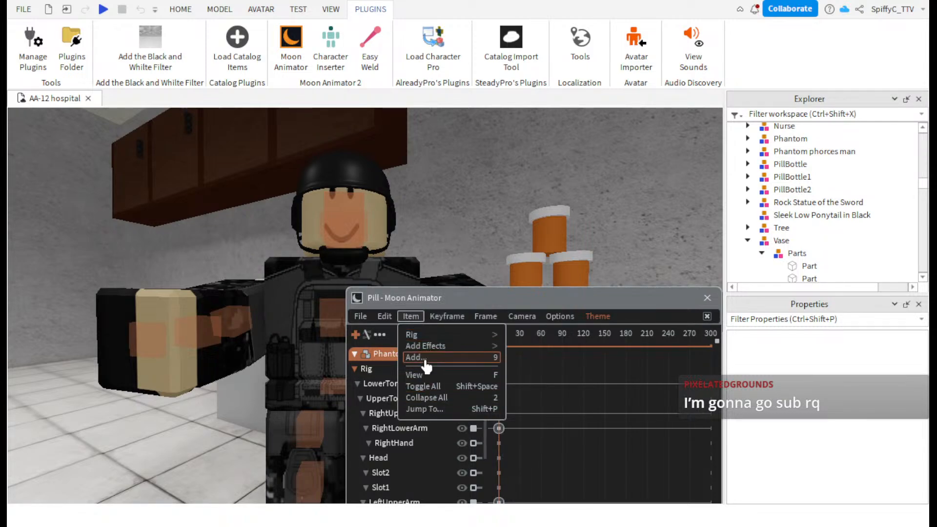
left_click(425, 358)
left_click(535, 267)
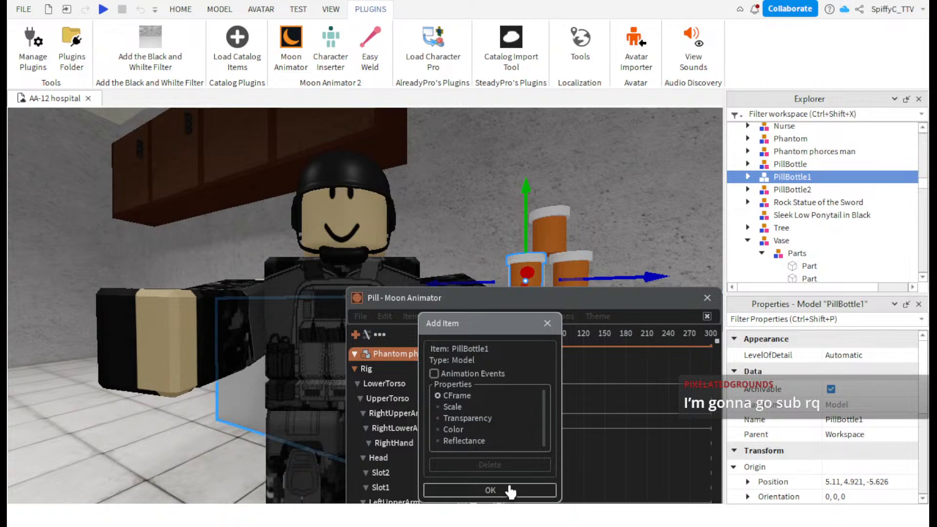
left_click(549, 323)
left_click_drag(655, 306, 629, 361)
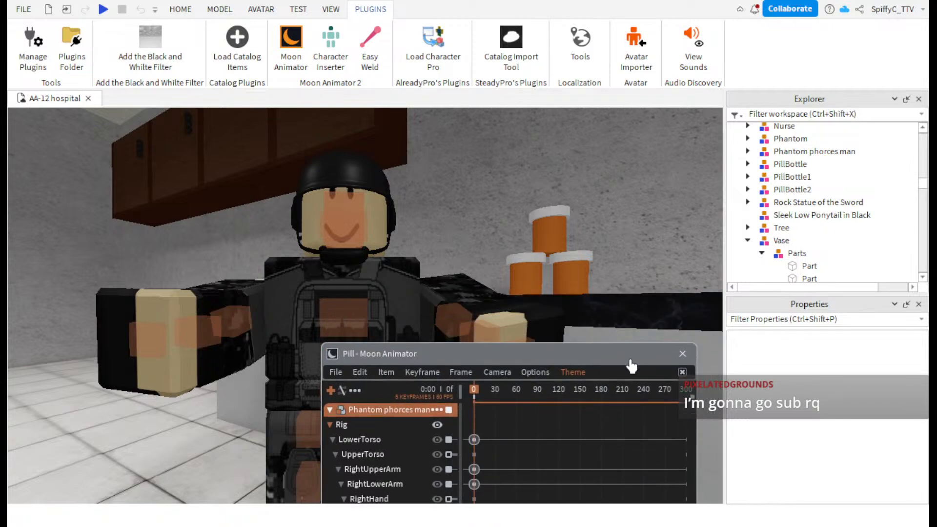
left_click(685, 354)
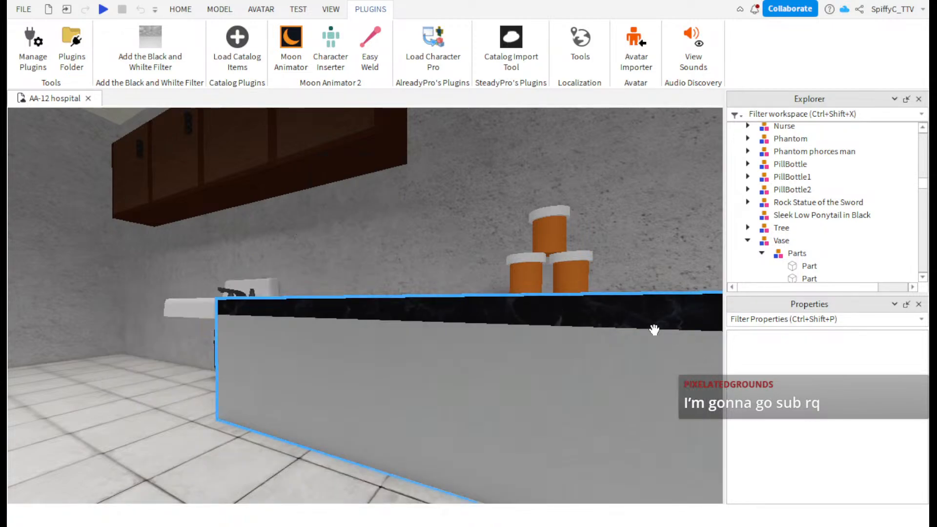
- Move the white cap part of PillBottle1 out of its nested Parts group, directly into the PillBottle1 model
left_click(525, 273)
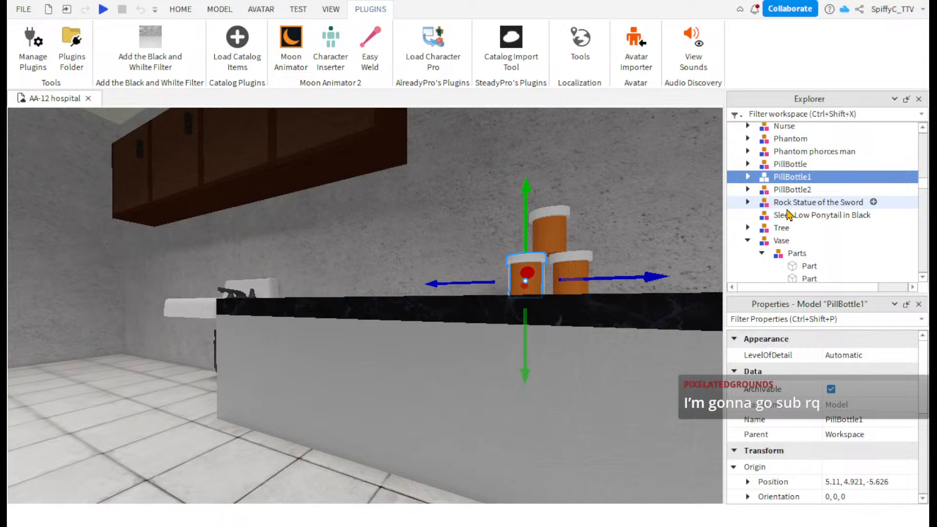
left_click(747, 176)
left_click(762, 189)
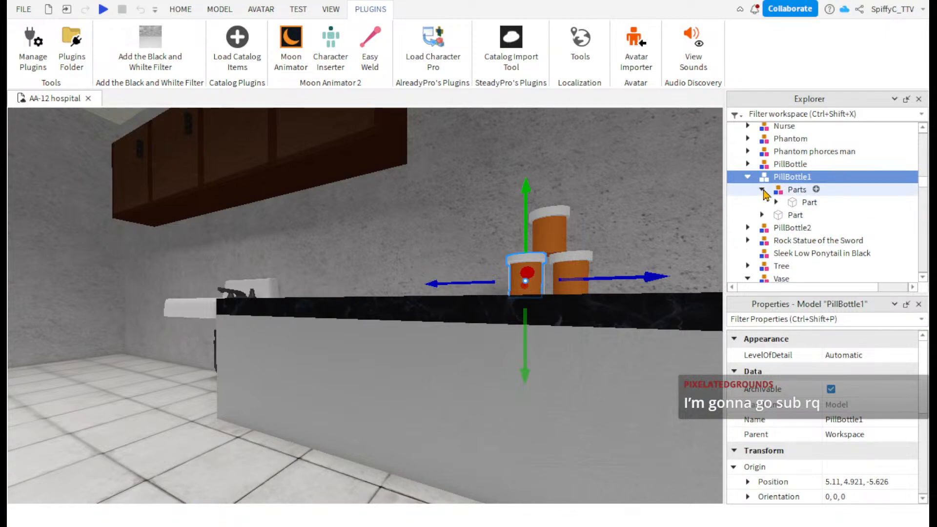
left_click(790, 203)
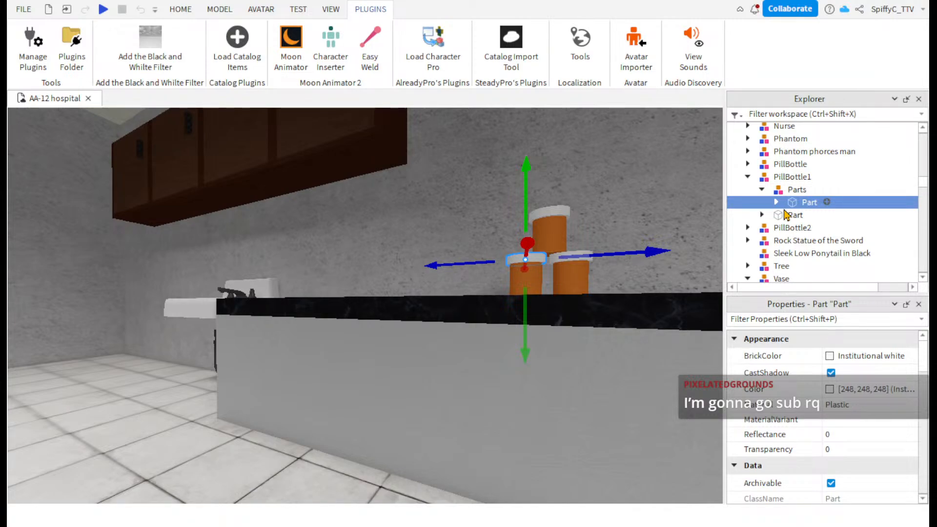
scroll(796, 214, "down", 2)
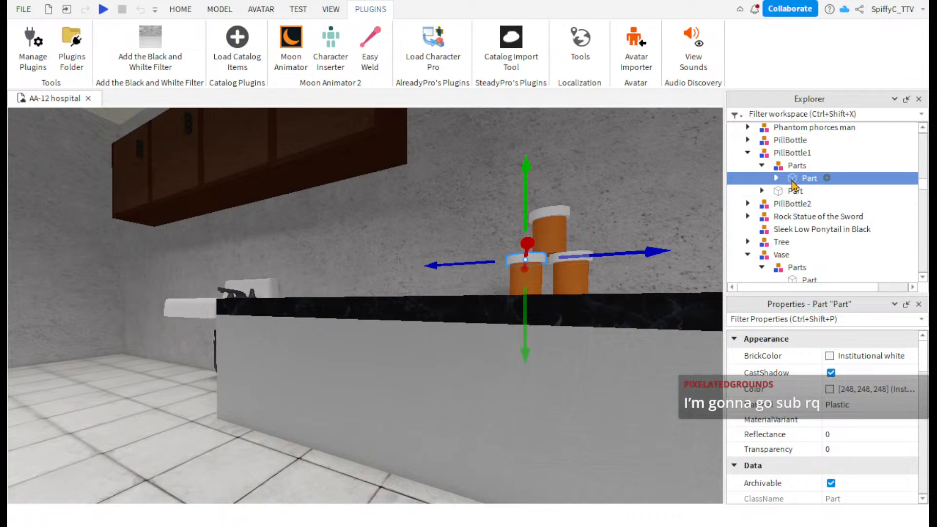
mouse_move(791, 181)
left_mouse_down()
mouse_move(776, 160)
mouse_move(794, 186)
left_mouse_up()
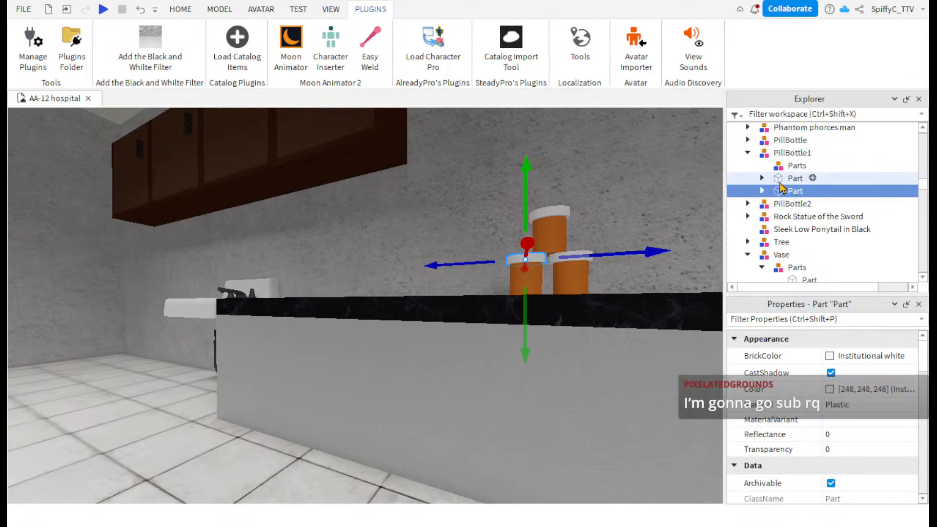
- Check the two parts of PillBottle1 and ungroup its emptied Parts model
left_click(795, 166)
left_click(787, 179)
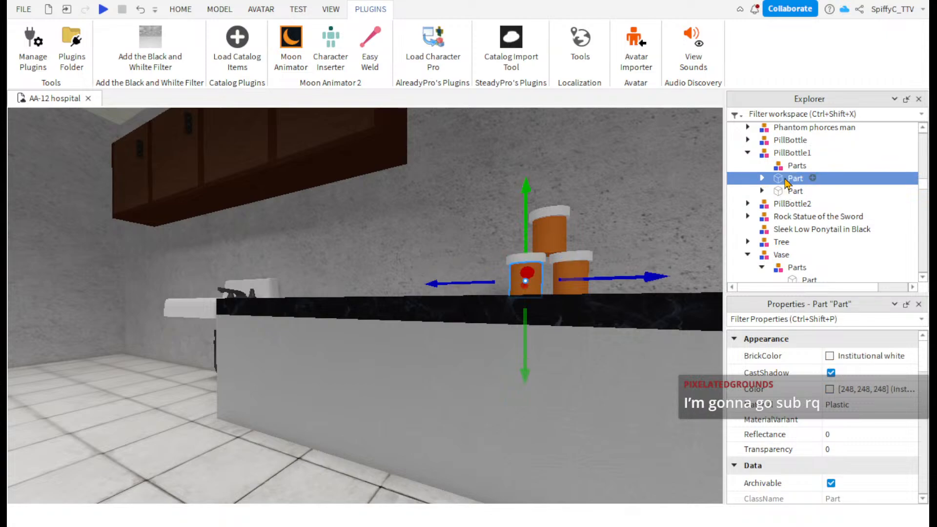
left_click(788, 192)
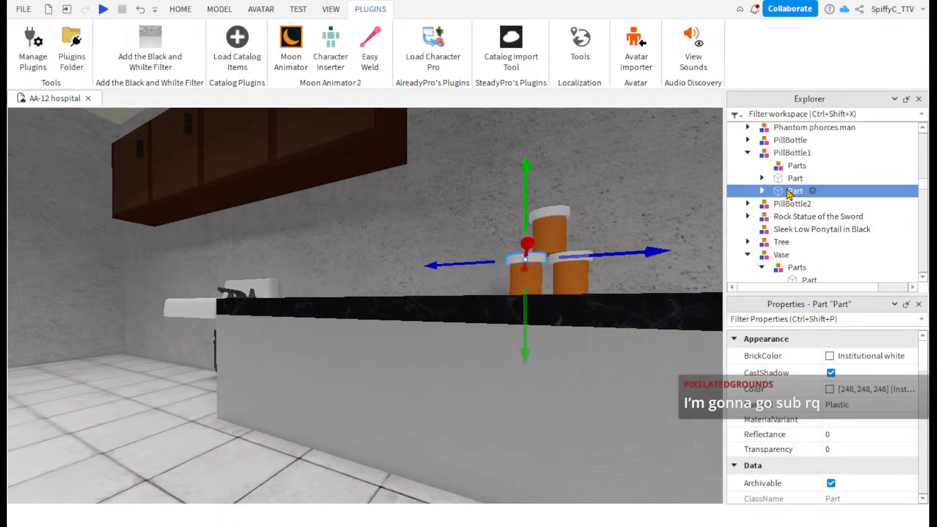
left_click(787, 178)
left_click(786, 170)
key("ctrl+u")
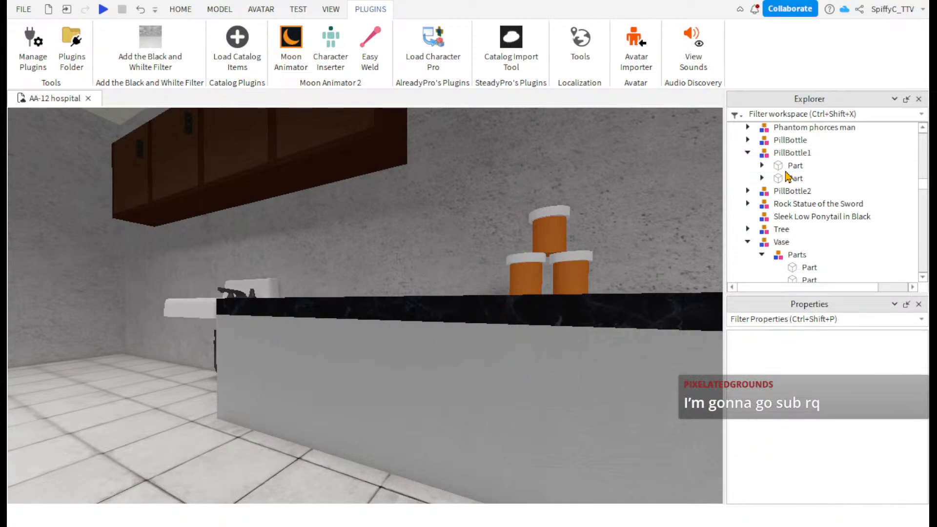
- Open the Pill animation in Moon Animator and add PillBottle1 as an item with the CFrame property
left_click(291, 45)
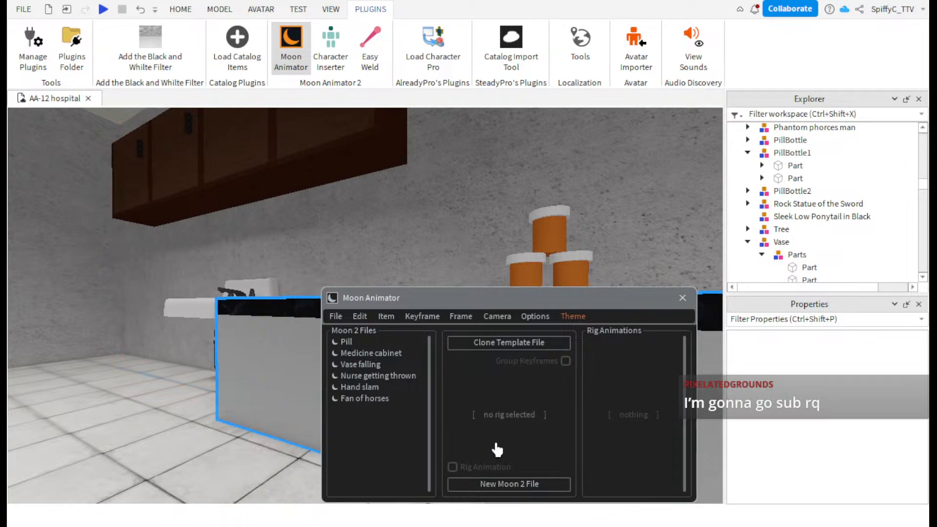
left_click(361, 342)
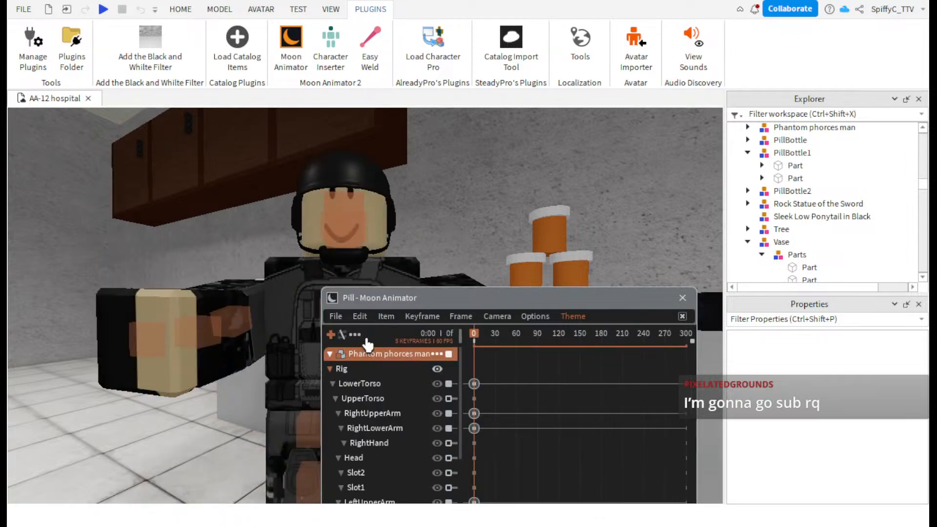
left_click(386, 316)
left_click(405, 363)
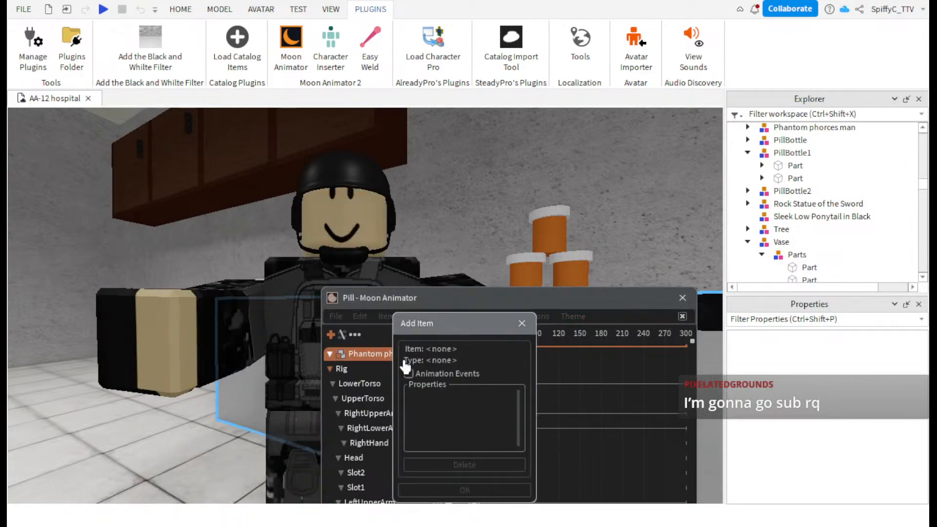
left_click(526, 269)
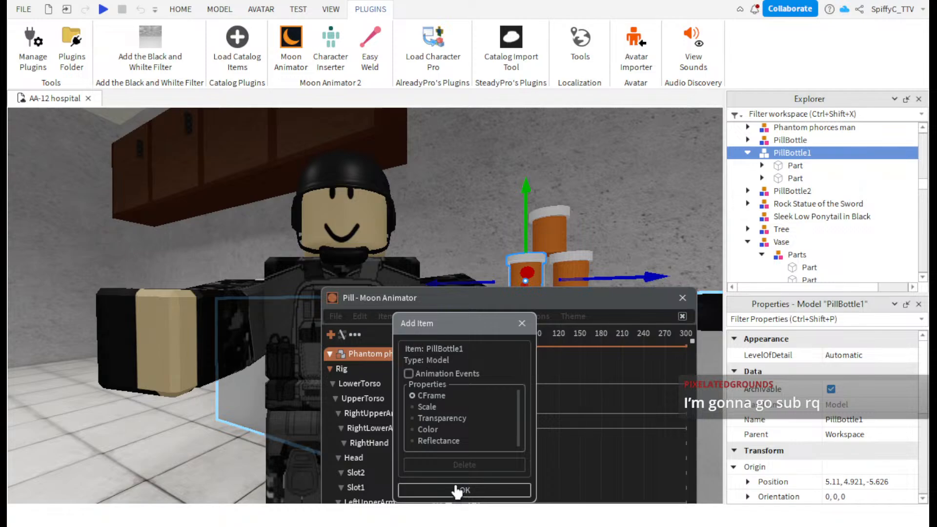
left_click(472, 490)
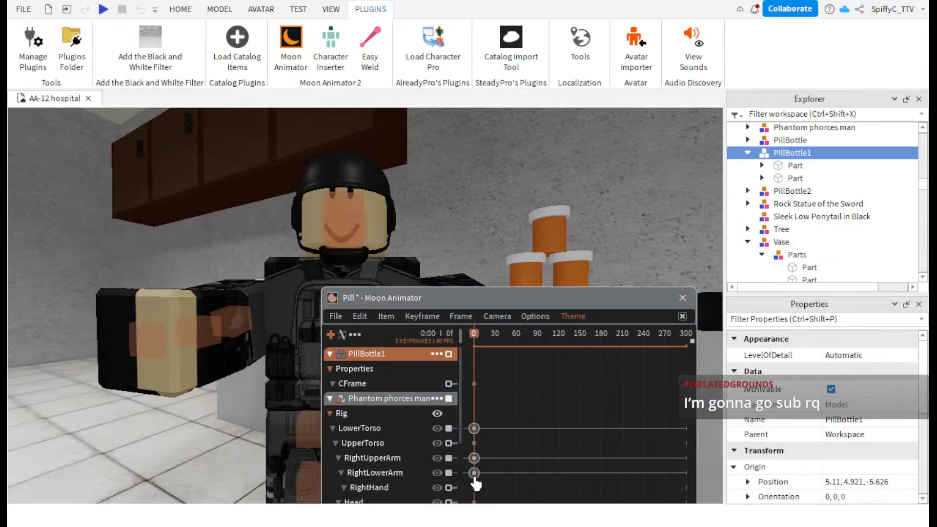
- Try adjusting PillBottle1 with its animator handles, undo the change, and move the animator window further down
left_click(521, 288)
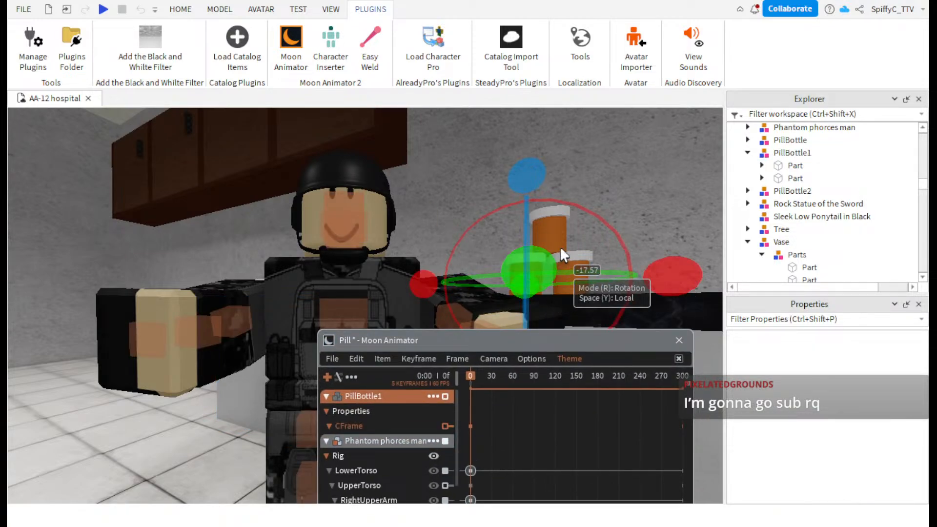
key("w")
right_click_drag(571, 248, 571, 248)
left_click(571, 247)
key("w")
left_click(457, 278)
left_click_drag(444, 179, 370, 223)
key("ctrl+z")
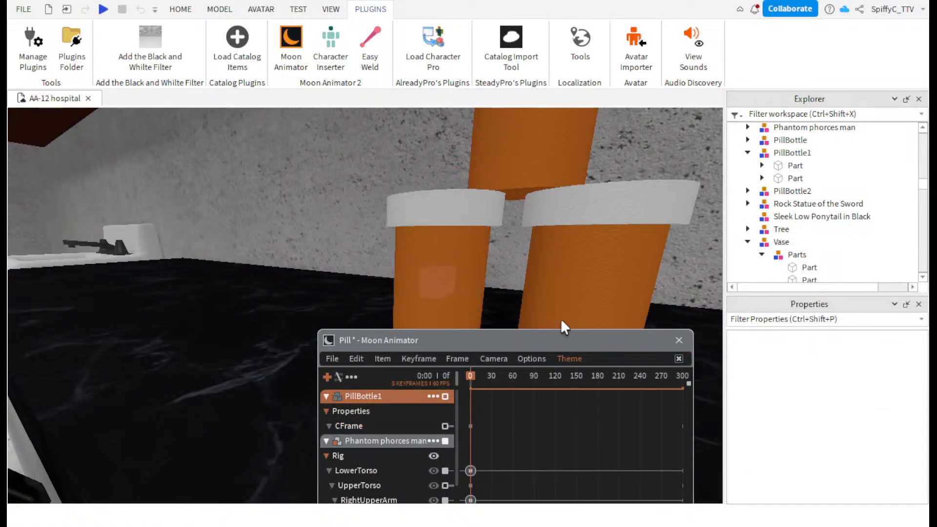
key("s")
left_click_drag(506, 344, 499, 371)
key("w")
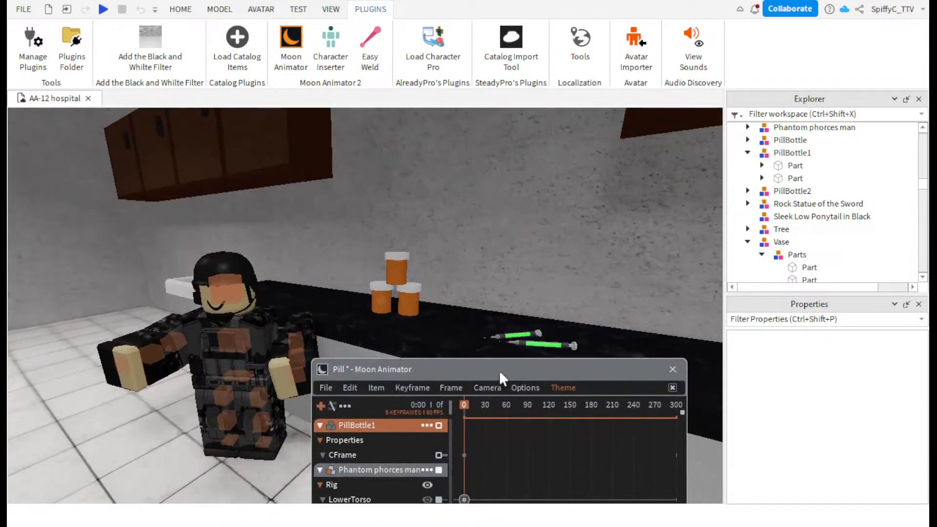
- Examine the parts of PillBottle1 and the items nested inside its orange body part
left_click(779, 194)
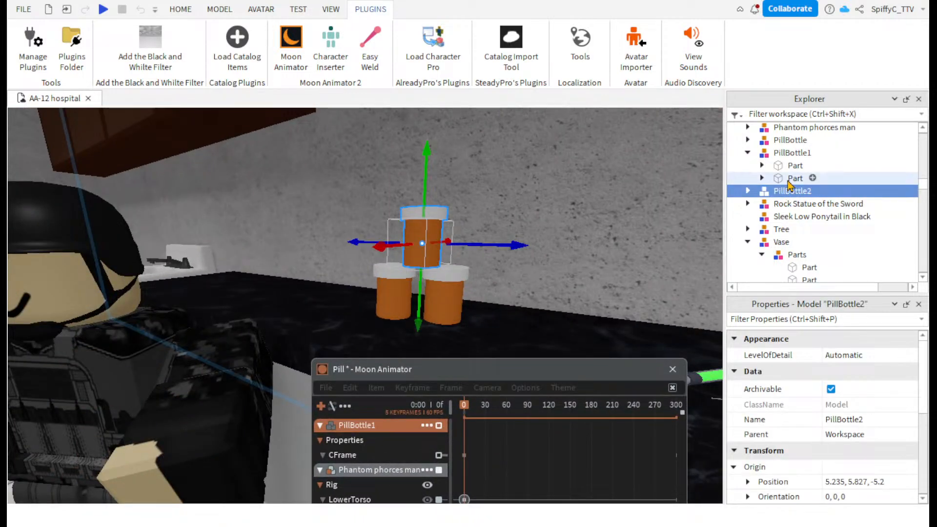
left_click(792, 179)
left_click(787, 169)
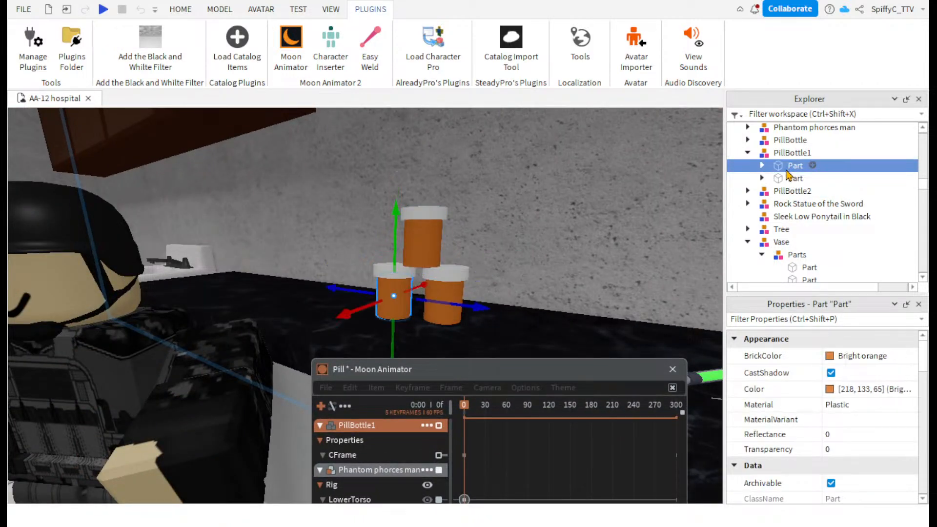
left_click(786, 176)
left_click(784, 170)
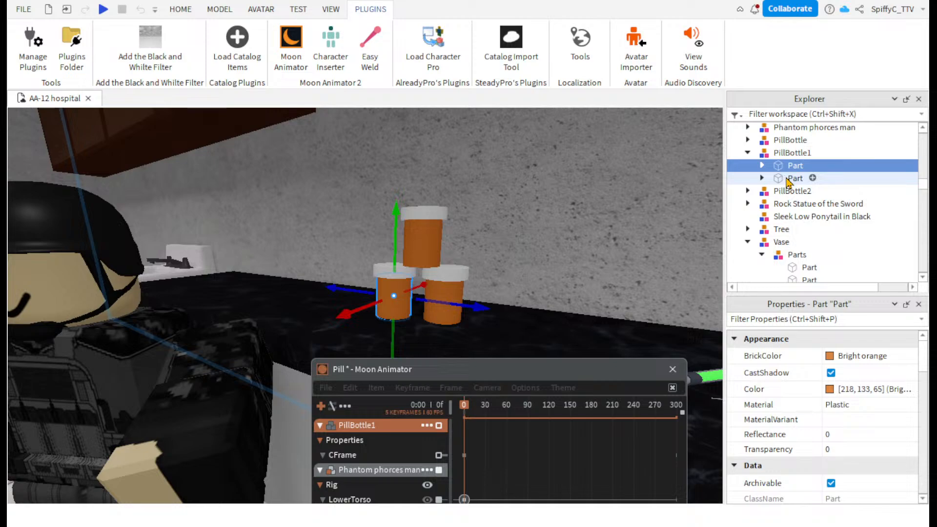
double_click(796, 168)
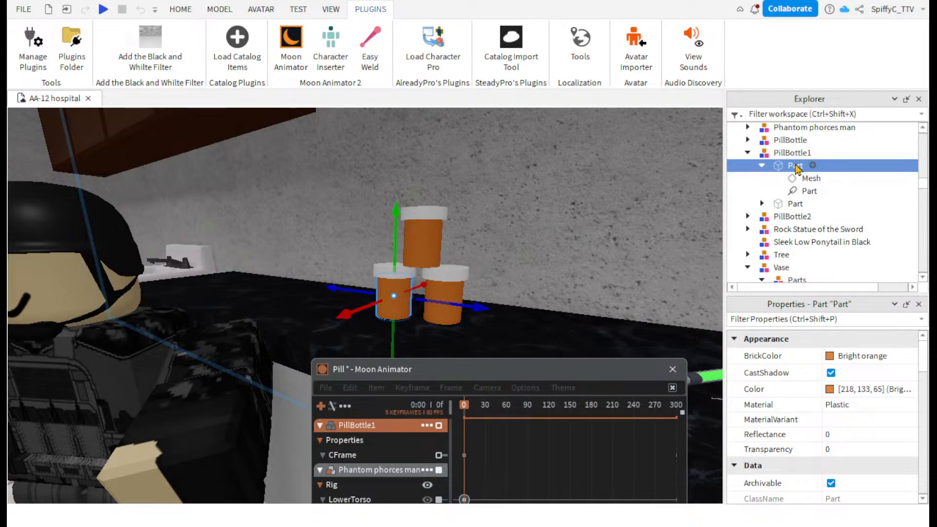
left_click(762, 166)
left_click(762, 166)
left_click(761, 166)
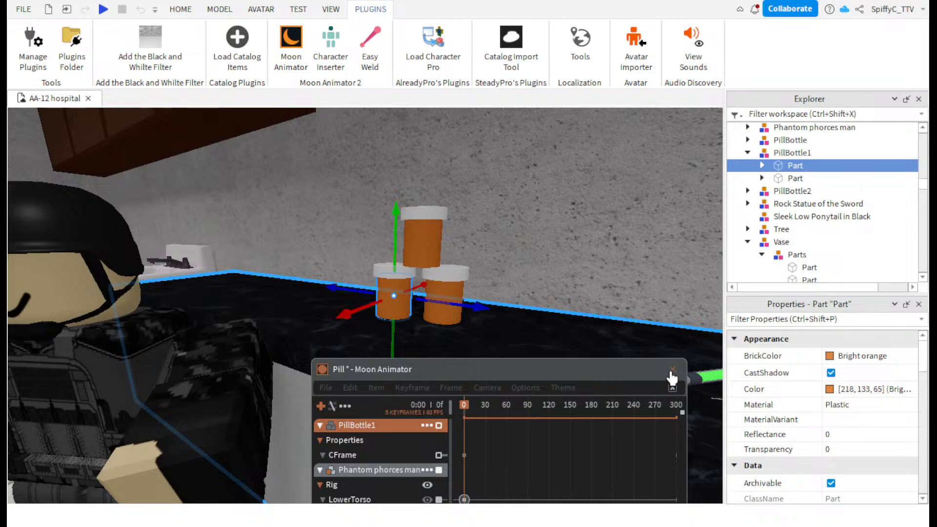
- Close the Pill animation in Moon Animator, discarding its unsaved changes
left_click(326, 390)
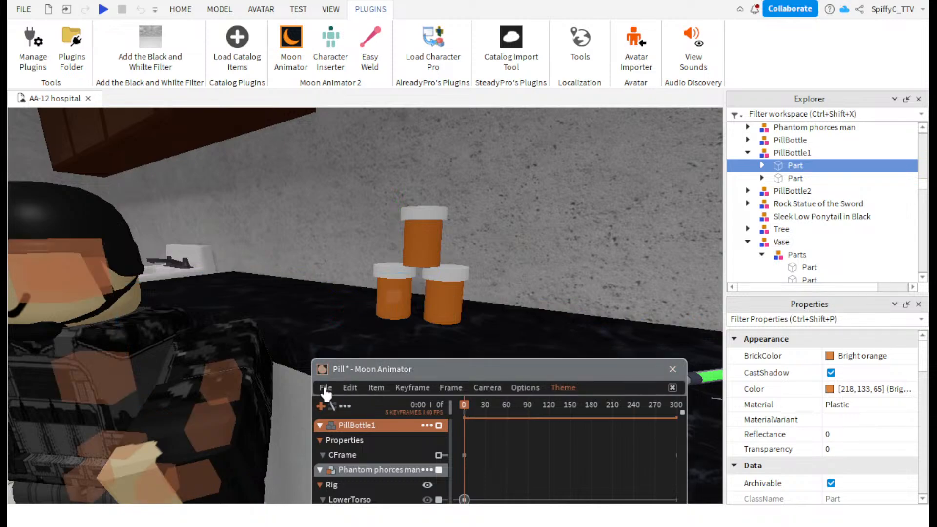
left_click(674, 372)
left_click(696, 446)
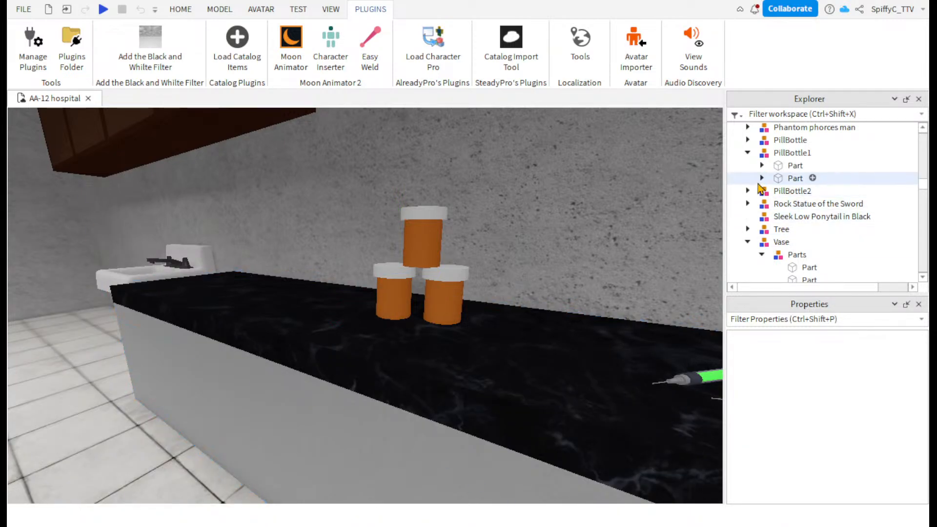
- Rename the orange body part of PillBottle1 as Pillbottlebody1
left_click(779, 181)
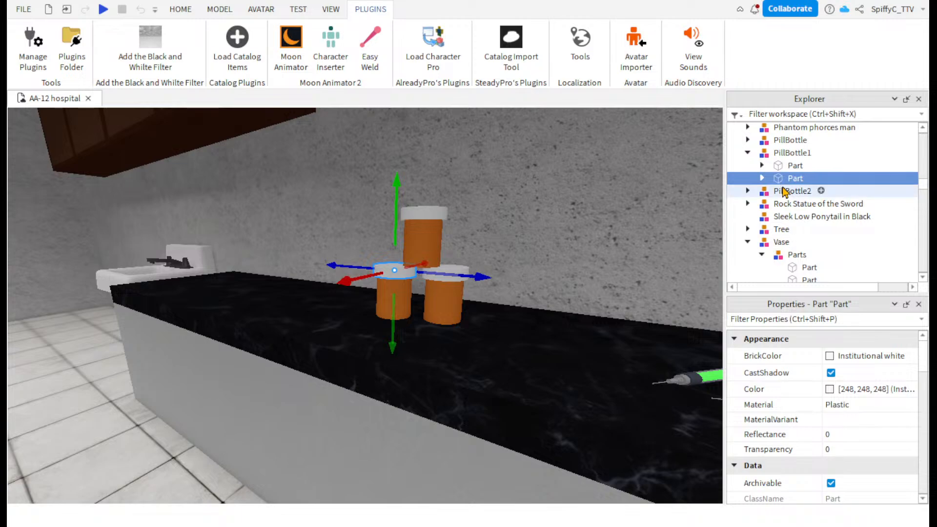
left_click(785, 168)
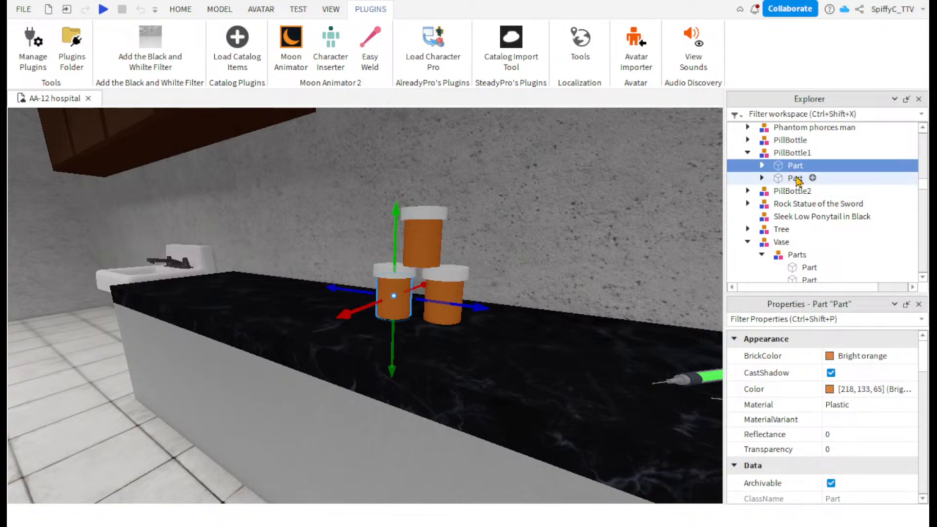
scroll(858, 422, "down", 3)
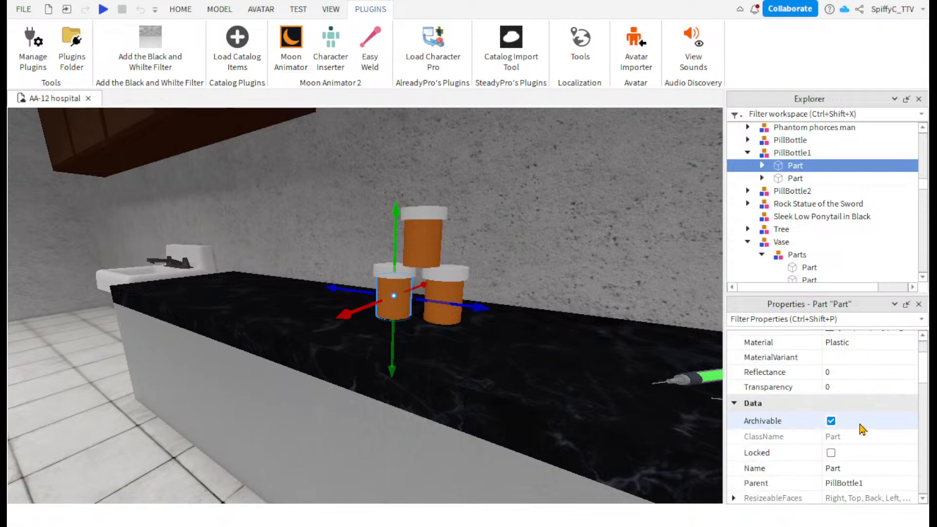
left_click(853, 375)
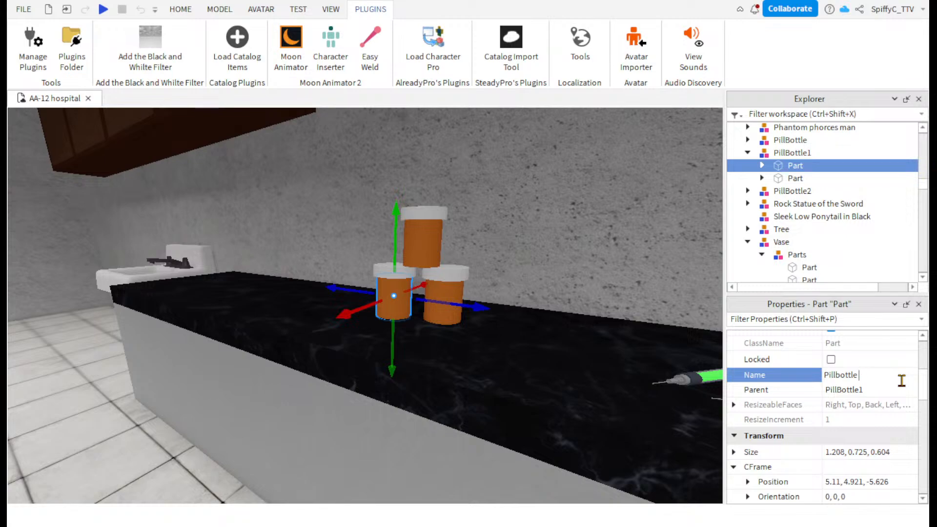
key("Return")
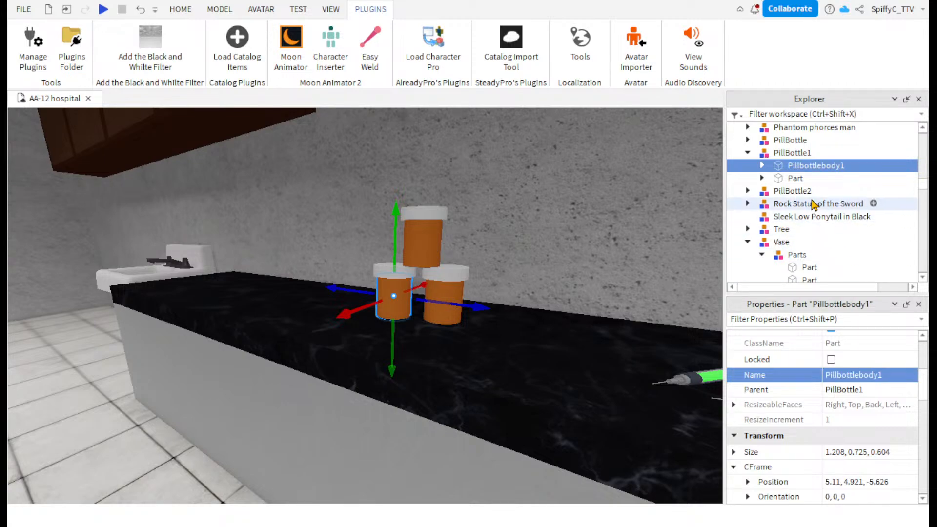
- Rename the white lid part of PillBottle1 as Pillbottlelid1
left_click(795, 179)
left_click(878, 375)
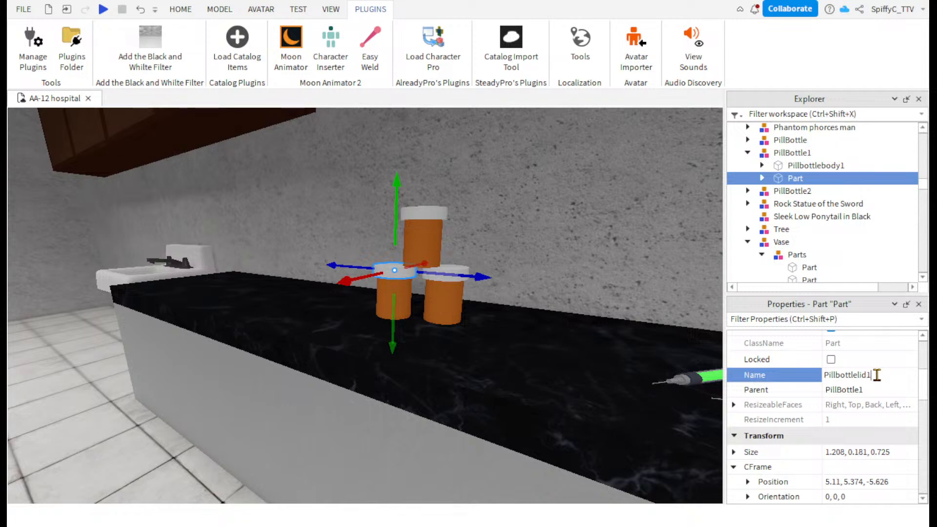
key("Return")
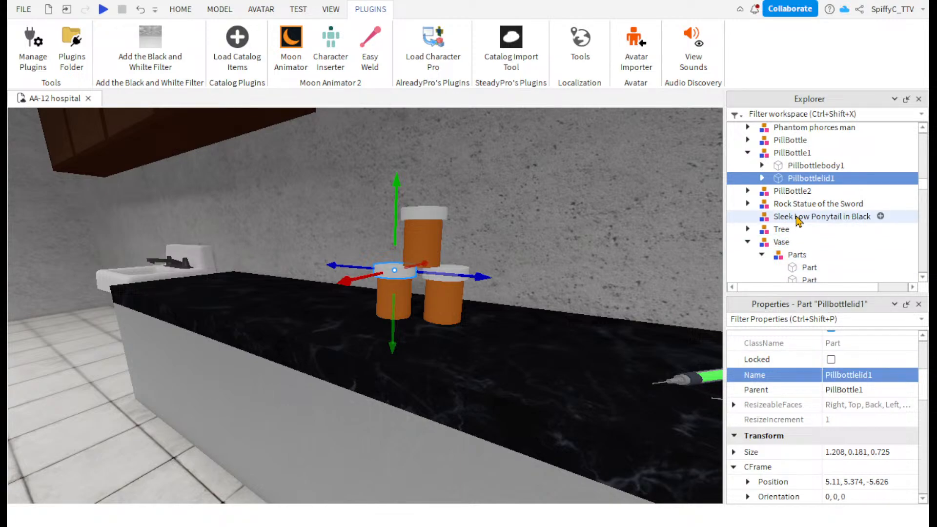
- Move the lid part out of PillBottle2's Parts model into PillBottle2 itself and delete the emptied Parts model
left_click(748, 191)
left_click(795, 203)
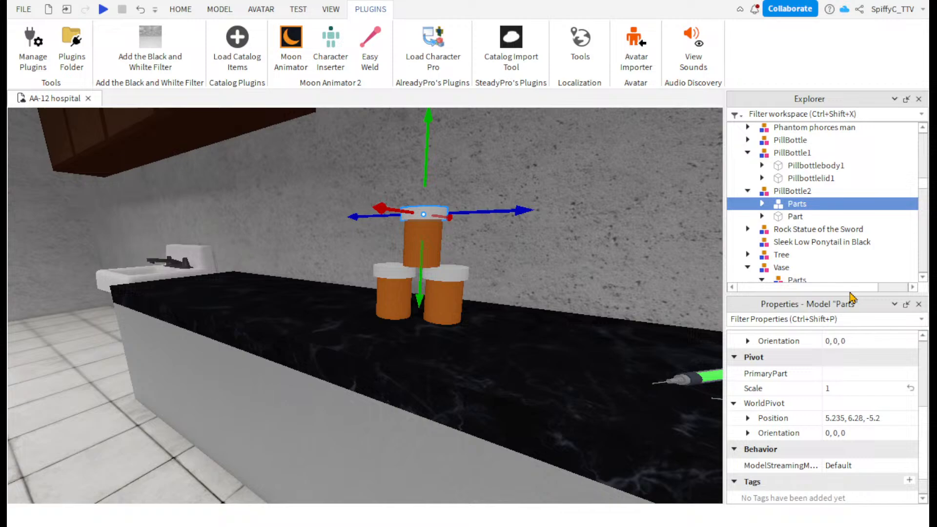
left_click(762, 203)
left_click_drag(805, 216, 780, 190)
left_click(787, 205)
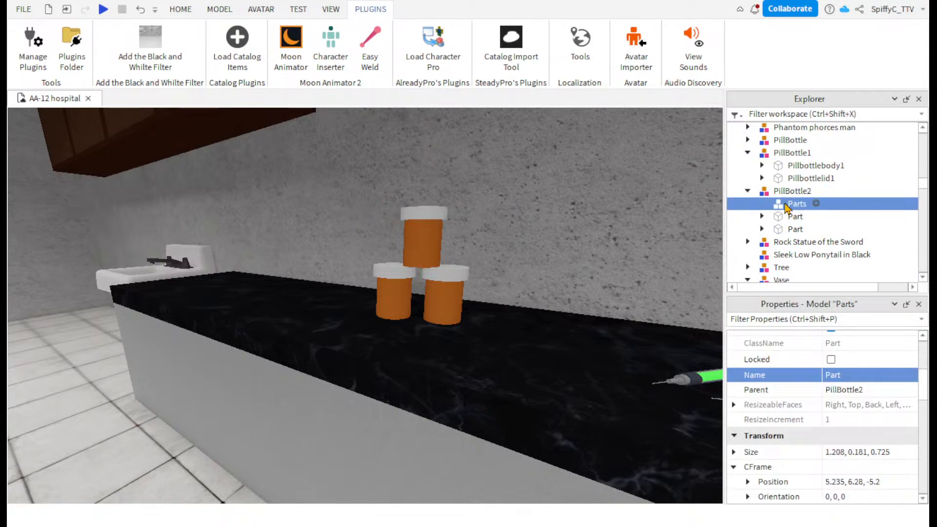
key("Delete")
- Check the items nested inside PillBottle2's orange body part and its properties
double_click(791, 209)
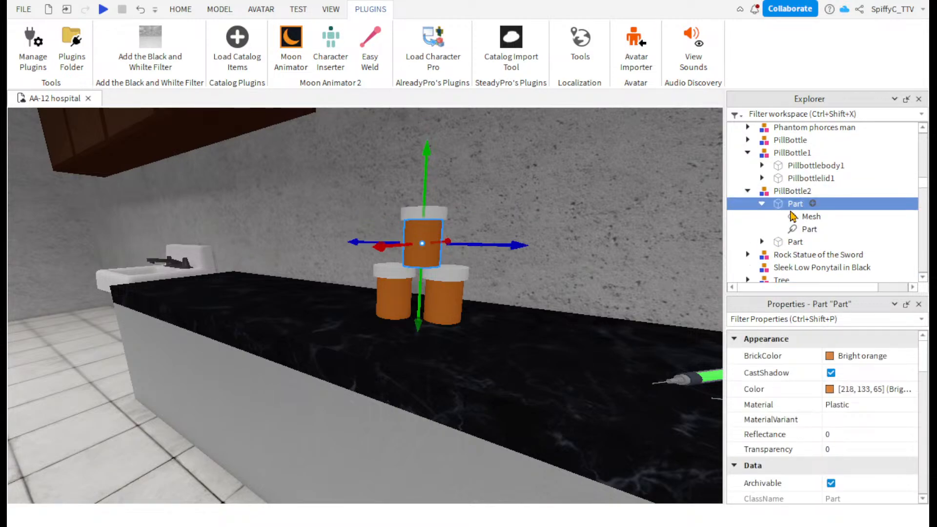
double_click(785, 203)
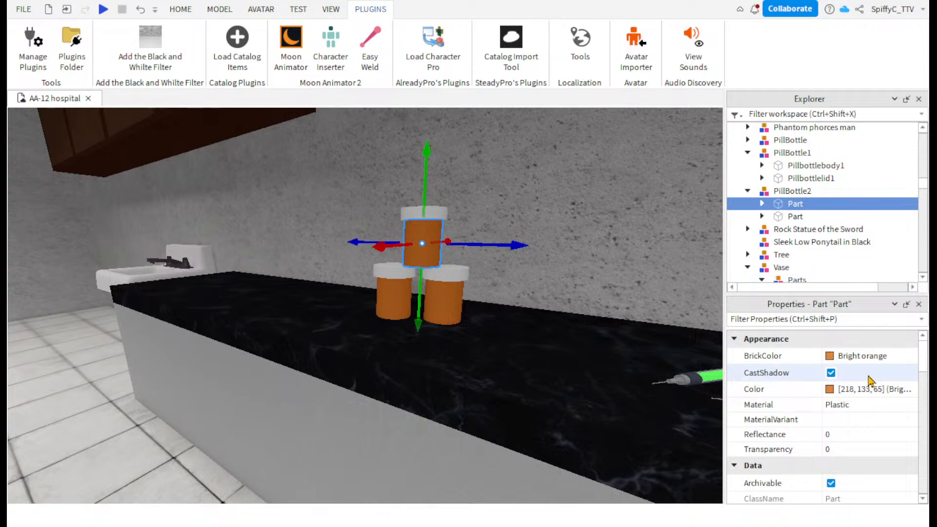
scroll(868, 422, "down", 3)
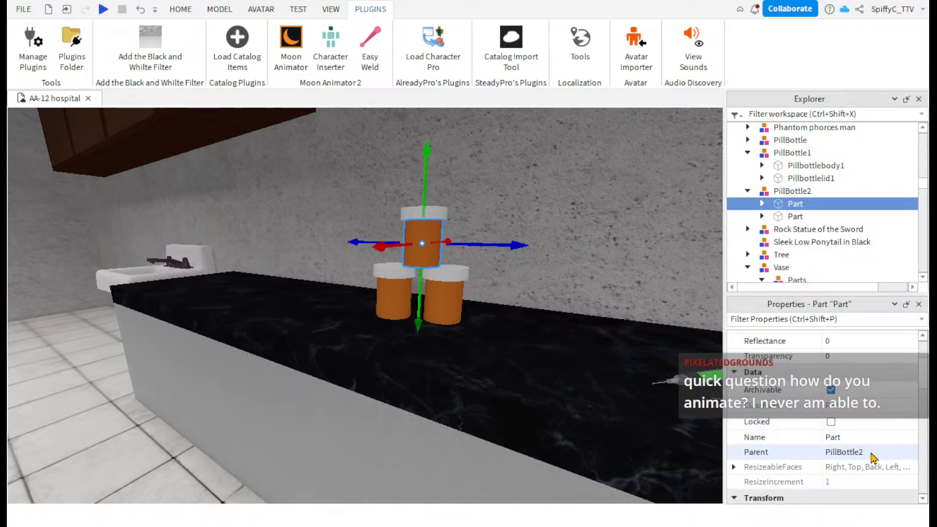
- Open the Pill animation in Moon Animator and place its window beside the soldier at the counter
right_click_drag(446, 357, 464, 345)
key("w")
left_click(291, 68)
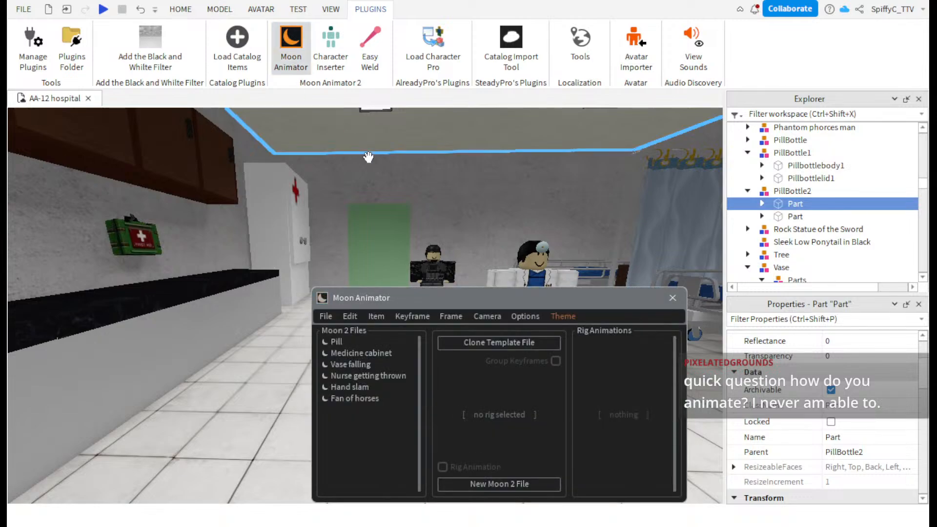
left_click_drag(477, 294, 516, 282)
left_click(385, 327)
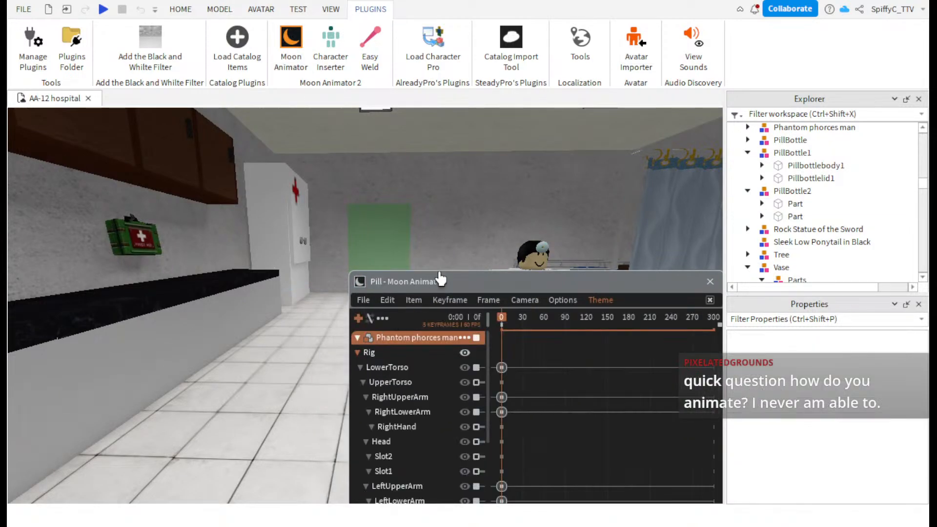
left_click_drag(457, 281, 465, 385)
key("s")
right_click_drag(448, 288, 493, 352)
left_click_drag(523, 383, 508, 266)
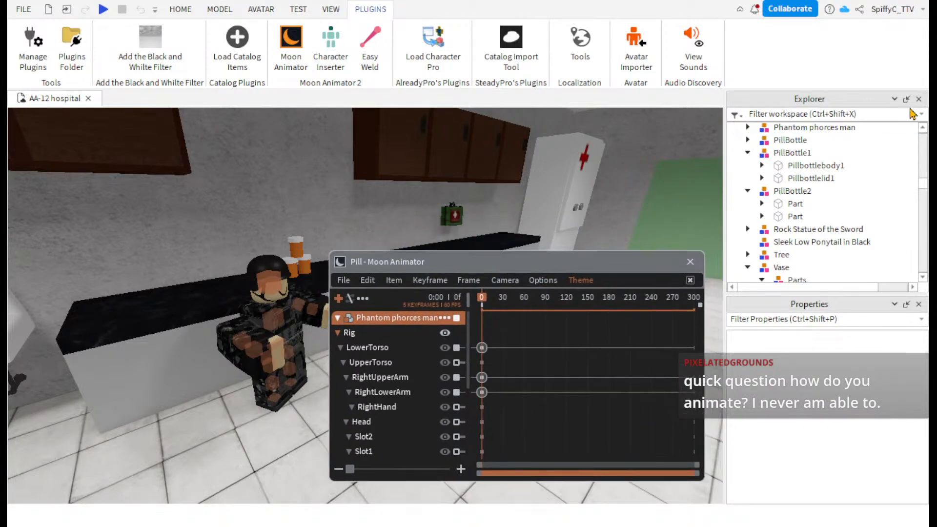
- Hide the Explorer and Properties and move the animator window clear of the soldier
left_click(920, 103)
left_click(920, 103)
right_click_drag(684, 203, 680, 203)
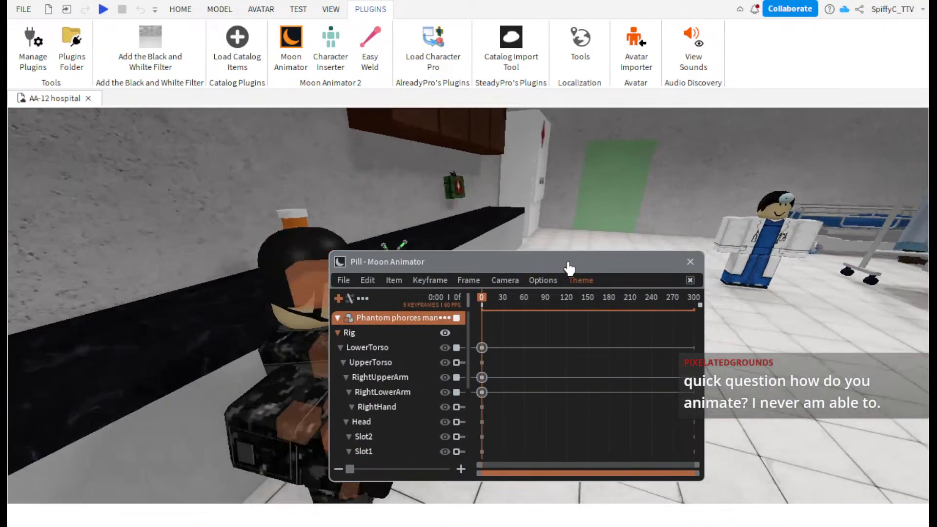
left_click_drag(559, 266, 686, 236)
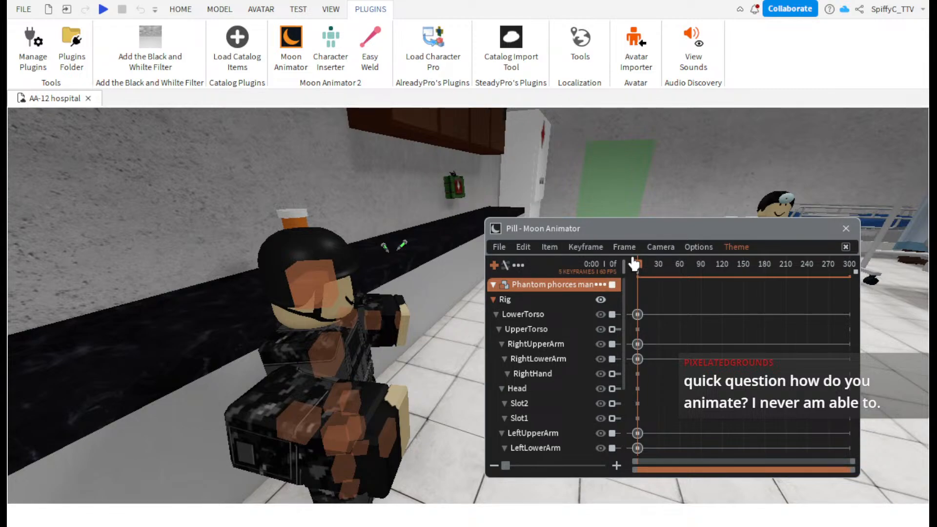
- Close the Pill animation in Moon Animator and show the Explorer and Properties again
left_click_drag(641, 272, 621, 270)
key("d")
right_click_drag(525, 204, 525, 204)
key("w")
left_click(845, 229)
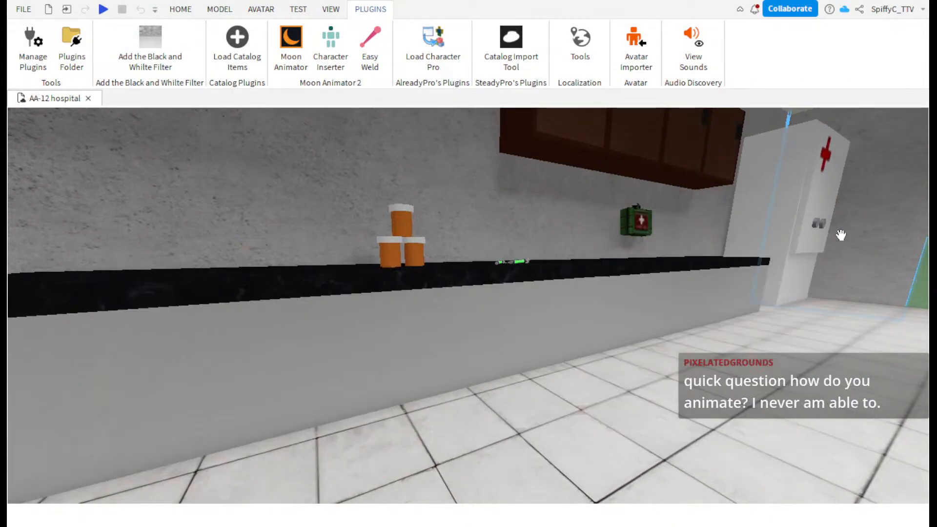
left_click(183, 10)
left_click(331, 9)
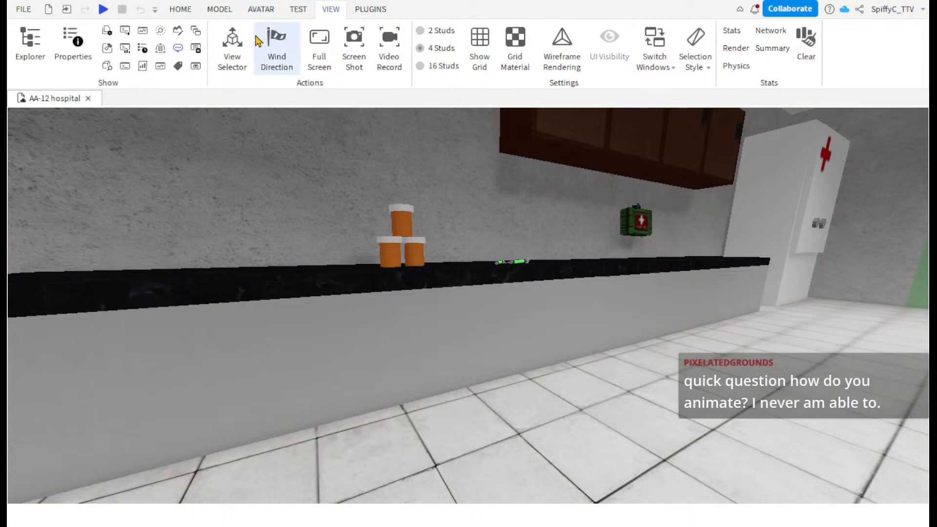
left_click(73, 48)
left_click(30, 47)
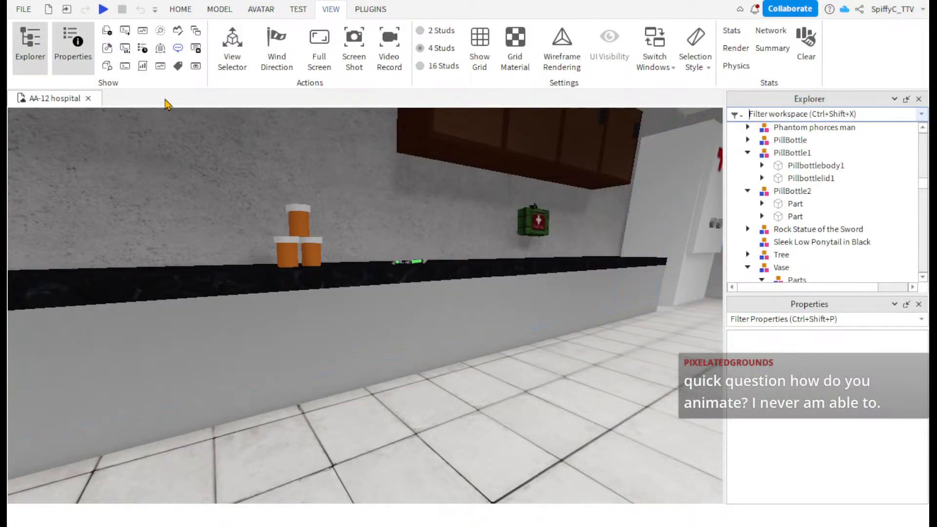
- Rename the orange body part of PillBottle2 as Pillbottlebody2
left_click(790, 191)
left_click(794, 204)
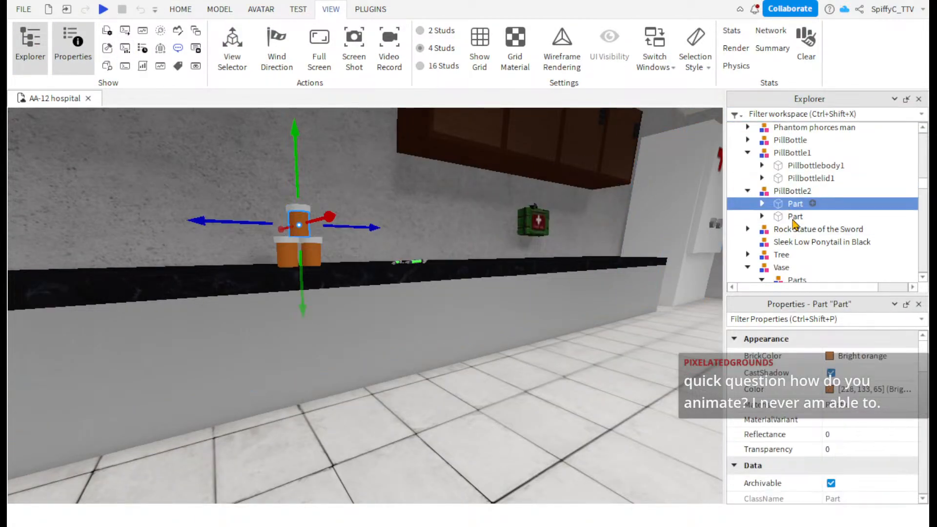
scroll(848, 411, "down", 2)
scroll(850, 408, "down", 1)
left_click(872, 464)
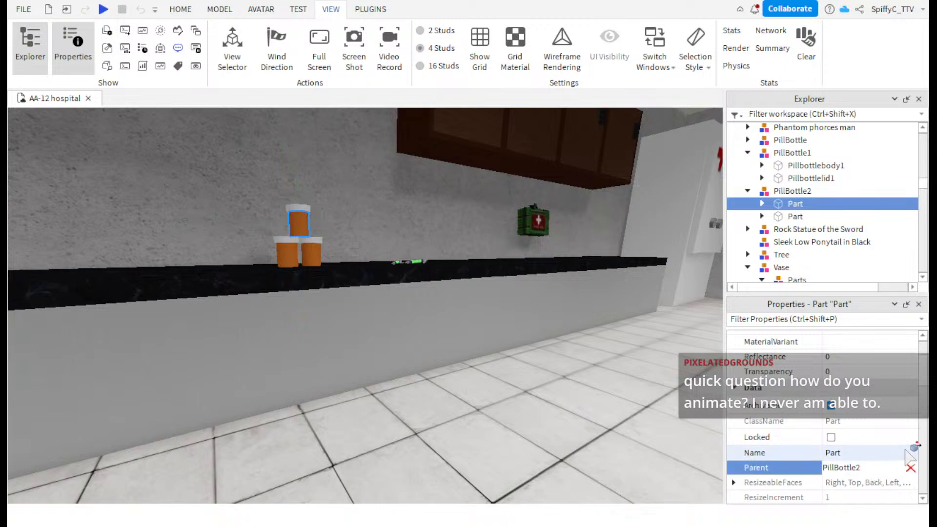
left_click(882, 457)
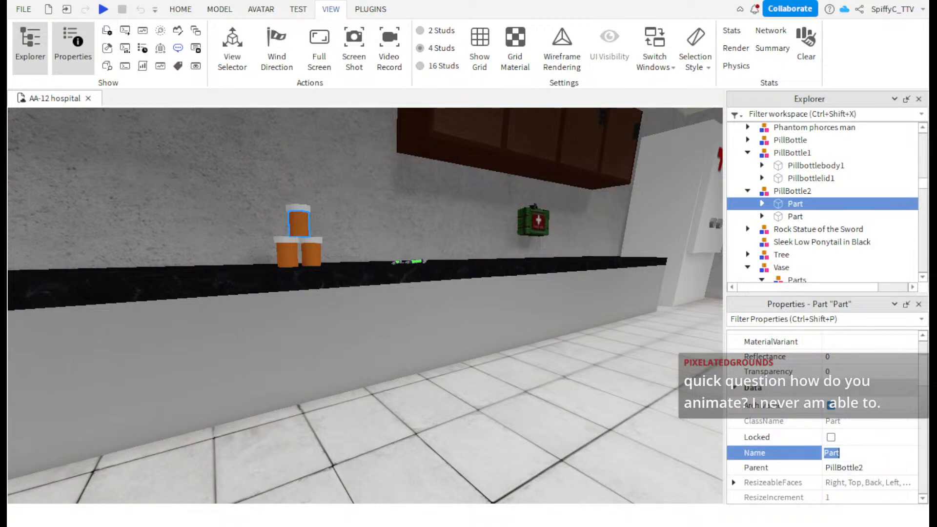
type("Pill")
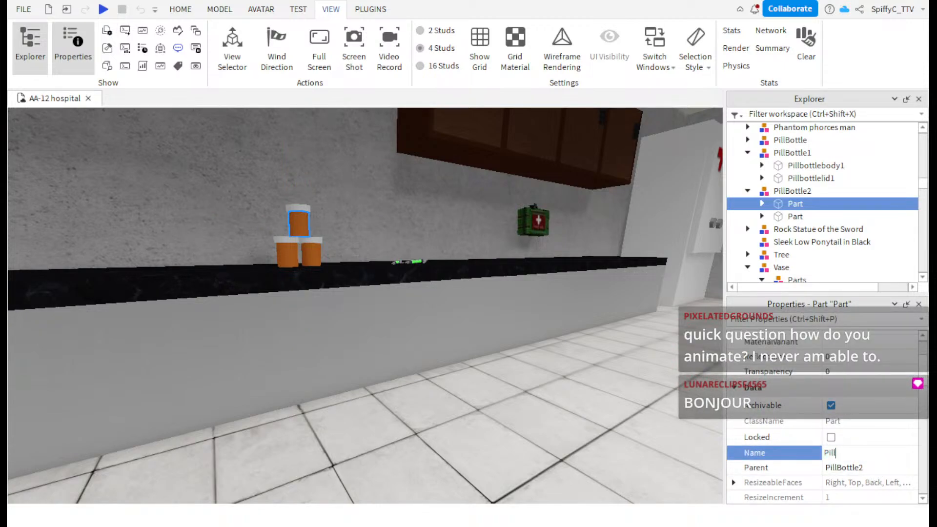
type("bottlebody2")
key("Return")
- Rename the white lid part of PillBottle2 as Pillbottlelid2
left_click(780, 218)
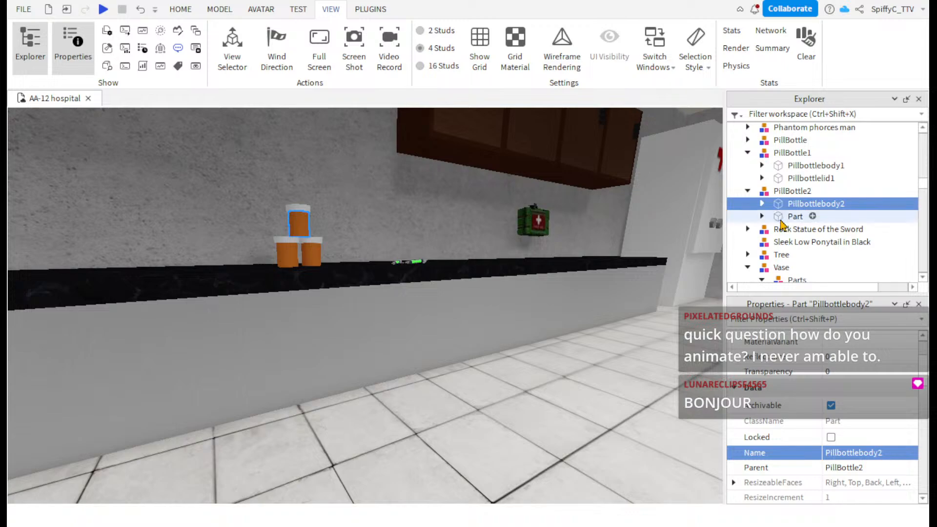
left_click(859, 454)
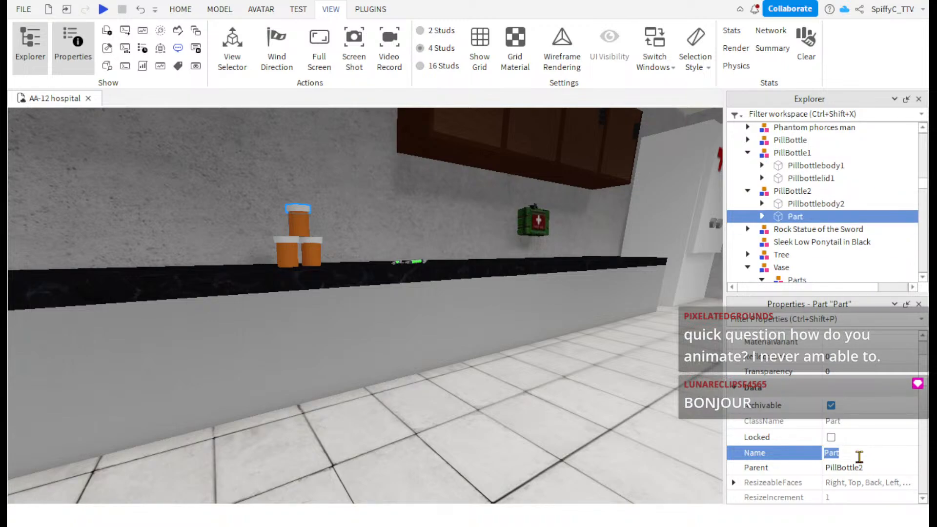
type("Pillbottlebody2")
key("Return")
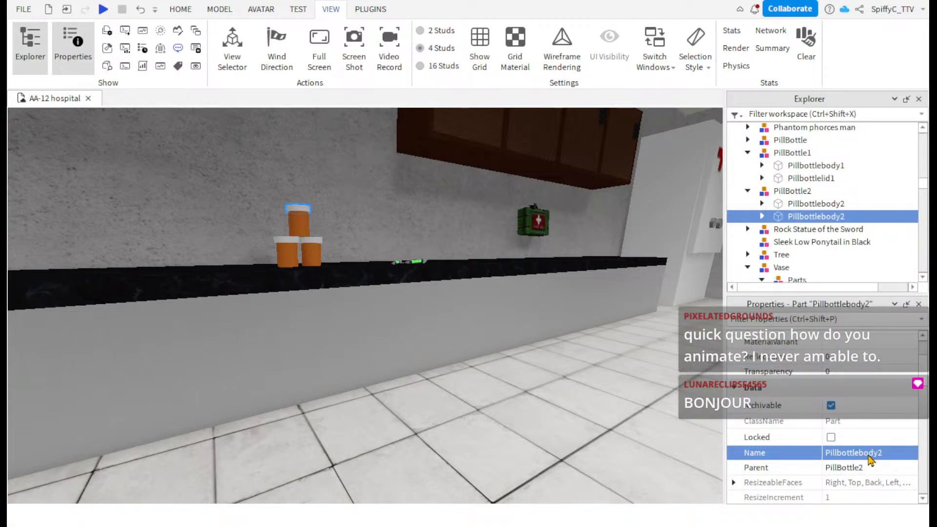
left_click(868, 453)
left_click(867, 453)
key("BackSpace")
key("BackSpace")
key("BackSpace")
key("BackSpace")
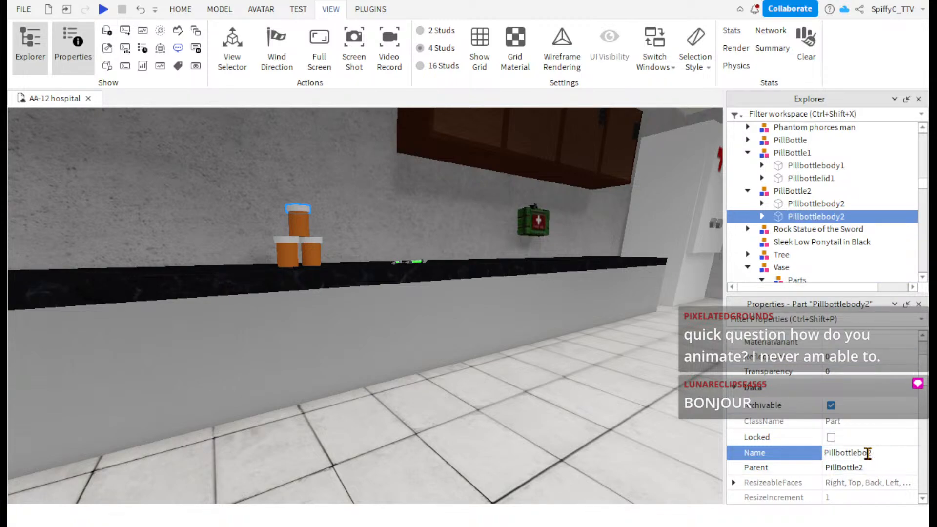
type("lid")
key("Return")
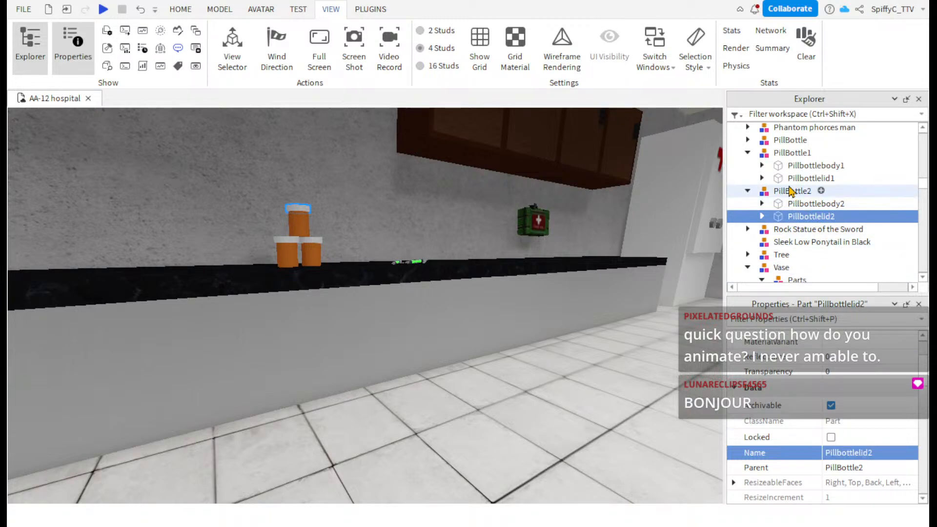
- Ungroup the PillBottle2 model so that its body and lid sit directly in the Workspace
left_click(780, 191)
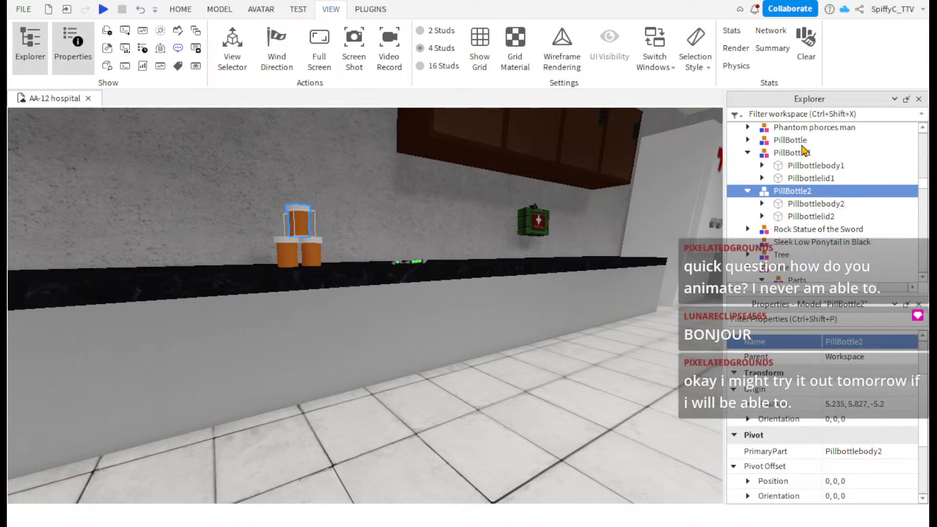
key("ctrl+u")
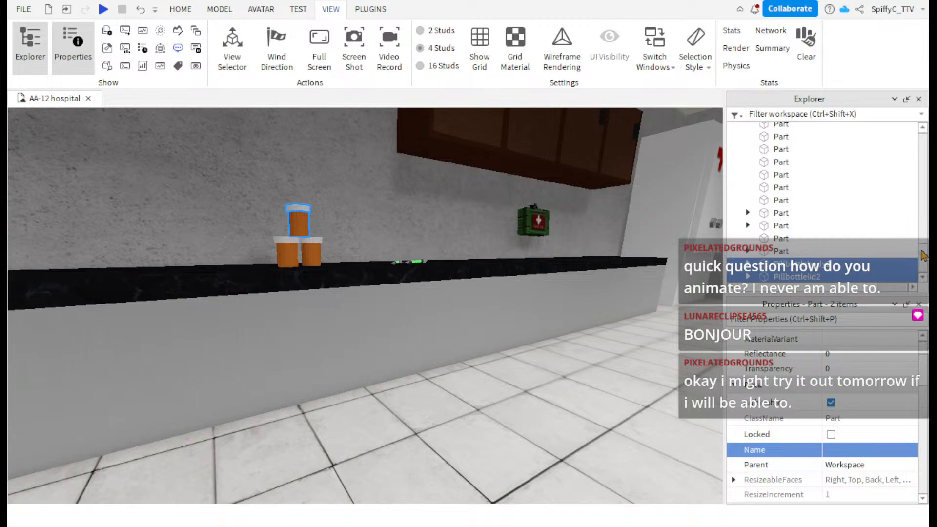
left_click_drag(922, 249, 922, 223)
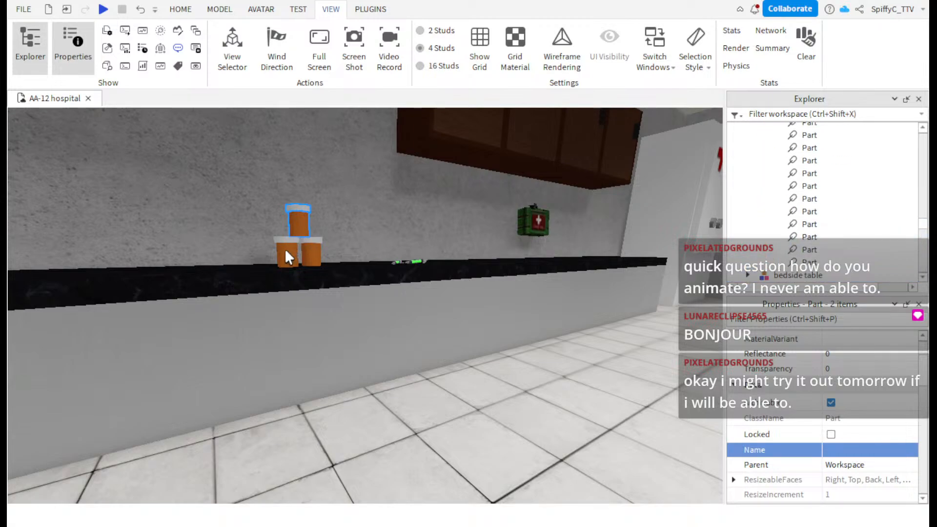
left_click(816, 238)
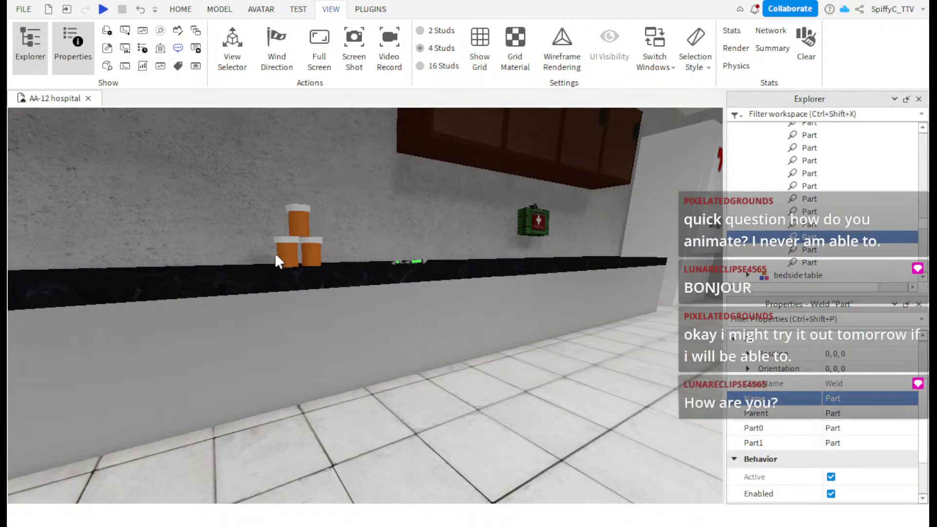
- Filter the Explorer by "pill" to list the pill bottle models and parts
right_click_drag(336, 249, 421, 223)
scroll(819, 182, "up", 15)
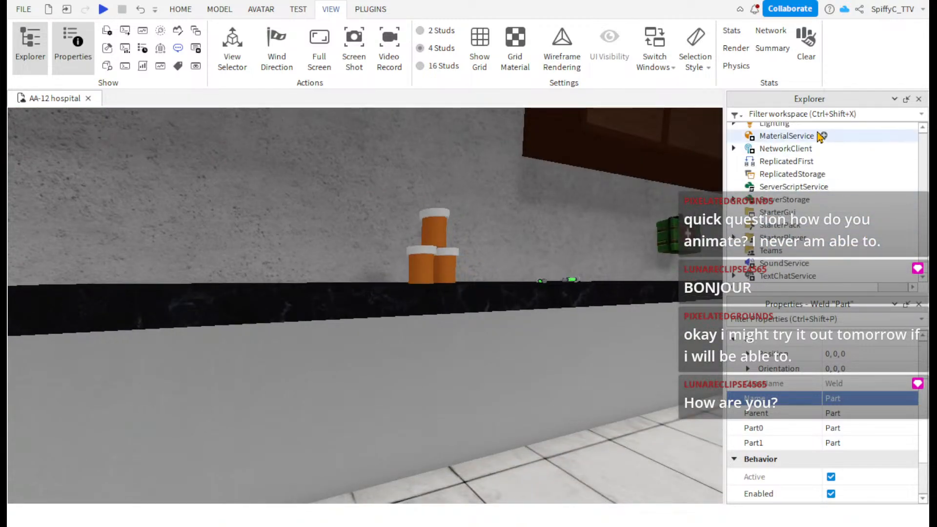
left_click(815, 115)
type("pill")
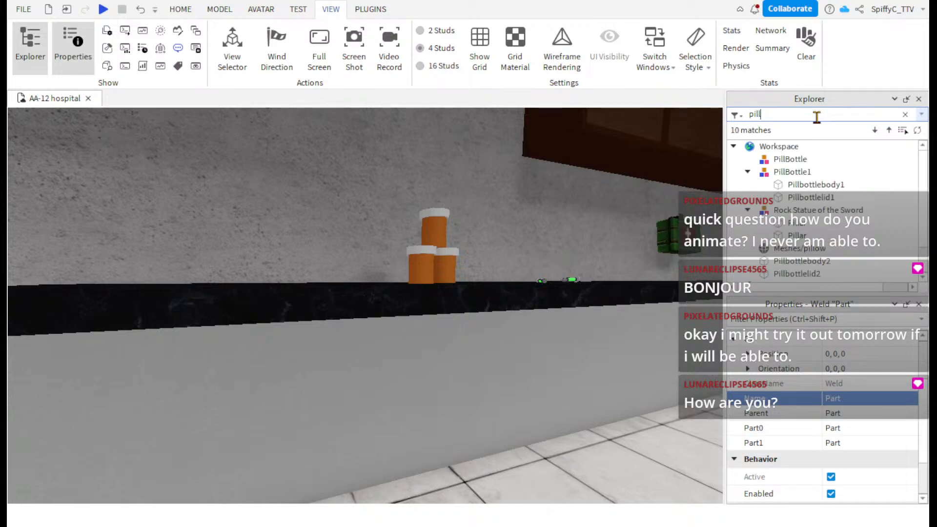
- Try deleting the PillBottle model from the Workspace and undo the deletion
left_click(777, 160)
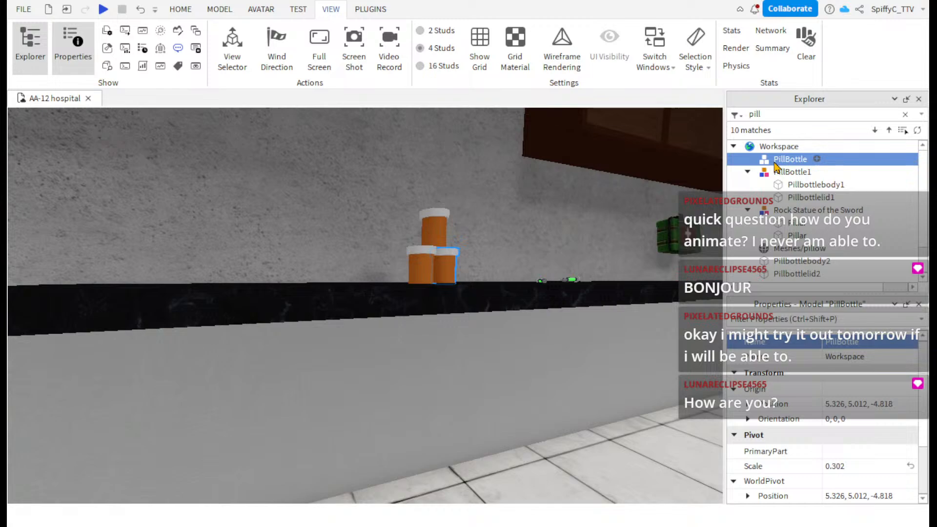
left_click(767, 159)
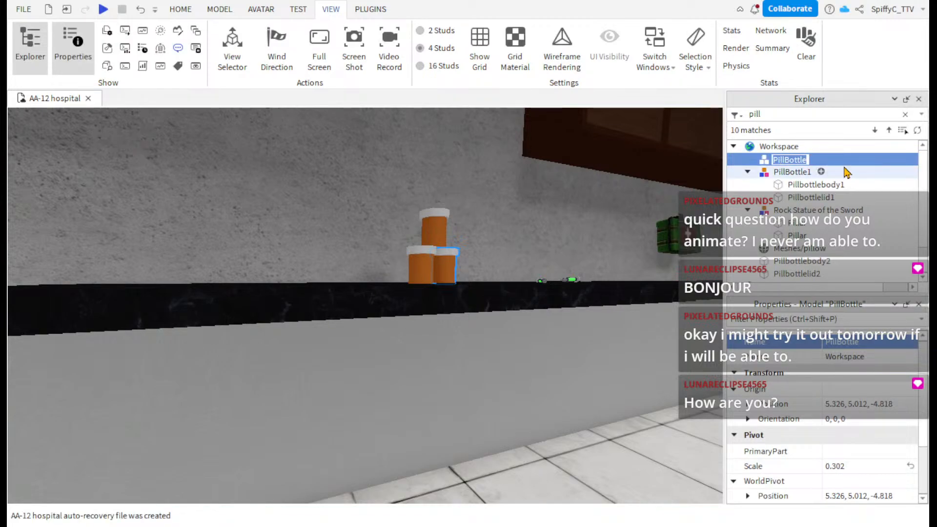
key("Escape")
key("Delete")
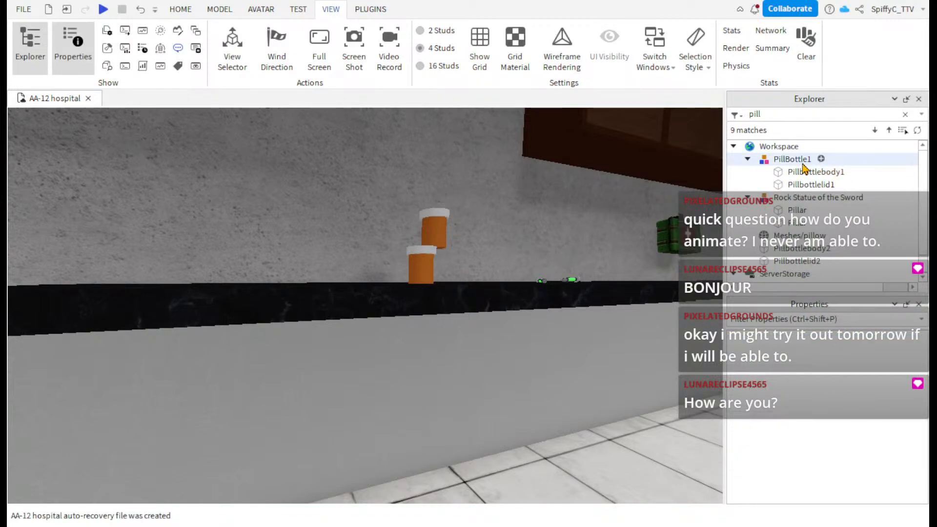
key("ctrl+z")
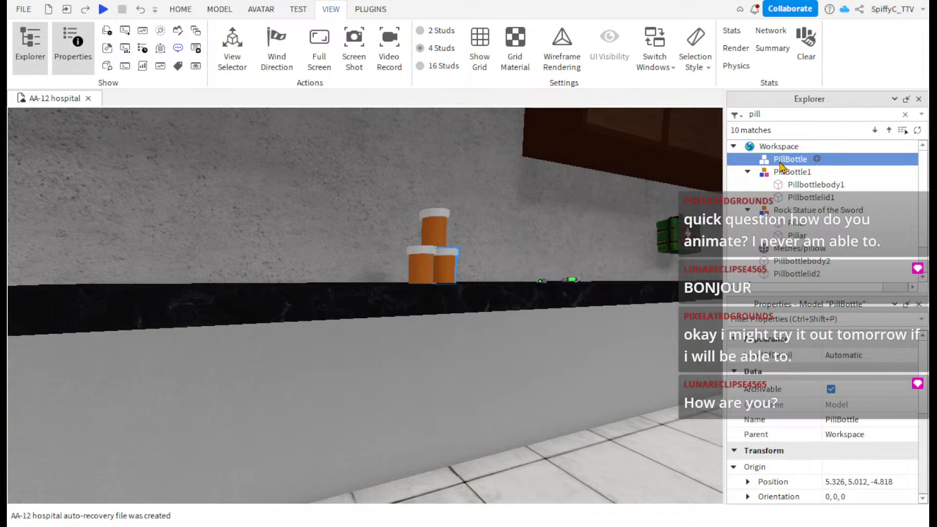
- Ungroup the PillBottle1 model so that its body and lid sit directly in the Workspace
left_click(790, 172)
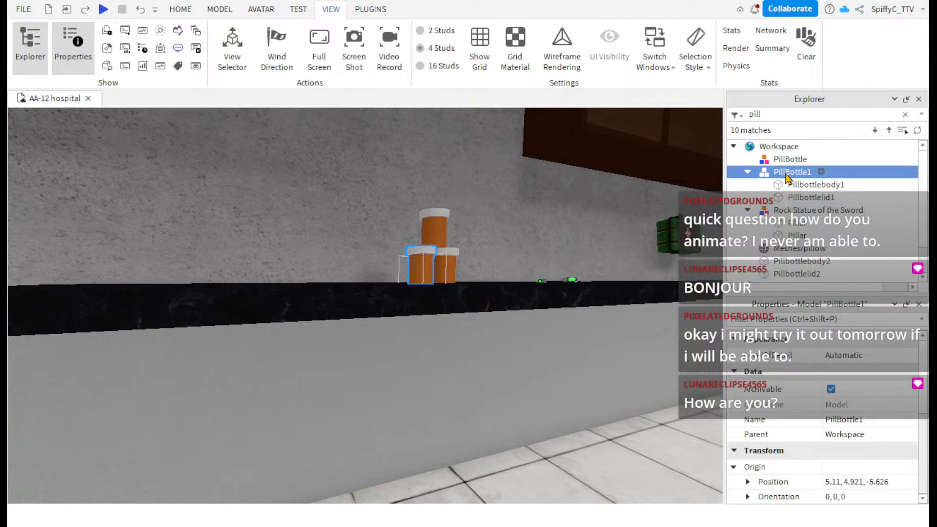
key("ctrl+u")
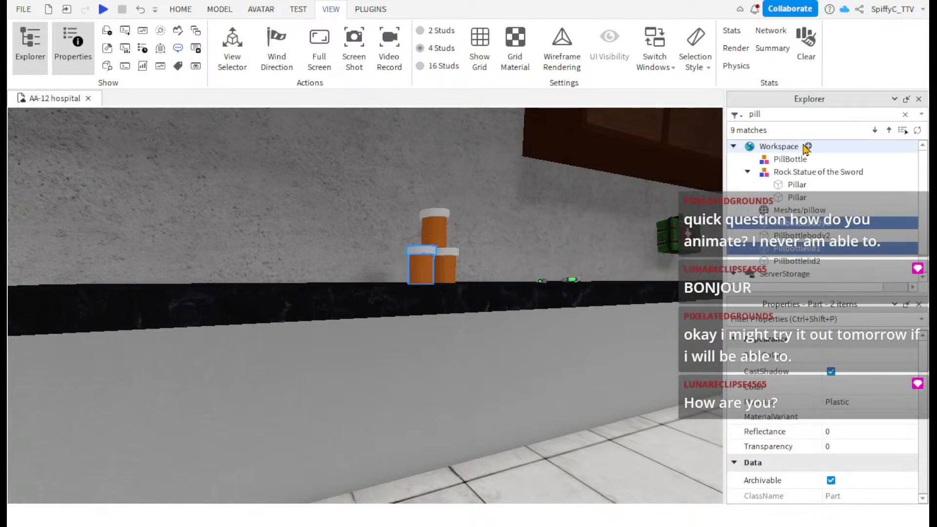
- Examine the ungrouped bottle bodies and lids one by one, checking which part each name highlights and their properties
left_click(802, 236)
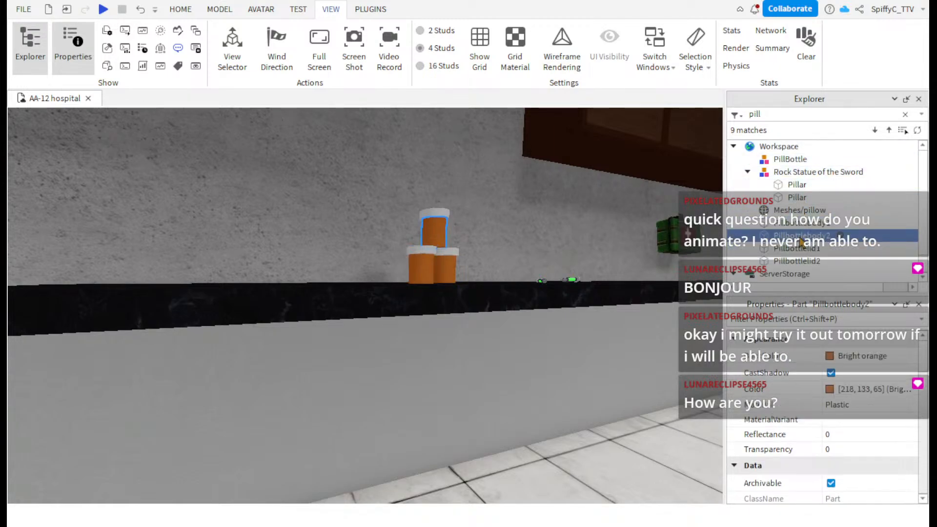
left_click(797, 250)
left_click(792, 226)
left_click(796, 248)
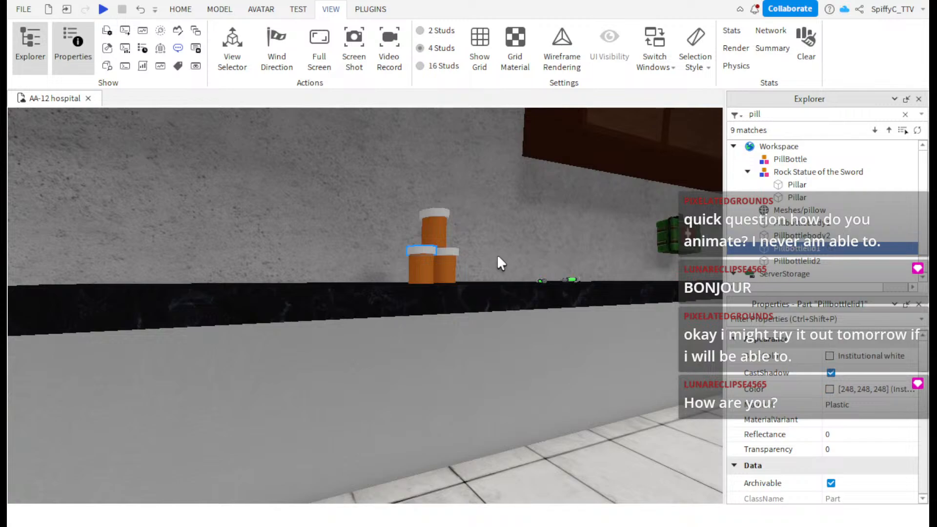
left_click(790, 237)
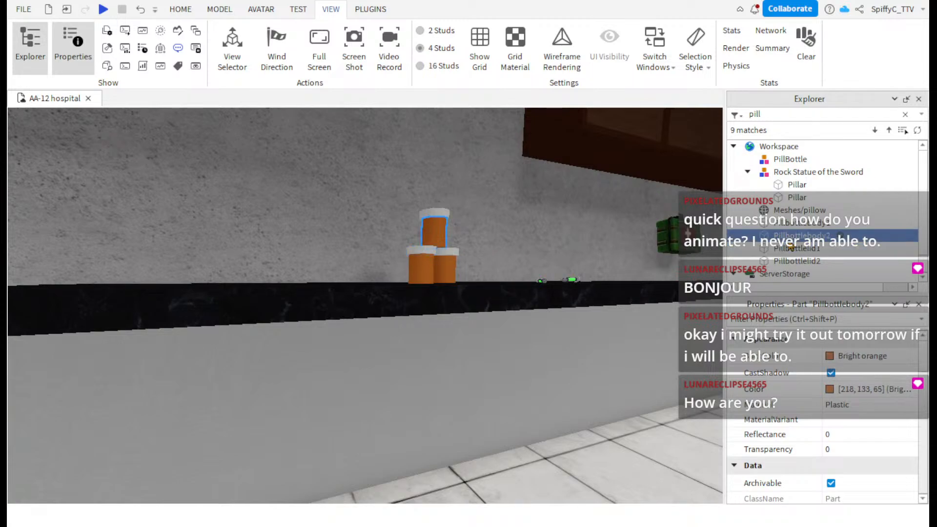
scroll(804, 411, "down", 3)
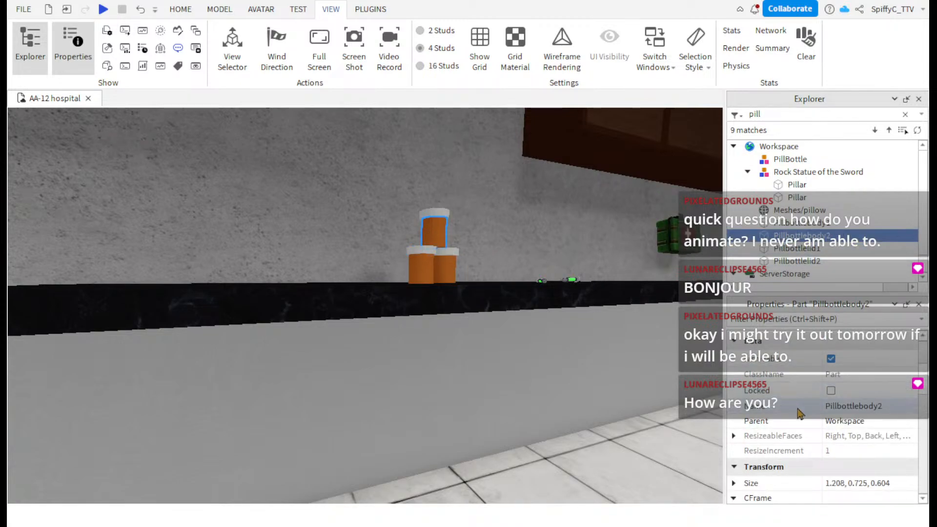
scroll(804, 411, "down", 2)
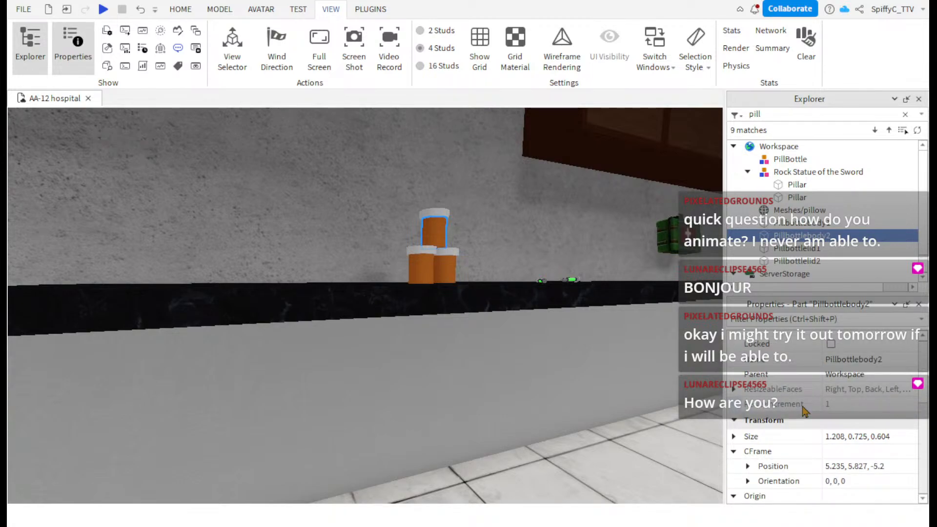
scroll(803, 412, "up", 2)
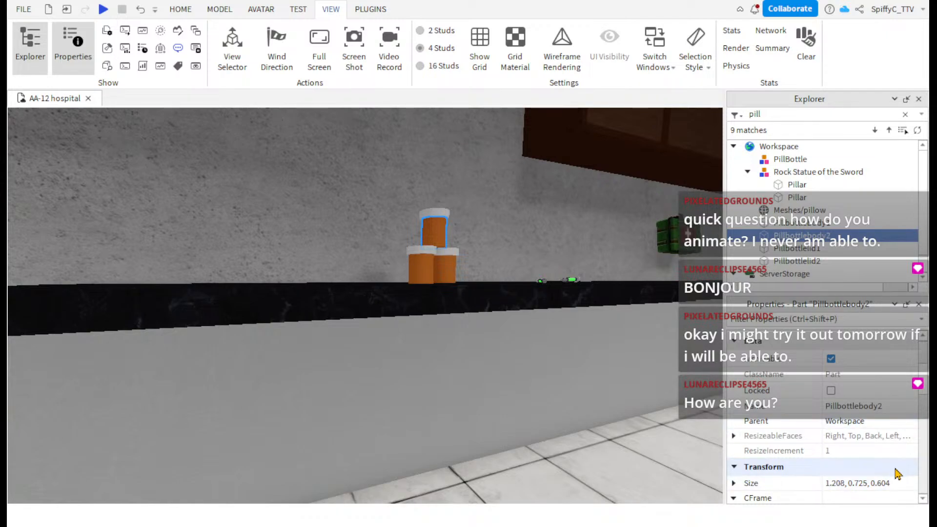
left_click(781, 250)
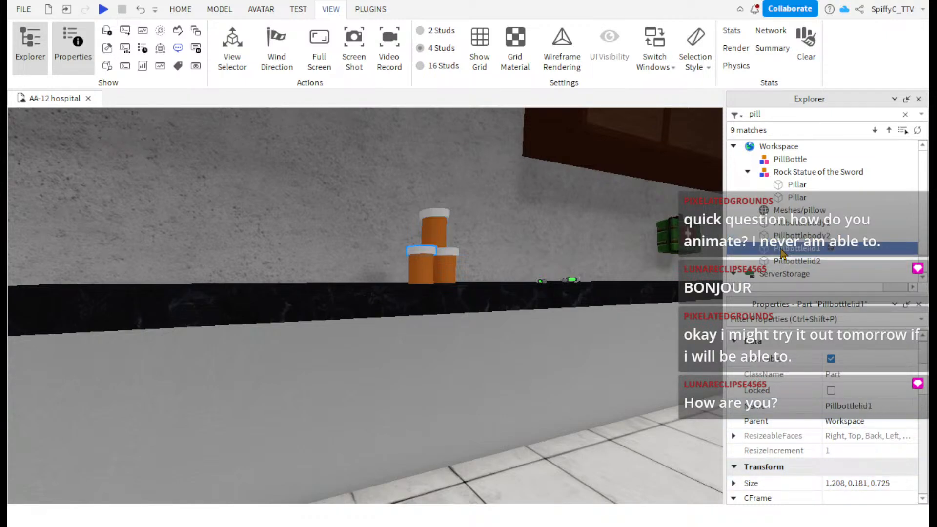
left_click(782, 237)
left_click(782, 225)
left_click(782, 238)
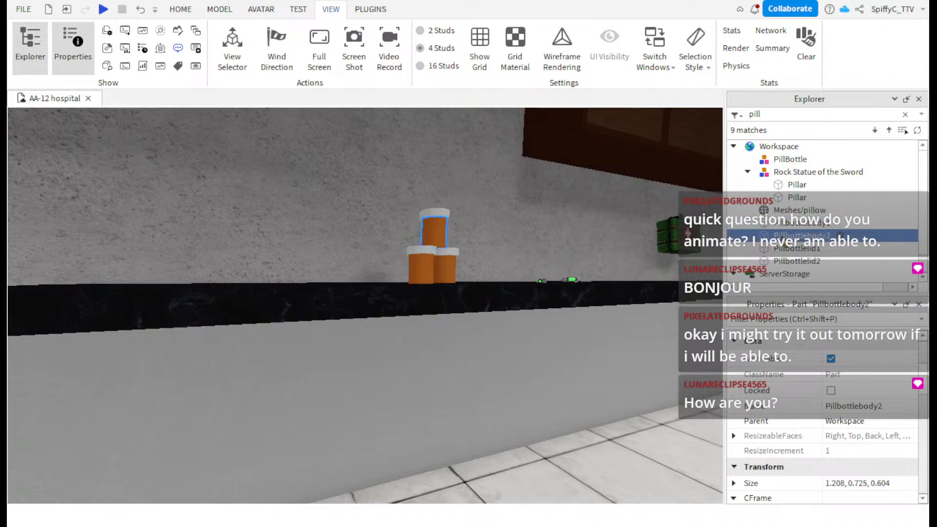
left_click(783, 248)
left_click(786, 260)
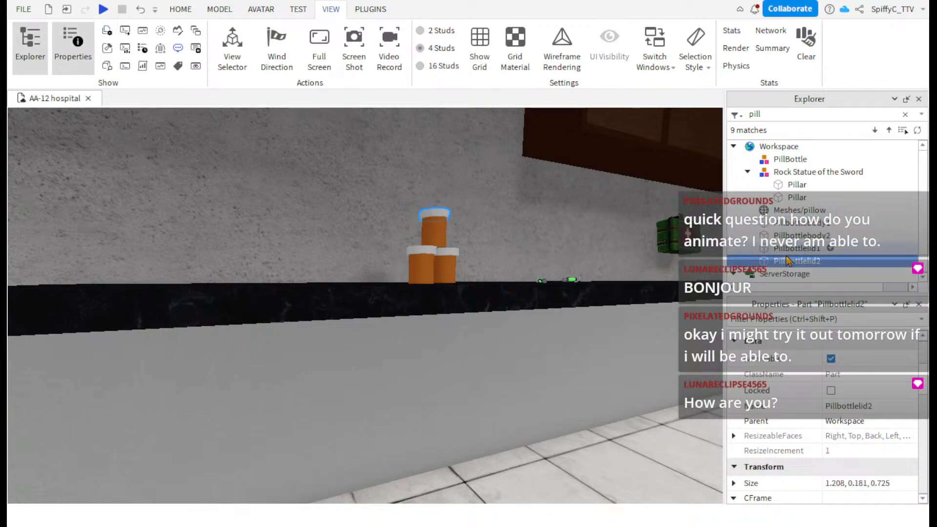
left_click(790, 248)
left_click(790, 235)
left_click(791, 223)
left_click(792, 236)
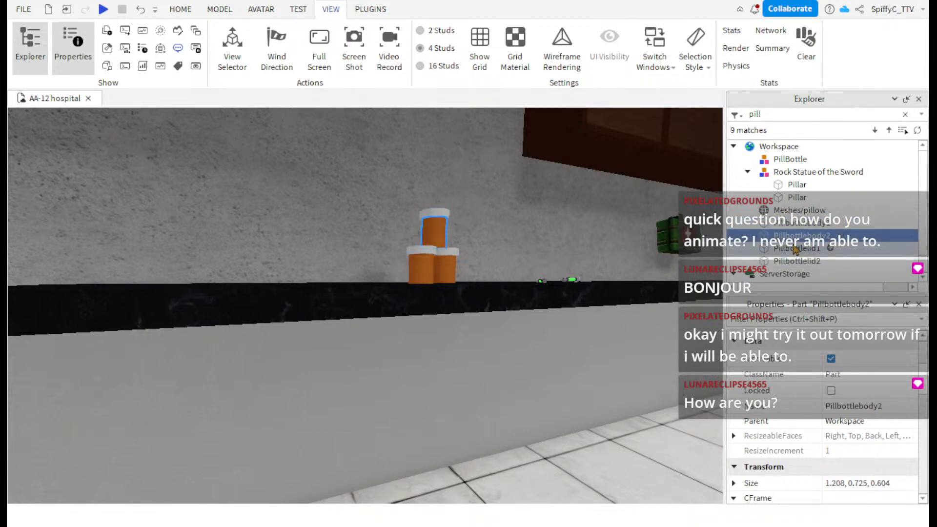
left_click(795, 249)
left_click(796, 262)
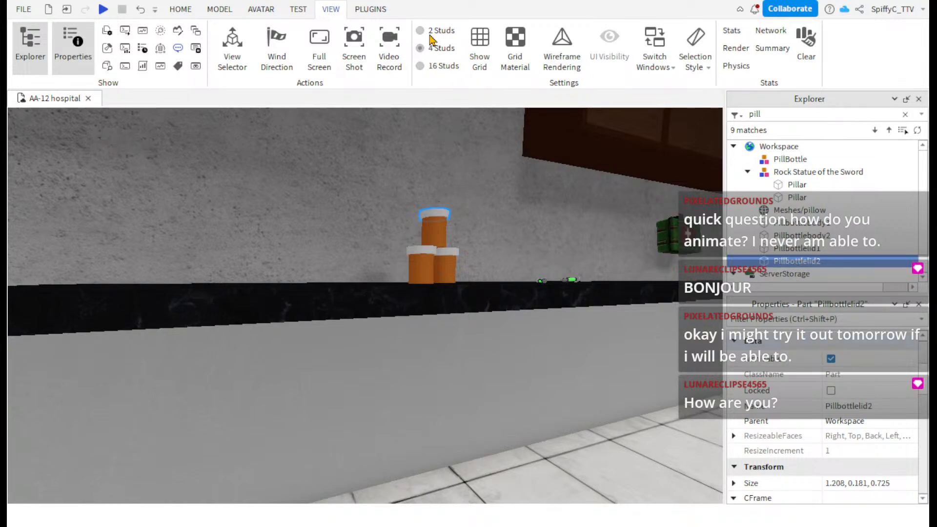
- Reopen the Pill animation in Moon Animator and move its window down so the soldier and bottles are in view
left_click(387, 10)
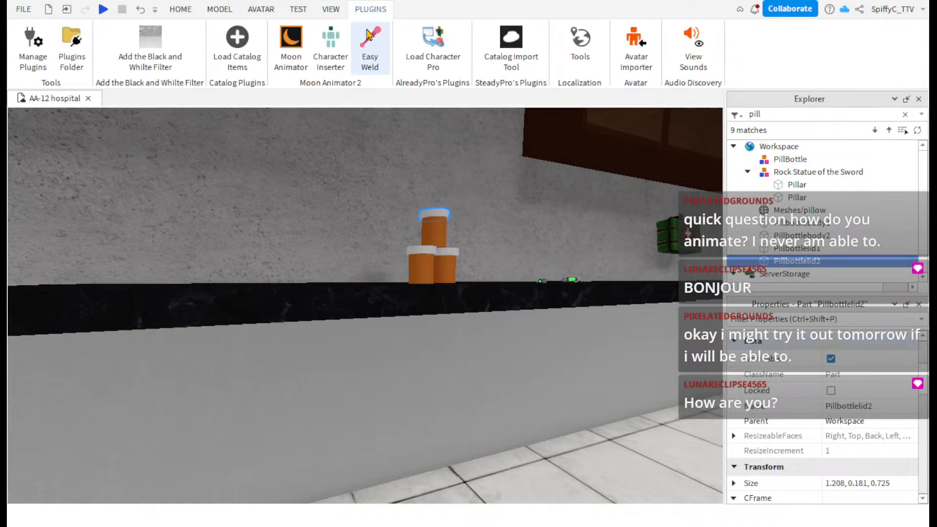
left_click(295, 63)
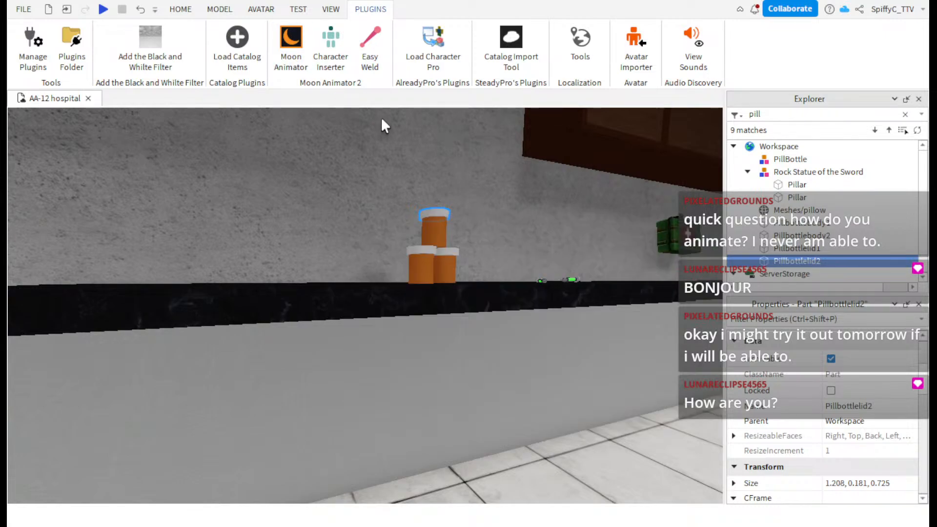
left_click(388, 272)
right_click_drag(506, 179, 507, 182)
left_click_drag(518, 232, 530, 323)
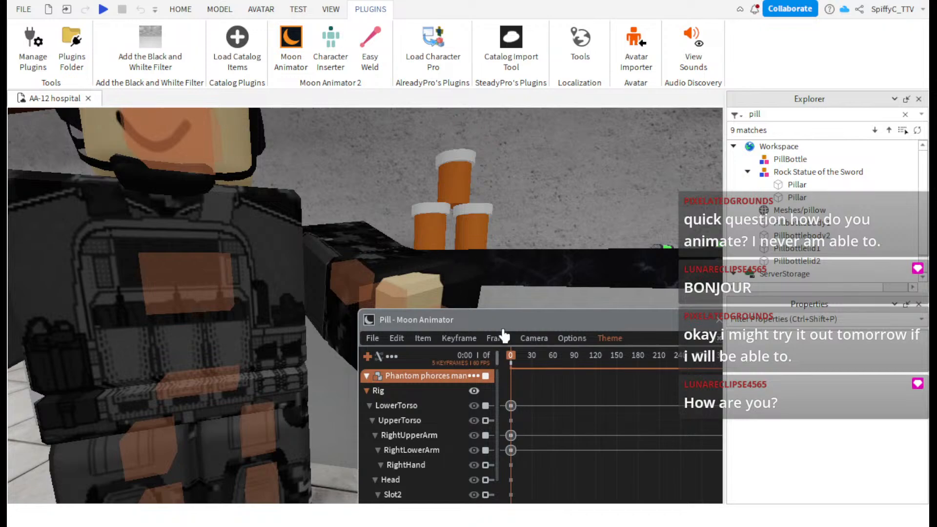
- Add Pillbottlebody1 and Pillbottlelid1 to the Pill animation as separate items with the CFrame property
left_click(422, 338)
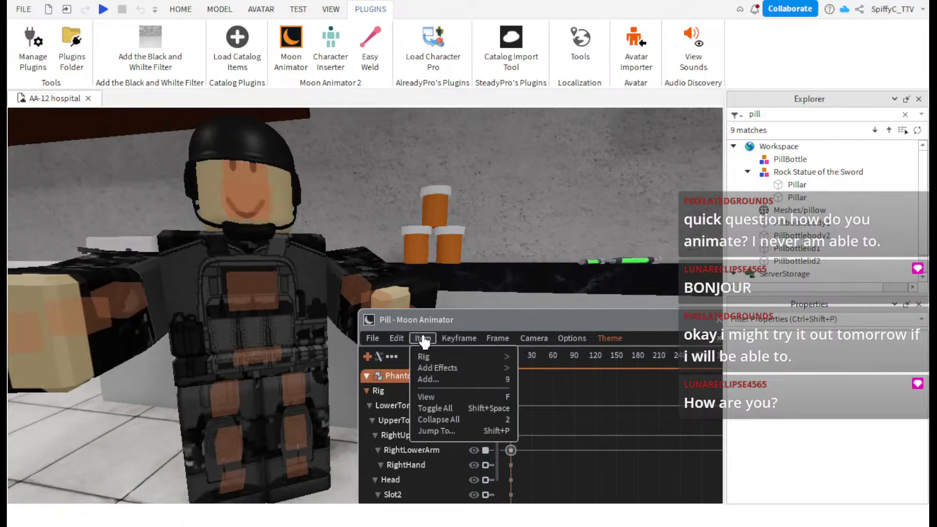
left_click(429, 379)
left_click(415, 248)
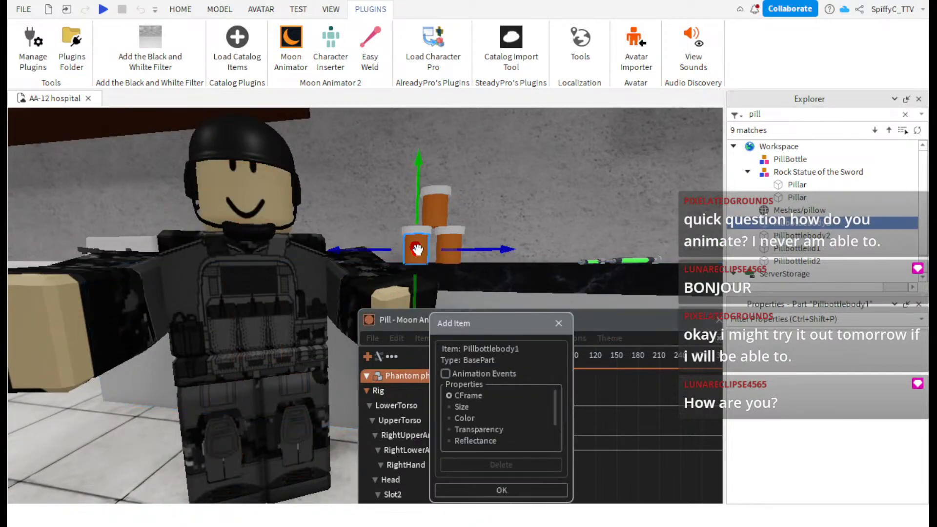
left_click(494, 492)
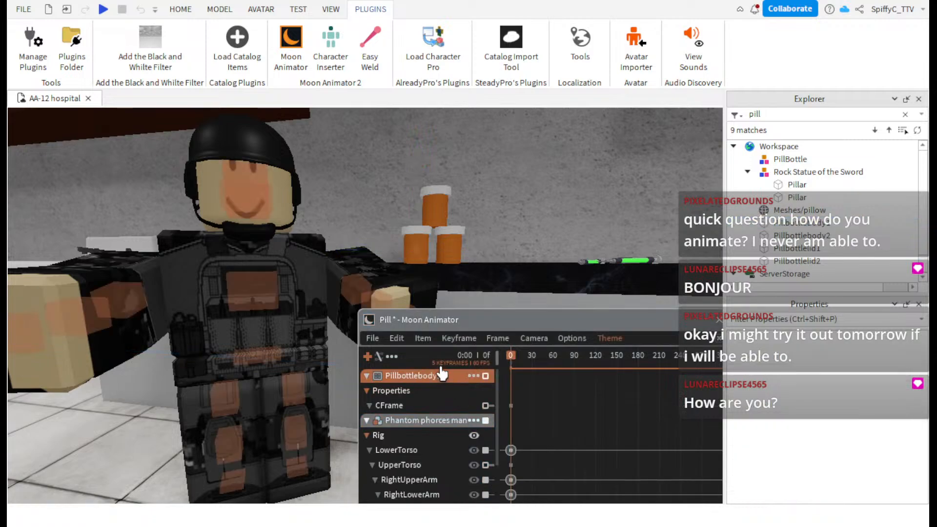
left_click(422, 341)
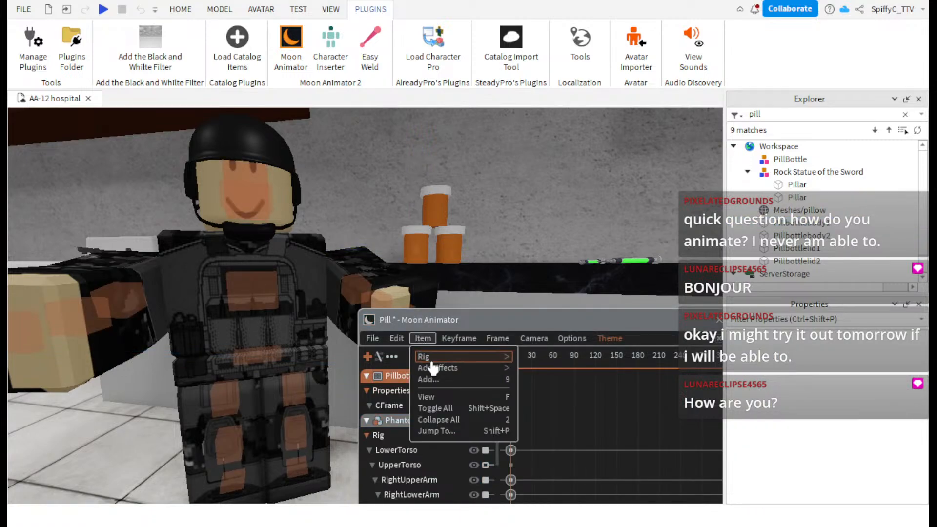
left_click(430, 379)
left_click(427, 229)
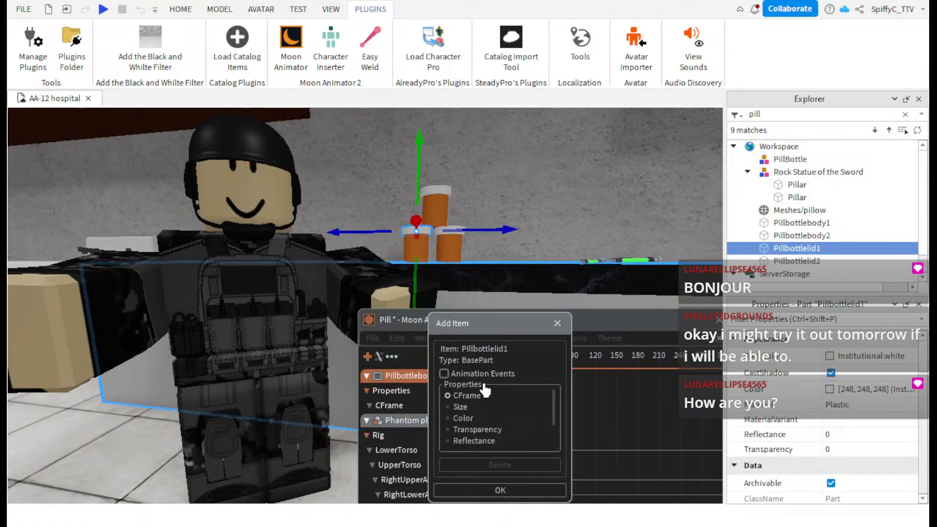
left_click(498, 491)
- Add Pillbottlebody2 and Pillbottlelid2 to the Pill animation as separate items with the CFrame property
left_click(428, 338)
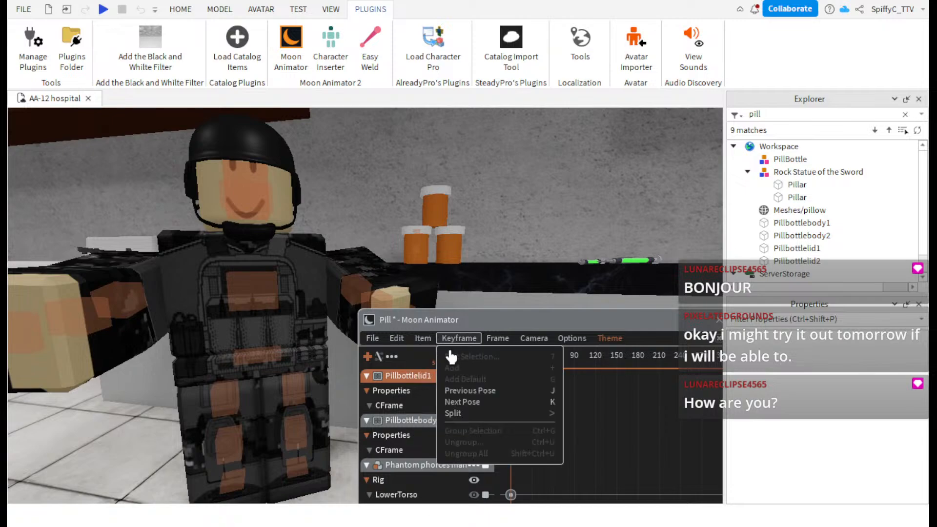
left_click(434, 379)
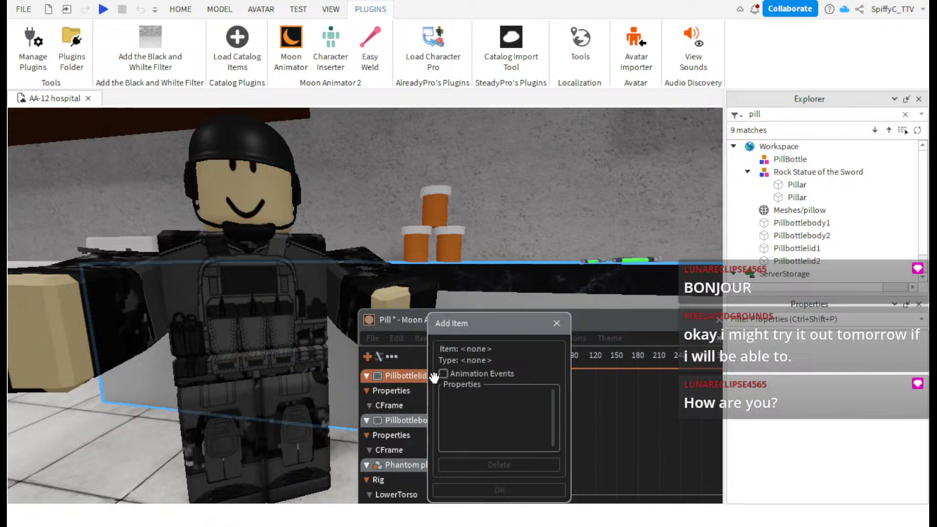
left_click(434, 206)
left_click(508, 491)
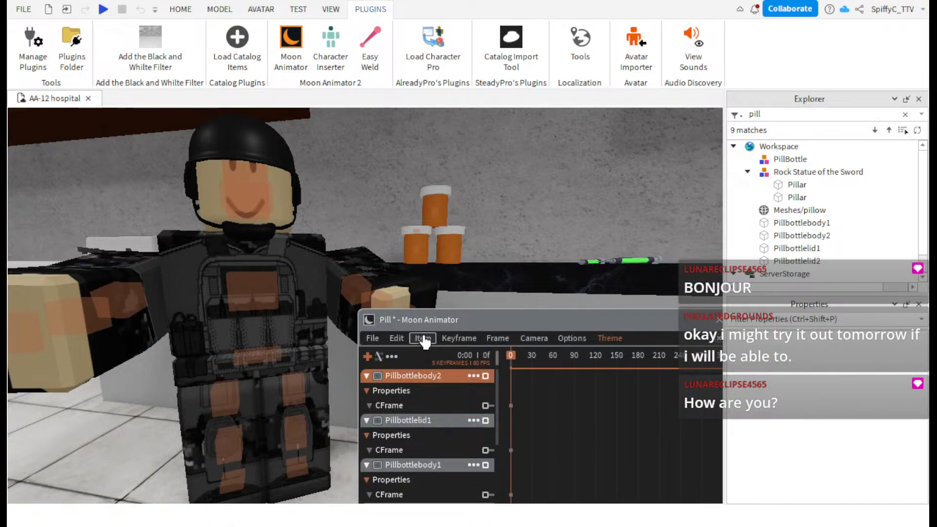
left_click(420, 338)
left_click(434, 378)
left_click(436, 191)
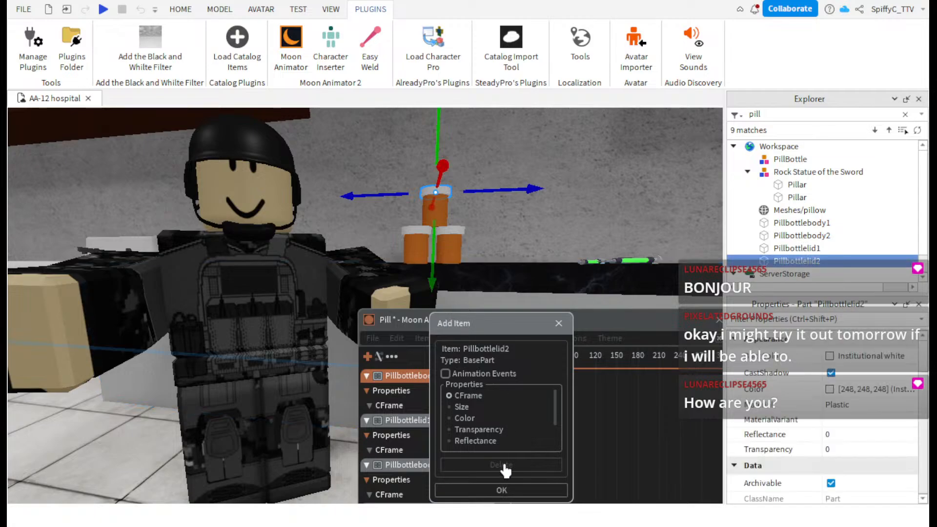
left_click(501, 490)
- Move Pillbottlebody1 and Pillbottlelid1 together from the counter to the soldier's hand nearest the counter at frame 0
left_click(417, 248)
right_click_drag(441, 194, 441, 193)
left_click(391, 236, "ctrl")
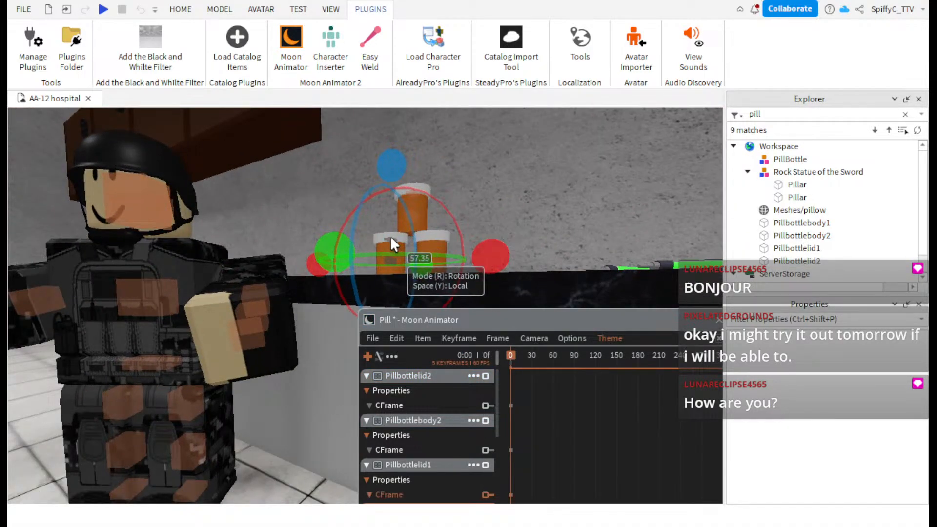
key("r")
left_click_drag(358, 253, 207, 228)
left_click_drag(300, 305, 306, 370)
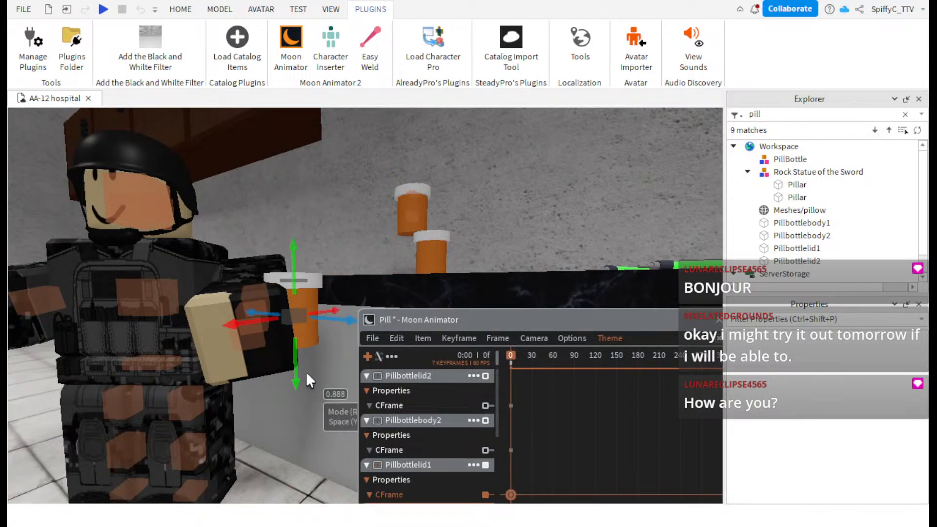
left_click_drag(254, 320, 172, 338)
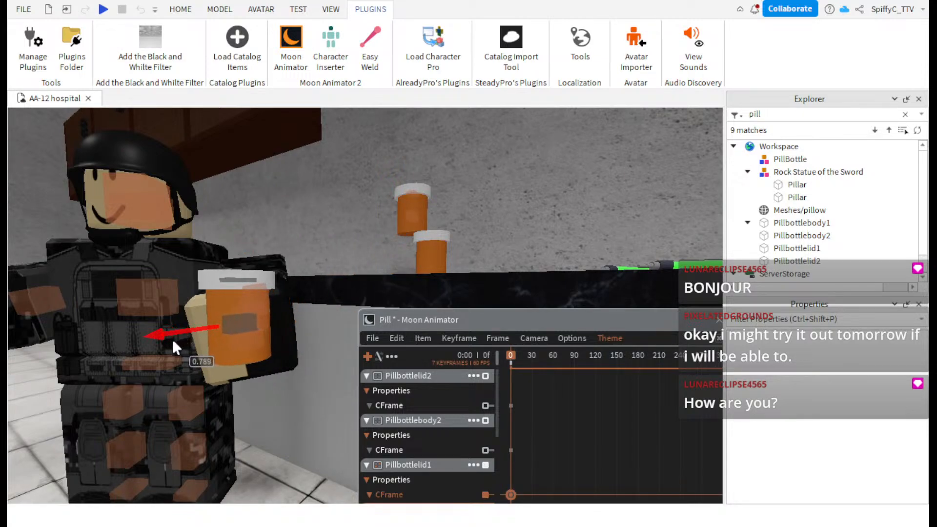
- Tilt the first bottle and nudge it until it sits in the soldier's grip
key("r")
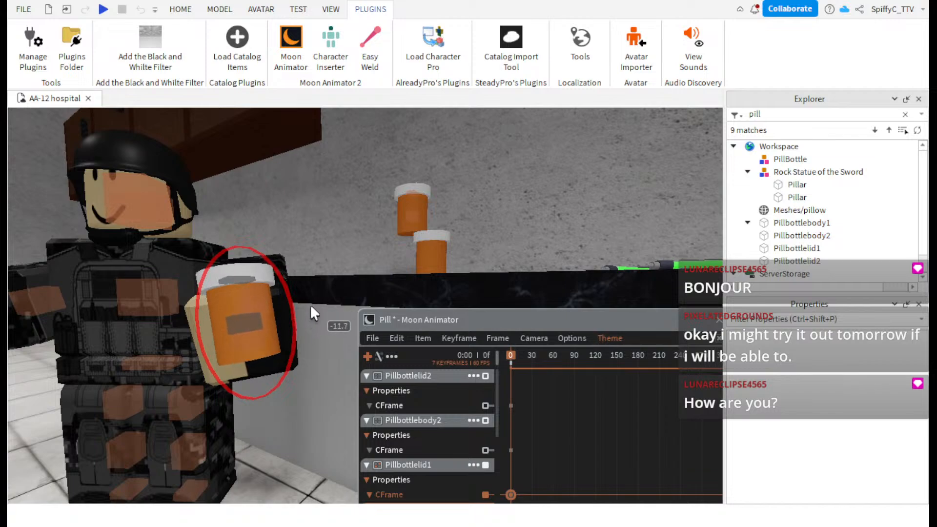
left_click_drag(283, 312, 274, 315)
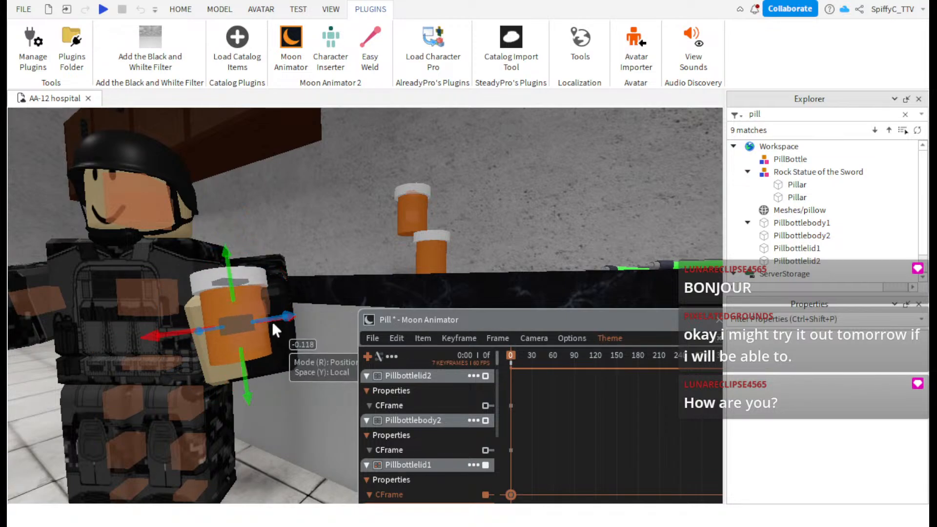
key("r")
left_click_drag(108, 343, 110, 347)
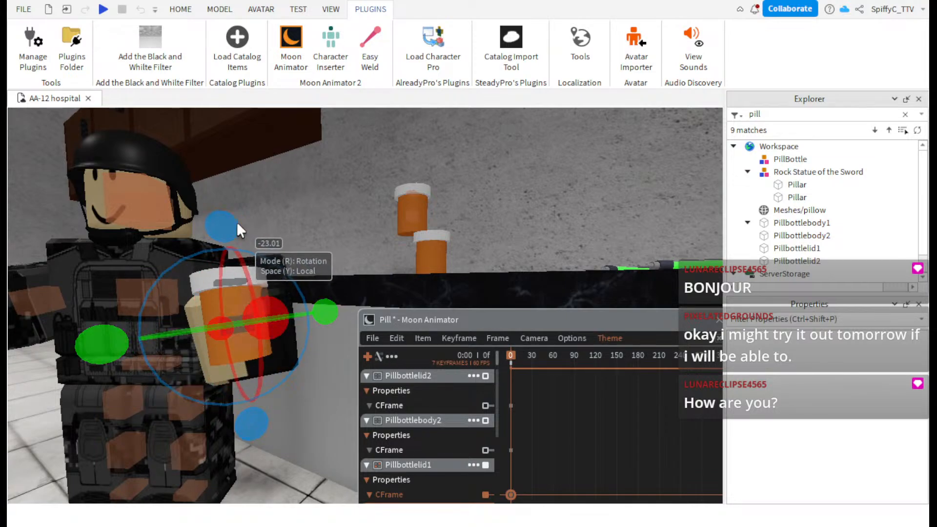
mouse_move(264, 317)
left_mouse_down()
mouse_move(260, 337)
mouse_move(255, 329)
left_mouse_up()
key("r")
left_click_drag(197, 327, 188, 327)
- Move Pillbottlebody2 and Pillbottlelid2 together from the counter stack to the soldier's empty right hand
right_click_drag(203, 333, 203, 331)
key("w")
key("s")
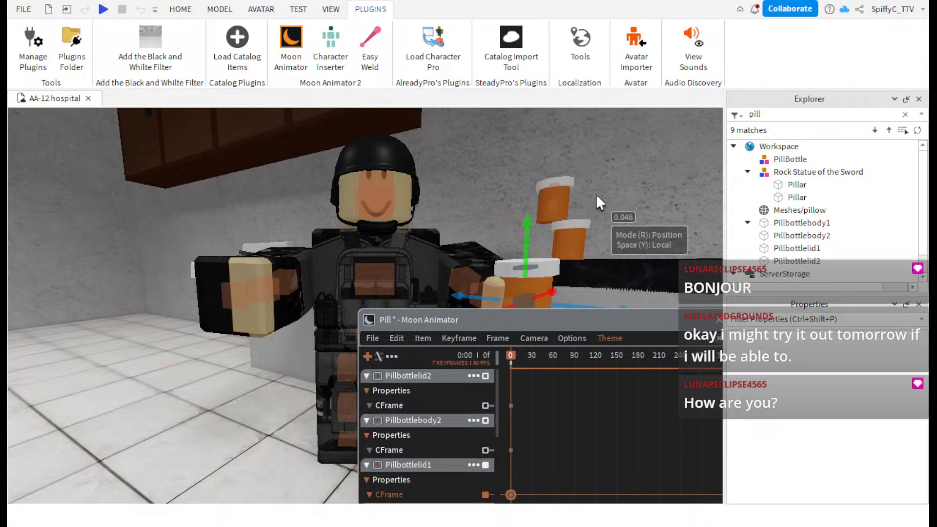
left_click(551, 203)
left_click_drag(551, 182, 568, 191)
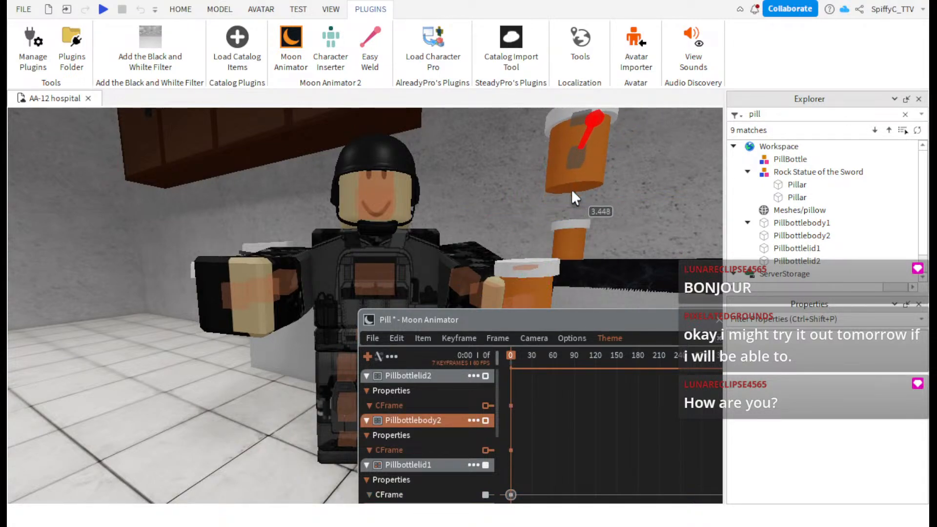
left_click_drag(520, 162, 162, 147)
left_click_drag(245, 223, 253, 338)
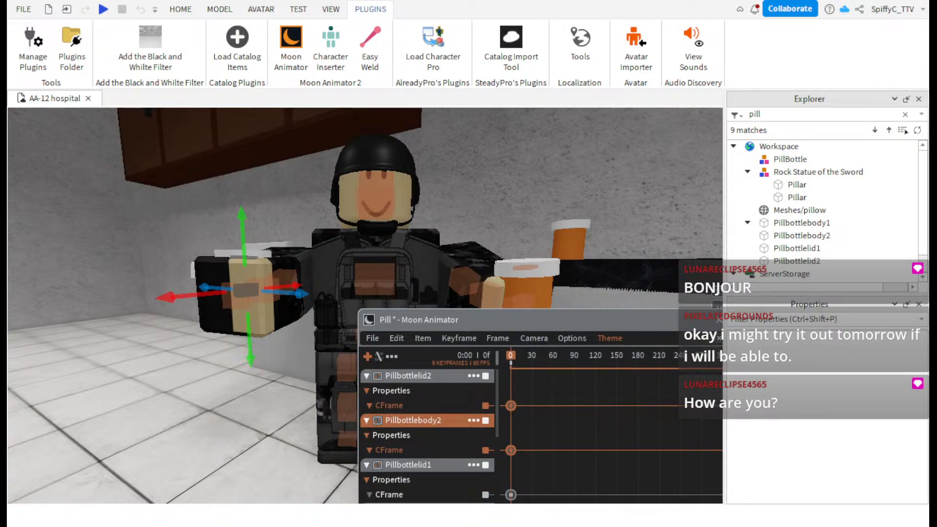
left_click_drag(209, 295, 149, 293)
- Tilt the second bottle sideways and adjust its position in the soldier's right hand
key("r")
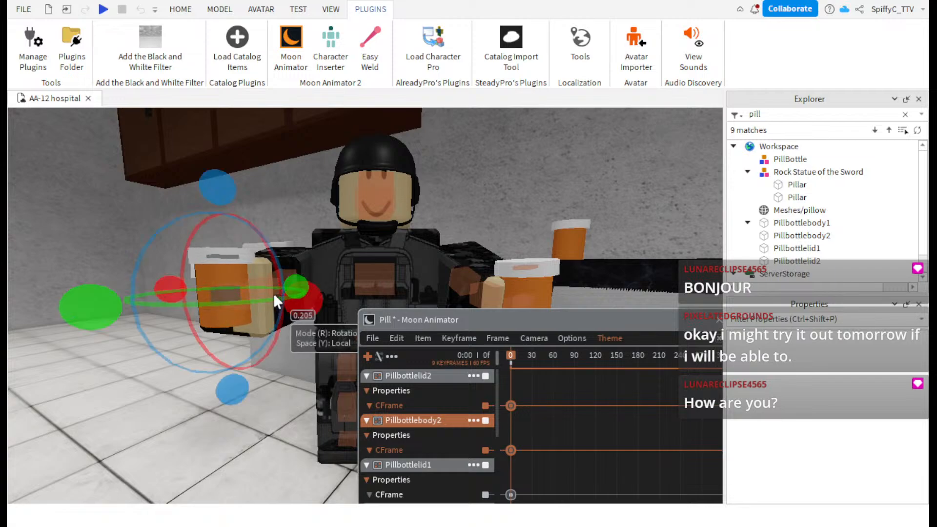
left_click_drag(273, 293, 213, 206)
key("r")
scroll(400, 211, "up", 3)
scroll(400, 210, "down", 2)
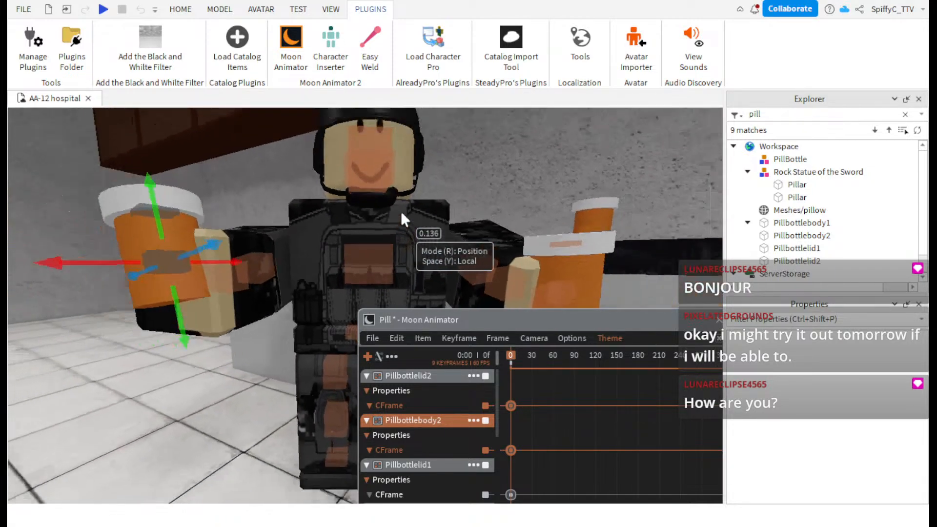
scroll(401, 213, "down", 2)
- Save the Pill animation and move the Moon Animator window up slightly to expose more of the timeline
left_click(372, 337)
left_click(378, 362)
left_click_drag(421, 323, 400, 310)
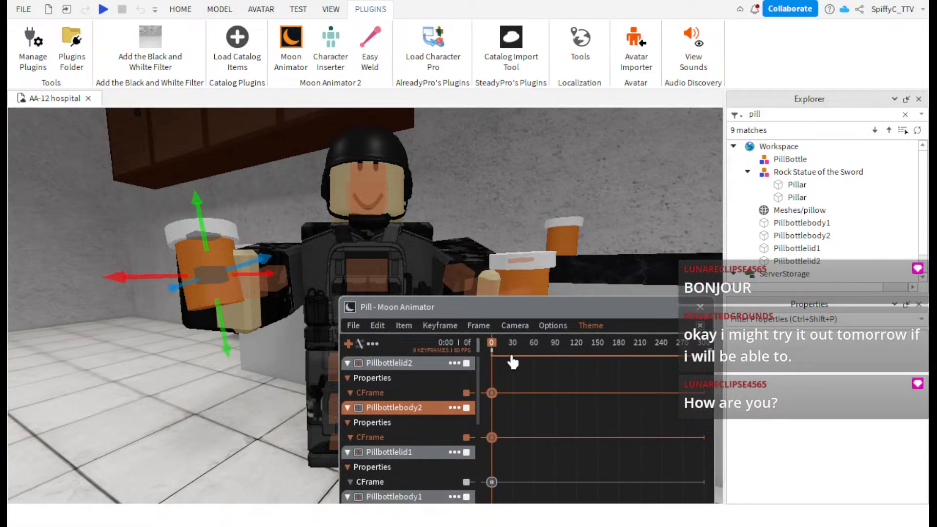
scroll(506, 259, "up", 4)
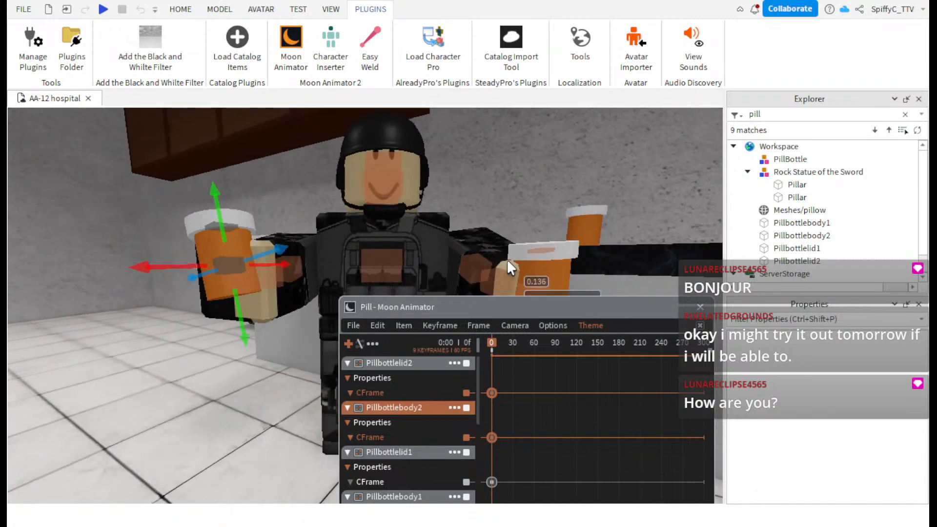
scroll(507, 258, "down", 4)
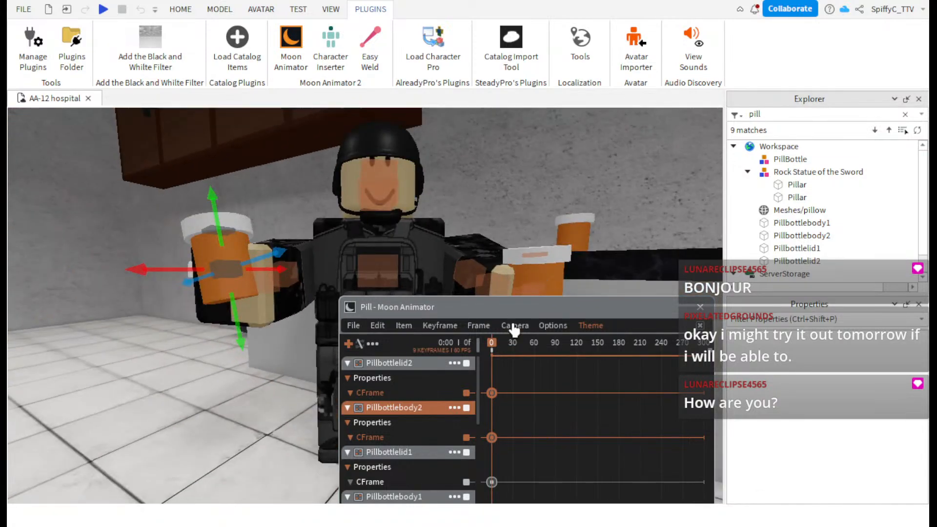
- At frame 10, rotate the soldier's right upper arm and his other arm so both hands lift
left_click_drag(493, 346, 499, 357)
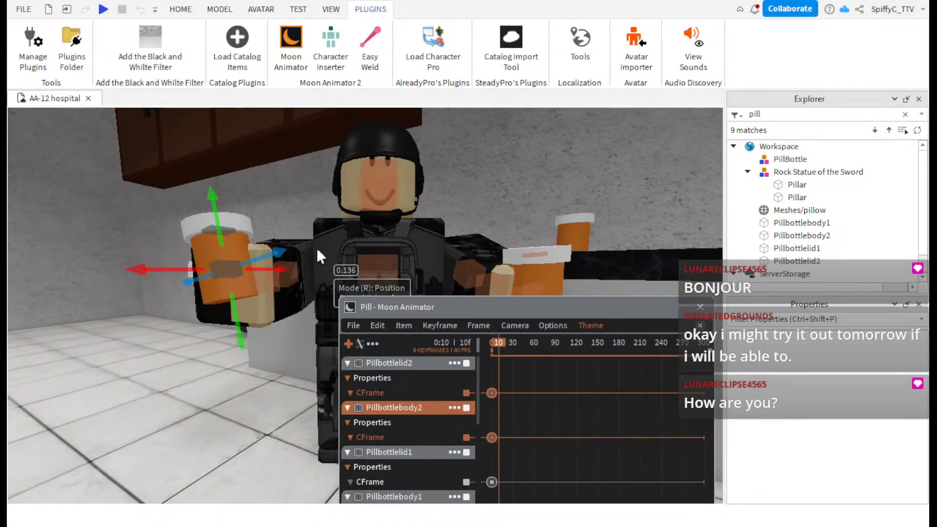
left_click(290, 285)
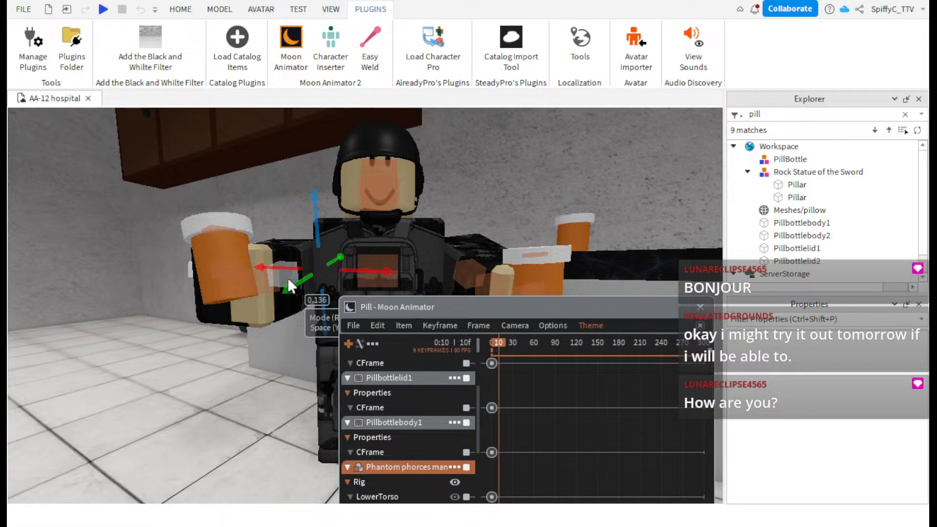
key("r")
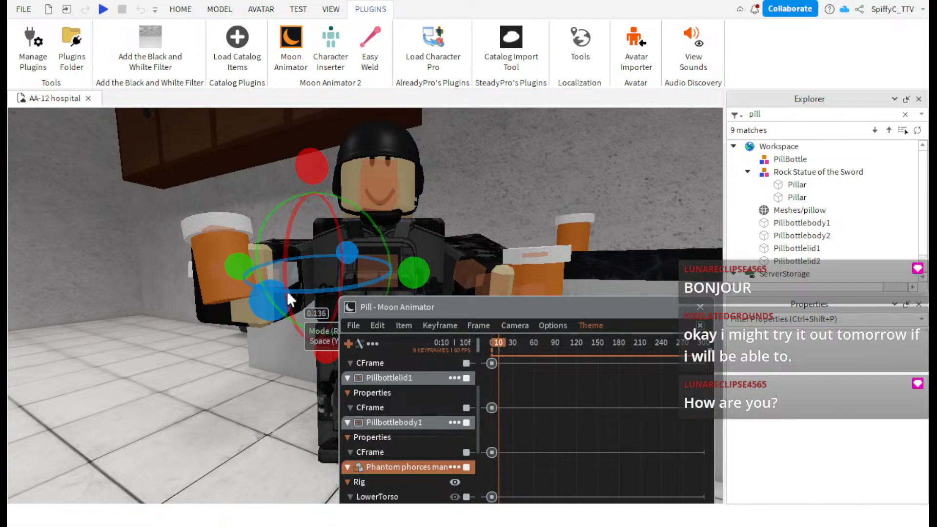
left_click_drag(305, 163, 313, 162)
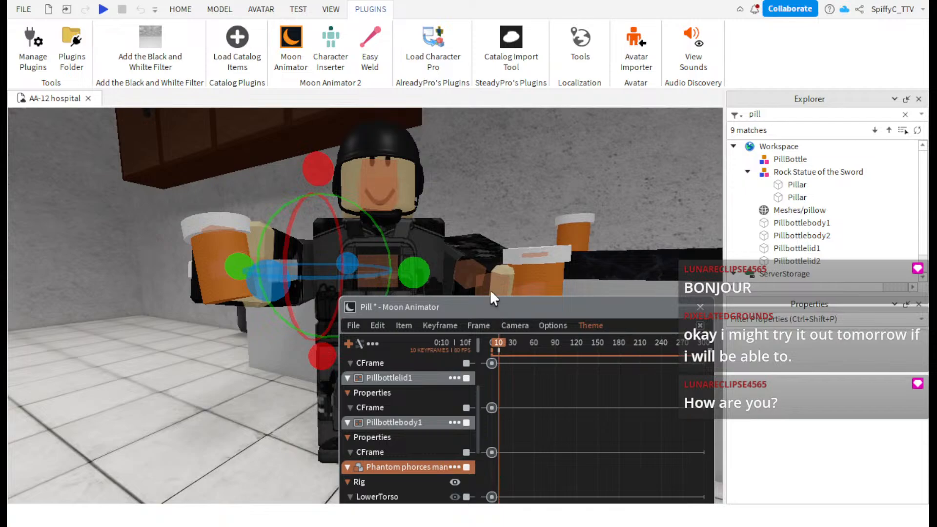
left_click(466, 257)
mouse_move(445, 159)
left_mouse_down()
mouse_move(444, 169)
mouse_move(428, 154)
left_mouse_up()
- Raise Pillbottlebody1 and Pillbottlelid1 by about 0.55 at frame 10 to follow the lifted hand
left_click(541, 282)
right_click_drag(539, 283, 558, 282)
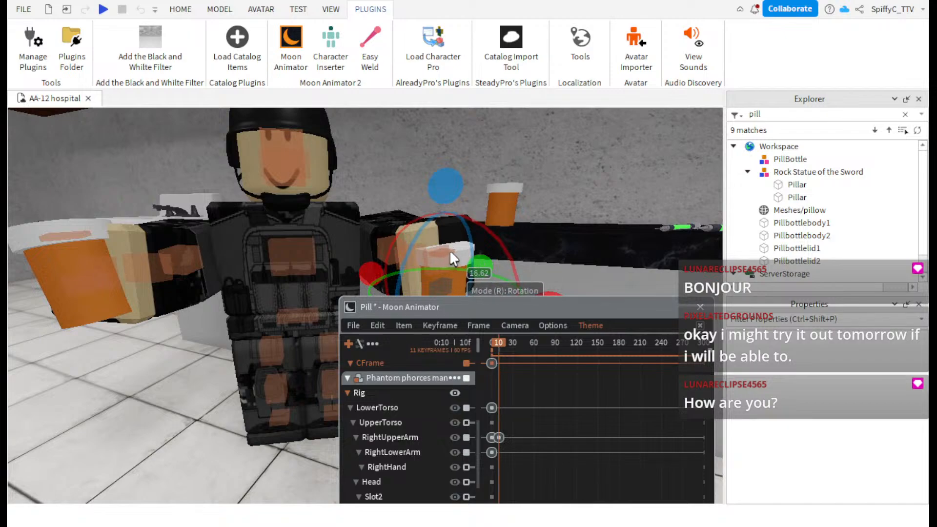
left_click(449, 250)
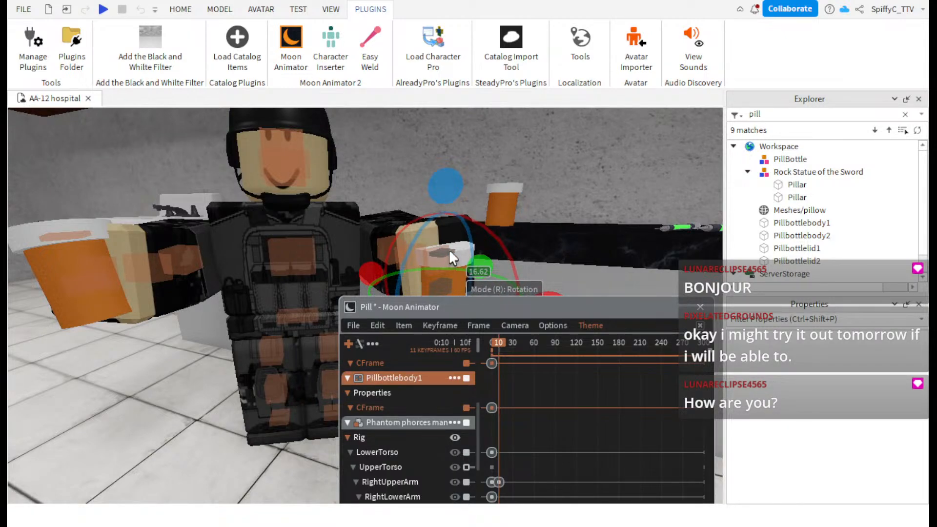
left_click_drag(449, 249, 441, 192)
key("r")
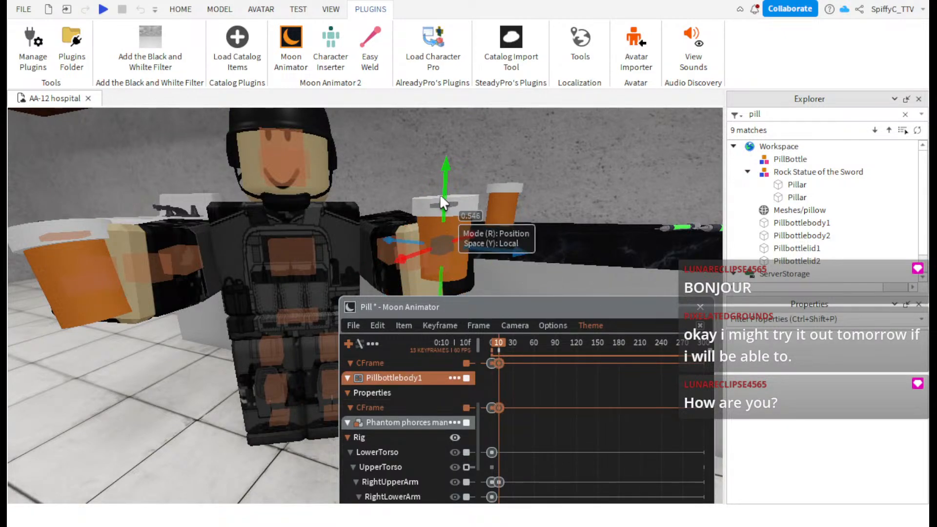
- Raise Pillbottlebody2 and Pillbottlelid2 by about 0.3 at frame 10 to follow the soldier's right hand
right_click_drag(329, 224, 329, 225)
left_click(101, 277)
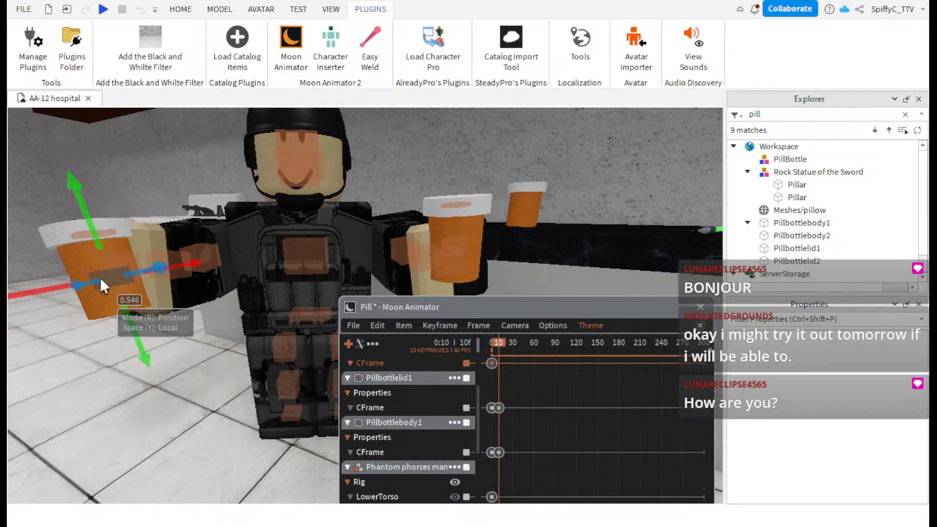
left_click(85, 236, "ctrl")
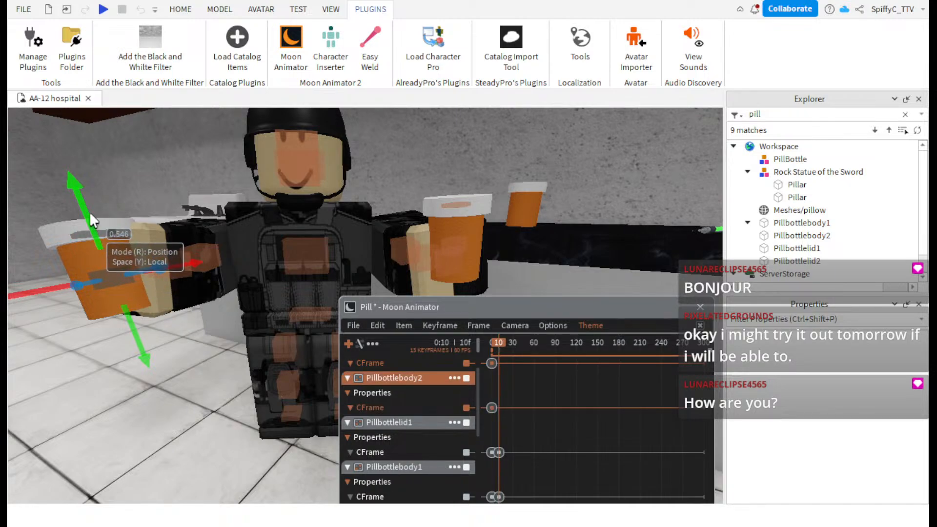
left_click_drag(90, 212, 83, 175)
- Play back the arm and bottle movement, and set the playhead to frame 20
left_click(496, 343)
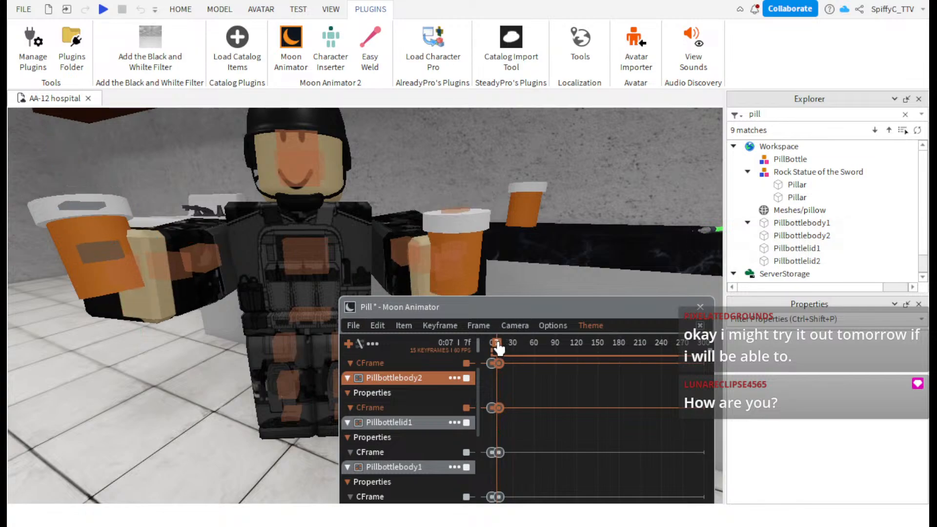
key("space")
scroll(354, 246, "down", 5)
scroll(355, 246, "up", 4)
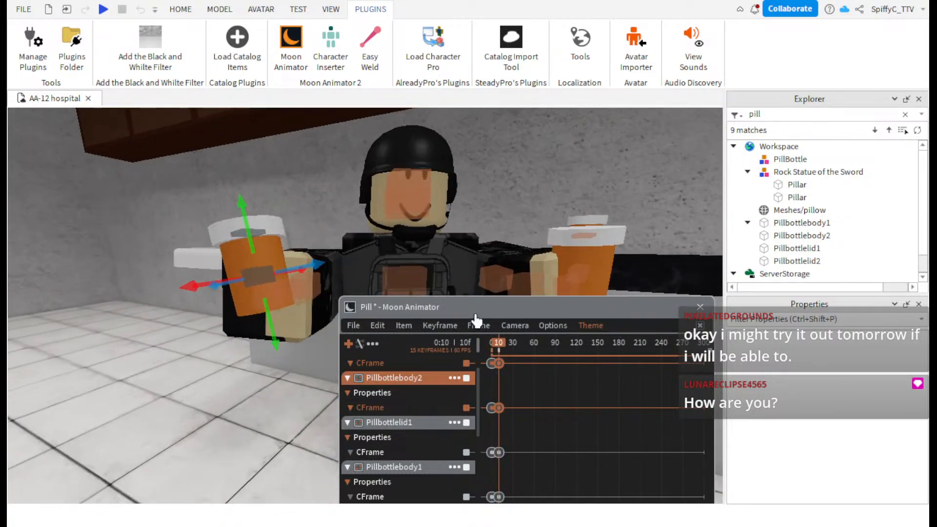
mouse_move(505, 351)
left_mouse_down()
mouse_move(515, 360)
mouse_move(506, 361)
left_mouse_up()
- Try to raise Pillbottlelid2 by about 0.29 at frame 20, and undo the move
left_click(263, 232)
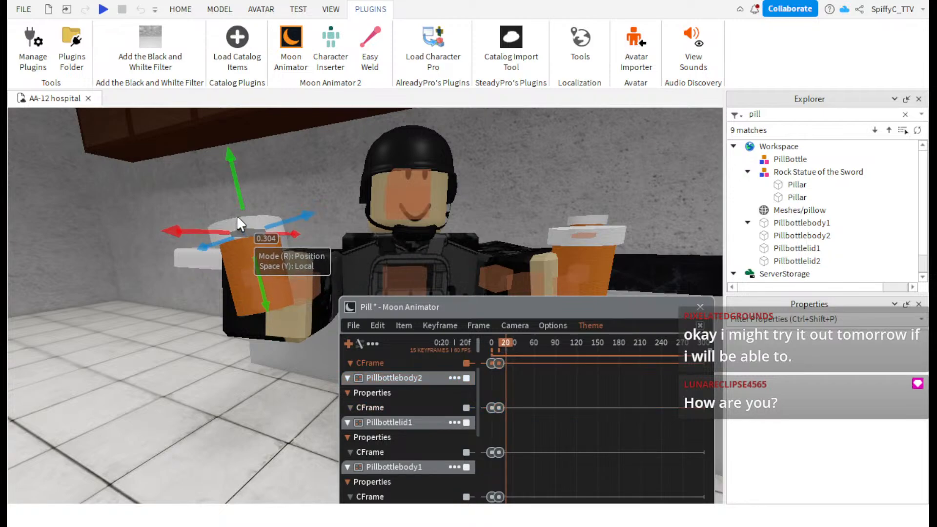
left_click(234, 199)
left_click_drag(236, 198, 238, 163)
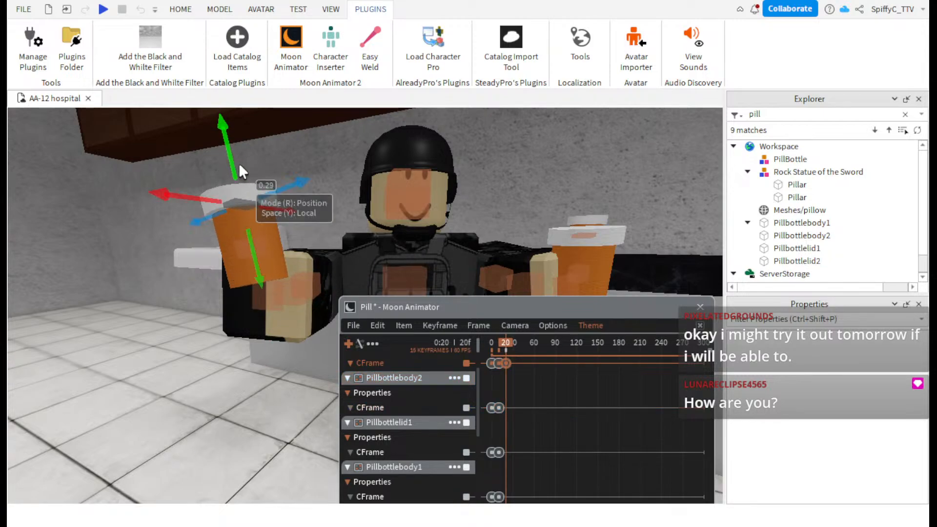
key("ctrl+z")
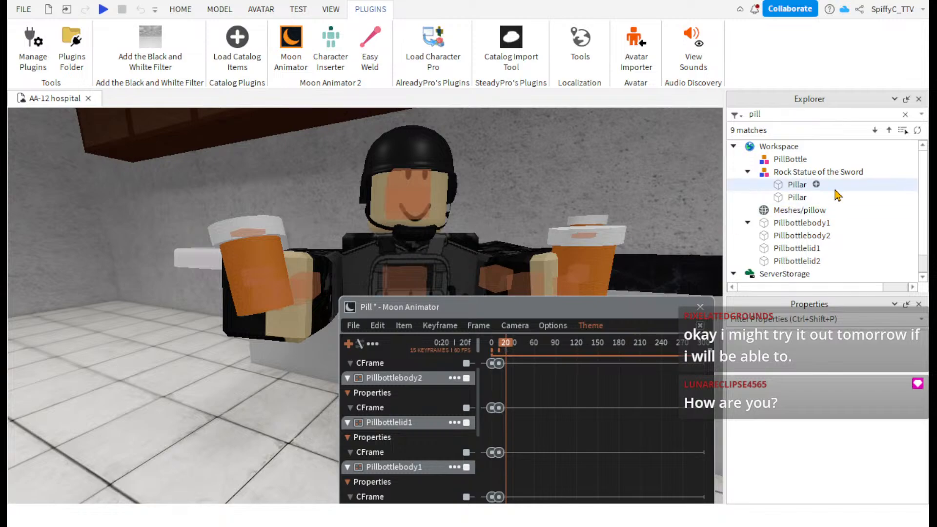
- Search the Explorer for pillbottle and check which parts PillBottle and Pillbottlebody1 select in the scene
left_click(813, 112)
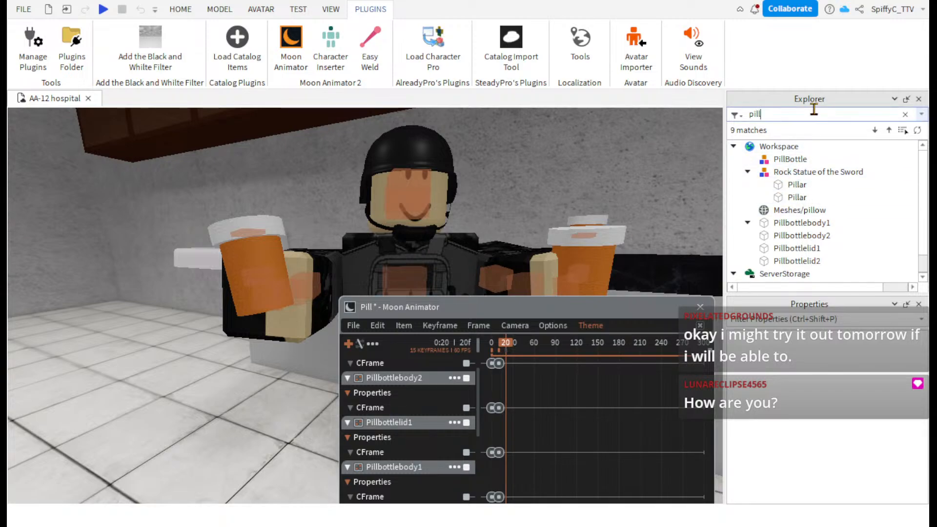
type("bottle")
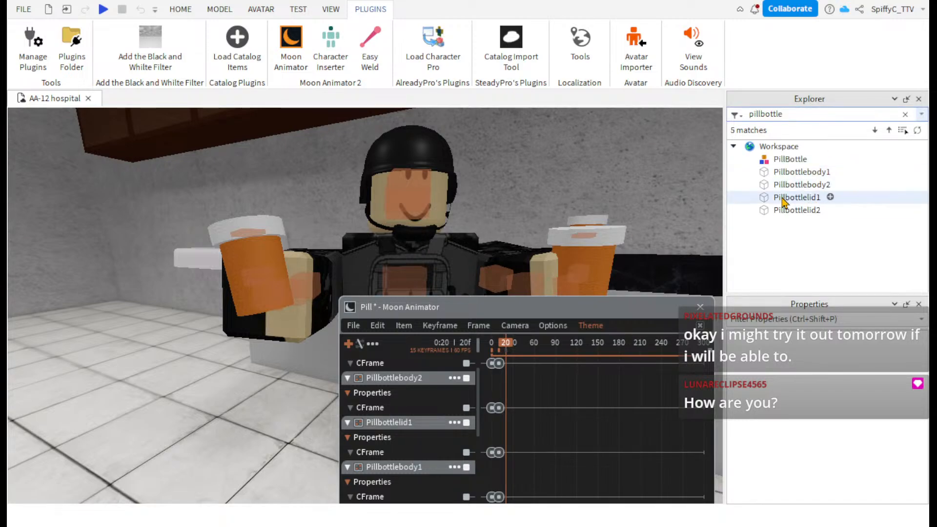
left_click(770, 186)
left_click(782, 159)
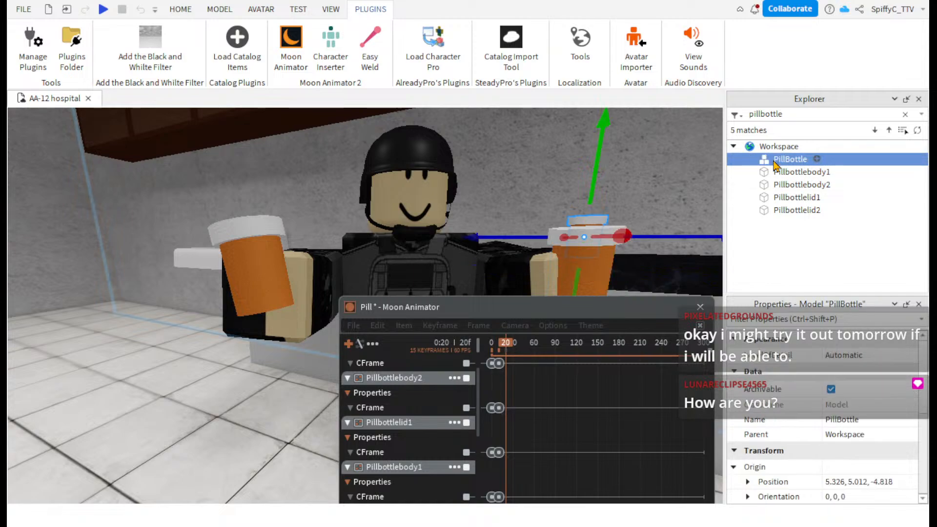
left_click(785, 172)
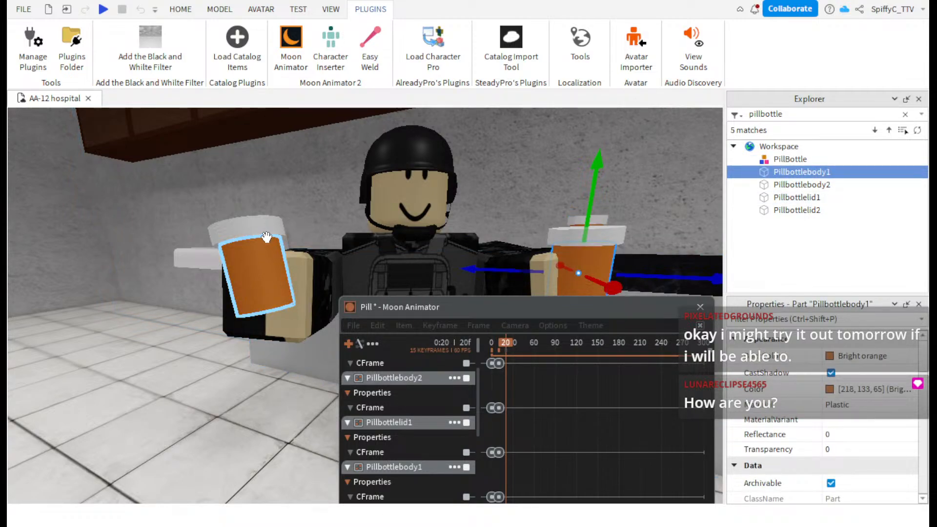
- Raise Pillbottlebody2 by about 0.13 at frame 20
left_click(585, 323)
left_click(242, 227)
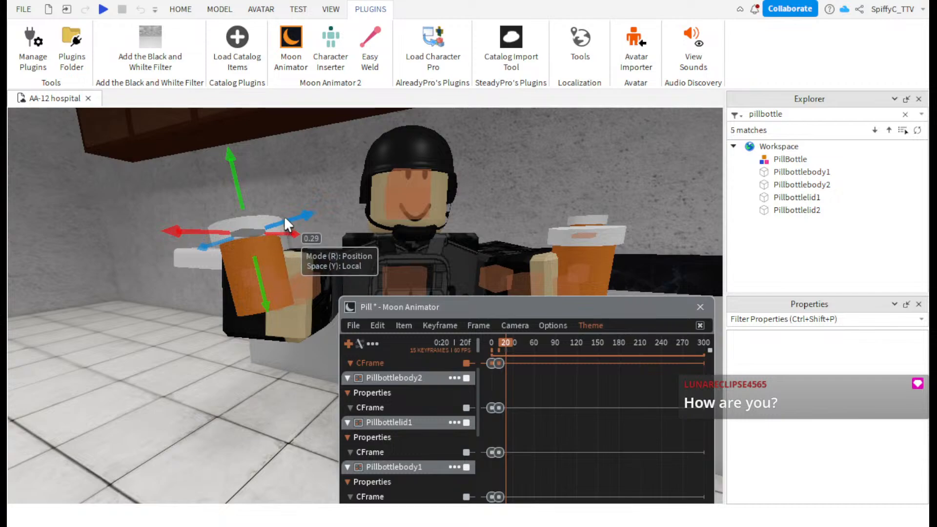
mouse_move(284, 216)
left_mouse_down()
mouse_move(311, 201)
mouse_move(282, 203)
left_mouse_up()
left_click(297, 232)
left_click(257, 273)
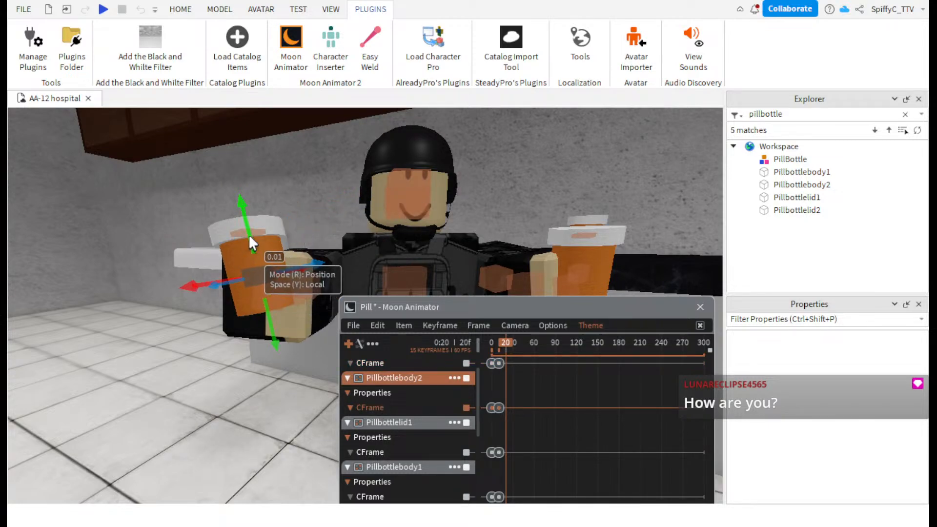
left_click_drag(248, 234, 272, 218)
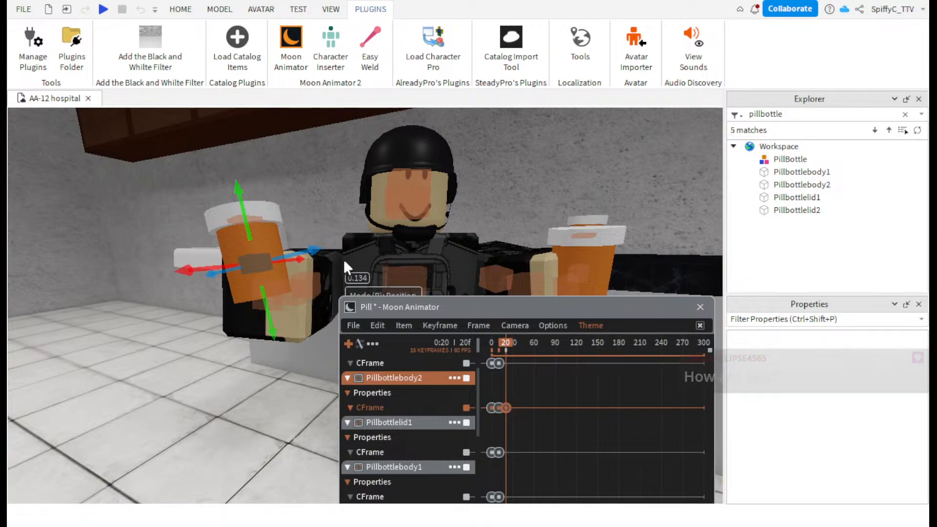
- Clear the Explorer search and delete the Part welds inside Pillbottlebody1 and Pillbottlebody2
left_click(785, 184)
left_click(786, 172)
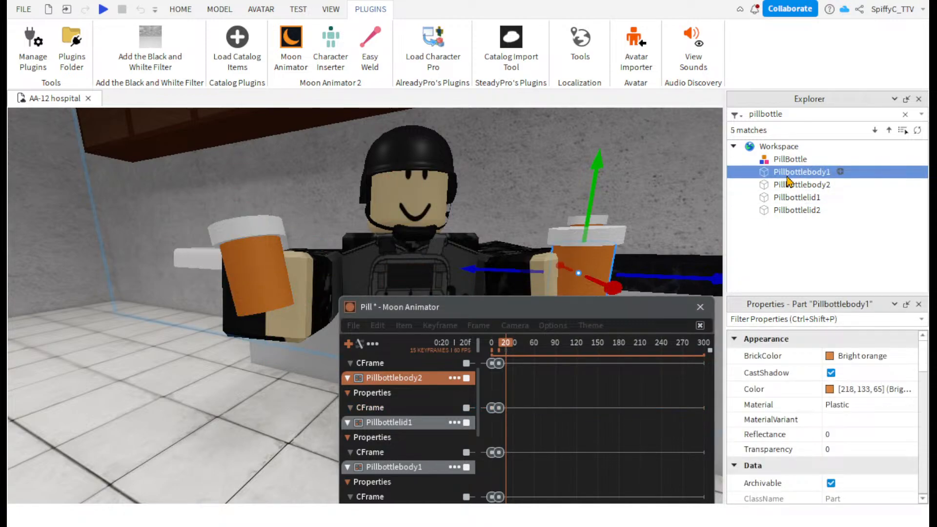
left_click(904, 115)
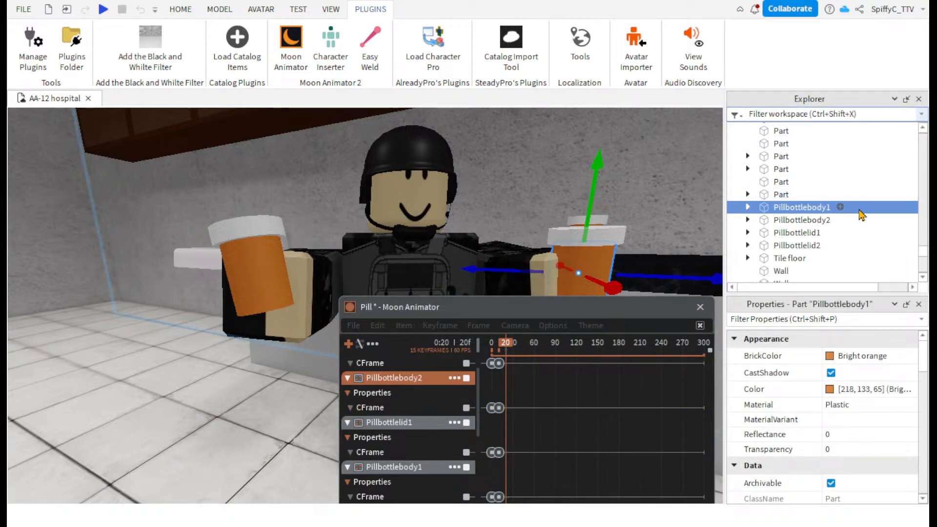
left_click(747, 206)
left_click(791, 232)
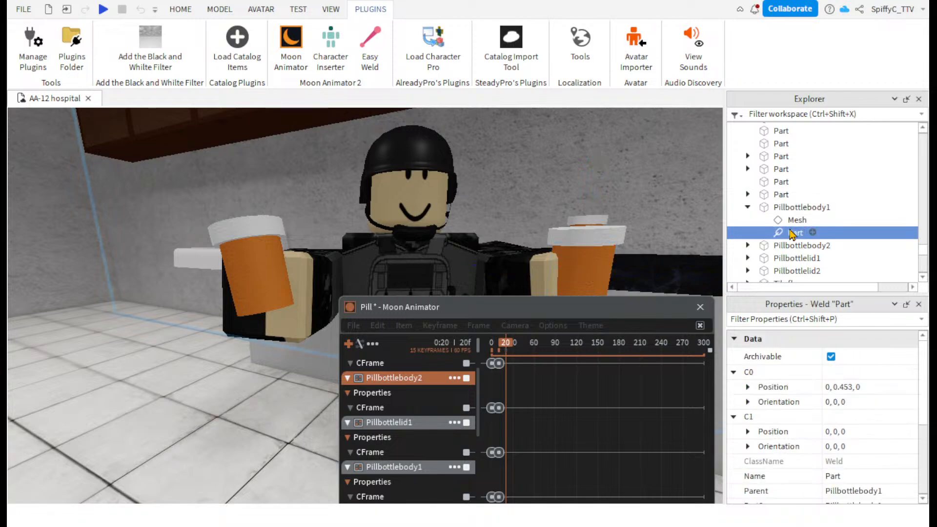
key("Delete")
left_click(747, 245)
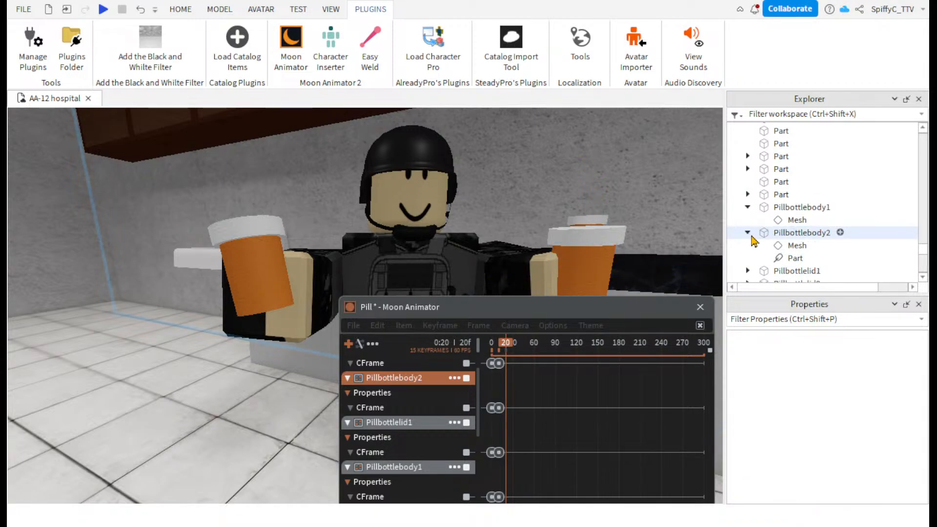
left_click(786, 257)
key("Delete")
- Check Pillbottlelid1 and Pillbottlelid2 for welds in the Explorer, and collapse the expanded bottle parts
left_click(747, 258)
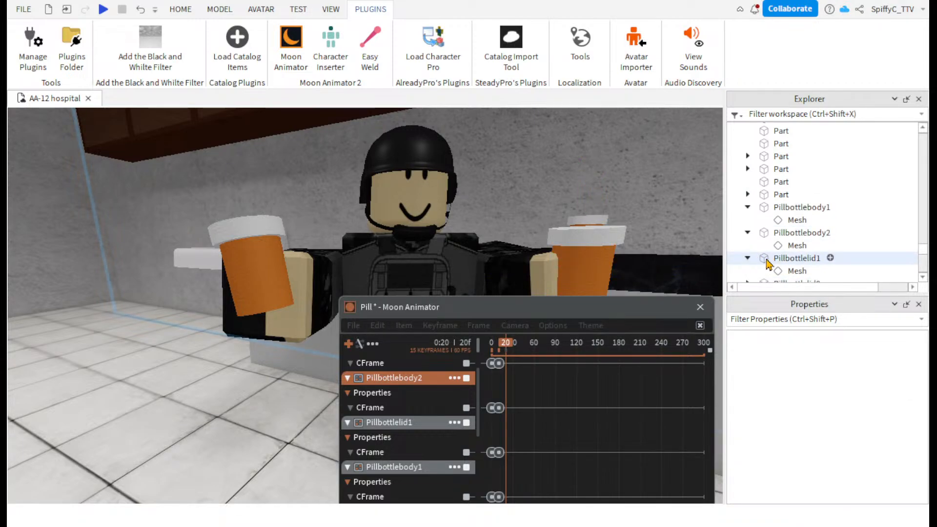
scroll(747, 258, "down", 2)
left_click(747, 247)
left_click(747, 247)
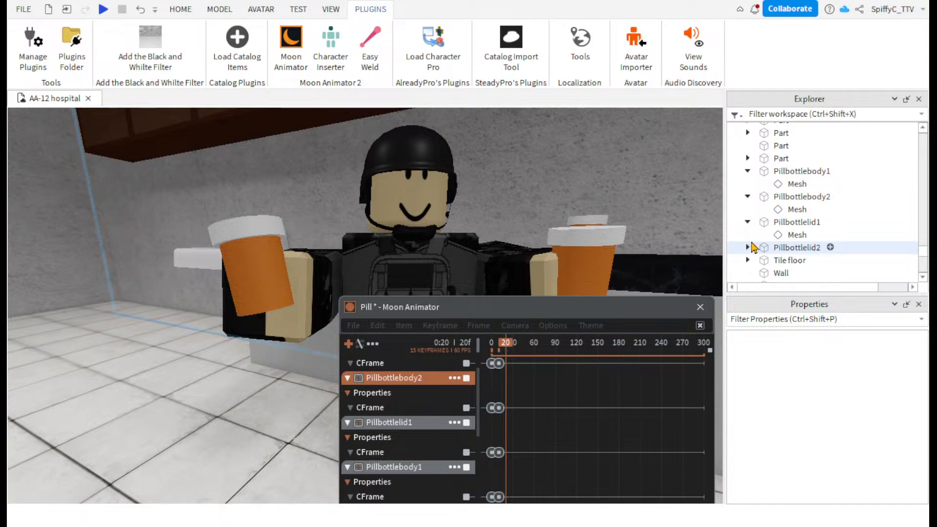
left_click(747, 222)
left_click(746, 196)
left_click(746, 171)
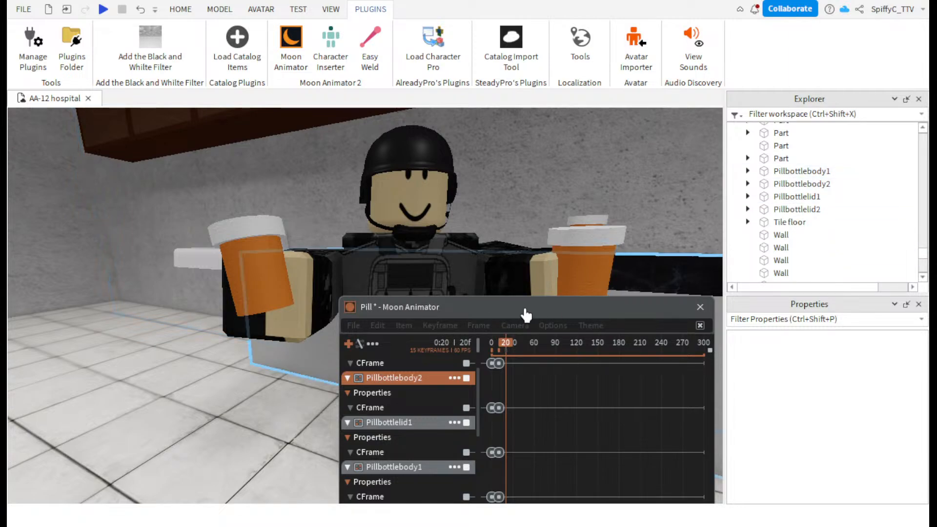
- Try to raise Pillbottlelid2 straight up off its bottle at frame 20, and undo the move
left_click_drag(520, 307, 528, 304)
left_click(251, 240)
left_click_drag(247, 228, 247, 167)
key("ctrl+z")
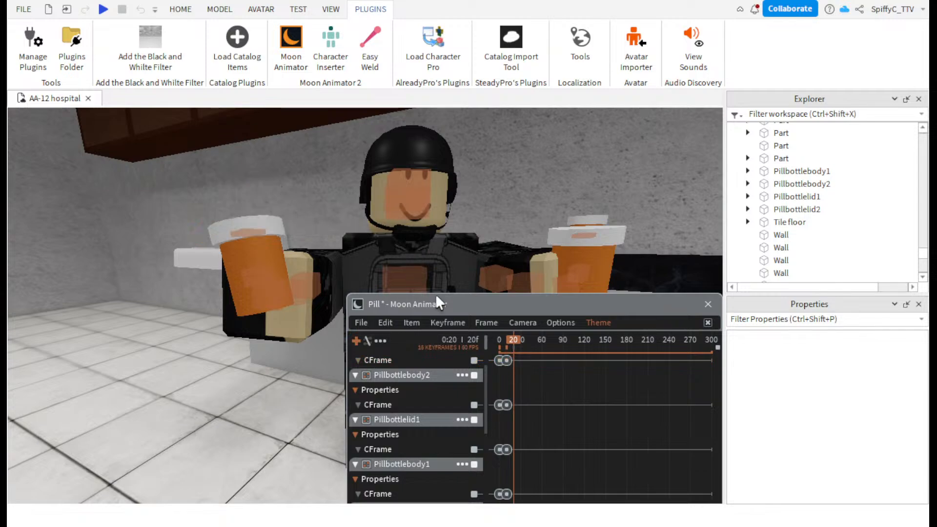
- Lift Pillbottlelid2 up and outward off its bottle at frame 20, and tilt it so its underside faces the view
left_click(246, 234)
left_click_drag(245, 228, 208, 139)
key("r")
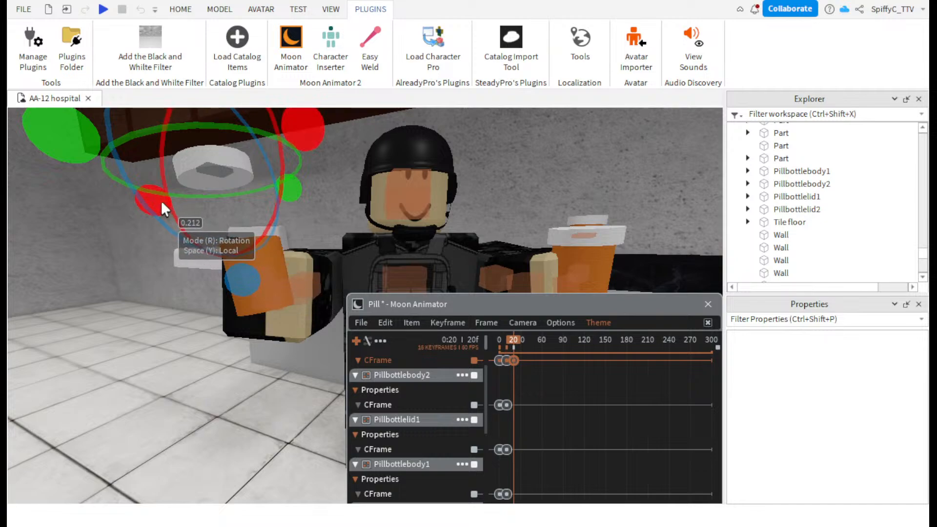
left_click_drag(160, 200, 186, 230)
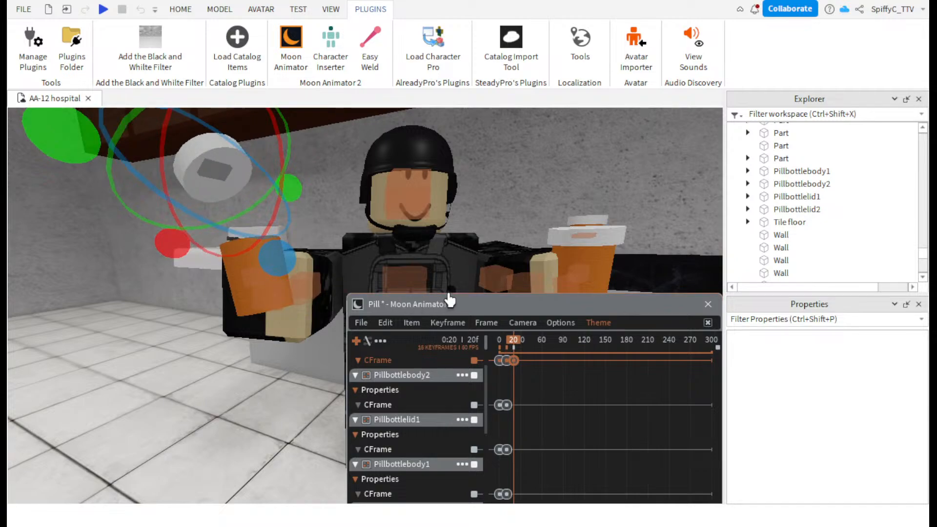
- Lift Pillbottlelid1 off the other bottle at frame 20, shift it sideways and tilt it by about 42 degrees
left_click(586, 241)
key("r")
left_click_drag(596, 199, 566, 200)
scroll(608, 116, "down", 5)
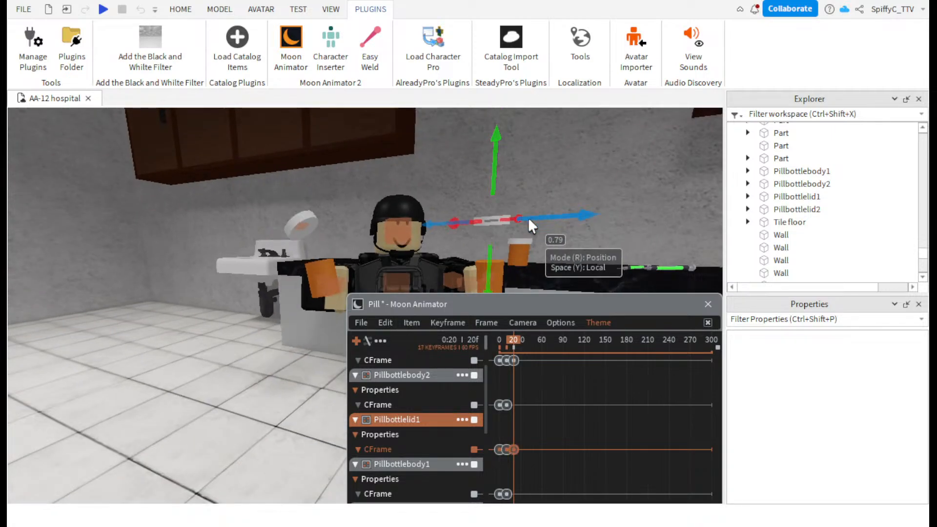
mouse_move(517, 218)
left_mouse_down()
mouse_move(508, 215)
mouse_move(523, 216)
left_mouse_up()
key("r")
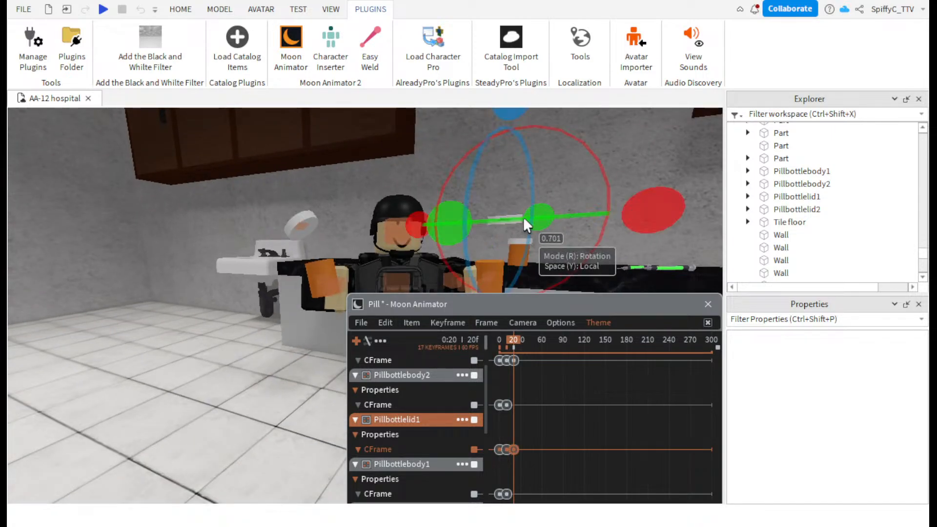
left_click_drag(511, 112, 546, 156)
- Play the animation repeatedly from frame 0 to review both lids coming off the bottles
scroll(543, 152, "up", 2)
left_click_drag(514, 346, 498, 345)
scroll(477, 239, "up", 1)
right_click_drag(476, 238, 476, 238)
scroll(476, 238, "down", 3)
left_click(534, 200)
right_click_drag(534, 200, 532, 200)
key("space")
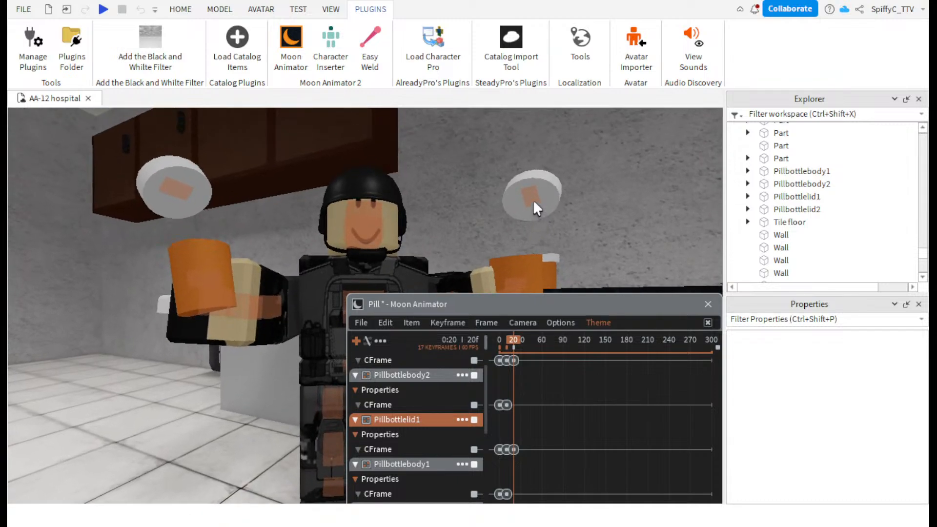
scroll(532, 200, "up", 2)
left_click_drag(511, 344, 499, 345)
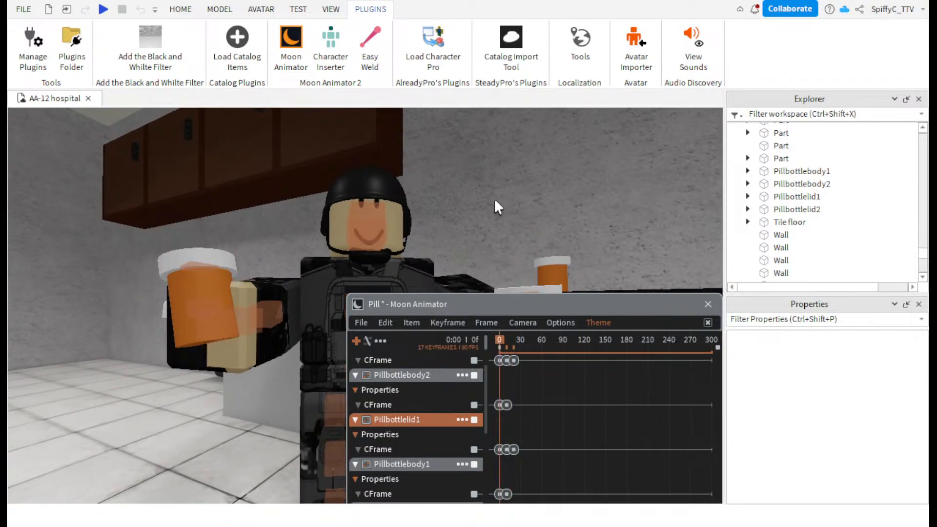
key("space")
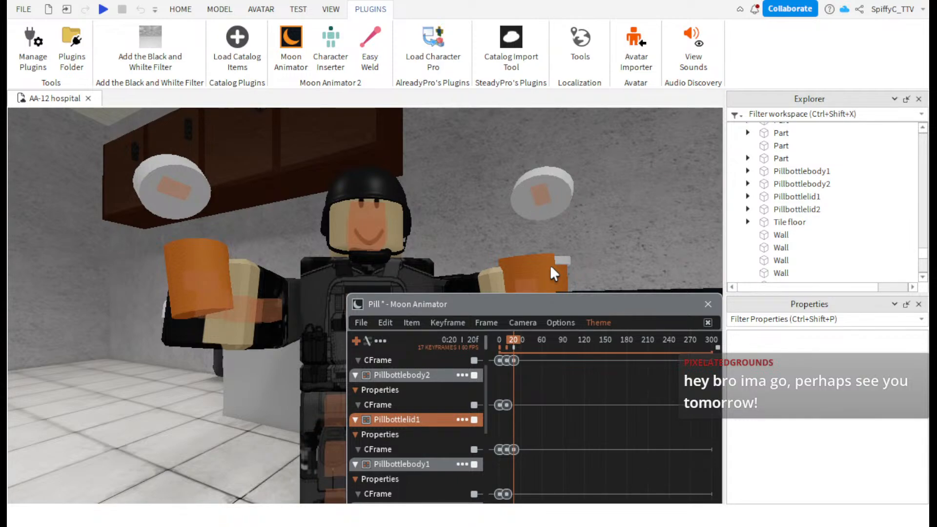
left_click_drag(509, 346, 485, 345)
key("space")
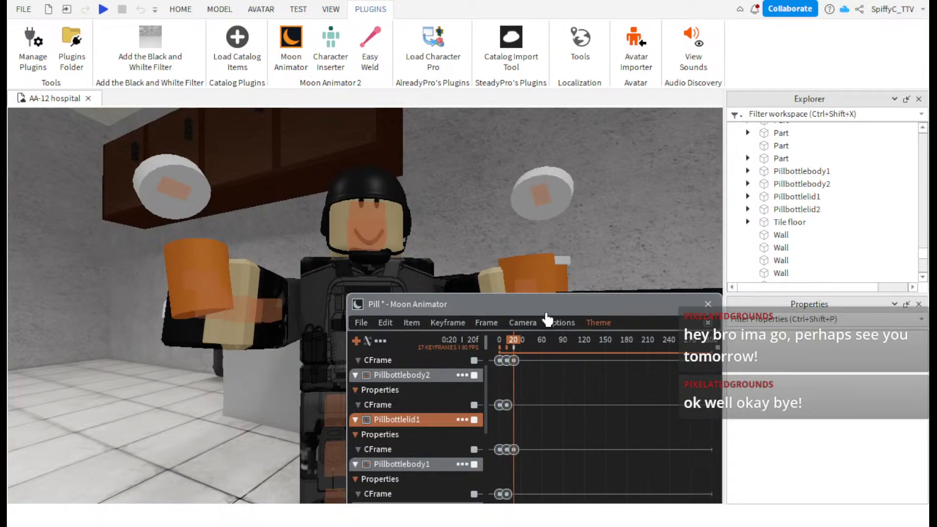
- Zoom in on the timeline and move all the frame 10 keyframes of the bottle parts and arms to frame 5
left_click_drag(545, 311, 553, 250)
left_click_drag(377, 481, 511, 484)
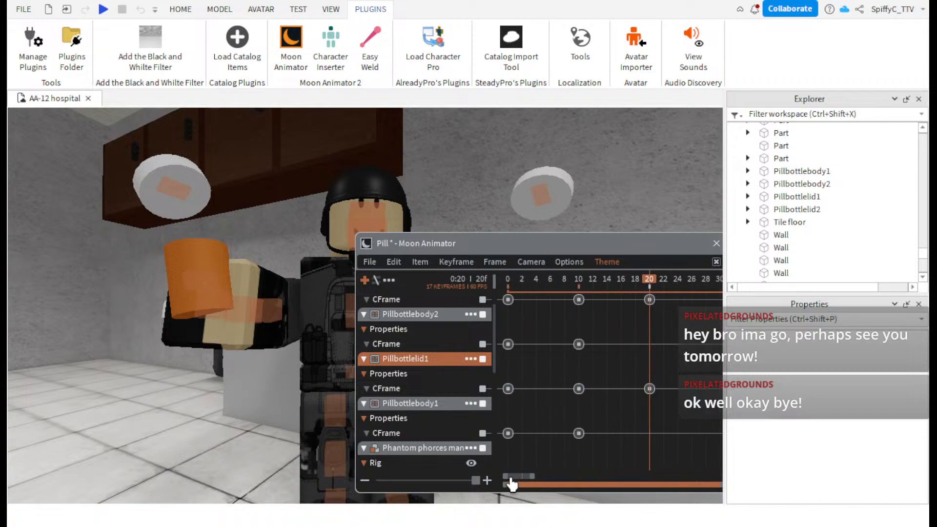
left_click_drag(589, 296, 559, 319)
double_click(577, 300)
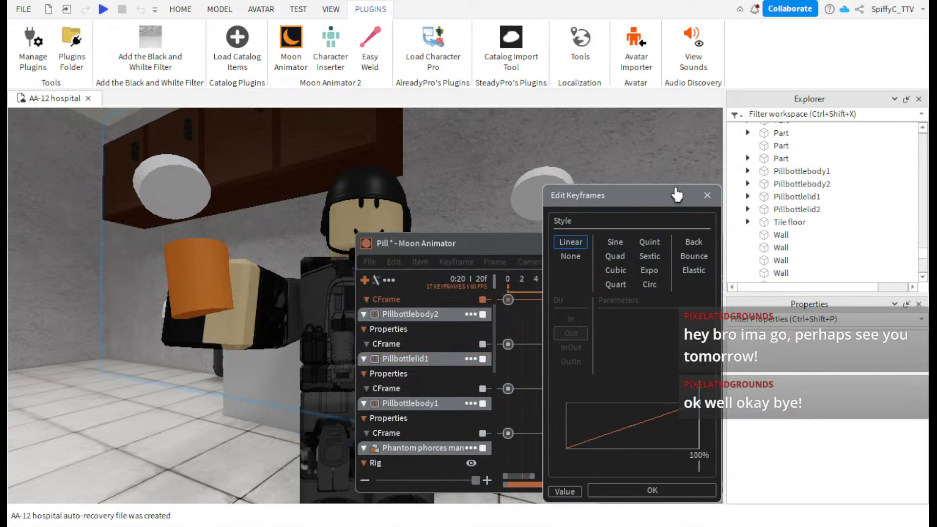
left_click(707, 195)
left_click(594, 321)
left_click_drag(589, 295, 564, 522)
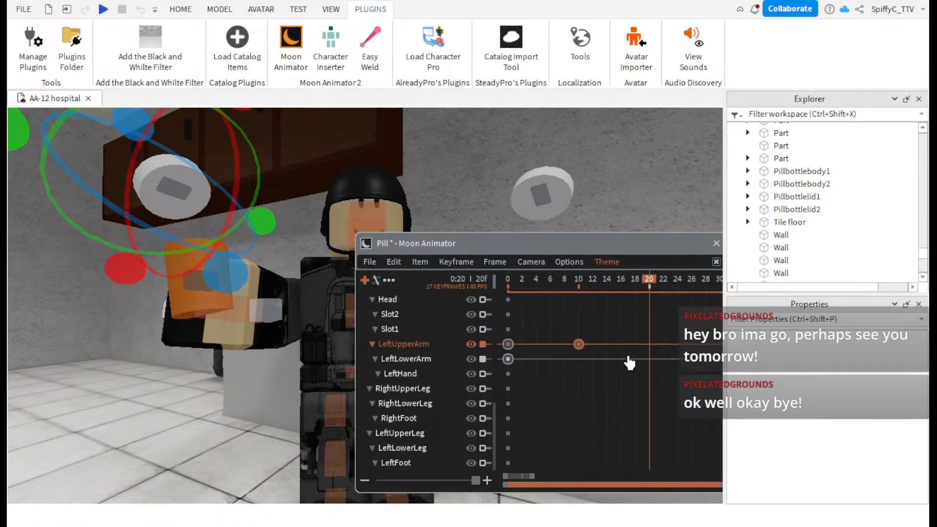
scroll(476, 396, "up", 10)
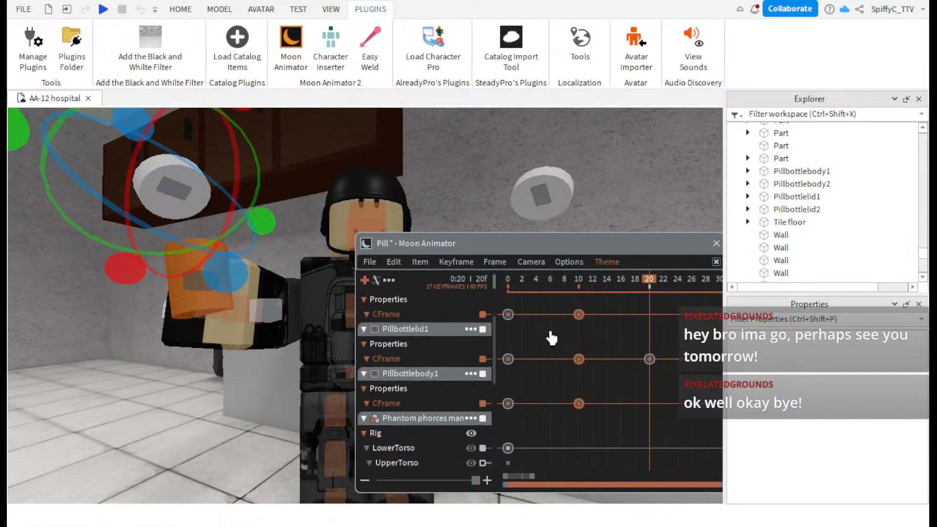
left_click_drag(582, 317, 542, 326)
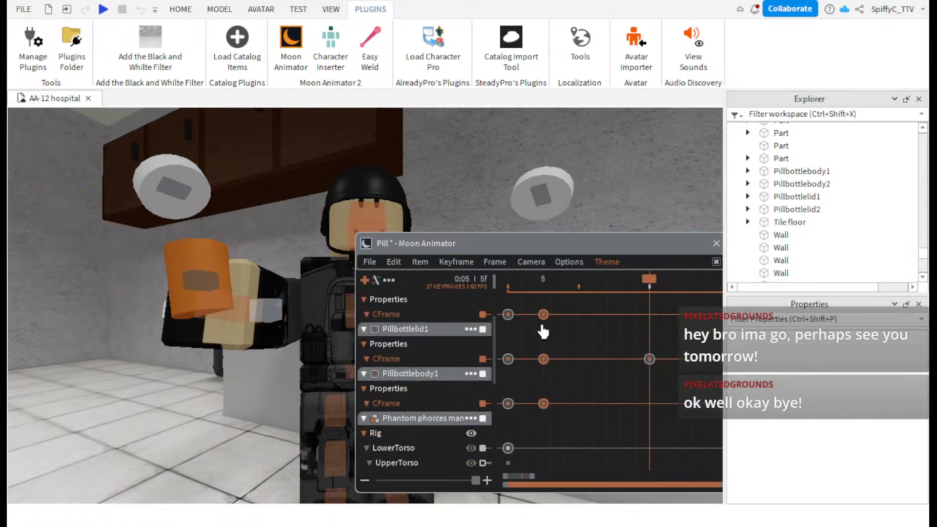
left_click(638, 328)
- Move the frame 20 keyframes of Pillbottlelid2 and Pillbottlelid1 to frame 10
scroll(433, 341, "up", 3)
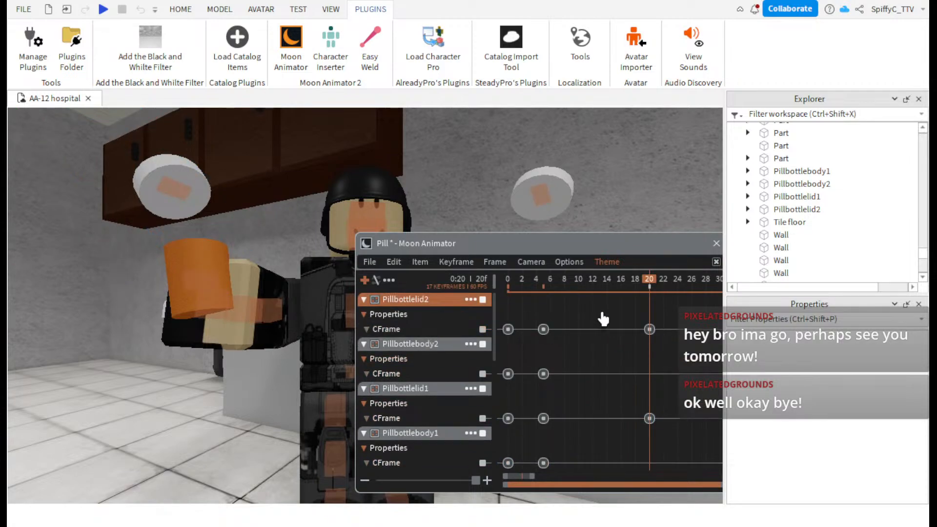
left_click_drag(603, 319, 653, 425)
scroll(439, 356, "down", 5)
scroll(439, 356, "up", 4)
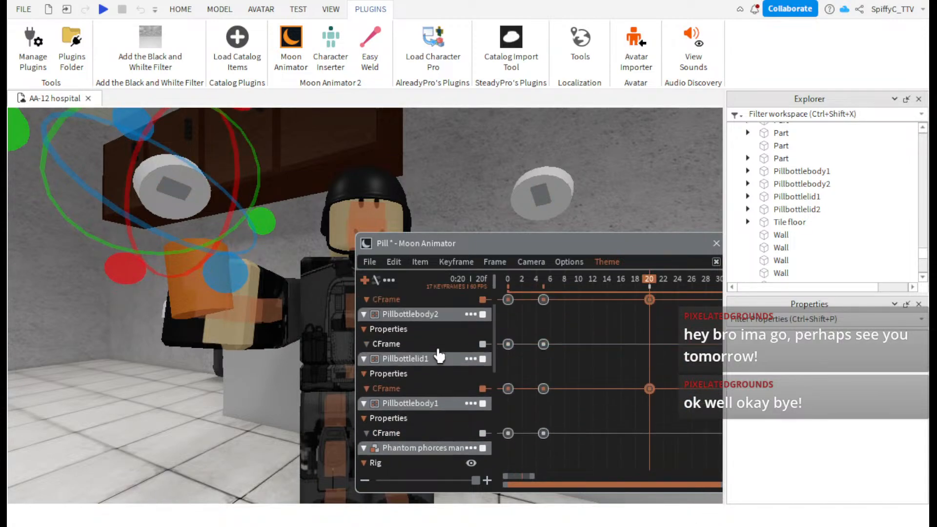
scroll(439, 355, "up", 2)
left_click_drag(649, 329, 622, 340)
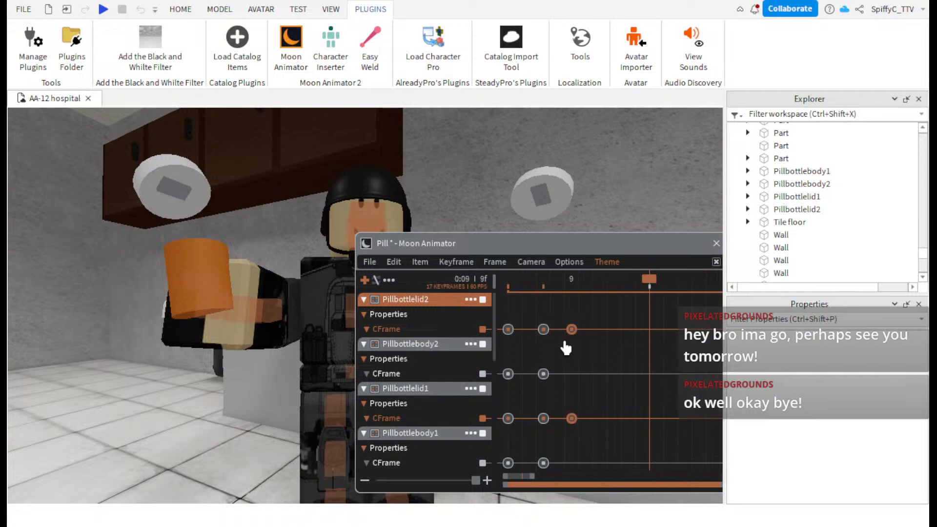
left_click_drag(578, 346, 577, 344)
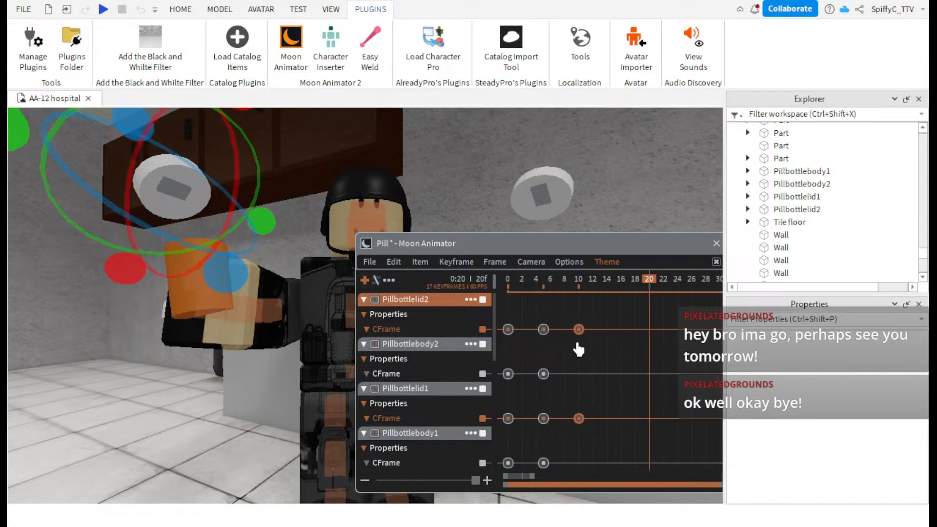
- Play back the retimed animation from frame 0 and inspect the lids above the soldier's hands
left_click_drag(575, 282, 478, 281)
key("space")
left_click_drag(470, 246, 464, 397)
scroll(460, 313, "down", 5)
scroll(459, 311, "up", 5)
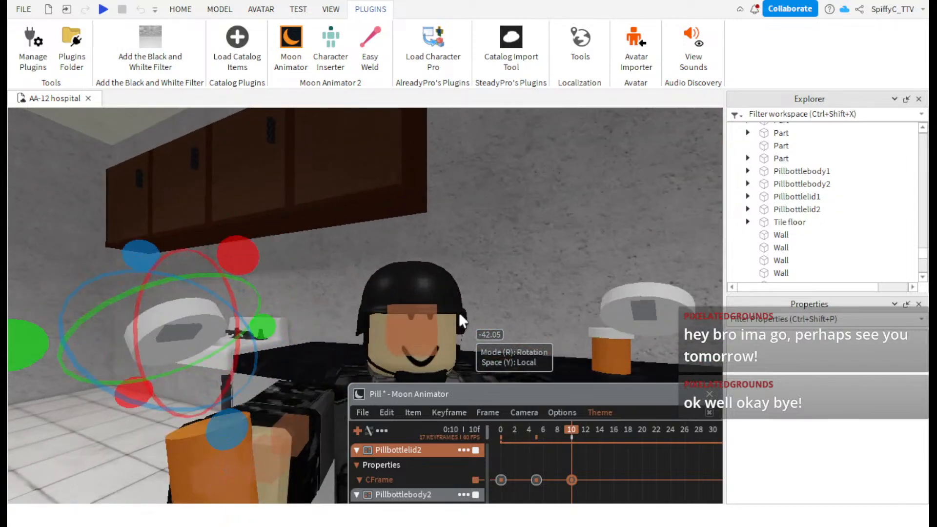
scroll(459, 312, "up", 4)
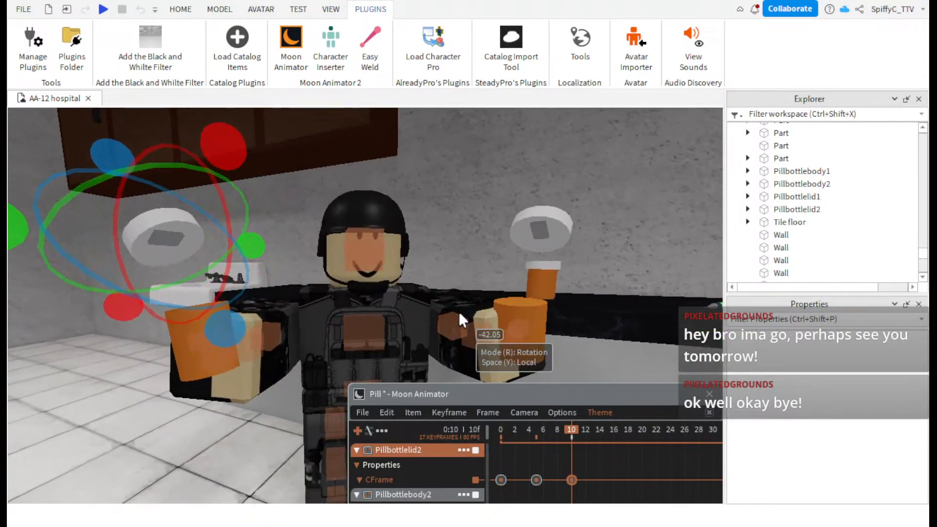
scroll(459, 312, "down", 4)
right_click_drag(459, 312, 459, 312)
scroll(458, 312, "up", 5)
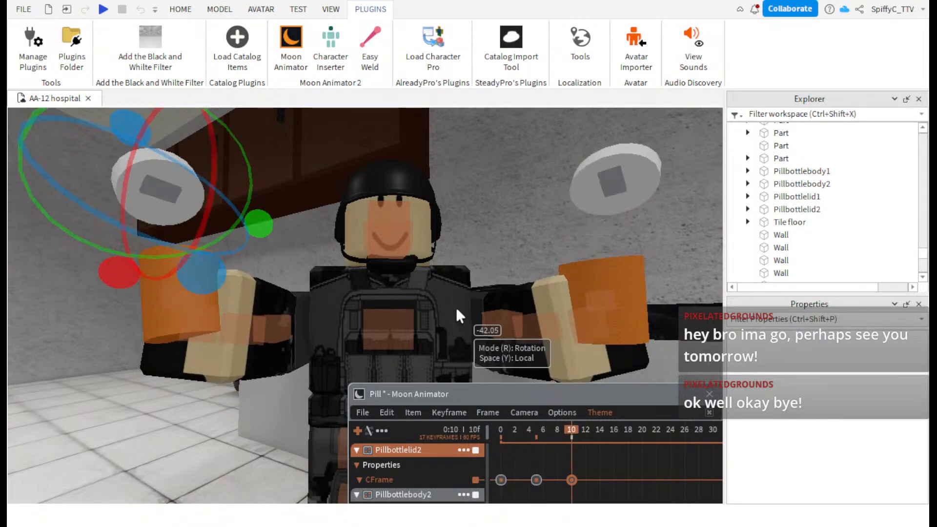
- At frame 15, rotate Pillbottlelid2 further and move it outward away from its bottle
left_click_drag(575, 440, 581, 448)
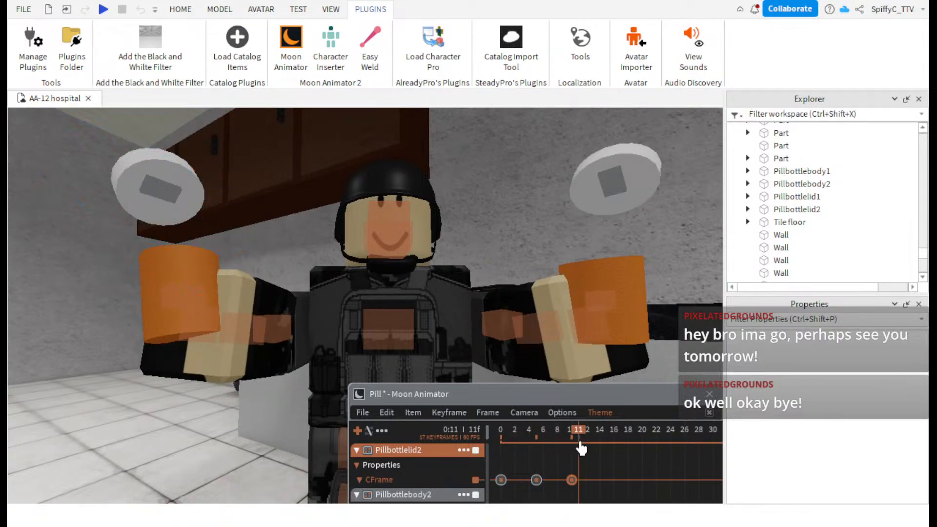
left_click(612, 459)
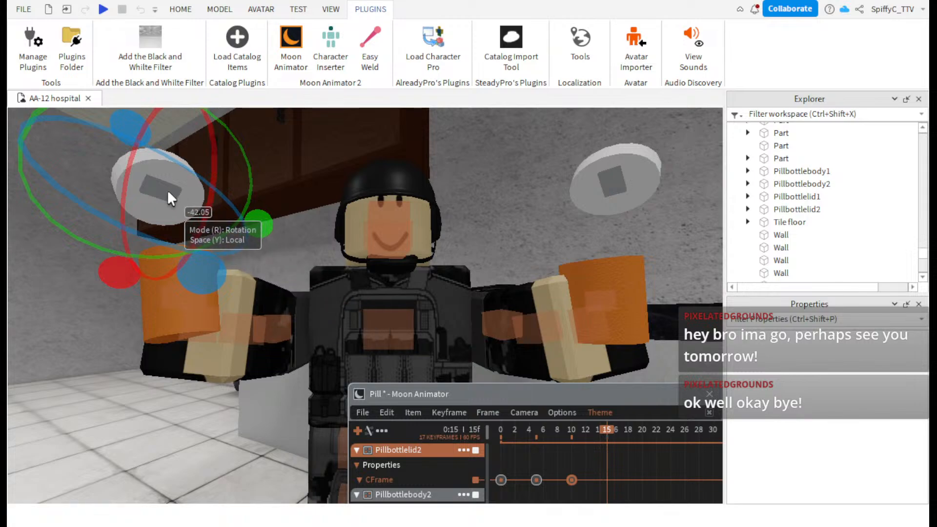
left_click_drag(130, 270, 171, 224)
left_click_drag(151, 300, 181, 265)
key("r")
left_click_drag(173, 226, 162, 160)
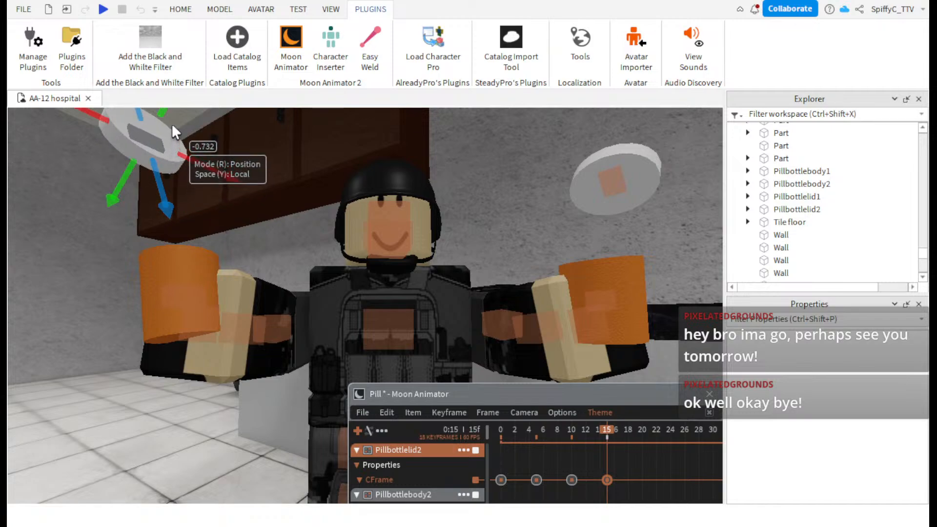
left_click_drag(171, 113, 139, 129)
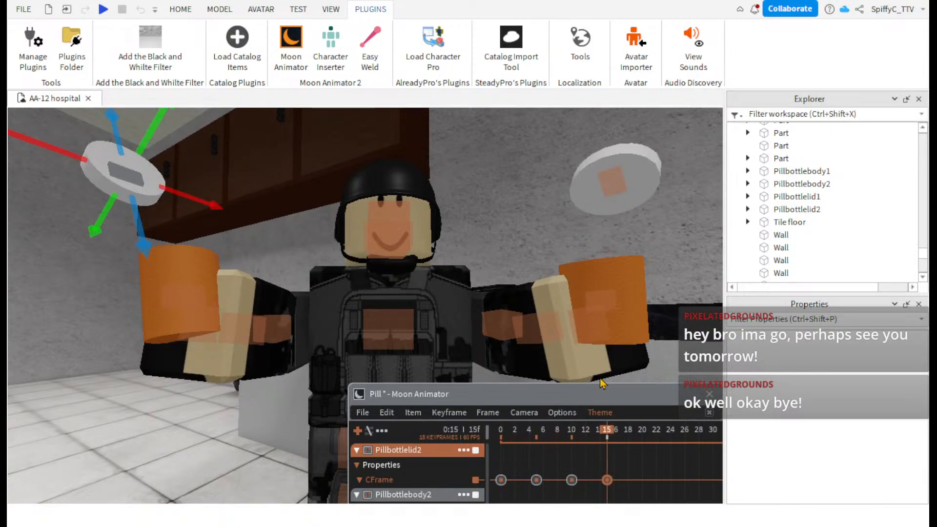
- At frame 15, shift Pillbottlelid1 by about 0.51 and rotate it by about 65 degrees
left_click(604, 177)
left_click_drag(597, 225, 605, 160)
key("r")
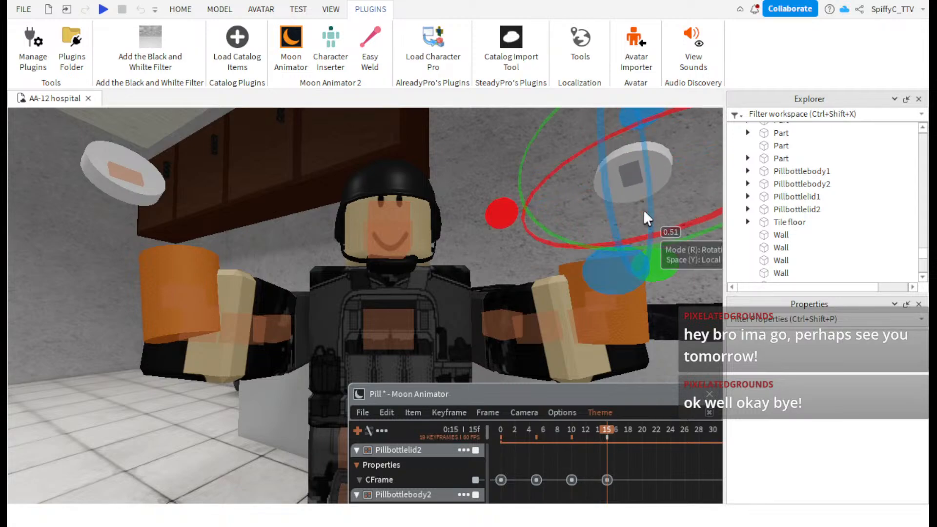
left_click_drag(613, 256, 621, 105)
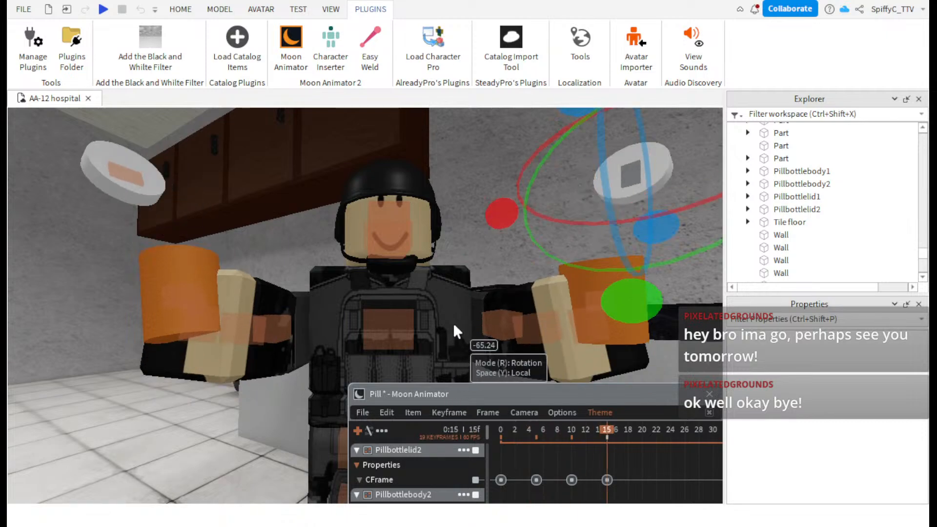
- At frame 20, rotate Pillbottlelid2 by about 57 degrees, then lower it and shift it outward from its bottle
left_click_drag(610, 436, 621, 439)
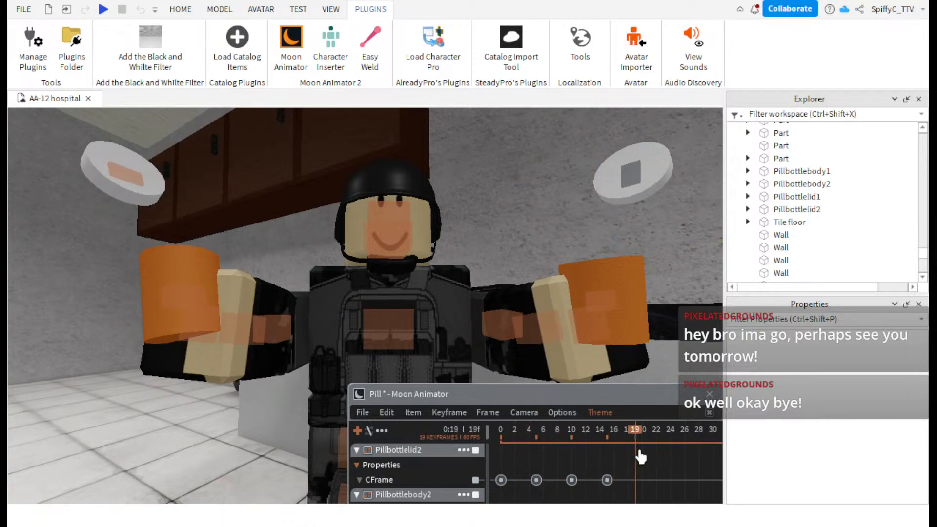
left_click(134, 174)
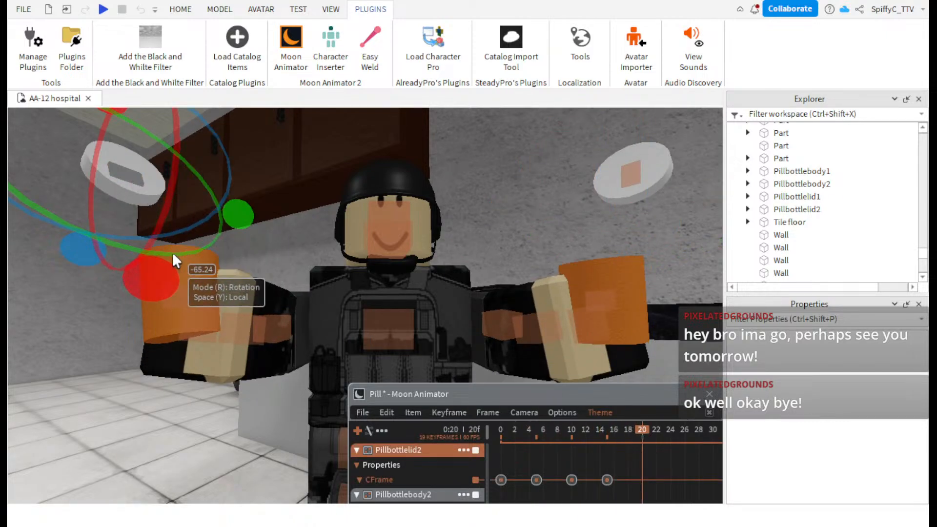
left_click_drag(172, 253, 197, 156)
key("r")
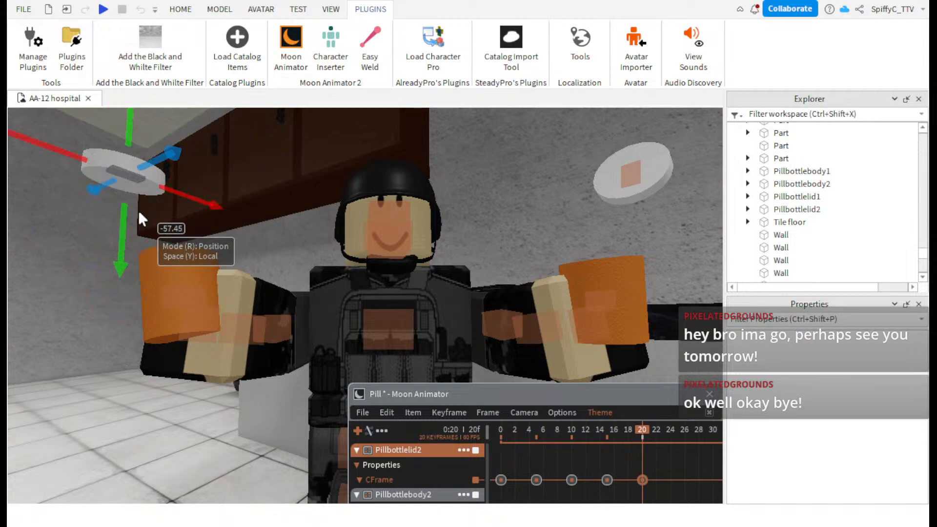
left_click_drag(119, 227, 121, 268)
left_click_drag(149, 221, 138, 211)
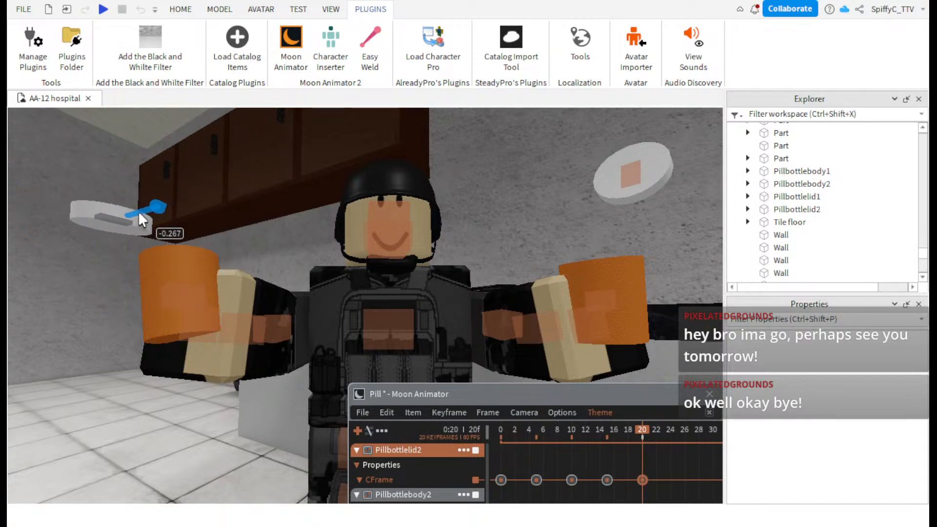
- At frame 20, rotate Pillbottlelid1 by about 70 degrees and lower it by about 0.53
left_click(625, 178)
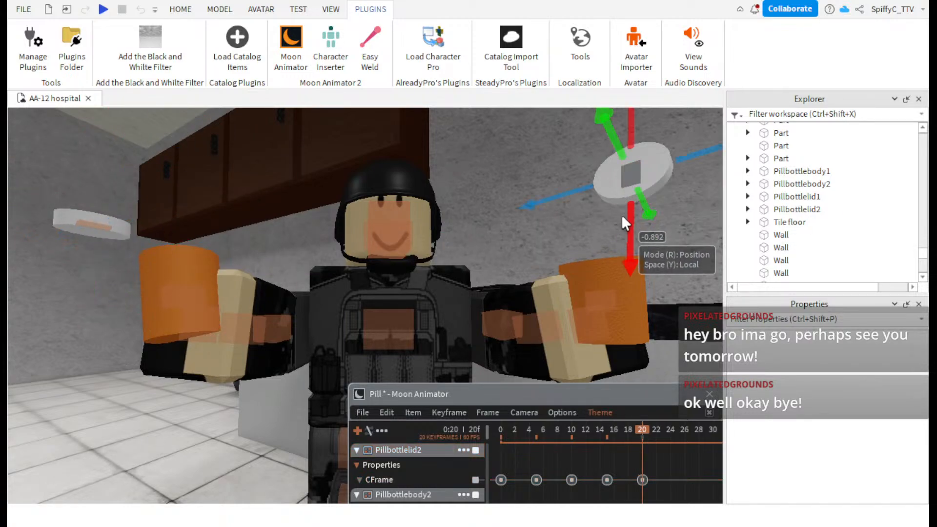
key("r")
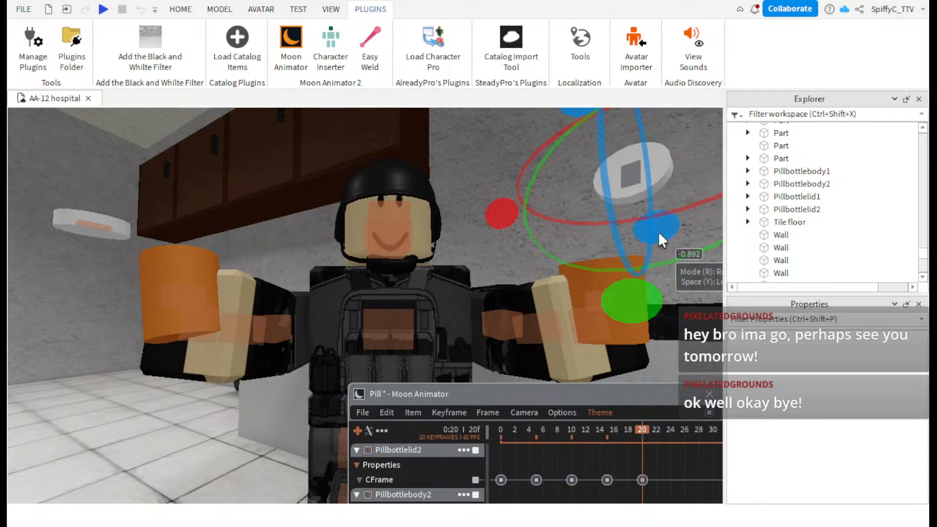
left_click_drag(657, 231, 637, 274)
key("r")
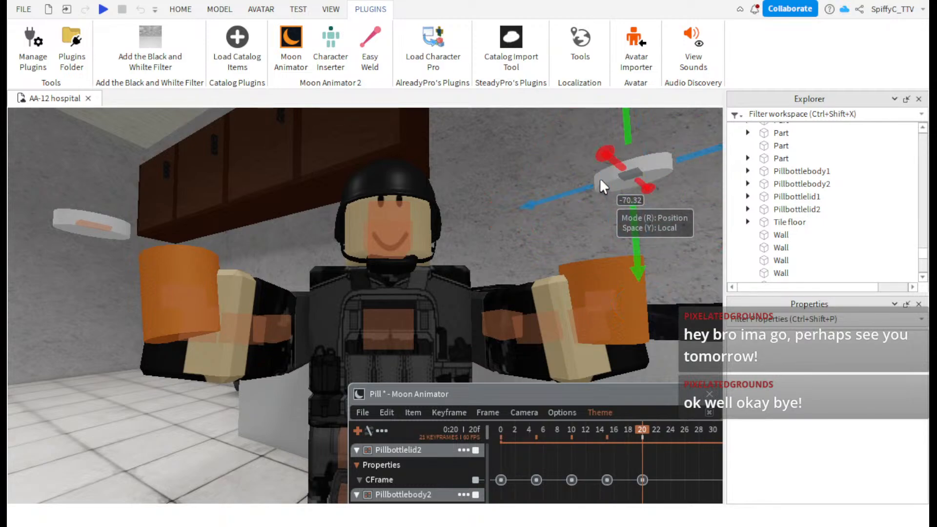
left_click_drag(640, 215, 669, 269)
- Play back the animation from frame 0 repeatedly and inspect how both lids rise and start falling
left_click_drag(644, 430, 463, 434)
key("space")
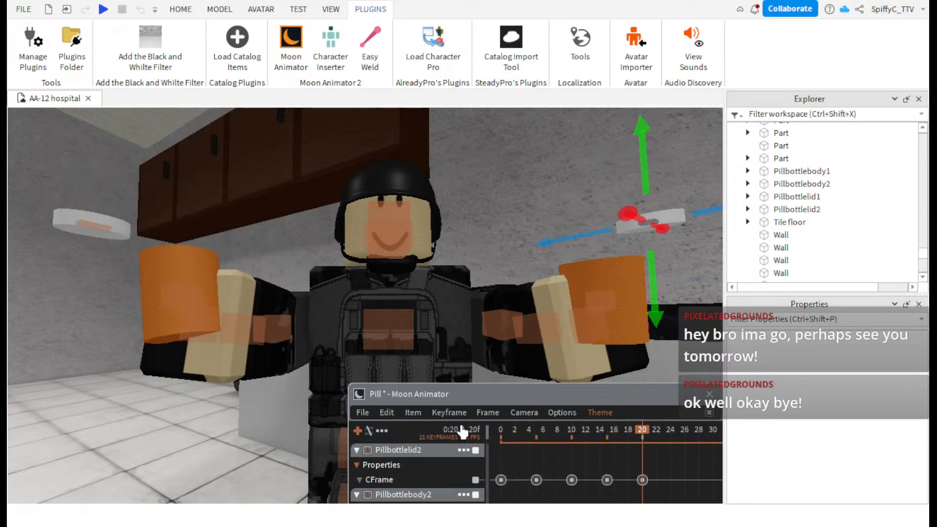
left_click_drag(628, 433, 488, 427)
key("space")
key("space")
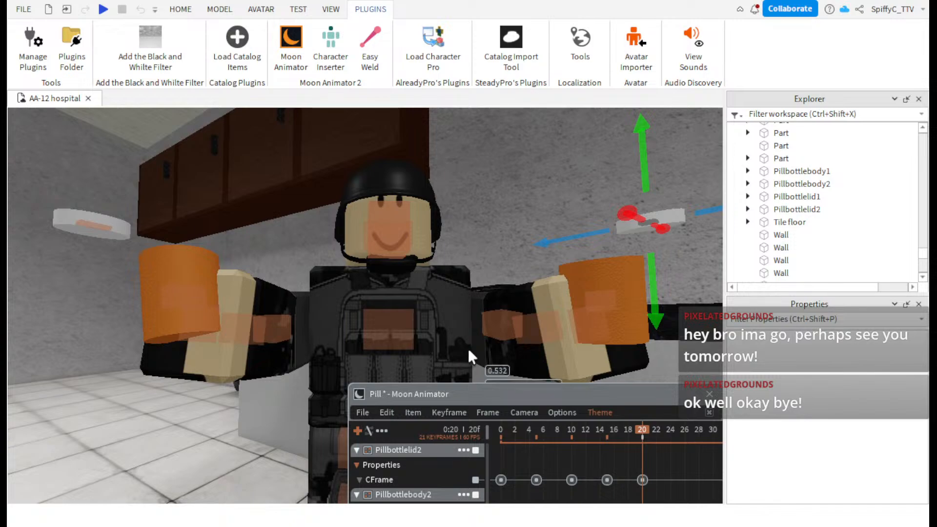
key("space")
key("space")
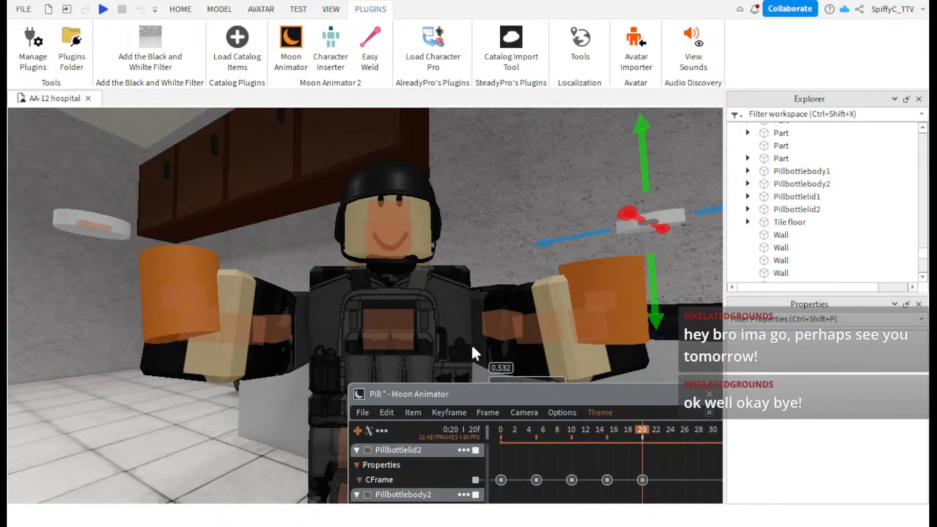
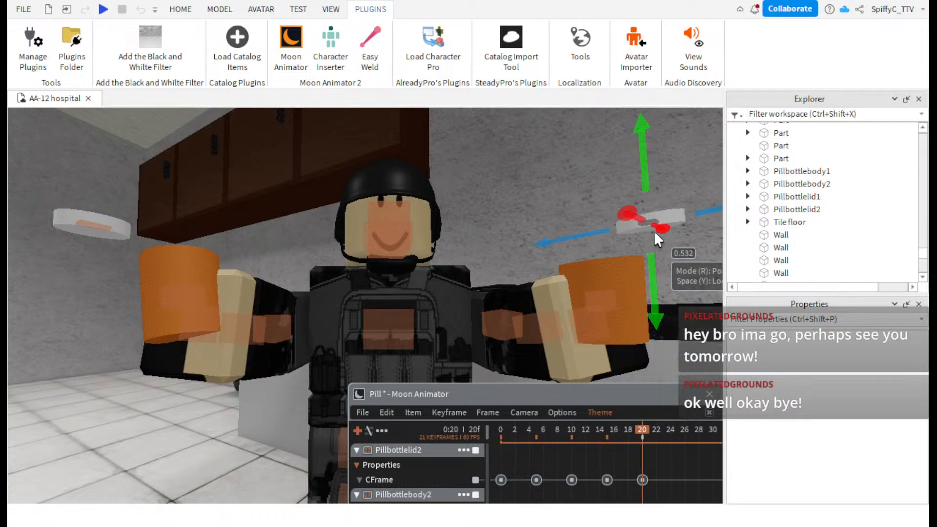
- At frame 25, lower Pillbottlelid1 beside its bottle, rotate it by about 60 degrees, and play back the fall
left_click_drag(642, 434, 658, 441)
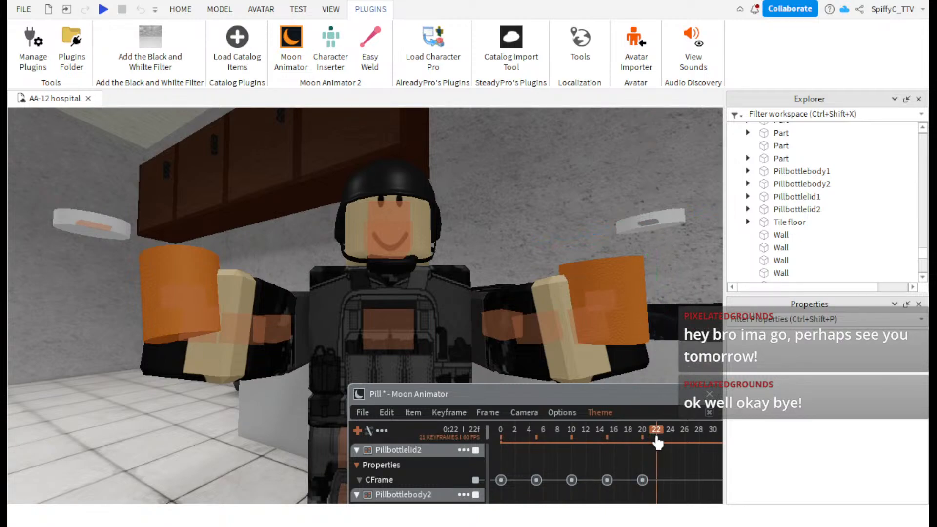
left_click_drag(653, 279, 653, 285)
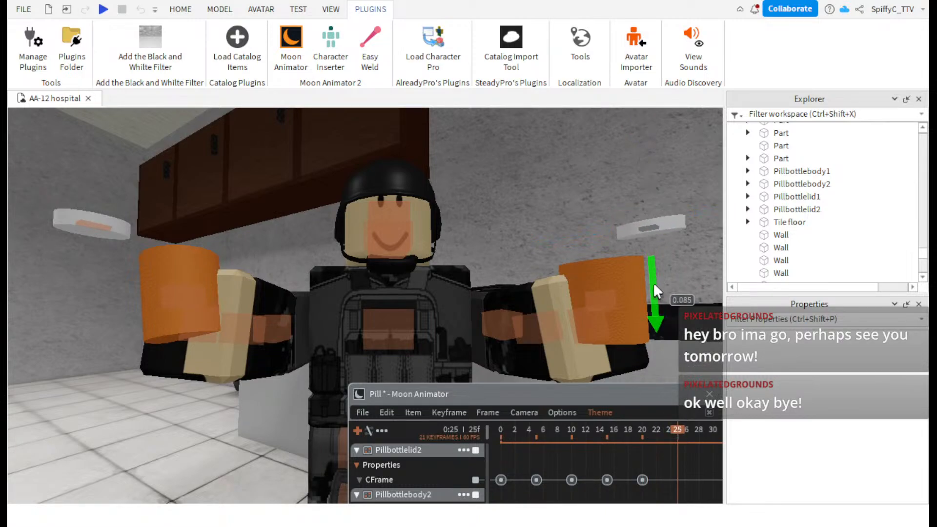
left_click_drag(659, 320, 659, 321)
left_click_drag(628, 276, 644, 278)
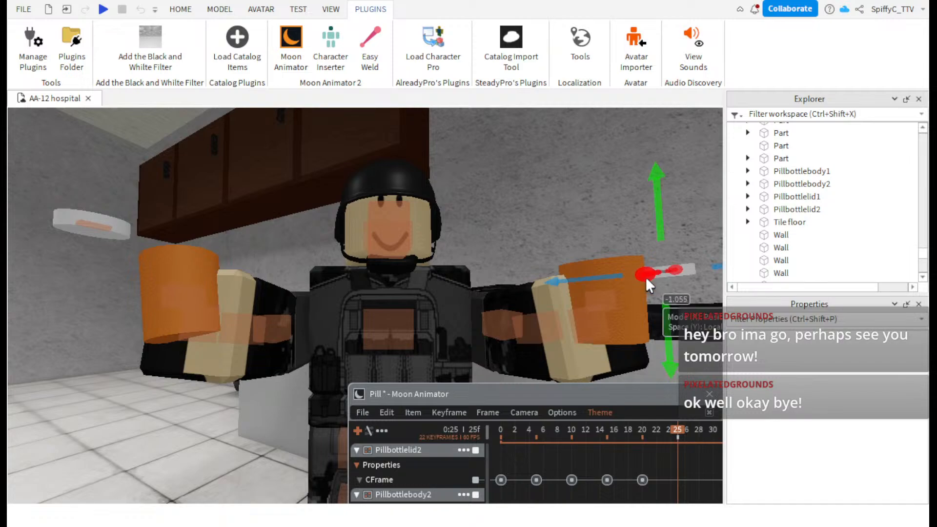
key("r")
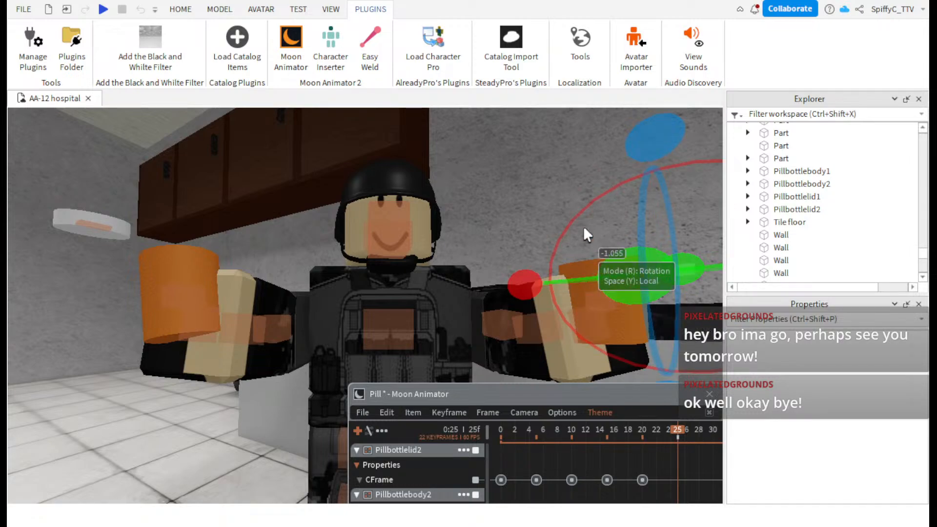
left_click_drag(653, 132, 654, 134)
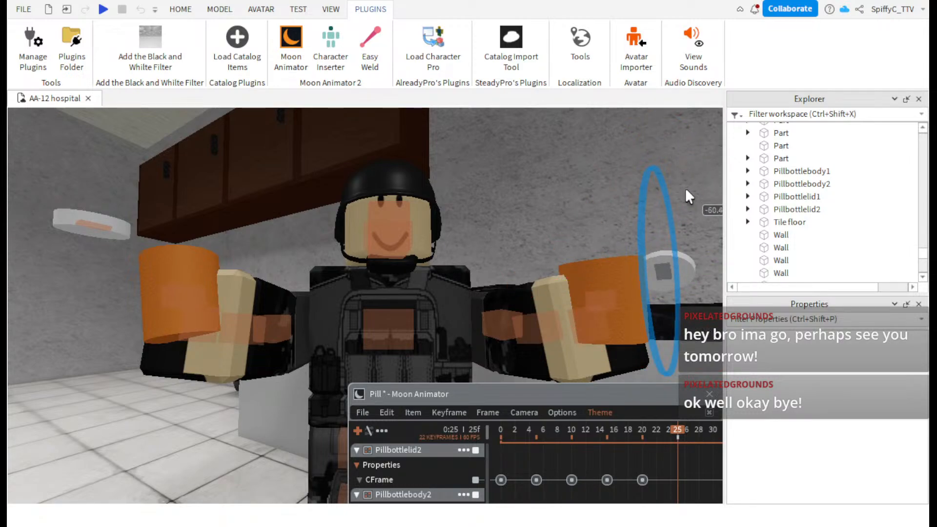
left_click_drag(685, 188, 686, 189)
left_click_drag(670, 432, 423, 437)
key("space")
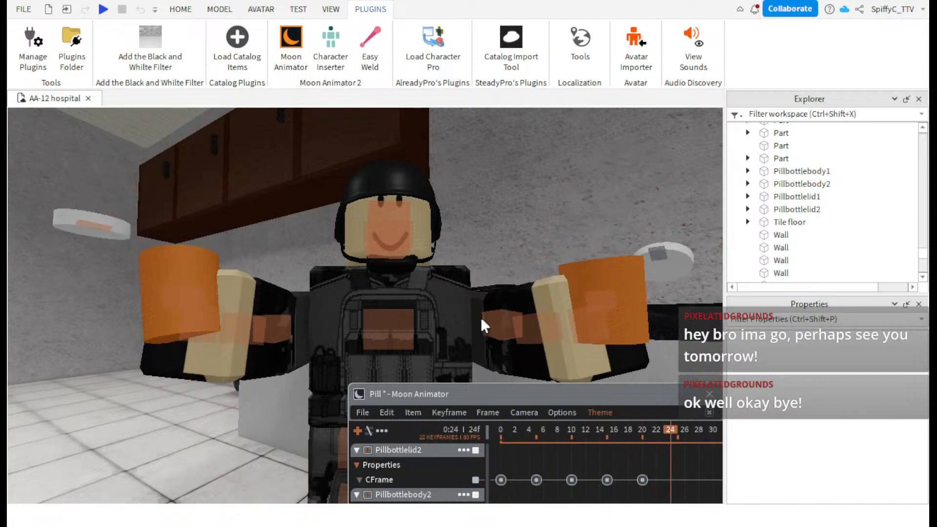
- At frame 25, lower Pillbottlelid2 by about 0.8, rotate it into a tumble, and replay the animation
left_click(101, 228)
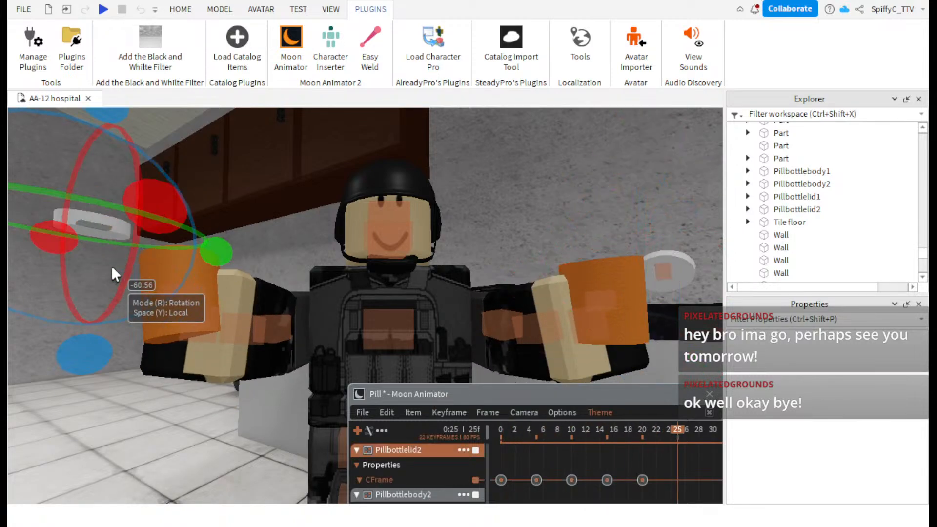
key("r")
left_click_drag(89, 315, 83, 372)
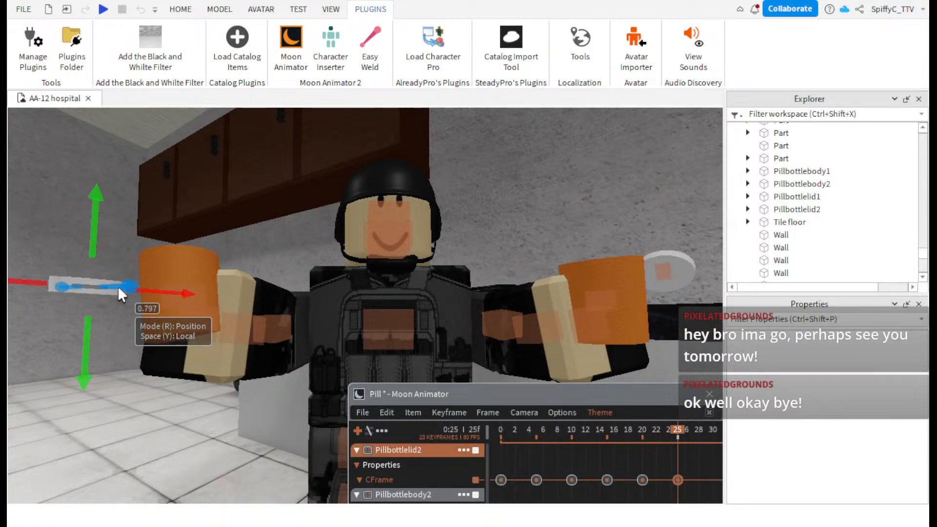
key("r")
left_click_drag(115, 283, 89, 191)
left_click_drag(580, 428, 418, 430)
key("space")
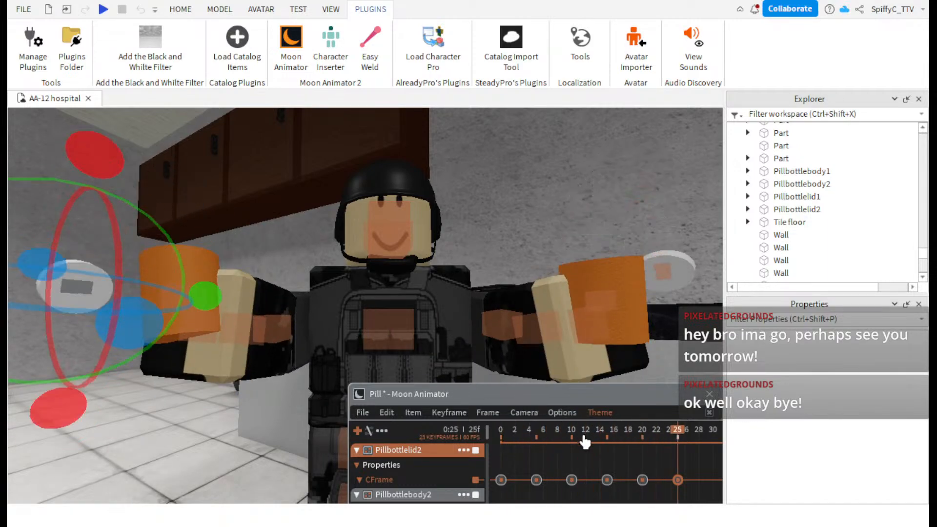
- At frame 10, adjust the rotations of Pillbottlelid2 and Pillbottlelid1 above the bottles
mouse_move(585, 442)
left_mouse_down()
mouse_move(522, 442)
mouse_move(571, 435)
left_mouse_up()
left_click_drag(156, 270, 171, 282)
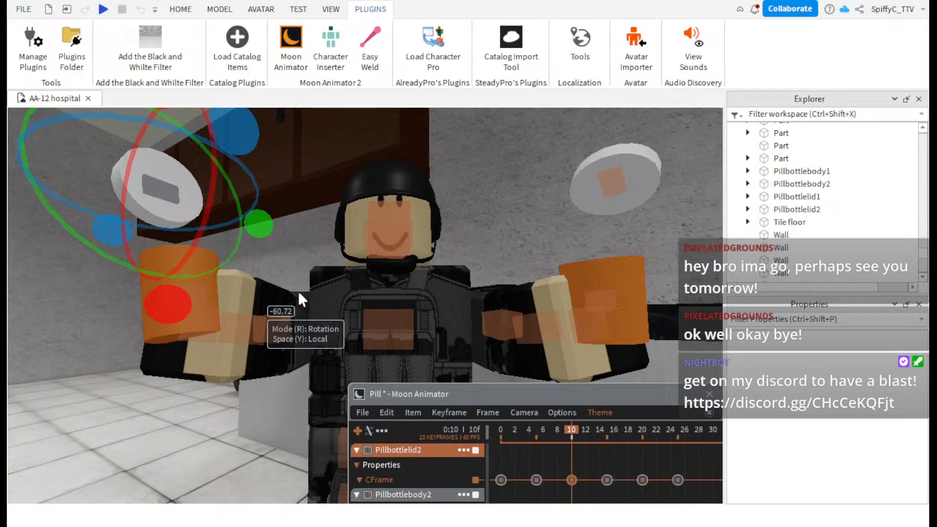
left_click(597, 184)
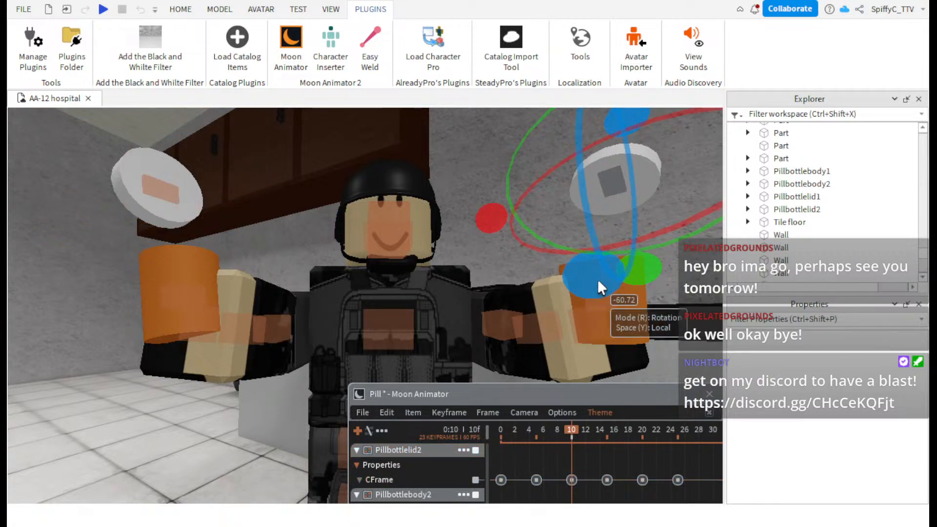
left_click_drag(634, 270, 594, 286)
left_click_drag(551, 190, 581, 234)
- At frame 15, rotate Pillbottlelid1 by about 98 degrees and Pillbottlelid2 by about 95 degrees, and replay the animation
left_click(592, 436)
left_click(607, 437)
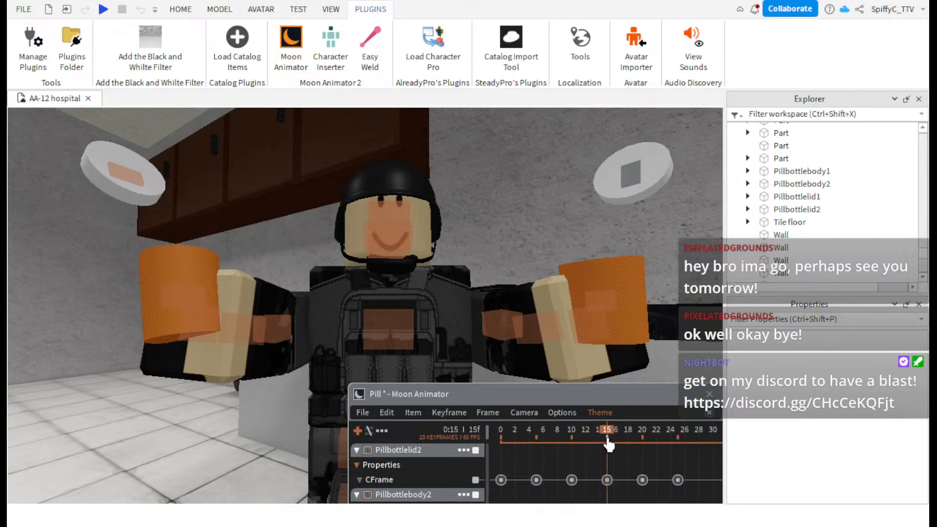
left_click(630, 176)
left_click_drag(646, 267, 621, 307)
left_click(145, 165)
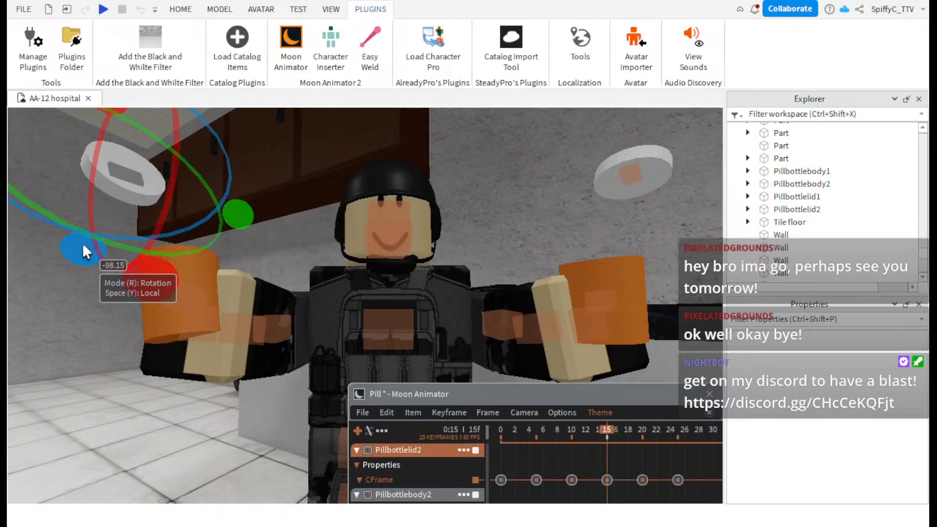
left_click_drag(149, 274, 158, 111)
left_click_drag(593, 430, 521, 433)
key("space")
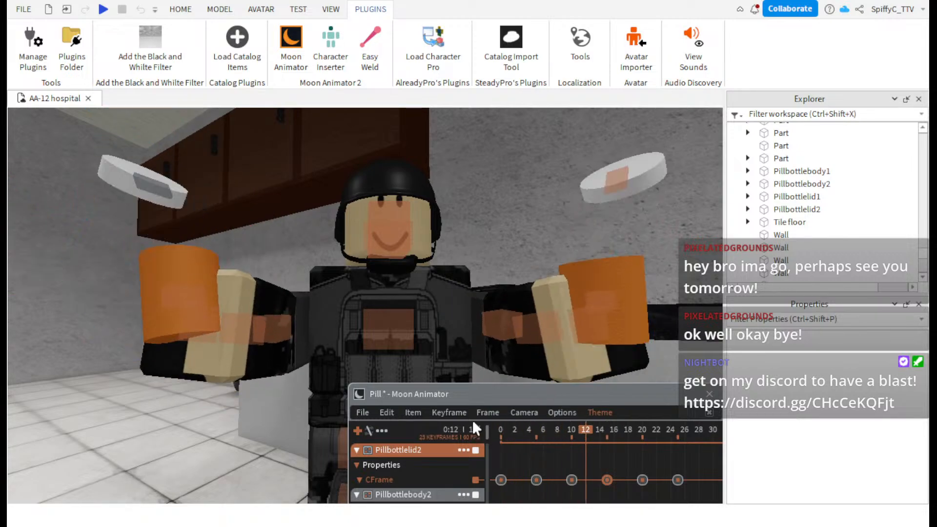
- At frame 20, rotate Pillbottlelid1 by about 68 degrees and replay the animation
mouse_move(638, 448)
left_mouse_down()
mouse_move(575, 442)
mouse_move(642, 443)
left_mouse_up()
left_click(654, 229)
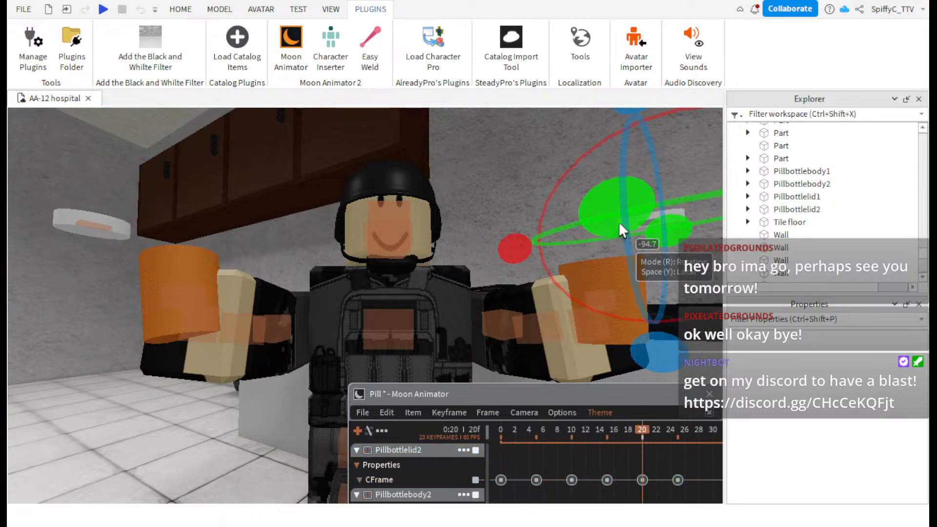
left_click_drag(618, 221, 636, 233)
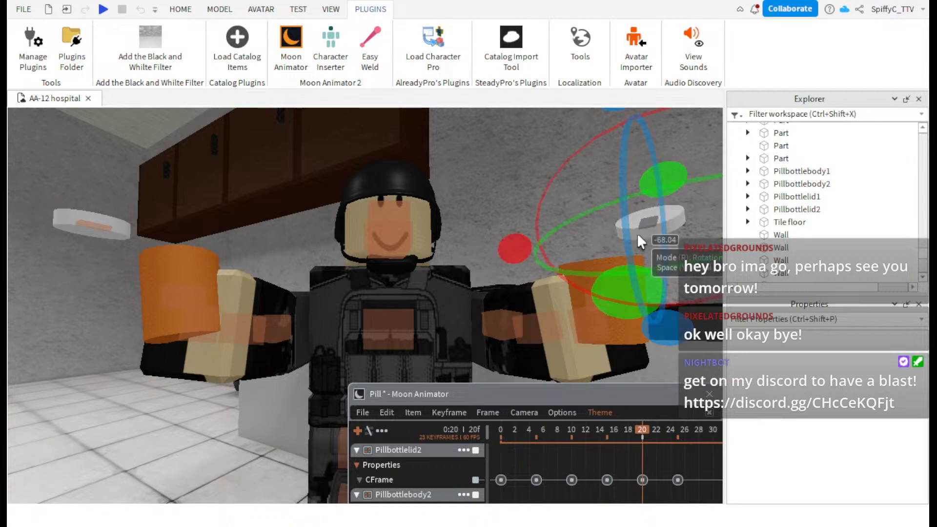
left_click_drag(635, 432, 479, 454)
key("space")
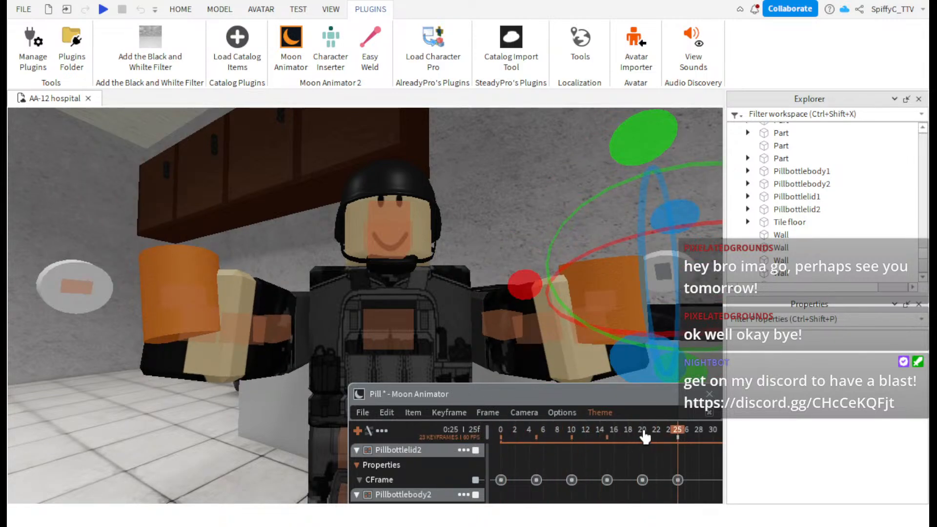
- At frame 25, turn Pillbottlelid1 to a flatter tilt beside its bottle and replay the animation
left_click_drag(649, 435, 683, 439)
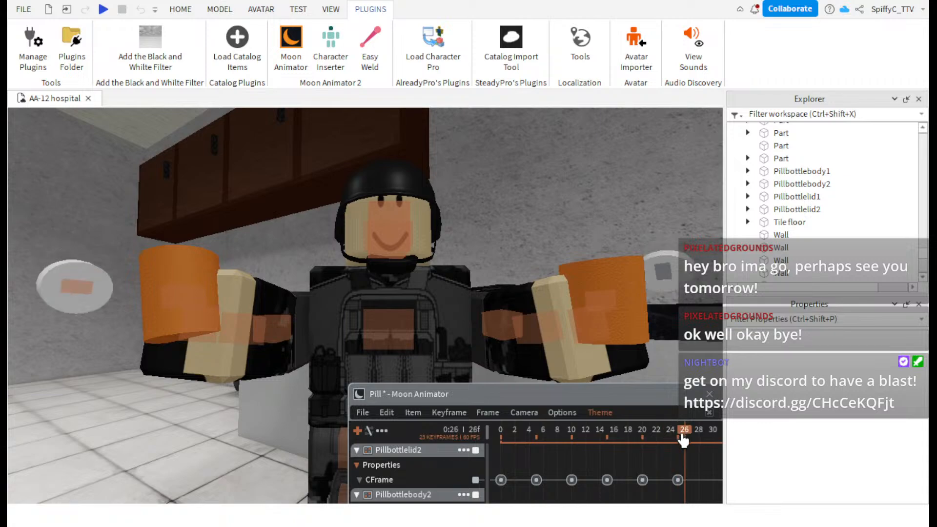
left_click_drag(616, 343, 659, 360)
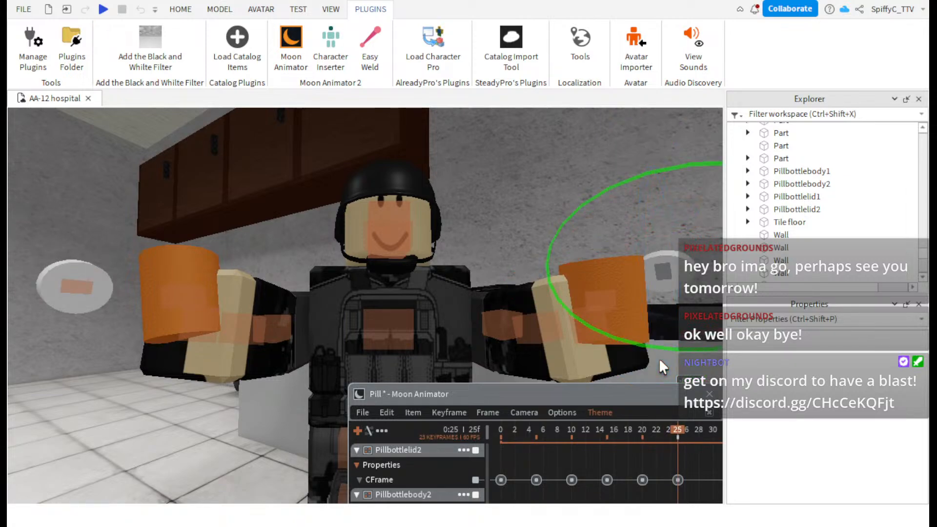
left_click_drag(680, 212, 681, 215)
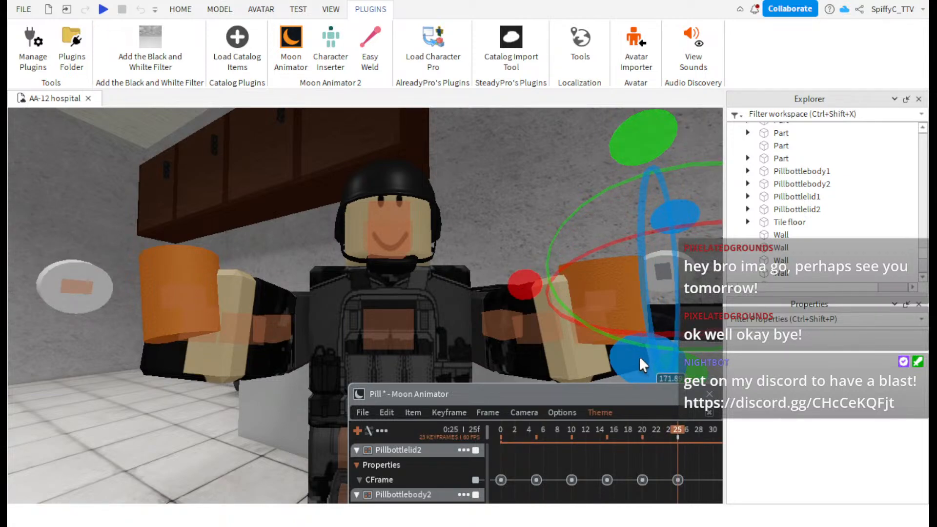
left_click_drag(639, 359, 666, 151)
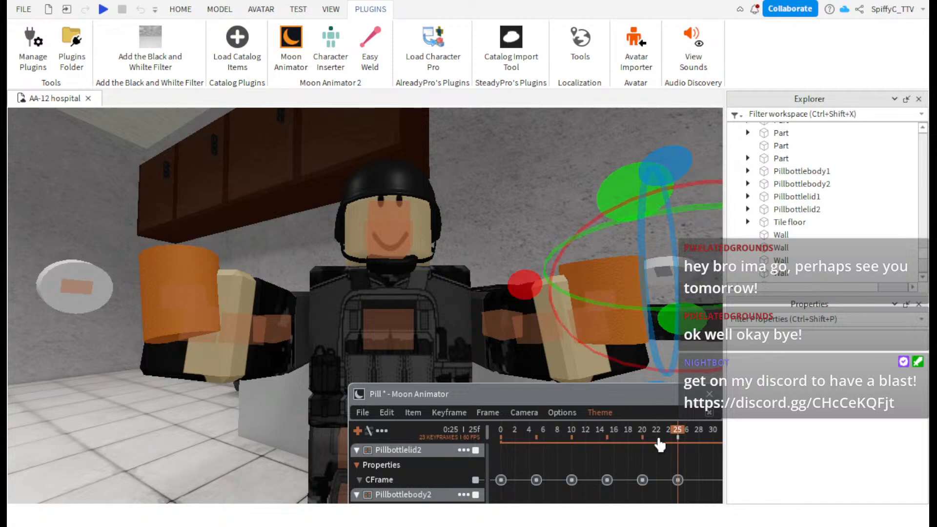
left_click_drag(660, 443, 472, 444)
key("space")
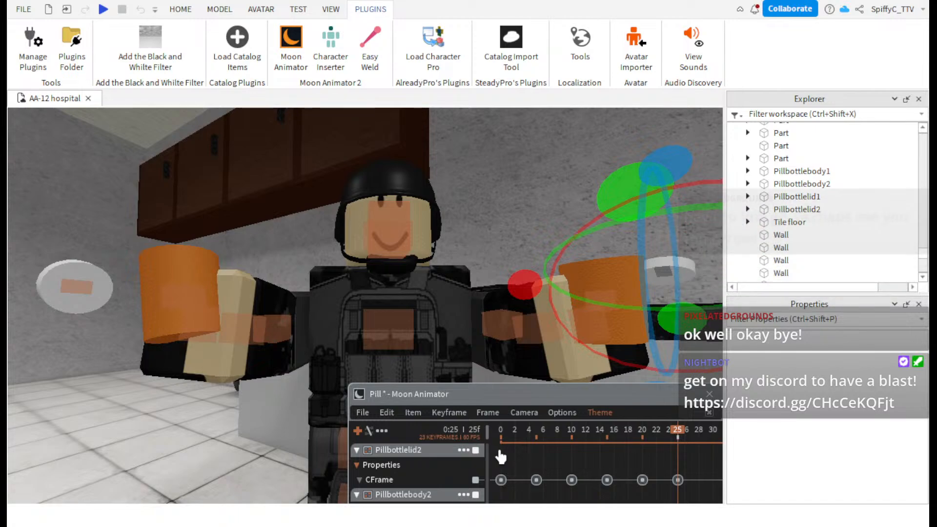
- At frame 20, adjust the rotation of Pillbottlelid2 above its bottle
left_click_drag(592, 439, 642, 446)
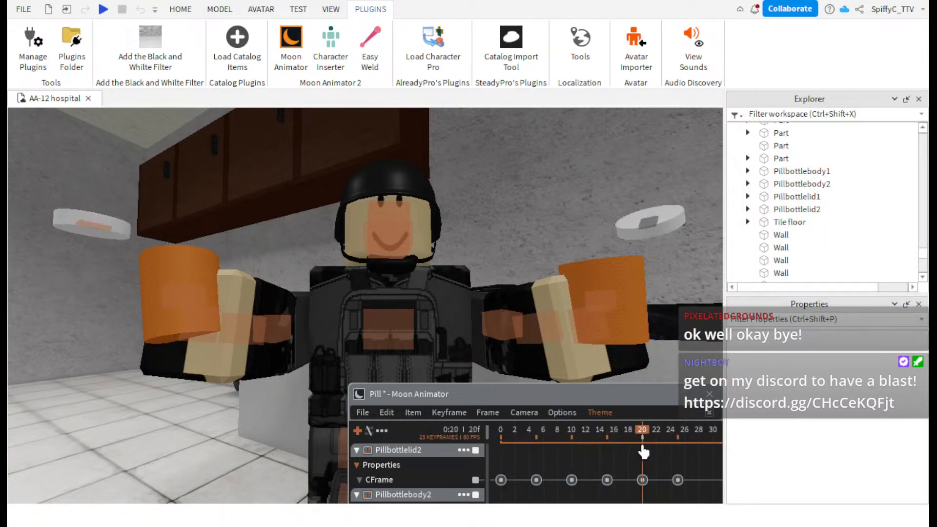
left_click(86, 224)
left_click_drag(162, 221, 196, 219)
mouse_move(627, 432)
left_mouse_down()
mouse_move(662, 438)
mouse_move(642, 437)
left_mouse_up()
left_click_drag(146, 321, 144, 263)
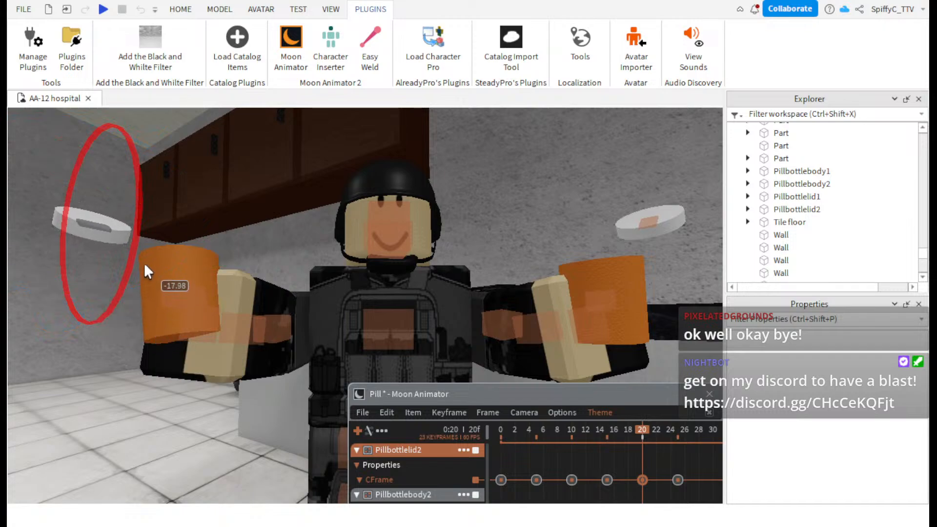
left_click_drag(147, 221, 147, 221)
- At frame 25, turn Pillbottlelid2 beside its bottle, finishing with a rotation of about 103 degrees
left_click_drag(603, 433, 677, 434)
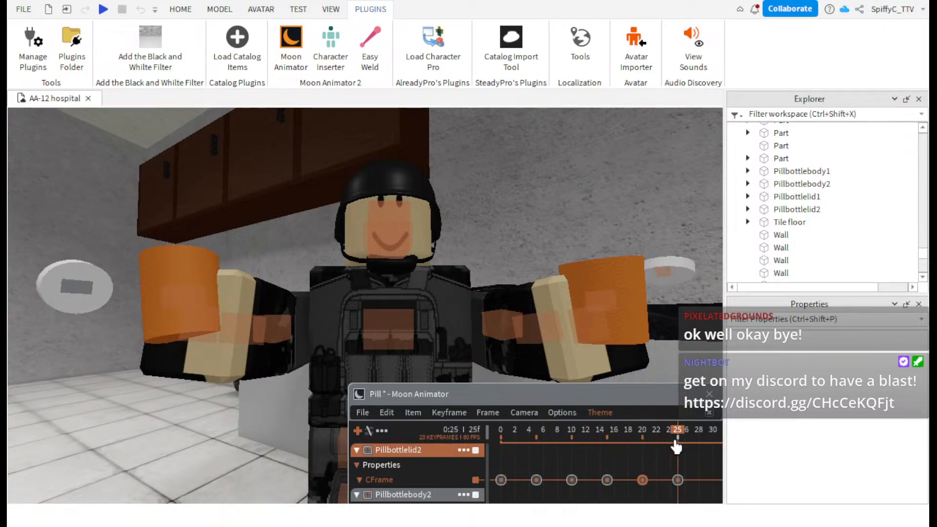
left_click_drag(69, 387, 109, 301)
left_click_drag(648, 436, 676, 441)
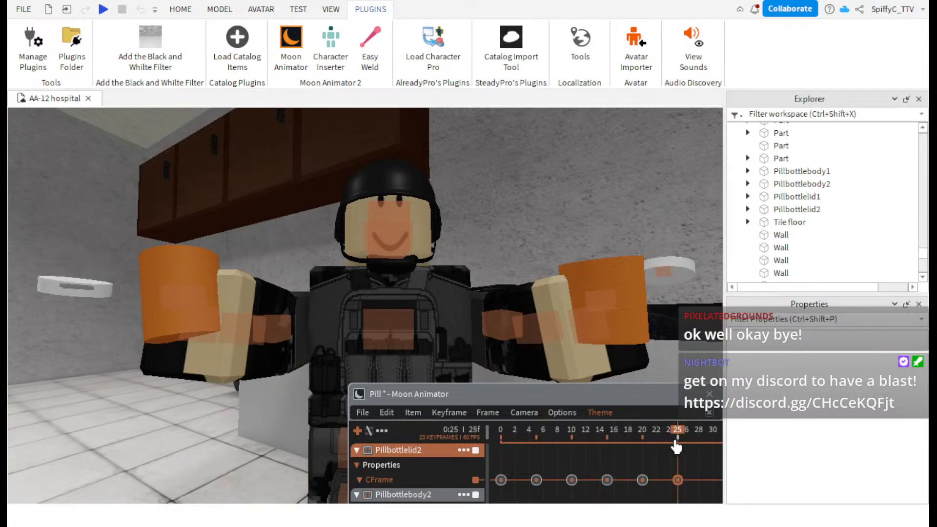
left_click_drag(81, 279, 63, 382)
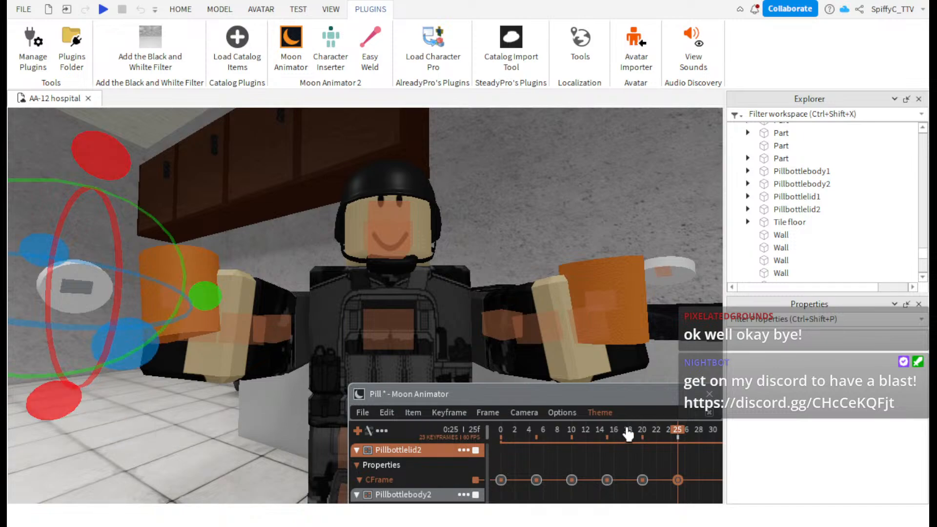
- Scrub through and replay the animation to check how both lids tumble and fall
left_click(658, 434)
left_click_drag(658, 434, 375, 417)
key("space")
key("space")
key("space")
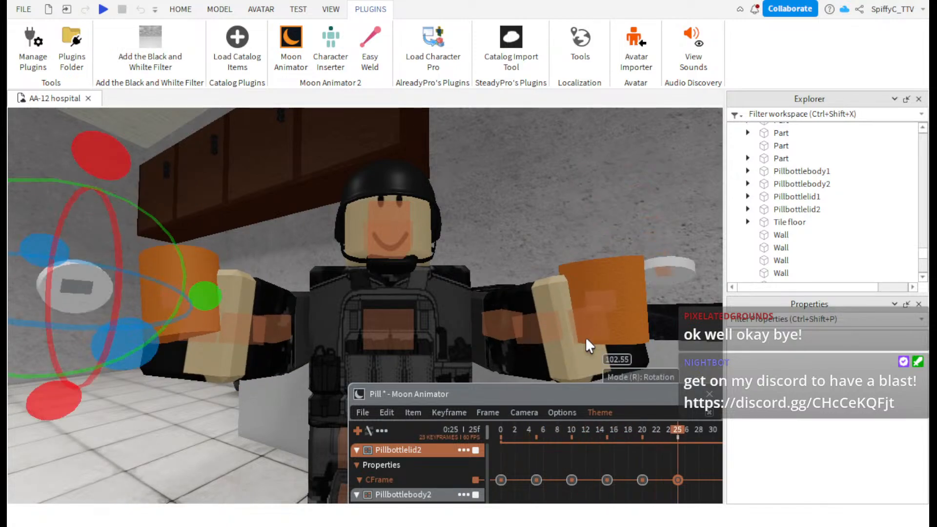
key("space")
key("space")
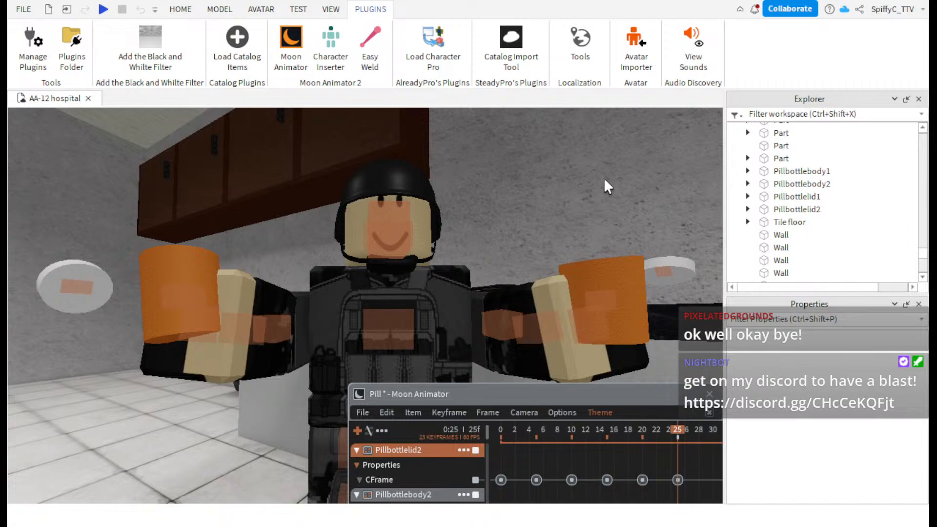
key("space")
- Select the frame 0 keyframes of the bottles, lids and soldier rig, and set their easing to Sine with direction In
left_click_drag(561, 403, 575, 298)
scroll(443, 403, "down", 3)
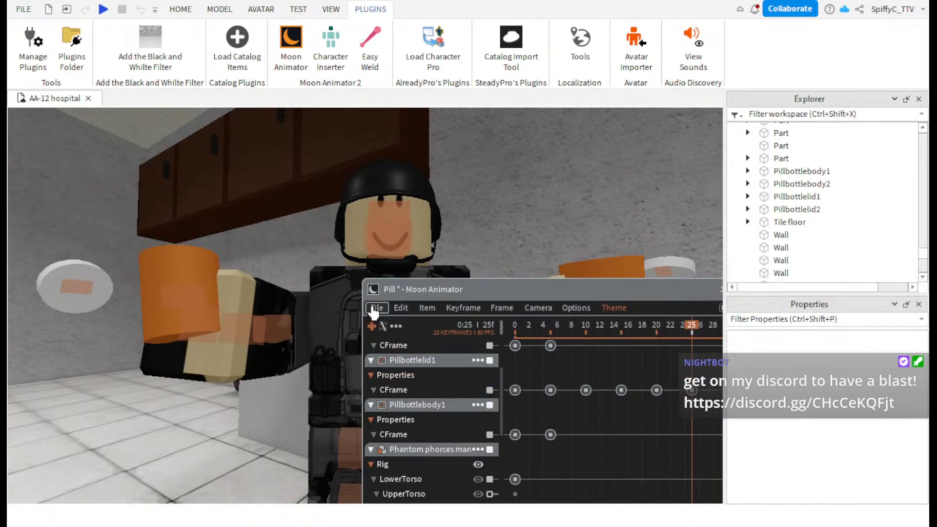
left_click(373, 308)
left_click(373, 308)
scroll(462, 393, "up", 2)
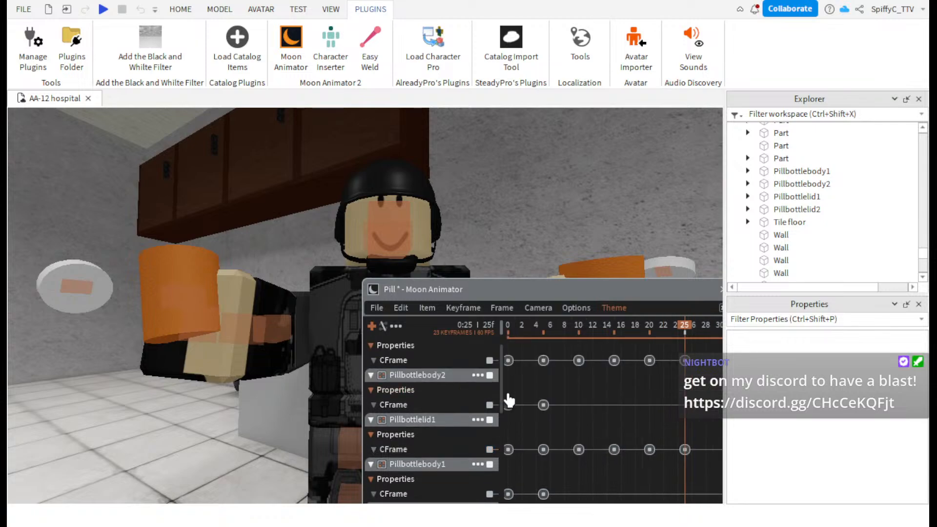
left_click_drag(519, 354, 506, 441)
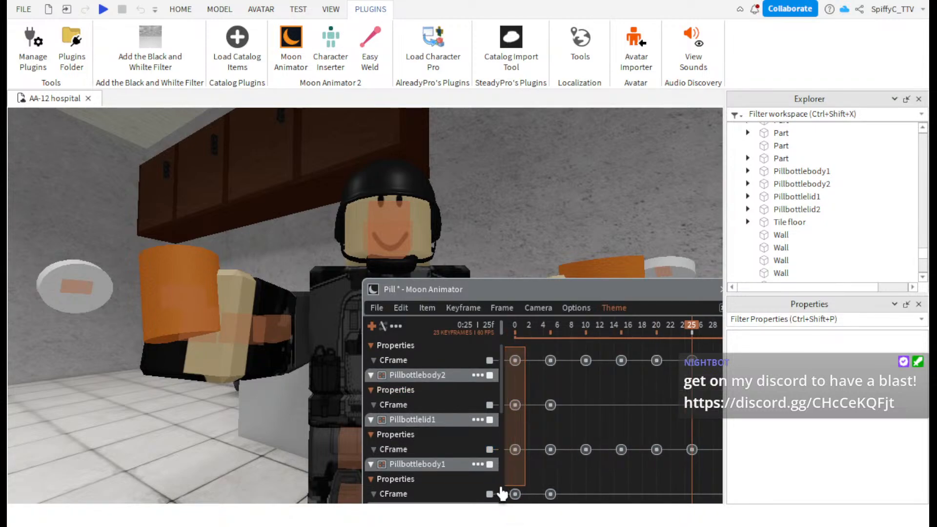
scroll(497, 495, "down", 1)
scroll(488, 493, "down", 5)
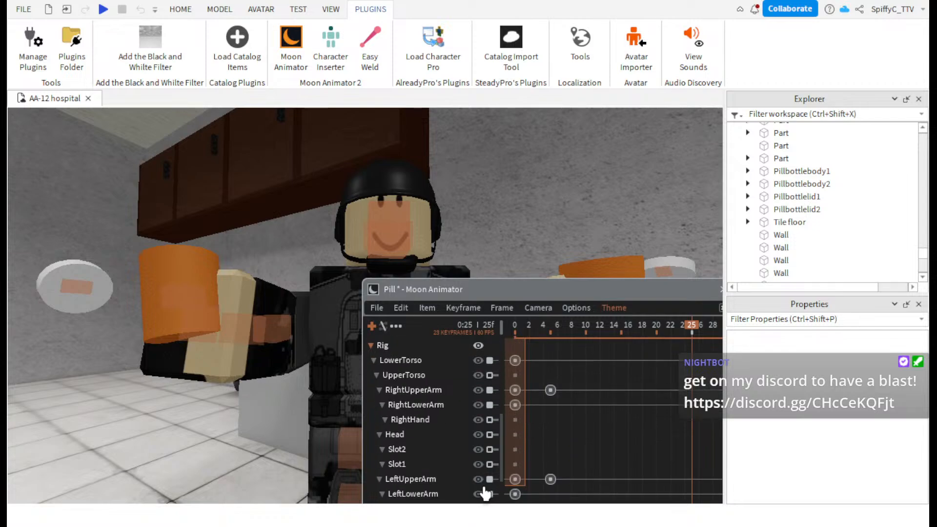
scroll(407, 406, "up", 3)
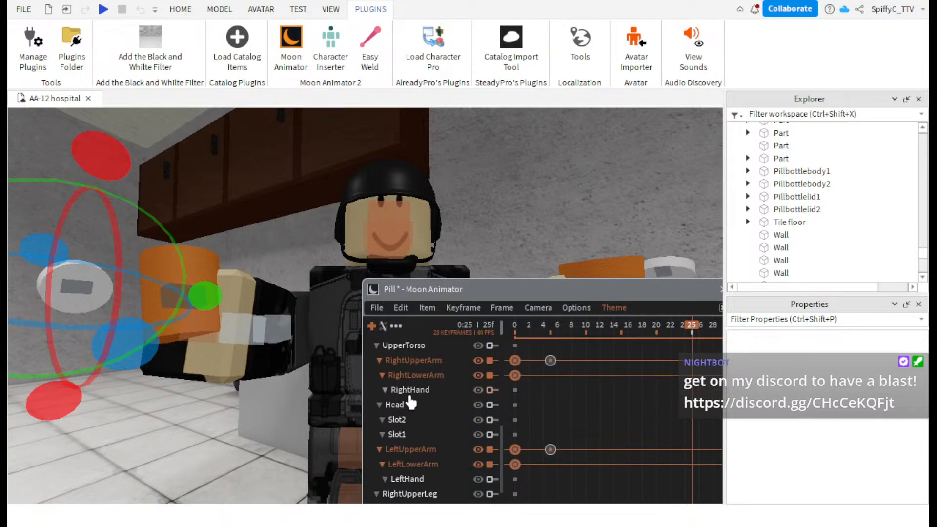
left_click(462, 307)
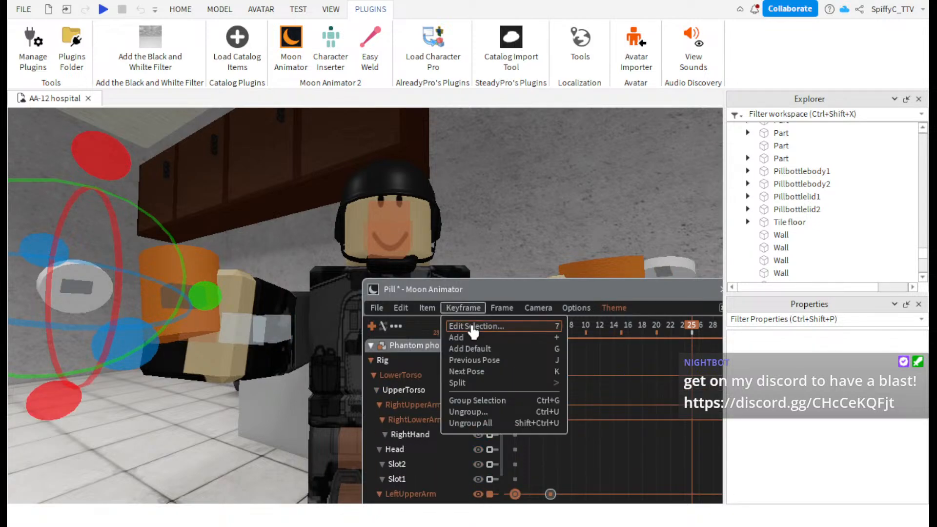
left_click(473, 327)
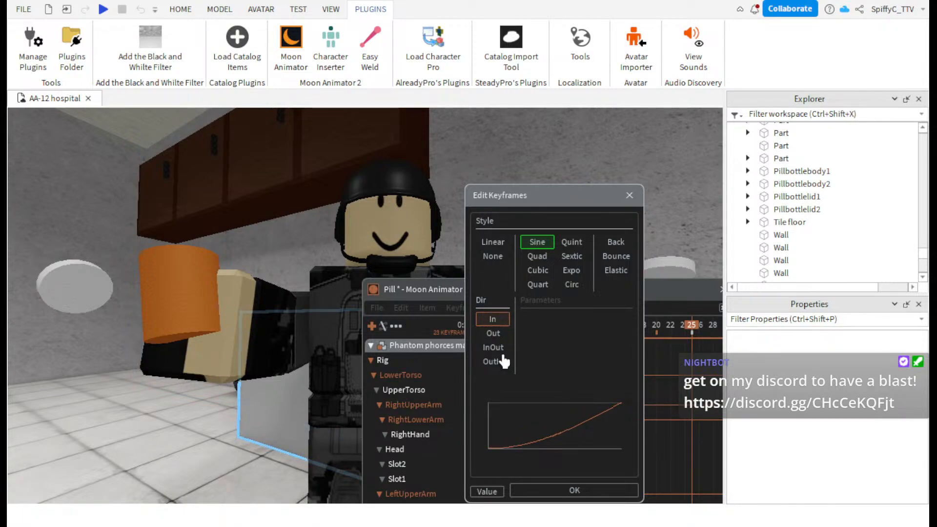
left_click(547, 490)
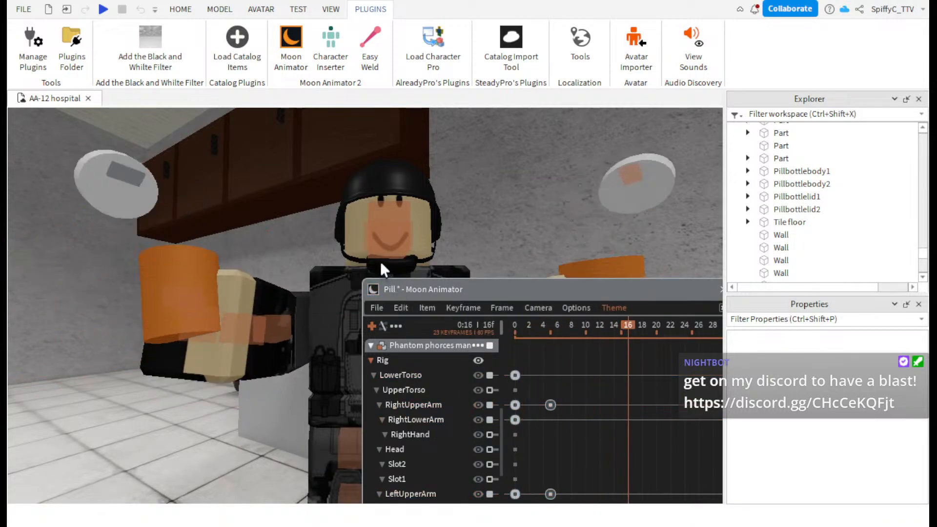
- Save the animation under the name Pill and return to Moon Animator's file list
left_click_drag(518, 296, 497, 399)
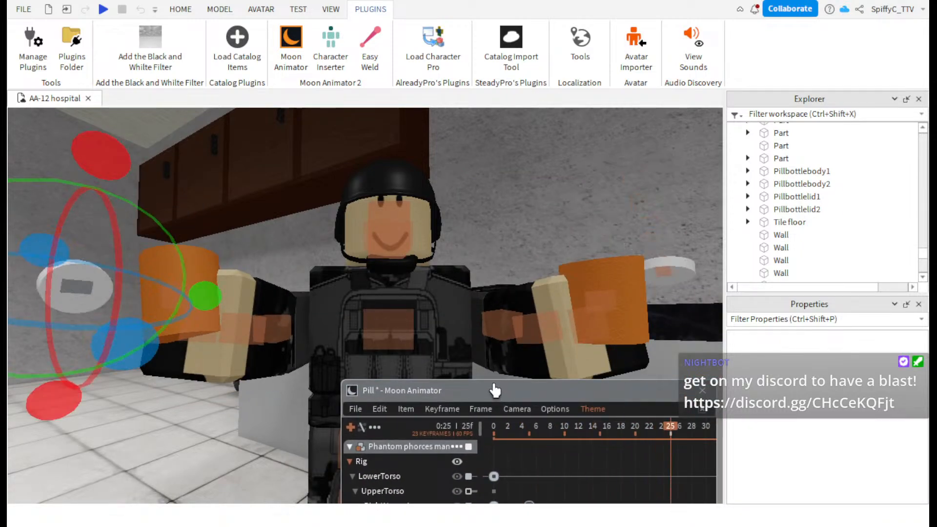
left_click(355, 409)
left_click(372, 275)
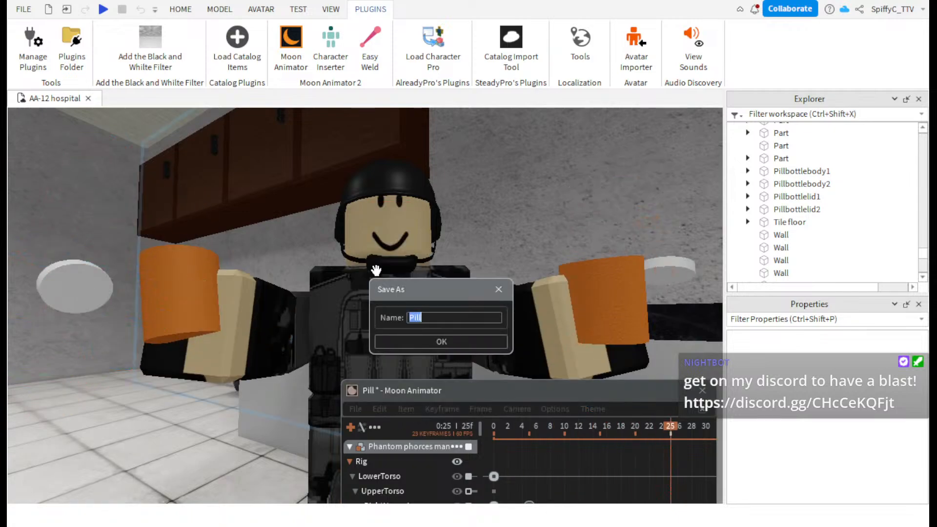
left_click(470, 331)
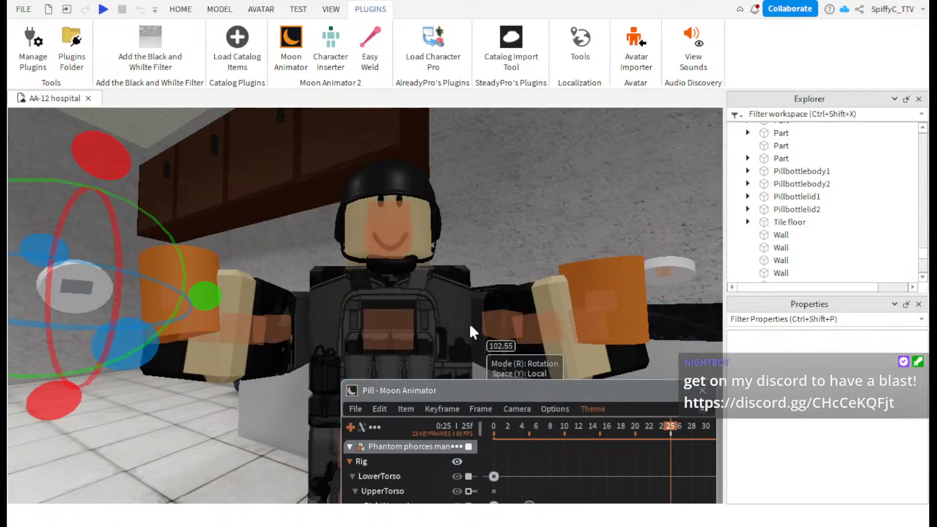
left_click(288, 48)
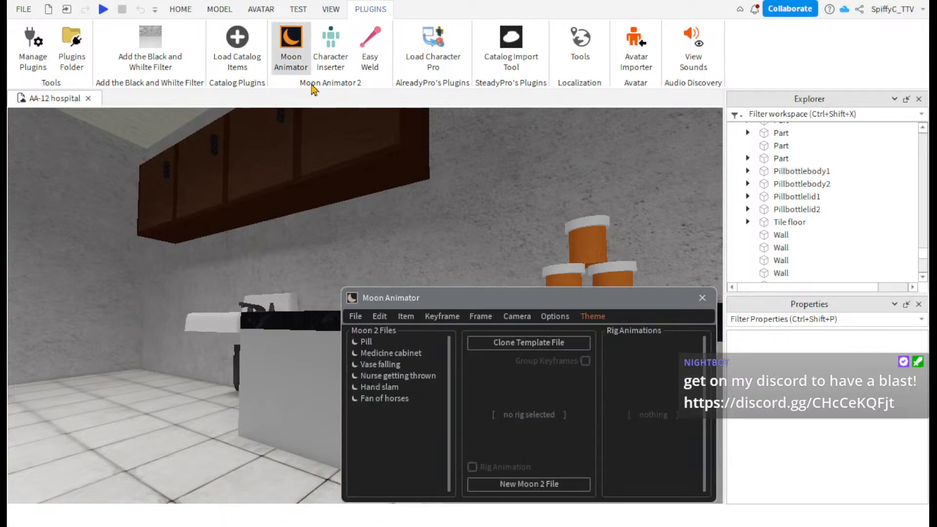
left_click_drag(419, 305, 432, 349)
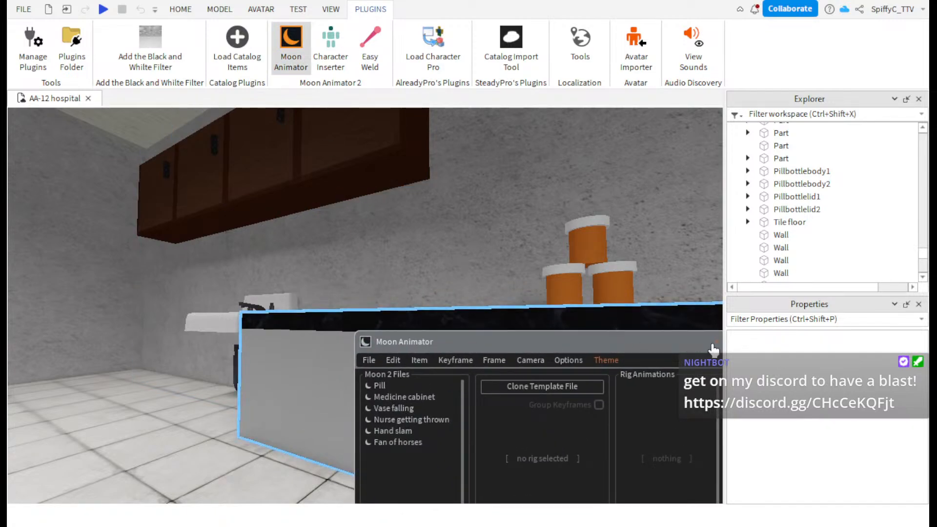
left_click(377, 387)
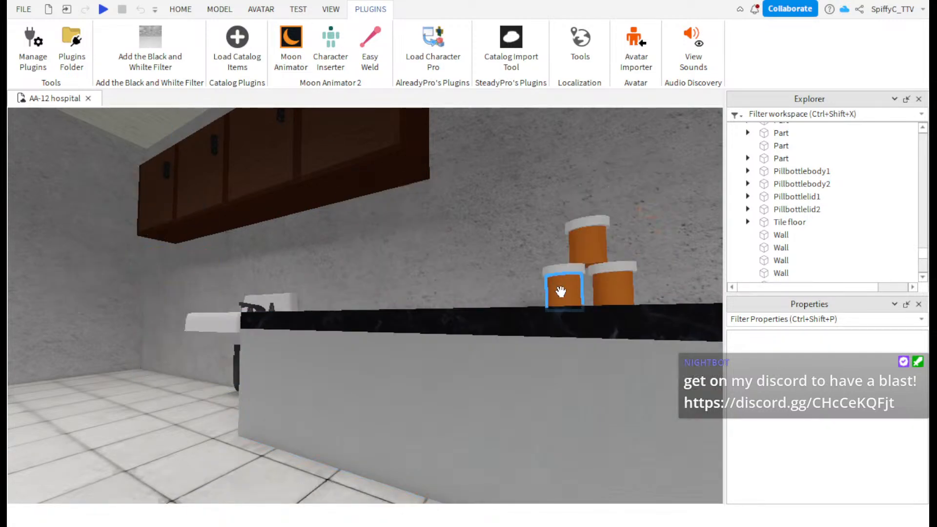
right_click_drag(560, 291, 561, 291)
key("w")
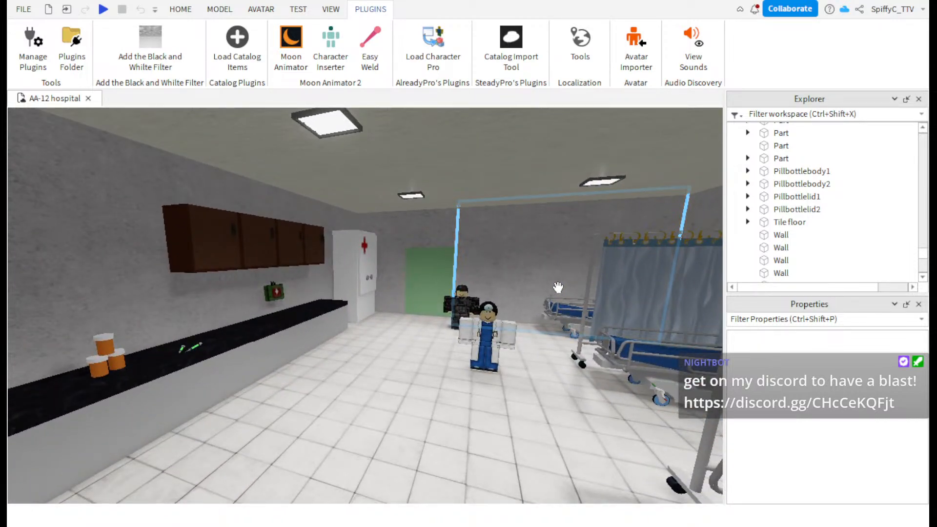
key("w")
right_click_drag(569, 256, 568, 259)
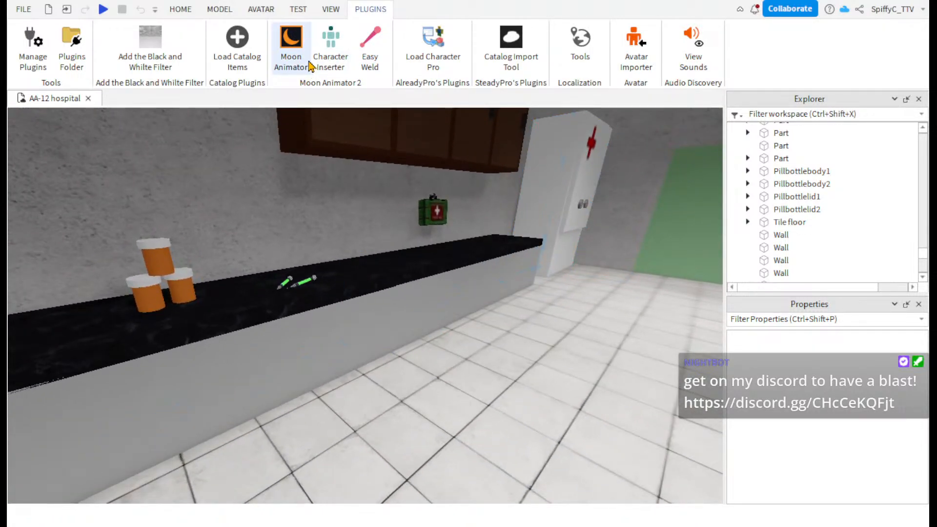
key("d")
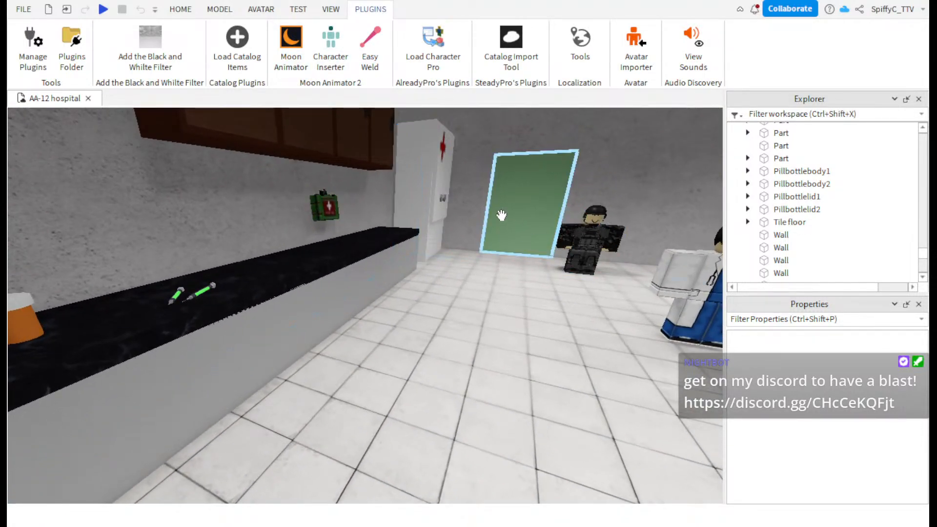
- Create a new Moon 2 animation file for the Phantom phorces man rig
left_click(290, 46)
left_click(594, 266)
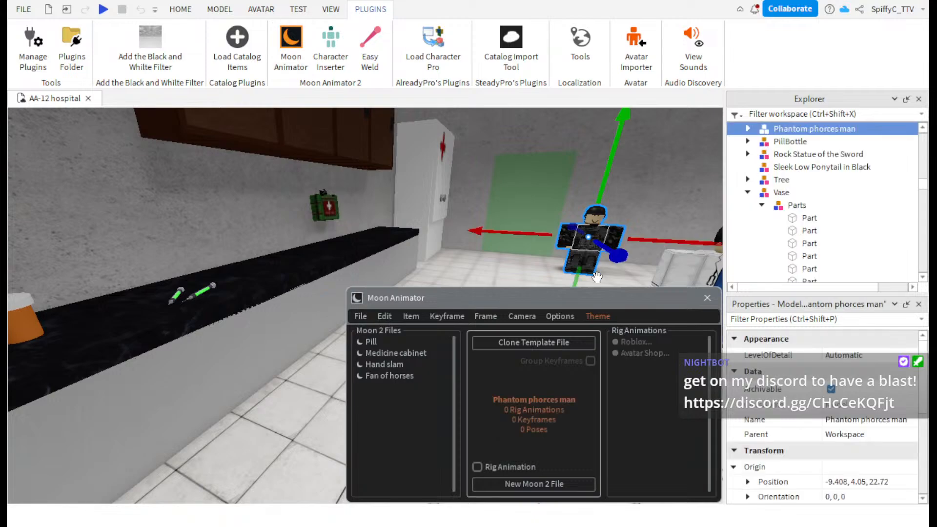
left_click(546, 484)
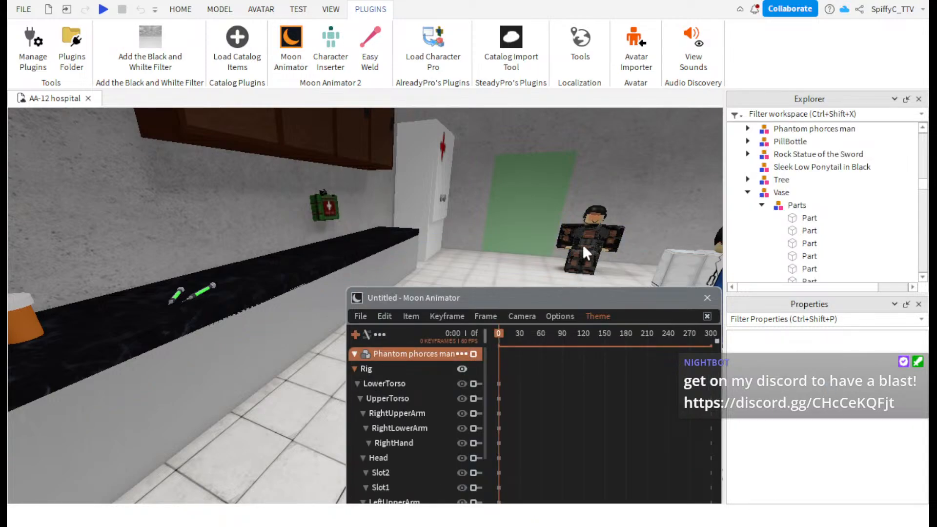
- Move the Phantom phorces man rig by its lower torso over to the counter and try rotating it in place
left_click(587, 251)
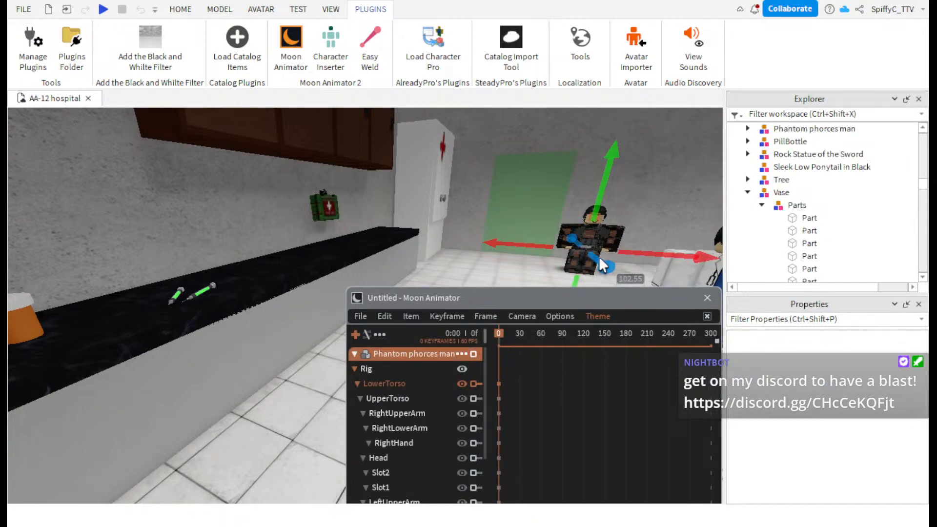
left_click_drag(600, 262, 600, 310)
right_click_drag(600, 274, 585, 315)
left_click_drag(600, 310, 496, 280)
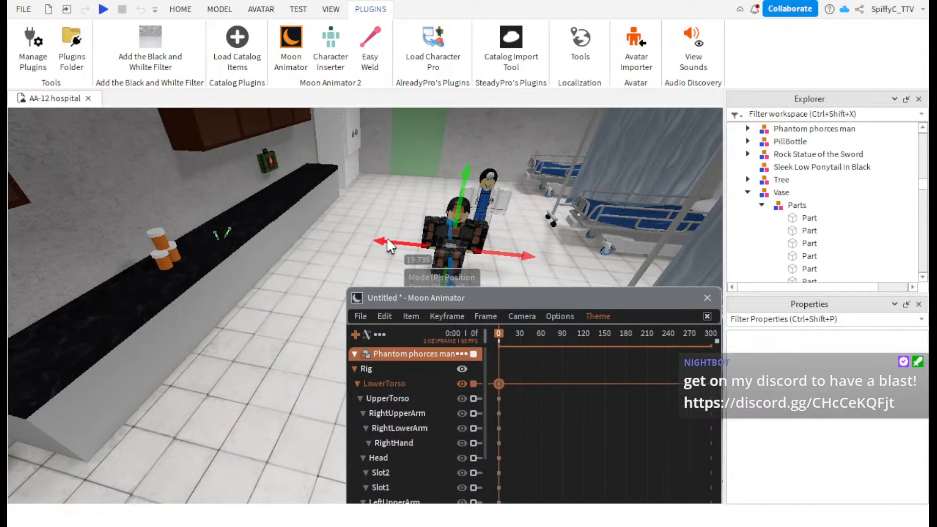
left_click_drag(390, 244, 245, 220)
key("r")
left_click_drag(363, 245, 391, 201)
- Try to add a syringe tool from the counter as an animation item, and discard the unsaved animation file
key("w")
right_click_drag(391, 200, 391, 200)
key("w")
key("s")
key("w")
key("w")
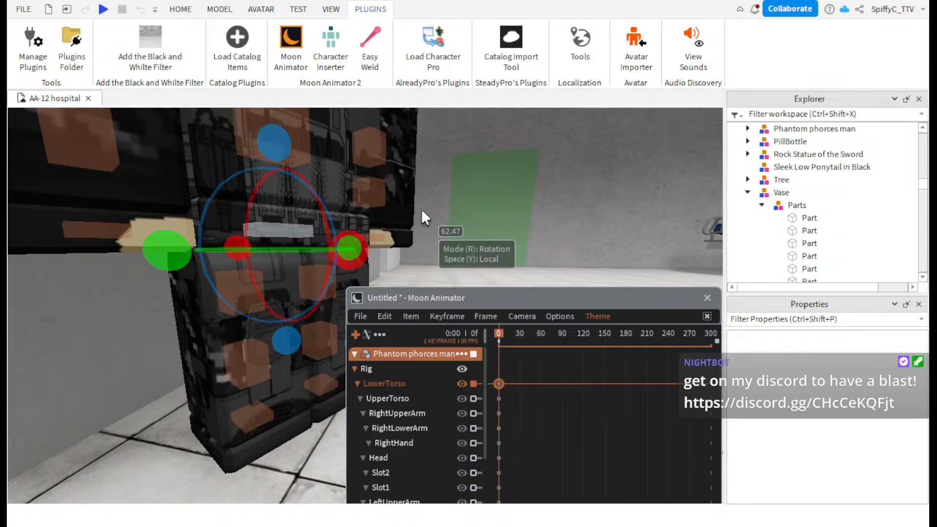
key("s")
right_click_drag(428, 219, 428, 218)
left_click(410, 317)
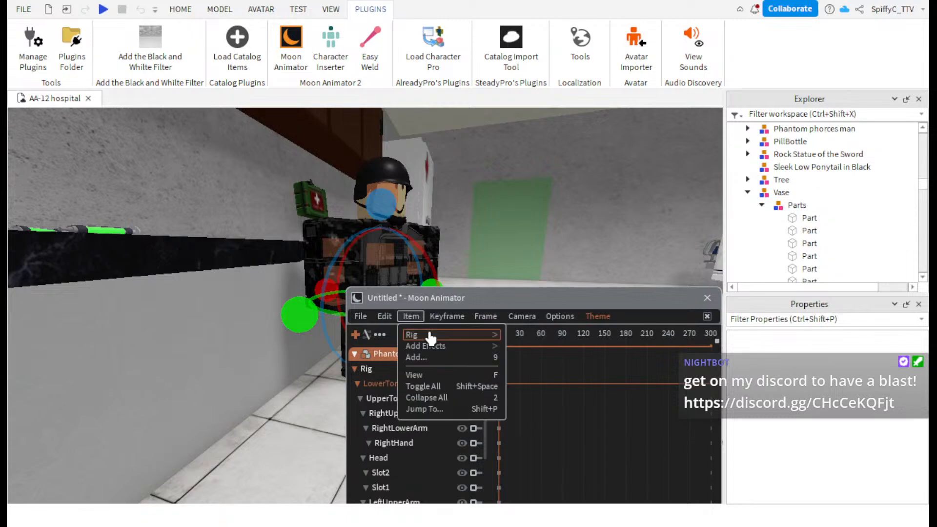
left_click(434, 357)
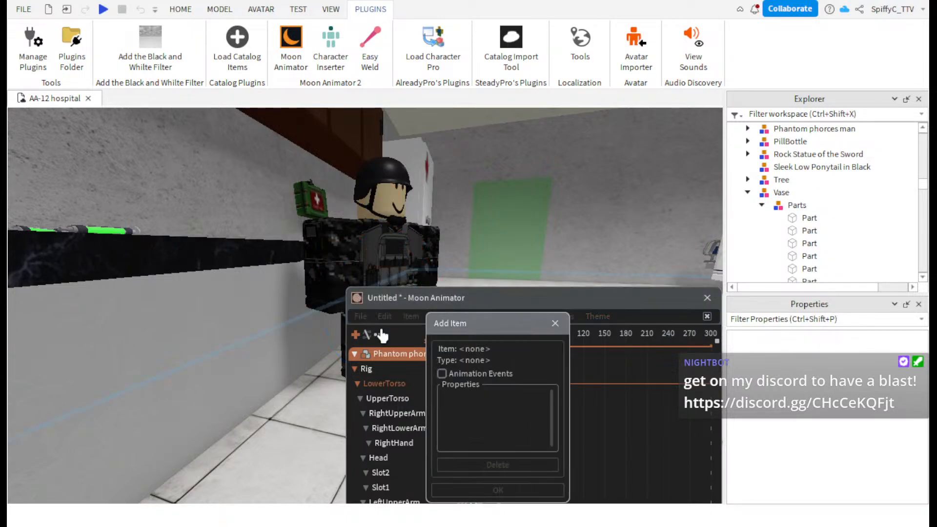
left_click(120, 233)
left_click(117, 230)
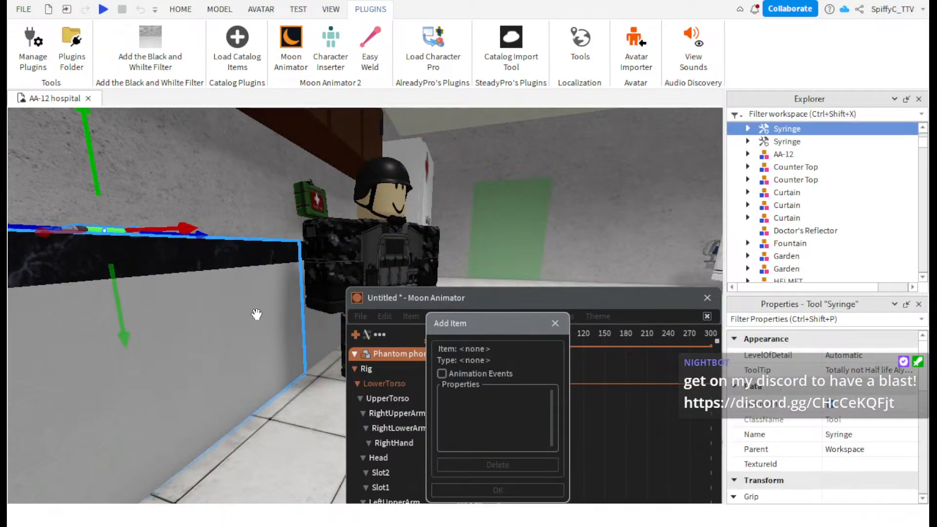
left_click_drag(475, 331, 501, 326)
right_click_drag(453, 252, 453, 252)
left_click(291, 218)
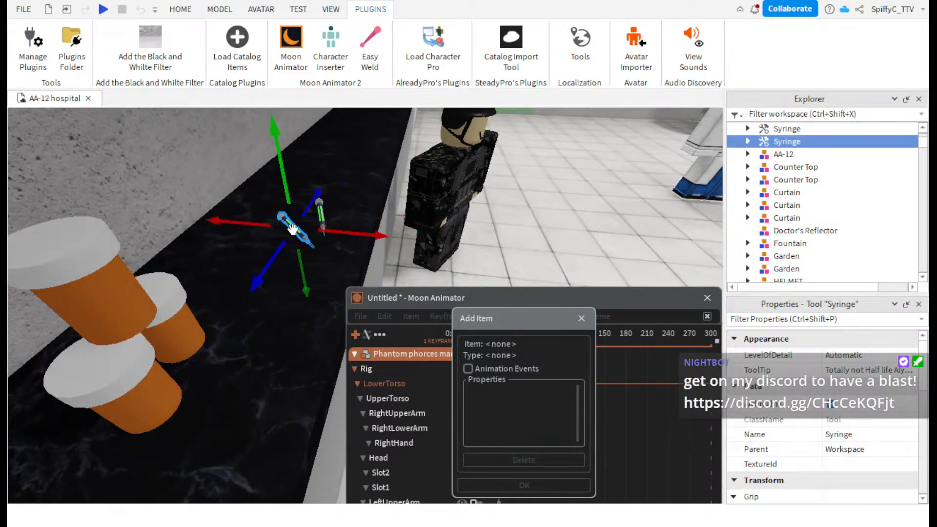
left_click(581, 318)
left_click(707, 297)
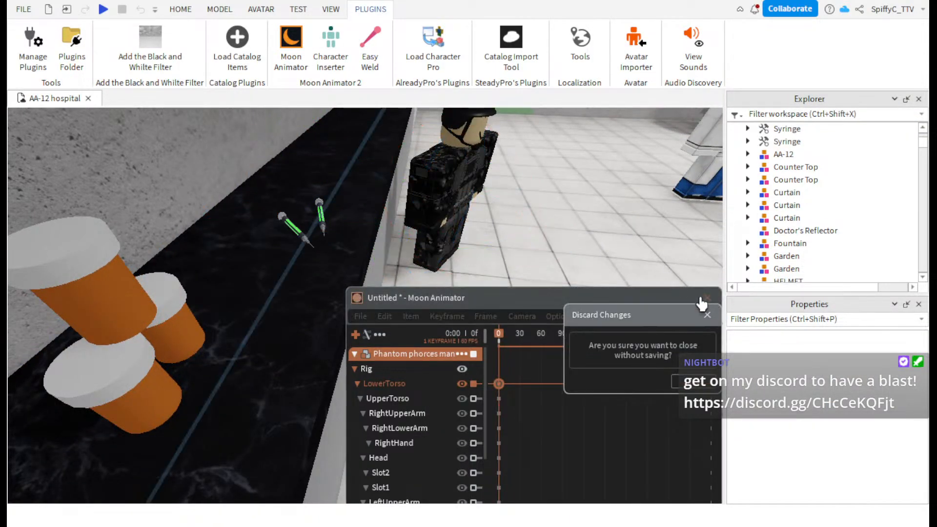
left_click(694, 388)
- Run the Easy Weld cleaner on the second Syringe tool, the one nearer the pill bottles
left_click(786, 141)
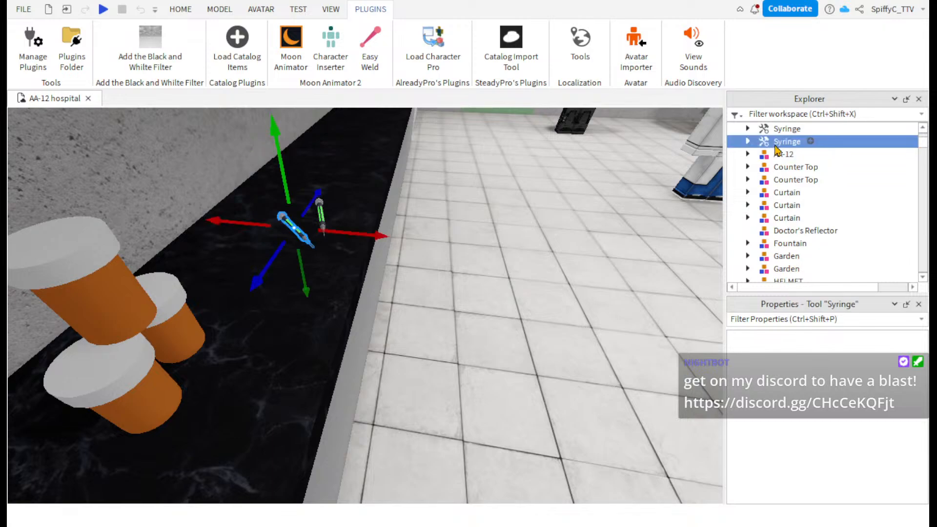
scroll(756, 193, "up", 3)
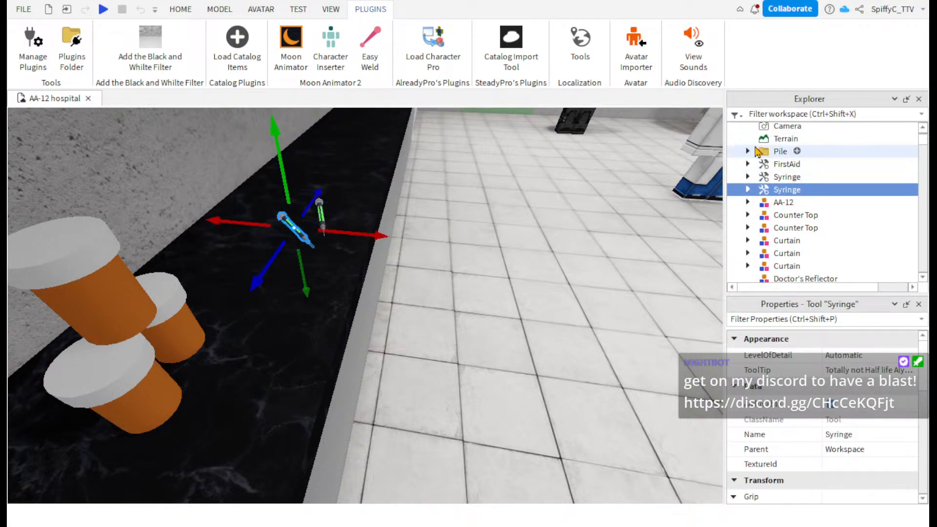
left_click(297, 48)
left_click(370, 49)
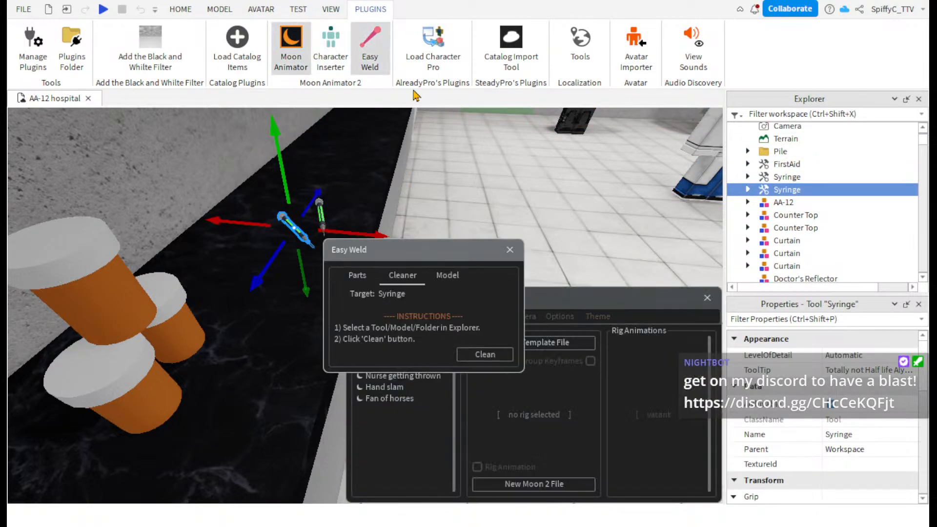
left_click(479, 354)
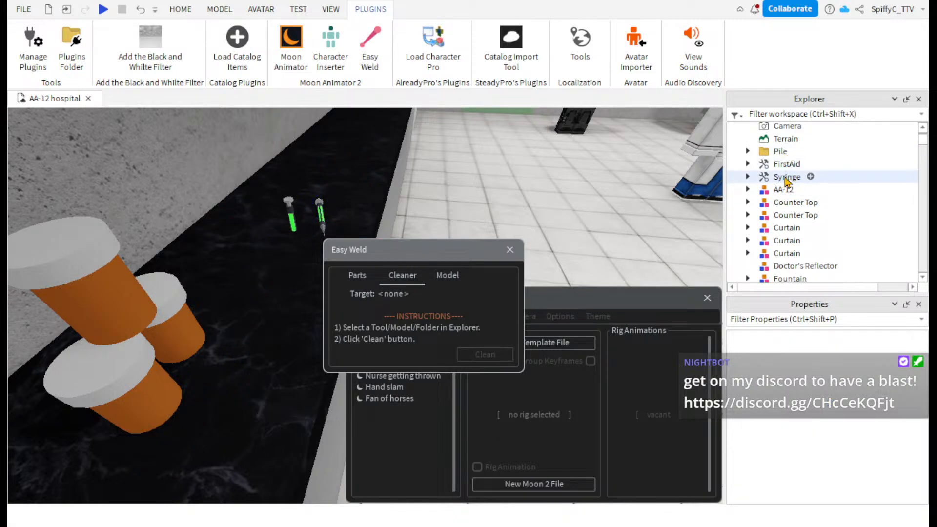
- Filter the workspace for "sy", select the cleaned Syringe model and clear the filter
left_click(811, 114)
type("sy")
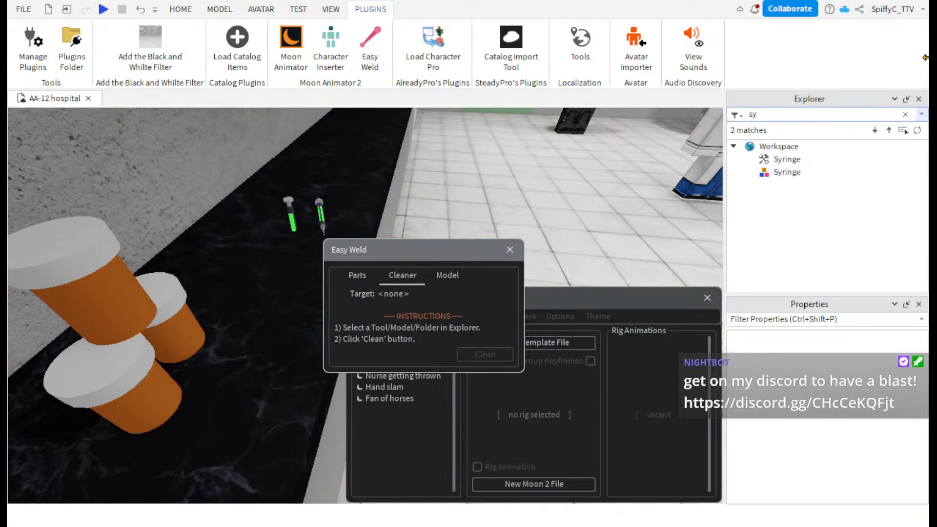
left_click(787, 172)
left_click(509, 249)
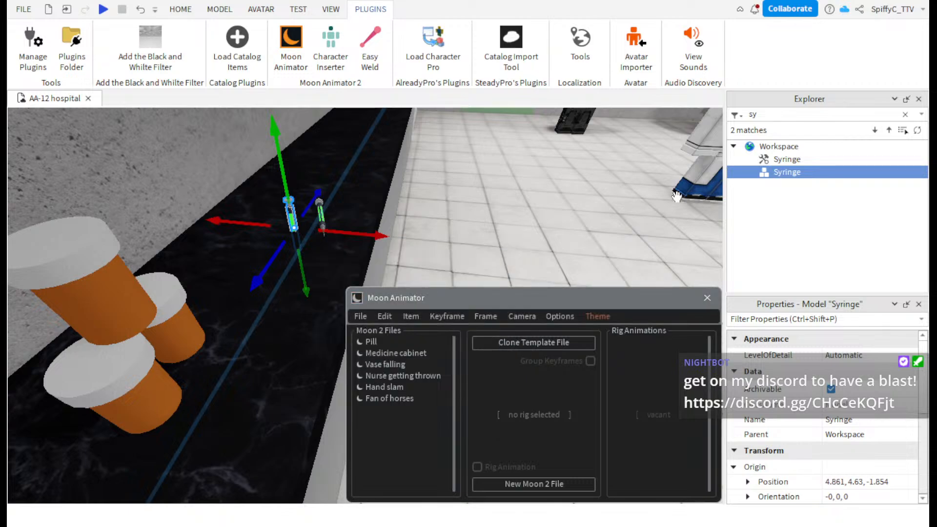
left_click(905, 117)
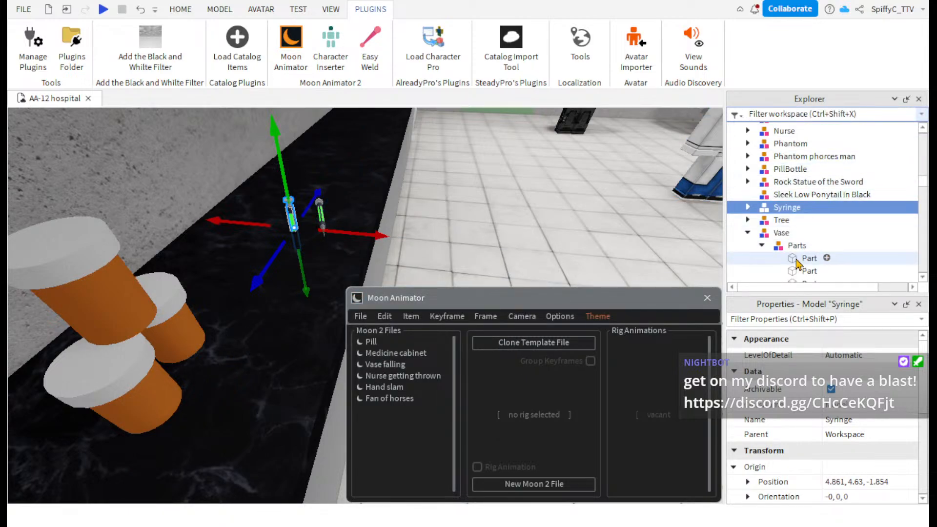
- Lay the Syringe model flat on the countertop at about 89° and raise it slightly to a height of 4.681
right_click_drag(386, 226, 378, 224)
scroll(379, 225, "up", 3)
right_click_drag(330, 255, 337, 241)
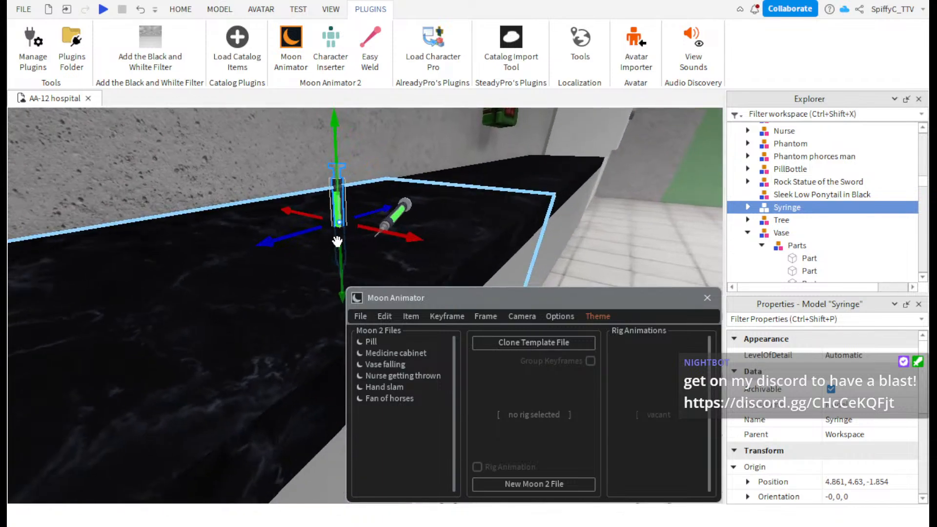
key("ctrl+2")
left_click_drag(282, 221, 342, 171)
key("ctrl+2")
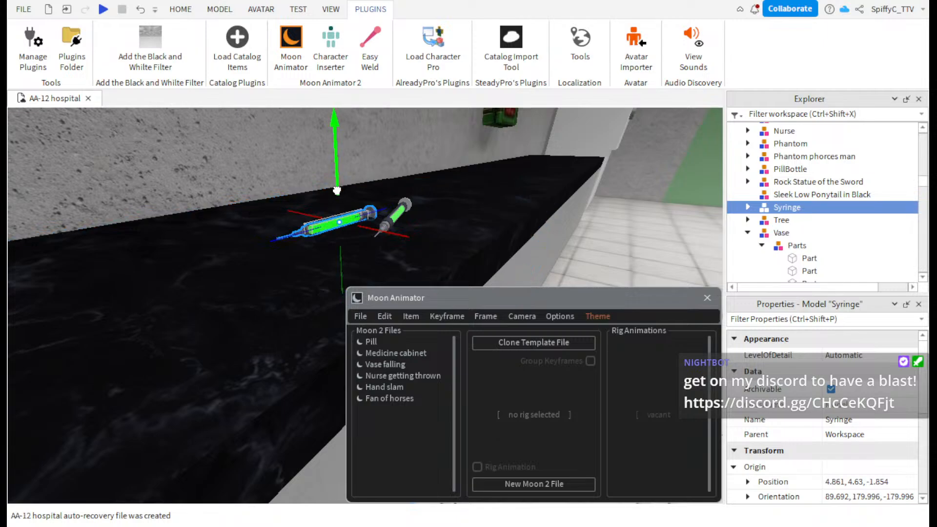
key("ctrl+4")
left_click_drag(292, 195, 286, 200)
right_click_drag(627, 251, 626, 248)
left_click(340, 235)
- Start a fresh Moon 2 file with the Phantom phorces man rig selected
right_click_drag(341, 236, 340, 235)
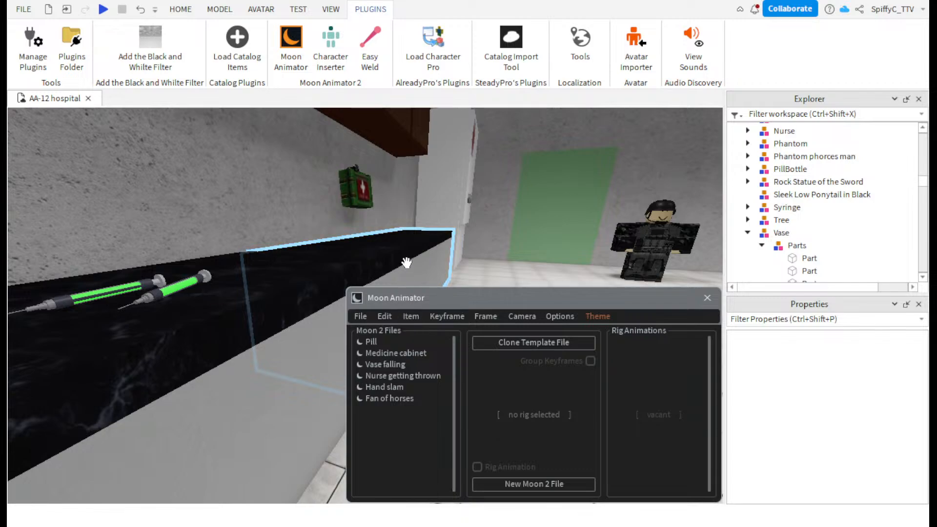
scroll(409, 256, "down", 2)
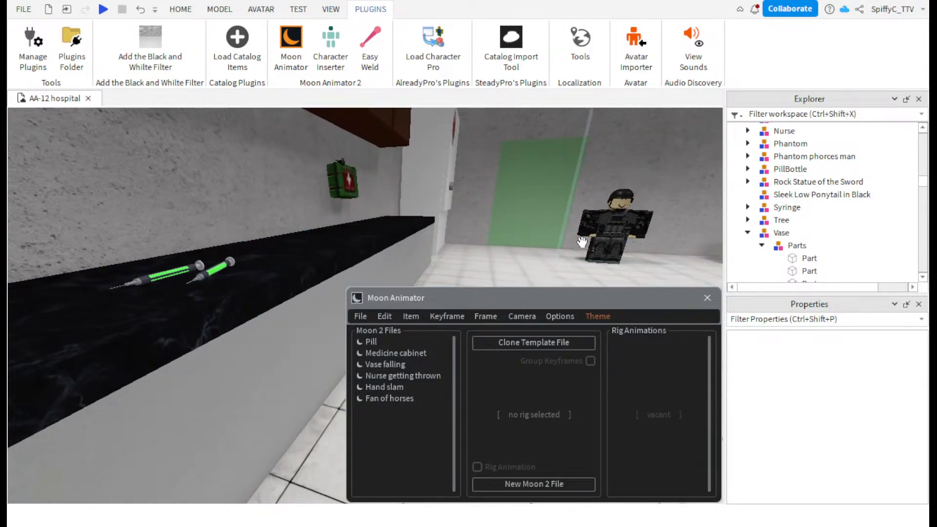
left_click(598, 239)
left_click(547, 485)
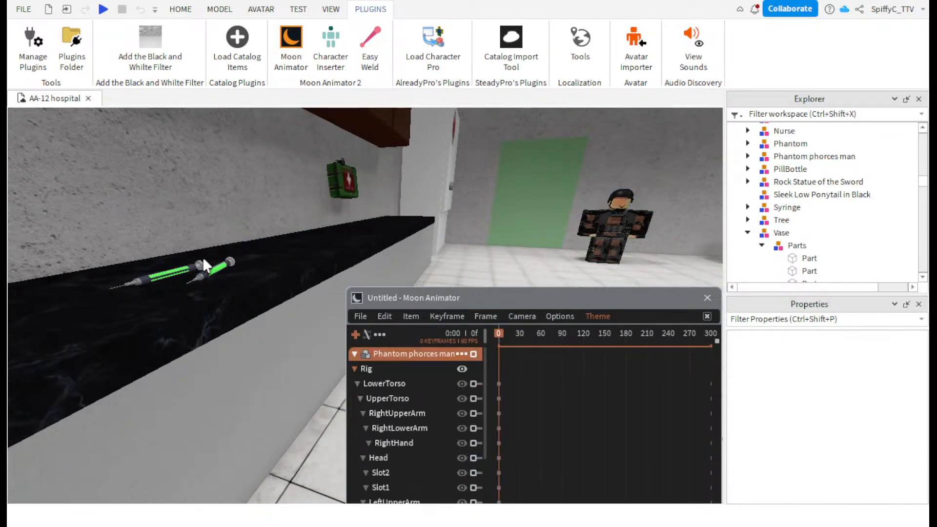
- Add the Syringe model to the animation as an item with its CFrame property
left_click(410, 317)
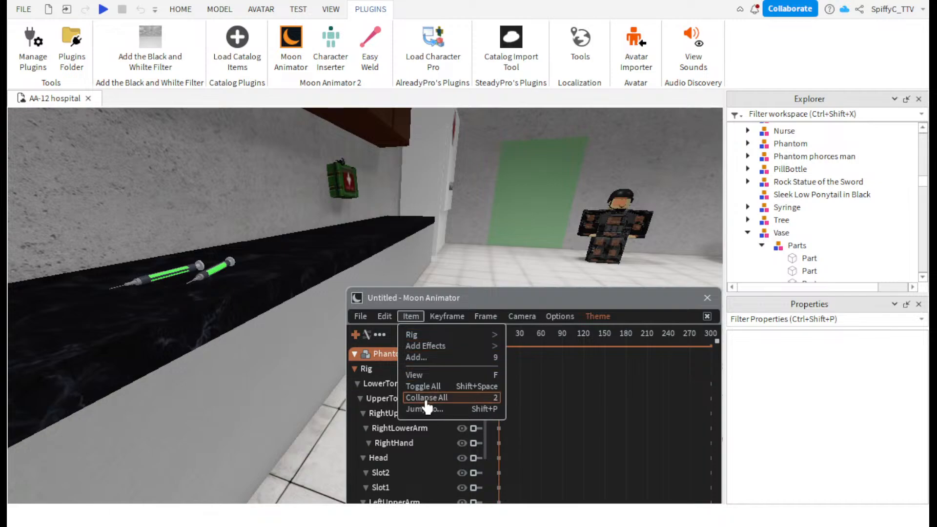
left_click(422, 364)
left_click(196, 272)
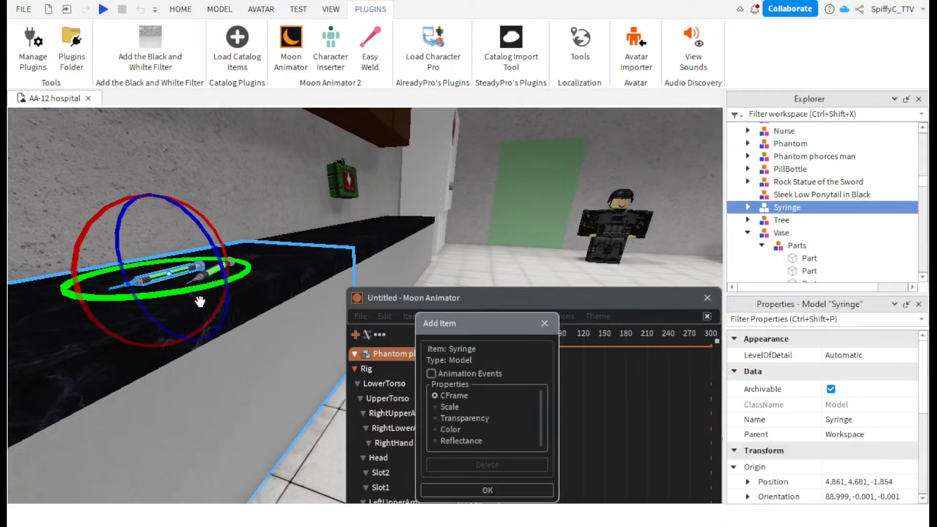
left_click(485, 494)
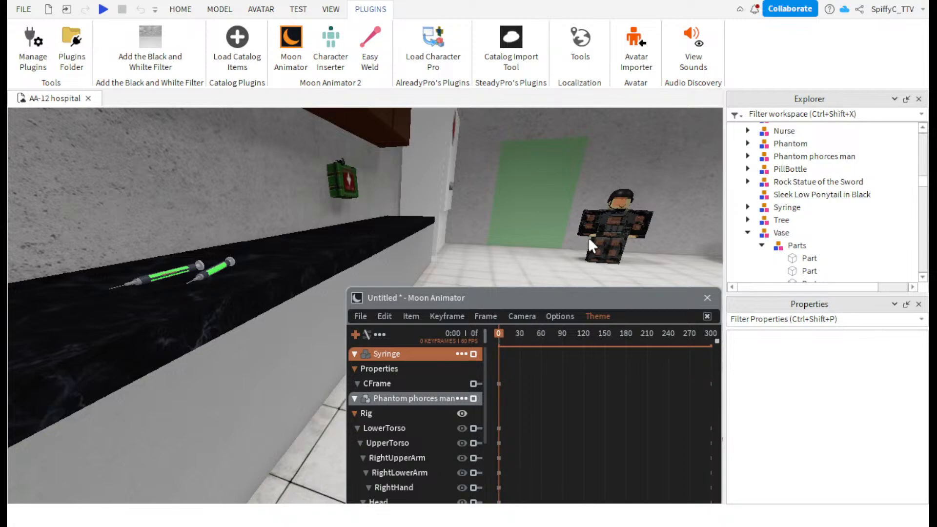
- At frame 0, move the Phantom phorces man rig by its lower torso to stand beside the counter near the syringes
left_click(610, 233)
right_click_drag(609, 234, 609, 233)
key("s")
left_click_drag(553, 246, 584, 310)
left_click_drag(549, 270, 307, 382)
- Rotate the rig's lower torso at frame 0 to adjust which way the soldier faces beside the counter
key("r")
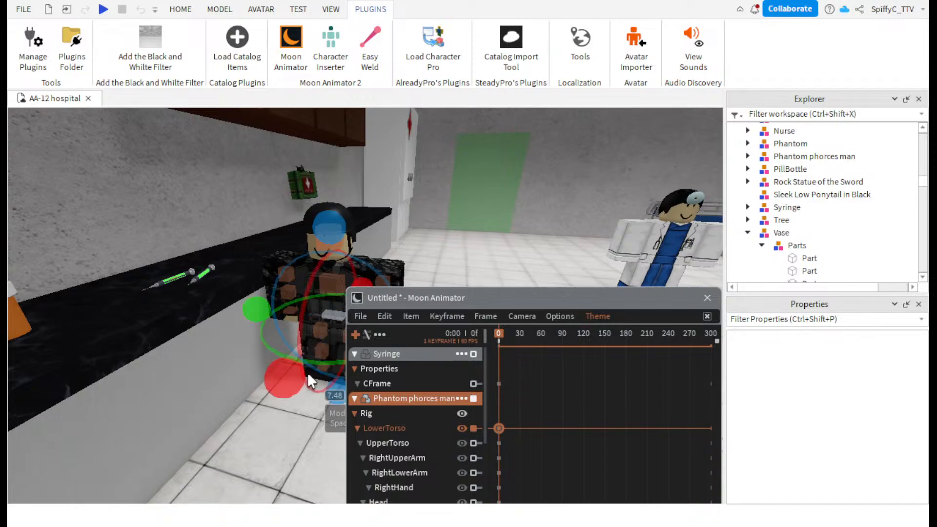
right_click_drag(308, 372, 307, 362)
key("w")
left_click_drag(296, 334, 348, 250)
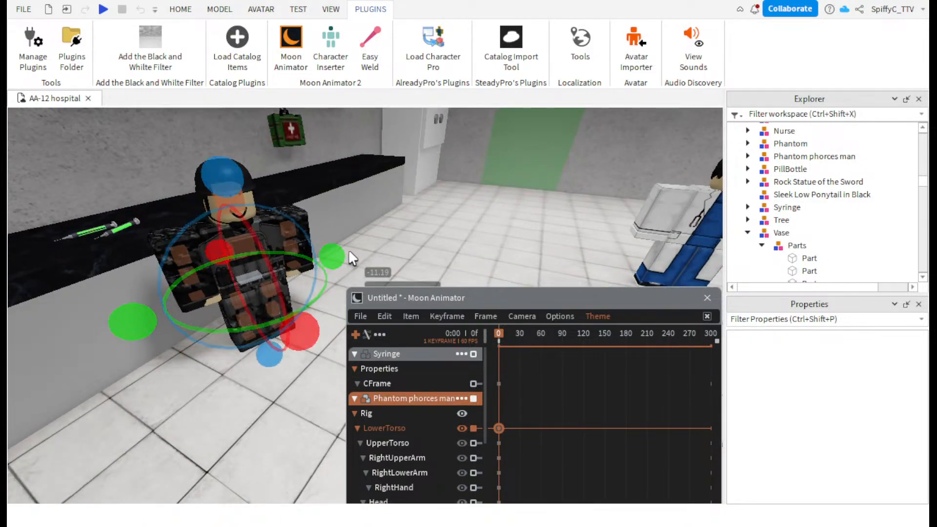
right_click_drag(348, 250, 367, 254)
key("w")
left_click(366, 255)
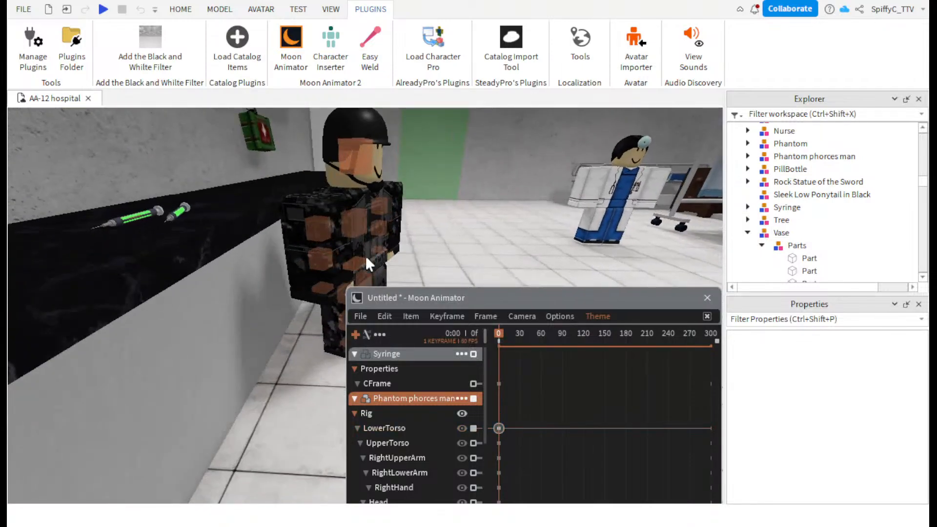
- Turn the soldier's lower torso about its vertical axis by about 20° at frame 0
key("w")
mouse_move(308, 305)
right_mouse_down()
mouse_move(298, 321)
mouse_move(294, 301)
right_mouse_up()
left_click(258, 270)
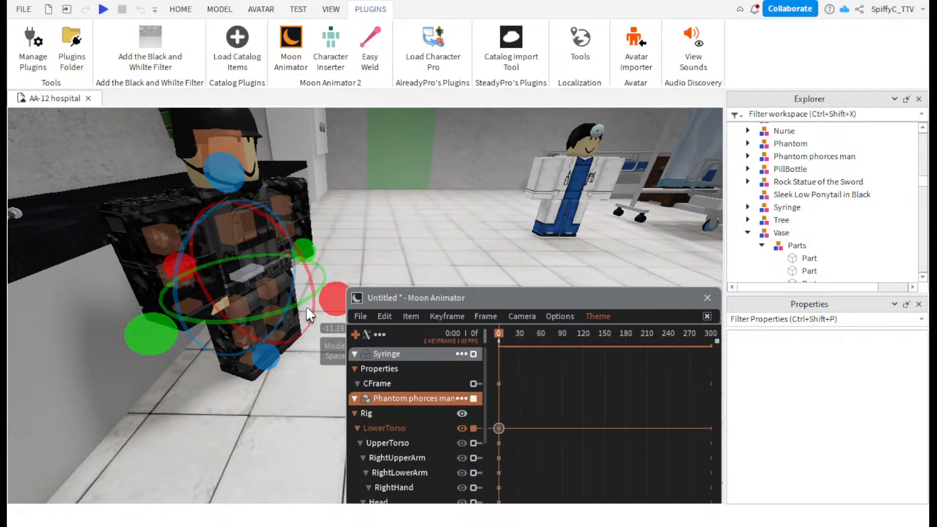
left_click_drag(138, 326, 175, 332)
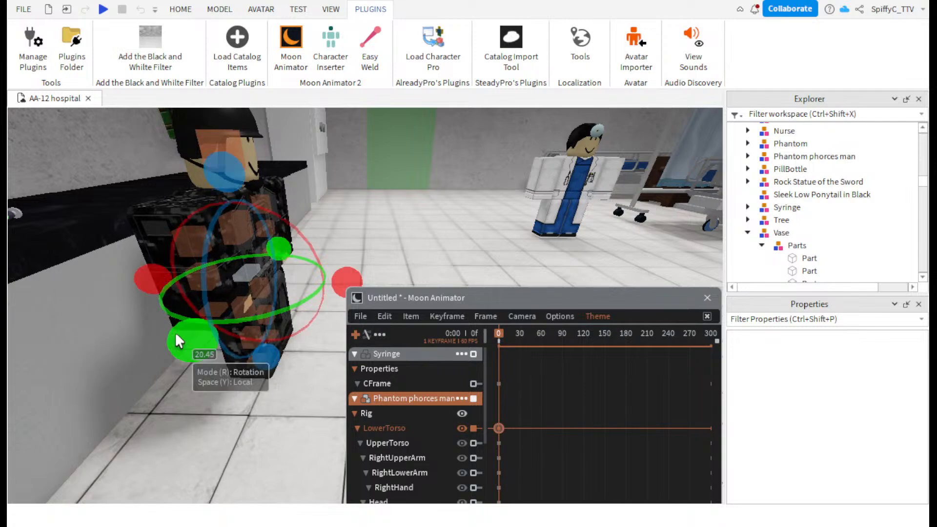
- Turn the soldier's lower torso by about 6° at frame 0 to correct his stance beside the counter
key("r")
left_click_drag(317, 279, 297, 267)
key("r")
right_click_drag(307, 248, 351, 234)
key("a")
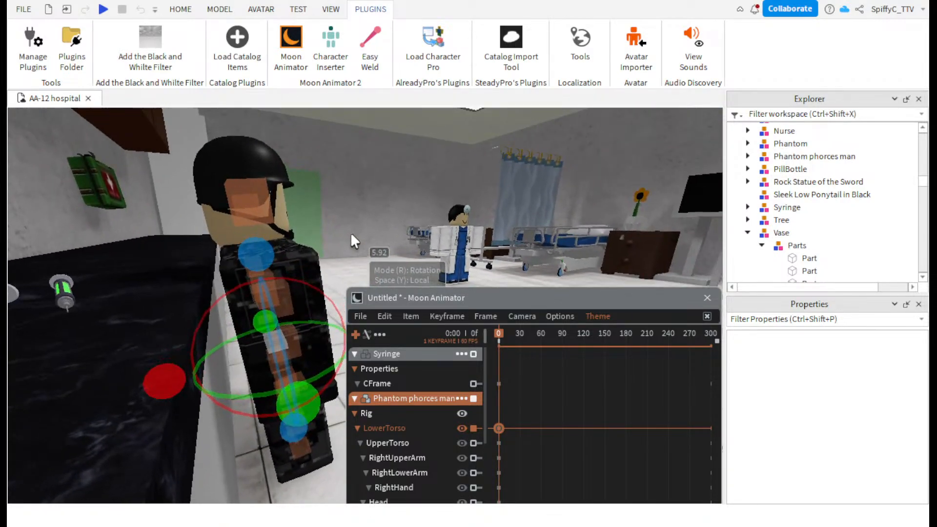
key("d")
right_click_drag(290, 374, 290, 375)
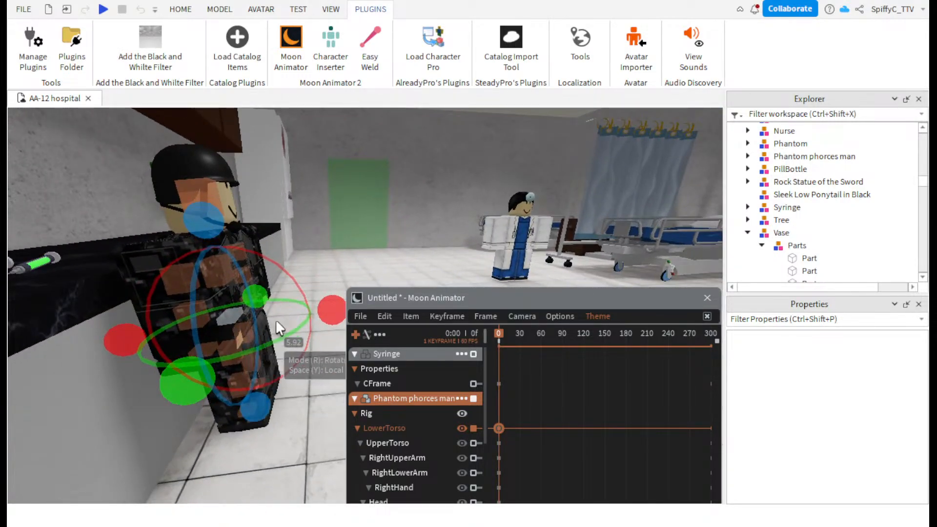
- Shift the soldier's lower torso back by about 0.28 studs and lower it by about 0.05 studs at frame 0
key("r")
left_click_drag(301, 309, 285, 314)
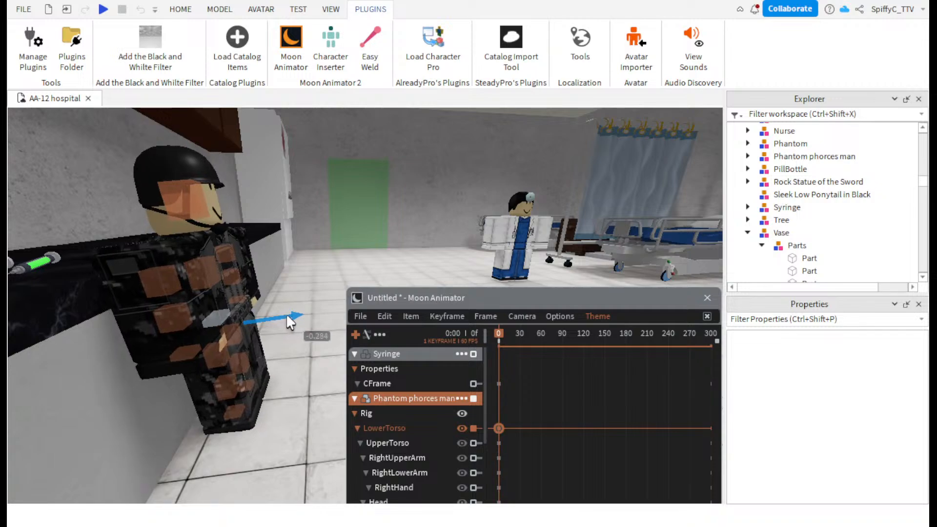
mouse_move(215, 277)
left_mouse_down()
mouse_move(193, 254)
mouse_move(201, 266)
left_mouse_up()
- Rotate the soldier's left lower leg by about 8° at frame 0
left_click(248, 378)
left_click(247, 382)
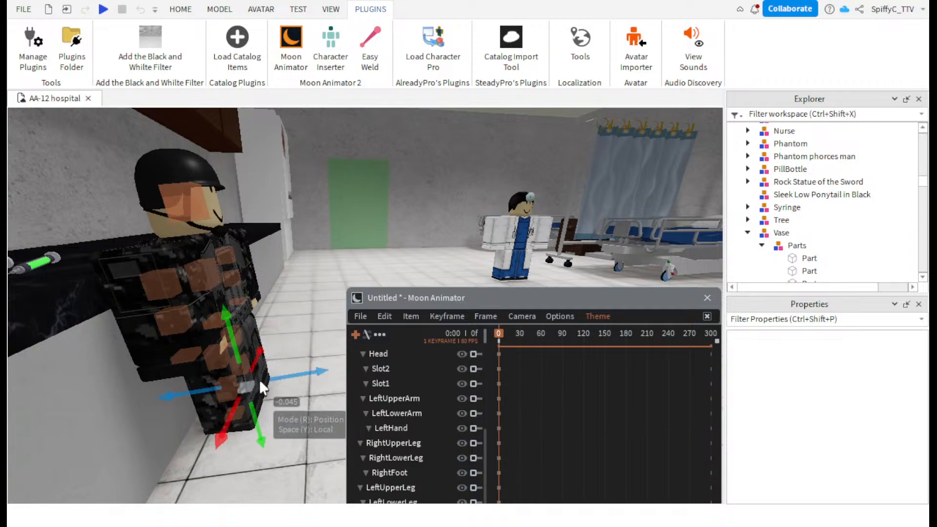
key("r")
left_click(248, 359)
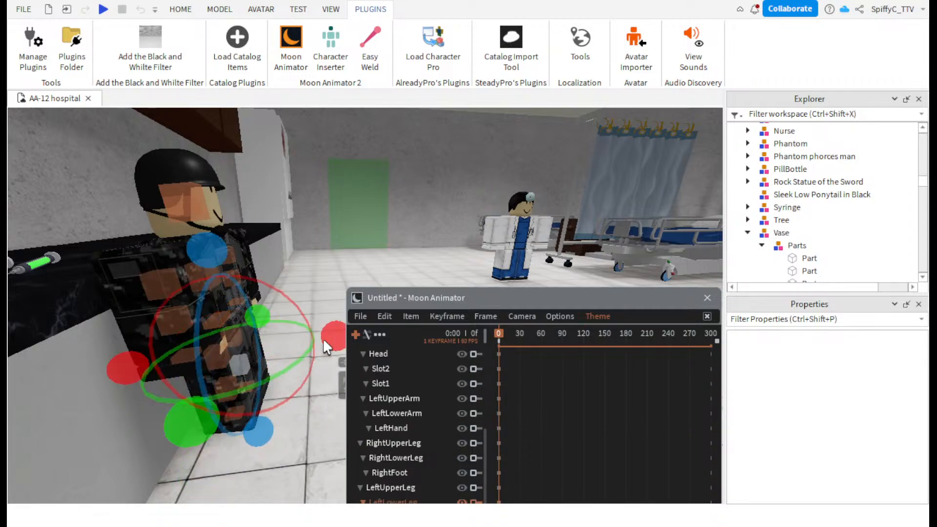
left_click_drag(328, 340, 327, 351)
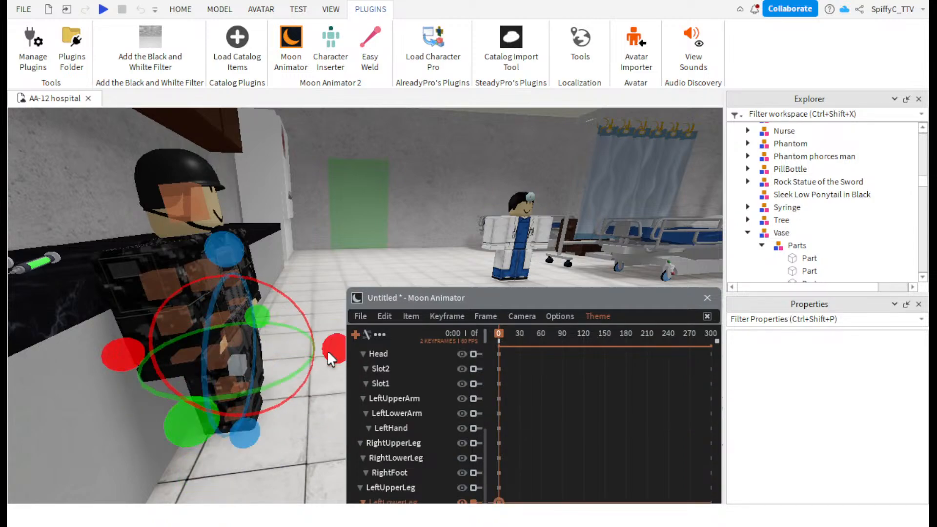
- Swing the soldier's right upper leg forward by about 25° at frame 0
left_click(243, 382)
left_click(235, 377)
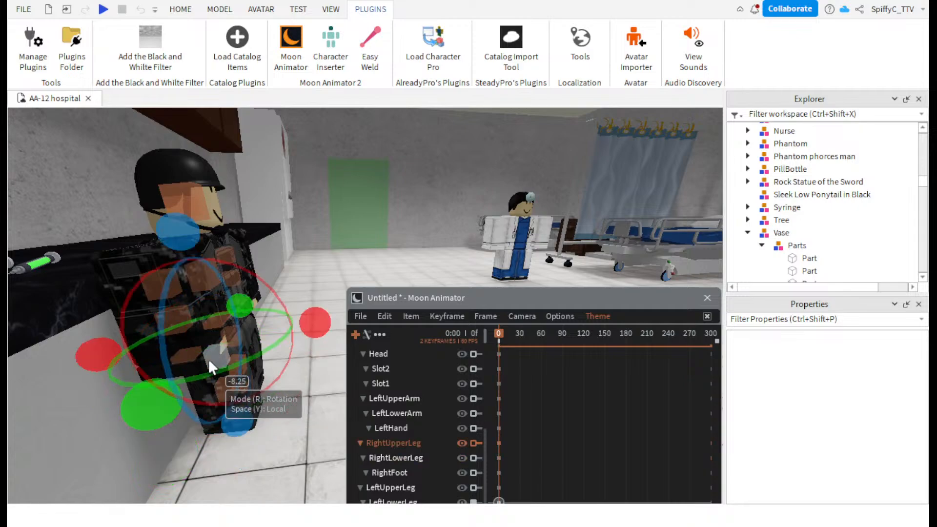
left_click_drag(209, 360, 282, 296)
- Bend the soldier's right lower leg by about 54° at the knee at frame 0 and nudge it up toward the thigh
left_click(253, 379)
key("r")
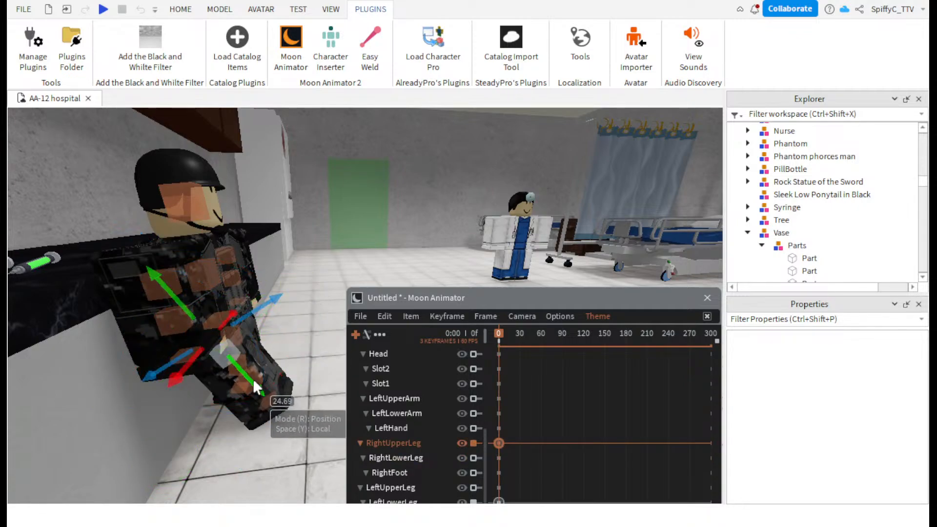
key("r")
left_click_drag(288, 334, 316, 385)
key("r")
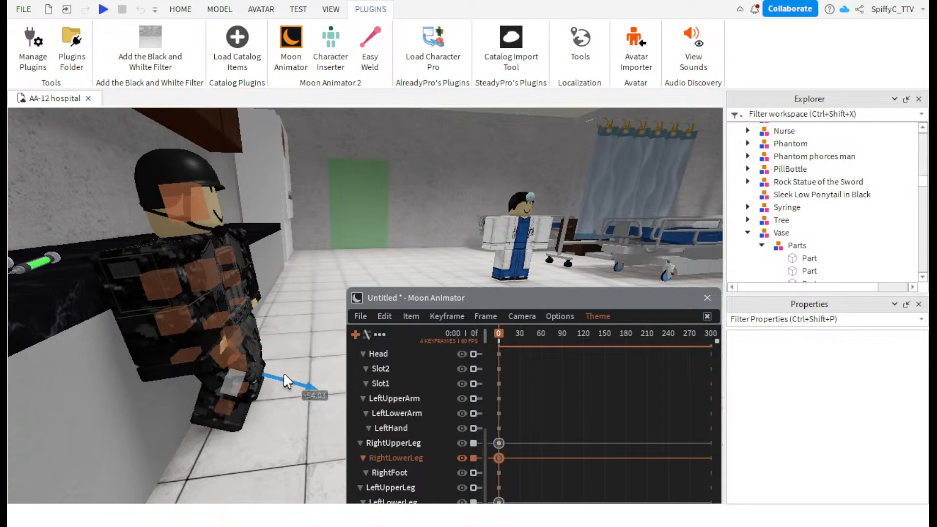
left_click_drag(251, 319, 254, 308)
left_click(273, 343)
- Fine-tune the right lower leg's position along its length at frame 0 to line it up with the upper leg
right_click_drag(272, 343, 272, 343)
key("d")
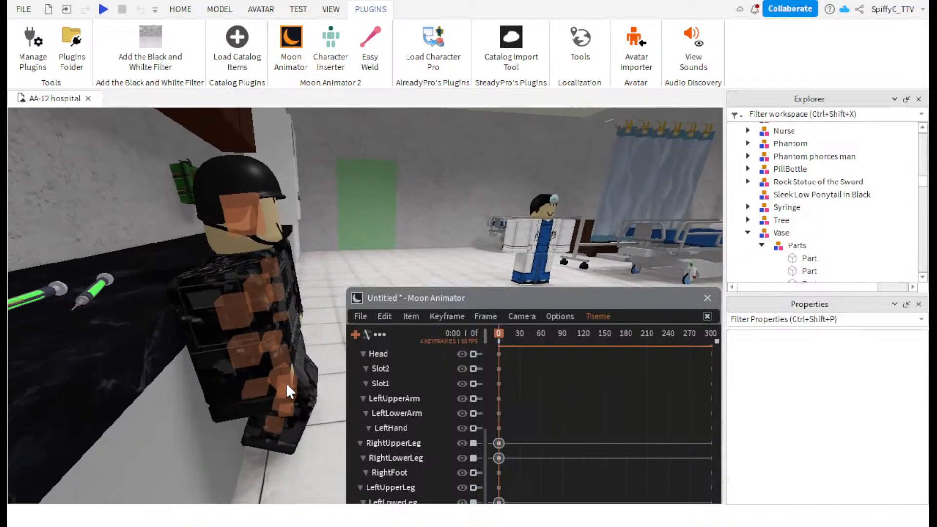
key("w")
key("d")
left_click(253, 406)
left_click_drag(253, 408, 242, 439)
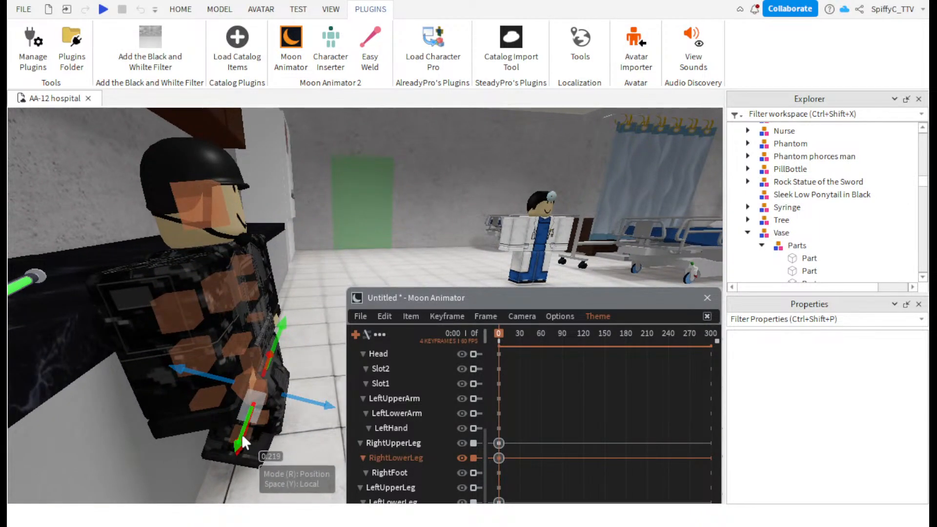
left_click(311, 419)
key("s")
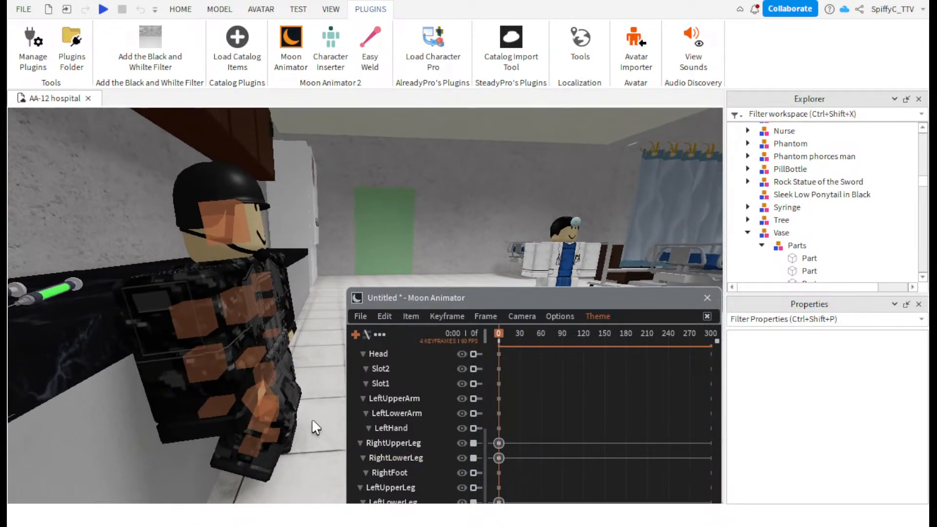
left_click(259, 438)
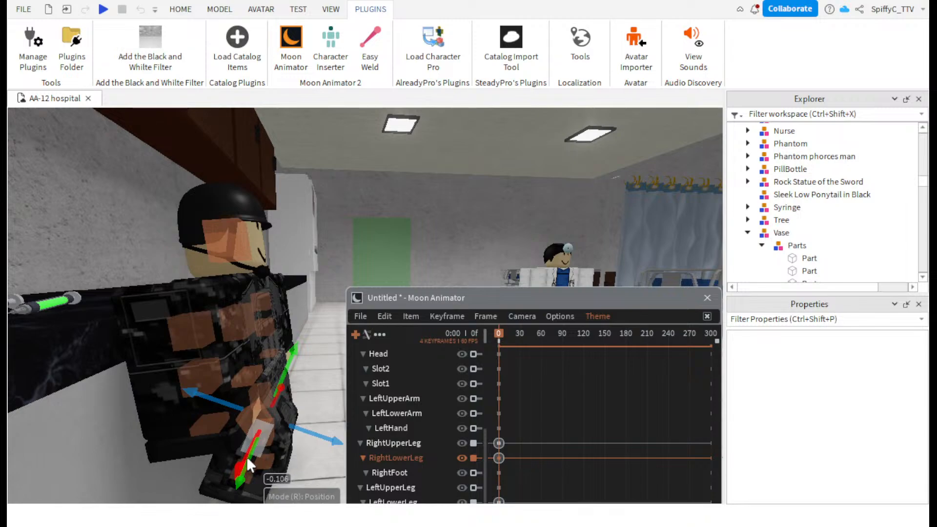
left_click_drag(236, 463, 234, 462)
left_click(304, 465)
right_click_drag(303, 466, 303, 466)
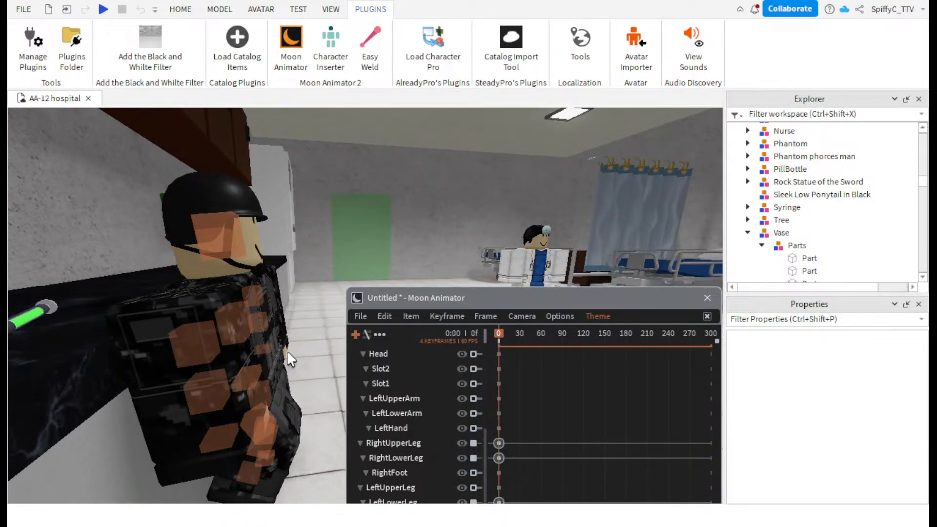
right_click_drag(296, 335, 296, 335)
- Move the syringe from the counter to in front of the soldier at frame 0 and rotate it by about 53°
left_click(94, 290)
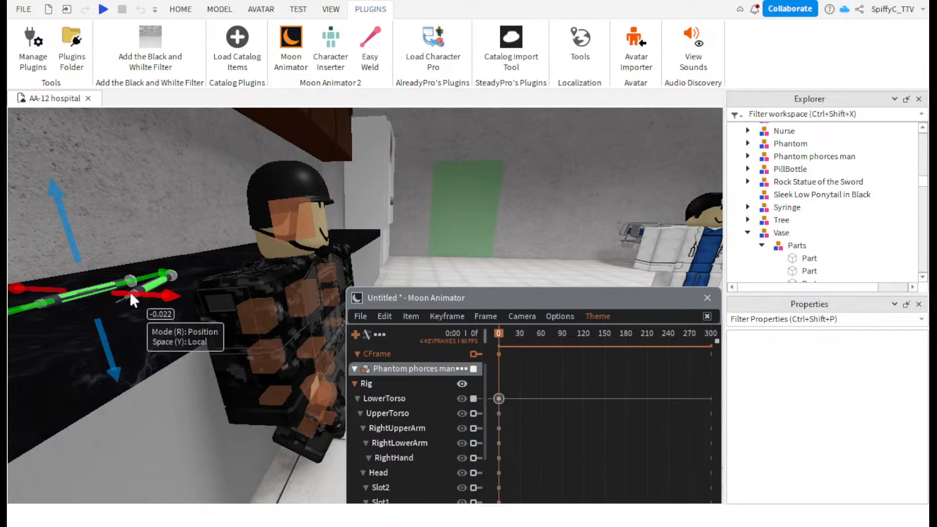
key("d")
left_click_drag(130, 293, 333, 368)
key("a")
key("d")
key("r")
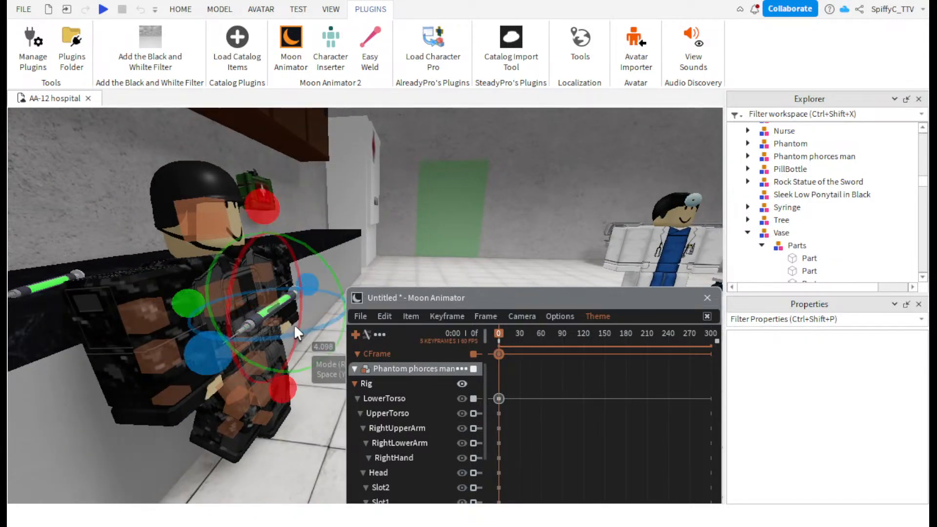
left_click_drag(213, 341, 316, 333)
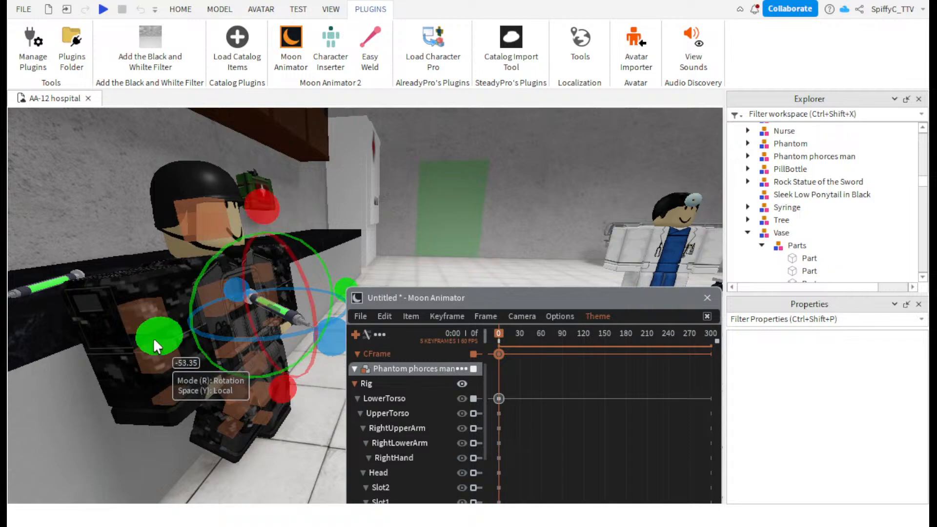
- Rotate the soldier's right upper arm out over the counter at frame 0 and shift it by about 0.7 studs
left_click(138, 313)
key("s")
right_click_drag(187, 324, 161, 303)
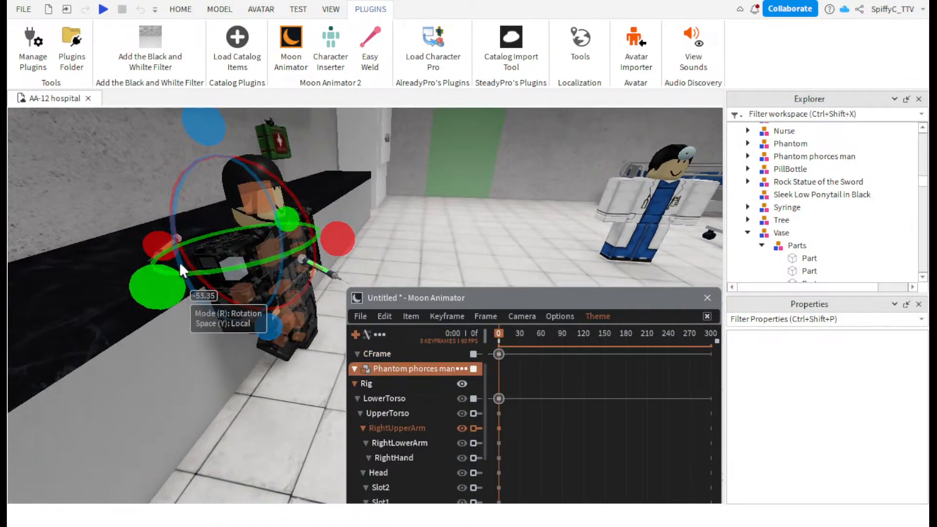
left_click_drag(181, 264, 318, 211)
key("r")
left_click_drag(256, 277, 265, 301)
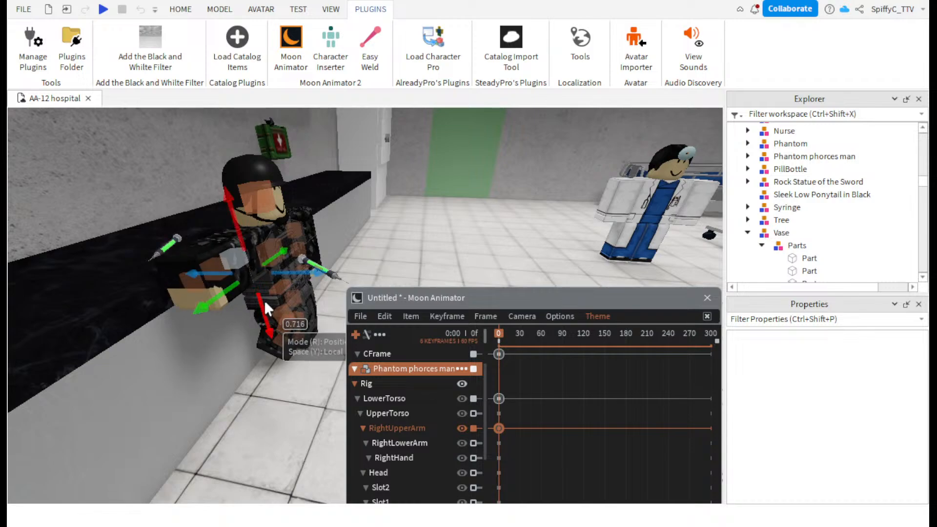
- Bend the soldier's right lower arm by about 51° at frame 0
key("r")
left_click_drag(197, 312, 198, 252)
left_click(196, 263)
left_click_drag(260, 288, 312, 247)
- Rotate the right upper arm about two axes at frame 0, by about 14° and about -27°
left_click(239, 259)
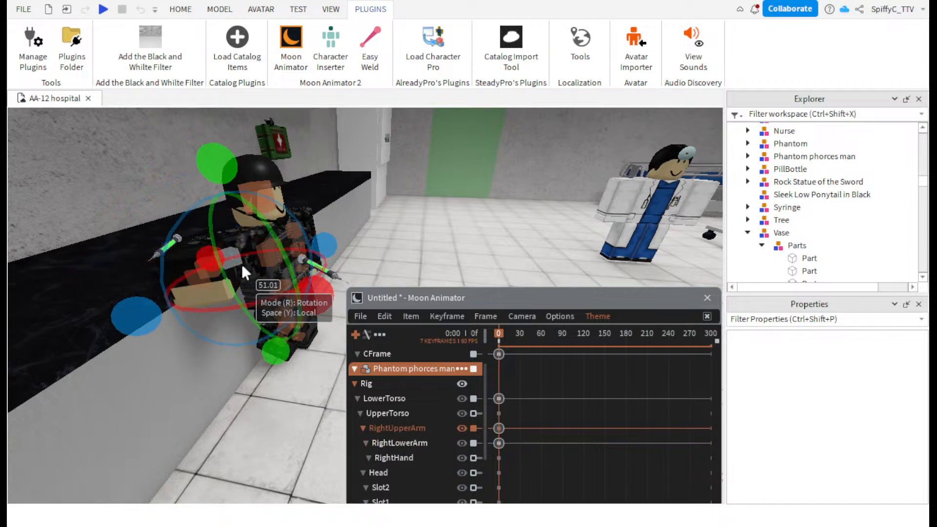
left_click_drag(308, 286, 235, 192)
key("r")
key("r")
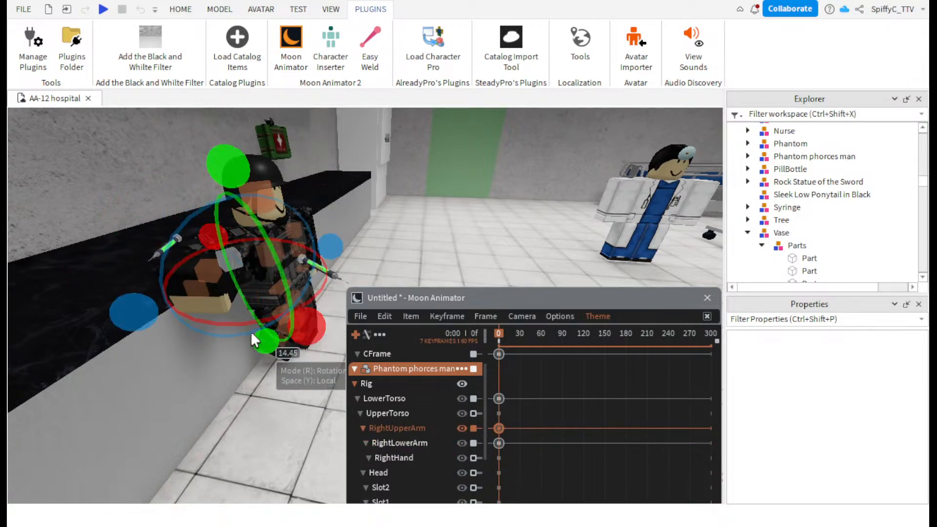
left_click_drag(291, 314, 245, 330)
- Refine the right upper arm's rotation about its axes at frame 0, including a turn of about 12°, so it reaches over the counter
left_click(274, 390)
key("w")
right_click_drag(275, 390, 274, 386)
key("s")
left_click(240, 235)
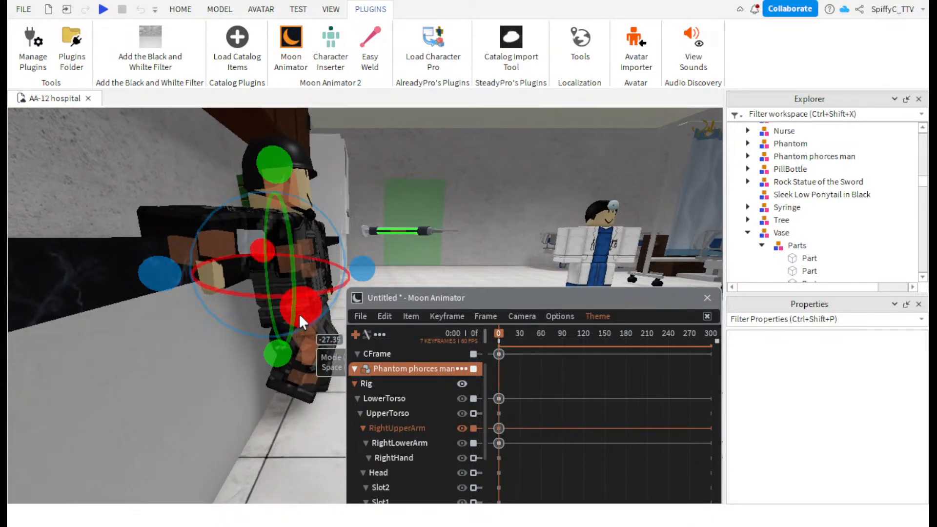
left_click_drag(299, 315, 259, 174)
left_click_drag(369, 267, 371, 295)
left_click_drag(280, 180, 281, 177)
left_click(359, 177)
- Raise the soldier's left upper arm forward by about 96° and bend the left lower arm by about 25° at frame 0
scroll(359, 177, "up", 3)
right_click_drag(359, 177, 347, 209)
left_click(397, 265)
left_click(273, 203)
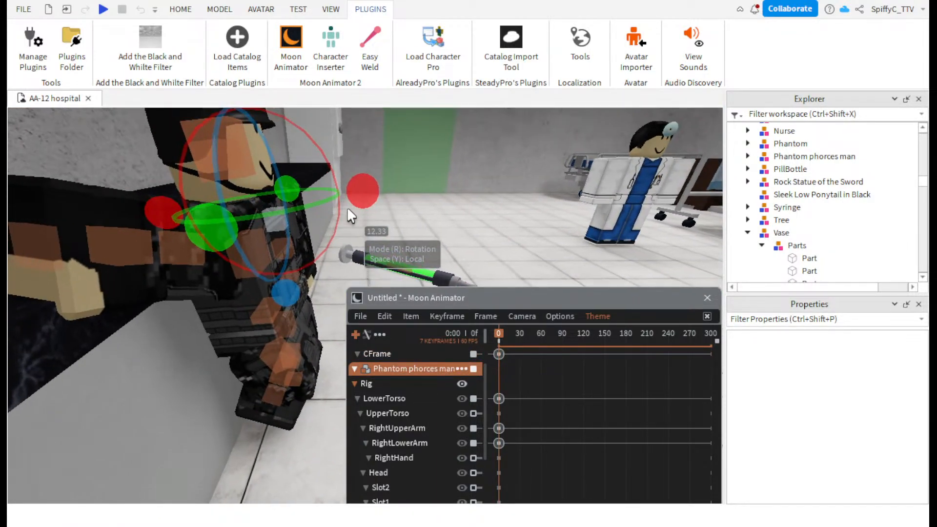
left_click_drag(347, 207, 311, 179)
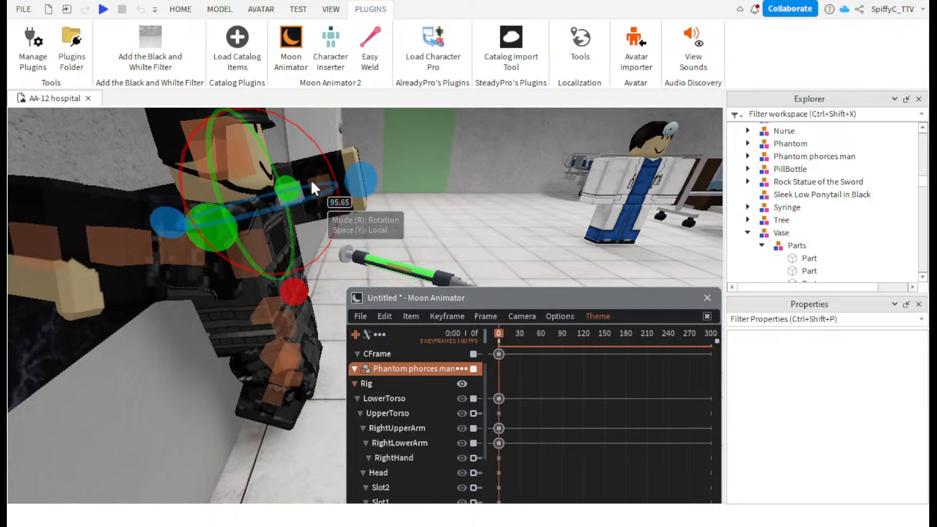
left_click(322, 181)
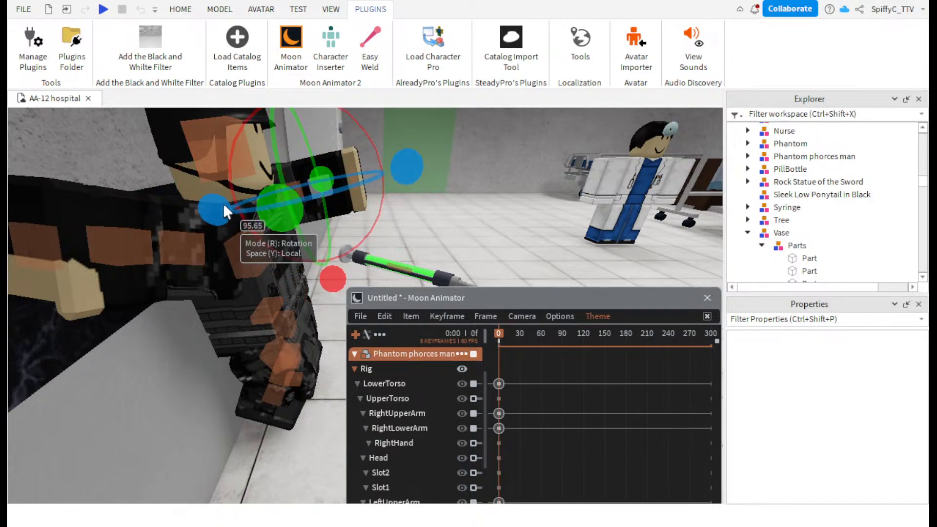
left_click_drag(224, 204, 316, 218)
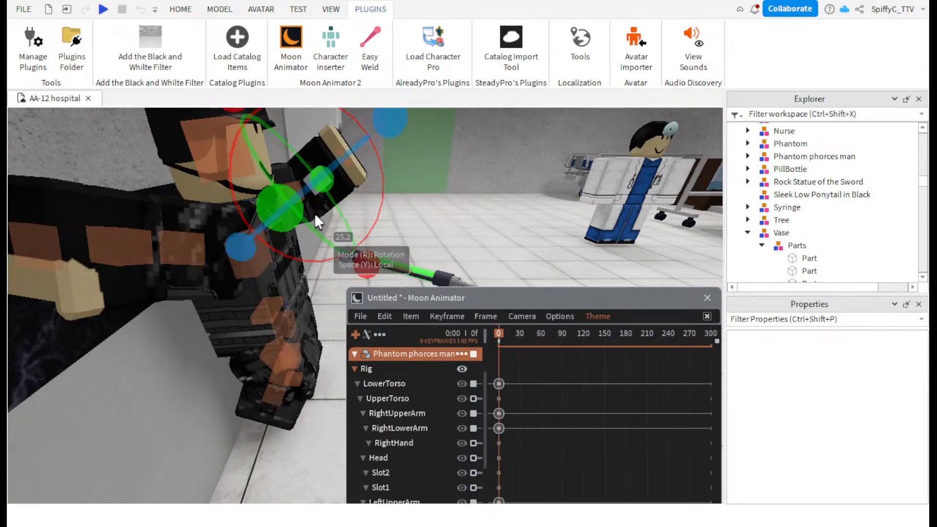
- Rotate the left upper arm about several axes at frame 0, including about 54° and 46°, to bring the hand up near the face
left_click(292, 186)
right_click_drag(292, 206, 292, 207)
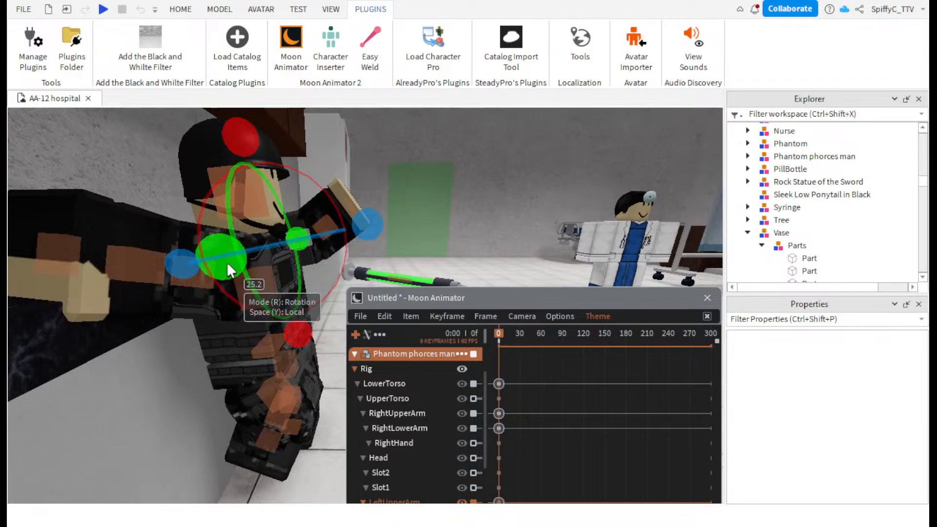
left_click_drag(227, 261, 244, 197)
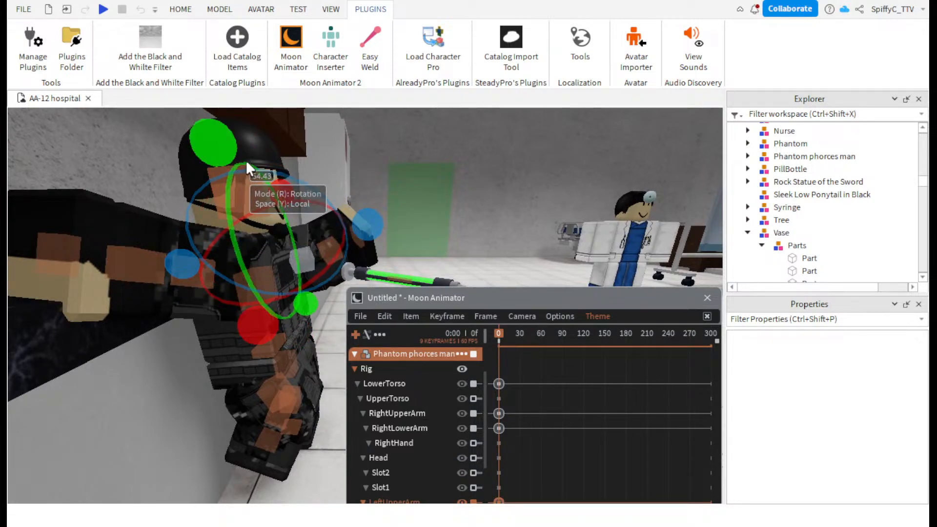
left_click_drag(367, 223, 312, 172)
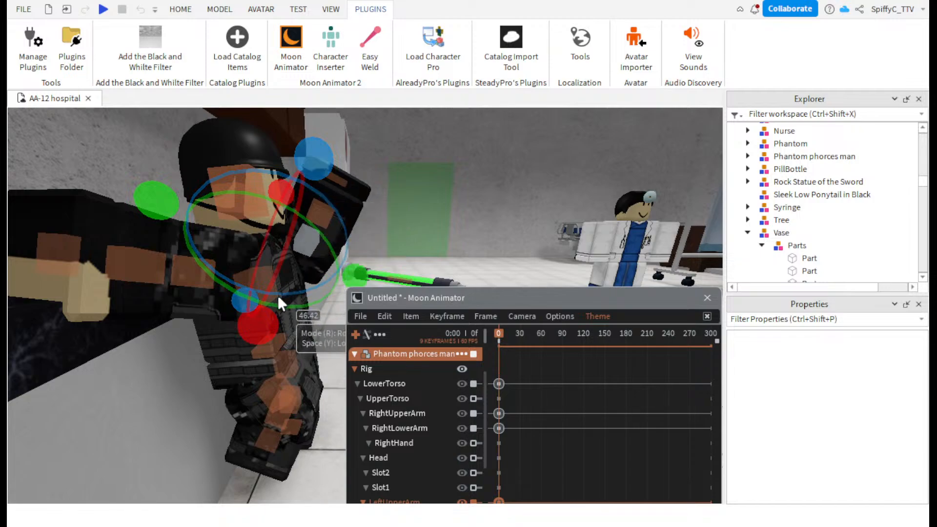
left_click_drag(277, 295, 283, 271)
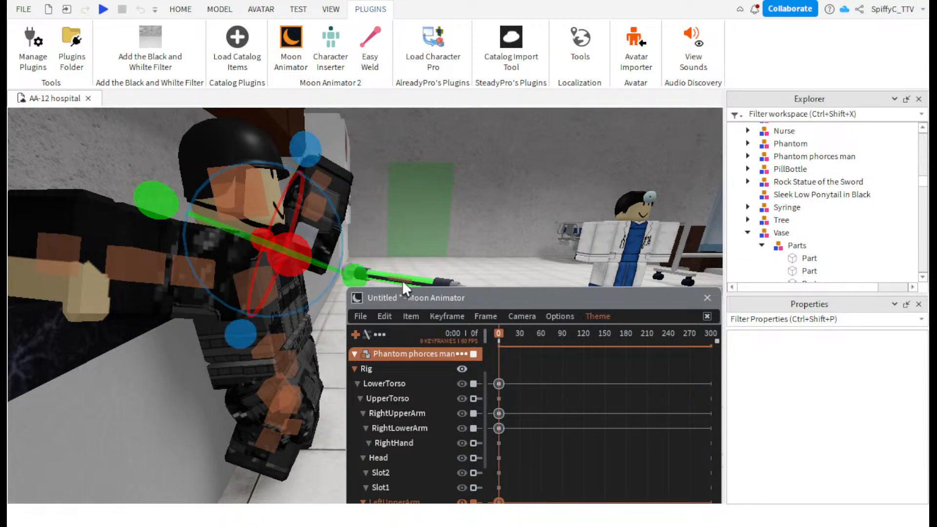
- Move the syringe by about 1.4 studs at frame 0 and raise it by about 2.7 studs above the soldier's head
left_click(402, 280)
left_click_drag(369, 280, 382, 241)
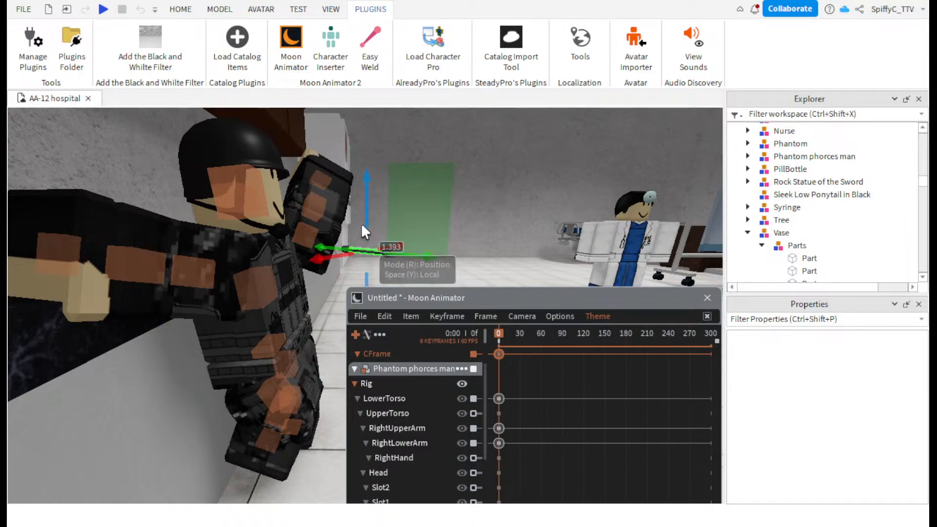
left_click(365, 145)
left_click(367, 255)
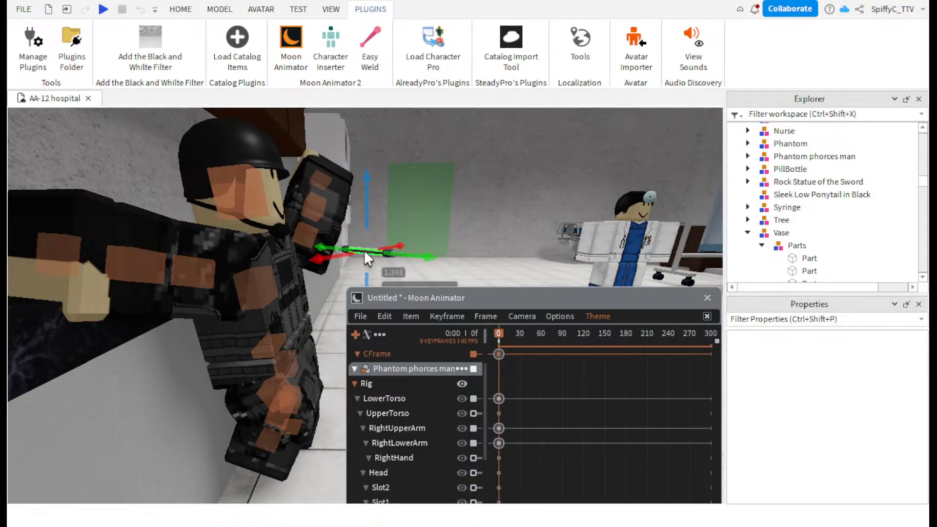
left_click_drag(365, 224, 368, 164)
- Slide the raised syringe by about 2.2 studs along its length at frame 0
scroll(372, 157, "down", 2)
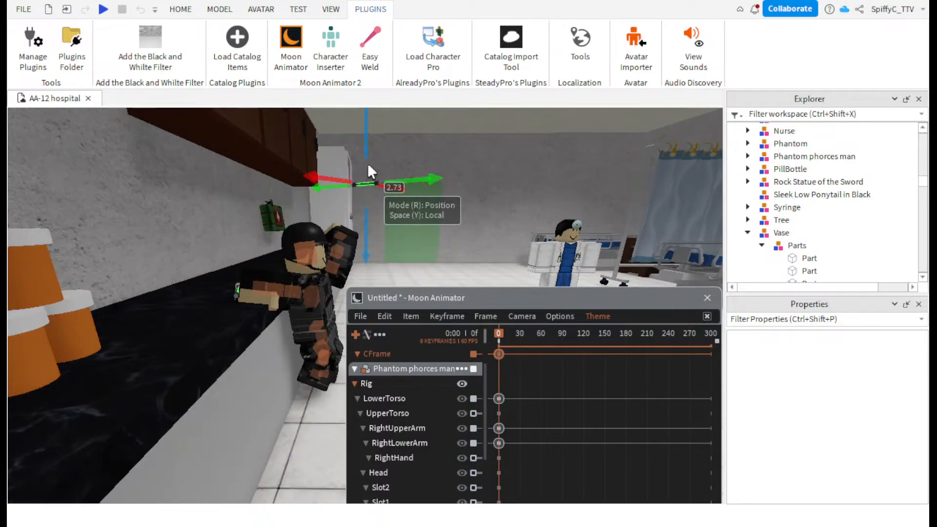
key("d")
right_click_drag(368, 162, 370, 156)
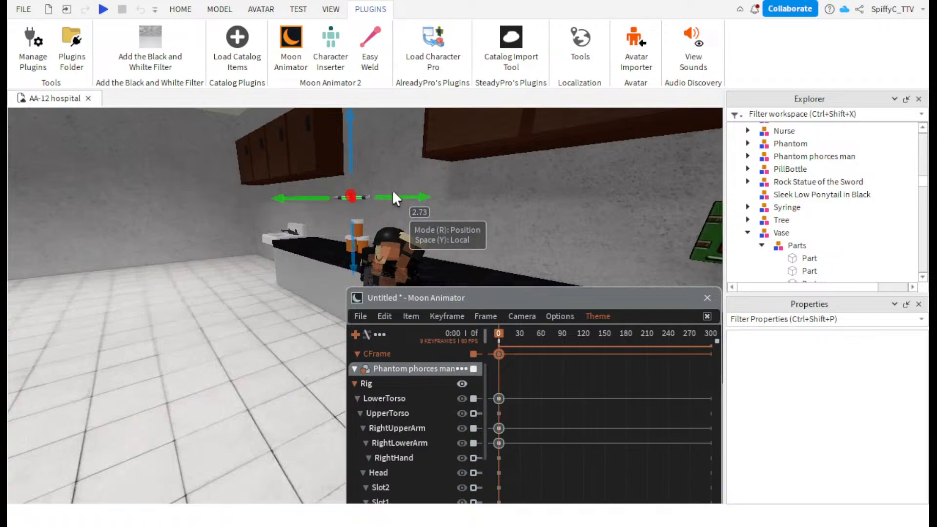
left_click_drag(392, 193, 458, 199)
right_click_drag(470, 192, 468, 190)
key("w")
key("e")
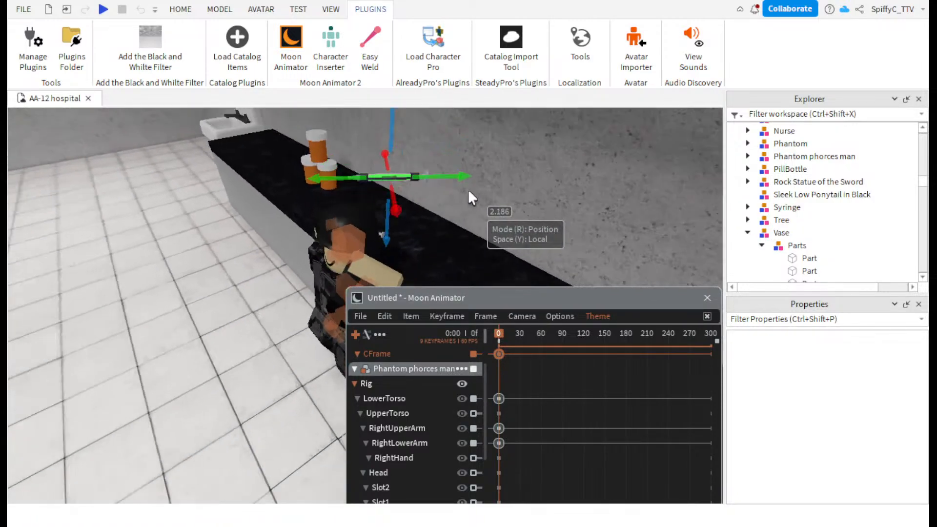
- Lower the syringe by about 1.3 studs at frame 0 and shift it sideways to the soldier's raised left hand
left_click_drag(388, 223, 383, 273)
key("a")
right_click_drag(419, 264, 421, 263)
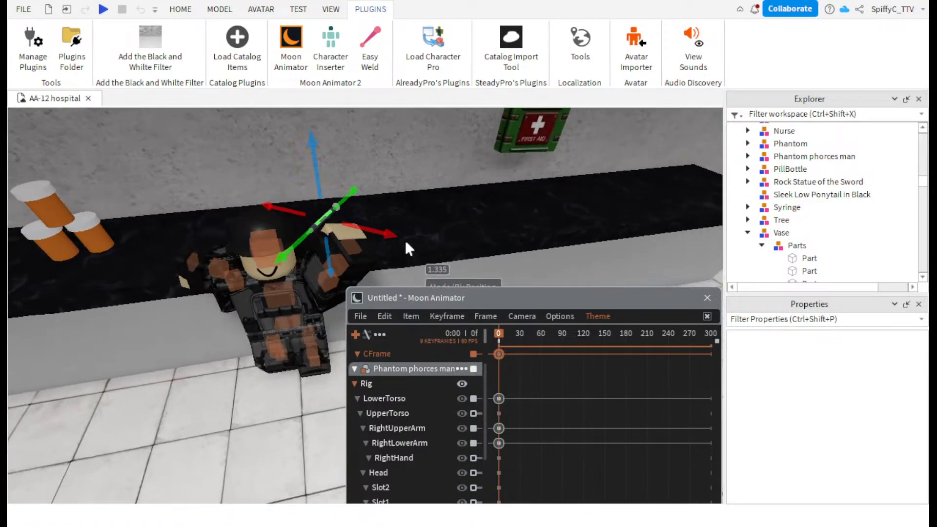
left_click_drag(380, 229, 412, 248)
key("r")
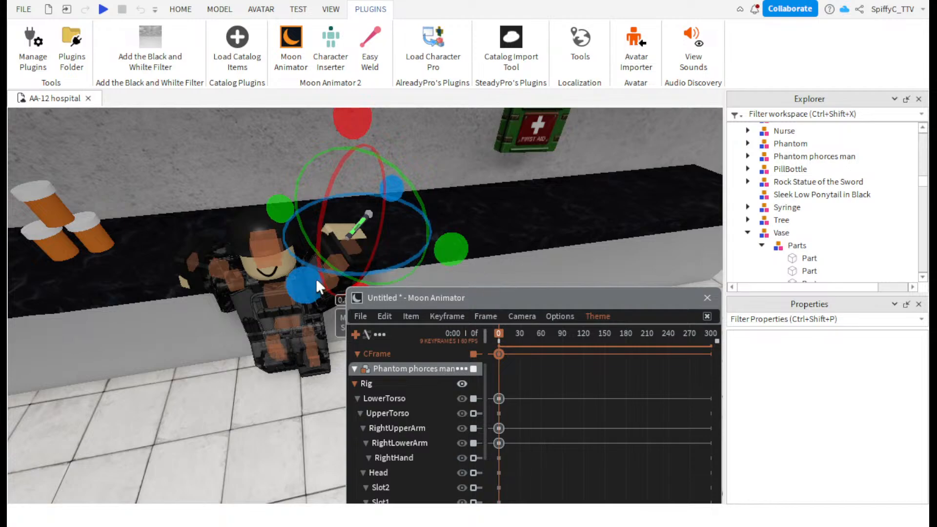
- Rotate the syringe about two of its axes at frame 0 to lay it across the soldier's raised left hand
left_click_drag(315, 278, 307, 227)
left_click_drag(366, 136, 390, 127)
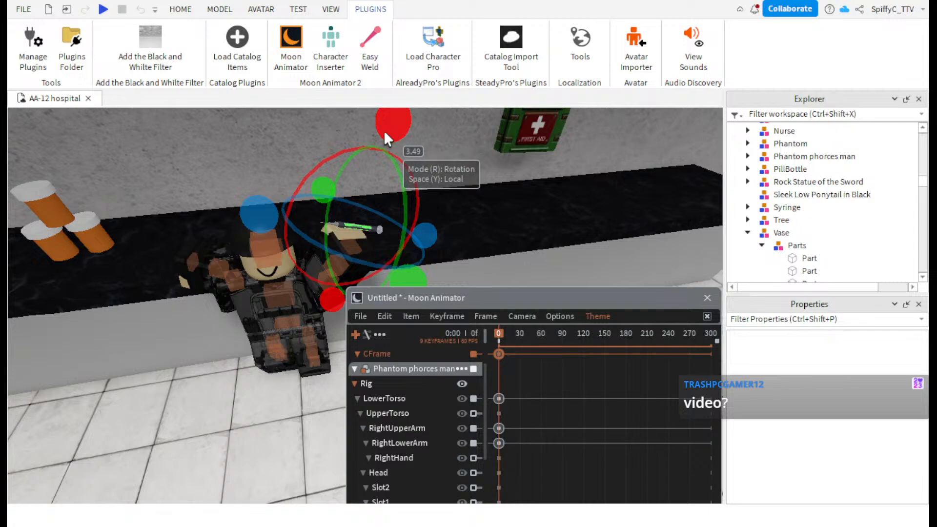
scroll(299, 160, "up", 3)
- Slide the syringe by about 0.24 studs into the left hand and roll it by about 16° around its length at frame 0
key("r")
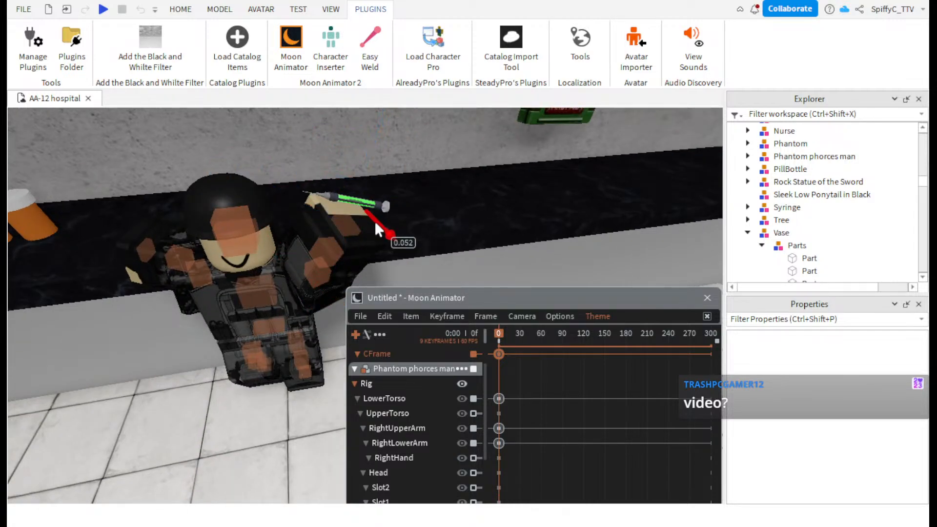
left_click_drag(327, 208, 291, 194)
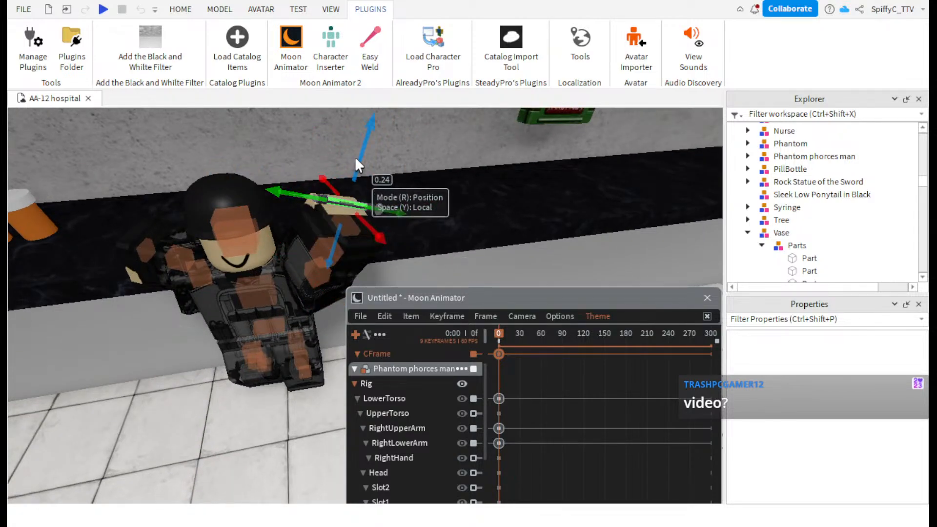
left_click_drag(355, 156, 355, 163)
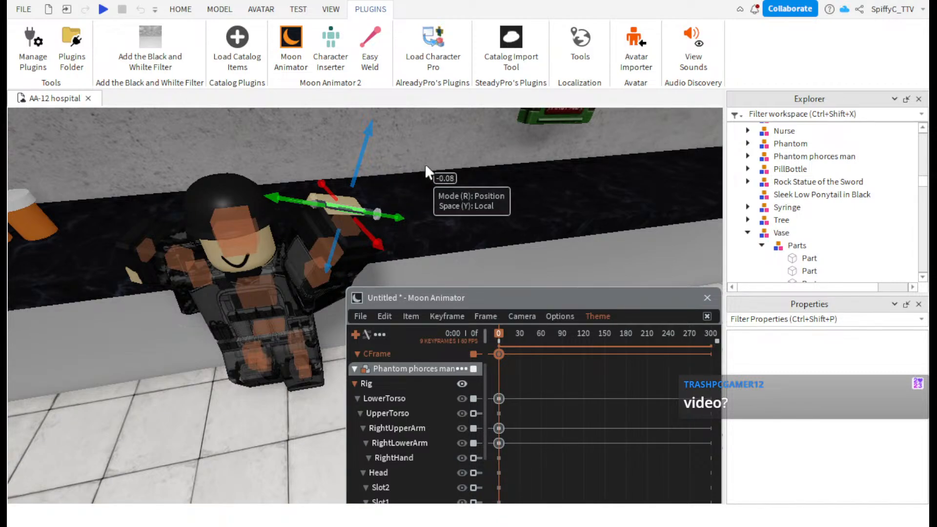
right_click_drag(453, 183, 393, 182)
key("r")
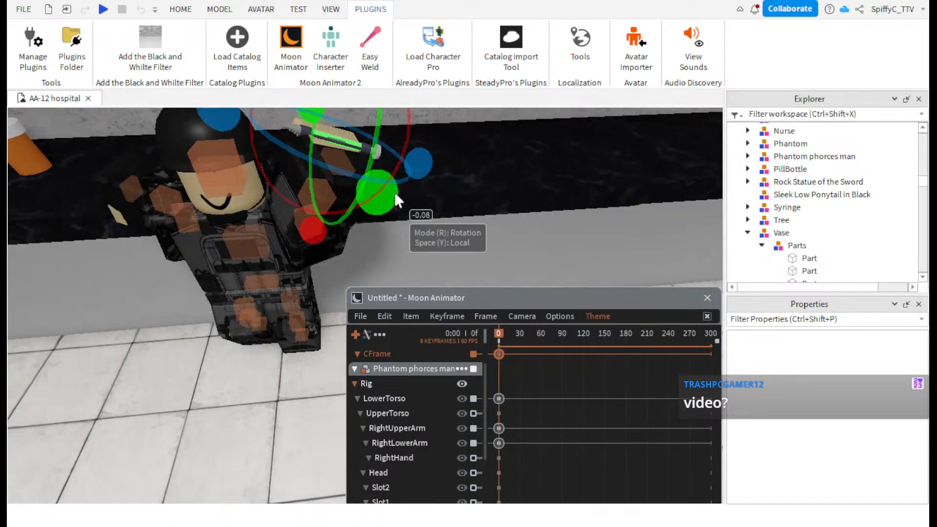
left_click_drag(394, 192, 433, 161)
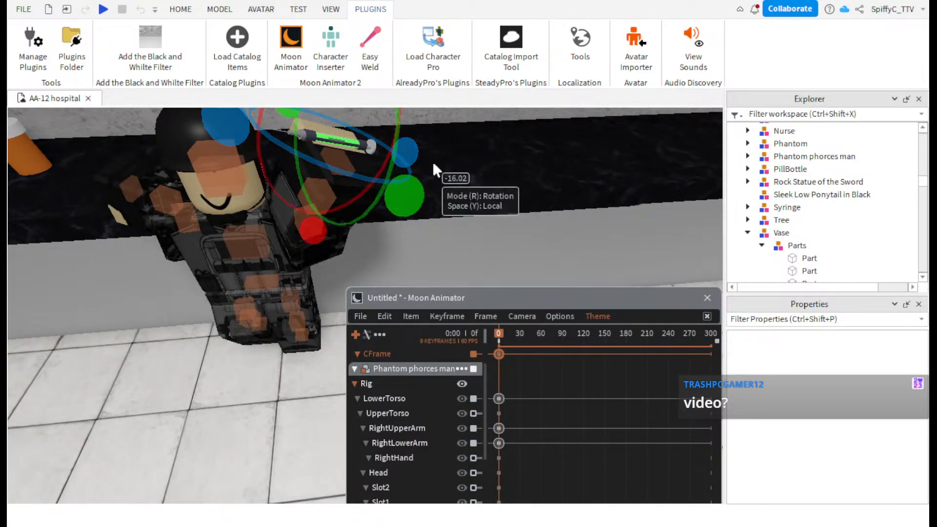
right_click_drag(490, 188, 489, 190)
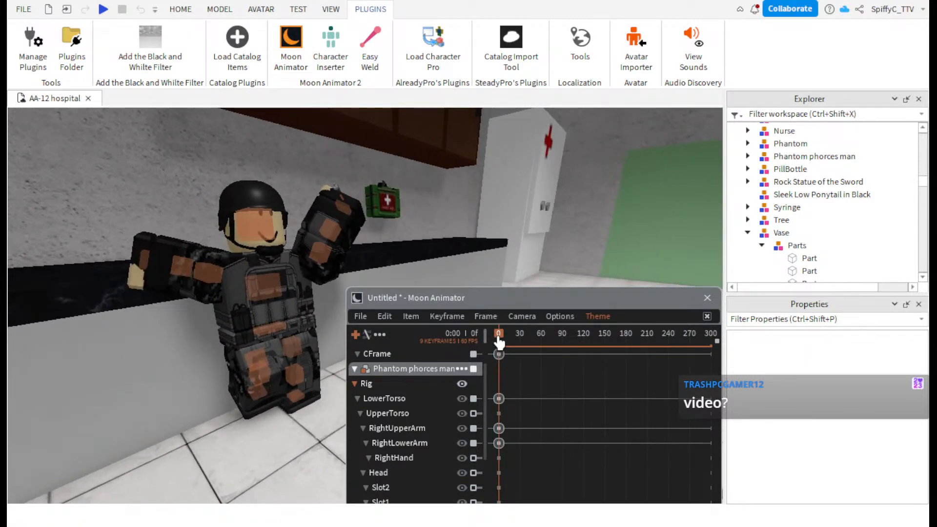
- Rotate the soldier's right leg by about 43° at frame 0
right_click_drag(467, 232, 467, 232)
left_click(240, 379)
left_click_drag(293, 319, 229, 287)
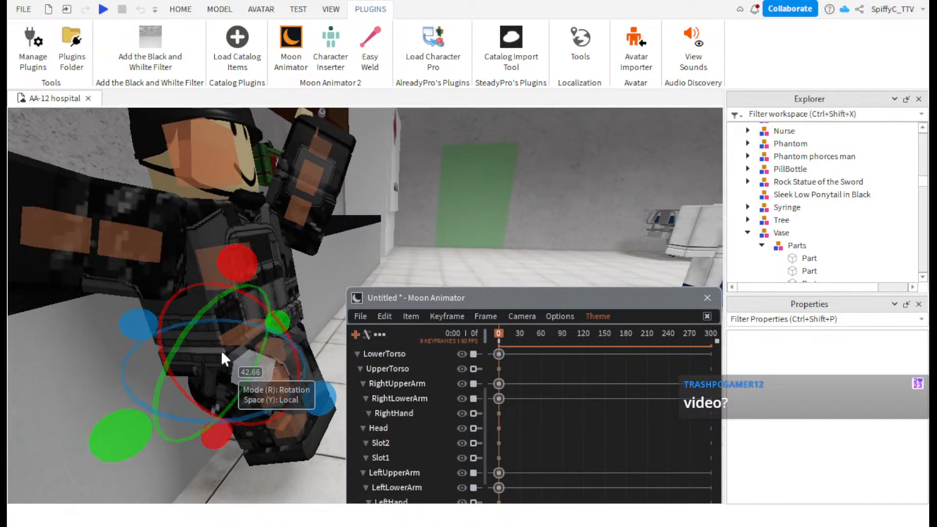
key("r")
left_click_drag(193, 381, 192, 379)
left_click(399, 239)
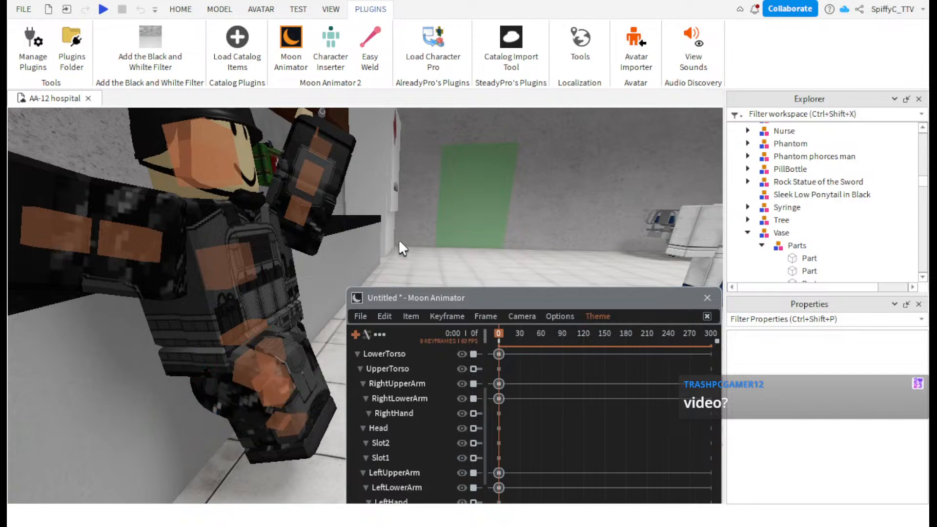
- Turn the soldier's head by about 47° at frame 30 and adjust it by about 9° around a second axis
right_click_drag(399, 239, 399, 239)
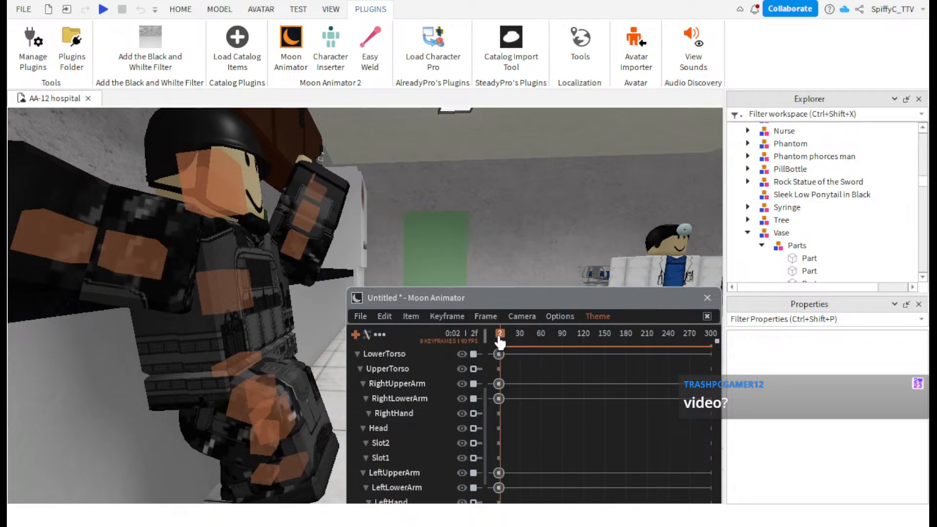
left_click_drag(500, 341, 520, 352)
scroll(294, 286, "down", 5)
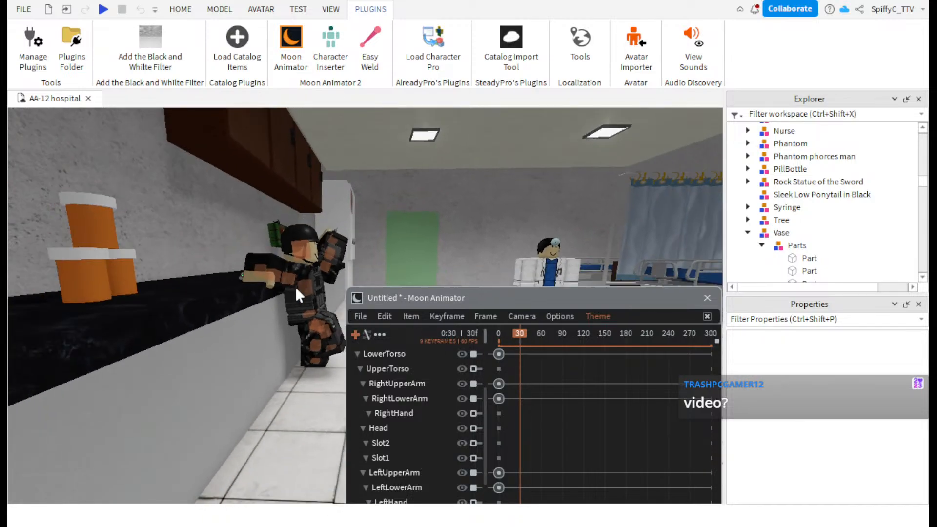
scroll(293, 284, "up", 3)
right_click_drag(293, 284, 294, 284)
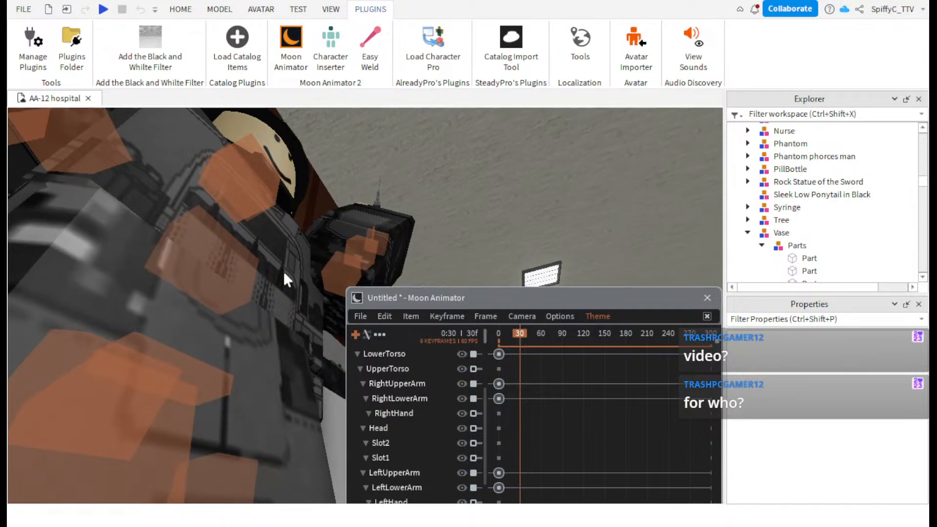
left_click(250, 172)
key("r")
left_click(201, 161)
left_click(206, 163)
left_click_drag(308, 156, 292, 212)
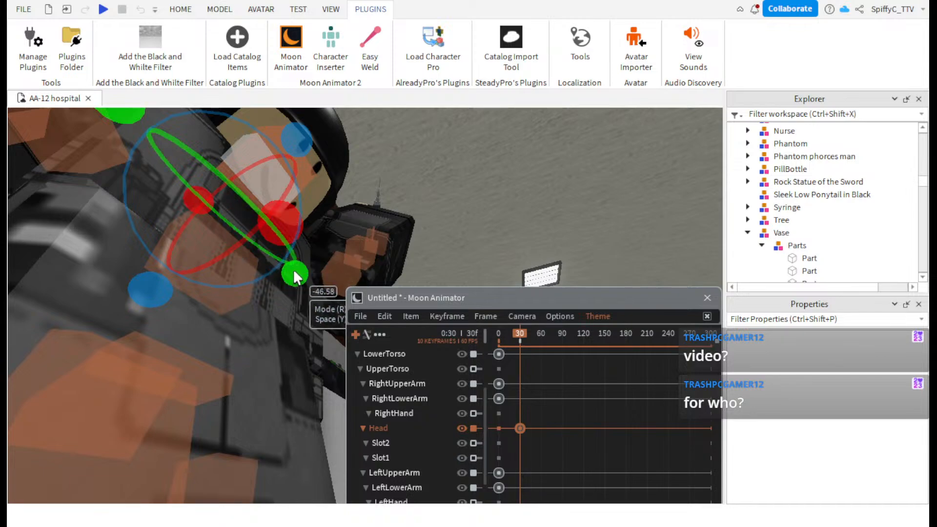
mouse_move(293, 268)
left_mouse_down()
mouse_move(306, 268)
mouse_move(295, 259)
left_mouse_up()
left_click_drag(240, 182, 227, 184)
left_click(394, 160)
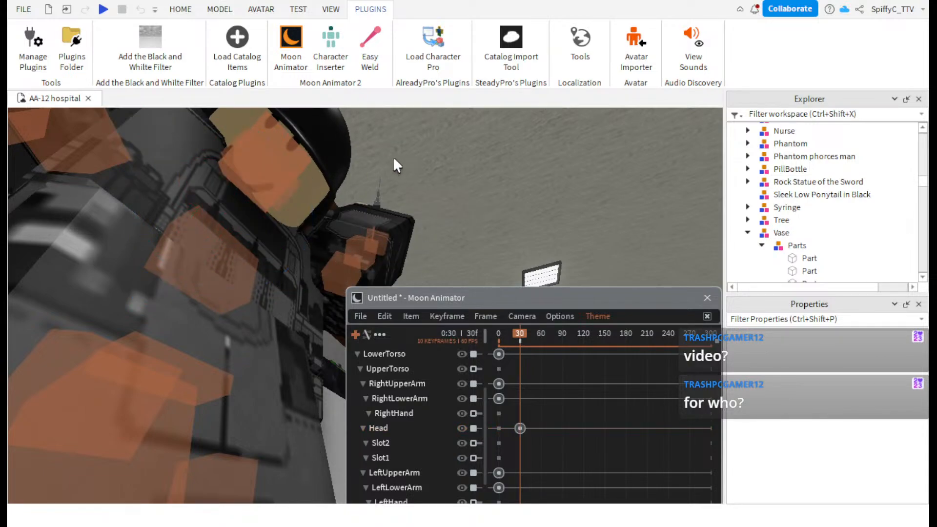
- Tilt the soldier's head further toward the raised left hand at frame 30
left_click(279, 196)
key("r")
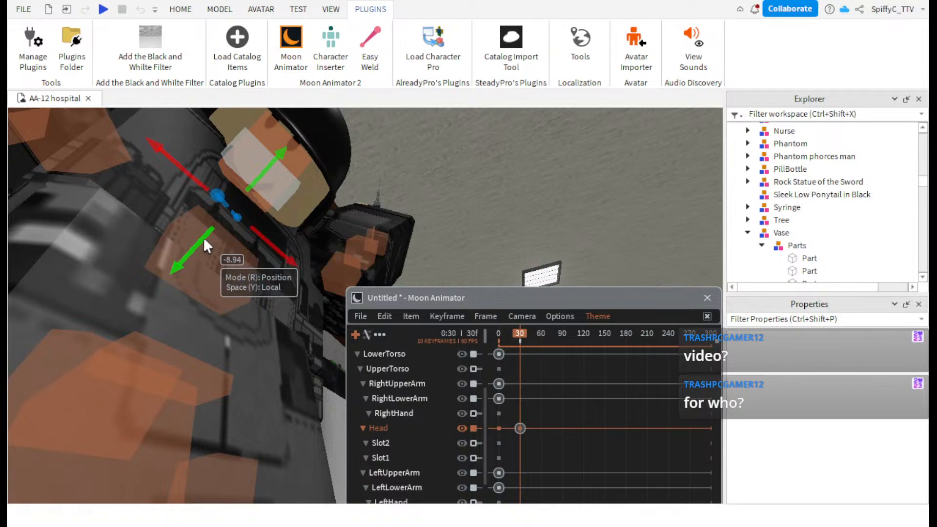
left_click(203, 237)
left_click(284, 190)
mouse_move(247, 224)
left_mouse_down()
mouse_move(203, 246)
mouse_move(213, 223)
mouse_move(241, 212)
left_mouse_up()
key("r")
left_click_drag(271, 158, 247, 166)
left_click_drag(332, 244, 334, 244)
left_click(474, 177)
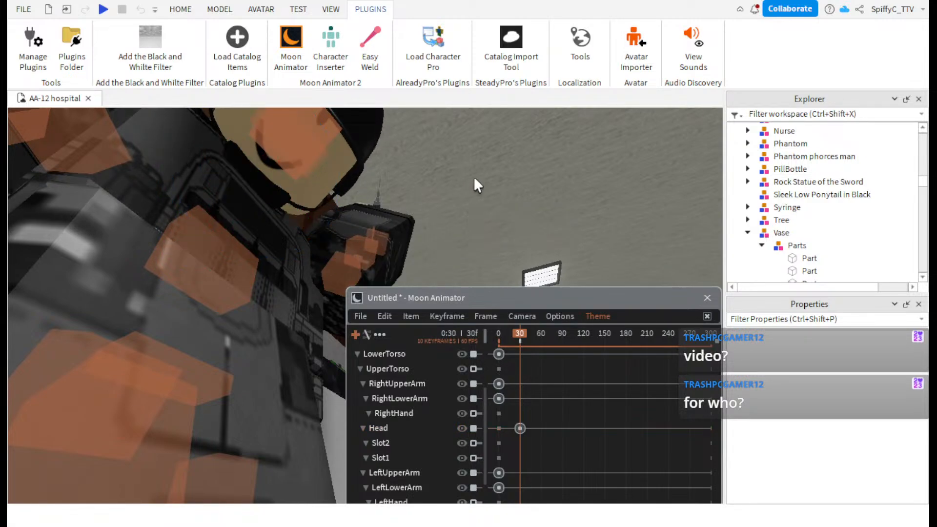
- Save the animation under the name Needle
right_click_drag(524, 209, 525, 209)
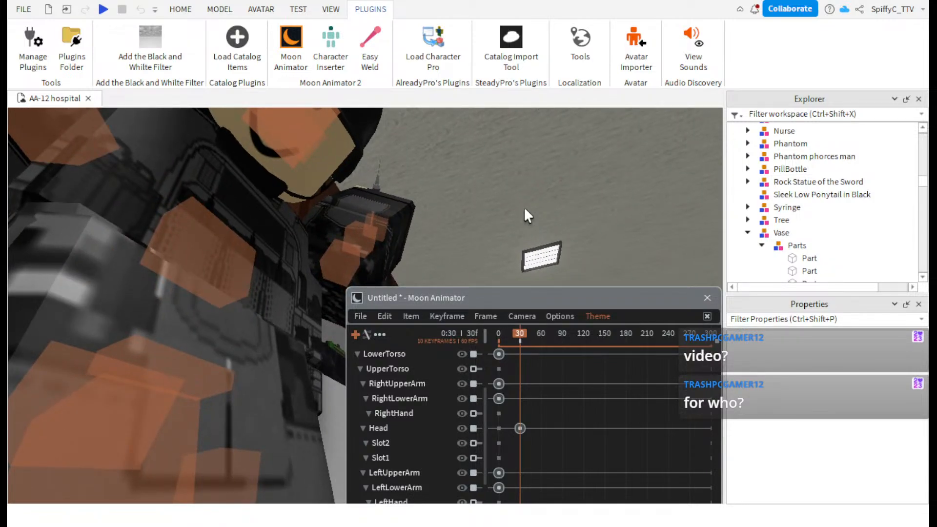
left_click(361, 316)
left_click(373, 341)
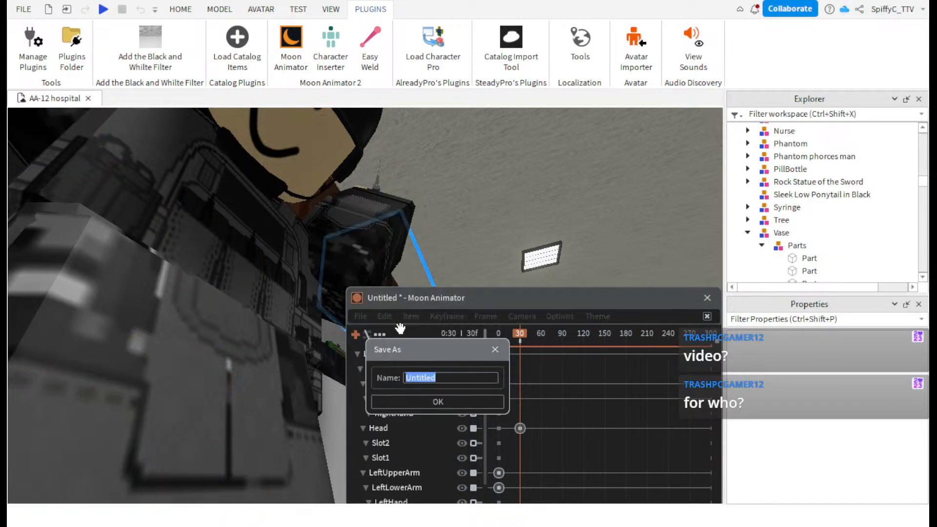
type("Needle")
key("Return")
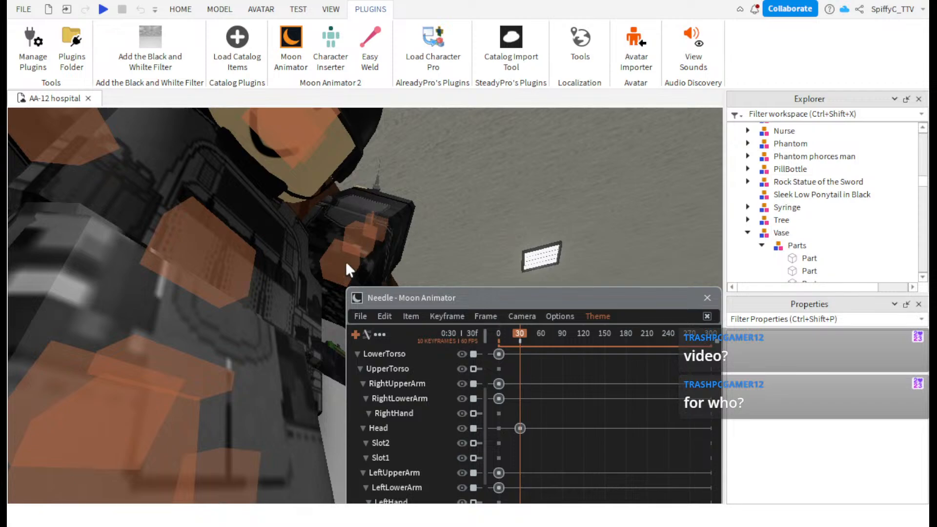
- Rotate the soldier's left upper arm at frame 30, including about 10° around one axis, to swing the syringe hand
right_click_drag(394, 229, 385, 261)
left_click(384, 259)
left_click_drag(358, 279, 351, 294)
left_click_drag(322, 207, 318, 184)
left_click_drag(324, 194, 326, 192)
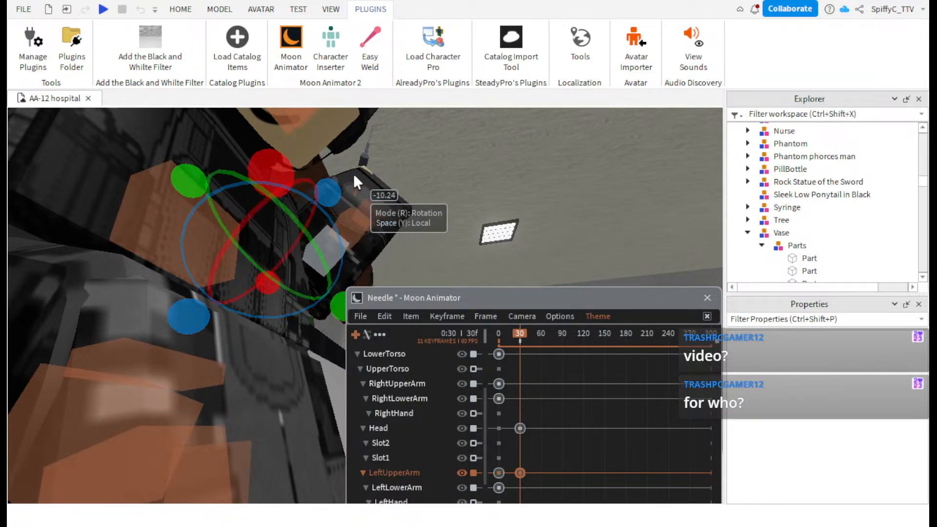
- Shift the syringe by about 0.43 studs at frame 30 to keep it in the left hand
left_click(357, 184)
left_click_drag(441, 215, 424, 224)
key("r")
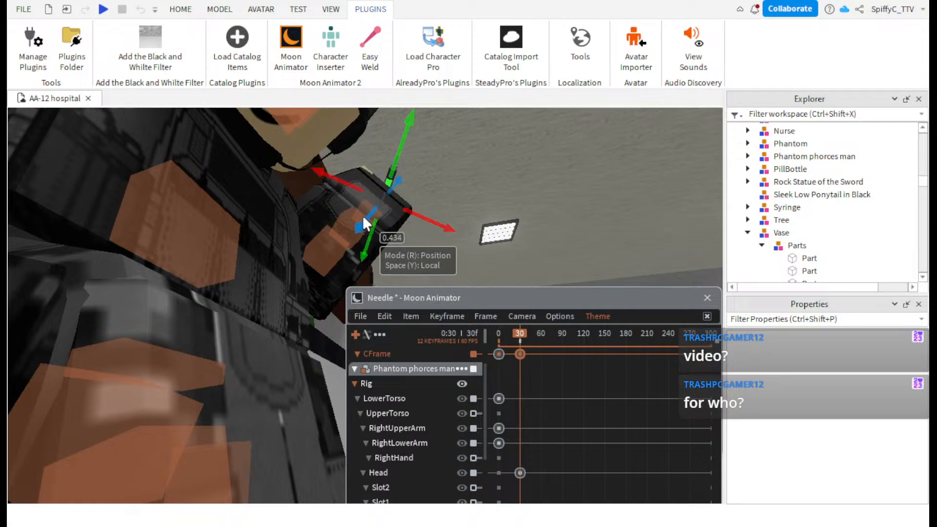
left_click(432, 210)
right_click_drag(432, 210, 432, 210)
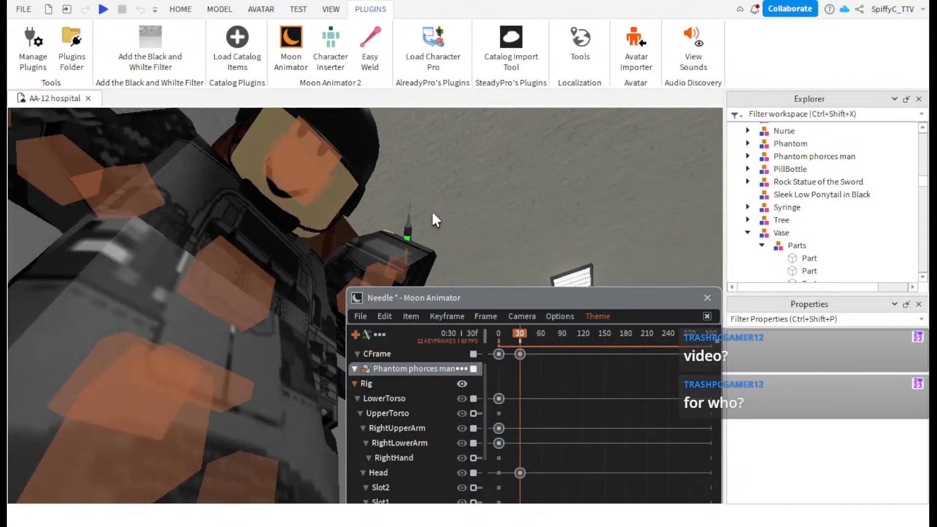
- Play the animation from frame 0 to review the movement of the head, left arm and syringe
left_click_drag(546, 299, 602, 397)
left_click(356, 295)
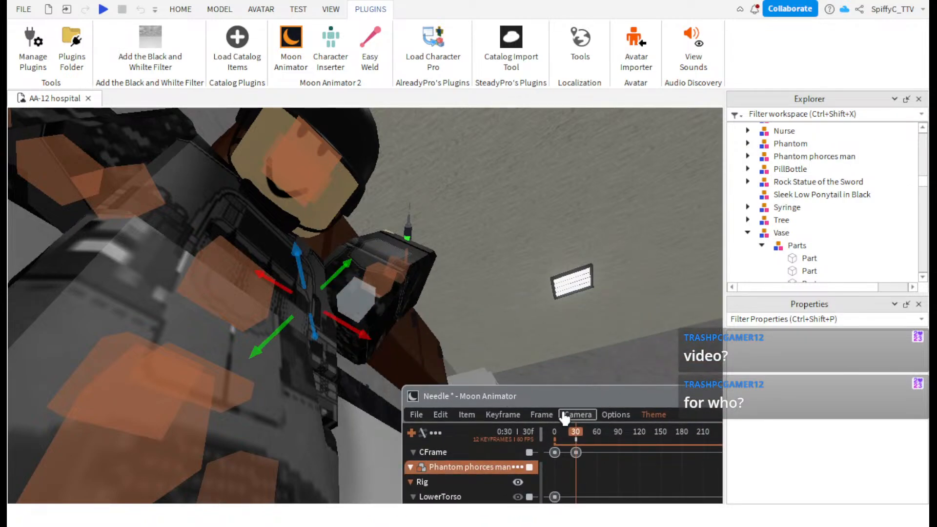
key("ctrl+z")
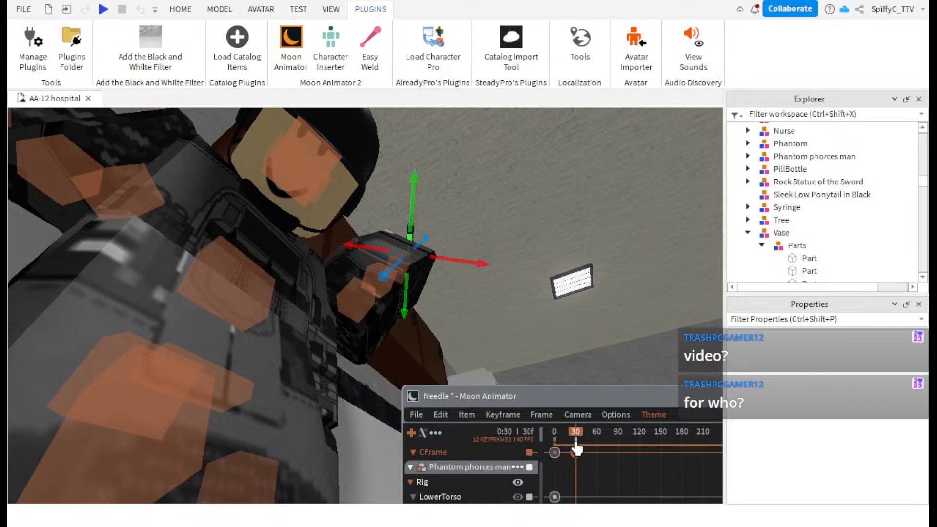
left_click_drag(576, 451, 548, 437)
key("space")
left_click_drag(527, 400, 524, 316)
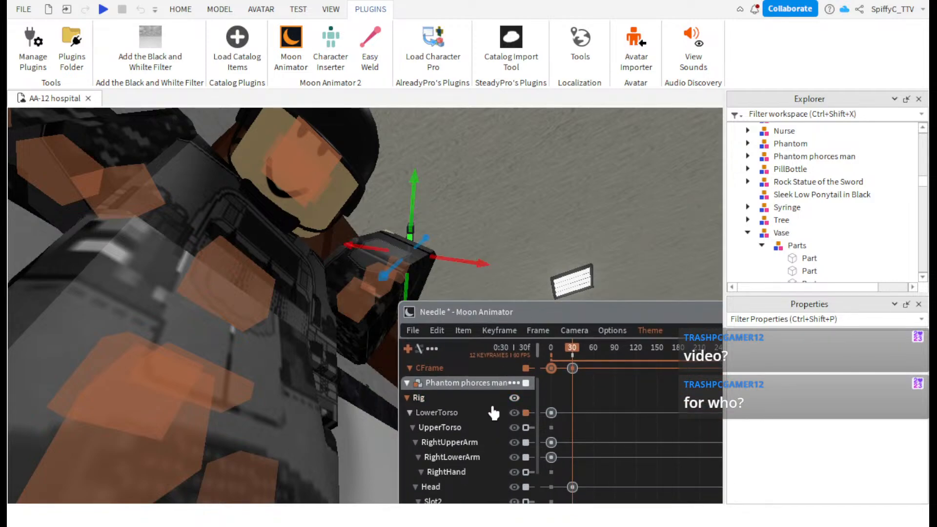
- Add a keyframe to the Head track at frame 0
scroll(471, 410, "down", 2)
scroll(471, 410, "up", 1)
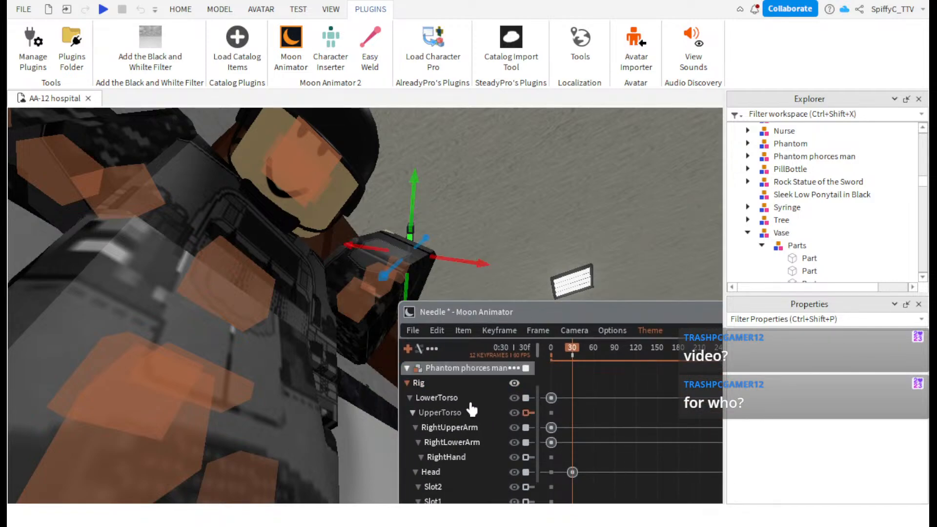
left_click(440, 401)
scroll(443, 402, "down", 3)
left_click(450, 430)
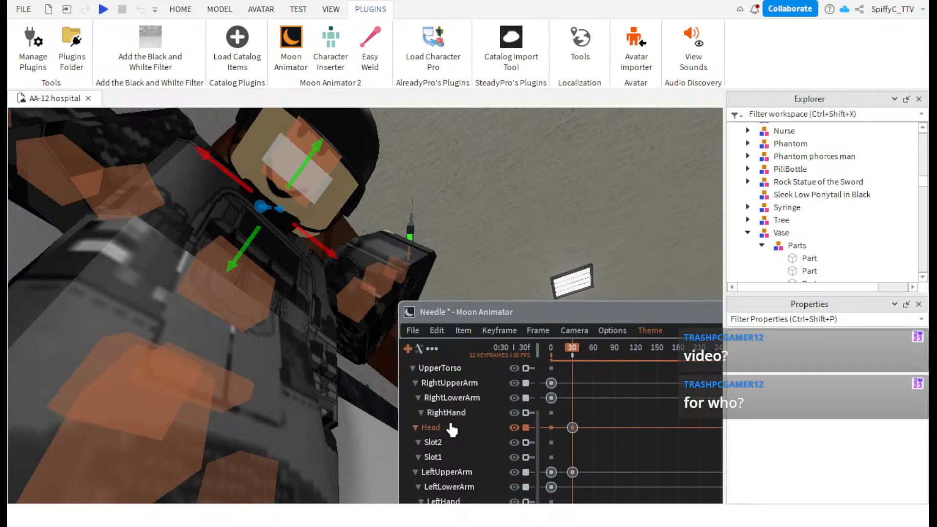
left_click_drag(569, 355, 548, 369)
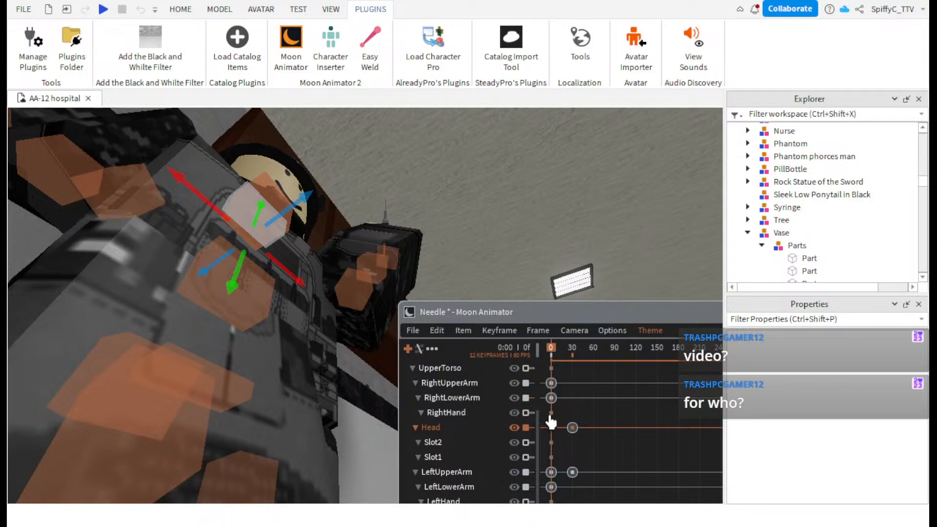
left_click(497, 331)
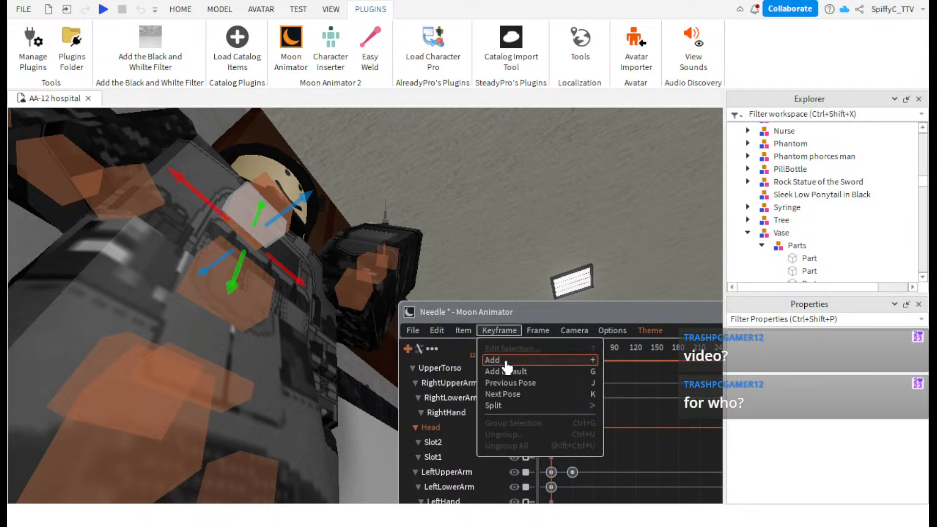
left_click(501, 335)
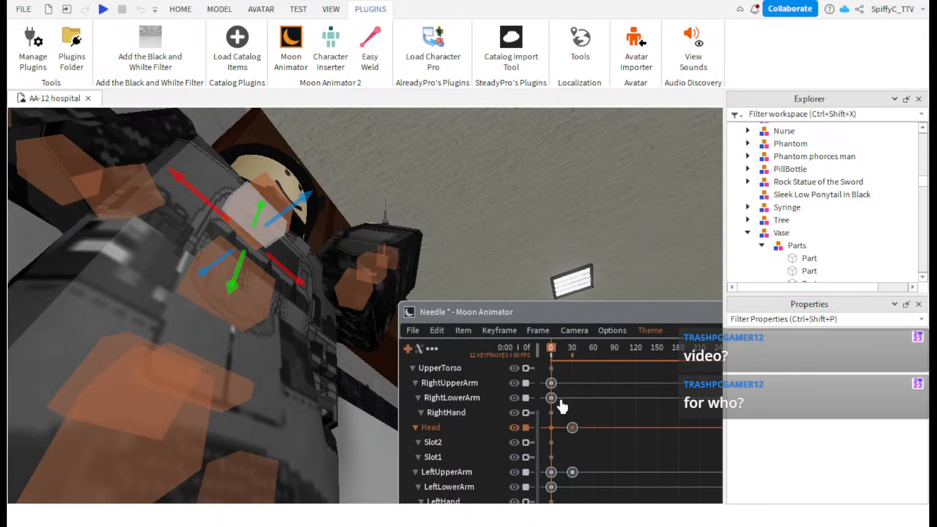
left_click(502, 334)
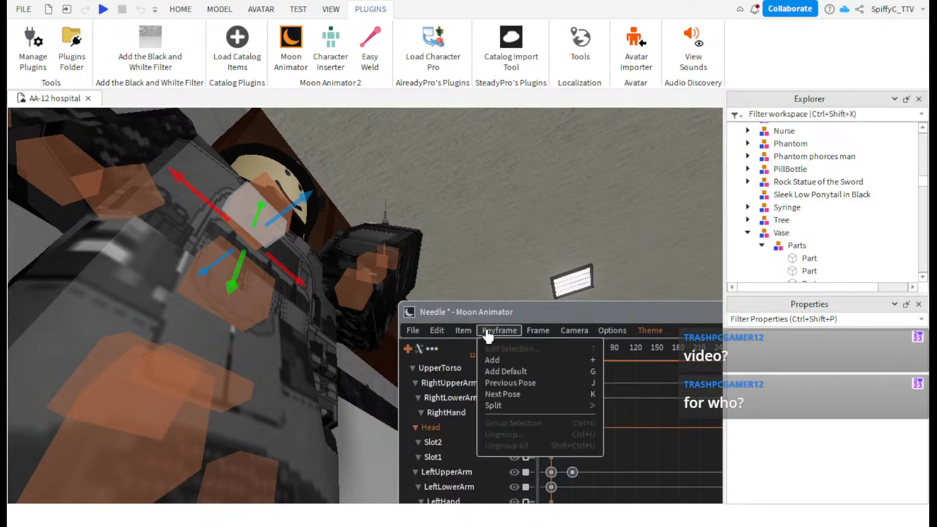
left_click(501, 360)
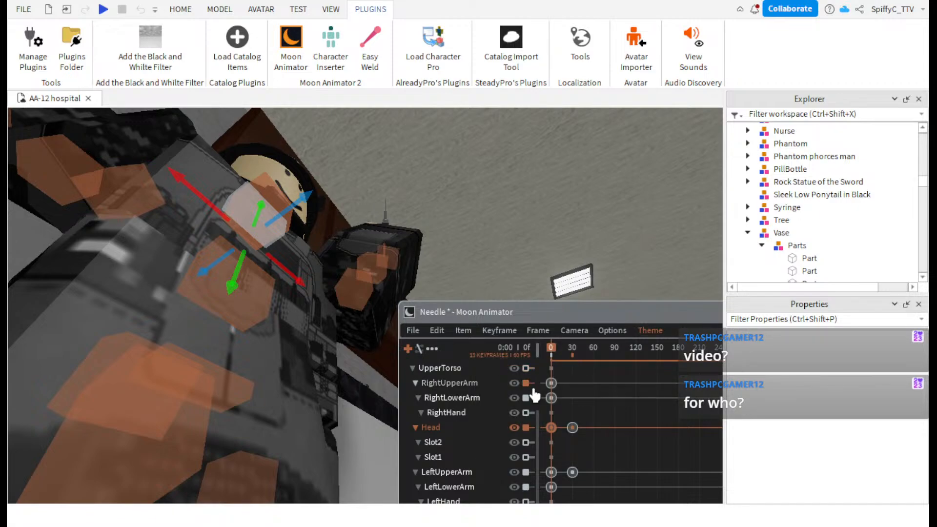
left_click(478, 336)
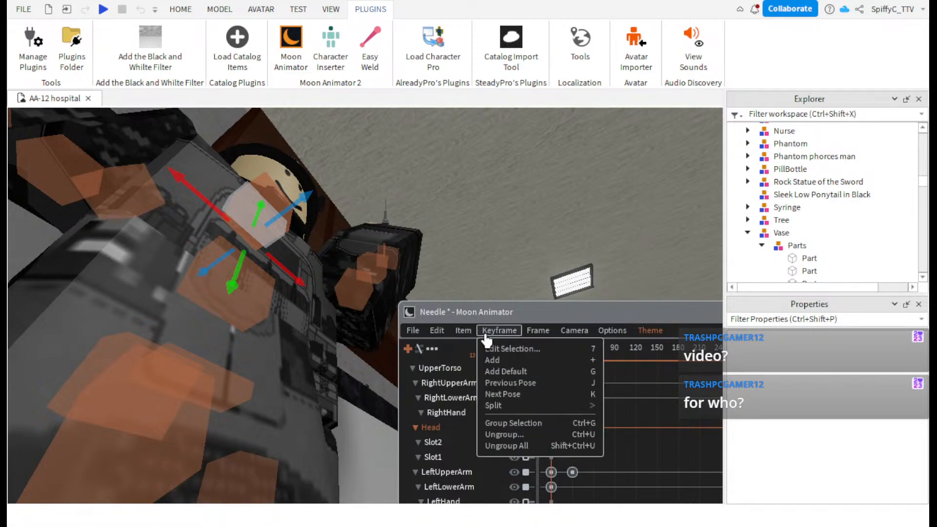
- Set the easing of the Head keyframe at frame 0 to Quart with InOut direction and play the animation from the start
left_click(504, 348)
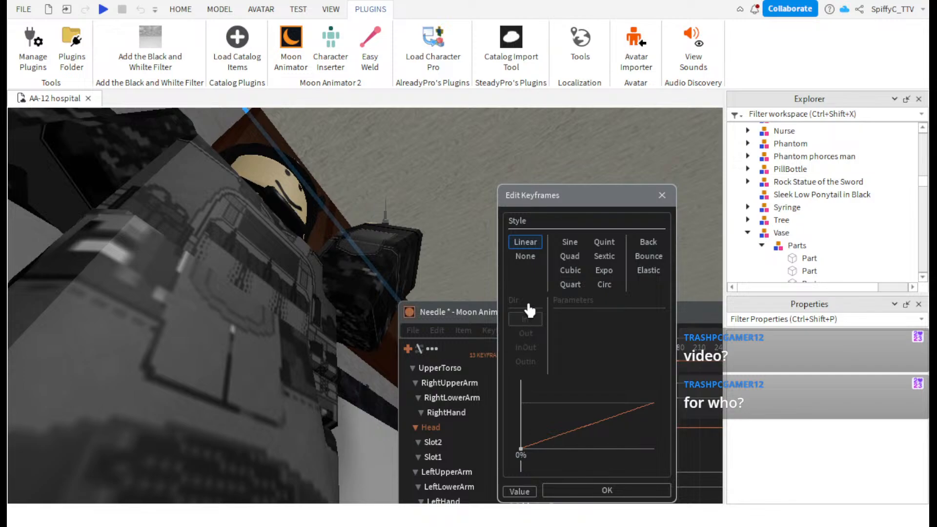
left_click(569, 242)
left_click(569, 257)
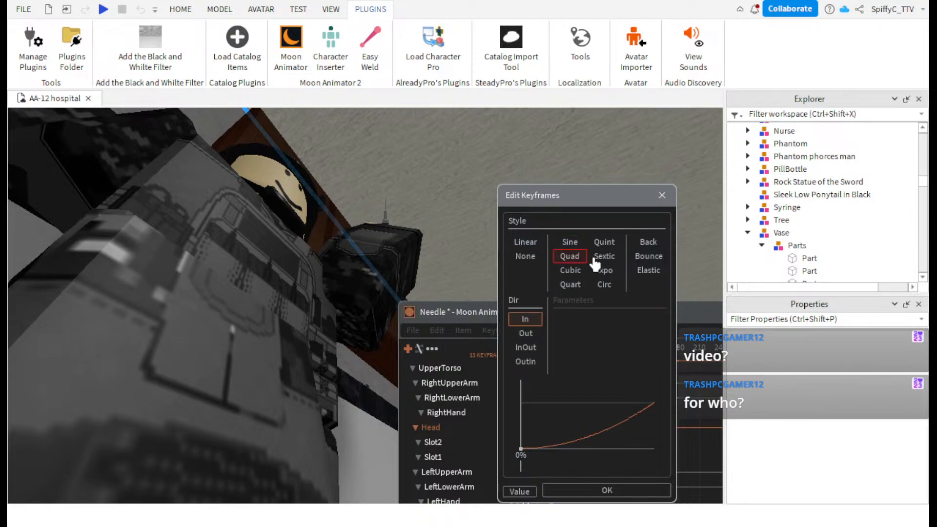
left_click(604, 242)
left_click(604, 270)
left_click(604, 284)
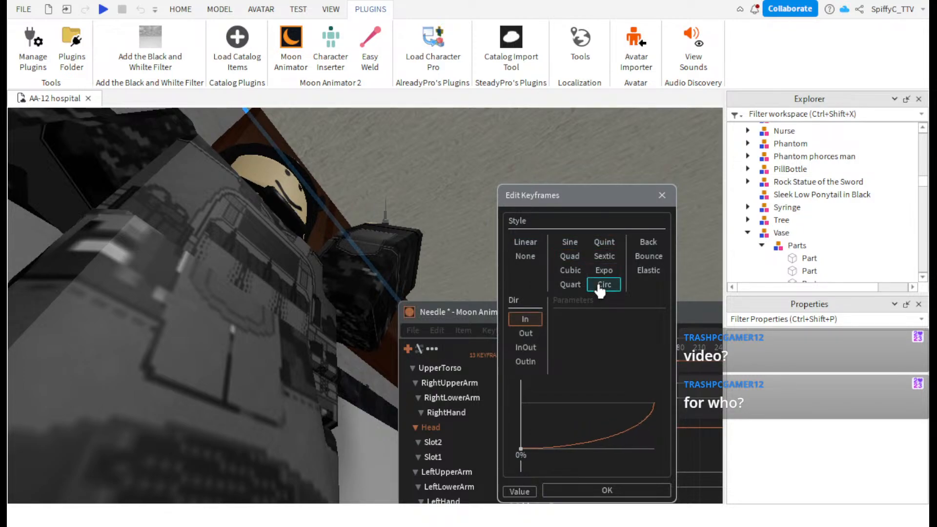
left_click(569, 284)
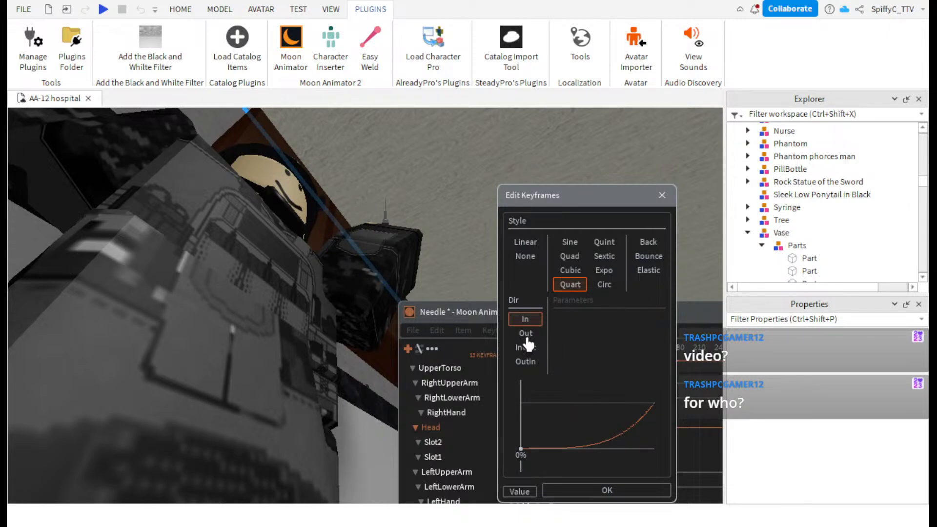
left_click(529, 347)
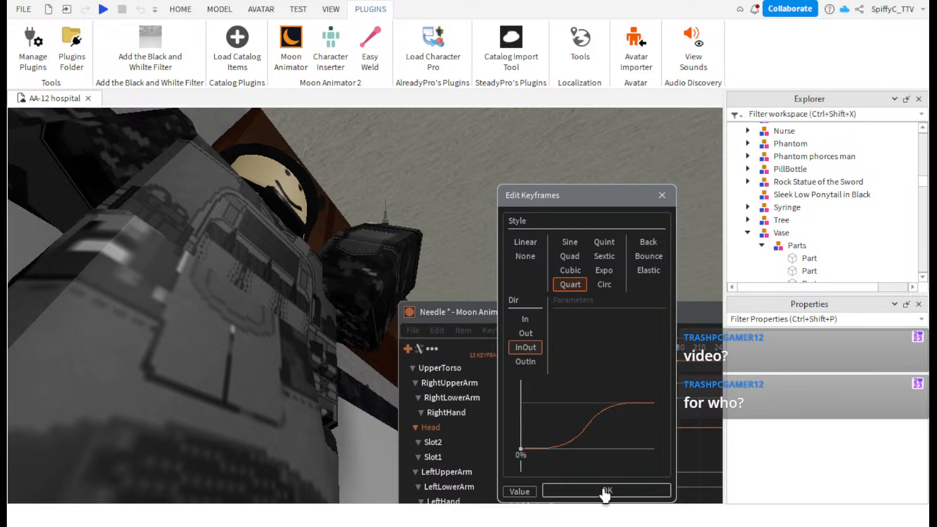
left_click(606, 491)
left_click_drag(552, 357, 515, 362)
key("space")
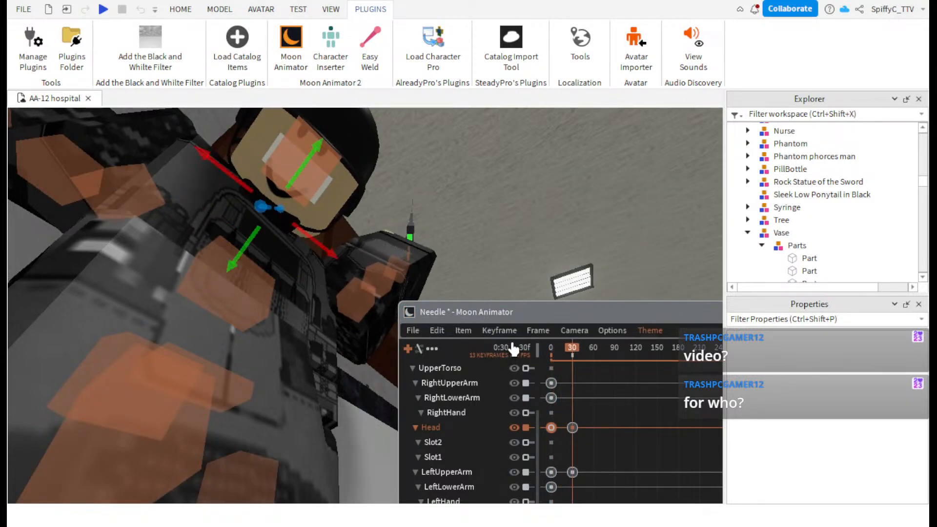
- Move the Head keyframe from frame 30 to frame 60 and replay the animation from frame 0
left_click_drag(572, 428, 593, 444)
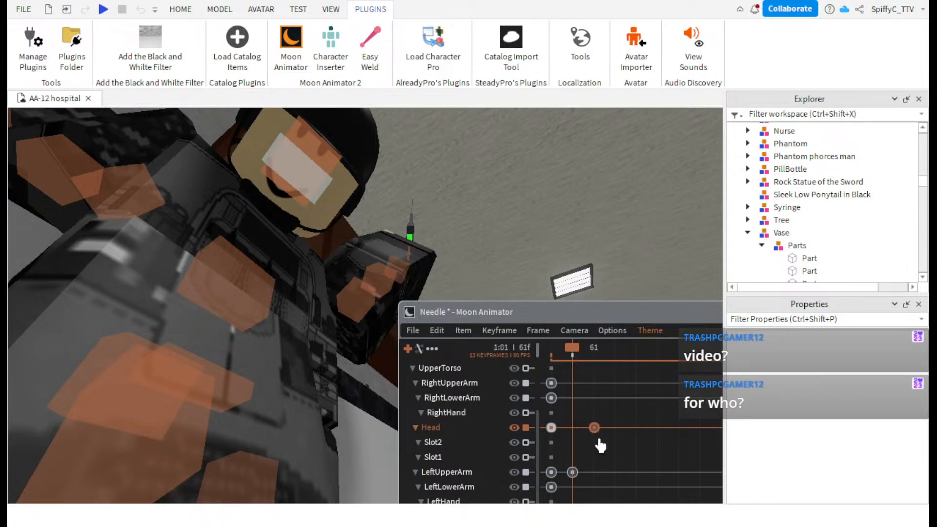
left_click_drag(598, 444, 598, 444)
left_click_drag(573, 362, 522, 349)
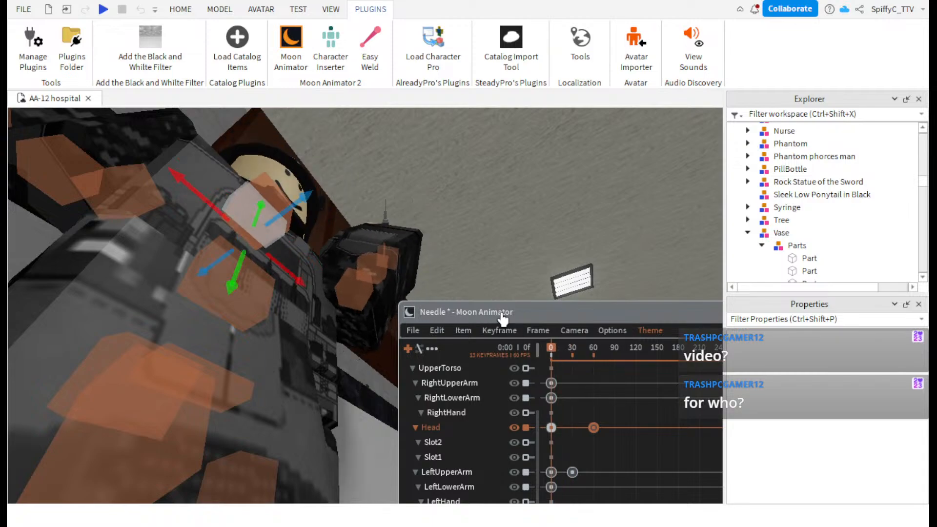
key("space")
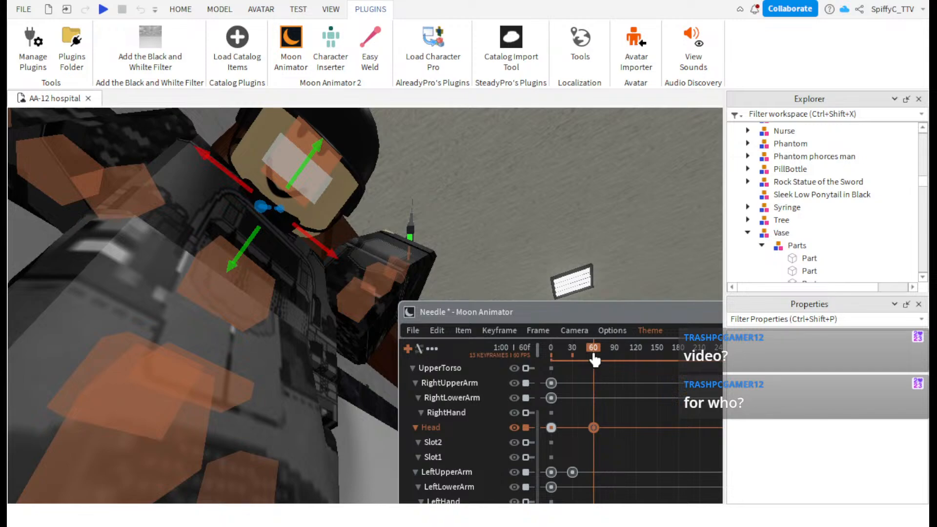
left_click_drag(594, 360, 531, 370)
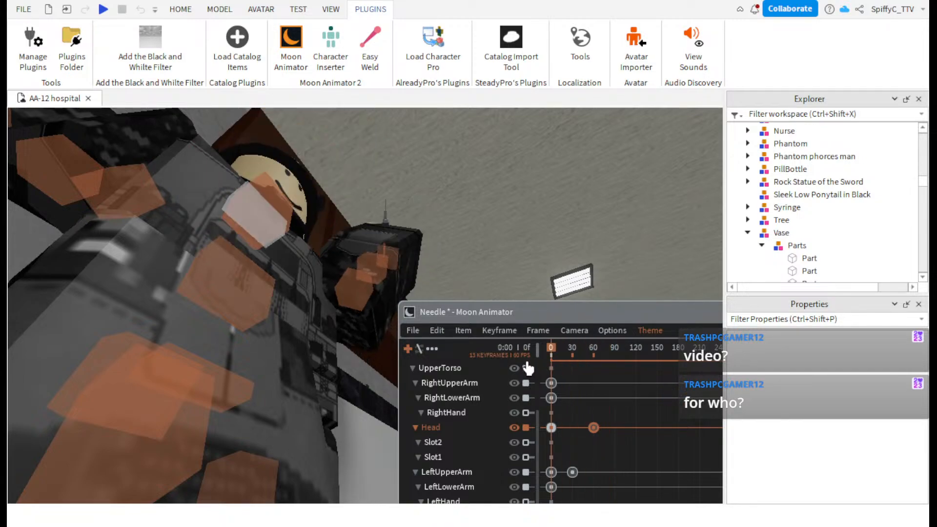
- Rotate the soldier's head at frame 0, including about 13° around one axis, and check the head pose at frame 60
key("r")
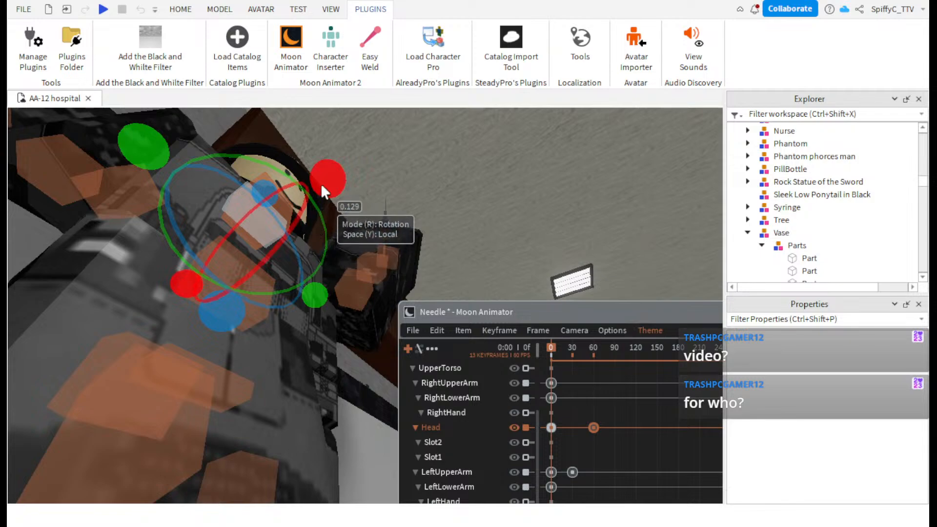
left_click_drag(323, 287, 259, 309)
left_click_drag(340, 247, 344, 230)
left_click(581, 361)
left_click(593, 358)
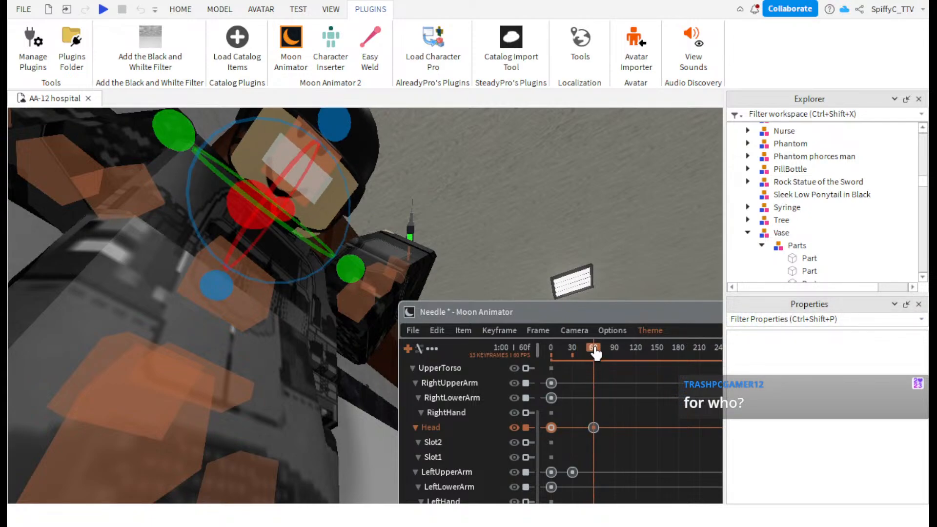
- Rotate the soldier's left upper arm at frame 45, including about 115° around one axis, to bring the hand across toward the face
scroll(495, 409, "up", 3)
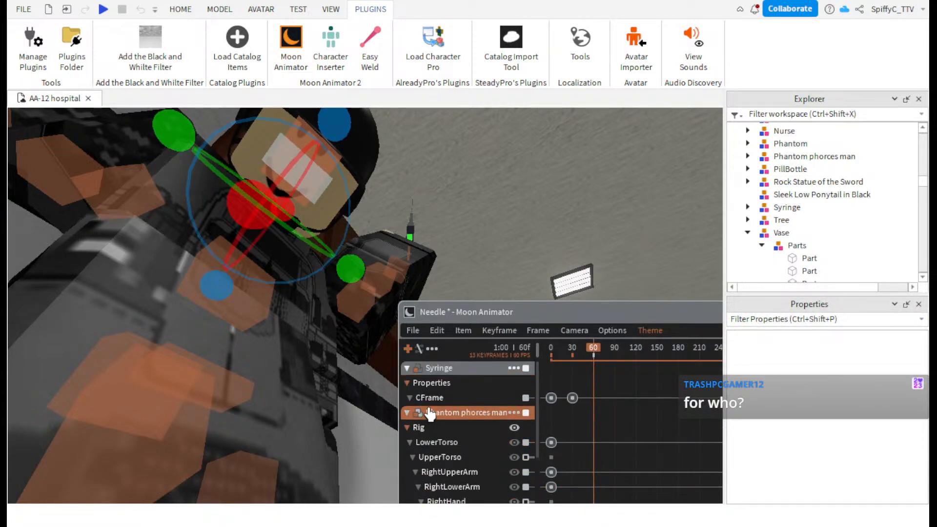
scroll(441, 432, "down", 1)
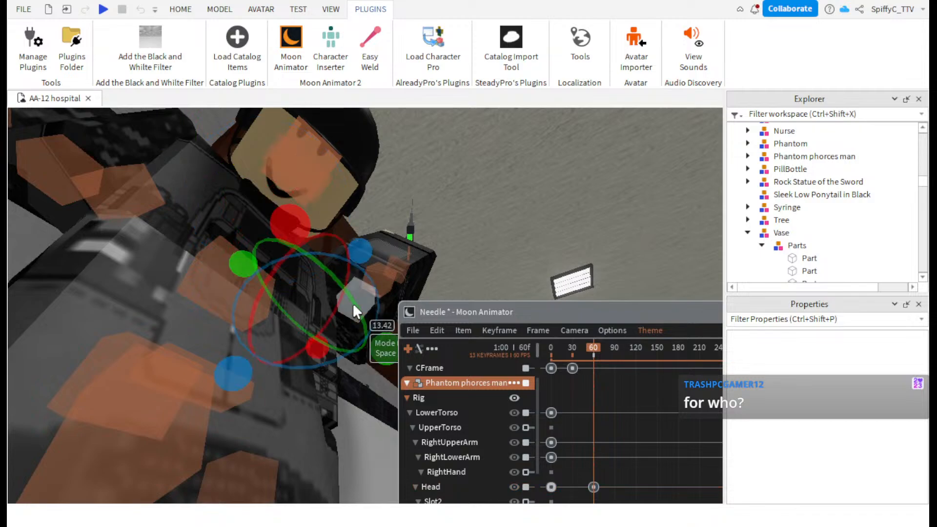
left_click(573, 358)
left_click_drag(574, 360, 586, 365)
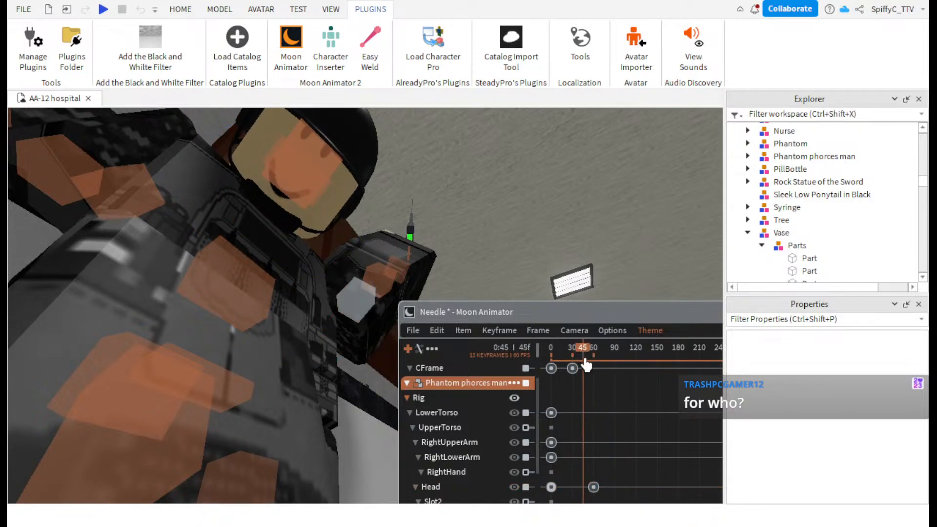
left_click(293, 264)
left_click_drag(276, 268, 274, 351)
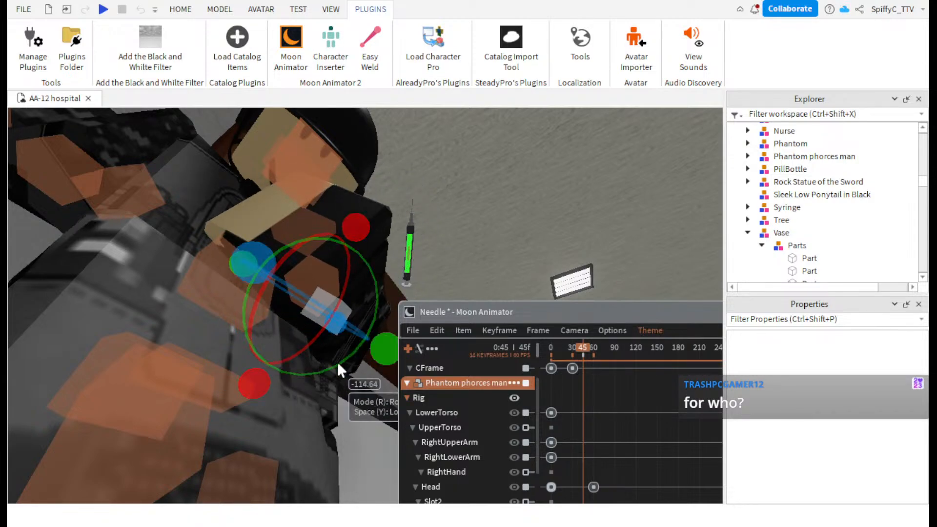
left_click_drag(249, 268, 265, 276)
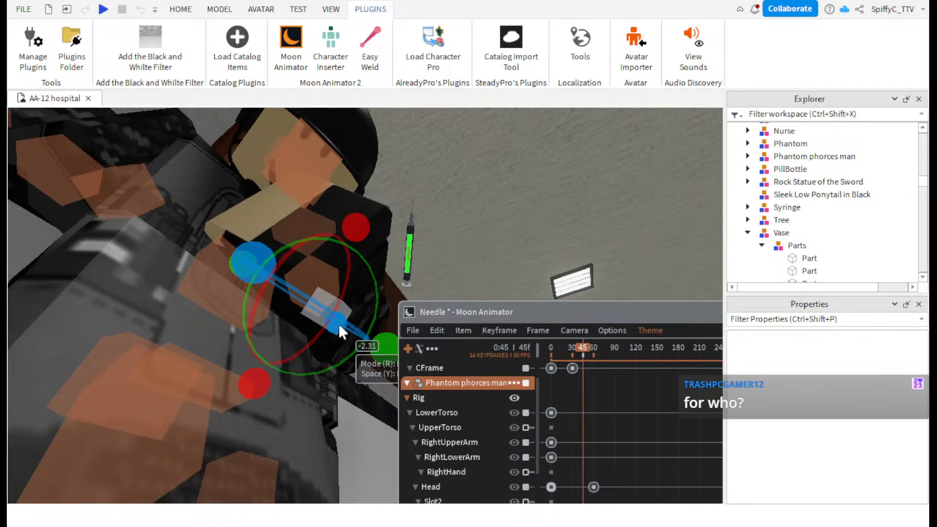
mouse_move(338, 323)
left_mouse_down()
mouse_move(324, 315)
mouse_move(332, 311)
left_mouse_up()
left_click_drag(346, 228, 348, 217)
- Play the animation from frame 0 to review the left arm's swing from a slightly different view
left_click(492, 176)
key("e")
key("e")
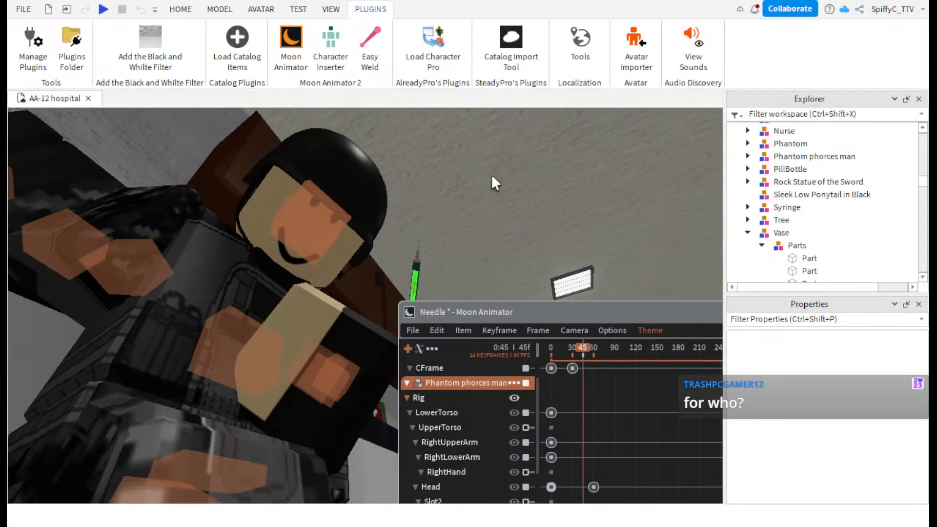
key("e")
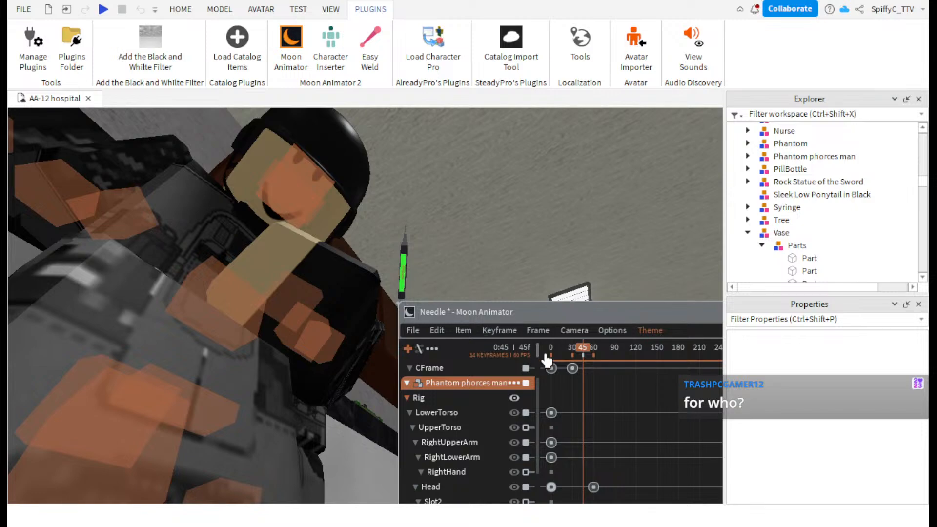
left_click_drag(576, 356, 542, 352)
key("space")
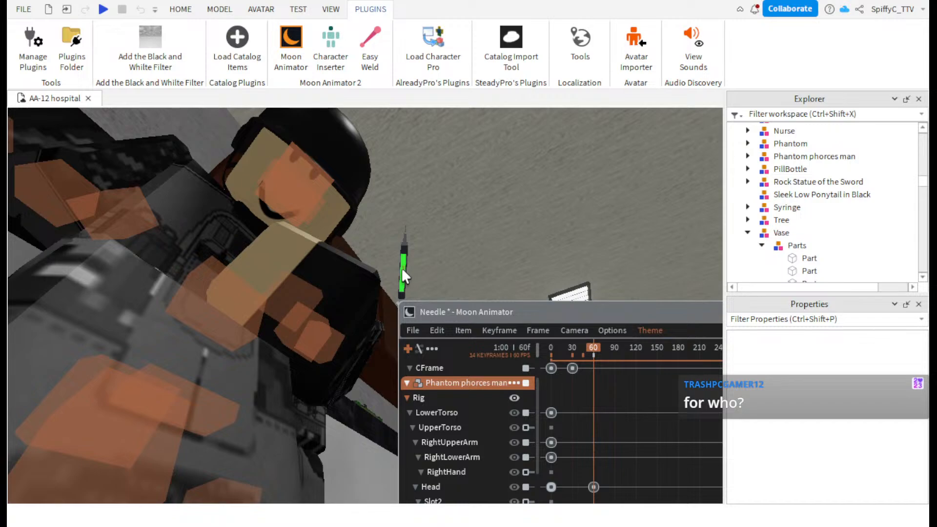
left_click_drag(593, 356, 572, 352)
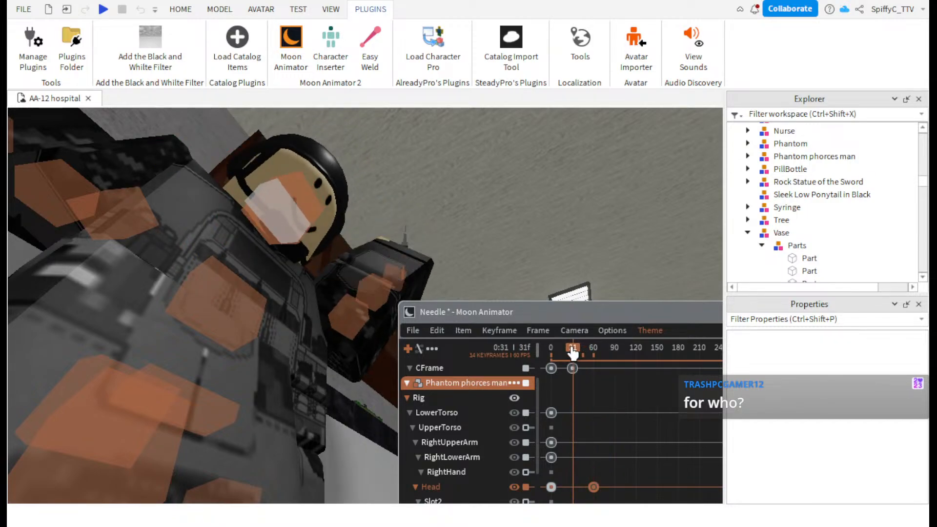
scroll(505, 436, "down", 3)
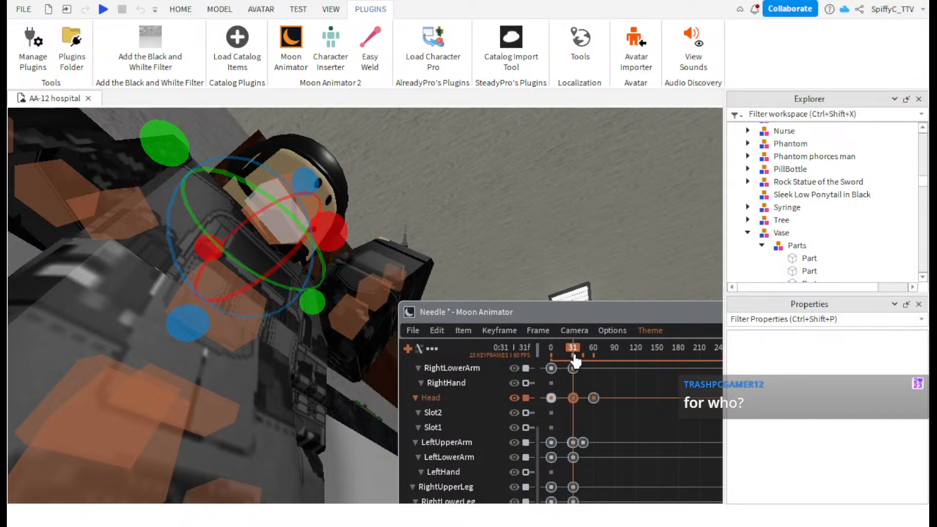
key("Delete")
left_click_drag(574, 350, 572, 350)
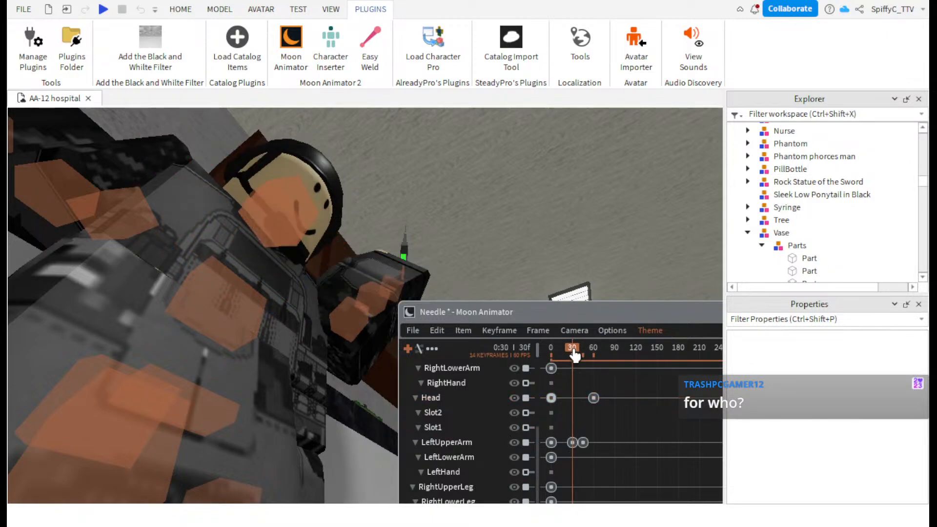
right_click_drag(495, 235, 499, 235)
left_click(498, 330)
mouse_move(459, 330)
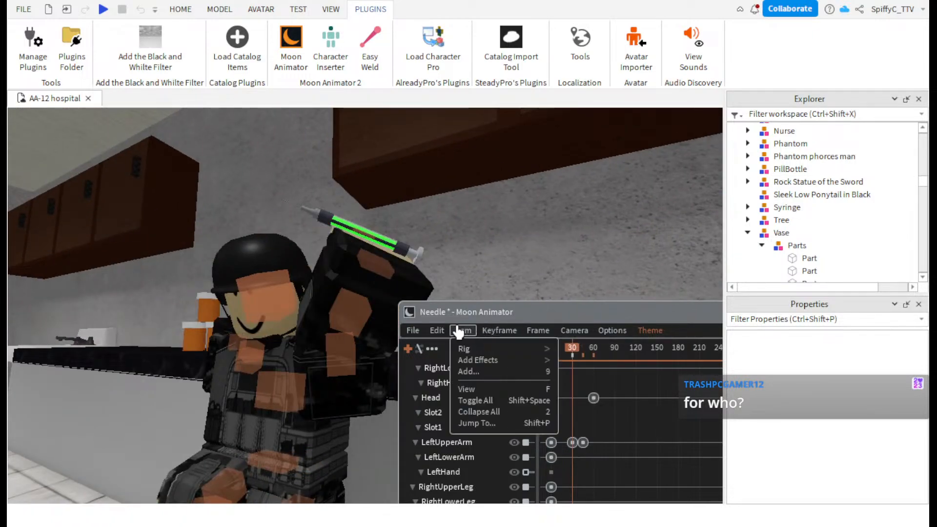
mouse_move(416, 333)
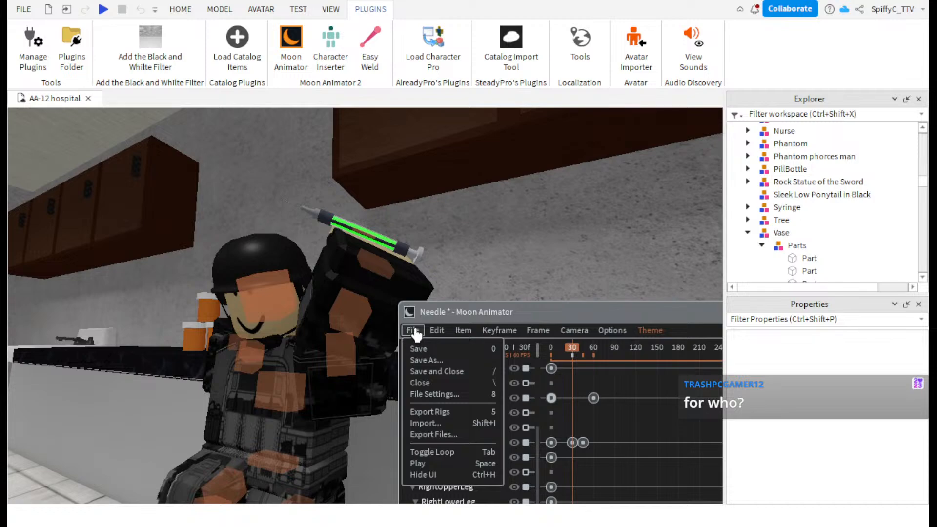
left_click(503, 335)
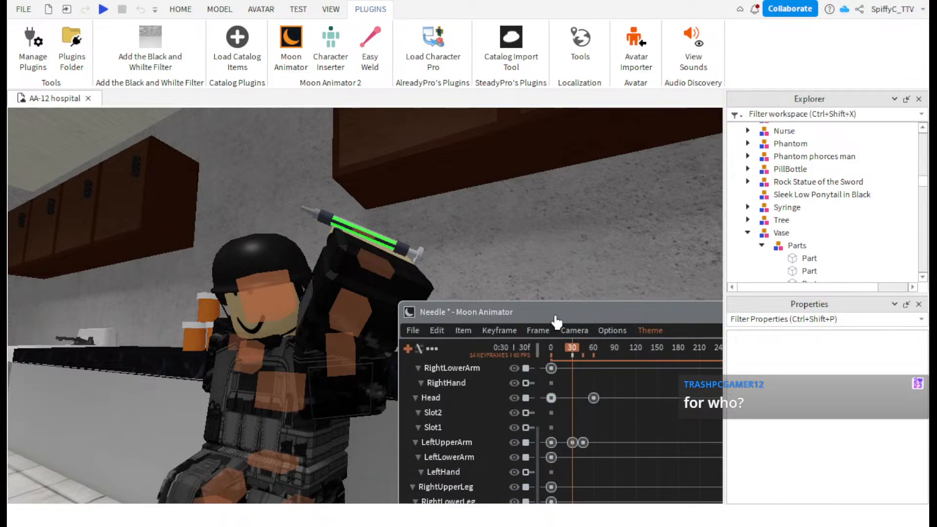
- Rotate the syringe by about 27° at frame 33 and reposition it to follow the left hand
right_click_drag(559, 318, 558, 315)
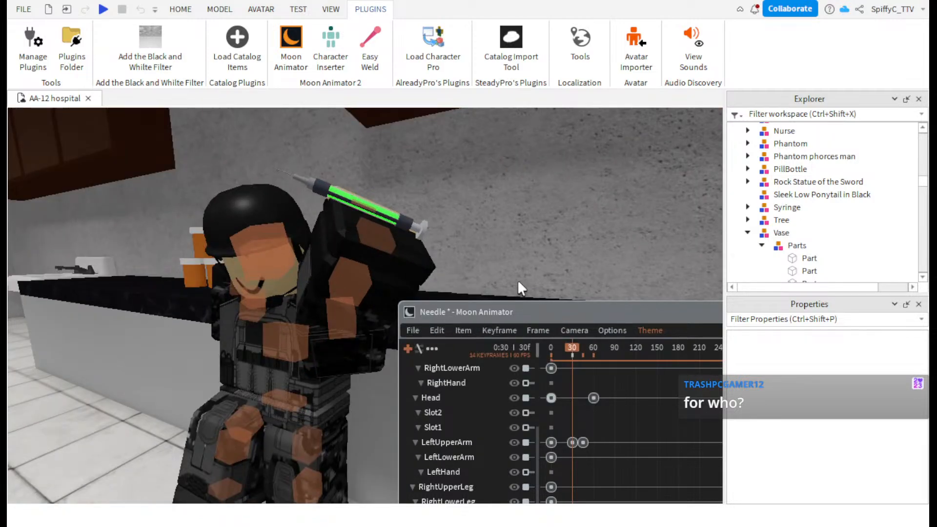
left_click_drag(574, 358, 574, 358)
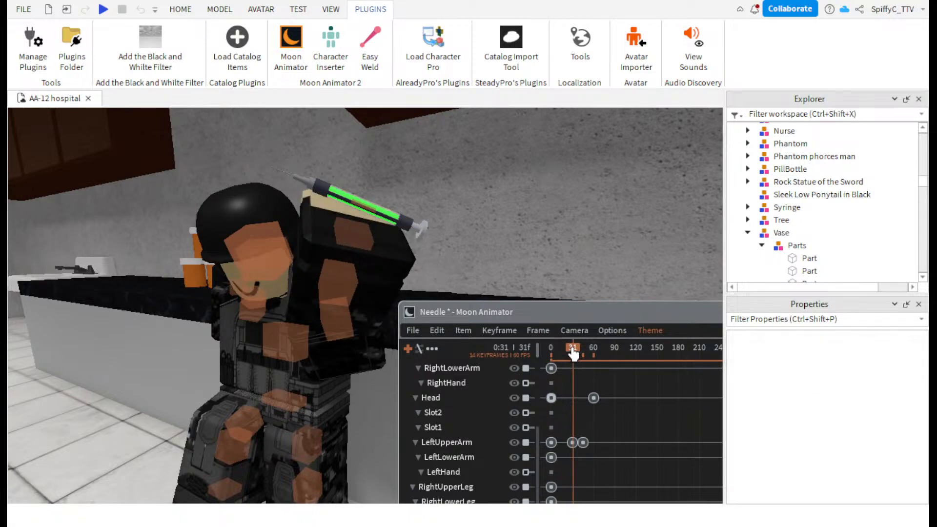
left_click_drag(573, 352, 575, 354)
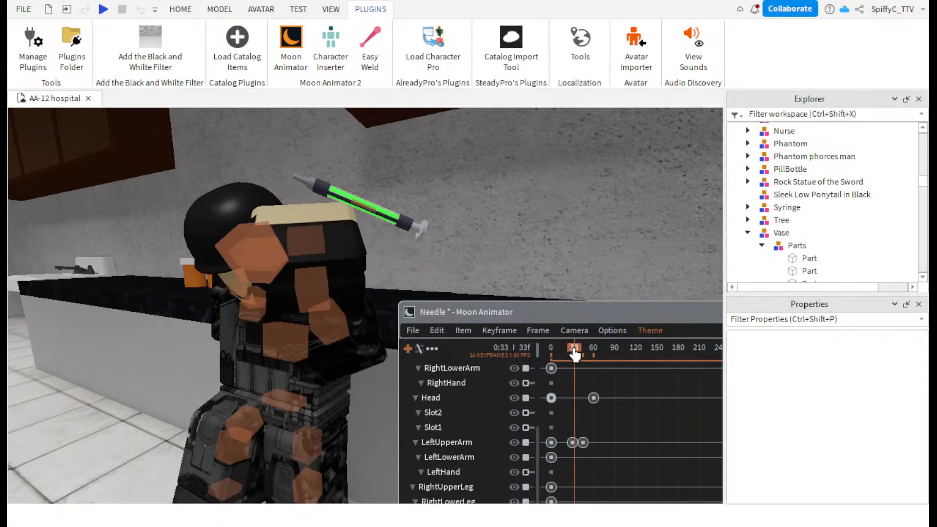
left_click(364, 205)
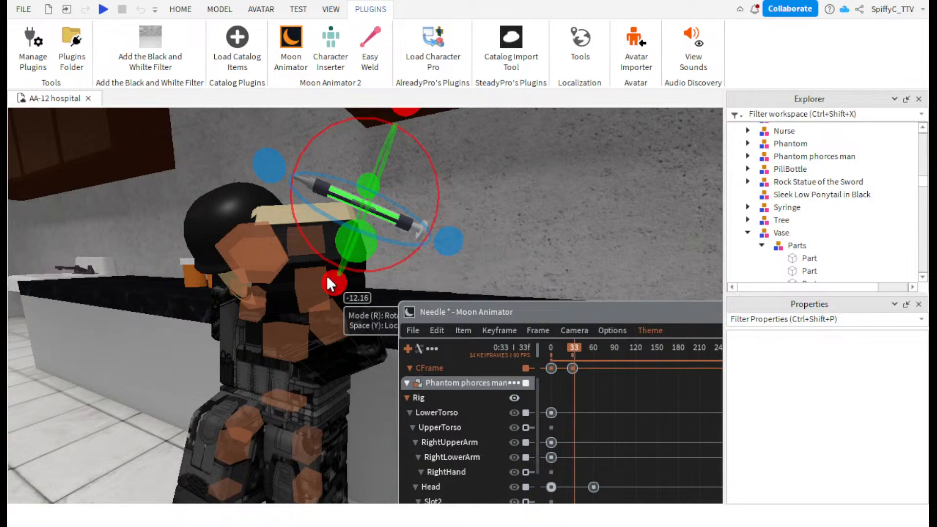
left_click_drag(326, 275, 361, 282)
key("r")
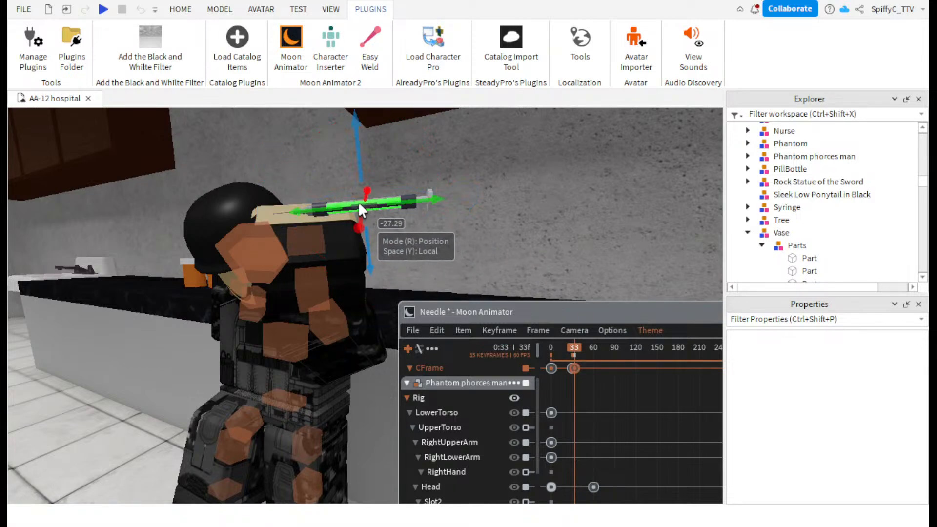
left_click_drag(358, 202, 292, 261)
right_click_drag(293, 262, 396, 227)
- Rotate the syringe by about 29° at frame 38 and reposition it onto the soldier's left hand
left_click(576, 353)
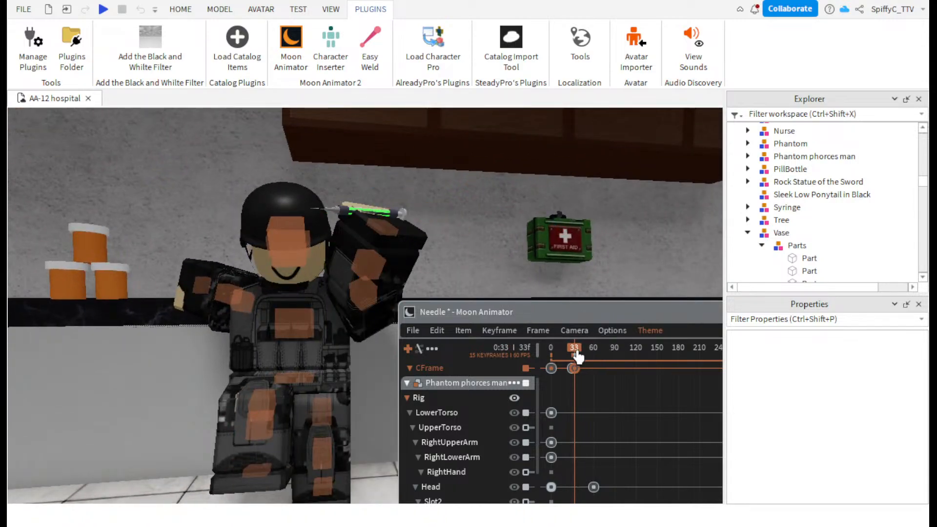
left_click_drag(576, 353, 579, 353)
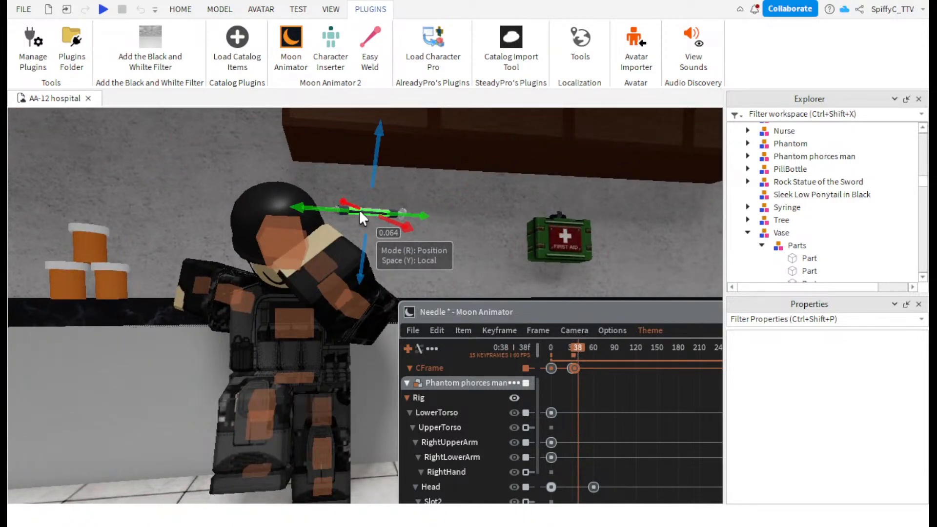
key("r")
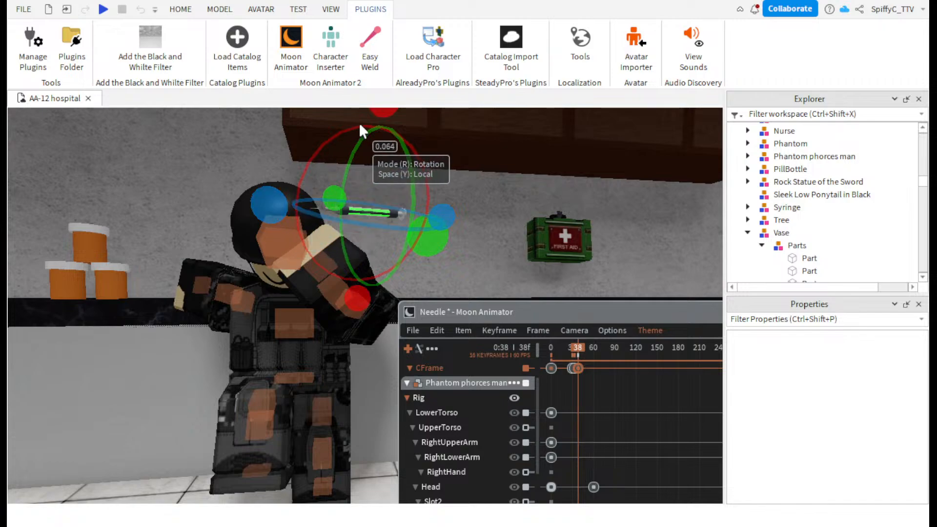
left_click_drag(358, 122, 332, 186)
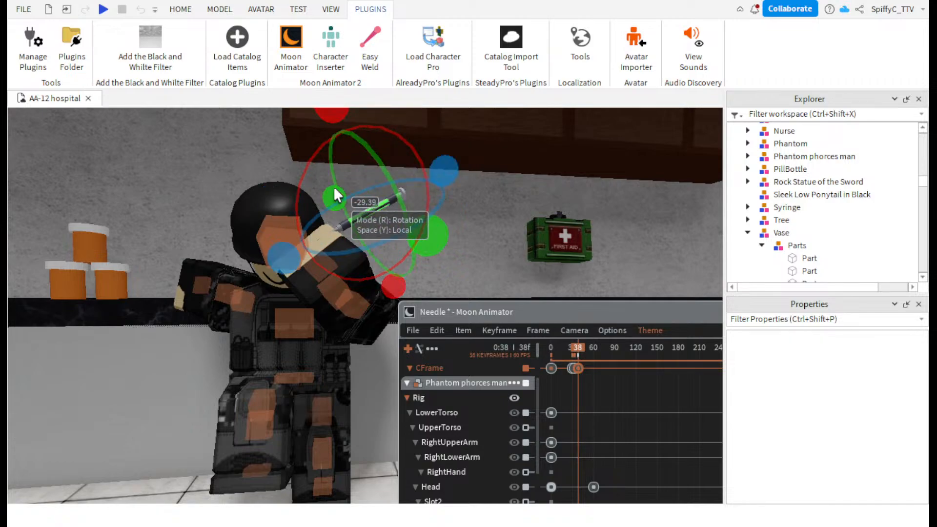
key("r")
left_click_drag(327, 235, 323, 291)
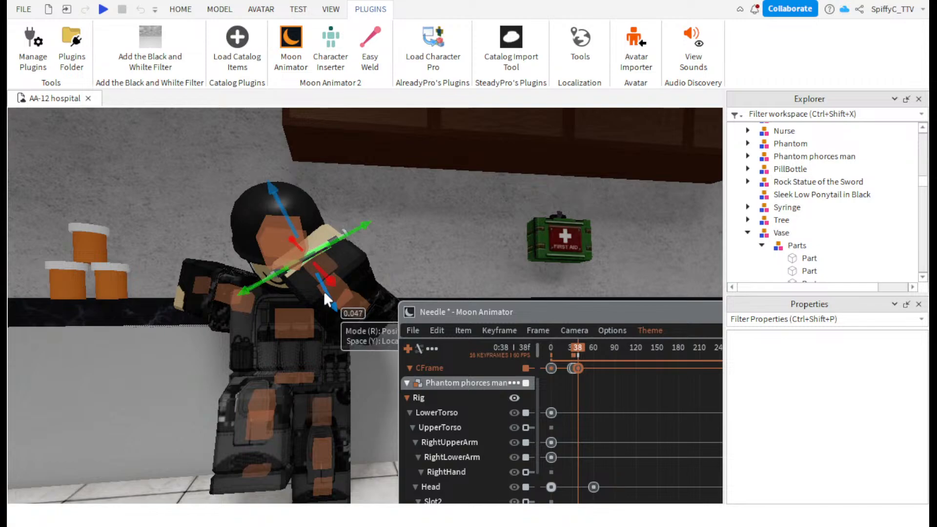
- Fine-tune the syringe's angle at frame 38 by about 8.5° and play the animation from frame 0
right_click_drag(336, 284, 338, 276)
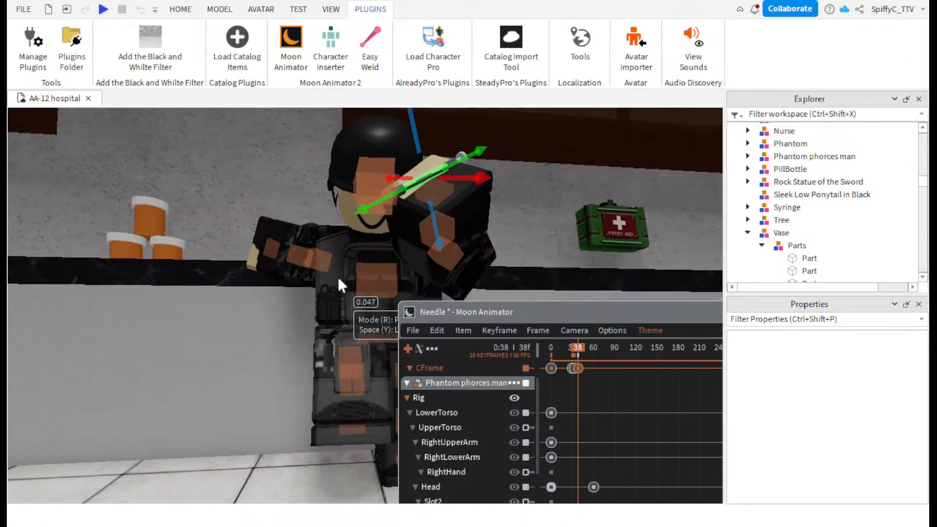
key("r")
left_click_drag(442, 261, 452, 253)
right_click_drag(452, 248, 453, 248)
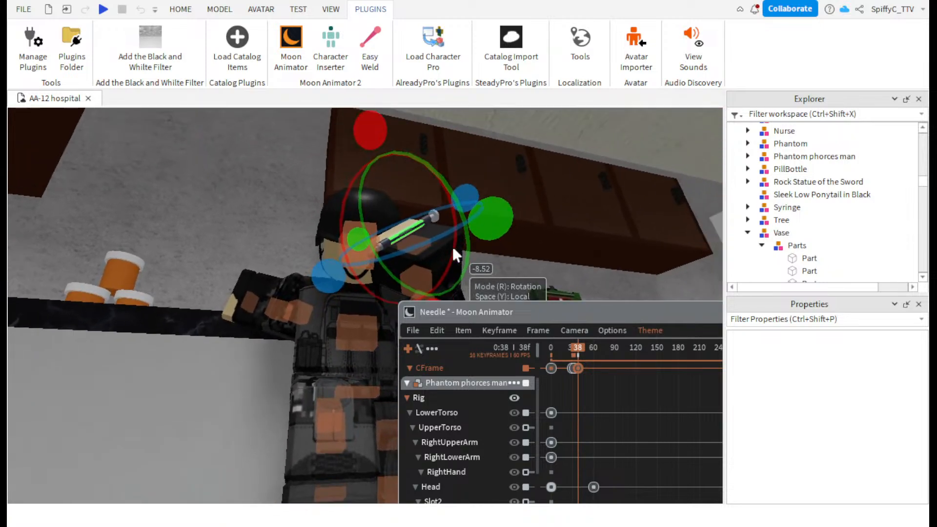
left_click_drag(580, 356, 551, 353)
key("space")
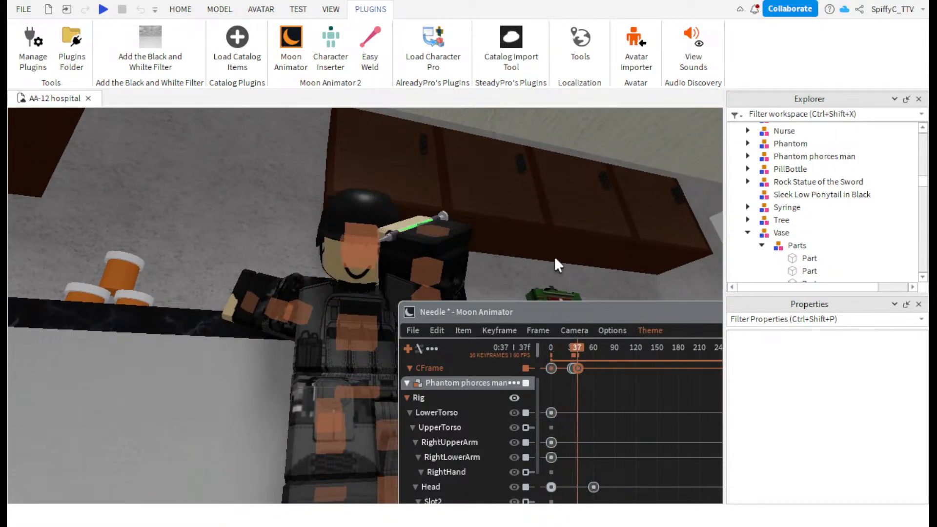
- Rotate the syringe by about 29° at frame 42 and slide it about 0.9 along its length to meet the left hand
left_click(592, 358)
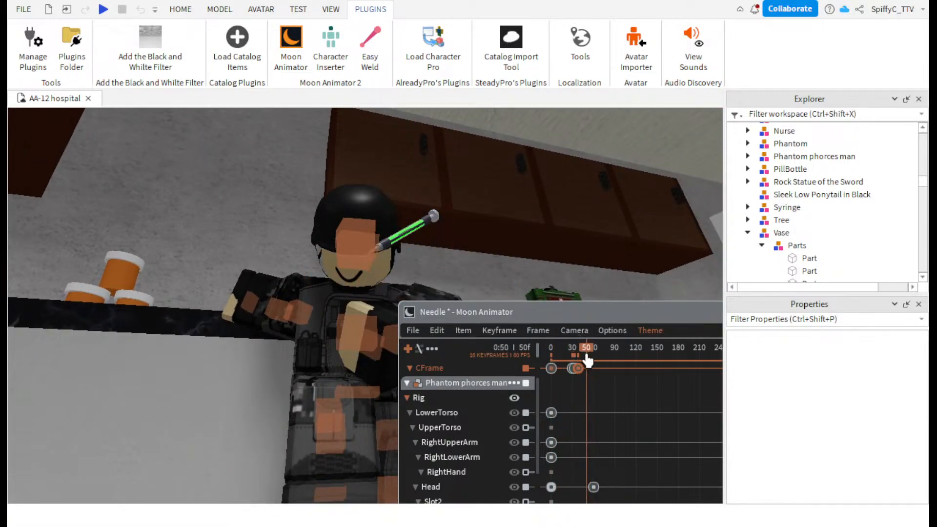
left_click_drag(587, 360, 580, 358)
left_click(397, 230)
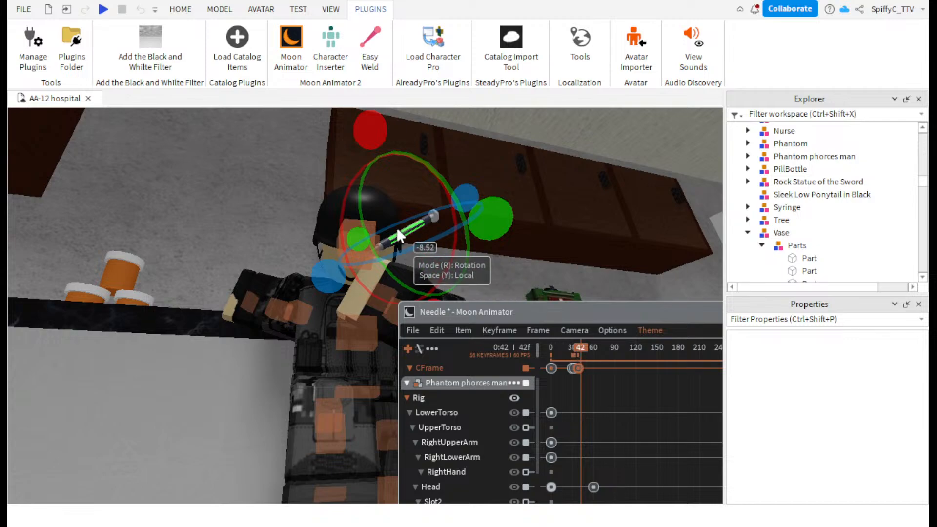
right_click_drag(379, 260, 376, 267)
left_click_drag(254, 193, 235, 244)
key("r")
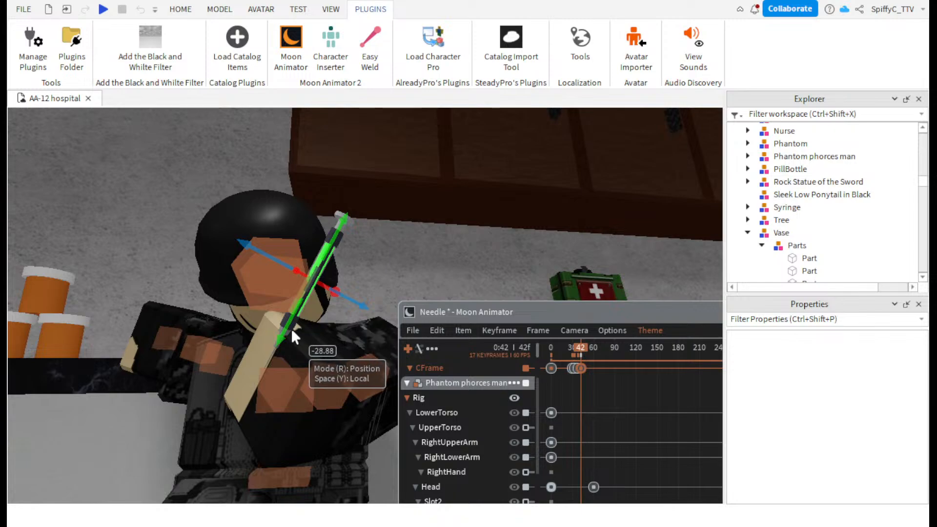
left_click_drag(291, 334, 228, 427)
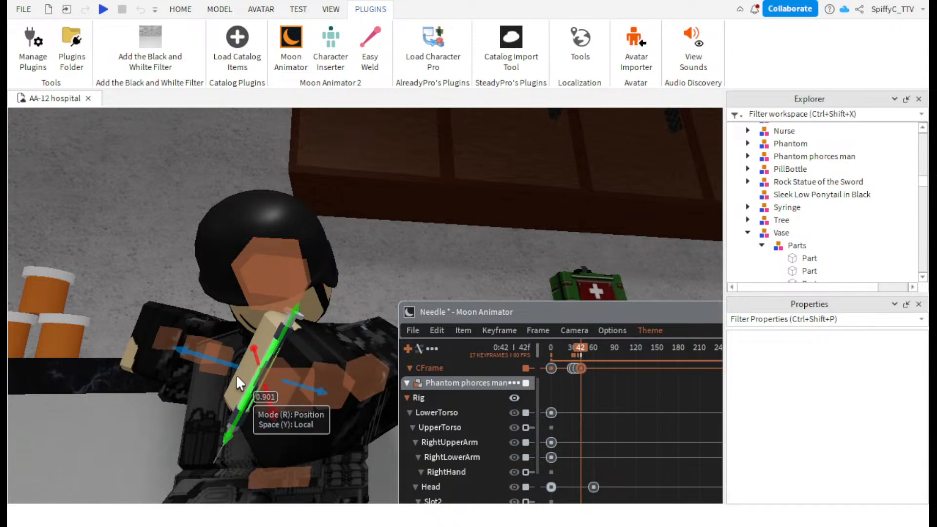
- Reposition and rotate the syringe at frame 46 so it follows the left hand down in front of the chest
scroll(244, 350, "down", 4)
right_click_drag(244, 351, 245, 352)
scroll(245, 351, "up", 4)
right_click_drag(245, 351, 245, 351)
left_click_drag(582, 349, 585, 351)
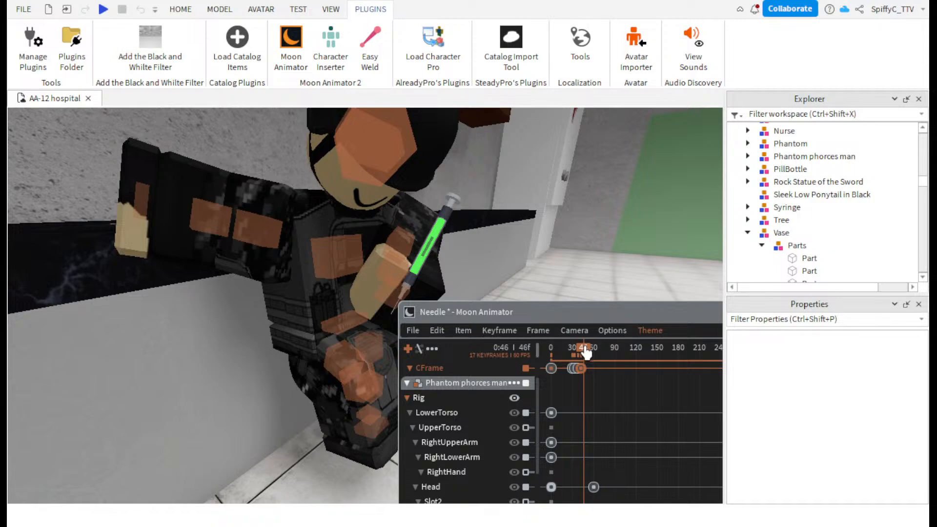
right_click_drag(418, 266, 417, 266)
left_click_drag(241, 271, 315, 327)
key("r")
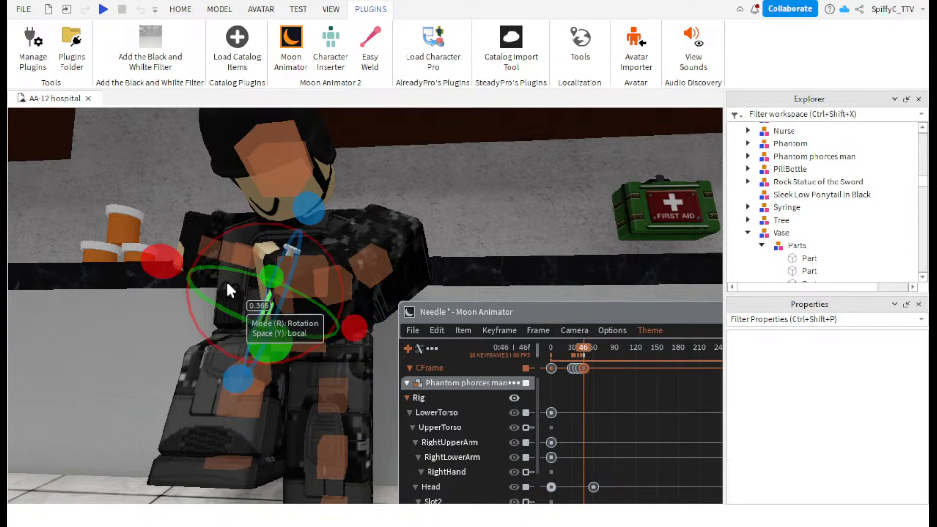
left_click_drag(227, 282, 190, 276)
key("r")
left_click_drag(292, 245, 296, 219)
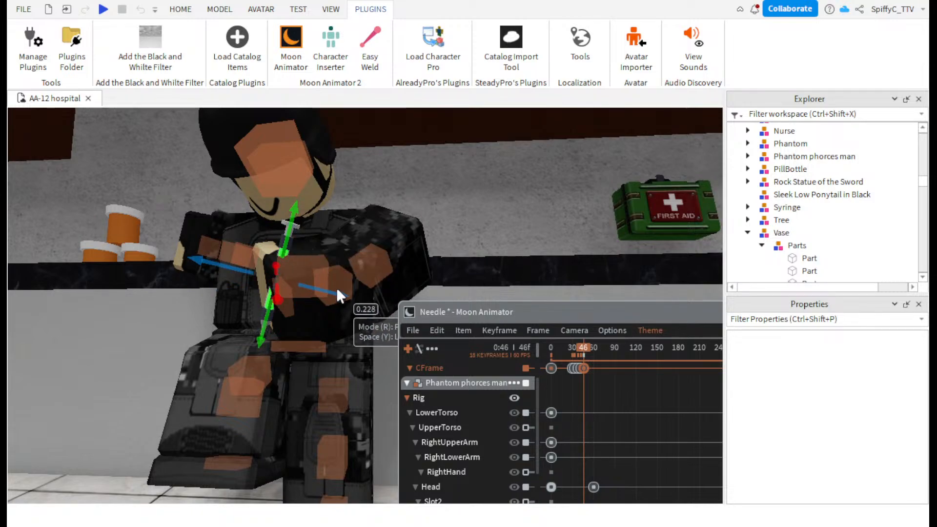
- Play the animation from frame 0 to review the syringe swing from a low viewpoint
left_click_drag(587, 350, 551, 349)
key("space")
right_click_drag(441, 237, 448, 238)
key("space")
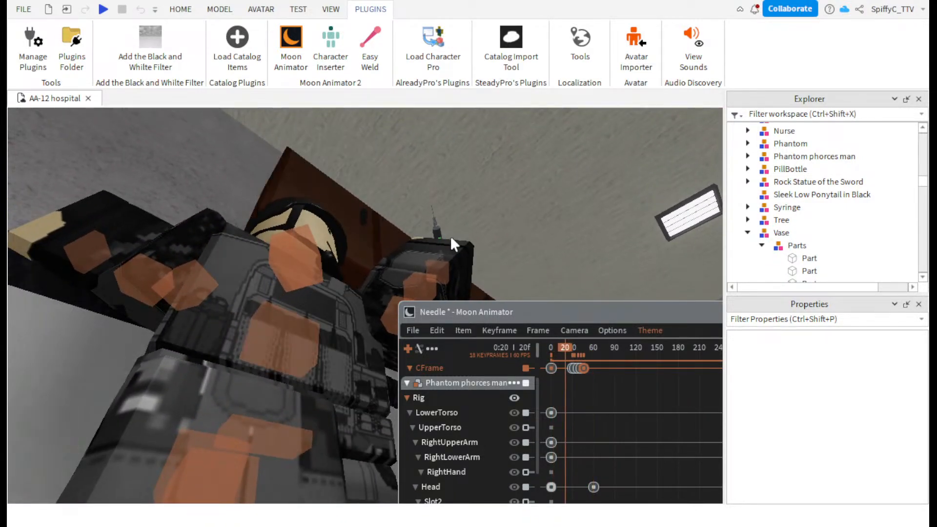
- Move the head's frame 60 keyframe back to the syringe's last keyframe and rotate the head into a new pose at frame 64
mouse_move(596, 354)
left_mouse_down()
mouse_move(571, 351)
mouse_move(588, 350)
left_mouse_up()
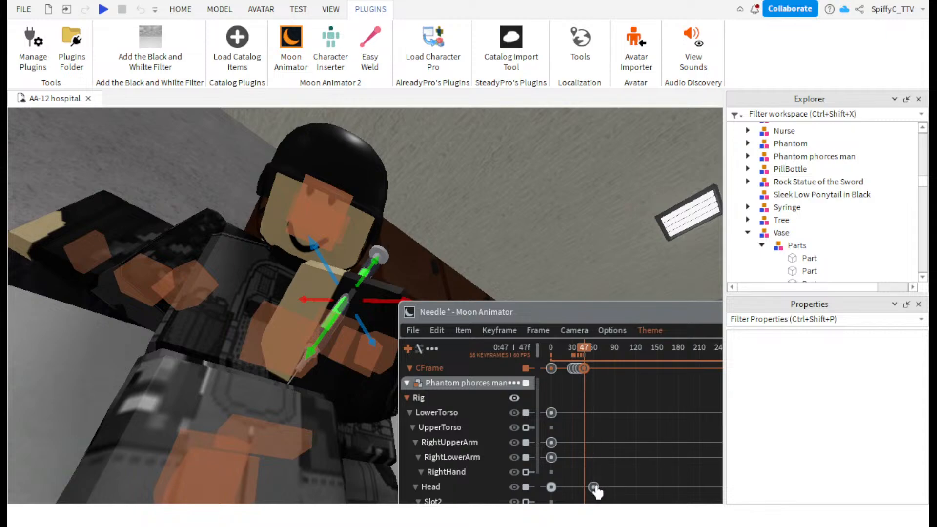
left_click_drag(594, 487, 586, 494)
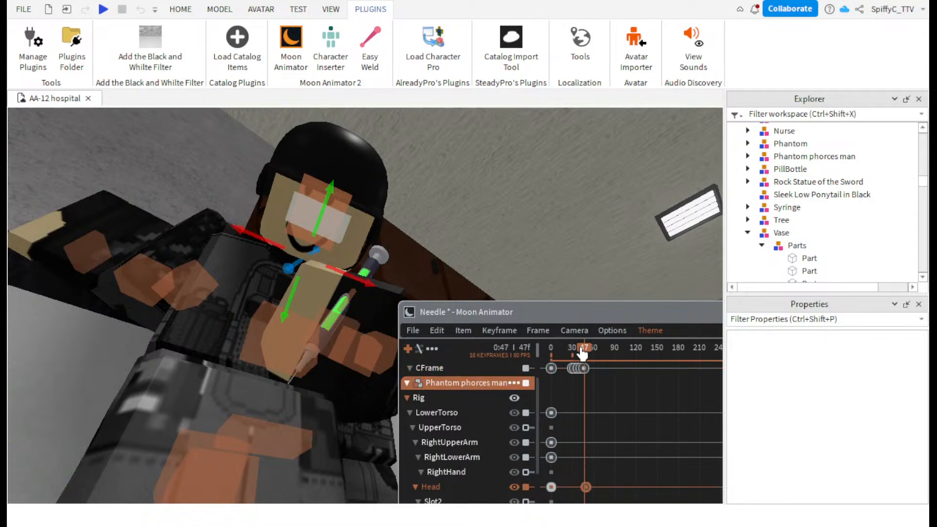
left_click_drag(582, 352, 589, 355)
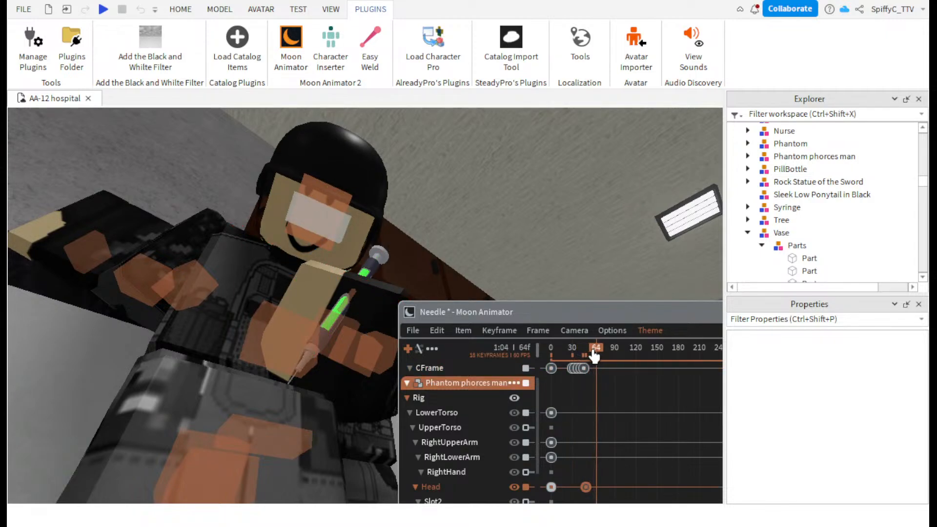
left_click(332, 233)
left_click_drag(311, 242, 323, 207)
key("r")
- Try the head's last keyframe earlier at frames 52 and 56, replaying the animation to check the timing
left_click_drag(595, 350, 548, 349)
key("space")
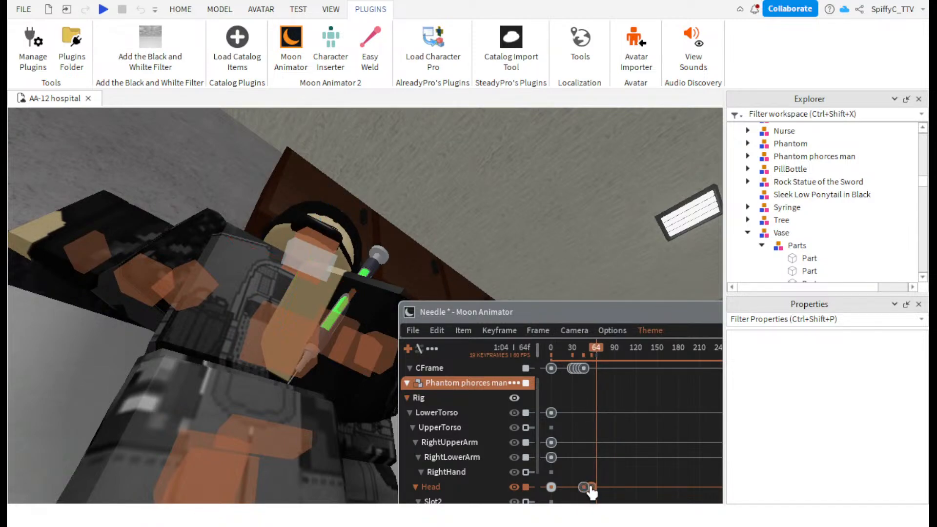
left_click_drag(586, 487, 586, 486)
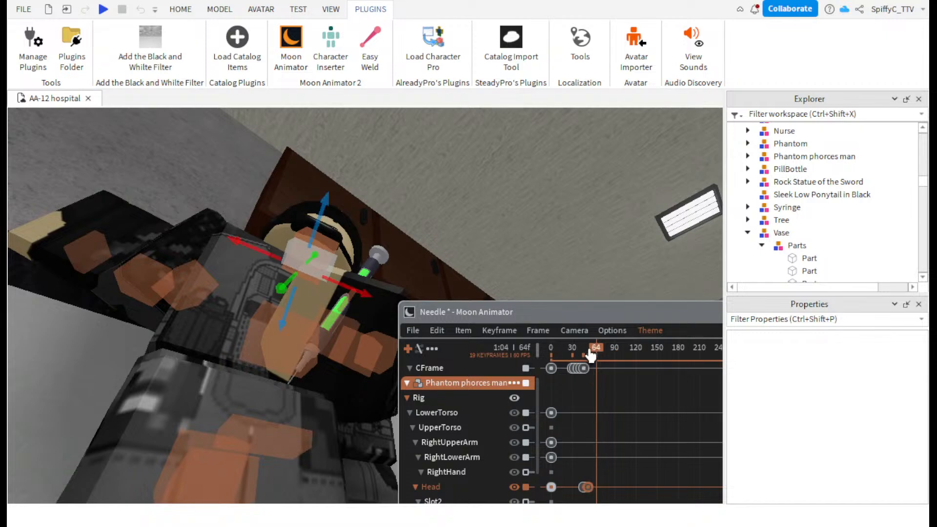
left_click_drag(593, 352, 379, 302)
key("space")
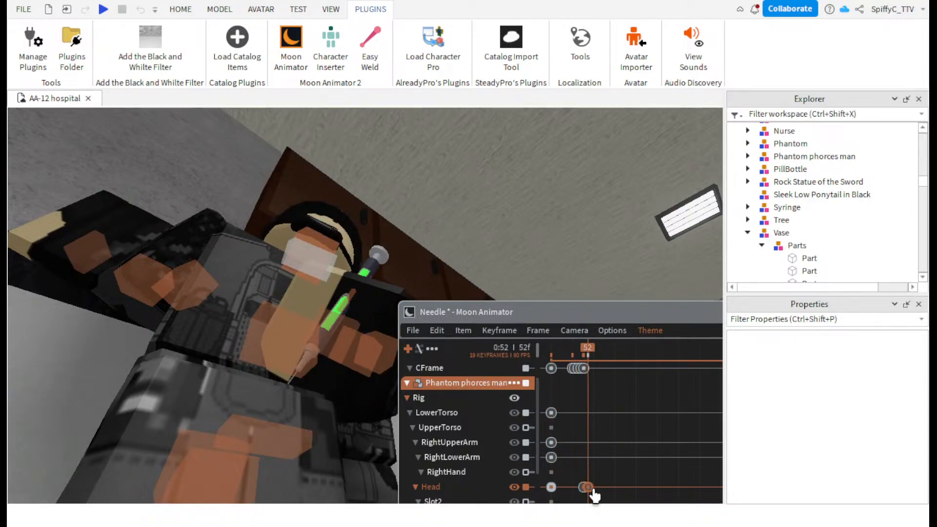
left_click(578, 353)
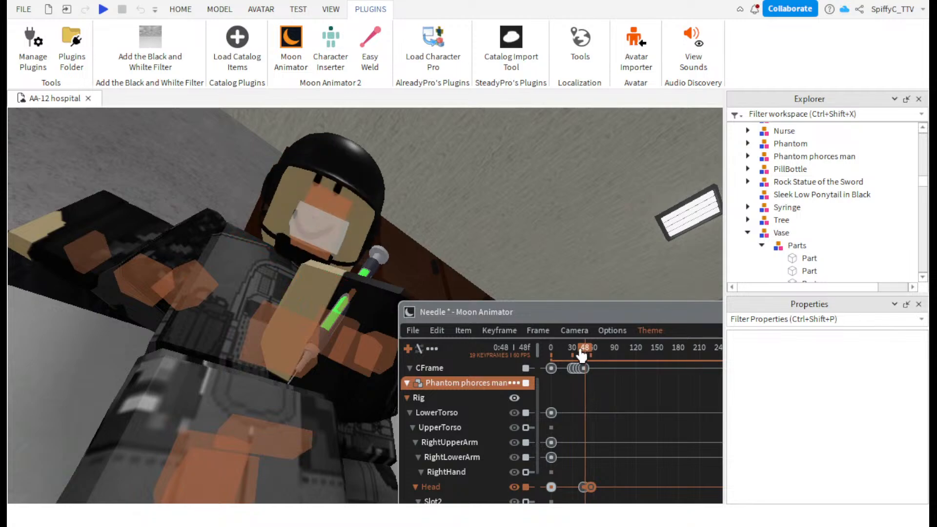
key("space")
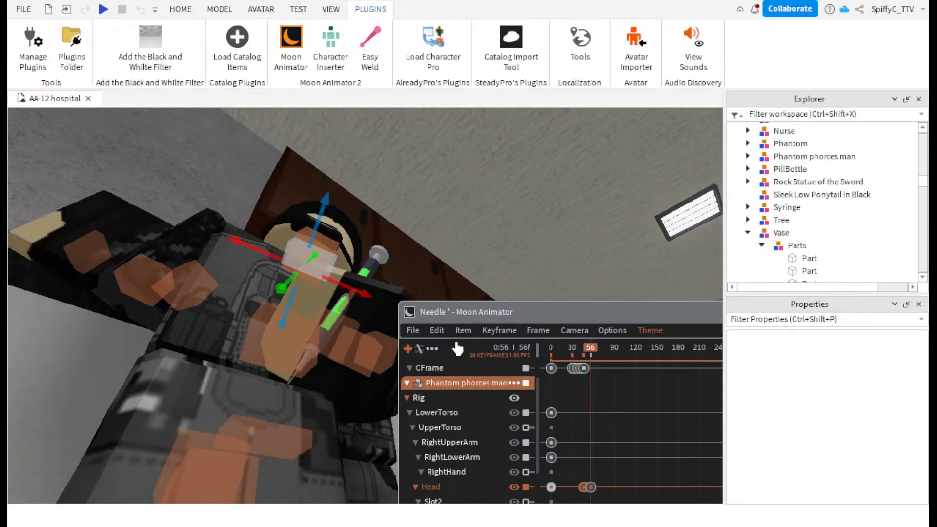
- Set the easing style of the head's middle keyframe to Sine and play the animation from frame 0
left_click(494, 334)
left_click(507, 351)
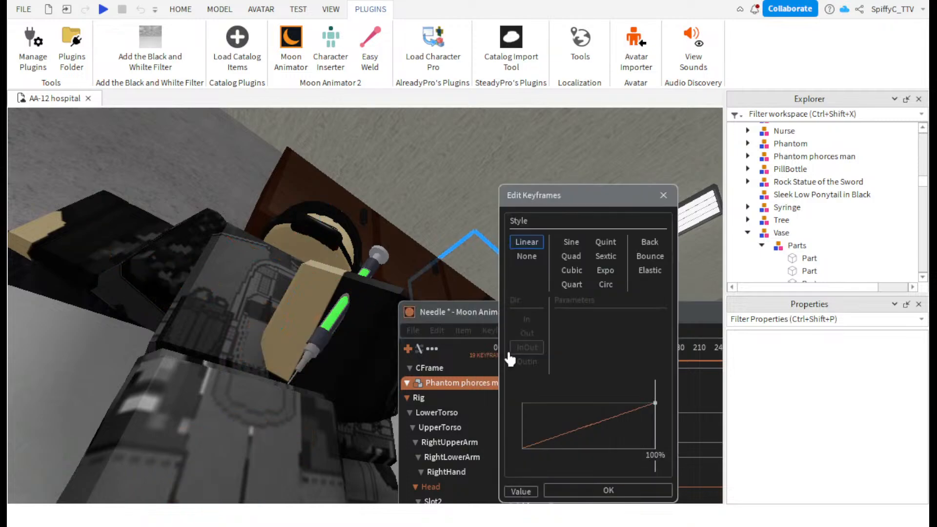
left_click(576, 242)
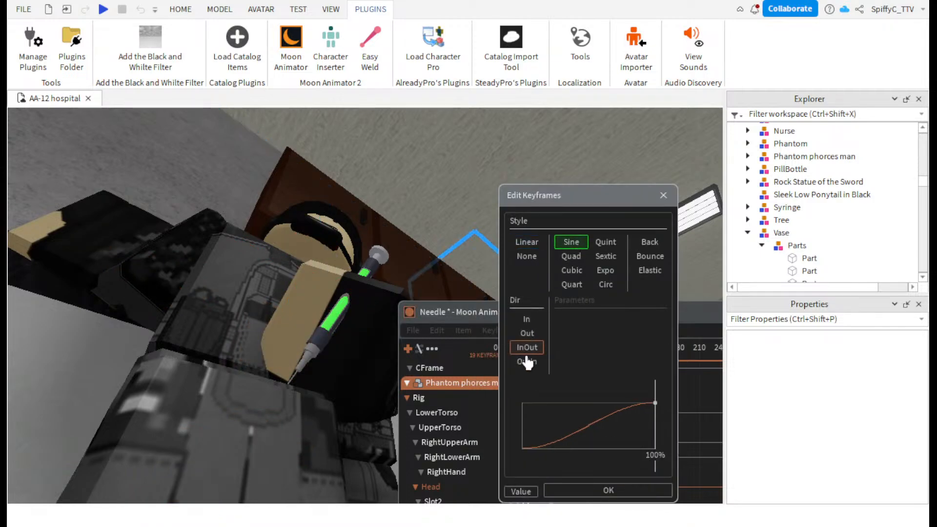
left_click(605, 489)
left_click_drag(587, 355, 446, 299)
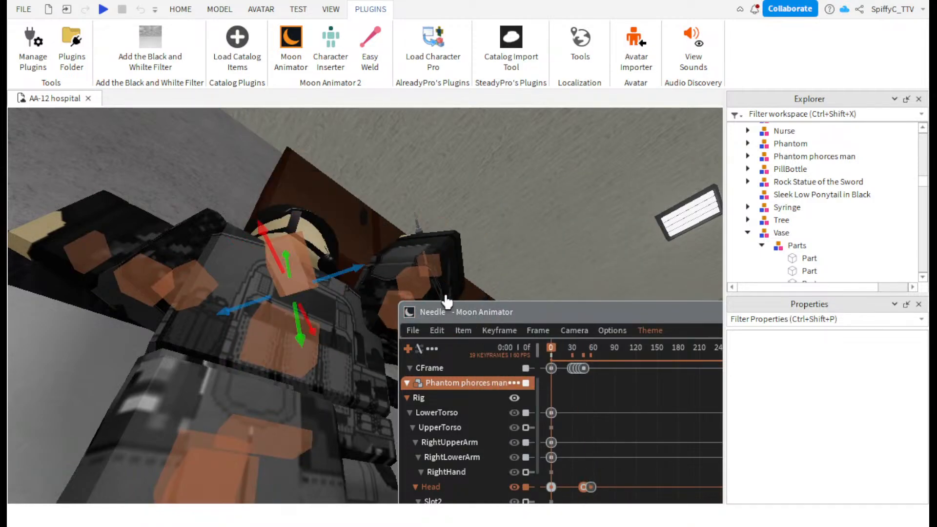
key("space")
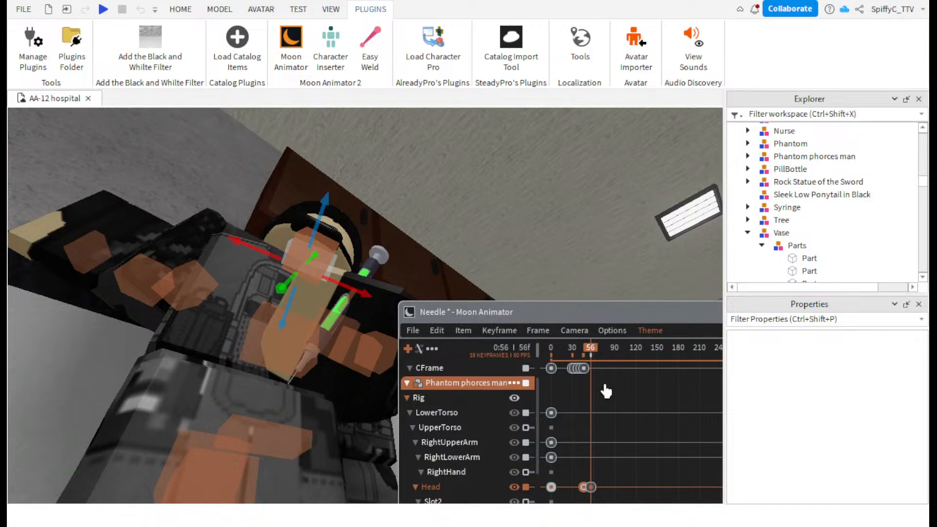
- Move the head's last keyframe to frame 63 and set its easing to Sine with direction Out
left_click(586, 353)
left_click_drag(586, 354, 580, 355)
key("space")
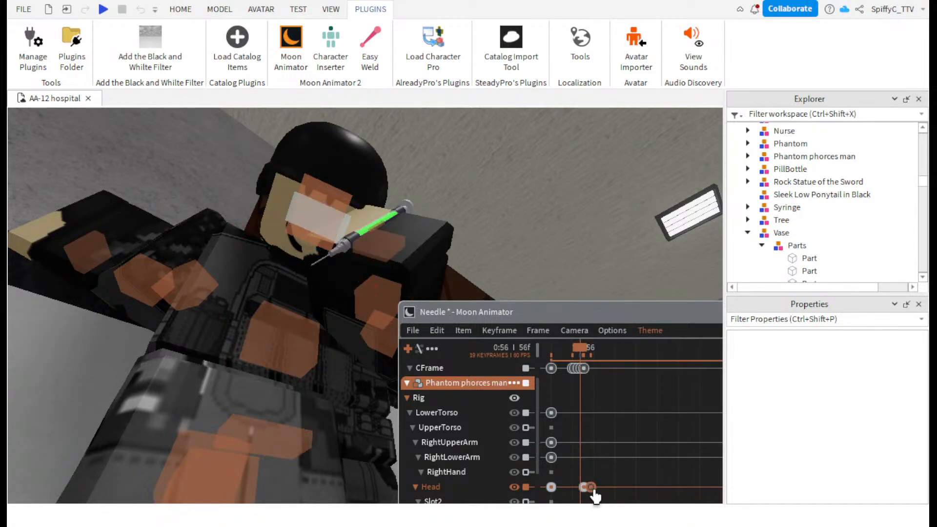
left_click_drag(598, 491, 599, 490)
left_click_drag(586, 355, 591, 378)
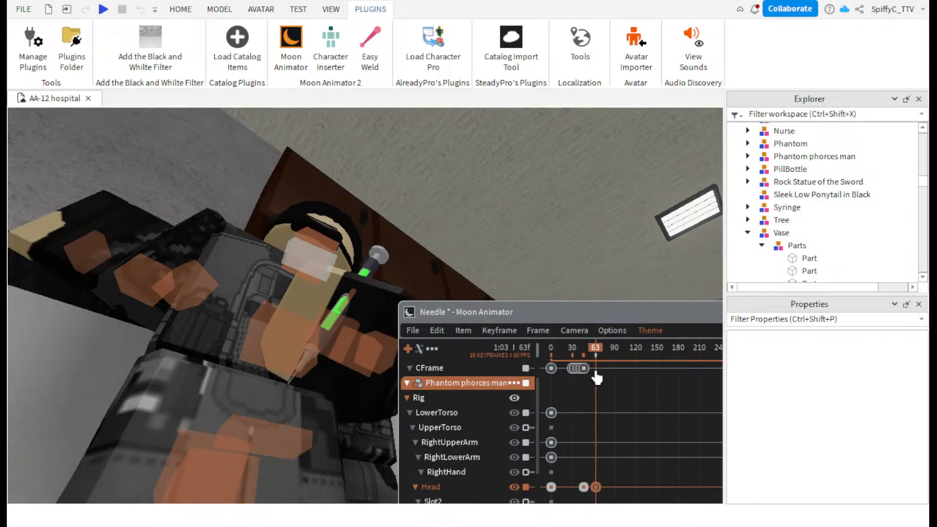
left_click(500, 335)
left_click(512, 351)
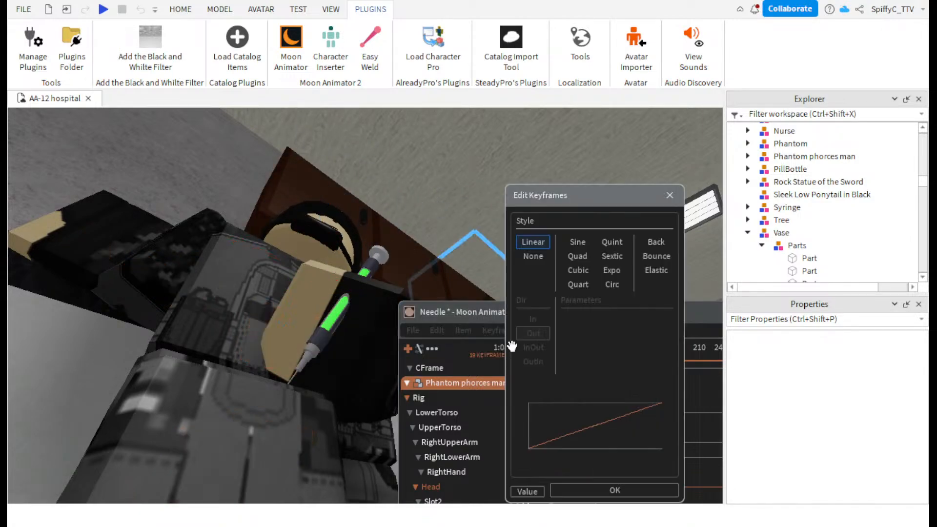
left_click(577, 243)
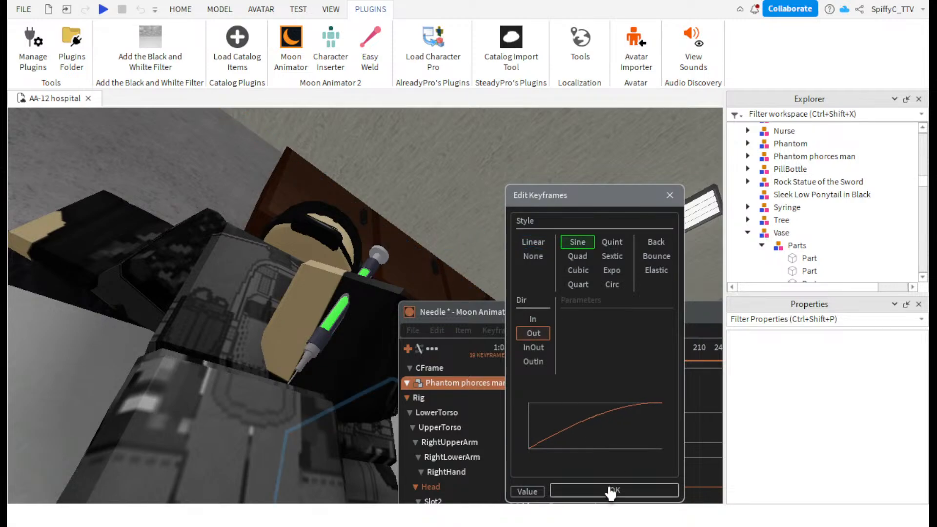
left_click(611, 490)
- Move the head's last keyframe to frame 73 and replay the animation from frame 0 to check the head motion
left_click_drag(585, 352, 537, 350)
key("space")
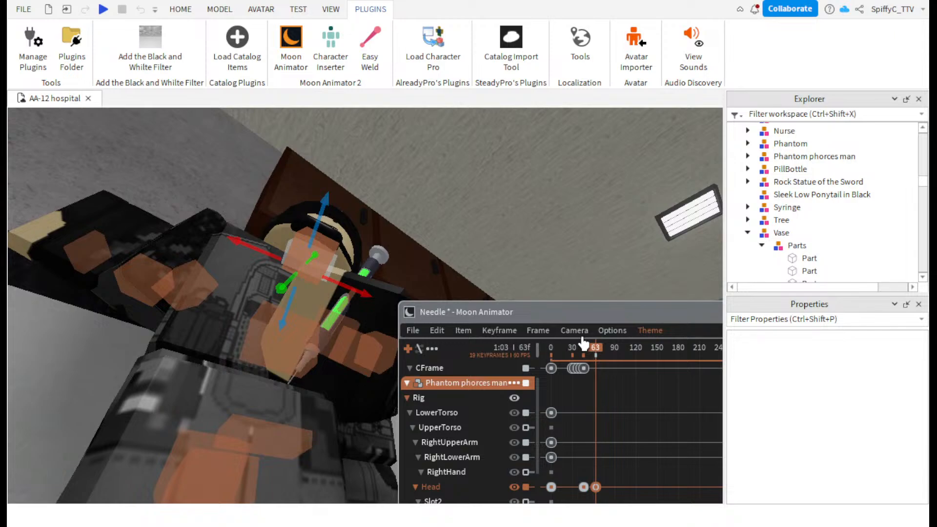
left_click_drag(606, 491, 610, 492)
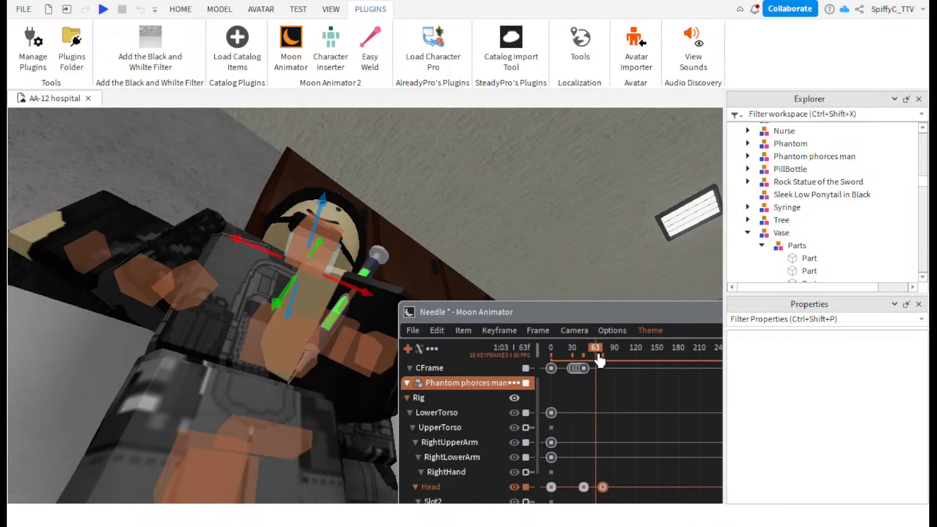
left_click_drag(598, 356, 472, 340)
key("space")
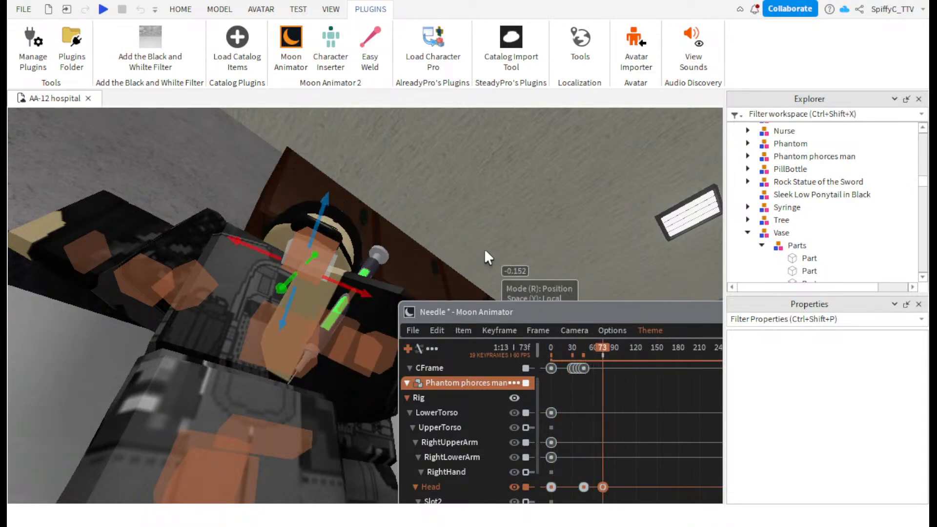
- Replay the Needle animation from the beginning to check the head motion, and save the file
left_click_drag(600, 360, 585, 359)
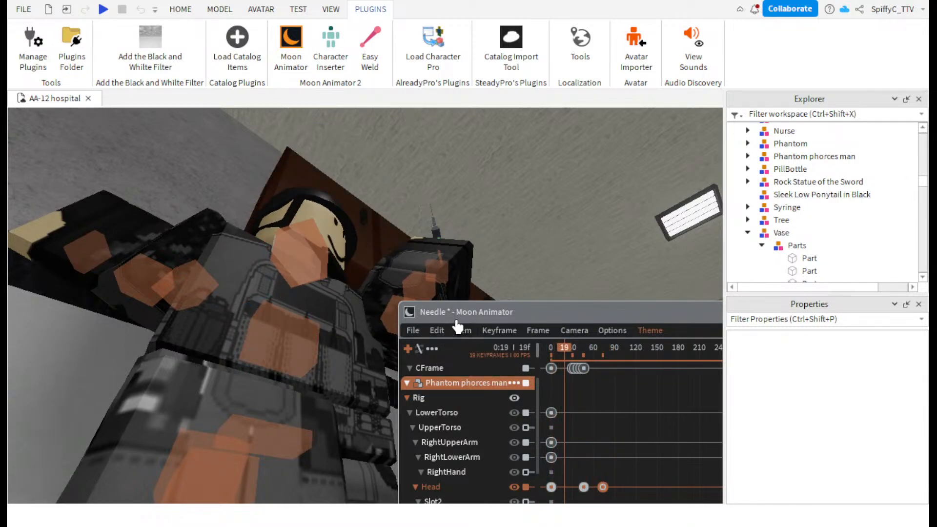
key("space")
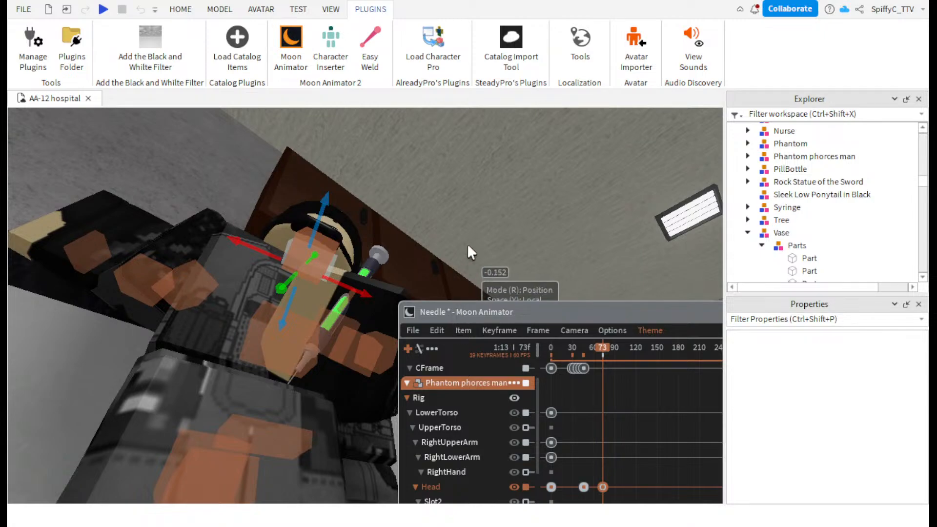
key("space")
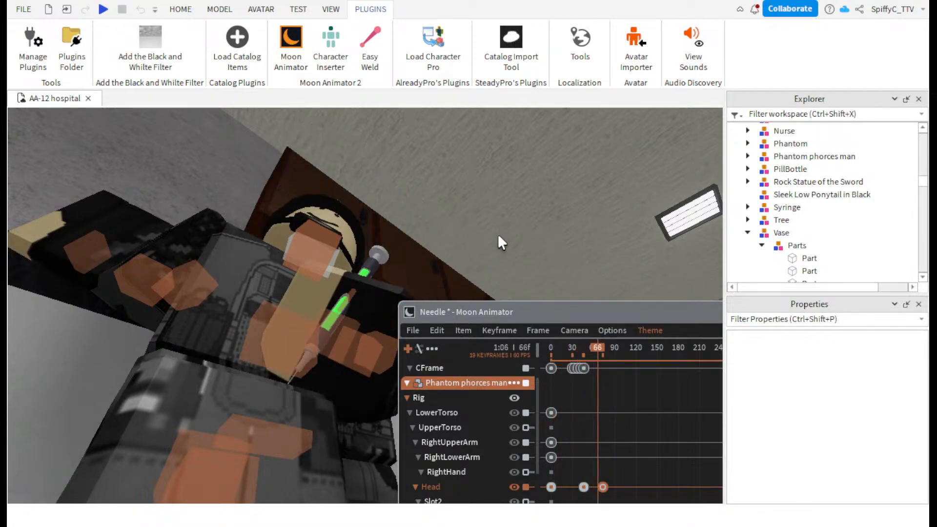
left_click(411, 331)
left_click(424, 349)
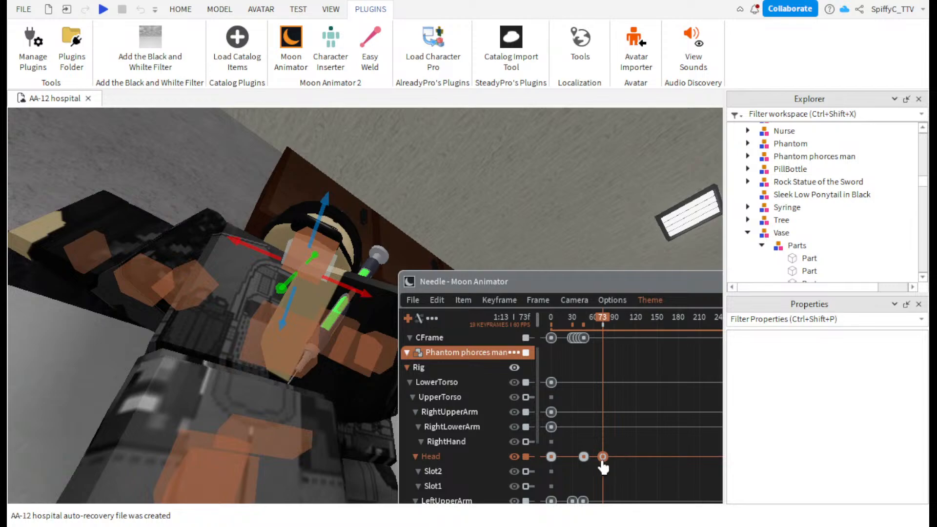
- Move the head's last keyframe to frame 60, save and replay the Needle animation from frame 0, and close it
left_click_drag(603, 461, 590, 460)
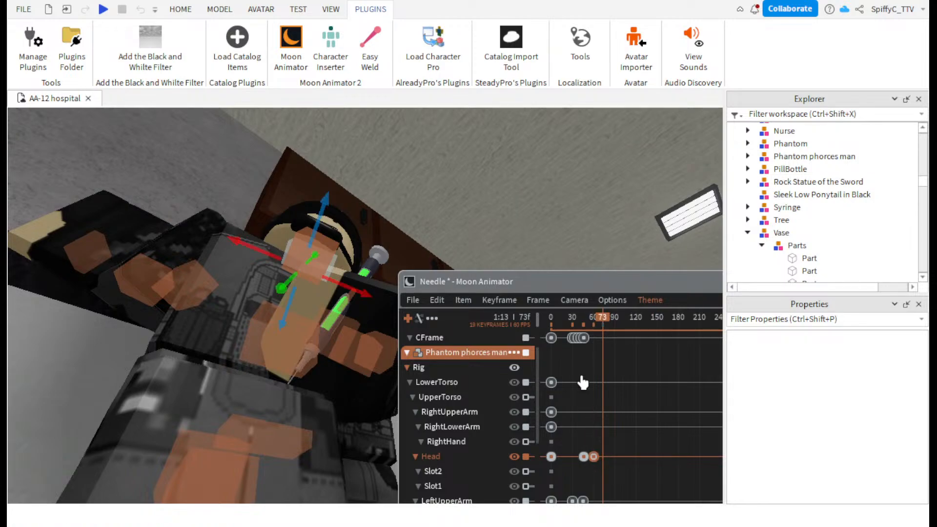
left_click_drag(596, 320, 409, 337)
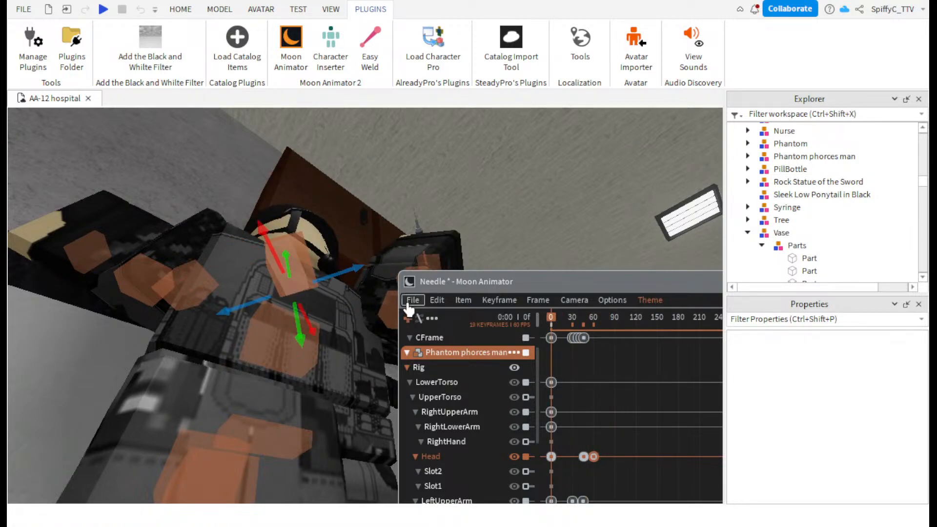
left_click(411, 304)
left_click(418, 318)
key("space")
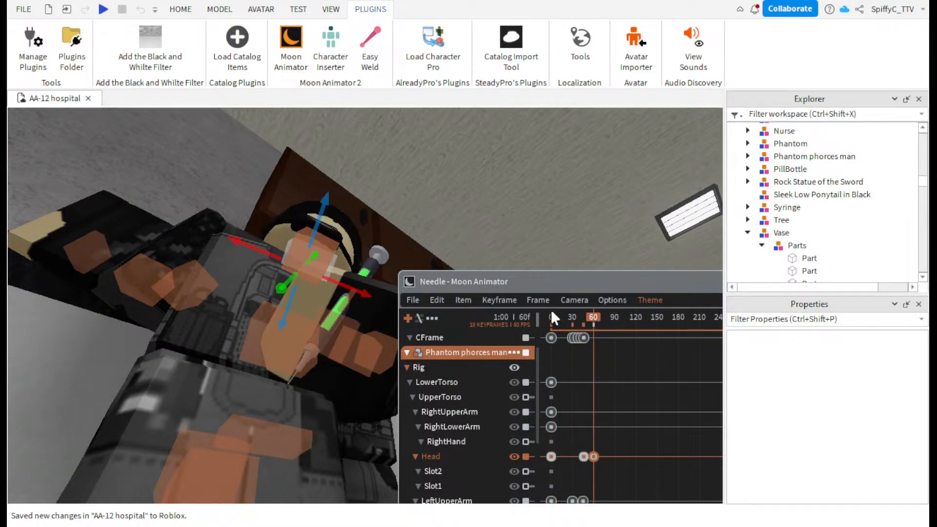
left_click_drag(566, 286, 445, 288)
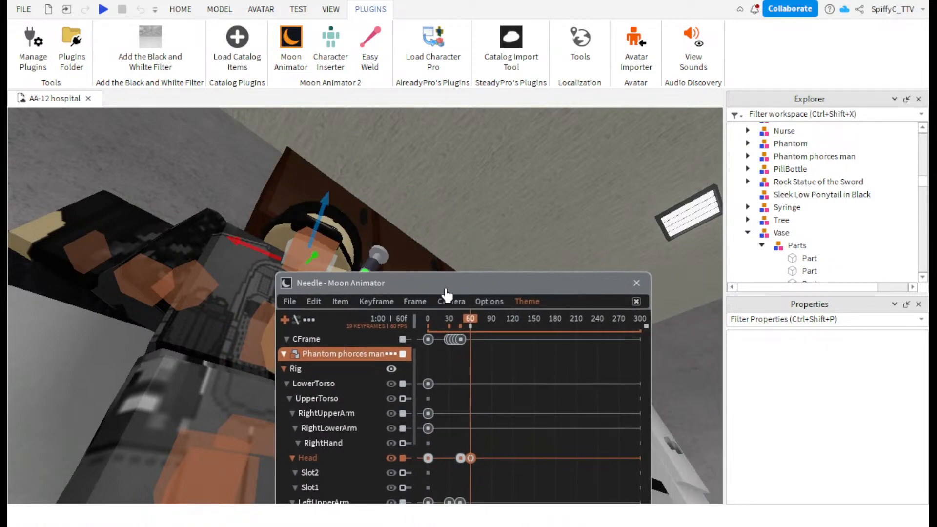
left_click(637, 284)
- Look around the hospital room, examining the counter, the first aid kit on the wall and the soldier
right_click_drag(590, 226, 591, 227)
key("w")
key("d")
key("s")
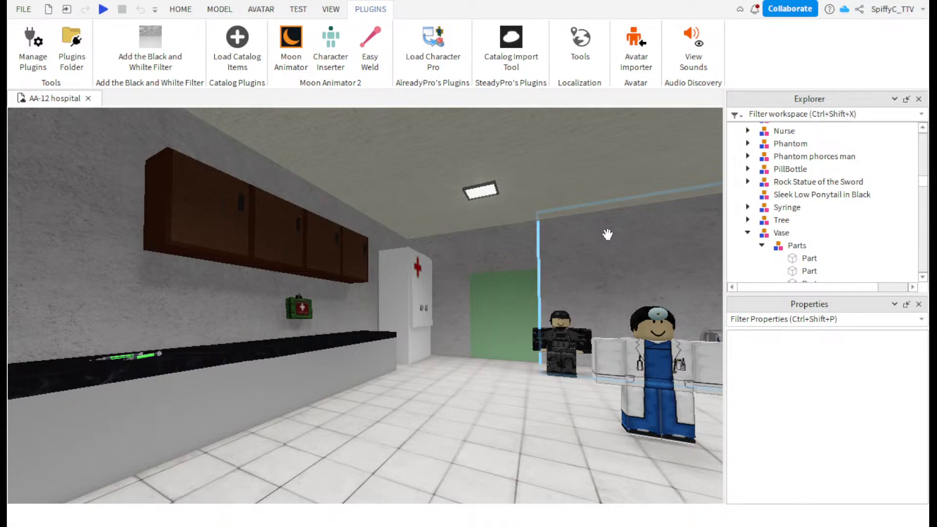
key("w")
key("d")
key("a")
key("w")
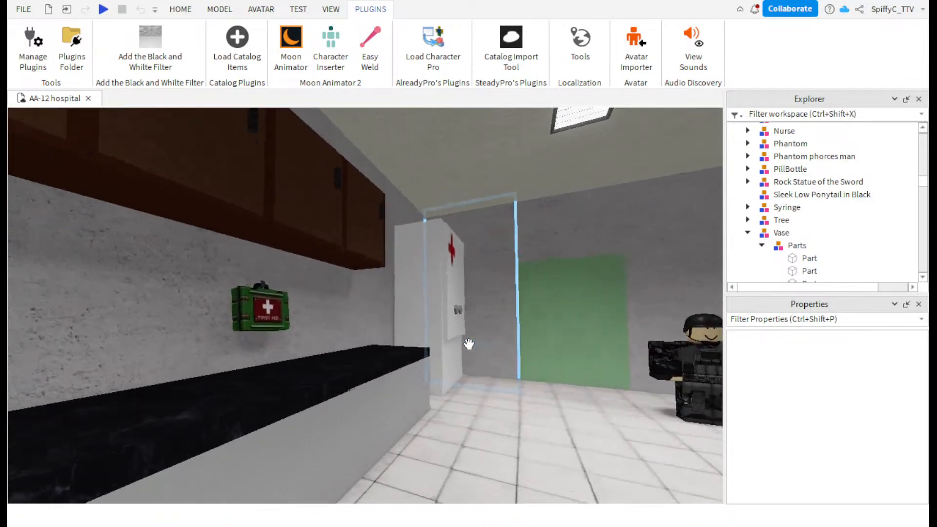
key("w")
key("a")
right_click_drag(468, 344, 468, 344)
key("w")
key("s")
key("a")
key("w")
key("d")
key("a")
key("d")
key("w")
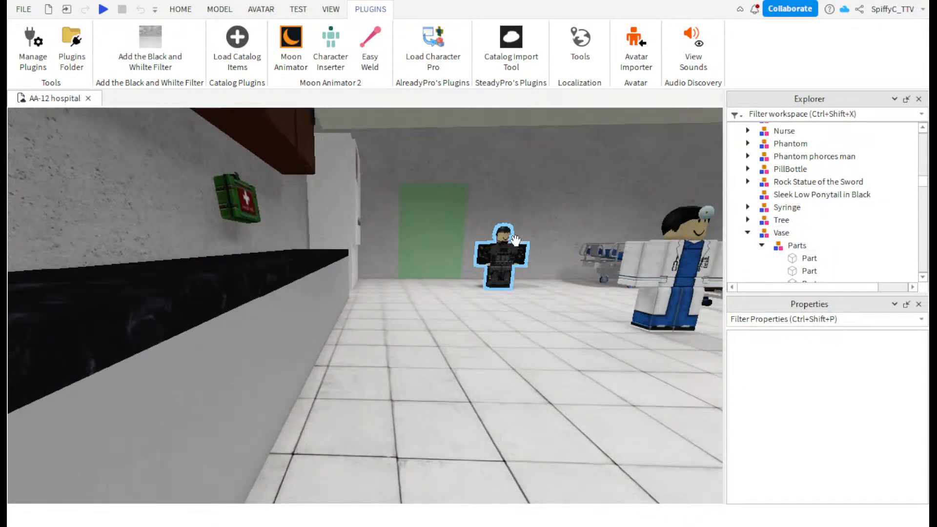
- Create a new Moon 2 file for the Phantom phorces man rig
left_click(271, 59)
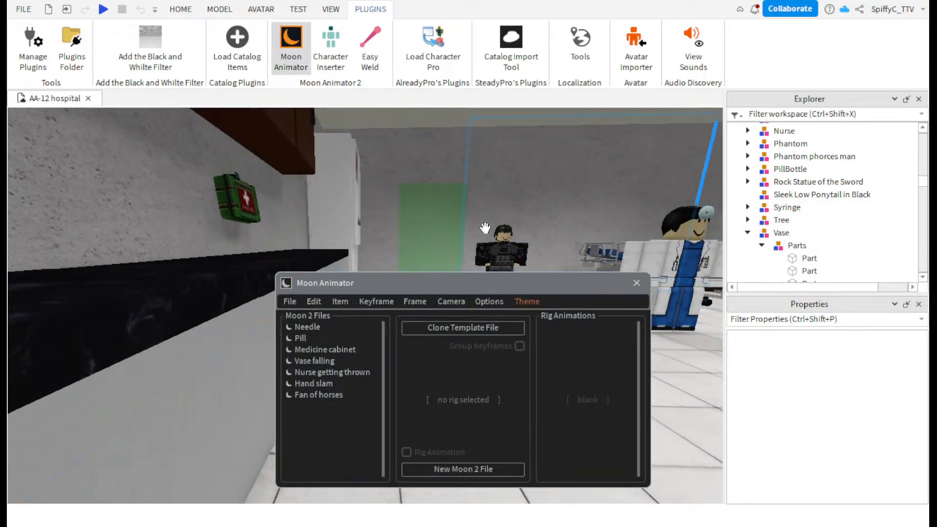
left_click(501, 254)
left_click(475, 471)
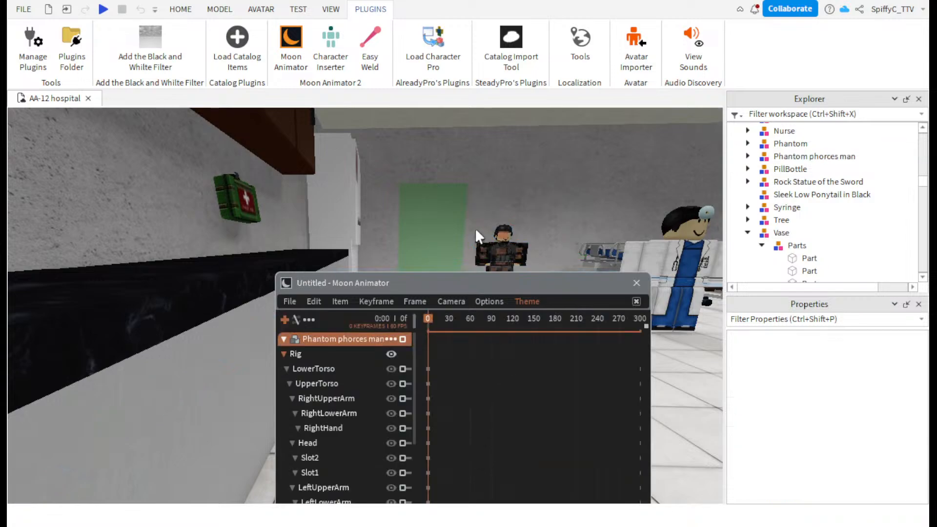
- Move the soldier's lower torso next to the counter at frame 0 and rotate it about 91 degrees to face the wall
right_click_drag(473, 221, 472, 221)
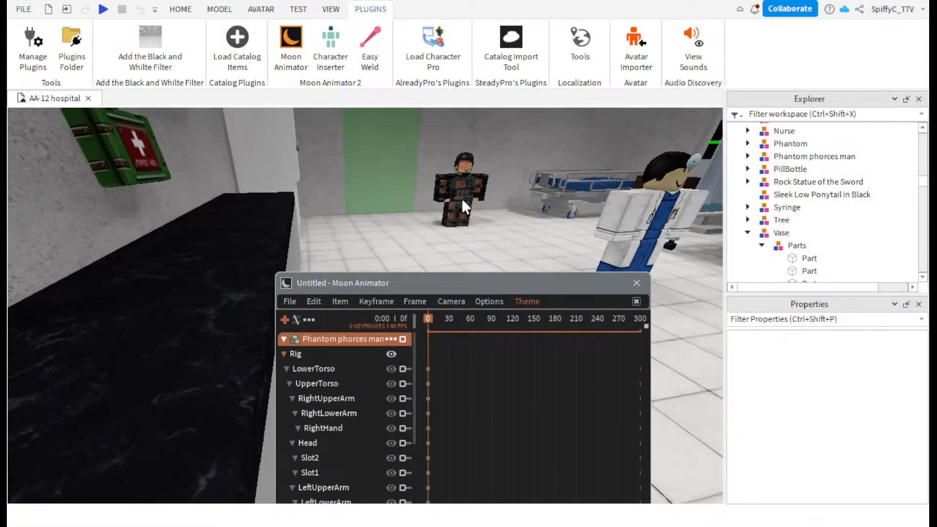
left_click(464, 201)
left_click_drag(468, 204, 575, 297)
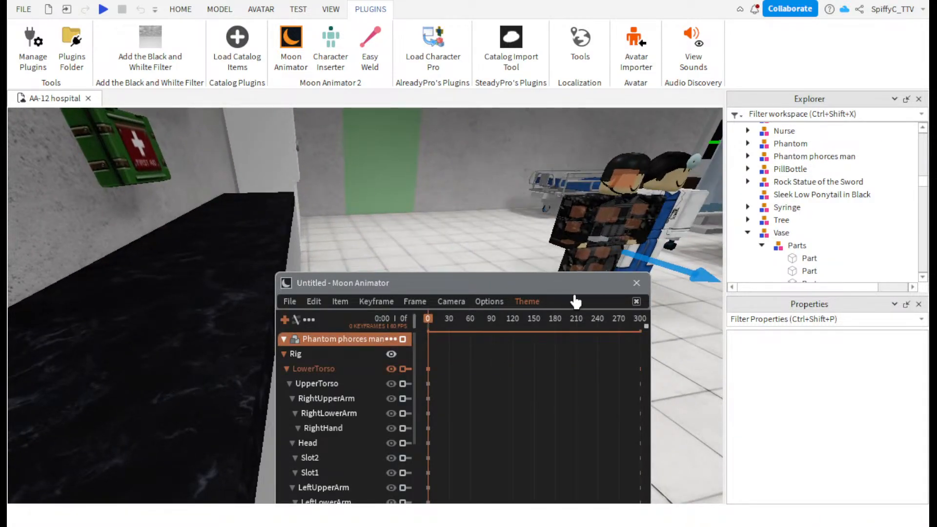
left_click_drag(537, 249, 264, 258)
right_click_drag(351, 209, 353, 210)
key("r")
left_click_drag(402, 239, 387, 247)
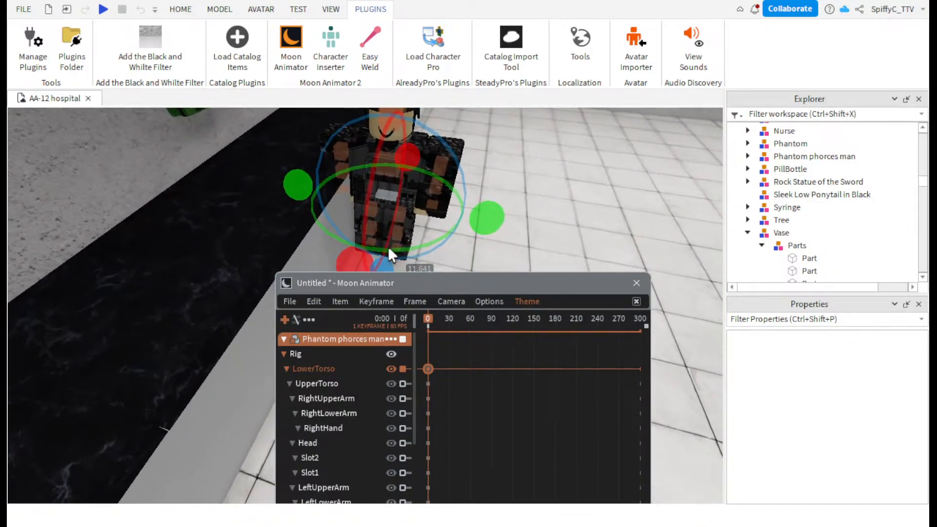
left_click_drag(293, 183, 420, 157)
key("r")
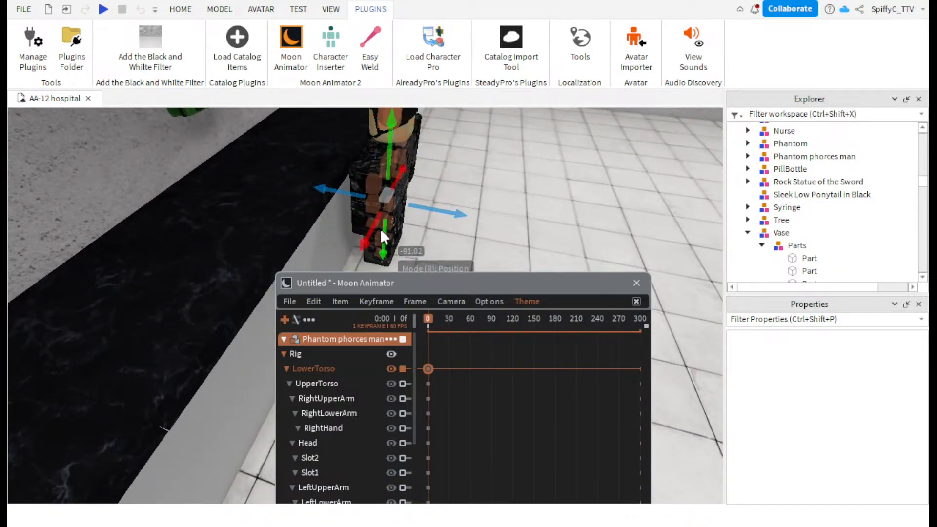
left_click_drag(380, 231, 359, 250)
right_click_drag(333, 204, 334, 211)
key("w")
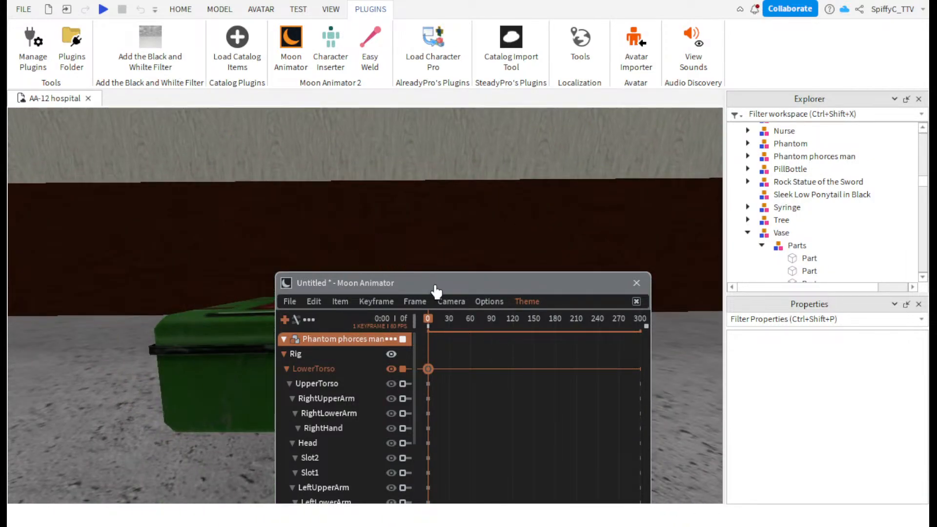
- Rotate the soldier's left upper arm to raise it toward the first aid kit
left_click_drag(434, 283, 498, 423)
right_click_drag(448, 284, 455, 306)
left_click(456, 307)
key("r")
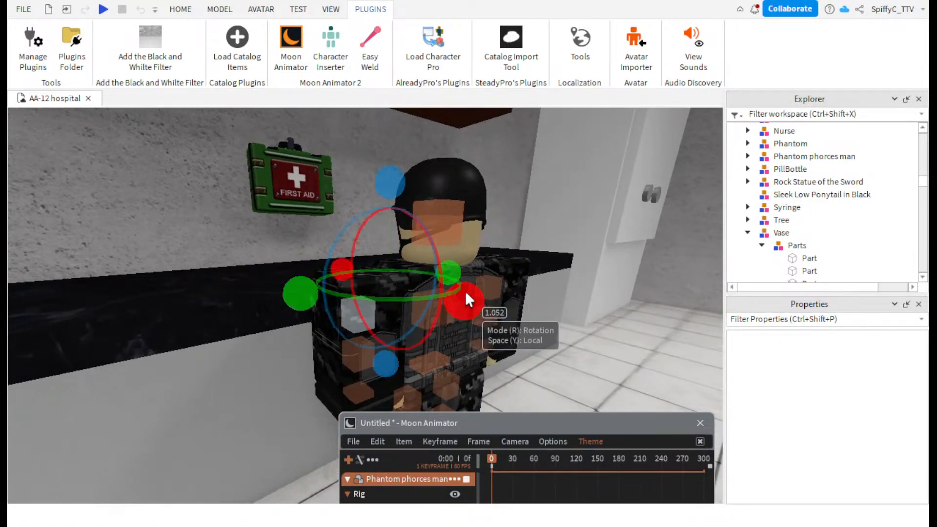
left_click_drag(461, 293, 385, 361)
- Position and rotate the left upper arm so that the hand rests on top of the first aid kit
key("r")
left_click_drag(392, 317, 432, 132)
scroll(390, 176, "up", 3)
key("r")
right_click_drag(437, 135, 437, 136)
key("r")
left_click_drag(426, 159, 454, 375)
right_click_drag(454, 375, 454, 377)
left_click_drag(260, 121, 346, 212)
right_click_drag(474, 240, 474, 240)
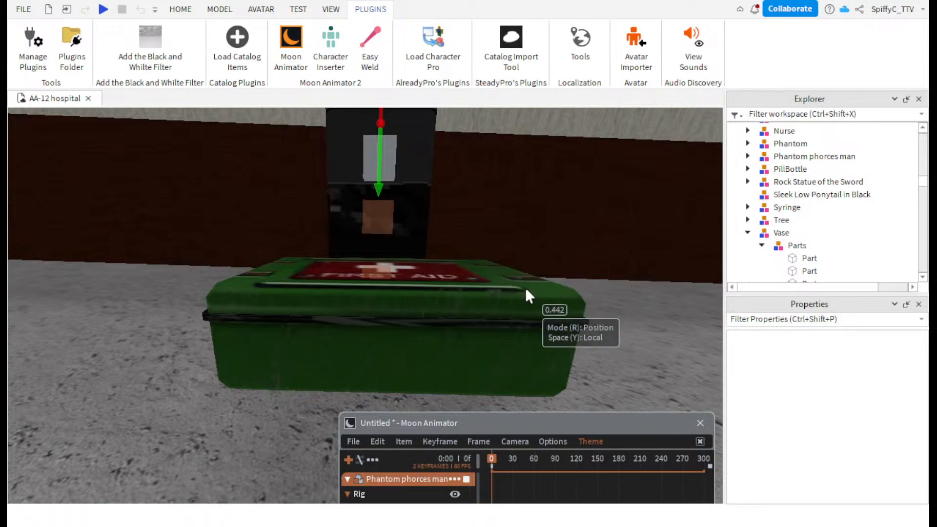
mouse_move(376, 184)
left_mouse_down()
mouse_move(379, 137)
mouse_move(382, 175)
left_mouse_up()
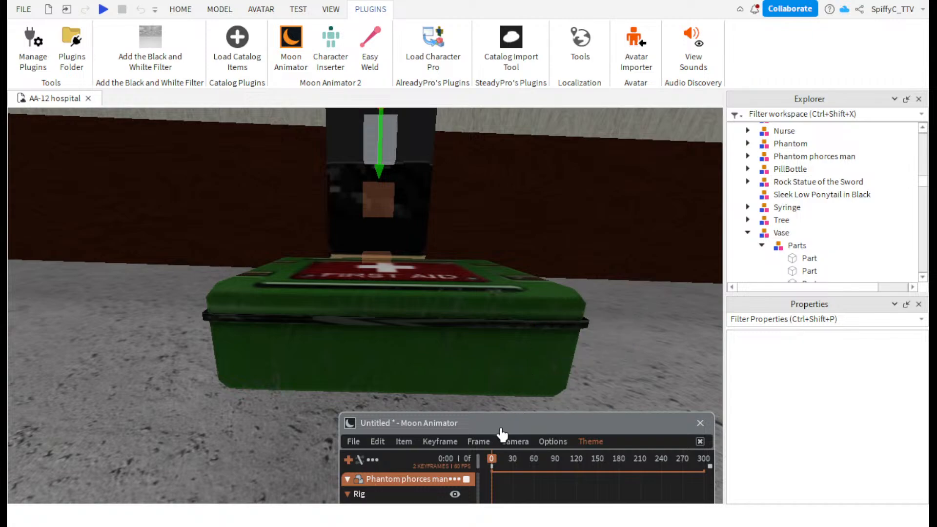
- Save the new animation as Medkit and close it
left_click(352, 441)
left_click(368, 308)
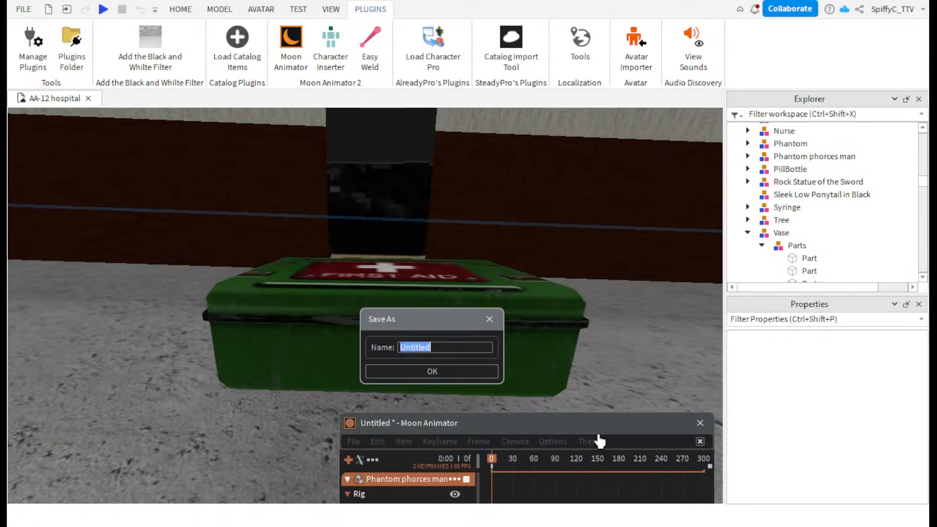
type("Medkit")
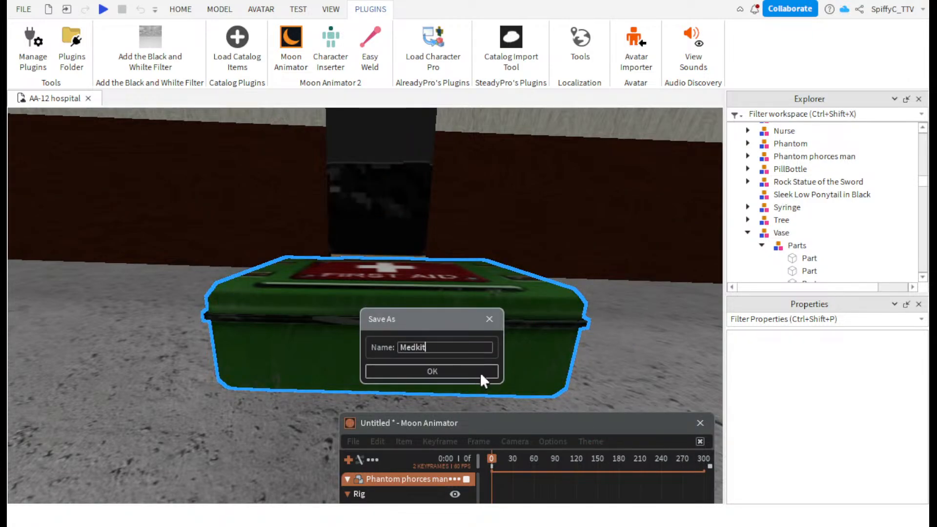
left_click(479, 371)
left_click(700, 423)
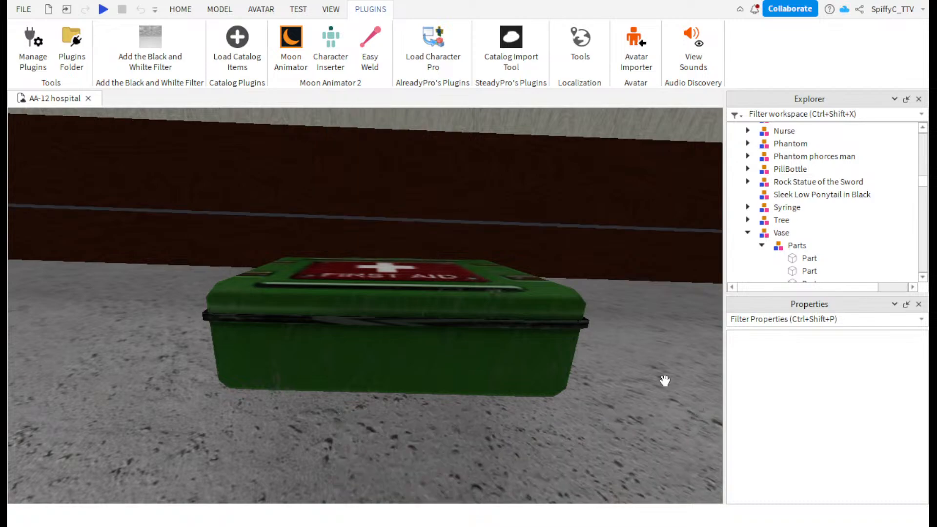
- Clean the FirstAid tool with the Easy Weld cleaner
left_click(424, 303)
left_click(369, 47)
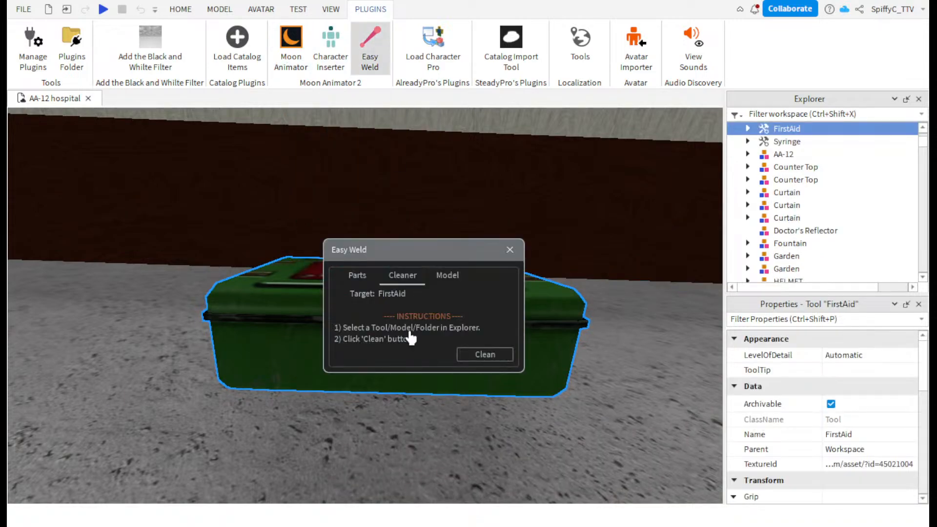
left_click(494, 355)
left_click(510, 249)
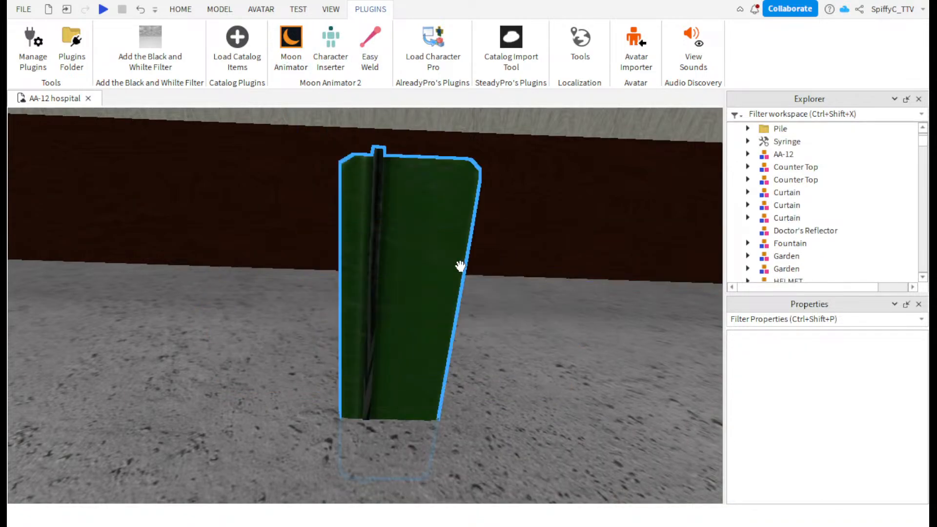
- Rotate the FirstAid model upright against the wall with its red cross label facing outward, and adjust its position
left_click(427, 275)
left_click_drag(426, 275, 452, 365)
left_click_drag(392, 302, 393, 292)
right_click_drag(424, 253, 424, 253)
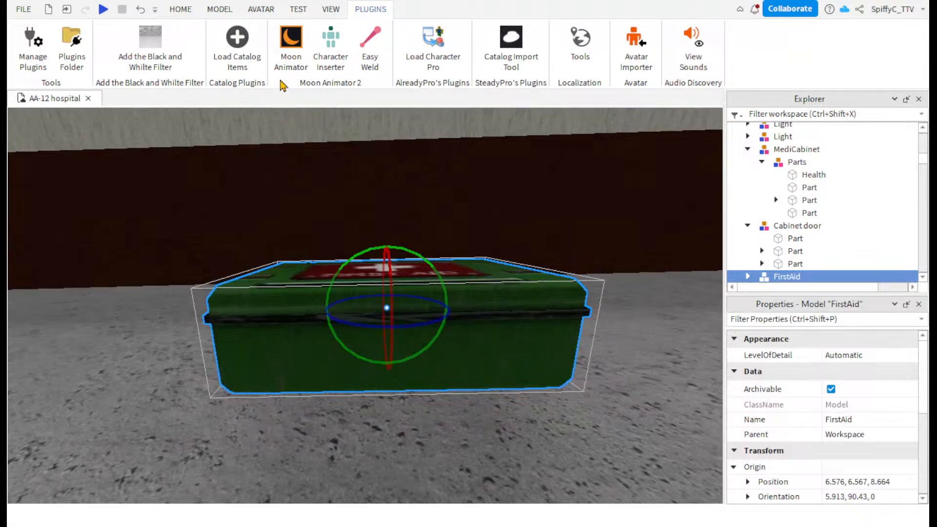
- Reopen the Medkit animation and add the FirstAid model as an item with its CFrame property
left_click(291, 47)
double_click(397, 348)
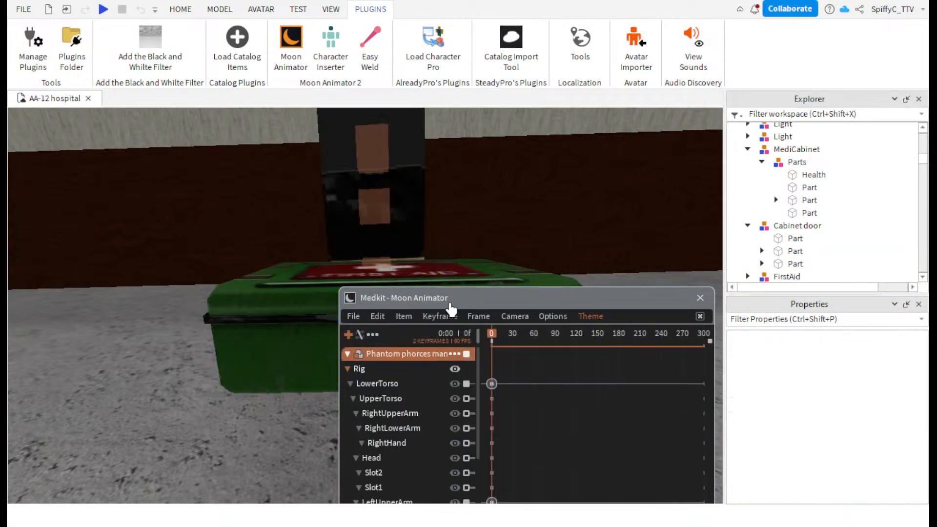
left_click_drag(449, 308, 390, 364)
left_click(347, 375)
left_click(354, 378)
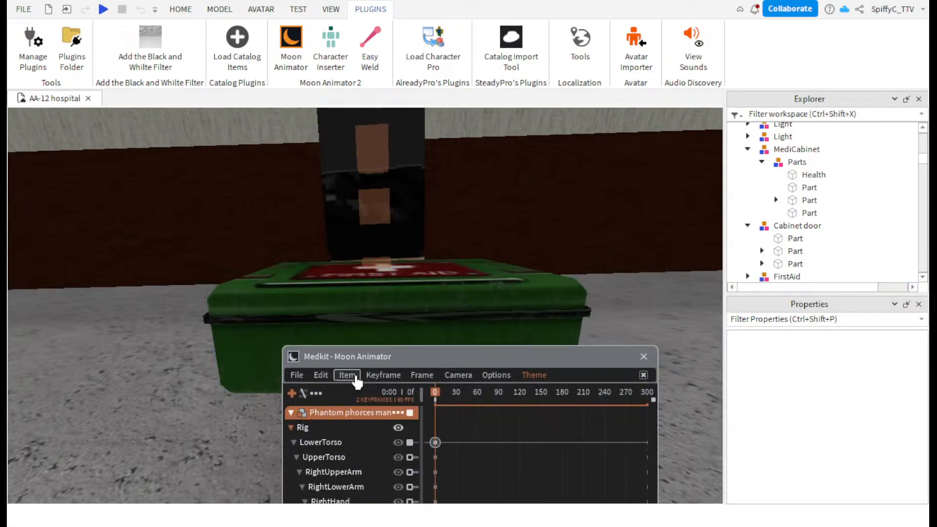
left_click(354, 378)
left_click(356, 417)
left_click(372, 297)
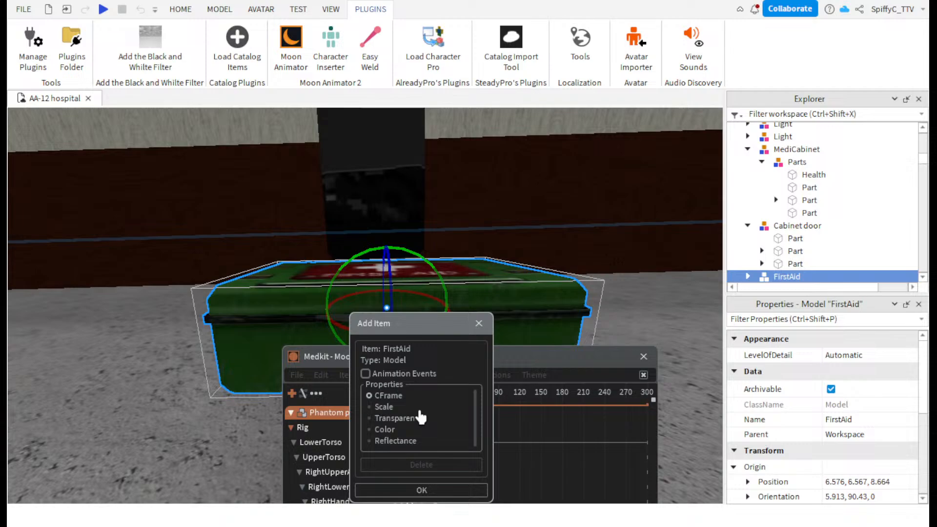
left_click(423, 490)
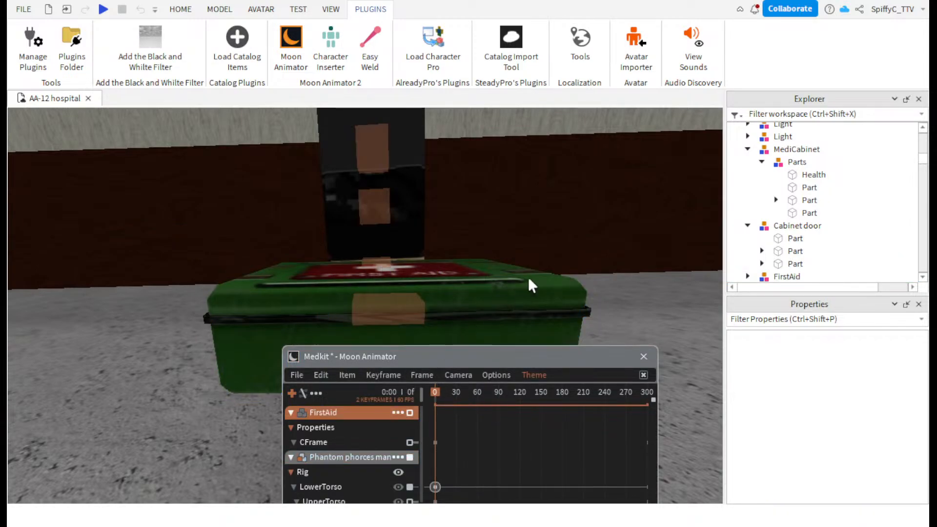
- Move the left upper arm's keyframe to frame 30 and scrub the timeline from frame 0 to 30 to check the reach
right_click_drag(535, 256, 534, 257)
key("w")
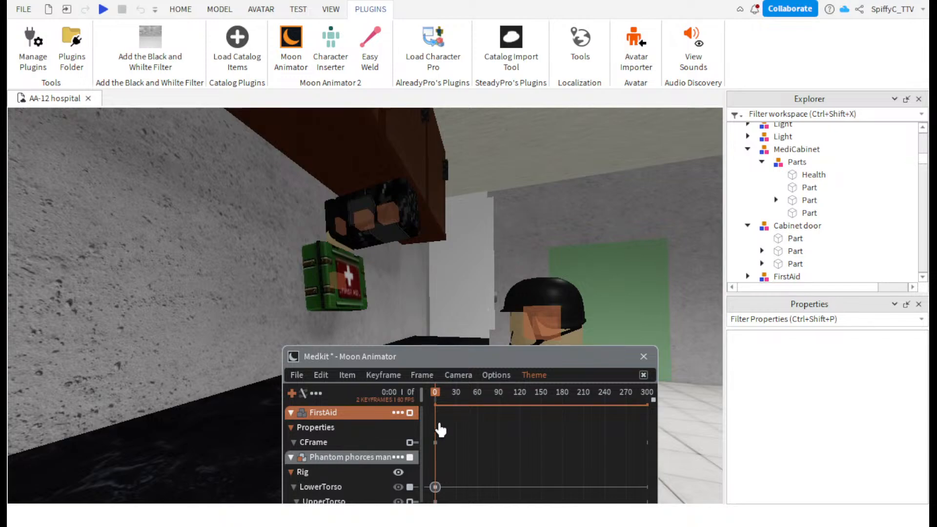
scroll(354, 463, "down", 1)
left_click_drag(447, 357, 463, 210)
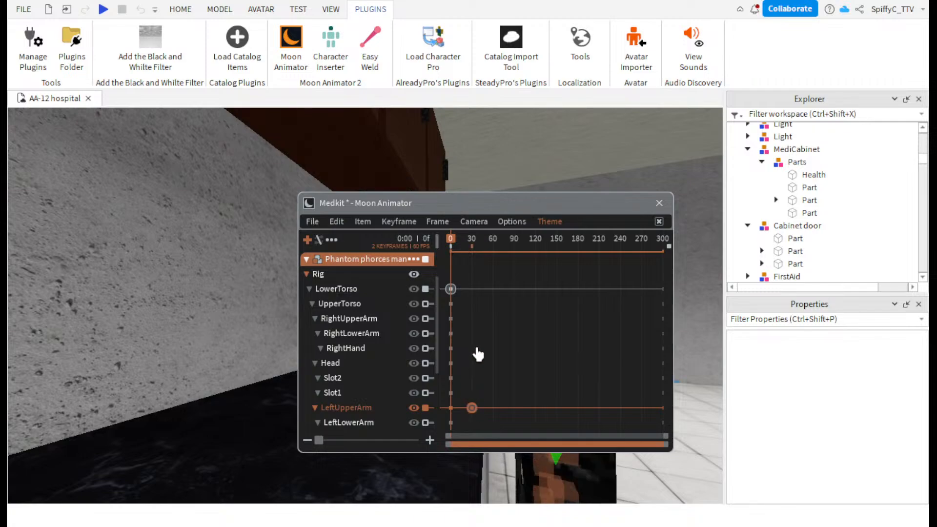
right_click_drag(485, 155, 484, 153)
left_click_drag(474, 207, 593, 147)
mouse_move(575, 181)
left_mouse_down()
mouse_move(588, 179)
mouse_move(572, 180)
left_mouse_up()
right_click_drag(250, 207, 250, 206)
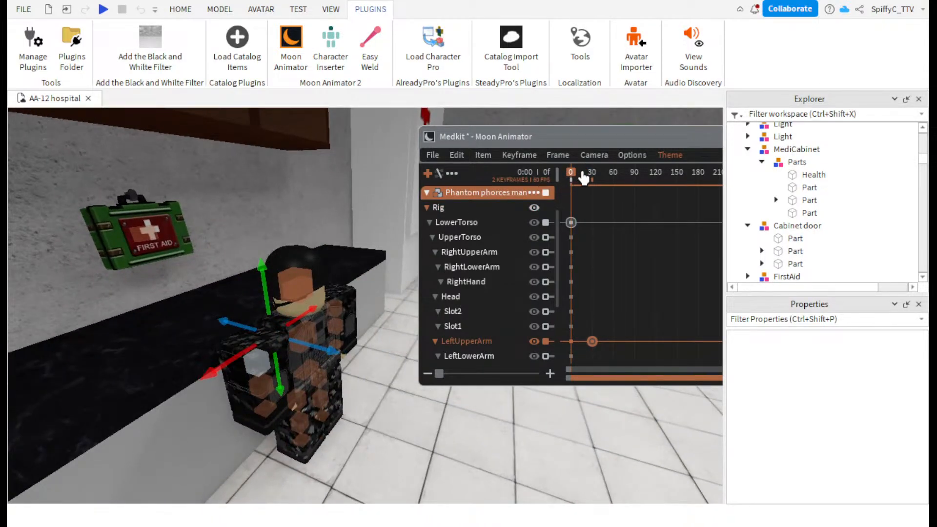
left_click_drag(581, 176, 593, 182)
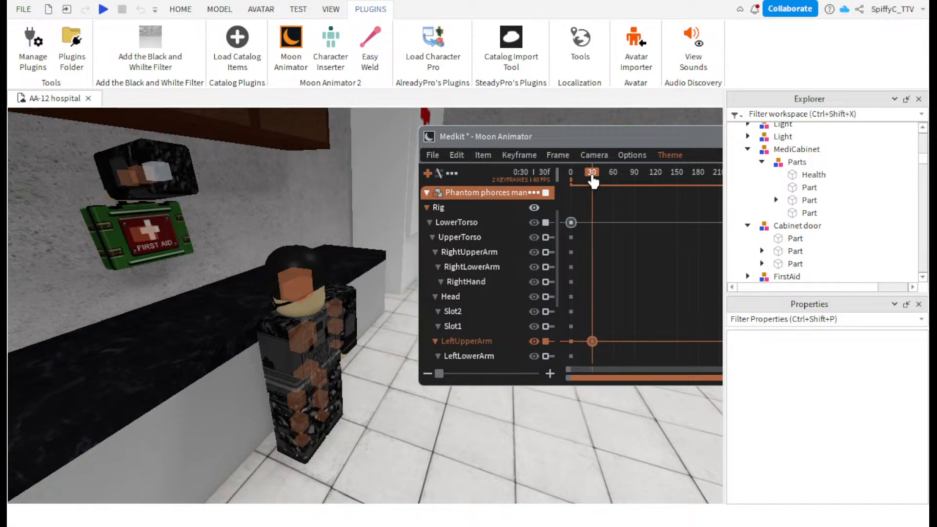
- At frame 0, raise the soldier's left upper arm above his head and rotate it on two axes near the wall cabinets
right_click_drag(299, 160, 326, 174)
scroll(326, 175, "down", 4)
scroll(326, 174, "up", 4)
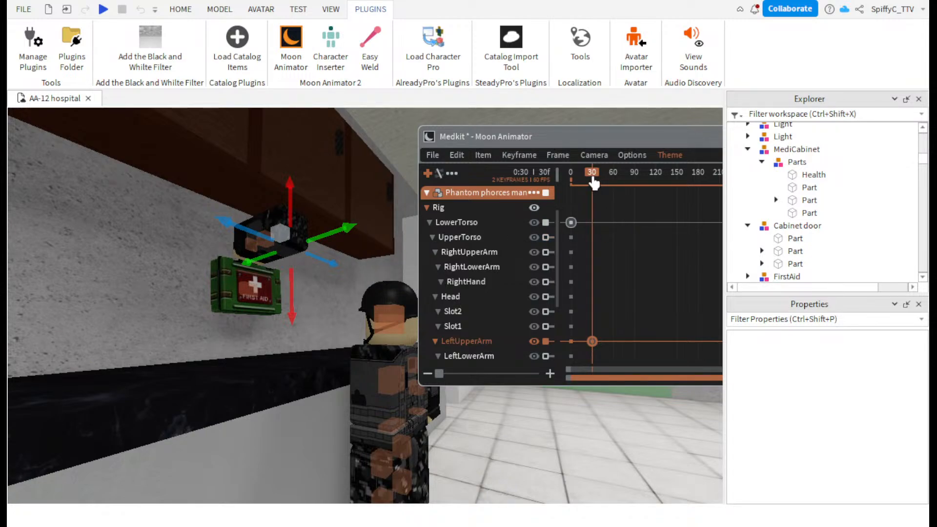
left_click_drag(594, 182, 550, 188)
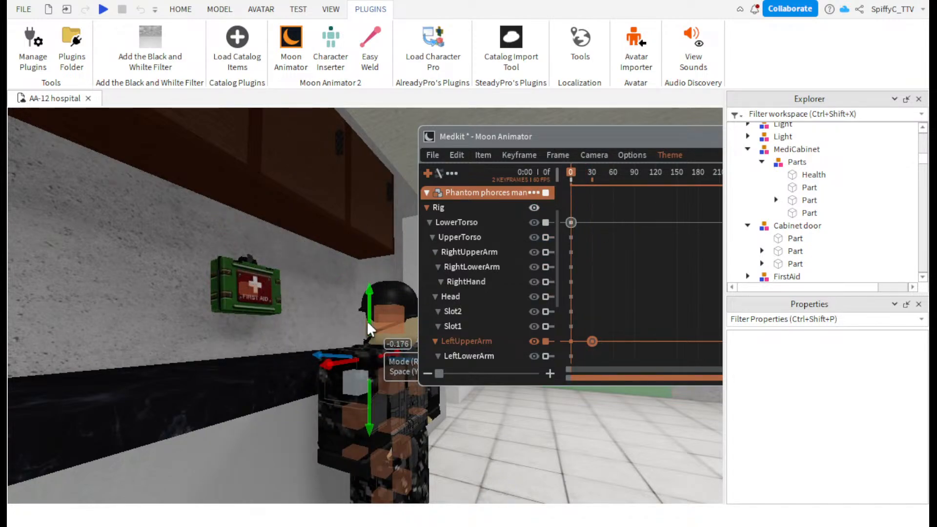
left_click_drag(367, 321, 403, 205)
key("r")
left_click_drag(347, 160, 299, 235)
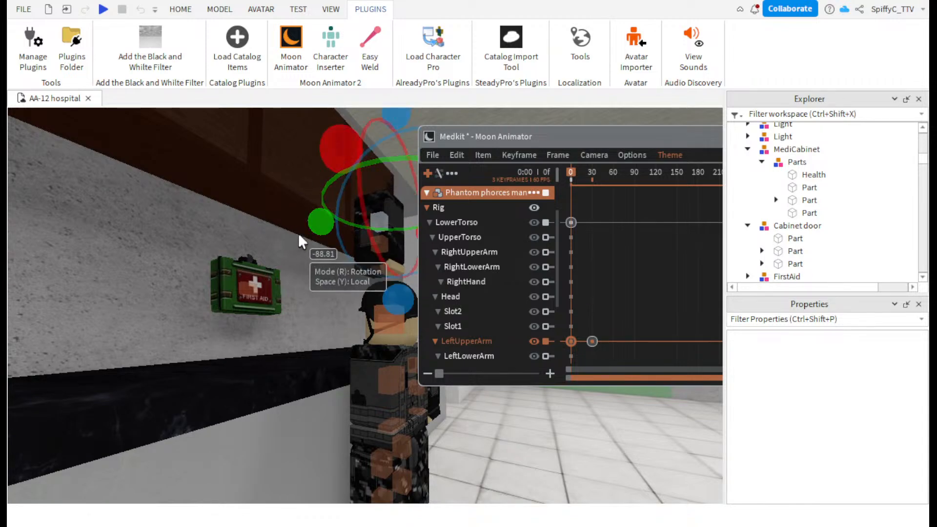
left_click_drag(392, 298, 314, 232)
right_click_drag(314, 231, 377, 198)
key("r")
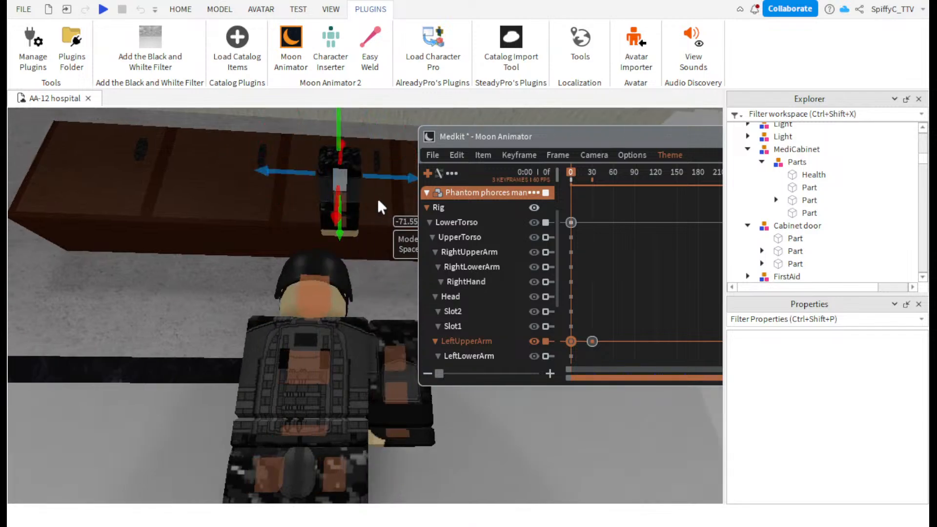
- Play back the arm motion, copy the left upper arm's frame 0 keyframe to frame 60, and shift the copy to about frame 96
scroll(359, 178, "up", 10)
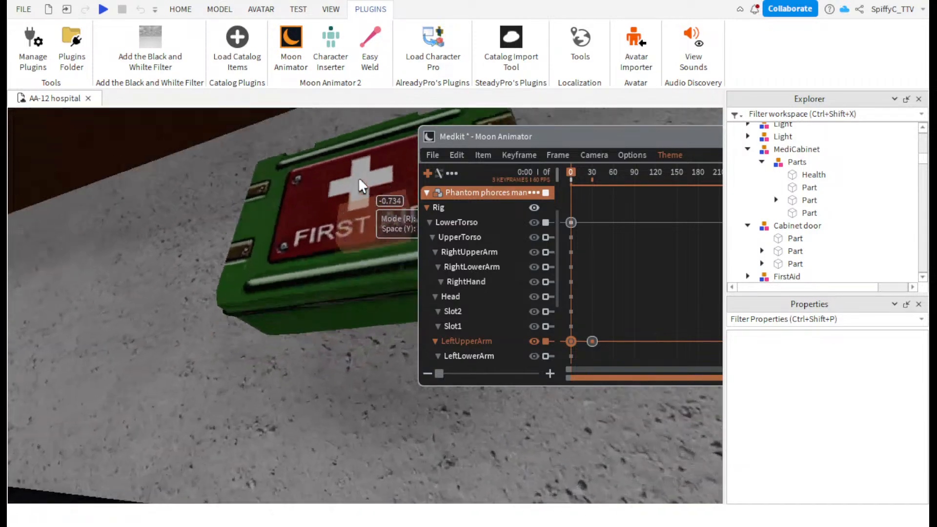
right_click_drag(359, 180, 359, 180)
key("space")
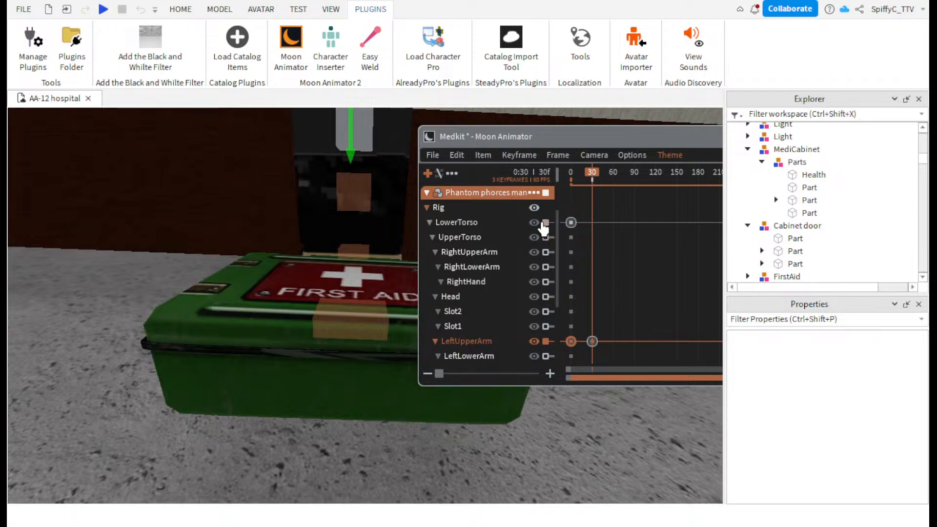
left_click_drag(590, 178, 595, 181)
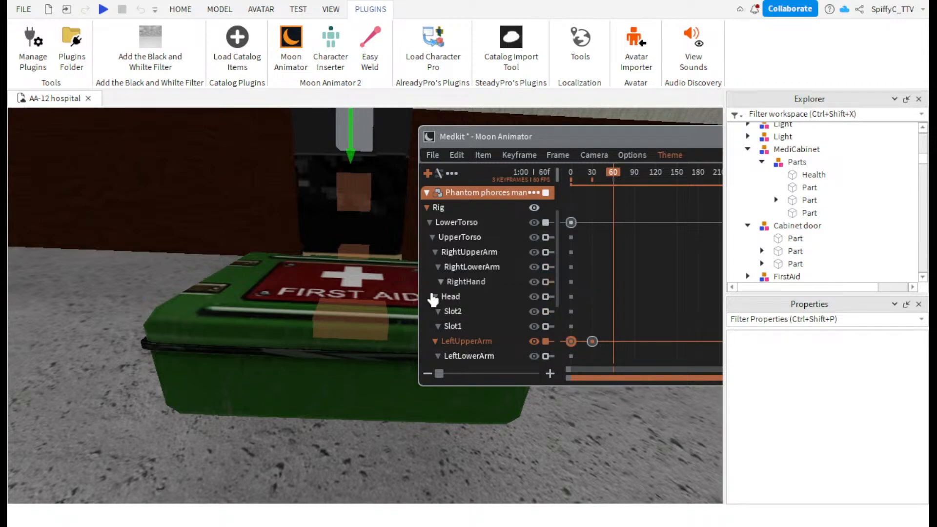
key("ctrl+v")
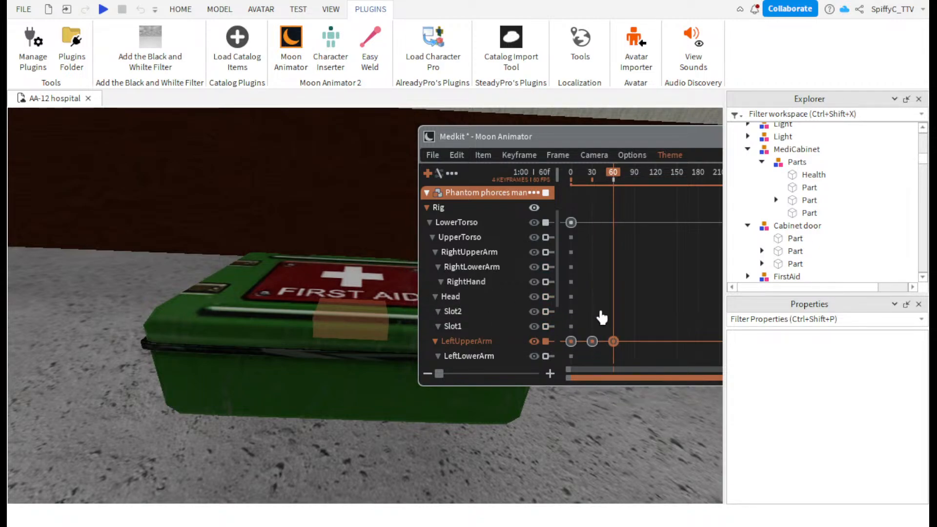
key("space")
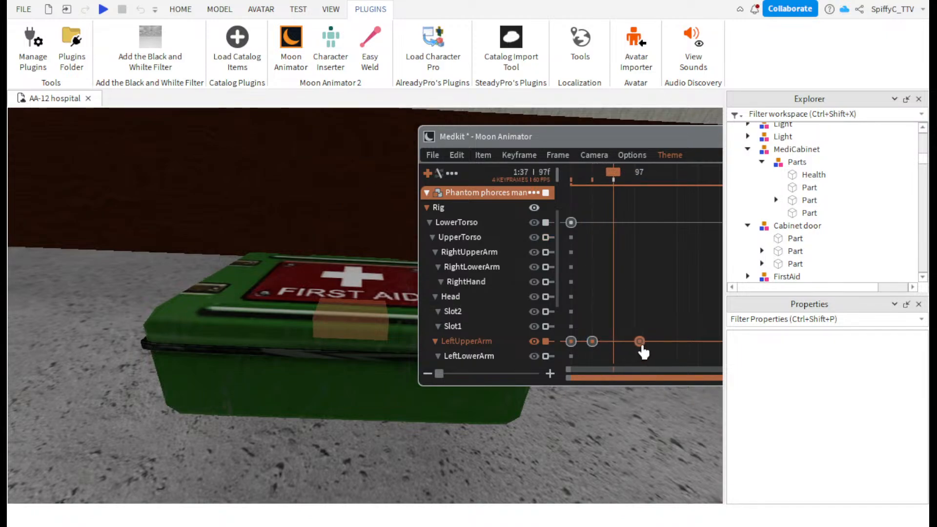
left_click_drag(641, 346, 639, 345)
- Copy the left upper arm's frame 30 keyframe as a hold, placing the hold at about frame 47 and the final keyframe at frame 74
left_click(593, 342)
key("ctrl+c")
key("ctrl+v")
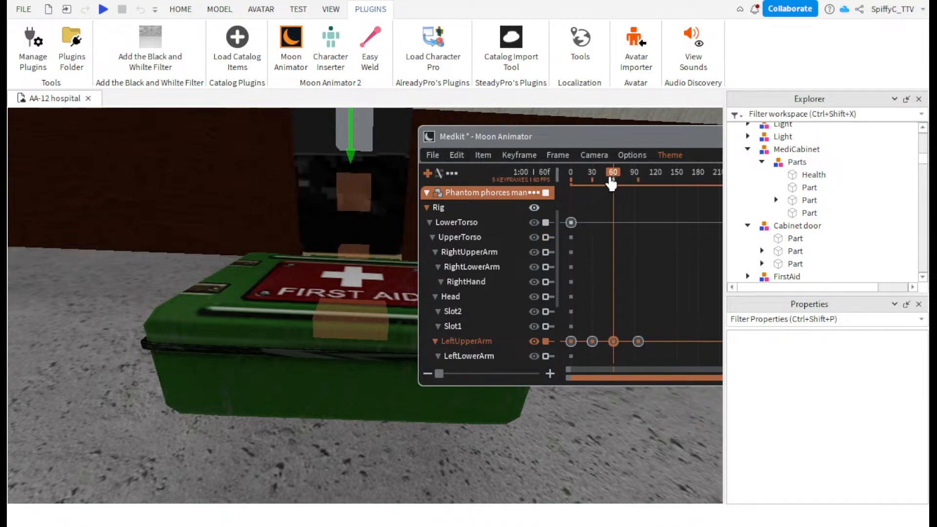
key("space")
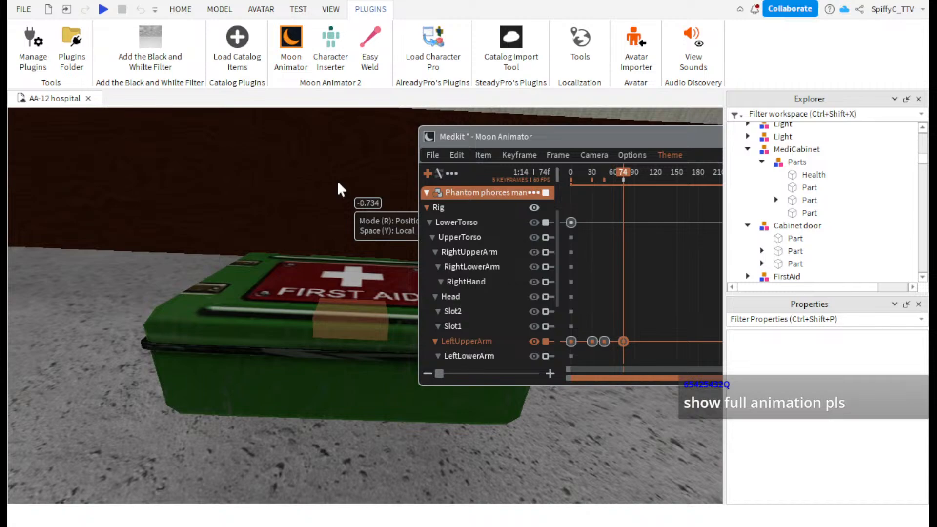
- Save and close the Medkit animation, and bring up the list of Moon 2 files
scroll(303, 186, "down", 5)
right_click_drag(295, 188, 294, 188)
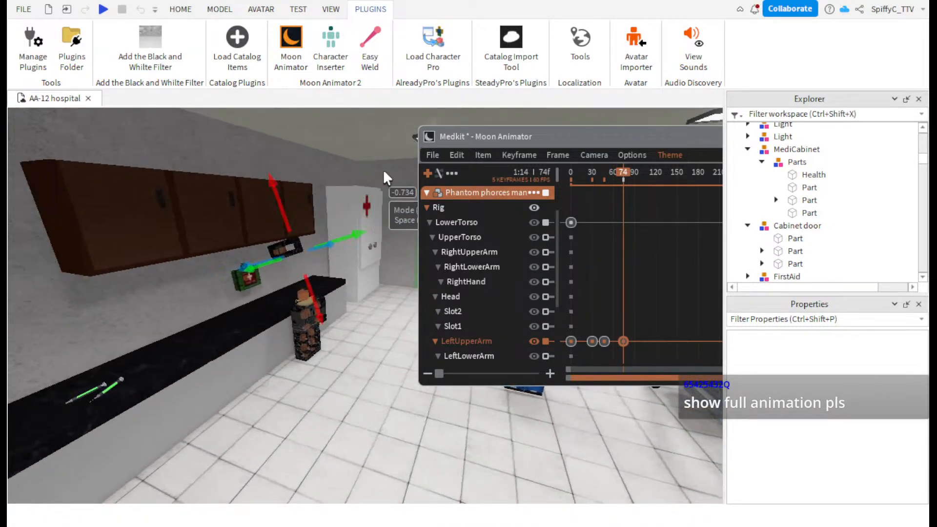
left_click(432, 155)
left_click(444, 172)
left_click_drag(498, 141, 359, 152)
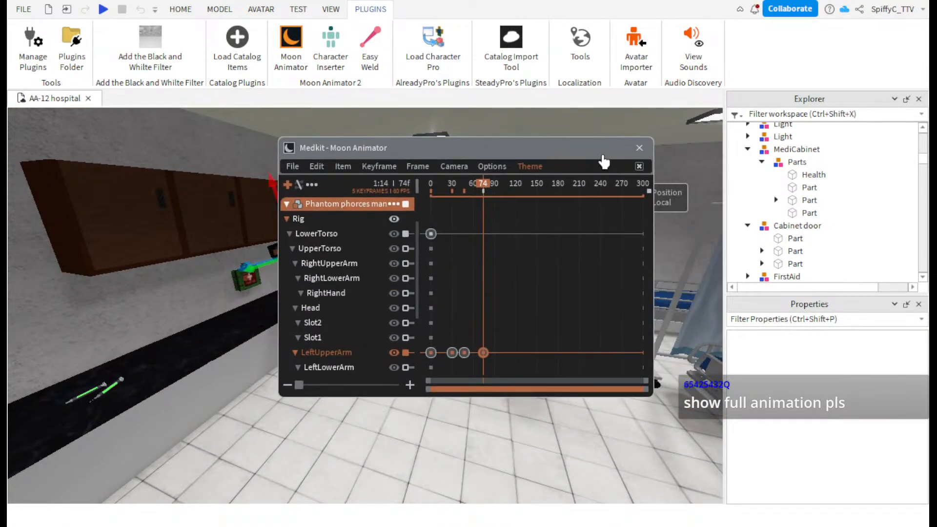
left_click(638, 148)
left_click(291, 46)
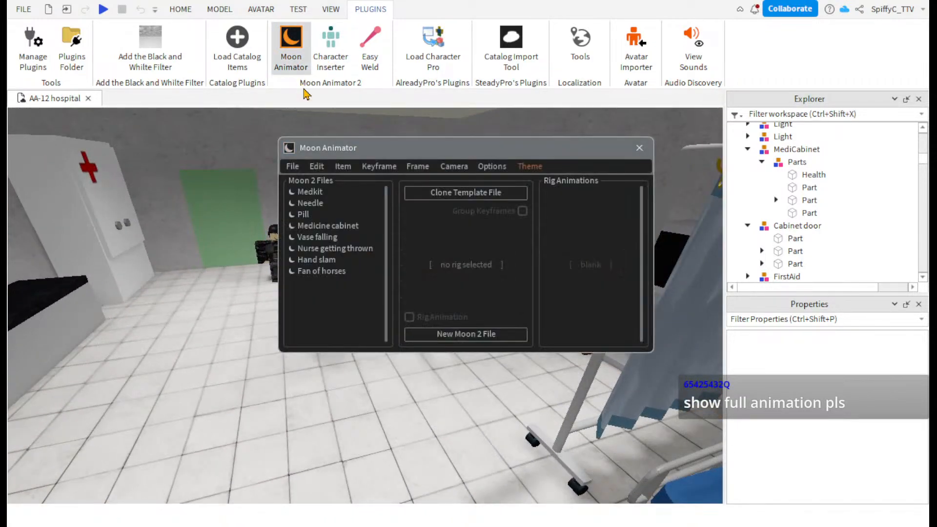
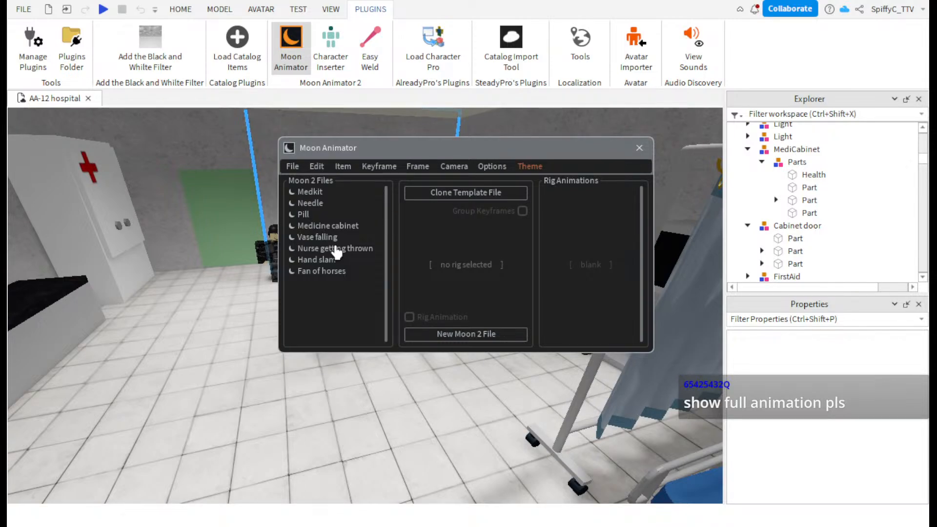
- Look around the scene sets outside the hospital, including the soldier's head against the black backdrop and the red building, and return to the ward
left_click_drag(473, 159, 479, 411)
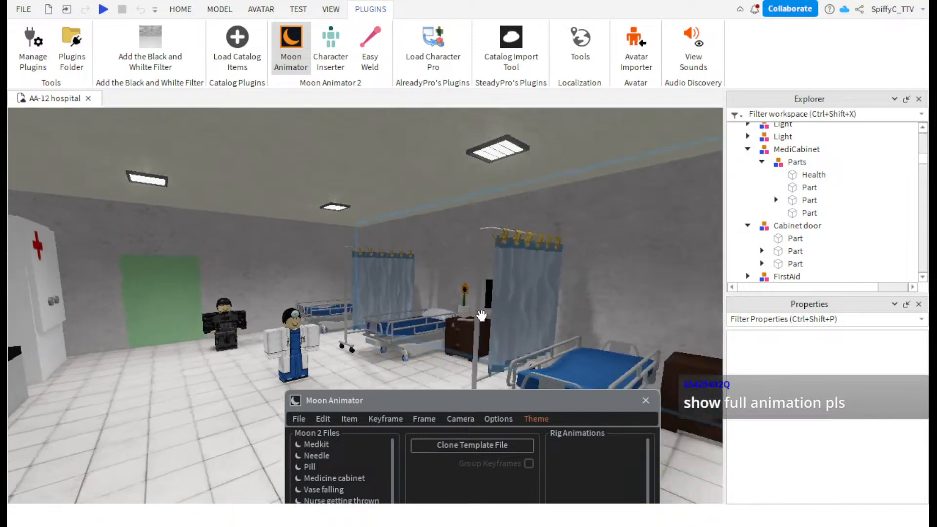
scroll(475, 307, "up", 12)
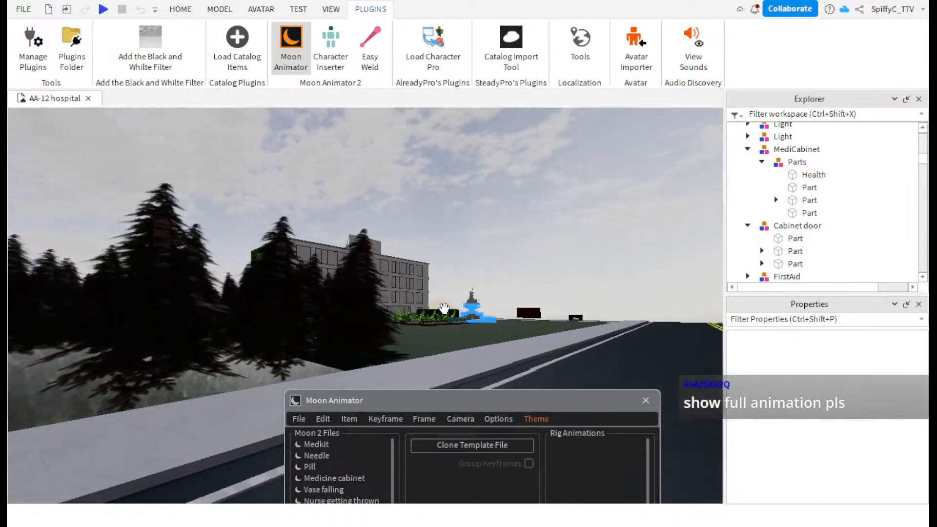
right_click_drag(444, 308, 443, 315)
scroll(443, 315, "up", 10)
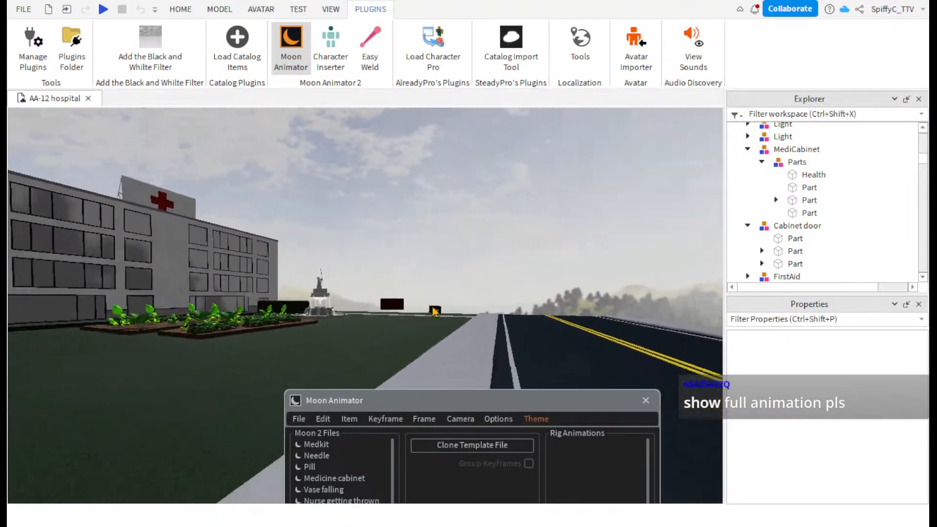
scroll(389, 303, "up", 10)
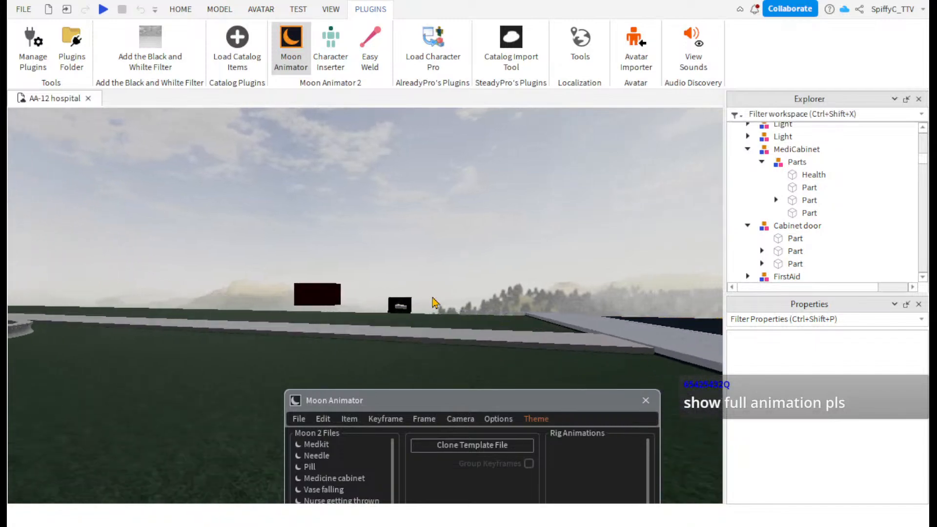
scroll(432, 299, "up", 10)
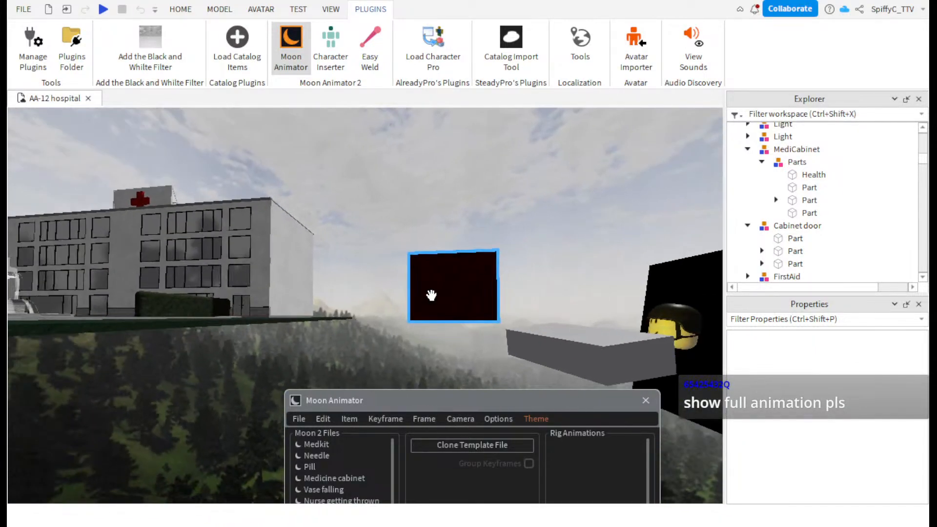
scroll(431, 295, "up", 10)
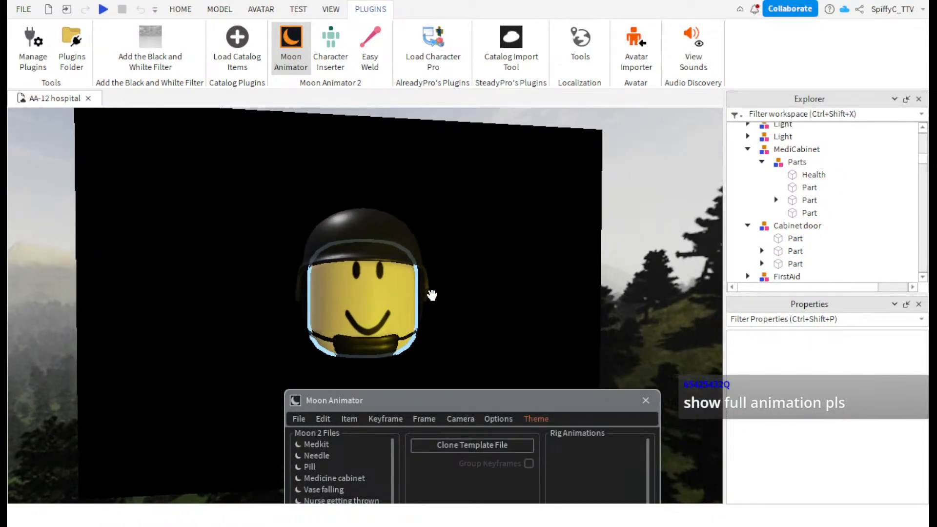
right_click_drag(466, 244, 460, 244)
scroll(460, 242, "up", 8)
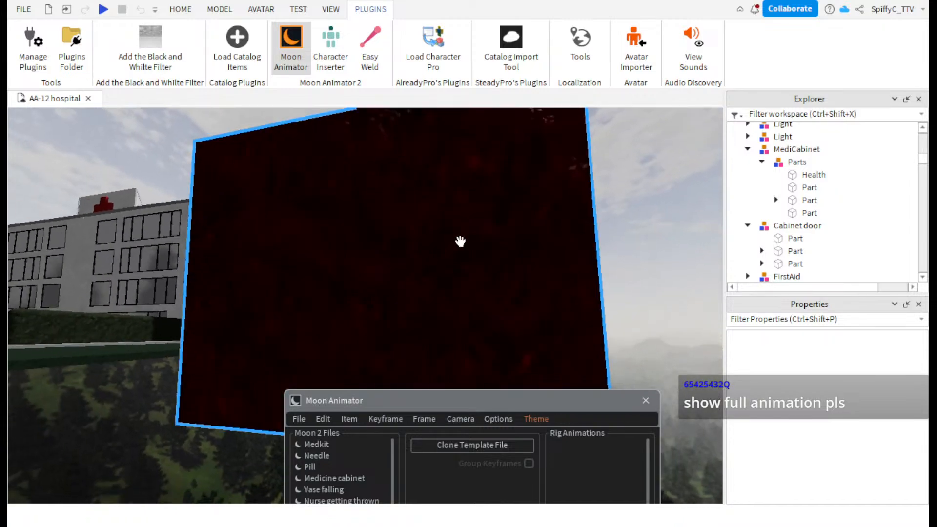
scroll(460, 241, "up", 4)
scroll(376, 232, "up", 6)
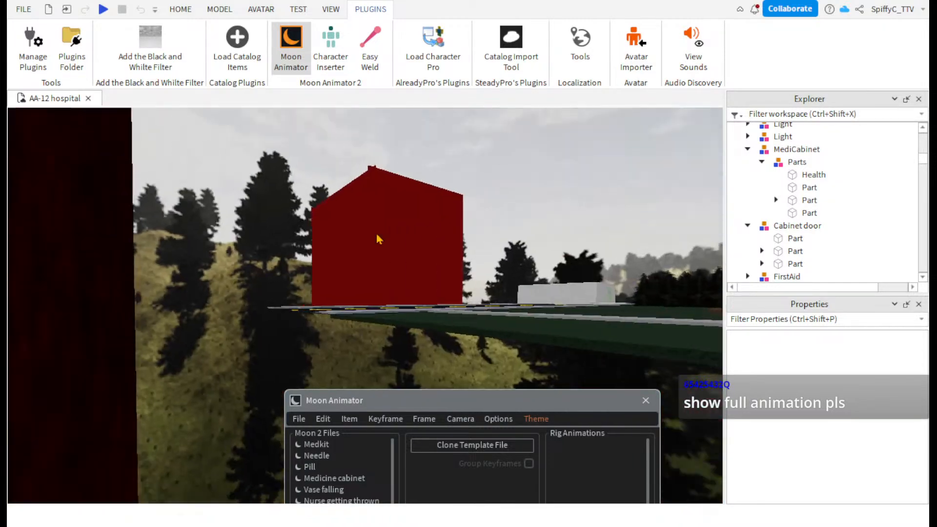
right_click_drag(376, 234, 377, 234)
scroll(414, 269, "up", 6)
right_click_drag(418, 270, 430, 269)
key("w")
key("w")
key("w")
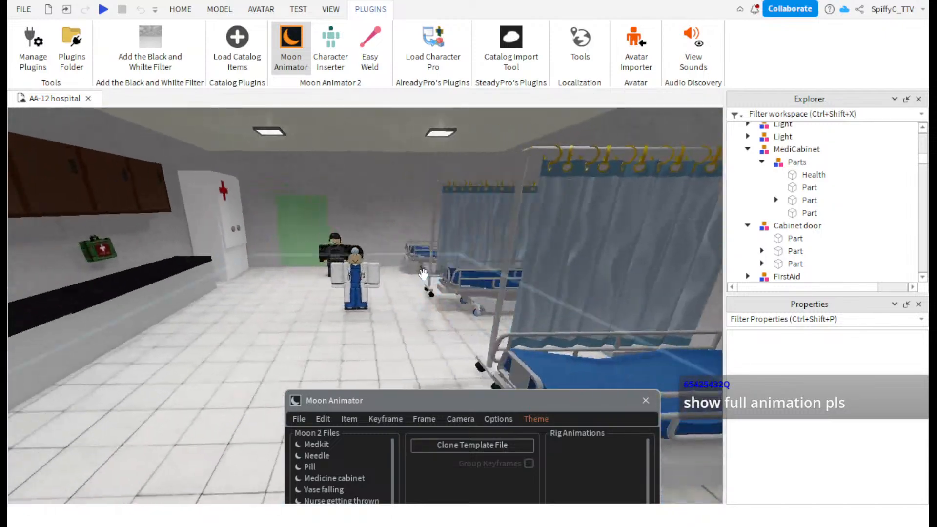
- Open the Fan of horses animation and view the ward from the soldier's first-person position on the hospital bed
left_click_drag(383, 403, 487, 407)
double_click(390, 400)
key("w")
right_click_drag(487, 299, 488, 300)
key("w")
key("s")
key("w")
key("w")
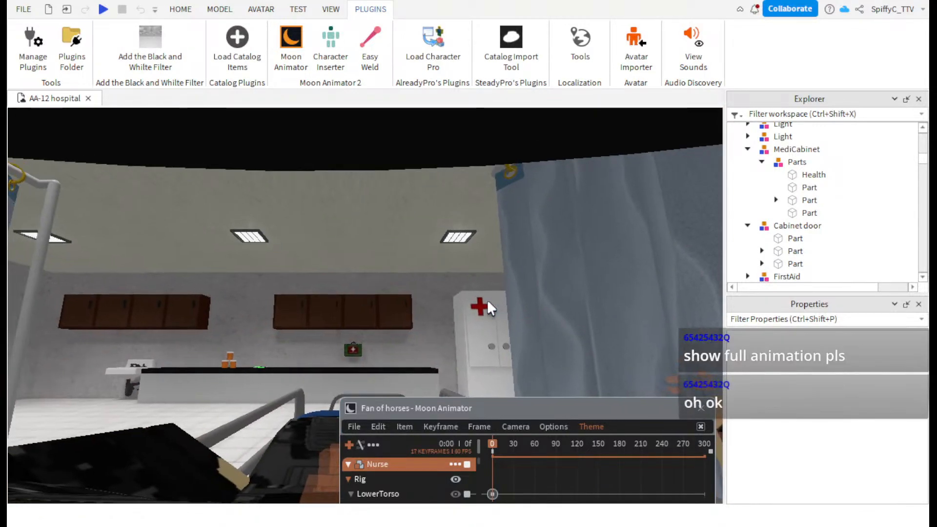
key("s")
key("w")
- Preview the Fan of horses shot with the animator UI hidden, then restore the UI and close the file
left_click(357, 428)
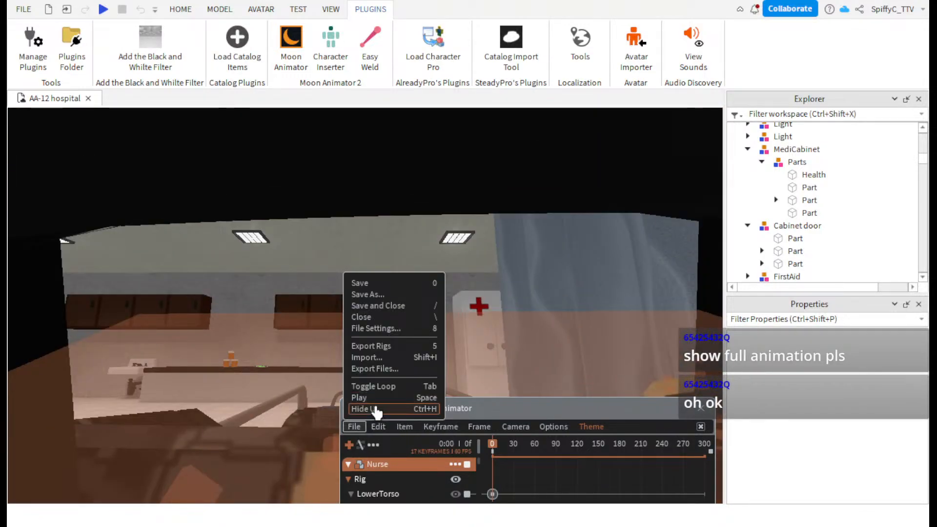
left_click(375, 409)
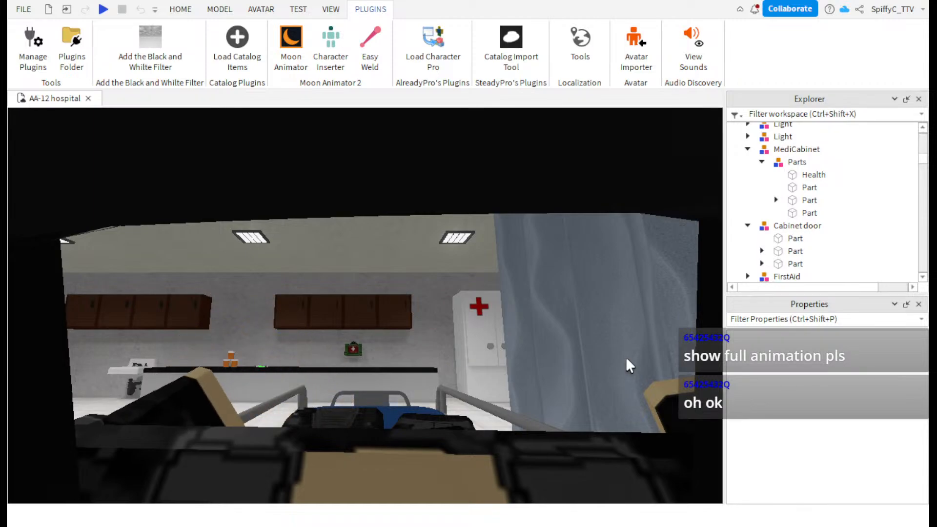
key("s")
right_click_drag(433, 259, 435, 262)
left_click(289, 64)
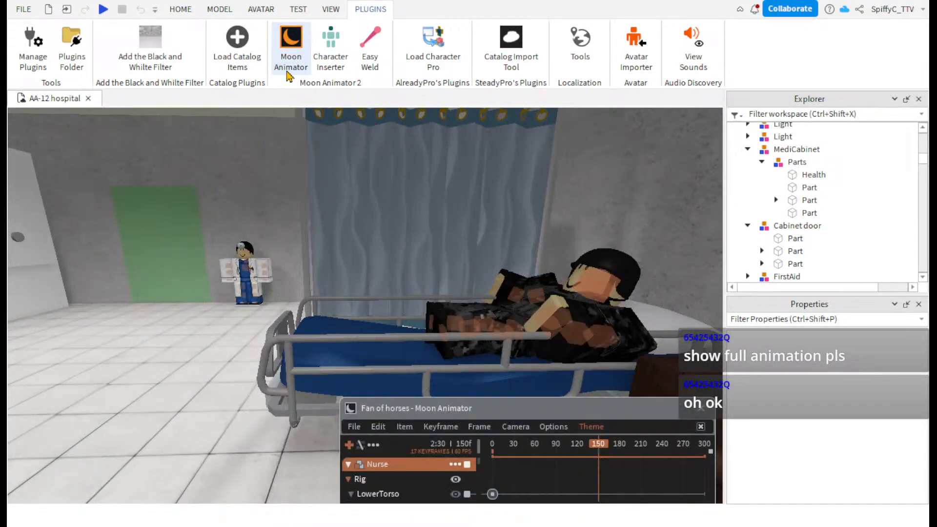
left_click(354, 426)
left_click(370, 316)
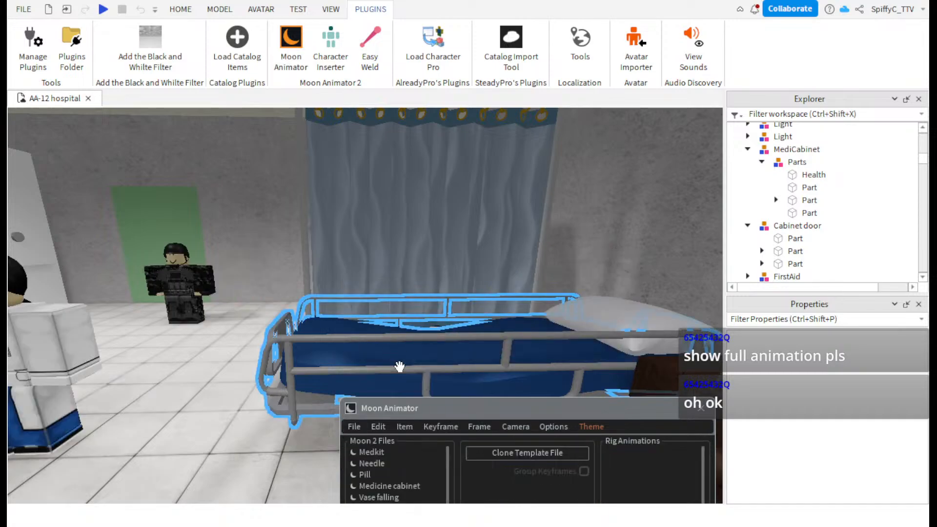
- Open the Hand slam animation, play it from a close view of the vase on the bedside table, and close the file
key("w")
right_click_drag(438, 237, 438, 237)
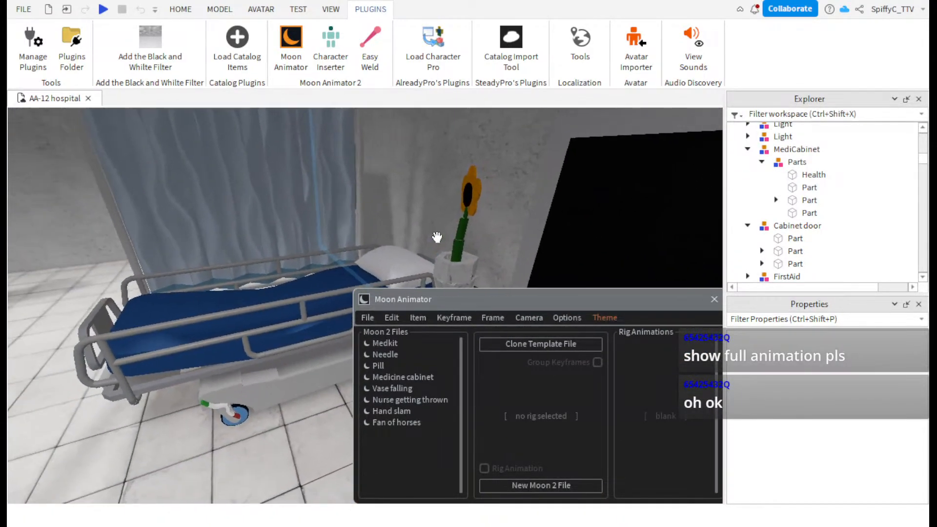
left_click(391, 412)
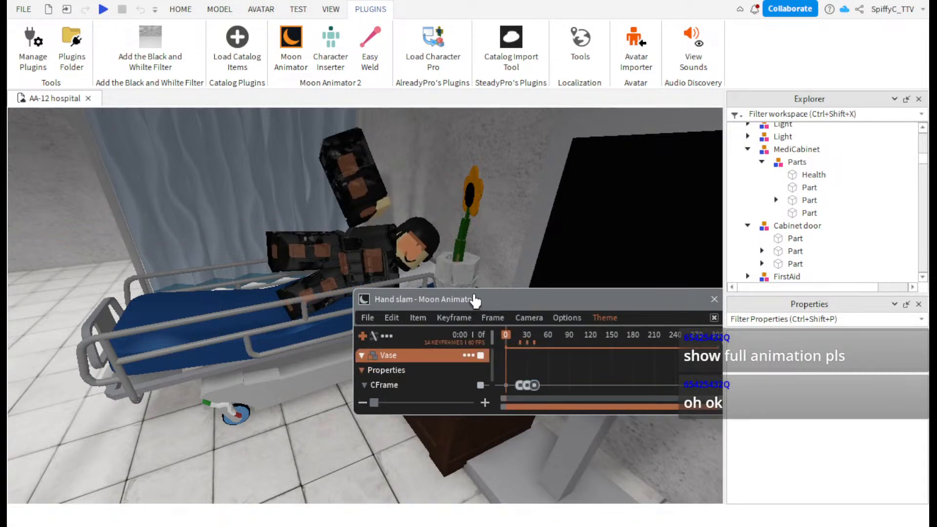
left_click_drag(474, 300, 487, 369)
scroll(513, 305, "up", 10)
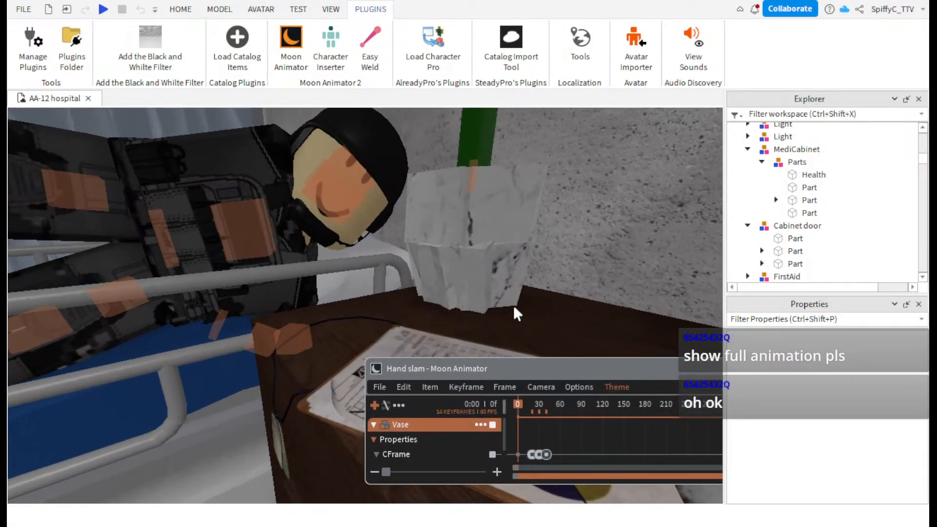
right_click_drag(513, 305, 514, 308)
key("space")
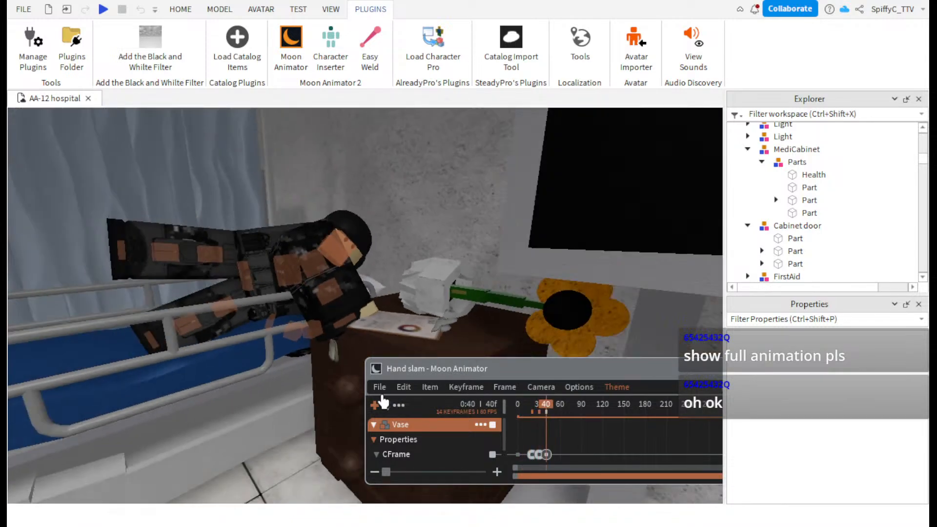
left_click(379, 386)
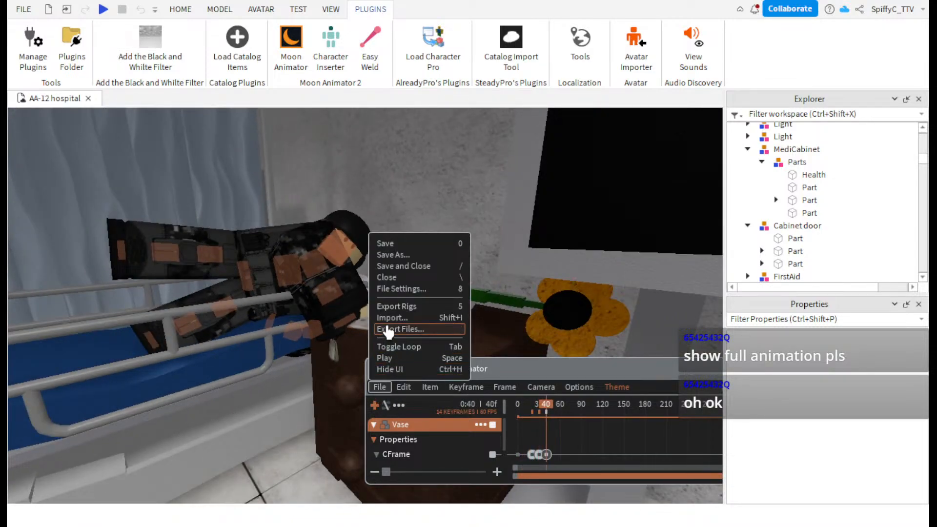
left_click(389, 269)
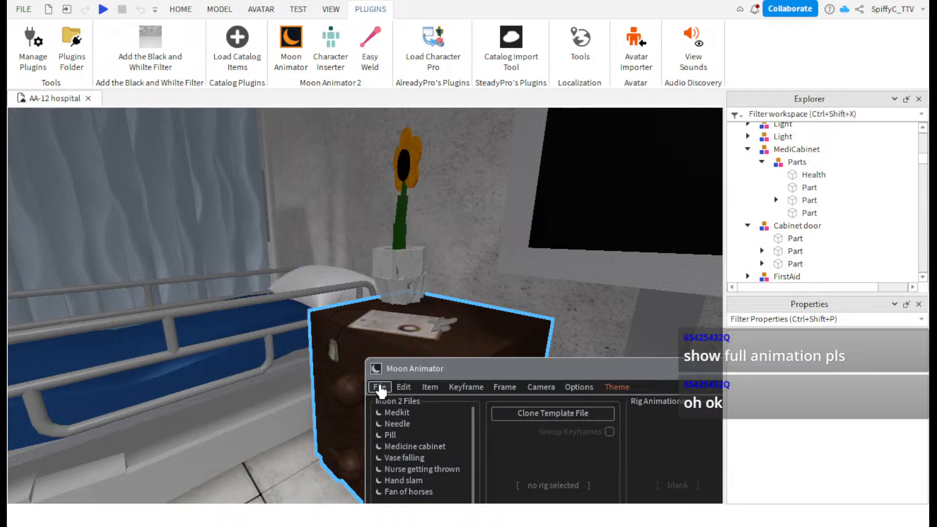
- Open the Vase falling animation, play it from floor level beside the bedside table, and close the file
left_click(398, 458)
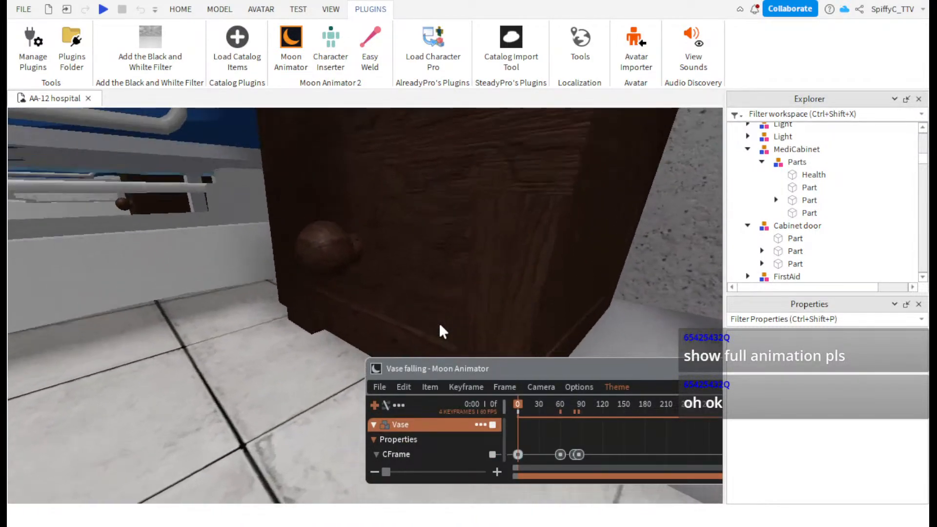
right_click_drag(440, 325, 440, 325)
key("space")
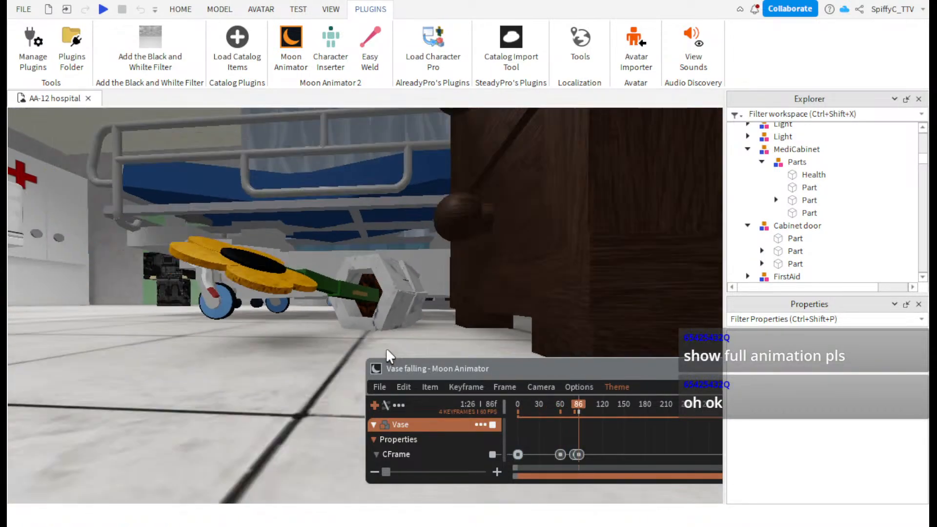
left_click(380, 387)
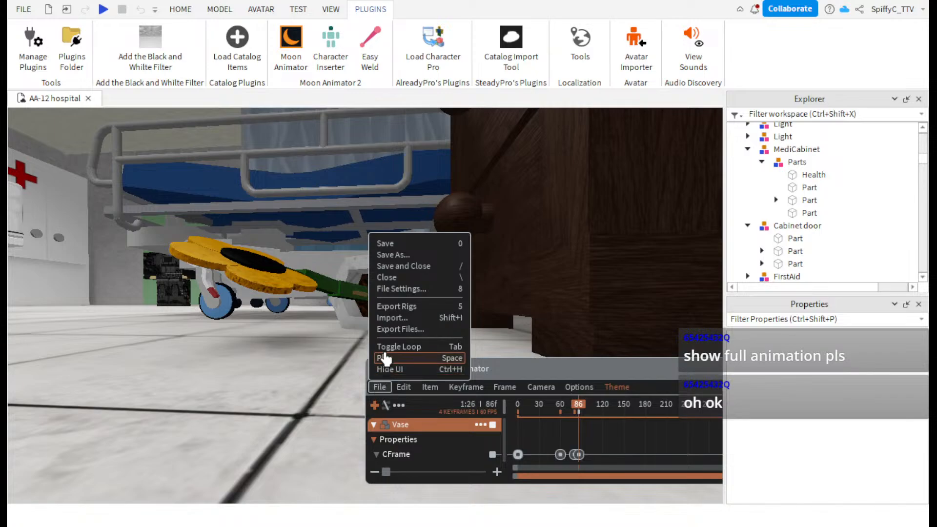
left_click(390, 277)
- Open the Nurse getting thrown animation, play it from a view facing the counter and wall cabinets, and close the file
left_click(378, 387)
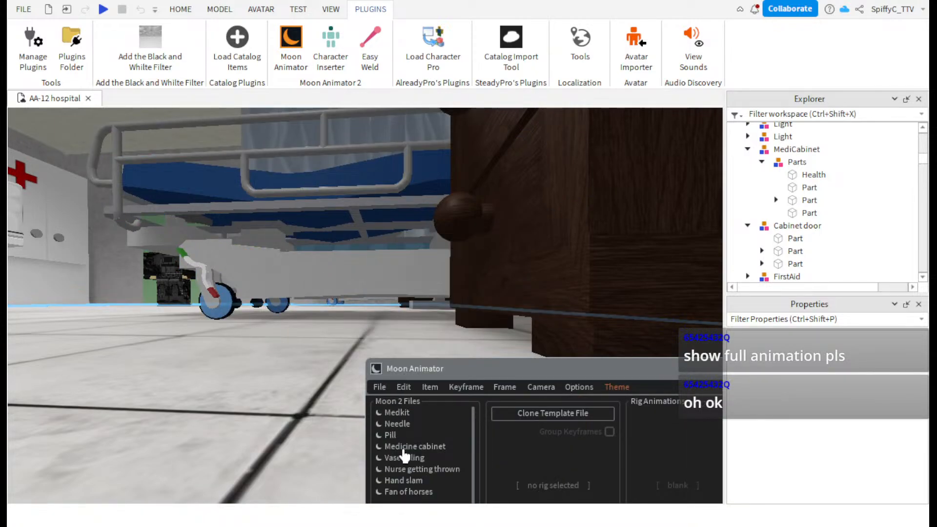
left_click(405, 469)
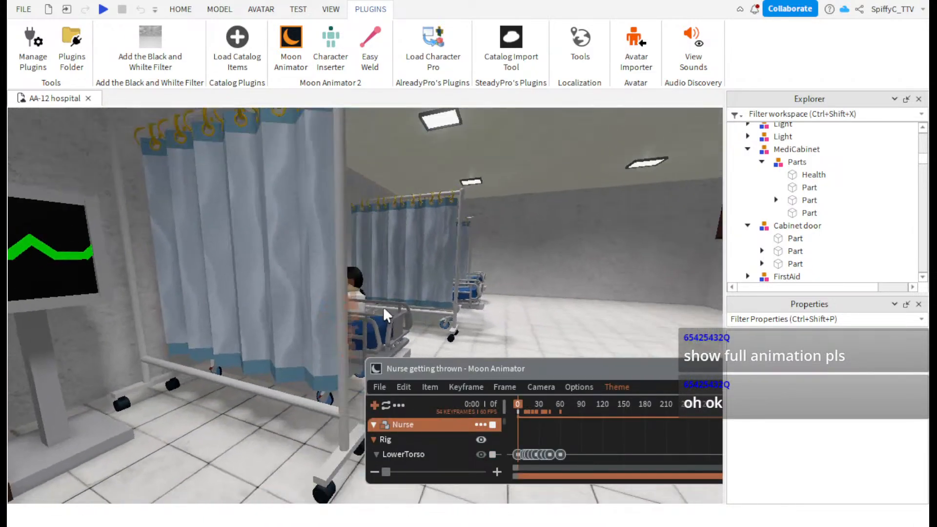
right_click_drag(383, 308, 382, 309)
key("space")
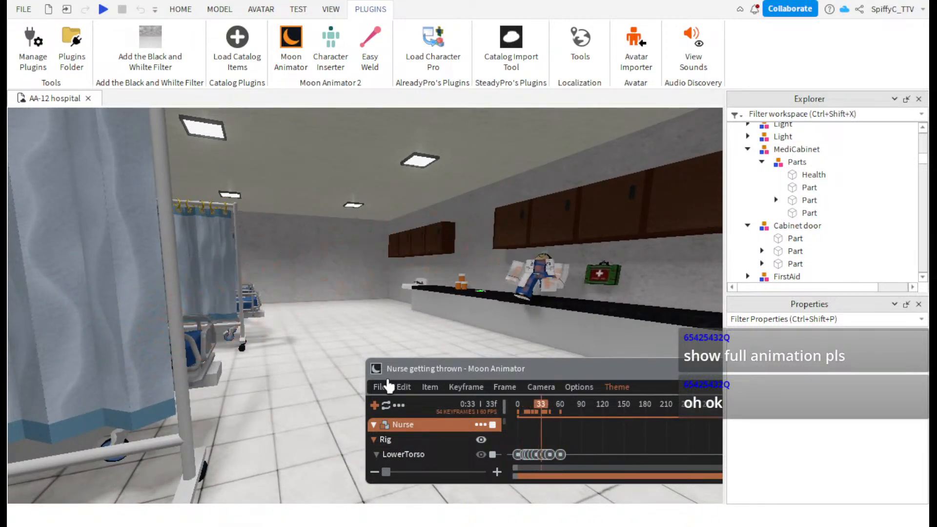
left_click(379, 388)
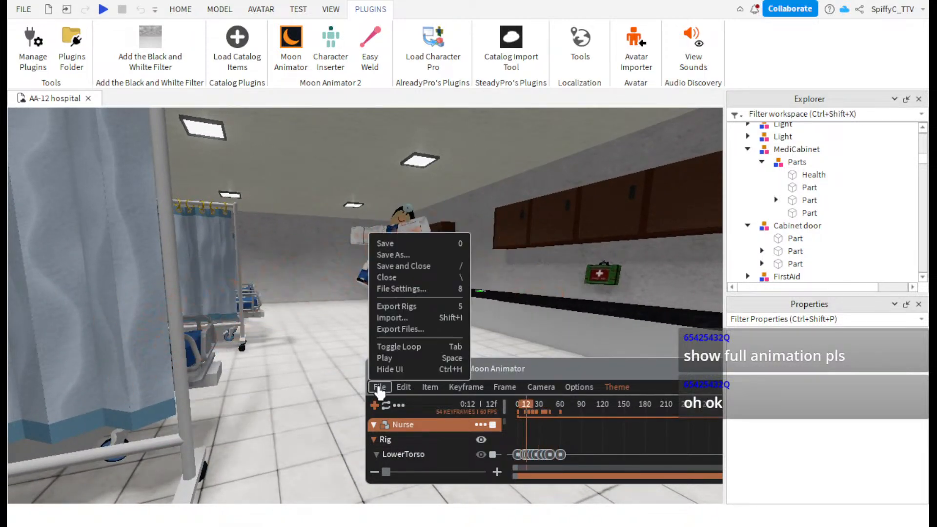
left_click(405, 277)
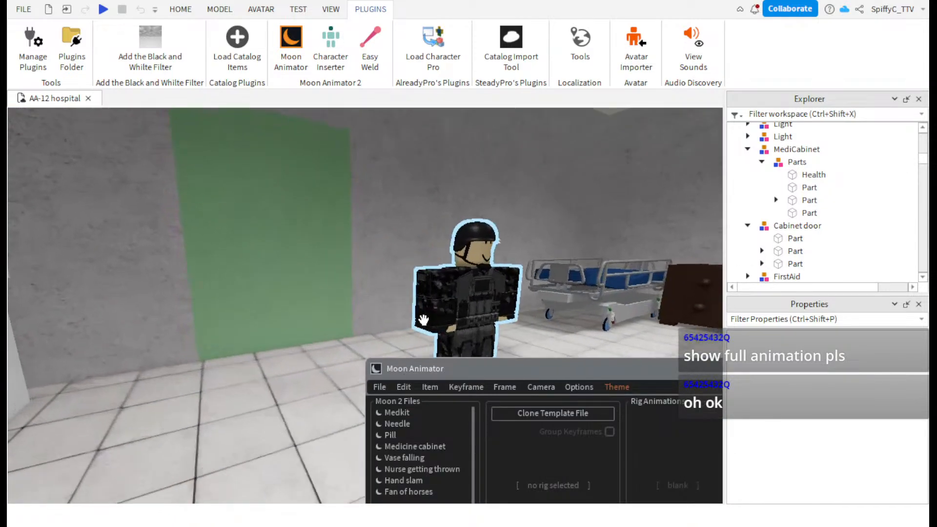
- Open the Medicine cabinet animation, play the door swing from beside the cabinet, and close the file
double_click(415, 446)
right_click_drag(433, 299, 433, 299)
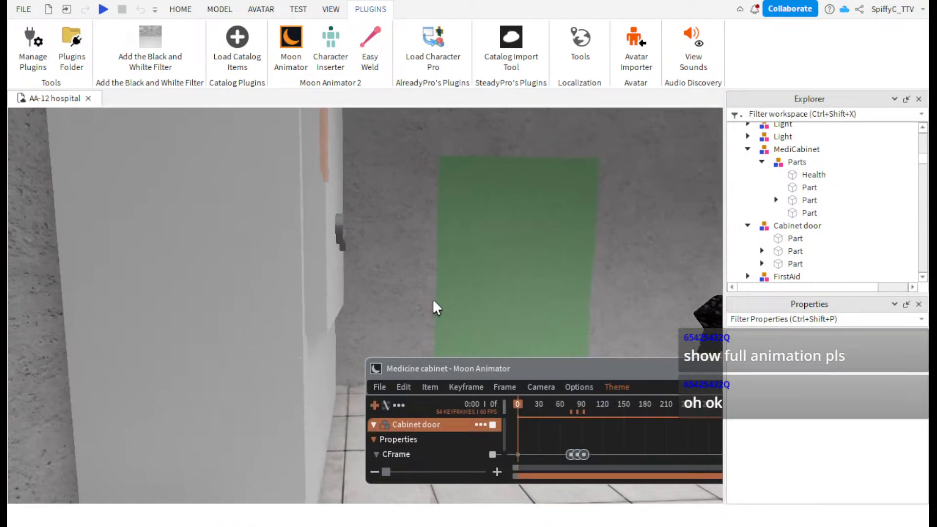
scroll(433, 299, "up", 1)
key("space")
scroll(433, 299, "down", 1)
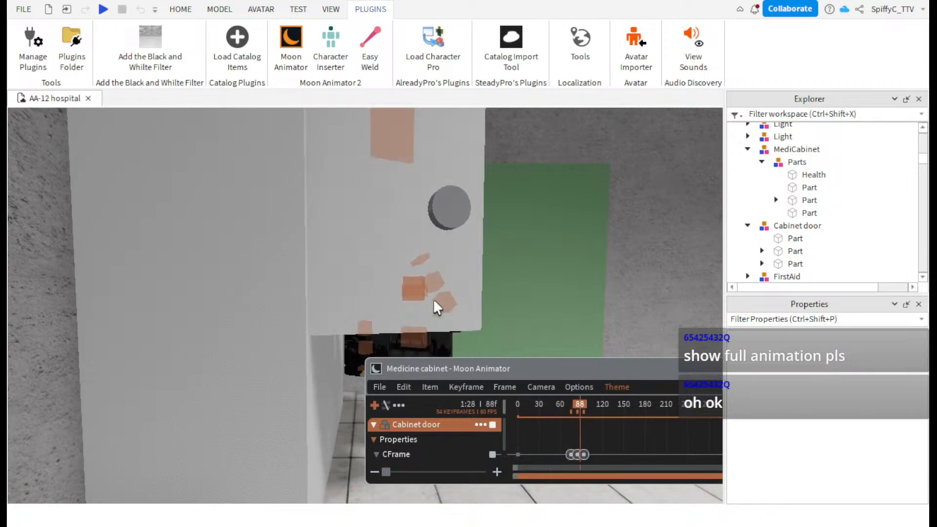
left_click(375, 388)
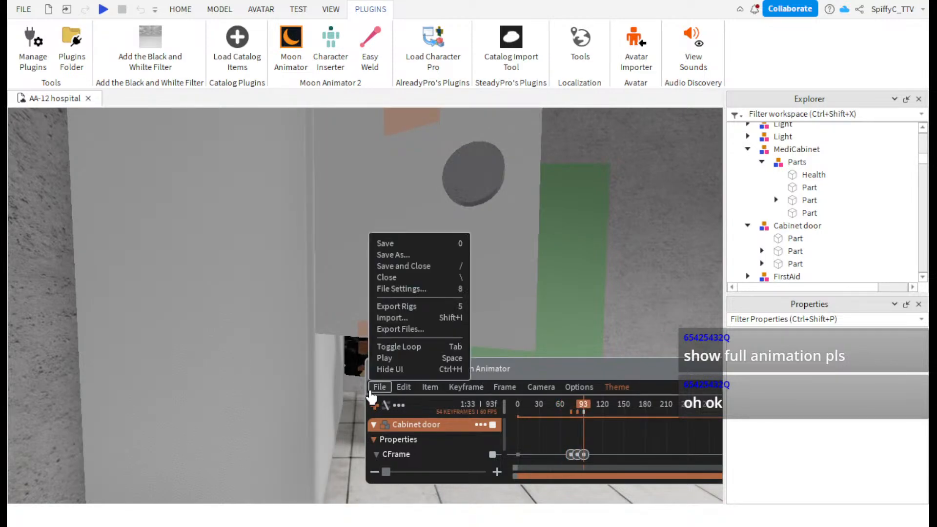
left_click(391, 289)
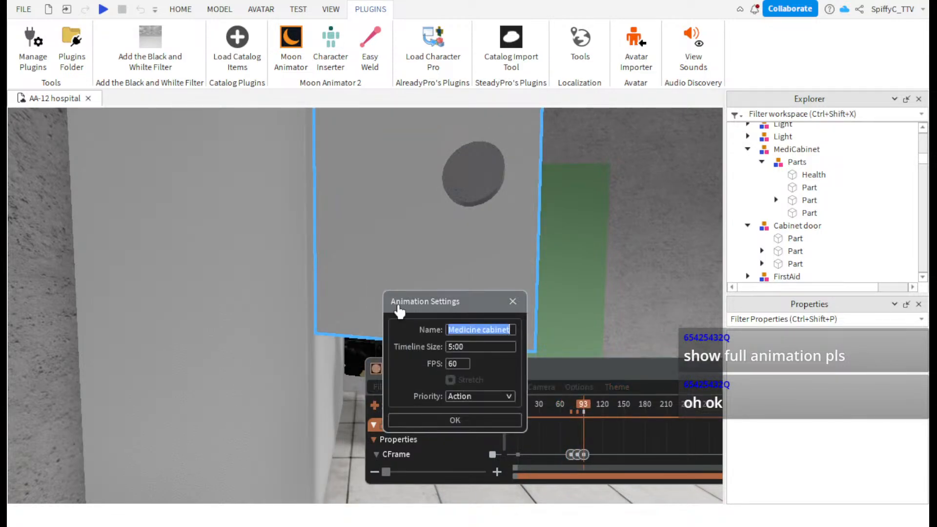
left_click(518, 307)
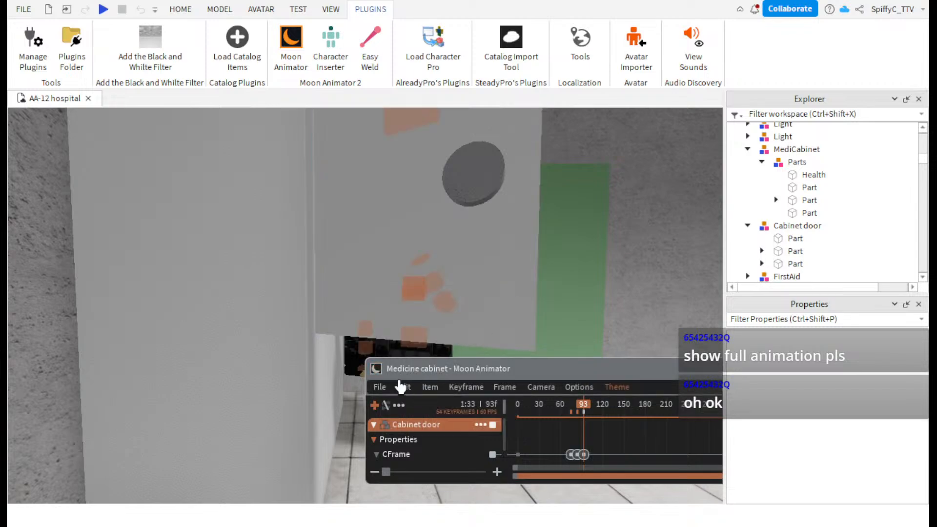
left_click(379, 386)
left_click(399, 278)
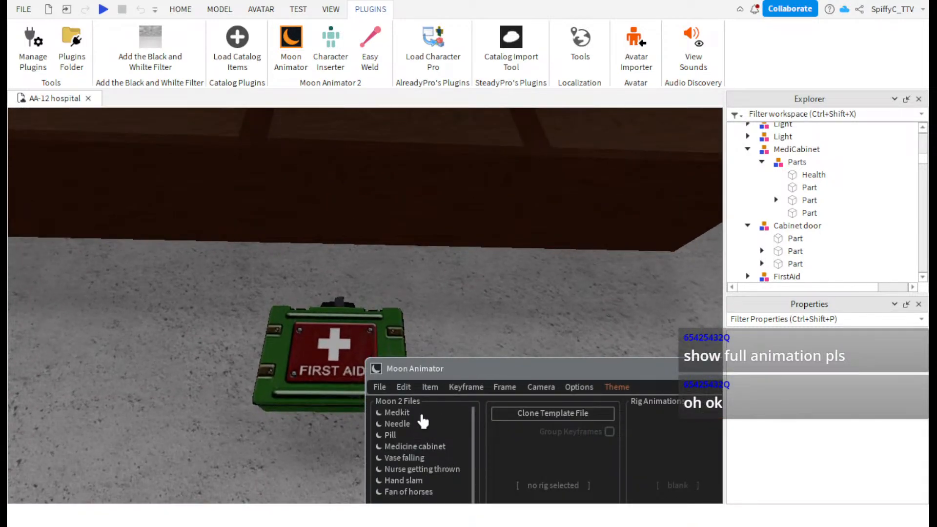
- Open the Medkit animation, play the reach for the first aid kit with the animator window moved aside, and close the file
left_click(421, 415)
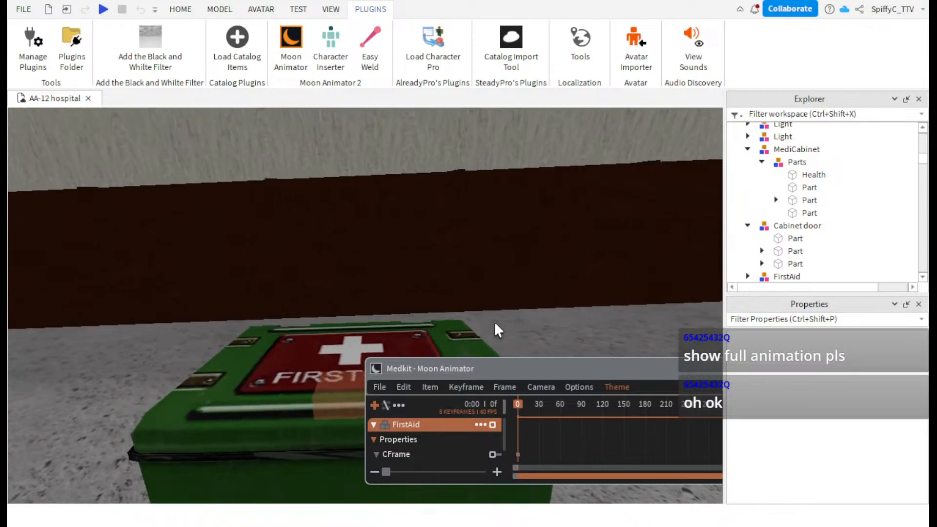
left_click_drag(552, 370, 554, 249)
key("space")
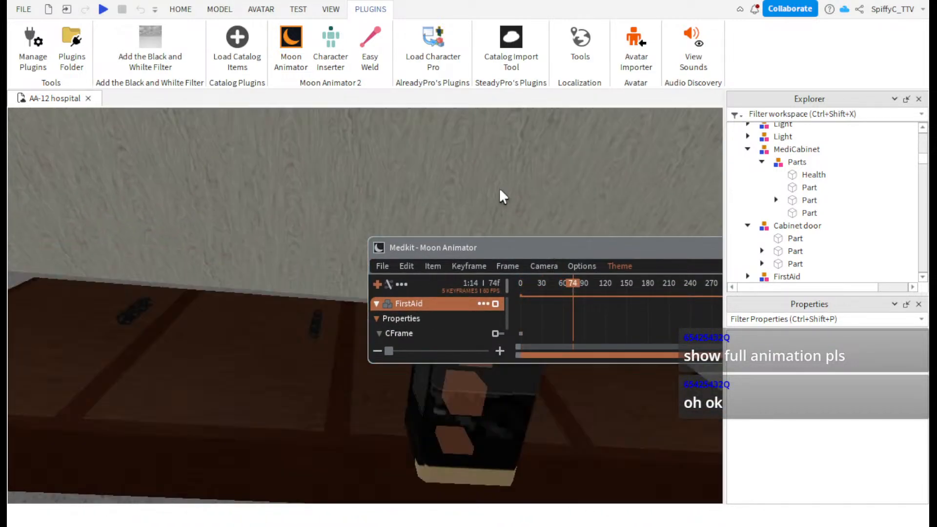
left_click(382, 265)
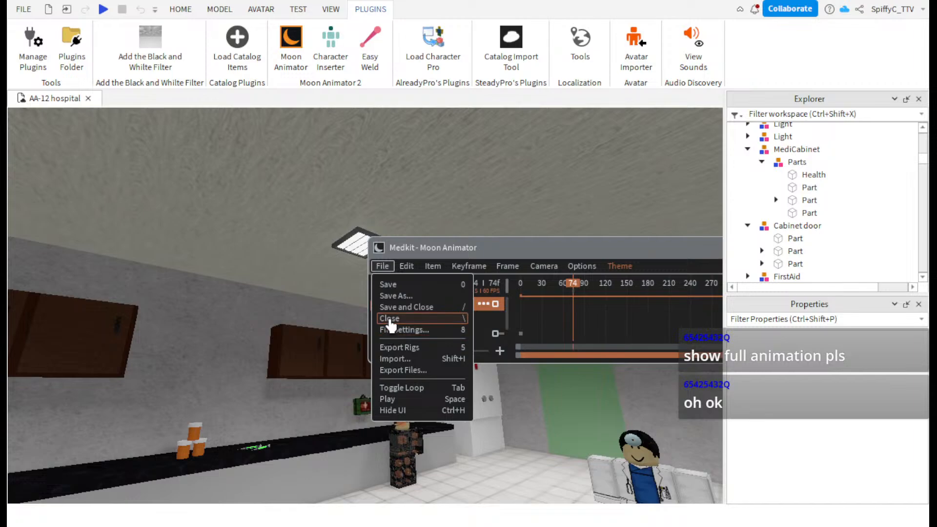
left_click(390, 319)
- Open the Needle animation, scrub through its syringe frames from across the ward, and close the file
left_click(400, 303)
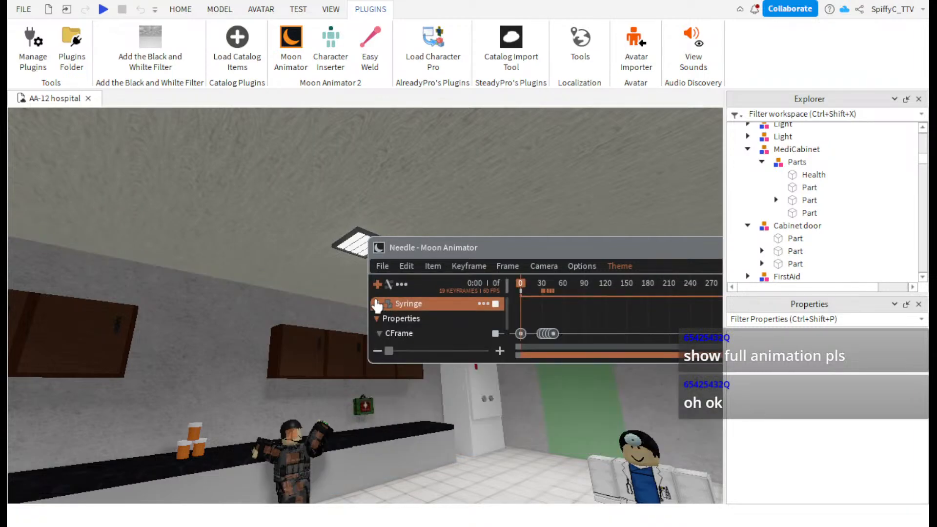
key("w")
right_click_drag(294, 286, 294, 287)
key("e")
key("s")
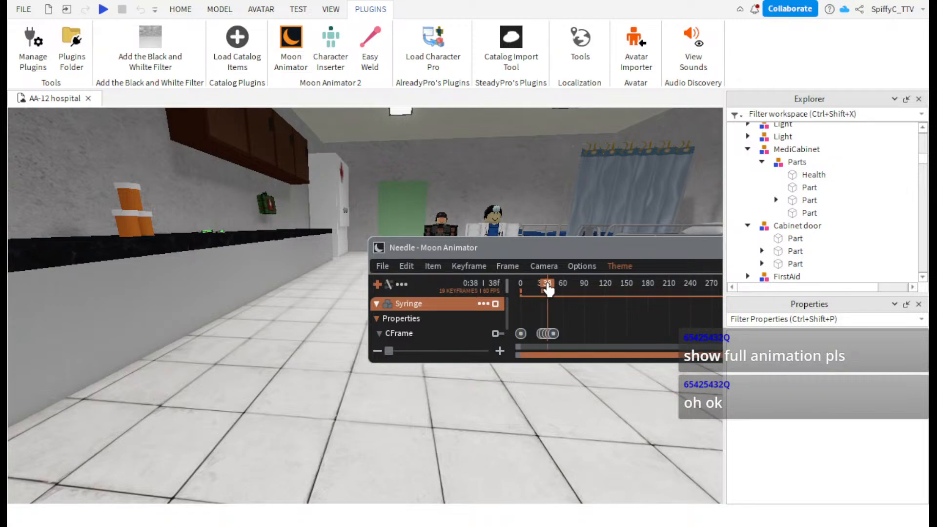
left_click(381, 266)
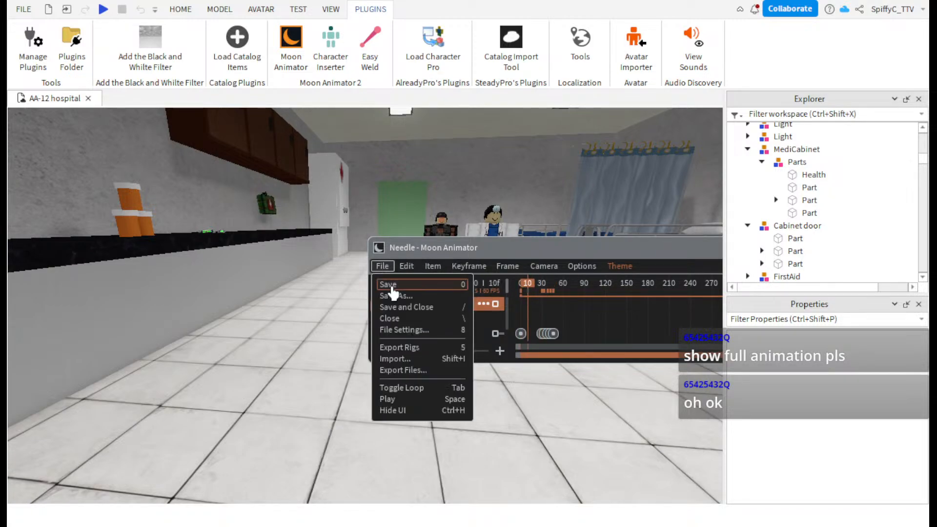
left_click(394, 316)
left_click(382, 266)
left_click(382, 266)
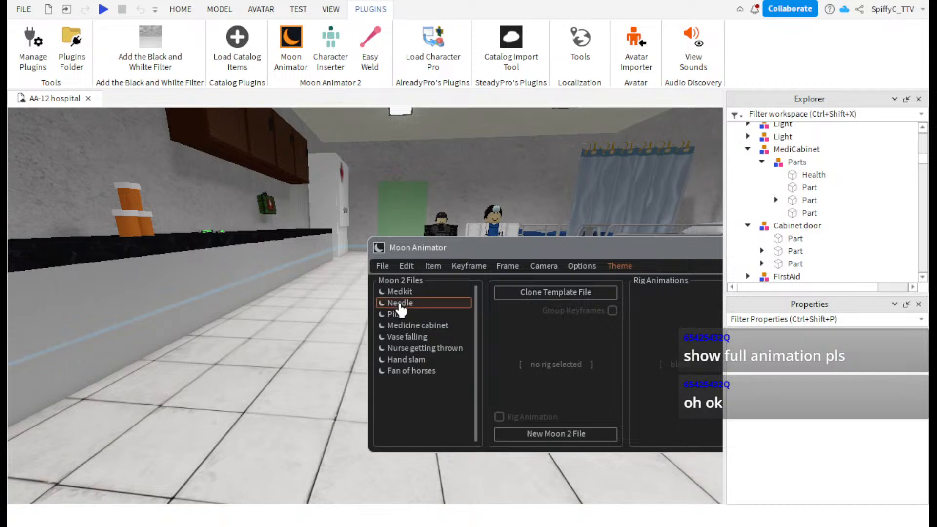
- Reopen the Needle animation, play it twice from a low close-up of the soldier, and close the file
left_click(399, 304)
key("space")
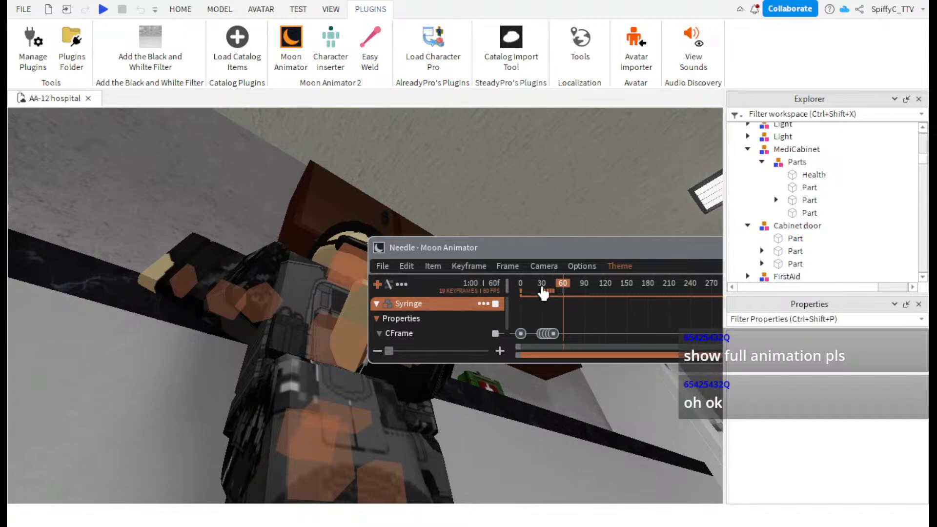
left_click(521, 288)
right_click_drag(284, 249, 284, 249)
key("space")
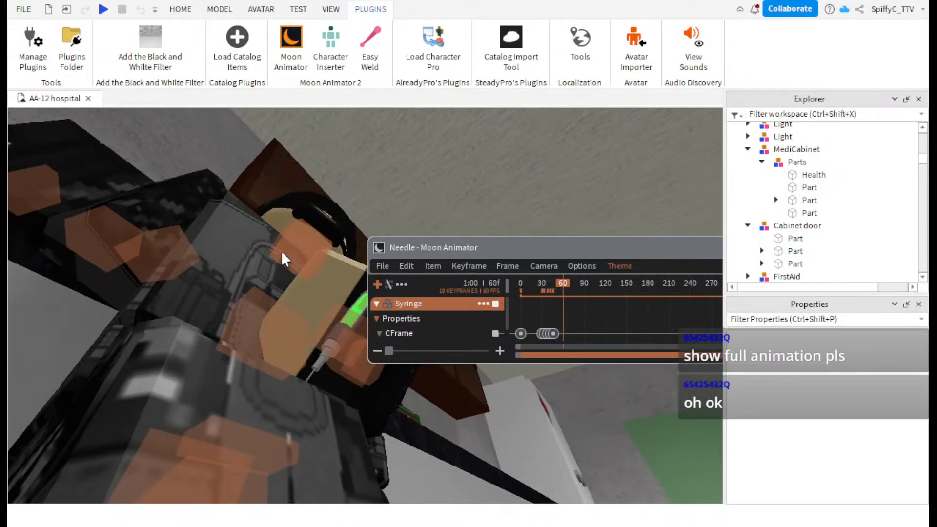
scroll(317, 248, "down", 5)
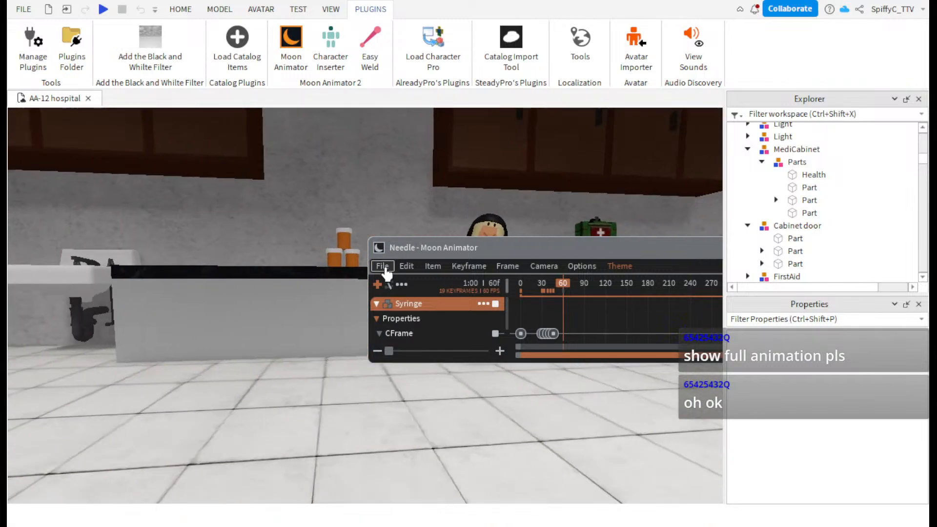
left_click(382, 266)
left_click(401, 322)
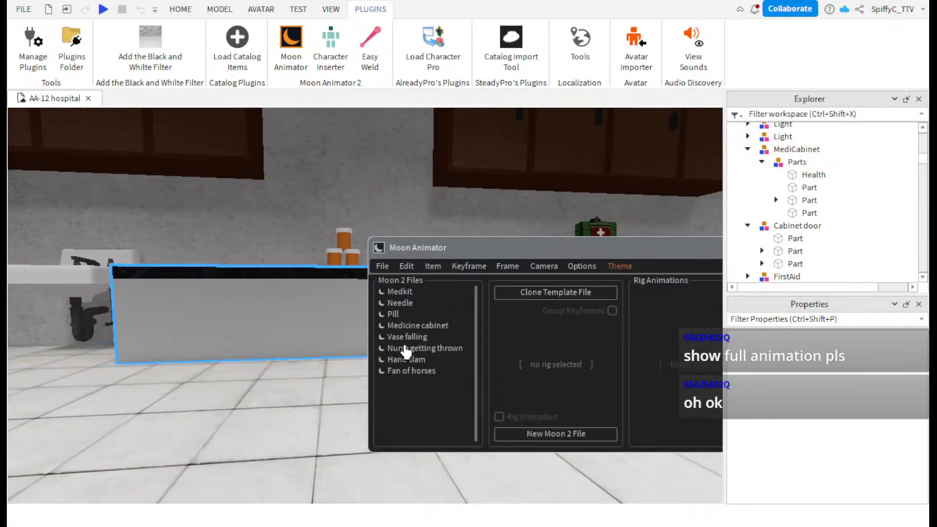
- Open the Pill animation, play it from in front of the soldier with the animator window moved aside, and close the file
double_click(393, 314)
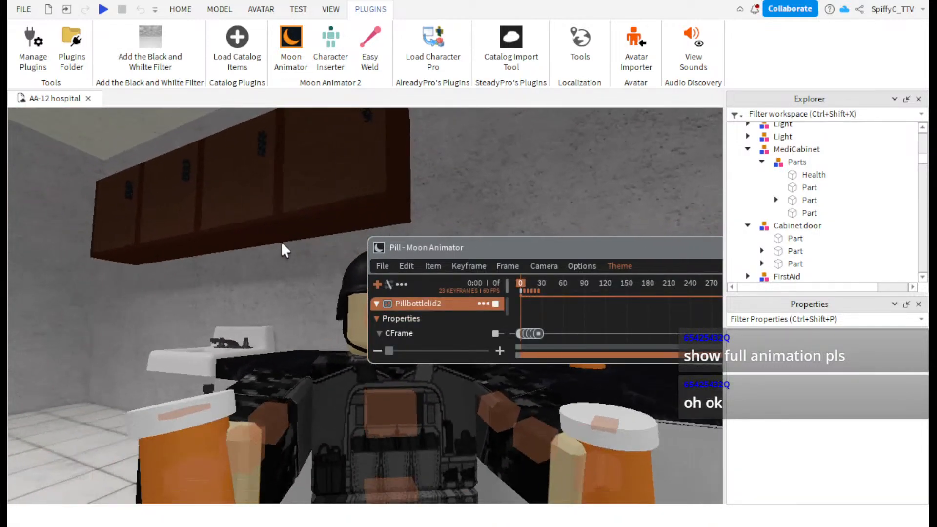
scroll(282, 242, "down", 3)
scroll(281, 242, "up", 1)
key("space")
left_click_drag(496, 247, 443, 464)
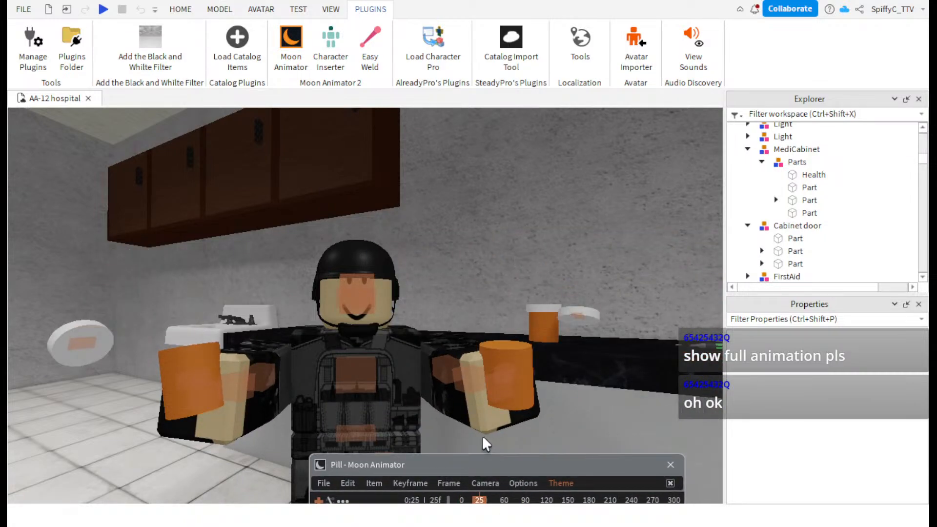
key("d")
right_click_drag(482, 435, 480, 438)
left_click_drag(482, 469, 510, 367)
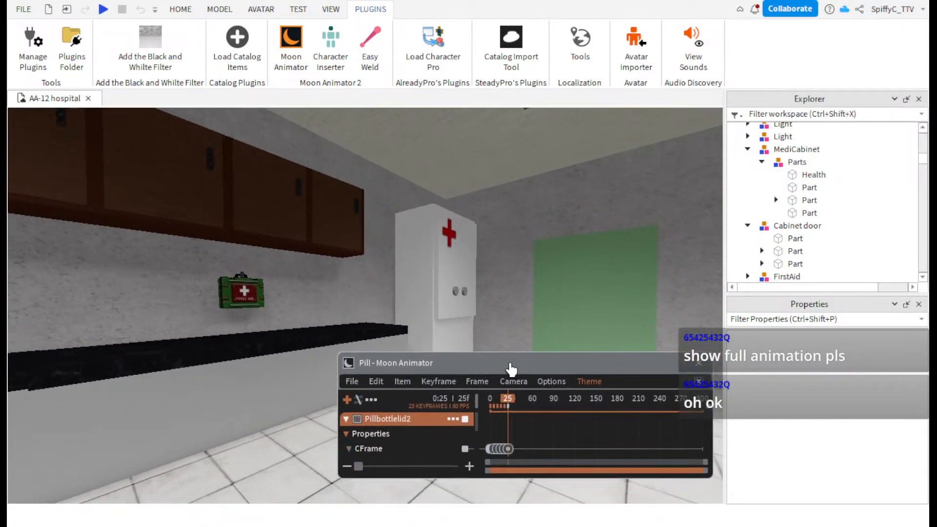
left_click_drag(397, 360, 406, 296)
left_click(351, 322)
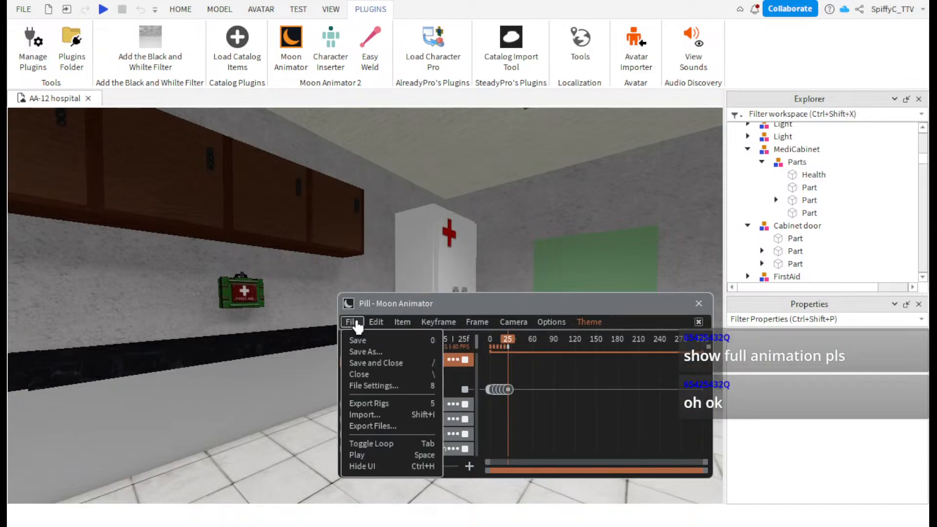
left_click(371, 377)
- Reopen the Medkit animation and scrub the timeline to frame 39 from a close view of the first aid kit
right_click_drag(420, 281, 420, 280)
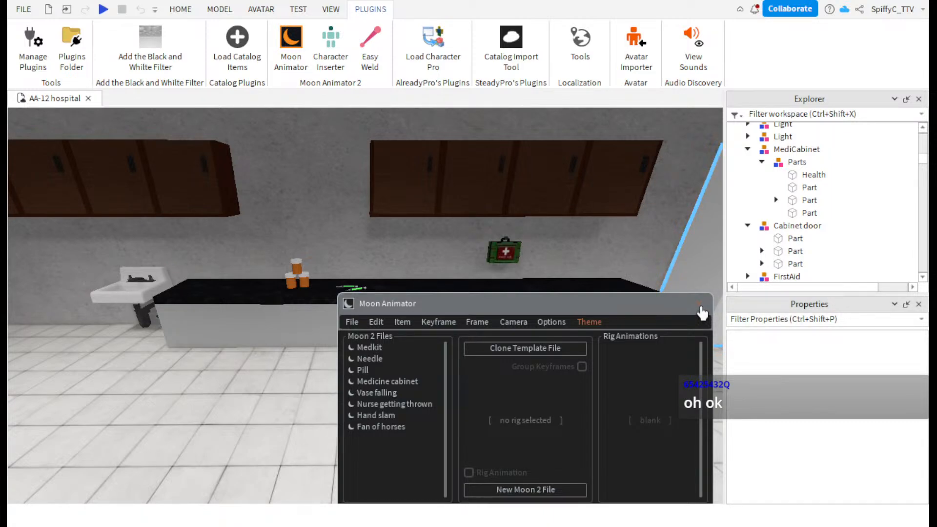
scroll(702, 312, "up", 3)
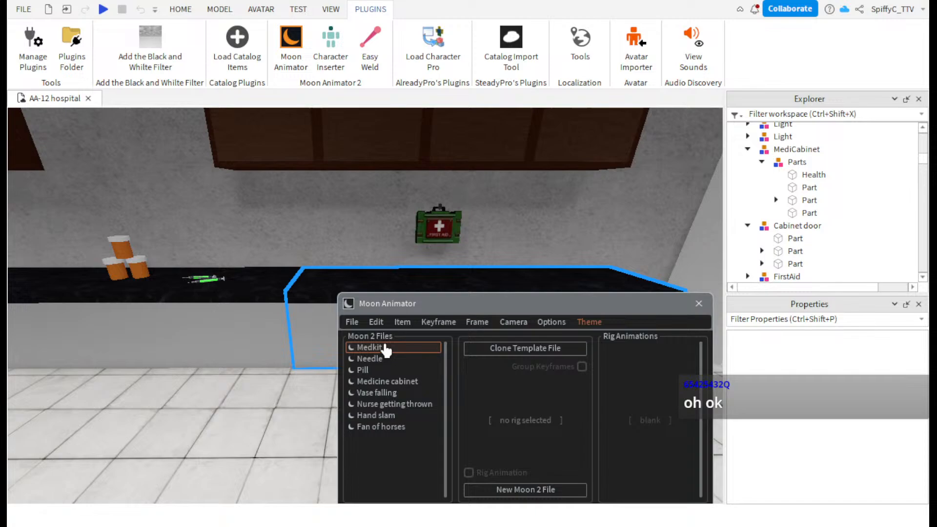
left_click(385, 349)
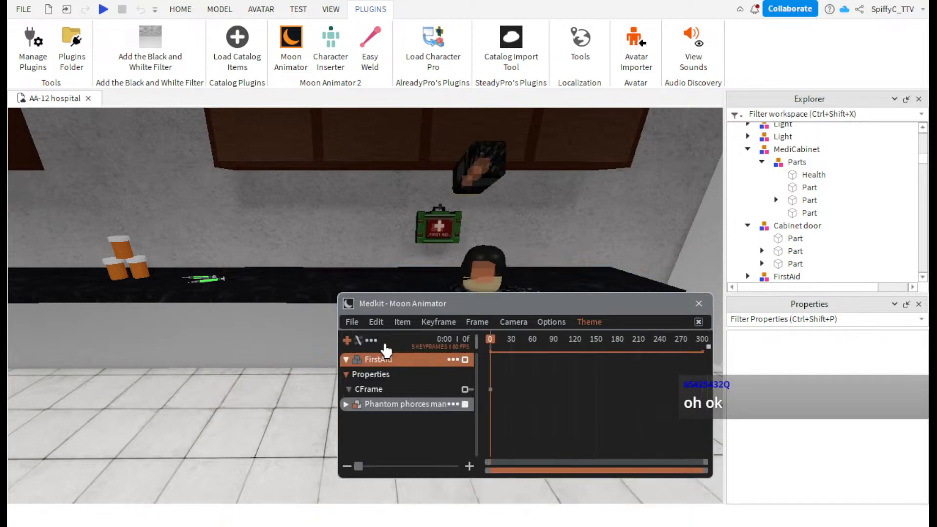
scroll(437, 258, "up", 10)
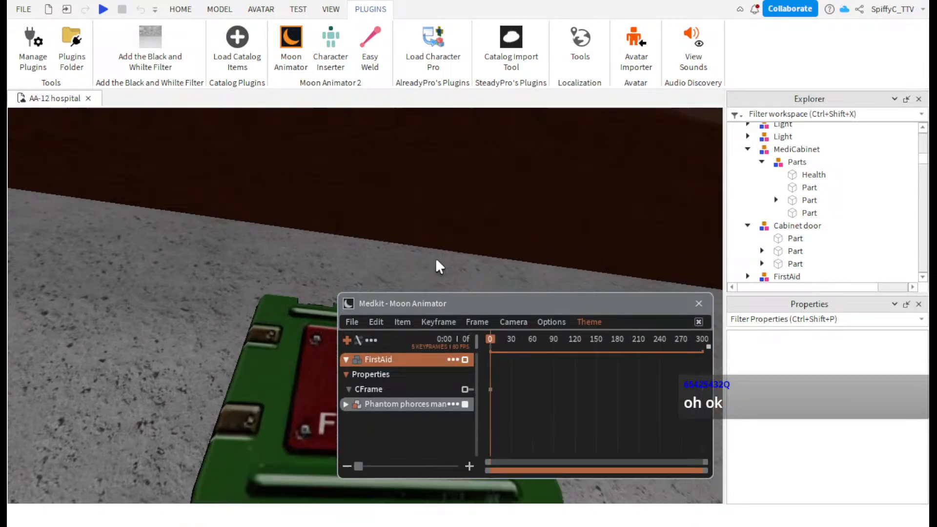
right_click_drag(436, 259, 435, 259)
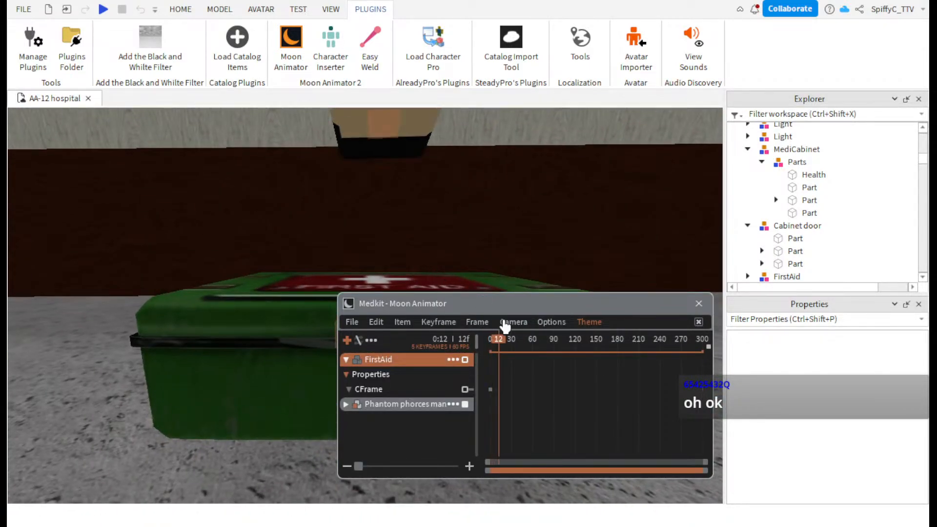
mouse_move(510, 347)
left_mouse_down()
mouse_move(535, 349)
mouse_move(521, 351)
left_mouse_up()
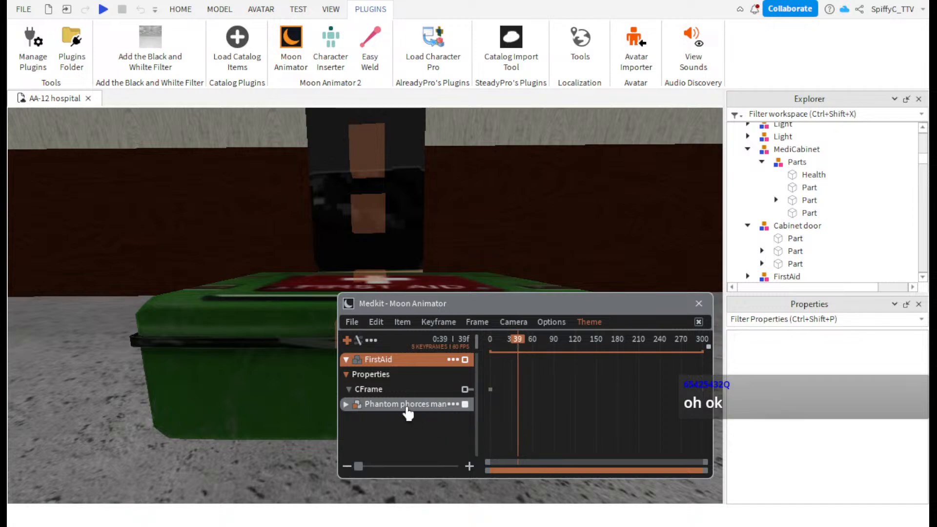
- Set the easing of LeftUpperArm's first keyframe at frame 0 to Sine with direction In
scroll(383, 391, "down", 5)
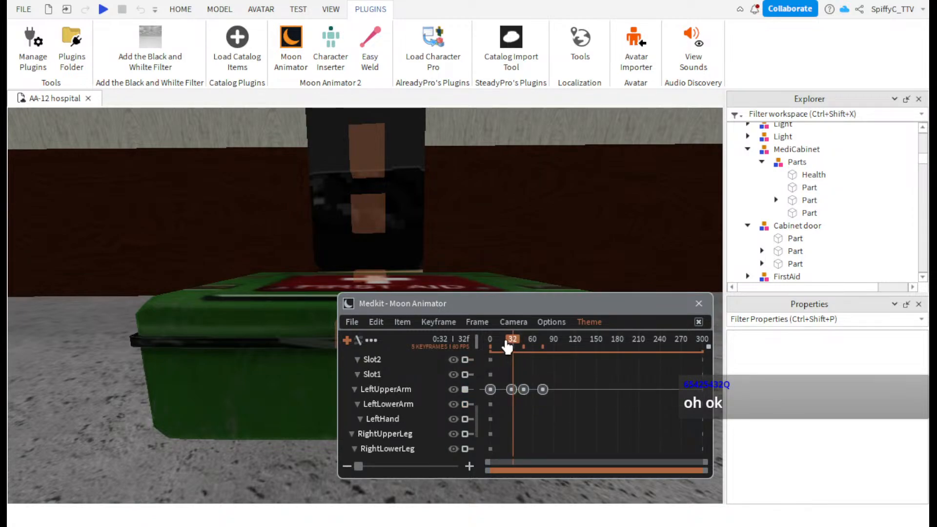
mouse_move(507, 346)
left_mouse_down()
mouse_move(488, 345)
mouse_move(514, 344)
left_mouse_up()
left_click(491, 389)
left_click(432, 322)
left_click(435, 341)
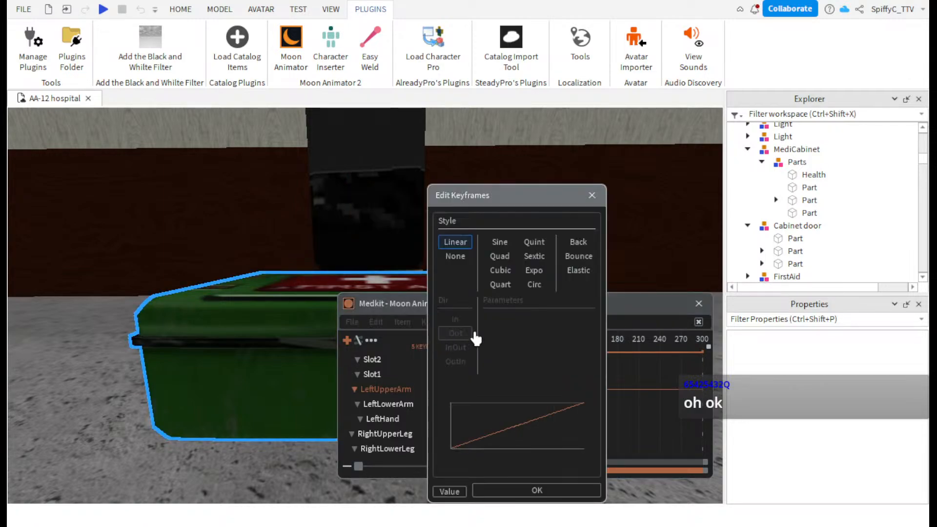
left_click(499, 242)
left_click(455, 320)
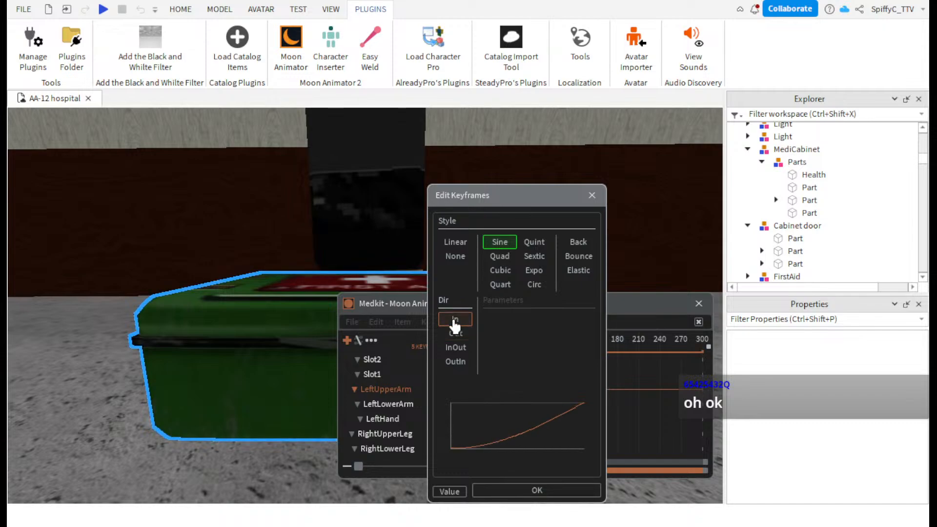
left_click(493, 491)
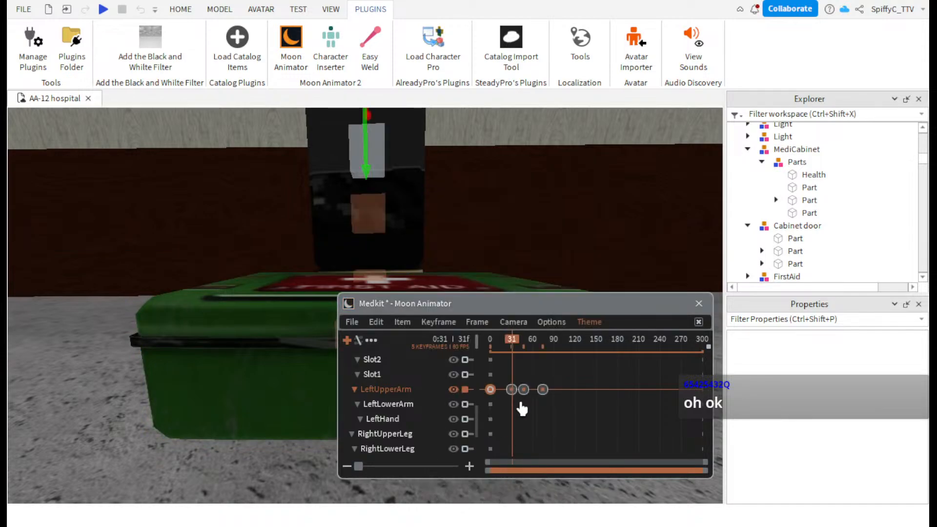
- Play the Medkit animation from frame 0 and scrub back to frame 33 to check the arm's reach
left_click_drag(508, 344, 442, 340)
key("ctrl+z")
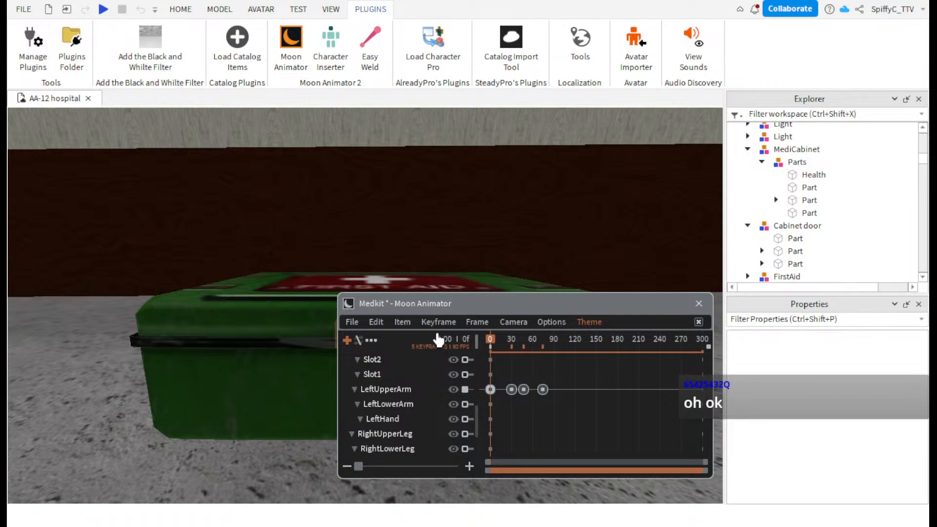
key("space")
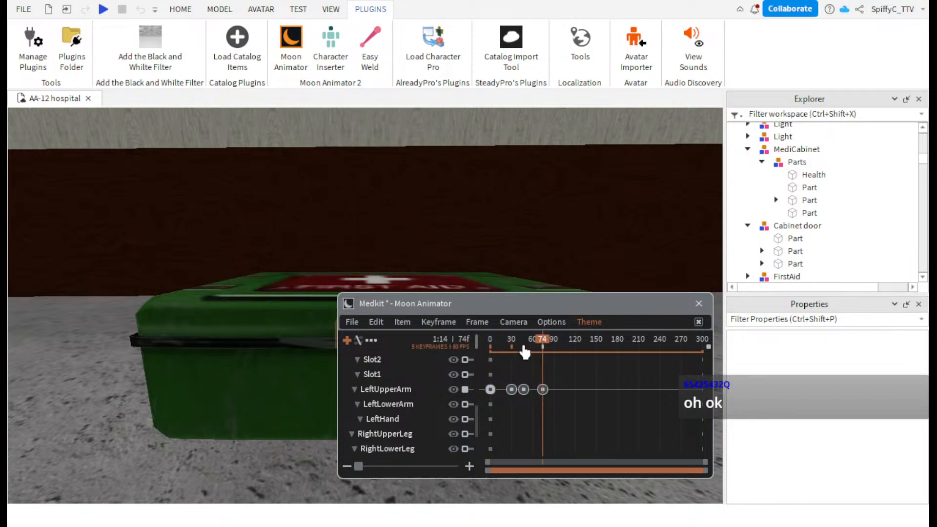
mouse_move(524, 351)
left_mouse_down()
mouse_move(504, 341)
mouse_move(513, 343)
left_mouse_up()
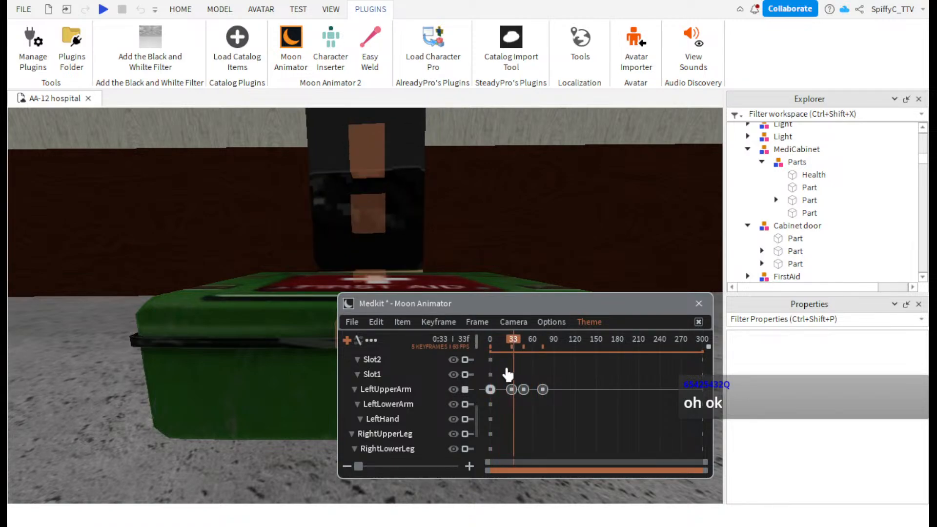
- Change the easing direction of LeftUpperArm's frame 0 keyframe to InOut and replay the reach from the start
left_click(409, 328)
left_click(377, 323)
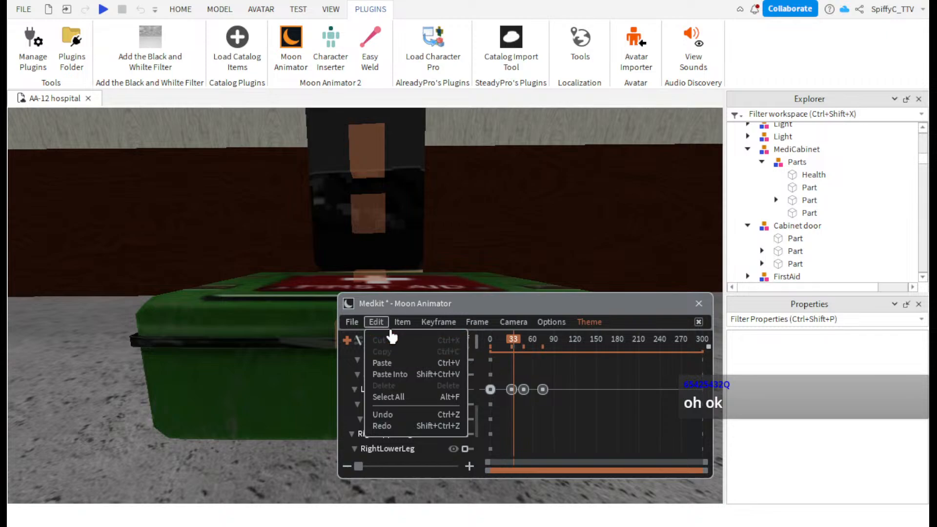
left_click(438, 322)
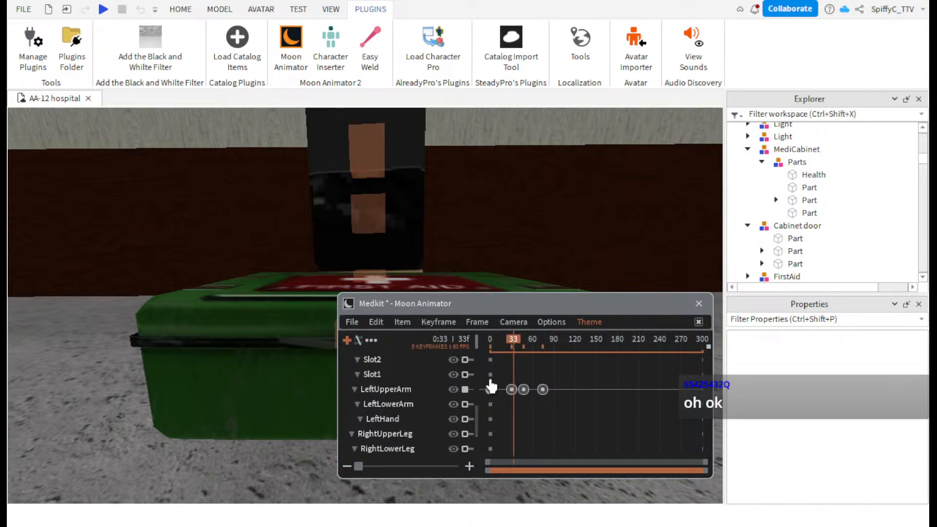
left_click(488, 383)
left_click(438, 323)
left_click(441, 340)
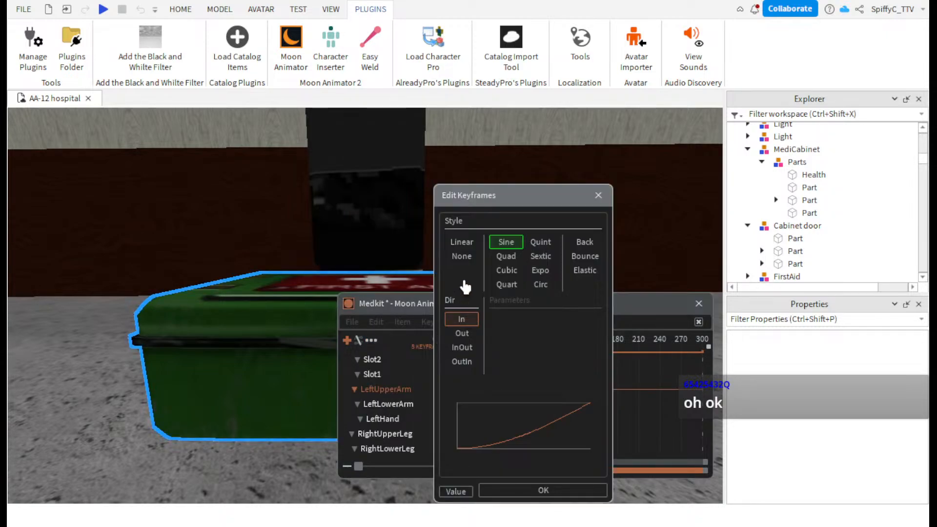
left_click(464, 348)
left_click(558, 490)
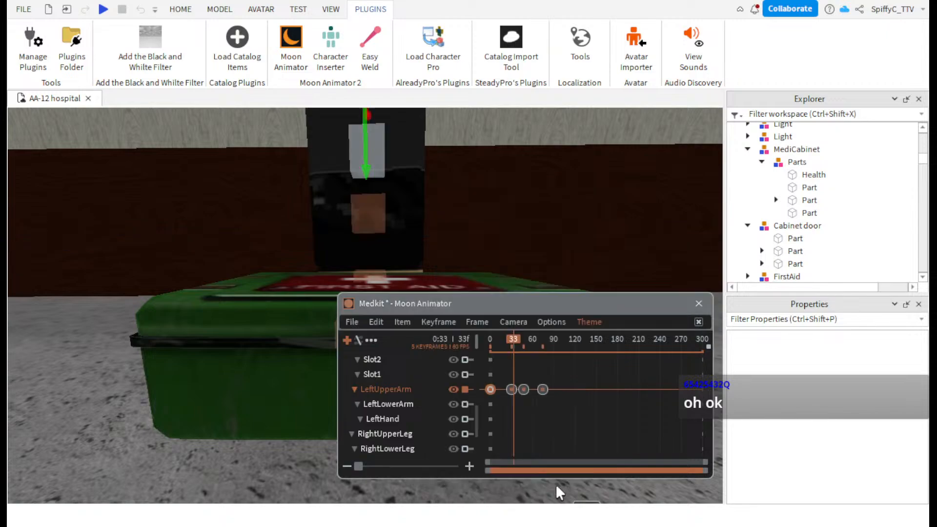
left_click_drag(520, 348, 445, 342)
key("space")
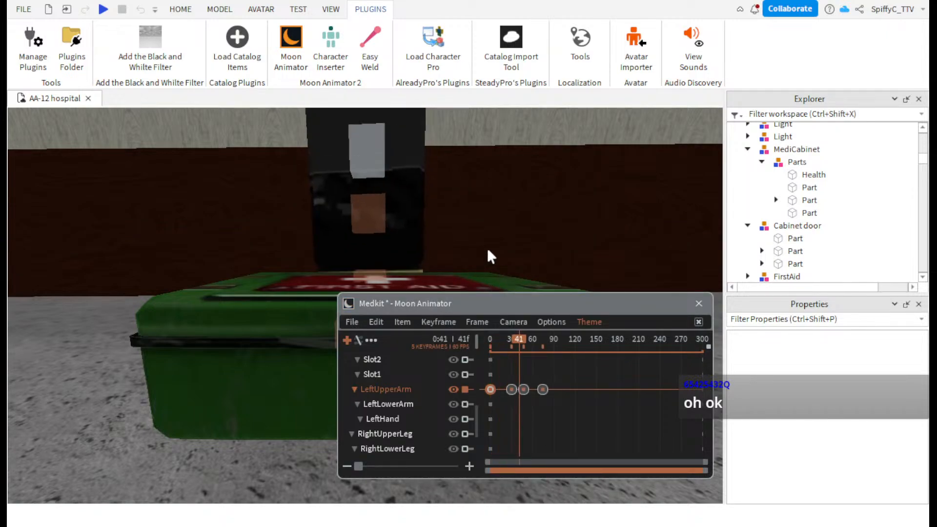
- Set the easing of LeftUpperArm's third keyframe, near frame 48, to Sine with direction InOut
mouse_move(530, 344)
left_mouse_down()
mouse_move(498, 345)
mouse_move(527, 345)
left_mouse_up()
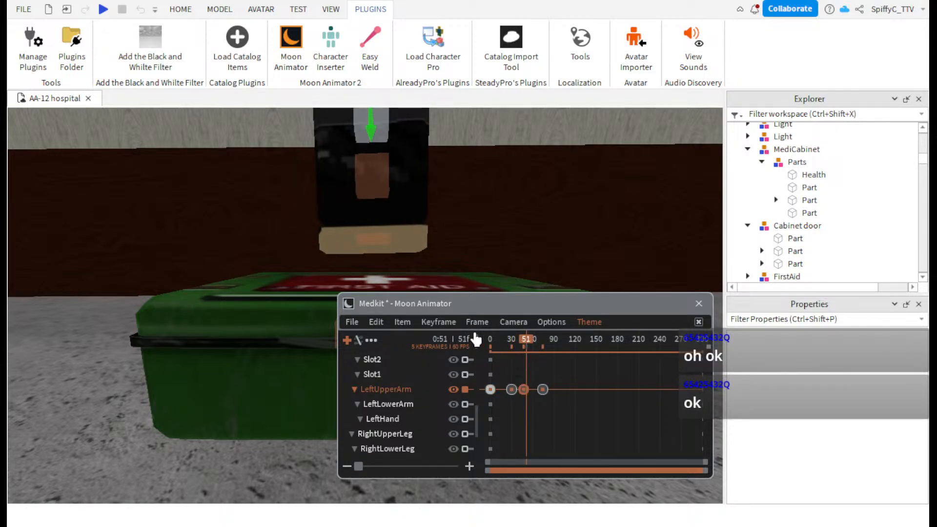
left_click(438, 321)
left_click(453, 339)
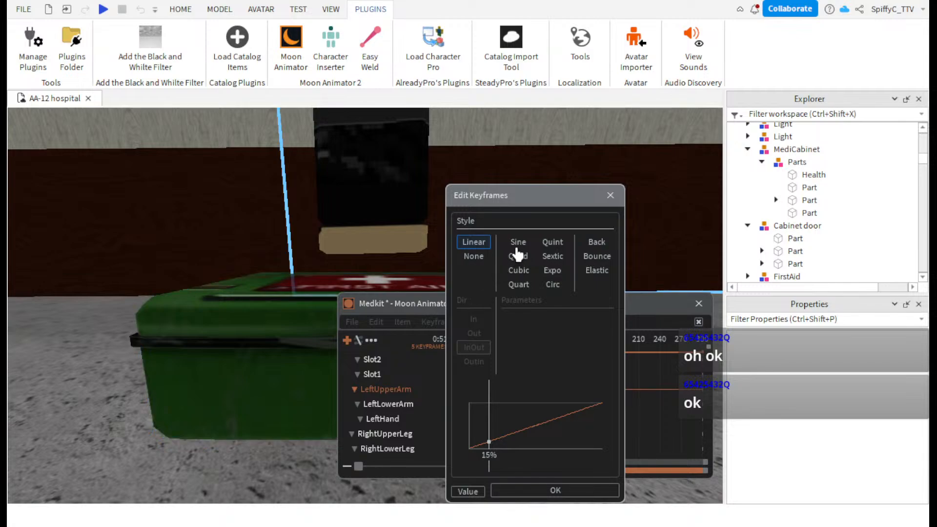
left_click(518, 242)
left_click(473, 333)
left_click(476, 347)
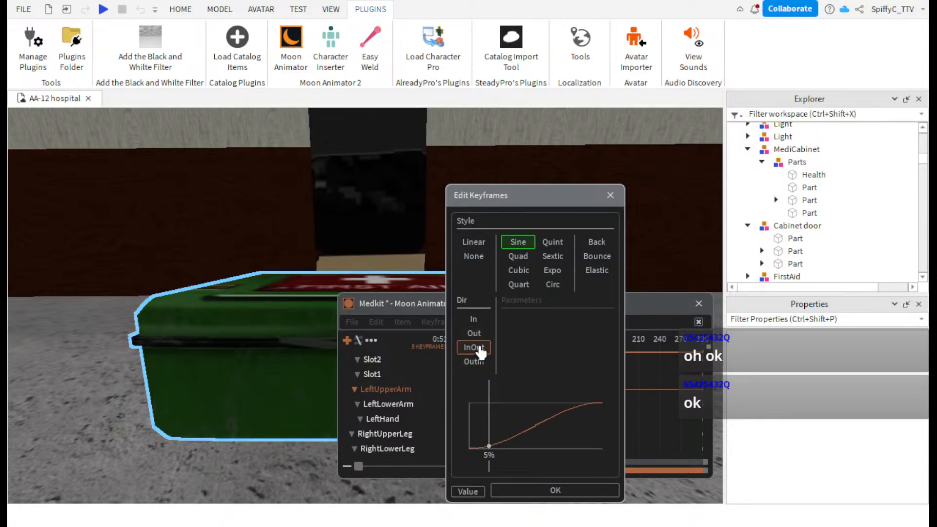
left_click(534, 488)
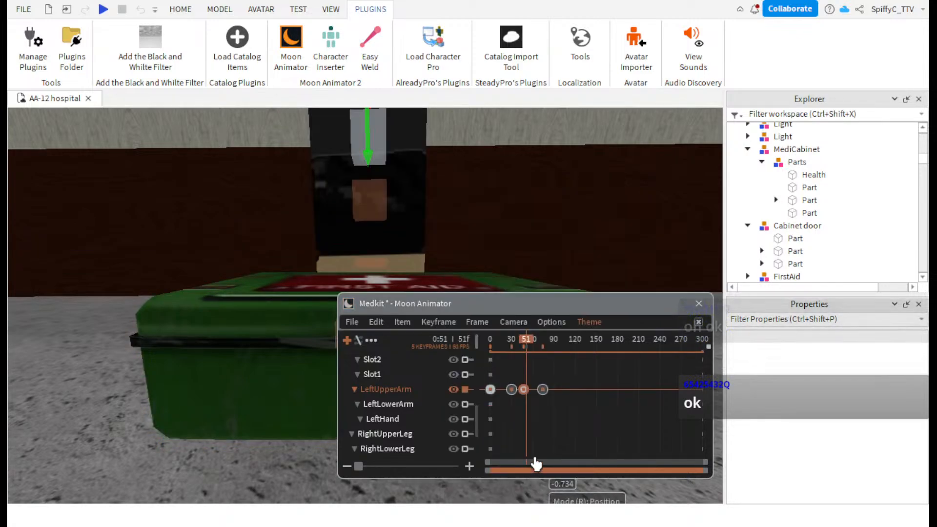
- Replay the arm motion, move the animator window clear of the first aid kit, and scrub back to frame 48
left_click(505, 340)
key("space")
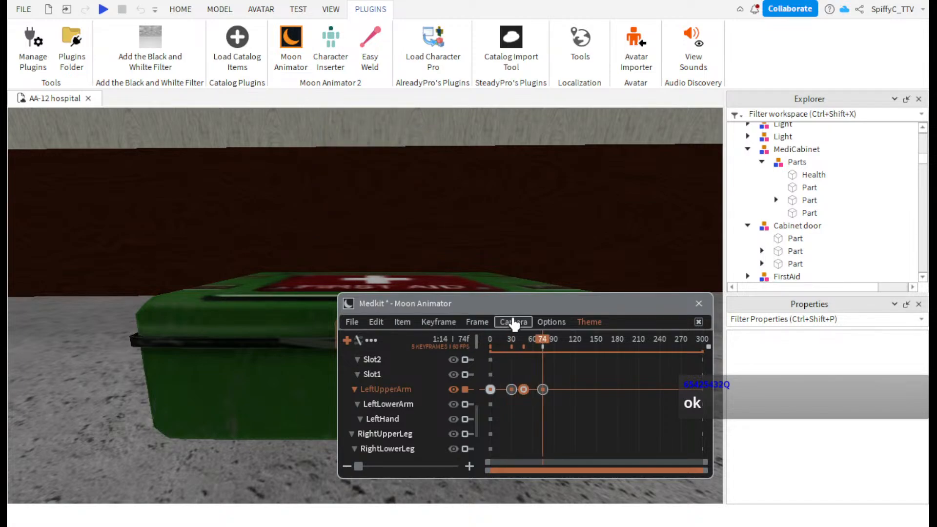
left_click_drag(513, 307, 488, 366)
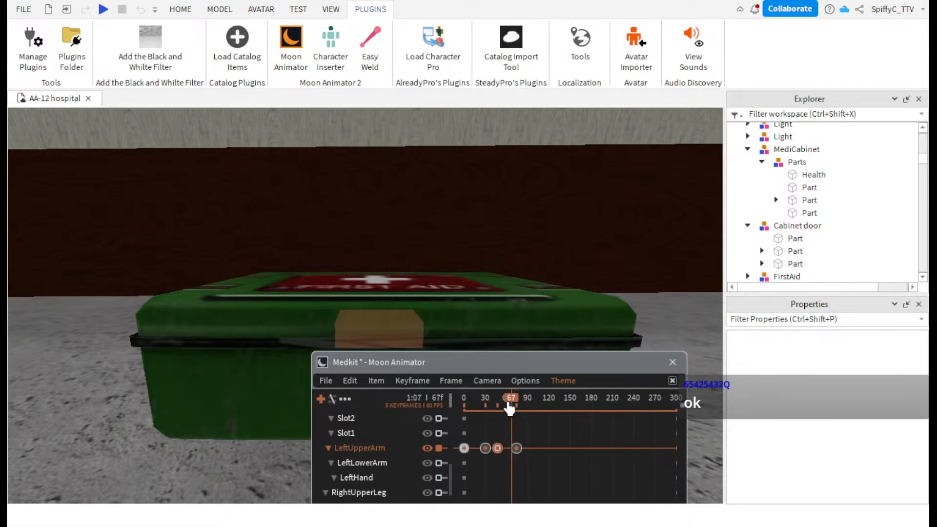
left_click_drag(509, 407, 496, 410)
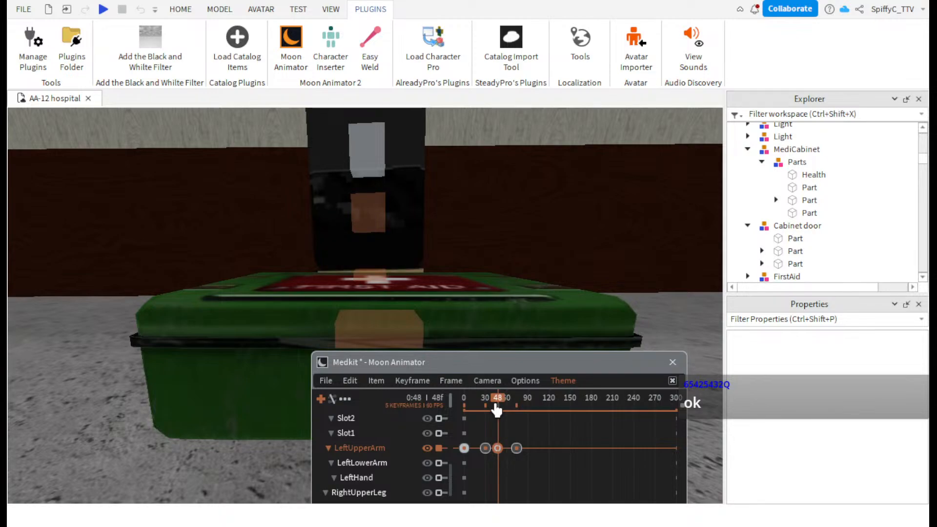
- Try raising the first aid kit at frame 55, scrub through the motion, and delete that CFrame keyframe
left_click_drag(497, 410, 501, 409)
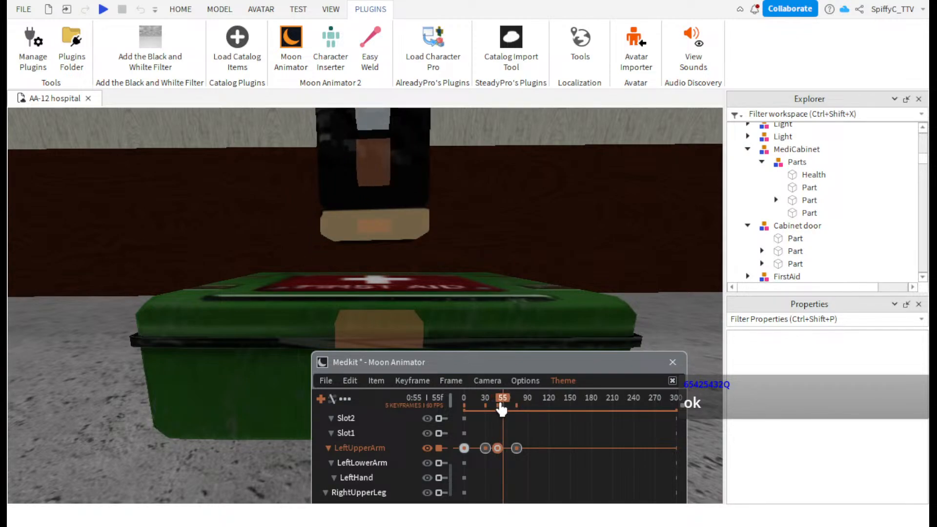
left_click(405, 328)
key("r")
mouse_move(379, 232)
left_mouse_down()
mouse_move(387, 250)
mouse_move(383, 215)
left_mouse_up()
key("r")
left_click_drag(379, 264, 385, 210)
mouse_move(381, 306)
left_mouse_down()
mouse_move(382, 318)
mouse_move(382, 307)
left_mouse_up()
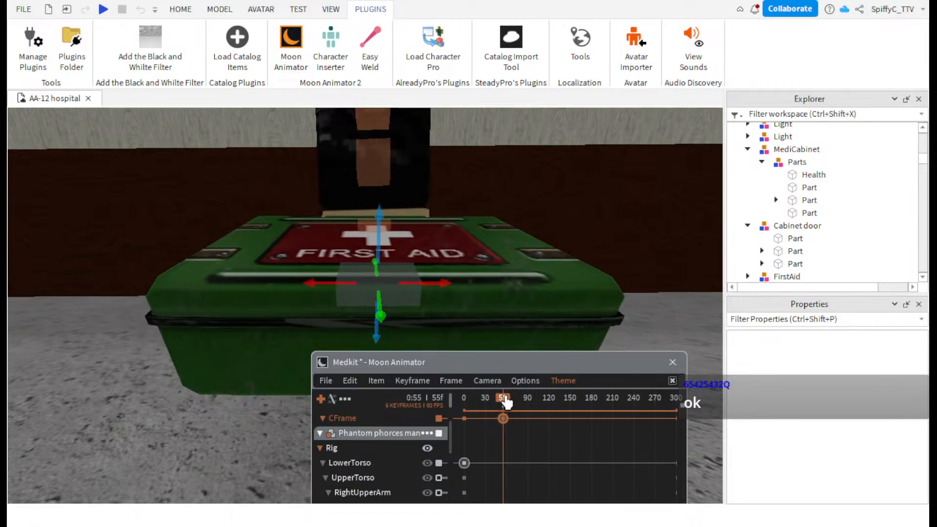
left_click_drag(503, 397, 464, 402)
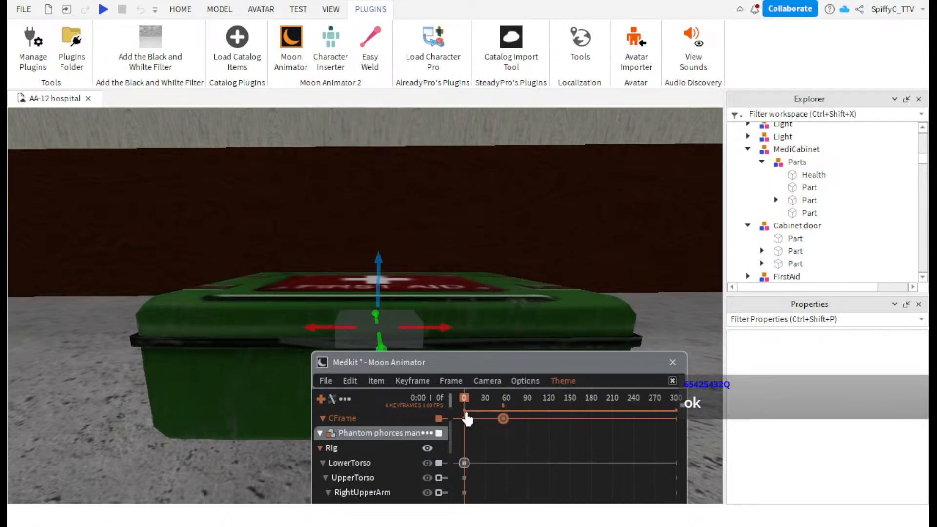
left_click(497, 400)
left_click_drag(496, 400, 492, 398)
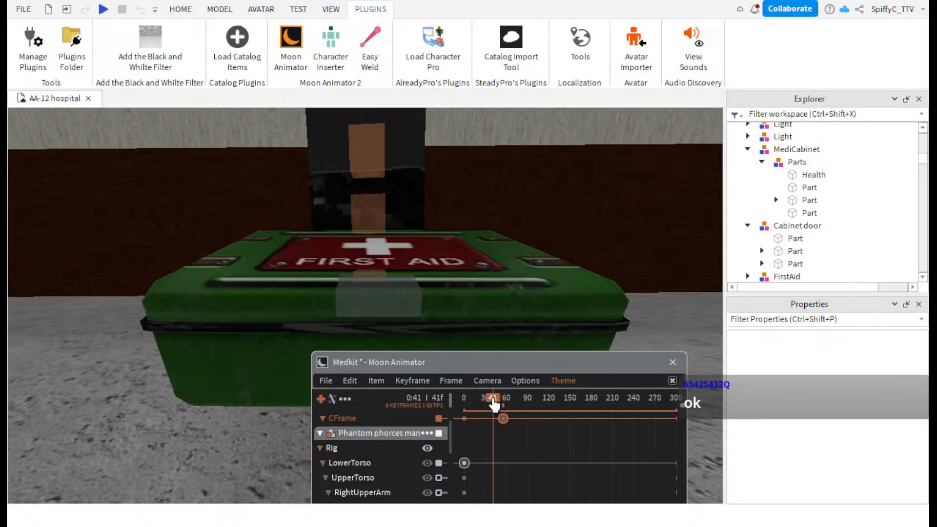
key("period")
key("Delete")
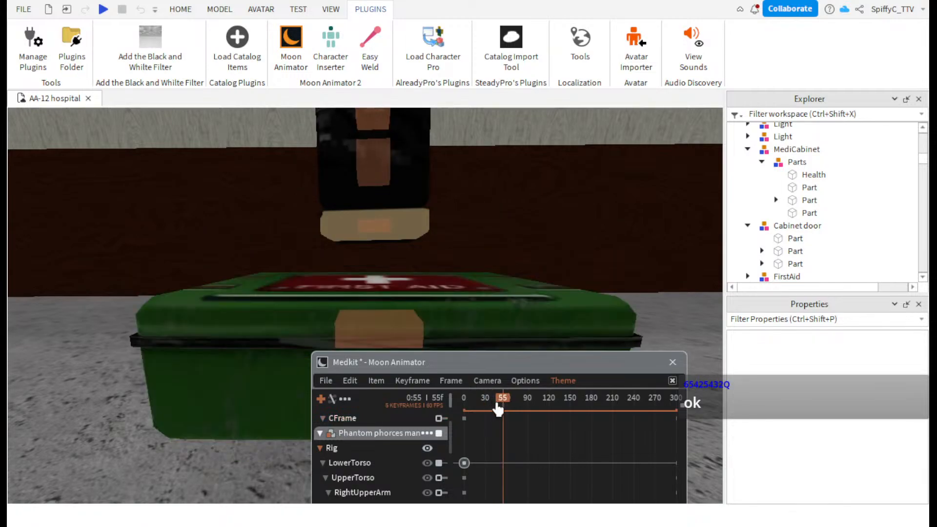
- Add a CFrame keyframe to the FirstAid track at frame 47 with the kit in its resting position
left_click_drag(505, 405, 499, 409)
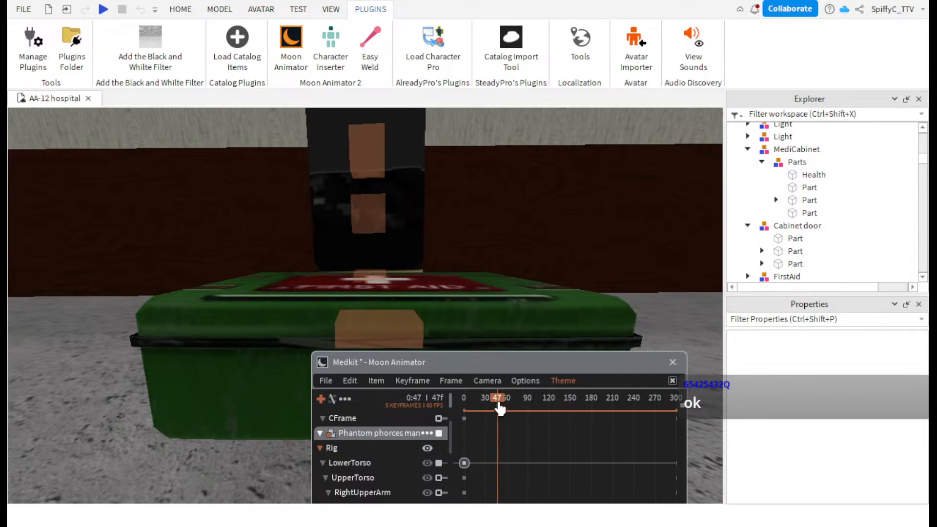
left_click(421, 382)
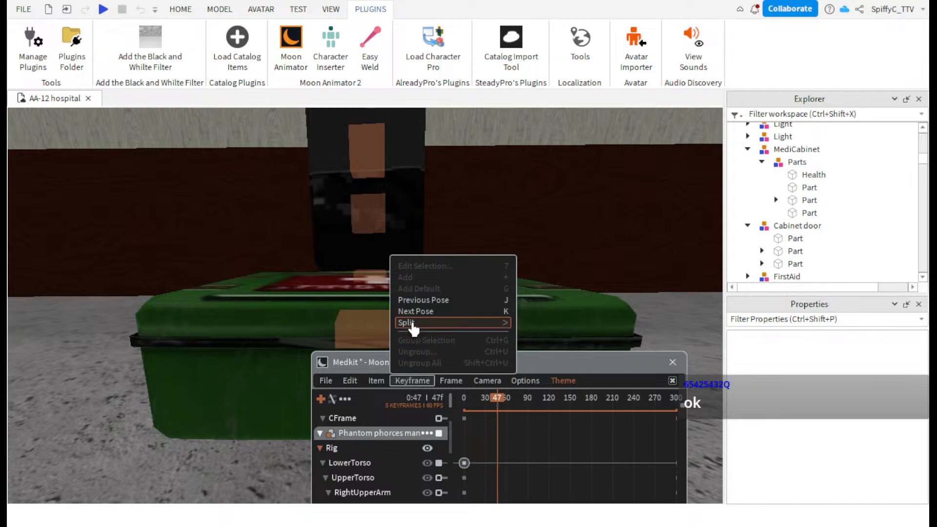
left_click(418, 384)
scroll(364, 426, "up", 1)
scroll(363, 429, "up", 1)
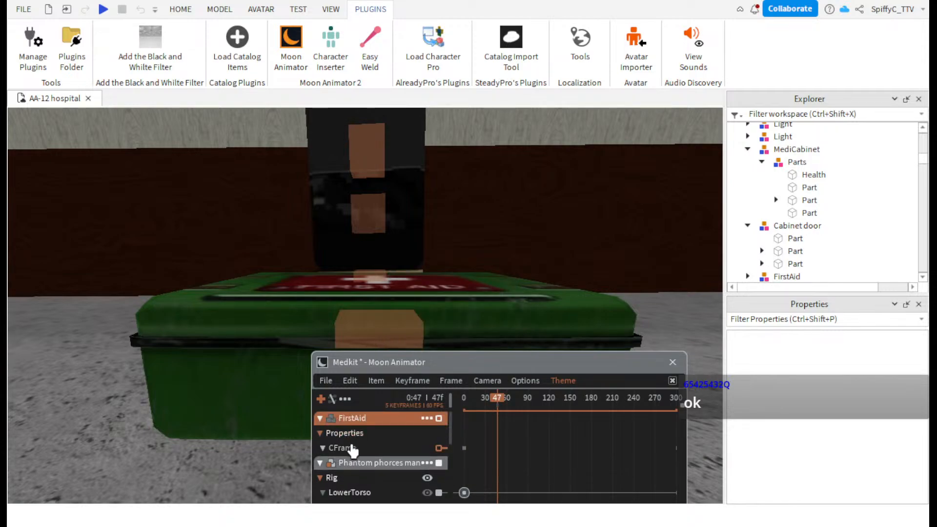
left_click(355, 447)
left_click(413, 381)
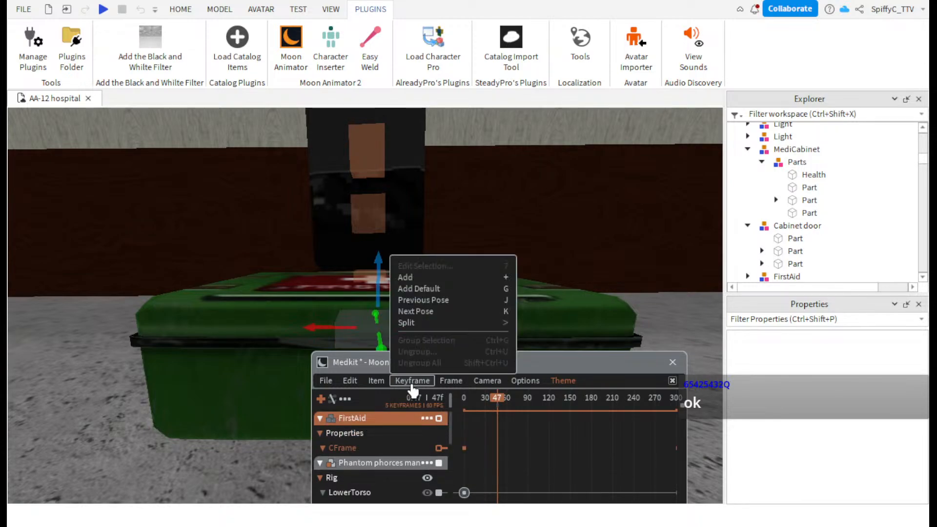
left_click(405, 274)
- Keyframe the first aid kit at frame 53, tilting it and shifting it up and away from the wall
mouse_move(510, 412)
left_mouse_down()
mouse_move(497, 400)
mouse_move(504, 405)
left_mouse_up()
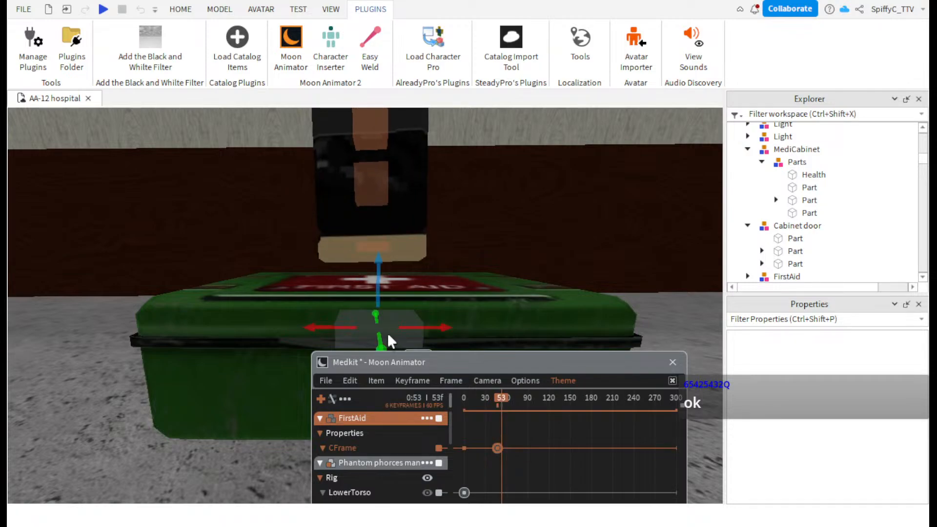
key("equal")
key("r")
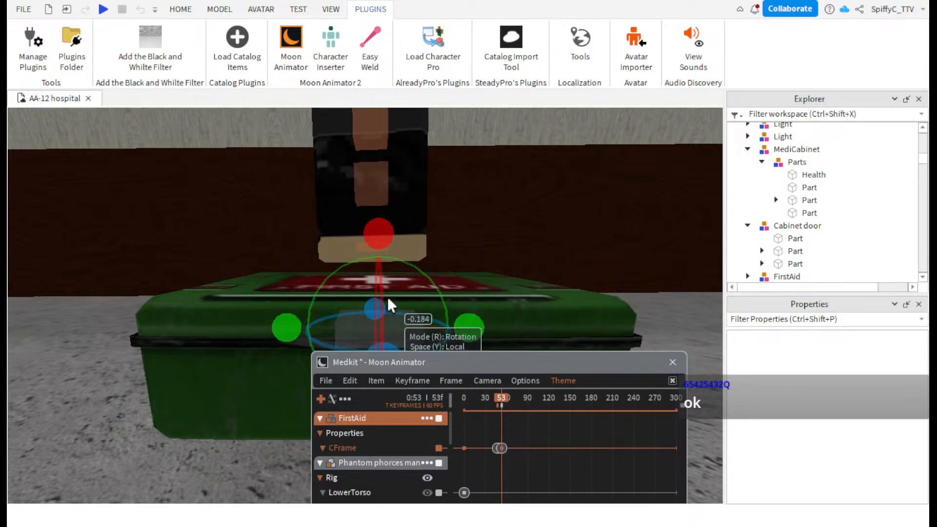
left_click_drag(376, 238, 381, 242)
right_click_drag(381, 237, 386, 296)
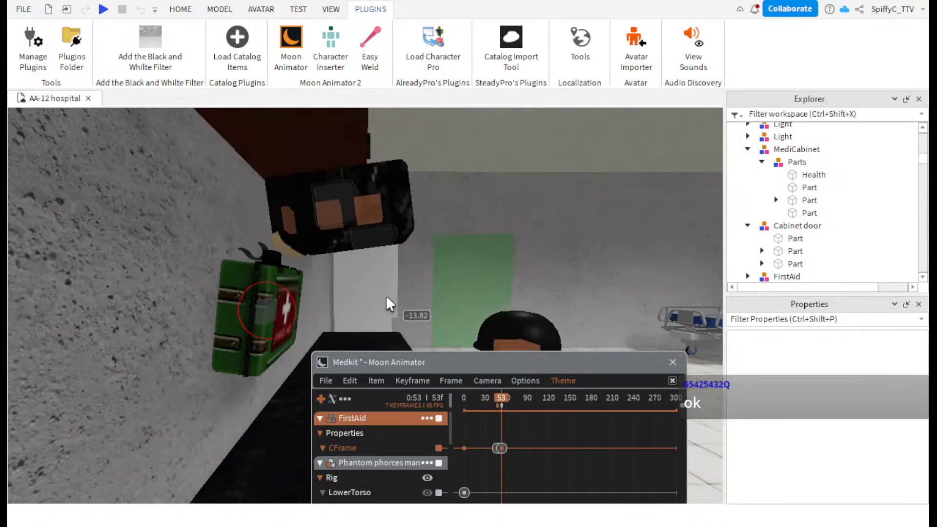
left_click_drag(385, 295, 379, 313)
key("r")
left_click_drag(278, 249, 285, 233)
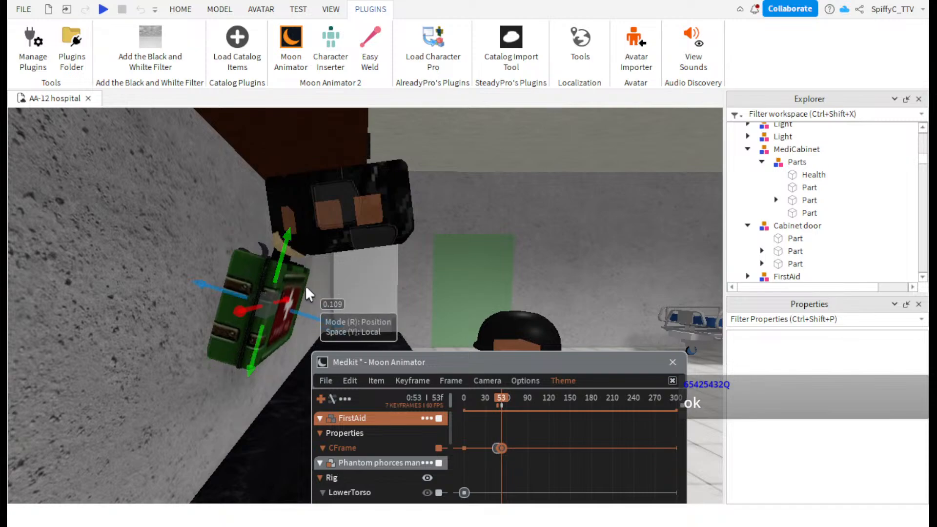
left_click_drag(316, 314, 324, 316)
- Keyframe the first aid kit at frame 59, tilting it further and moving it up and off the hook toward the soldier's hand
right_click_drag(332, 300, 339, 293)
left_click(504, 401)
left_click_drag(505, 406, 507, 405)
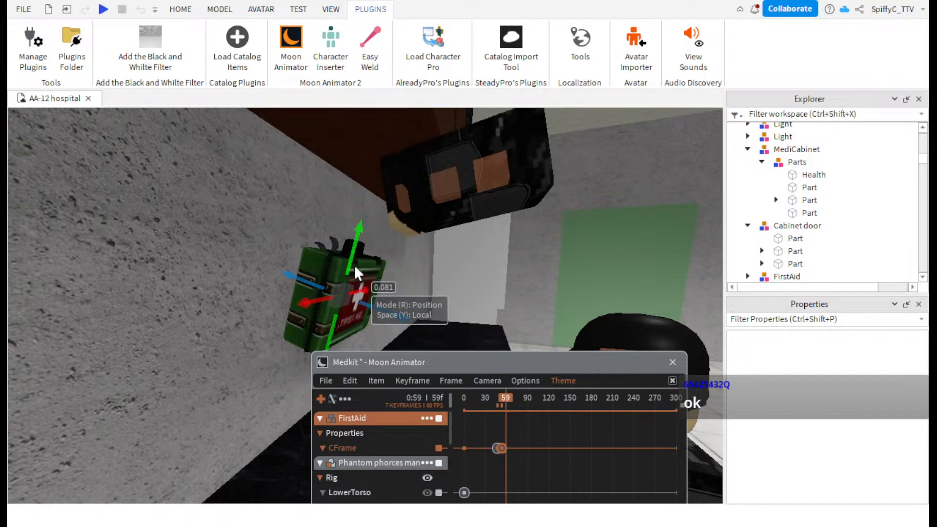
left_click_drag(379, 312, 401, 261)
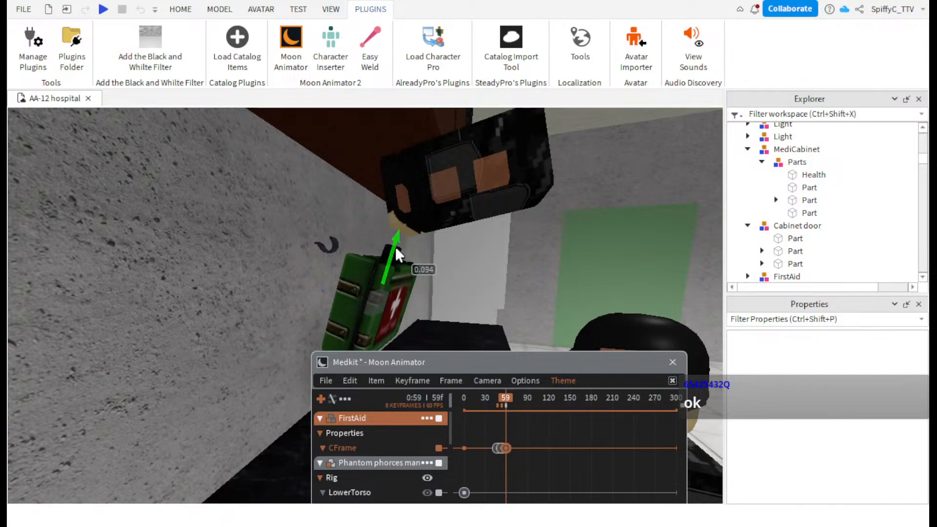
key("r")
left_click_drag(461, 293, 413, 347)
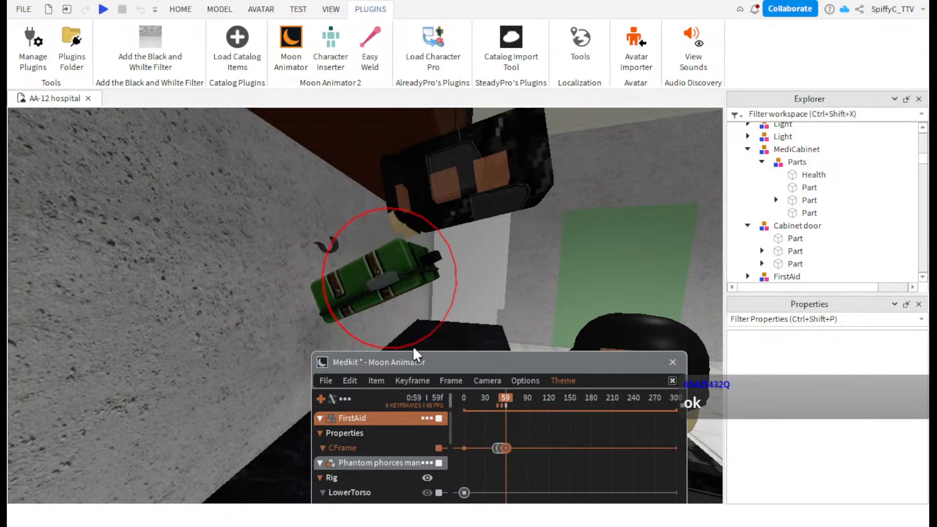
key("r")
left_click_drag(365, 245, 352, 219)
left_click_drag(414, 233, 394, 237)
left_click_drag(372, 308, 369, 300)
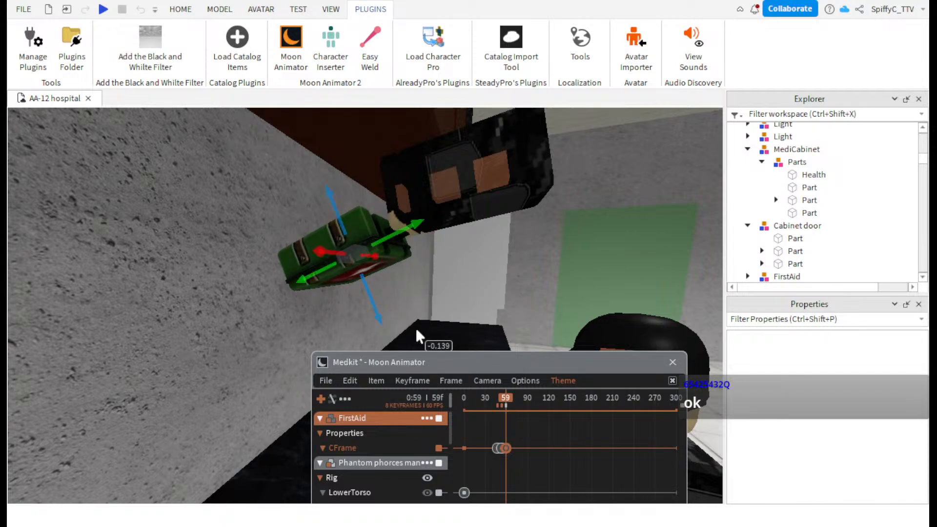
- Add a first aid kit keyframe between frames 59 and 74, moving it along with the hand, and play the motion back
left_click(509, 408)
left_click_drag(513, 406, 514, 406)
left_click_drag(397, 228, 469, 212)
left_click_drag(436, 279, 439, 287)
left_click_drag(506, 405, 477, 406)
key("space")
key("space")
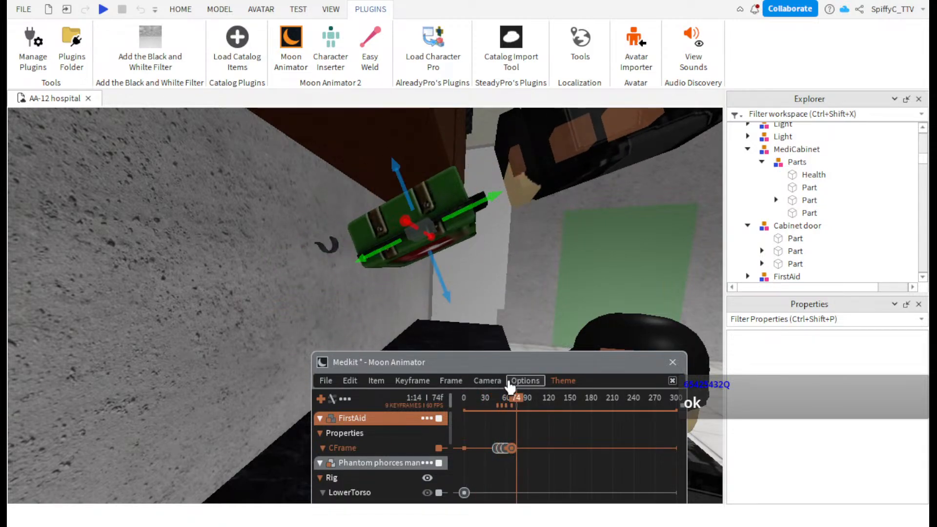
- Keyframe the first aid kit at frame 74, shifting it further from the wall to follow the soldier's hand
left_click_drag(475, 198, 507, 205)
left_click_drag(474, 270, 477, 277)
right_click_drag(488, 322, 487, 320)
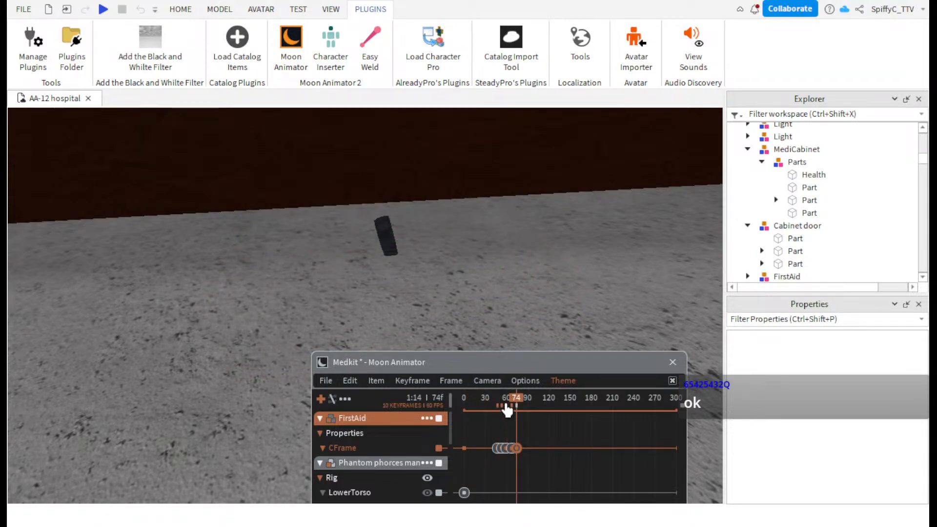
- Scrub back and replay the first aid kit's removal from the wall hook from a close-up view
left_click_drag(505, 409, 456, 393)
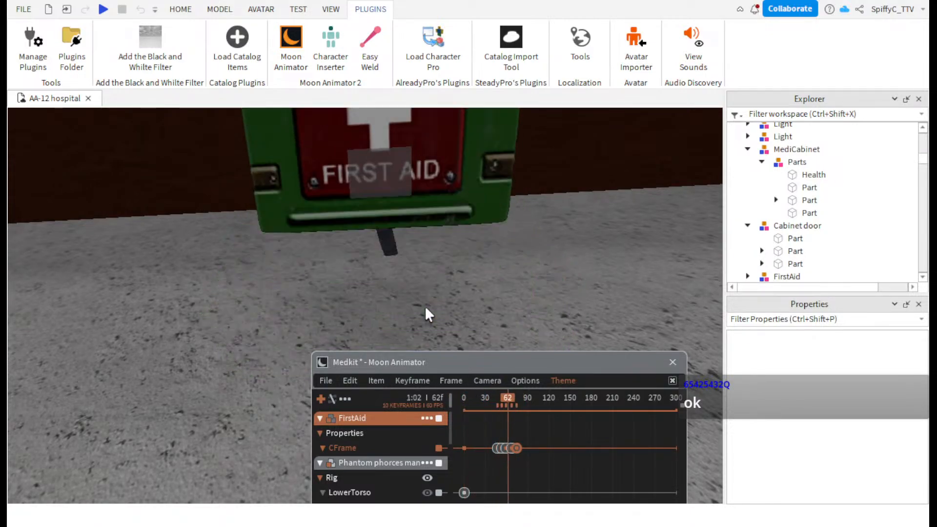
key("space")
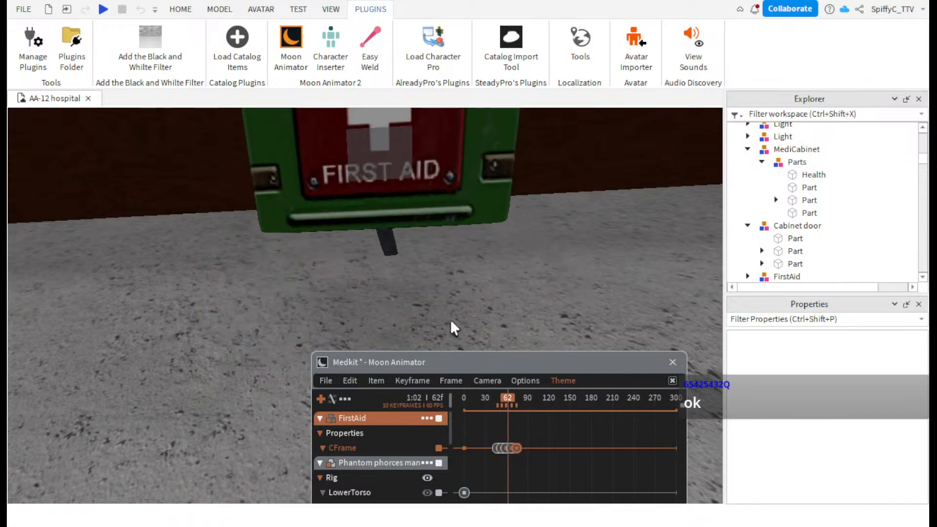
key("space")
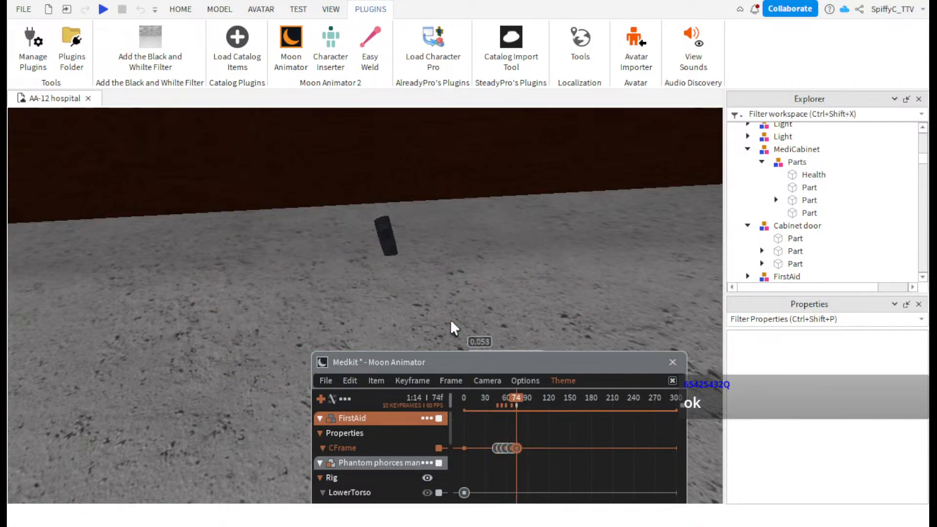
key("space")
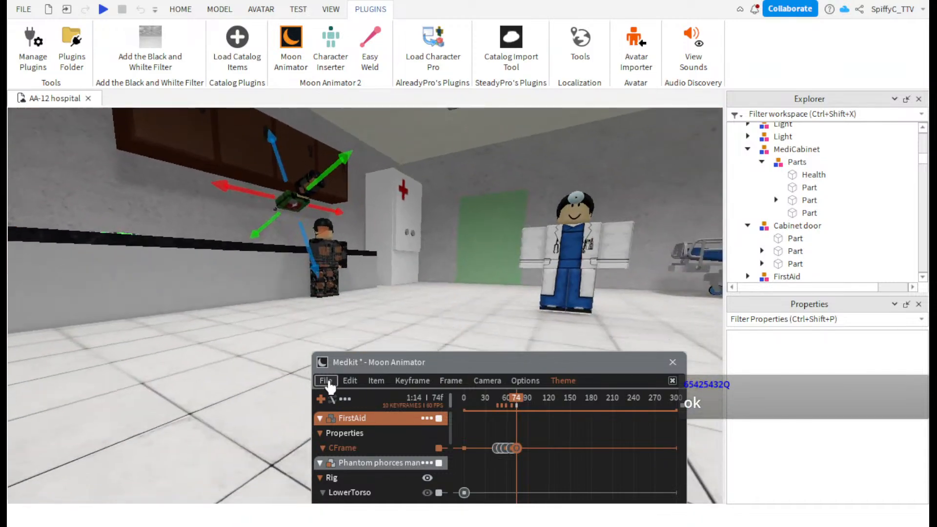
- Save the Medkit animation and close Moon Animator, returning to a view of the hospital room
left_click(326, 381)
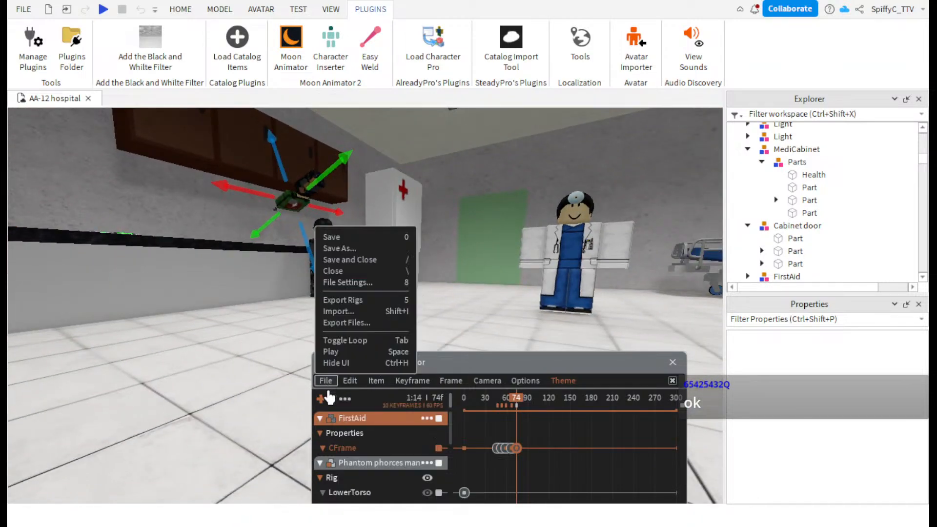
left_click(329, 239)
scroll(498, 336, "down", 3)
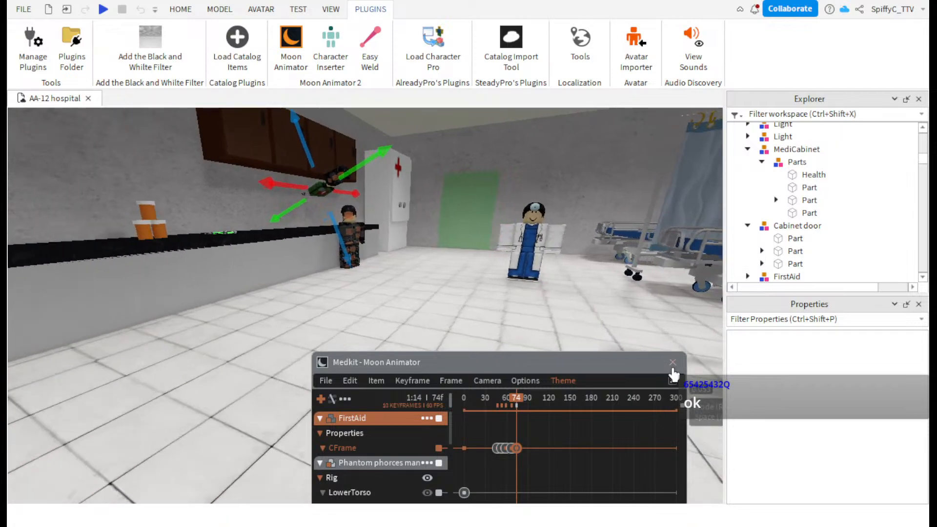
left_click(673, 364)
key("s")
right_click_drag(506, 337, 505, 336)
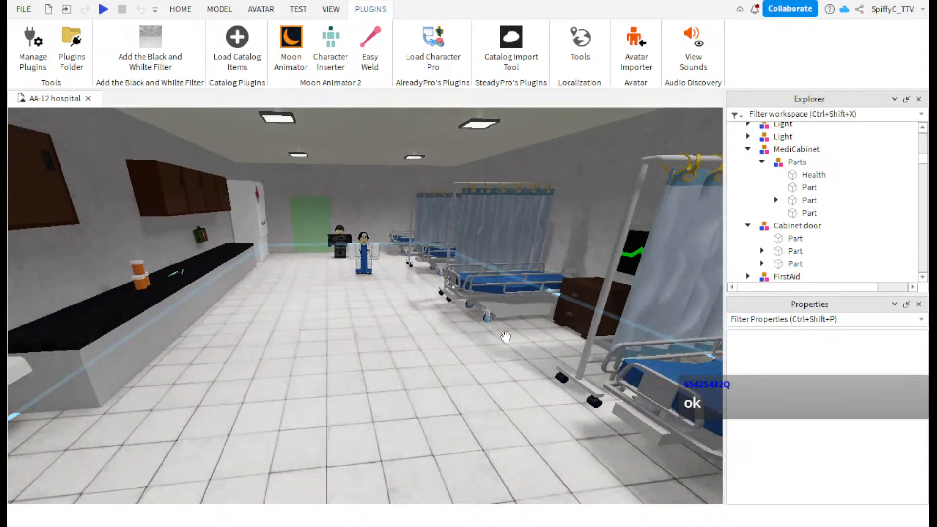